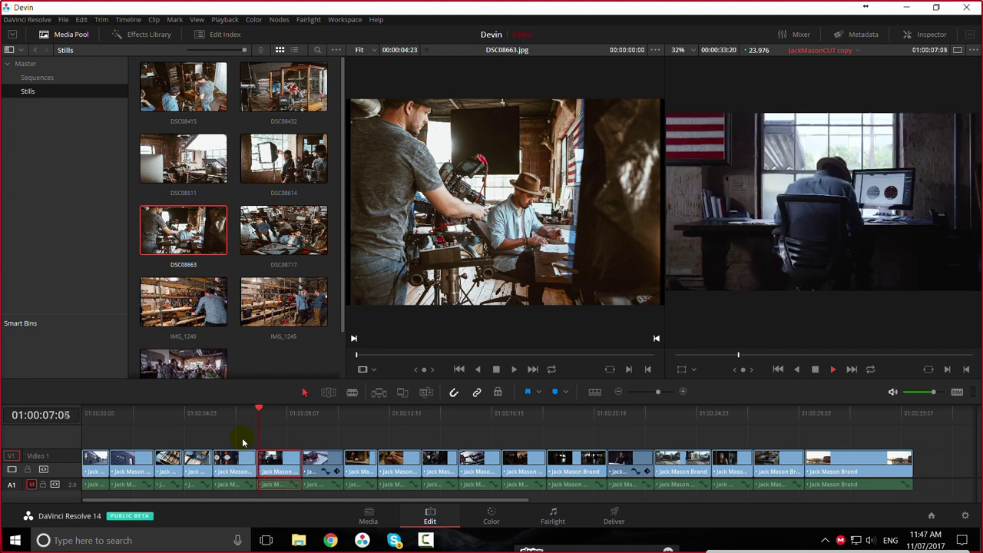
Step: Play the edited timeline, check the man-and-dog shot full screen, and park the playhead at about 01:00:19:23
key("space")
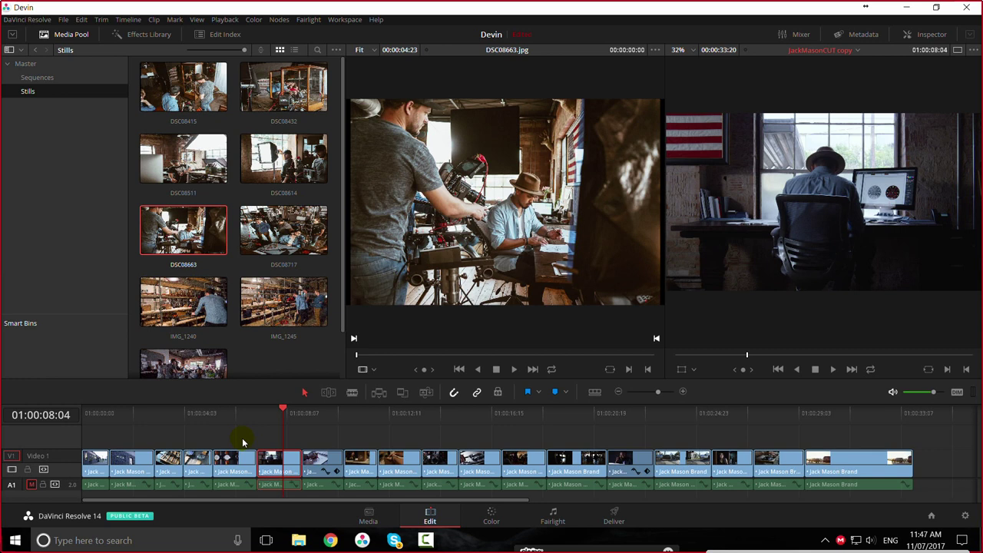
key("space")
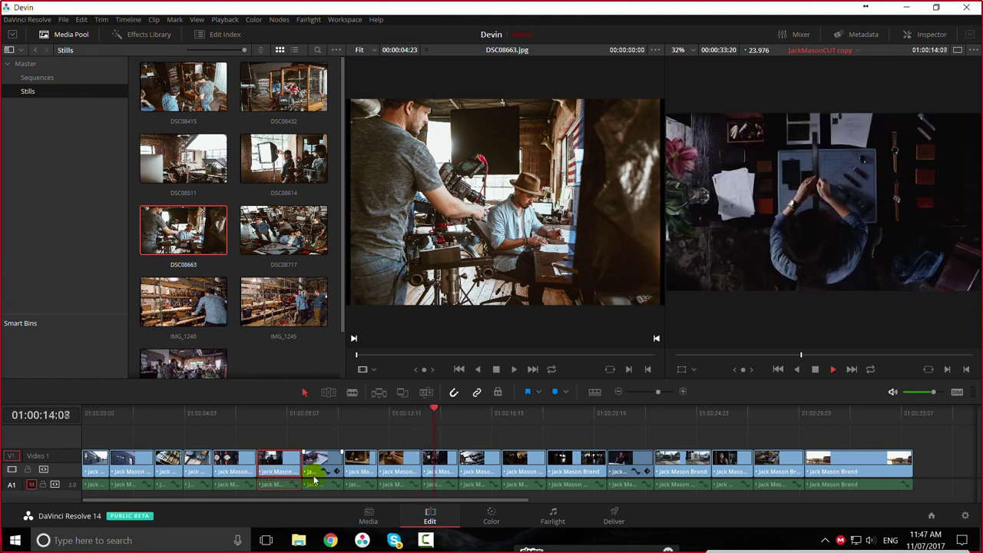
left_click_drag(460, 421, 594, 414)
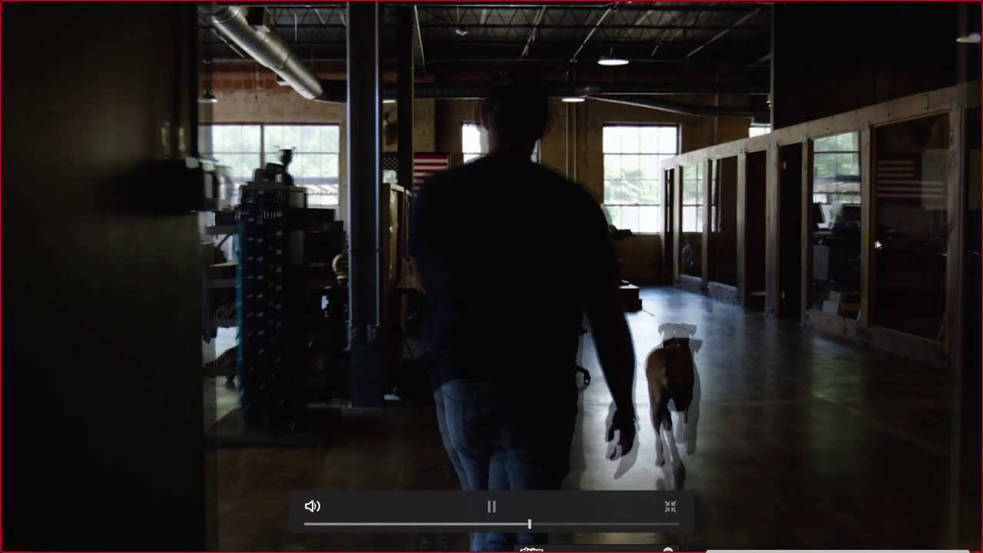
key("space")
key("Escape")
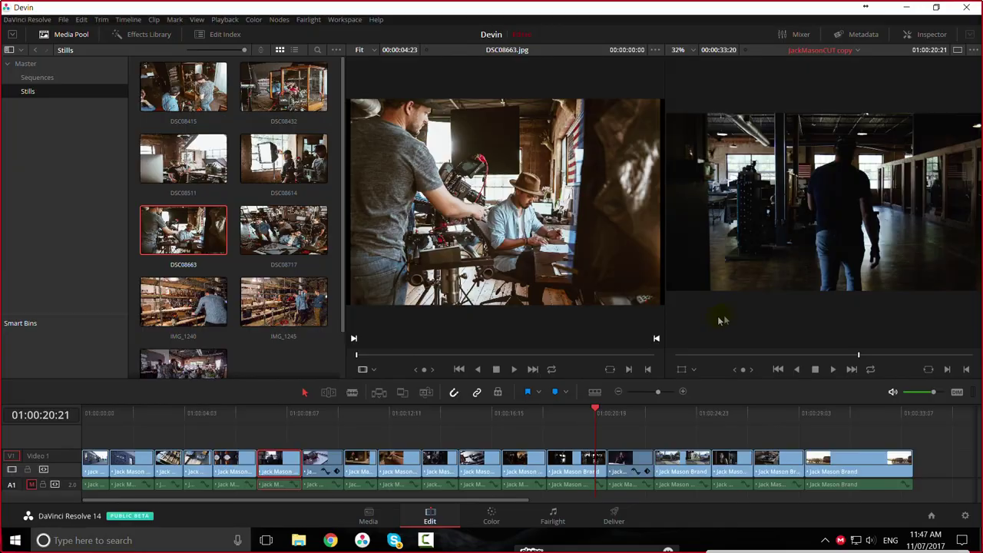
left_click_drag(595, 415, 573, 420)
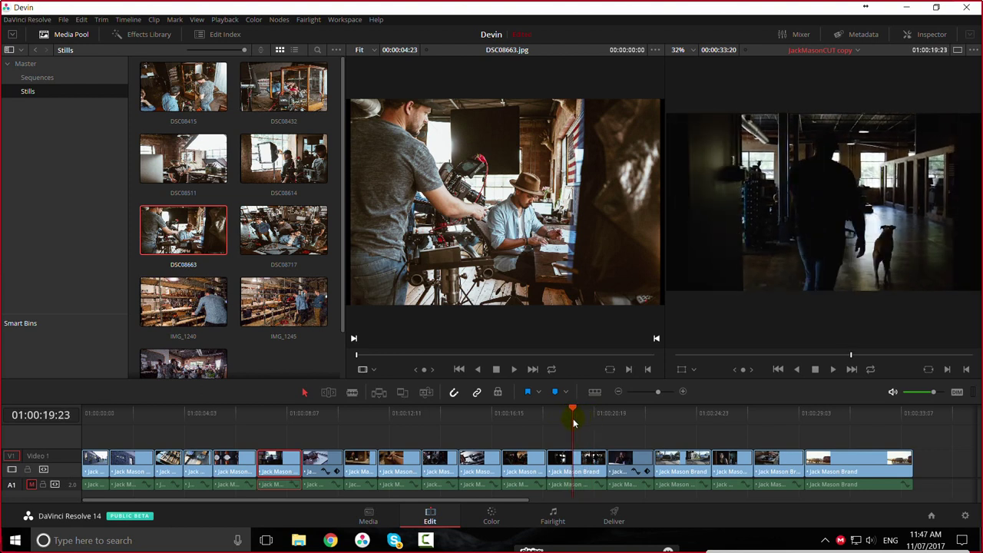
Step: Move the playhead to the cap-and-box shot at 01:00:10:16 and open it on the Color page
left_click_drag(580, 419, 162, 419)
left_click(582, 466)
left_click(516, 468)
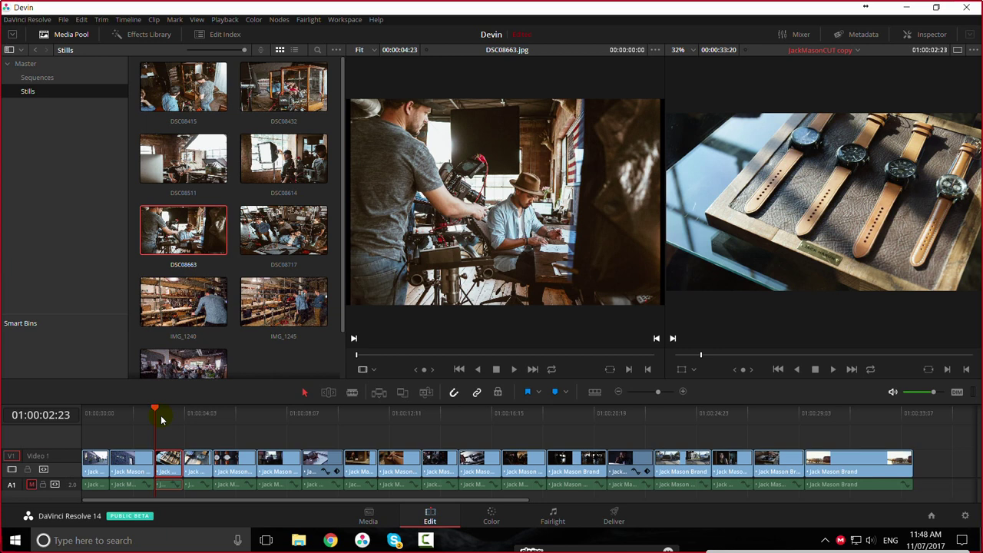
left_click(166, 414)
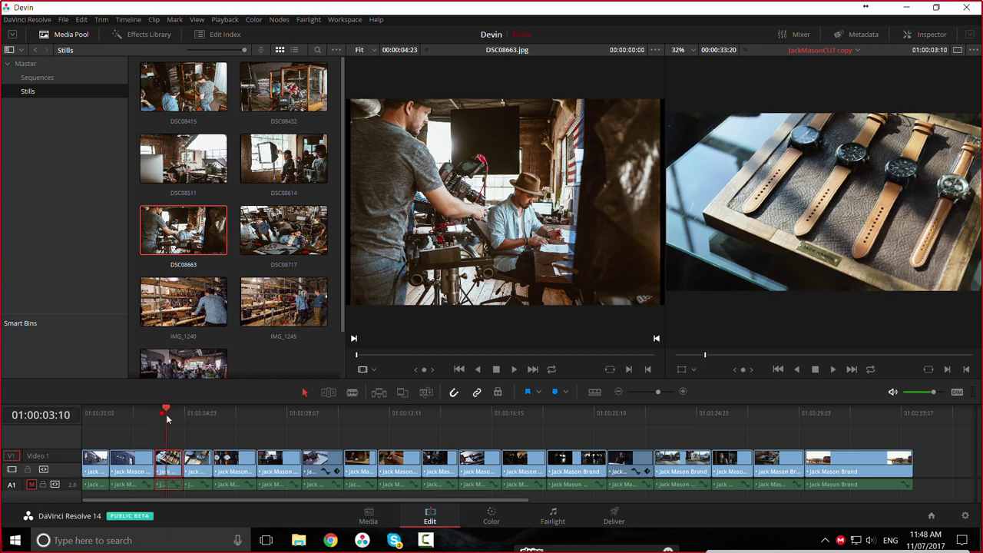
left_click(156, 410)
left_click_drag(183, 423, 347, 418)
left_click(489, 513)
left_click(490, 513)
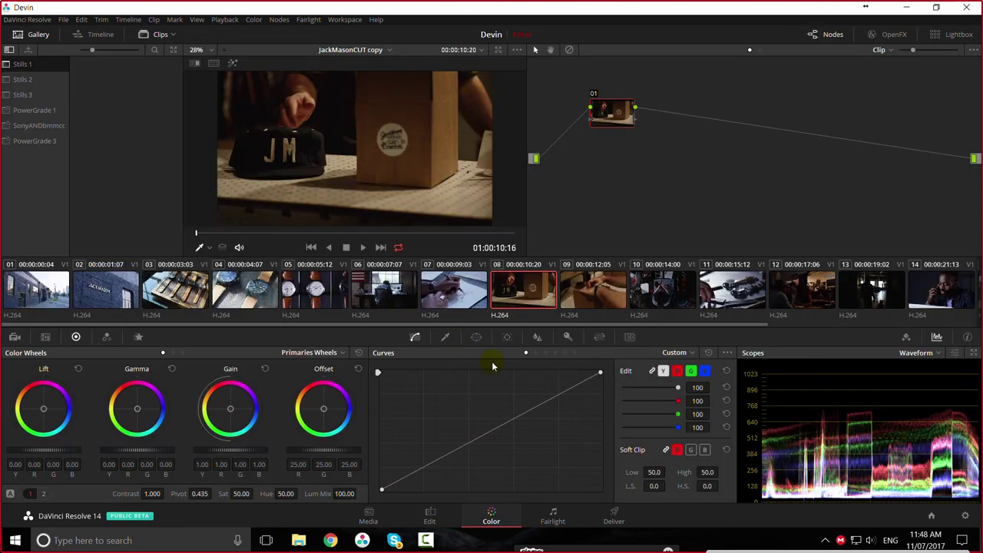
Step: Push the cap-and-box shot's Gain strongly toward orange and preview the warm look full screen
left_click_drag(227, 406, 220, 403)
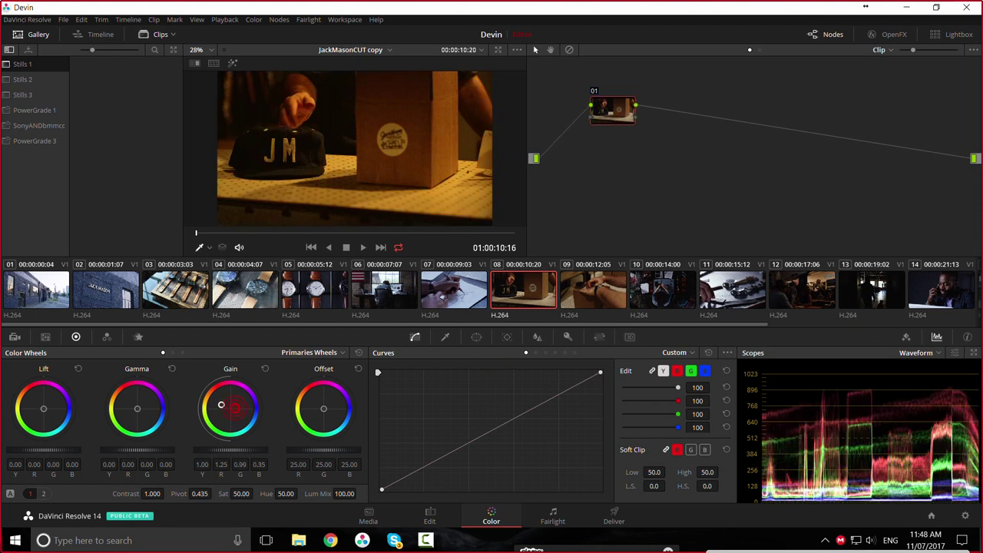
key("ctrl+f")
key("space")
key("space")
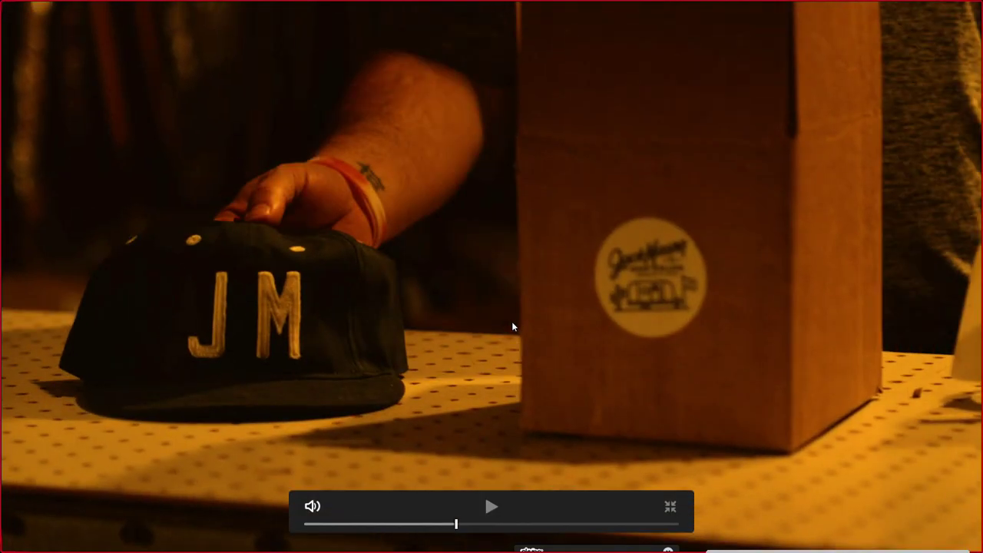
key("Escape")
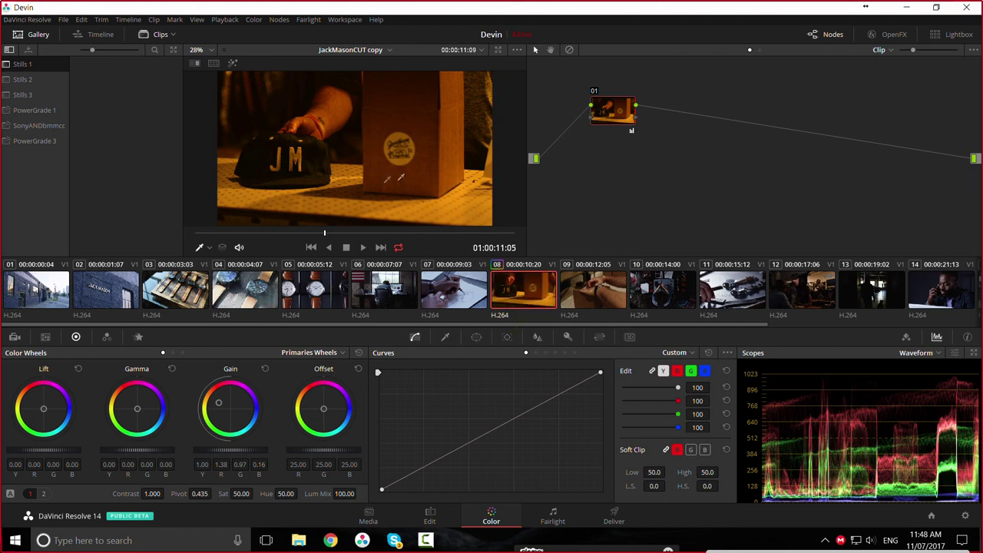
Step: Shift the cap-and-box shot's Gain toward blue, and reset the shot's grade
left_click(541, 295)
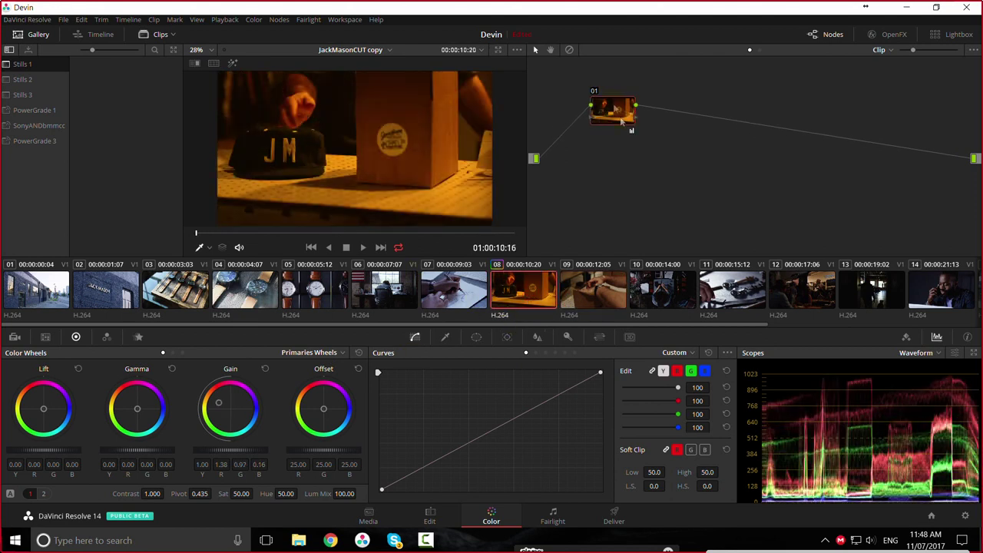
left_click_drag(218, 402, 232, 410)
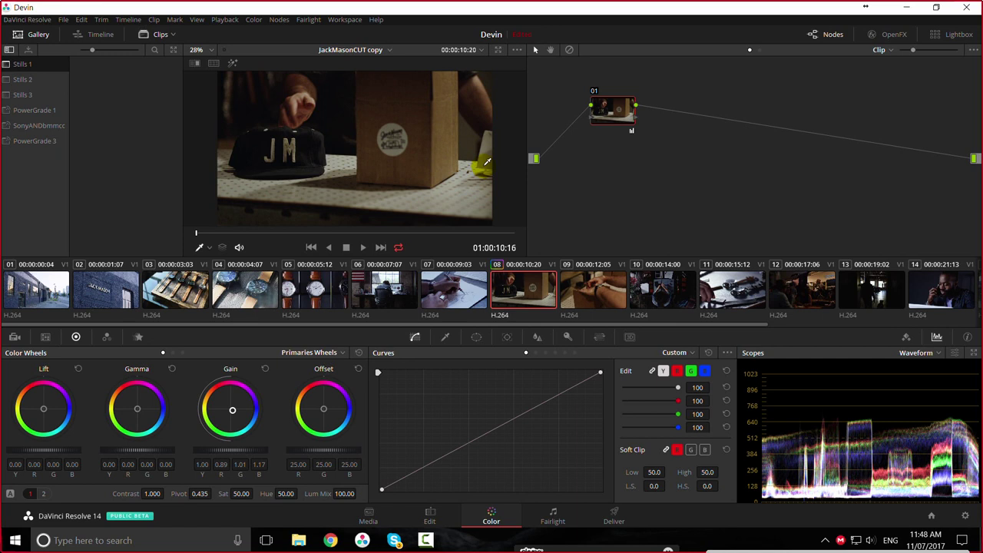
right_click(597, 188)
left_click(645, 192)
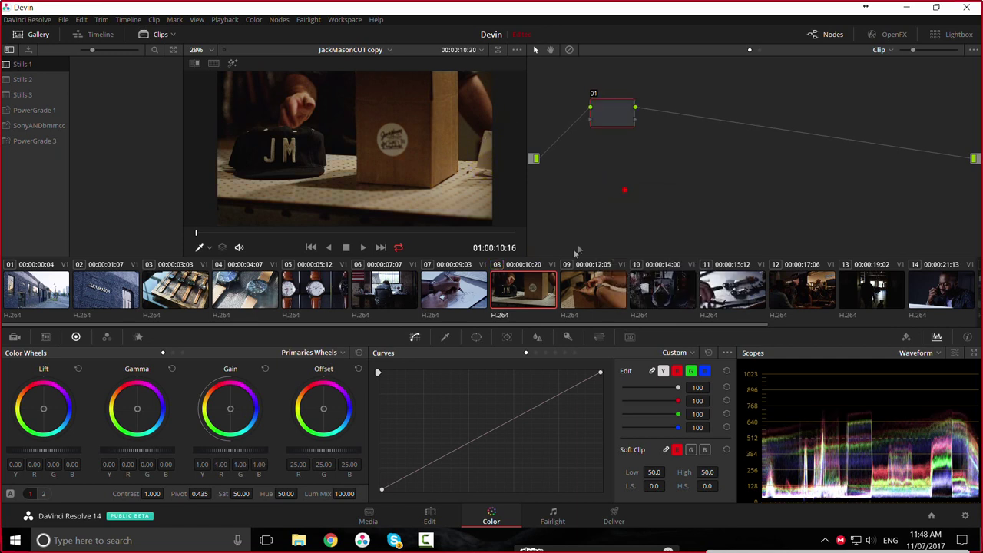
Step: Compare the warm shots 08 and 09 with the cooler shots 06 and 07, and look through the remaining clips
left_click(584, 278)
left_click(542, 299)
left_click(455, 297)
left_click(397, 301)
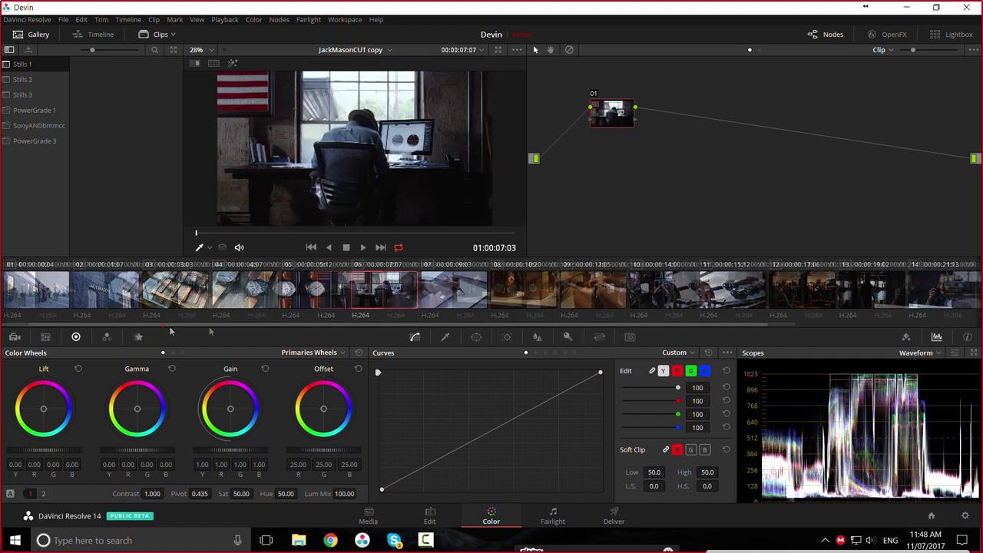
scroll(165, 327, "down", 4)
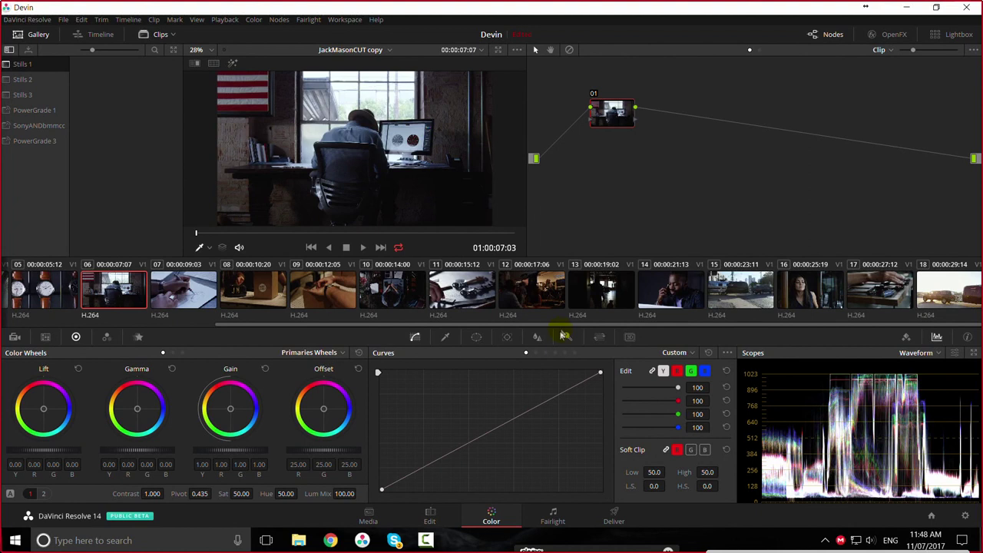
scroll(180, 333, "up", 2)
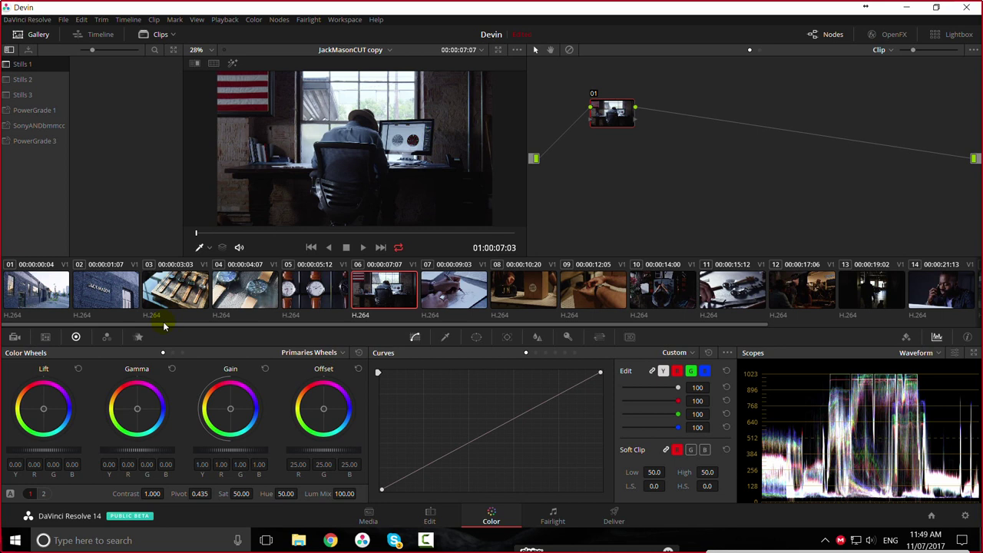
Step: Open the watch-tray clip 03 and enlarge its image slightly in the viewer
left_click(200, 293)
scroll(399, 161, "up", 1)
mouse_move(420, 144)
left_mouse_down()
mouse_move(408, 171)
mouse_move(427, 149)
left_mouse_up()
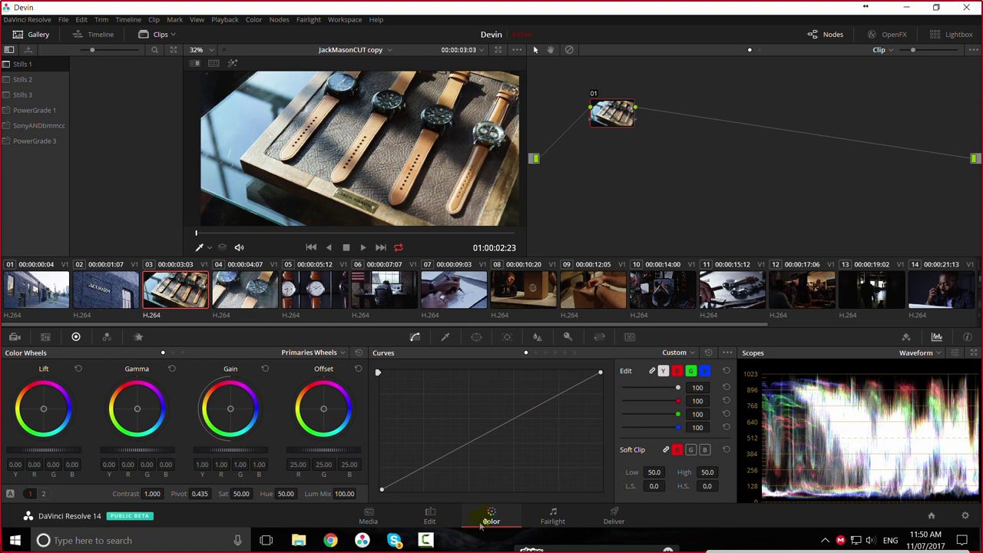
Step: Play the watch close-up in clip 04 full screen, and leave the full-screen view
left_click(260, 292)
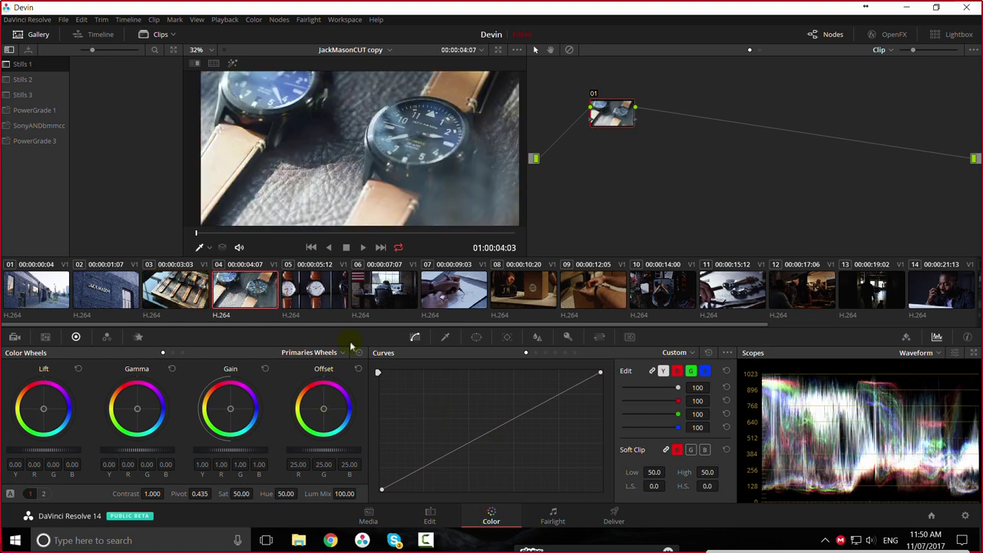
key("ctrl+f")
key("space")
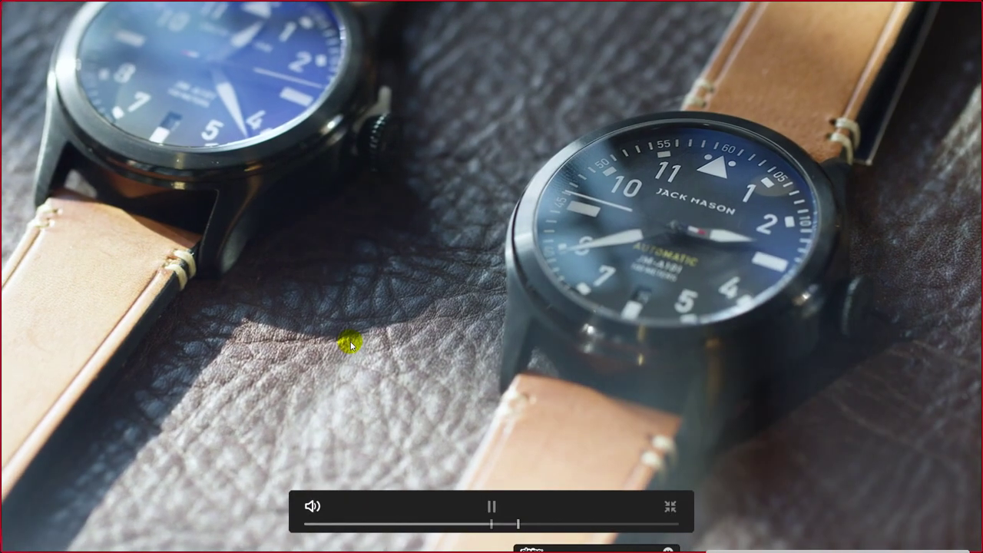
key("space")
key("ctrl+f")
Step: Play the brick-wall sign shot in clip 02 full screen, and return to the Color page
left_click(116, 294)
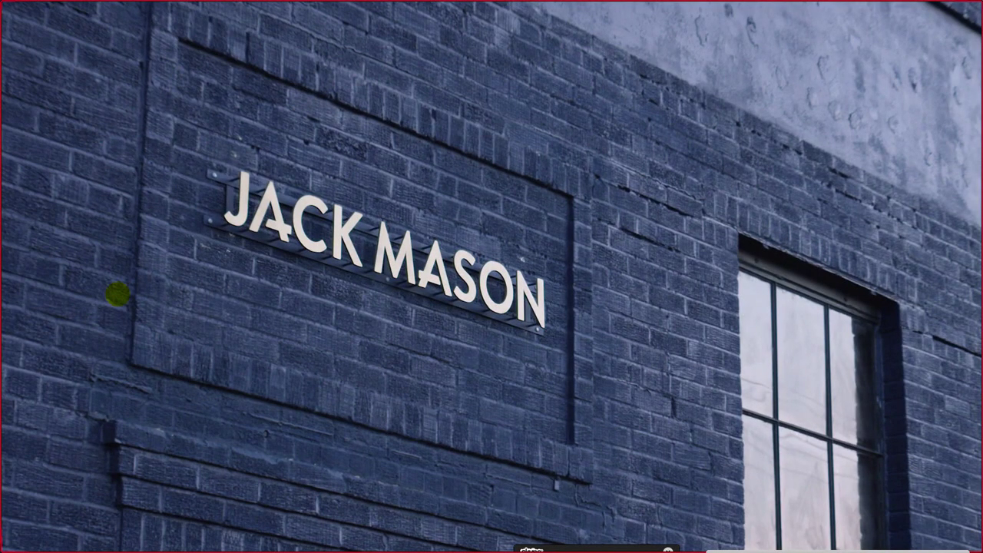
mouse_move(123, 297)
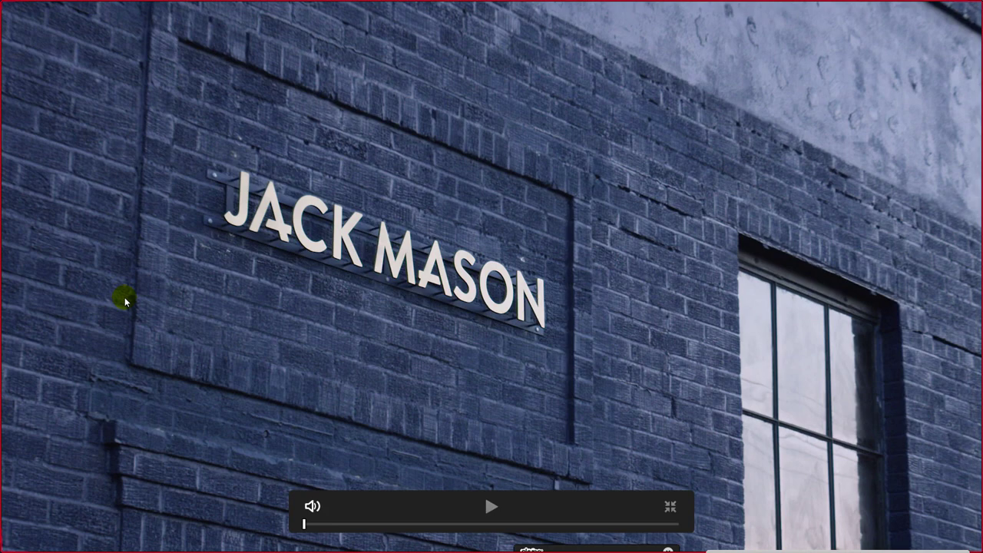
key("space")
key("space")
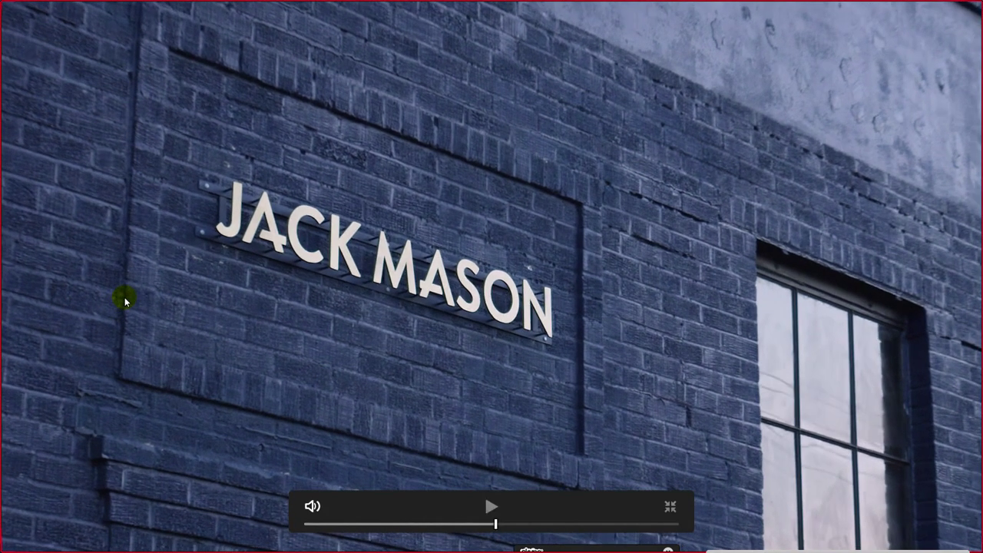
key("Escape")
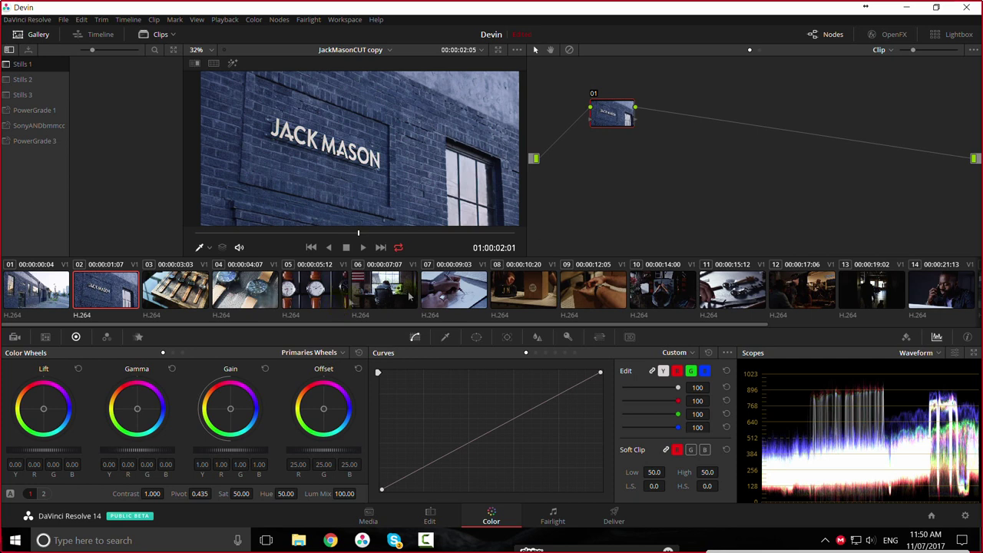
Step: Try moving the black point of the custom curve on the watch-tray clip 03
left_click(452, 296)
left_click(196, 298)
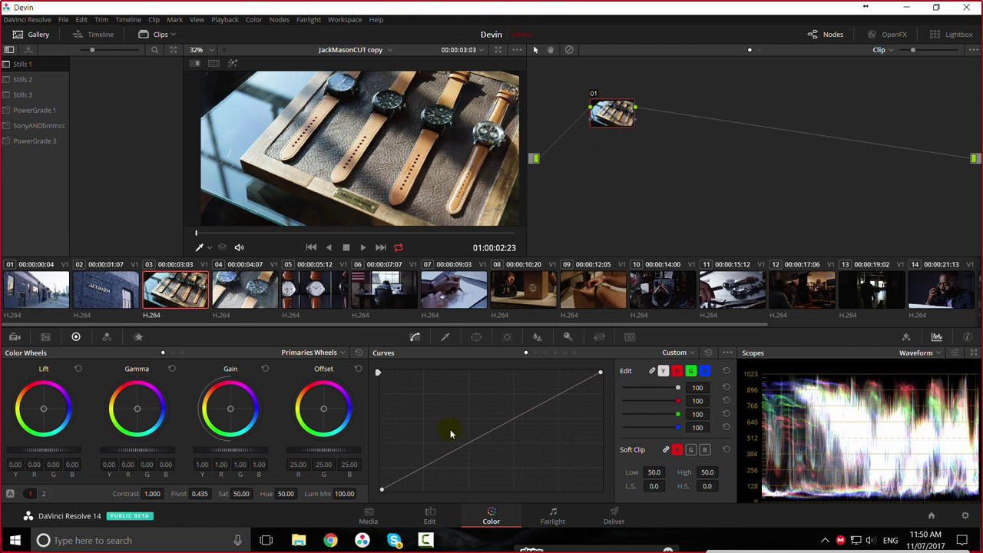
left_click_drag(382, 492, 345, 492)
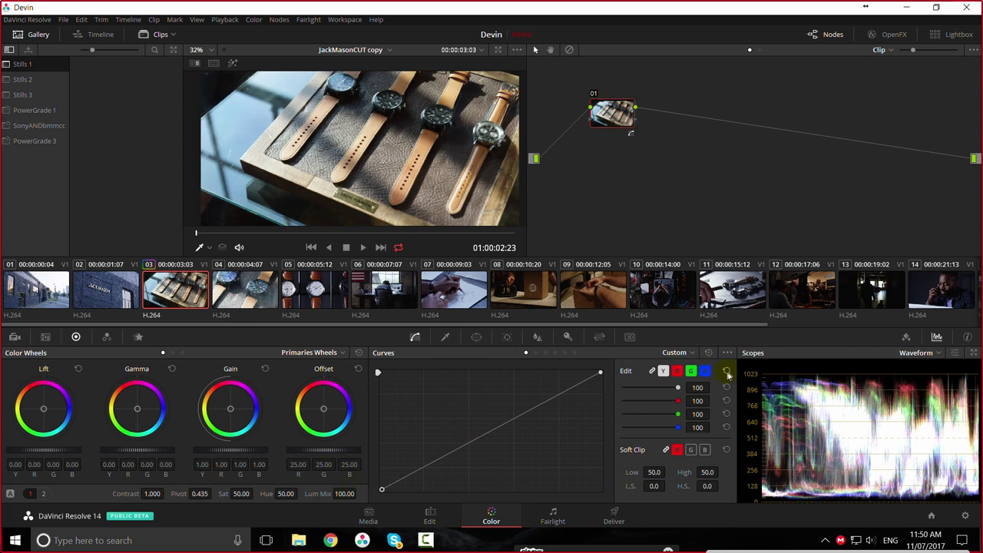
Step: Find clip 16 with the woman and play it to about 01:00:26:19
left_click_drag(704, 328, 890, 322)
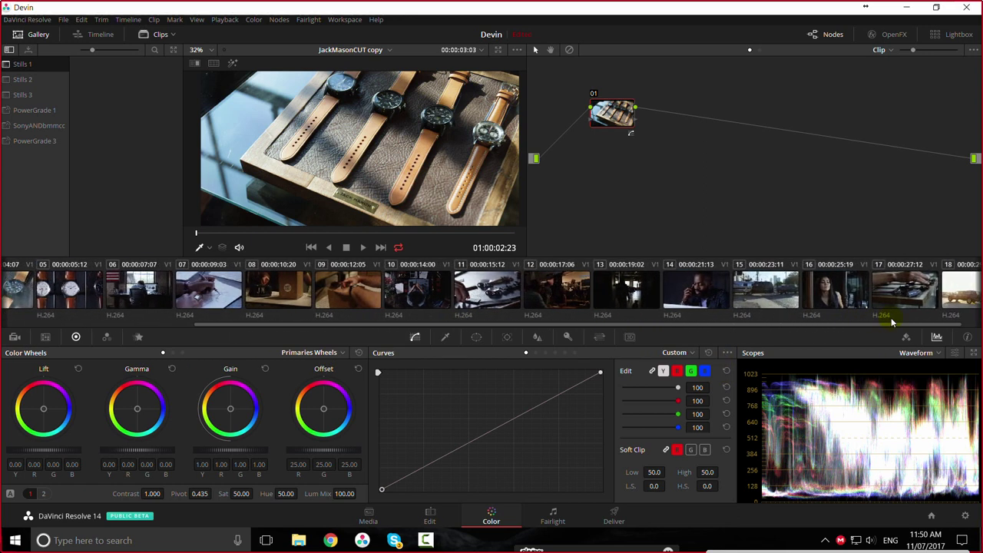
left_click(833, 296)
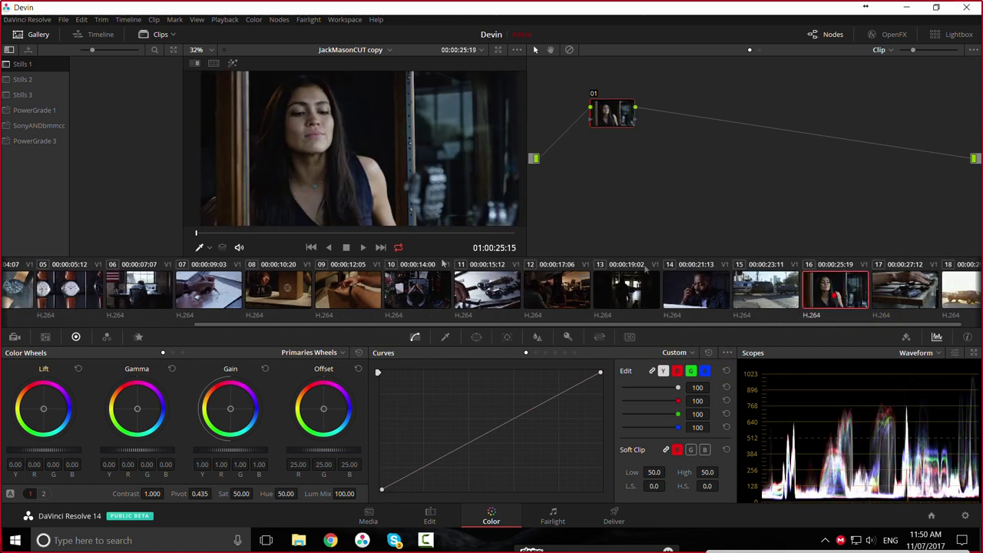
key("space")
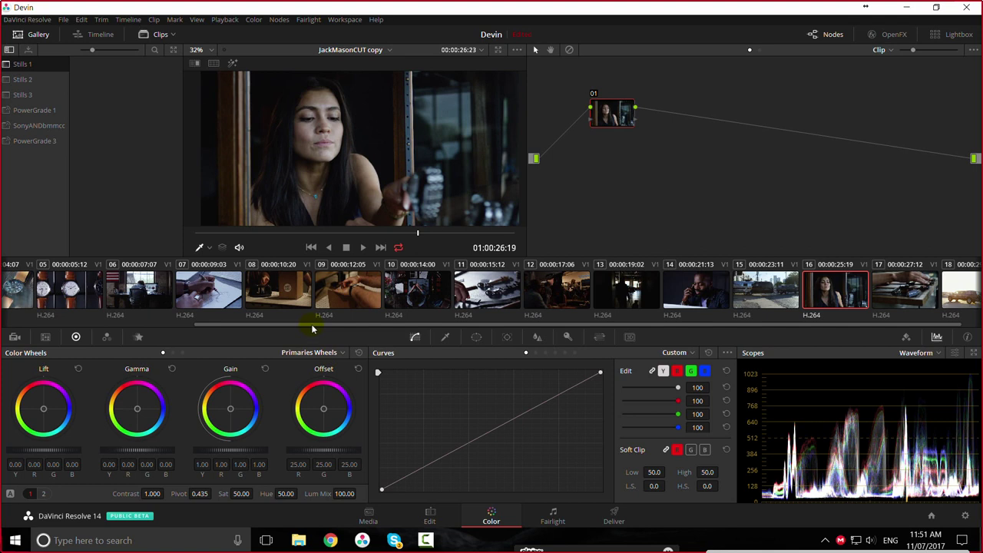
Step: Compare the desk shot 06 and drawing shot 07 with the watch and sign shots in clips 02 to 05
left_click_drag(313, 326, 188, 331)
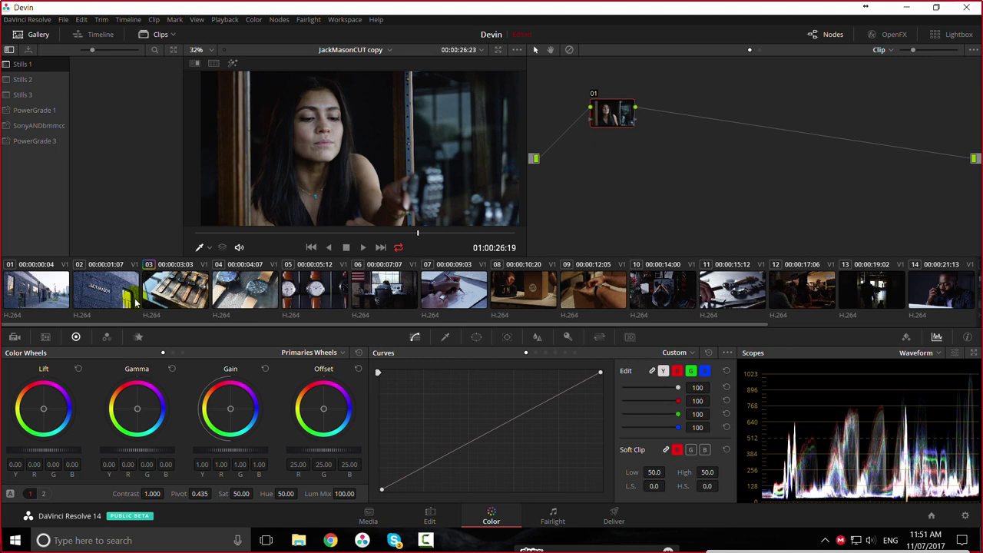
left_click(395, 294)
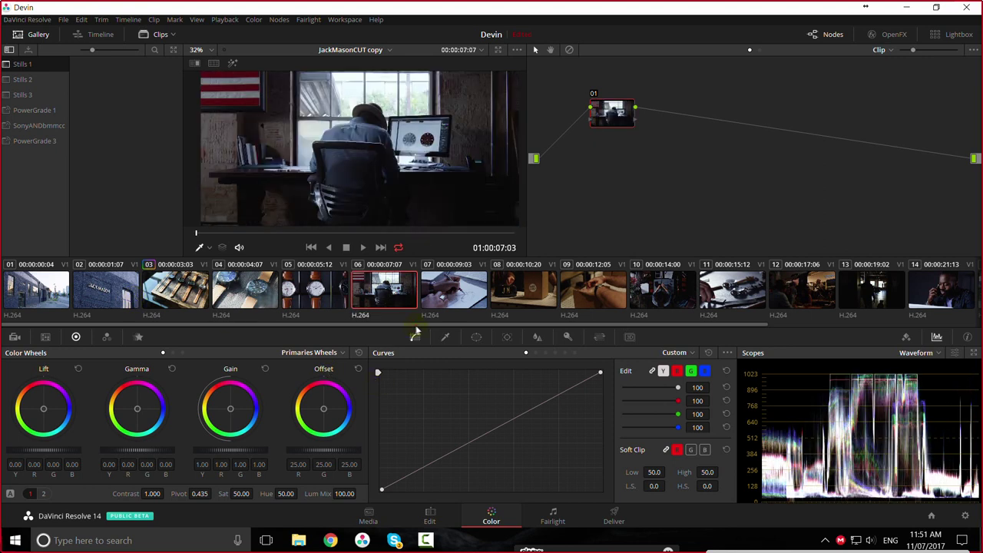
left_click(428, 309)
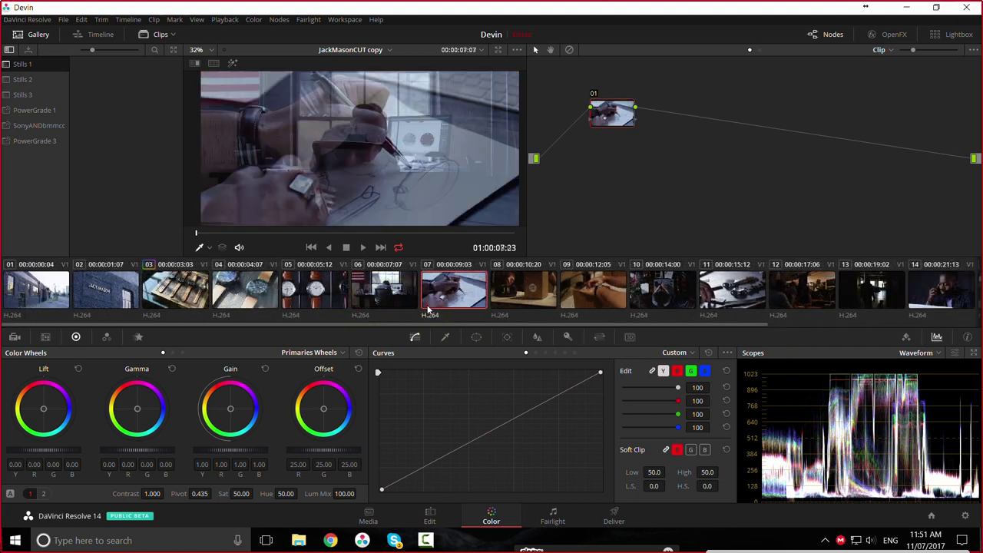
left_click(399, 304)
left_click(456, 300)
left_click(409, 296)
left_click(338, 295)
left_click(264, 289)
left_click(119, 296)
left_click(182, 299)
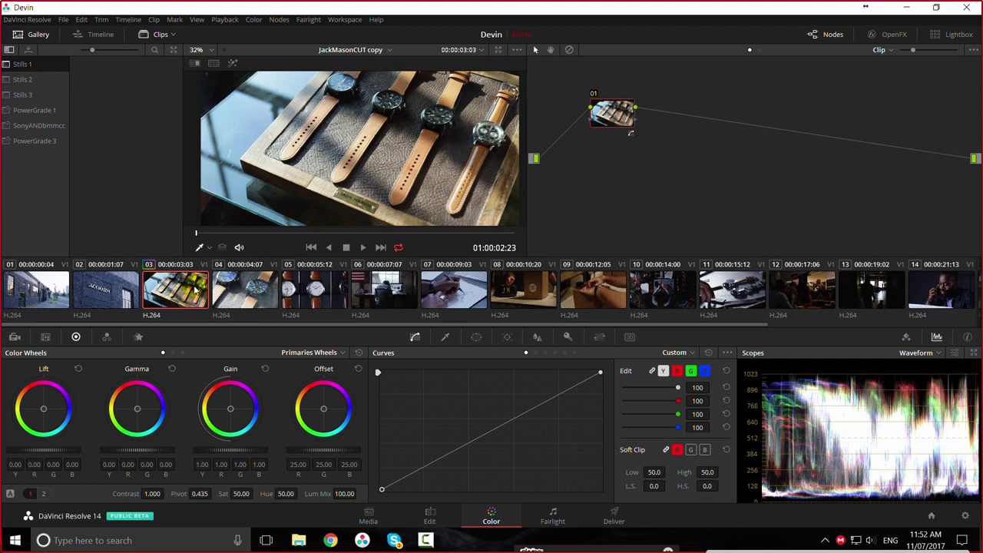
Step: Recheck the desk and drawing shots 06 and 07, and scrub the watch close-up in clip 04 to about 01:00:04:21
left_click(384, 296)
left_click(440, 296)
left_click(384, 298)
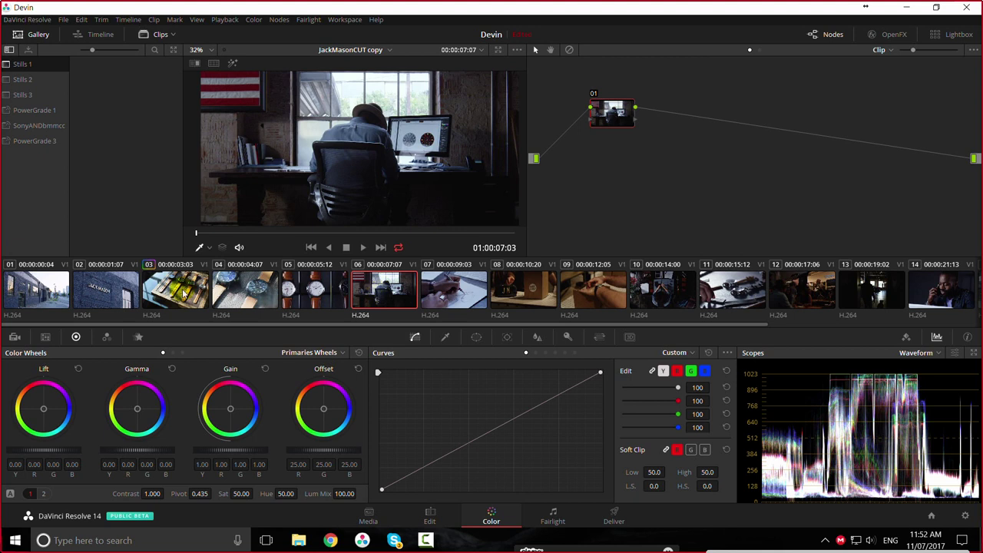
left_click(181, 290)
left_click_drag(282, 233, 360, 232)
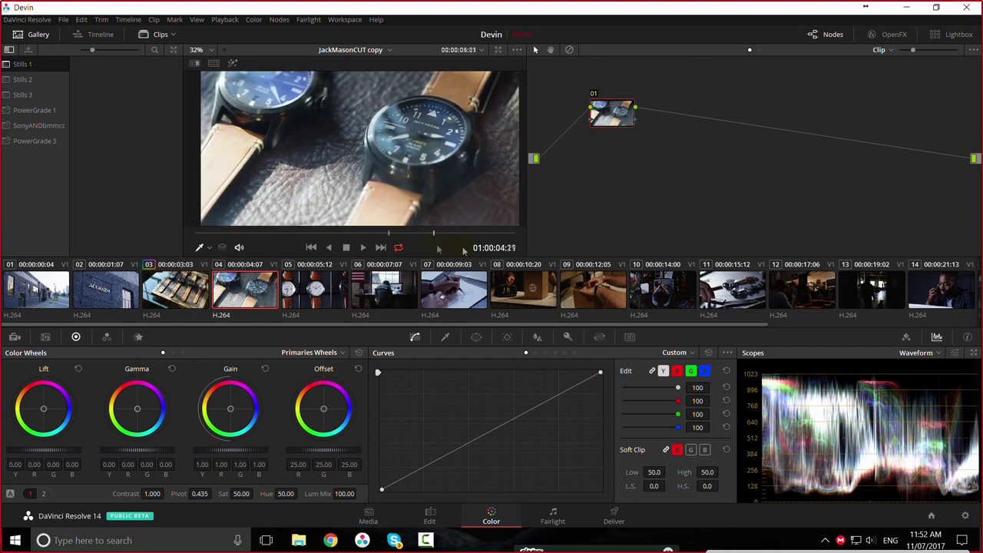
Step: Scrub through the desk shot in clip 06 and stop at about 01:00:07:23
left_click(386, 311)
mouse_move(256, 233)
left_mouse_down()
mouse_move(451, 247)
mouse_move(269, 234)
left_mouse_up()
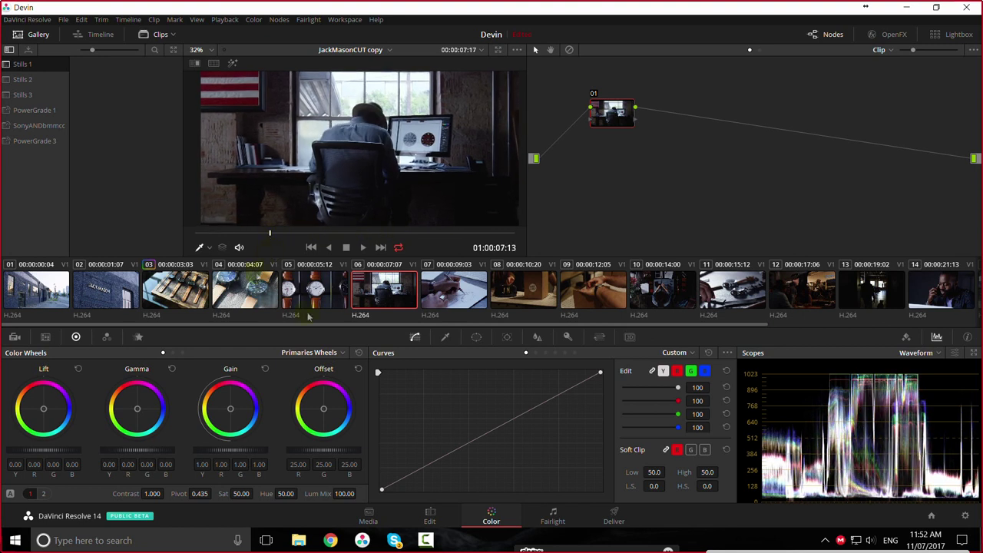
left_click_drag(388, 237, 344, 231)
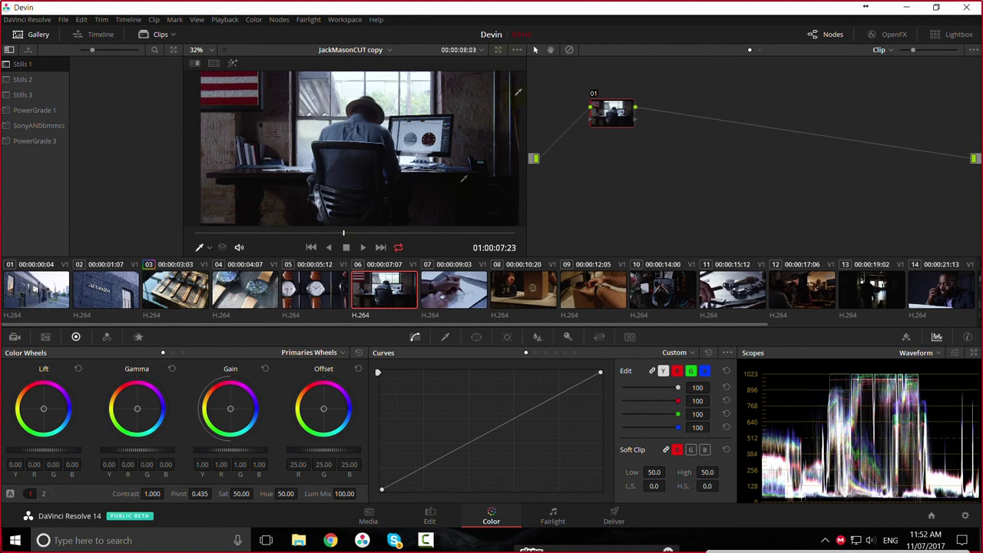
Step: Review the shots in reverse order from the watch clip 05 to the building exterior in clip 01
left_click(310, 306)
left_click(265, 303)
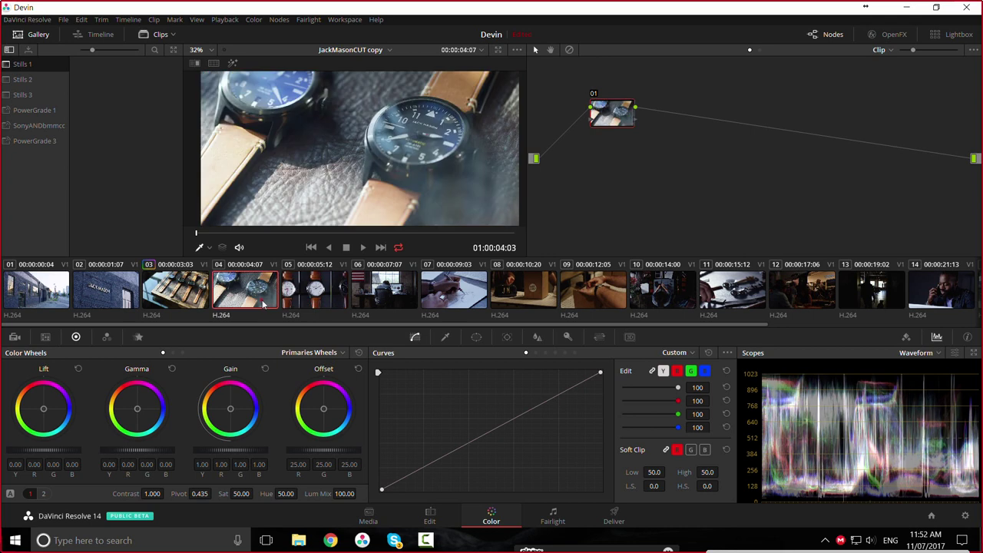
left_click(186, 300)
left_click(129, 301)
left_click(52, 304)
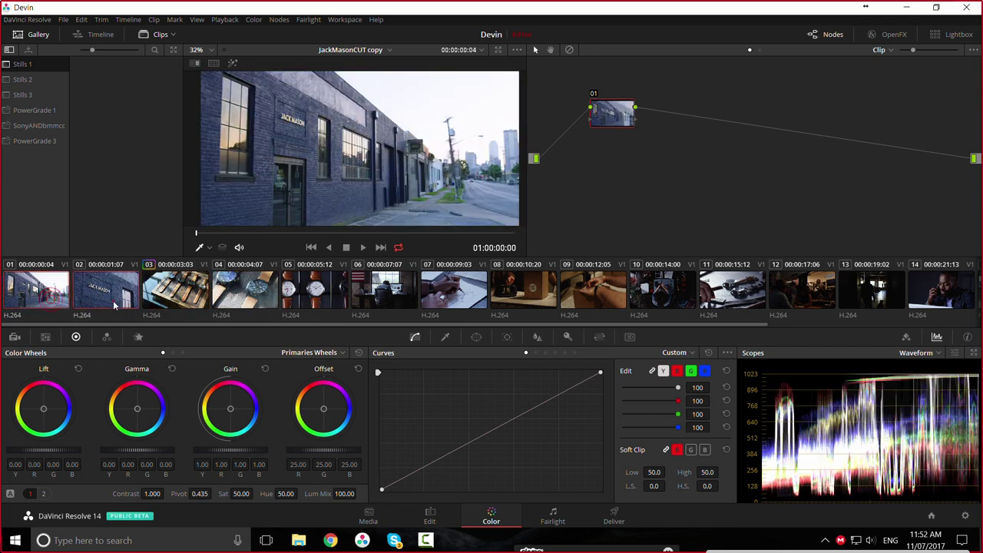
Step: Compare the sign and watch shots in clips 02 to 05 with the desk shot in clip 06
left_click(108, 301)
left_click(175, 301)
left_click(288, 296)
left_click(385, 300)
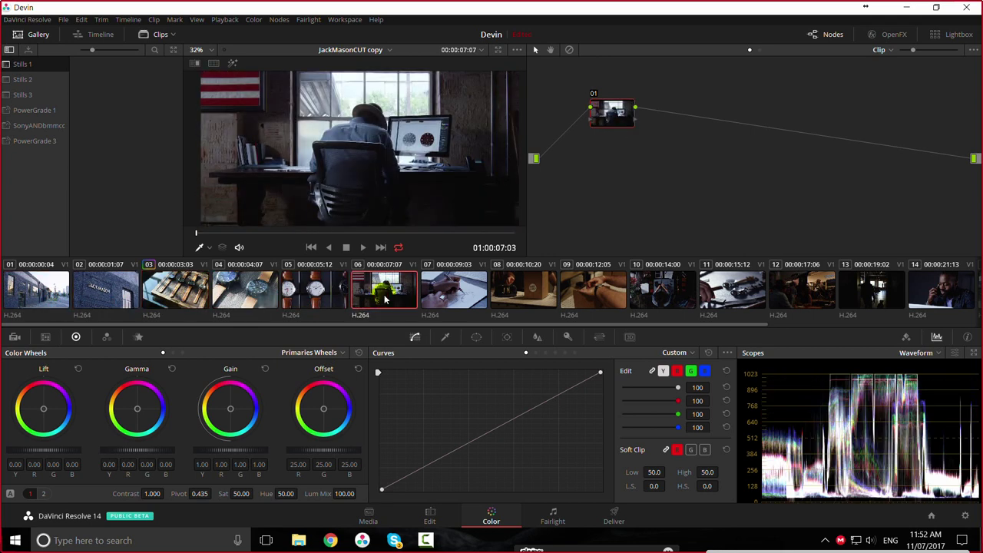
left_click(330, 294)
left_click(262, 296)
left_click(308, 297)
left_click(391, 303)
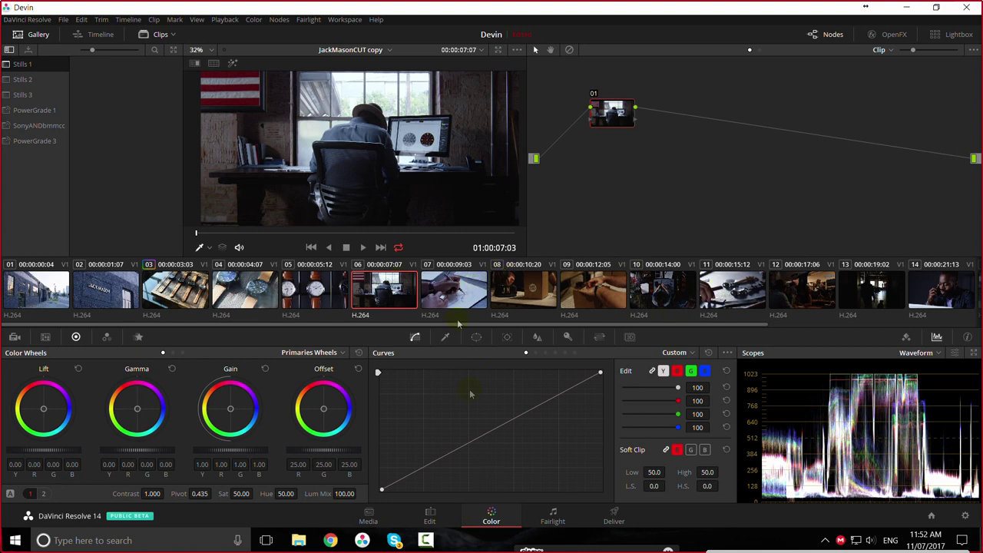
Step: Try raising the black point of the custom curve on the desk clip 06, and reset the clip's grade
left_click_drag(381, 491, 380, 466)
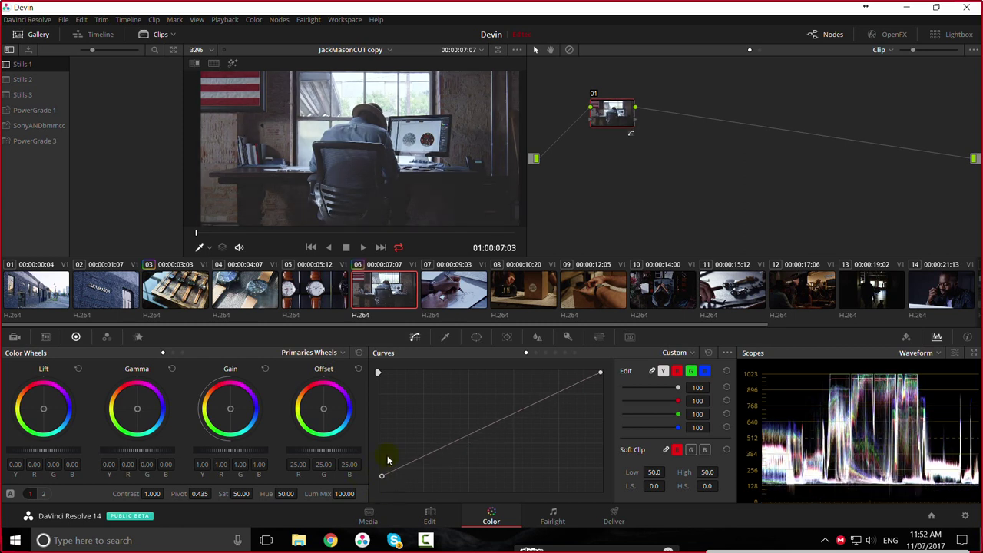
key("ctrl+f")
key("Escape")
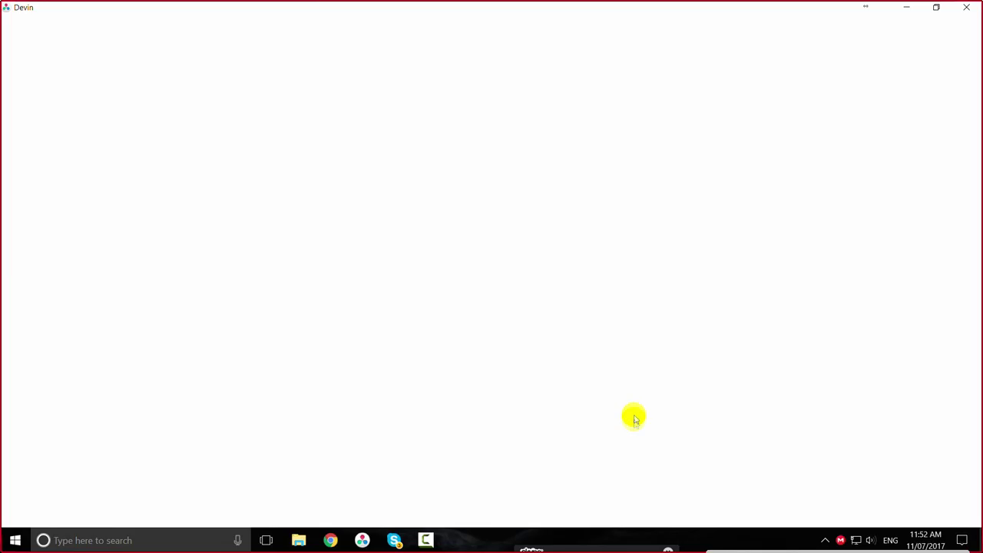
left_click_drag(381, 474, 369, 480)
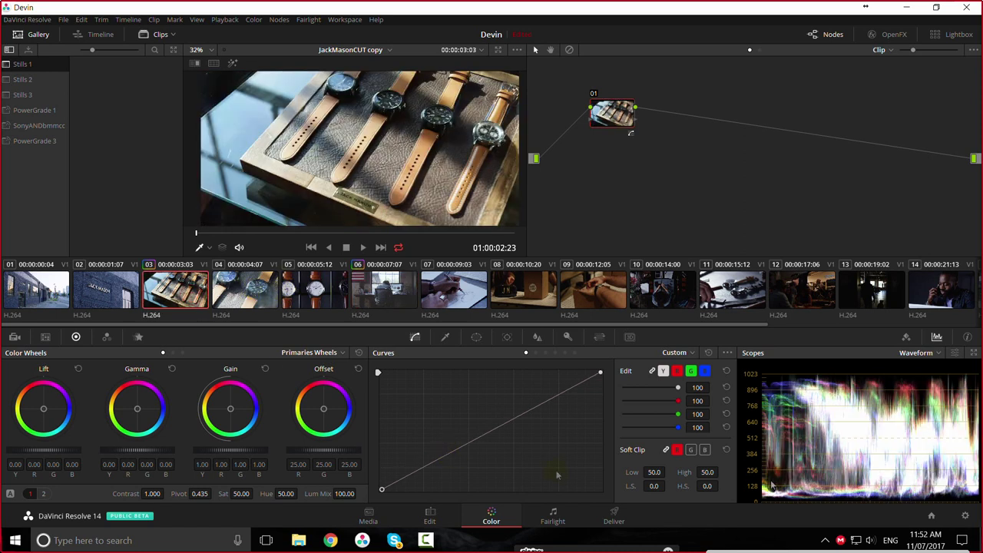
right_click(651, 211)
left_click(676, 217)
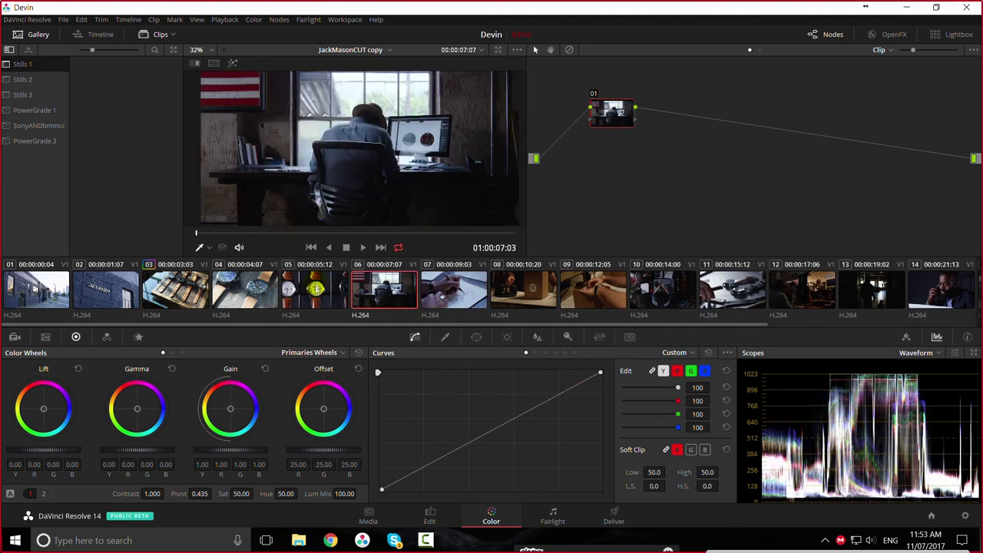
Step: Revisit watch clips 05 and 04, and play the phone-call clip 14 to about 01:00:22:08, viewing it full screen
left_click(314, 289)
left_click(247, 296)
left_click_drag(322, 328, 526, 328)
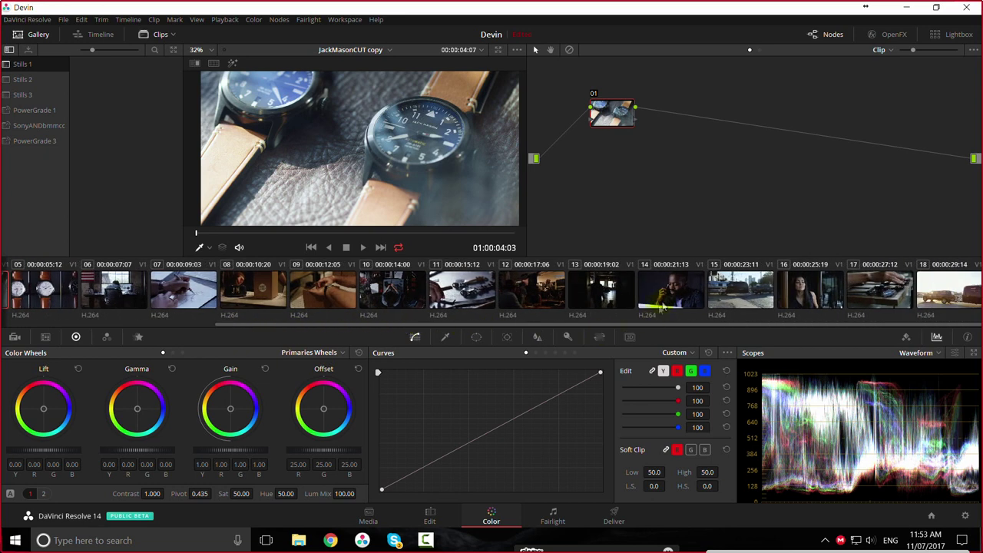
left_click(667, 303)
left_click(363, 247)
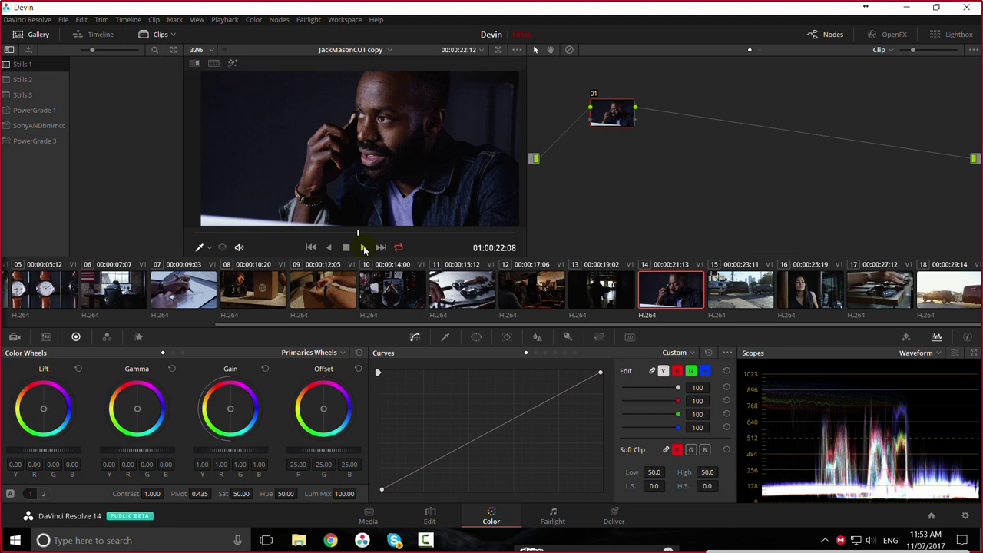
key("ctrl+f")
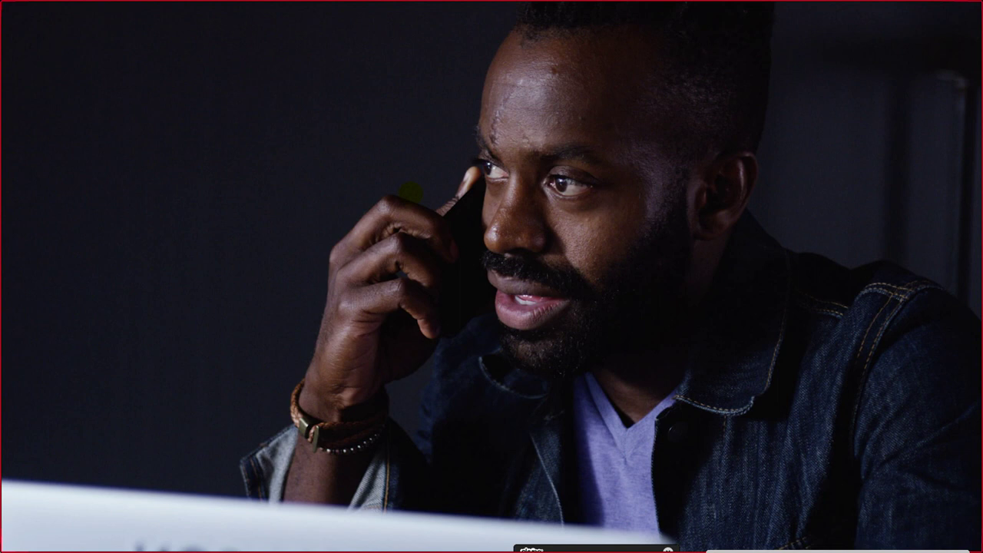
key("ctrl+f")
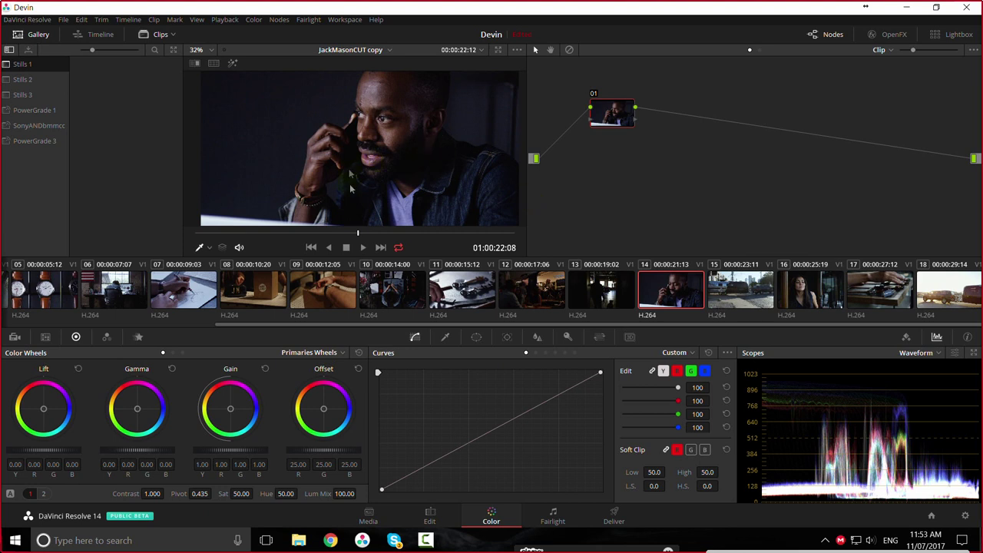
key("ctrl+f")
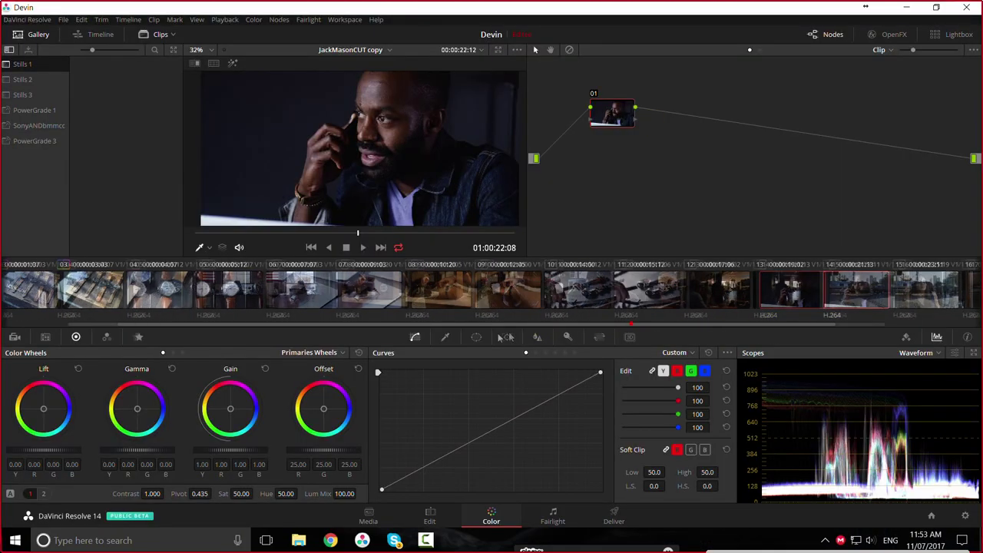
Step: Play the clip 13 shot of the man and dog full screen, stopping at about 01:00:20:09
left_click(596, 297)
mouse_move(301, 235)
left_mouse_down()
mouse_move(460, 247)
mouse_move(300, 248)
left_mouse_up()
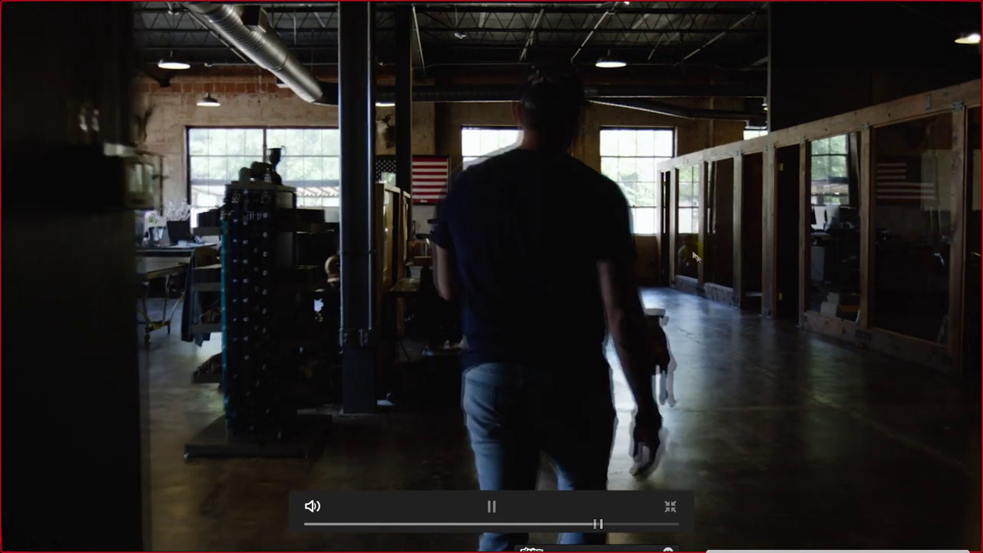
left_click(657, 416)
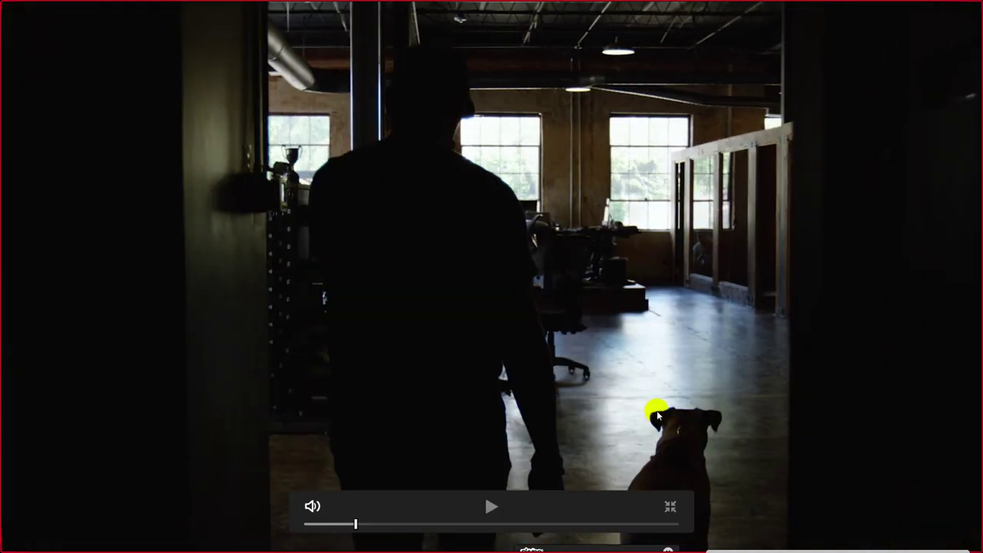
left_click(657, 415)
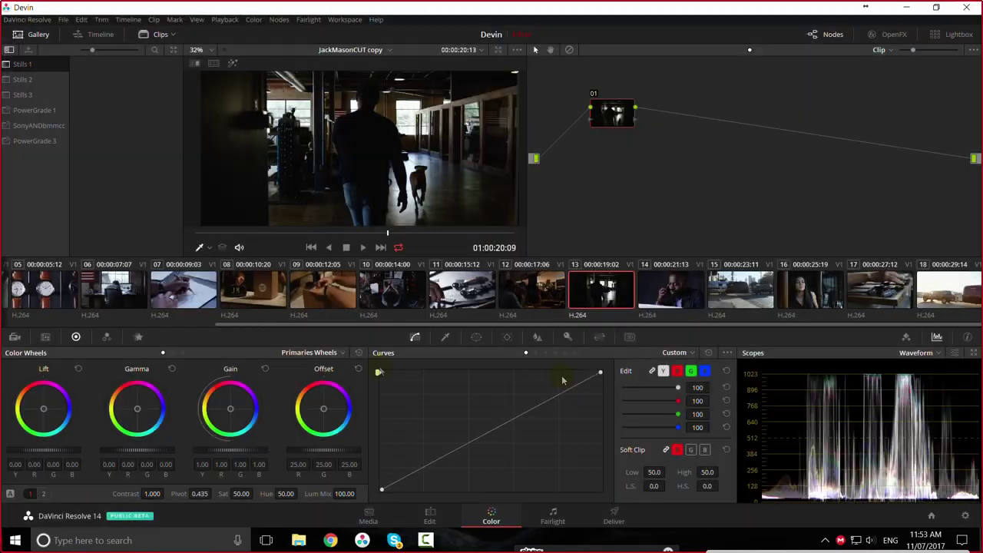
Step: Replay clip 13 full screen and return to the normal viewer at about 01:00:20:15
left_click(328, 247)
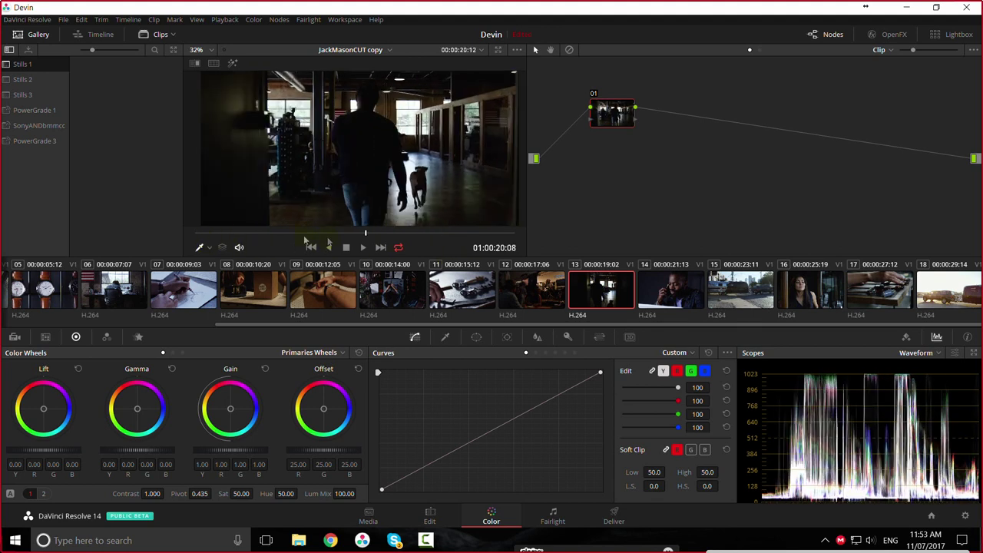
key("ctrl+f")
key("space")
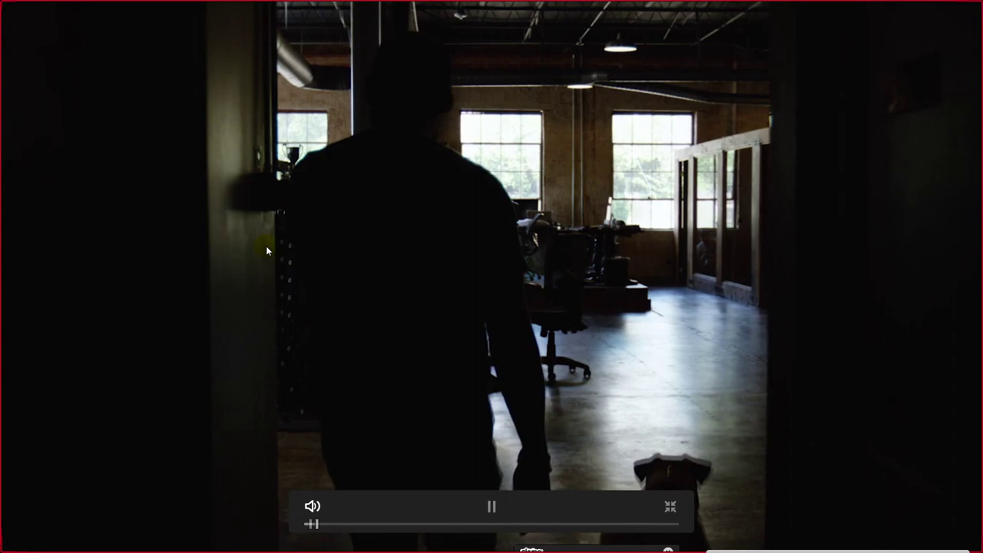
key("Escape")
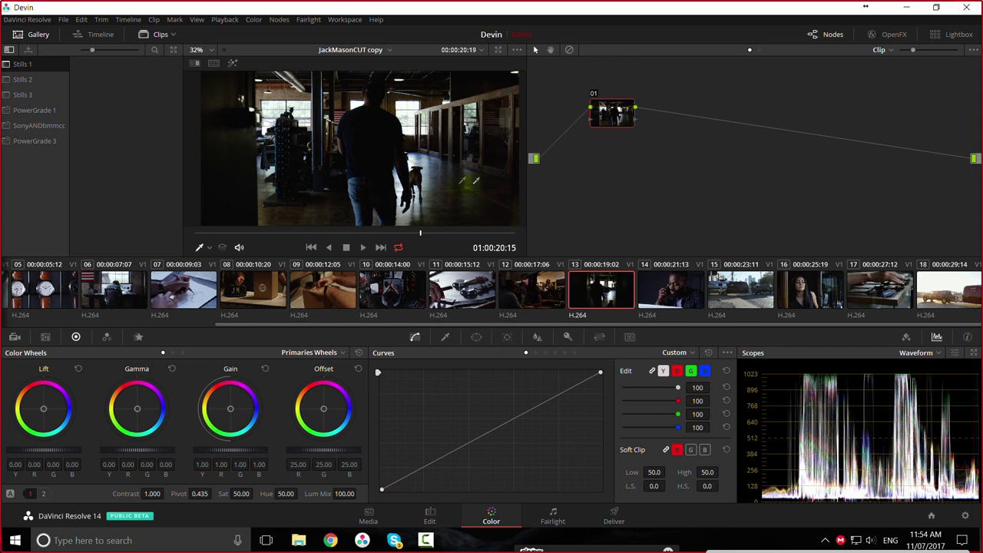
Step: Scrub clip 13 back to about 01:00:20:02 and 01:00:19:23 to examine its dark areas, including full screen
left_click_drag(421, 235, 349, 237)
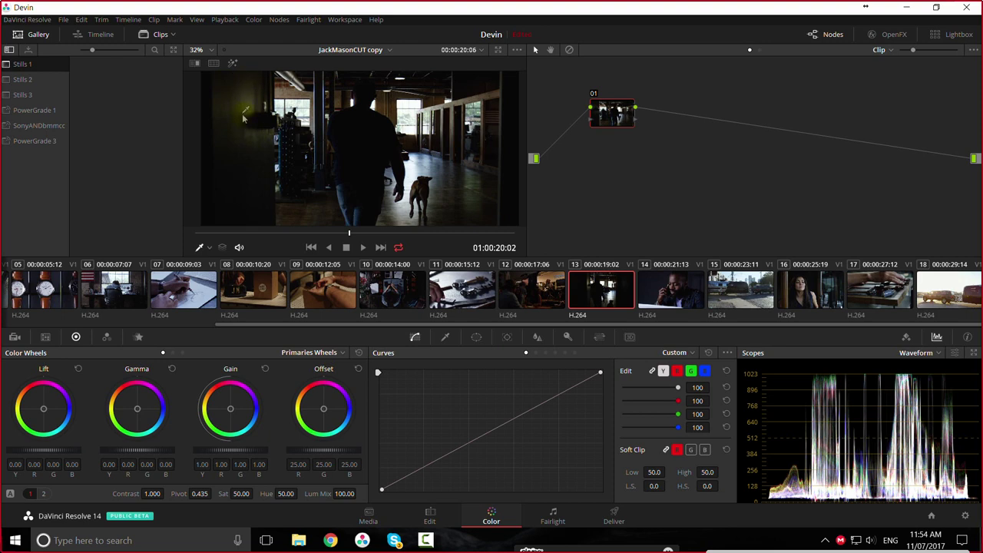
key("ctrl+f")
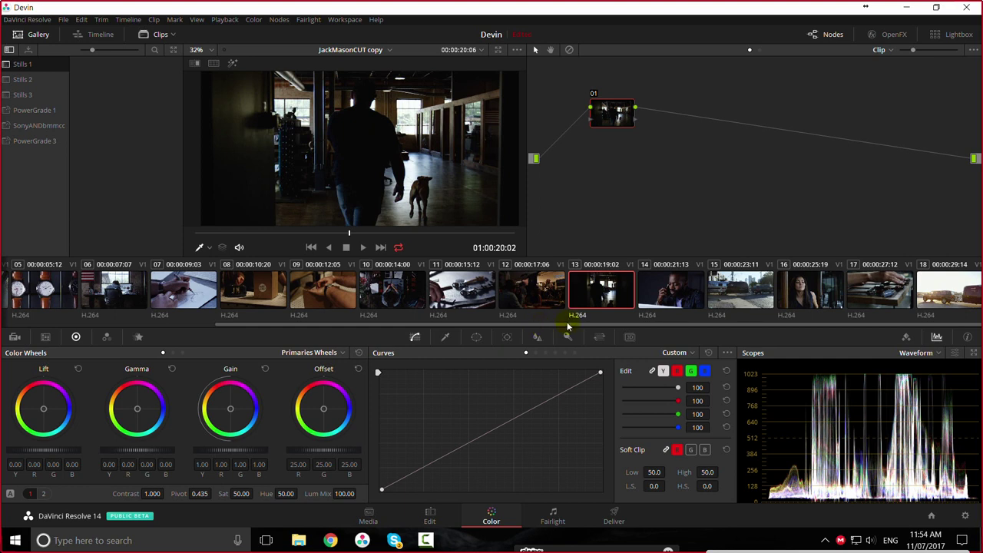
left_click_drag(349, 233, 370, 244)
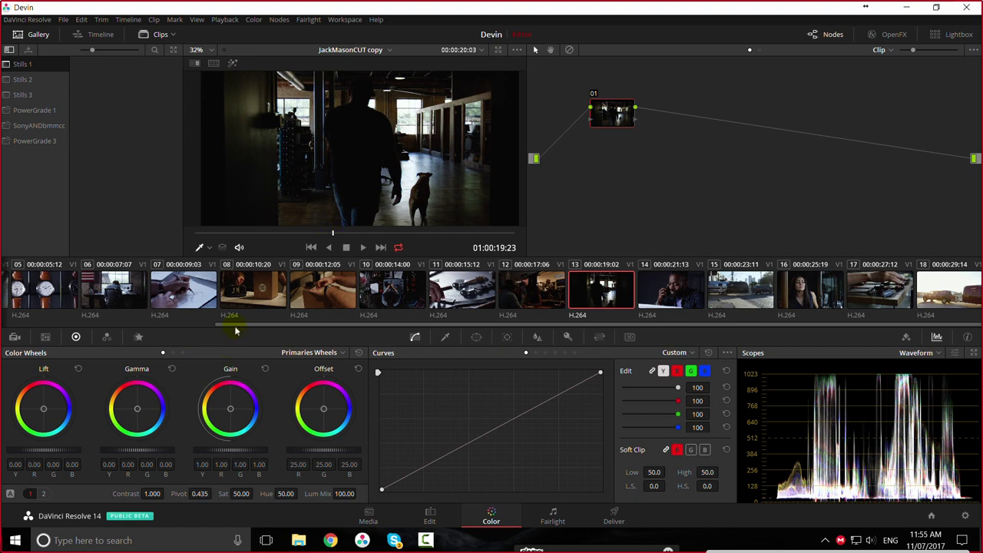
Step: View the sign shot in clip 02 full screen and compare it with the watch close-up in clip 04
left_click_drag(235, 326, 11, 335)
left_click(101, 294)
key("ctrl+f")
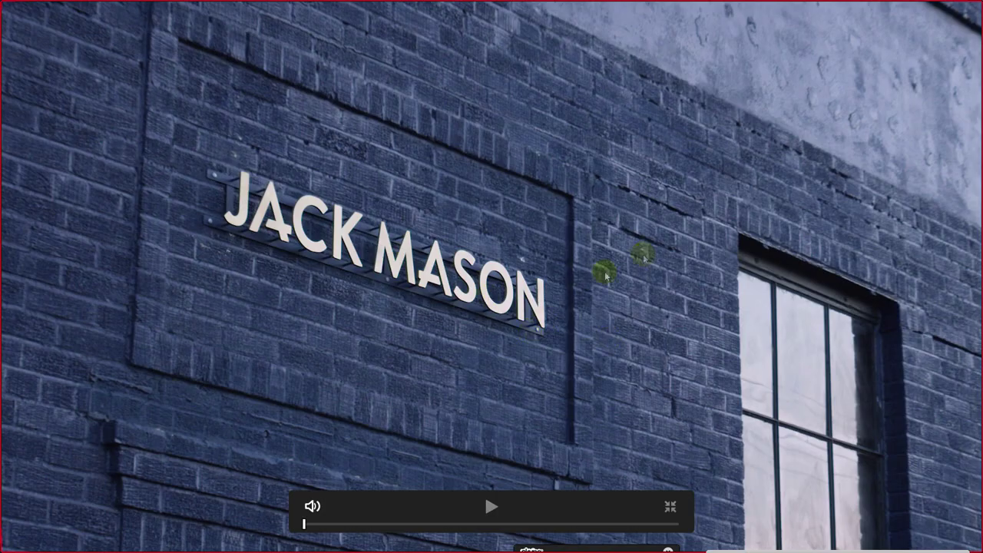
key("ctrl+f")
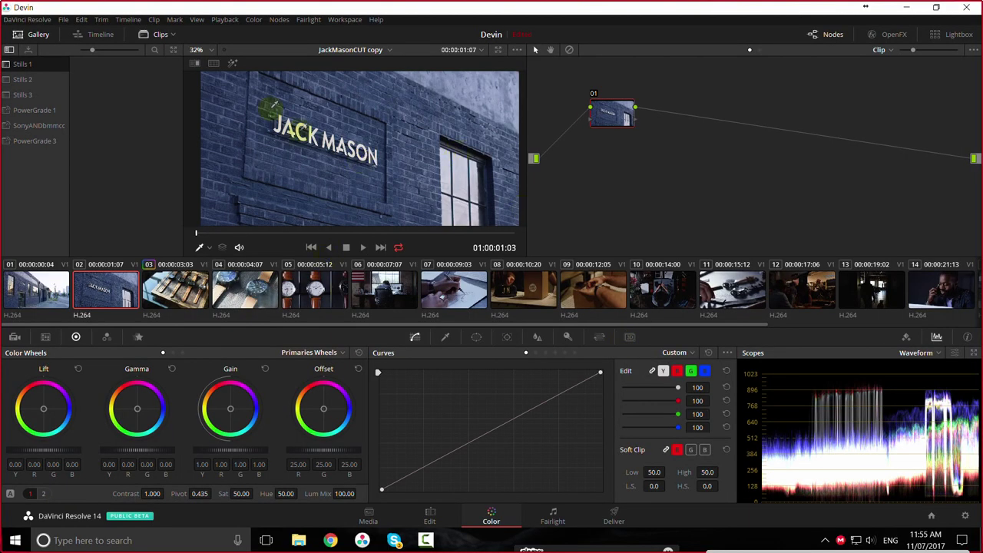
left_click(239, 298)
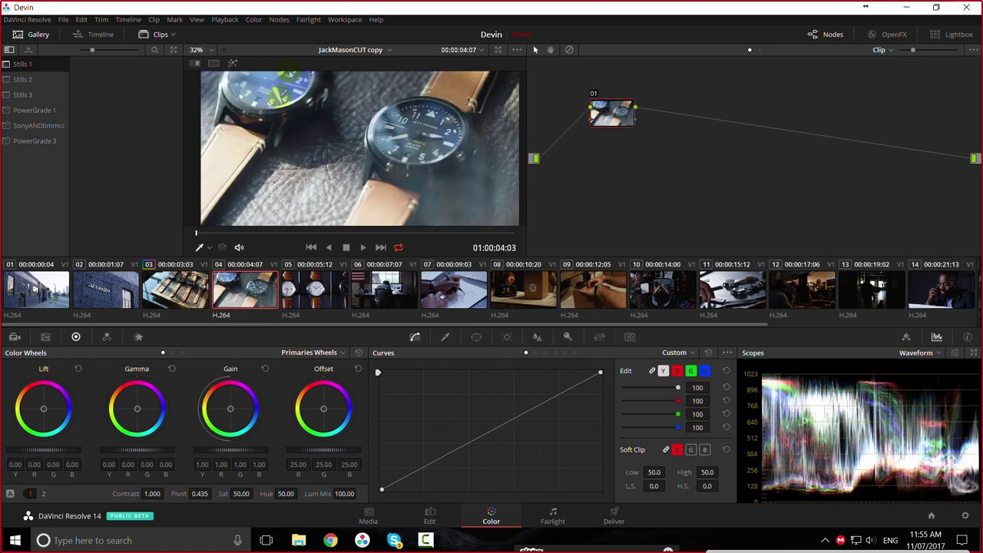
left_click(109, 296)
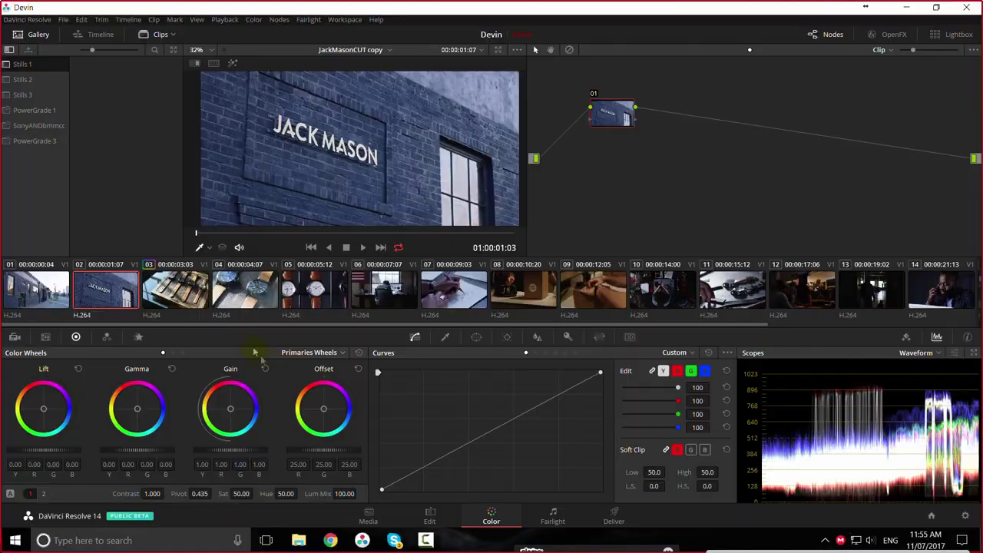
left_click(232, 298)
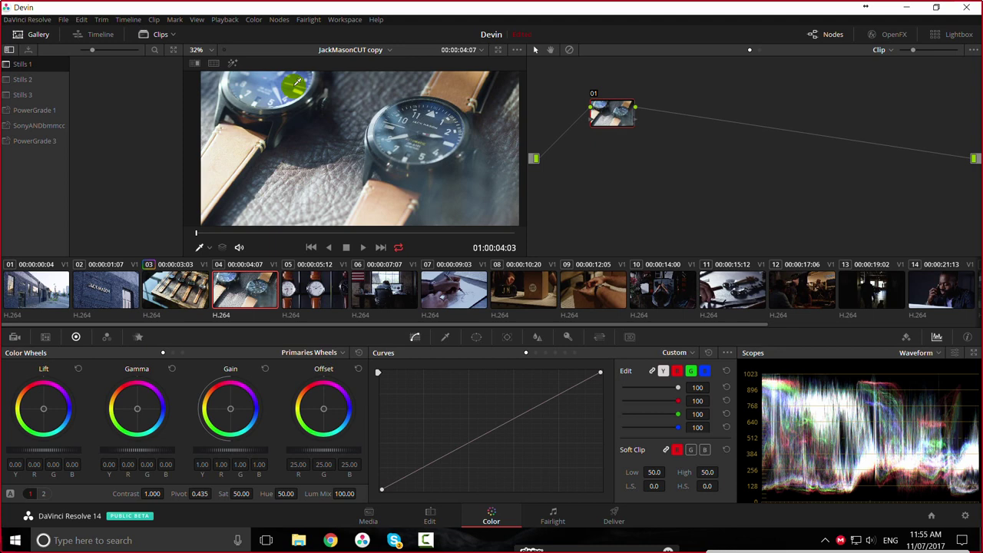
Step: View the desk shot in clip 06 and the drawing shot in clip 07 full screen
left_click(393, 290)
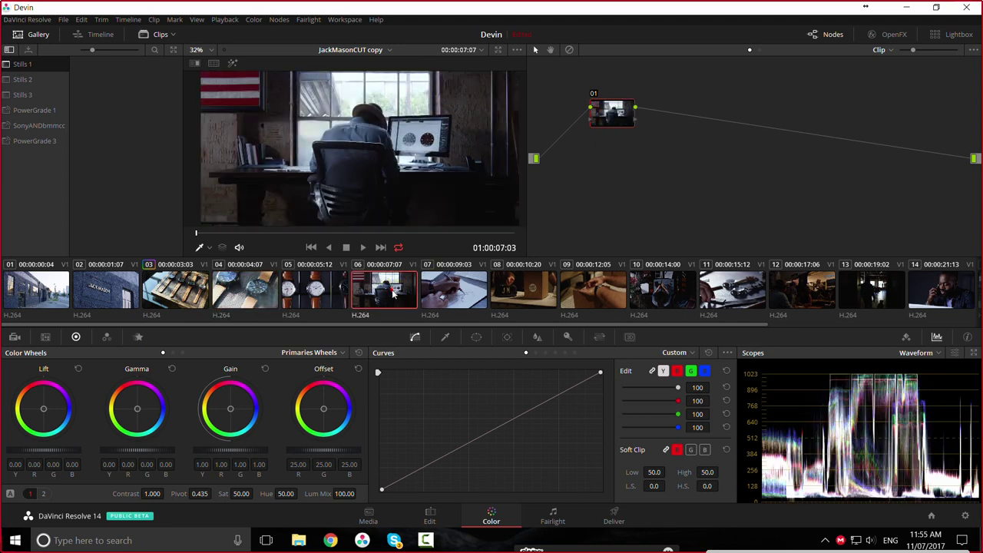
key("ctrl+f")
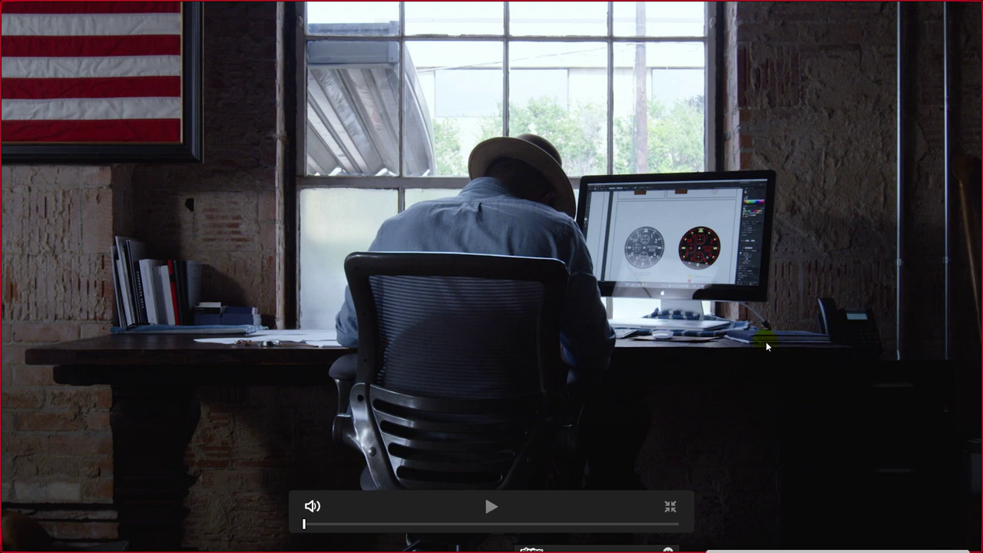
key("ctrl+f")
left_click(466, 300)
key("ctrl+f")
key("ctrl+f")
Step: Recheck the desk clip 06 full screen and alternate between it and the drawing clip 07 to compare their looks
left_click_drag(368, 330, 309, 331)
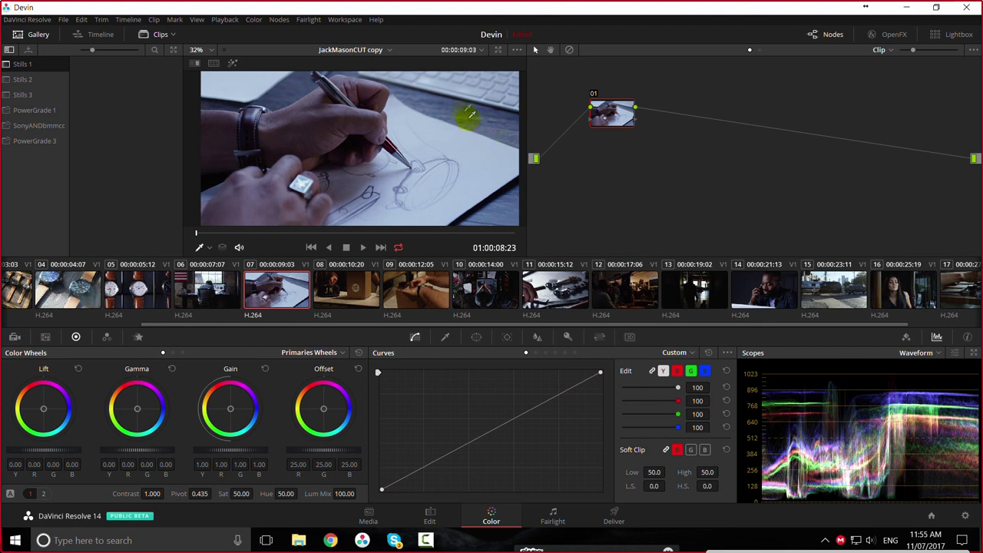
left_click(218, 302)
key("ctrl+f")
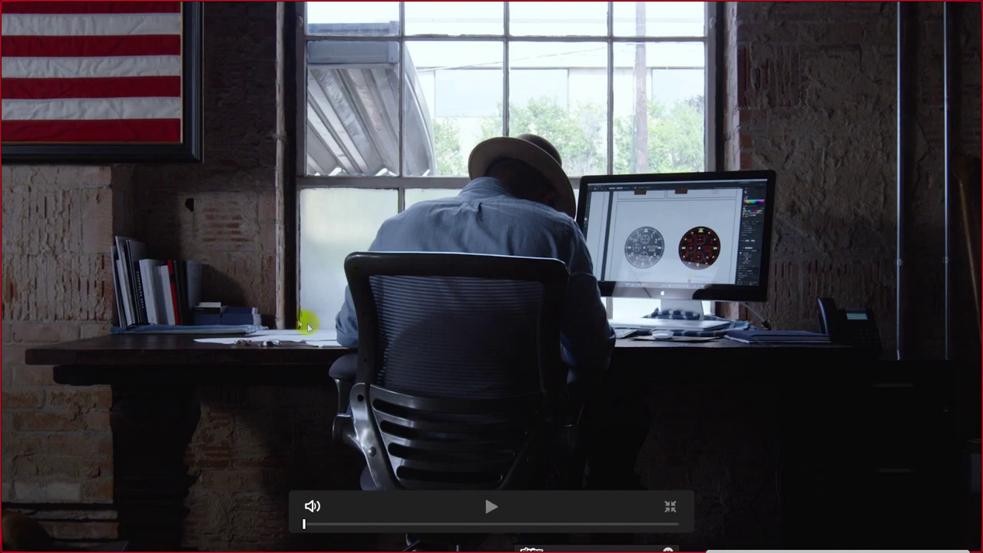
key("Escape")
left_click(442, 293)
left_click(405, 294)
left_click(428, 294)
left_click(406, 294)
left_click(444, 296)
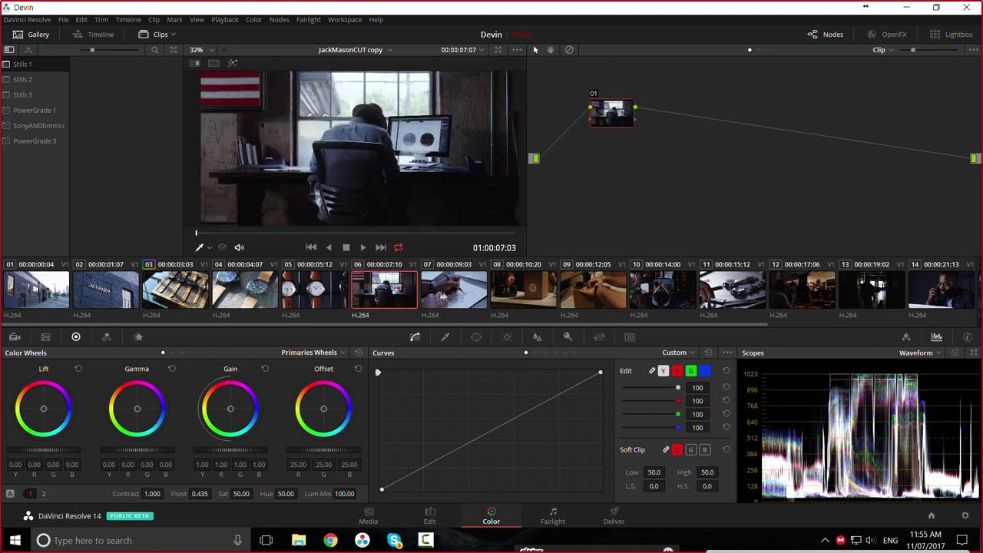
left_click(444, 298)
left_click(386, 298)
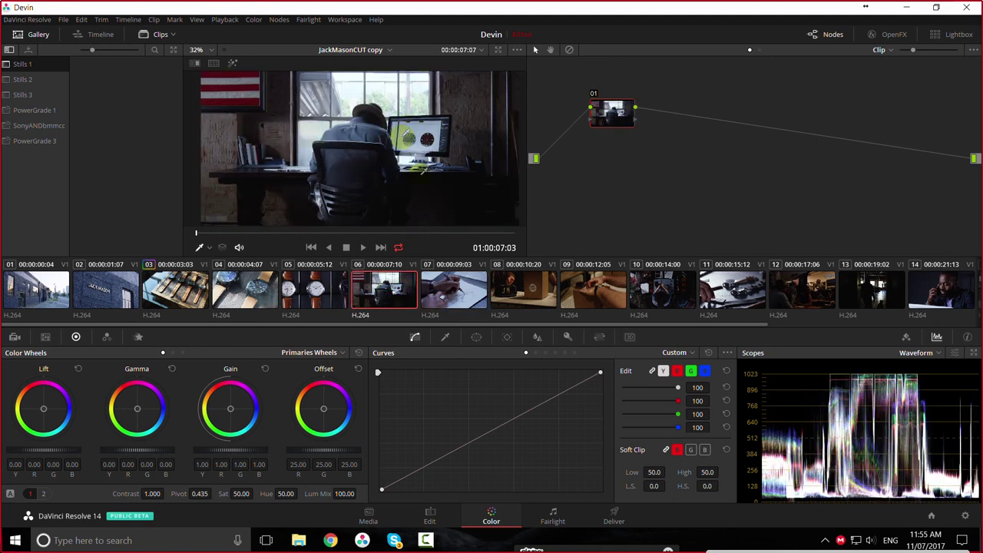
Step: Scrub the watch display shot in clip 17 to about 01:00:27:21 and examine it full screen
left_click_drag(422, 326, 655, 328)
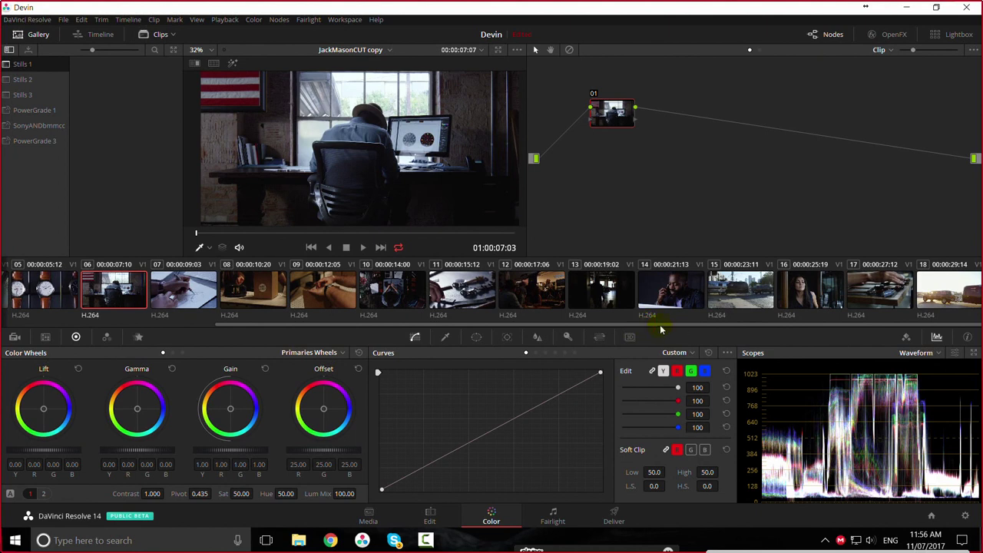
left_click(881, 290)
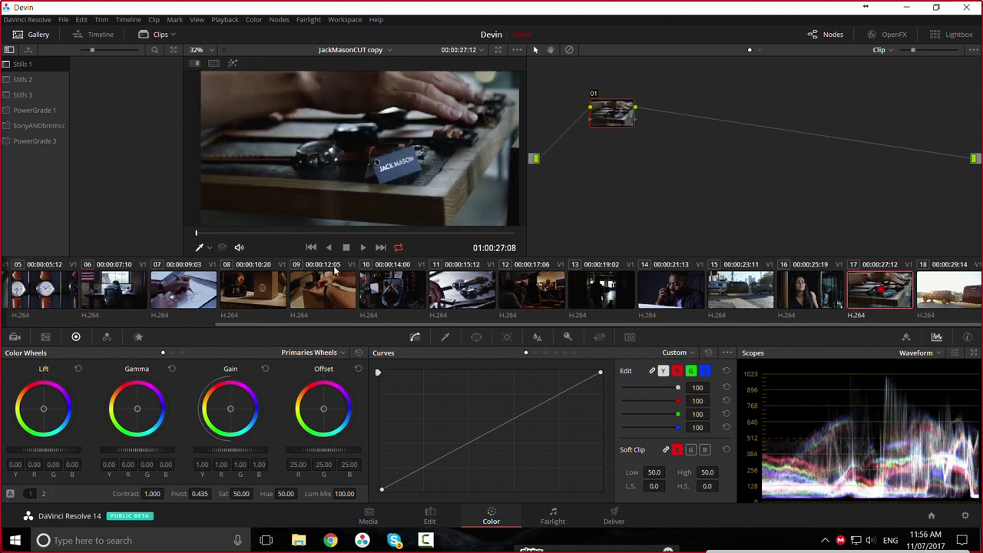
left_click_drag(260, 234, 161, 261)
key("ctrl+f")
key("Escape")
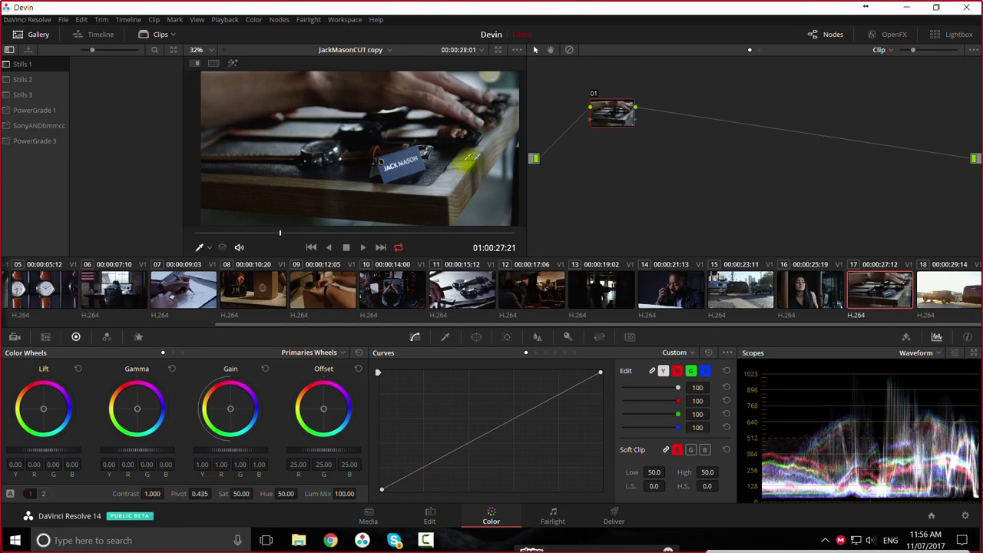
key("ctrl+f")
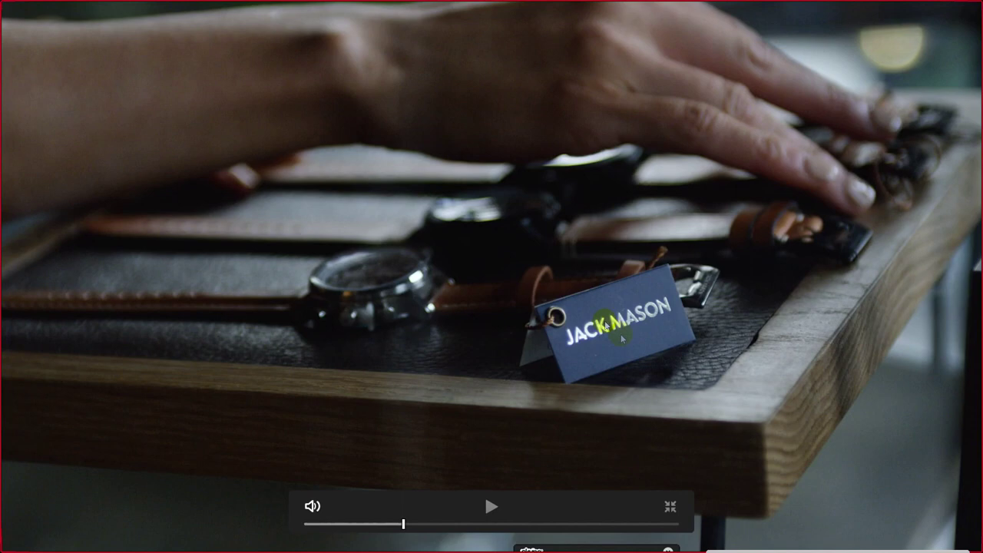
key("Escape")
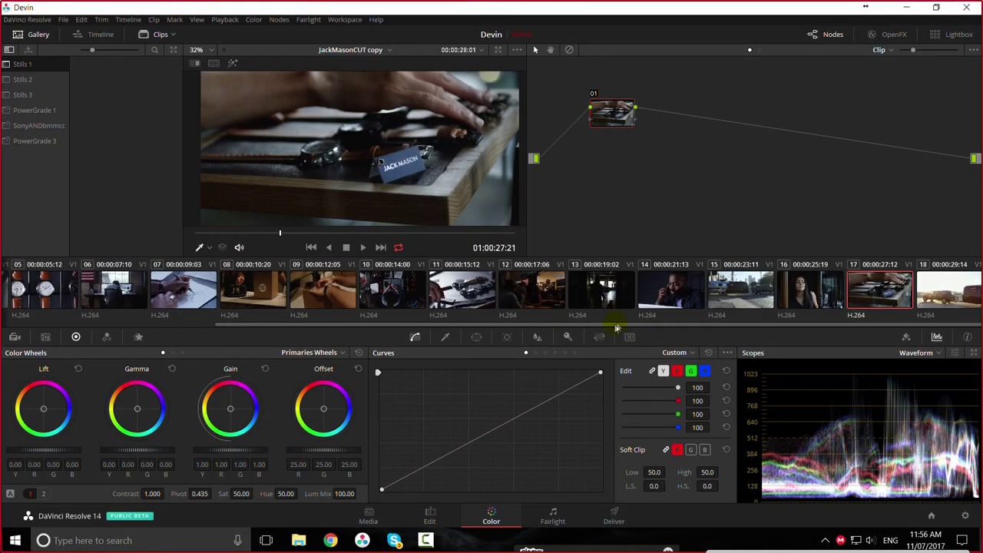
Step: Play the truck shot in clip 18, scrub it to about 01:00:32:04, and look over the timeline's other clips
left_click(946, 284)
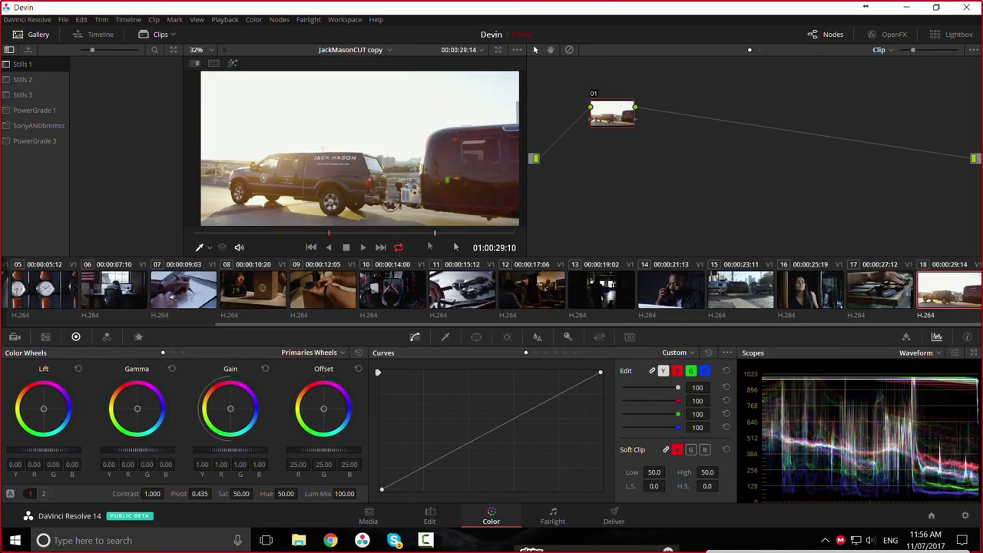
key("space")
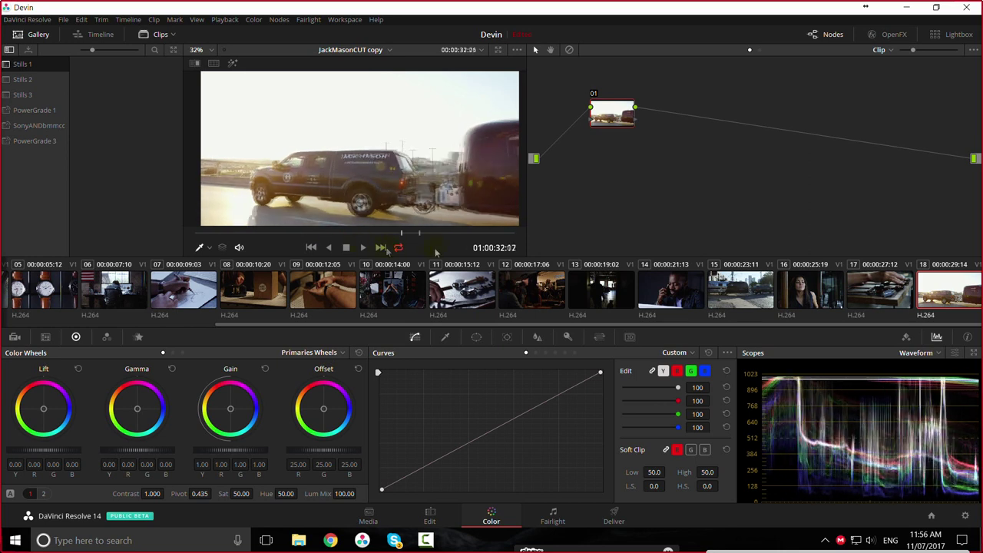
left_click_drag(427, 329, 580, 353)
mouse_move(313, 234)
left_mouse_down()
mouse_move(351, 238)
mouse_move(265, 233)
mouse_move(439, 239)
mouse_move(313, 234)
left_mouse_up()
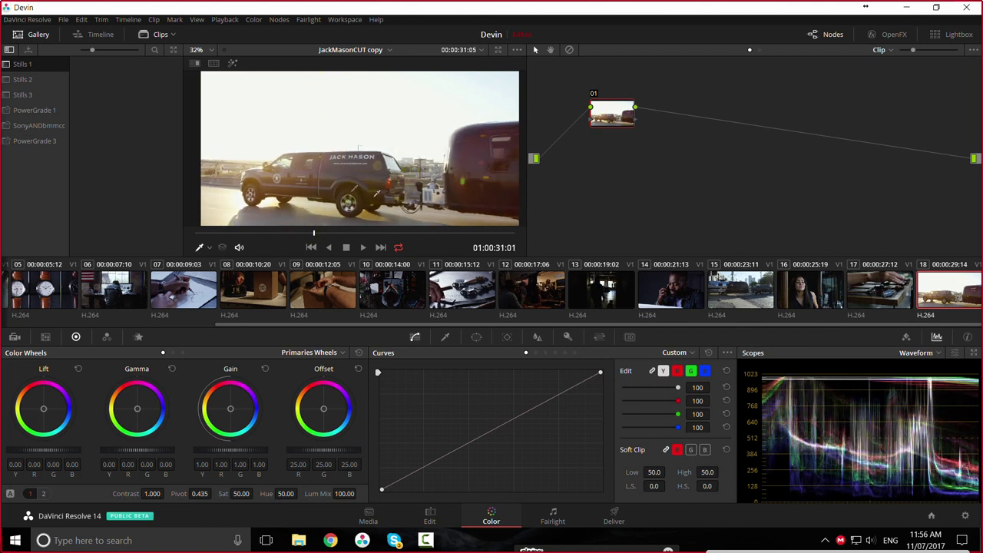
left_click_drag(338, 234, 393, 234)
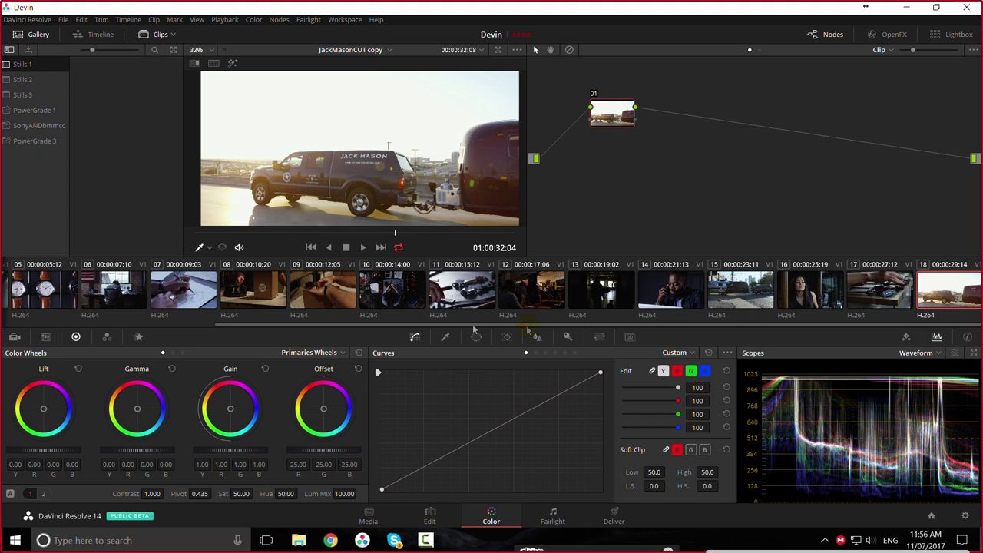
left_click_drag(474, 328, 249, 337)
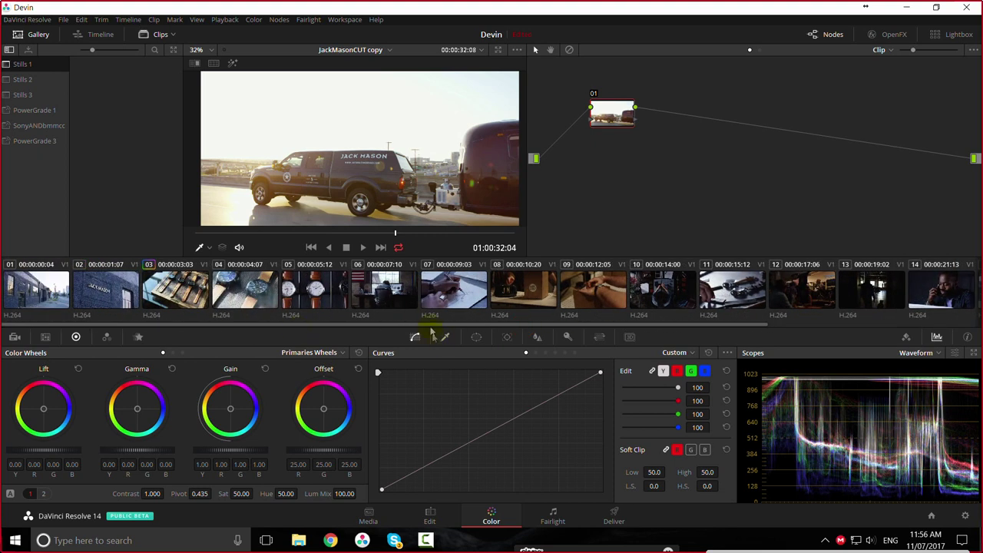
left_click_drag(428, 327, 526, 337)
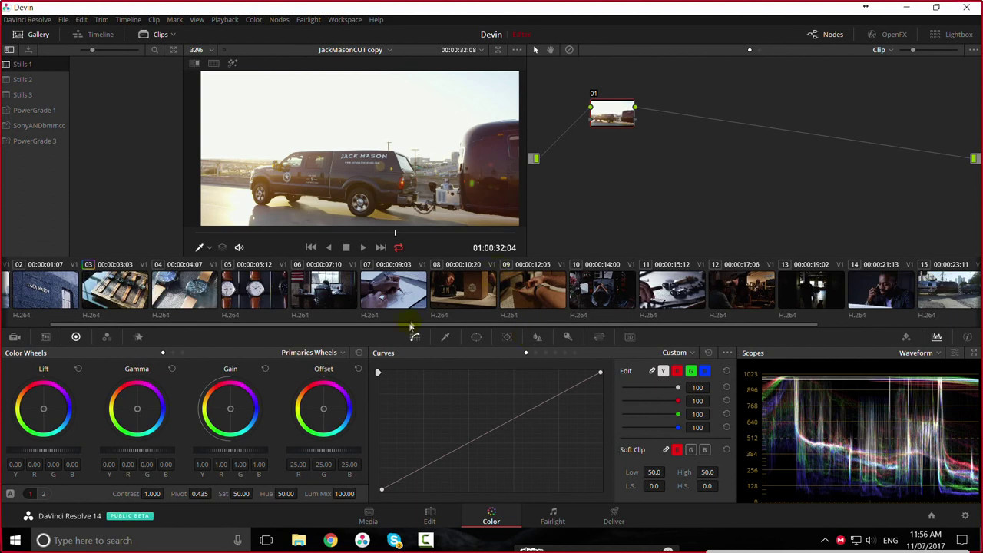
left_click_drag(410, 324, 576, 336)
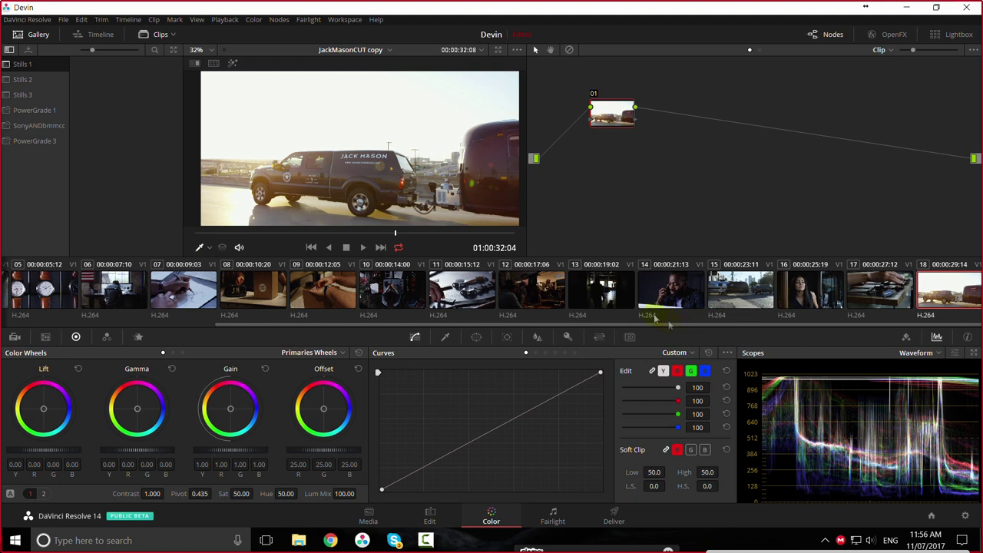
Step: Try reframing clip 18 with input sizing at pan 204, tilt 139.5, zoom 1.404 and rotation -3.65, scrubbing to check the framing
left_click(941, 287)
left_click(599, 337)
left_click_drag(430, 414, 442, 396)
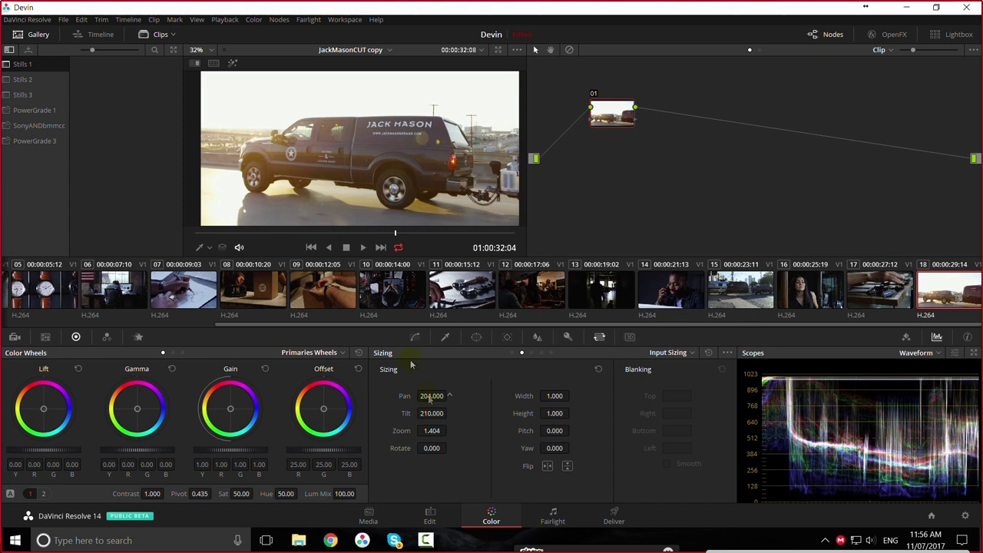
scroll(376, 203, "down", 1)
scroll(376, 204, "down", 1)
left_click_drag(342, 234, 446, 233)
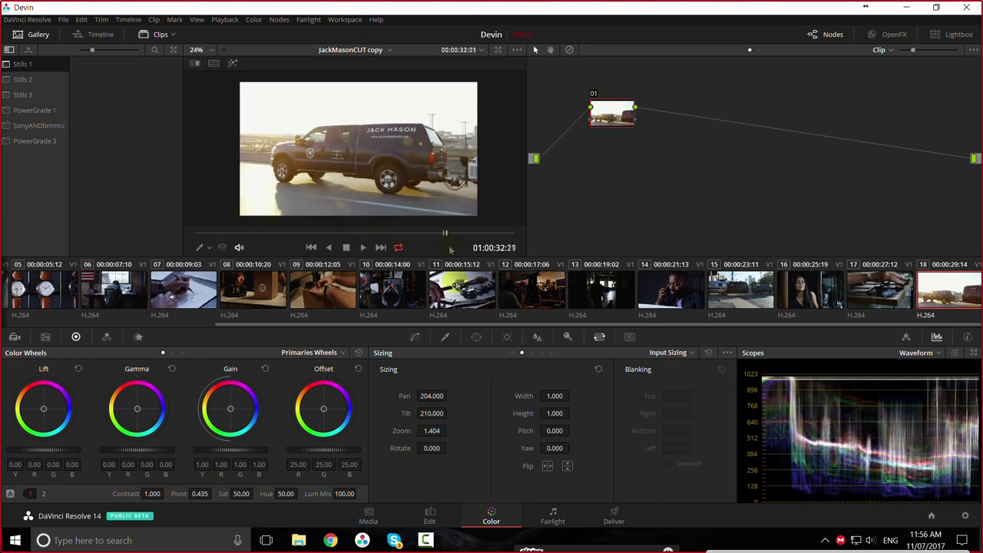
left_click_drag(426, 413, 402, 413)
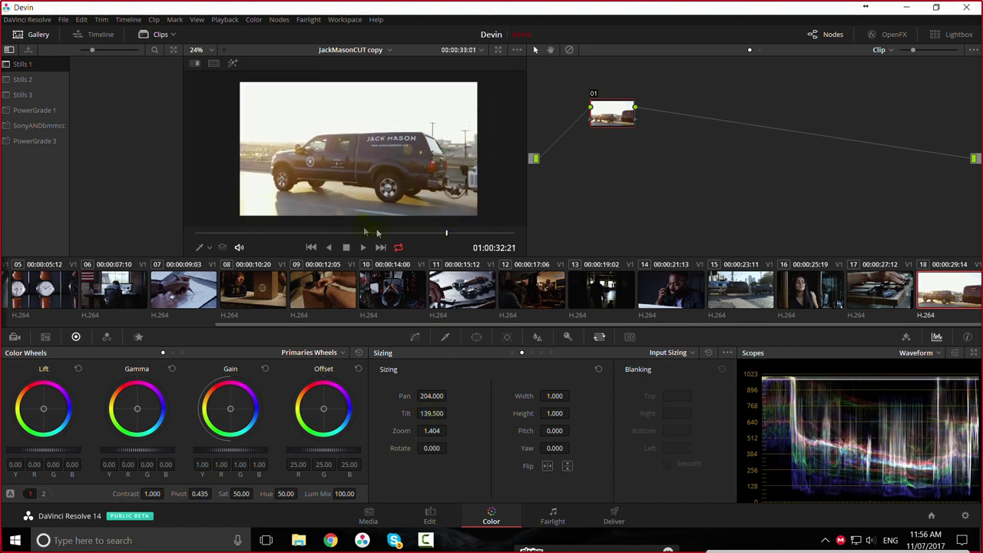
left_click_drag(430, 446, 391, 448)
left_click_drag(346, 233, 289, 434)
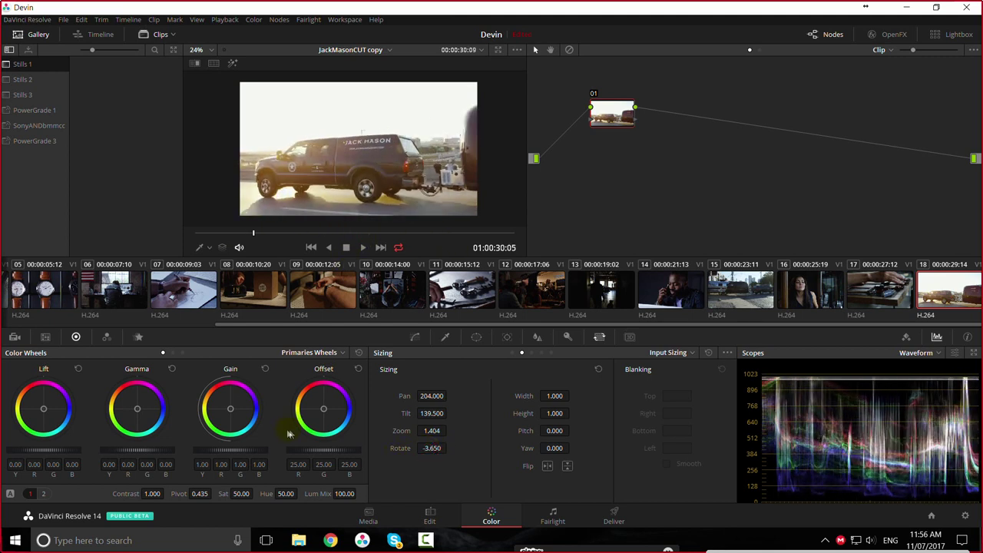
Step: Reset clip 18's sizing, try another pan and zoom adjustment, and reset the clip again
right_click(628, 178)
left_click(636, 183)
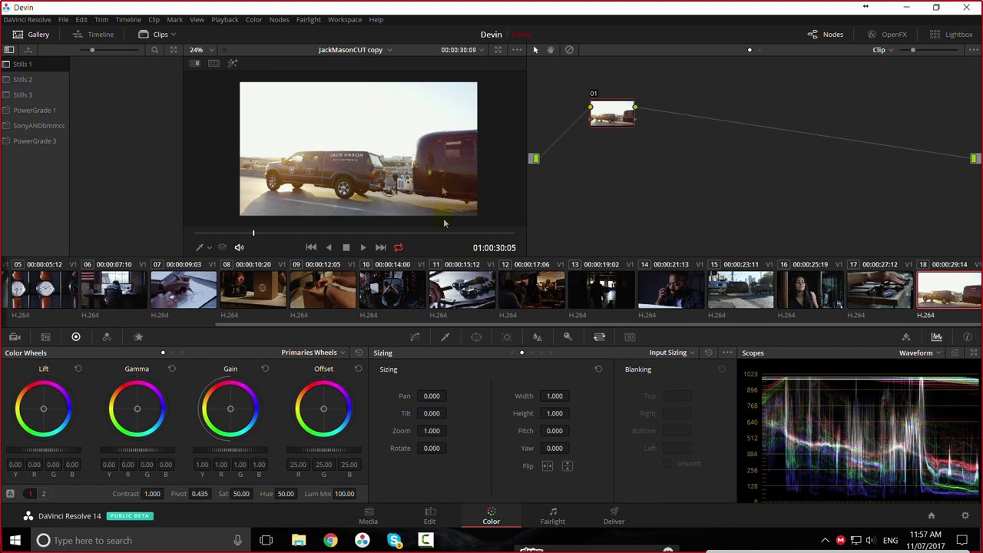
mouse_move(431, 396)
left_mouse_down()
mouse_move(449, 395)
mouse_move(428, 395)
left_mouse_up()
left_click_drag(433, 430, 449, 396)
left_click_drag(541, 244, 240, 236)
right_click(625, 204)
left_click(644, 208)
Step: Play the trailer shot in clip 15 full screen from its start, pausing at about 01:00:25:05 to examine it
left_click(738, 289)
left_click_drag(244, 233, 141, 236)
key("ctrl+f")
key("space")
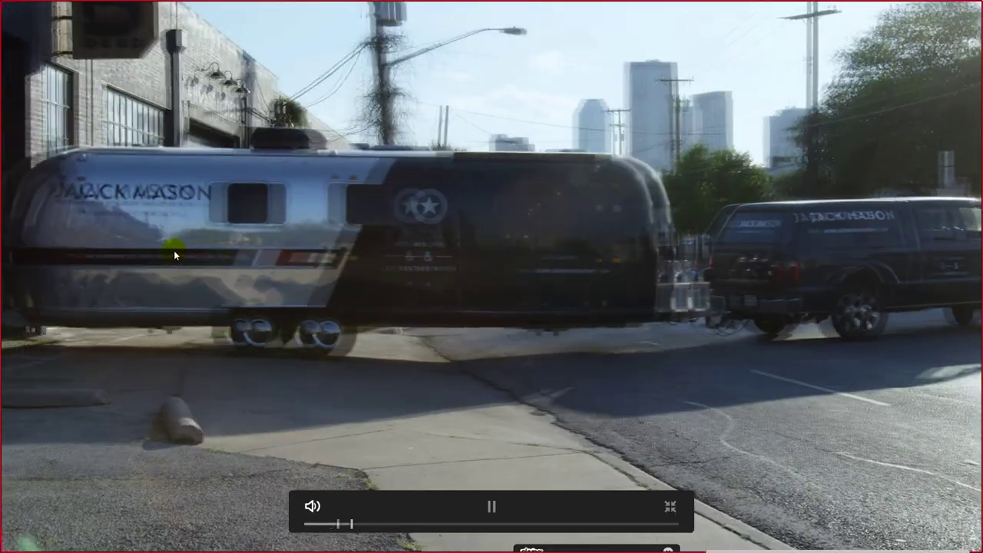
key("space")
key("space")
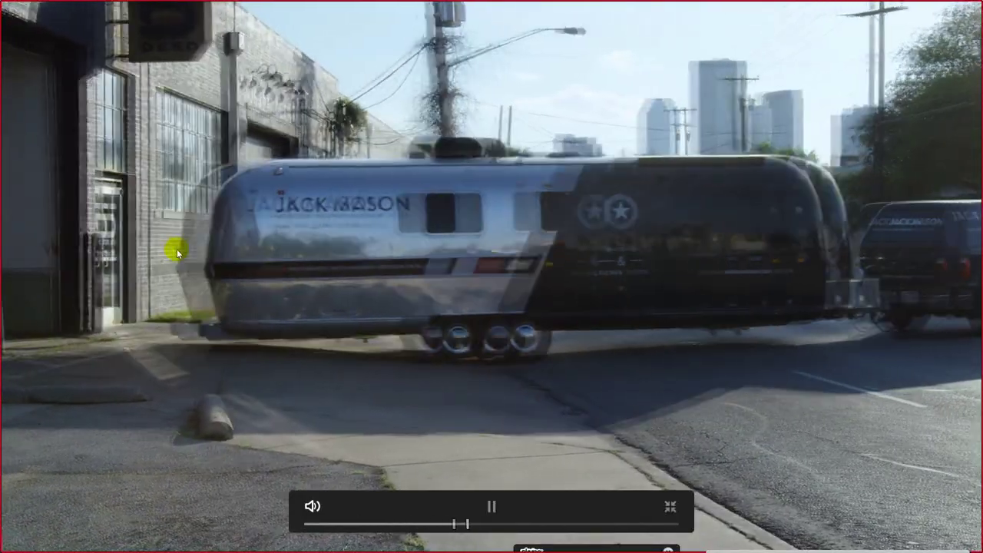
key("space")
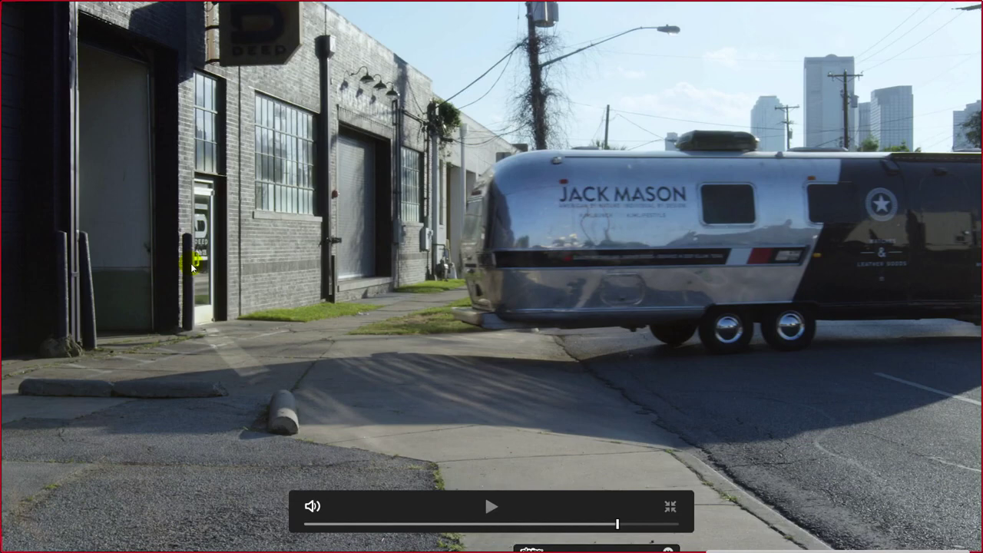
key("Escape")
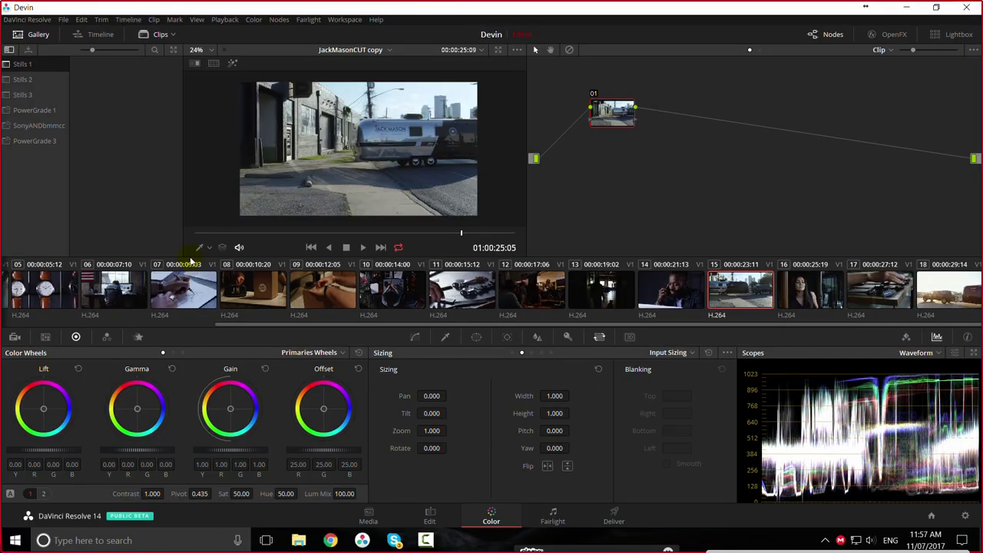
Step: Lift the shadows of the cap and box shot in clip 08 with a custom curve point, comparing it full screen with the grade bypassed
left_click(240, 288)
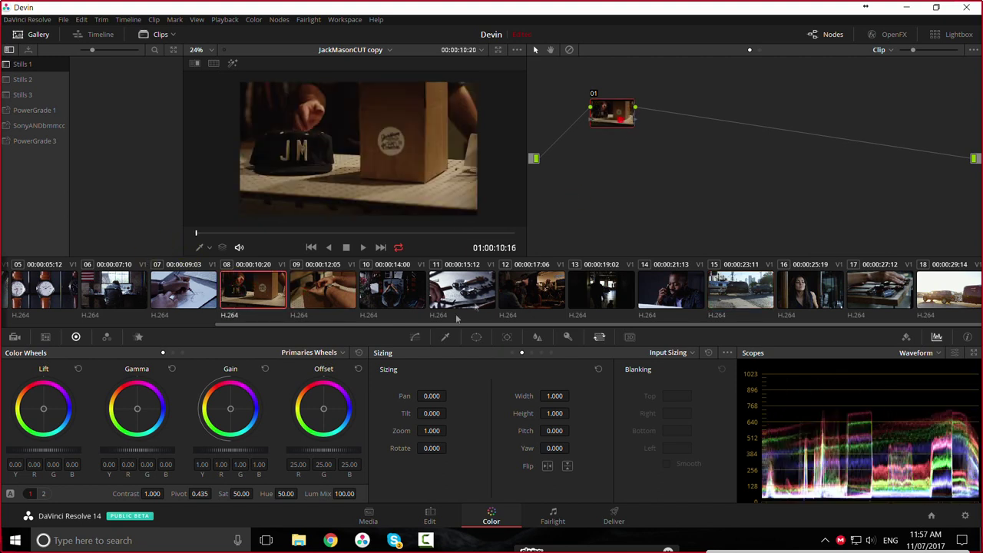
left_click(414, 336)
left_click_drag(434, 461, 427, 462)
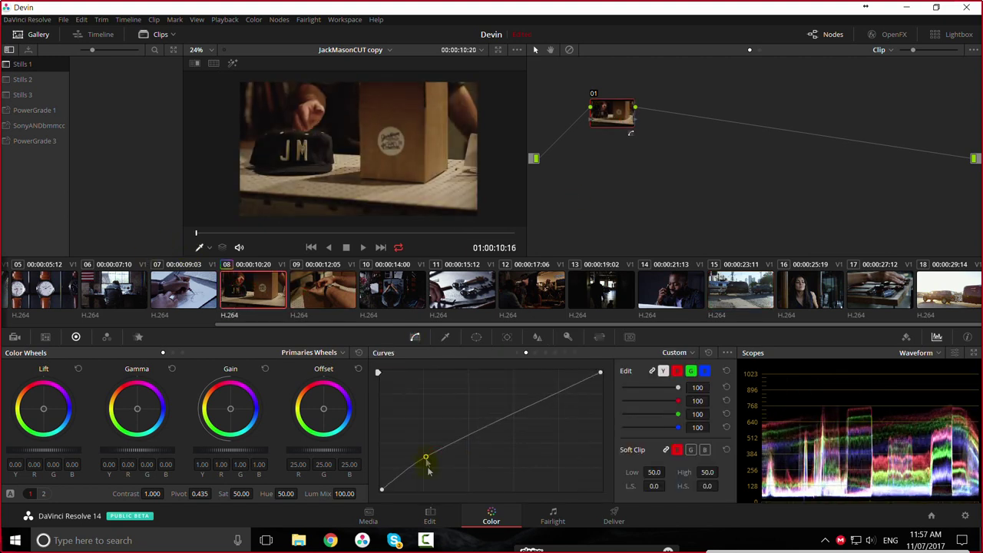
key("ctrl+f")
key("ctrl+d")
key("ctrl+d")
key("ctrl+d")
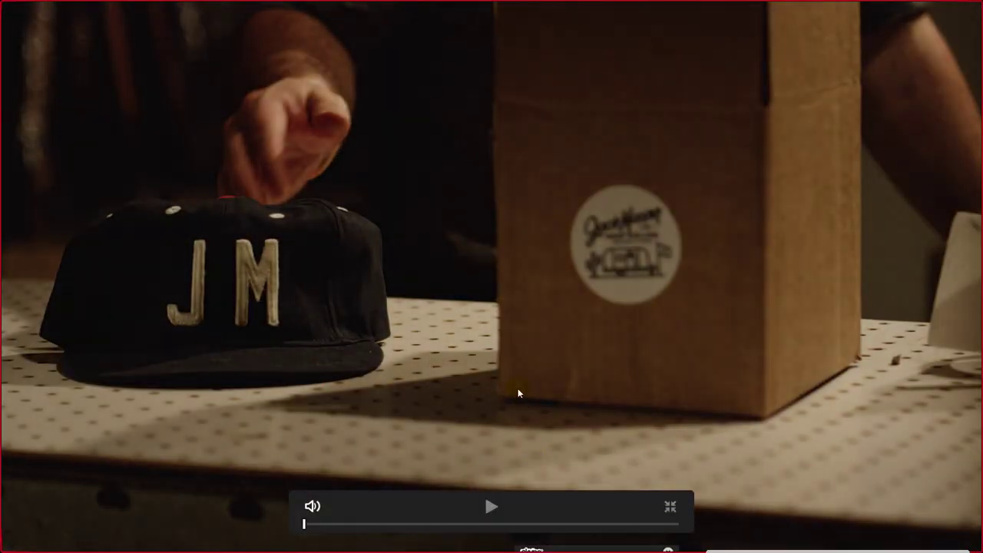
key("ctrl+f")
Step: Compare clip 08 with the neighbouring clips 07 and 09, playing the box shot full screen to about 01:00:11:04
left_click(591, 295)
left_click(528, 298)
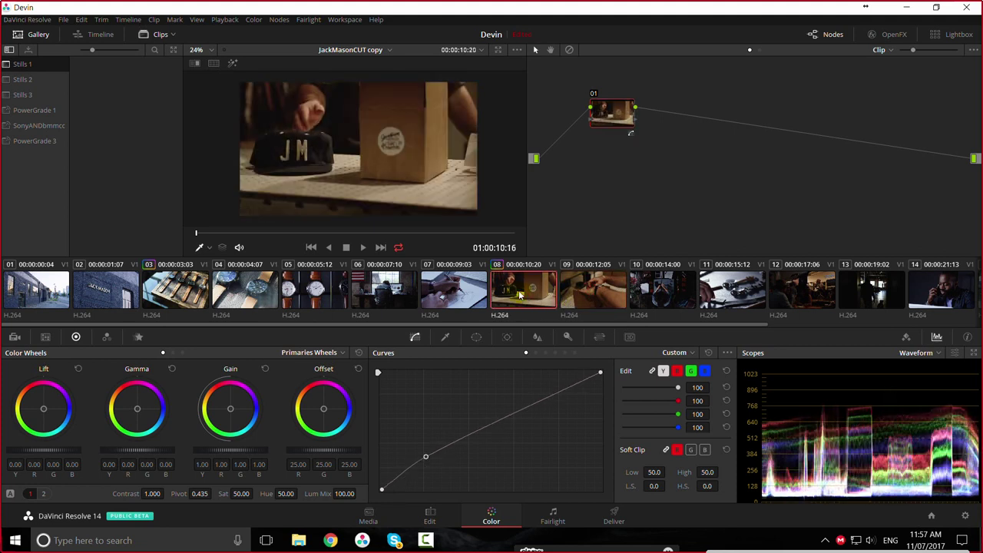
left_click(473, 299)
left_click(522, 297)
key("ctrl+f")
key("space")
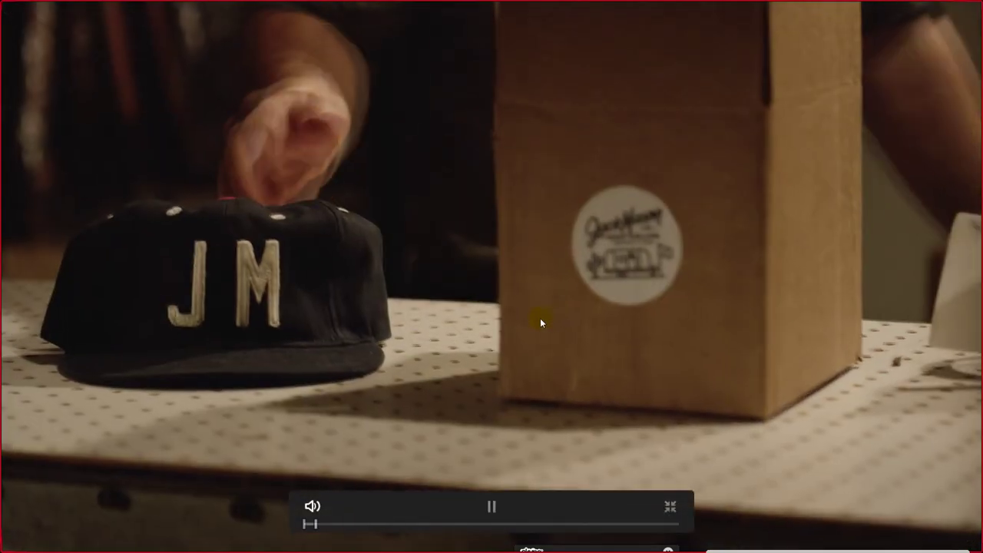
key("ctrl+f")
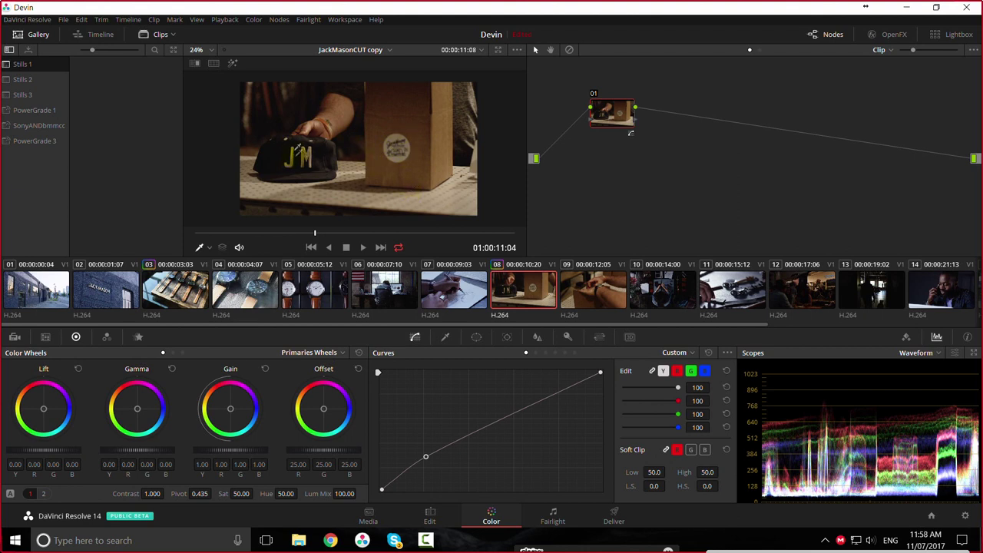
key("ctrl+f")
key("ctrl+f")
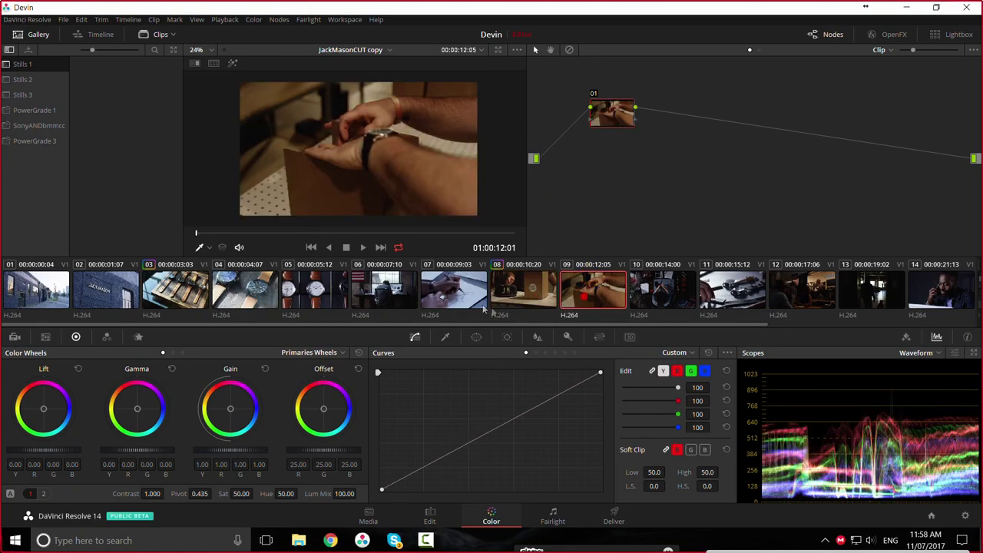
key("Up")
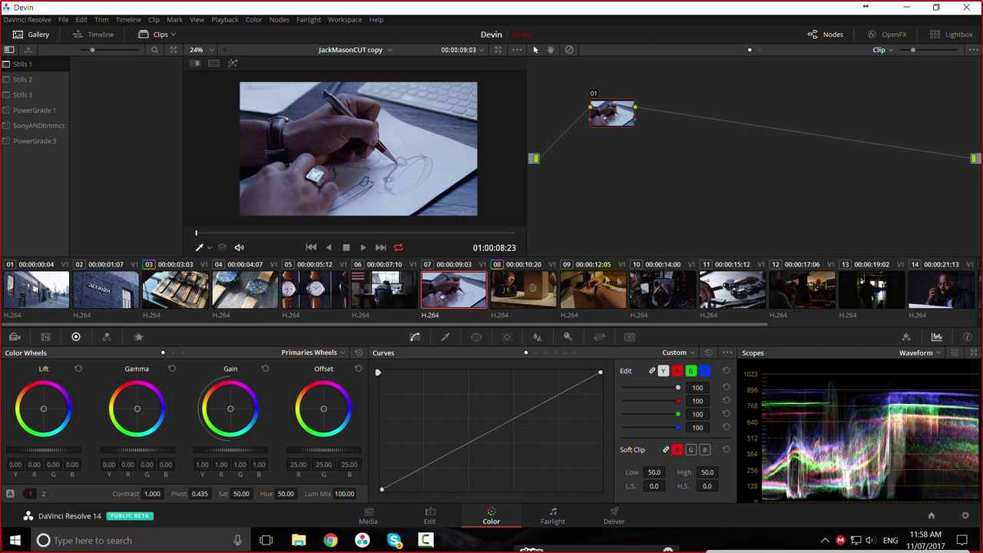
Step: Alternate between the watch shots in clips 04 and 05, scrubbing through them to compare their looks
left_click(256, 300)
left_click_drag(284, 237, 189, 235)
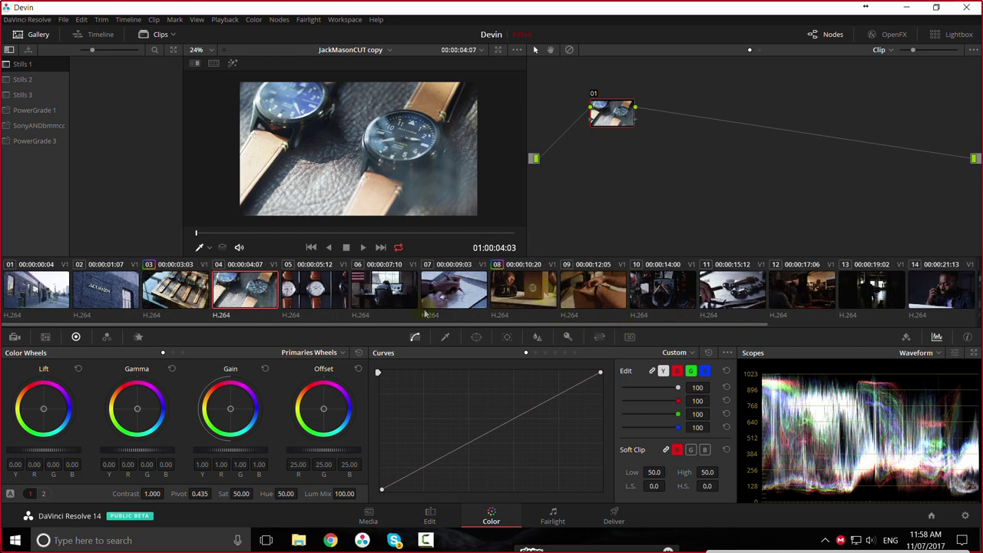
left_click(330, 294)
left_click(246, 290)
left_click(301, 298)
left_click(235, 292)
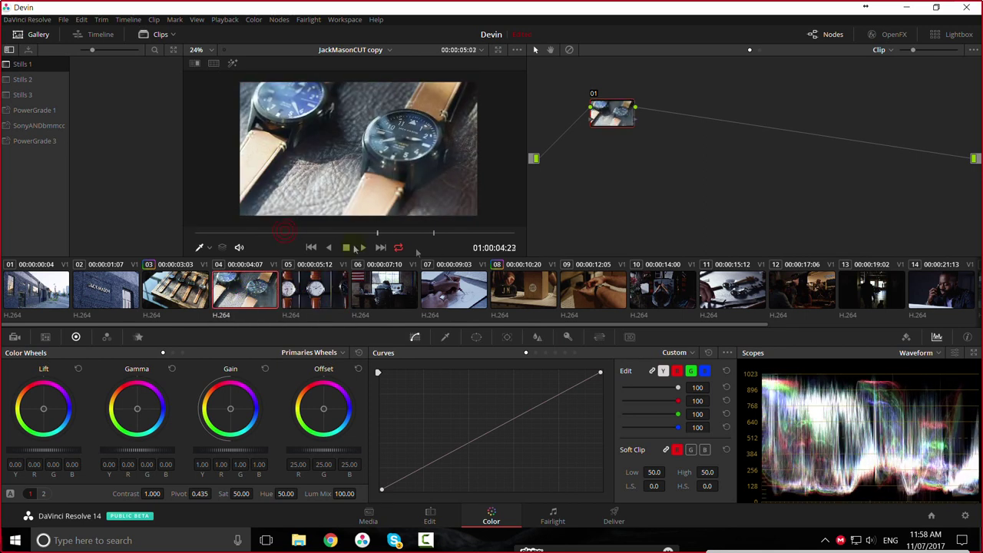
left_click_drag(198, 233, 309, 247)
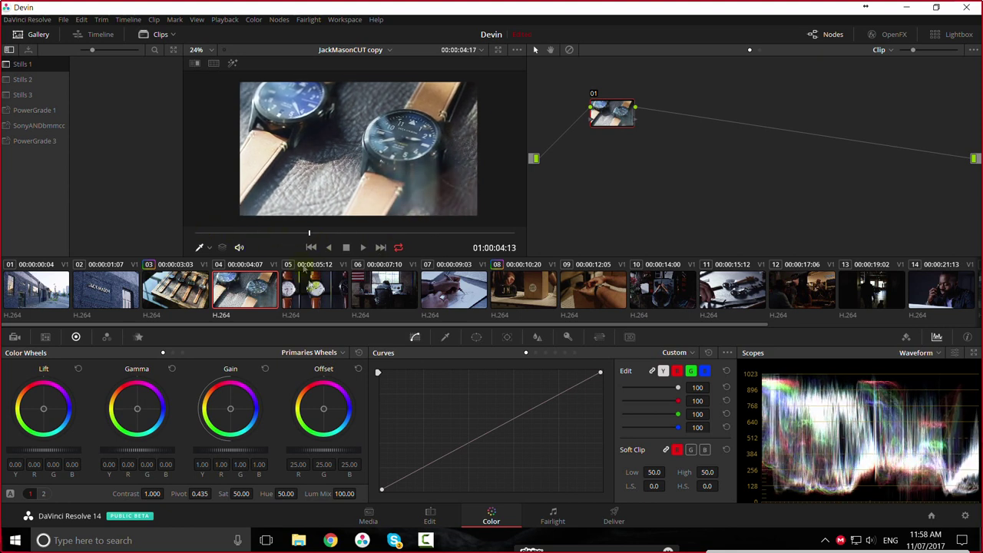
left_click(307, 283)
left_click_drag(253, 232, 362, 242)
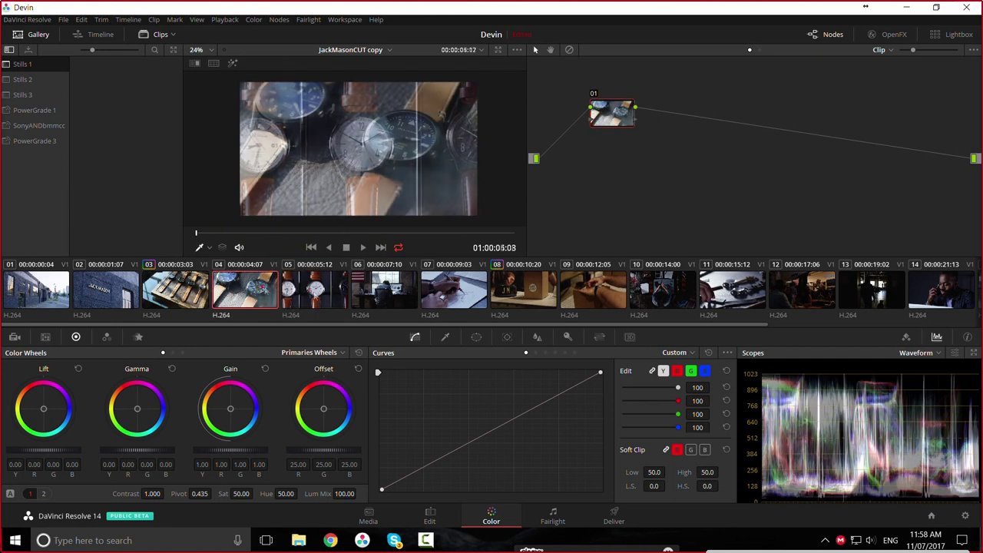
Step: Step backward through clips 06 to 01 to compare their looks, and return to the watch shot in clip 05
left_click(392, 298)
left_click(315, 290)
left_click(268, 289)
left_click(193, 279)
left_click(94, 281)
left_click(42, 284)
left_click(315, 291)
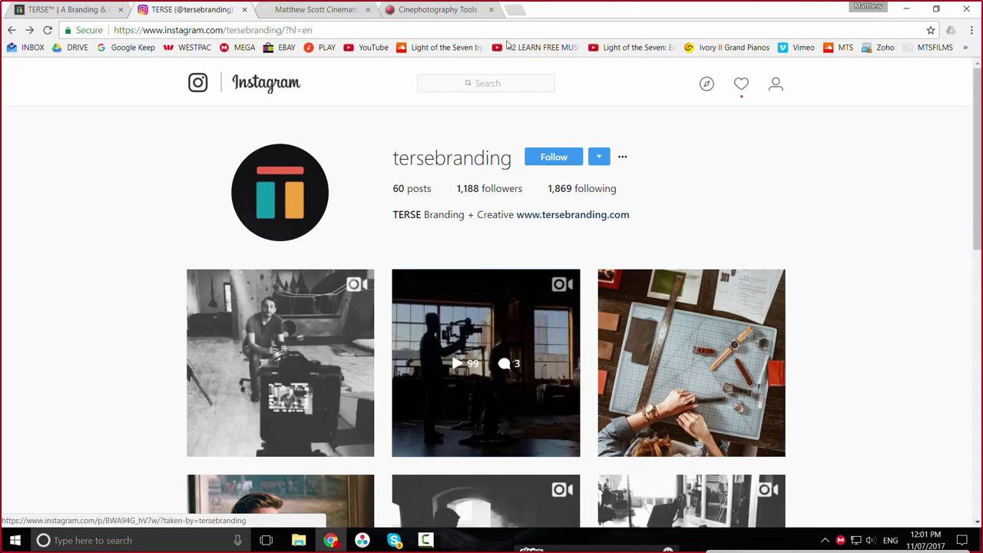
Step: View the MTS Films website's colour page in the browser
left_click(311, 9)
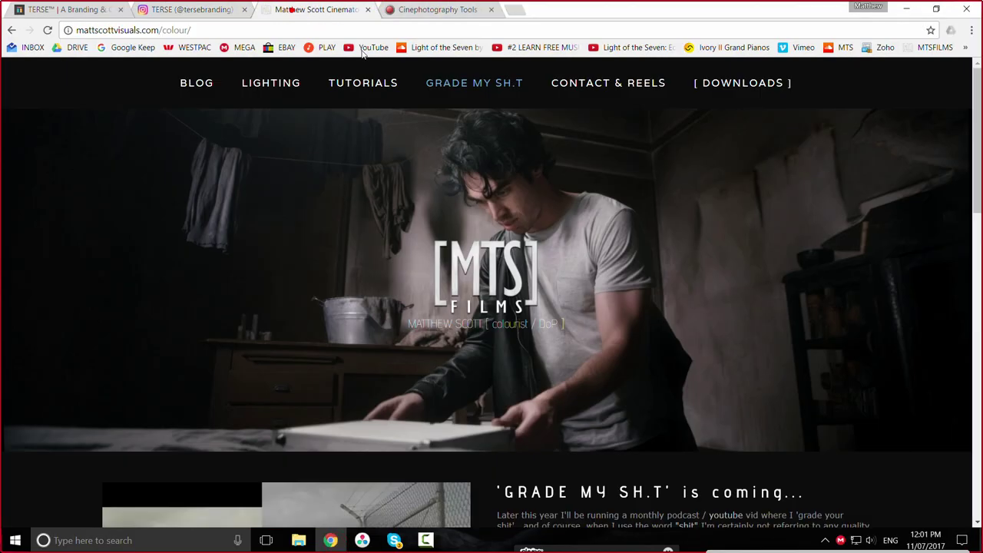
Step: Browse the MTS Films downloads page, looking through its collection of downloadable RAW video clips from start to end
left_click(745, 82)
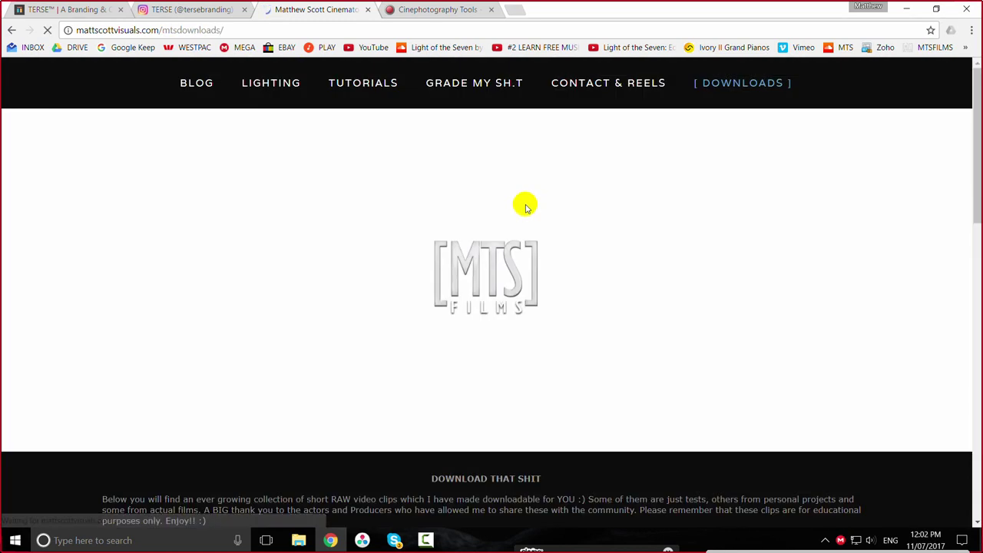
scroll(497, 300, "down", 3)
scroll(590, 345, "down", 9)
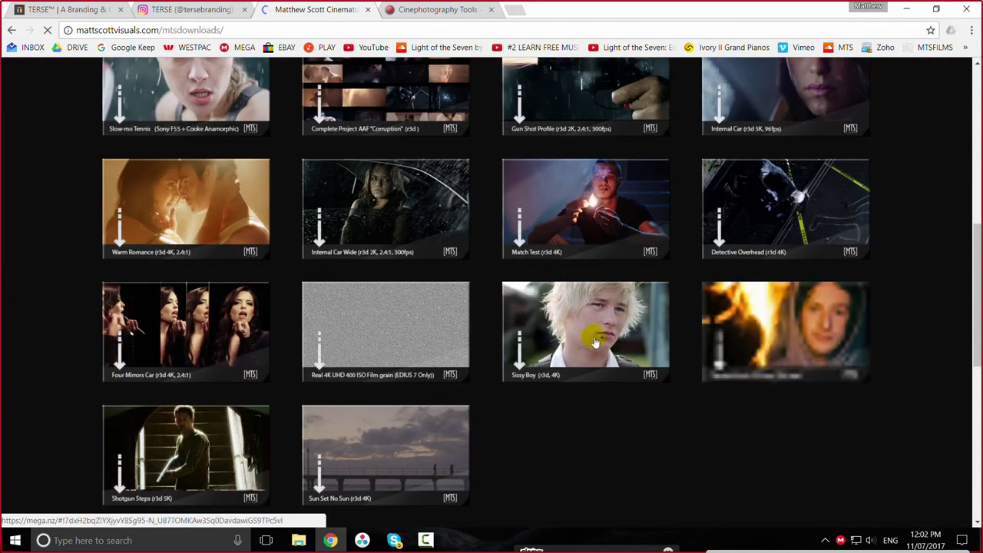
scroll(589, 345, "up", 2)
scroll(589, 344, "down", 4)
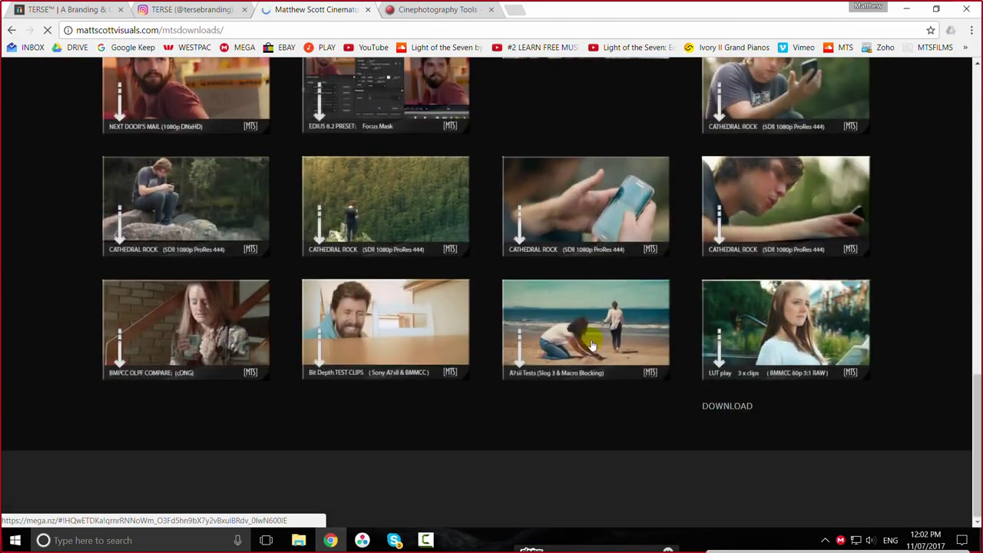
scroll(590, 344, "up", 3)
scroll(590, 344, "down", 3)
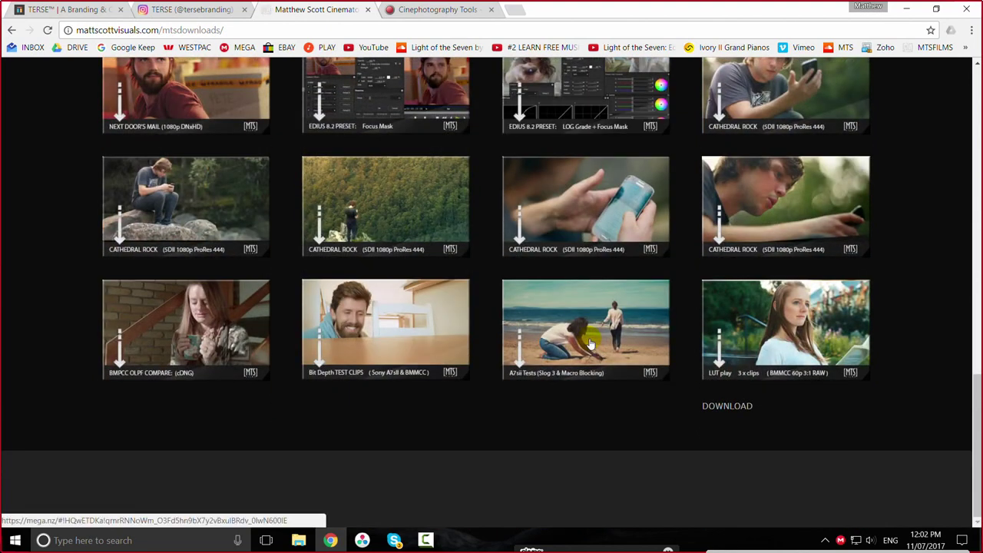
scroll(589, 345, "up", 15)
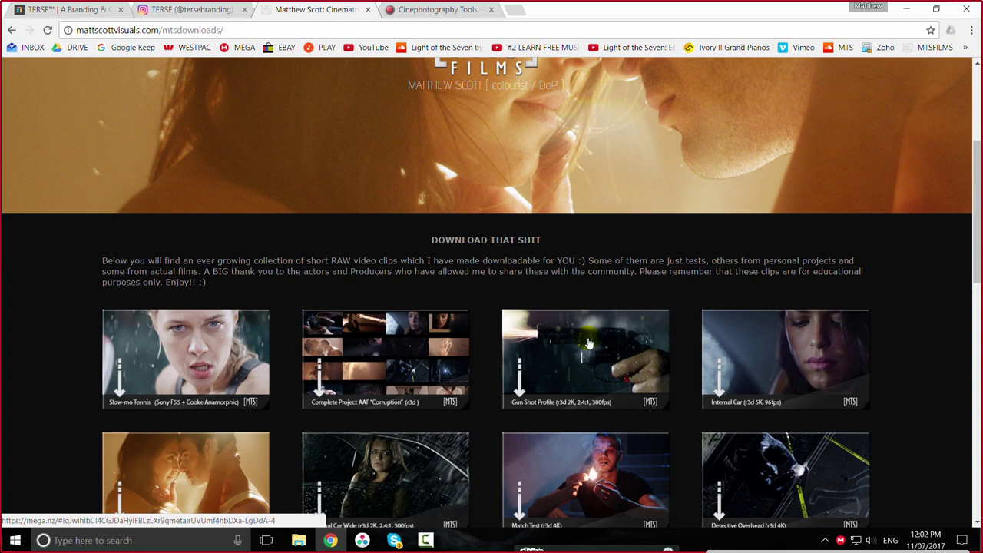
scroll(607, 347, "down", 15)
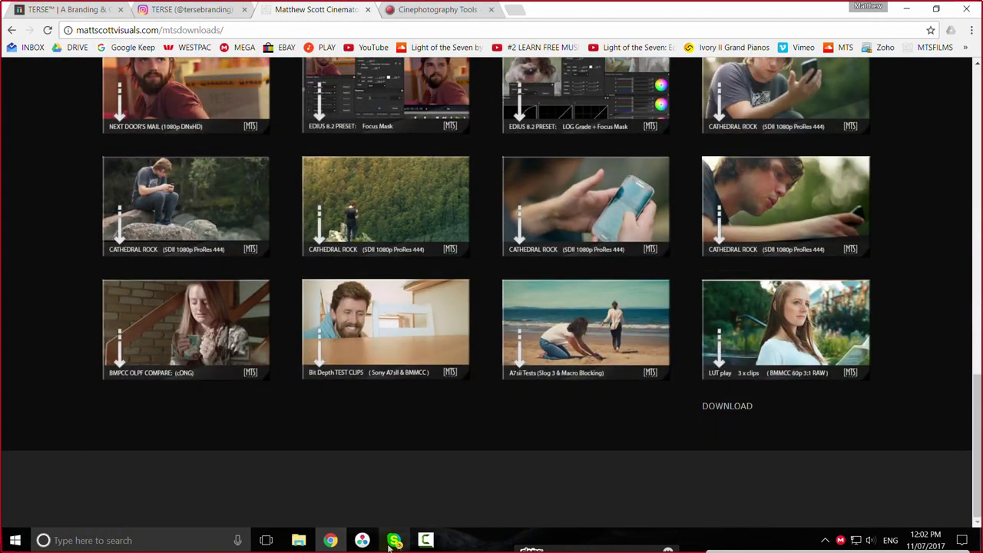
Step: Switch to DaVinci Resolve and survey the Jack Mason shots, from the H.264 cut to the RED Timeline copy
left_click(361, 539)
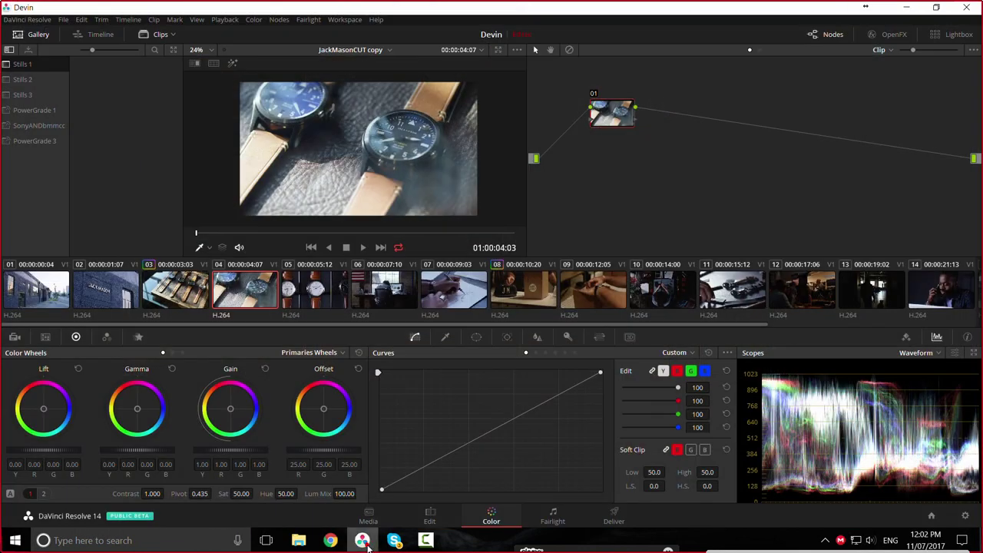
left_click_drag(497, 324, 711, 323)
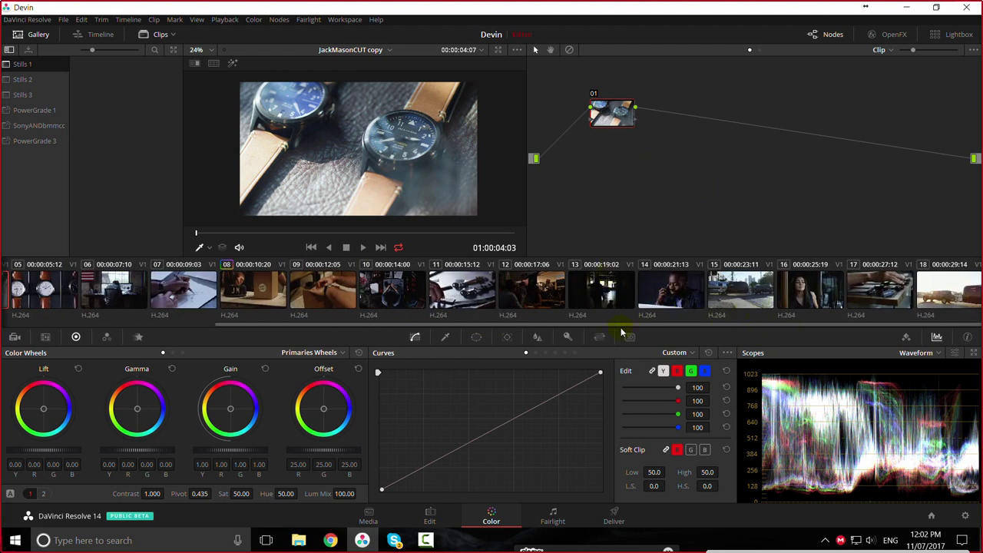
left_click_drag(616, 324, 470, 329)
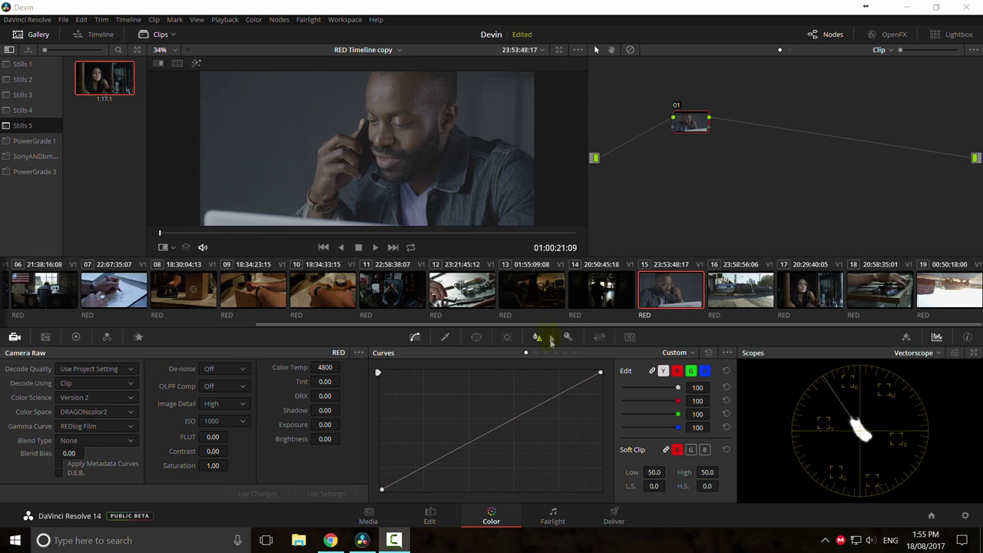
left_click_drag(540, 326, 103, 337)
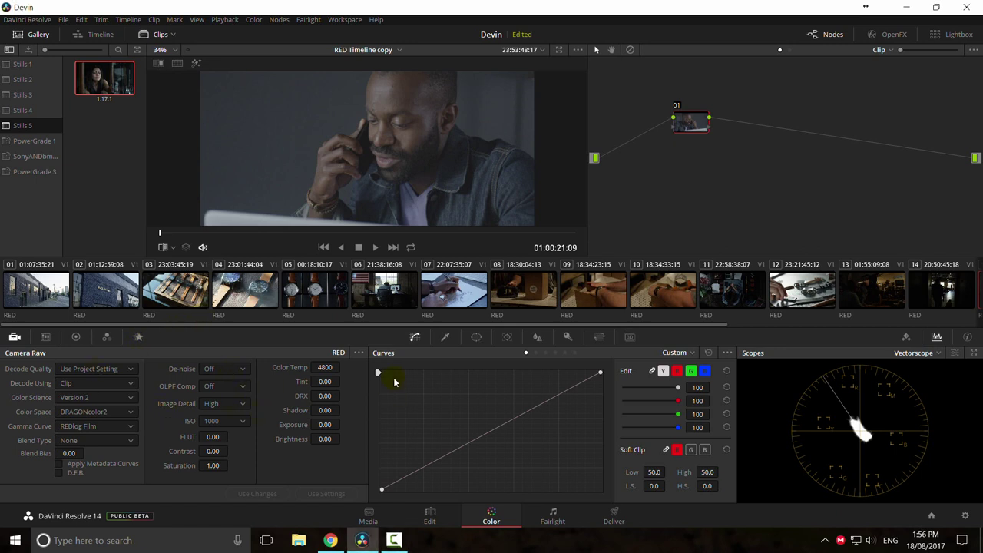
left_click(423, 365)
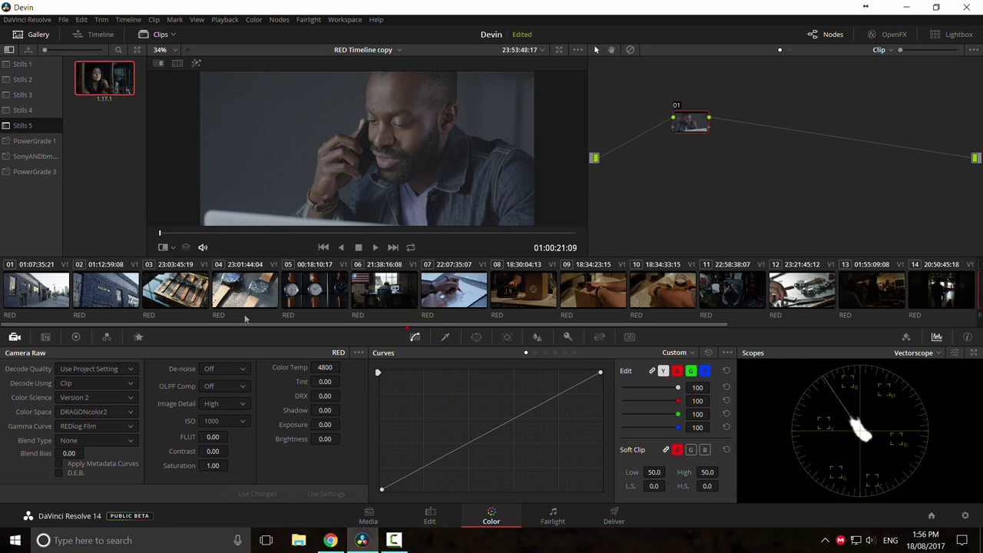
Step: Scrub backward through the RED Timeline copy on the Edit page to the watch tray shot at 01:00:02:23
left_click(429, 516)
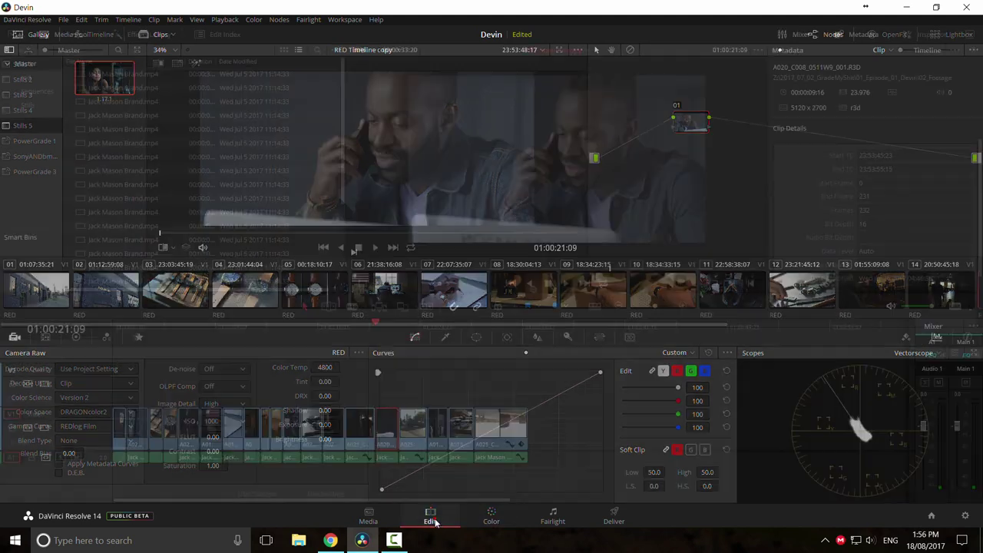
left_click_drag(378, 331, 299, 326)
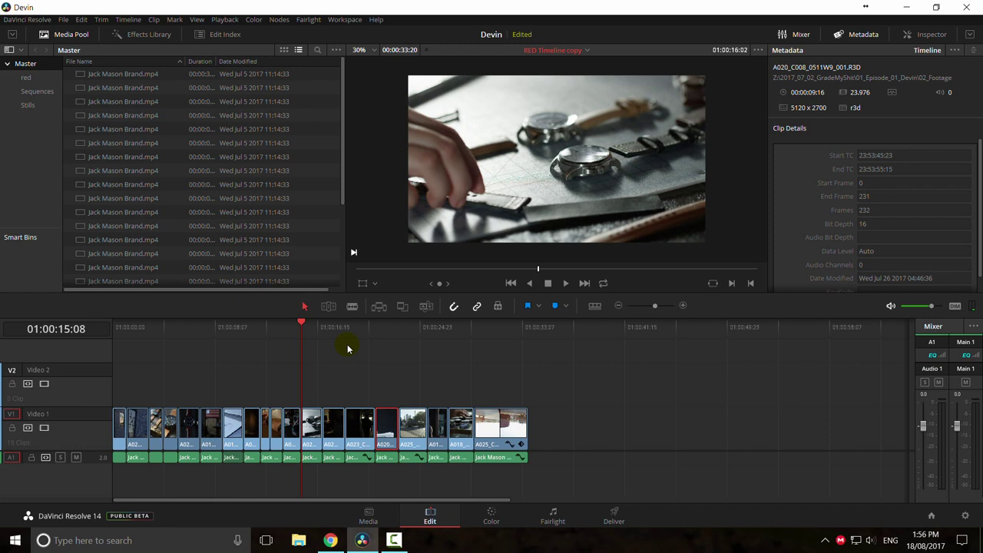
left_click_drag(282, 333, 223, 328)
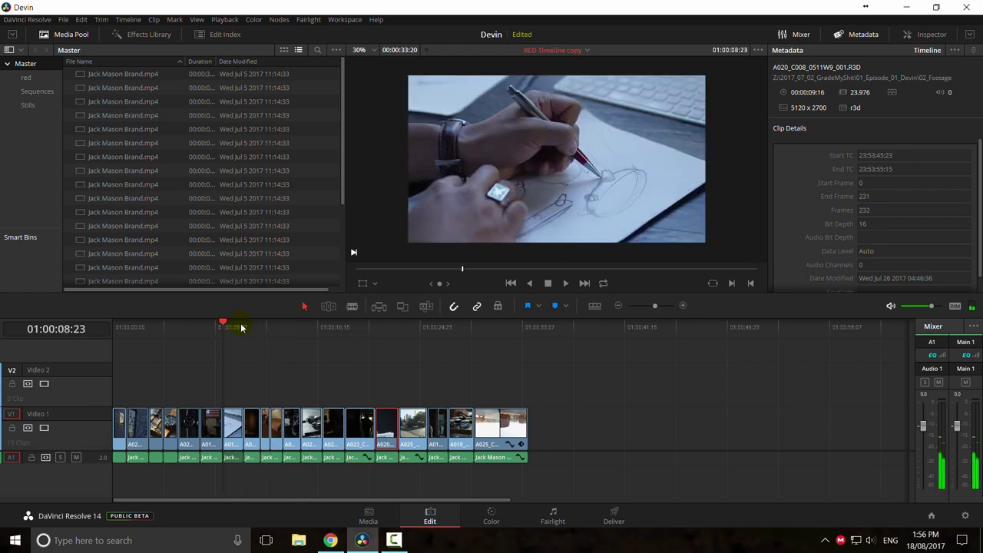
left_click(149, 327)
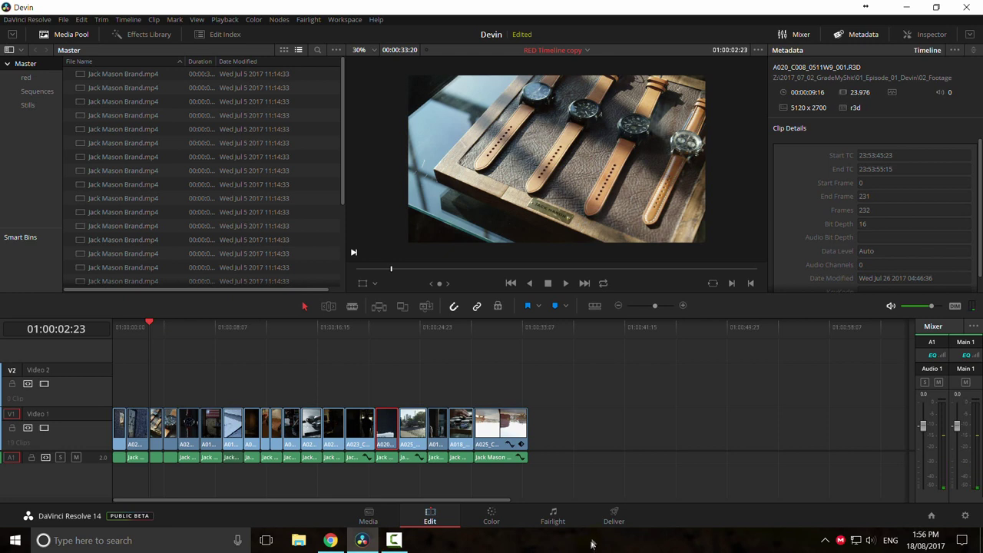
Step: Review the shots on the Deliver page, viewing the woman in clip 17, returning to the timeline start and selecting the trailer clip
left_click(613, 520)
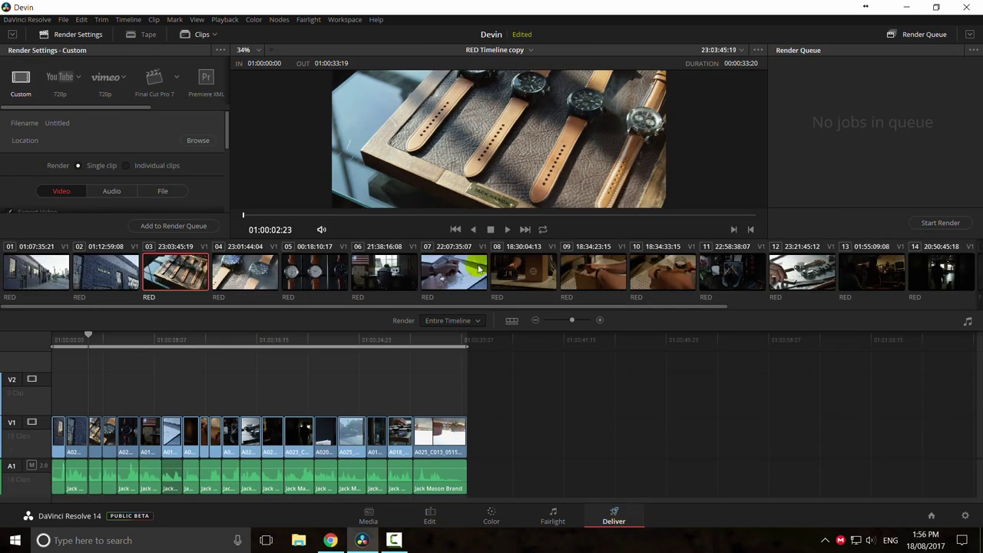
left_click_drag(397, 307, 688, 309)
left_click(783, 278)
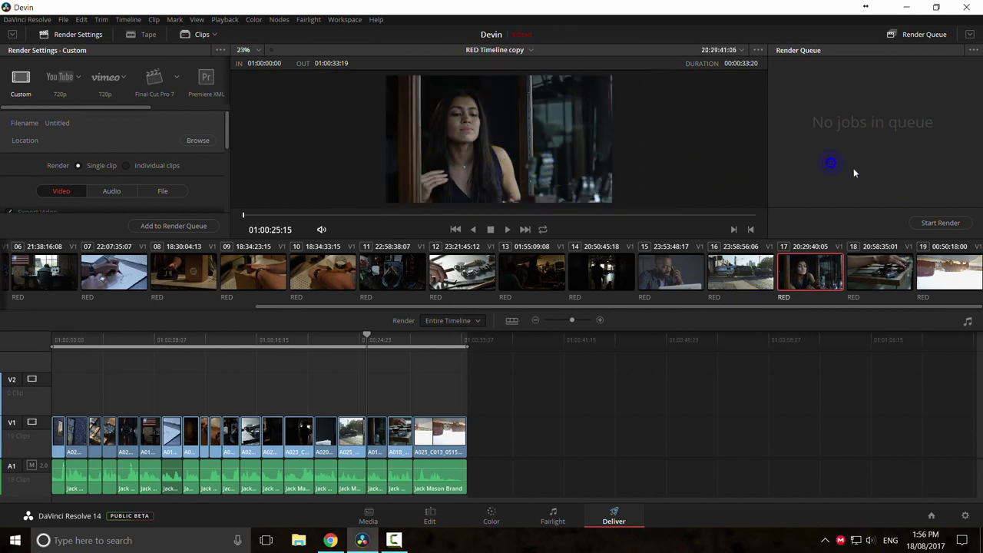
left_click_drag(341, 339, 56, 356)
left_click(353, 436)
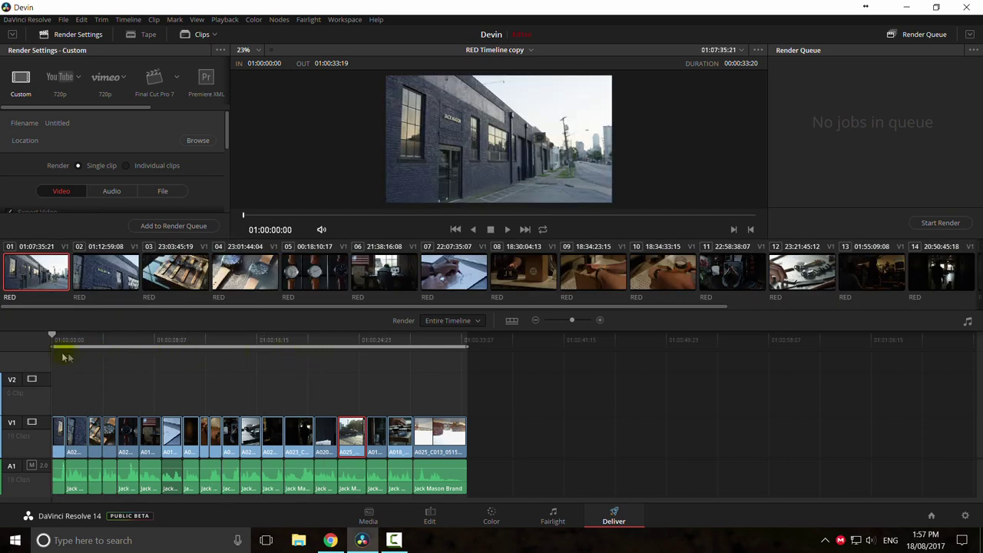
Step: Scrub through the opening clips on the Deliver timeline to the man at the desk at 01:00:08:13
scroll(379, 402, "up", 5)
scroll(258, 345, "down", 2)
left_click_drag(197, 340, 471, 341)
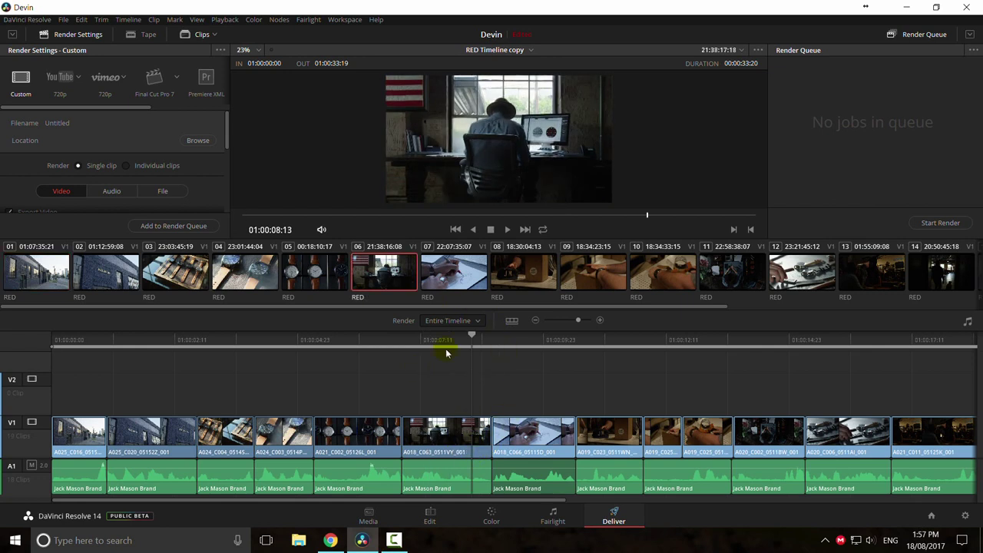
key("ctrl+minus")
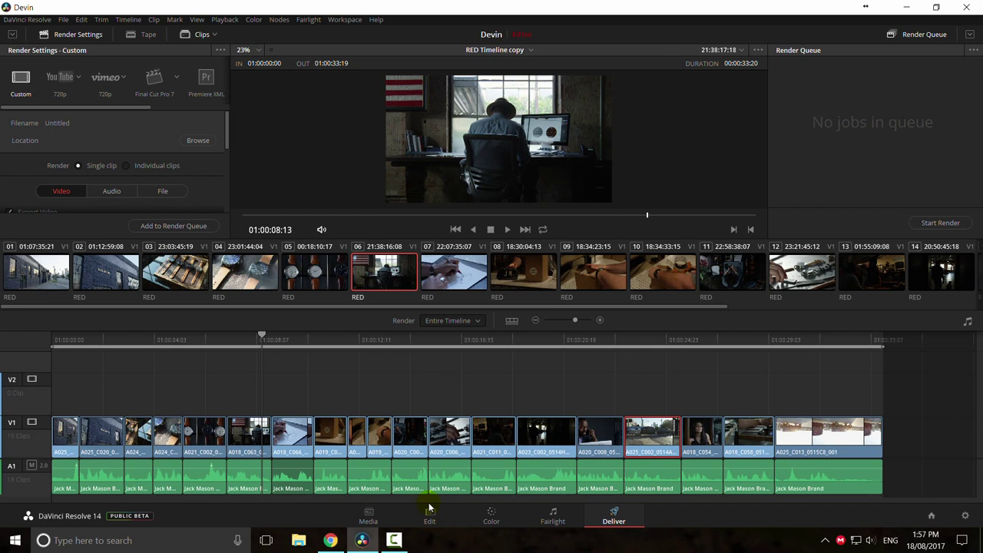
Step: Compare the trailer shot at 01:00:24:02 with the watches at 01:00:05:08 and the box shot at 01:00:10:16 on the Edit page
left_click(368, 514)
left_click(429, 515)
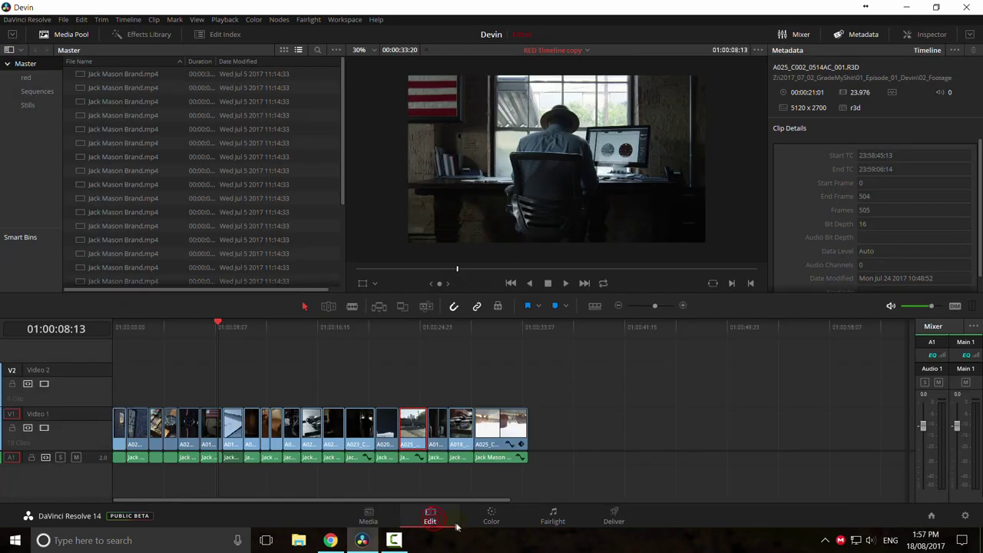
left_click_drag(419, 331, 409, 331)
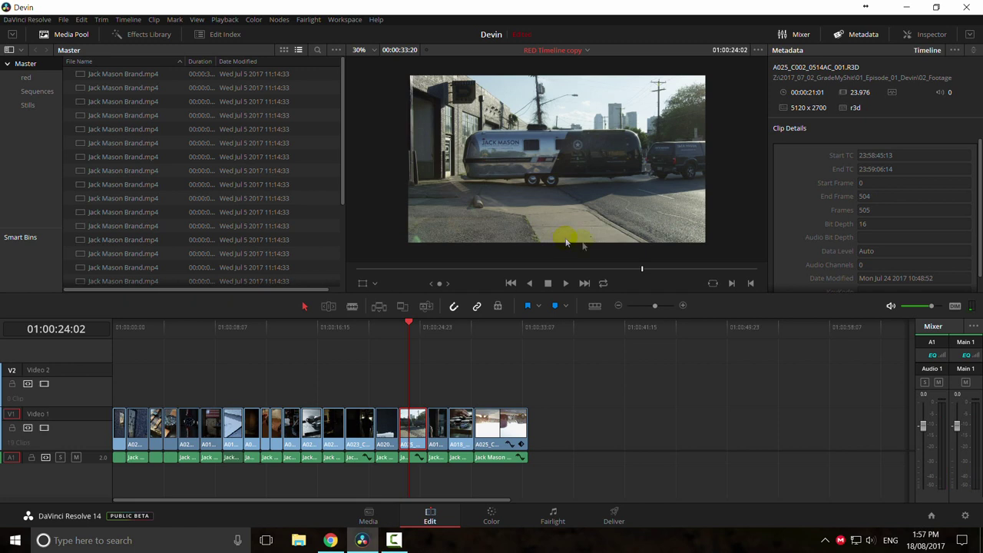
left_click_drag(417, 335, 188, 333)
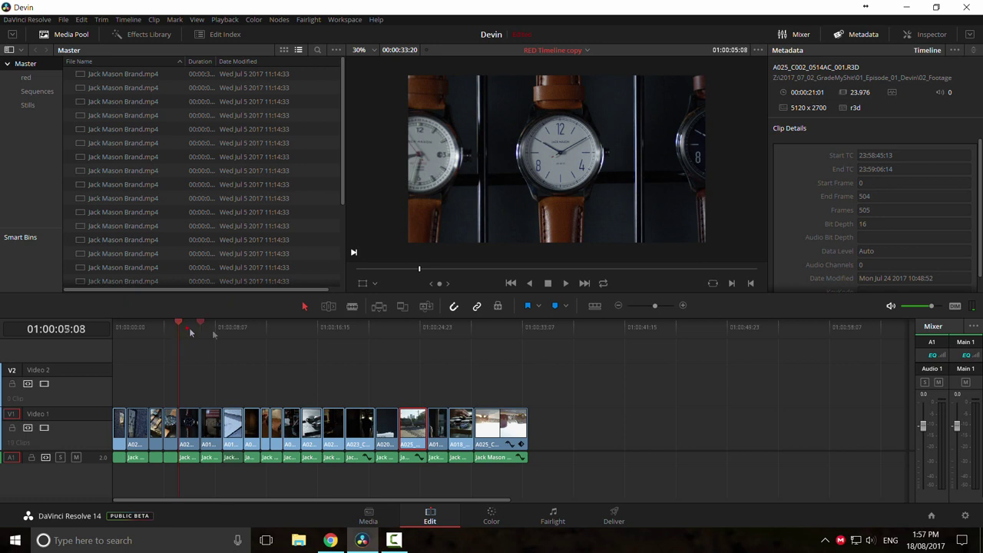
left_click_drag(187, 330, 237, 331)
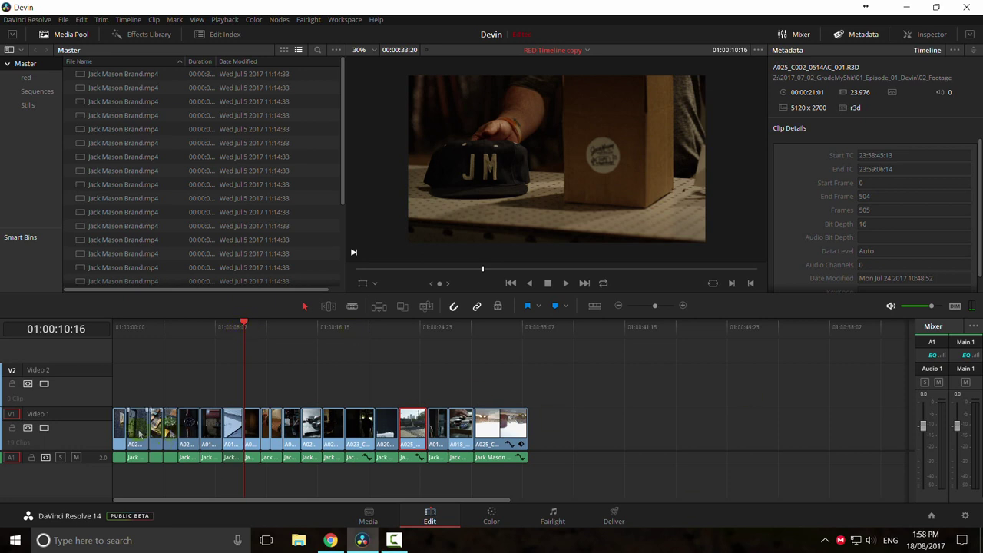
Step: Inspect the RED Camera Raw project settings, including the decode and gamma curve options, and close them without saving
left_click(965, 515)
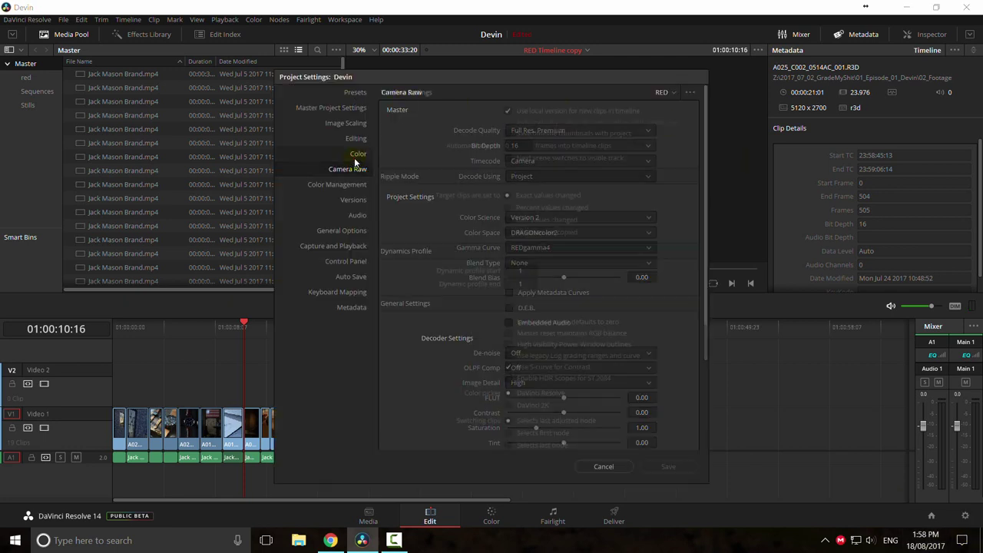
left_click(663, 92)
left_click(677, 120)
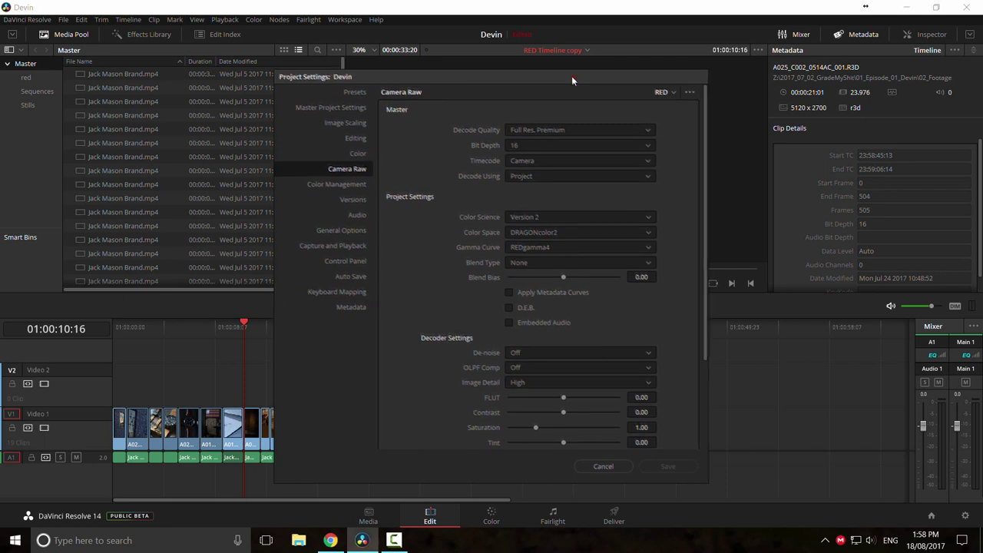
left_click_drag(573, 81, 569, 74)
left_click(506, 70)
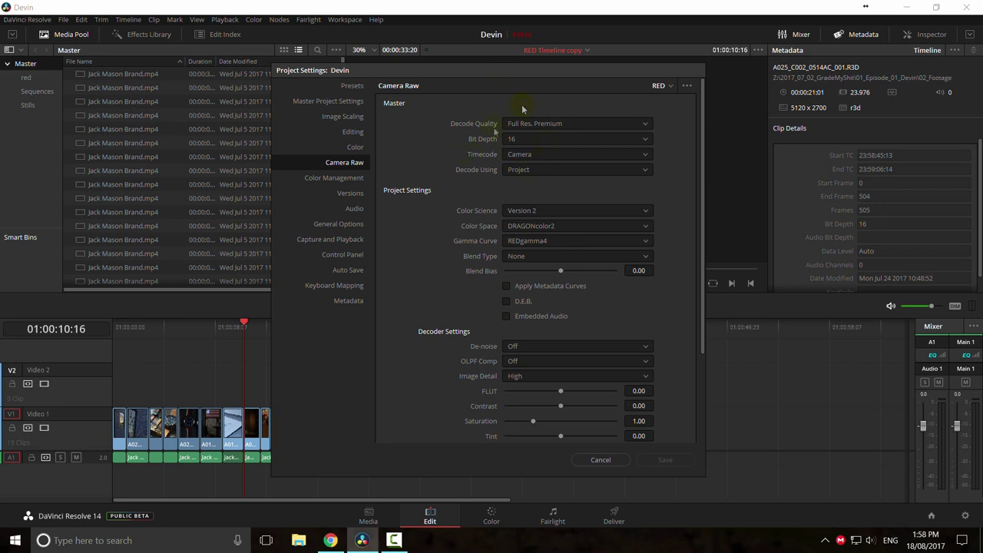
left_click(600, 459)
Step: Go to the Color page and select the watch tray shot in clip 03
left_click(492, 511)
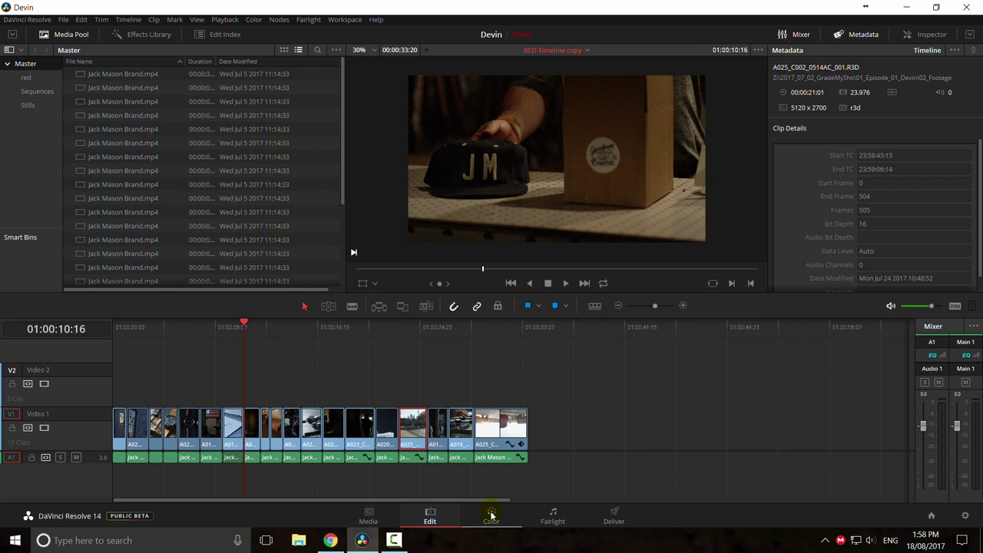
left_click(492, 515)
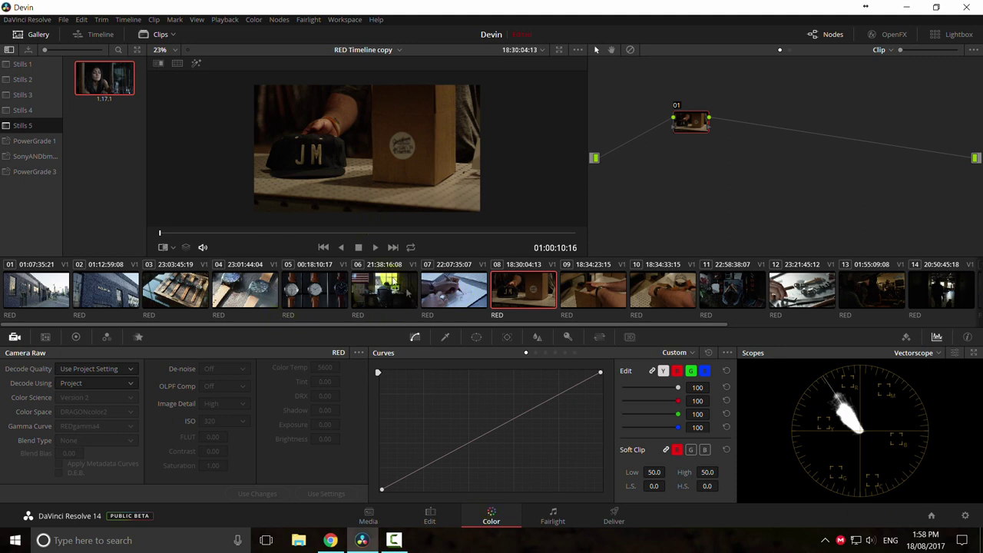
left_click(184, 292)
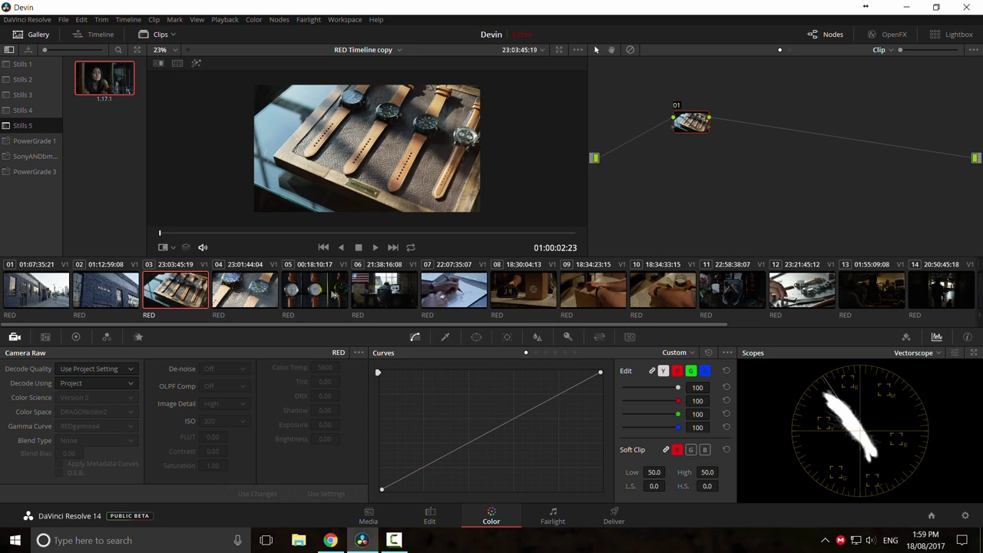
left_click_drag(626, 326, 362, 327)
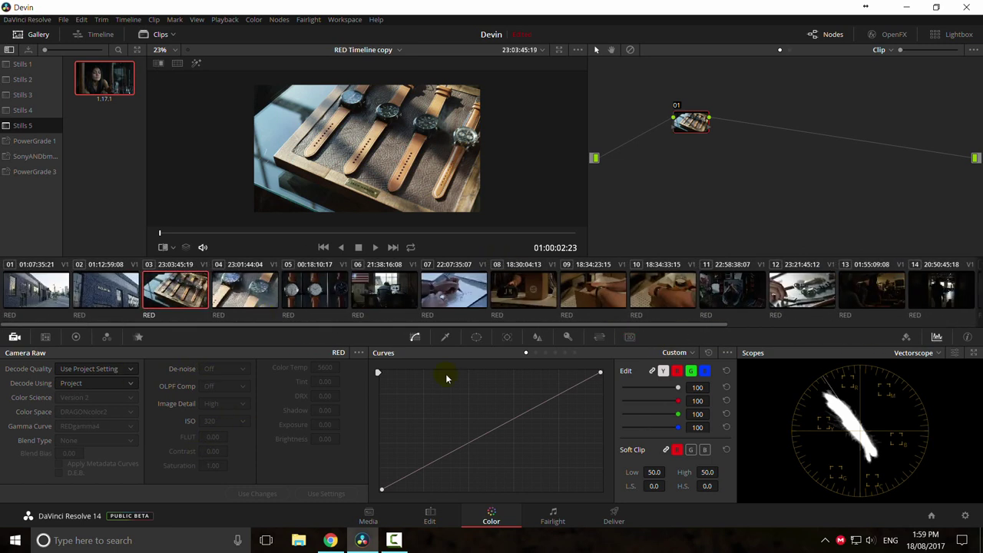
Step: Check the Color Management and lookup table settings of the project, and close them without saving
left_click(965, 516)
left_click(346, 187)
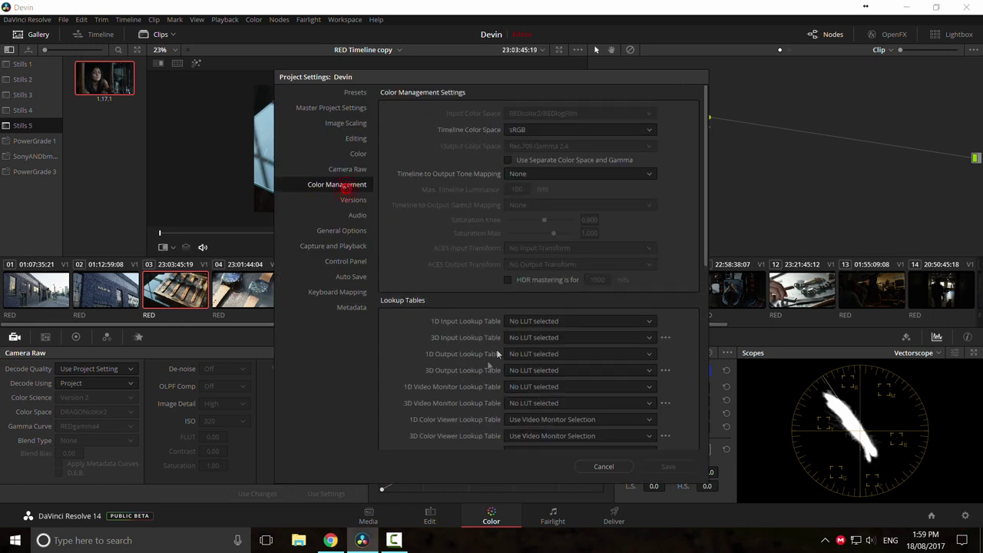
left_click(604, 466)
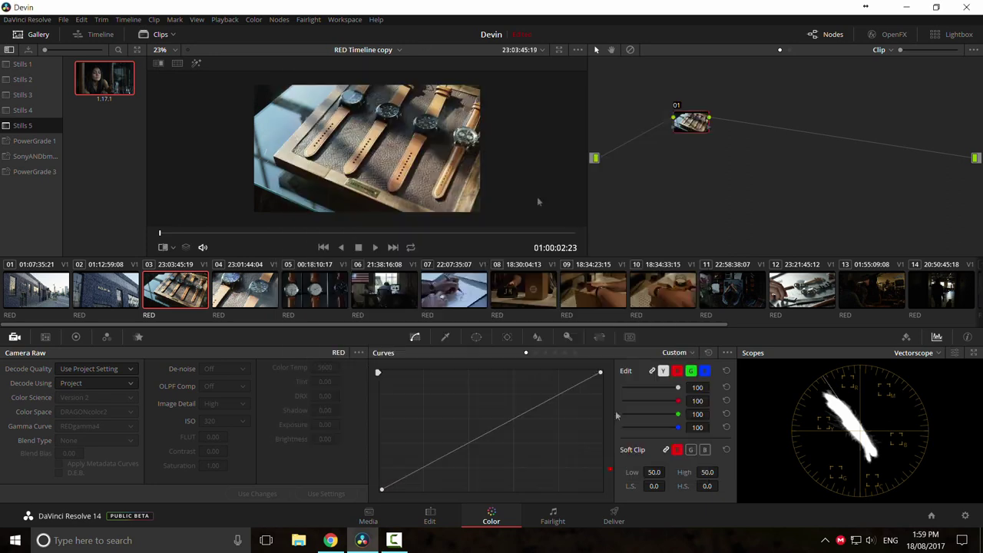
Step: Check the color science options in the master project settings and close them without saving
left_click(965, 516)
left_click(331, 107)
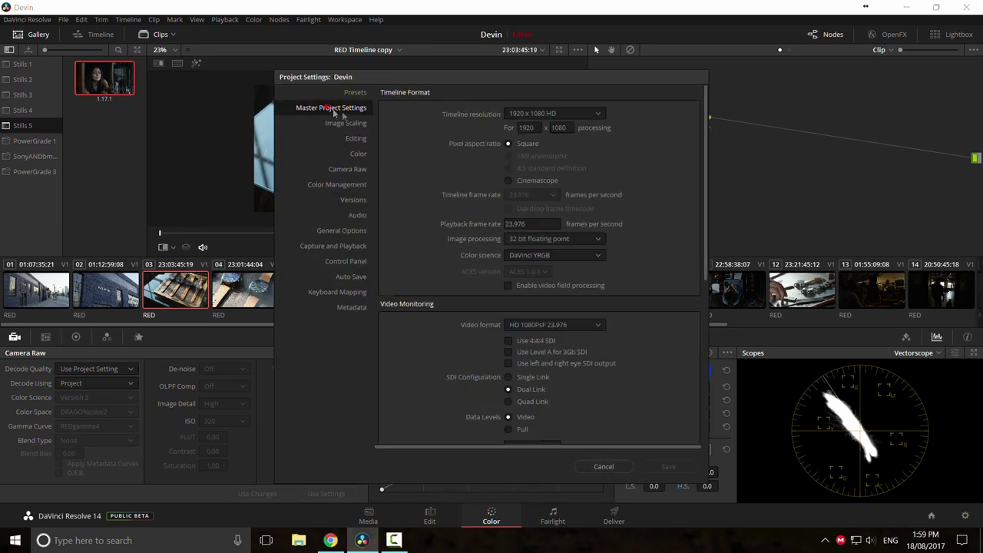
left_click(548, 255)
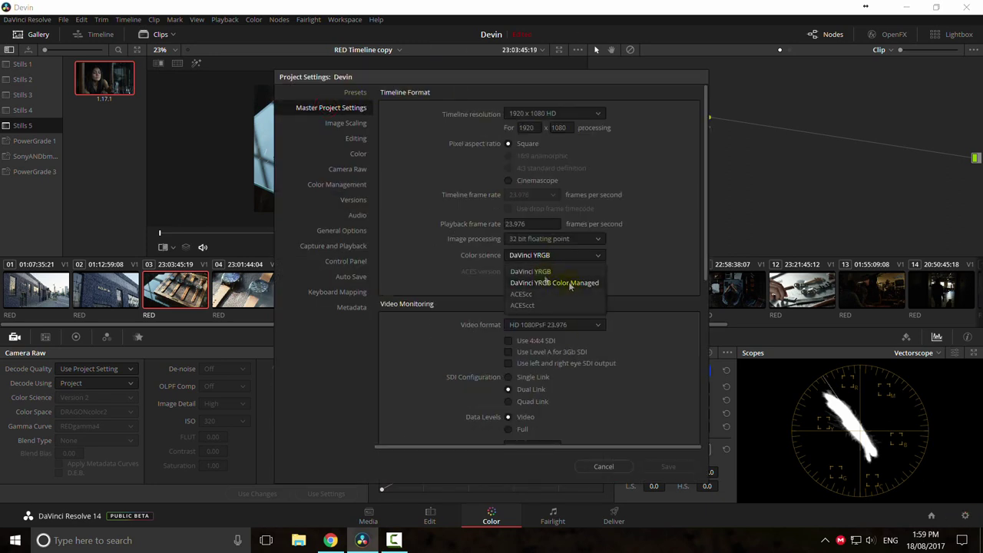
left_click(629, 285)
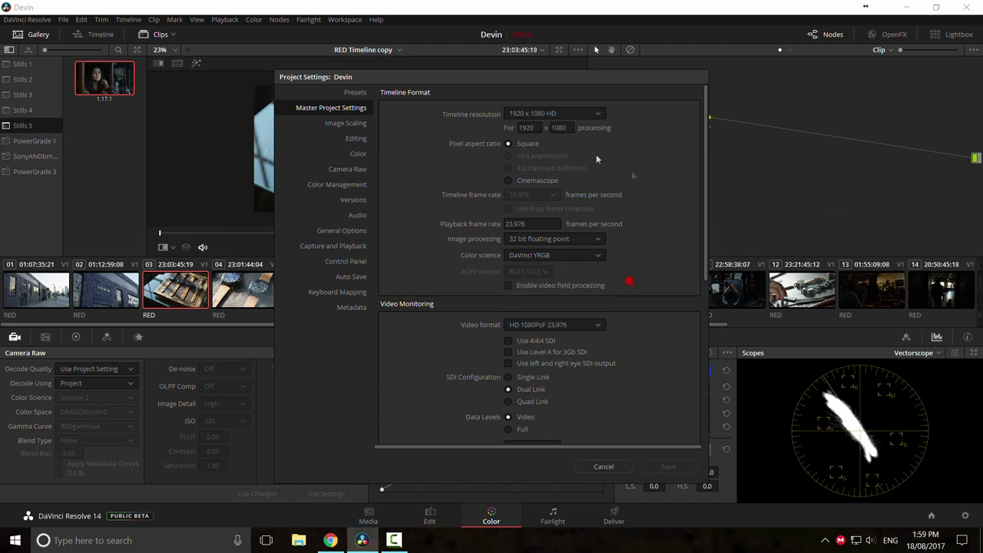
left_click(604, 466)
Step: Compare the watch tray shot in clip 03 with the close-up of the watches in clip 04
left_click_drag(653, 328, 612, 329)
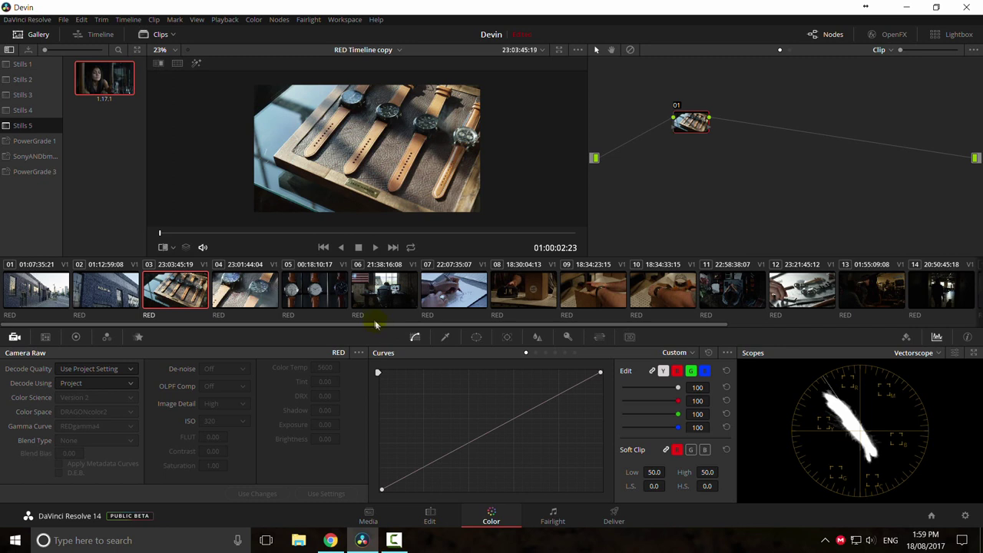
left_click(249, 300)
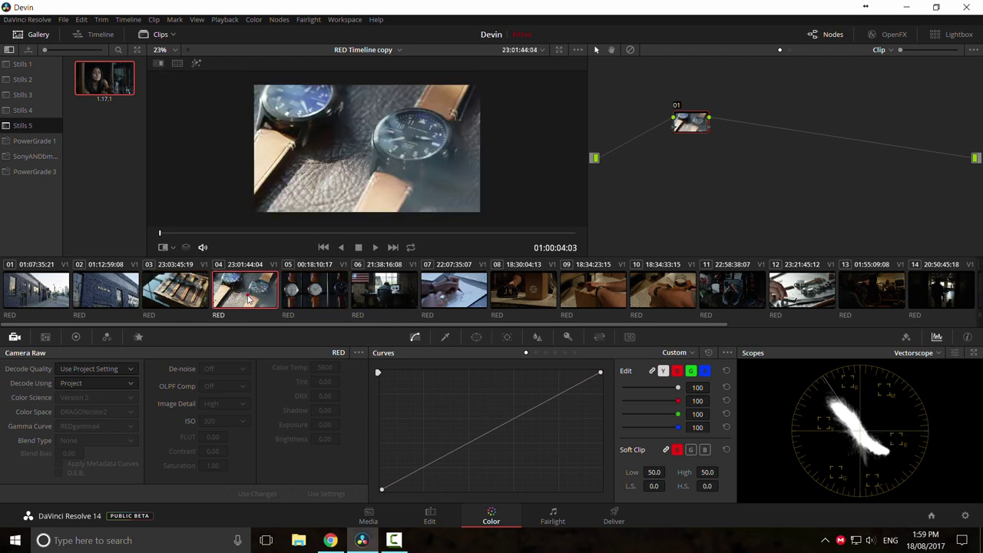
left_click(189, 295)
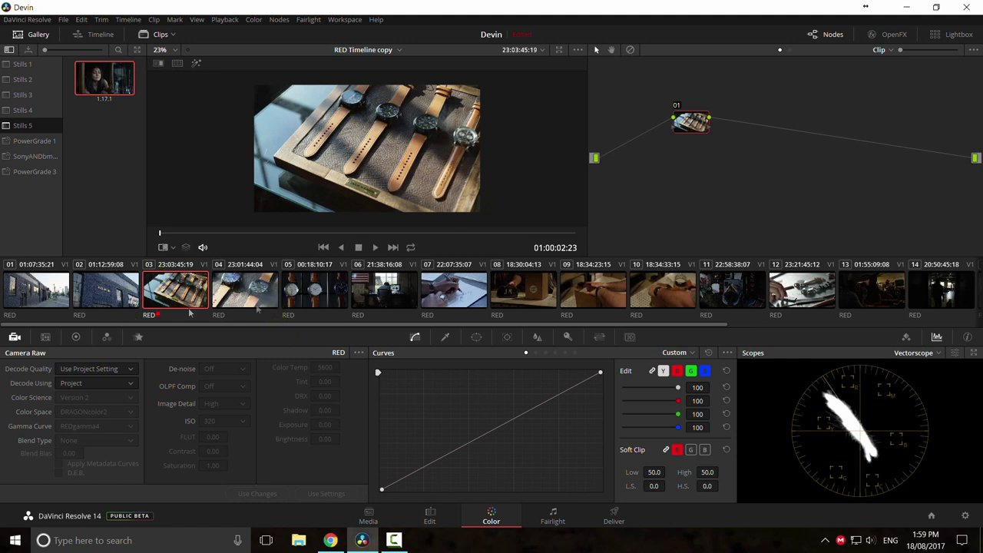
left_click(231, 296)
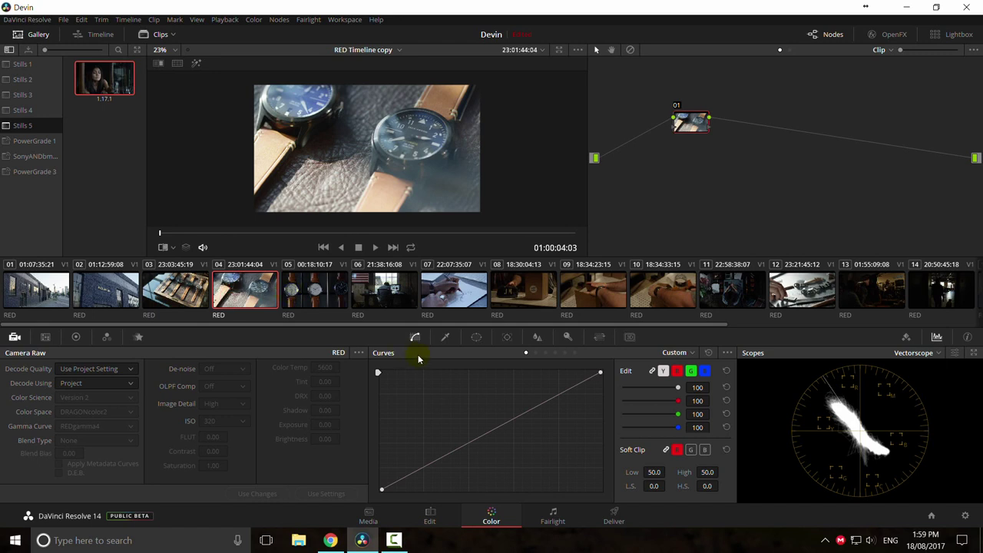
Step: Review the RED decode quality and bit depth options in the Camera Raw project settings
left_click(965, 519)
left_click(344, 169)
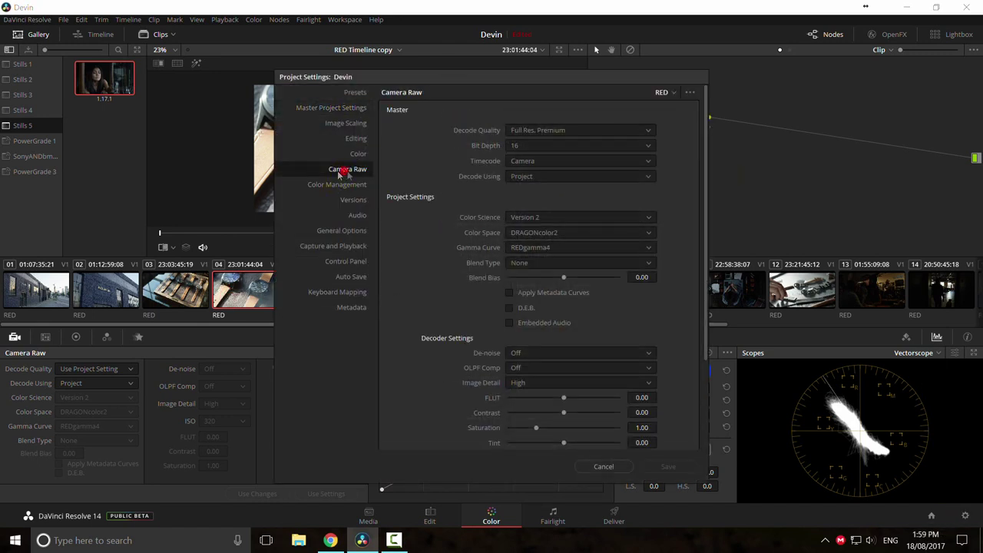
left_click(662, 92)
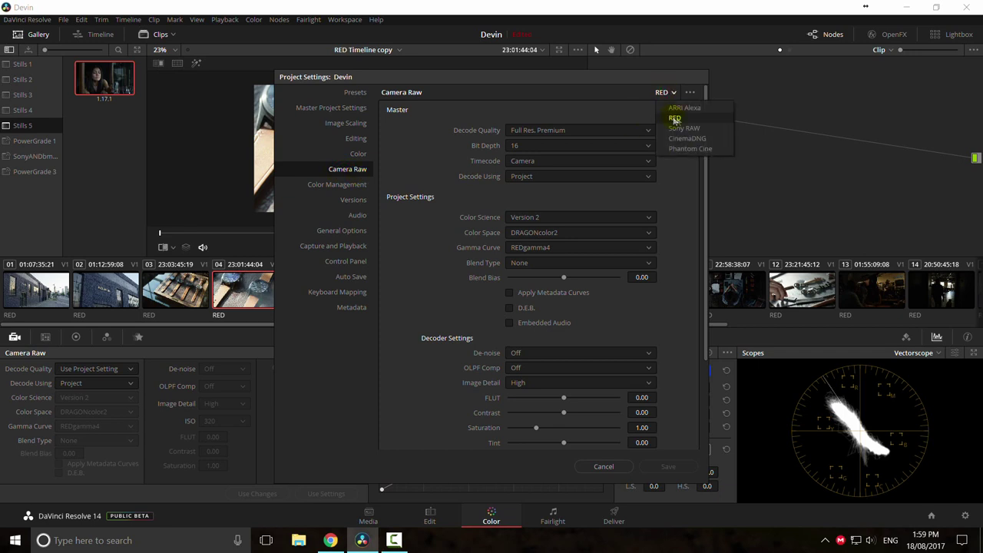
left_click(689, 119)
left_click(517, 147)
left_click(541, 131)
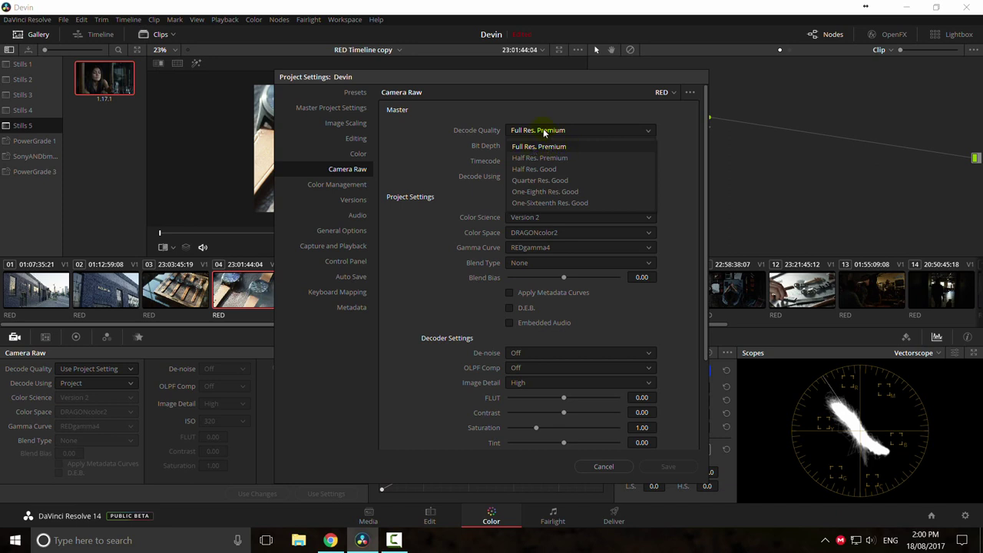
left_click(516, 131)
left_click(530, 147)
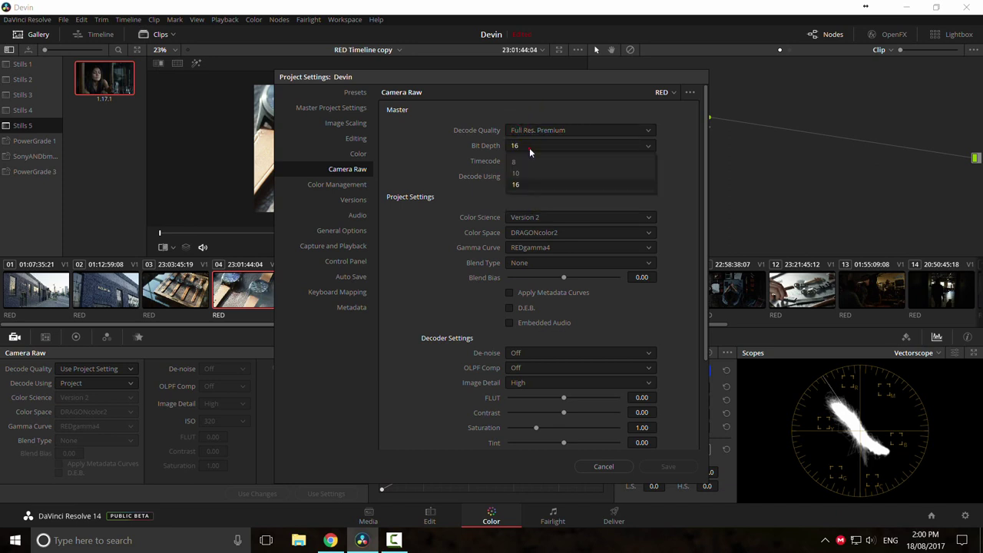
left_click(548, 187)
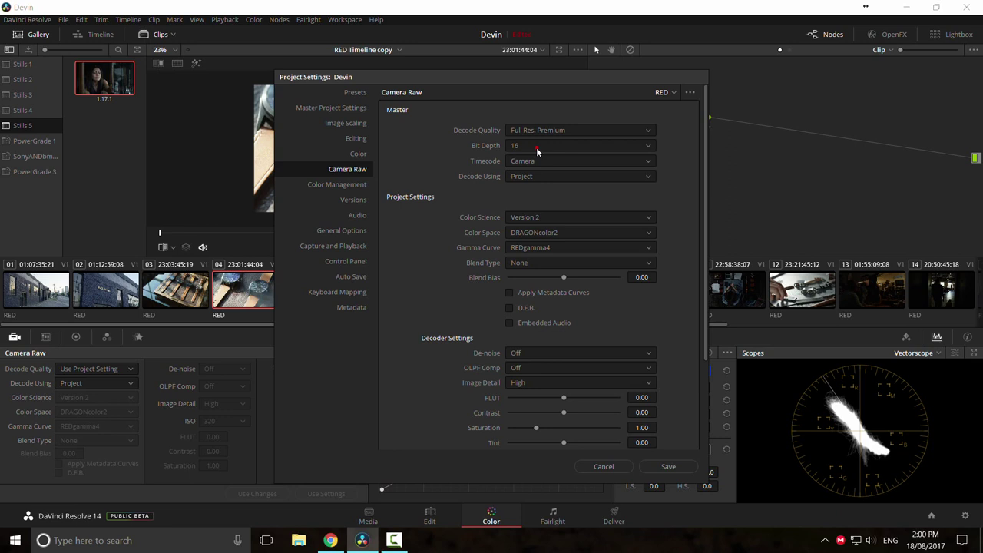
Step: Check the Timecode and Decode Using options for RED and close the project settings without saving
left_click(527, 161)
left_click(527, 161)
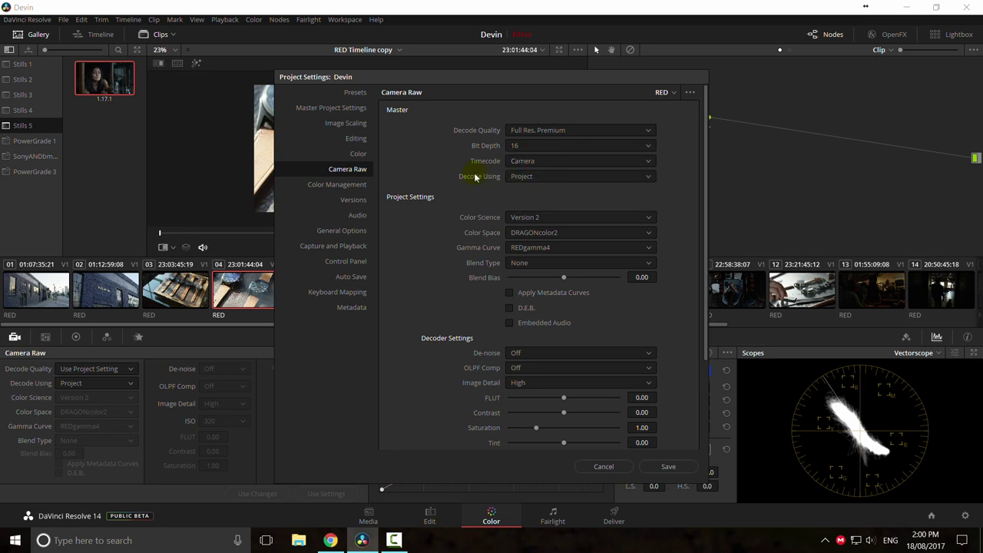
left_click(550, 176)
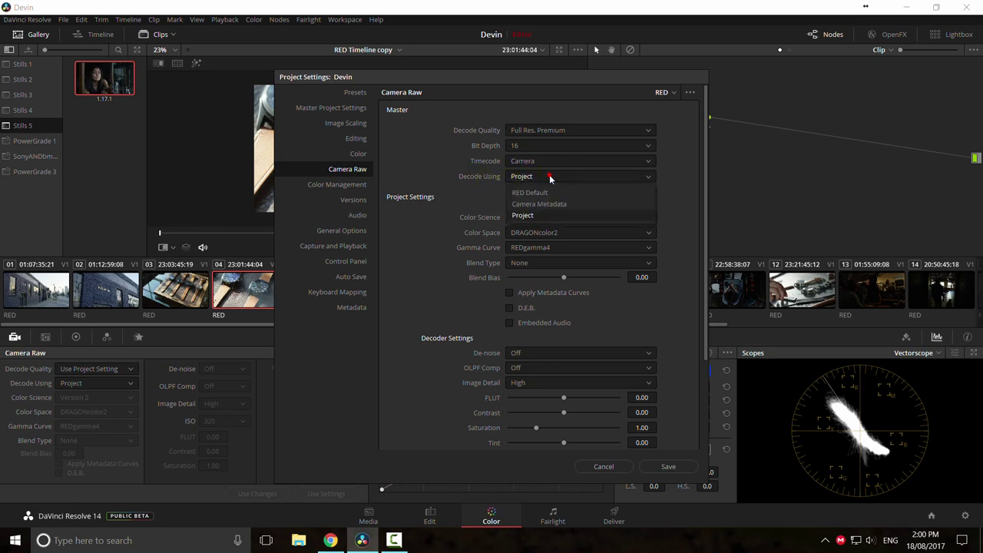
left_click(484, 177)
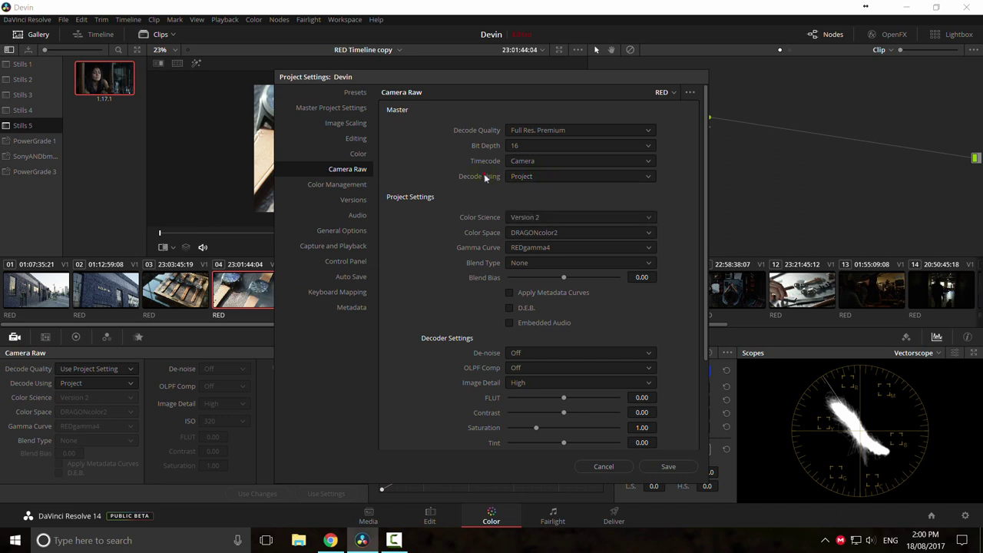
left_click(619, 467)
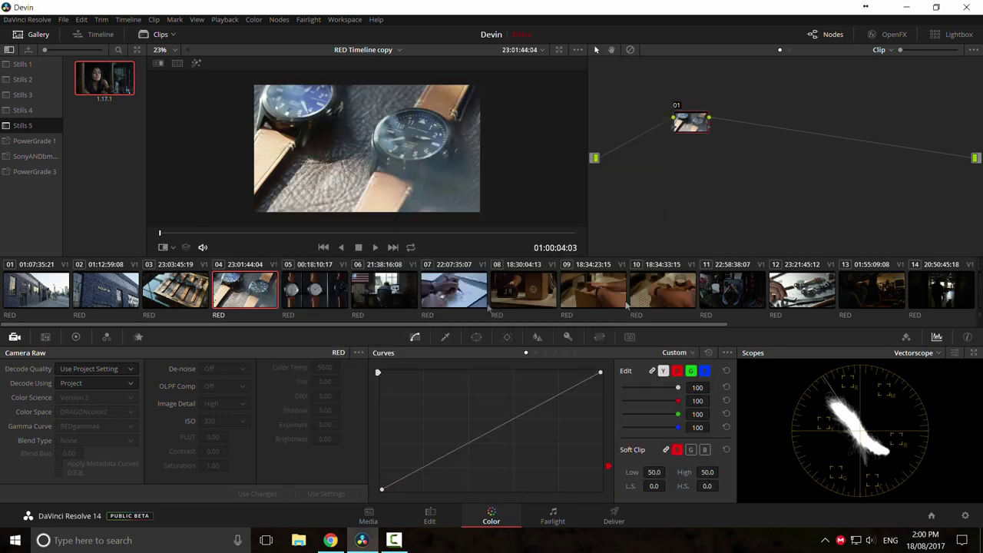
Step: Select the watches in clip 05, set the project's RED Decode Using option to Camera Metadata, and save the settings
left_click_drag(422, 326, 351, 309)
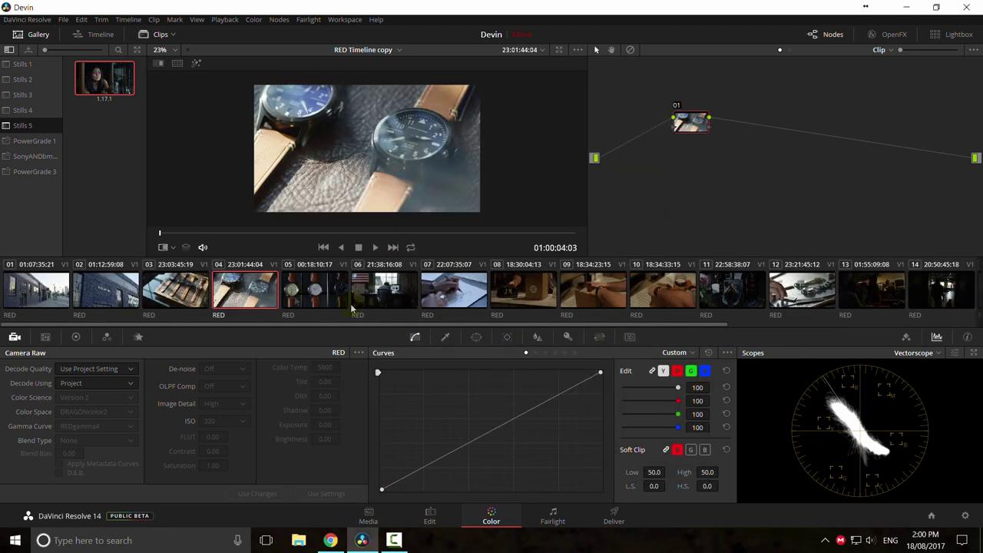
left_click(311, 292)
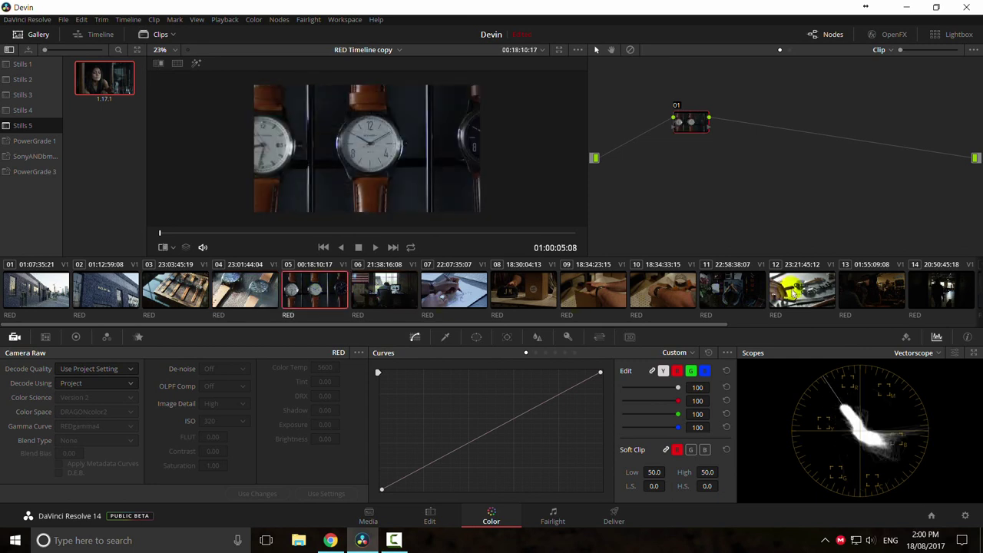
left_click(964, 515)
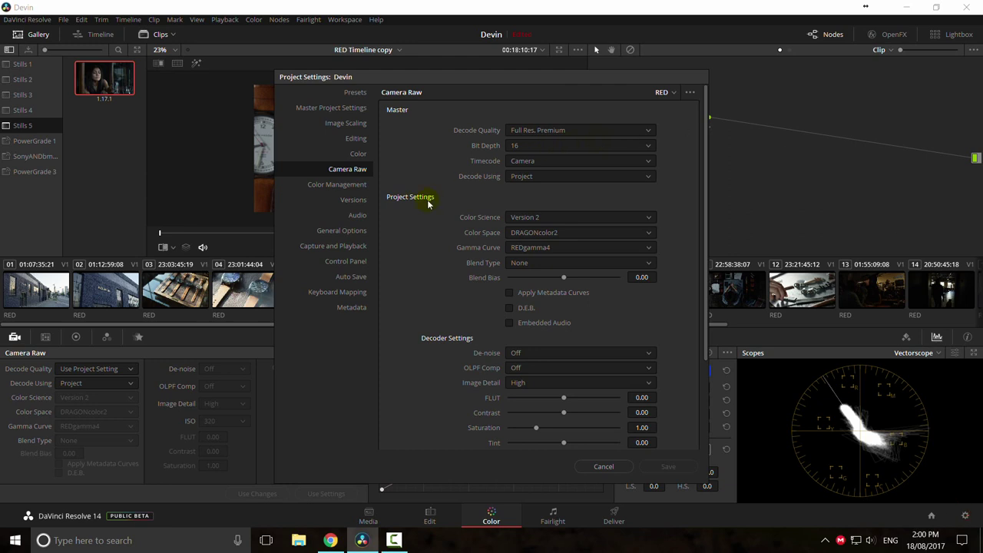
left_click(539, 178)
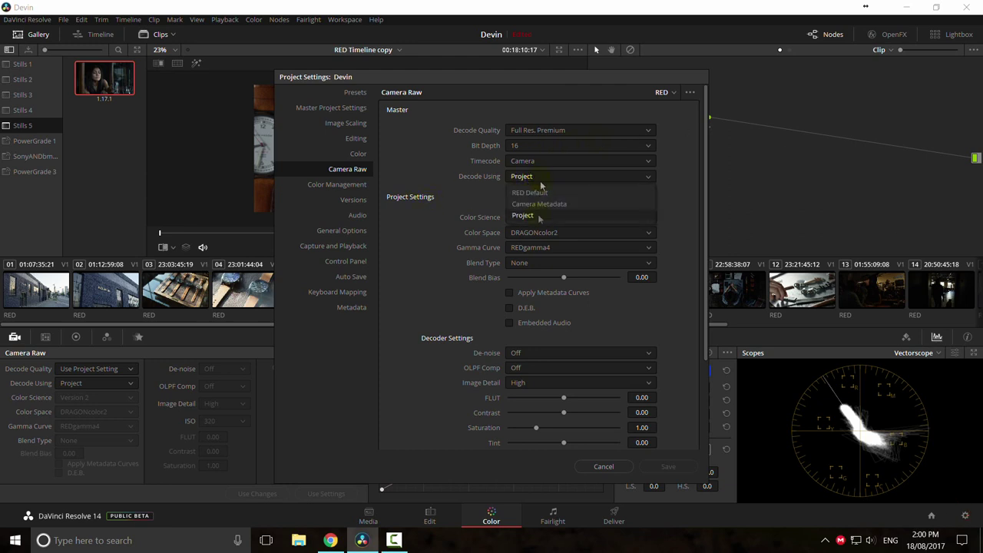
left_click(518, 217)
left_click(531, 177)
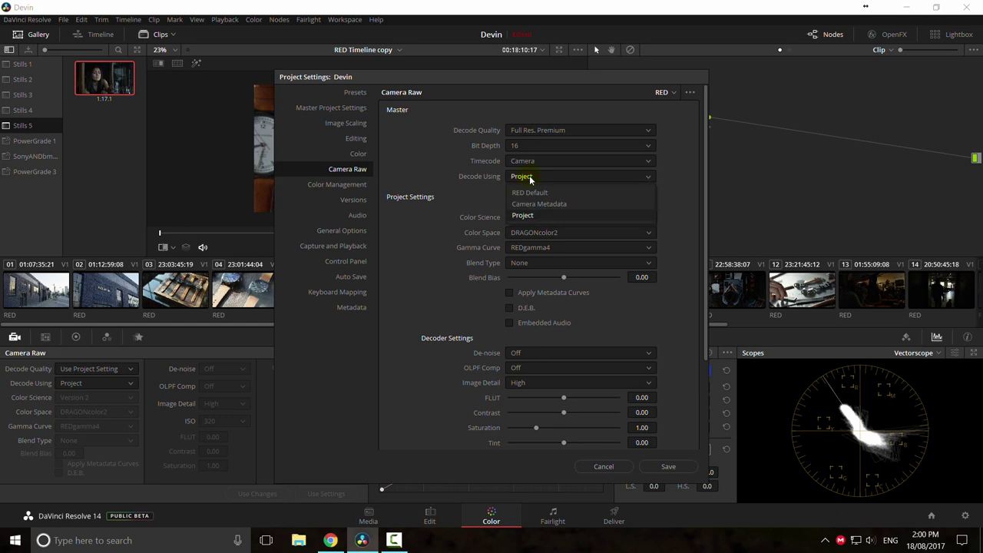
left_click(566, 205)
left_click(668, 466)
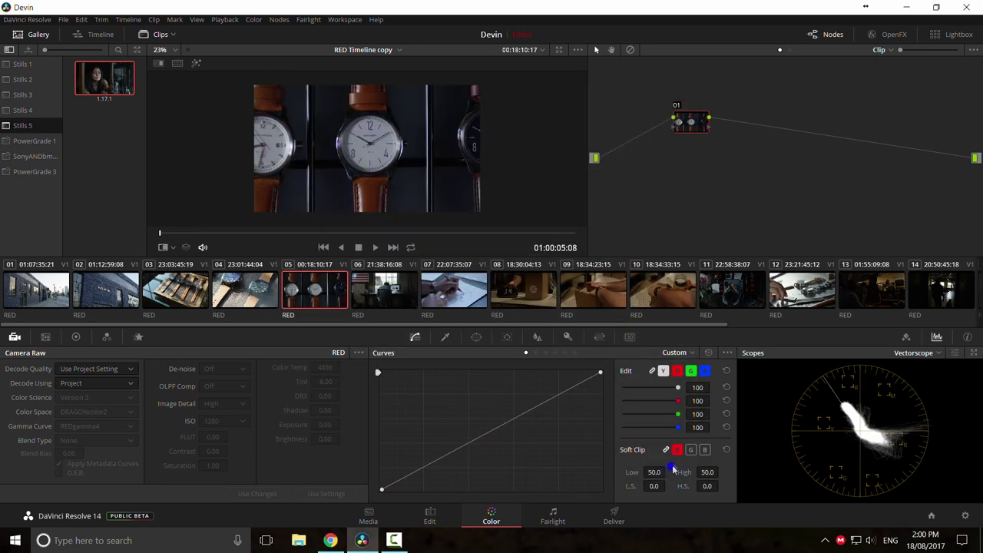
Step: Review the box shot in clip 09, then scrub through the watches in clip 05 and the desk shot in clip 06
right_click(587, 285)
left_click(625, 360)
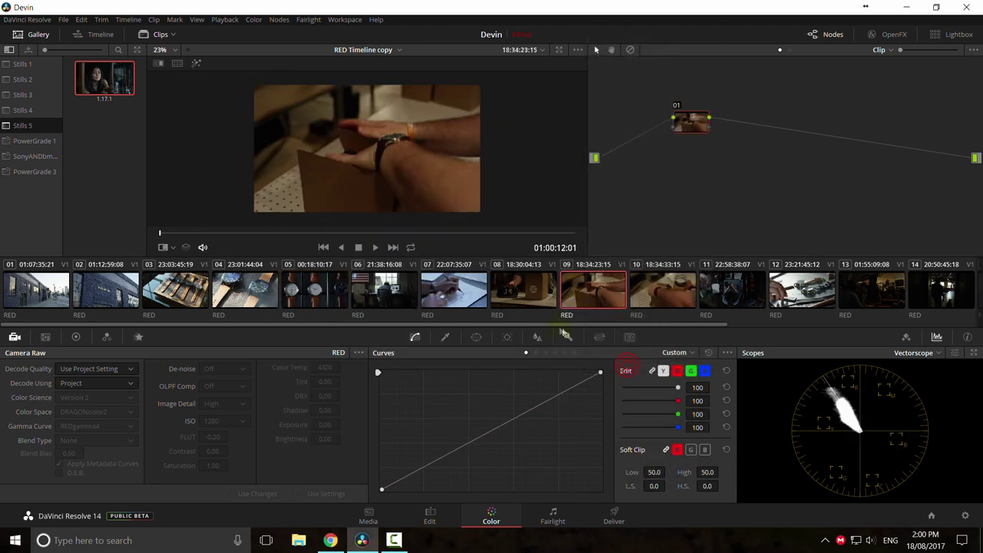
left_click(334, 294)
left_click_drag(298, 231, 384, 242)
left_click(377, 289)
left_click_drag(311, 238, 371, 235)
Step: Review clips 04 and 03, and scrub through the building exteriors in clips 02 and 01
left_click(246, 292)
left_click(181, 294)
left_click(106, 287)
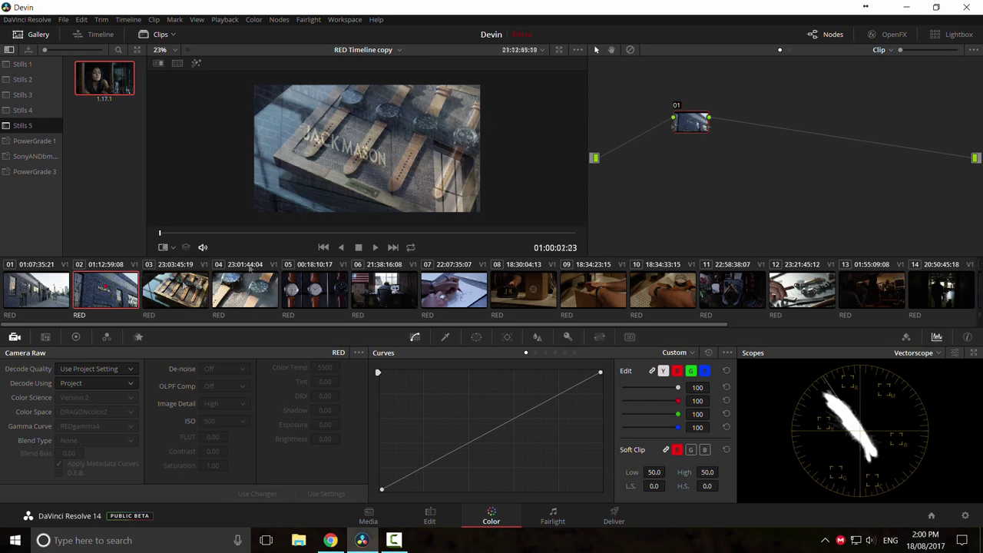
left_click_drag(230, 234, 400, 248)
left_click(35, 290)
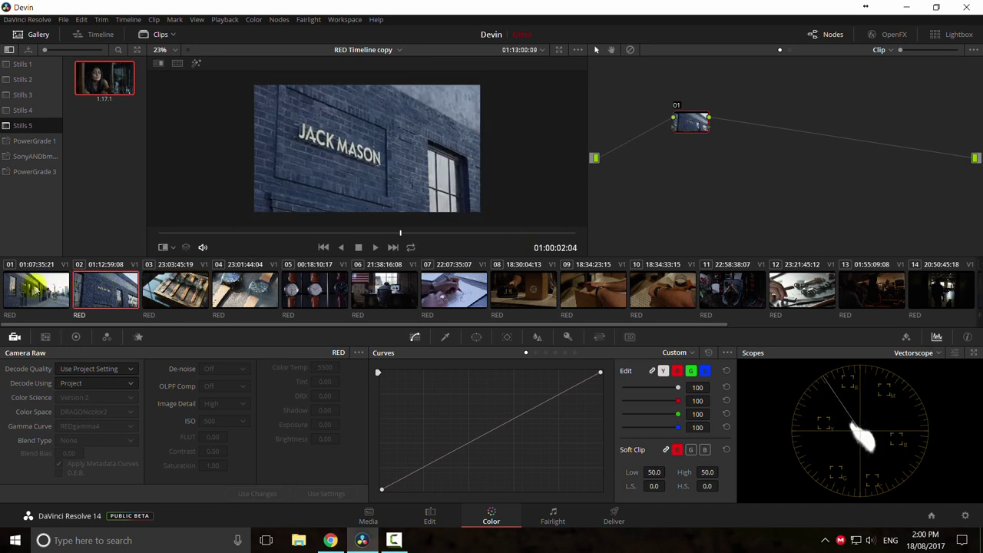
left_click_drag(252, 233, 493, 244)
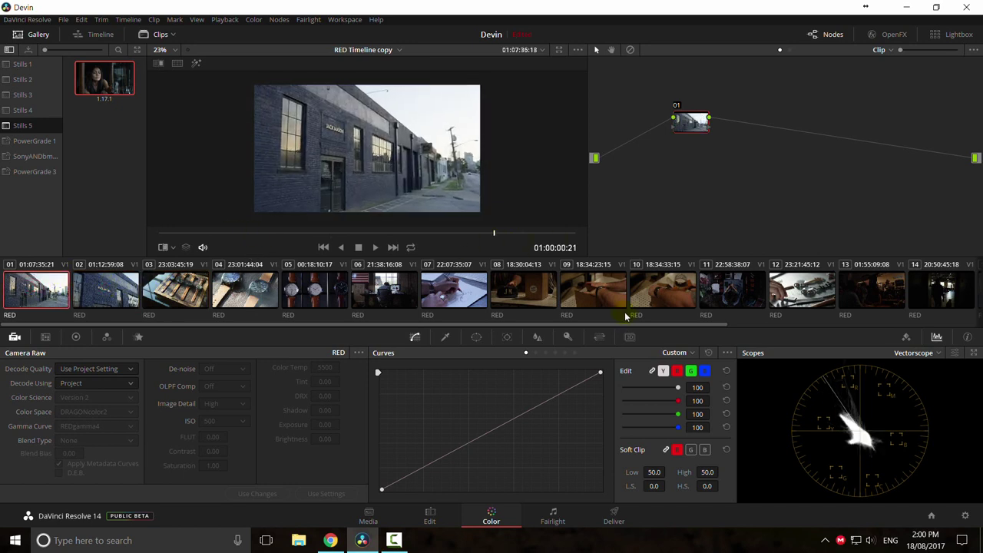
left_click_drag(427, 236, 367, 236)
Step: Switch the scope to Waveform and examine the levels of clips 05 through 09
left_click(910, 353)
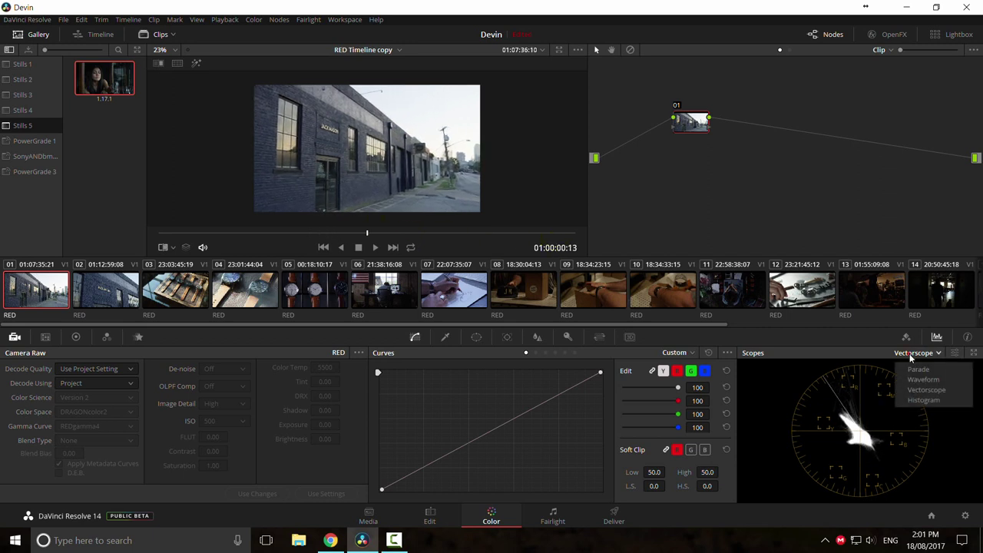
left_click(923, 379)
left_click(319, 303)
left_click(394, 304)
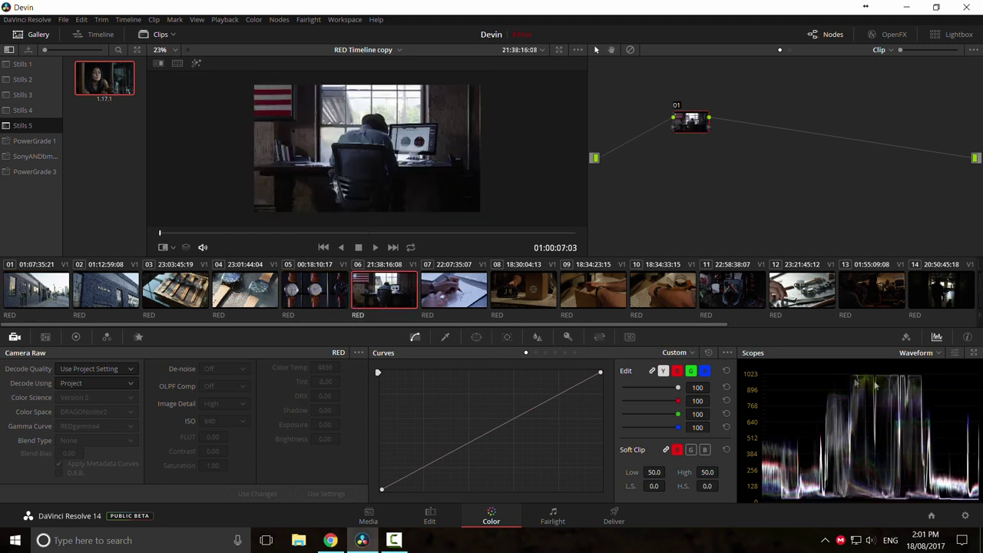
left_click(446, 295)
left_click(526, 291)
left_click(443, 295)
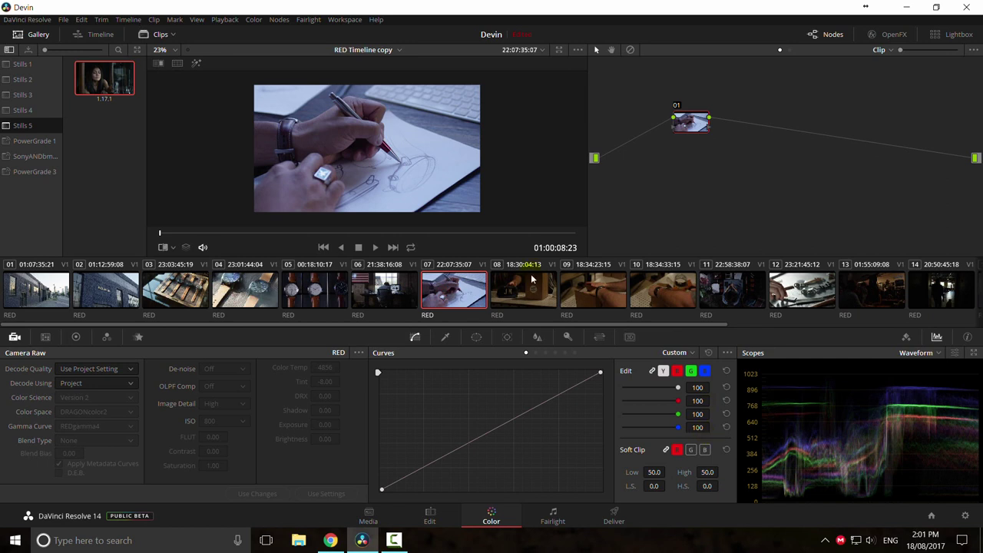
left_click(540, 292)
left_click(589, 293)
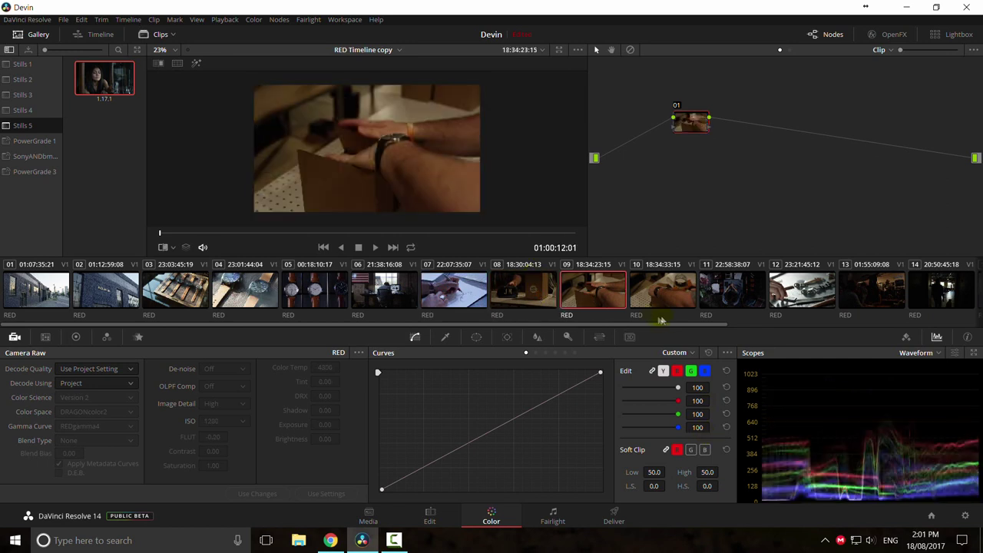
Step: Set the project's RED Decode Using option to Project, keeping DRAGONcolor2 as the color space
left_click(965, 515)
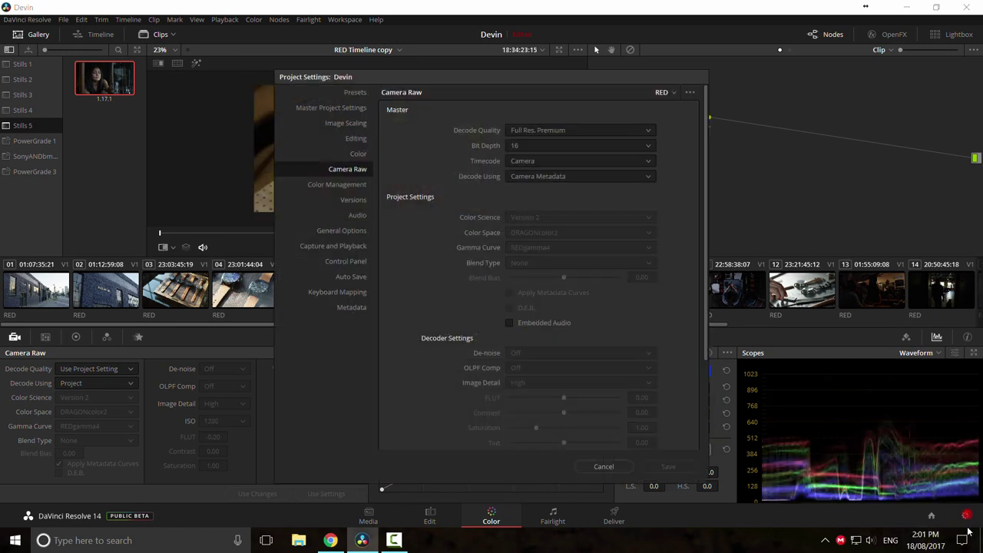
left_click(544, 176)
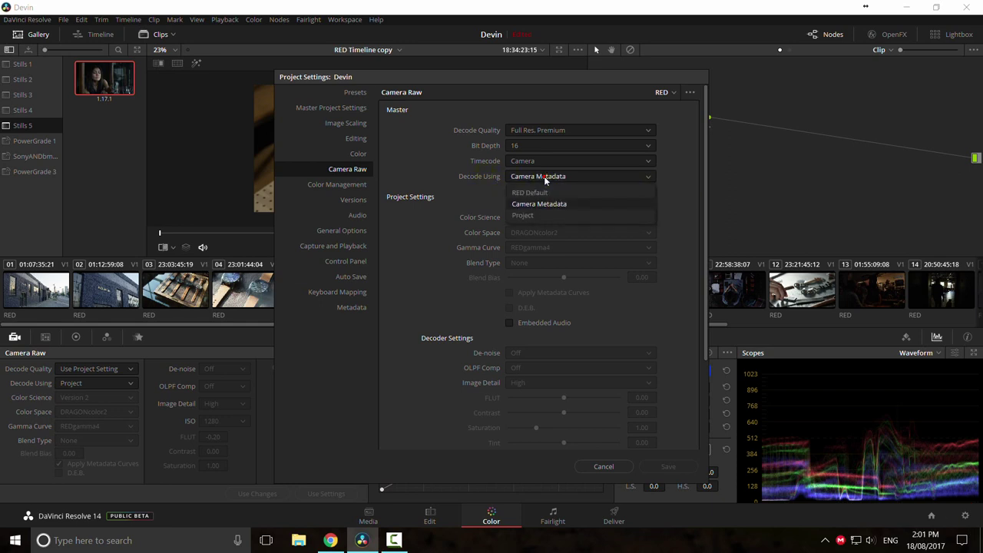
left_click(536, 215)
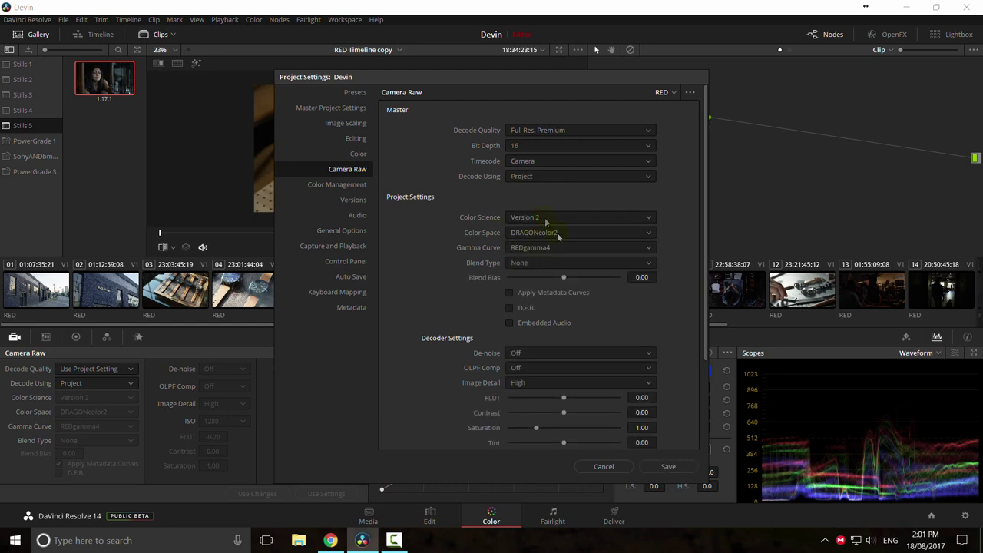
left_click(560, 237)
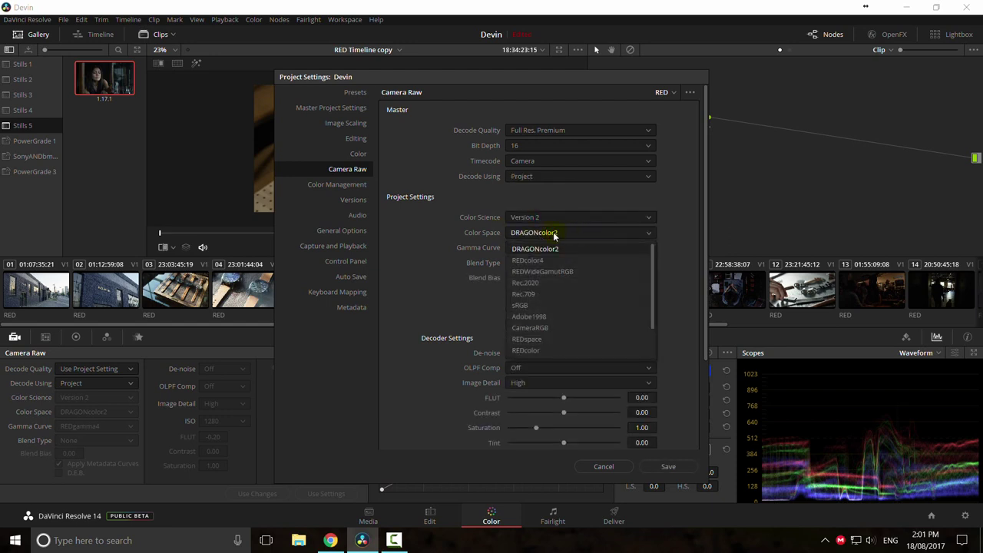
left_click(546, 250)
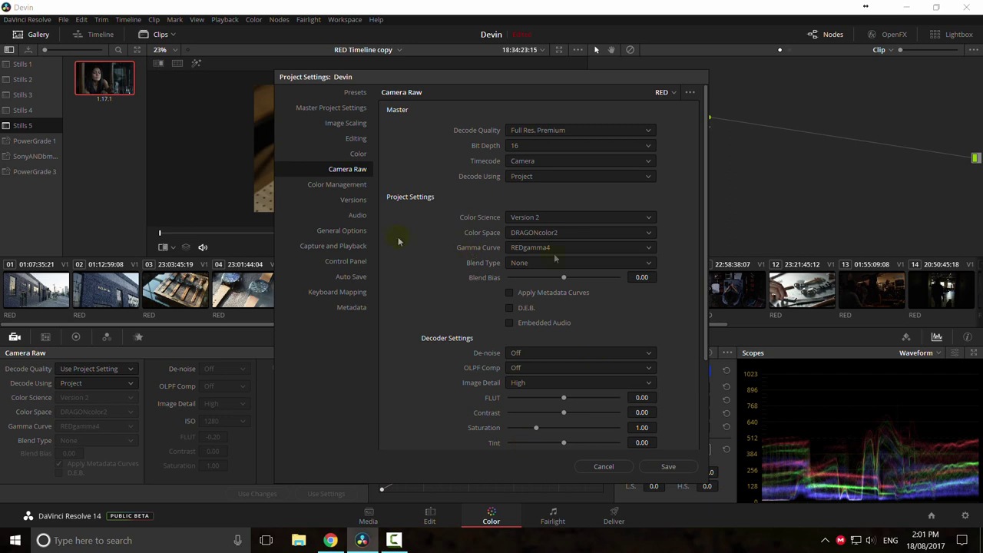
Step: Move the settings window off the viewer, set Color Science to Version 2 and Color Space to sRGB, and save the settings
left_click_drag(442, 76, 676, 60)
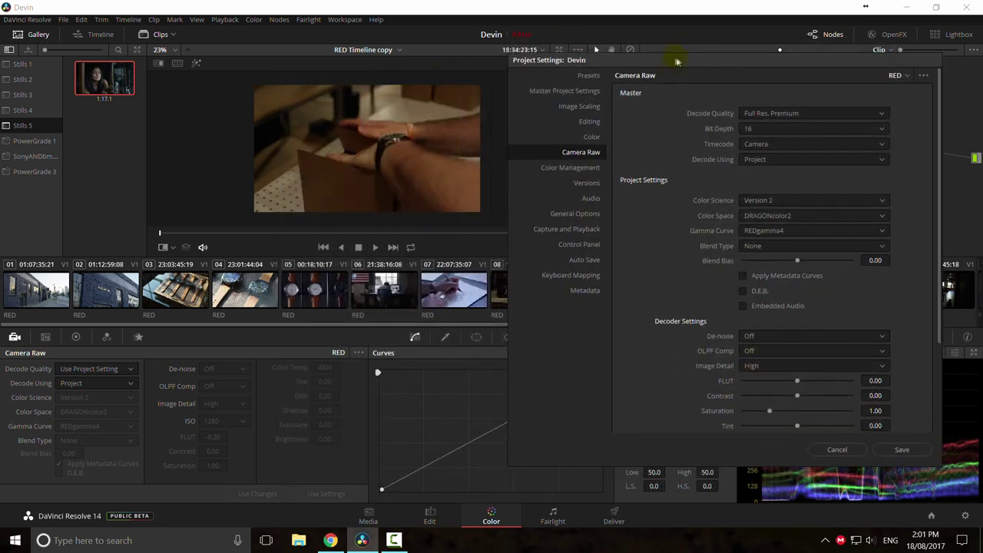
left_click(773, 216)
scroll(799, 307, "up", 3)
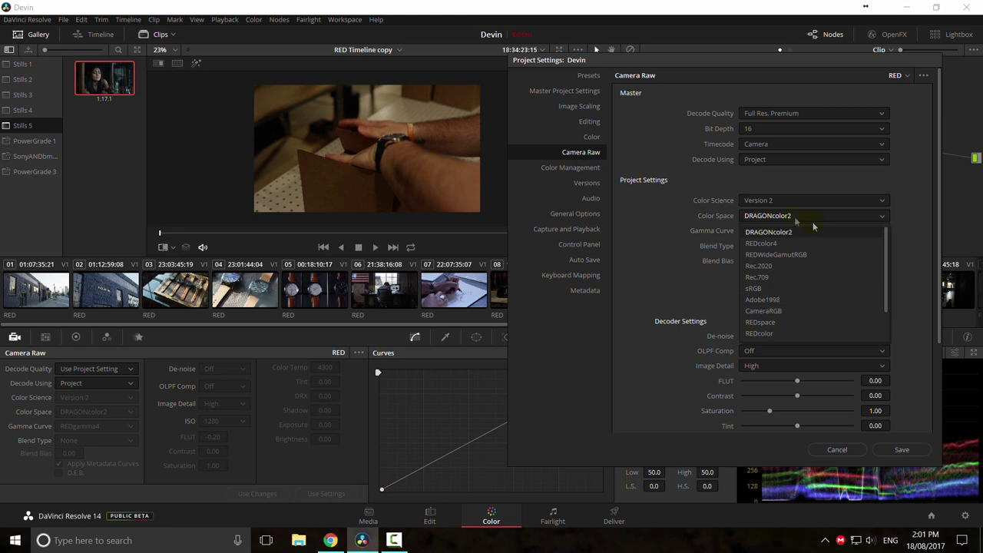
left_click(775, 200)
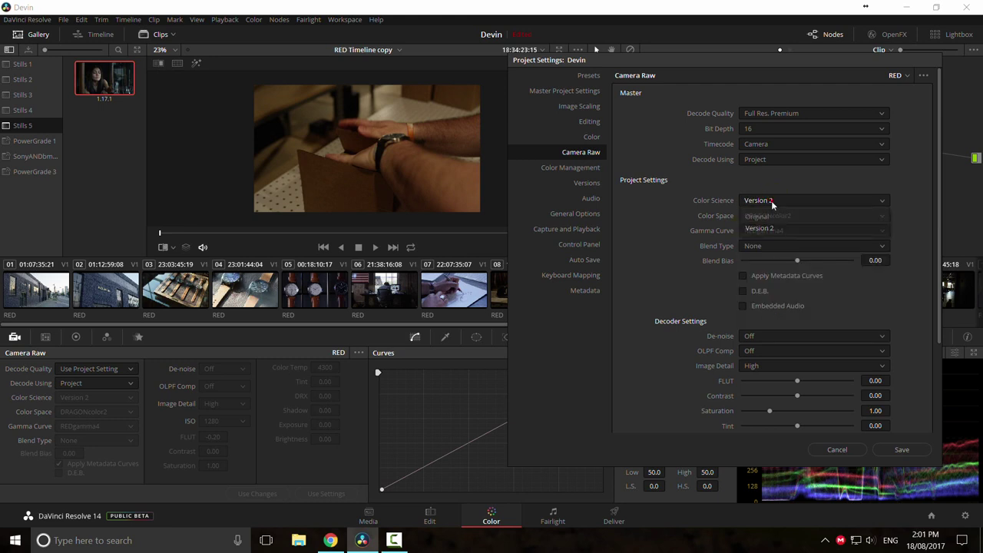
left_click(769, 202)
left_click(758, 229)
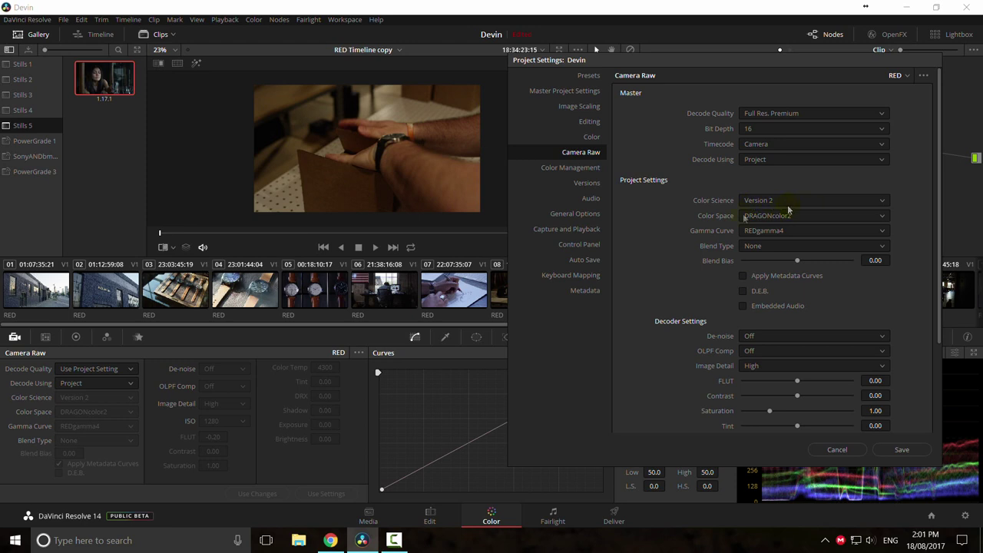
left_click(744, 219)
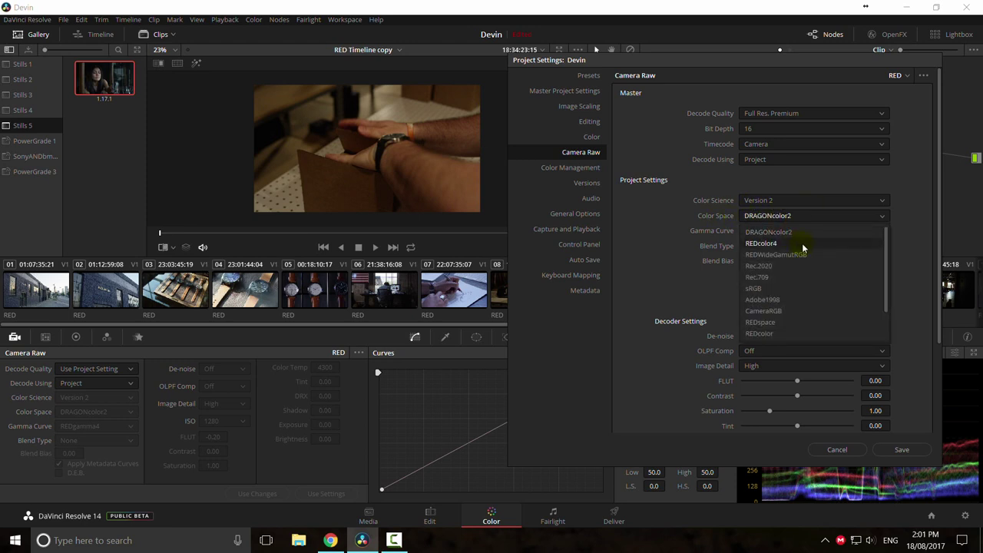
left_click(789, 287)
left_click(883, 455)
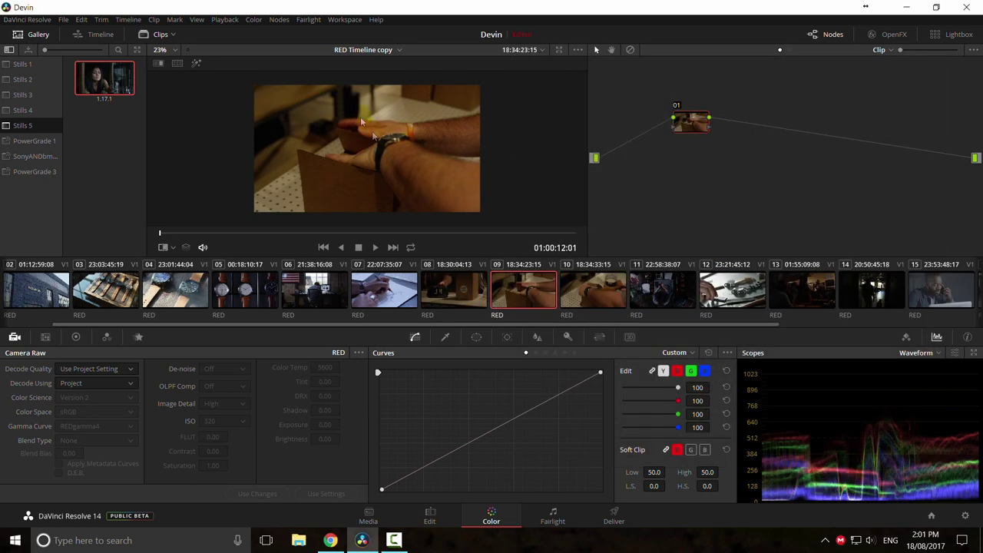
Step: Scrub through the sketching shot in clip 07, then review the watch display in clip 03
left_click(382, 292)
left_click(310, 232)
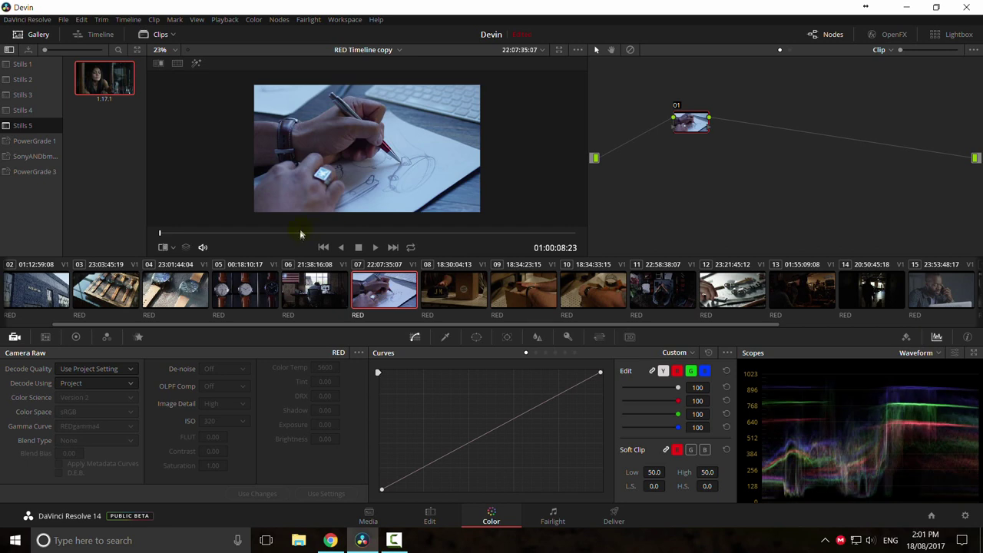
left_click_drag(386, 325, 301, 326)
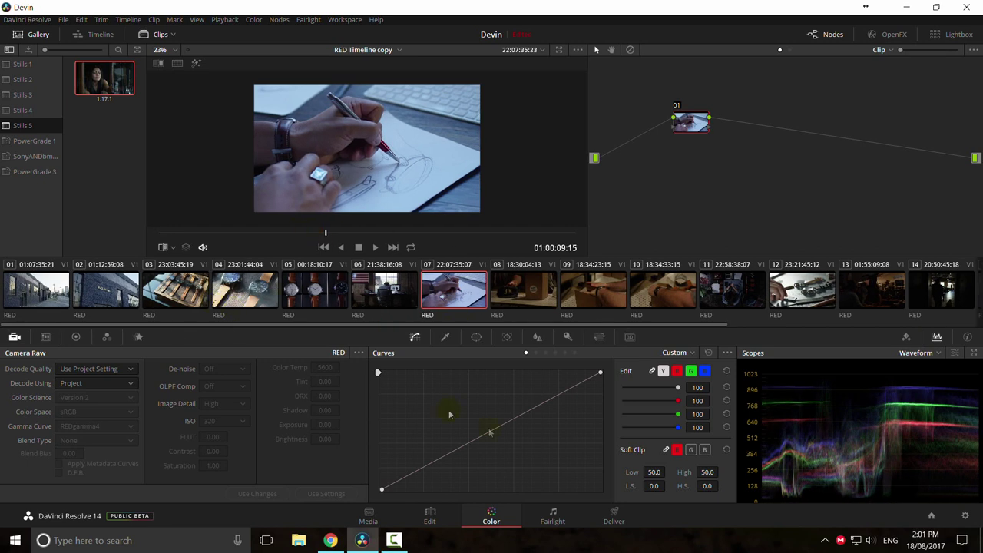
left_click(446, 298)
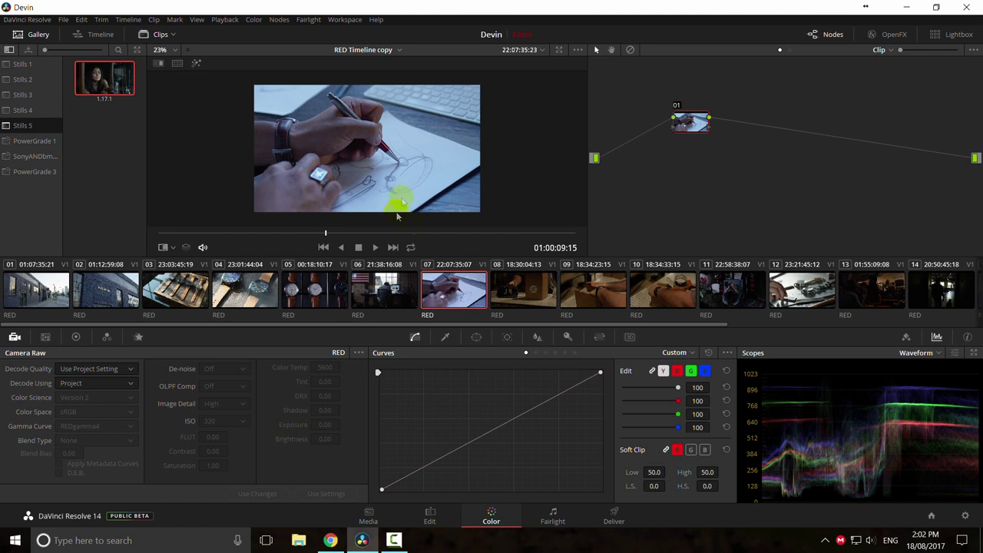
left_click(197, 301)
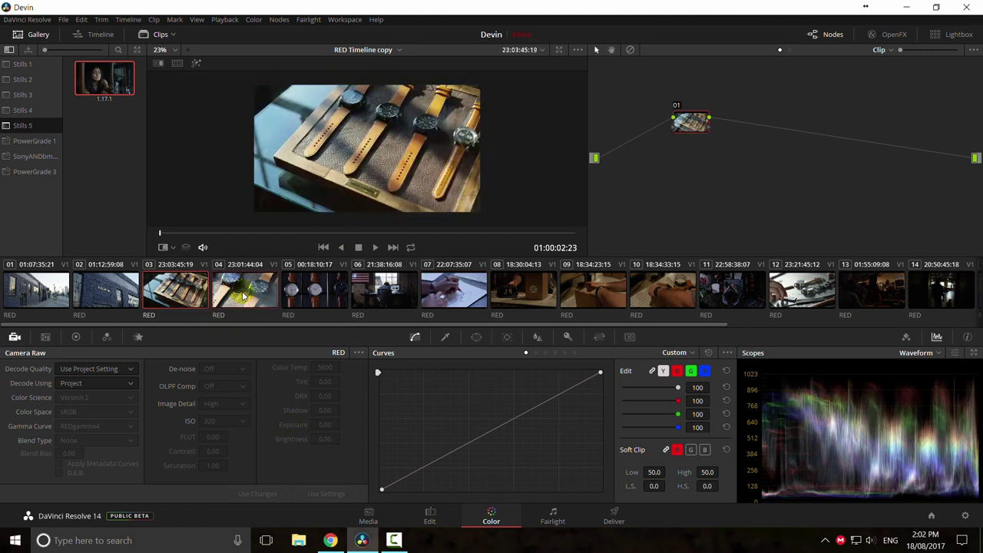
Step: Set the project's RED Color Space to DRAGONcolor2 in the Camera Raw settings
left_click(965, 513)
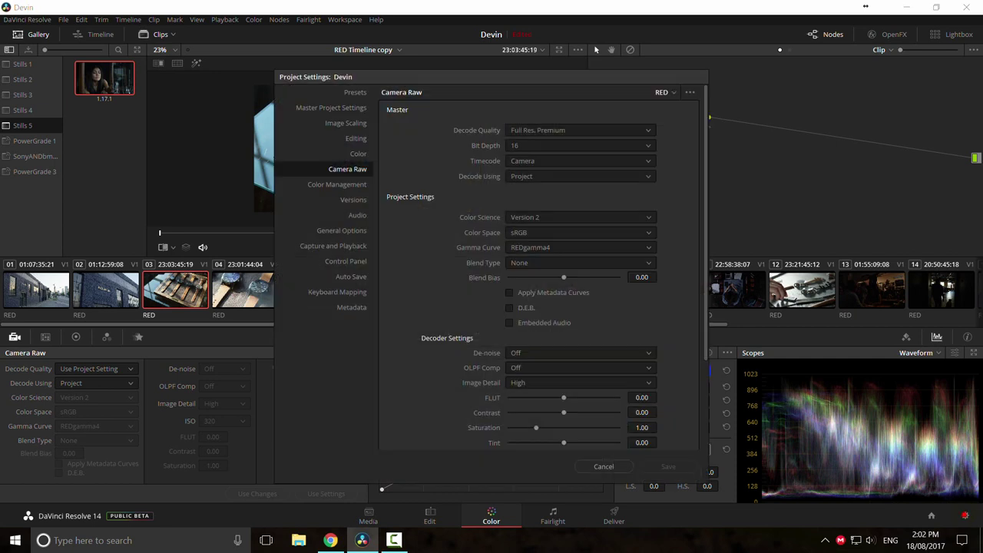
left_click(553, 237)
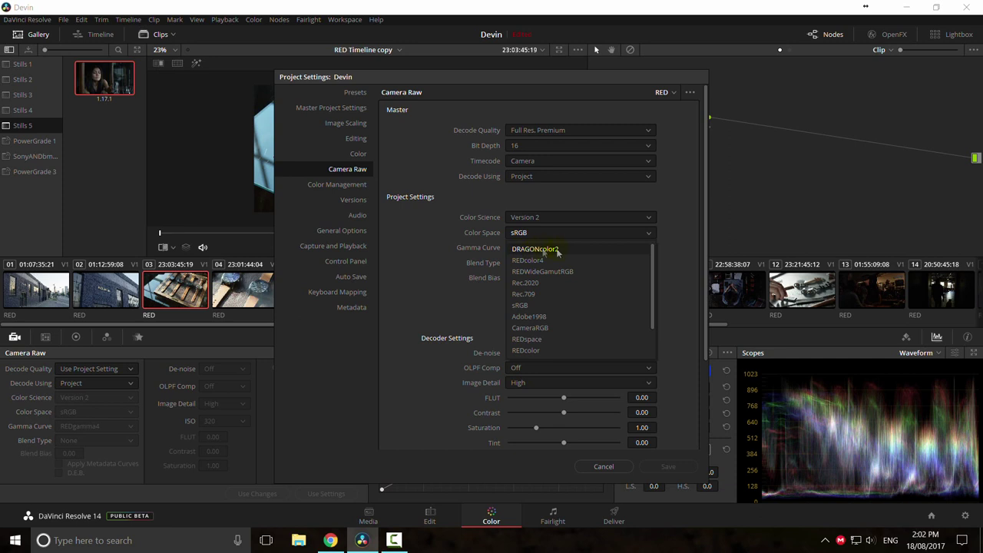
left_click(575, 251)
left_click(566, 233)
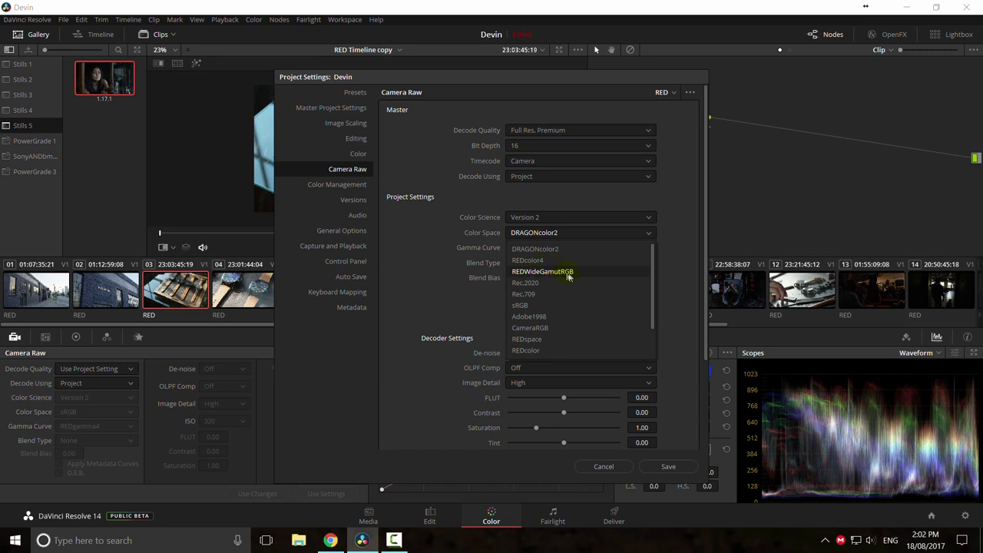
left_click(547, 250)
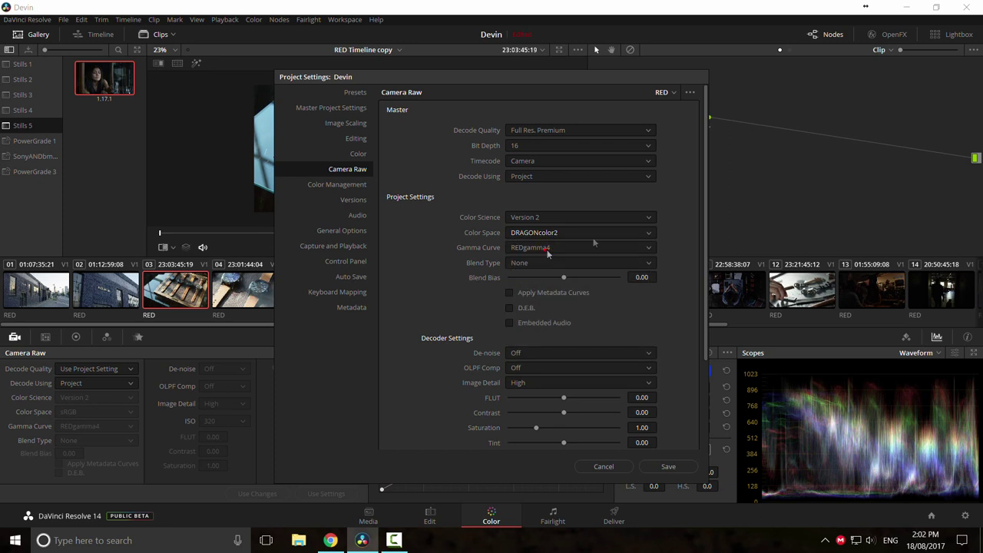
Step: Uncover the viewer and look through the list of available RED color spaces
left_click_drag(394, 77, 580, 98)
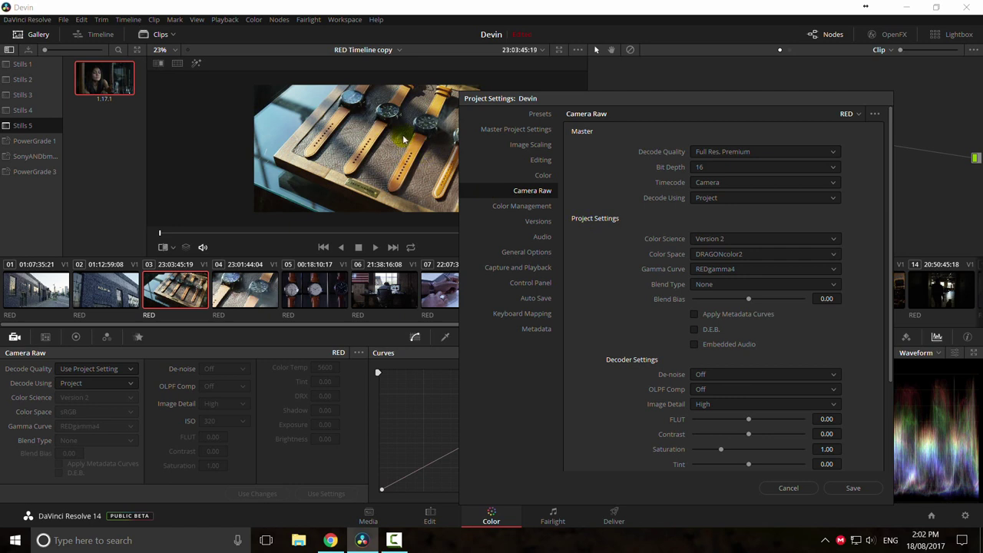
left_click(721, 257)
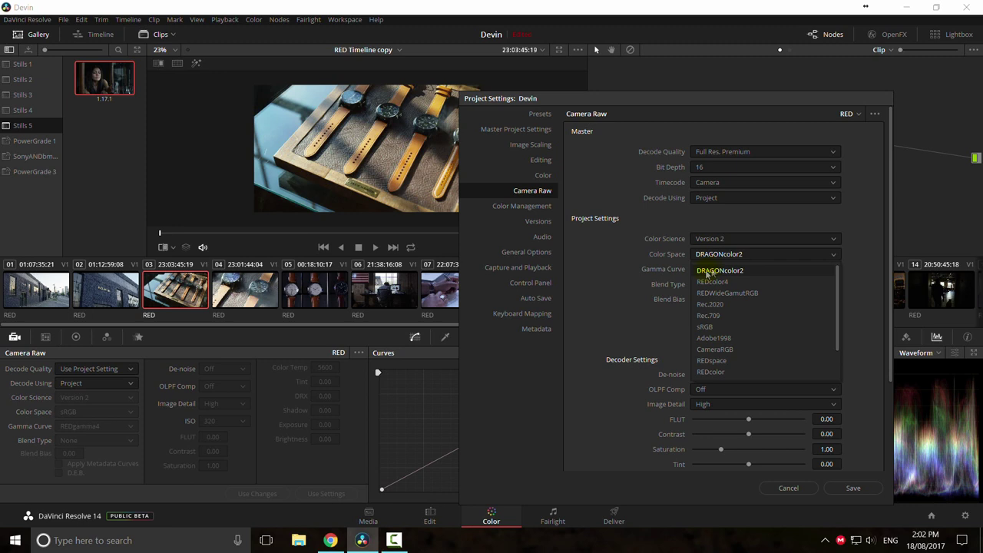
scroll(837, 299, "down", 1)
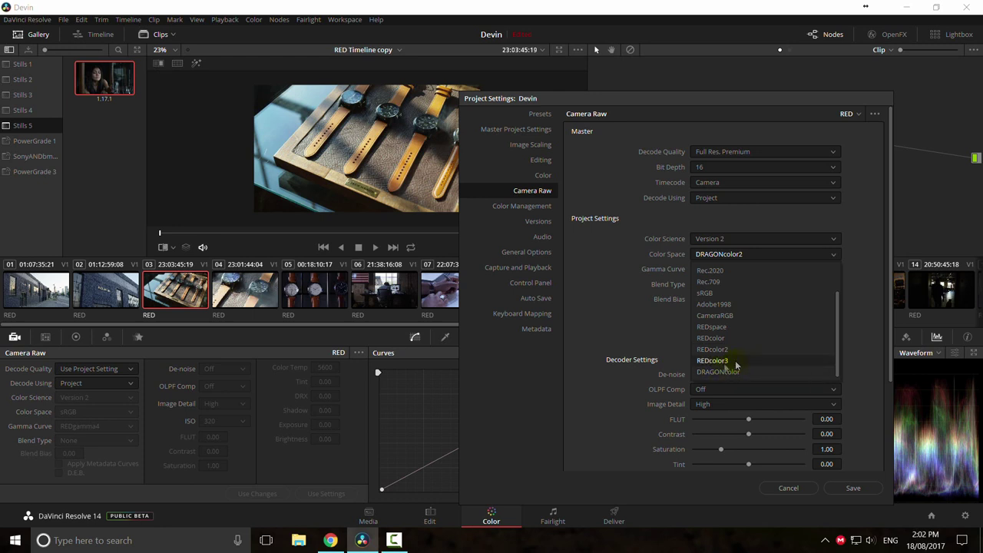
left_click_drag(837, 360, 847, 292)
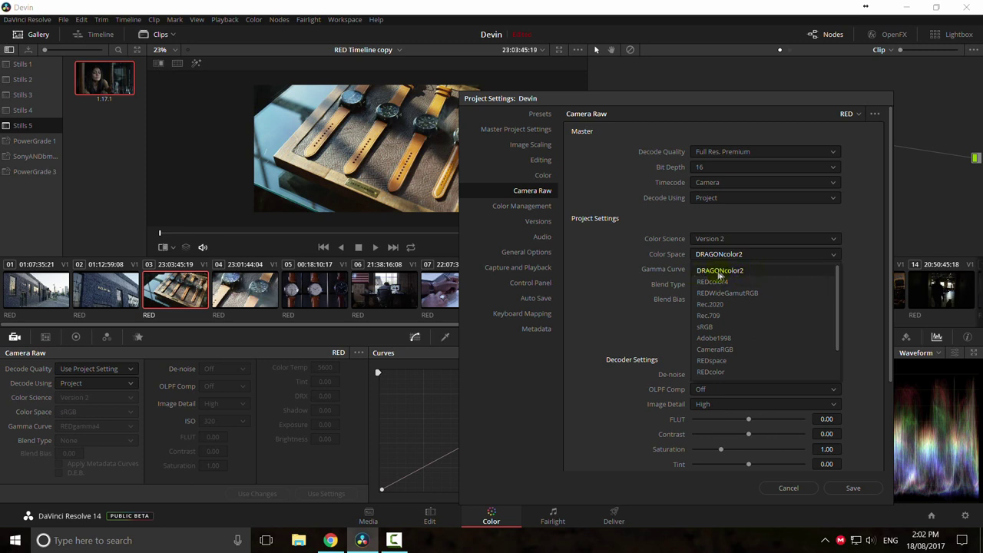
left_click(837, 284)
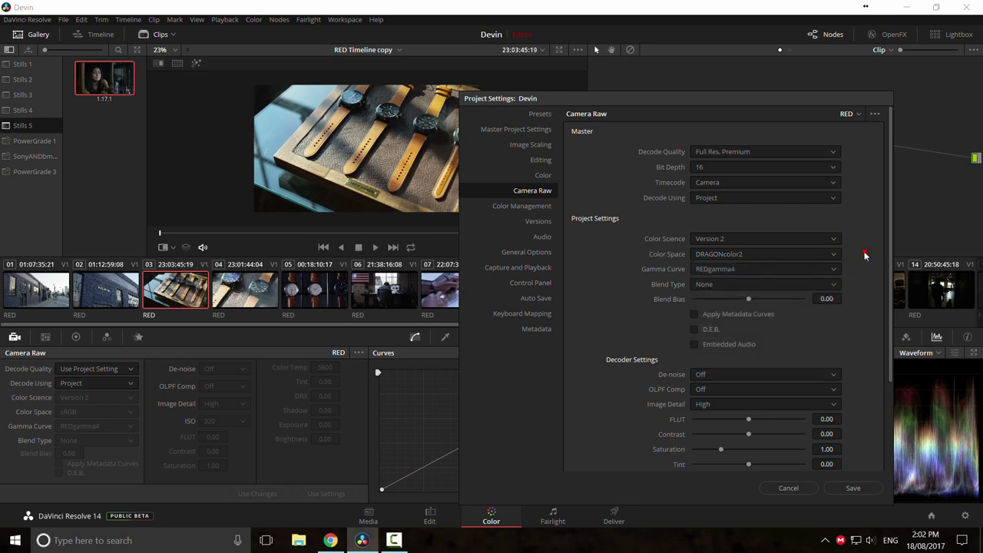
left_click(812, 254)
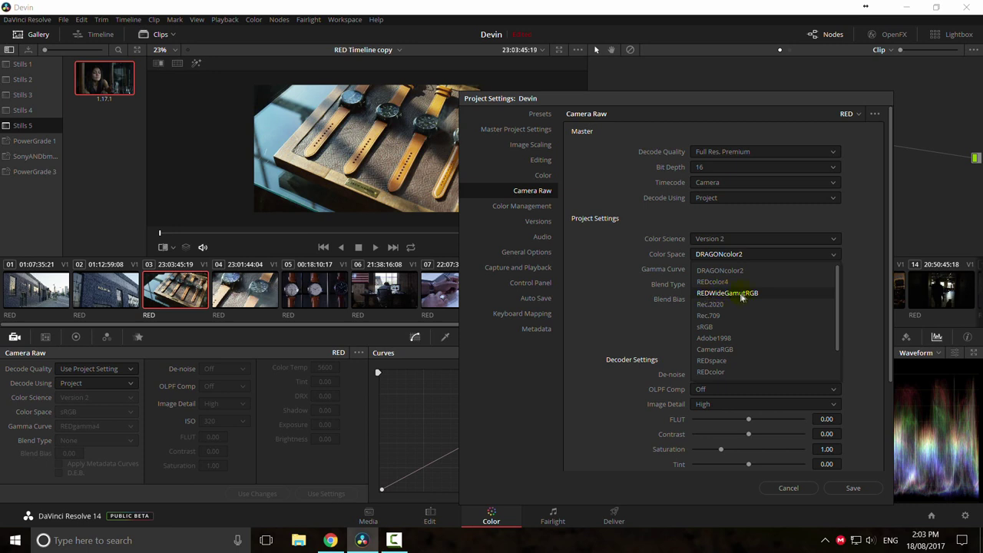
left_click(753, 254)
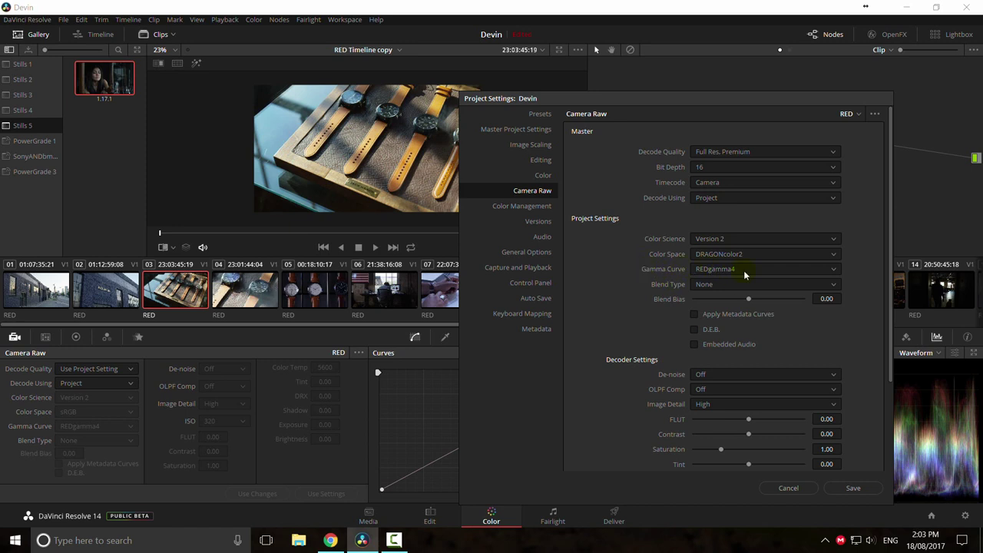
Step: Set the Gamma Curve to REDlog Film, save the settings, and update all clip thumbnails
left_click(714, 269)
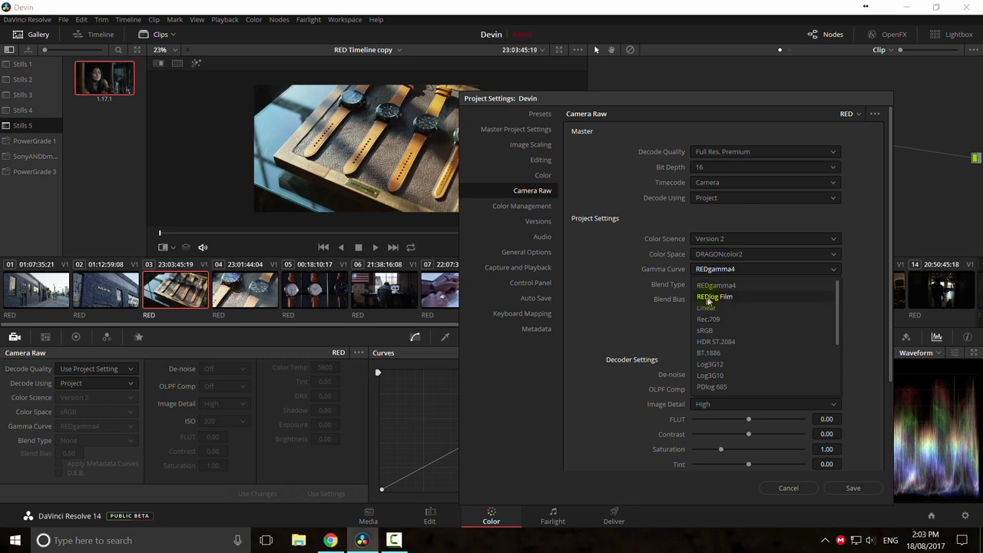
left_click(737, 299)
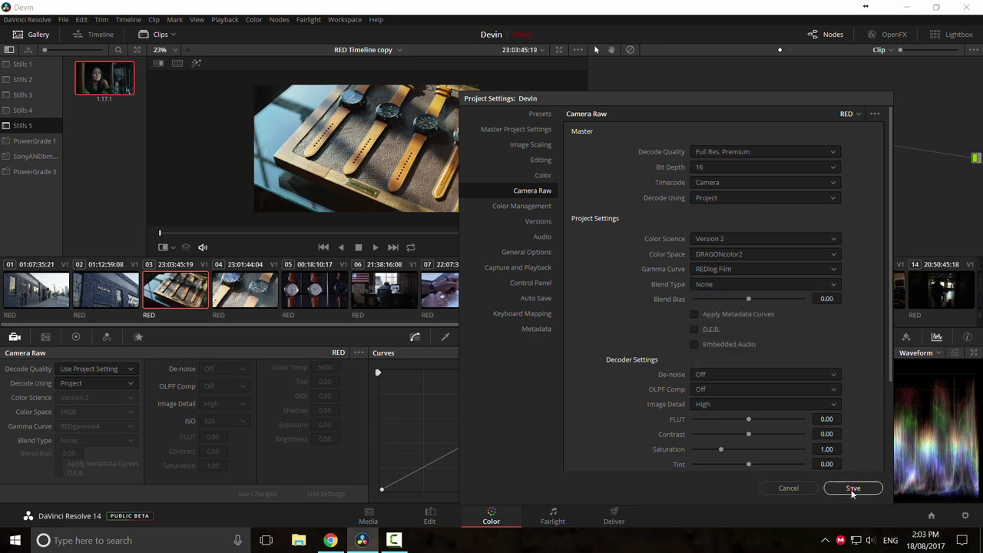
left_click(853, 487)
right_click(452, 286)
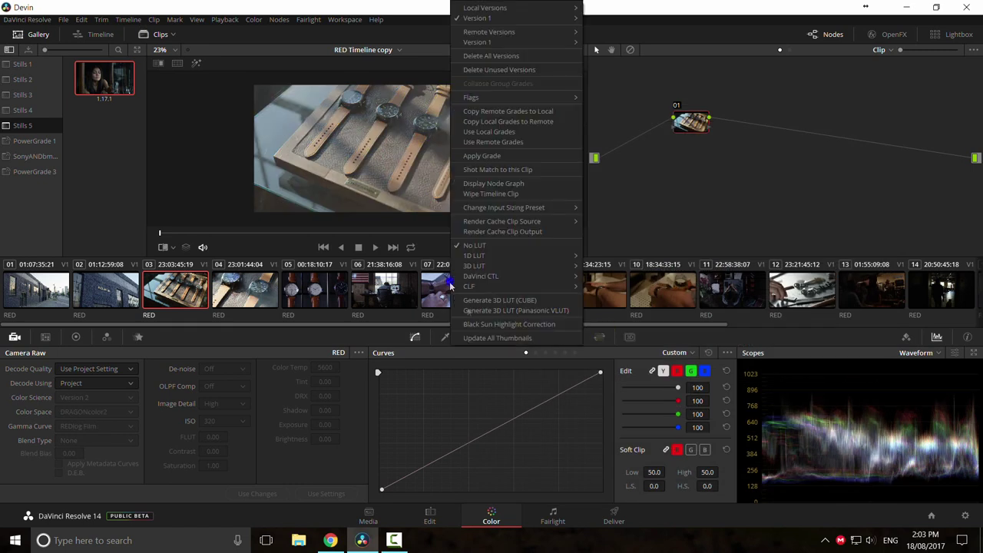
left_click(499, 336)
Step: Select clip 13 and scrub through the indoor crowd shot
left_click_drag(459, 325, 667, 344)
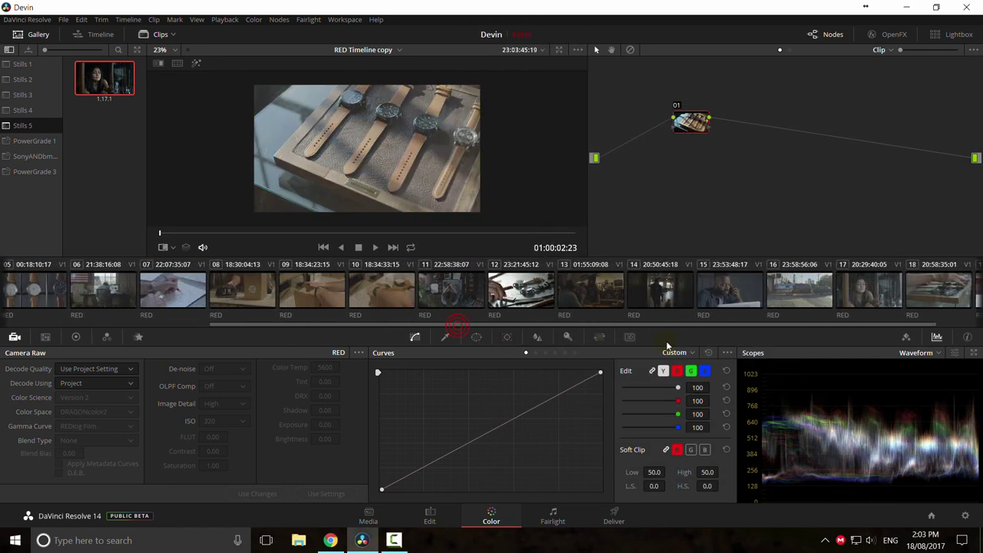
left_click(602, 298)
left_click_drag(306, 233, 372, 237)
Step: Step through clips 02 to 12, examining each image and its waveform with the REDlog Film decode
scroll(423, 328, "up", 3)
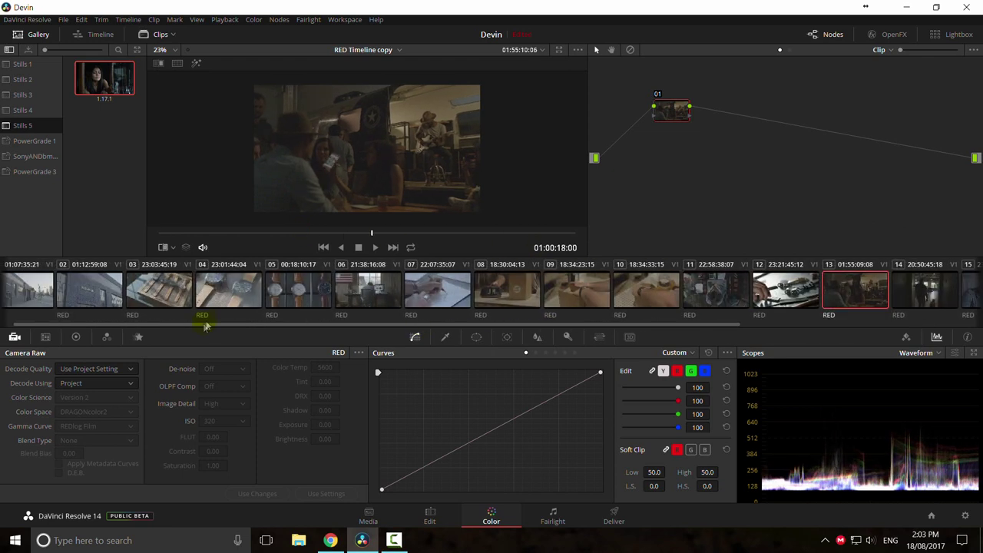
scroll(207, 326, "up", 2)
left_click(117, 294)
left_click(165, 292)
left_click(230, 300)
left_click(326, 290)
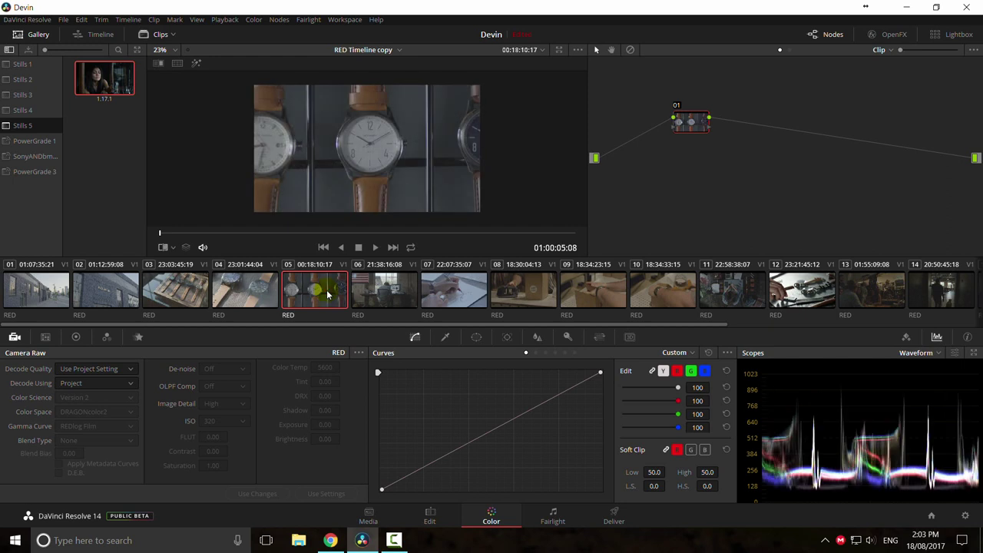
left_click(384, 292)
left_click(453, 291)
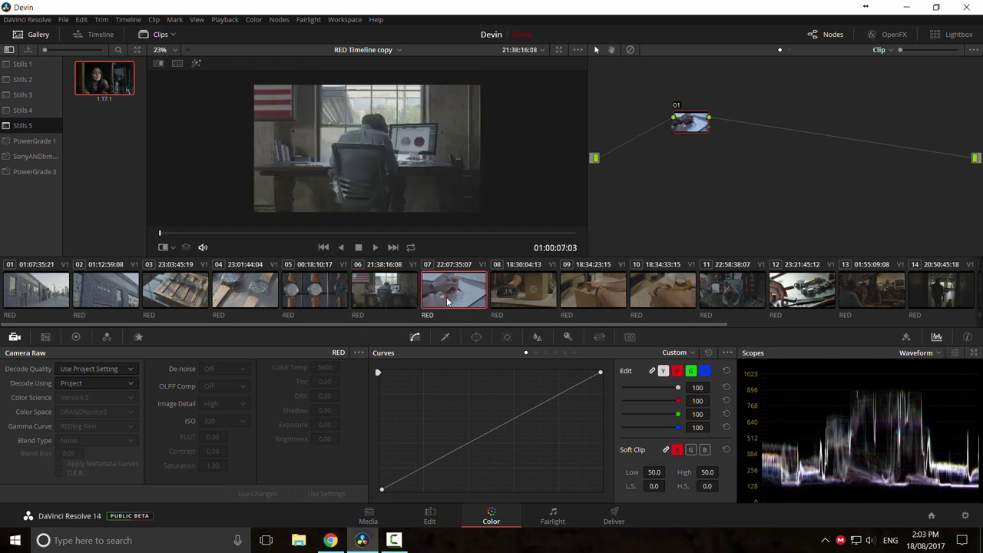
left_click(518, 295)
left_click(592, 292)
left_click(661, 292)
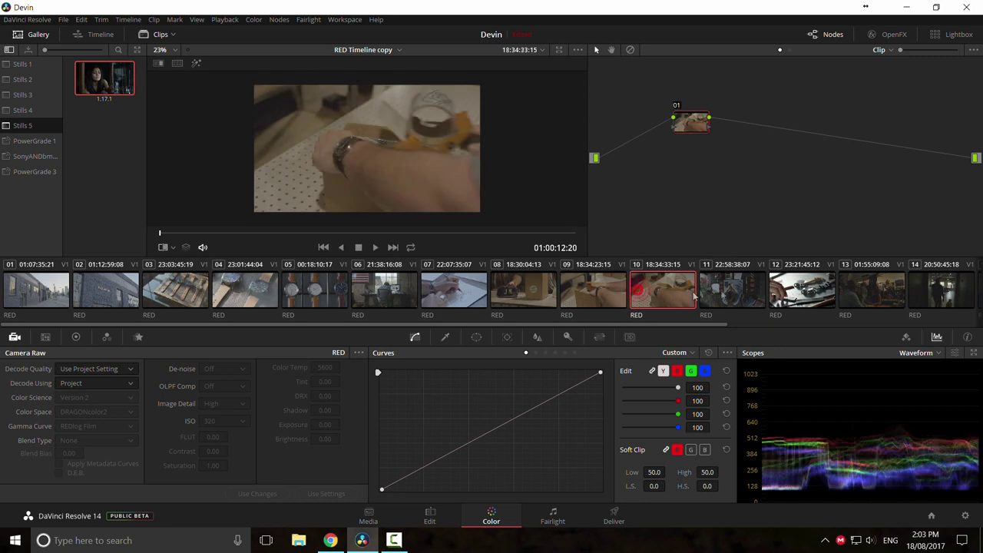
left_click(730, 292)
left_click(817, 299)
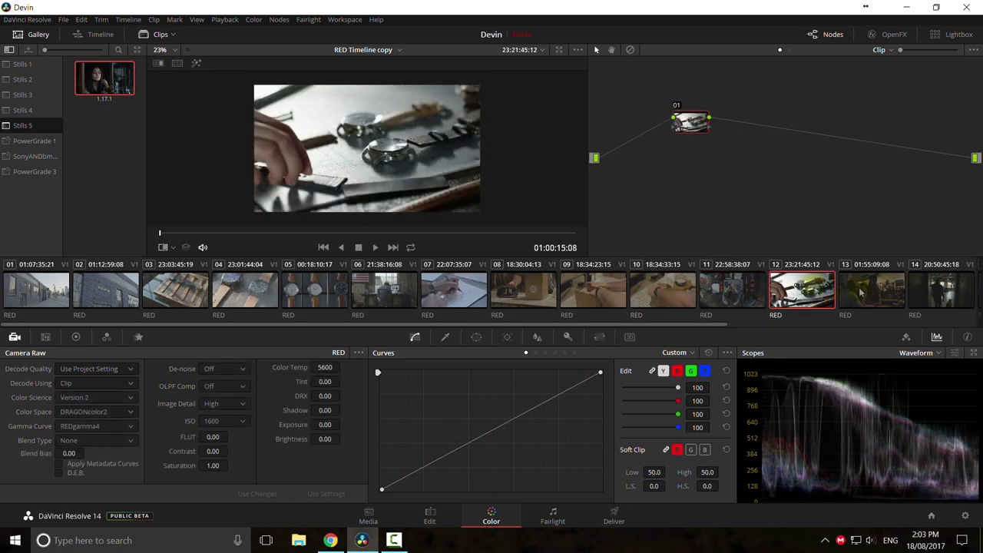
Step: Try a contrast S-curve on the crowd shot in clip 13 and reset the node's grade
left_click(871, 299)
left_click(374, 246)
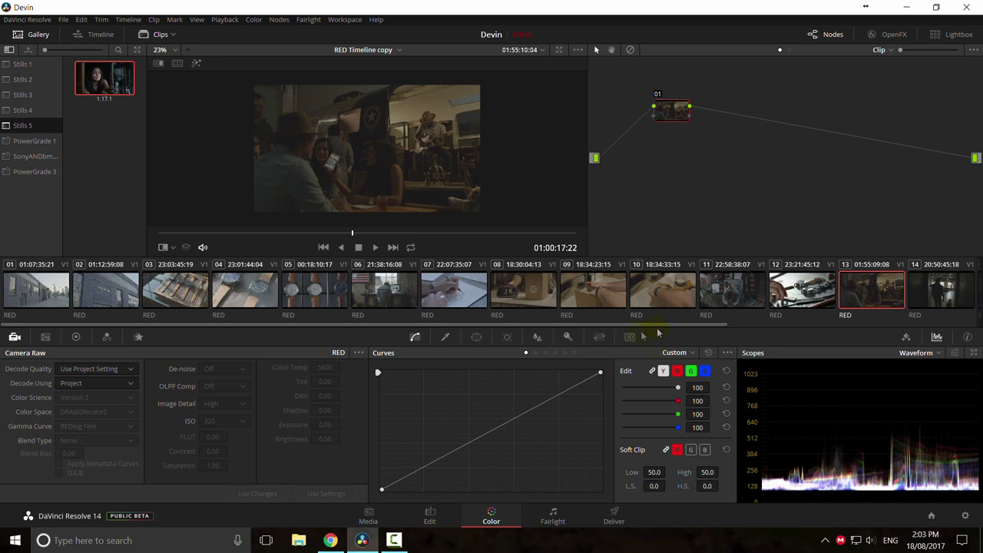
left_click_drag(406, 479, 417, 483)
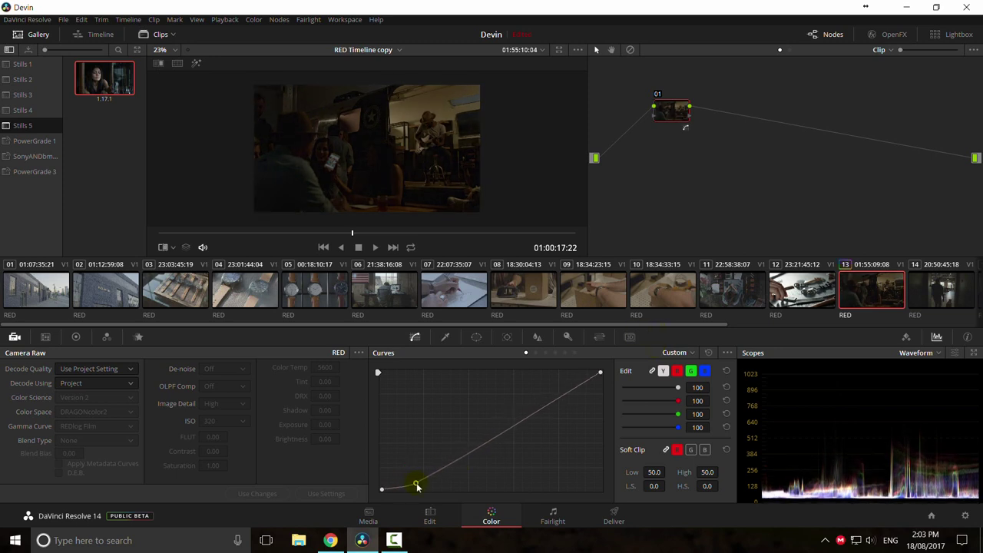
left_click_drag(496, 435, 505, 405)
mouse_move(416, 484)
left_mouse_down()
mouse_move(402, 486)
mouse_move(429, 470)
mouse_move(390, 487)
mouse_move(418, 473)
left_mouse_up()
mouse_move(506, 402)
left_mouse_down()
mouse_move(521, 395)
mouse_move(502, 390)
left_mouse_up()
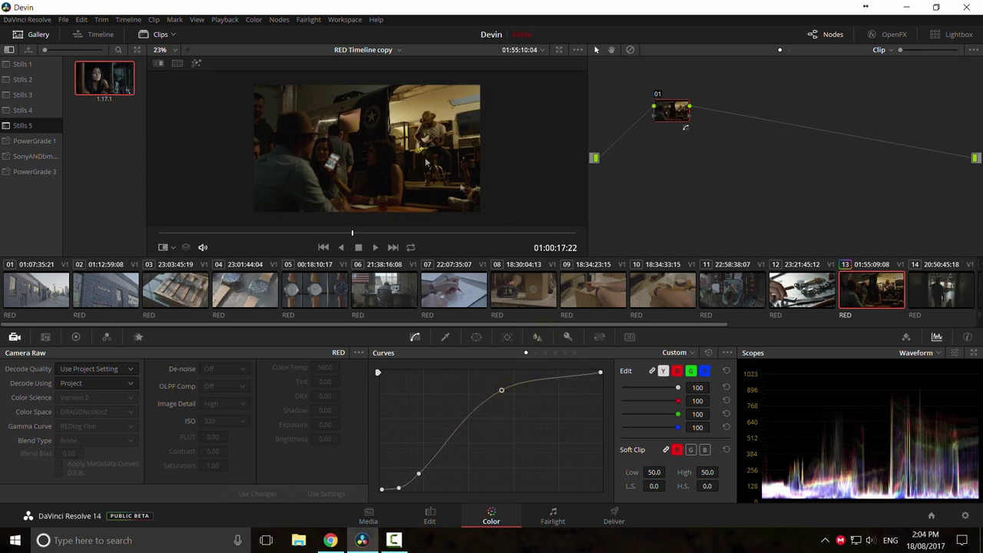
right_click(654, 173)
left_click(676, 172)
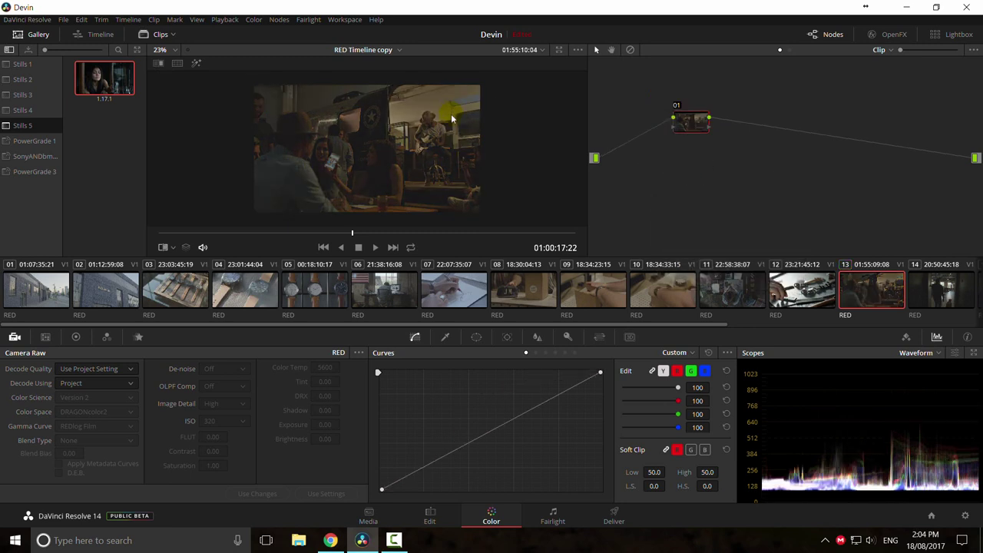
left_click(963, 514)
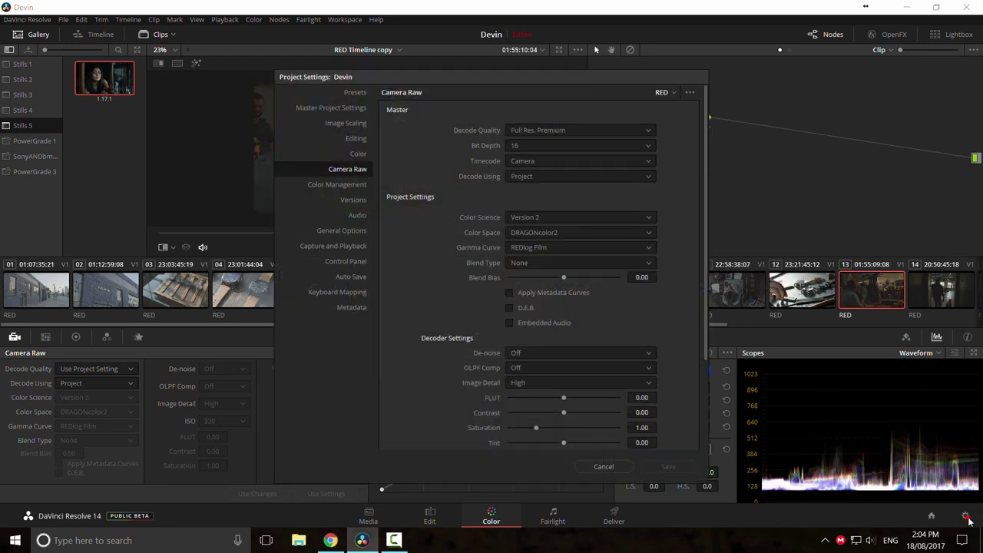
left_click(614, 470)
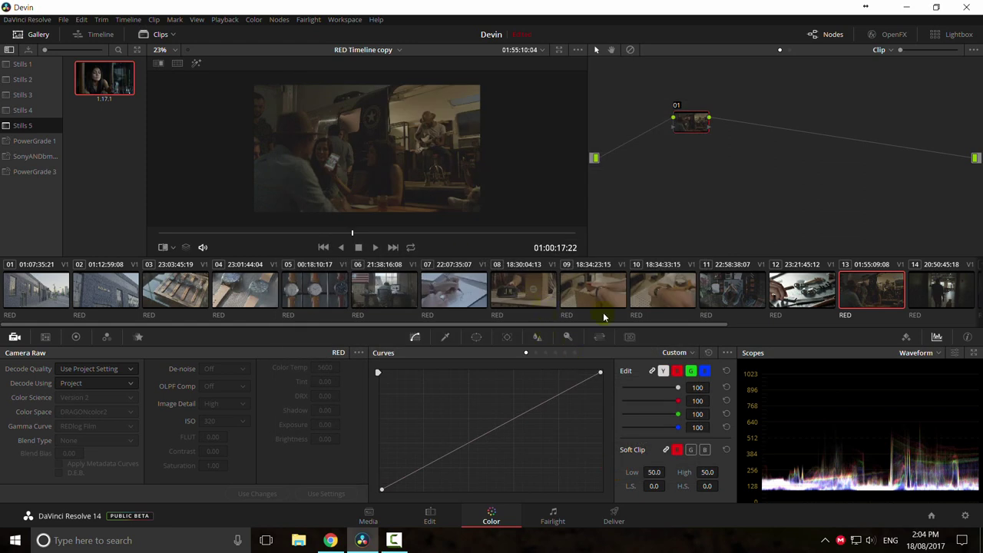
left_click(965, 515)
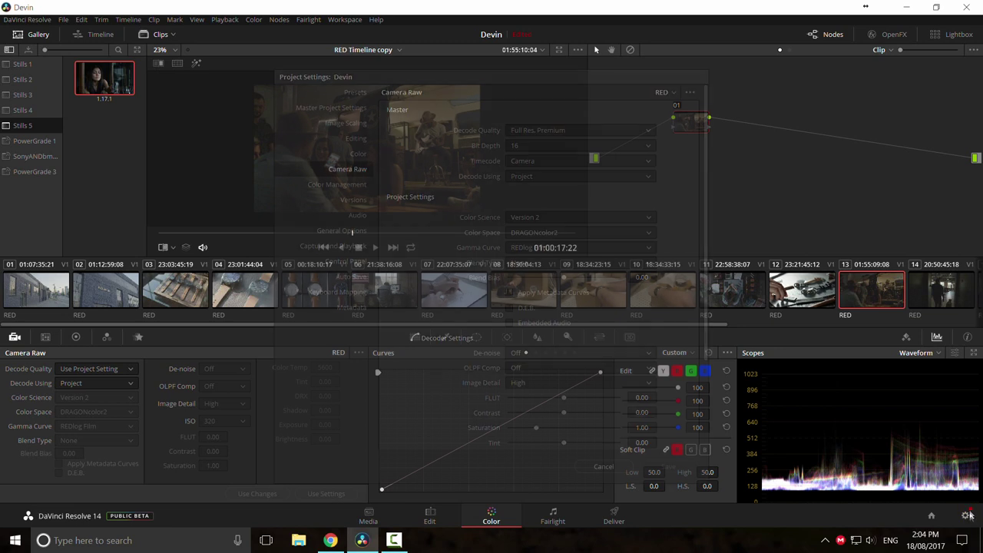
left_click(614, 466)
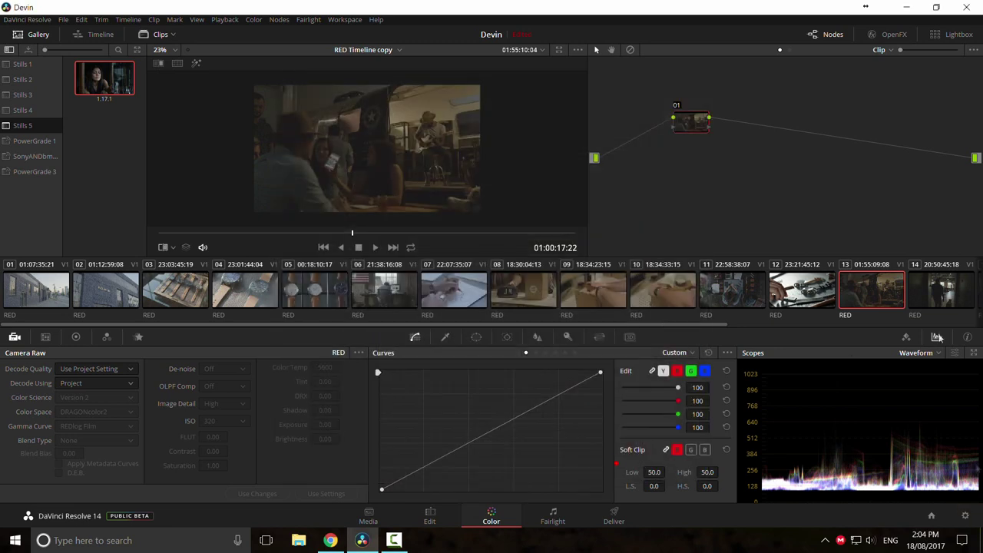
Step: Set the project's 3D Input Lookup Table to Rec709 Kodak 2383 D55, save, and update all clip thumbnails
left_click(965, 515)
left_click(354, 186)
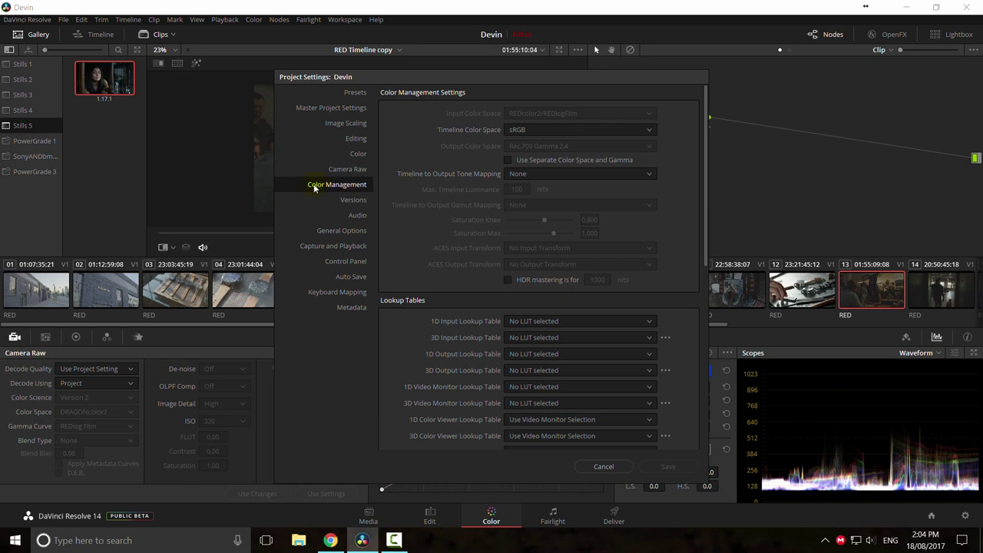
left_click(543, 339)
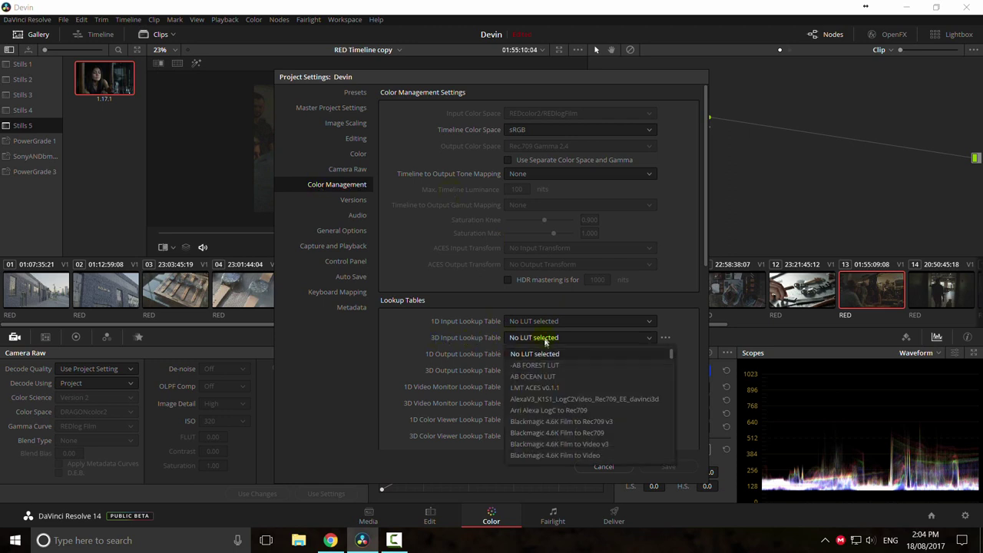
scroll(566, 426, "down", 5)
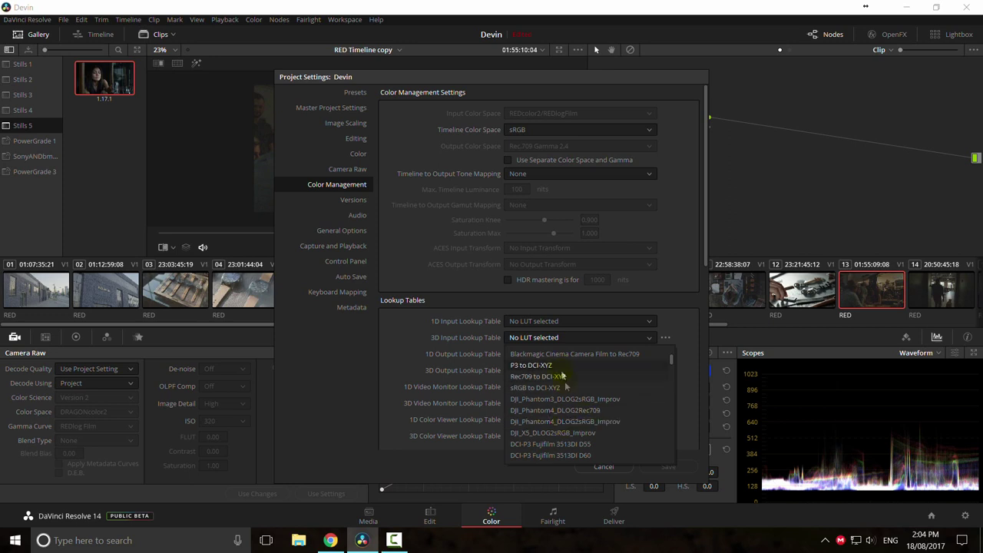
scroll(559, 399, "down", 4)
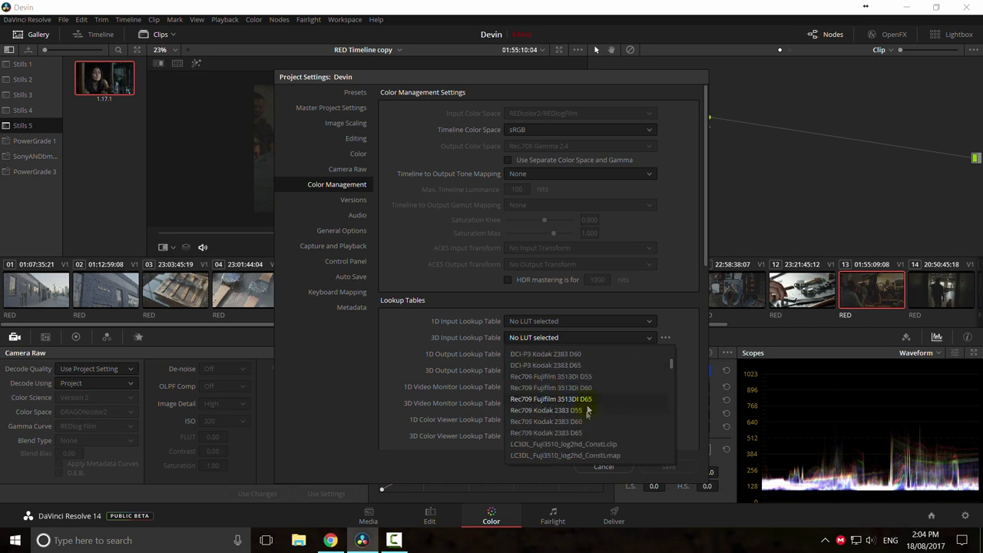
left_click(542, 411)
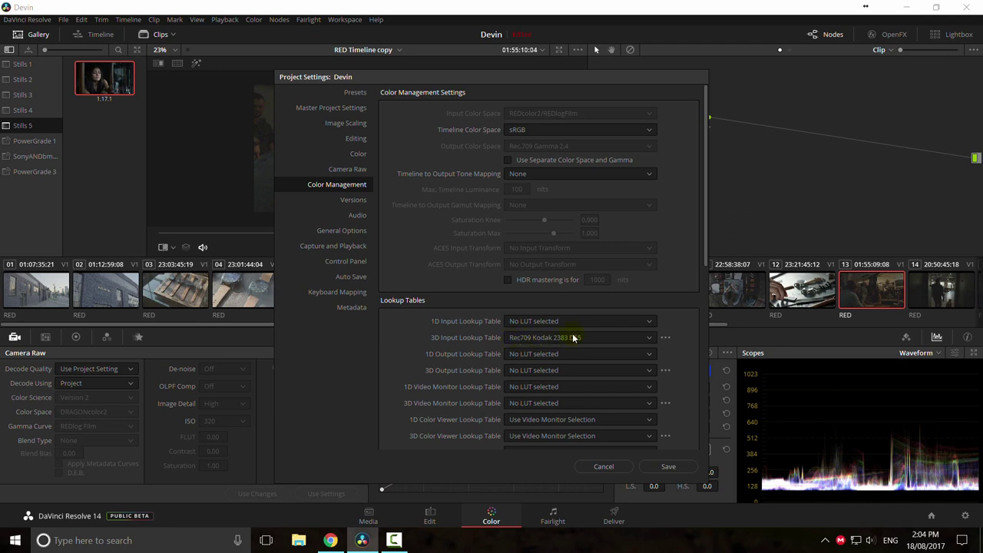
left_click(675, 467)
right_click(679, 226)
left_click(680, 226)
right_click(622, 287)
left_click(637, 334)
Step: On clip 15, the man on the phone, shape a mild S-curve with darker shadows and raised highlights
left_click(677, 294)
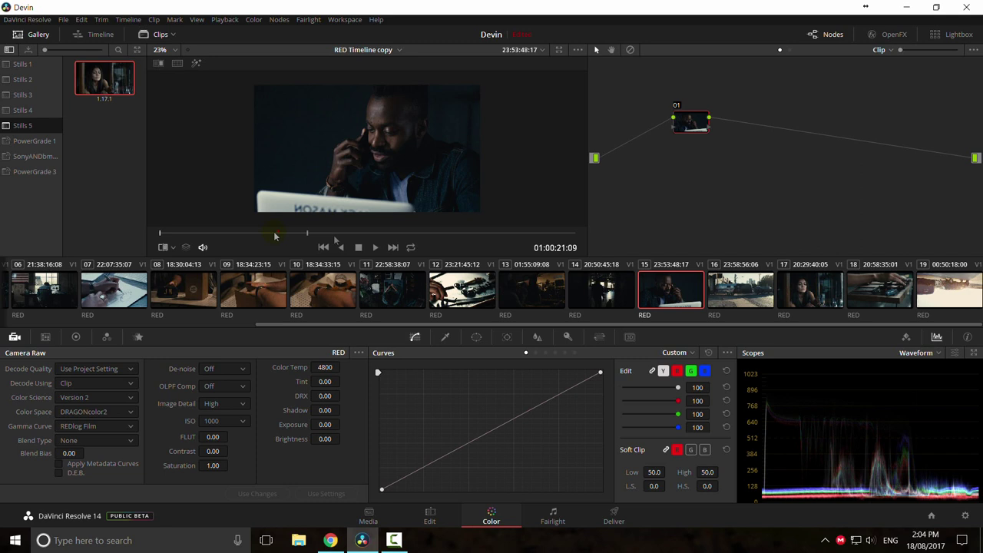
left_click(400, 232)
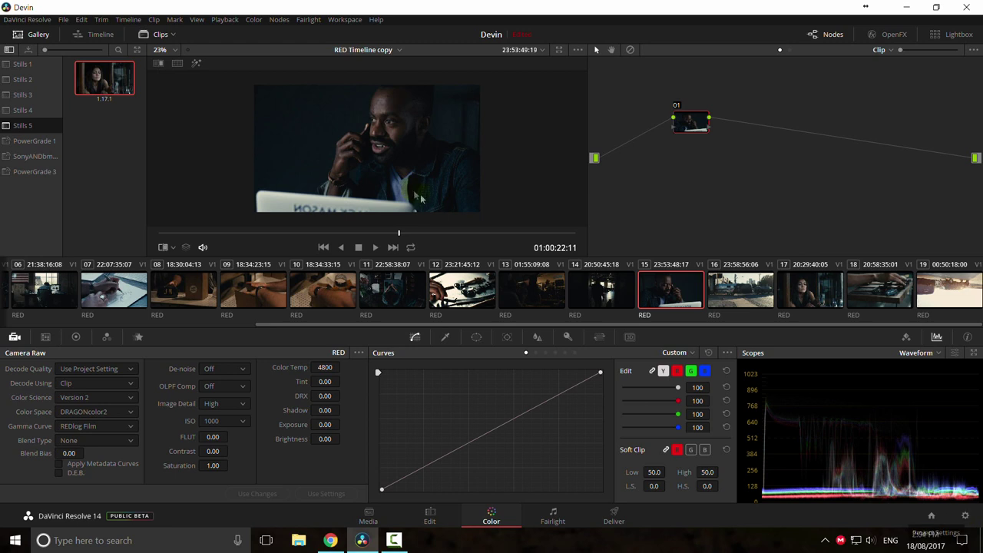
left_click(514, 404)
left_click(399, 481)
left_click_drag(398, 481, 400, 484)
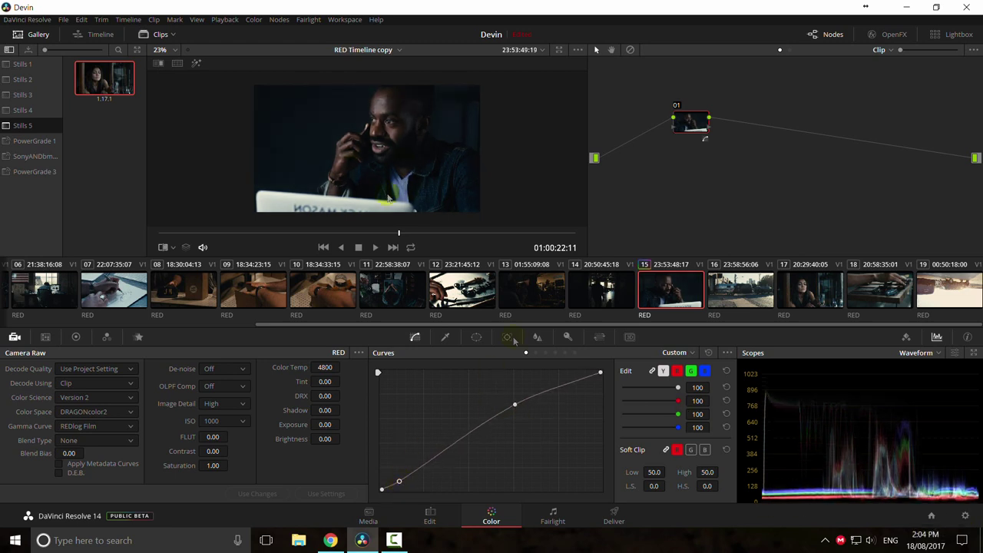
left_click_drag(514, 404, 514, 394)
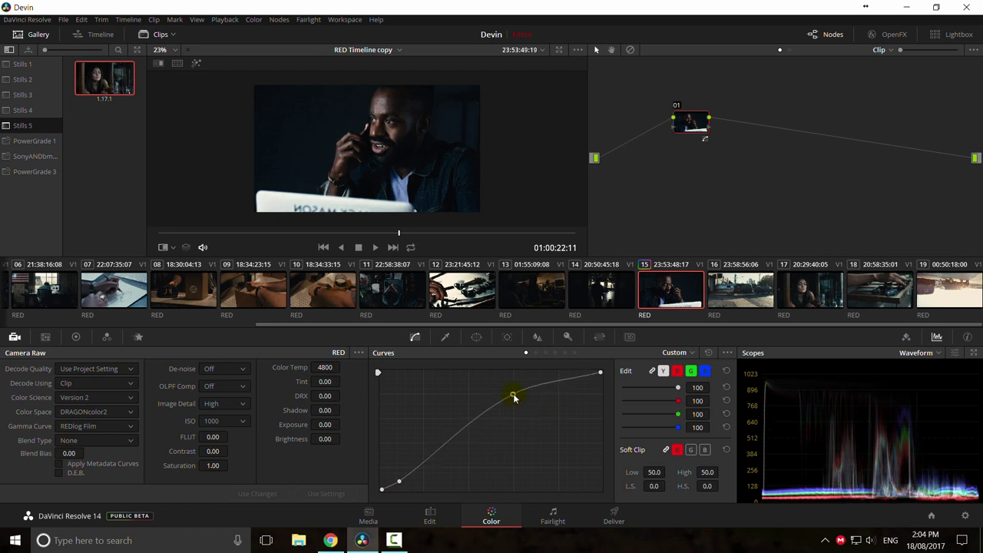
left_click(427, 452)
left_click_drag(427, 453, 430, 454)
Step: Set the RED Gamma Curve in the project's Camera Raw settings to REDgamma4 and save
left_click(965, 516)
left_click(347, 171)
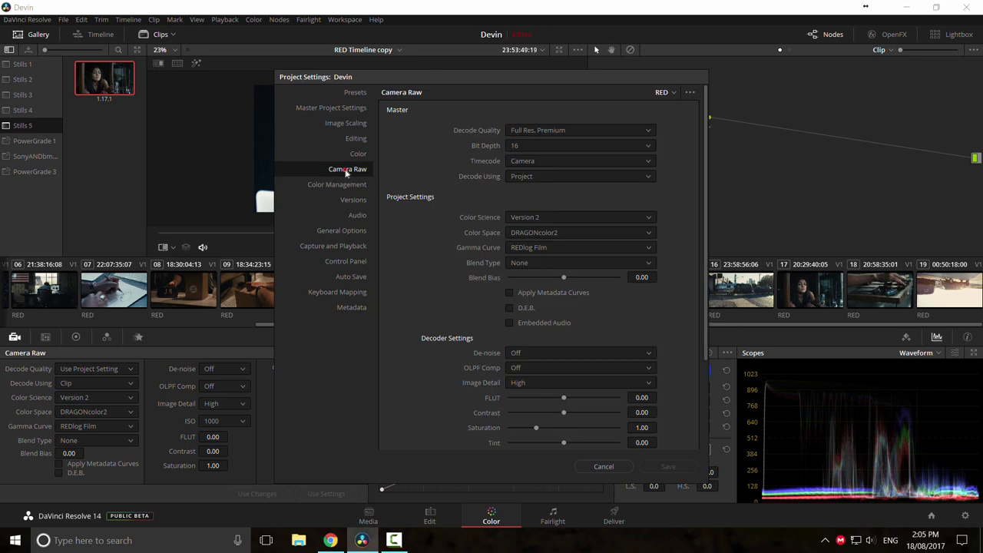
left_click(665, 92)
left_click(679, 115)
left_click(539, 251)
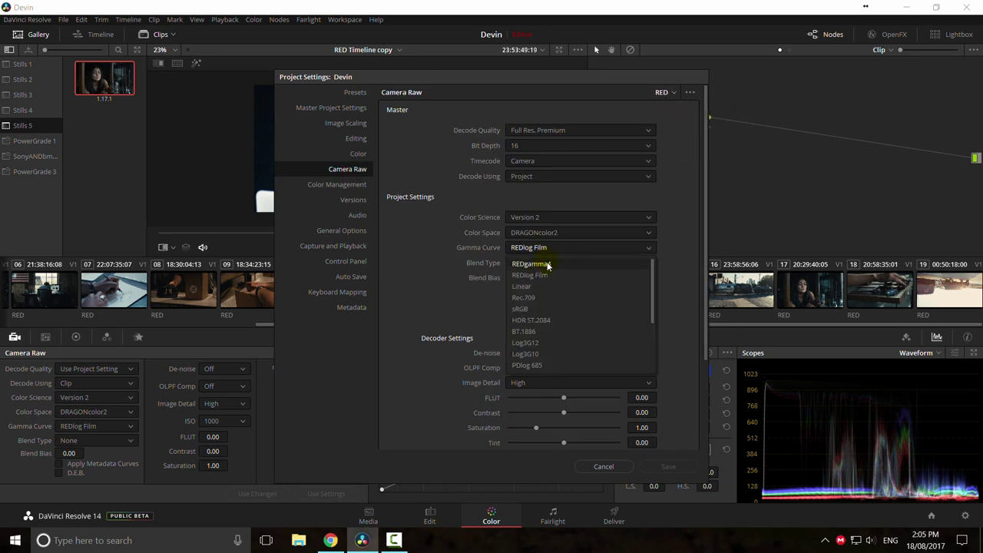
left_click(548, 265)
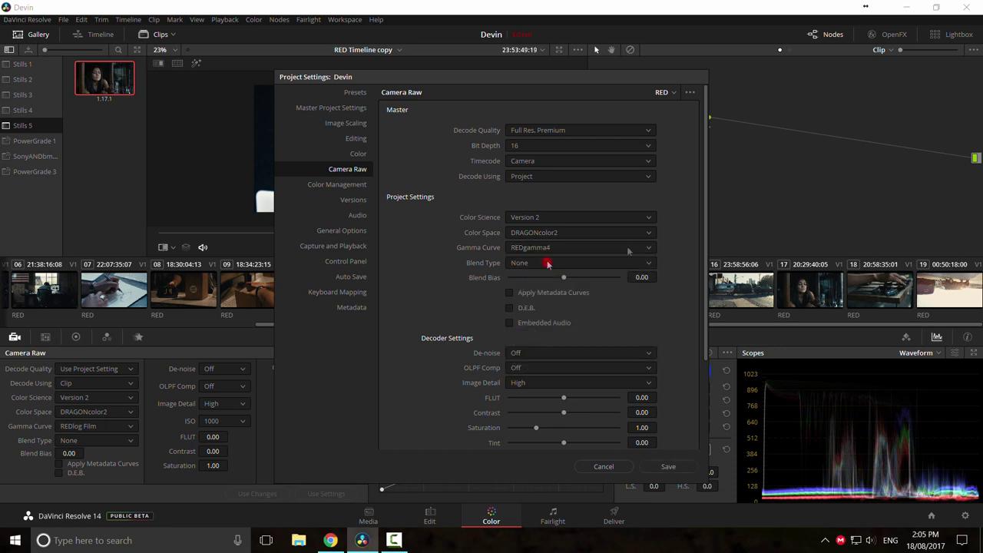
left_click(667, 467)
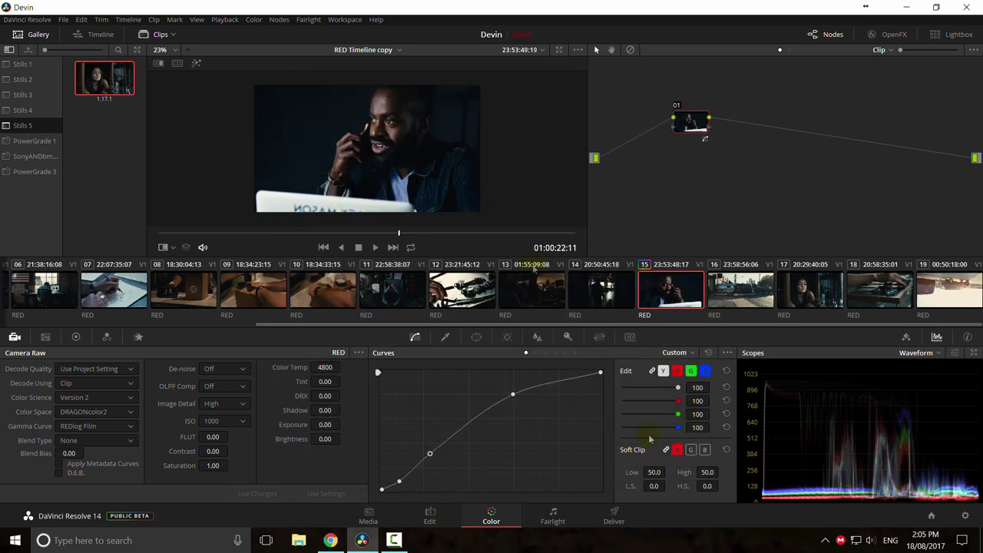
Step: Scrub clip 15 and check the Gamma Curve and Decode Using options in the project's Camera Raw settings
left_click(341, 247)
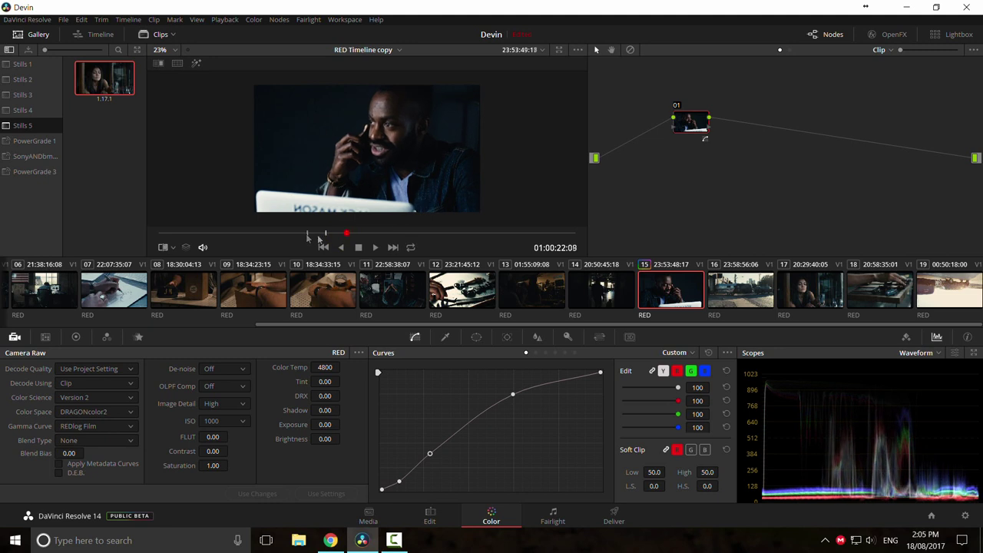
left_click(965, 515)
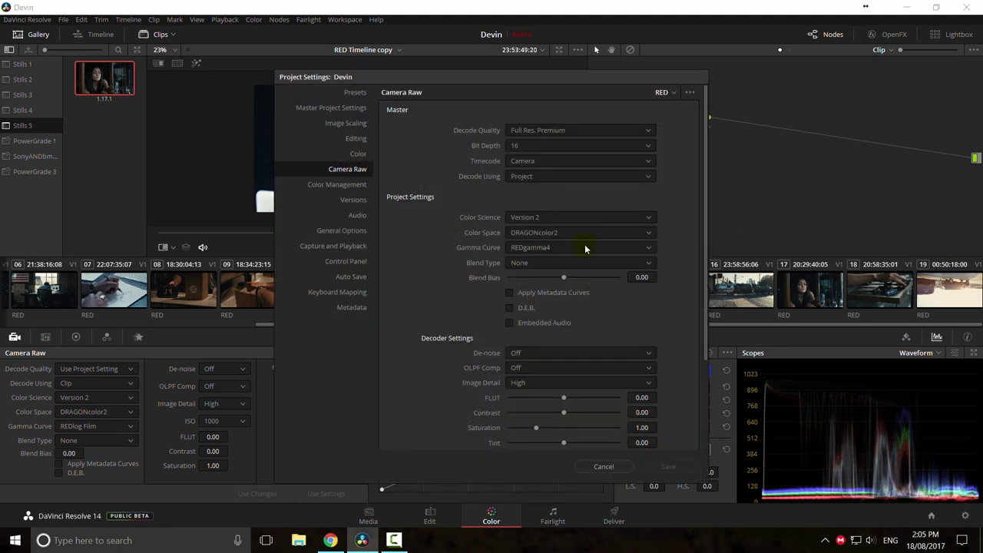
left_click(603, 466)
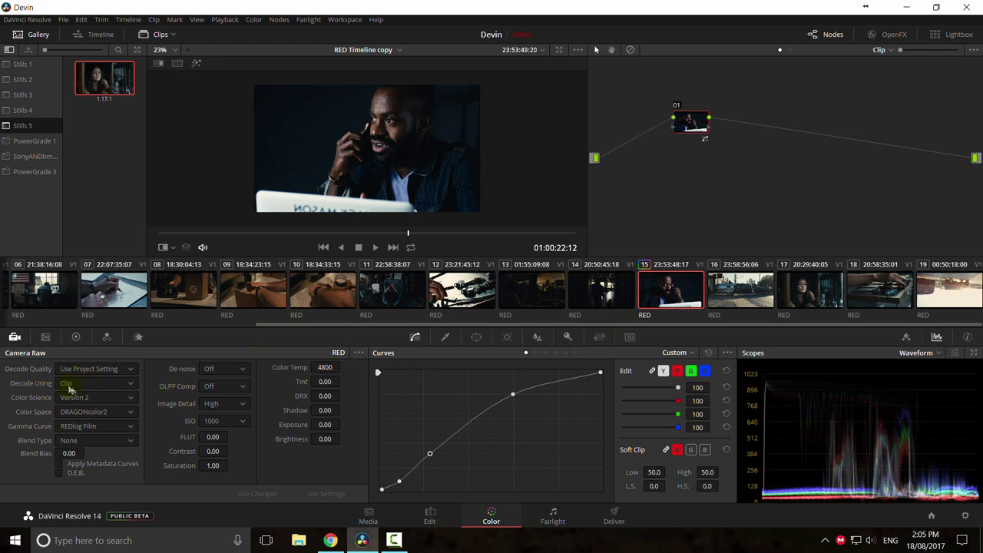
left_click(965, 515)
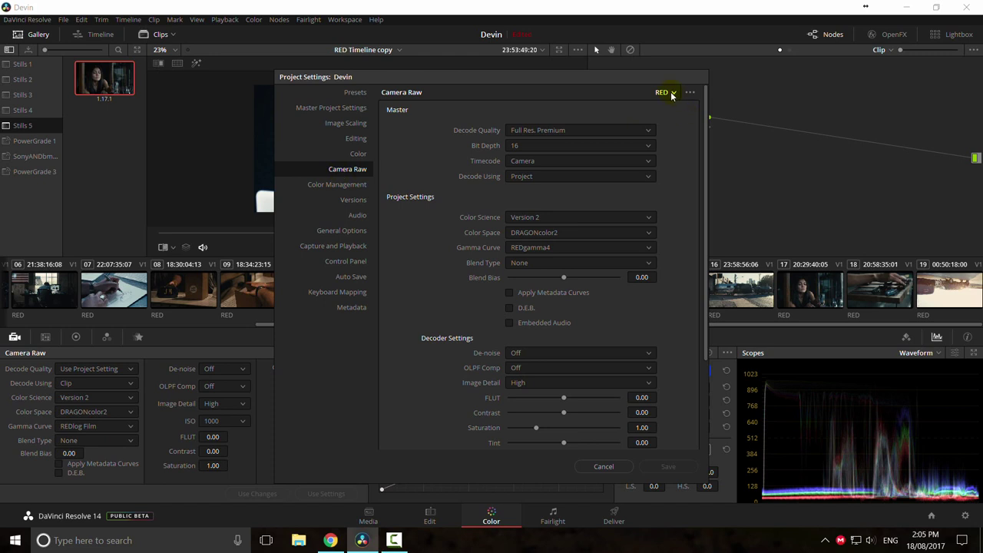
left_click(539, 176)
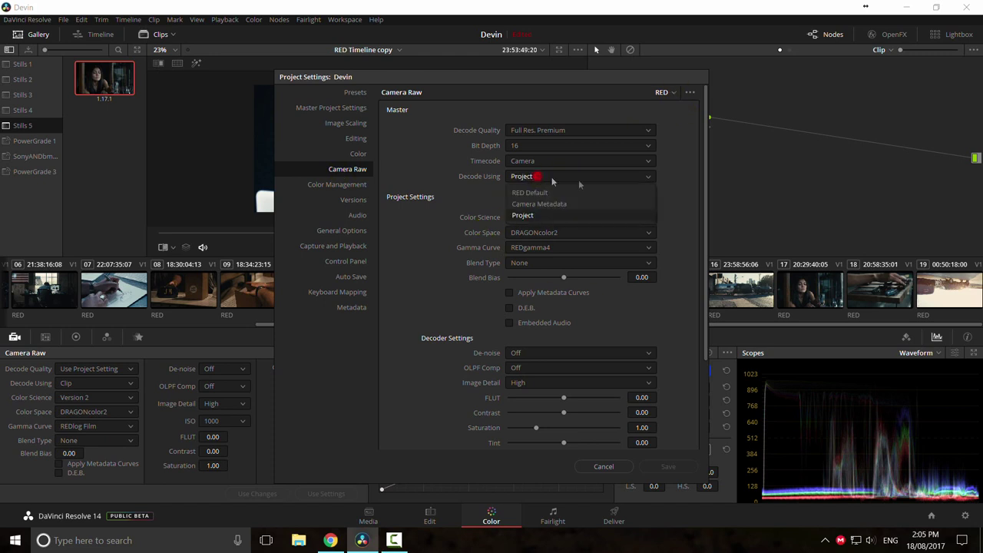
left_click(455, 224)
left_click(603, 467)
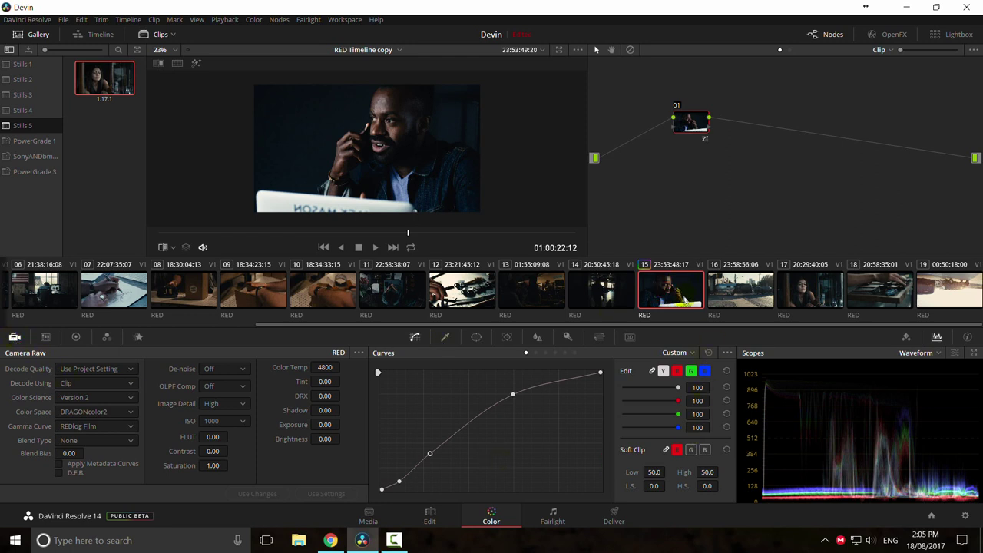
Step: Set clip 15's Decode Using to Project and scrub the clip to refresh its image
left_click(73, 383)
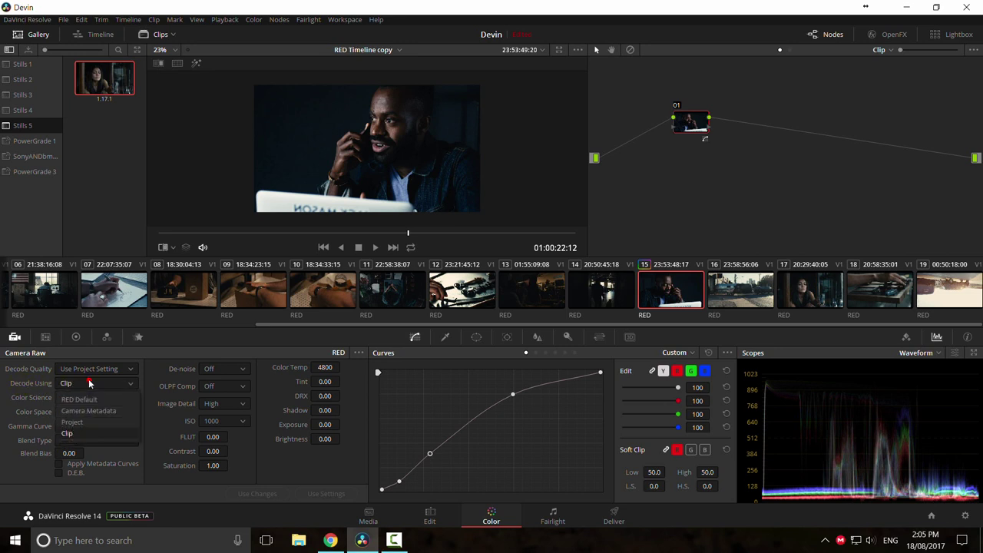
left_click(73, 433)
left_click(86, 383)
left_click(80, 423)
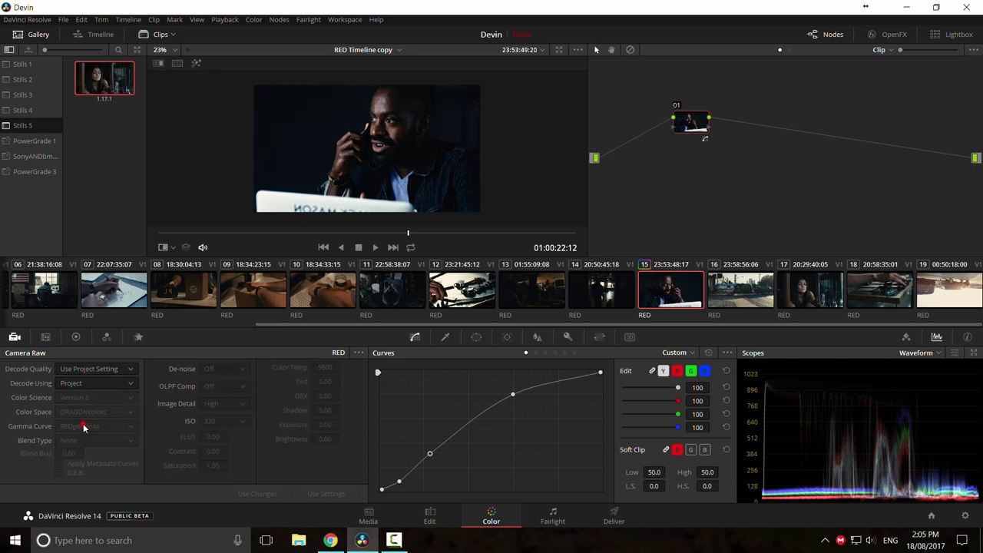
left_click_drag(400, 234, 464, 233)
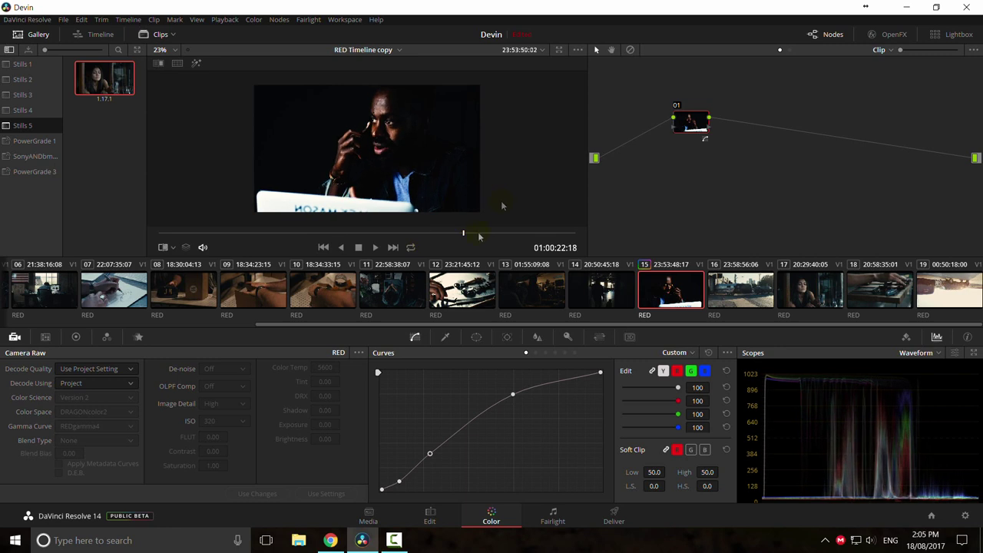
Step: Remove the 3D Input Lookup Table from the project's Color Management by setting it to No LUT selected, and save
left_click(965, 518)
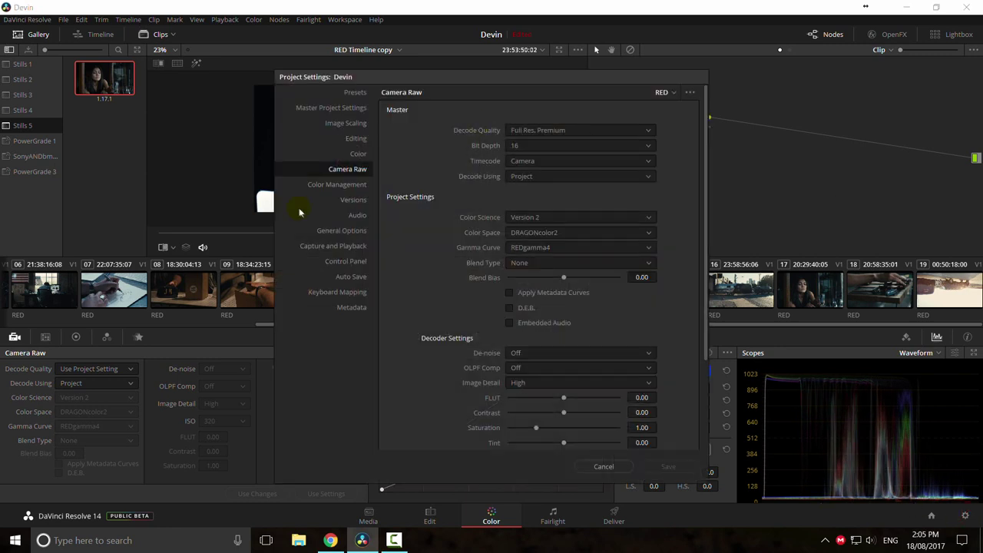
left_click(351, 185)
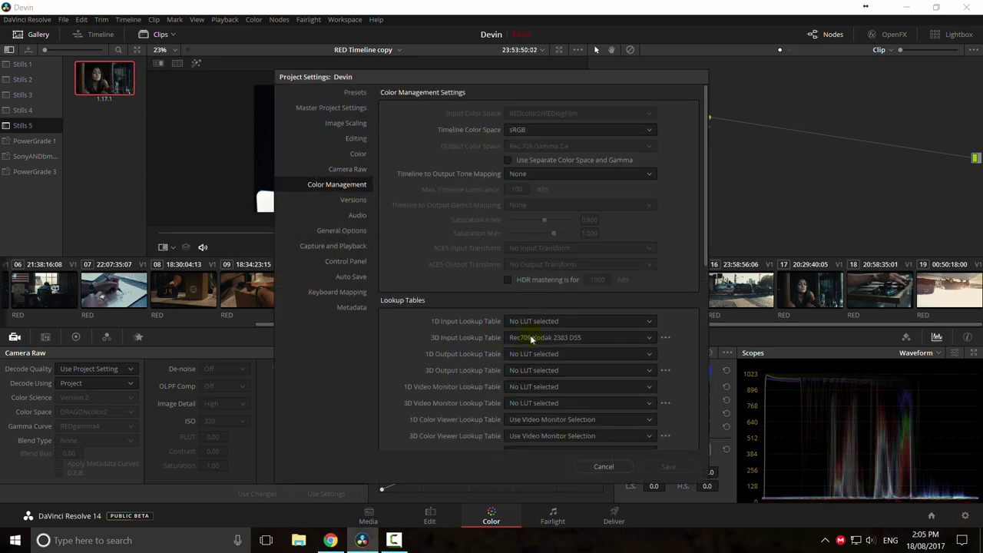
left_click(602, 468)
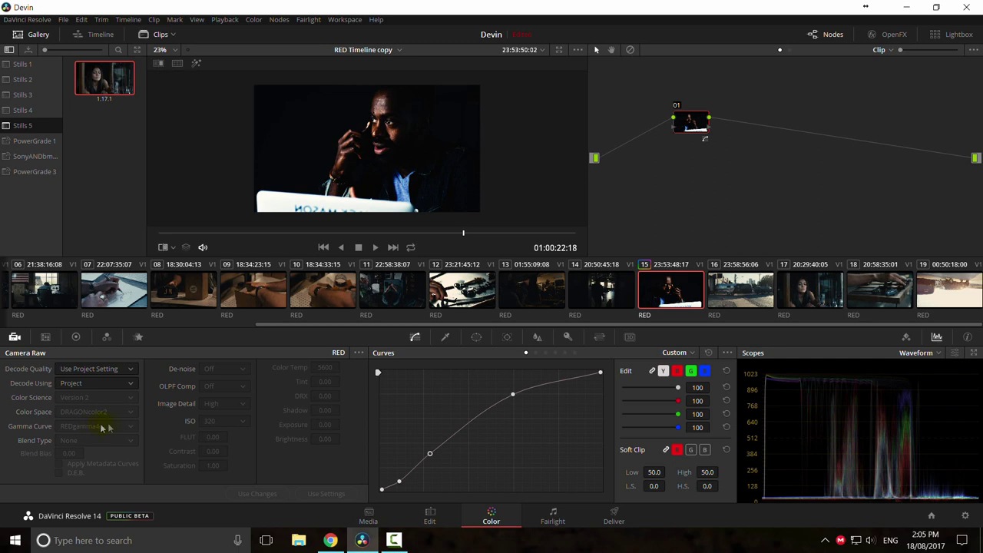
left_click(965, 515)
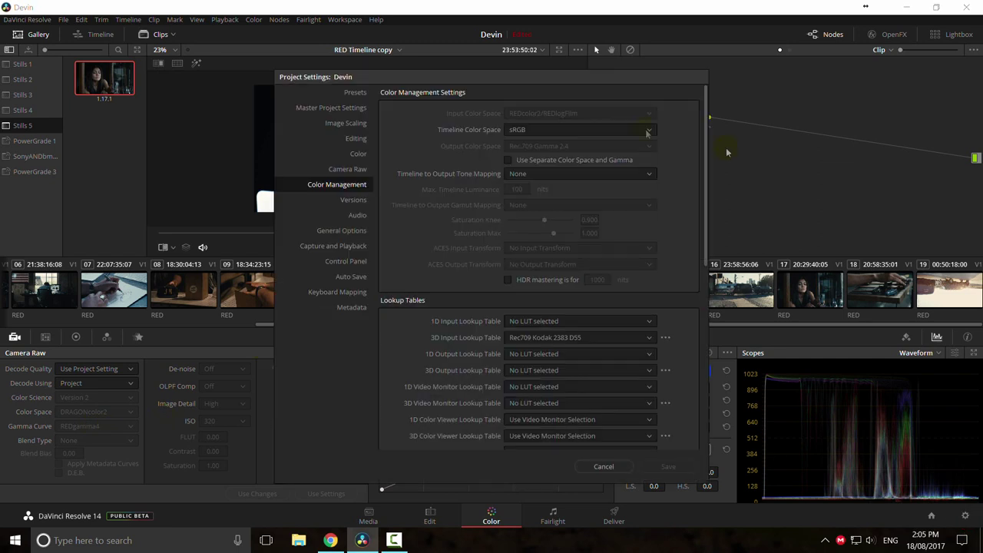
left_click(551, 337)
left_click_drag(671, 370, 670, 354)
left_click(567, 353)
left_click(665, 466)
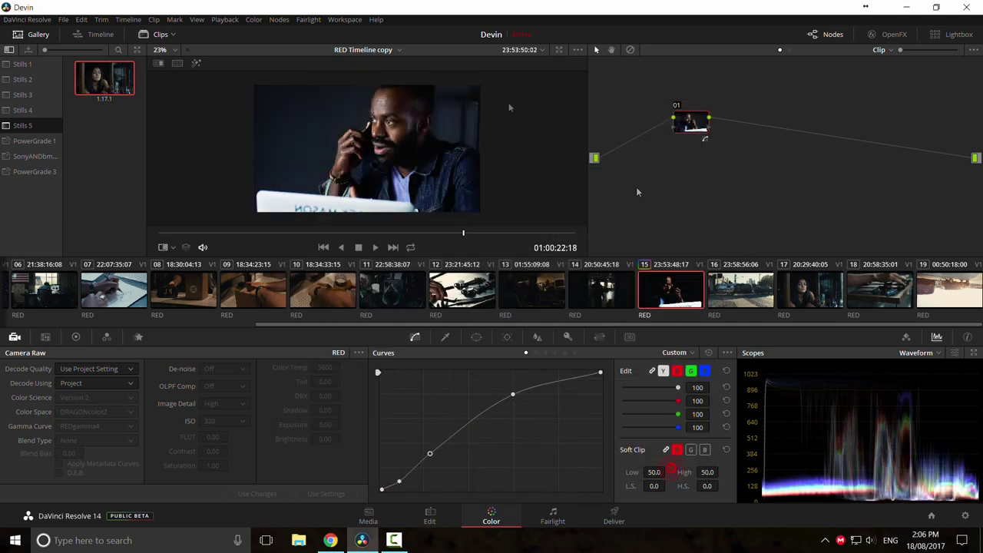
Step: Scrub clip 15 back to an earlier frame and reset its grade, clearing the custom curve
left_click_drag(383, 232, 344, 231)
right_click(691, 170)
left_click(722, 181)
Step: Examine the images of the clips from clip 14 back to clip 4 without the input LUT
left_click(537, 296)
left_click(599, 296)
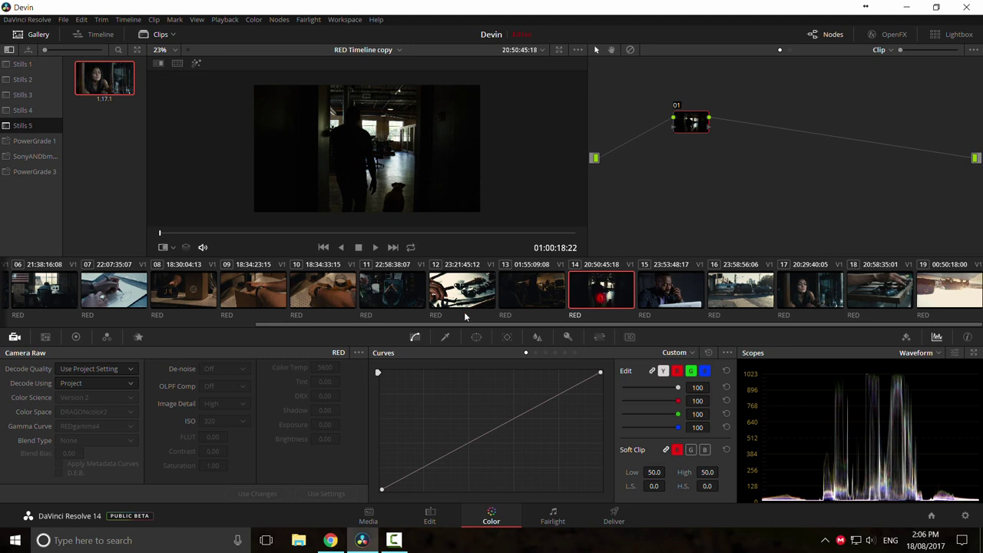
left_click(392, 305)
left_click(319, 290)
left_click(257, 281)
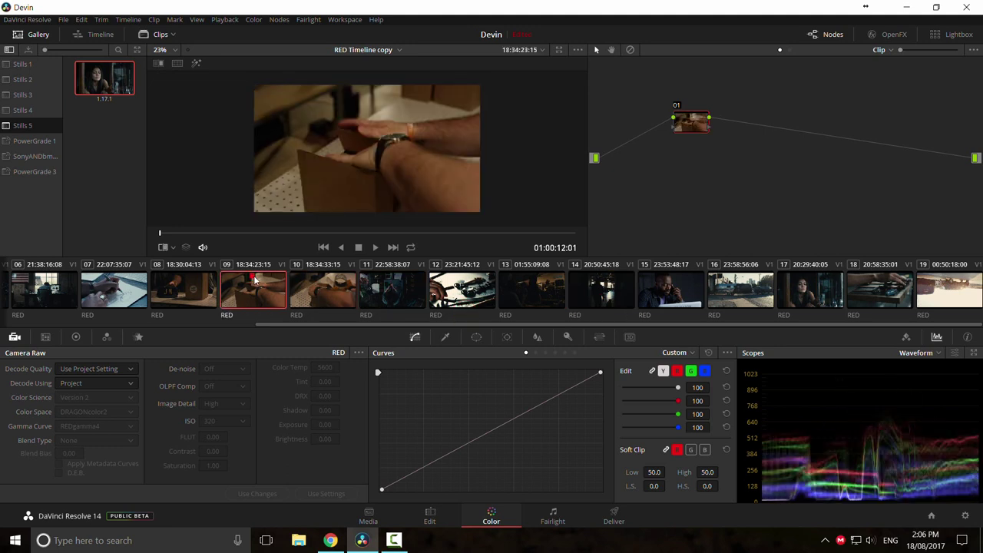
left_click(171, 285)
left_click(123, 290)
left_click_drag(310, 325, 105, 323)
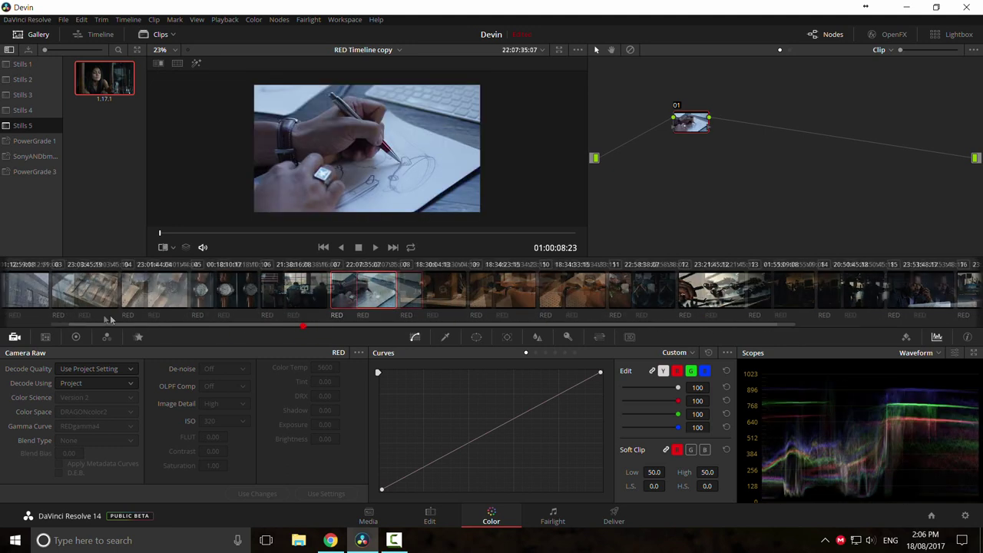
left_click(256, 301)
left_click(189, 297)
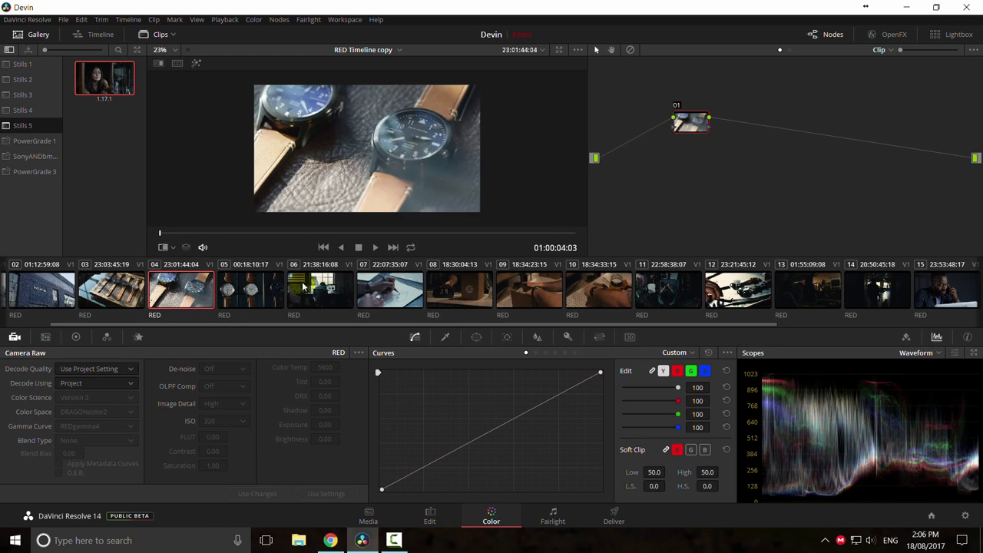
Step: Check the Gamma Curve and decode options in the project's Camera Raw settings and leave without saving
left_click(964, 516)
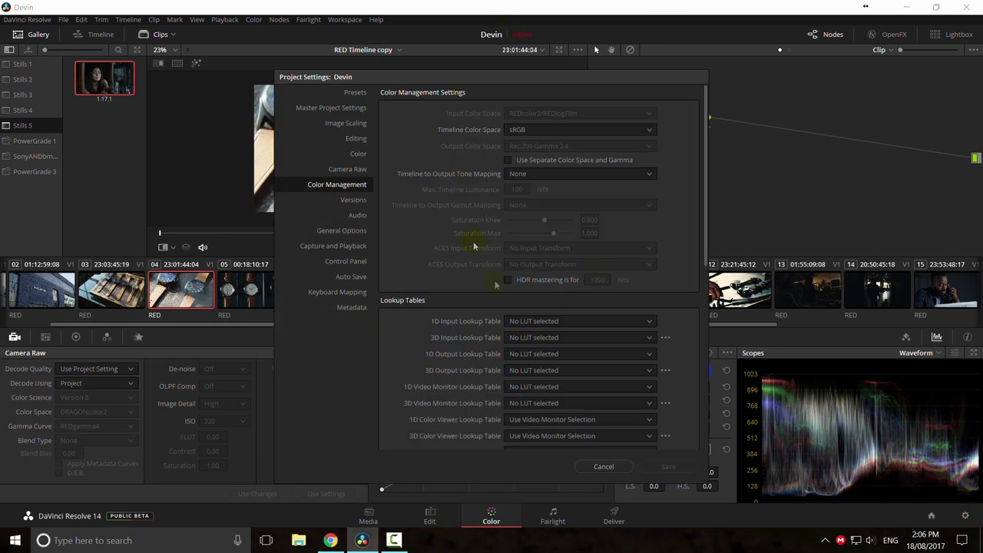
left_click(346, 169)
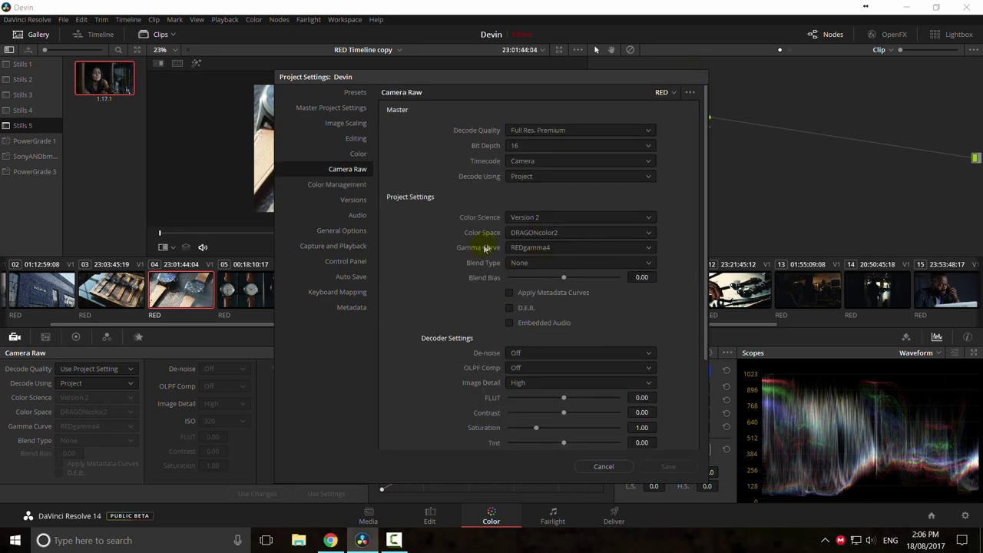
left_click(604, 465)
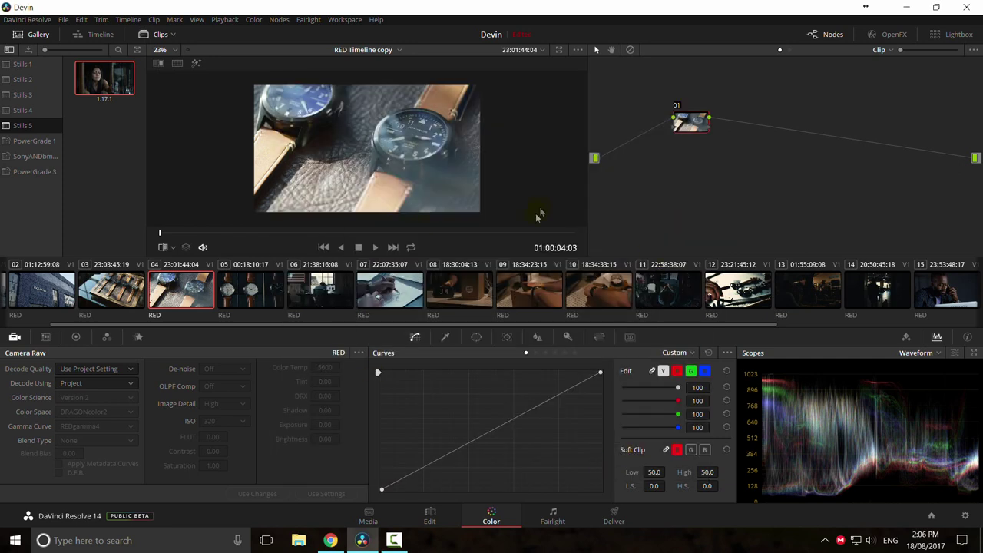
left_click_drag(219, 331, 150, 323)
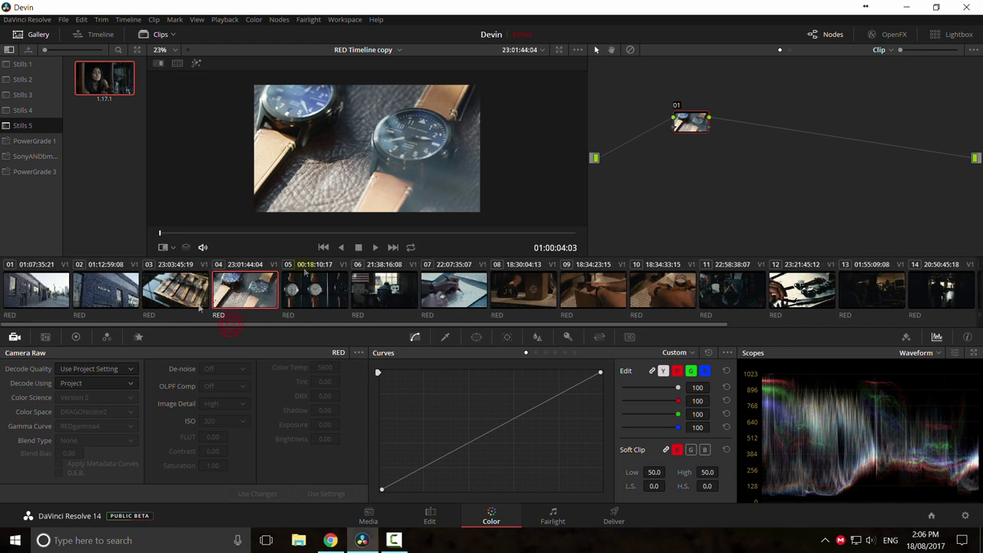
left_click(964, 516)
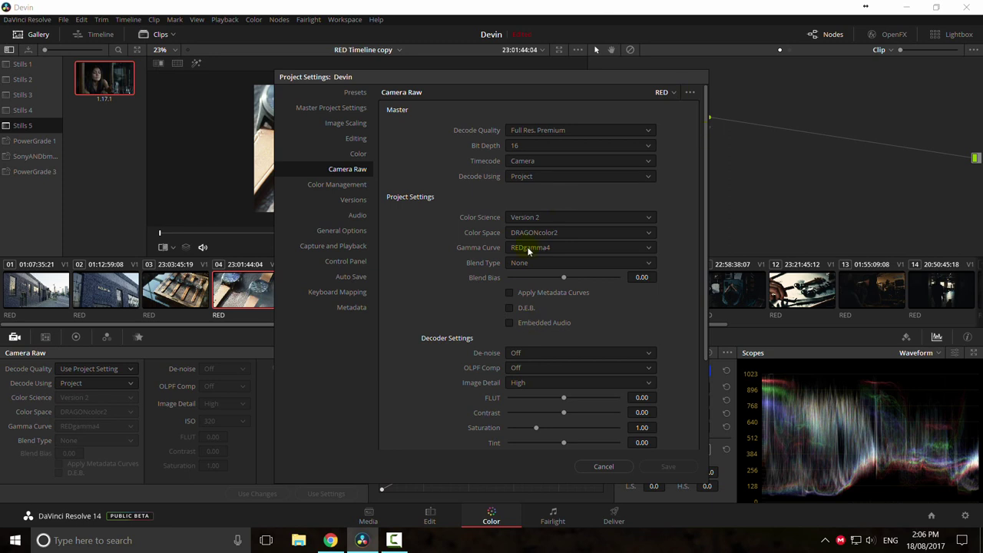
left_click(602, 468)
Step: Check the Lookup Tables in the project's Color Management settings and leave without saving
left_click(964, 515)
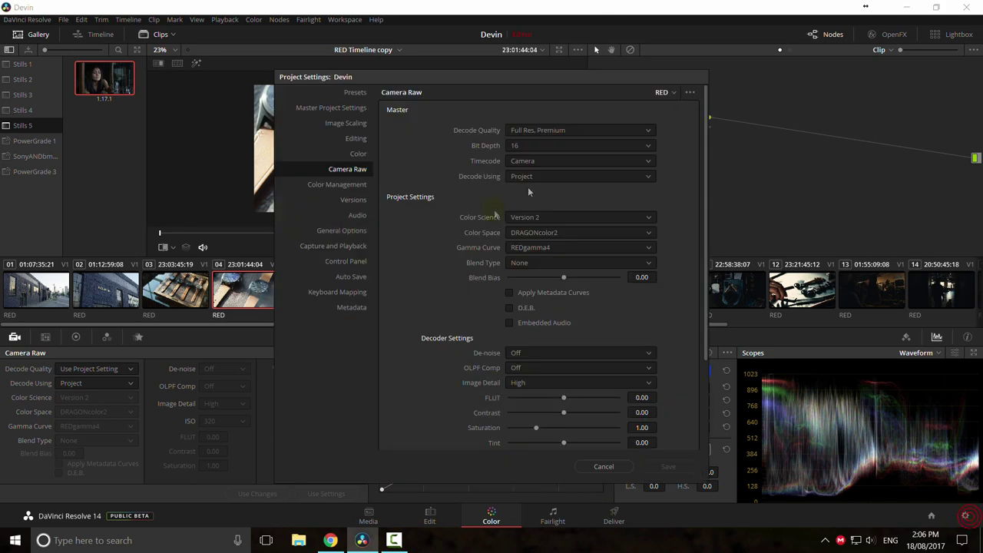
left_click(338, 184)
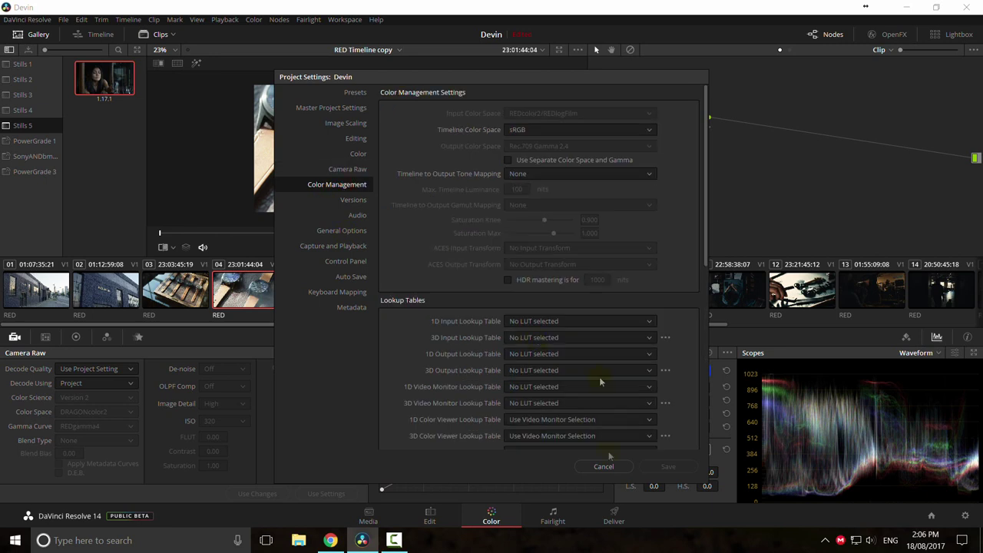
left_click(604, 466)
Step: Set Decode Using to Camera Metadata in the project's Camera Raw settings and save
left_click(964, 515)
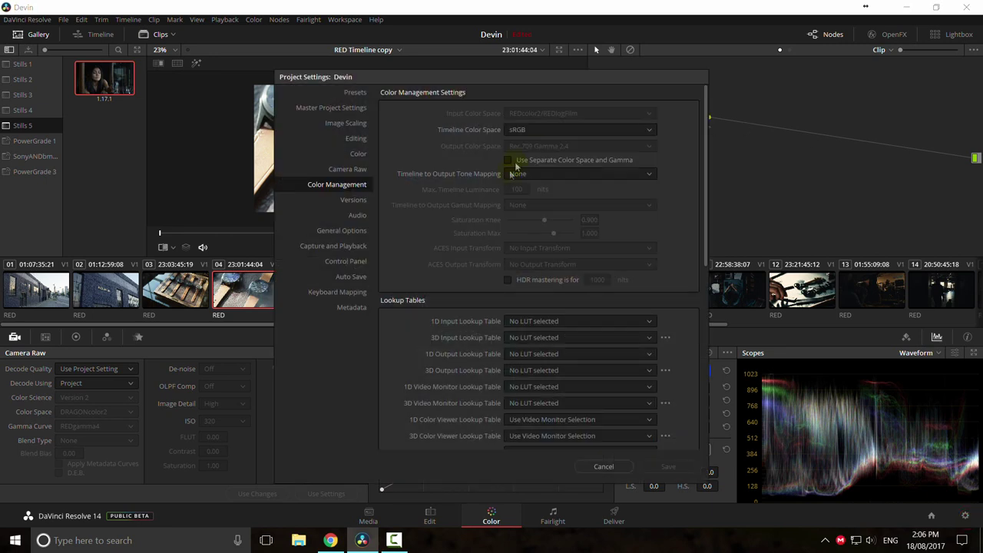
left_click(347, 169)
left_click(530, 176)
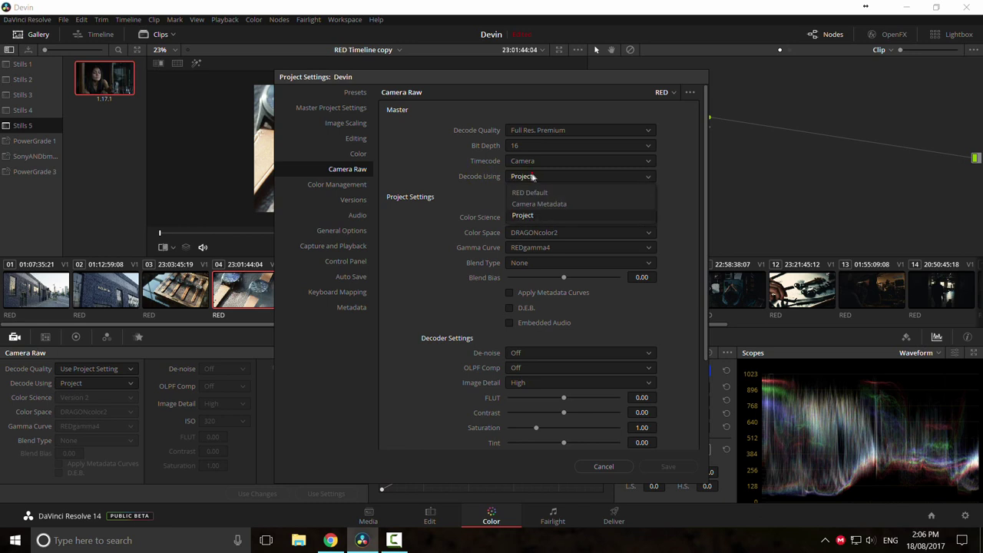
left_click(558, 204)
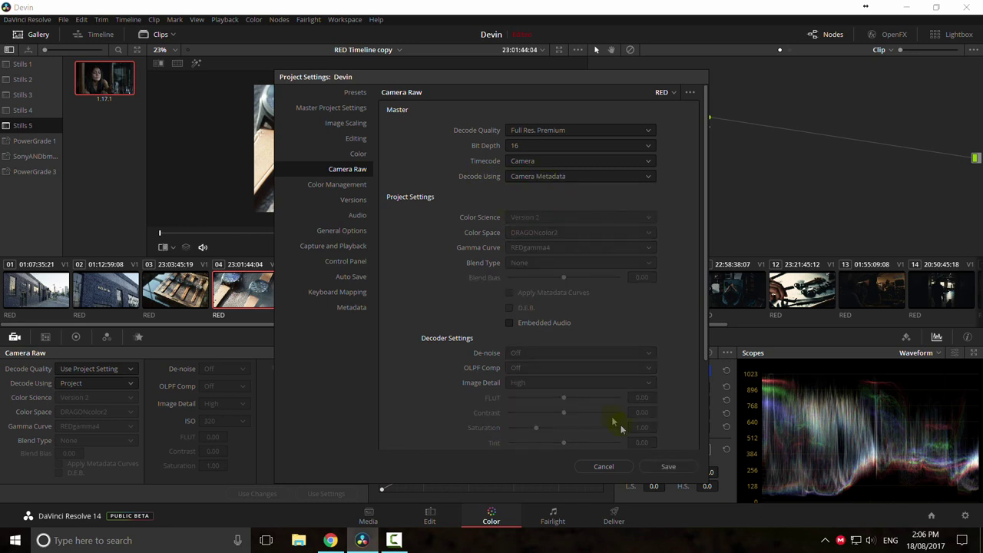
left_click(668, 466)
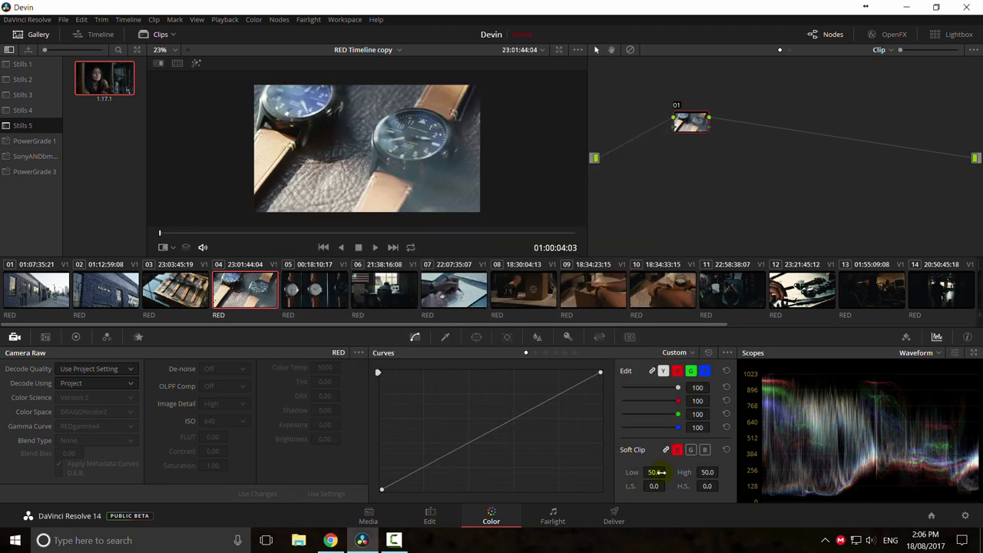
Step: Examine clips 7 and 15 with the camera metadata decoding
right_click(461, 298)
left_click(500, 365)
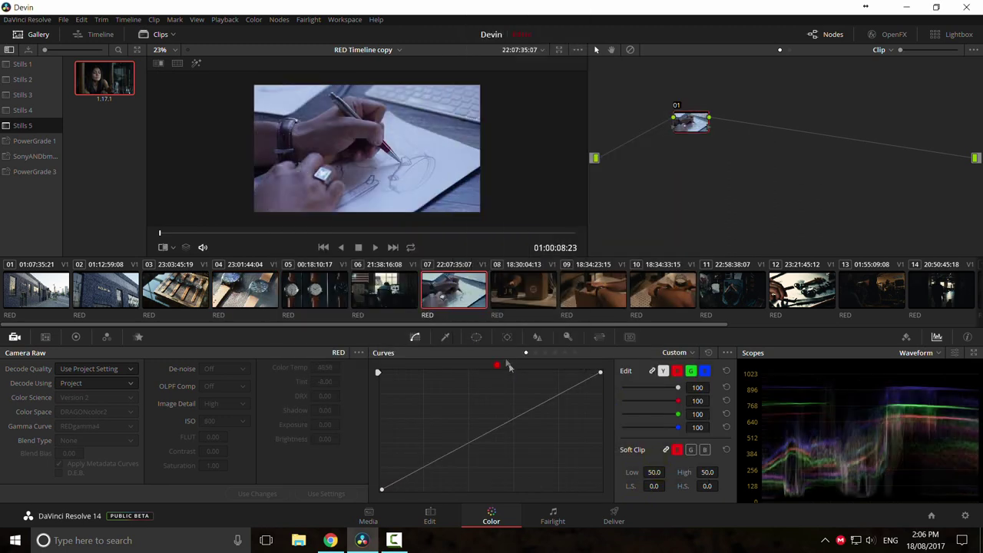
left_click_drag(474, 327, 653, 330)
left_click(743, 307)
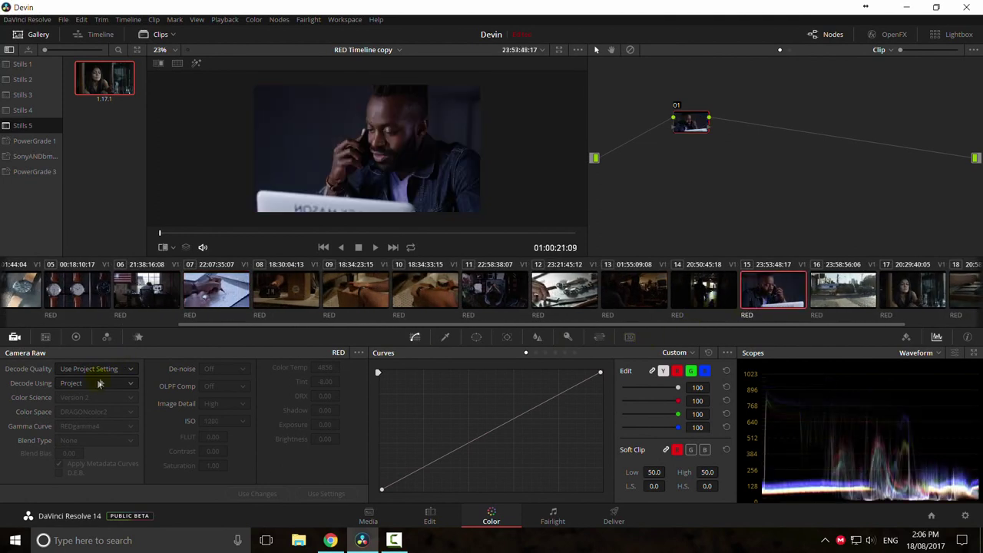
Step: Compare the look and decode values of clips 8 back to 1, ending on the watch display in clip 3
left_click(291, 291)
left_click(219, 290)
left_click(150, 290)
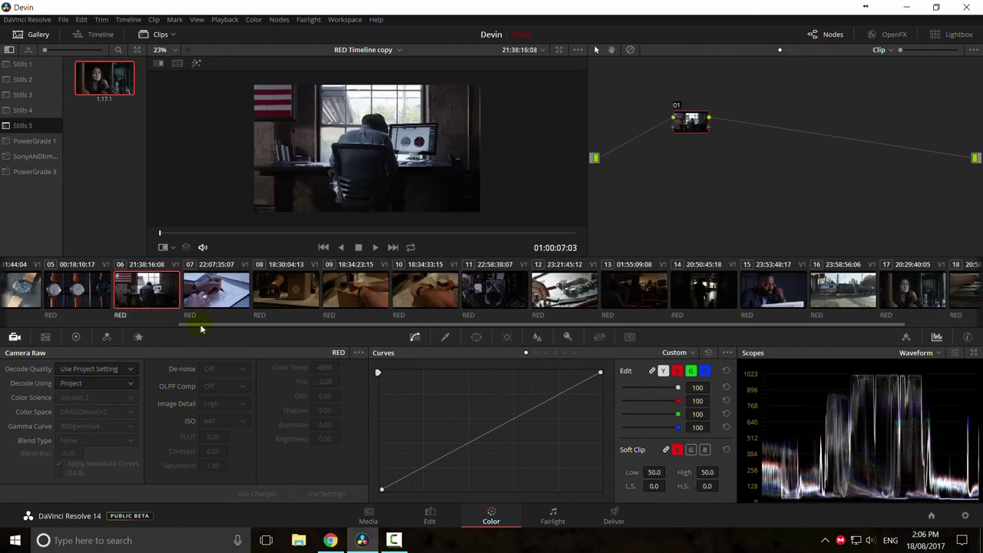
left_click_drag(195, 324, 4, 326)
left_click(245, 290)
left_click(175, 290)
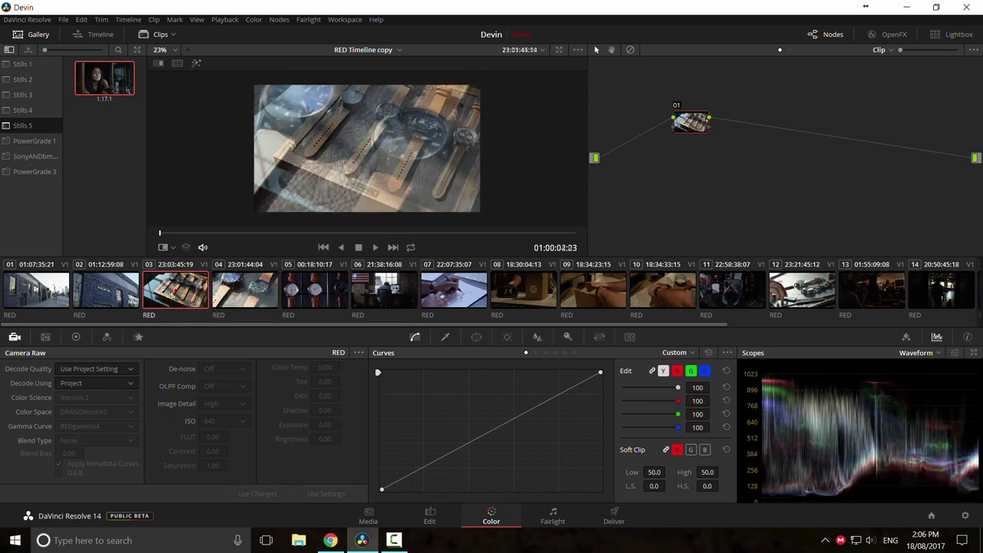
left_click(80, 293)
left_click(34, 290)
left_click(123, 292)
left_click(182, 292)
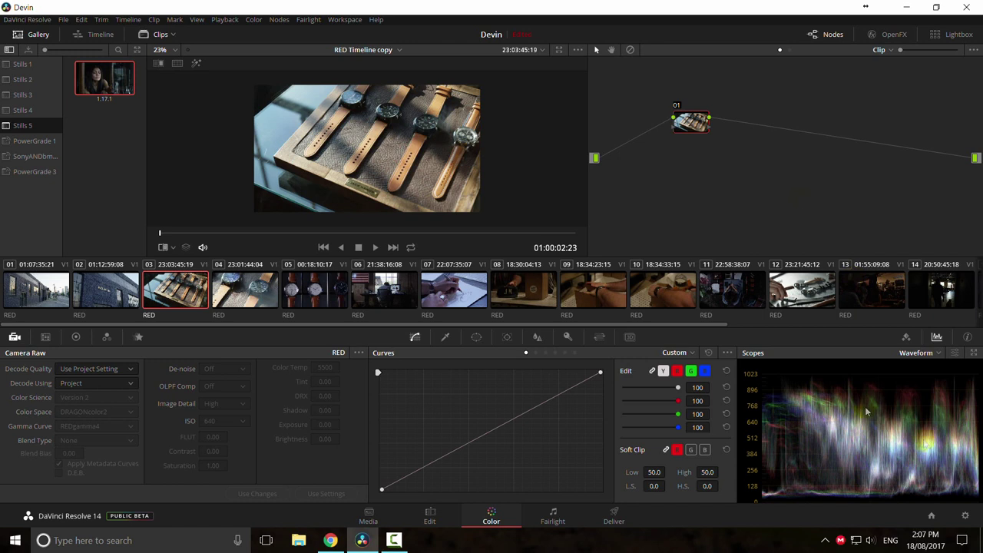
Step: Examine the metadata-decoded images of the clips from clip 17 back to clip 8
left_click_drag(463, 324, 862, 346)
scroll(797, 326, "up", 5)
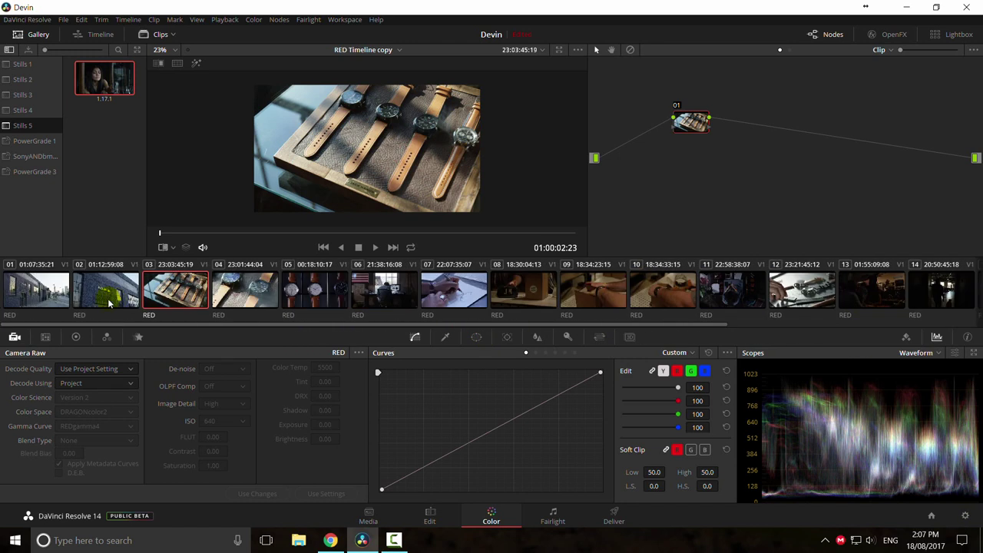
scroll(729, 340, "down", 5)
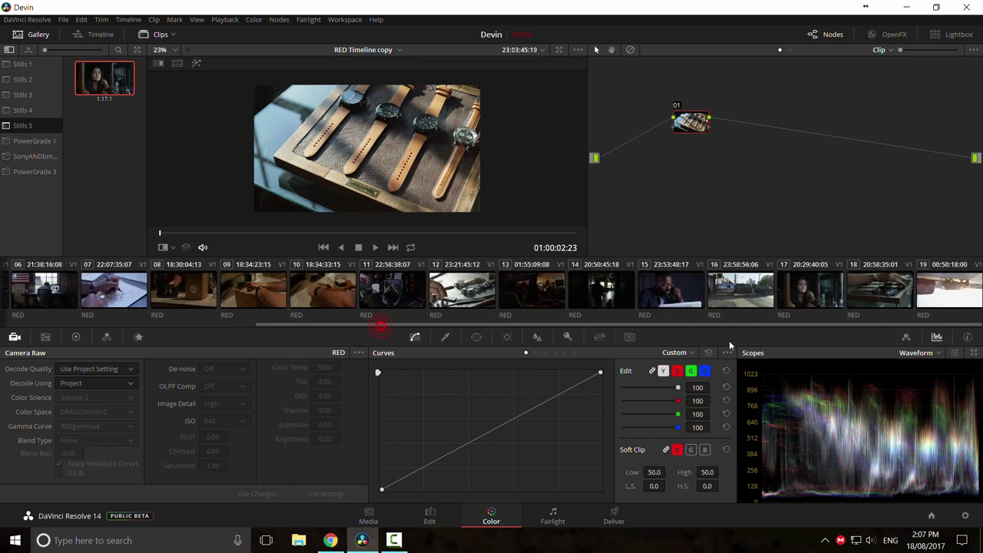
left_click(821, 288)
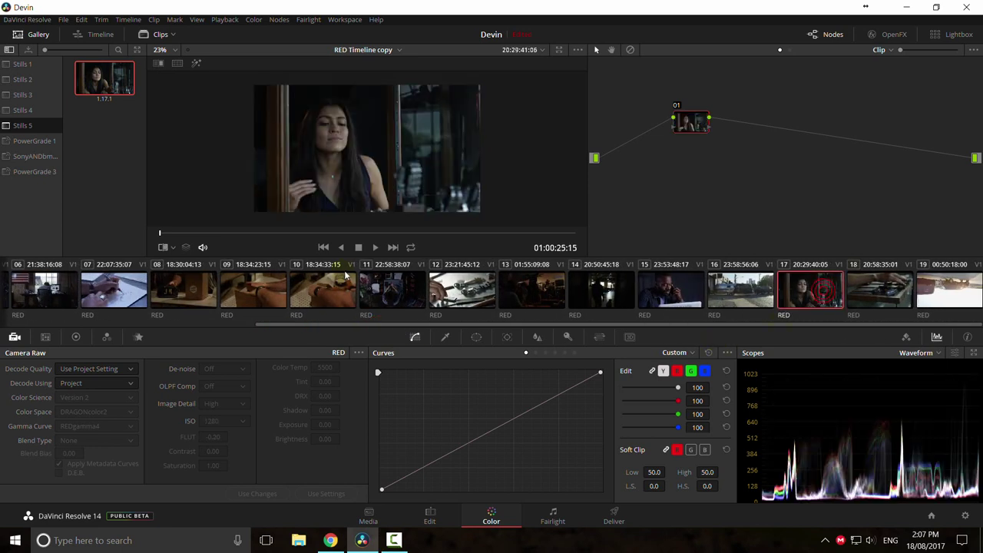
left_click(735, 285)
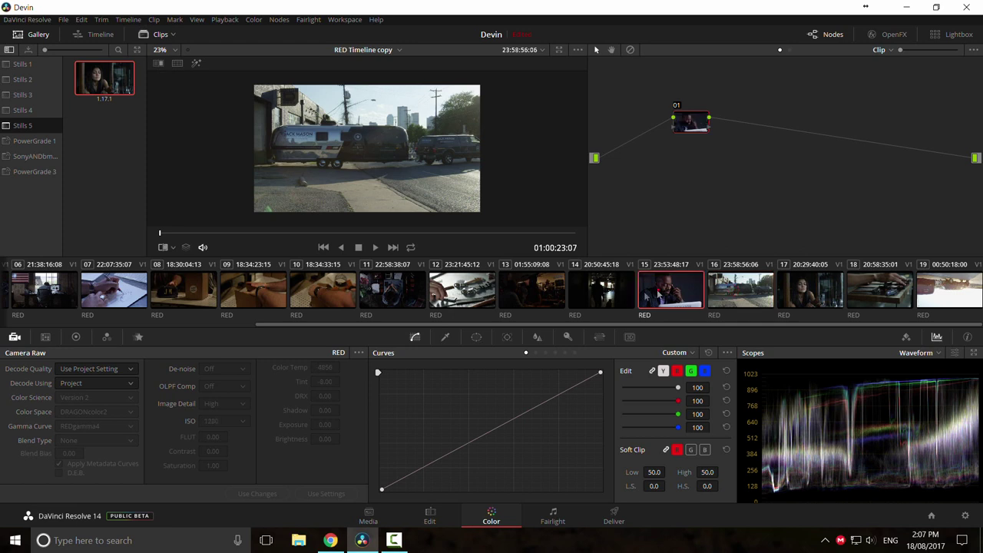
left_click(585, 295)
left_click(531, 292)
left_click(462, 290)
left_click(391, 291)
left_click(242, 284)
left_click(166, 275)
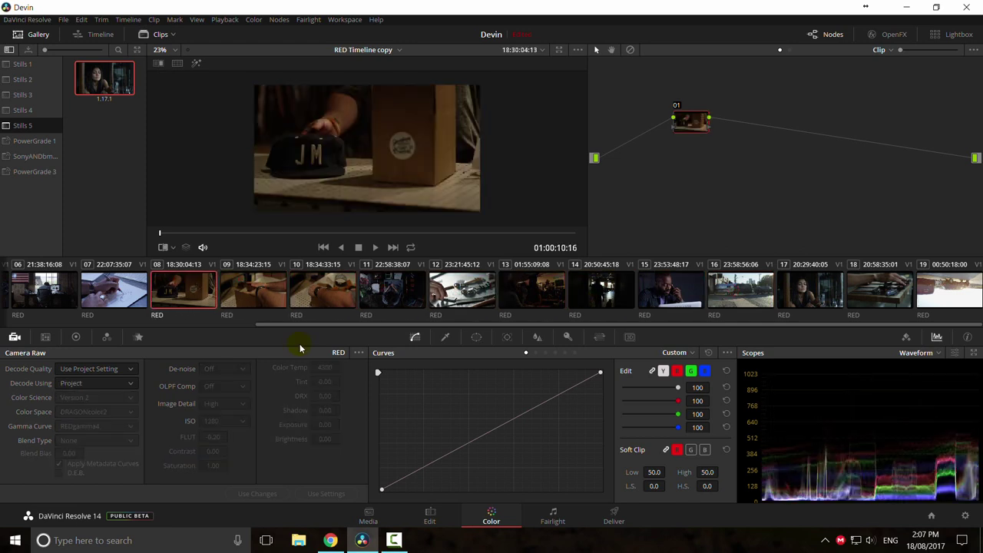
Step: Show all clips in the Lightbox and enlarge the thumbnails to four per row
key("alt+l")
mouse_move(929, 50)
left_mouse_down()
mouse_move(909, 51)
mouse_move(928, 50)
left_mouse_up()
left_click(937, 36)
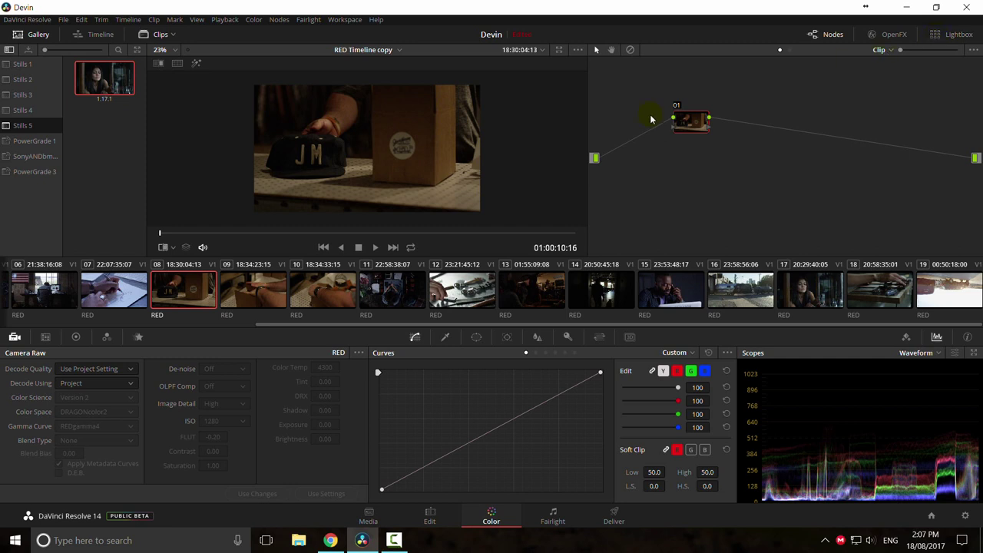
key("alt+l")
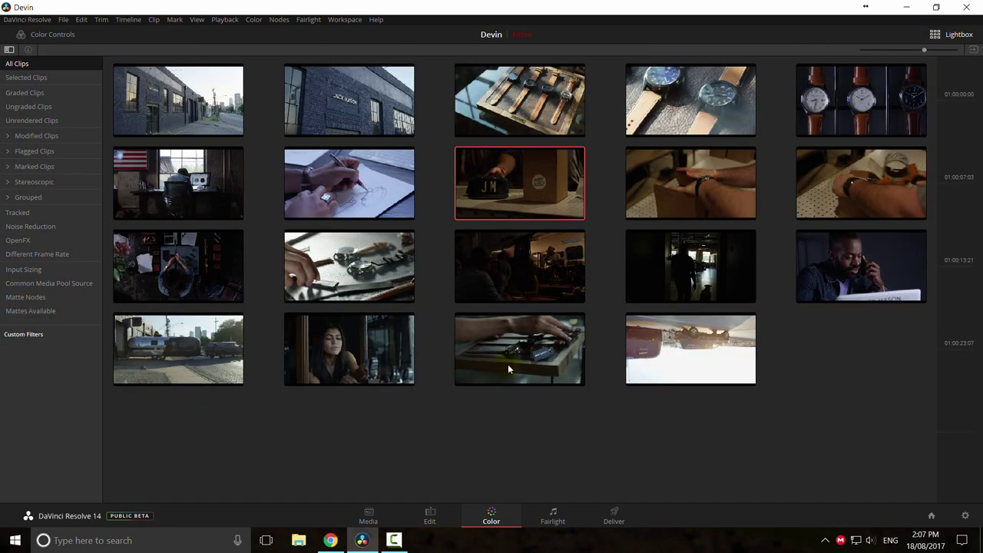
left_click_drag(924, 50, 920, 49)
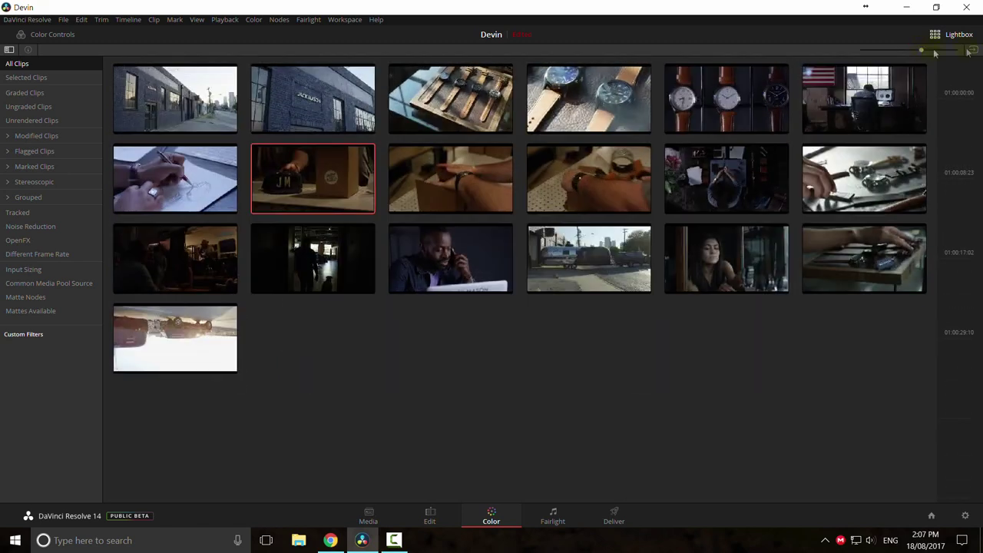
left_click(934, 35)
left_click(934, 35)
left_click_drag(921, 49, 927, 51)
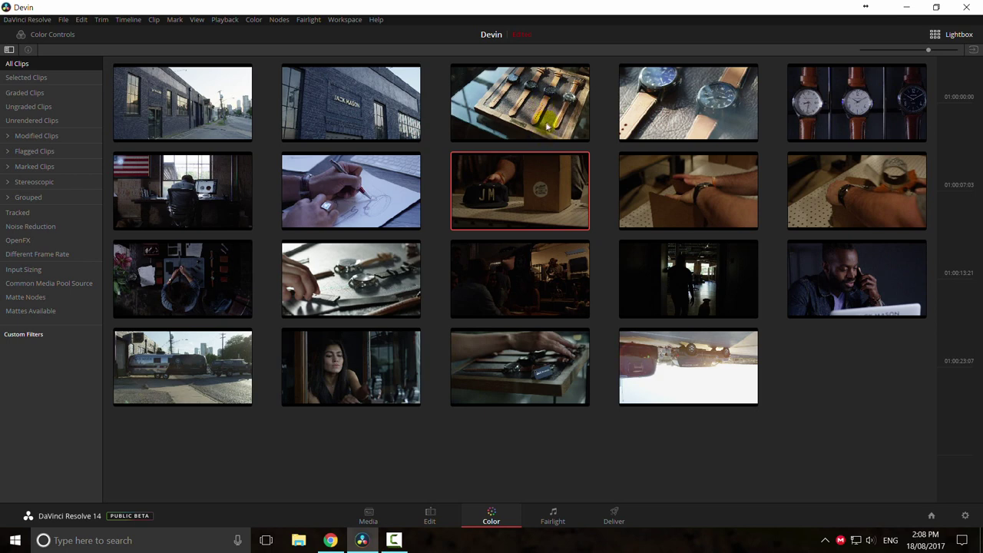
left_click_drag(927, 49, 940, 52)
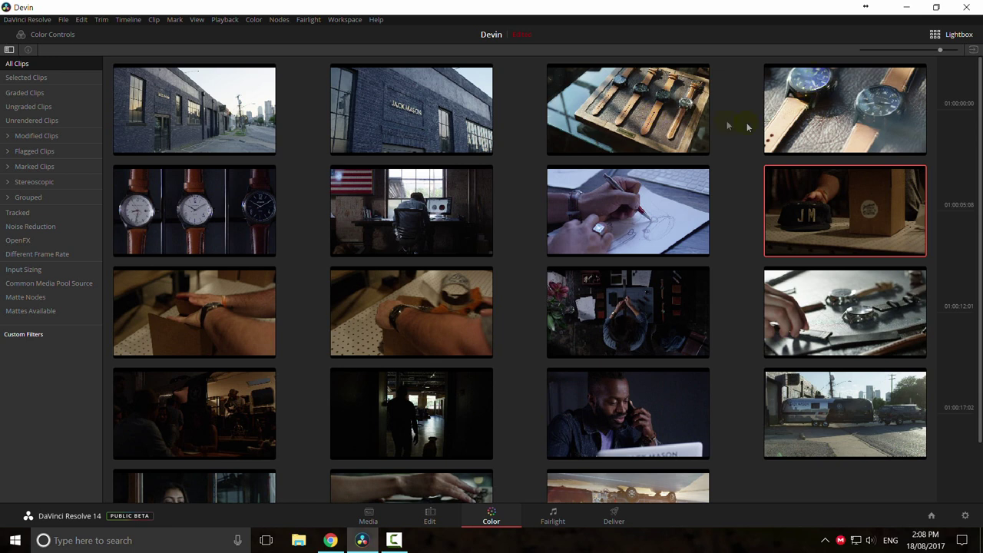
Step: Compare the exposure and color of the clips across the Lightbox, from the overhead desk shot to the building exterior
left_click(668, 319)
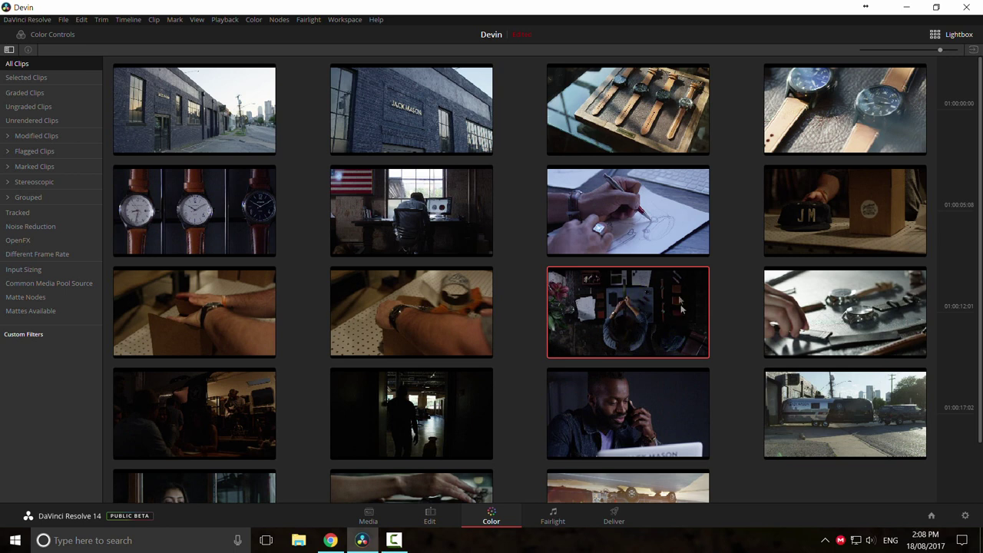
left_click(649, 410)
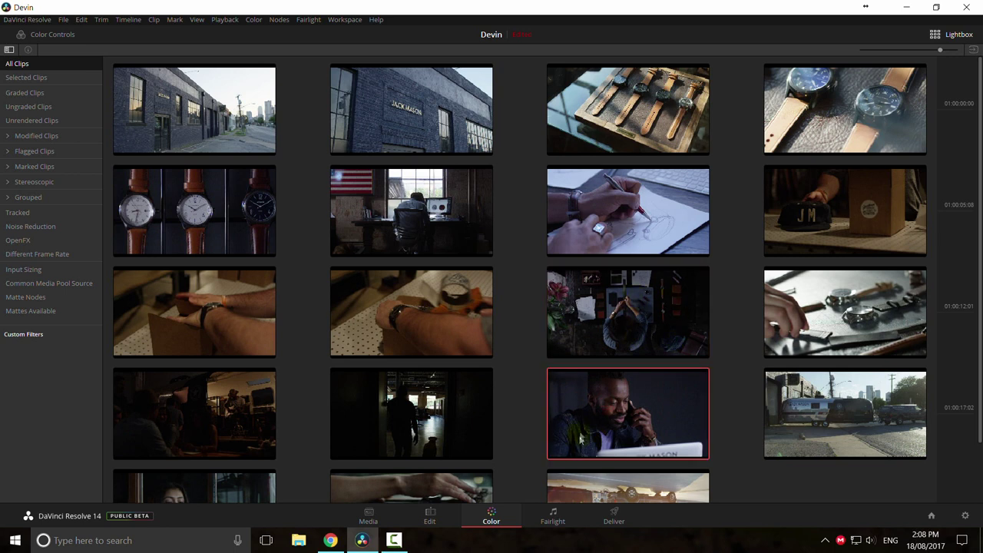
left_click(413, 308)
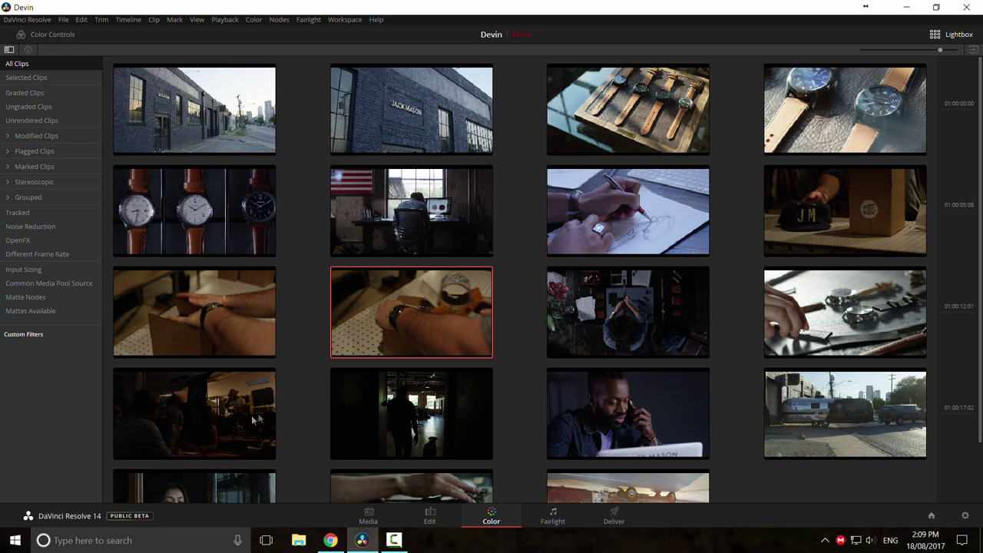
left_click(259, 85)
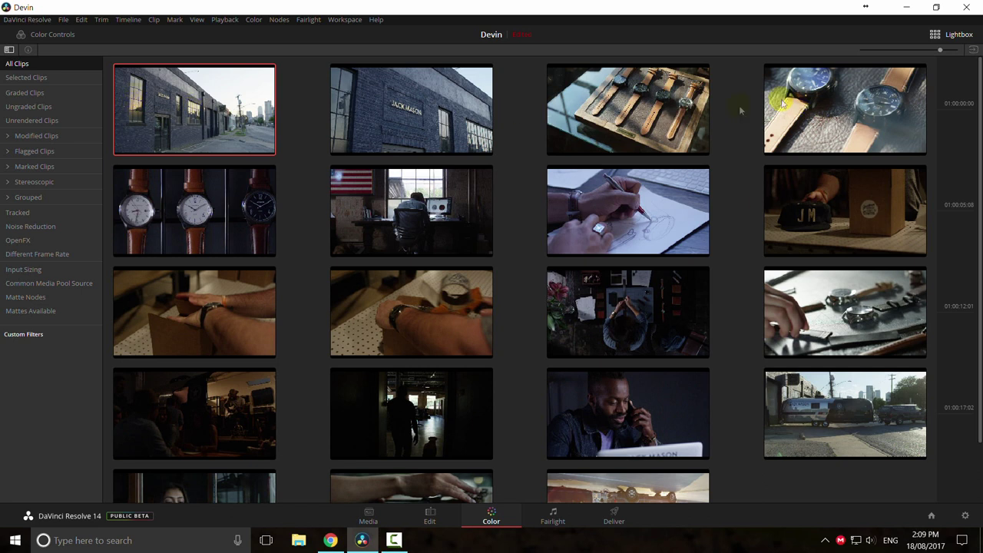
scroll(719, 338, "down", 2)
scroll(718, 353, "up", 2)
scroll(720, 357, "down", 2)
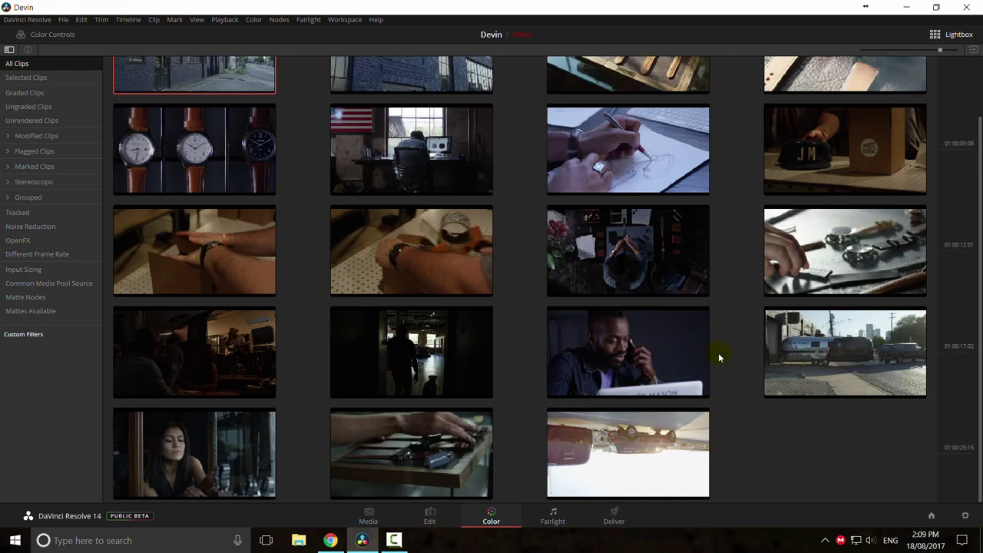
Step: Compare the exposure and color of all Lightbox clips, from the building exteriors to the upside-down street shot
scroll(720, 355, "up", 2)
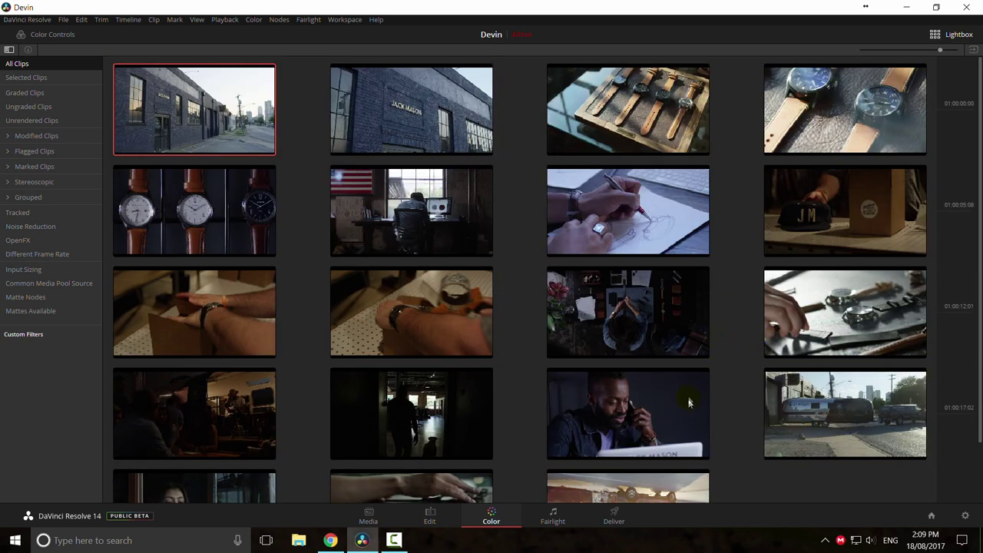
scroll(689, 400, "down", 1)
scroll(690, 399, "up", 1)
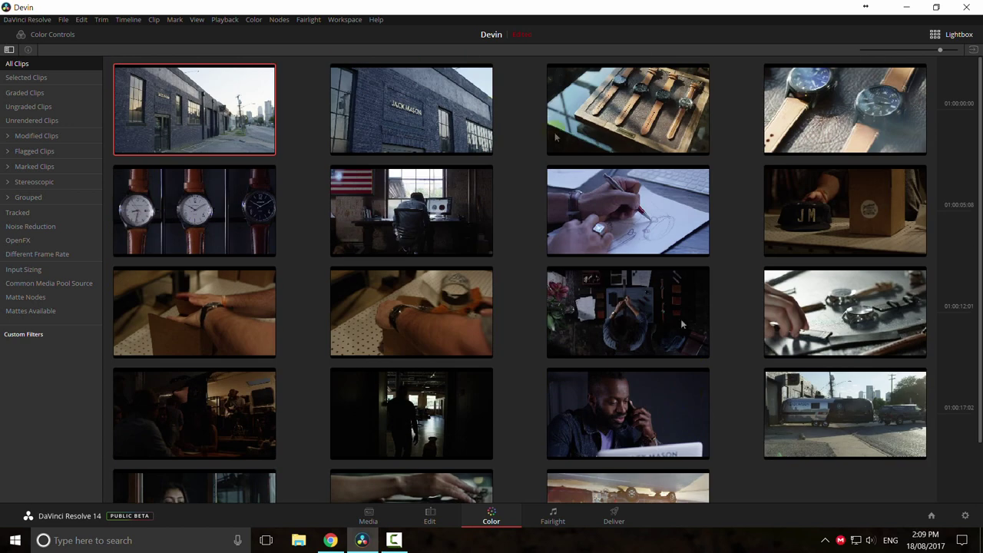
scroll(745, 344, "down", 1)
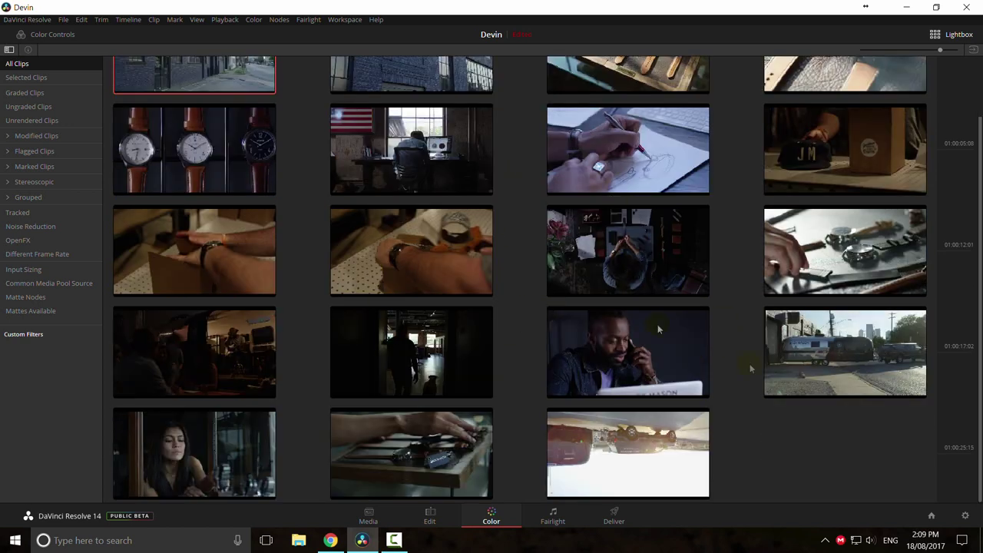
scroll(750, 368, "up", 1)
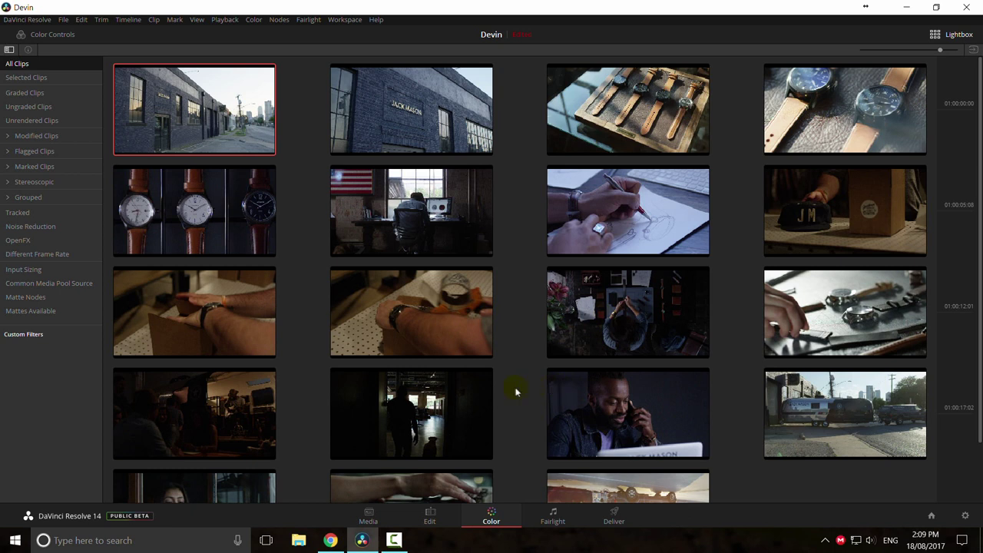
scroll(514, 389, "down", 1)
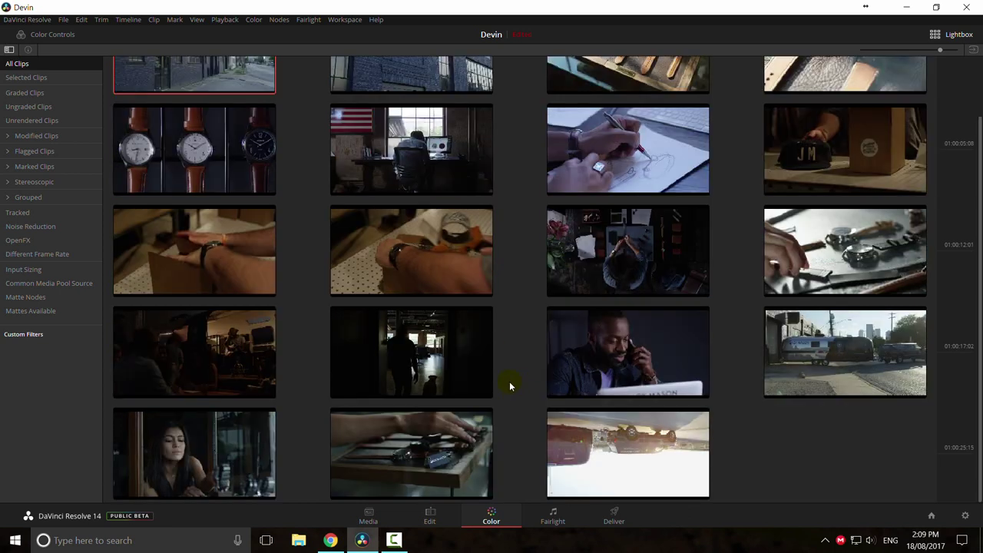
scroll(536, 396, "up", 1)
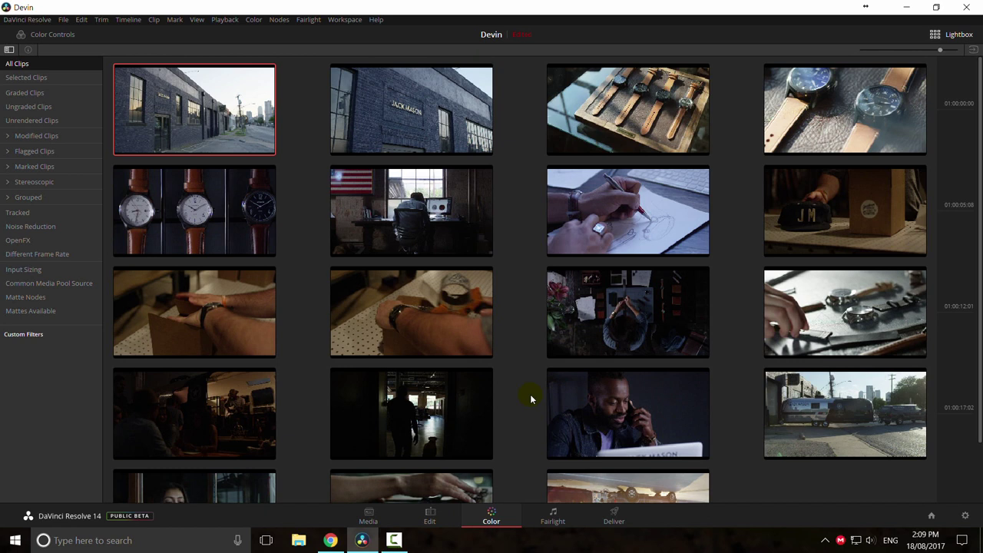
scroll(529, 398, "down", 1)
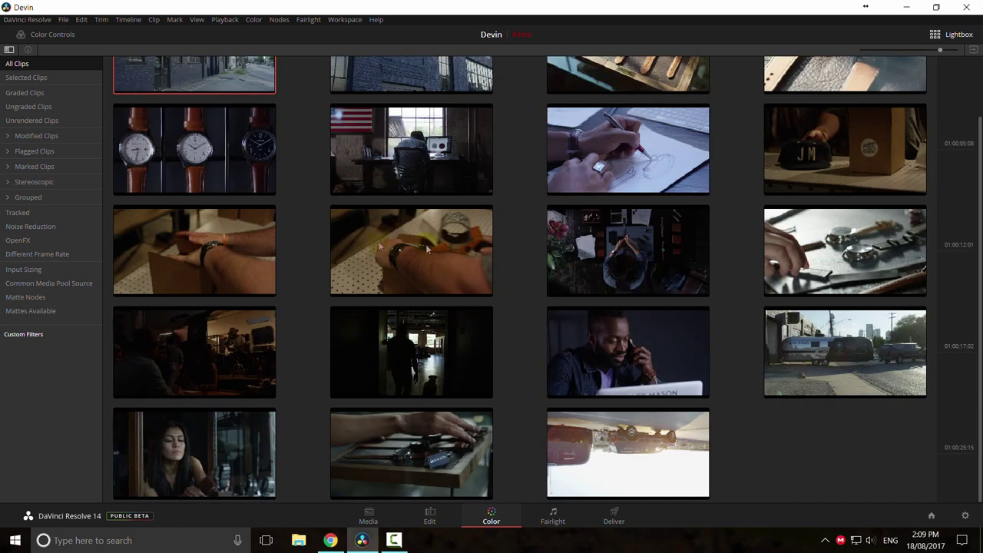
scroll(586, 344, "up", 1)
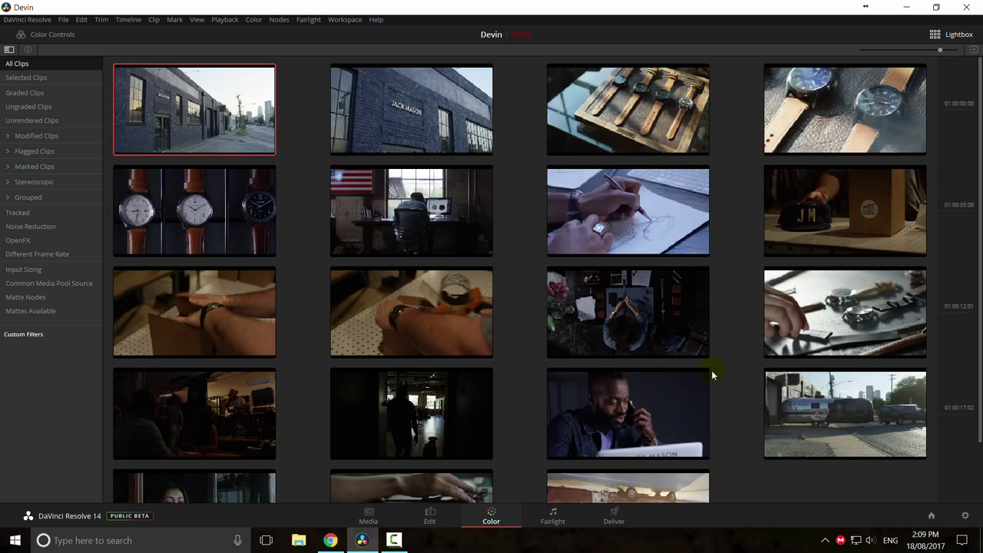
scroll(711, 375, "down", 2)
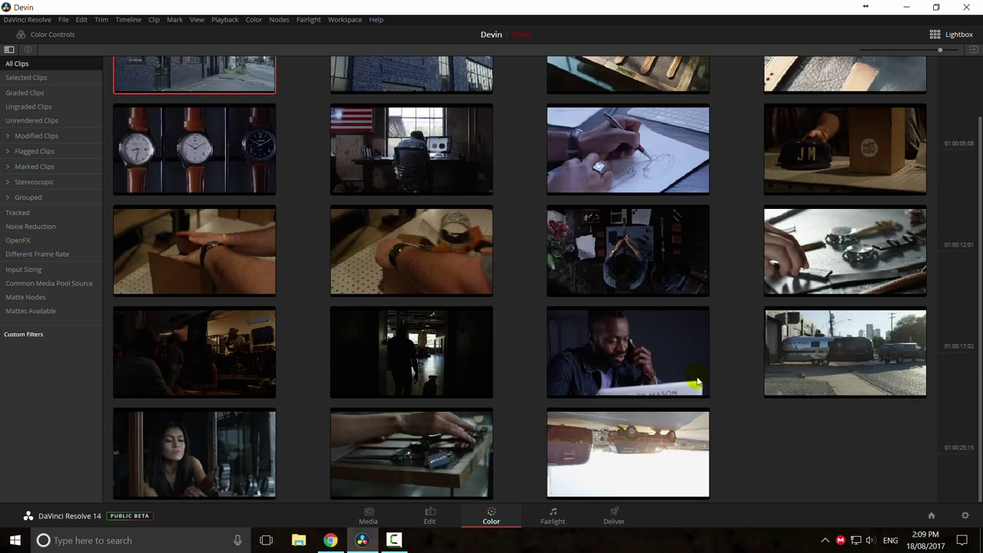
Step: Leave the Lightbox, preview the clip of the woman at the window full screen, and reselect clip 17
left_click(799, 360)
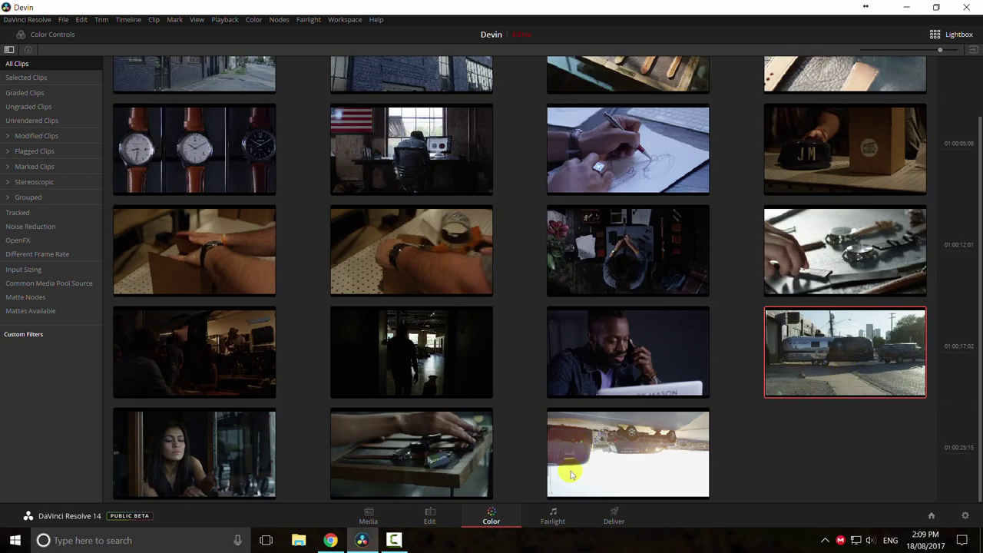
left_click(206, 457)
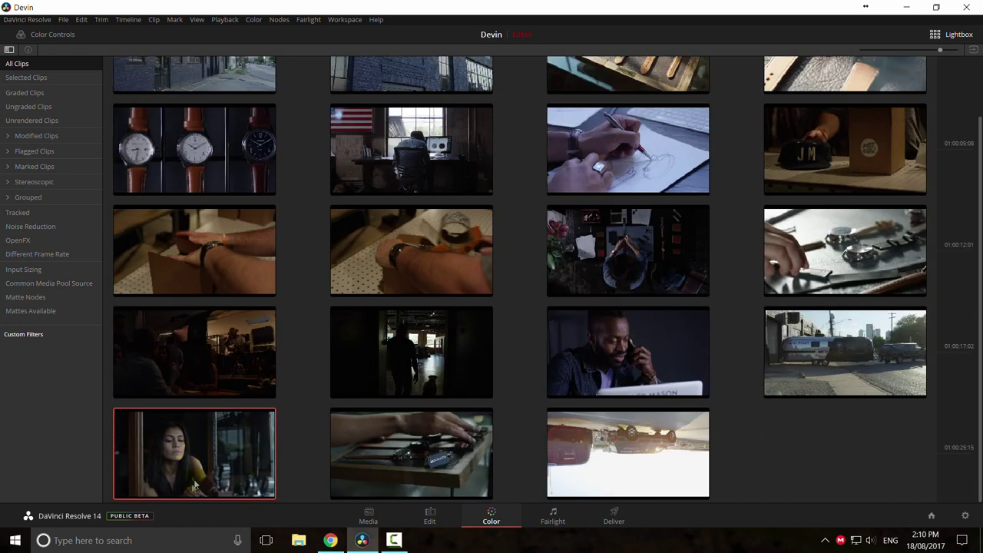
left_click(937, 33)
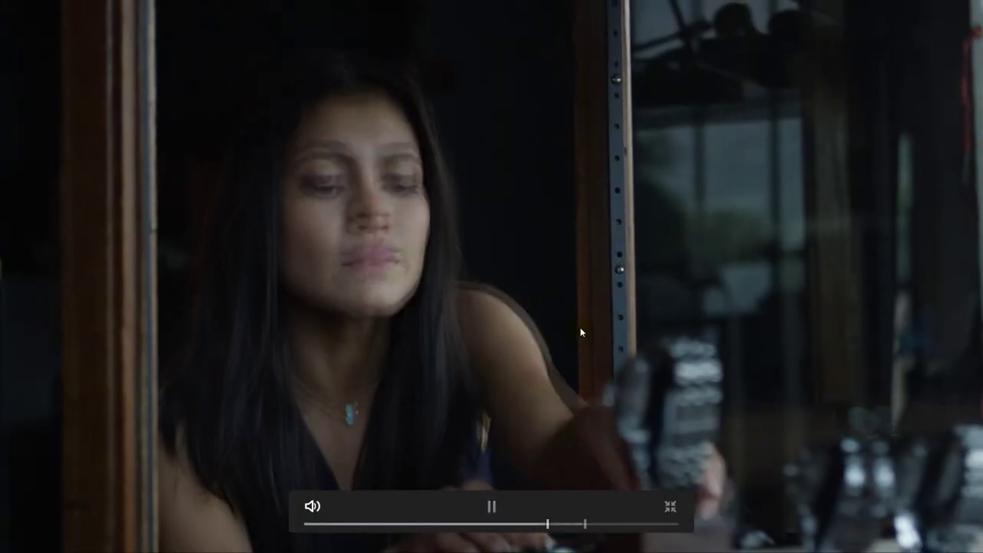
key("space")
key("Escape")
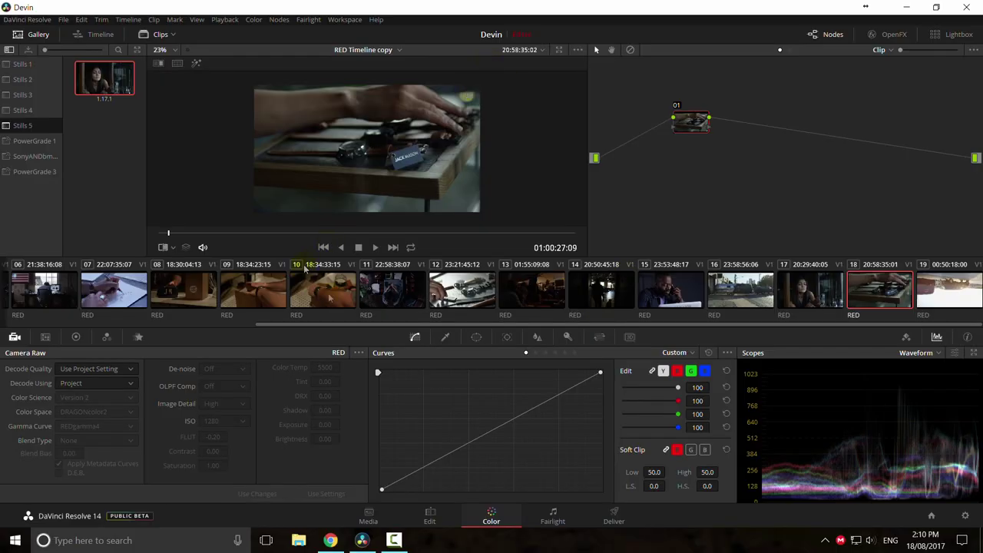
left_click(818, 306)
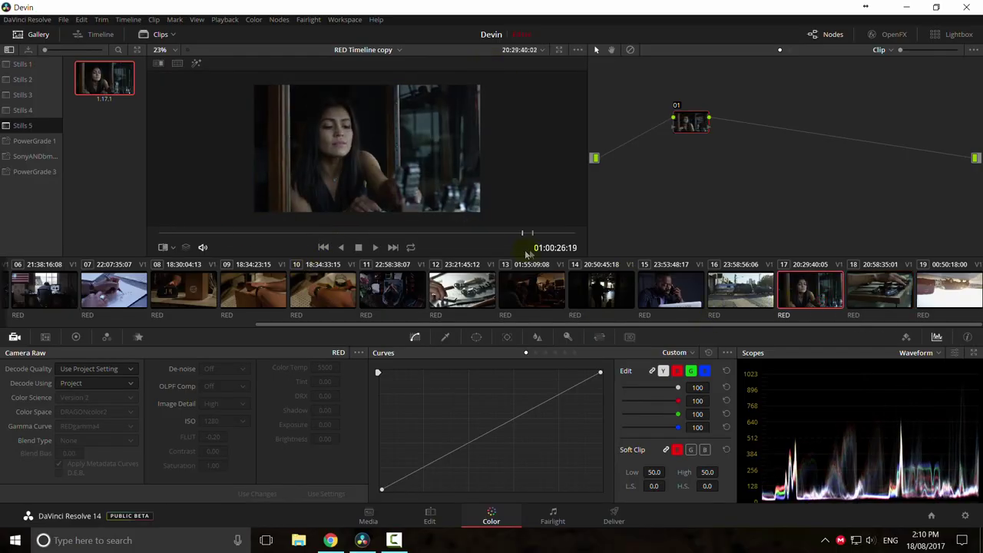
Step: Play clip 3 with the four watches and scrub back through it
left_click_drag(382, 328, 81, 327)
left_click(175, 290)
left_click(375, 247)
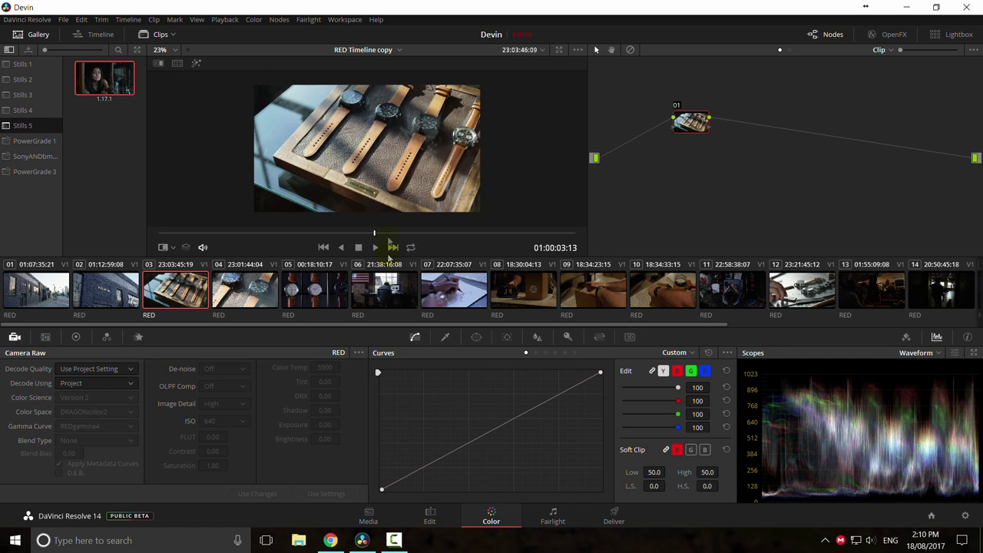
left_click_drag(389, 233, 313, 233)
Step: Raise the highlights and lower the shadows of clip 10 with a curve, and adjust the red channel's lower point separately
scroll(498, 329, "down", 3)
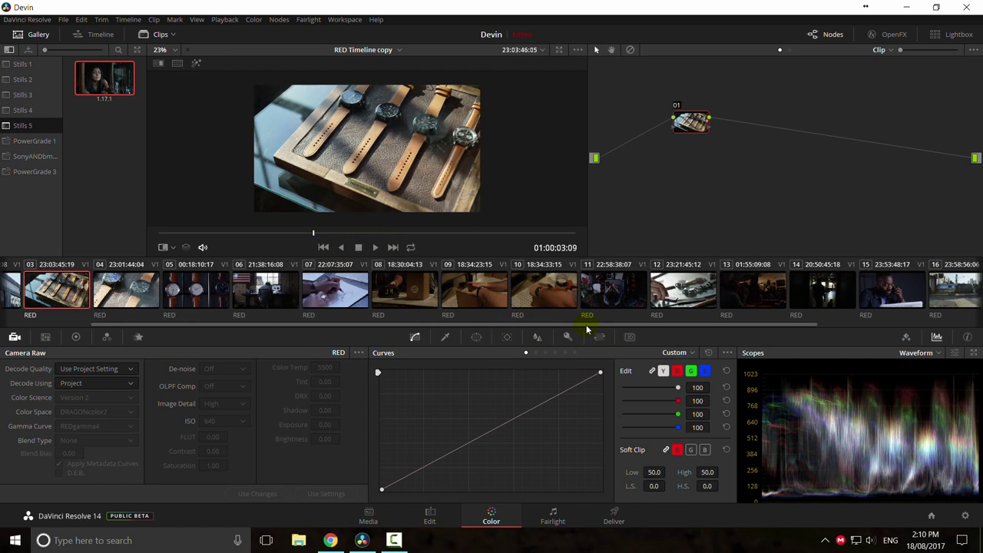
left_click(560, 299)
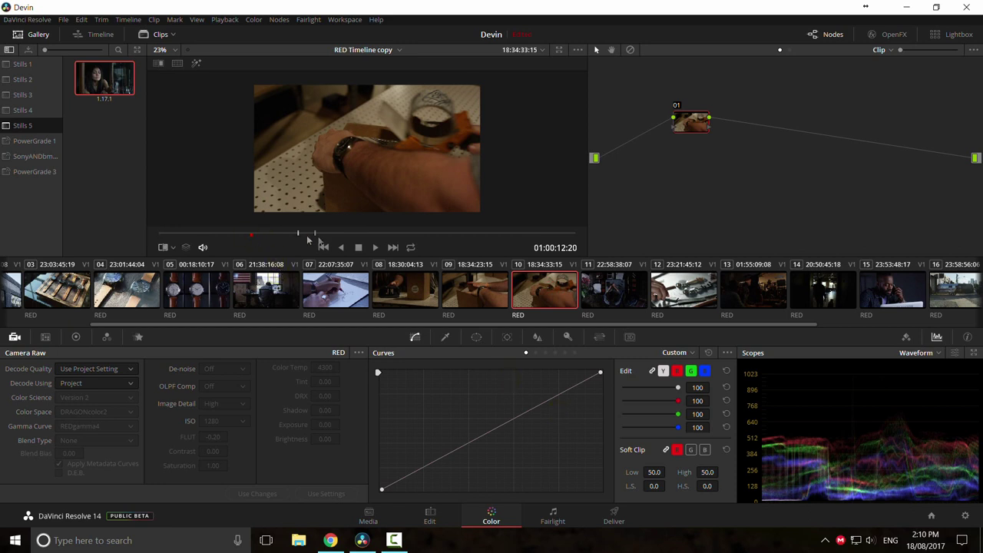
left_click_drag(557, 396, 538, 391)
left_click_drag(404, 477, 400, 483)
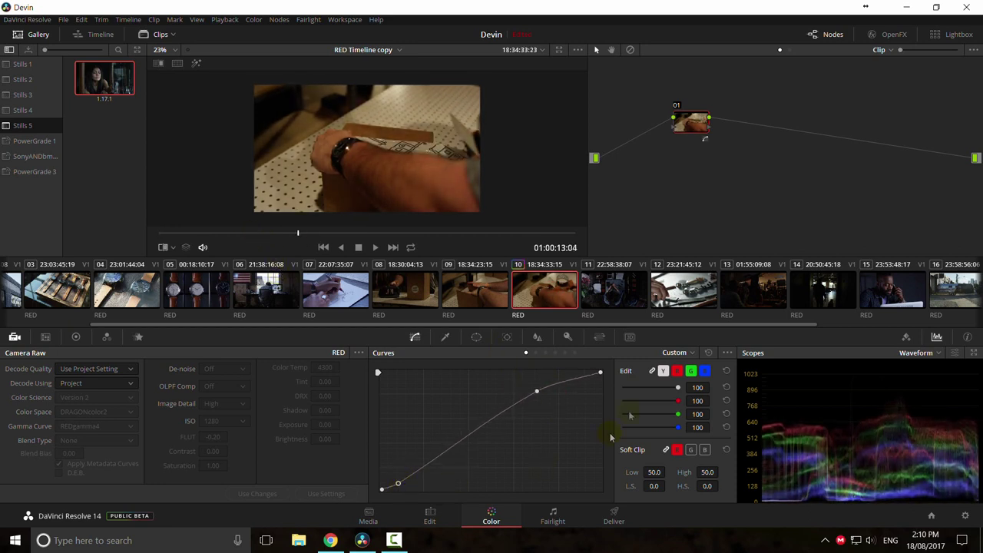
left_click(675, 371)
left_click(398, 483)
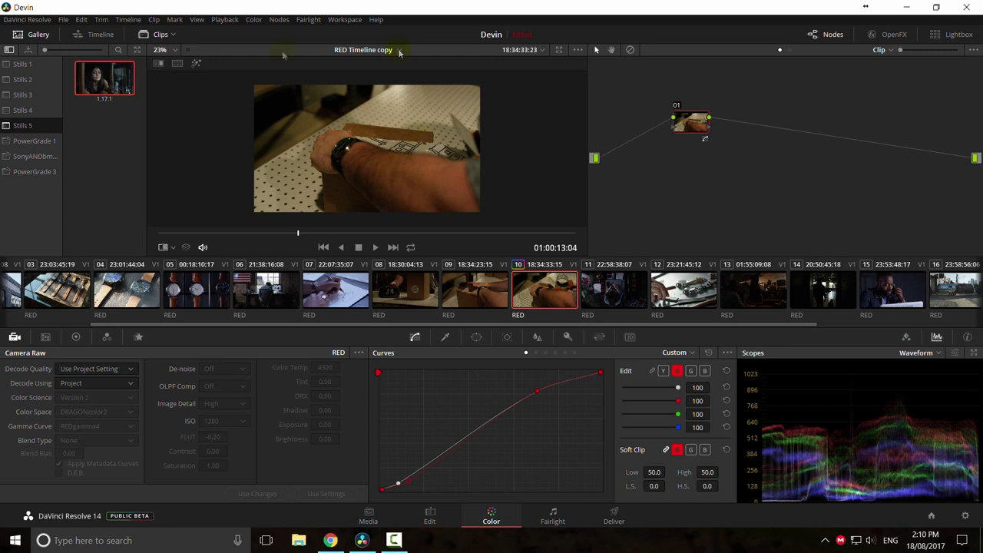
Step: Reset the grade of clip 10 and link the curve channels again
left_click(337, 125)
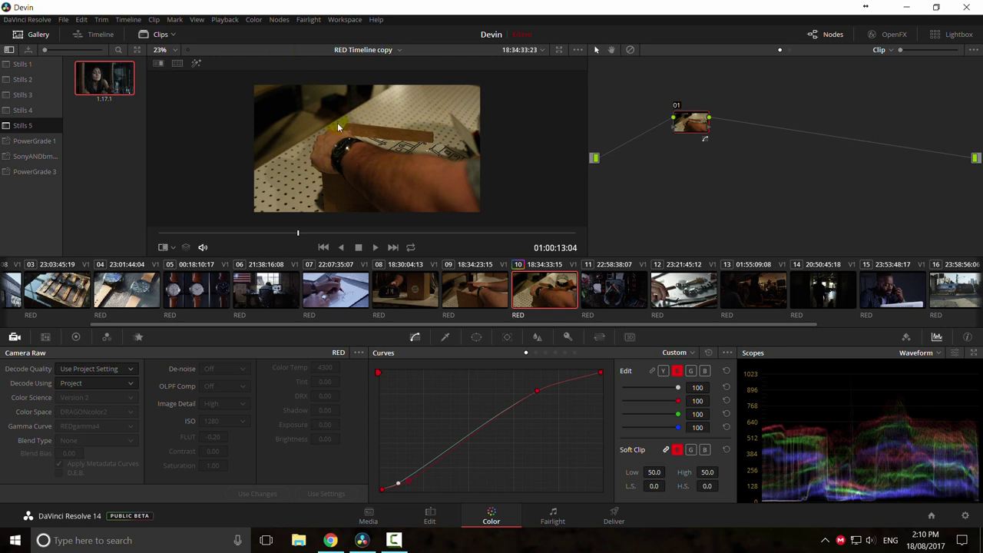
right_click(647, 189)
left_click(675, 196)
scroll(513, 328, "left", 2)
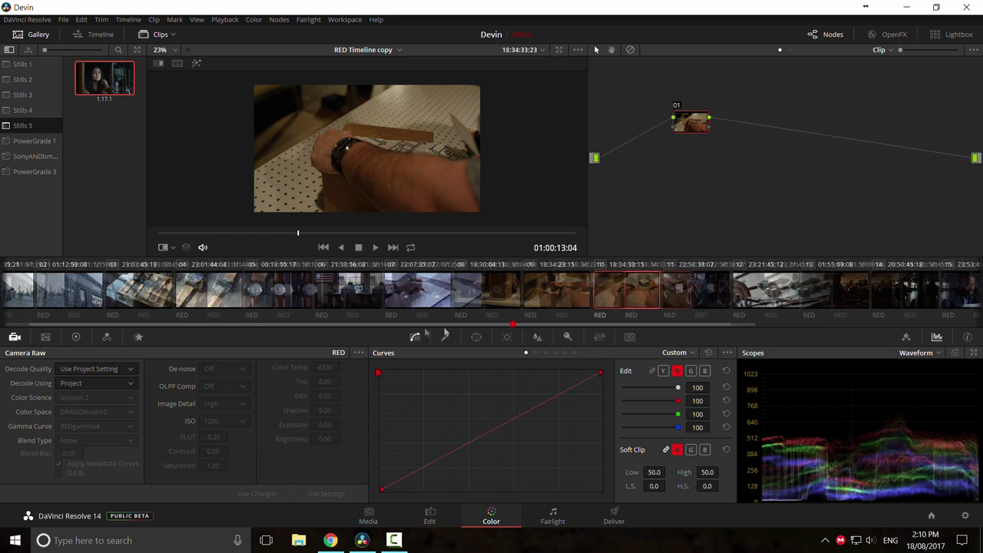
left_click(652, 371)
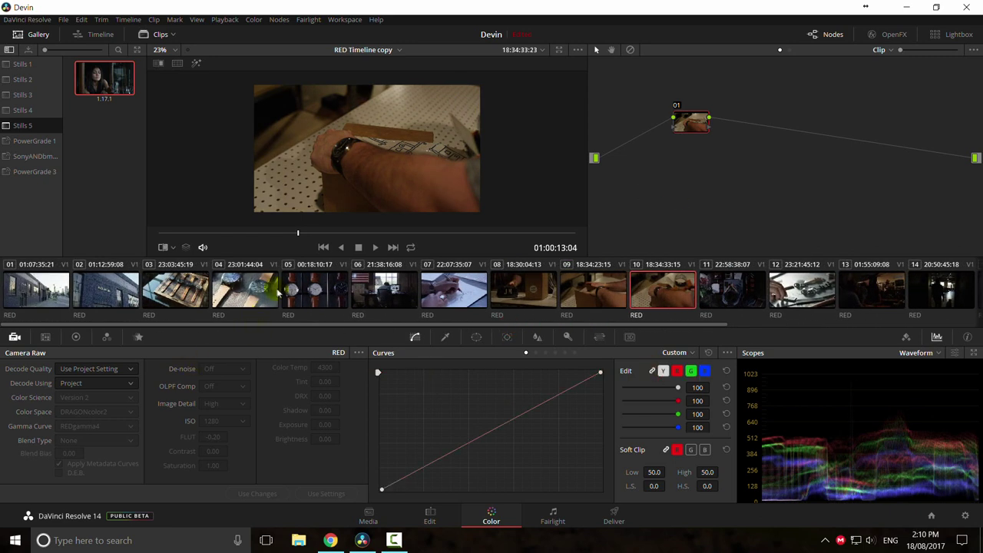
Step: Compare the image and waveform of clips 3 and 4 with those of clip 17
left_click(177, 292)
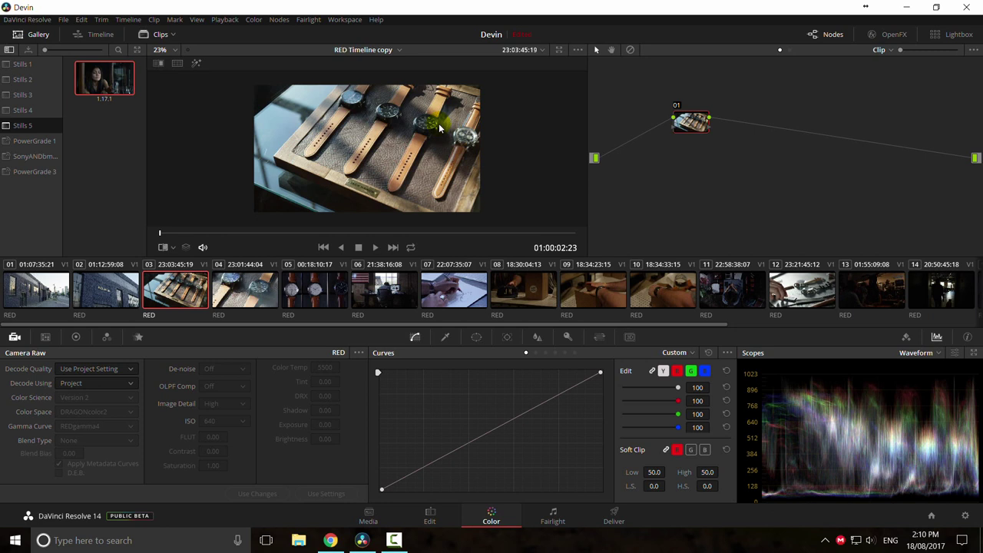
left_click(267, 284)
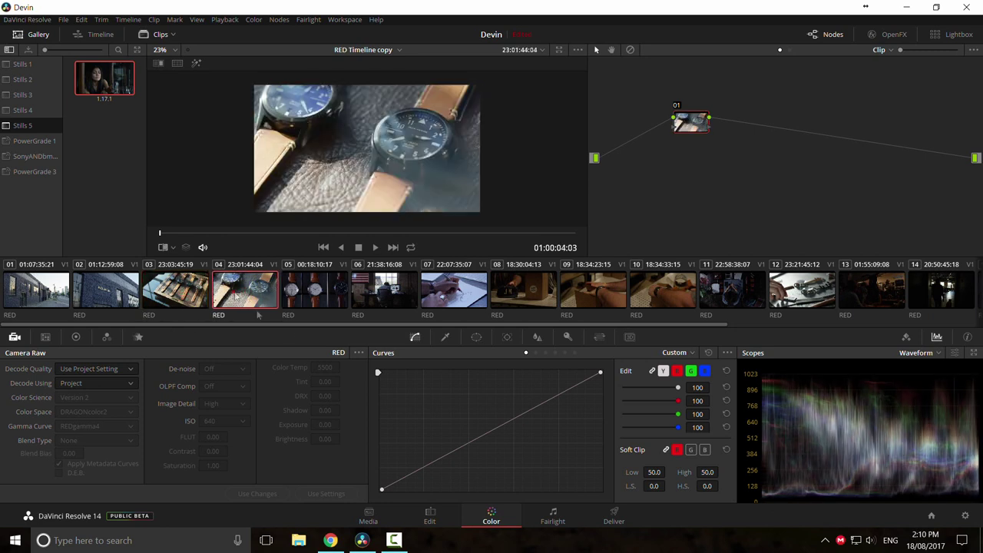
left_click_drag(292, 325, 680, 345)
left_click(805, 285)
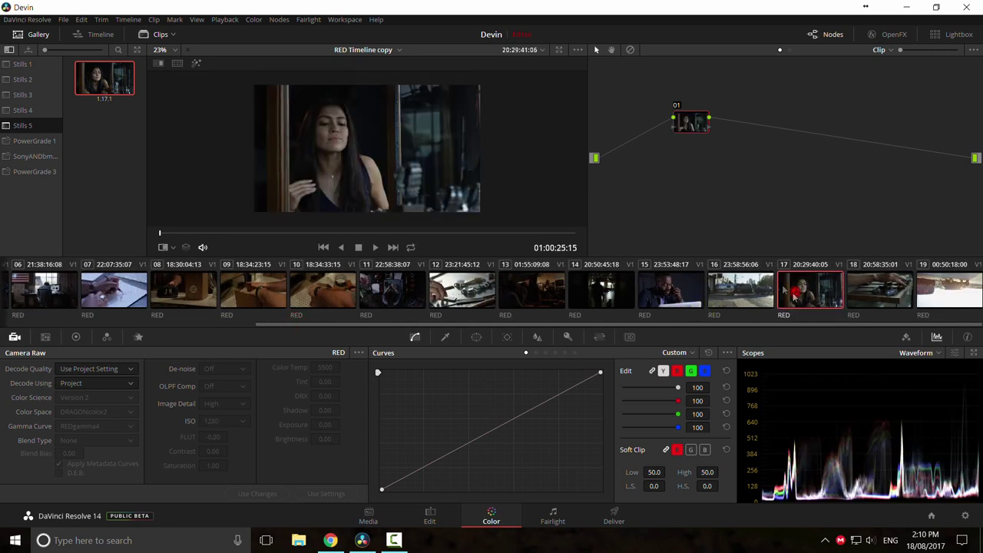
left_click_drag(348, 325, 3, 316)
left_click(236, 300)
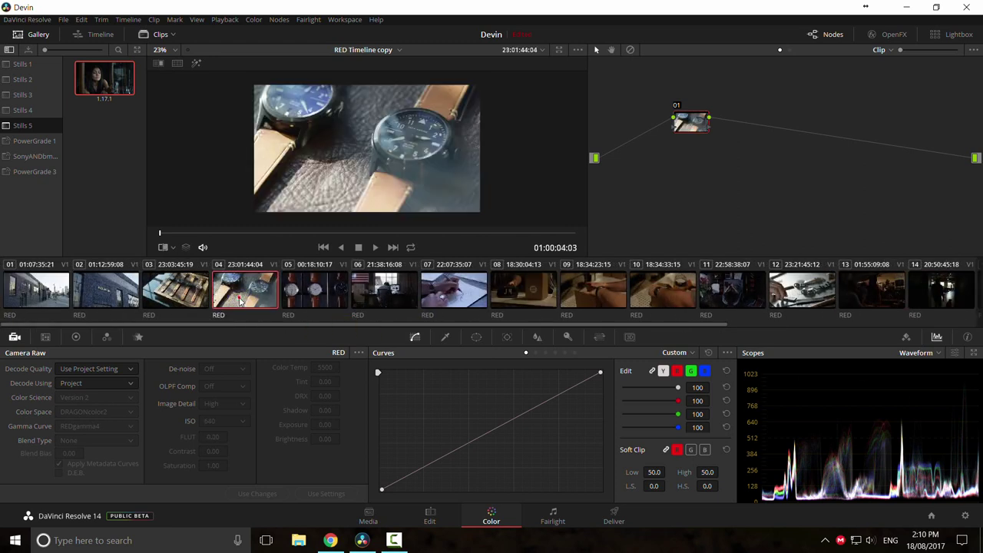
left_click(187, 292)
left_click(222, 302)
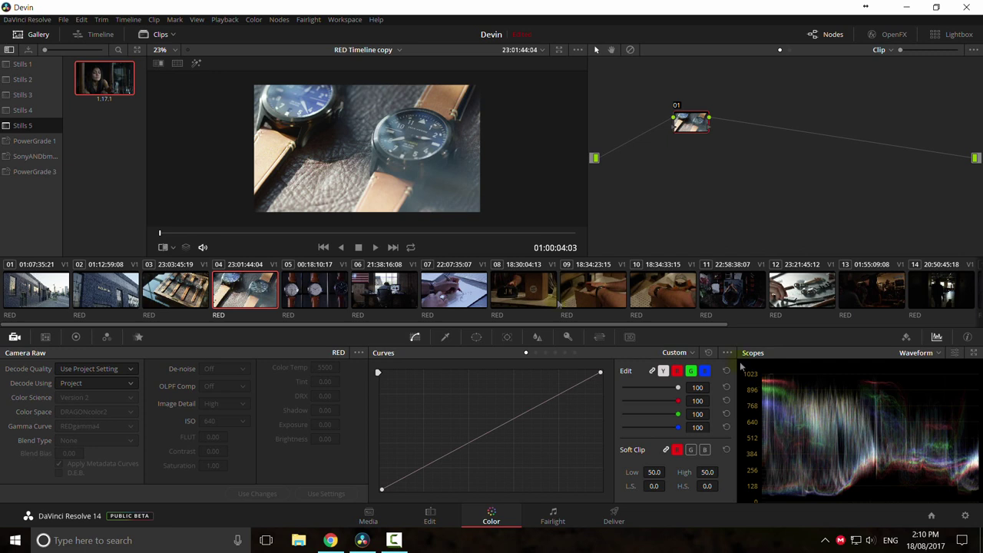
Step: Examine the shadows and highlights of clip 4 in the waveform scope against the watches in the viewer
left_click_drag(686, 127, 664, 121)
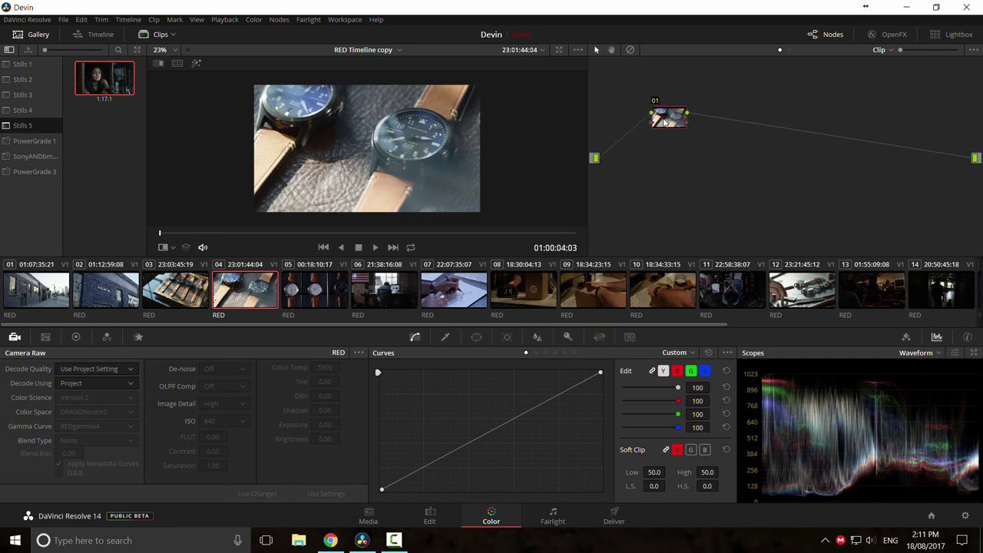
left_click(826, 484)
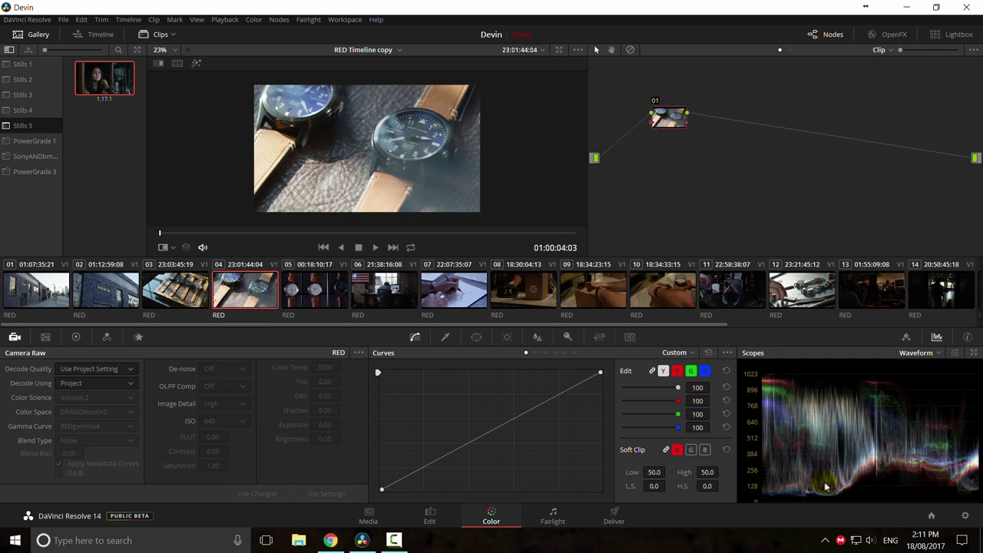
left_click(794, 410)
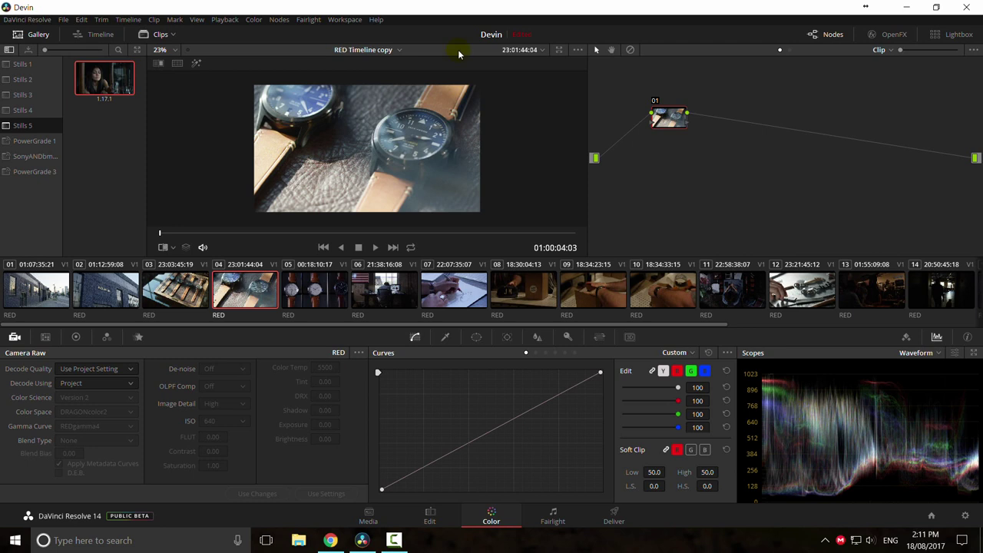
left_click(856, 411)
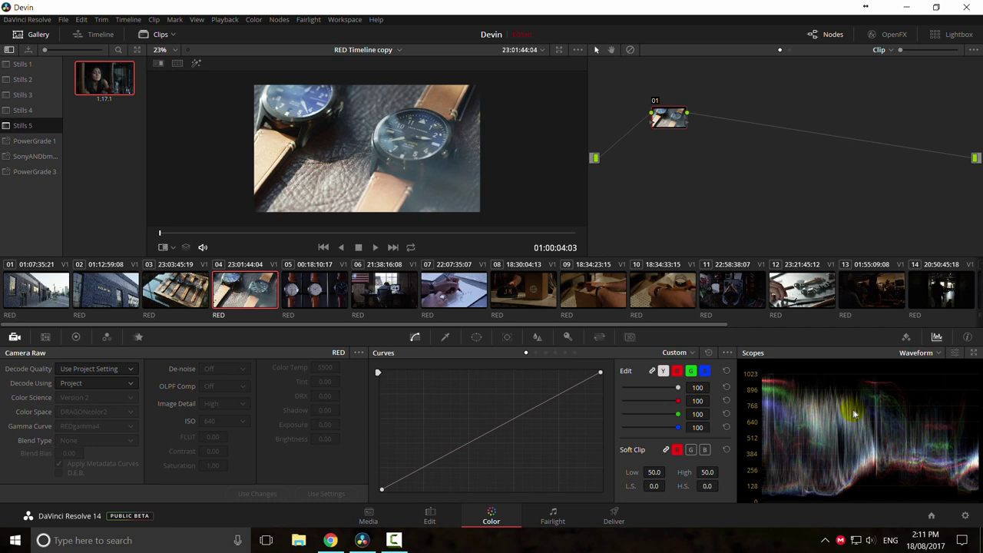
left_click(753, 527)
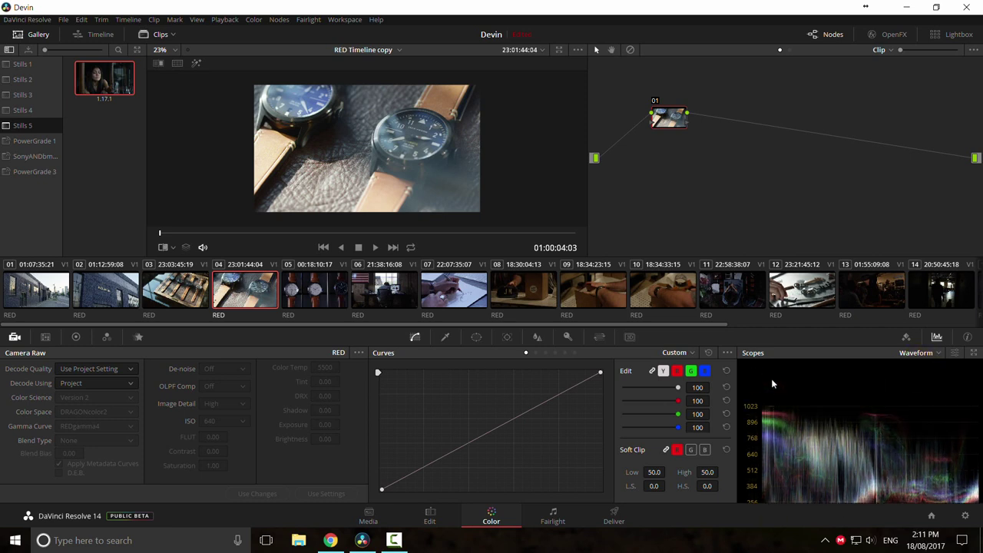
left_click_drag(775, 390, 770, 368)
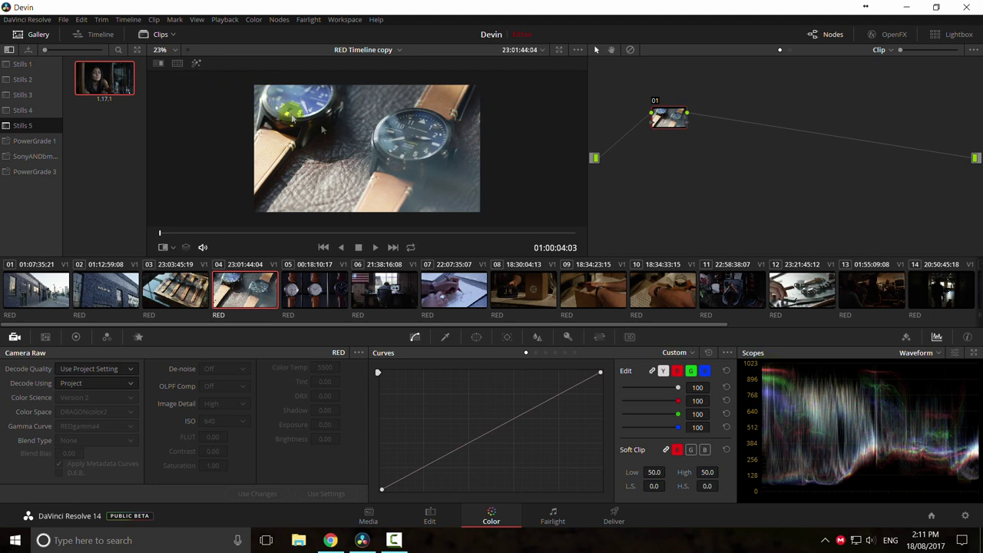
left_click(820, 422)
scroll(866, 445, "up", 1)
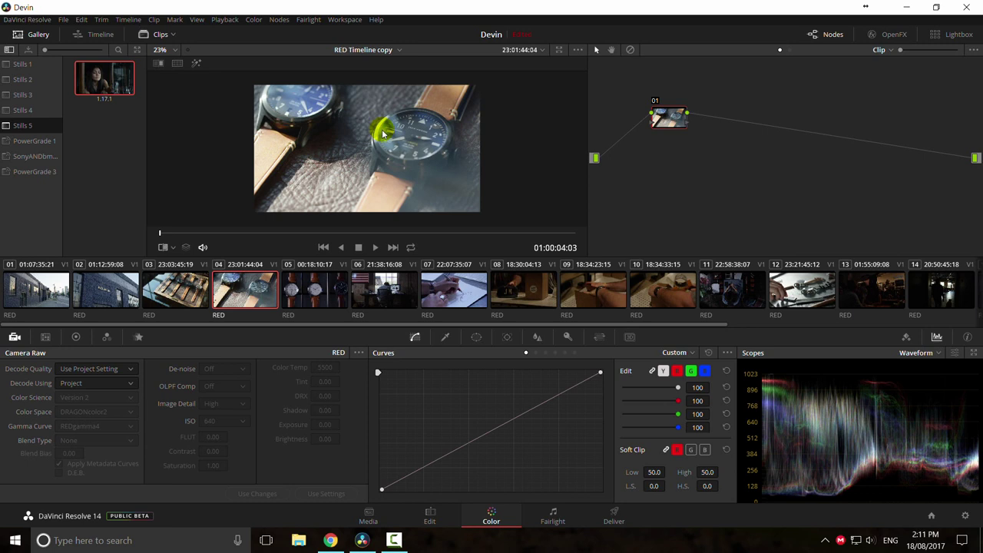
Step: Decode clip 4 using its own clip settings and set its gamma curve to REDlog Film
left_click(91, 384)
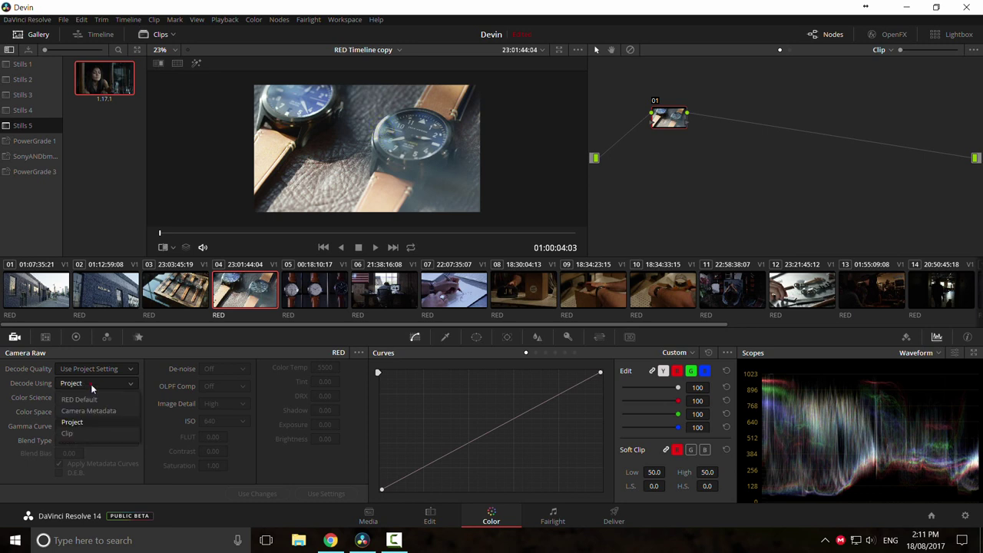
left_click(68, 433)
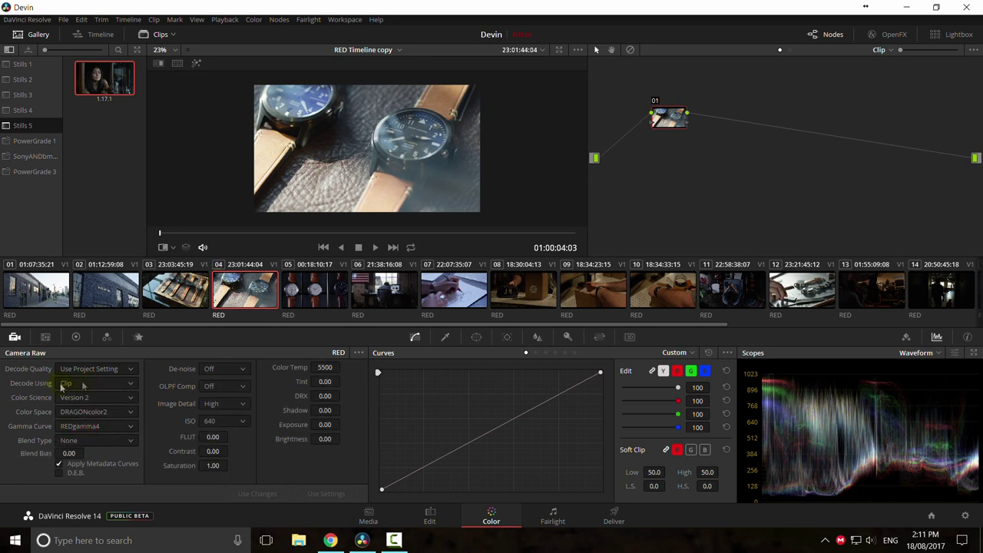
left_click(87, 427)
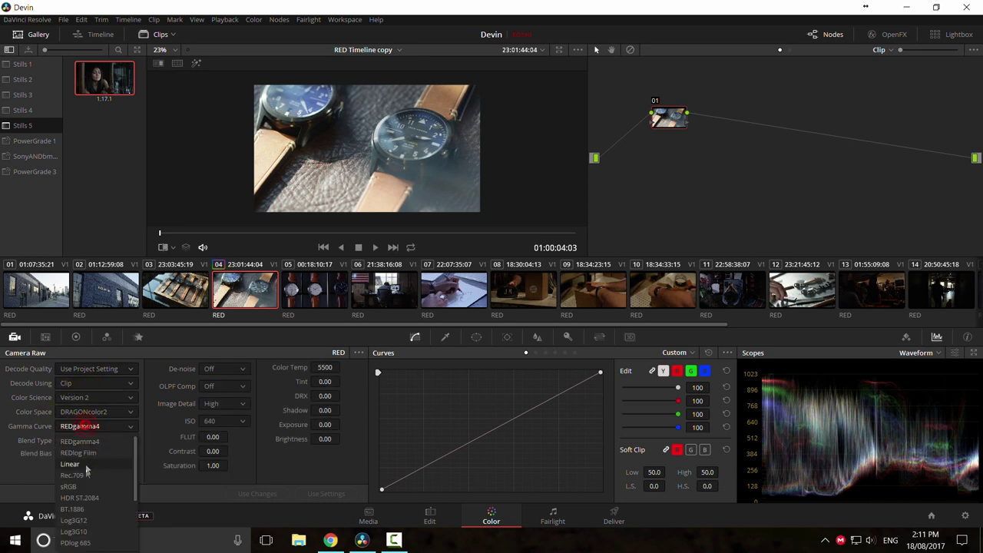
left_click(89, 453)
Step: Build a strong S-shaped contrast curve on clip 4 by lowering the shadows and raising the highlights
left_click_drag(432, 463, 434, 483)
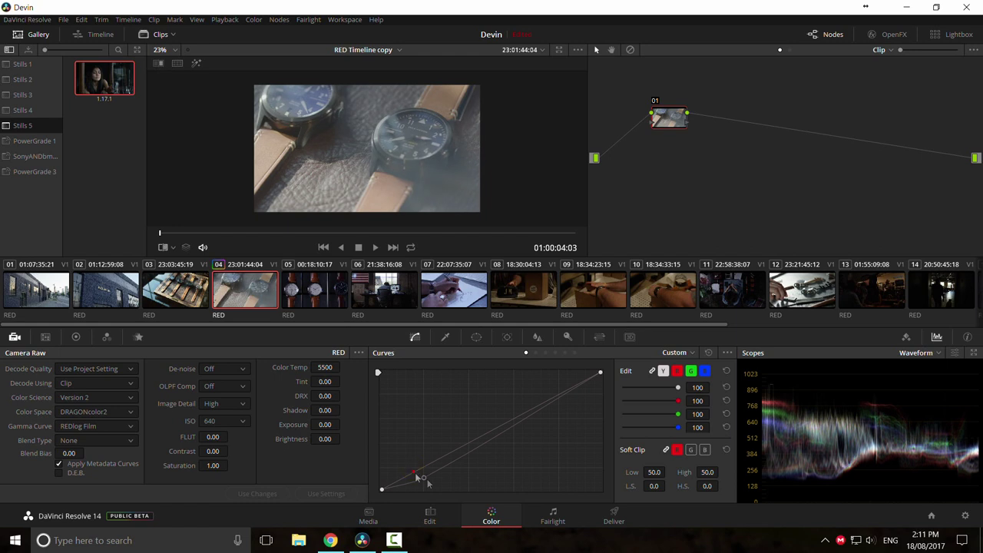
left_click_drag(530, 420, 536, 396)
left_click_drag(435, 483, 426, 486)
left_click_drag(536, 395, 526, 388)
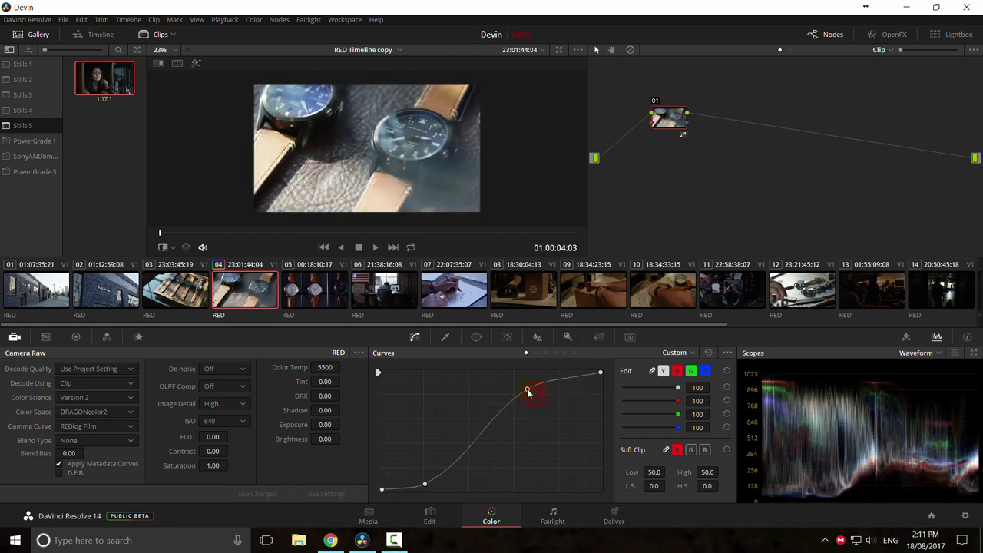
left_click_drag(424, 483, 428, 488)
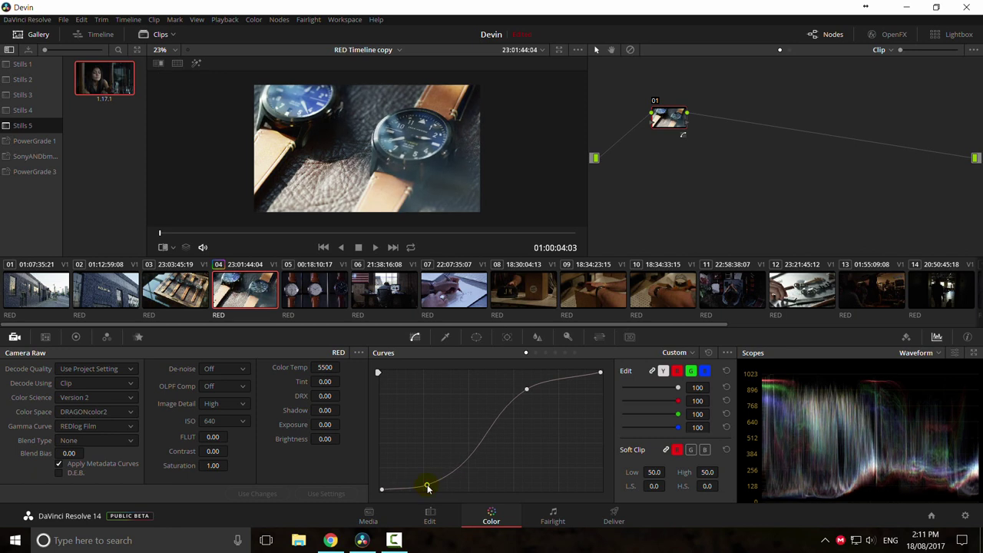
Step: Reset all grades and nodes of clip 4 and set its gamma curve to REDgamma4
right_click(670, 179)
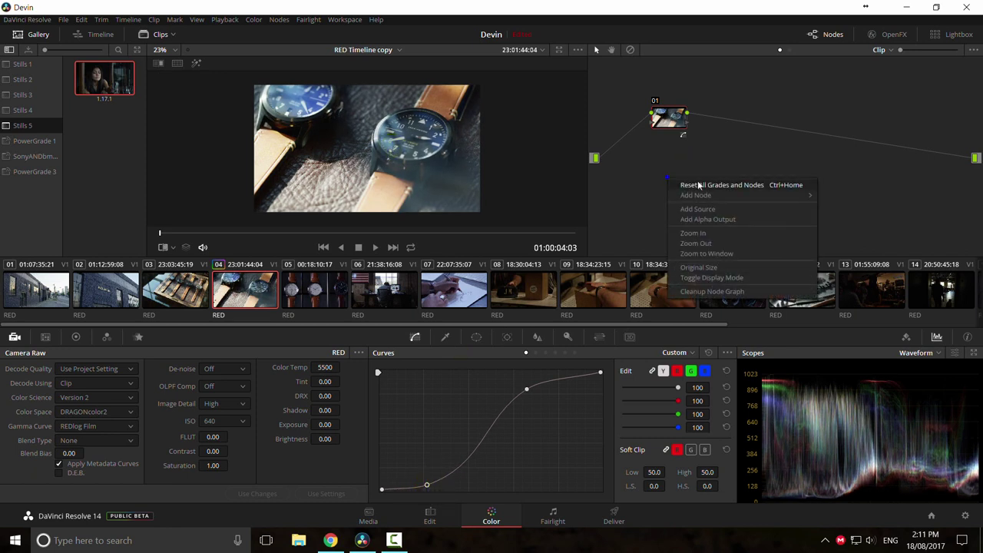
left_click(697, 182)
left_click(95, 428)
left_click(90, 441)
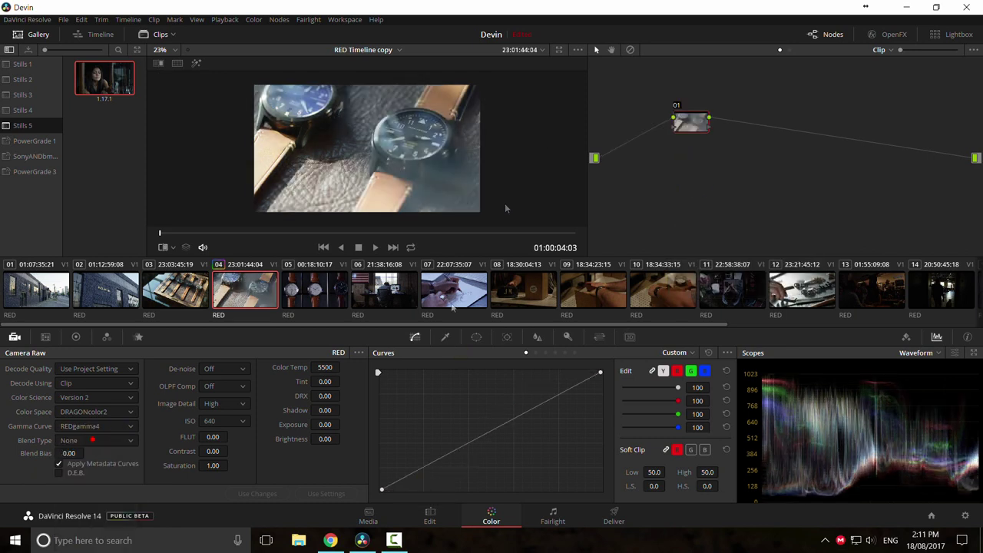
Step: Try a gentle contrast curve with a shadow and a highlight point on clip 4, and reset the curve
left_click(410, 478)
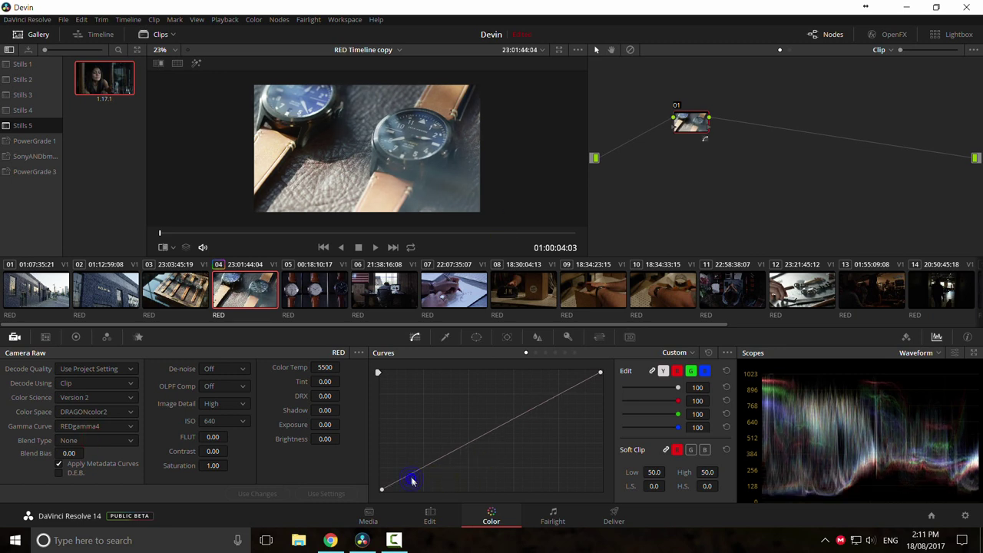
left_click_drag(557, 397, 547, 399)
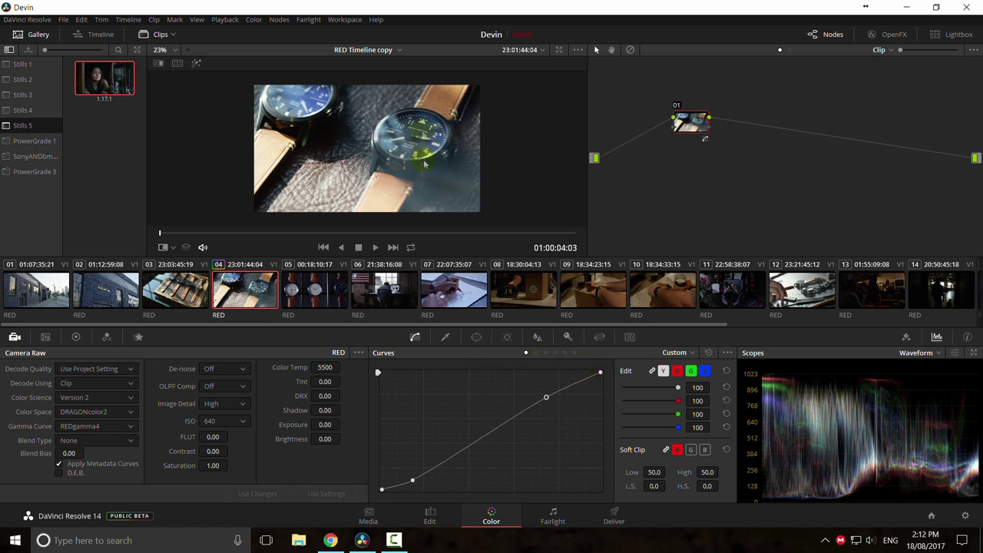
left_click_drag(492, 324, 245, 323)
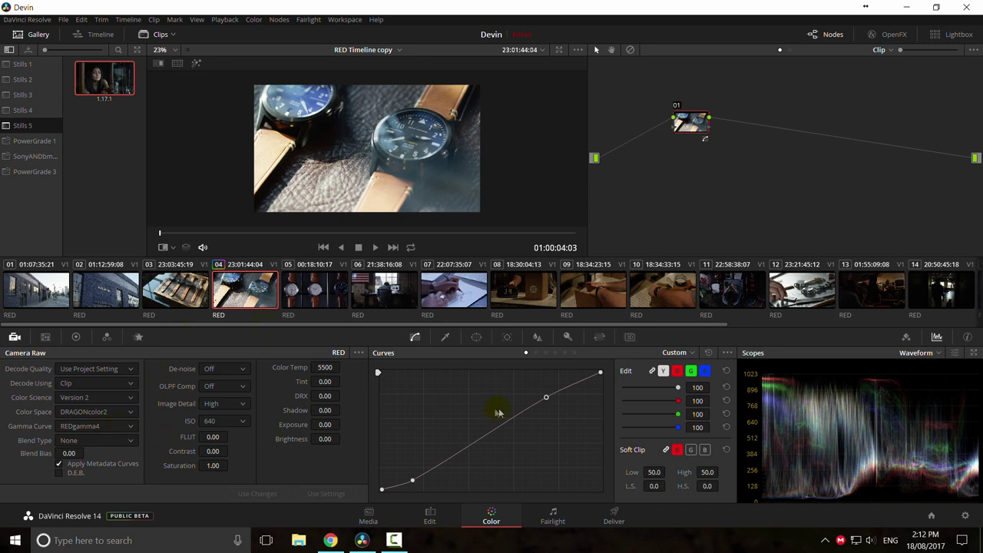
left_click(708, 352)
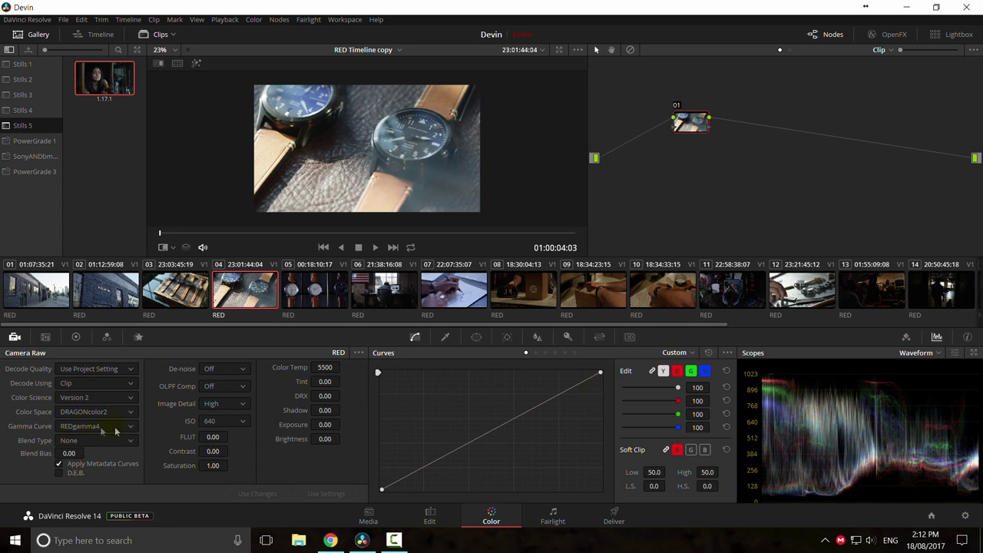
Step: Review the gamma curve options available for clip 4
left_click(834, 428)
left_click(87, 429)
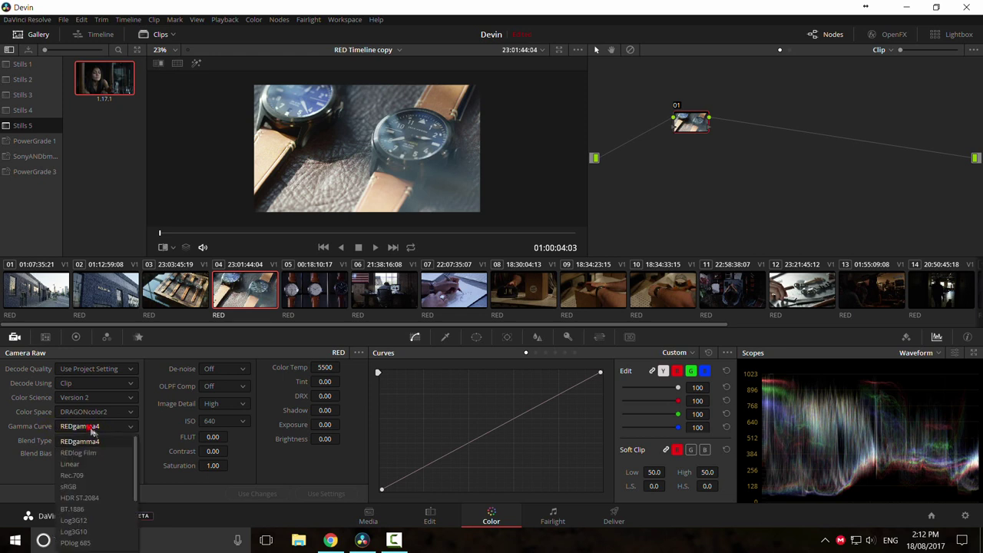
left_click(96, 427)
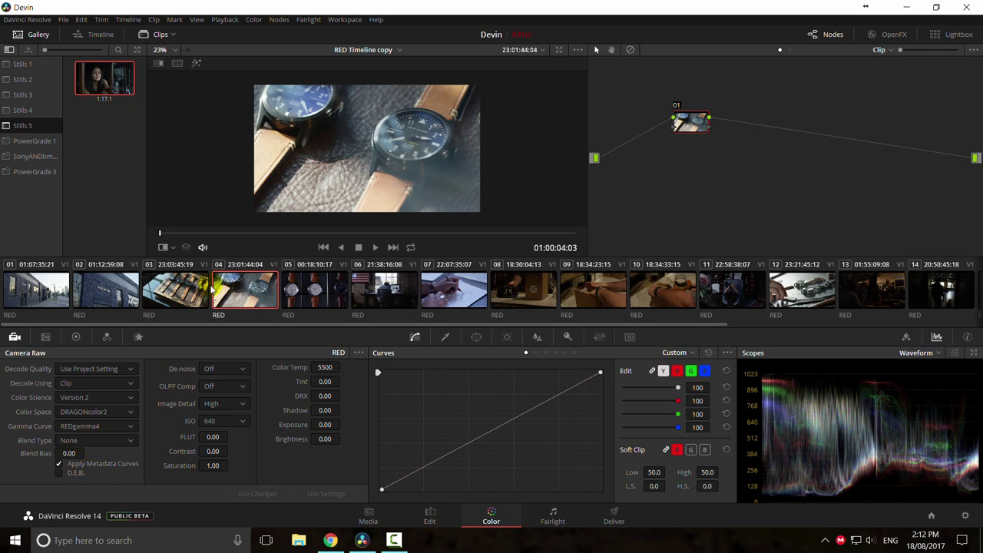
Step: Show the primary color controls as Primaries Wheels and move node 01 closer to the source input
left_click(75, 336)
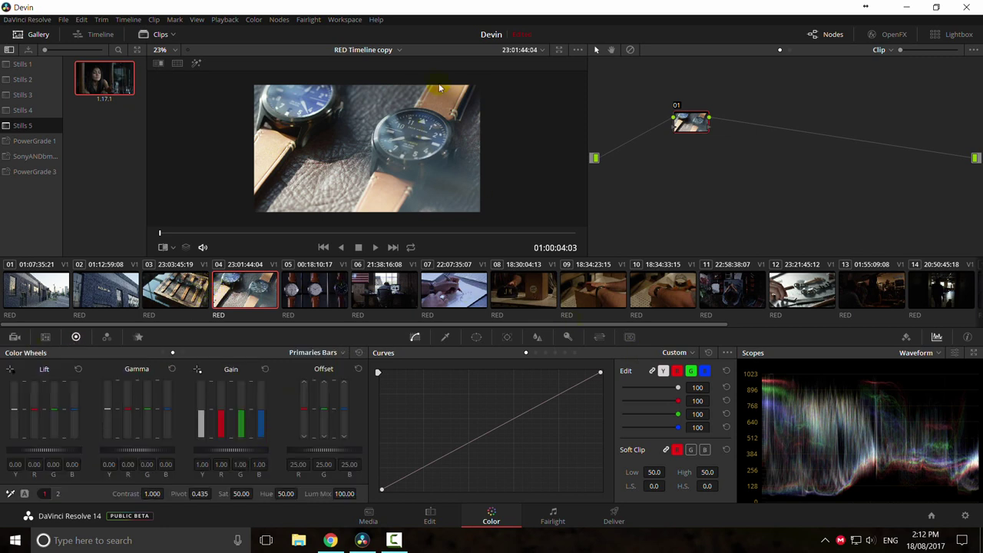
left_click_drag(699, 126, 650, 98)
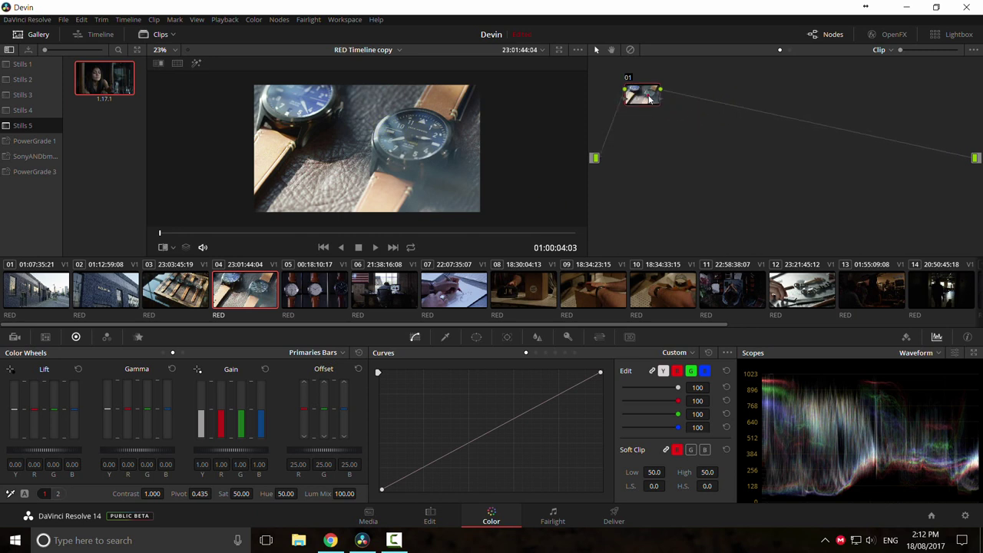
left_click(649, 99)
left_click(310, 353)
left_click(324, 369)
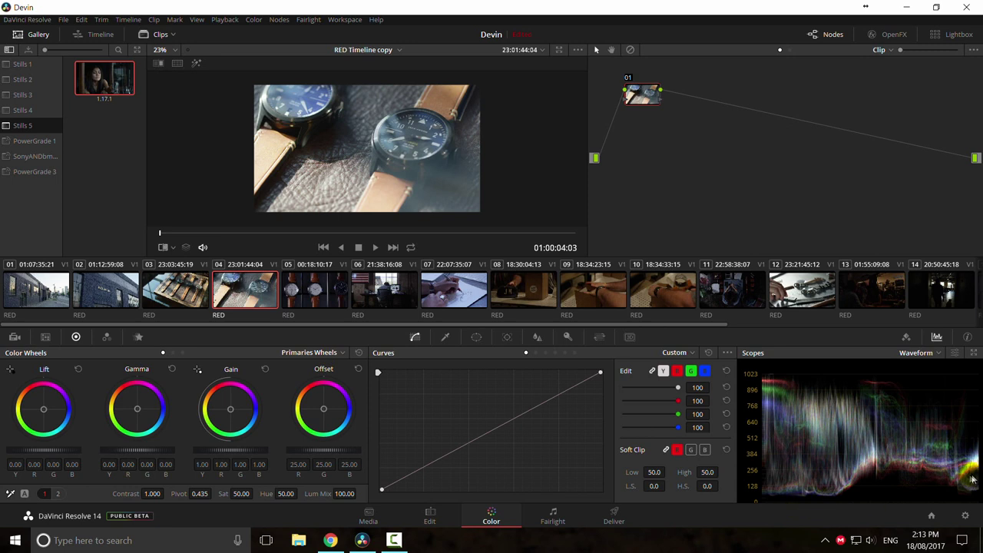
Step: Add a moderate S-curve to node 01 of clip 4, slightly lowering the shadows and raising the highlights
left_click(418, 478)
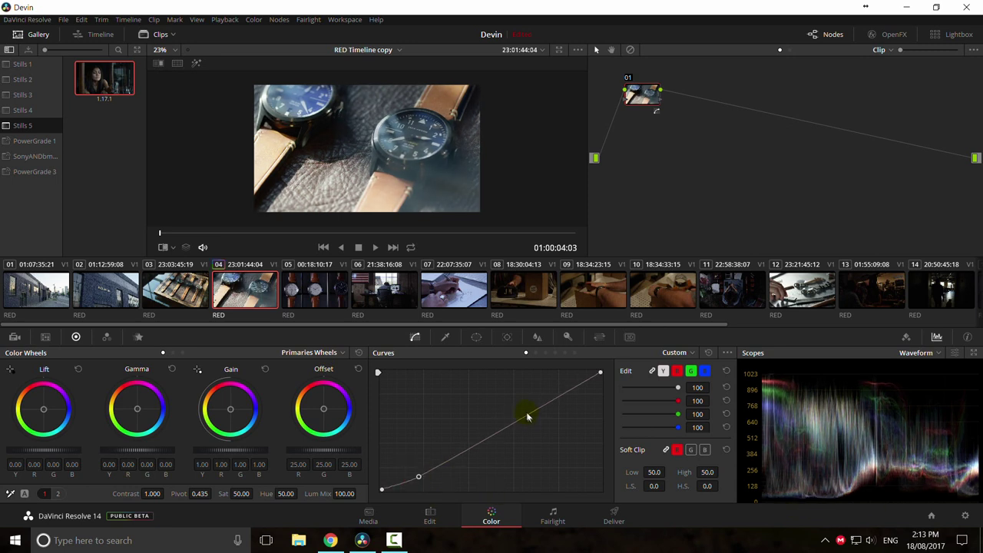
left_click_drag(527, 414, 531, 407)
left_click_drag(418, 480, 420, 481)
left_click_drag(531, 408, 534, 400)
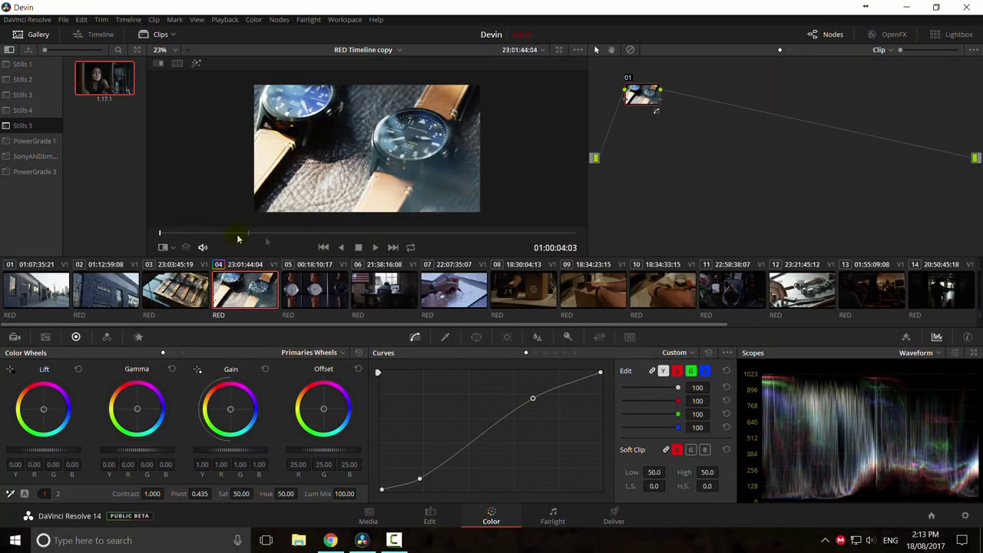
Step: Add a new still album to the gallery and park the watch clip at 01:00:04:14
left_click_drag(238, 235, 351, 237)
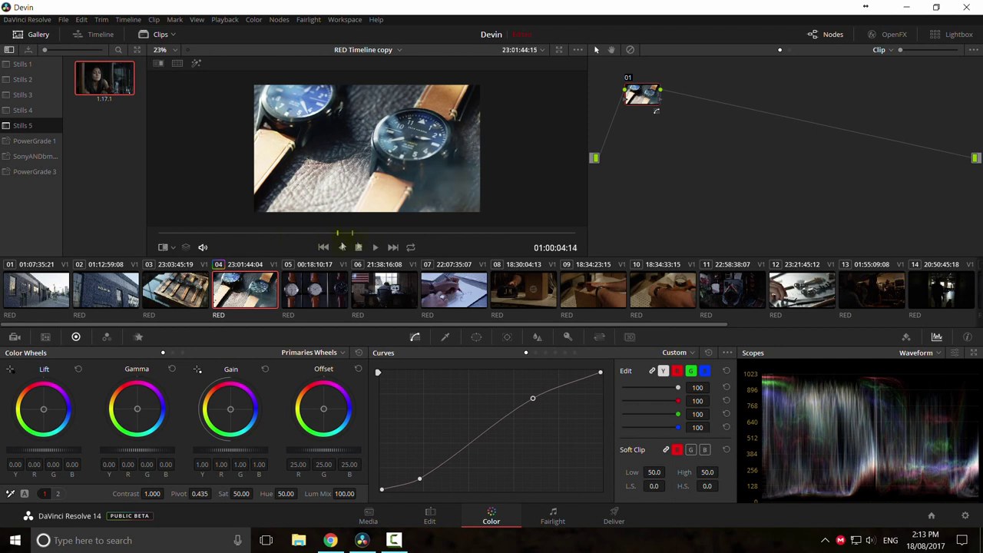
left_click(376, 247)
right_click(53, 222)
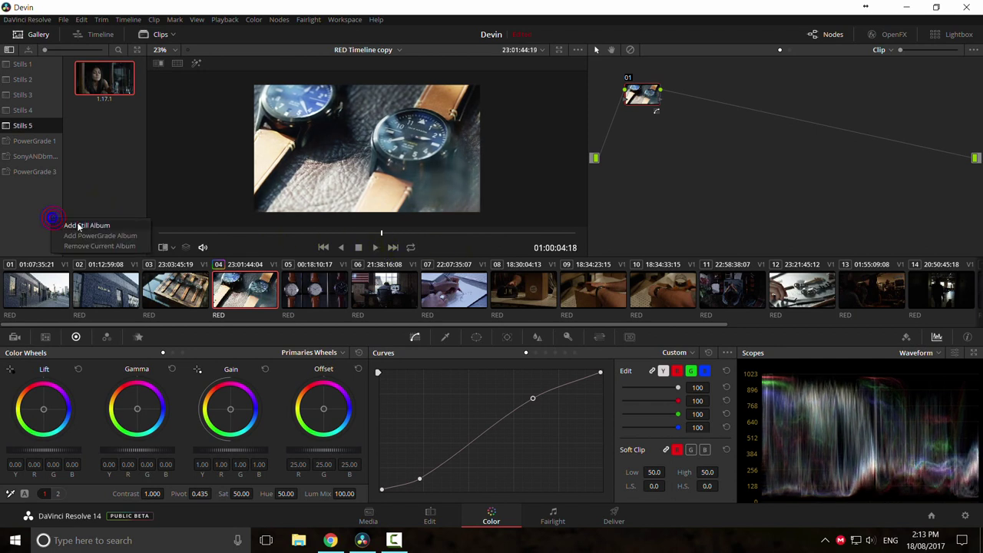
left_click(77, 224)
left_click_drag(277, 232, 322, 234)
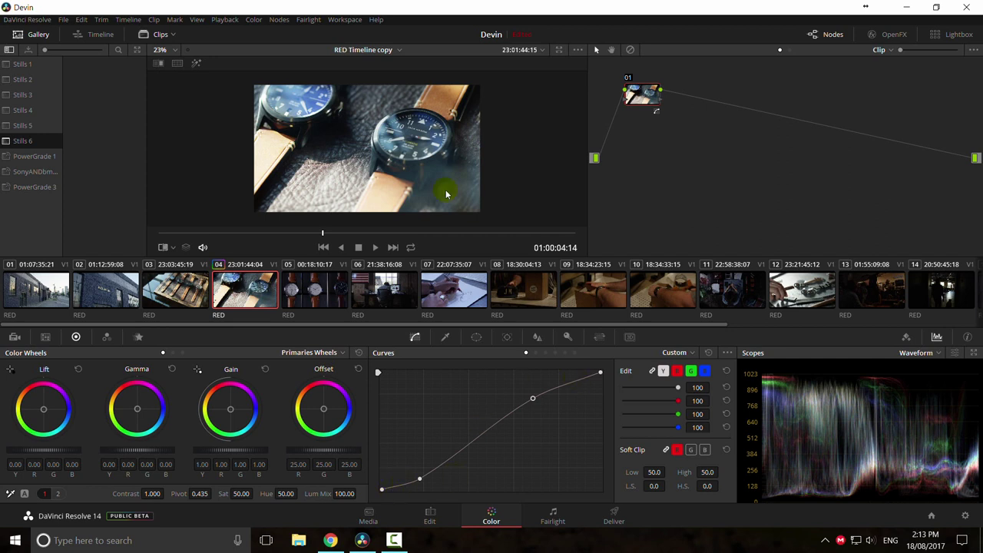
Step: Add a serial node after node 01 and fit a circular window, size about 36, tightly around the front watch face
left_click_drag(644, 98, 645, 104)
key("alt+s")
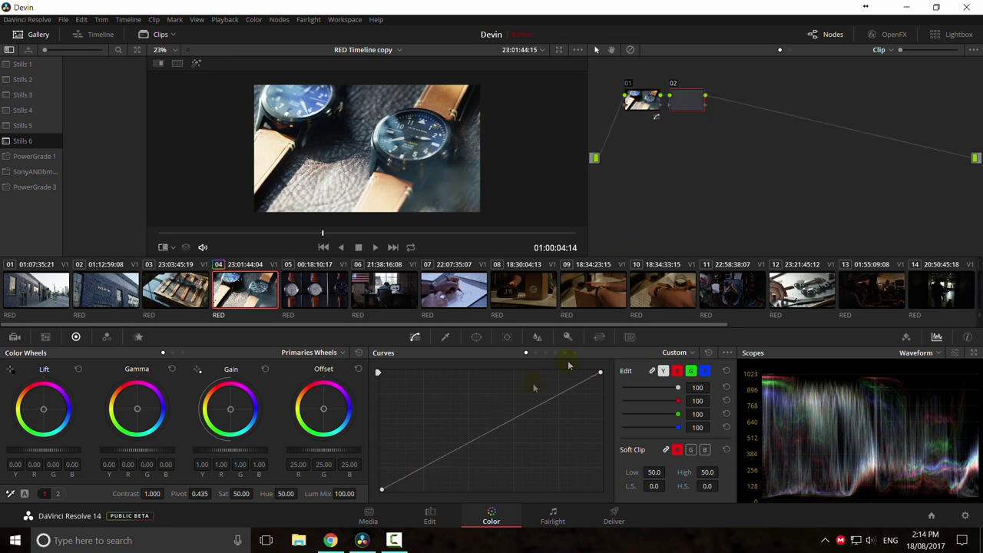
left_click(476, 336)
left_click(391, 403)
left_click_drag(369, 162, 411, 151)
left_click_drag(410, 97, 411, 108)
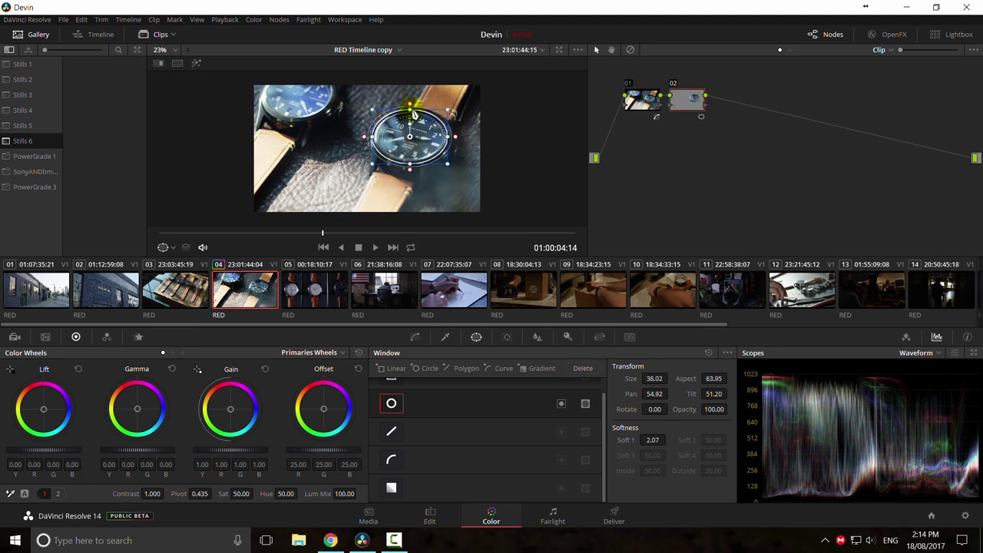
Step: Try a custom curve change and a 0.47 blur radius on the windowed watch face, and delete the node
left_click(415, 337)
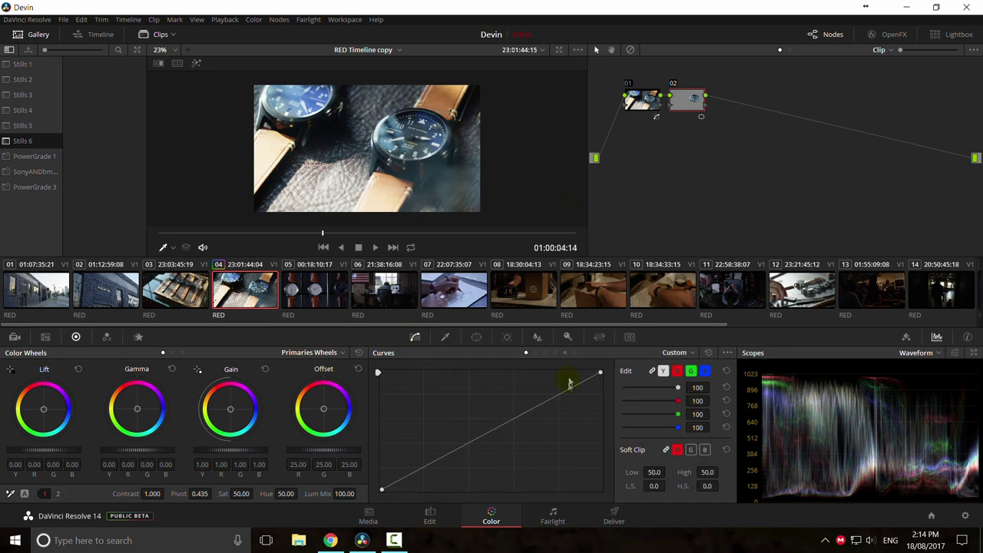
left_click_drag(534, 405, 528, 395)
key("ctrl+d")
key("ctrl+d")
right_click(527, 391)
left_click_drag(600, 372, 569, 372)
left_click(394, 484)
left_click(537, 337)
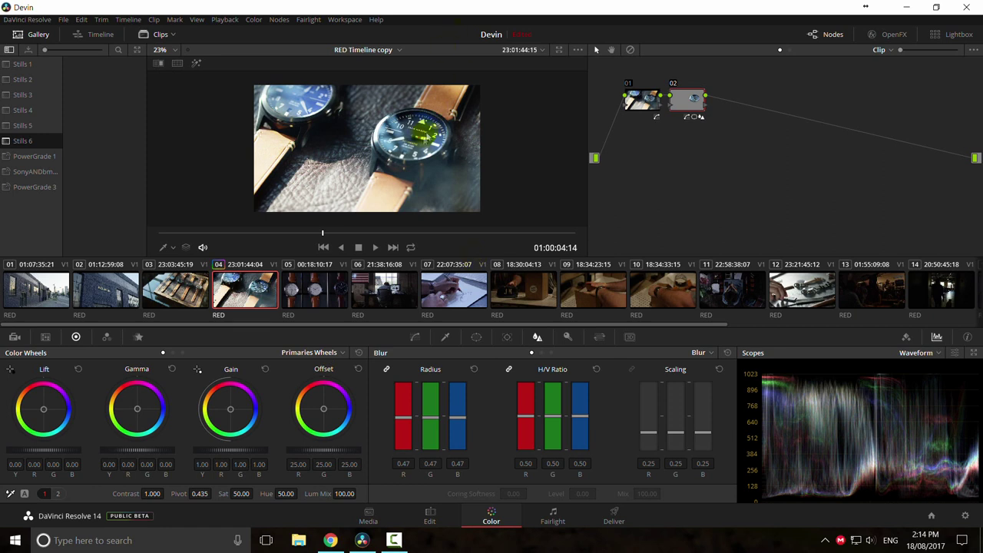
key("Delete")
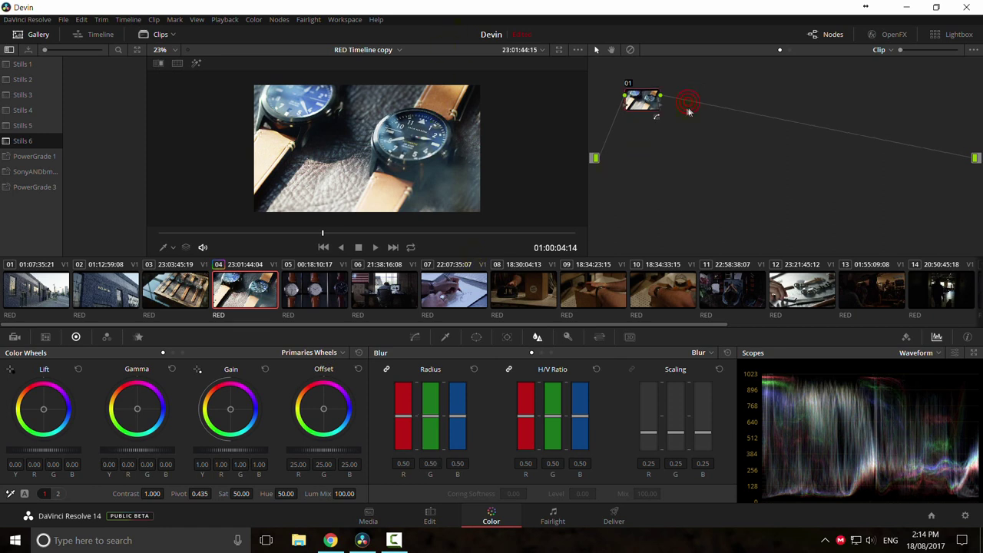
Step: Add one new serial node after node 01 and space it away from node 01 in the node graph
key("alt+s")
key("alt+s")
key("ctrl+z")
left_click_drag(696, 94, 752, 121)
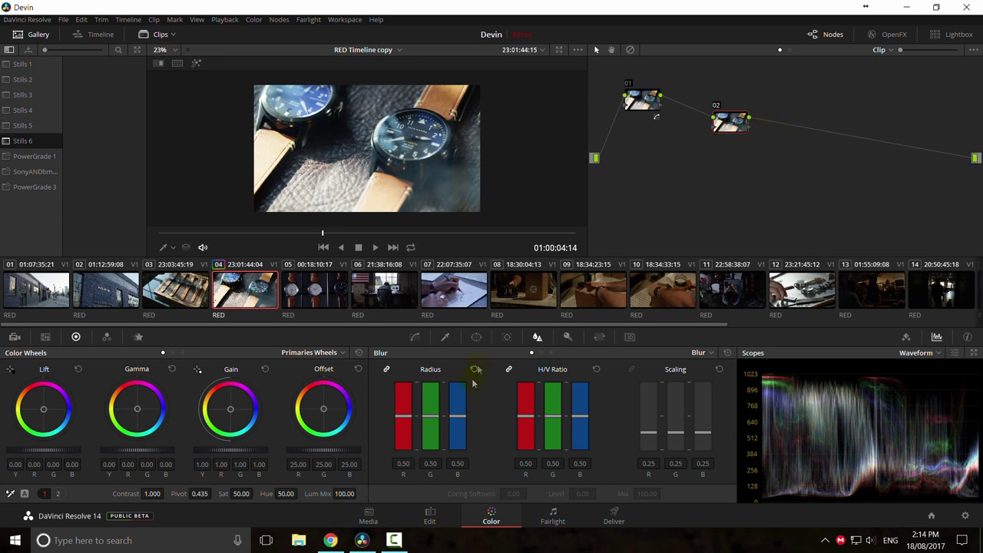
Step: Place a circular window around the front watch on node 02, sized about 56, with softness 16.01
left_click(476, 337)
left_click(390, 407)
left_click_drag(367, 148, 404, 139)
left_click_drag(403, 179, 405, 194)
mouse_move(443, 139)
left_mouse_down()
mouse_move(463, 140)
mouse_move(436, 159)
left_mouse_up()
left_click_drag(652, 439, 671, 445)
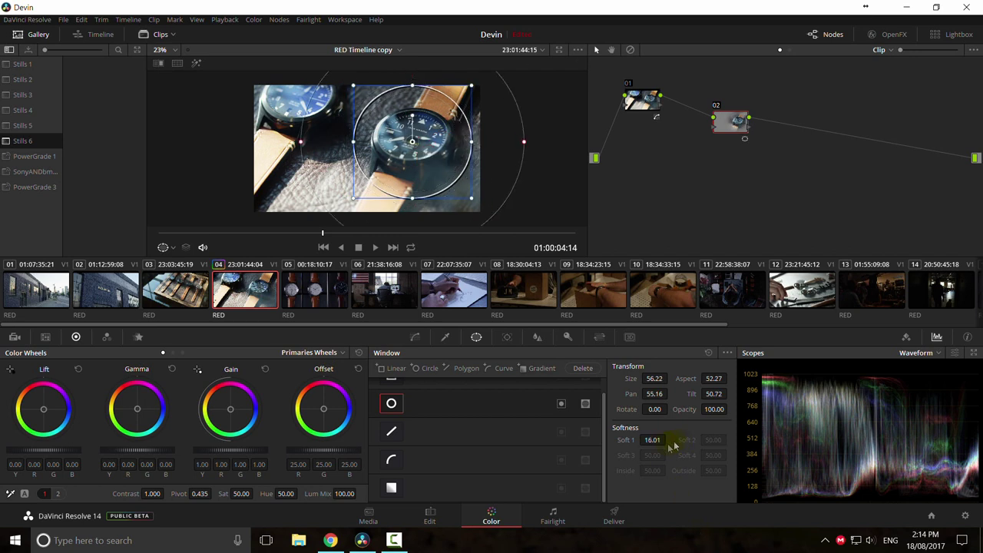
Step: Check the windowed area in highlight mode and invert the circular window on node 02
key("shift+h")
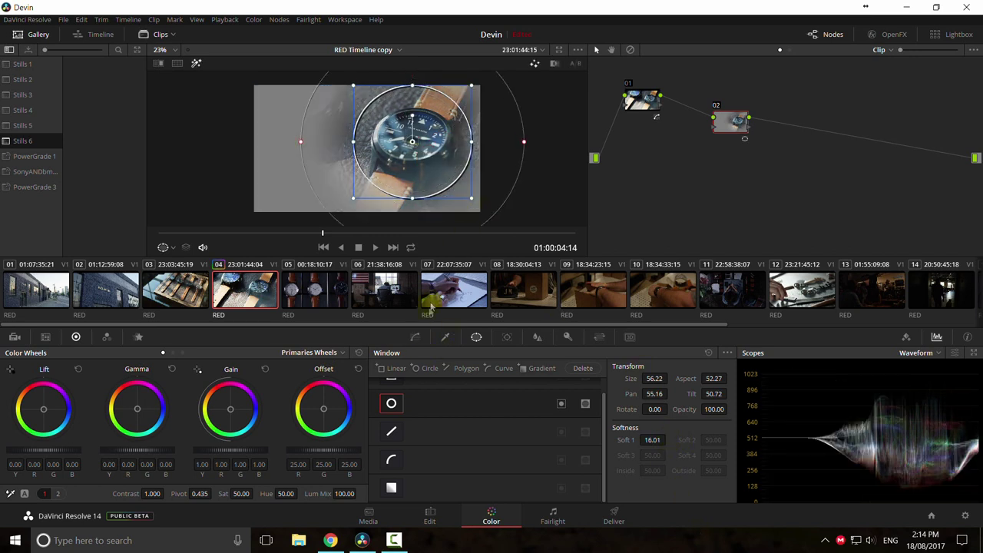
scroll(472, 215, "up", 2)
left_click(414, 336)
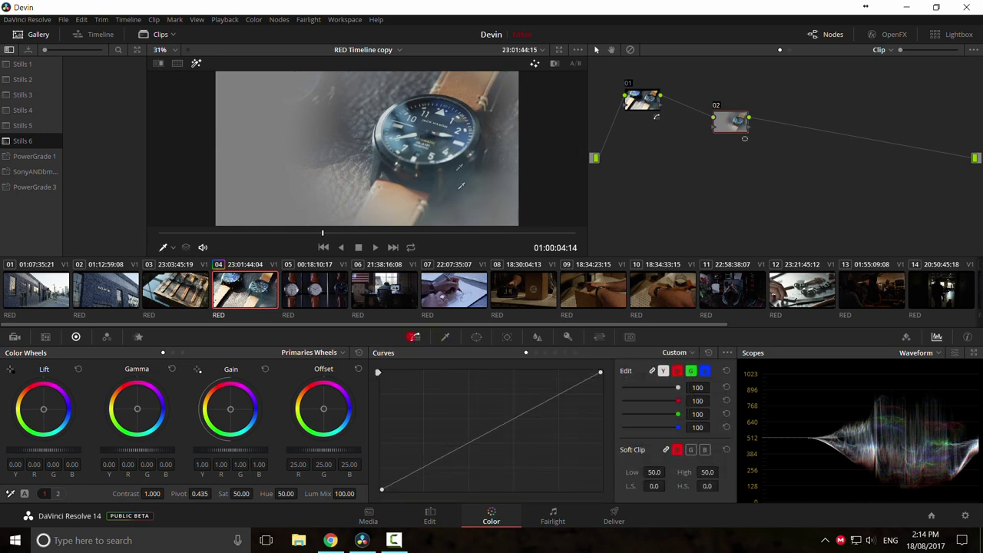
scroll(453, 205, "down", 2)
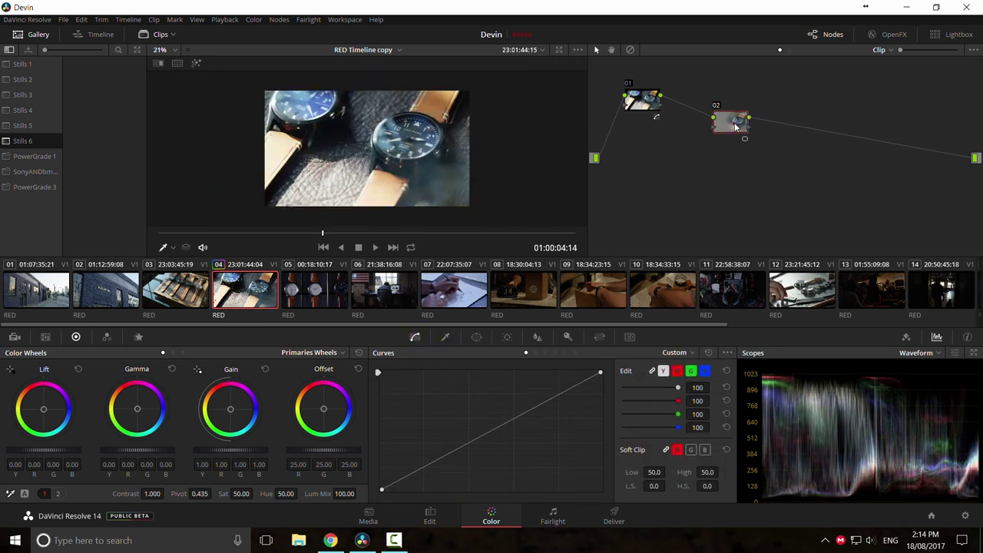
left_click(476, 337)
left_click(561, 404)
key("shift+h")
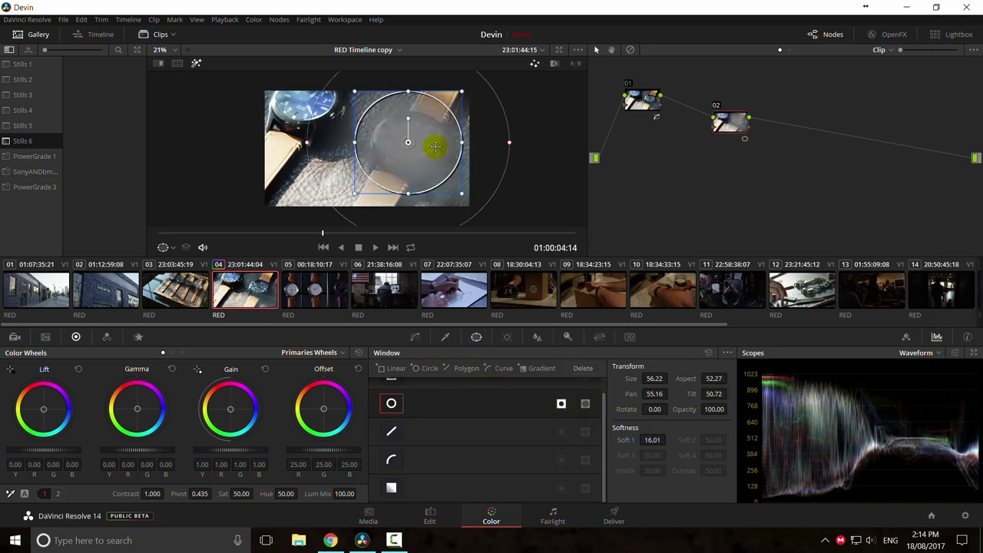
Step: Reshape the inverted circular window to size 70.12, aspect 38.07 and rotation 24.50, with softness 12.93
left_click_drag(462, 142, 467, 144)
left_click_drag(408, 193, 408, 207)
left_click_drag(407, 115, 433, 113)
left_click_drag(648, 442, 491, 439)
left_click_drag(462, 169, 488, 180)
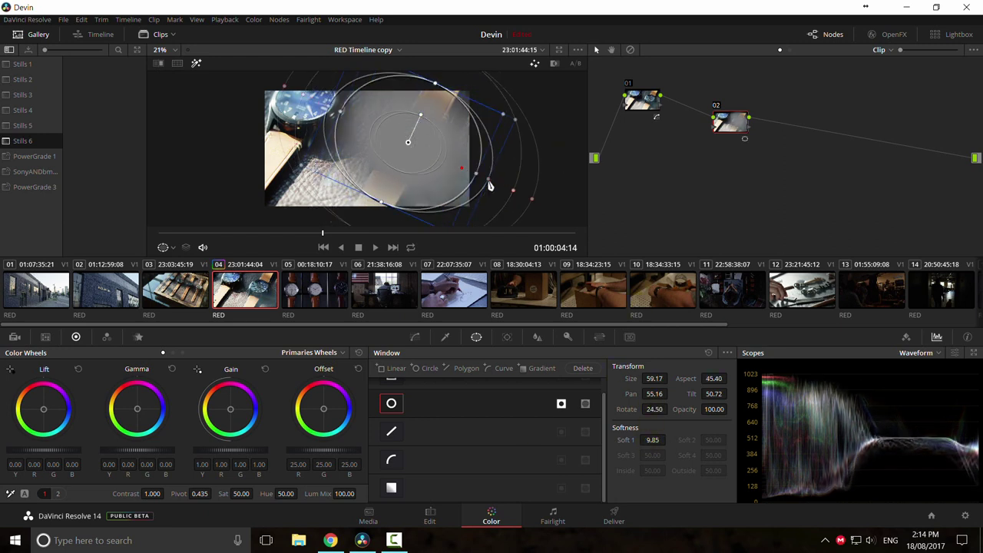
left_click_drag(381, 202, 333, 257)
left_click_drag(623, 436, 662, 442)
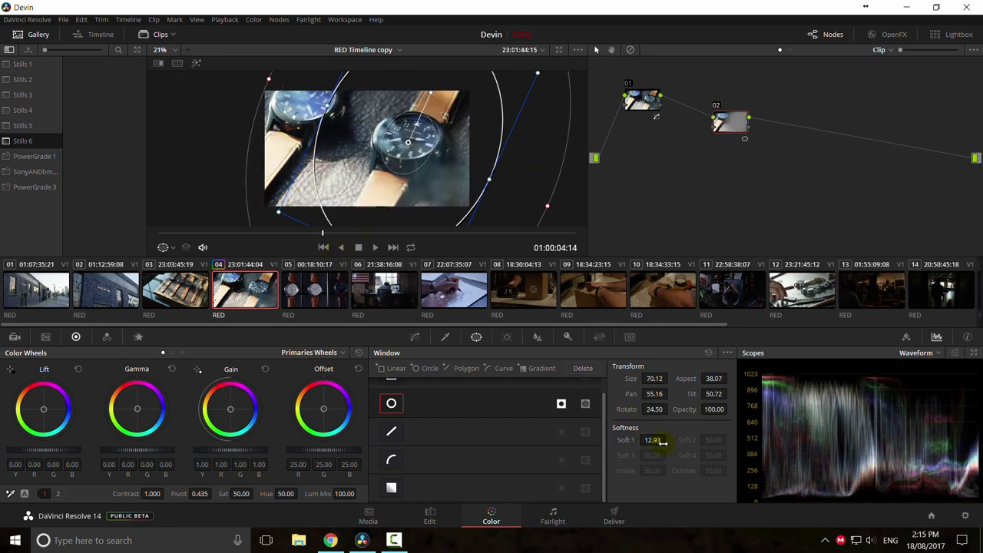
Step: Darken the area outside the window by lowering a single upper-midtone point on node 02's custom curve
left_click(415, 337)
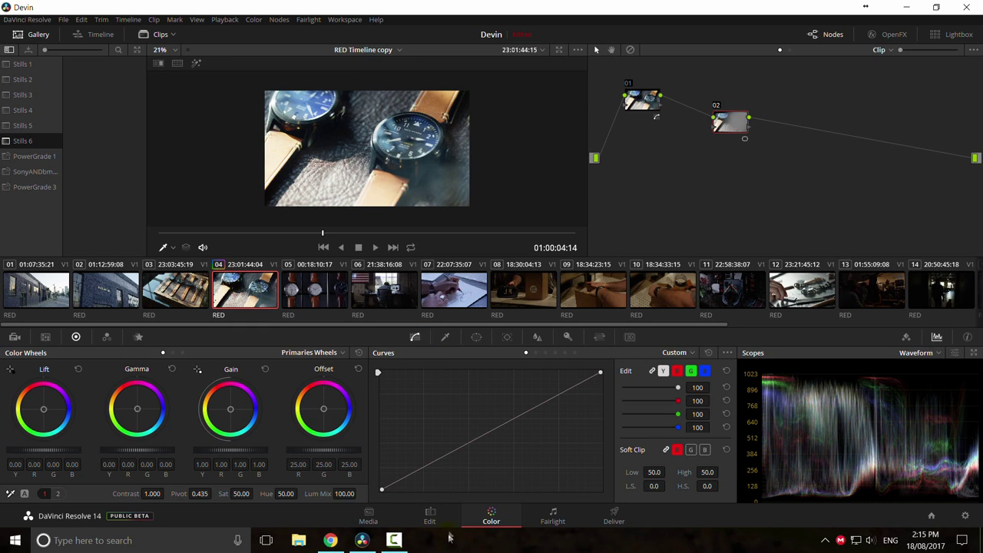
left_click_drag(462, 447, 437, 467)
right_click(492, 462)
scroll(406, 154, "up", 2)
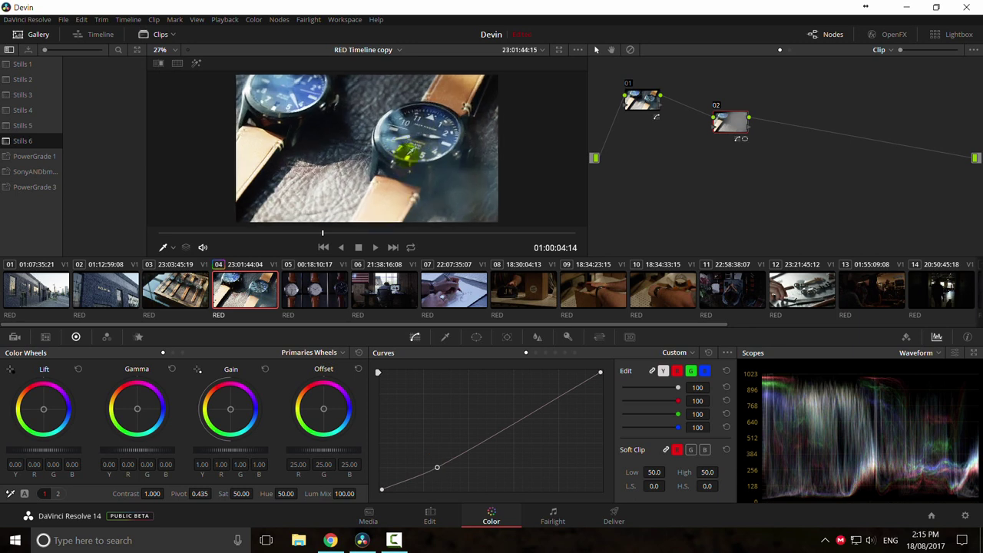
scroll(422, 127, "down", 1)
mouse_move(436, 469)
left_mouse_down()
mouse_move(432, 460)
mouse_move(453, 467)
mouse_move(431, 455)
left_mouse_up()
left_click_drag(516, 418, 522, 424)
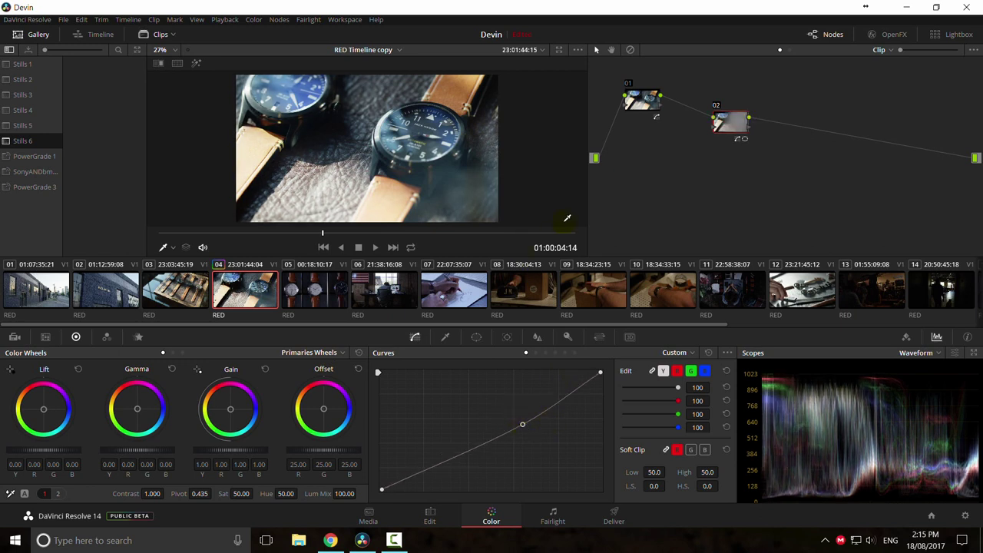
left_click_drag(729, 121, 758, 104)
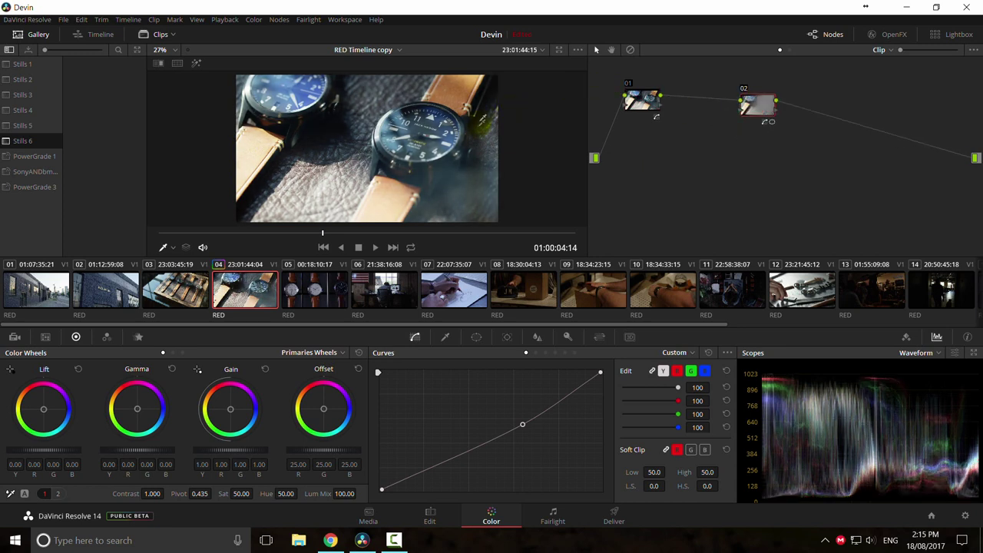
Step: Switch the scope to Vectorscope and reduce the magnification of its trace
left_click(916, 353)
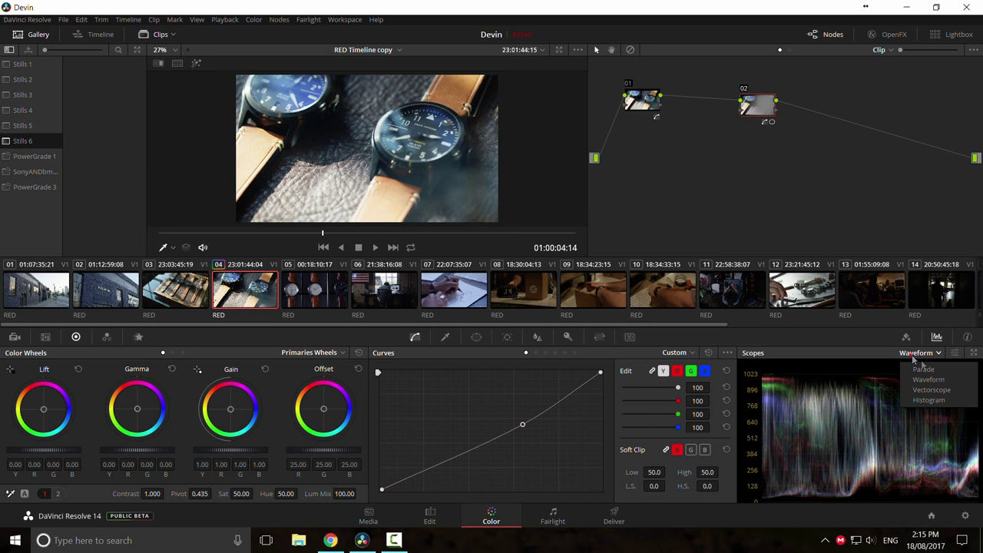
left_click(930, 390)
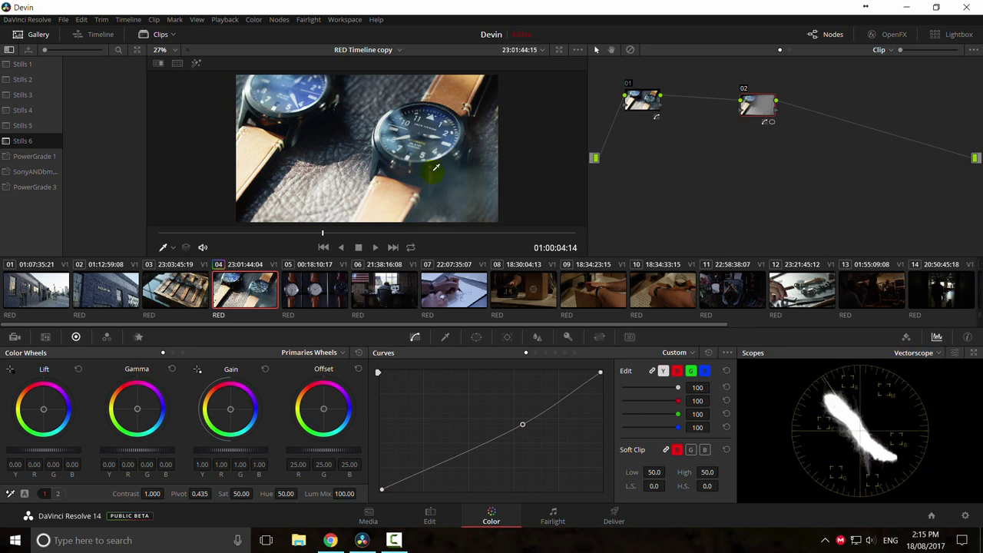
left_click(955, 353)
left_click(877, 433)
left_click(955, 352)
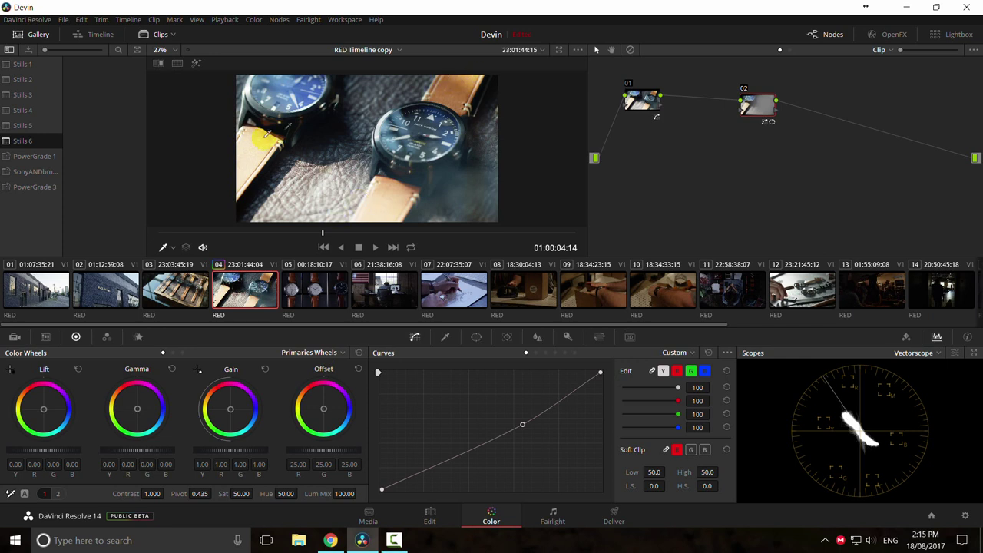
Step: Insert a serial node between nodes 01 and 02 and arrange the nodes apart, with the clip at 01:00:04:15
left_click_drag(747, 98, 724, 97)
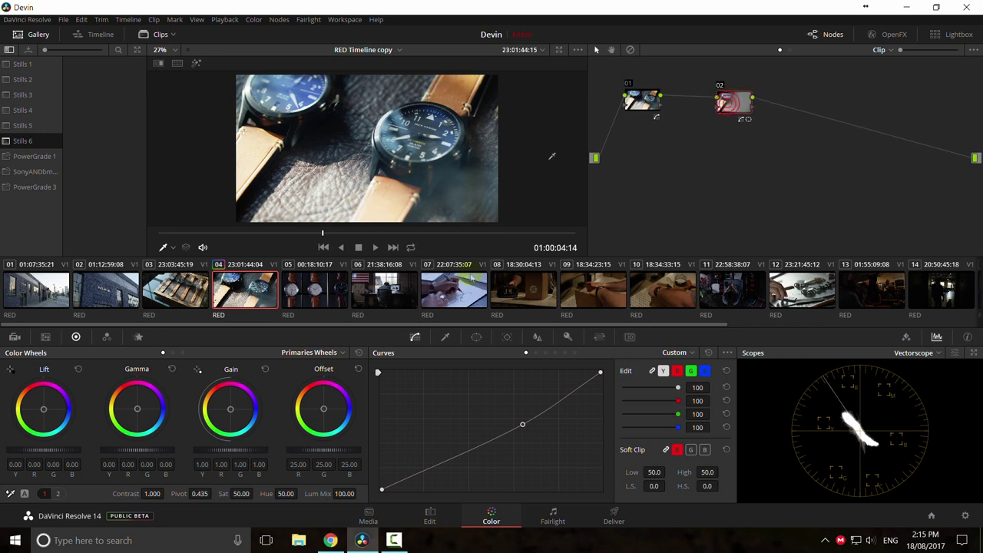
mouse_move(327, 234)
left_mouse_down()
mouse_move(412, 237)
mouse_move(177, 233)
mouse_move(527, 235)
mouse_move(288, 241)
mouse_move(445, 235)
mouse_move(339, 243)
left_mouse_up()
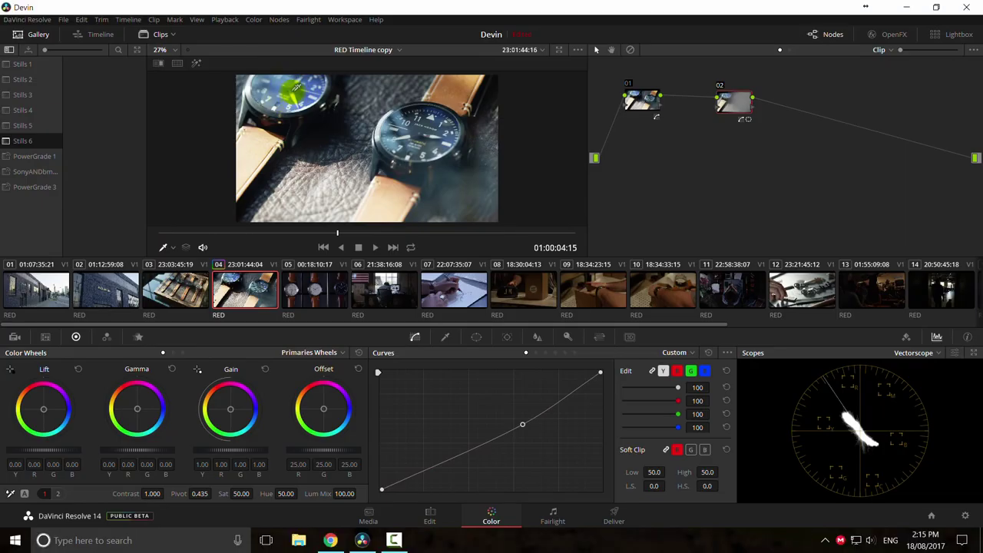
left_click_drag(733, 108, 807, 113)
key("shift+s")
left_click_drag(711, 148, 715, 148)
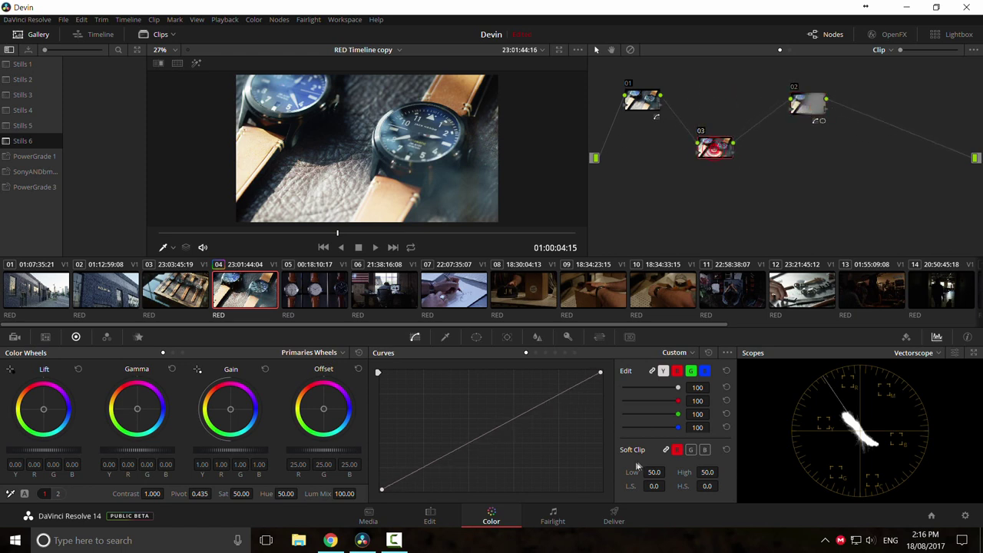
Step: Try to qualify the blue watch dial with hue width 8.0 and softness 16.0, and reset the qualifier
left_click(678, 353)
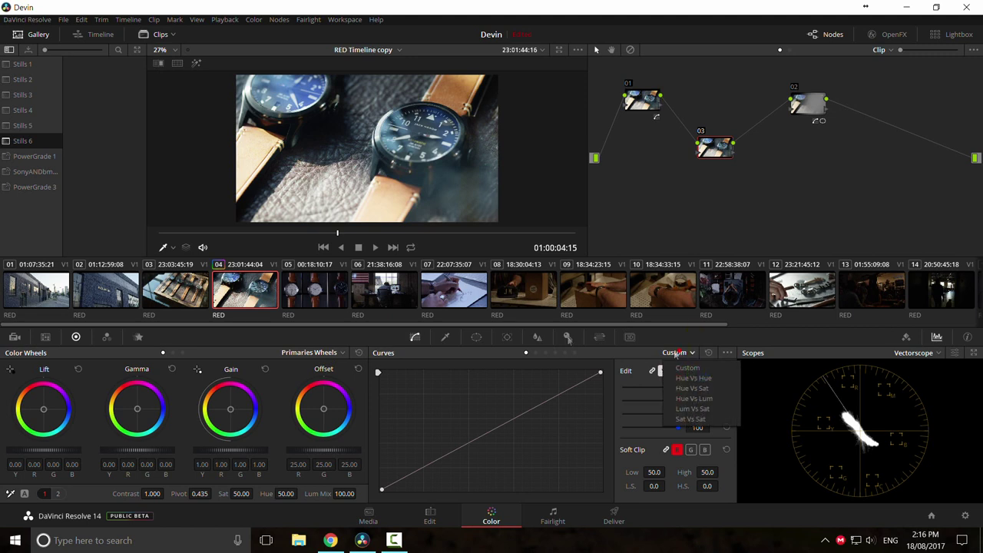
left_click(446, 338)
left_click(308, 81)
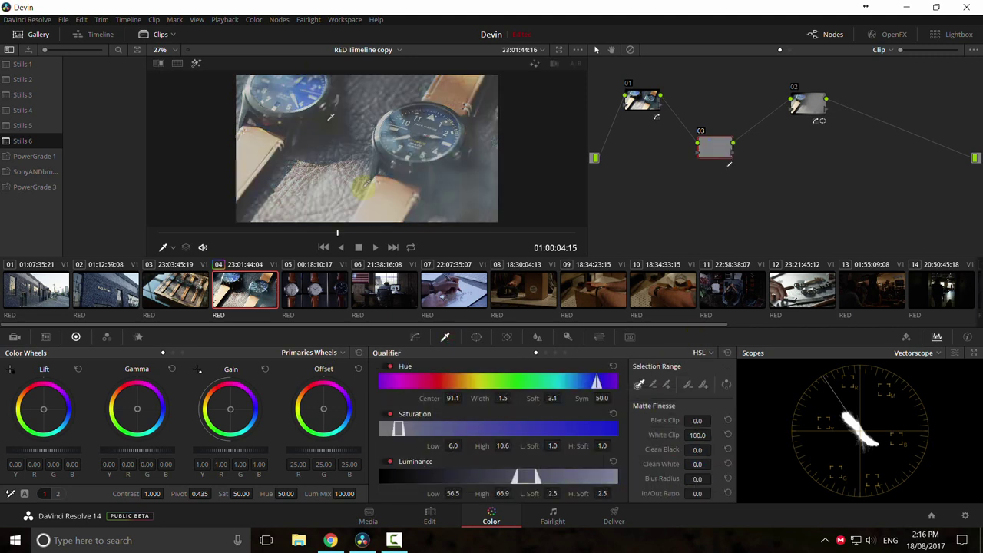
left_click_drag(532, 404, 536, 411)
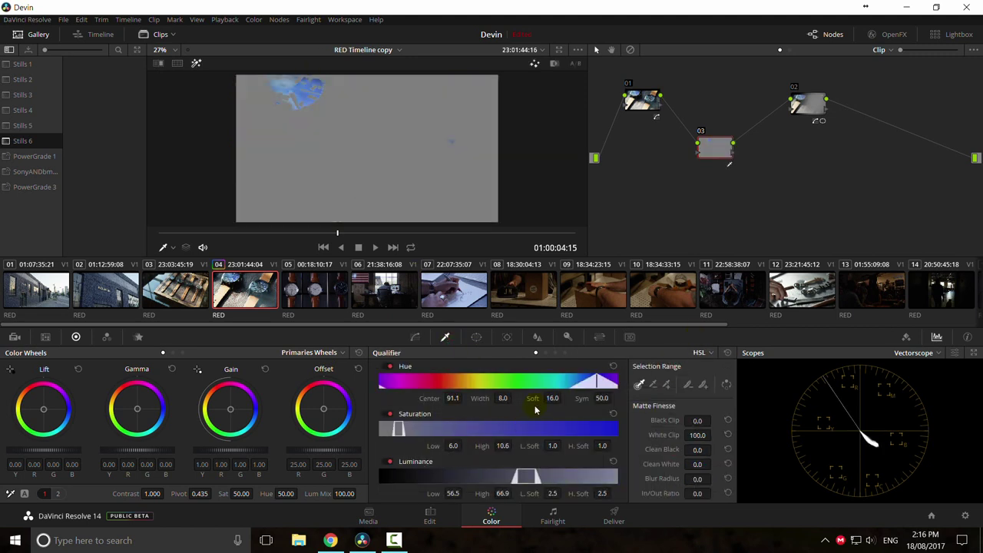
left_click(727, 353)
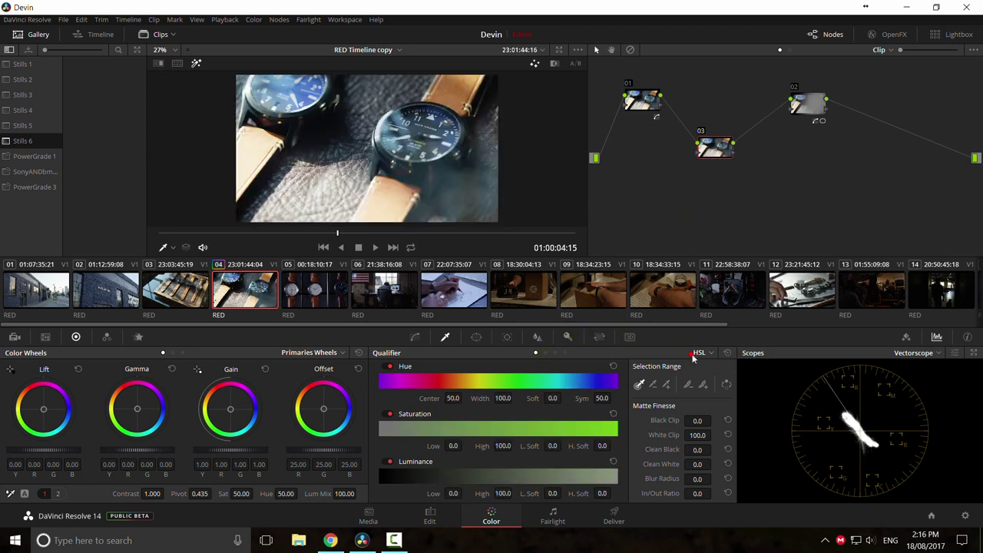
left_click(707, 356)
Step: Set up a Hue Vs Hue curve on node 03 with anchor points on both sides of the blue range
left_click(417, 338)
left_click(682, 355)
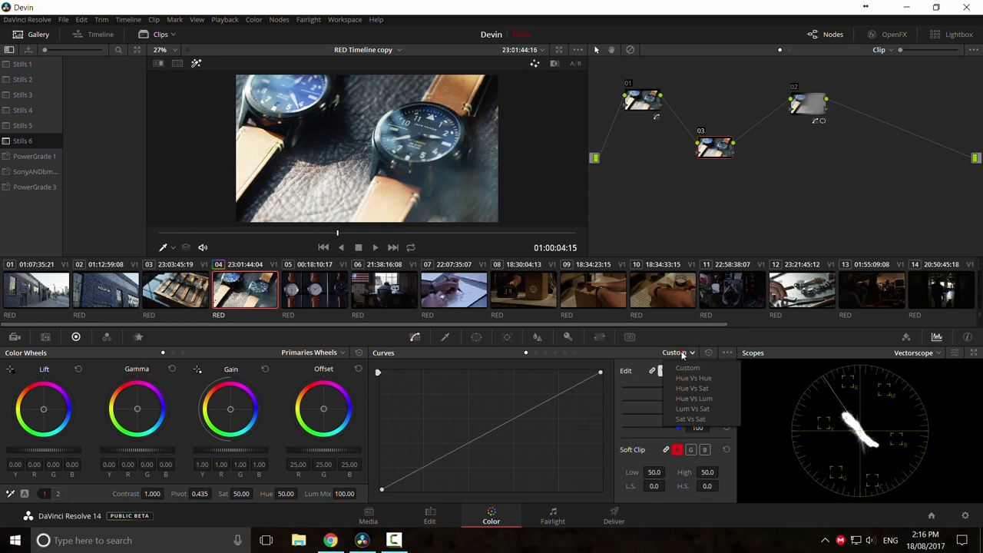
left_click(701, 378)
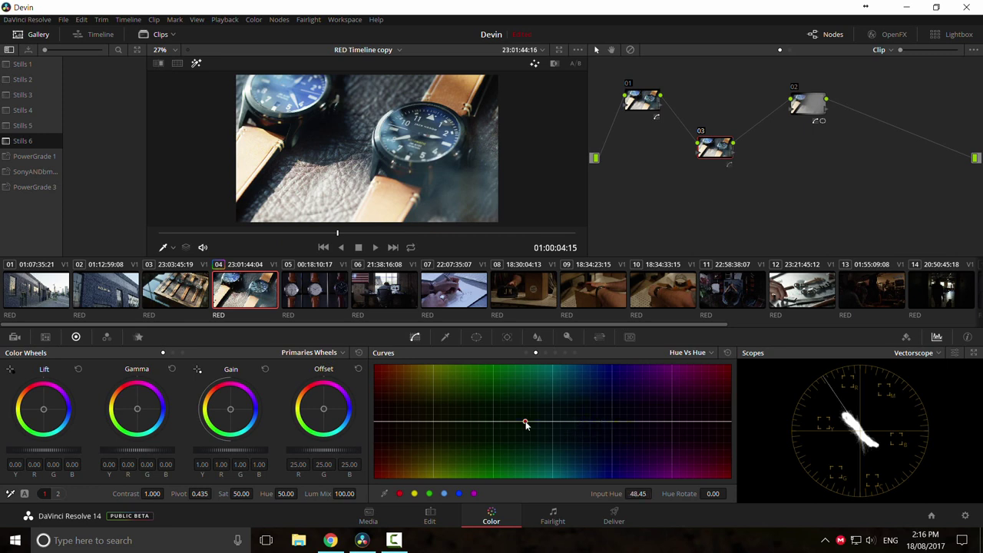
left_click(676, 423)
Step: Shift the blue hues slightly toward teal on the Hue Vs Hue curve and add an anchor at input hue 78.83
left_click_drag(675, 424, 586, 416)
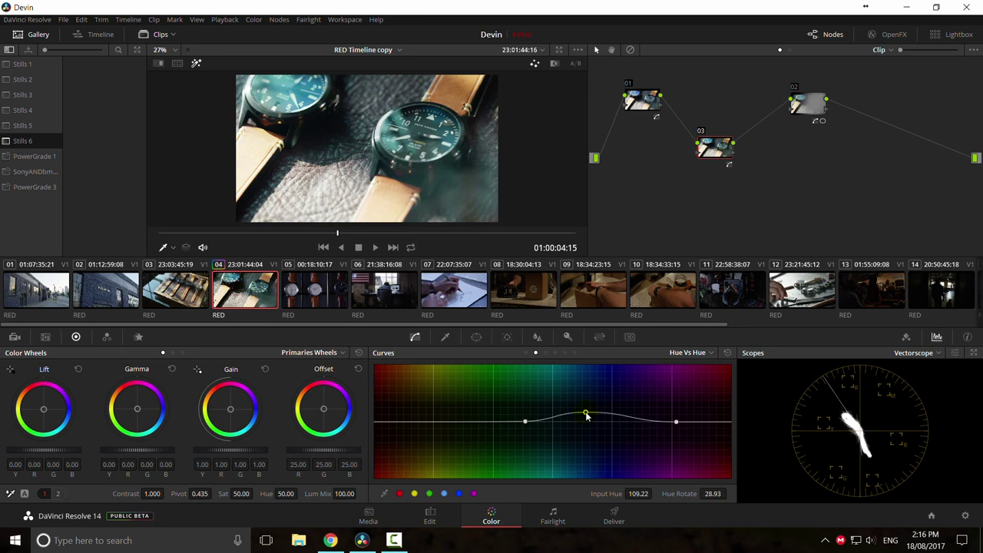
right_click(586, 416)
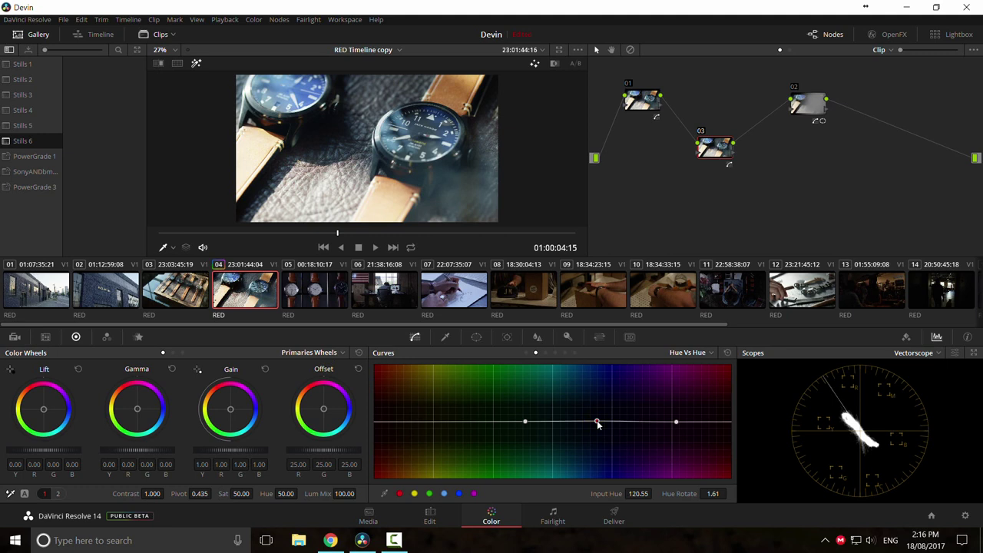
left_click_drag(598, 424, 621, 420)
left_click_drag(547, 421, 556, 425)
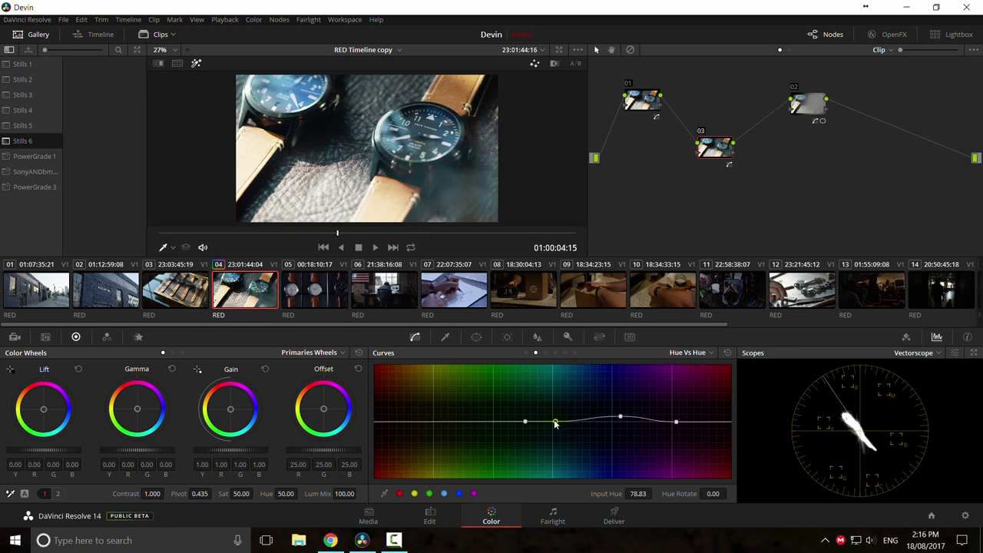
Step: Shift the new Hue Vs Hue anchor slightly toward blue and set the peak anchor to input hue 125.18 with hue rotate 32.14
left_click_drag(555, 423, 560, 427)
right_click(556, 420)
left_click_drag(620, 419, 602, 415)
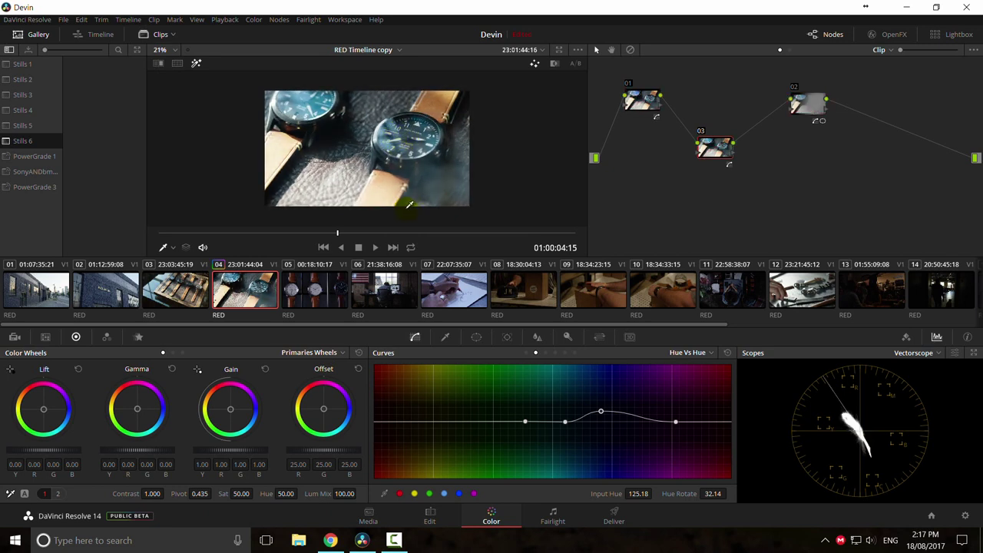
Step: Grab a still of the watch close-up at 01:00:04:11 and apply its grade to clip 03
left_click_drag(337, 234, 258, 238)
right_click(355, 150)
left_click(383, 155)
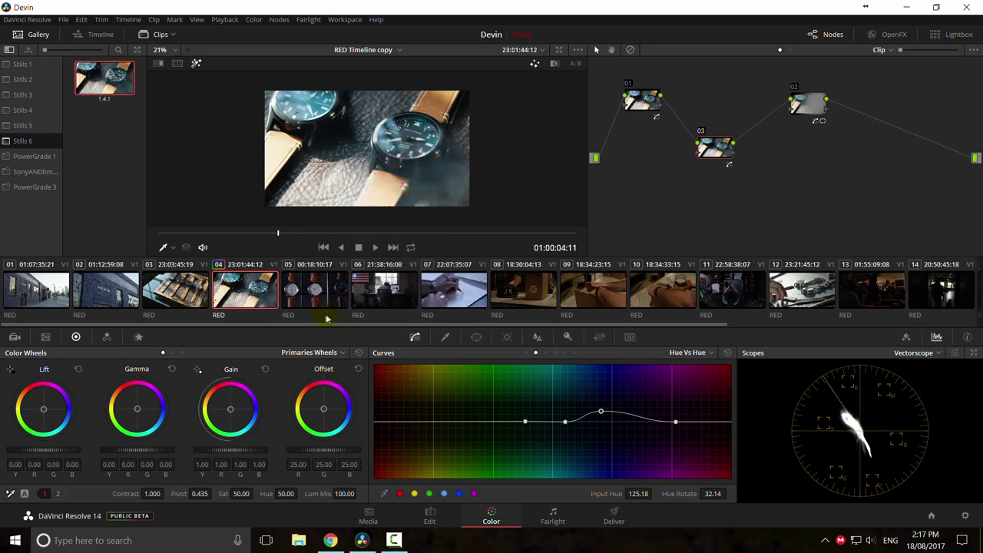
left_click(175, 289)
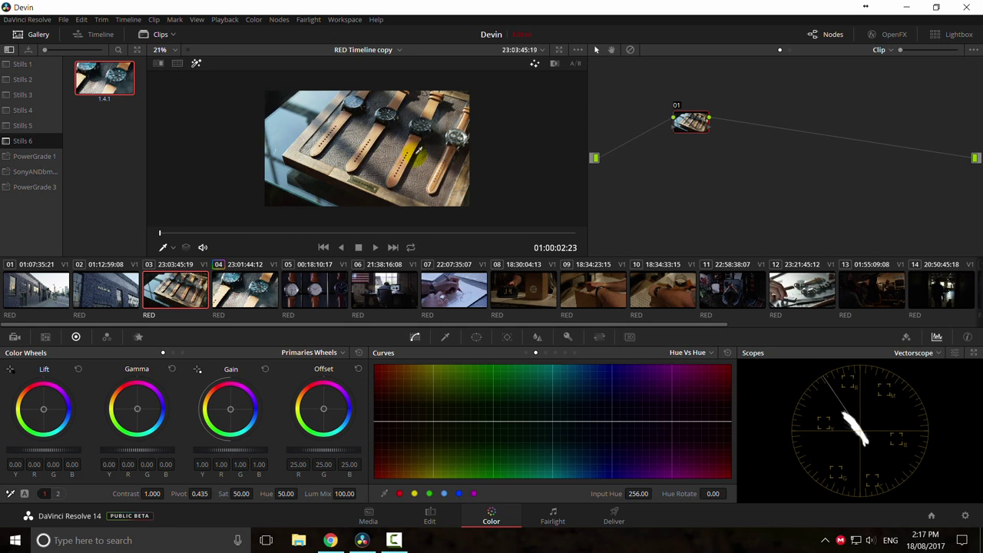
middle_click(112, 86)
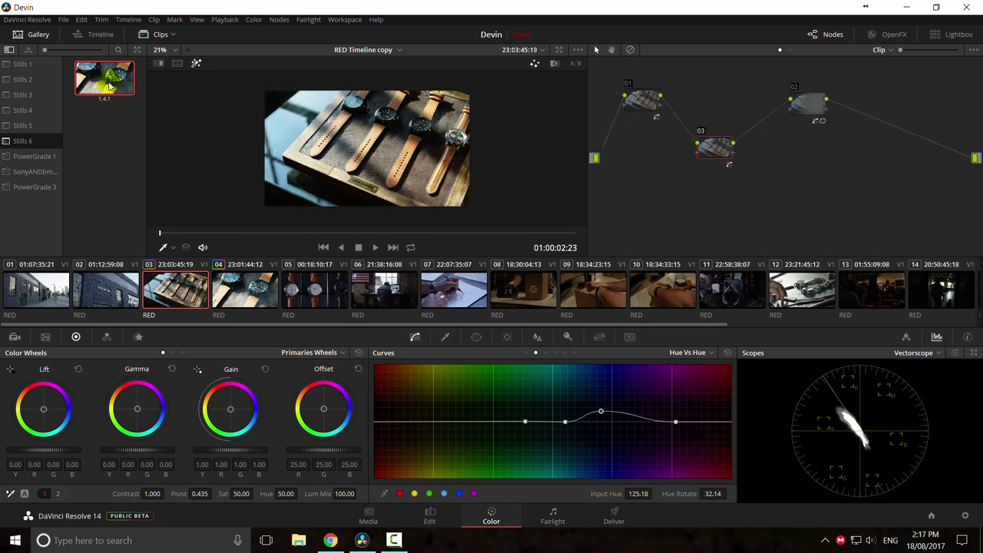
Step: Switch the scopes to Waveform and nudge the shadow point on node 01's custom curve
left_click(908, 353)
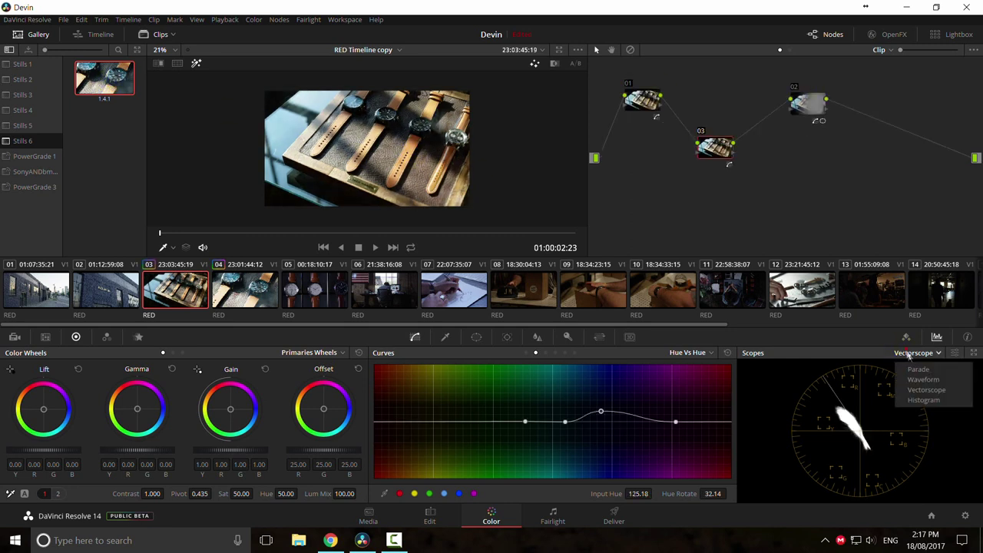
left_click(923, 379)
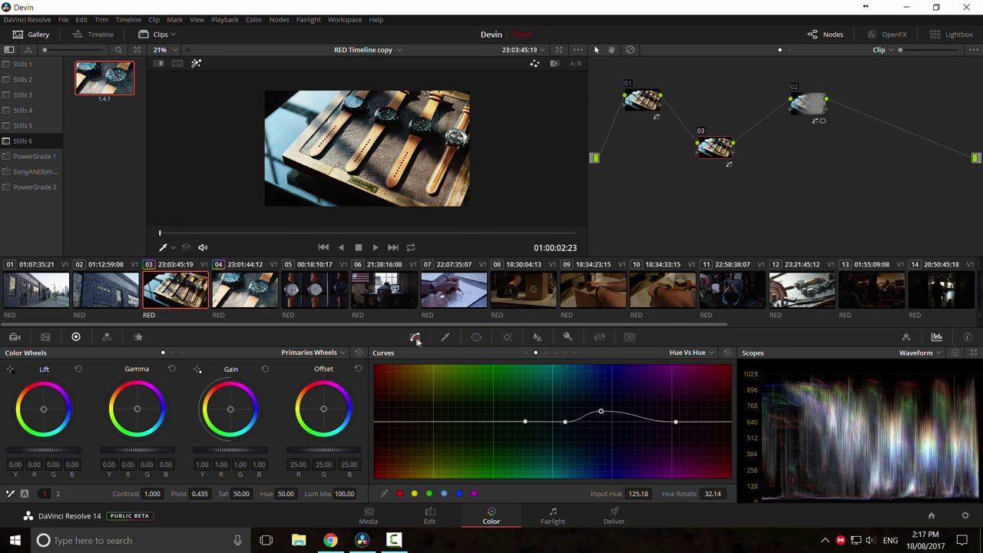
left_click(642, 100)
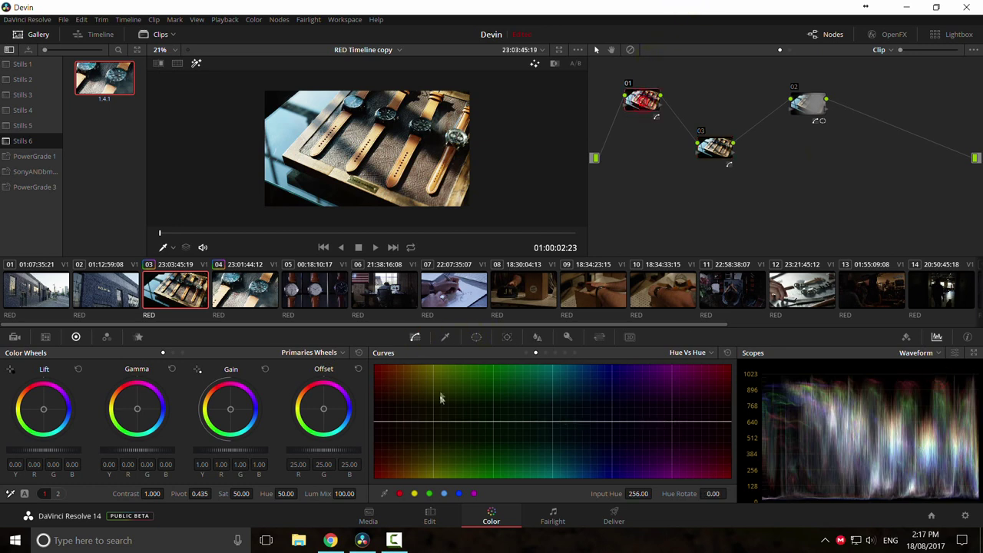
left_click(687, 353)
left_click(691, 368)
left_click_drag(419, 478, 414, 477)
key("ctrl+e")
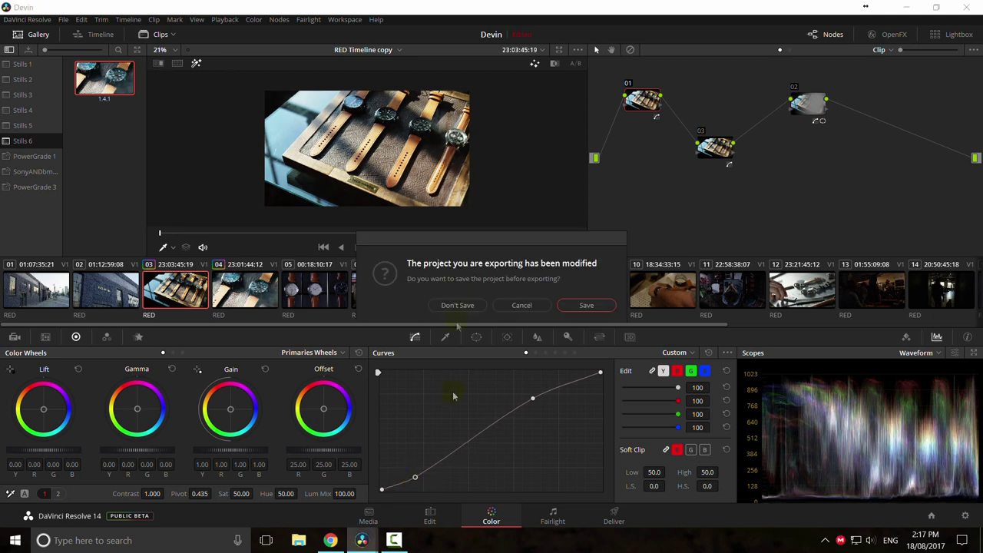
left_click(513, 304)
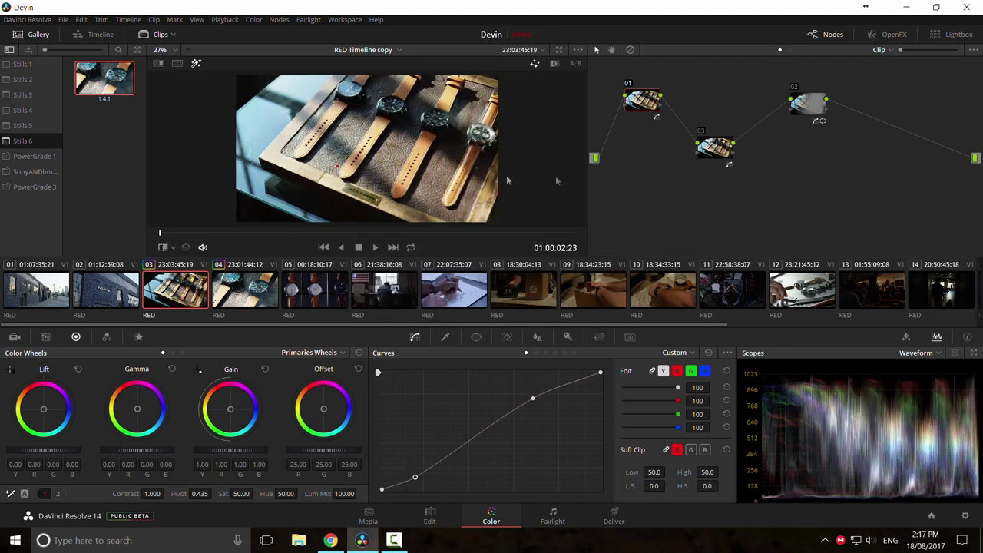
Step: Compare clip 03 with the grabbed still by wiping across the image
key("ctrl+w")
left_click_drag(506, 174, 384, 174)
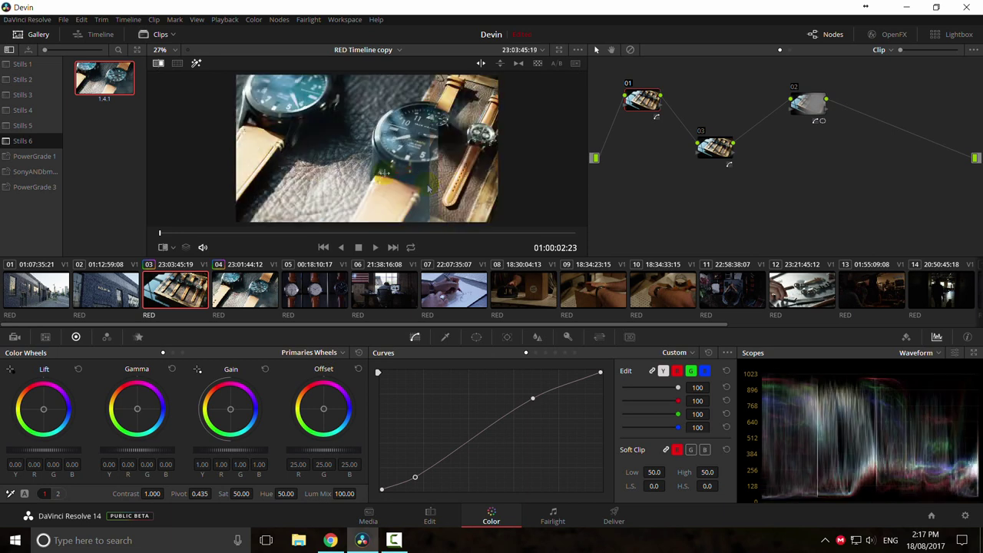
left_click_drag(459, 179, 381, 149)
left_click_drag(311, 125, 346, 164)
key("alt+w")
left_click_drag(407, 161, 426, 172)
key("alt+w")
Step: Ease the shadow darkening and lift the highlight point on node 01's custom curve, checking the node on and off and against the still
left_click_drag(415, 479, 403, 482)
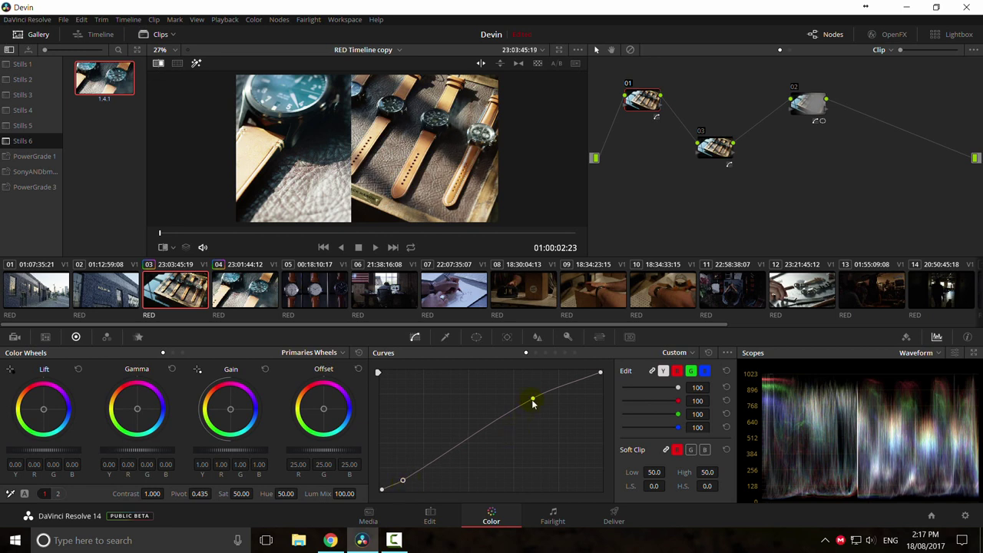
left_click_drag(532, 400, 522, 395)
key("ctrl+w")
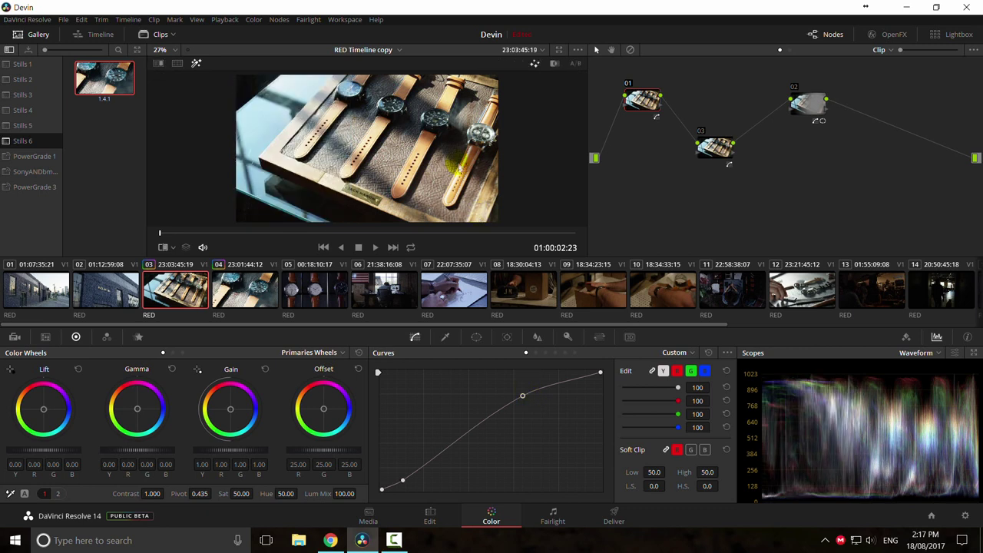
key("ctrl+d")
key("ctrl+d")
key("ctrl+d")
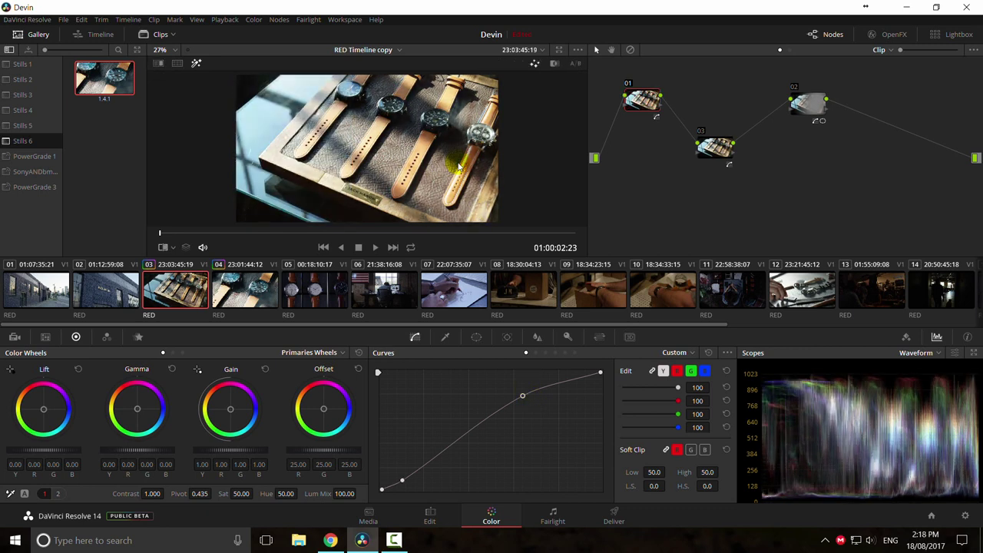
key("ctrl+w")
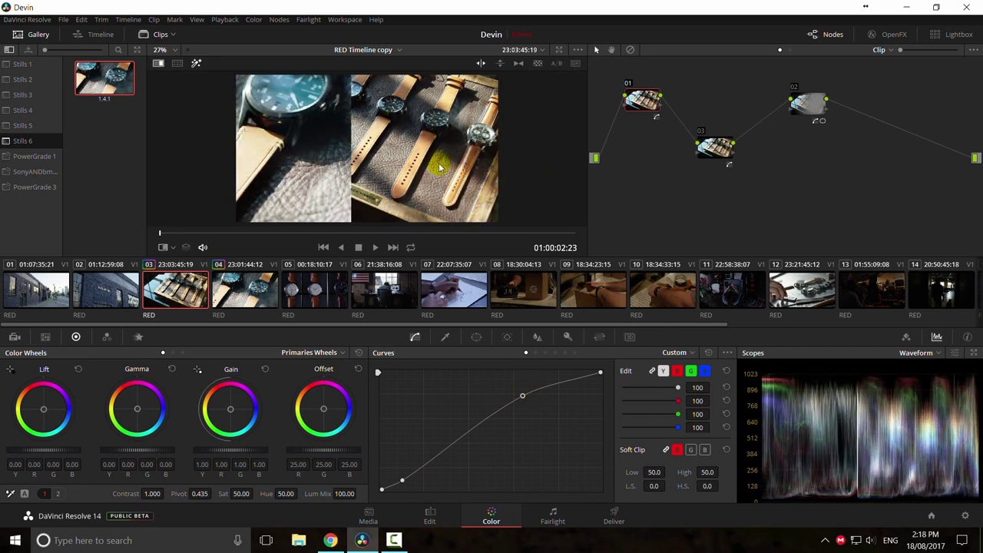
key("ctrl+w")
Step: Examine node 03's effect on the watch dials up close and full screen, and compare the clip with the still
left_click(713, 146)
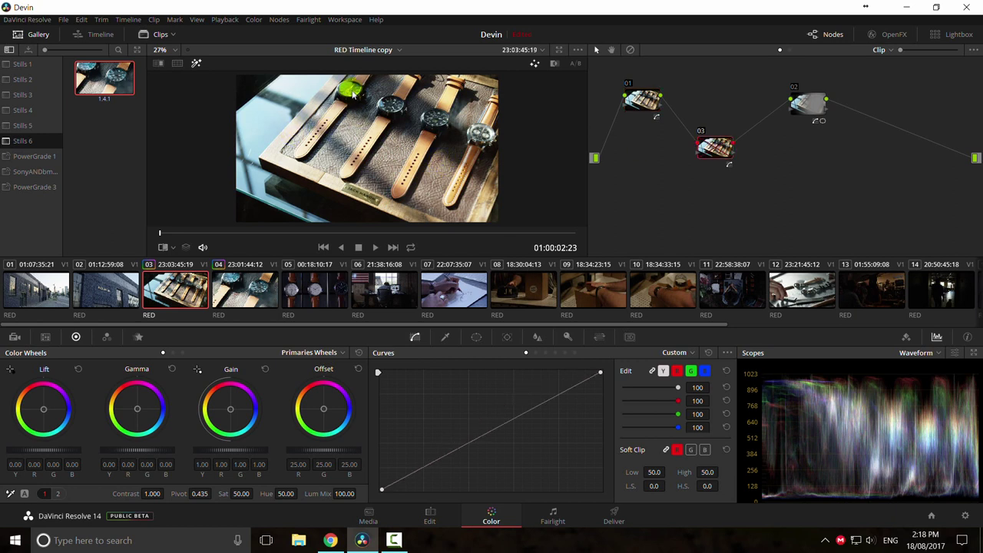
scroll(351, 95, "up", 5)
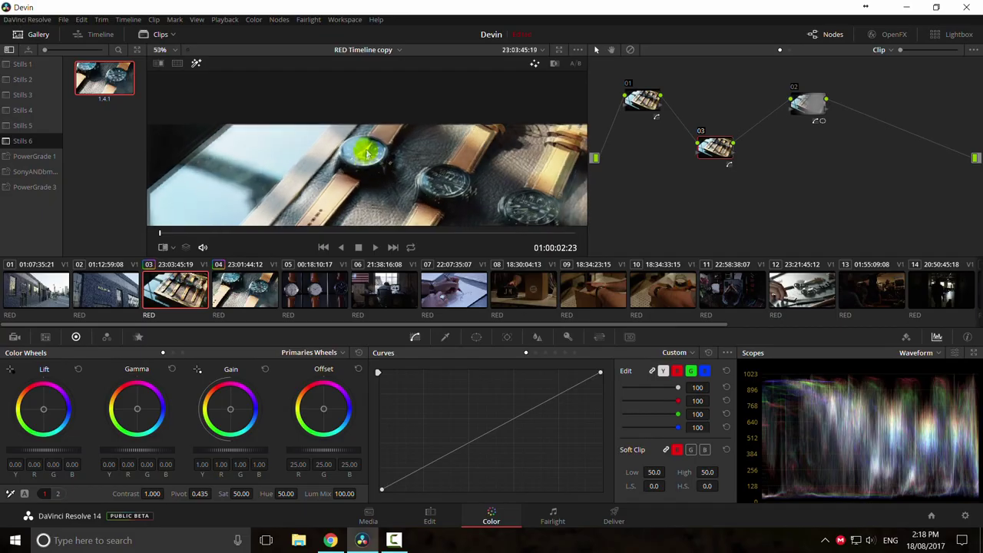
key("ctrl+f")
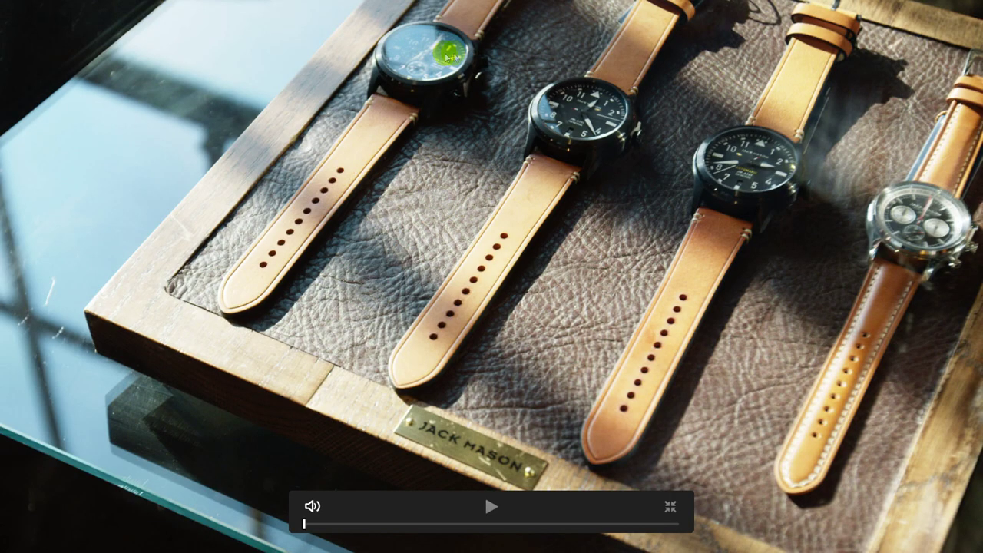
key("ctrl+f")
scroll(462, 188, "down", 5)
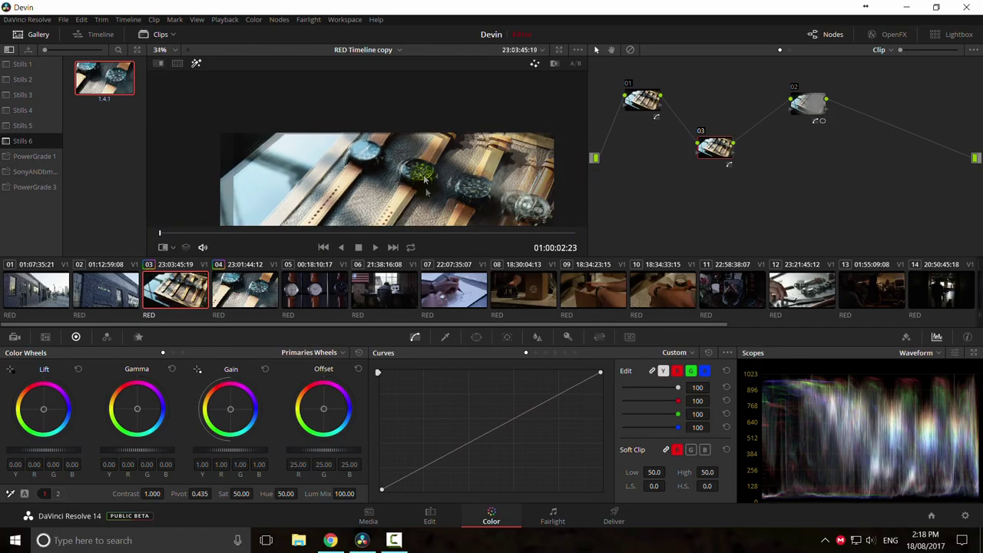
scroll(435, 187, "up", 1)
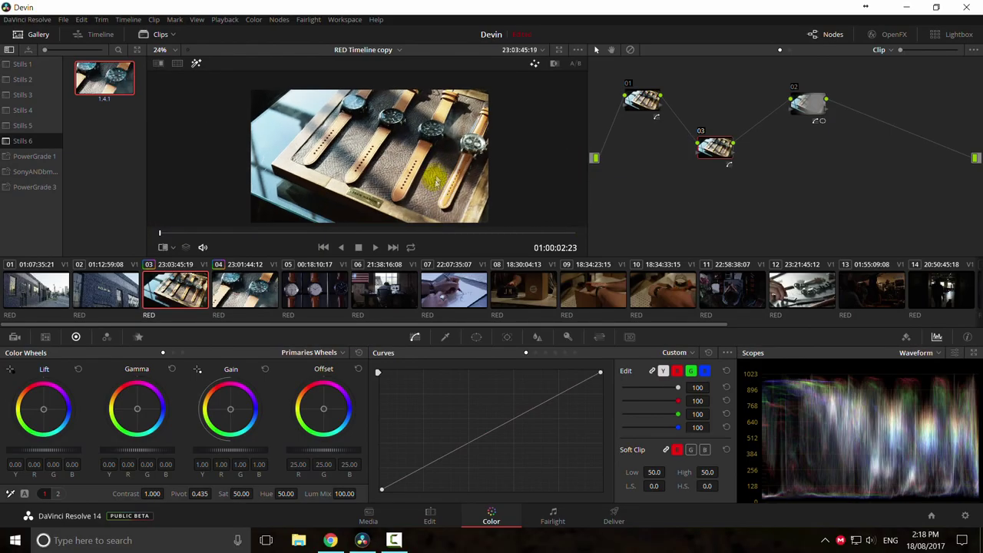
key("ctrl+w")
left_click_drag(348, 175, 365, 153)
key("ctrl+w")
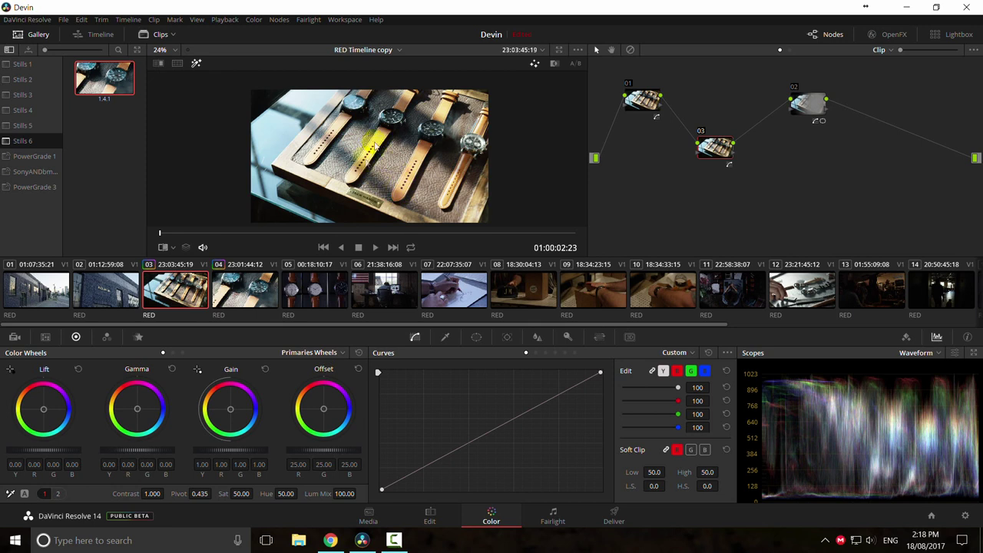
Step: Line up node 03 between nodes 01 and 02, and reposition and reshape node 02's circle window over the watches
left_click_drag(714, 146, 696, 103)
left_click(476, 339)
left_click_drag(425, 159, 406, 127)
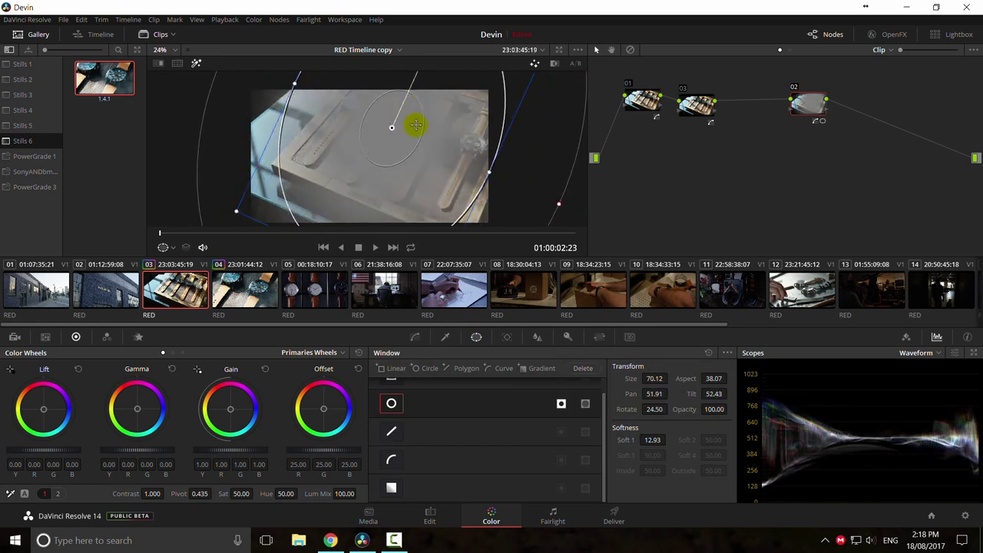
scroll(416, 126, "down", 2)
left_click_drag(404, 92, 410, 97)
mouse_move(405, 151)
left_mouse_down()
mouse_move(460, 193)
mouse_move(423, 182)
mouse_move(446, 184)
left_mouse_up()
left_click(414, 338)
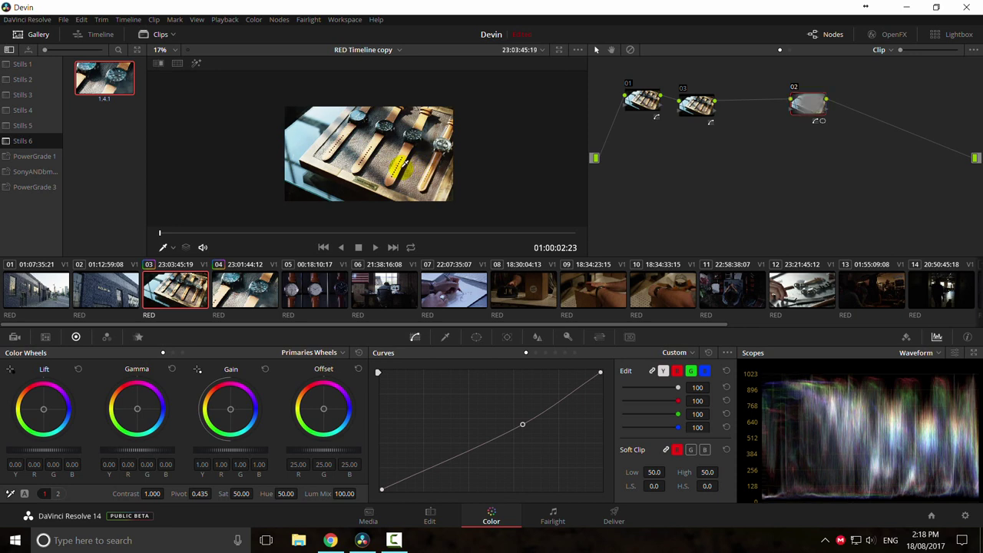
scroll(383, 164, "up", 3)
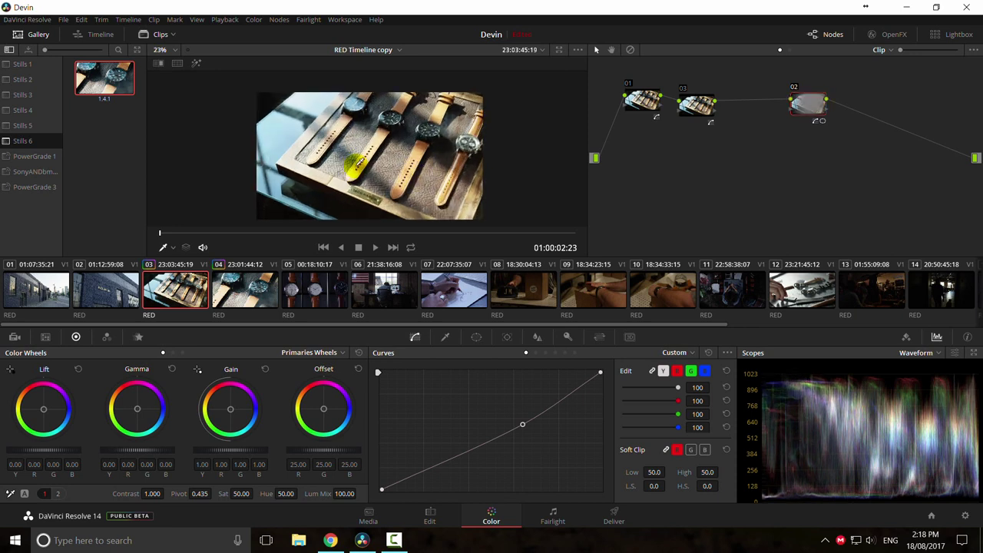
scroll(330, 132, "up", 1)
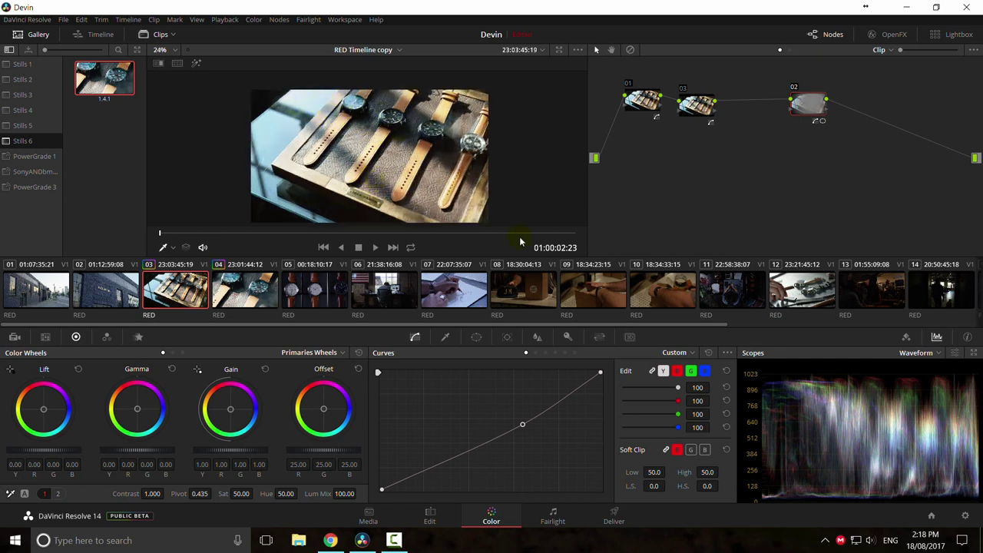
Step: Add serial node 04 after node 03 with a gradient window angled across the frame from the glass table's upper corner
left_click(698, 106)
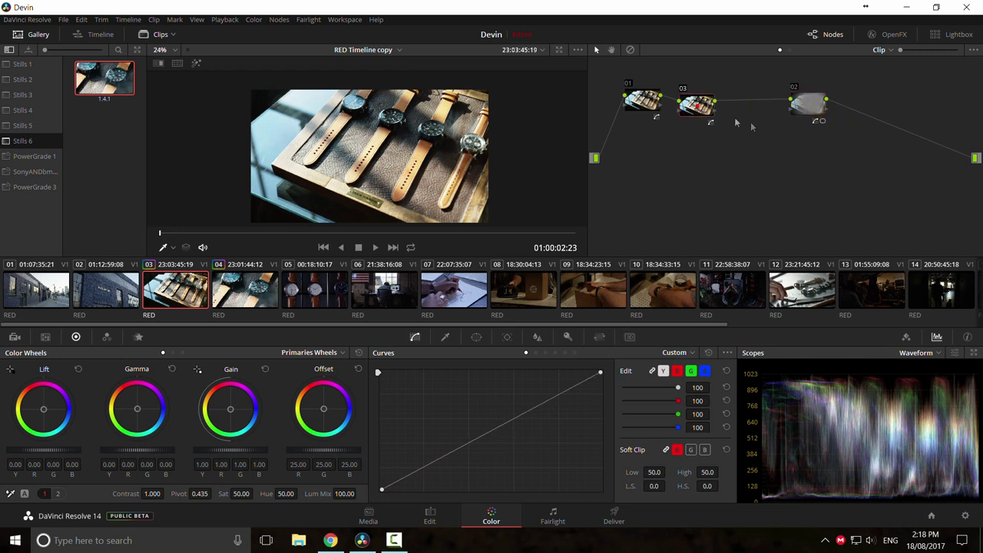
key("alt+s")
left_click(477, 338)
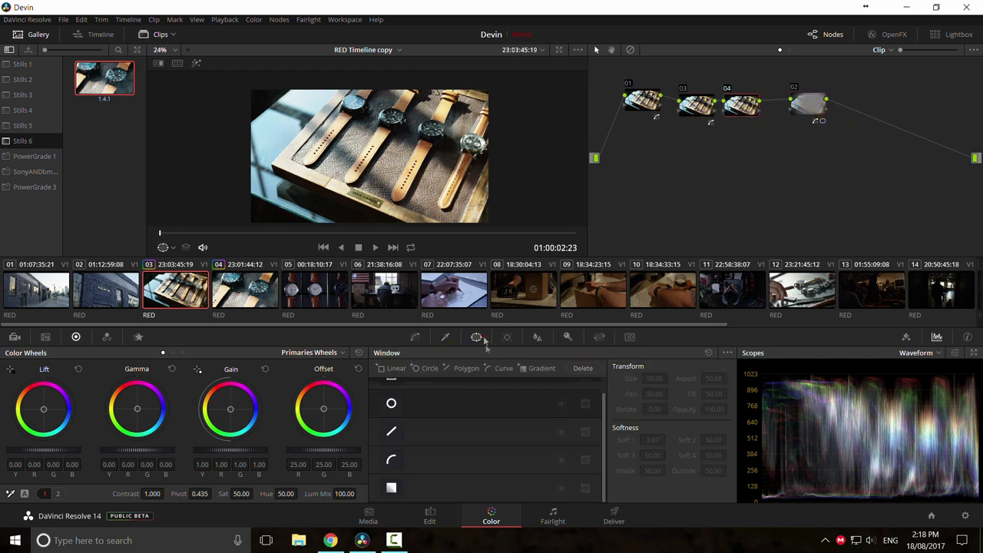
left_click(392, 488)
left_click_drag(369, 185, 488, 222)
left_click_drag(370, 158, 237, 85)
left_click_drag(354, 151, 351, 158)
left_click(415, 337)
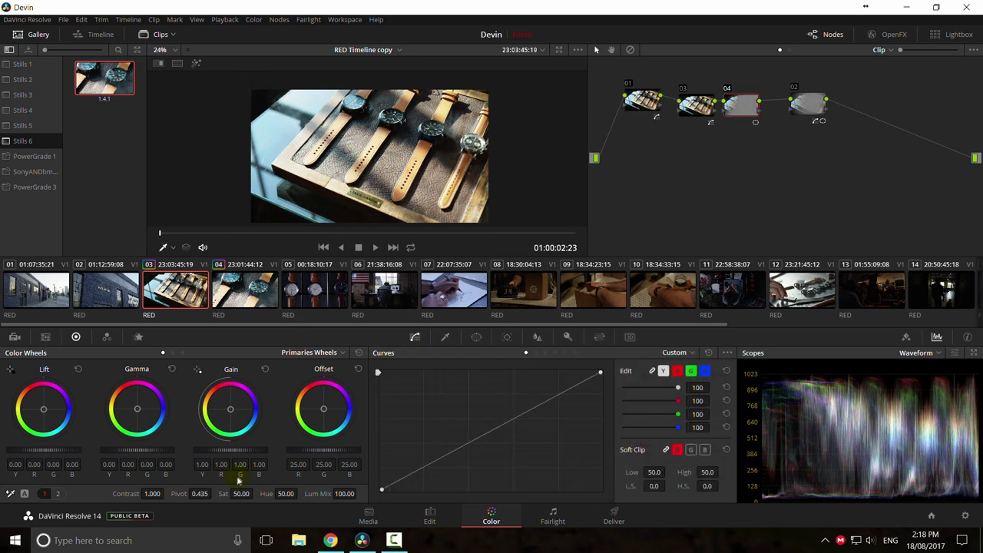
Step: Push node 04's gain toward blue with R 0.84, G 1.03 and B 1.20, and check the image full screen
left_click(306, 355)
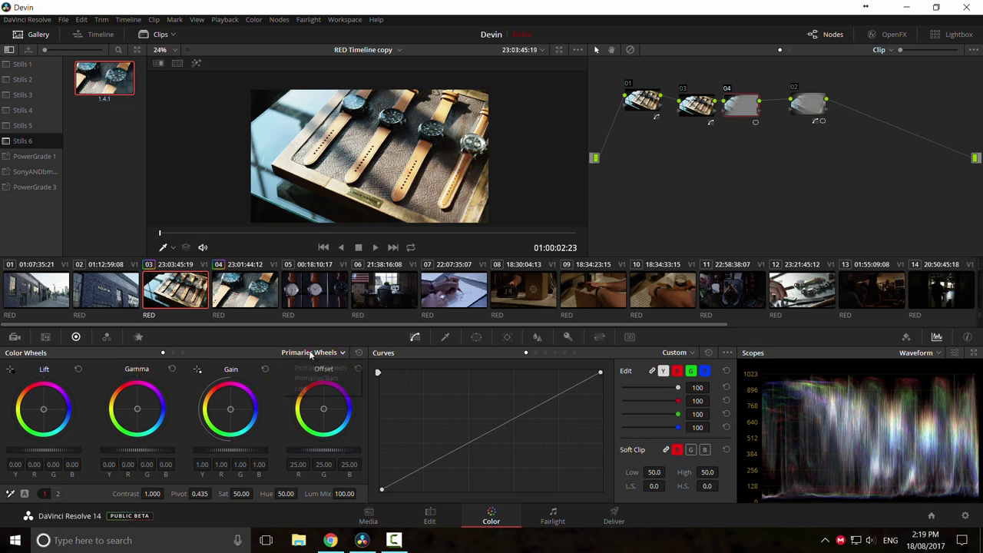
left_click_drag(230, 407, 232, 410)
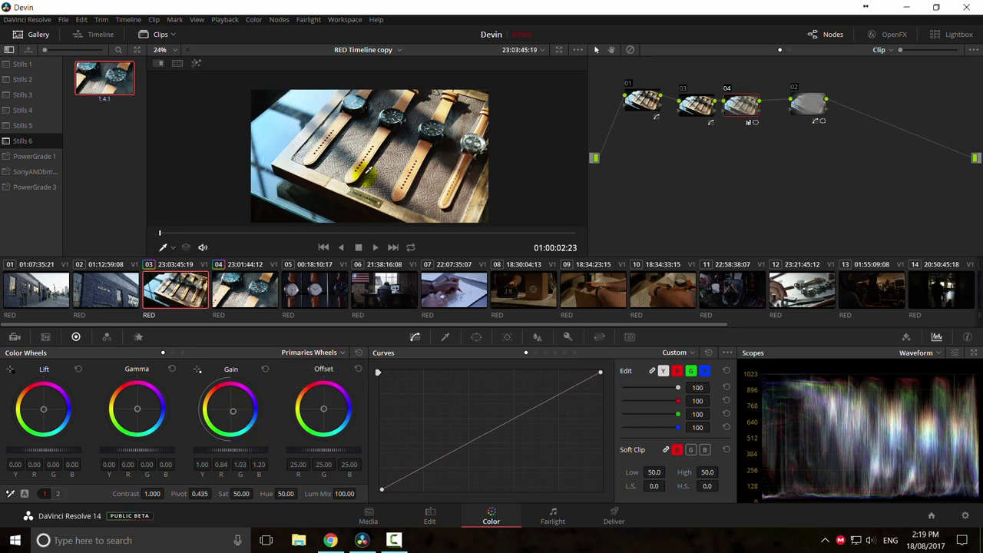
key("ctrl+f")
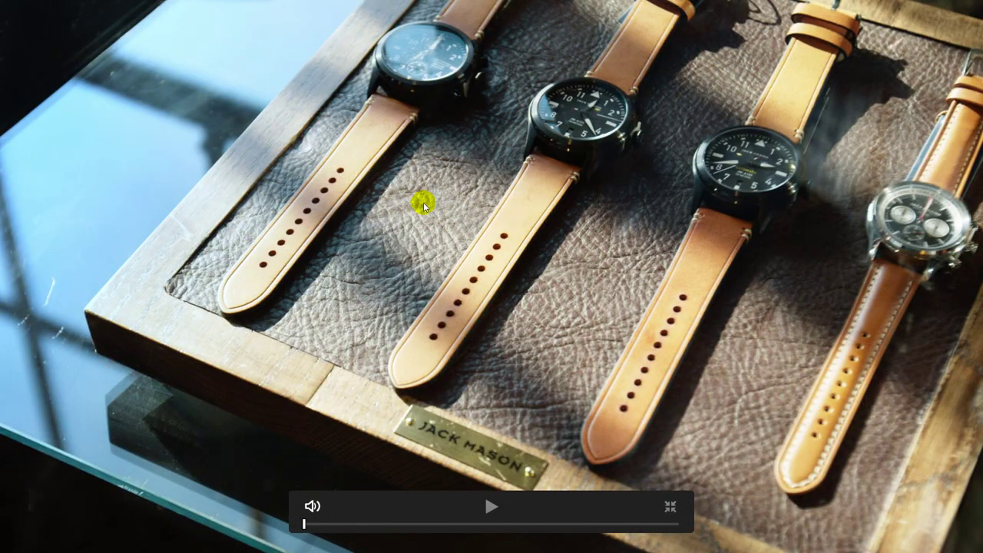
key("Escape")
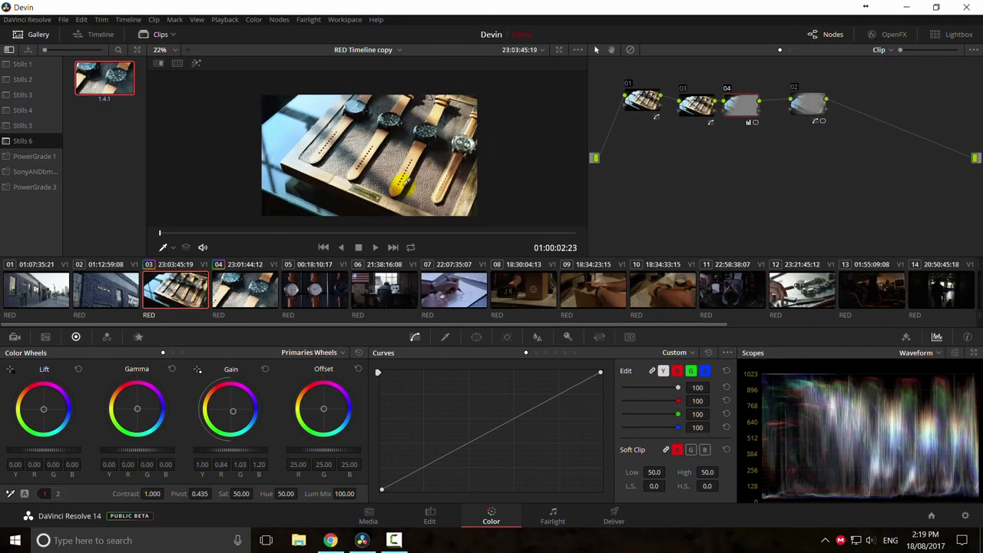
scroll(436, 173, "up", 1)
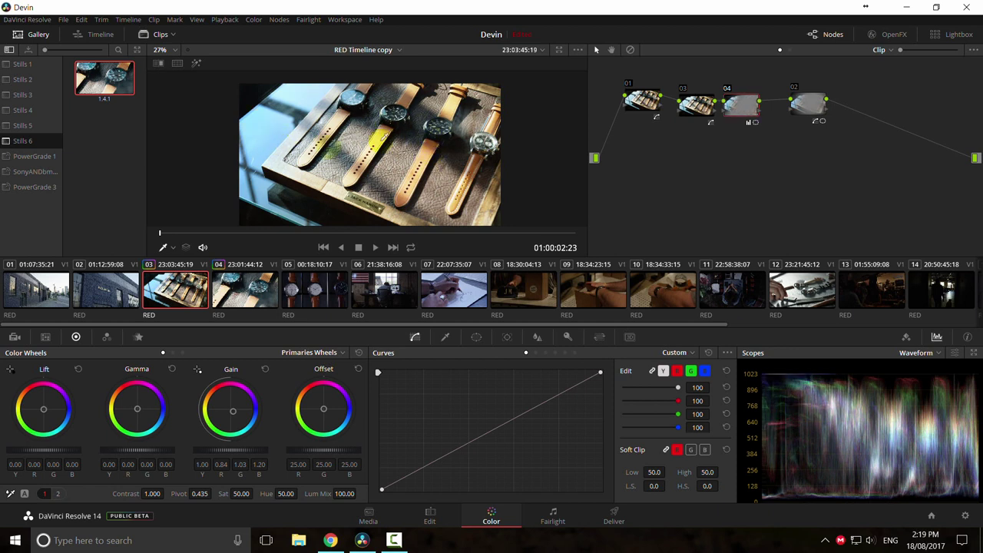
Step: Refine node 04's gain to R 0.81, G 1.04 and B 1.13 against the still, and play through clip 03
double_click(107, 83)
left_click_drag(391, 165, 298, 176)
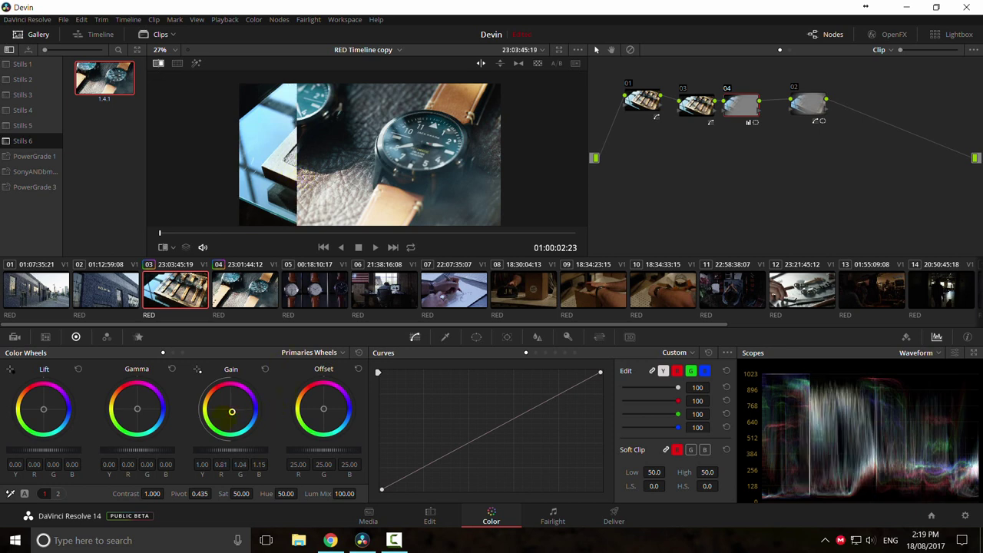
key("ctrl+w")
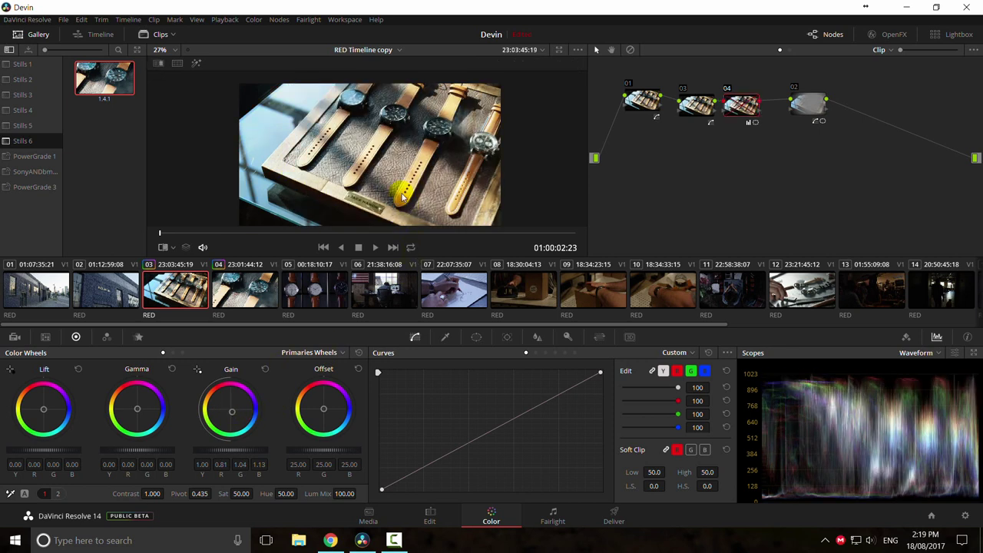
left_click_drag(328, 235, 418, 251)
key("space")
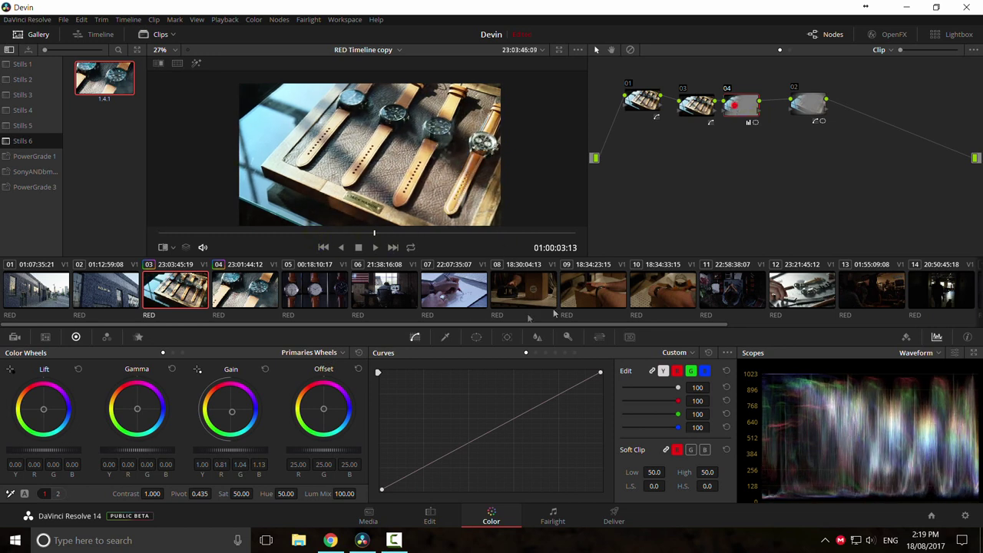
left_click(444, 336)
left_click(301, 137)
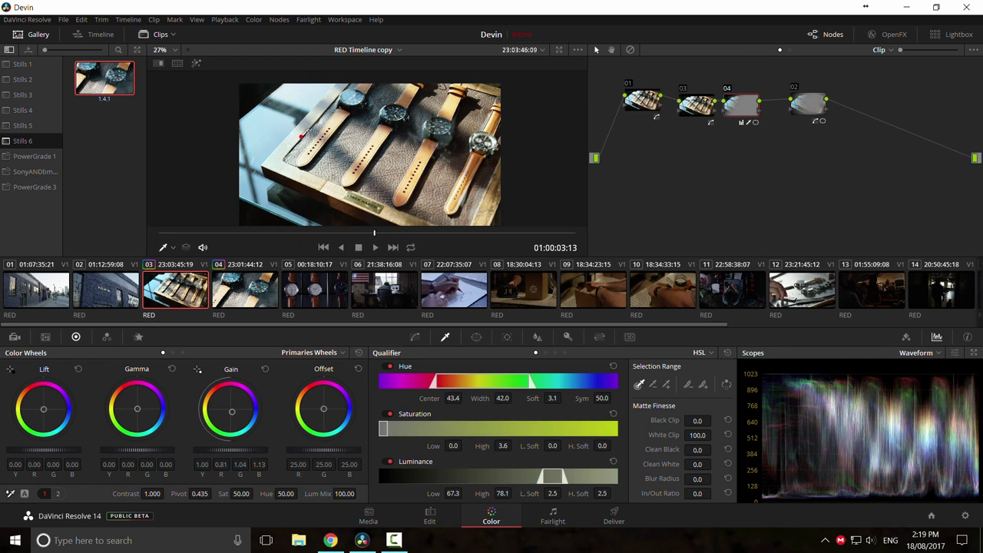
key("shift+h")
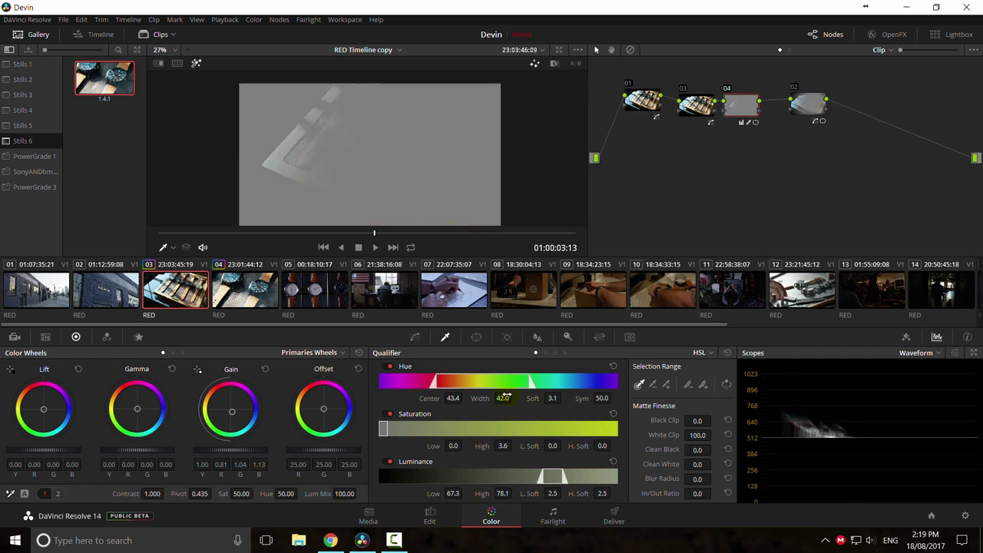
left_click(726, 353)
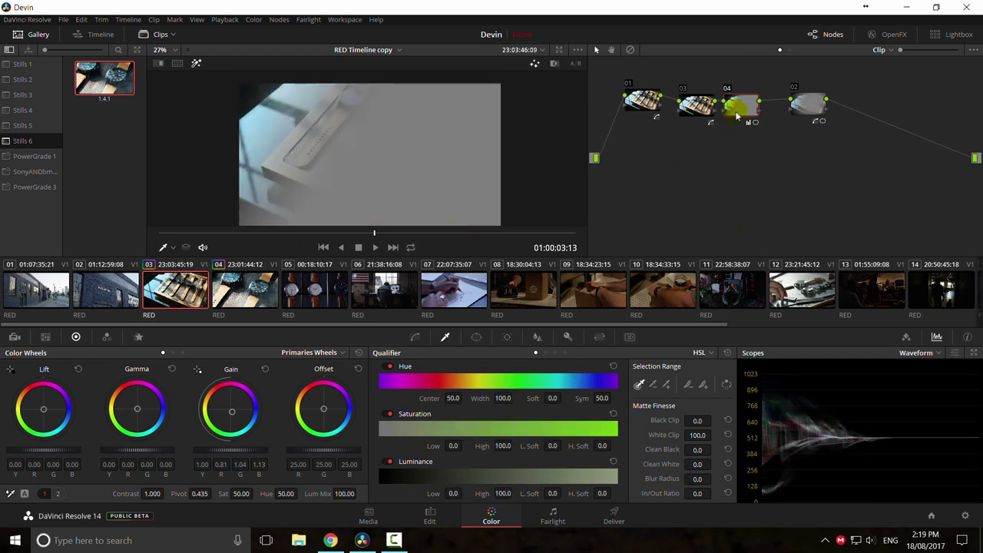
Step: Compare the watch display image with node 04 turned off and on
left_click(417, 337)
key("ctrl+d")
key("ctrl+d")
left_click_drag(738, 111, 750, 111)
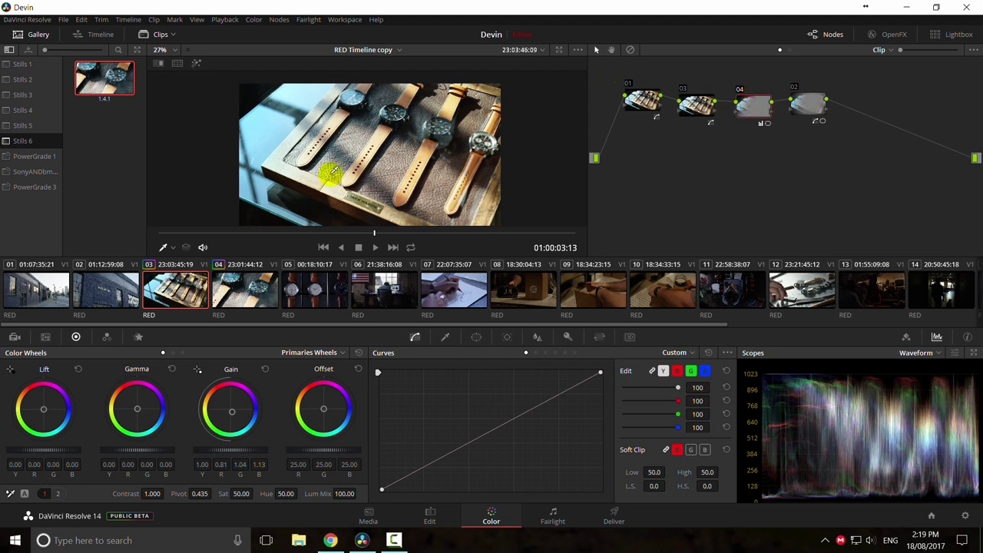
key("ctrl+d")
key("ctrl+d")
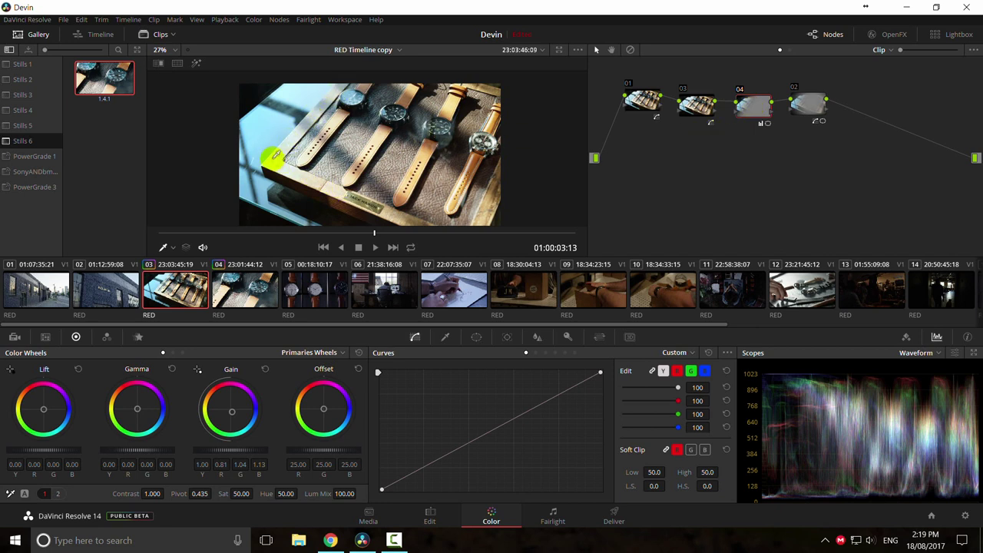
Step: Make room by moving nodes 02 and 04 along the graph, and insert serial node 05 between nodes 03 and 04, placed lower down
left_click_drag(808, 107, 861, 105)
left_click_drag(753, 109, 879, 101)
left_click_drag(795, 108, 833, 106)
key("shift+s")
left_click_drag(827, 145, 754, 156)
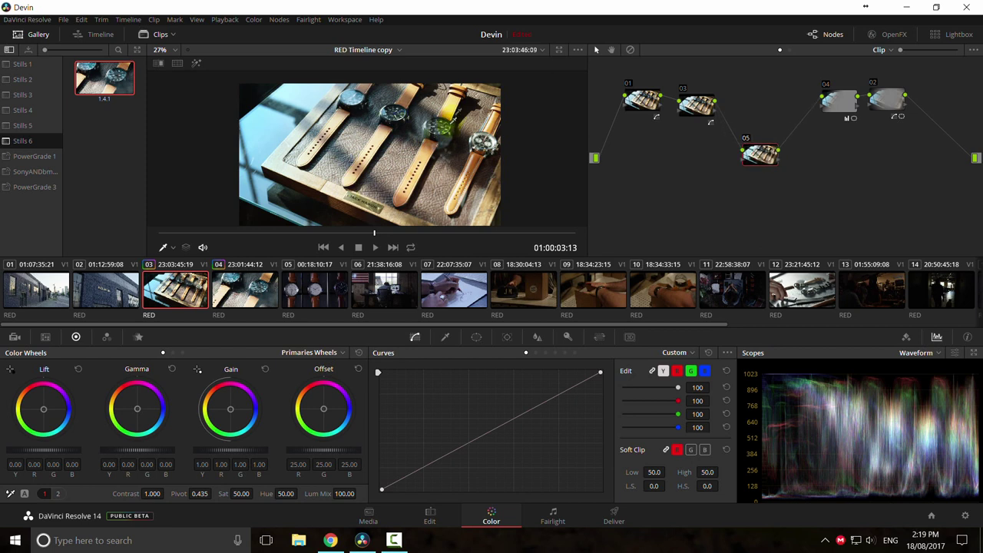
Step: Qualify the tan watch strap color on node 05, and set the hue center to 30.2 and width to 32.6
left_click(445, 336)
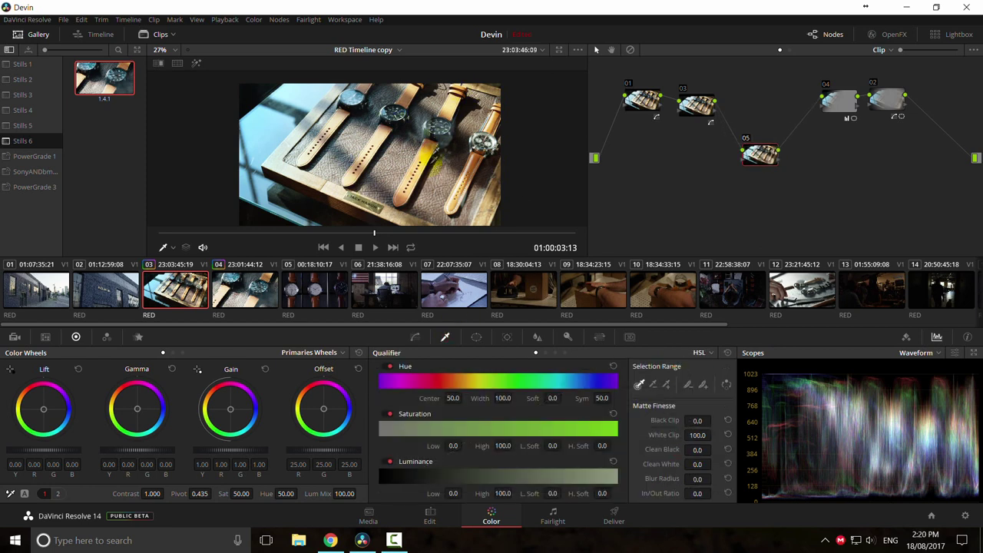
left_click(422, 158)
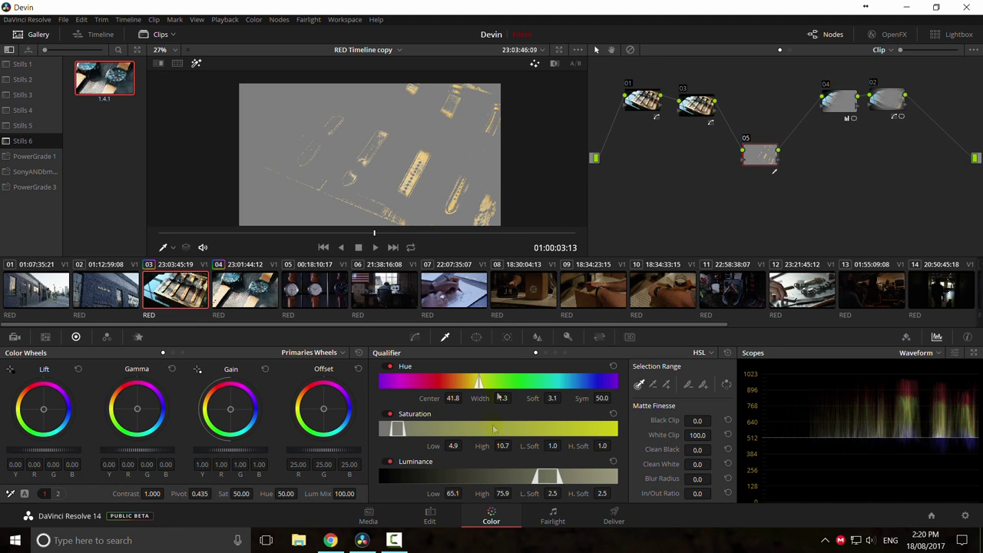
left_click_drag(504, 398, 522, 397)
left_click_drag(453, 398, 439, 398)
left_click_drag(505, 398, 538, 398)
left_click_drag(453, 397, 450, 398)
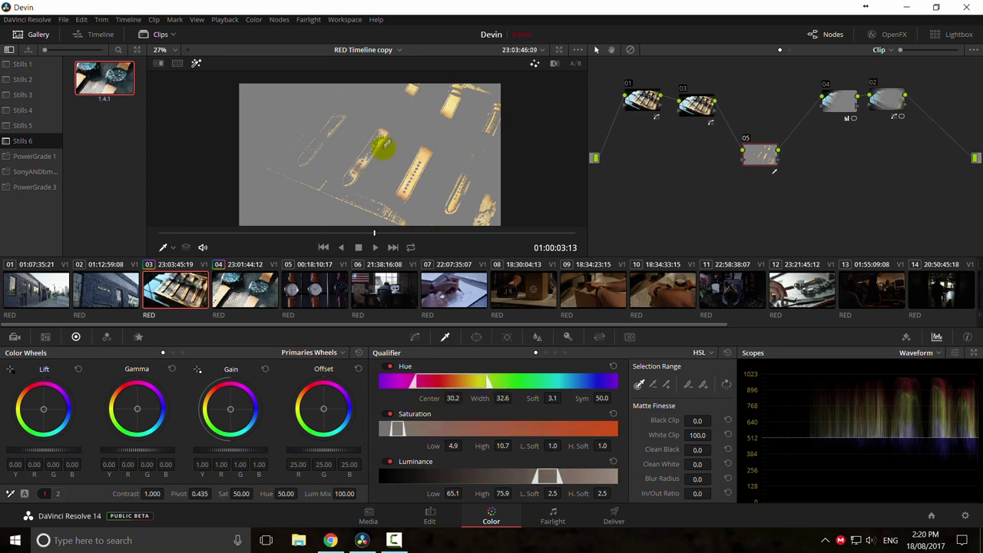
Step: Compare the highlighted strap selection with the full image
key("shift+h")
key("shift+h")
key("shift+h")
key("shift+h")
key("shift+h")
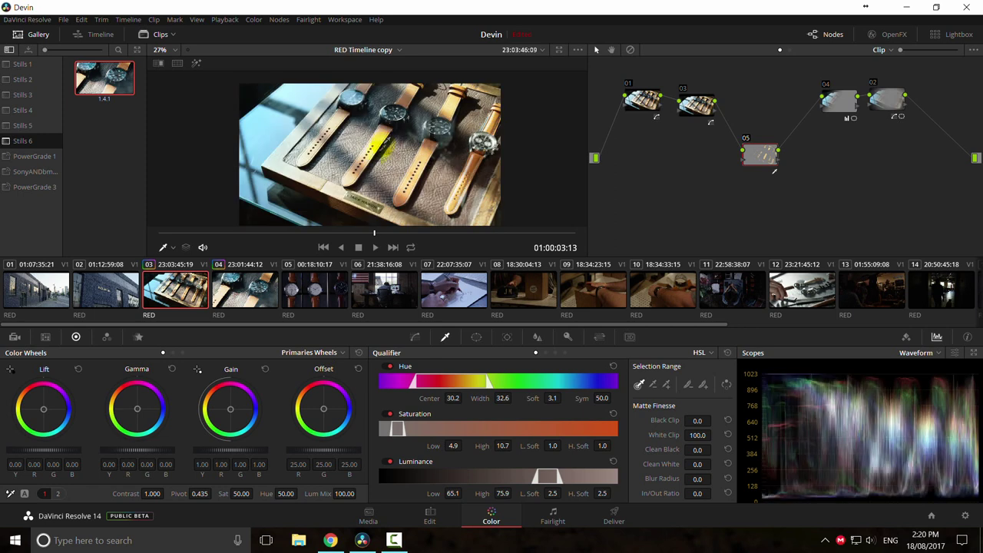
key("shift+h")
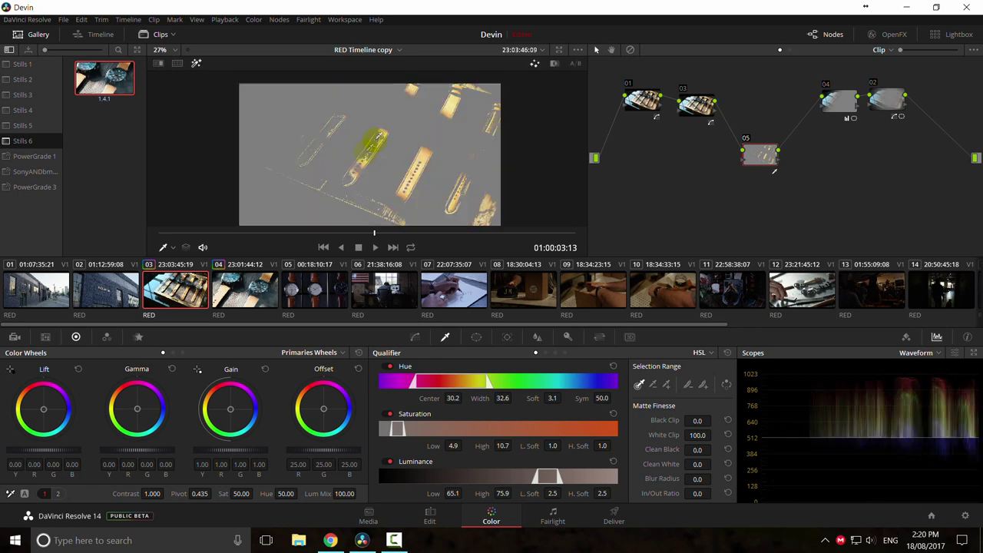
key("shift+h")
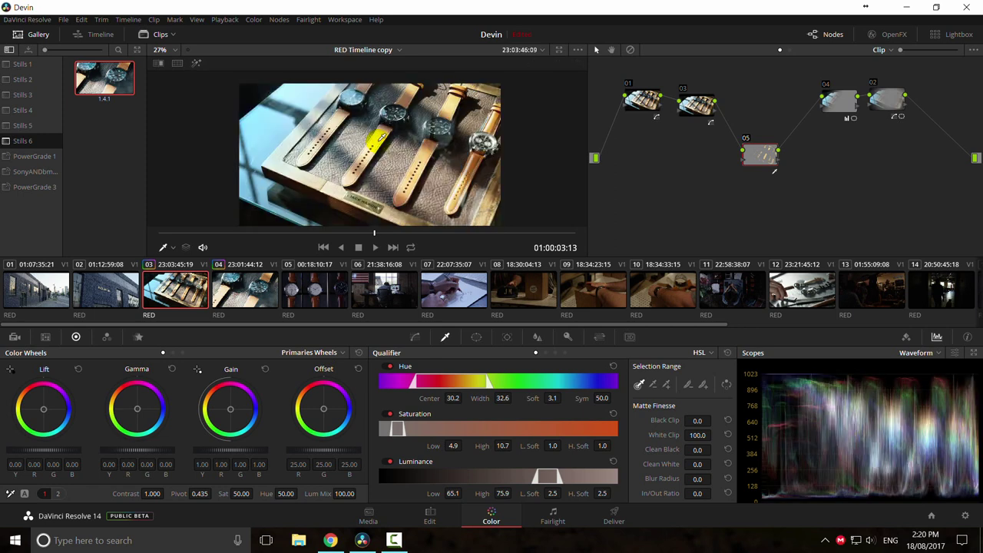
key("shift+h")
Step: Widen node 05's key to saturation low 0.8 and luminance low 56.8, and check the highlighted selection against the image
mouse_move(451, 445)
left_mouse_down()
mouse_move(433, 446)
mouse_move(464, 445)
left_mouse_up()
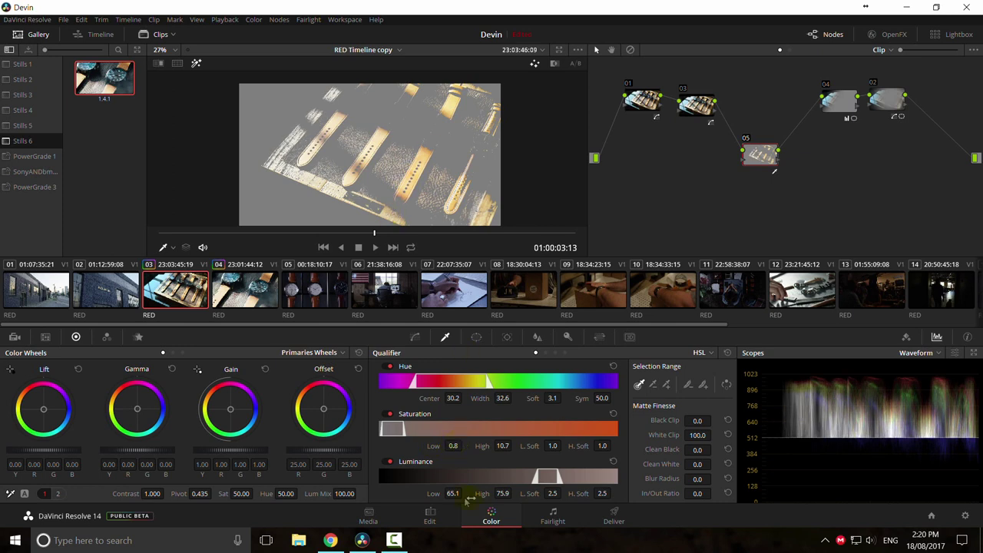
left_click_drag(451, 493, 465, 493)
key("shift+h")
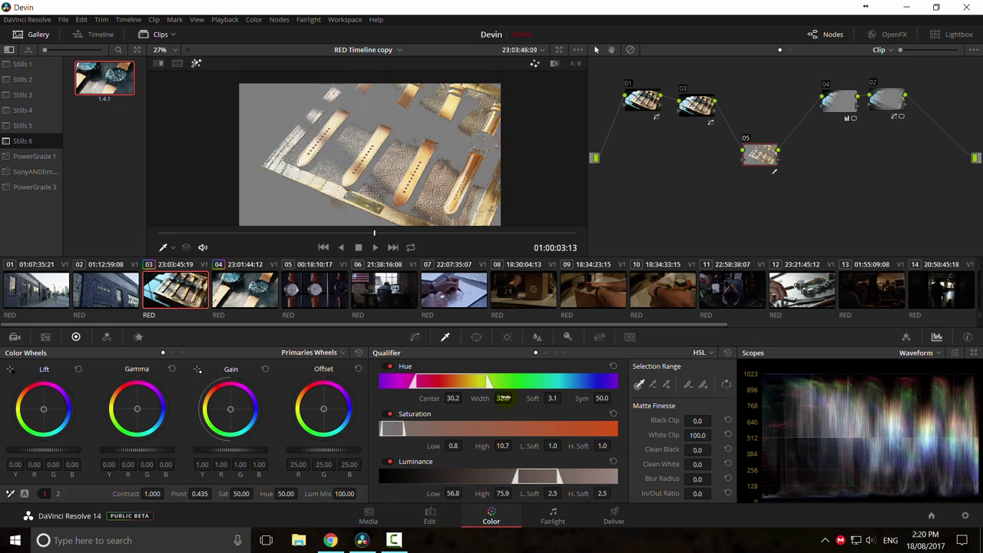
key("shift+h")
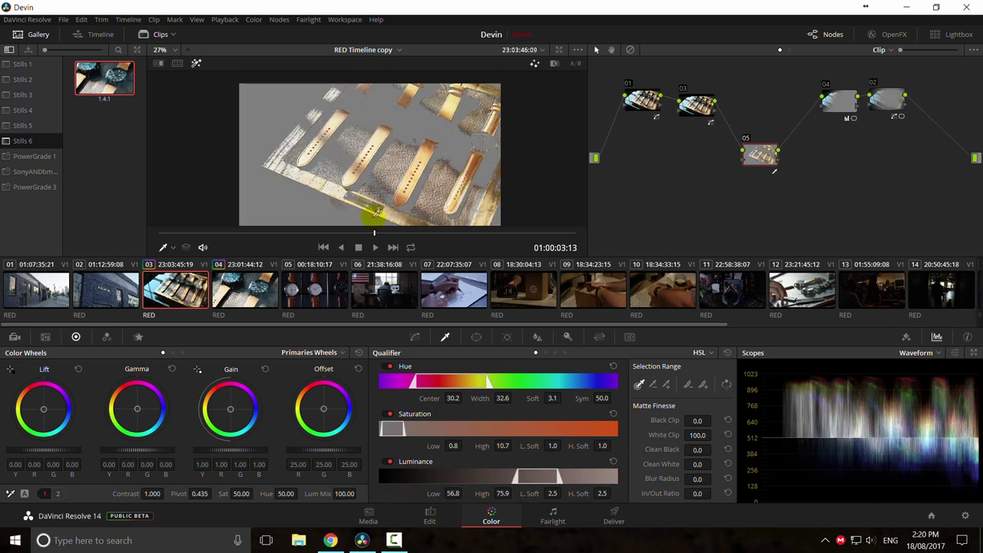
key("shift+h")
key("shift+h")
key("shift+h")
key("shift+h")
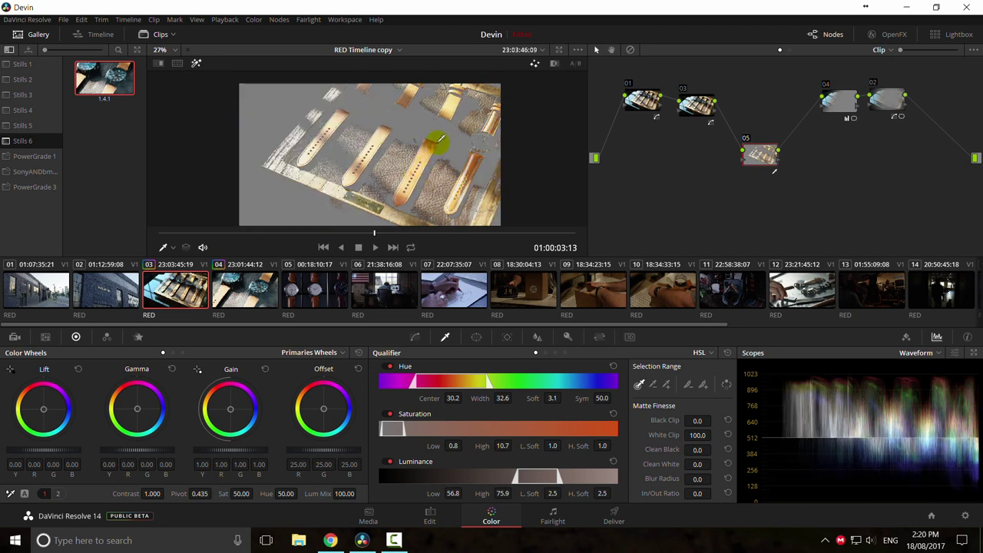
key("shift+h")
key("shift+h")
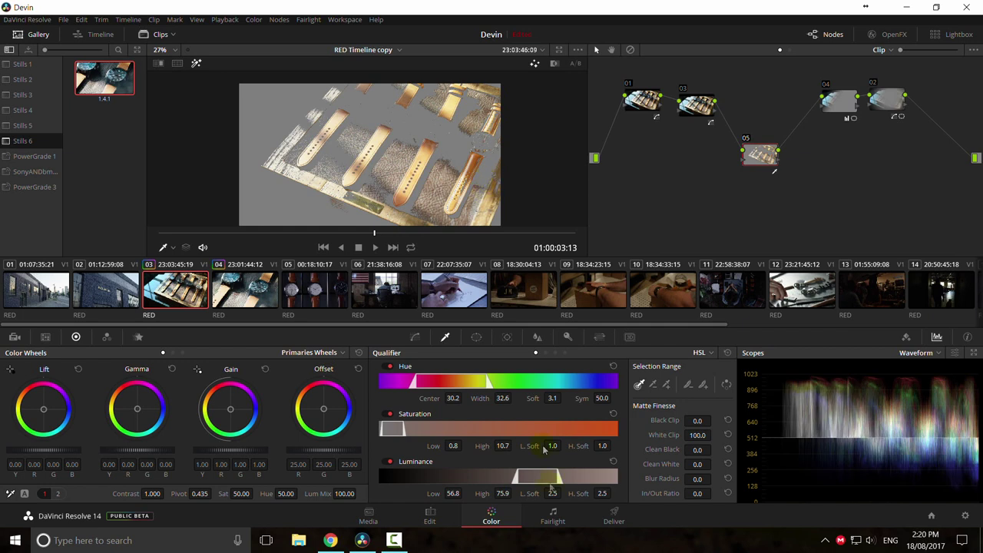
Step: Set the key's luminance low softness to 6.1, and turn on loop playback to review the selection
left_click_drag(554, 492, 564, 494)
scroll(435, 131, "up", 1)
scroll(469, 202, "down", 1)
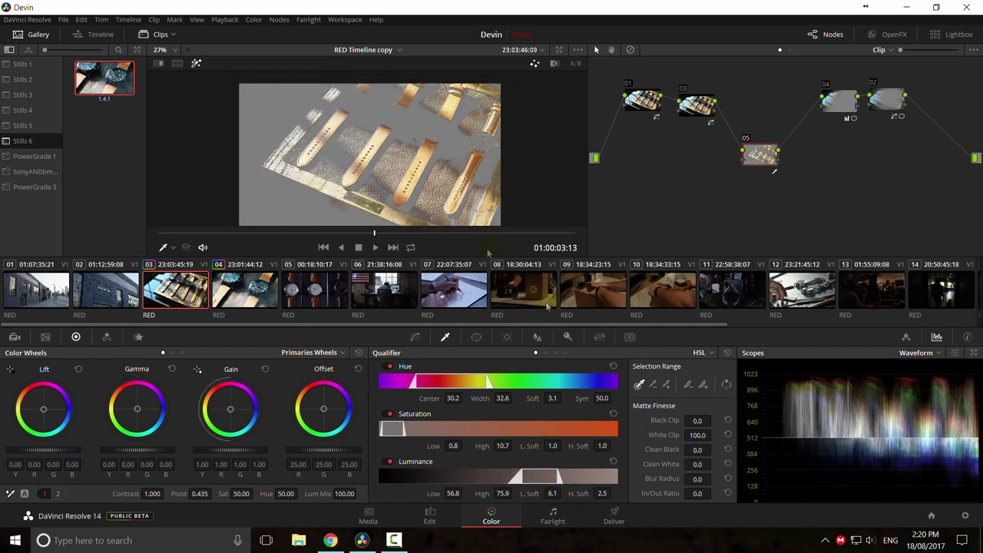
left_click(410, 247)
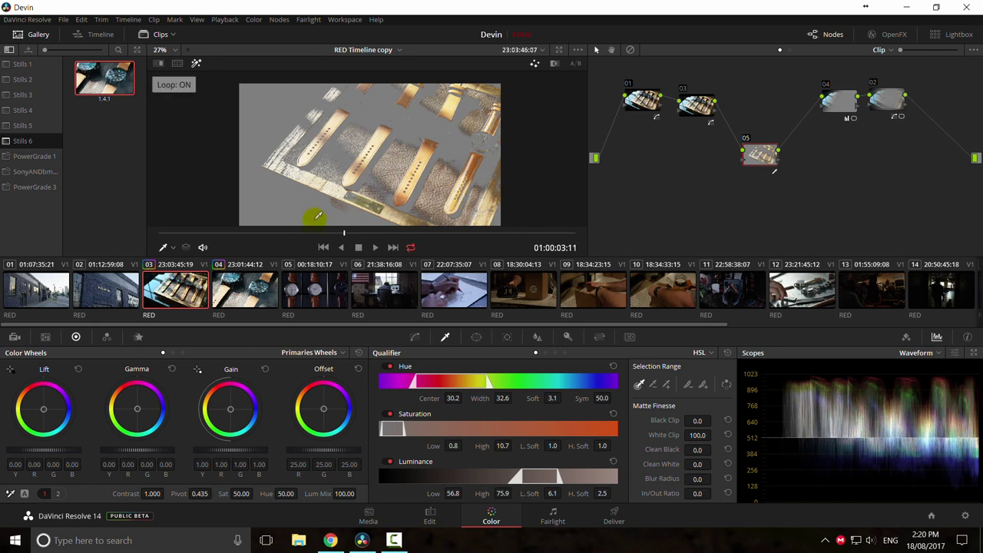
key("ctrl+shift+f")
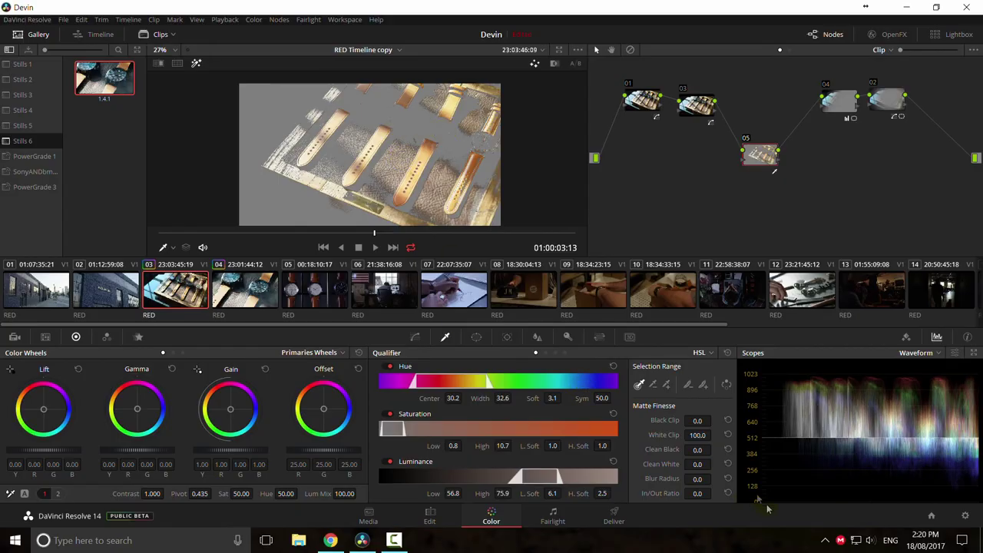
Step: Set the matte's Clean Black to 20.3, Clean White to 42.0 and Blur Radius to 127.2, and play the highlighted key full screen
left_click_drag(701, 450, 820, 466)
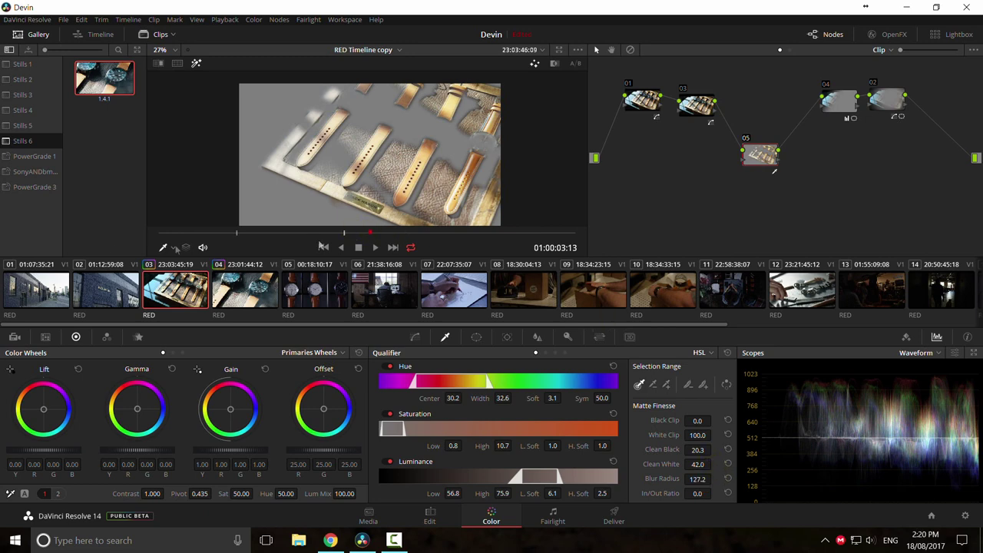
key("ctrl+f")
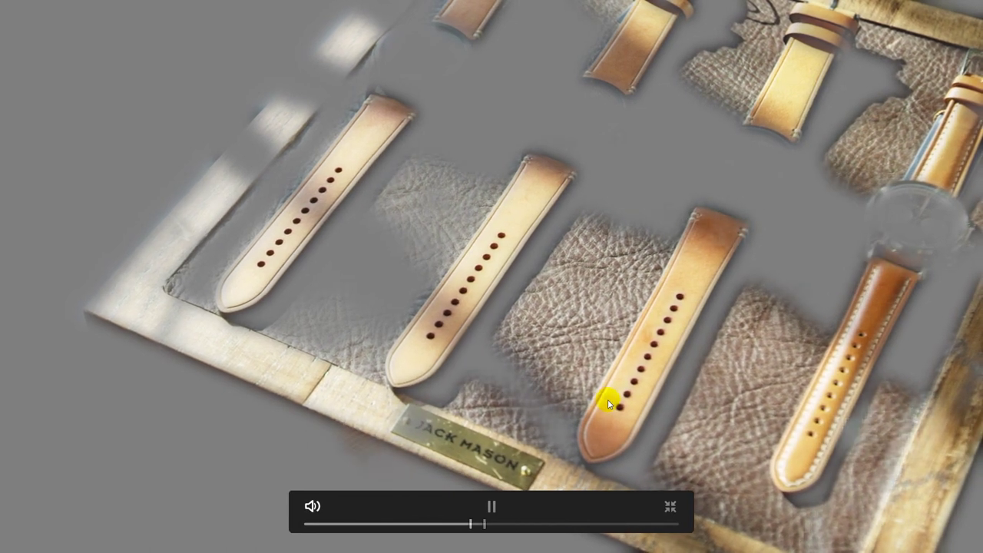
key("space")
key("ctrl+f")
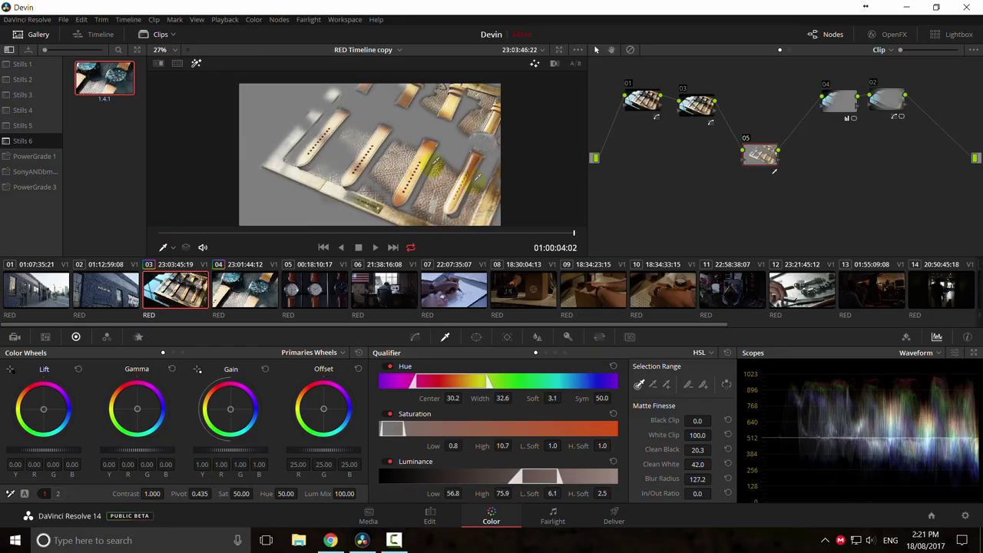
Step: Set the matte's Blur Radius to 5.8, and inspect the highlighted key against the full image around the straps
double_click(698, 480)
type("0")
key("Return")
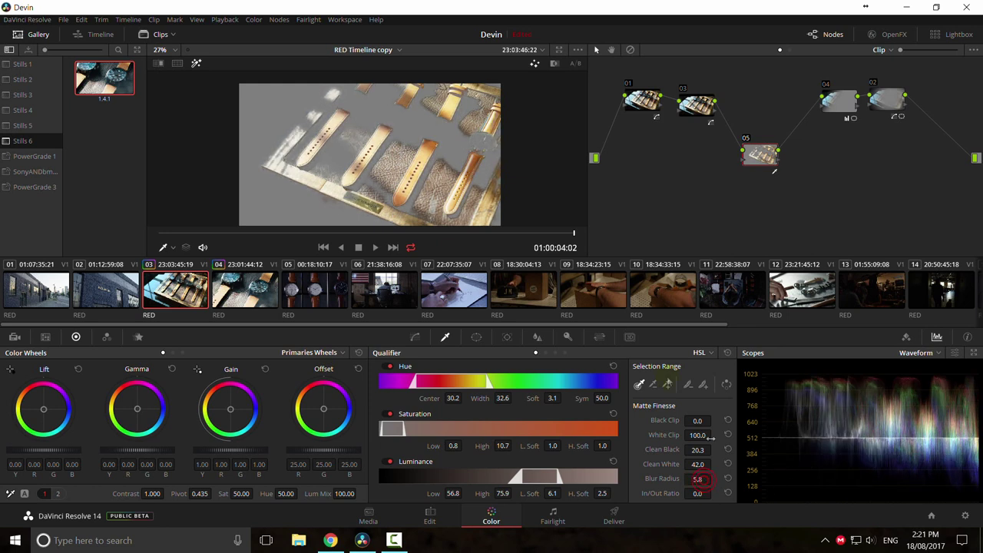
scroll(361, 157, "up", 3)
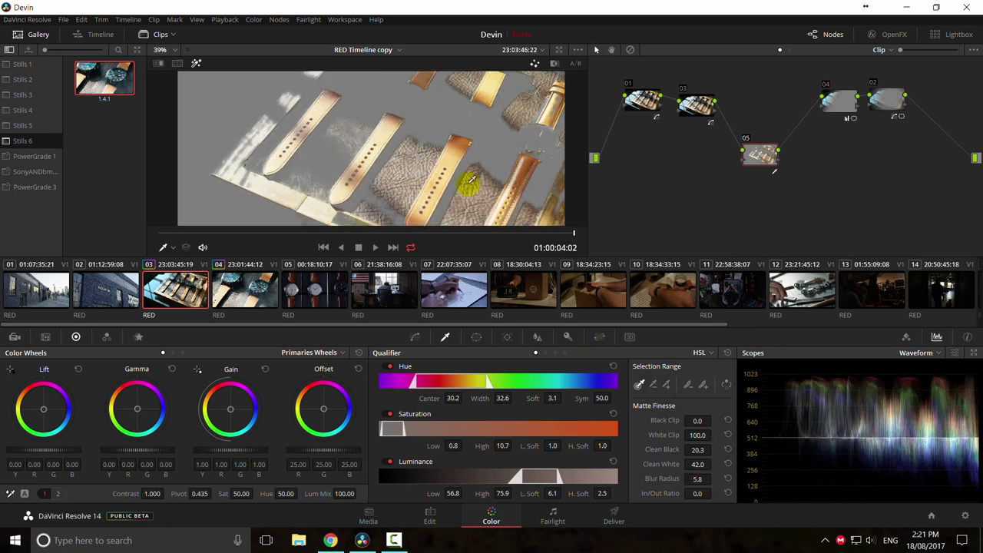
key("shift+h")
key("shift+h")
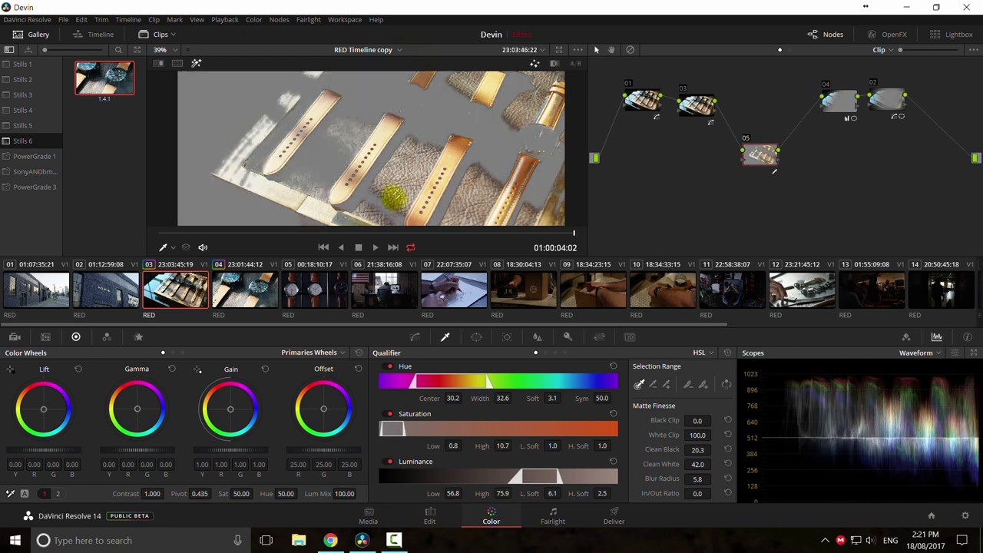
key("shift+h")
key("shift+h")
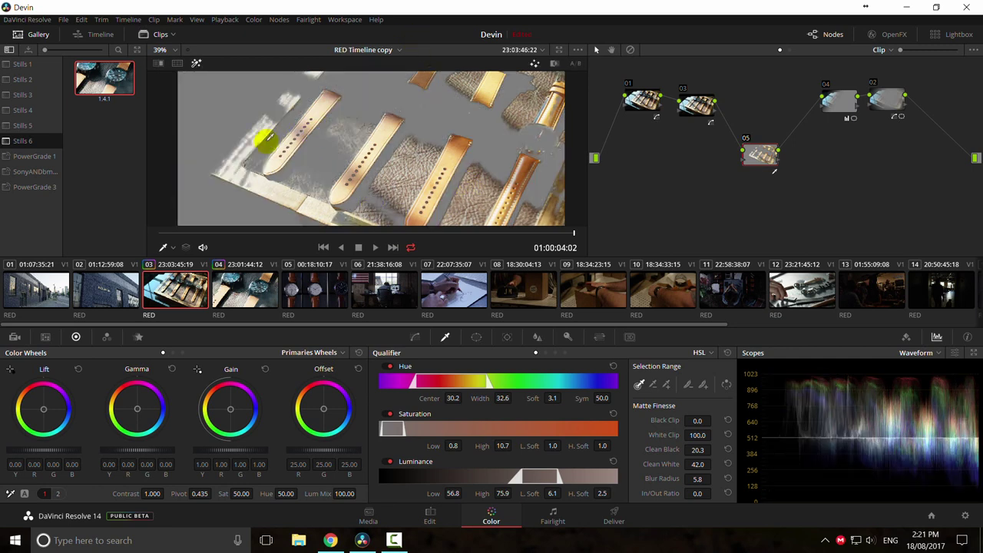
key("shift+h")
scroll(399, 165, "down", 3)
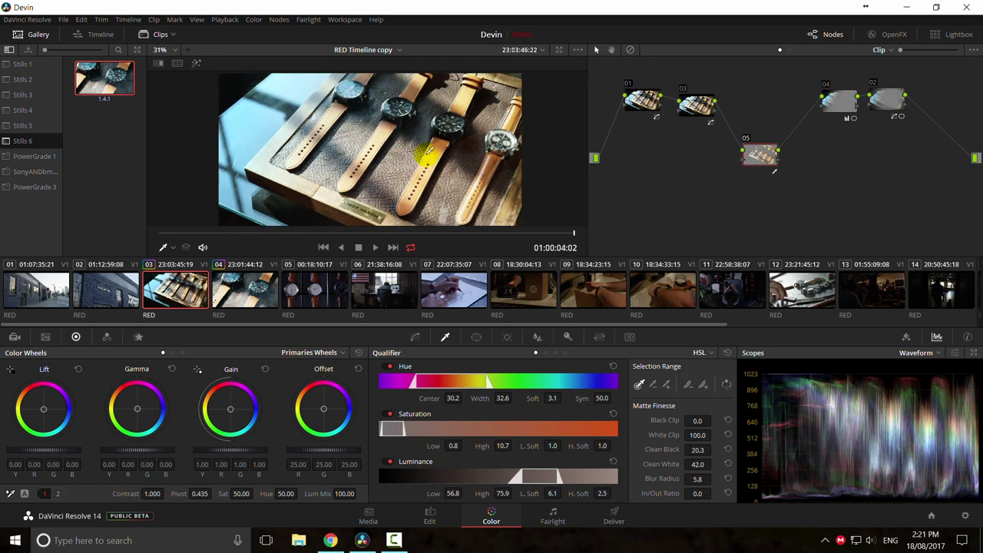
Step: Tidy the node graph, keeping node 05 below and between node 03 and the adjacent pair 04 and 02
left_click_drag(390, 170, 360, 159)
left_click_drag(756, 154, 748, 165)
left_click_drag(826, 101, 888, 111)
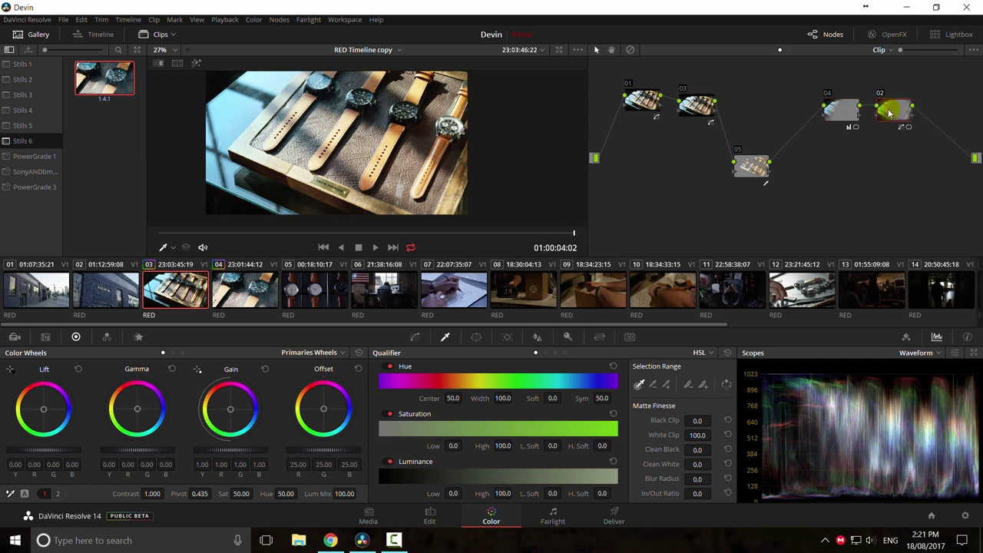
left_click(843, 113)
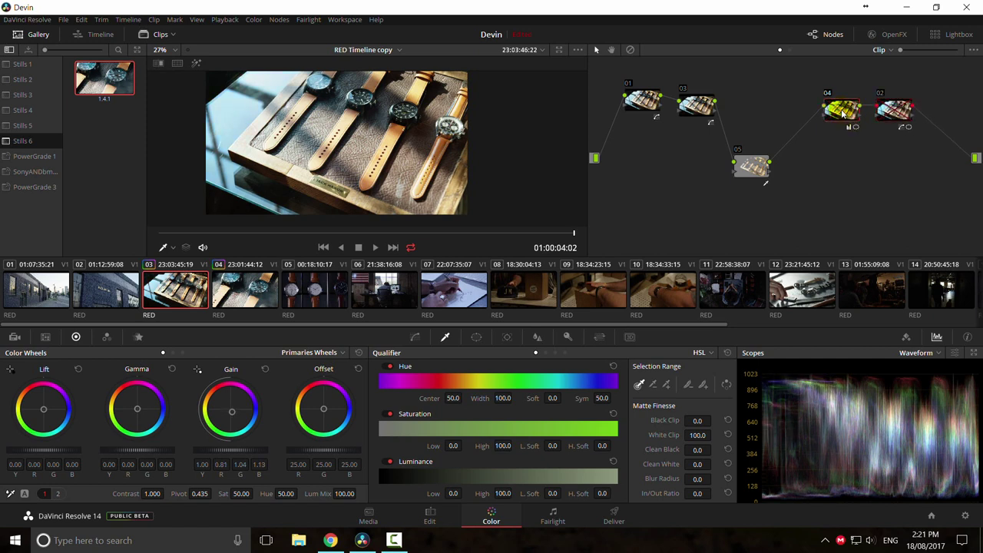
left_click(895, 114)
left_click_drag(751, 165, 760, 152)
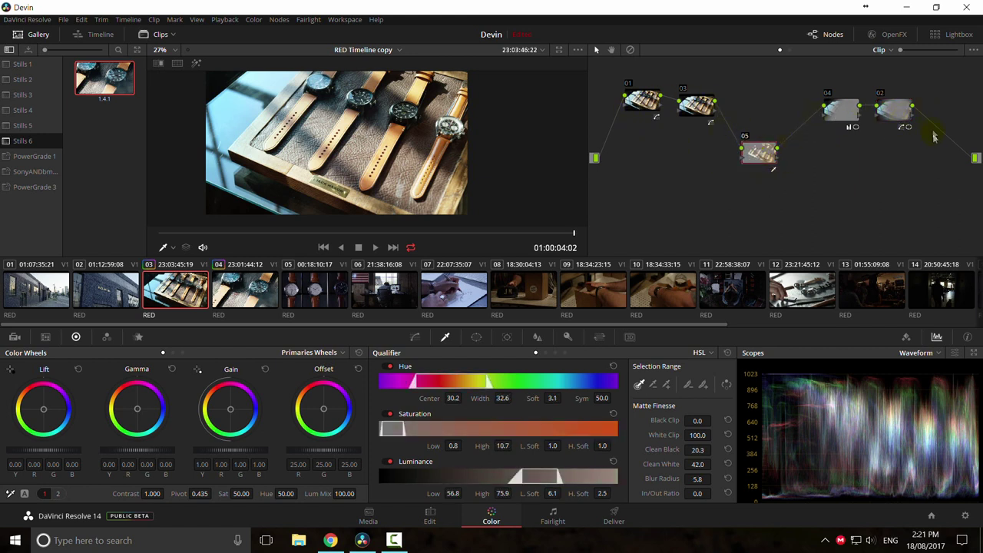
left_click_drag(756, 154, 760, 154)
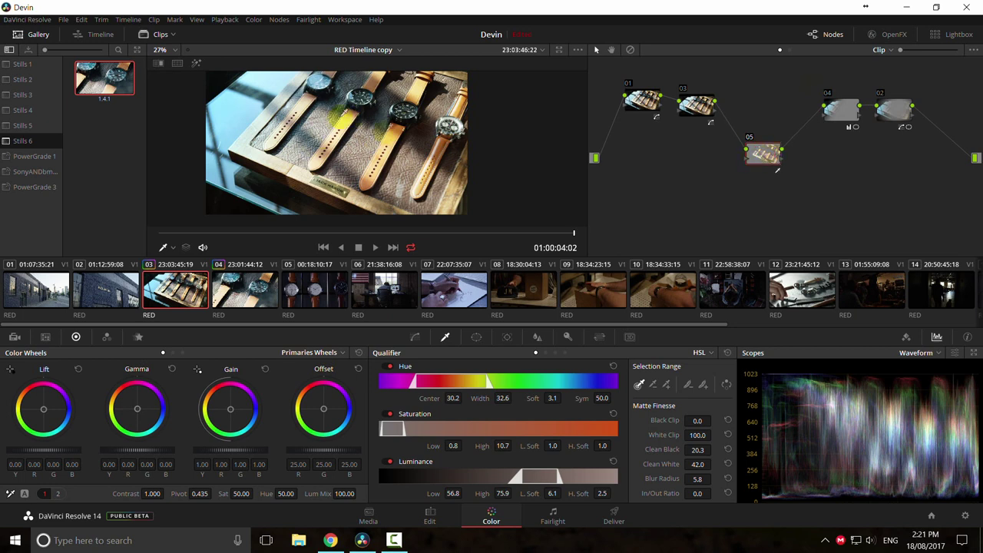
left_click_drag(839, 110, 895, 112)
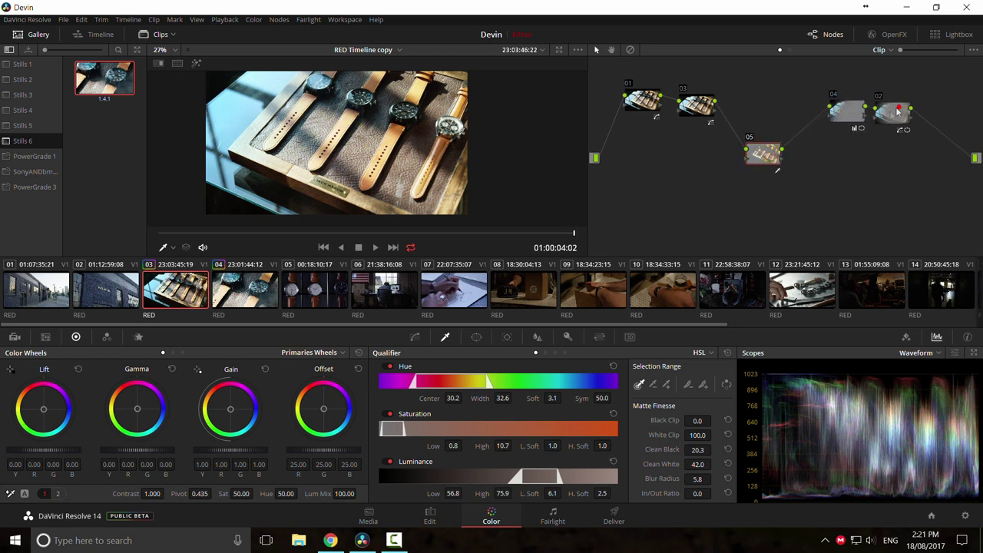
left_click(852, 111)
left_click_drag(766, 154, 771, 146)
Step: Check node 05's highlighted key once more, and open its Custom curves
key("shift+h")
key("shift+h")
left_click(414, 337)
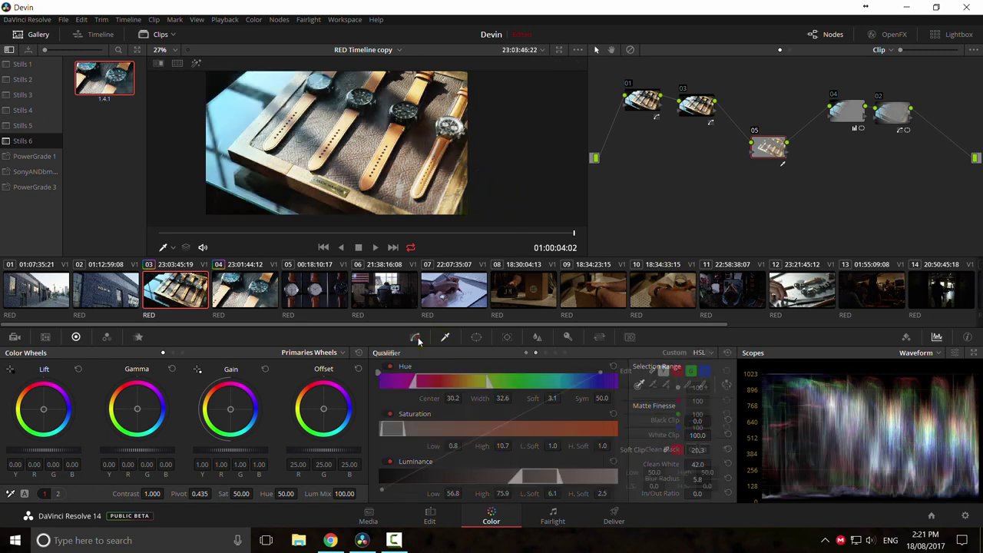
left_click(679, 352)
left_click(684, 367)
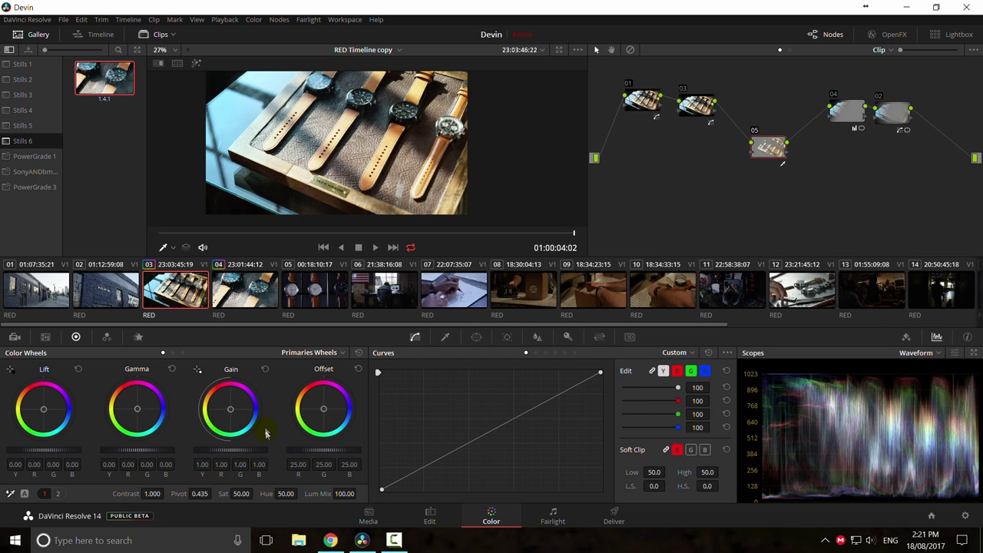
Step: Warm node 05's Gamma to R 0.03, G -0.01 and B -0.03, and check the straps full screen
left_click(318, 352)
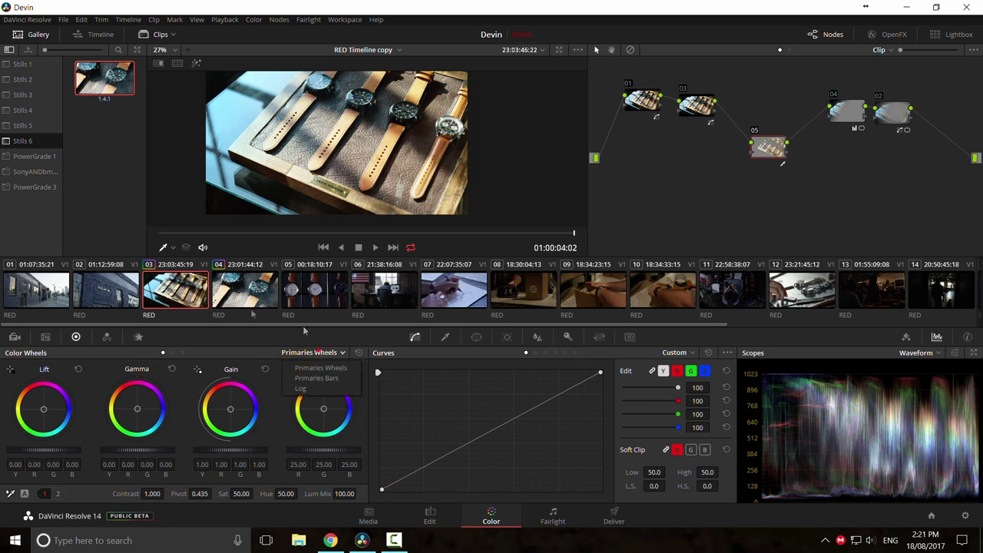
left_click(137, 407)
left_click_drag(137, 408, 135, 405)
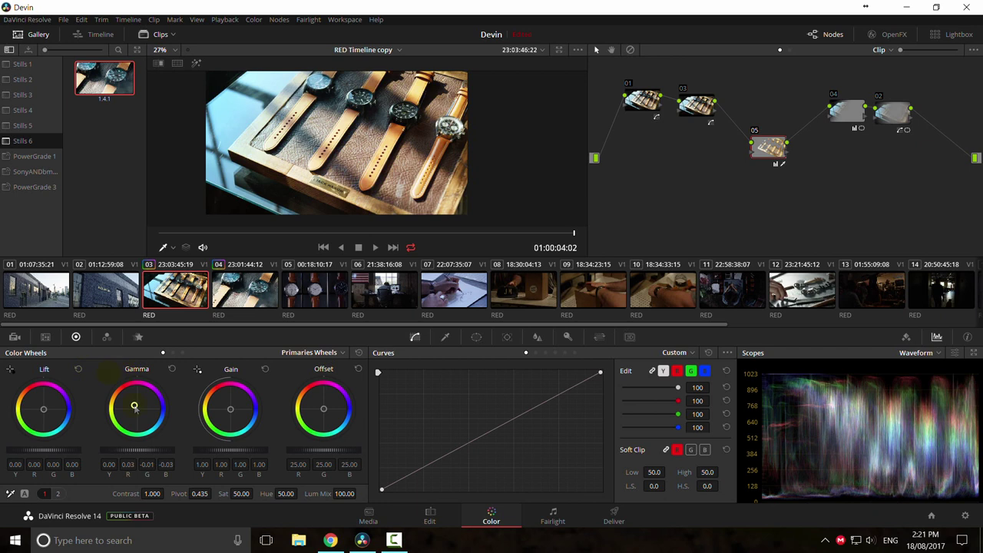
key("ctrl+f")
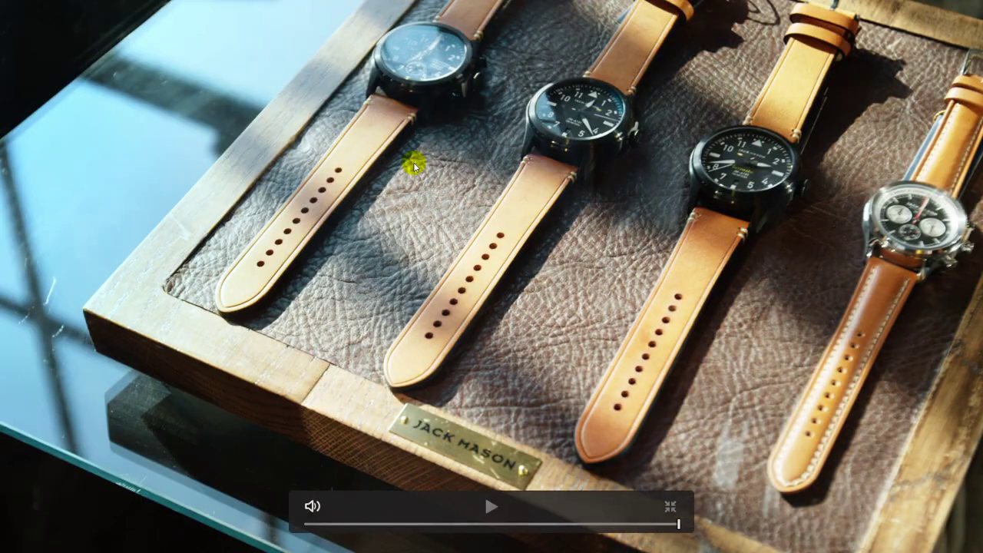
key("Escape")
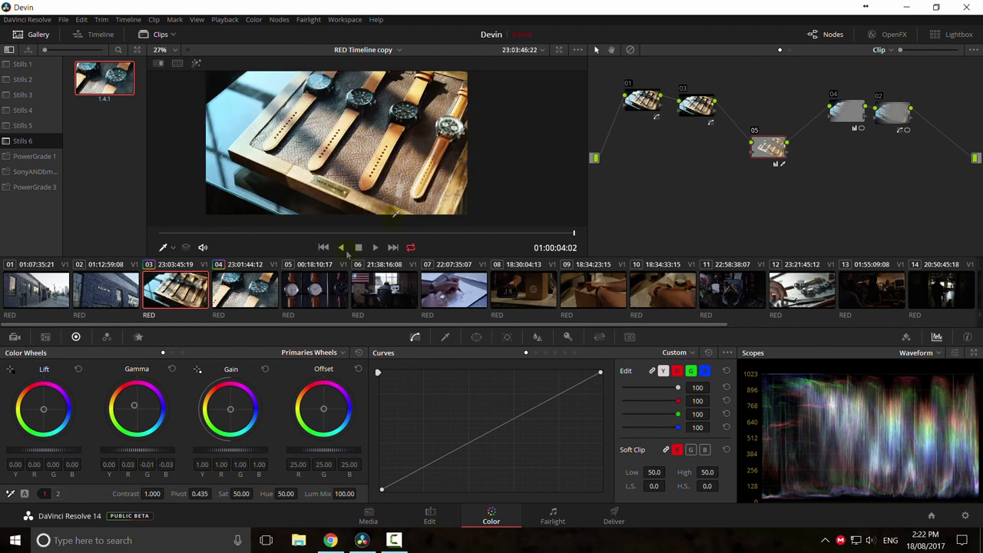
Step: Scrub back through clip 03 to 01:00:03:14, and compare the image with its grades bypassed and restored
left_click_drag(361, 234, 481, 240)
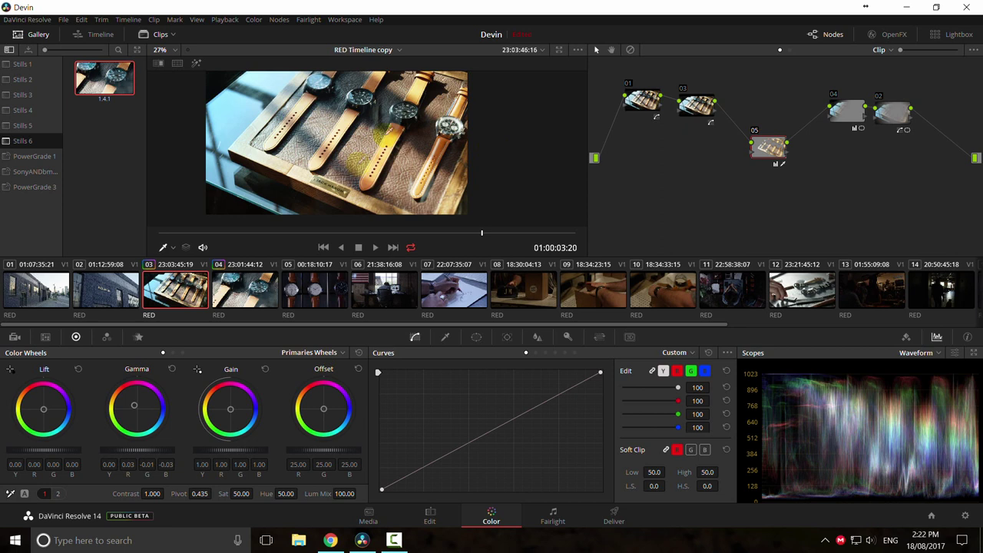
left_click_drag(479, 235, 388, 232)
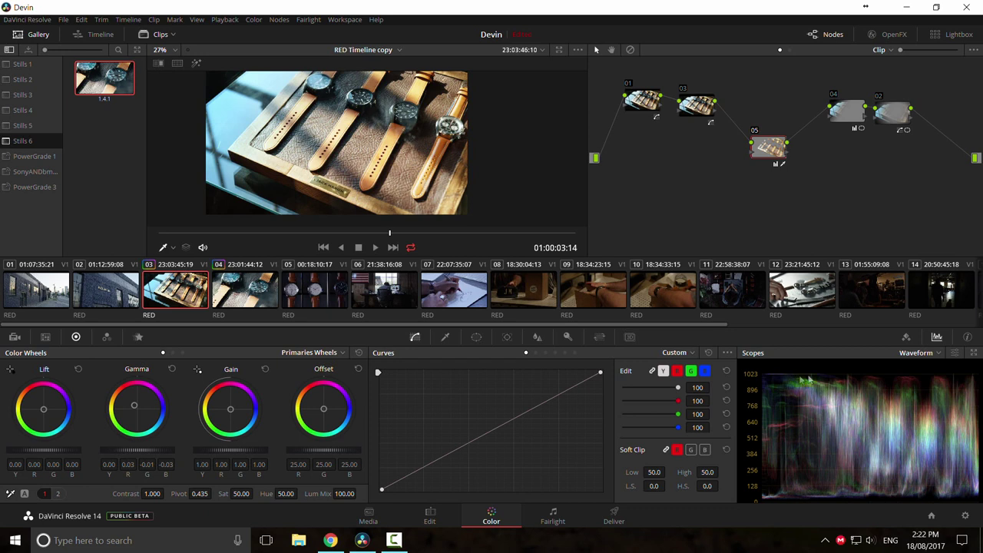
key("shift+d")
key("shift+d")
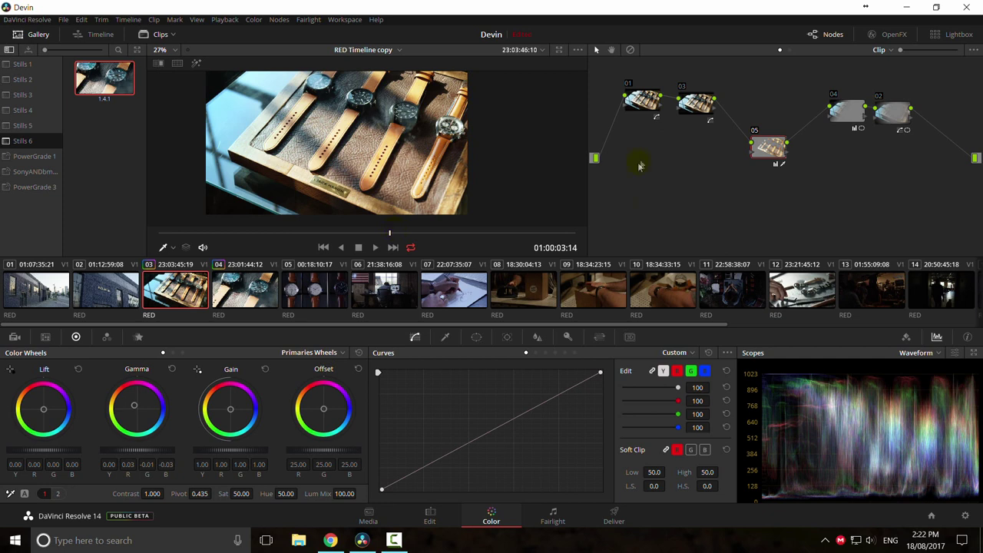
Step: Switch the scope to Vectorscope, dim its graticule and raise its trace brightness to maximum
left_click(918, 352)
left_click(931, 395)
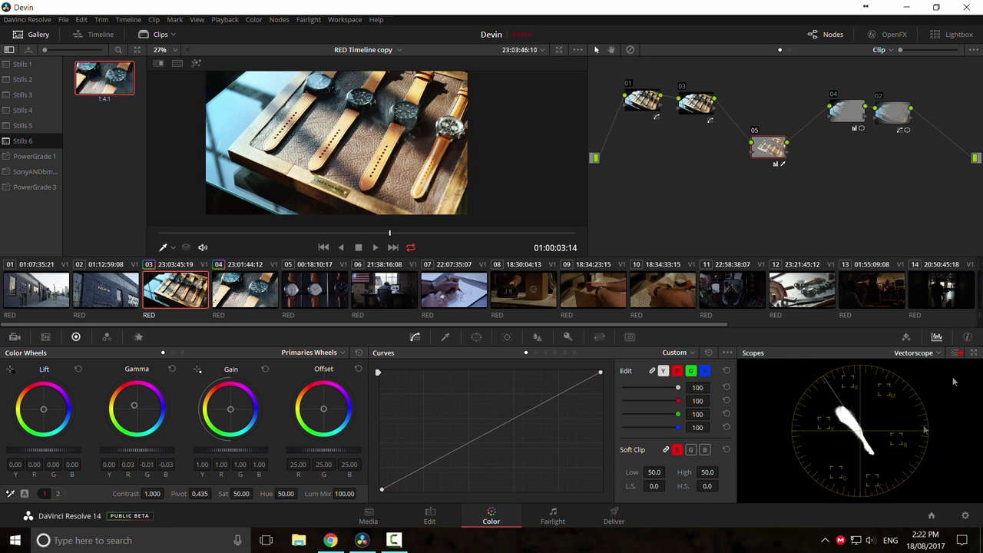
left_click(954, 352)
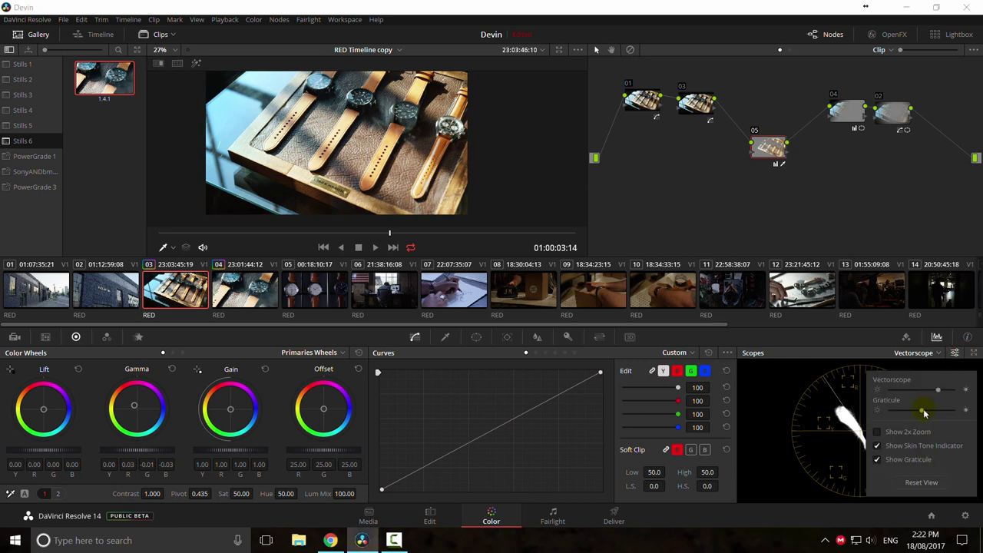
mouse_move(924, 411)
left_mouse_down()
mouse_move(898, 410)
mouse_move(963, 392)
mouse_move(884, 393)
mouse_move(964, 390)
left_mouse_up()
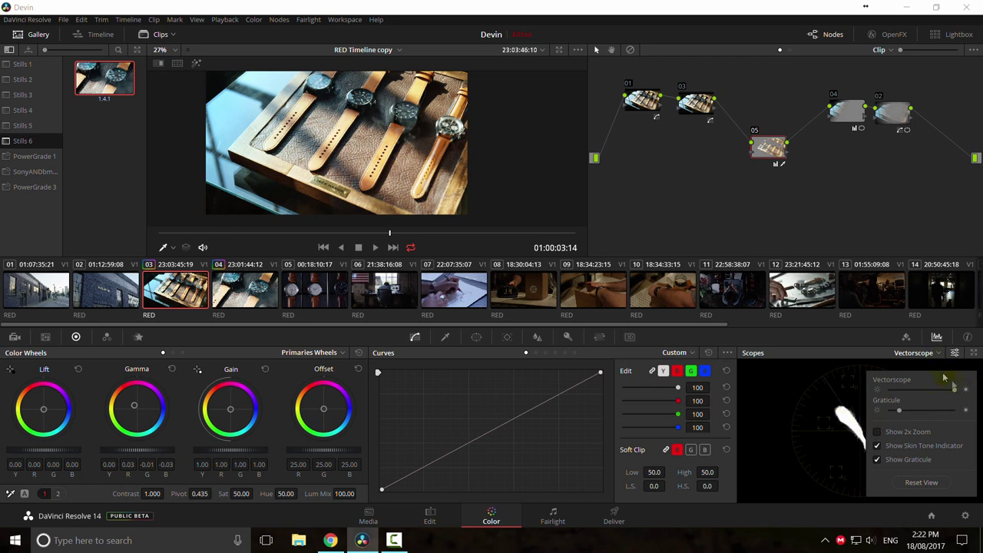
left_click(942, 336)
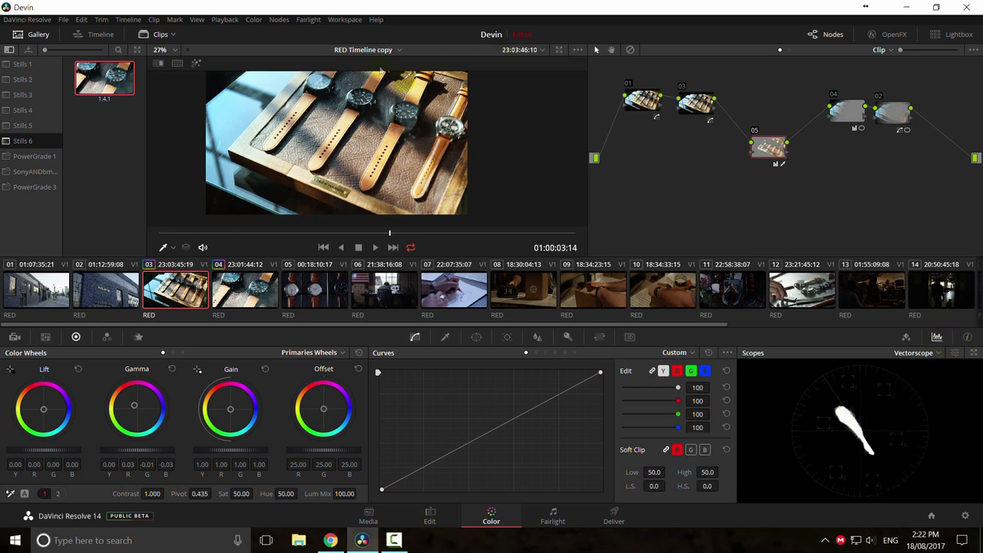
Step: Move node 05 slightly higher in the node graph, and compare the clip's Waveform with its Vectorscope
left_click_drag(773, 160, 768, 147)
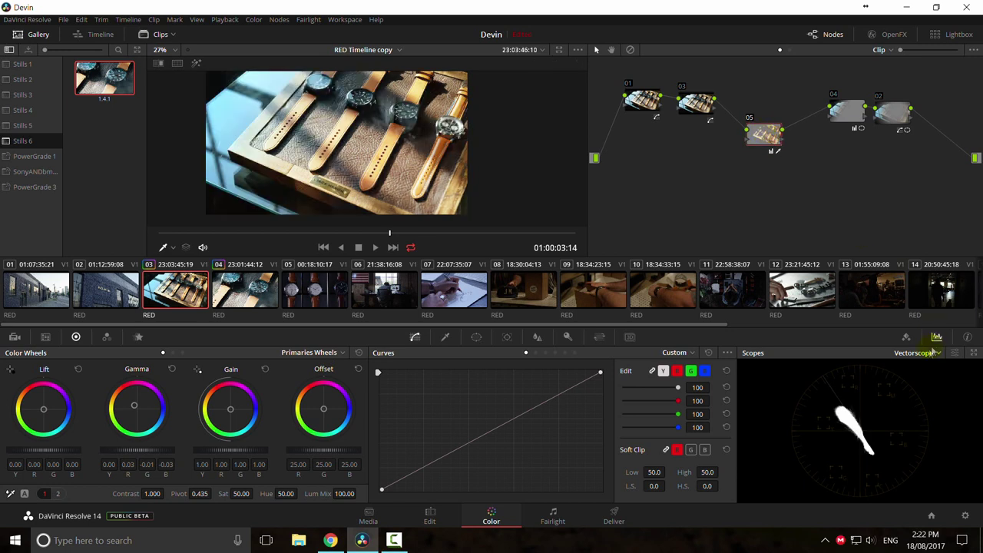
left_click(933, 352)
left_click(925, 377)
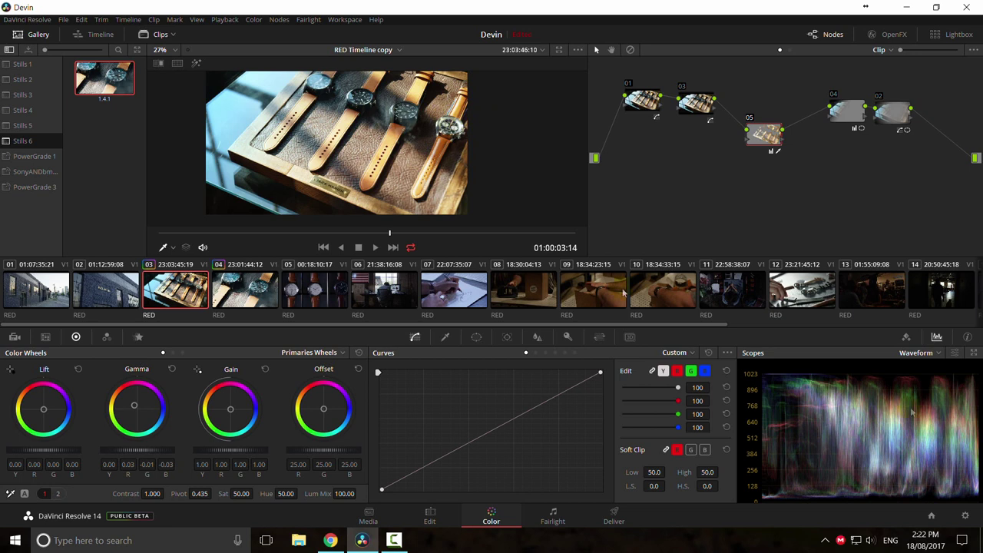
left_click(936, 354)
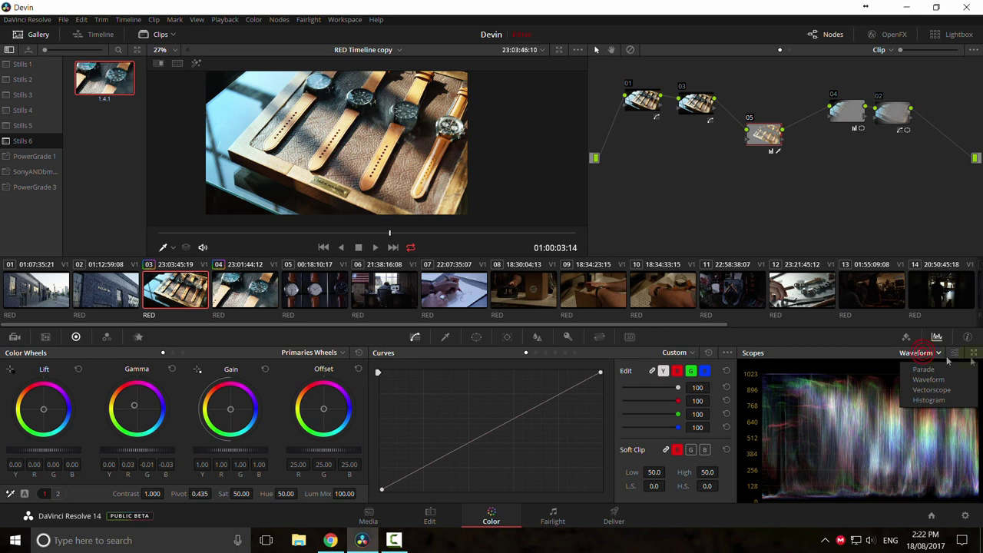
left_click(931, 389)
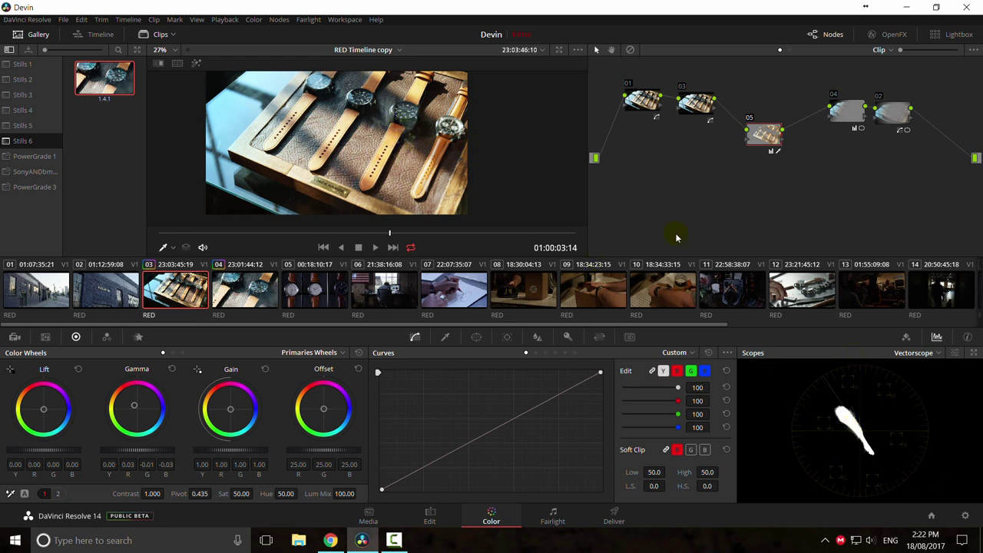
left_click(917, 352)
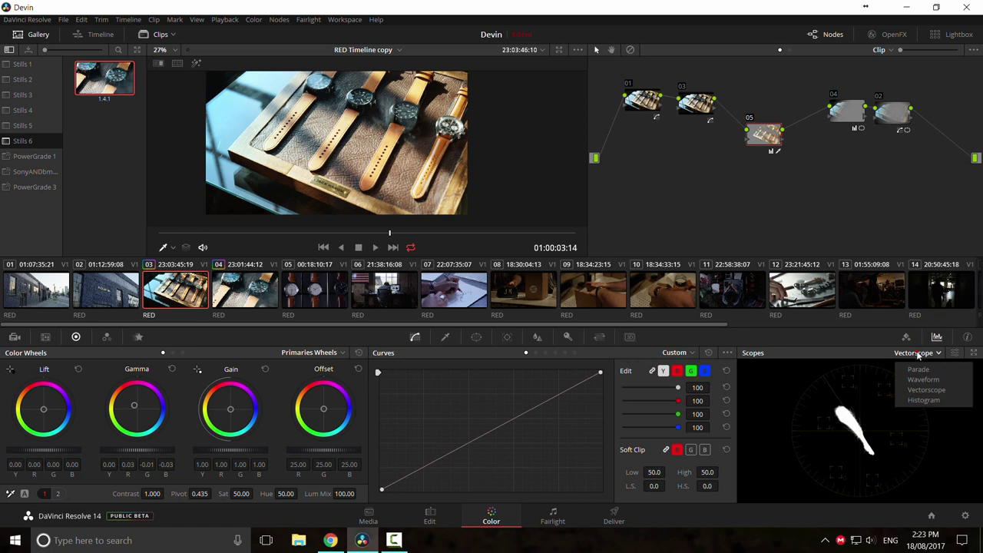
left_click(929, 380)
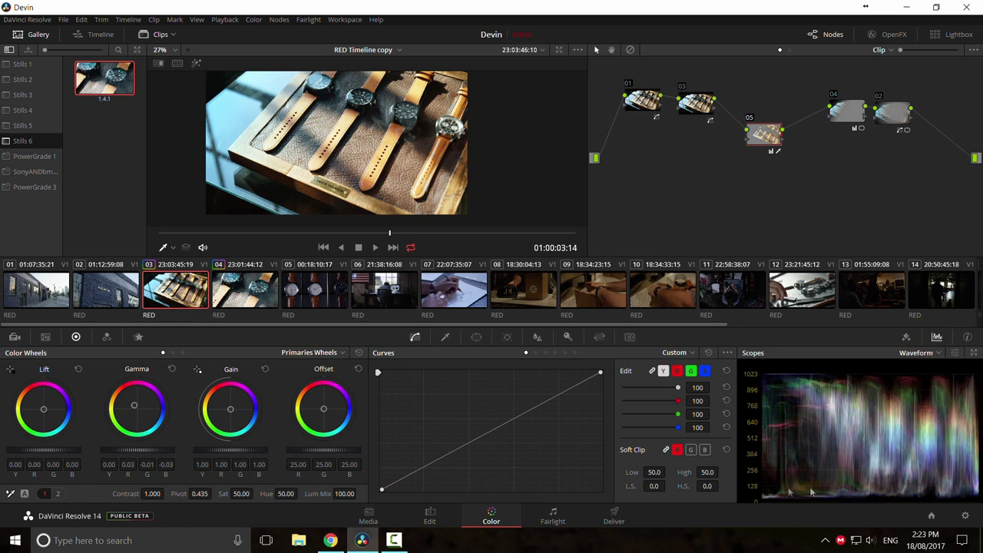
Step: Zoom in on the watch straps in the viewer, and inspect the image full screen
scroll(460, 152, "up", 5)
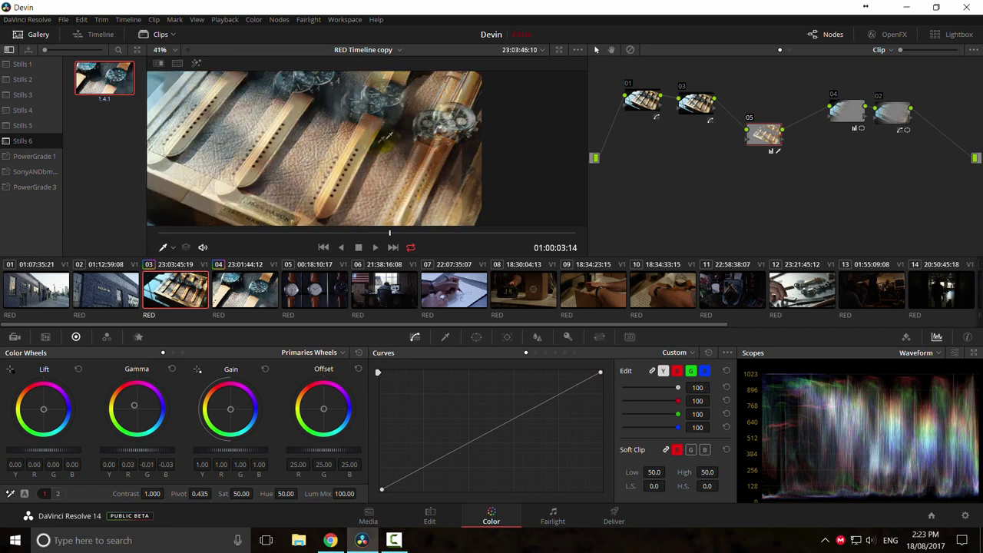
key("ctrl+f")
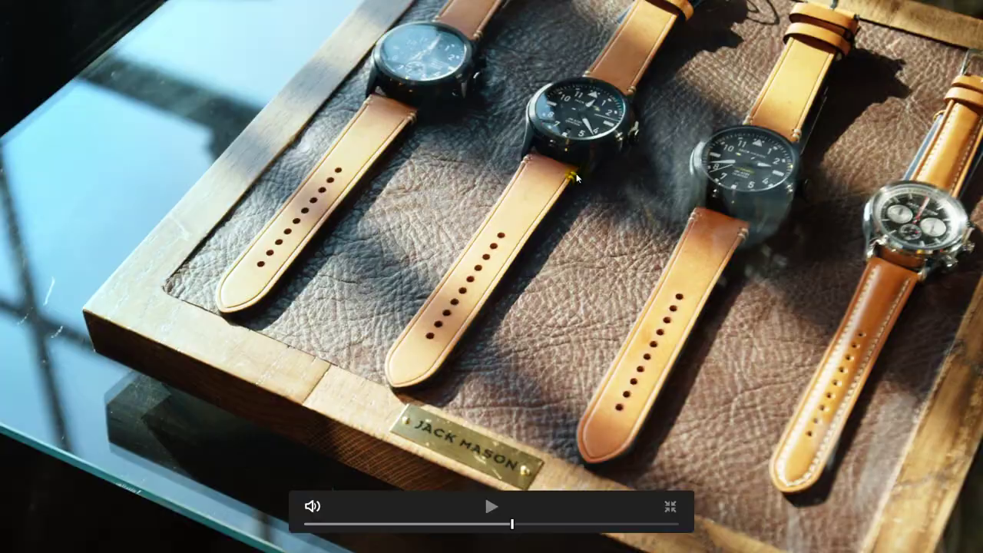
key("Escape")
Step: Try node 05's saturation at 100 against the Vectorscope, and reset it to 50
left_click(916, 352)
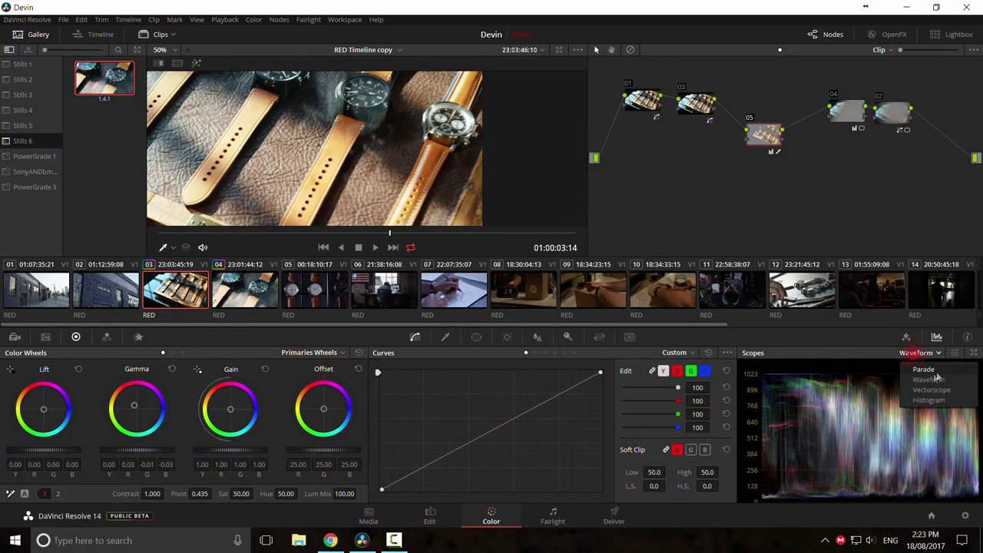
left_click(930, 390)
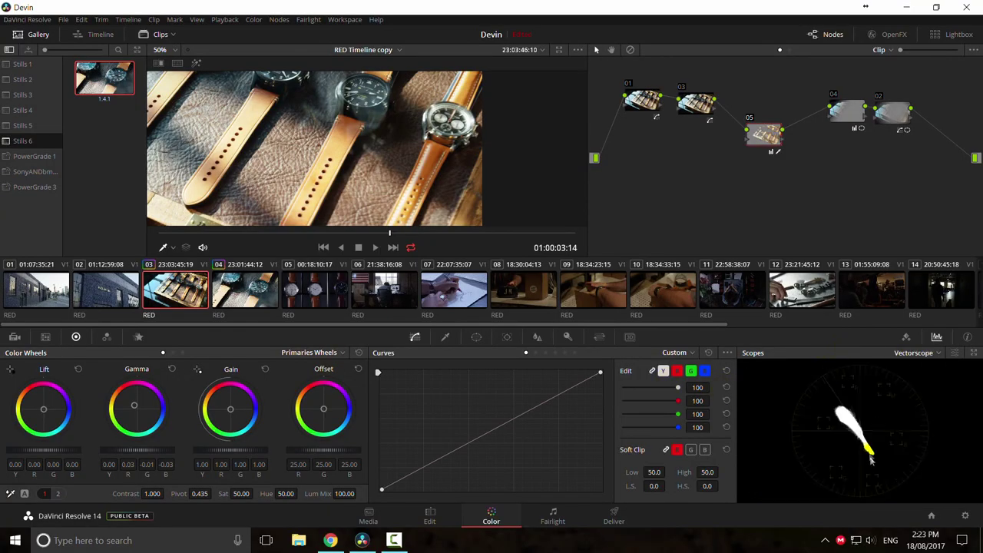
left_click_drag(244, 493, 255, 493)
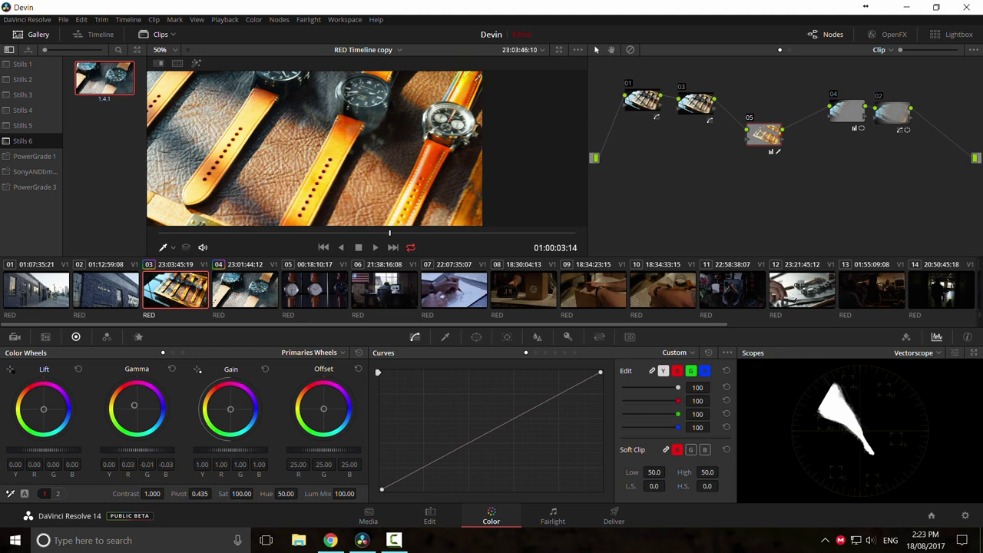
left_click_drag(207, 79, 276, 131)
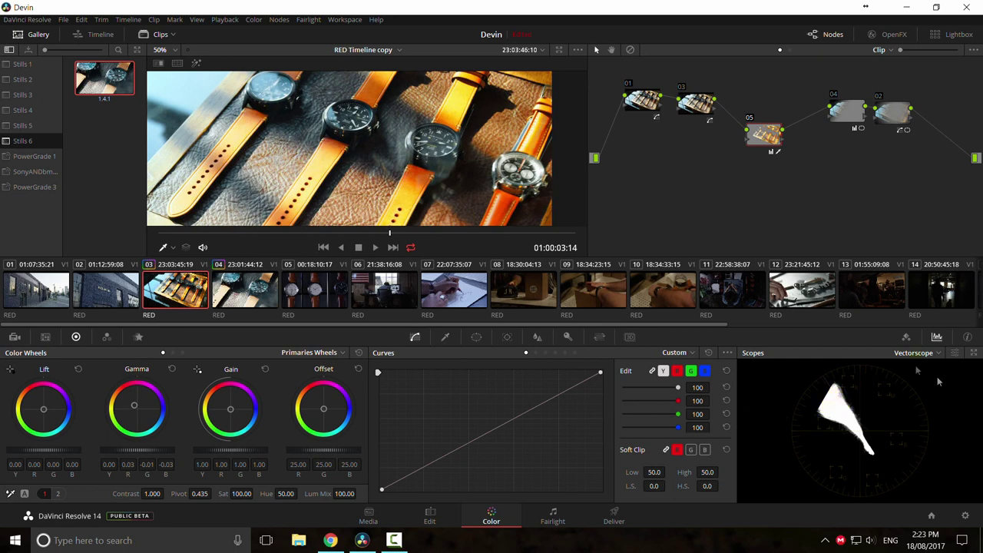
double_click(242, 493)
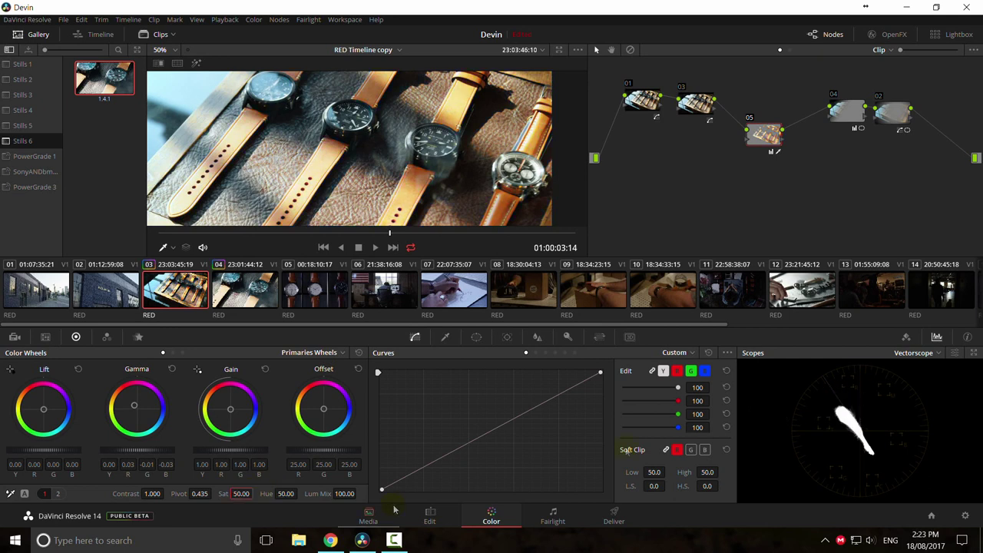
Step: Compare the clip's Parade with its Vectorscope, and inspect the whole image full screen
left_click(926, 353)
left_click(917, 369)
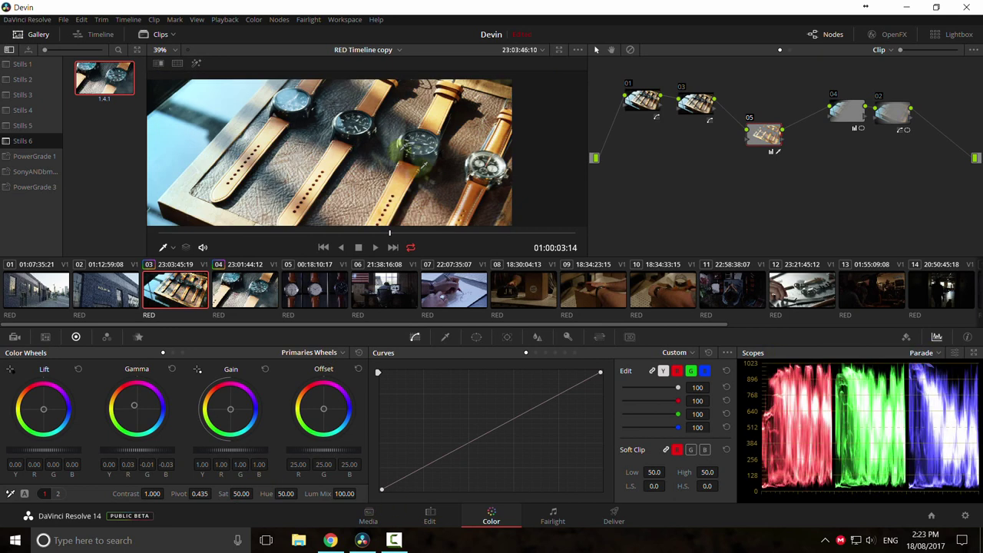
left_click(920, 353)
left_click(929, 391)
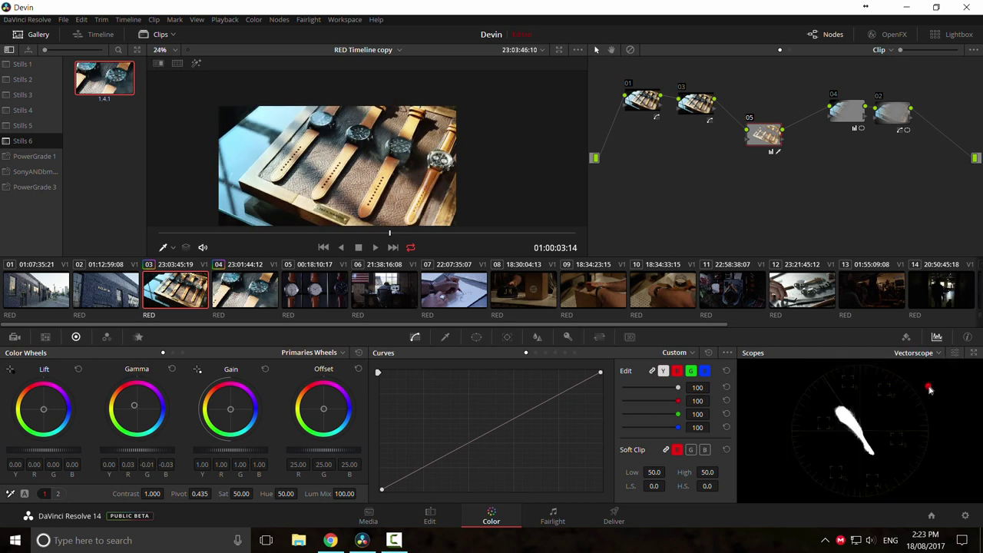
left_click_drag(388, 159, 407, 175)
scroll(373, 169, "up", 1)
key("ctrl+f")
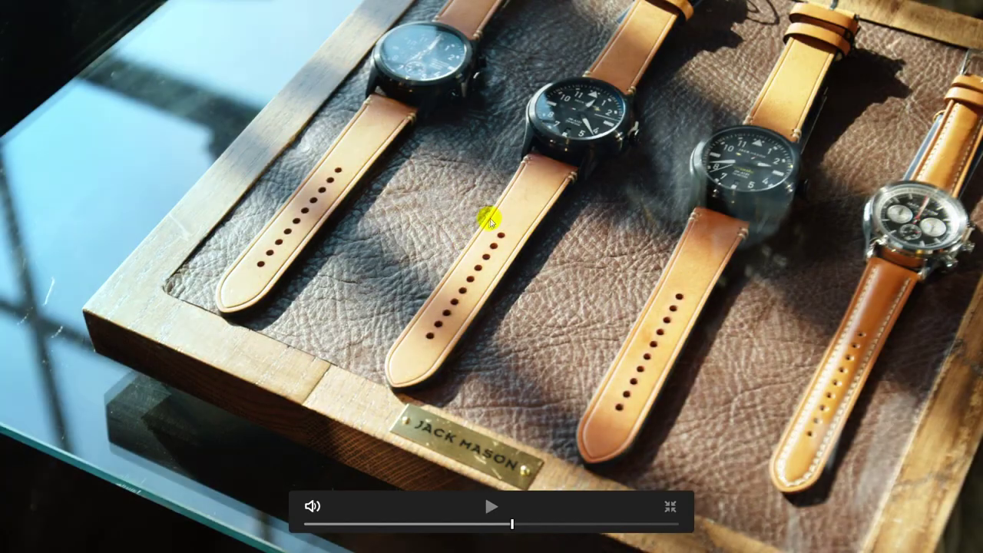
key("Escape")
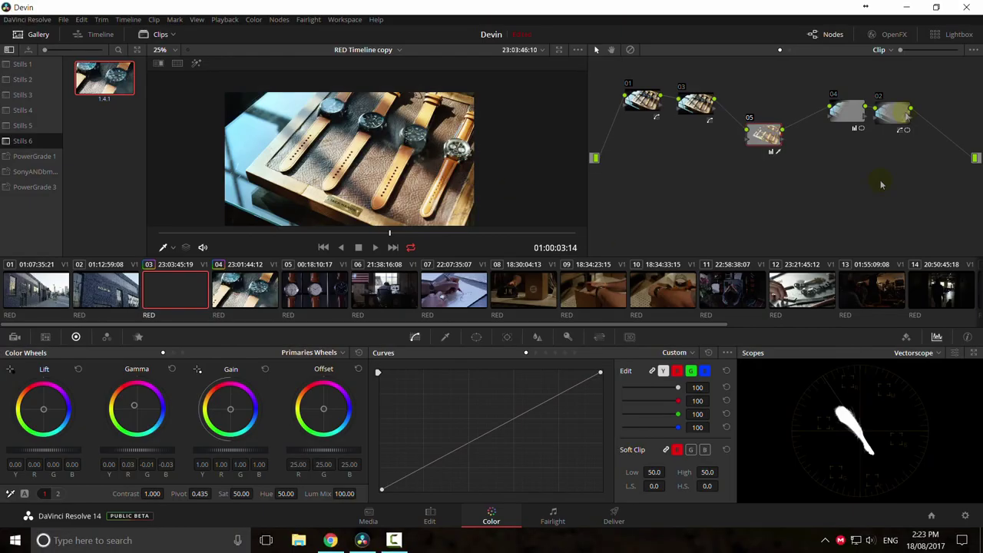
Step: Move node 02 below nodes 01 and 03 in the graph, and add a serial node after it
left_click(893, 113)
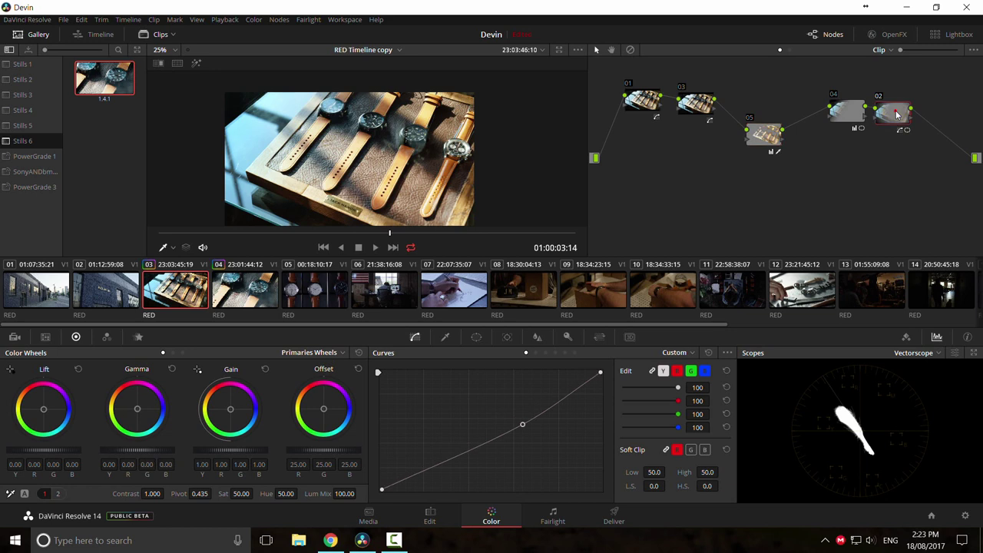
left_click_drag(896, 113, 658, 218)
key("alt+s")
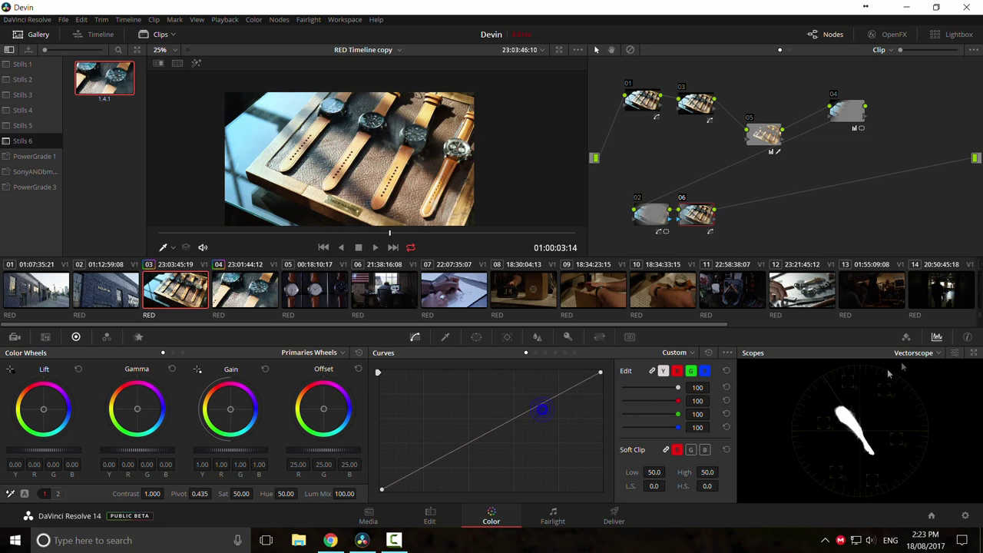
Step: Show the Waveform, and pull the upper midtones of node 06's Custom curve slightly down, leaving the white point at maximum
left_click(917, 352)
left_click(922, 379)
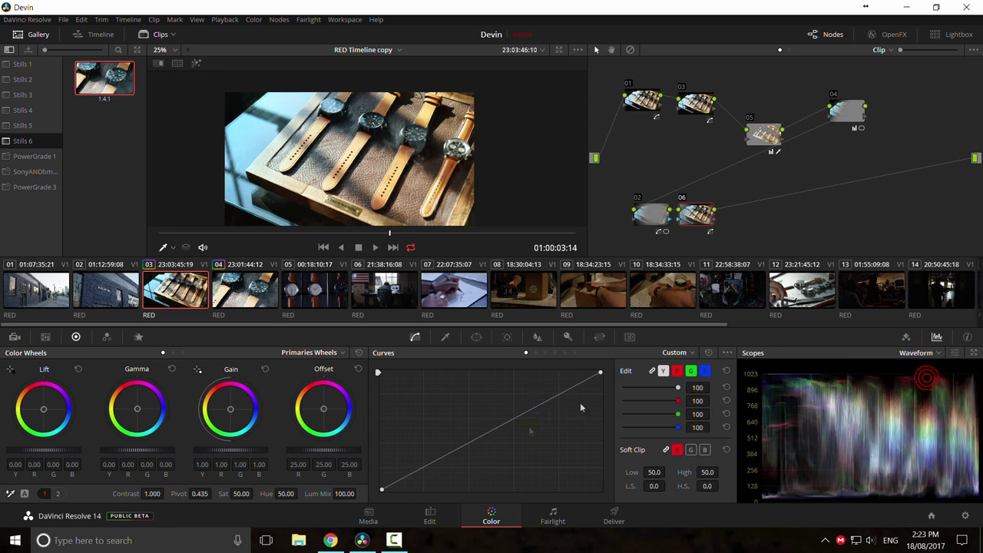
left_click(535, 411)
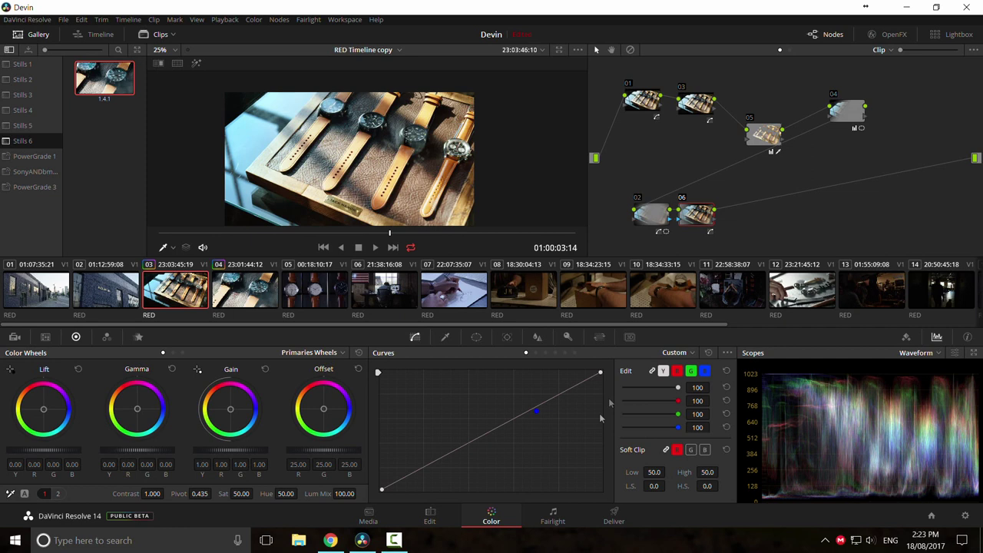
mouse_move(601, 376)
left_mouse_down()
mouse_move(616, 417)
mouse_move(606, 410)
mouse_move(612, 377)
left_mouse_up()
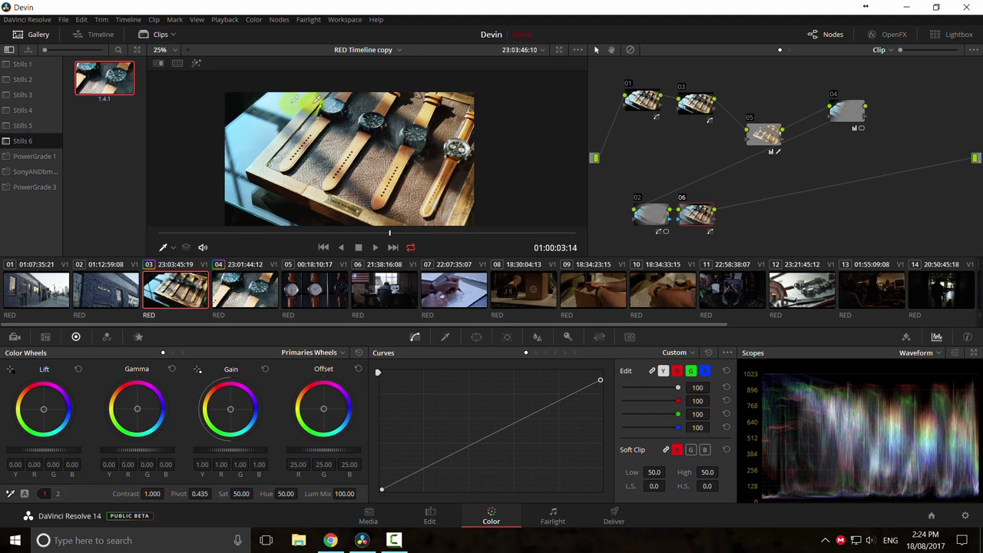
left_click_drag(602, 384, 609, 365)
left_click_drag(547, 405, 551, 409)
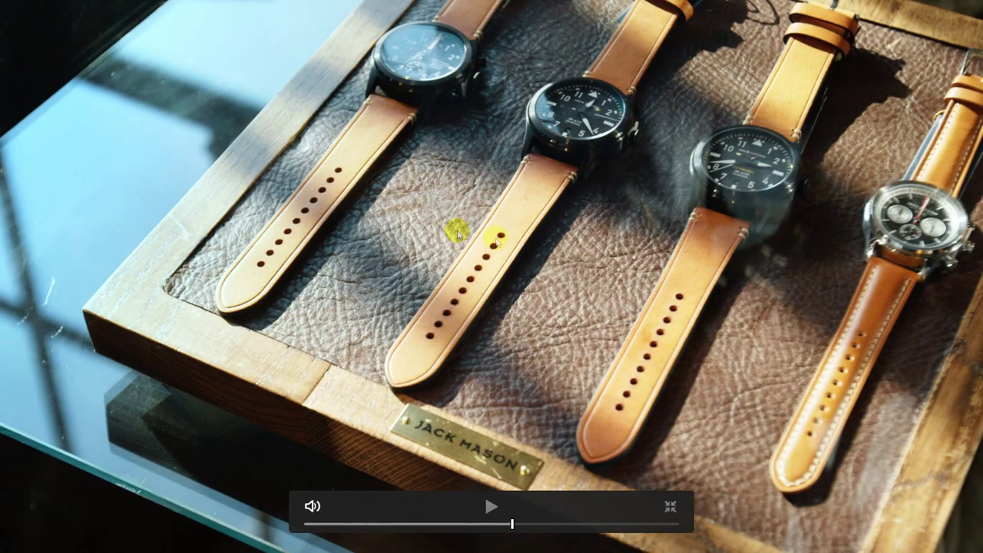
Step: Compare the image full screen with node 06 switched off and on
key("ctrl+d")
key("ctrl+d")
key("ctrl+d")
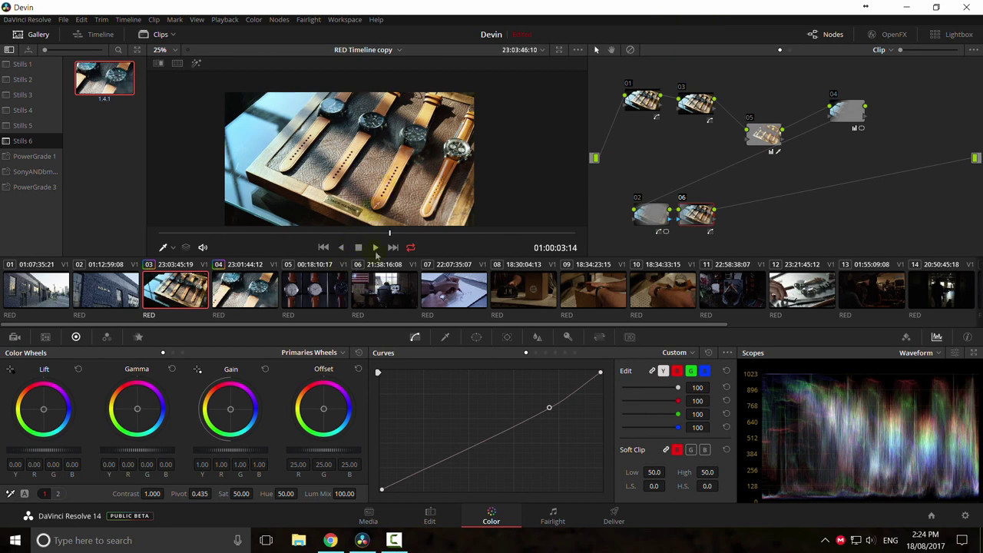
Step: Compare clip 03 with the graded close-up still using a wipe across the image, and switch the wipe off
double_click(116, 77)
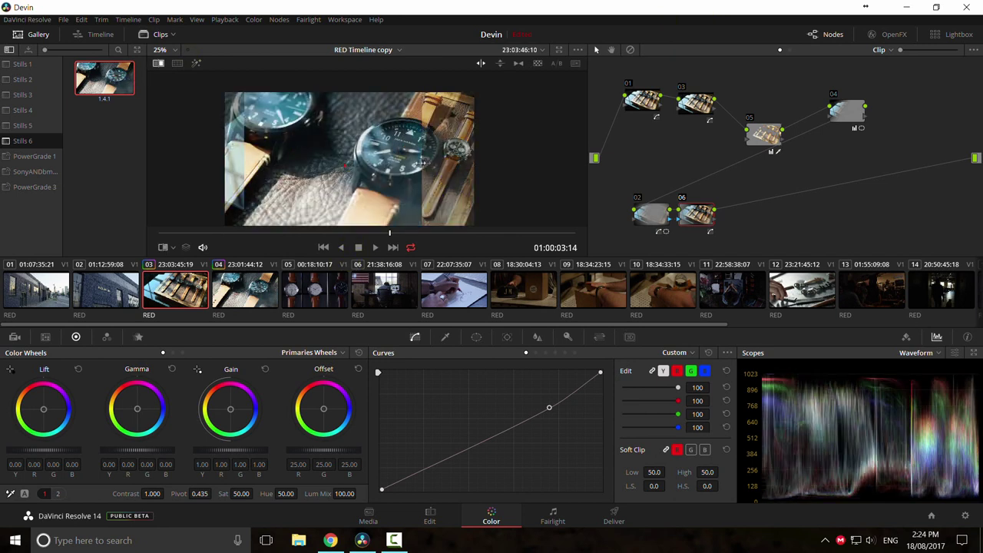
left_click_drag(285, 165, 411, 131)
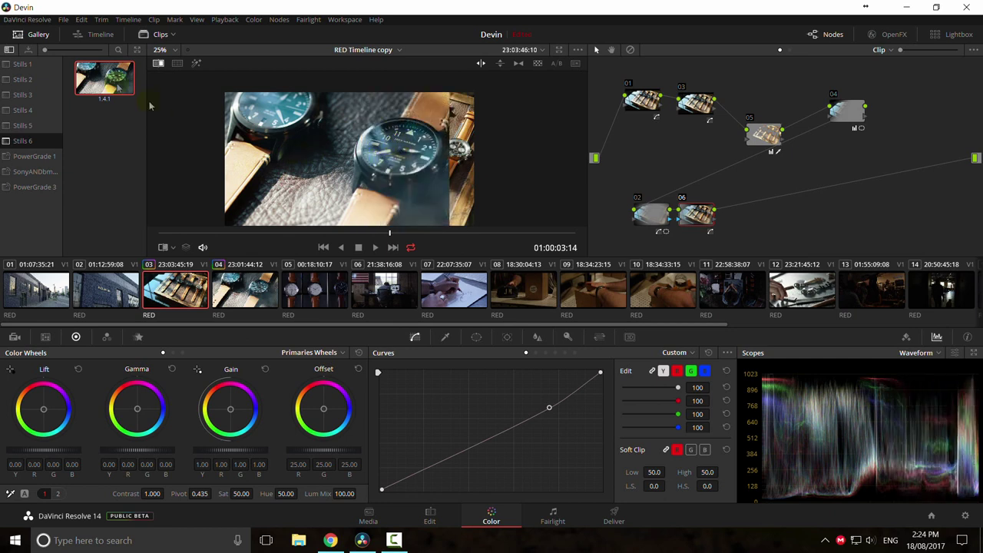
key("ctrl+w")
left_click_drag(429, 197, 441, 176)
Step: Tidy the node graph by lining up nodes 05 and 04 beside node 03, with nodes 02 and 06 in a row beneath
left_click_drag(694, 217, 723, 209)
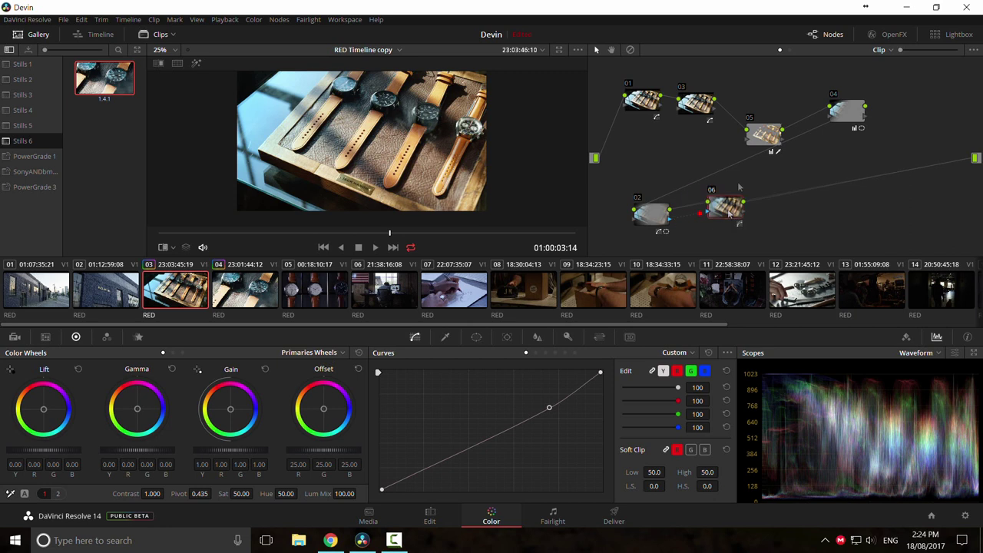
left_click_drag(770, 131, 757, 87)
left_click_drag(855, 110, 832, 98)
left_click_drag(660, 218, 631, 176)
left_click_drag(730, 208, 717, 187)
scroll(344, 161, "down", 1)
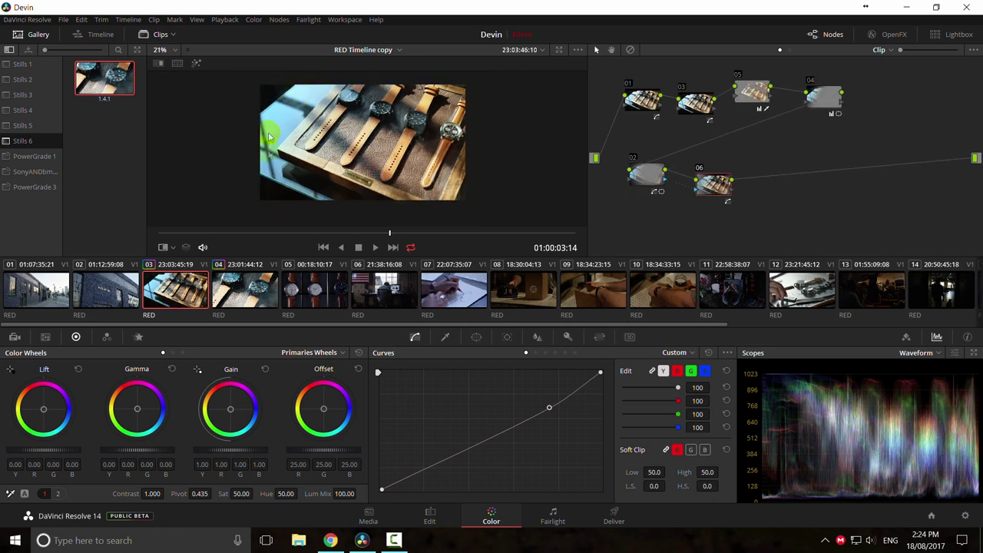
scroll(307, 197, "up", 2)
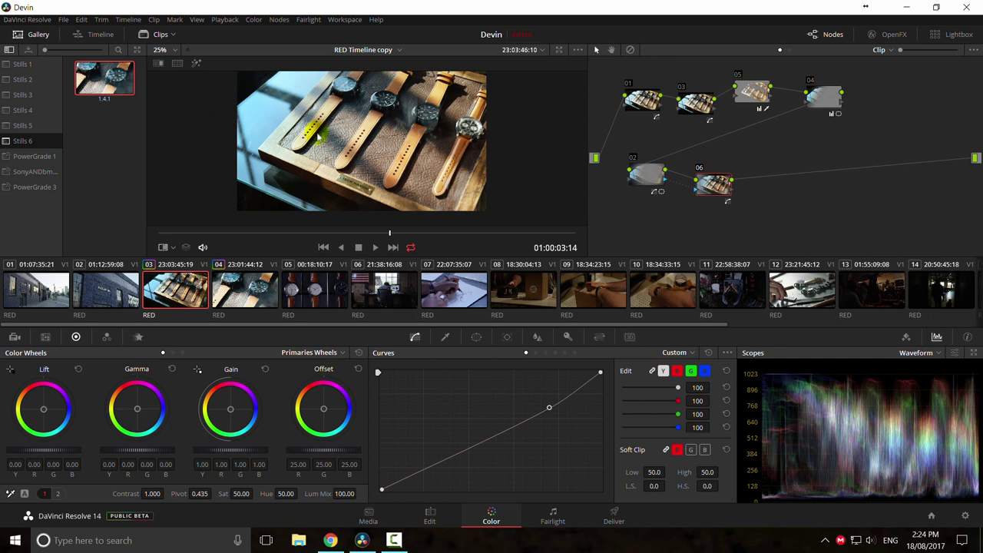
left_click_drag(710, 194, 702, 185)
Step: Isolate node 04's area in the image, and raise its Blur Radius to 0.87 on all channels
left_click(823, 97)
key("shift+h")
key("shift+h")
key("shift+h")
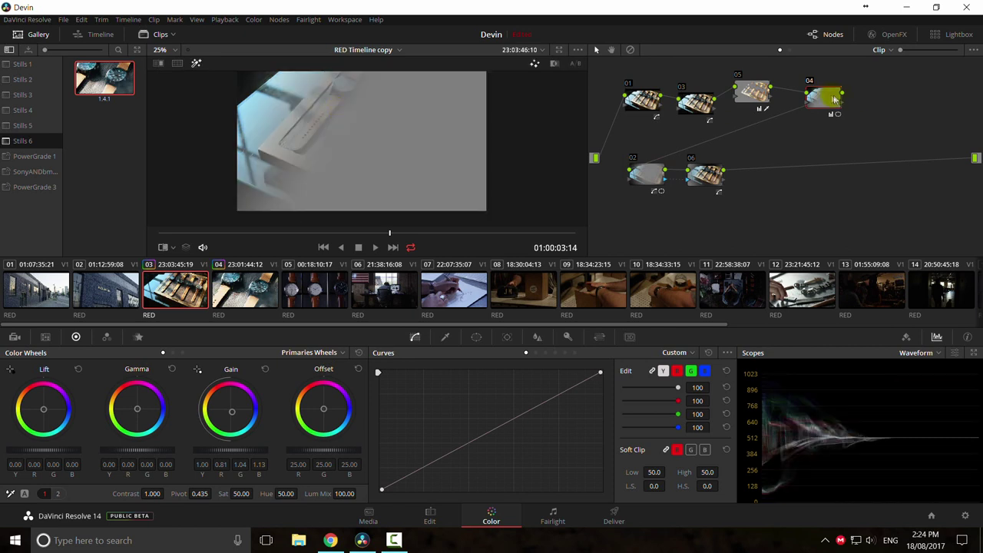
left_click(536, 336)
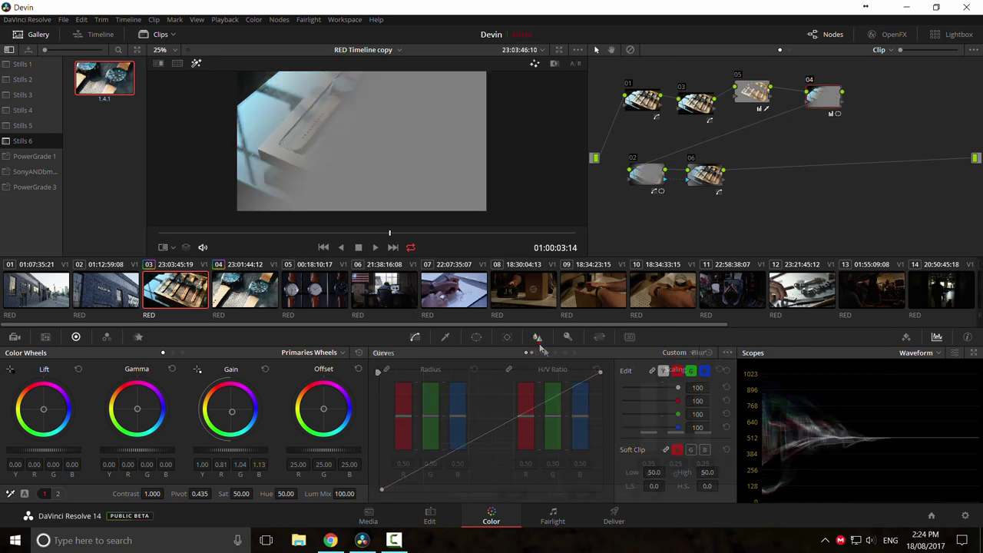
left_click_drag(460, 417, 459, 390)
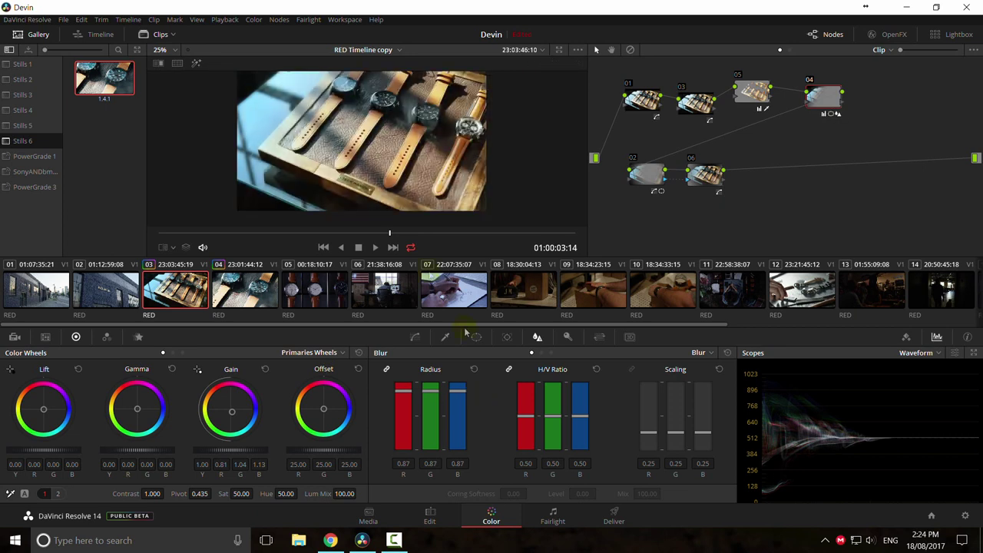
Step: Inspect the softened reflections full screen at several points along clip 03
key("ctrl+f")
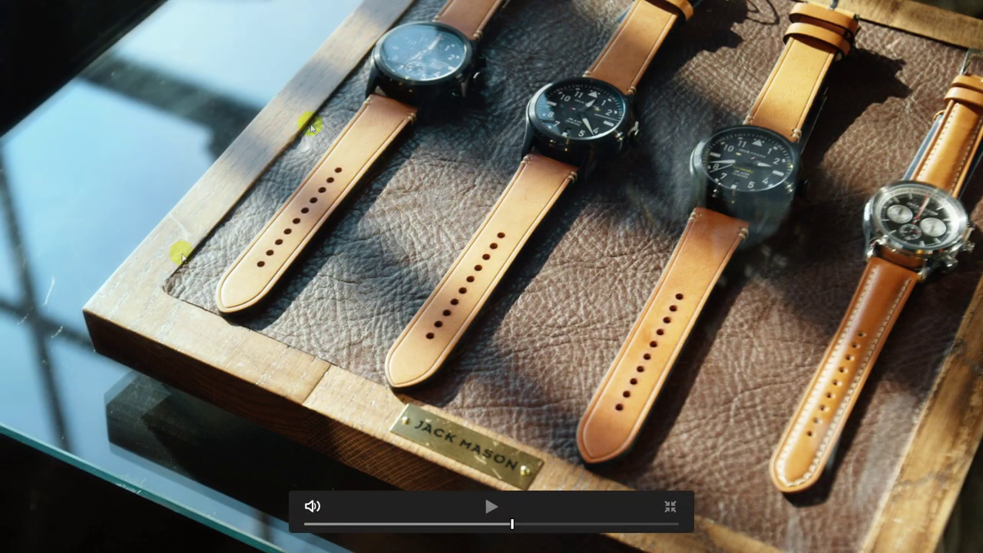
left_click_drag(456, 524, 525, 528)
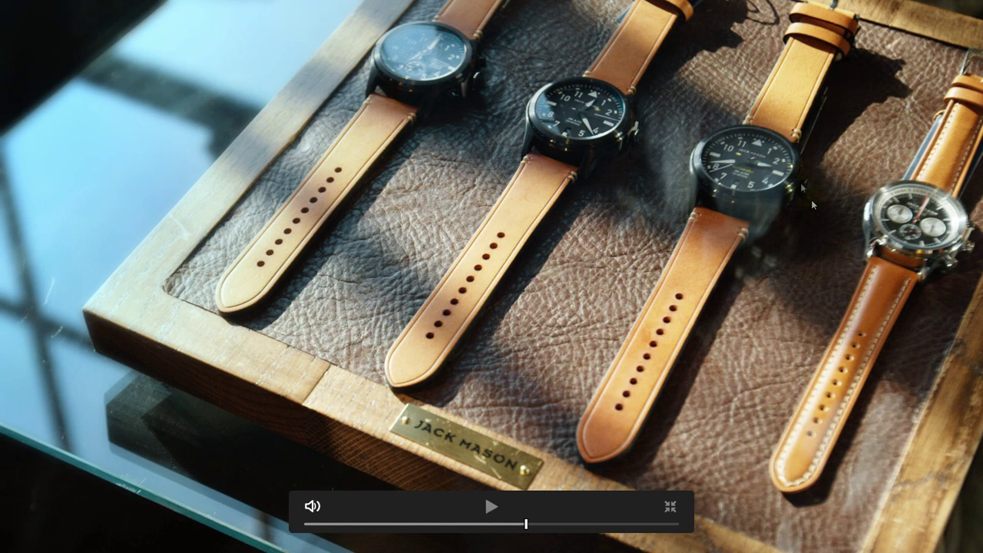
left_click_drag(532, 527, 598, 519)
left_click(494, 525)
left_click(367, 524)
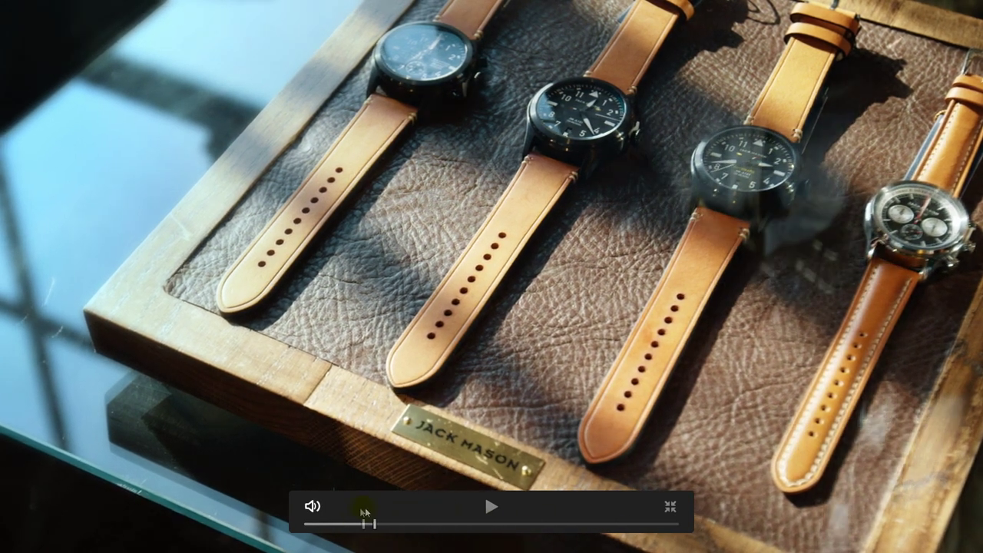
left_click(487, 524)
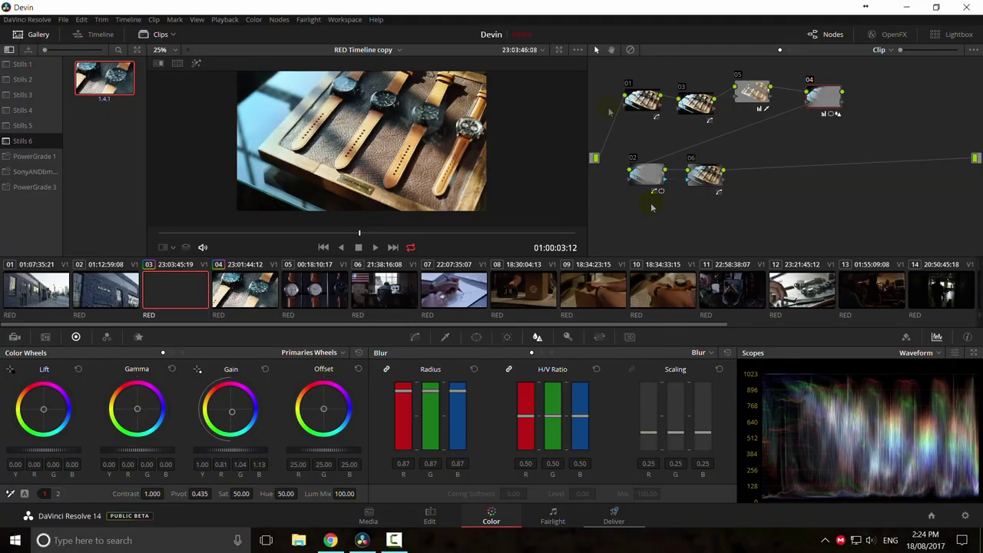
Step: Try strongly brightening node 04 by pulling its Custom curve's white point far inward and reshaping the curve, and reset the curve
left_click(821, 93)
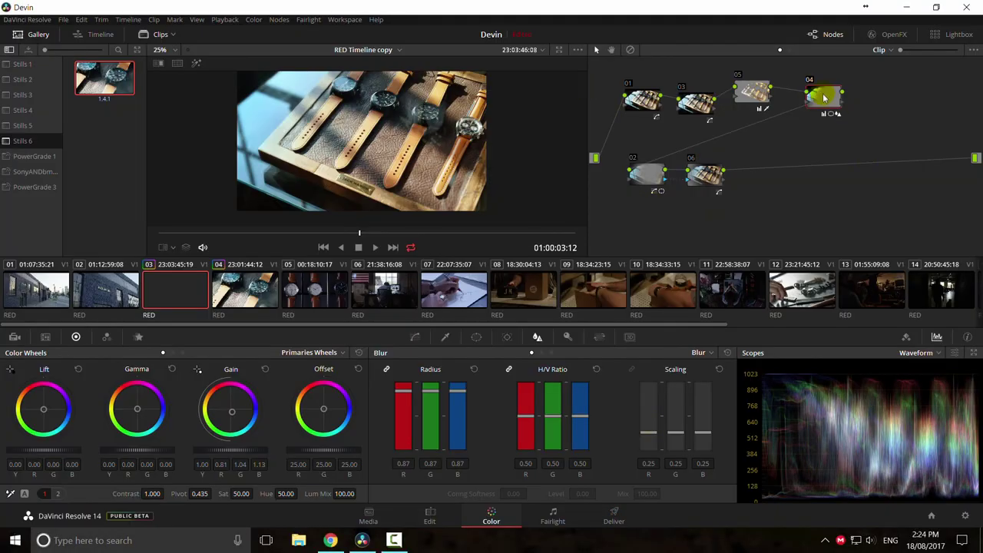
left_click(418, 337)
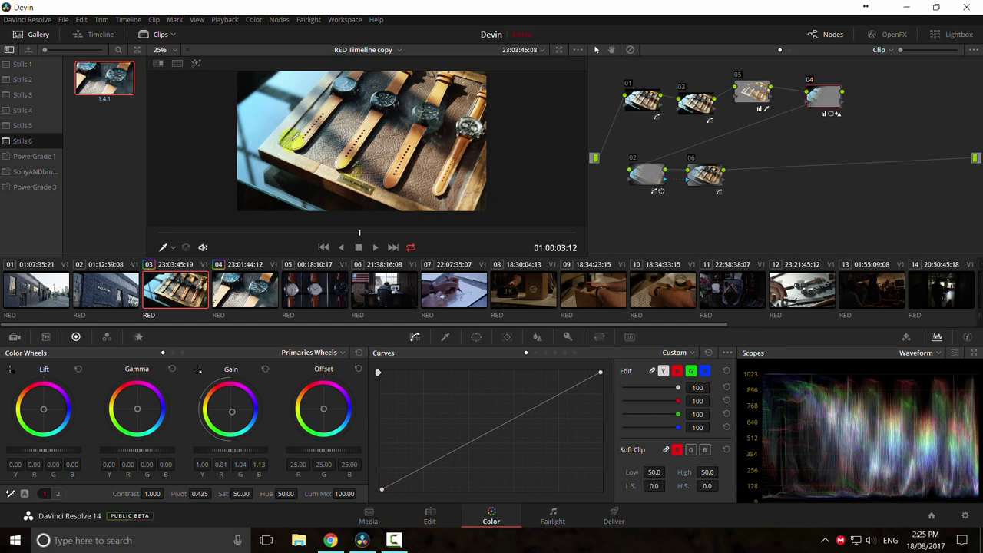
scroll(392, 149, "up", 2)
scroll(405, 157, "down", 1)
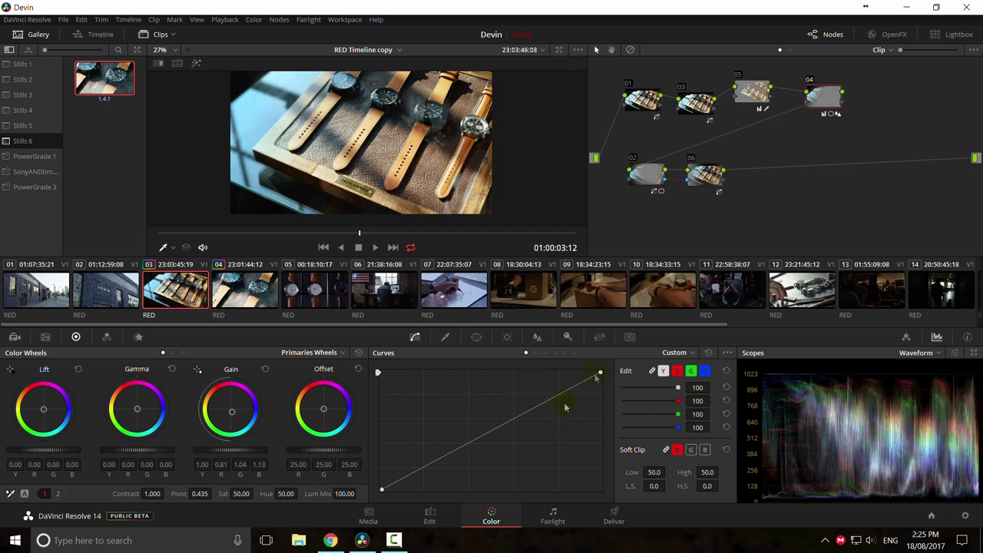
left_click_drag(600, 374, 407, 347)
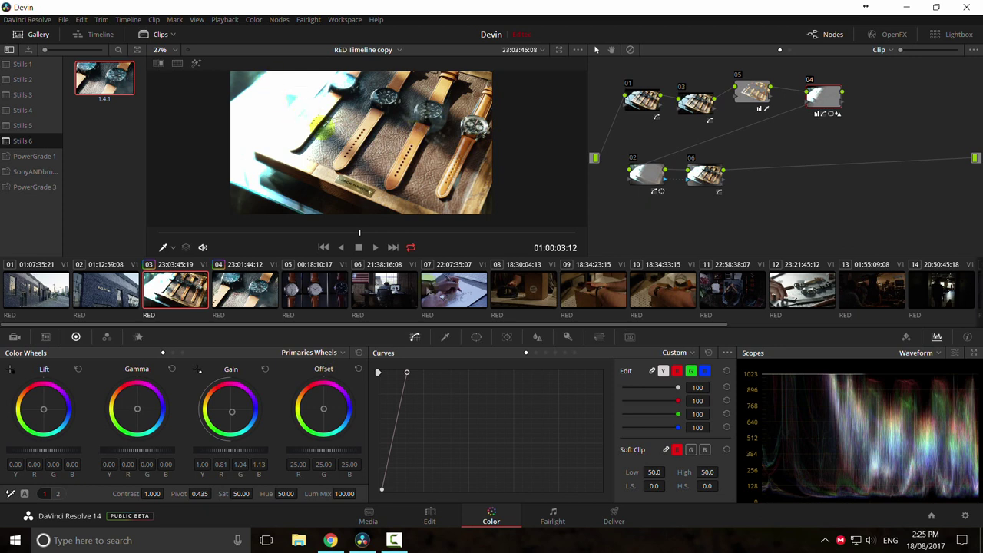
right_click(406, 372)
scroll(408, 145, "down", 2)
scroll(399, 163, "up", 2)
left_click_drag(399, 164, 388, 176)
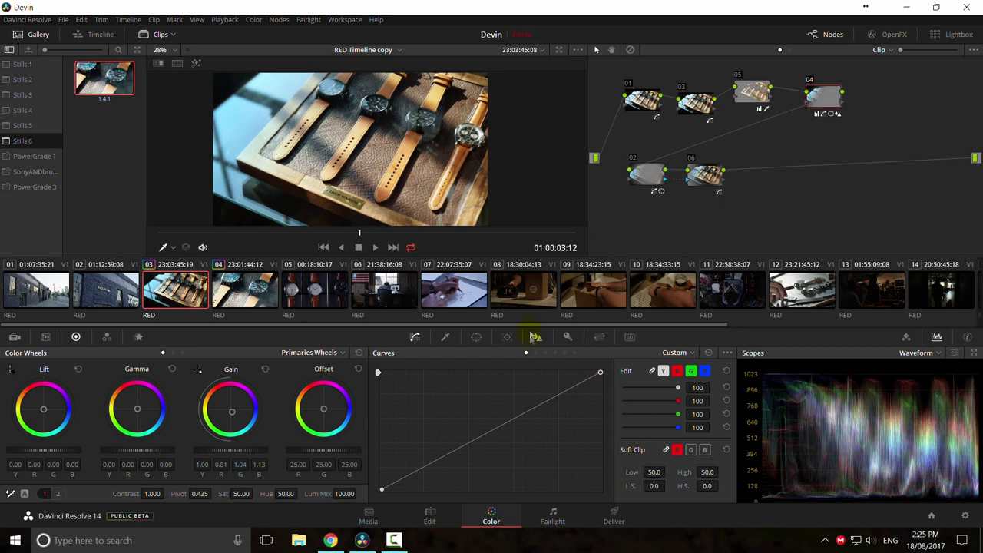
left_click(484, 286)
left_click_drag(455, 452, 535, 429)
right_click(528, 426)
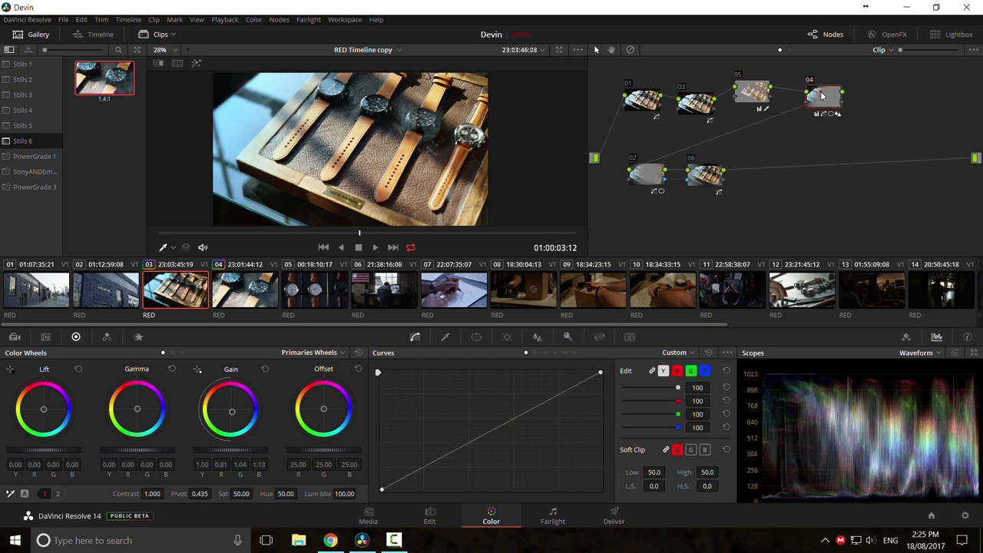
Step: Check clip 03 against the reference still, and shift node 04's Gamma slightly towards blue, with red at -0.02 and blue at 0.05
key("ctrl+w")
key("ctrl+w")
left_click_drag(140, 413, 137, 407)
mouse_move(141, 410)
left_mouse_down()
mouse_move(123, 413)
mouse_move(156, 426)
mouse_move(136, 402)
mouse_move(141, 411)
left_mouse_up()
mouse_move(421, 180)
left_mouse_down()
mouse_move(356, 164)
mouse_move(415, 174)
left_mouse_up()
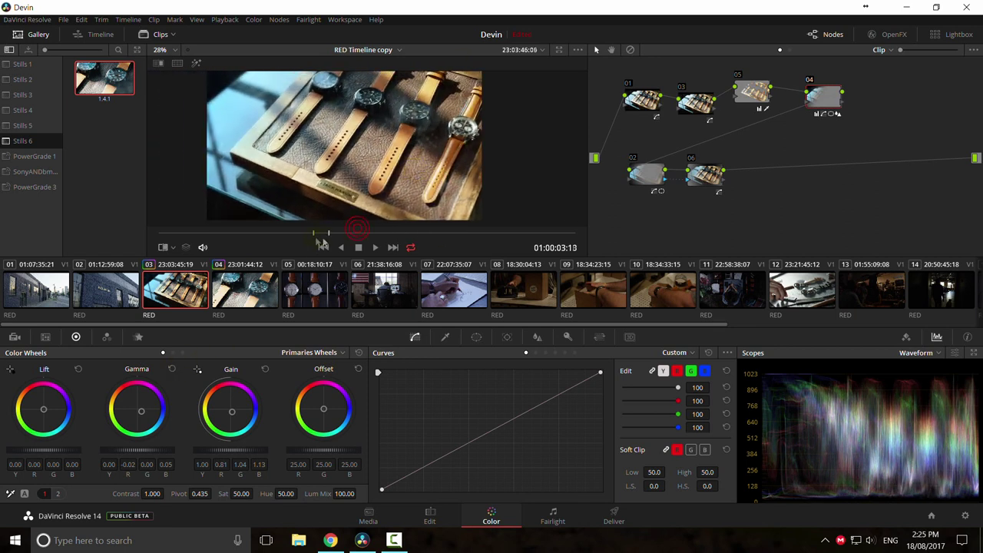
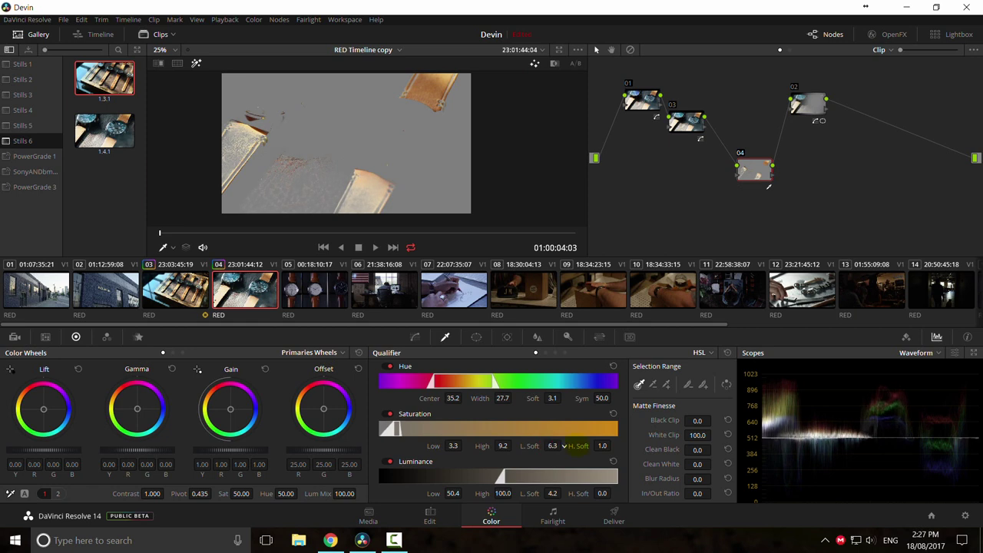
Step: Set Clean Black to 21.5 for clip 04's strap key on node 04, and check the highlighted selection
left_click_drag(708, 446, 741, 446)
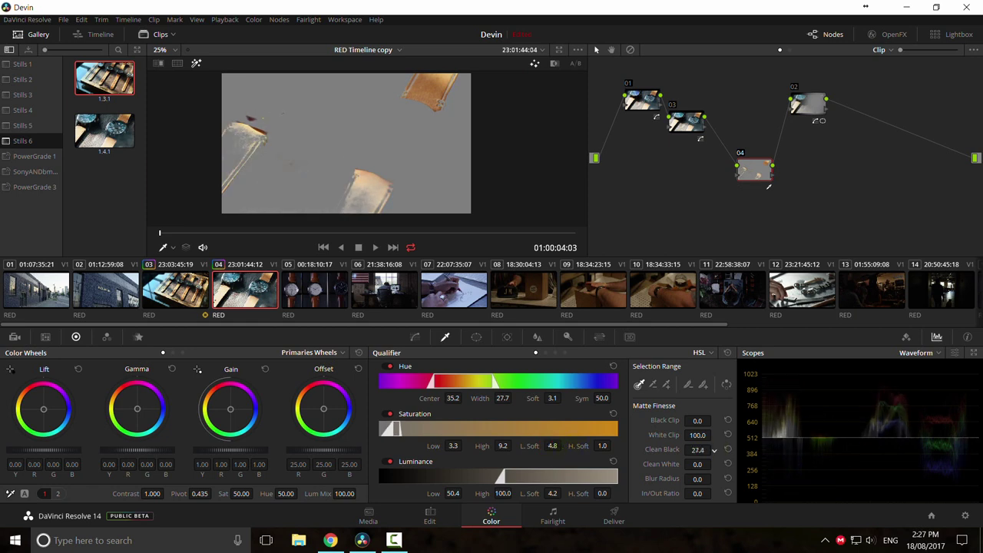
key("shift+h")
key("shift+h")
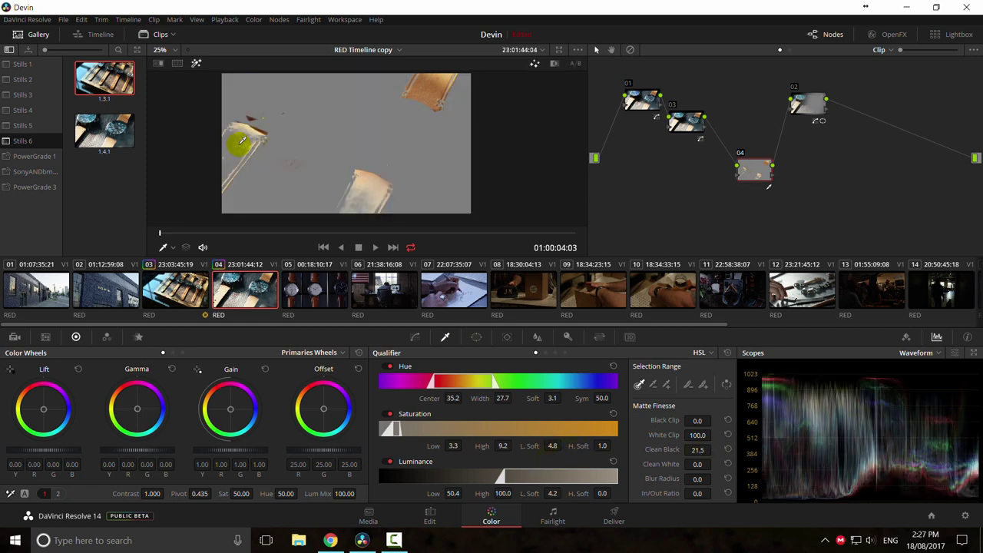
key("shift+h")
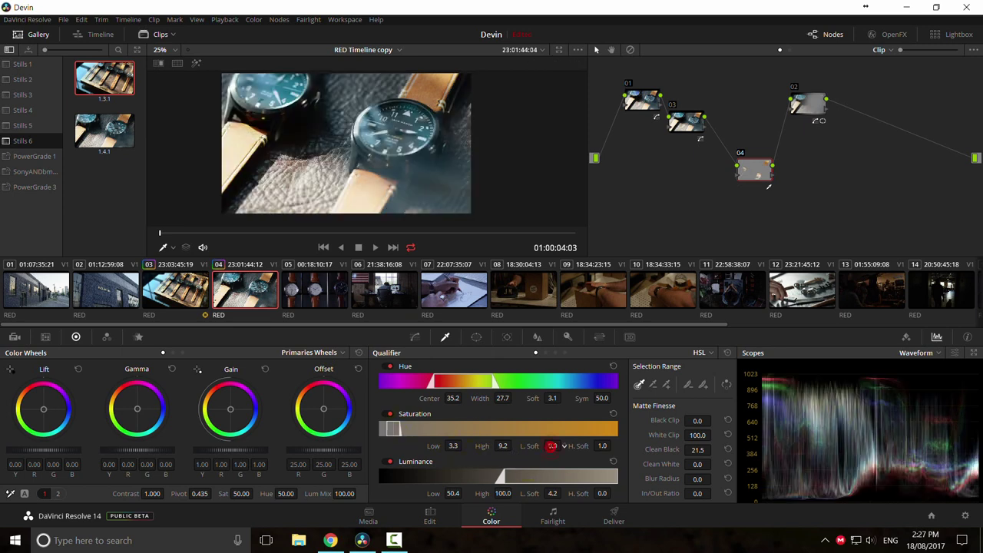
Step: Widen the strap key's saturation range with Low 0.9 and L. Soft 1.8, and check the highlighted selection against the full image
left_click_drag(458, 446, 464, 446)
key("shift+h")
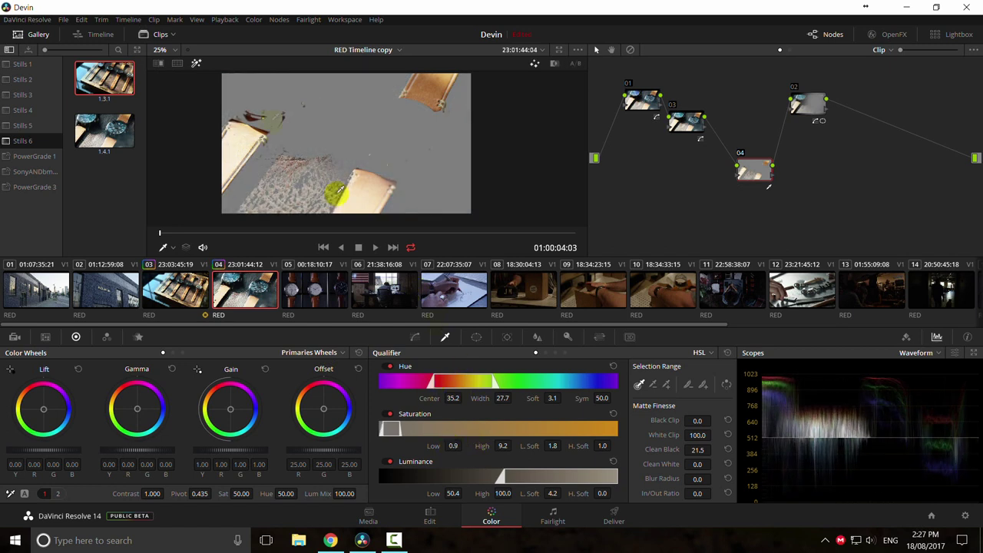
key("shift+h")
key("shift+h")
key("shift+h")
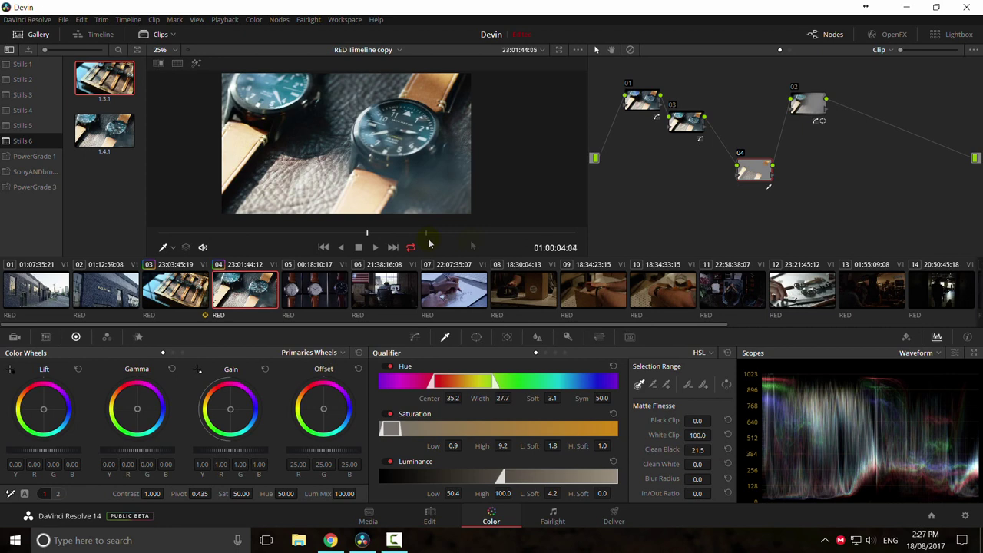
Step: Draw a Curve window on node 04 around the leather strip between the straps, and invert it to exclude that area
left_click(476, 337)
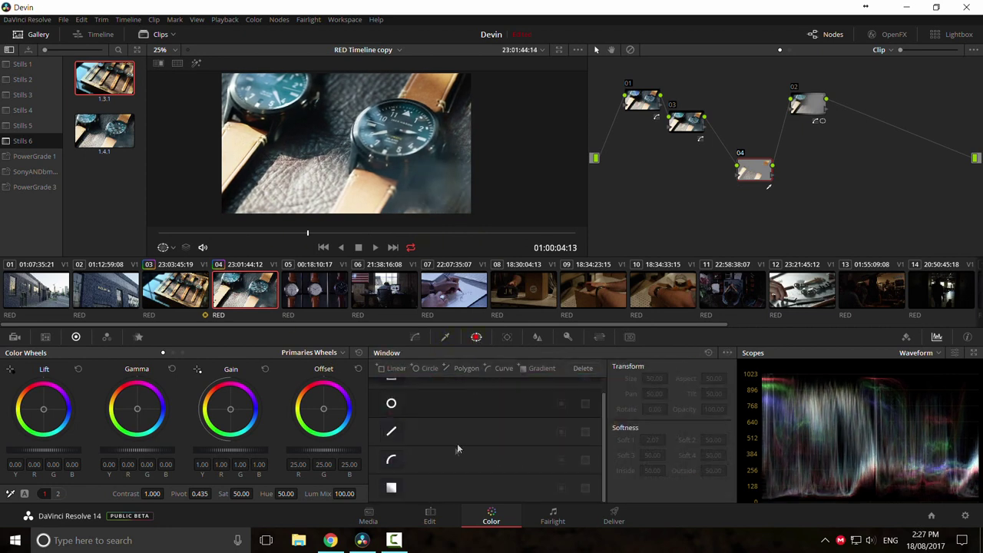
left_click(391, 460)
scroll(262, 192, "down", 3)
left_click(256, 196)
left_click(307, 135)
left_click(337, 88)
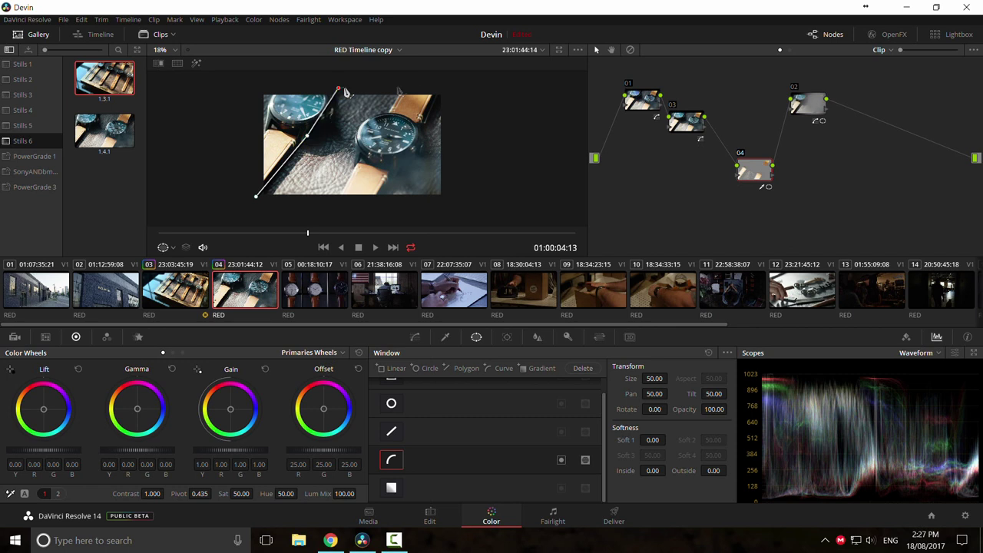
left_click(403, 86)
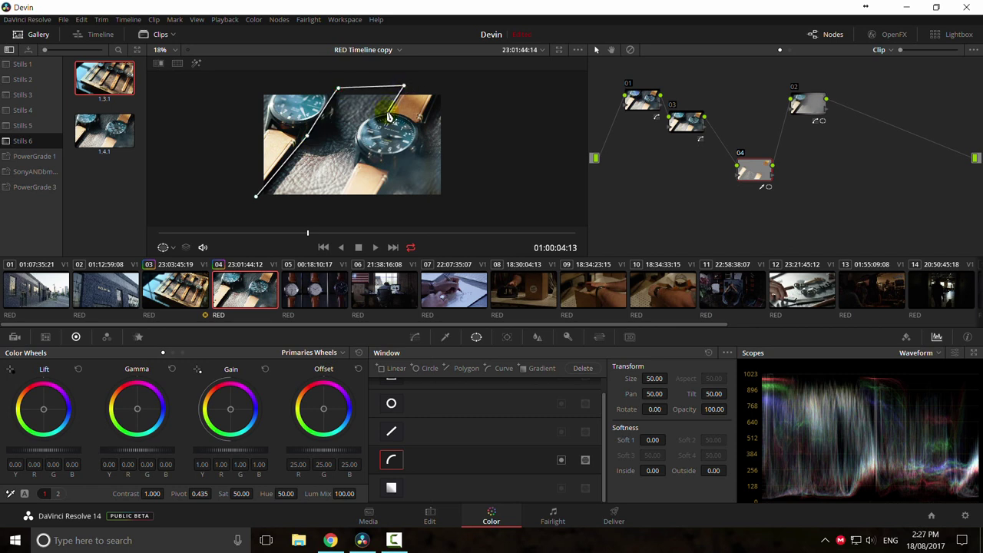
left_click(325, 212)
left_click(256, 197)
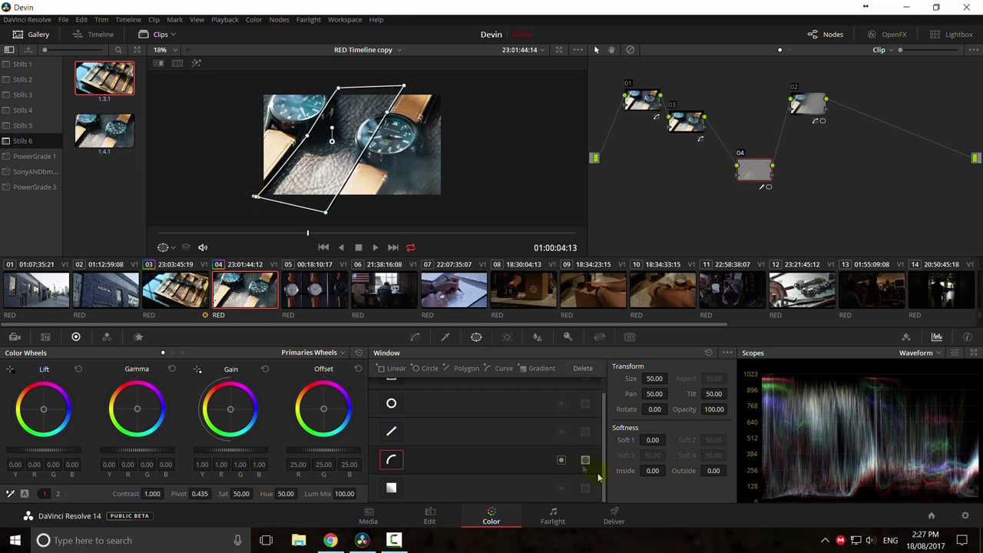
left_click(561, 461)
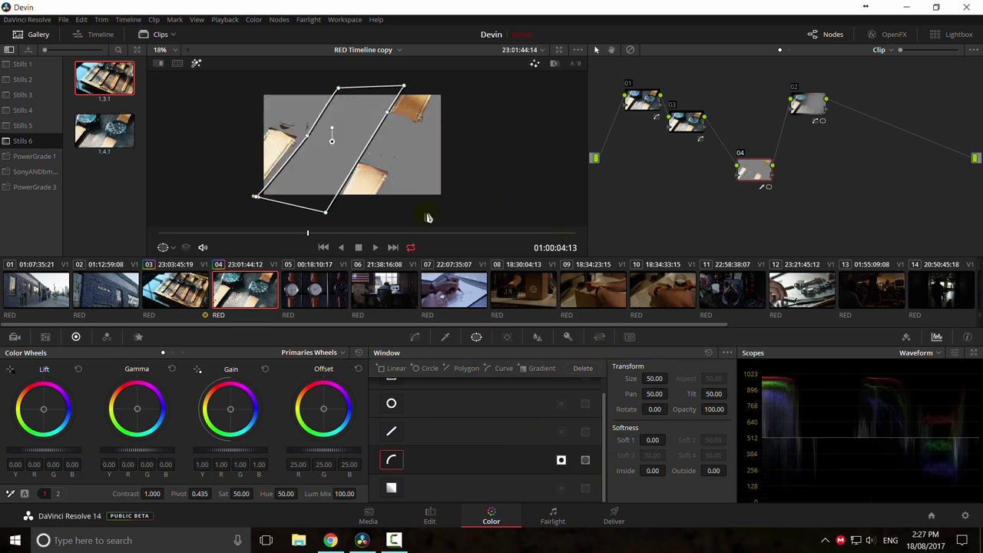
Step: Refine the curve window's edge points along the straps, set Soft 1 to 9.52, and check the result without highlighting
scroll(433, 141, "up", 1)
left_click(391, 101)
left_click_drag(316, 226, 321, 225)
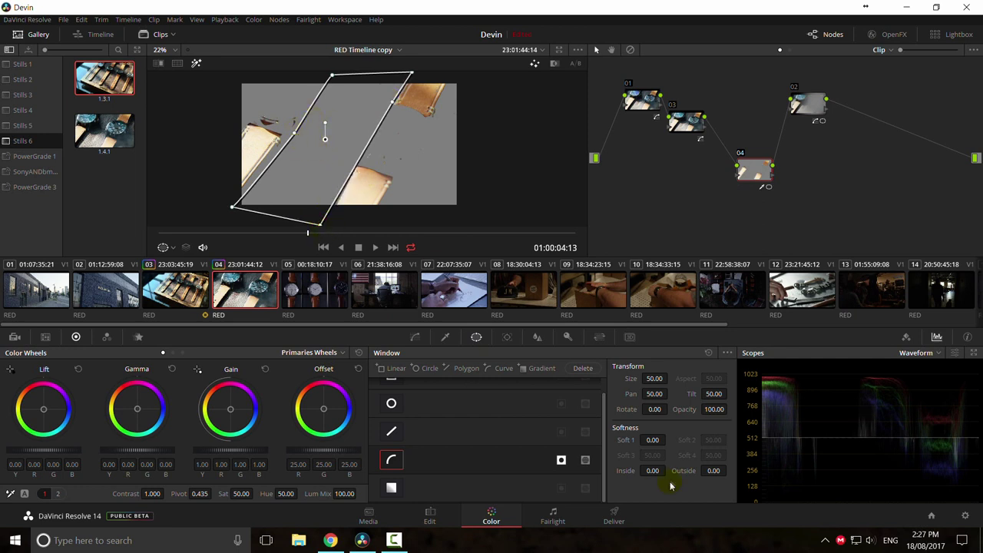
left_click_drag(652, 439, 671, 439)
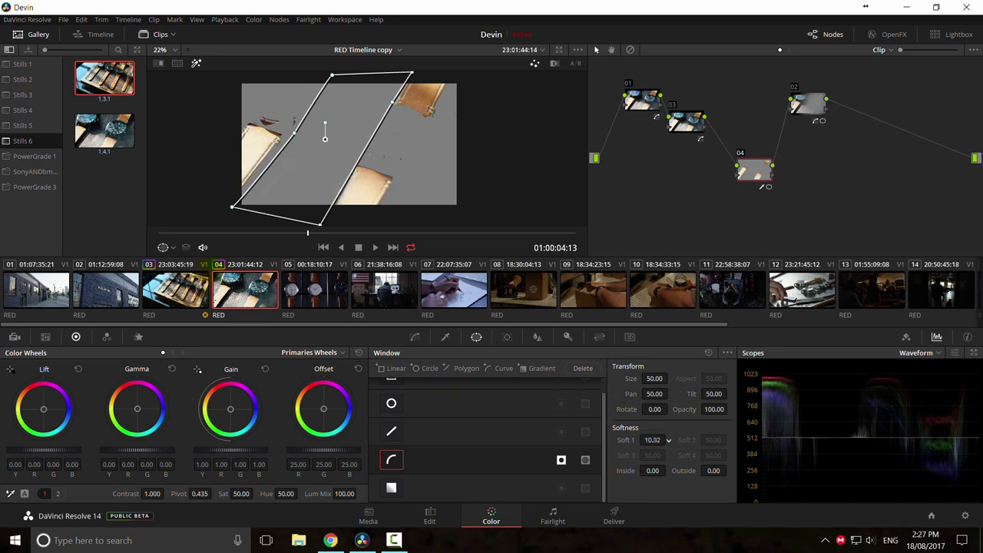
key("shift+h")
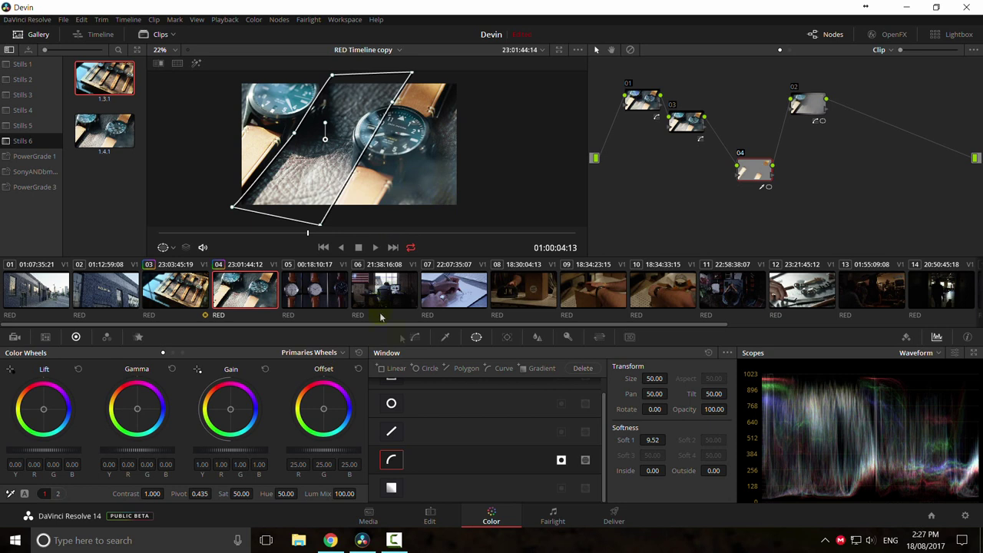
Step: Compare clip 04's straps with the wider watch display still using a wipe across the image
left_click(416, 338)
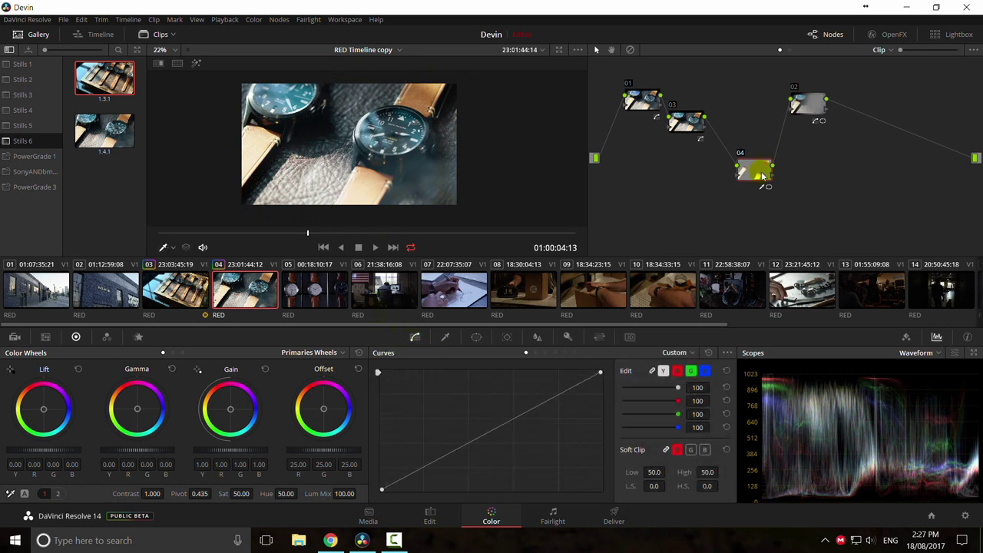
key("ctrl+w")
left_click_drag(261, 151, 390, 155)
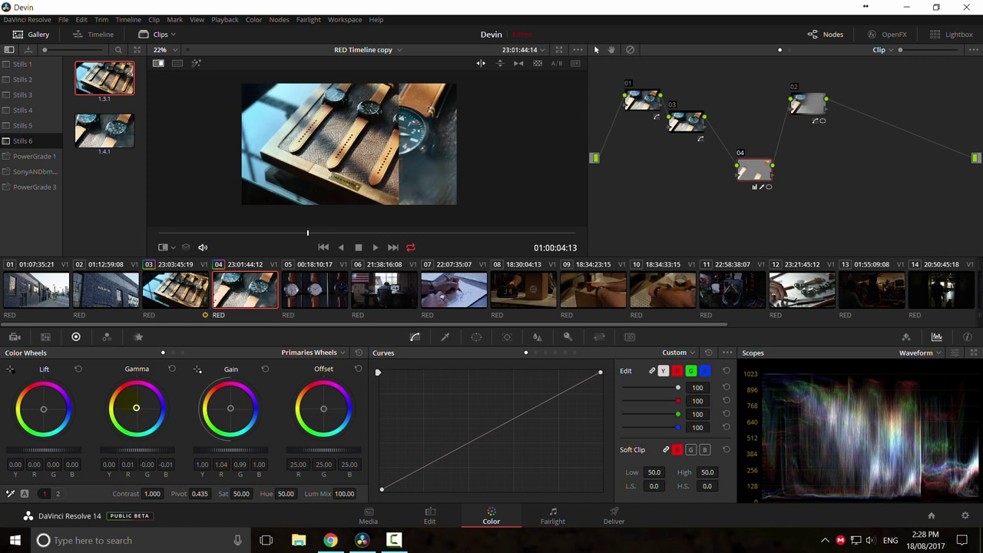
Step: Turn off the wipe and check clip 04's warmed straps at full screen
key("ctrl+w")
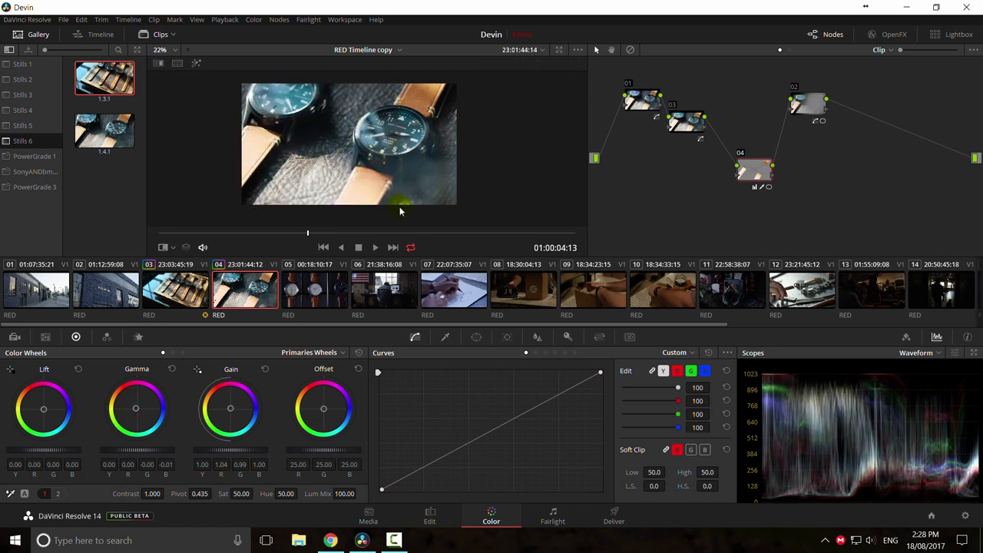
key("ctrl+f")
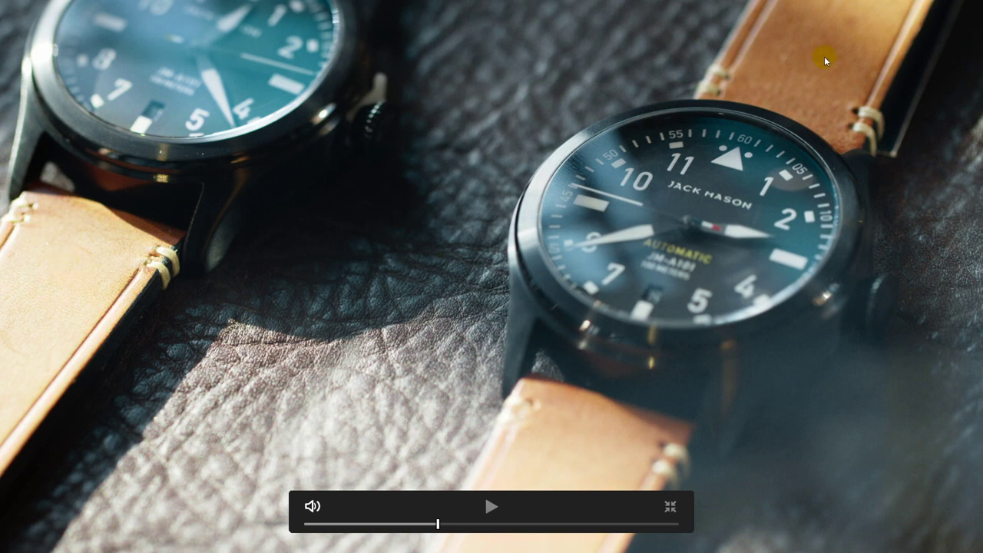
key("Escape")
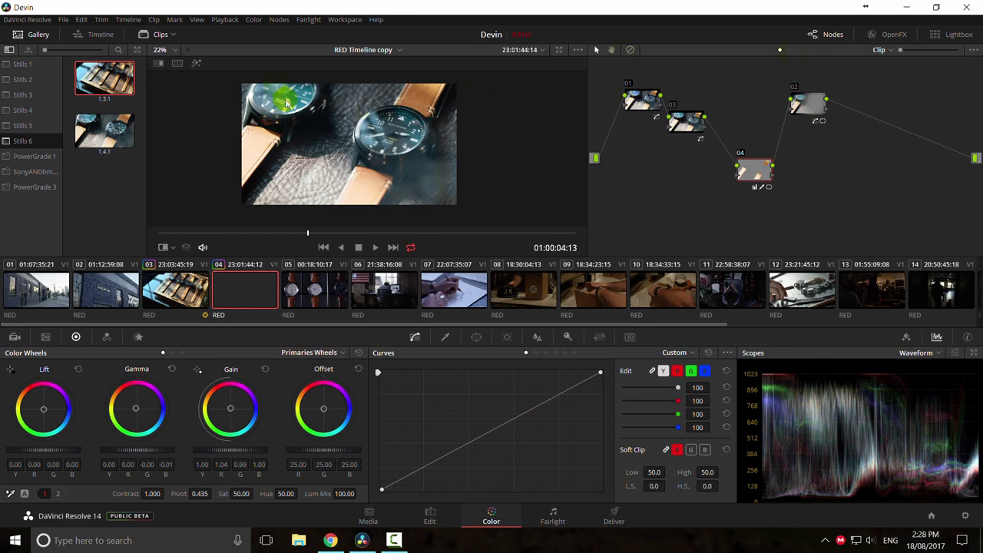
Step: Delete clip 04's old still from the gallery and grab a new still of its current grade
left_click(108, 139)
key("Delete")
right_click(320, 139)
left_click(355, 145)
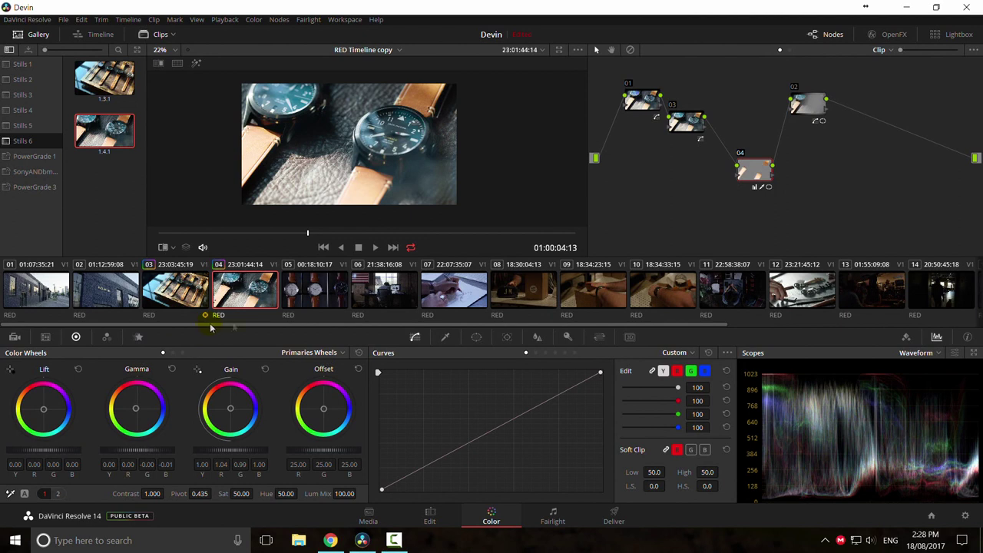
Step: Look through clips 05 to 09 and return to clip 05, the display of white-faced watches
left_click_drag(326, 324, 265, 332)
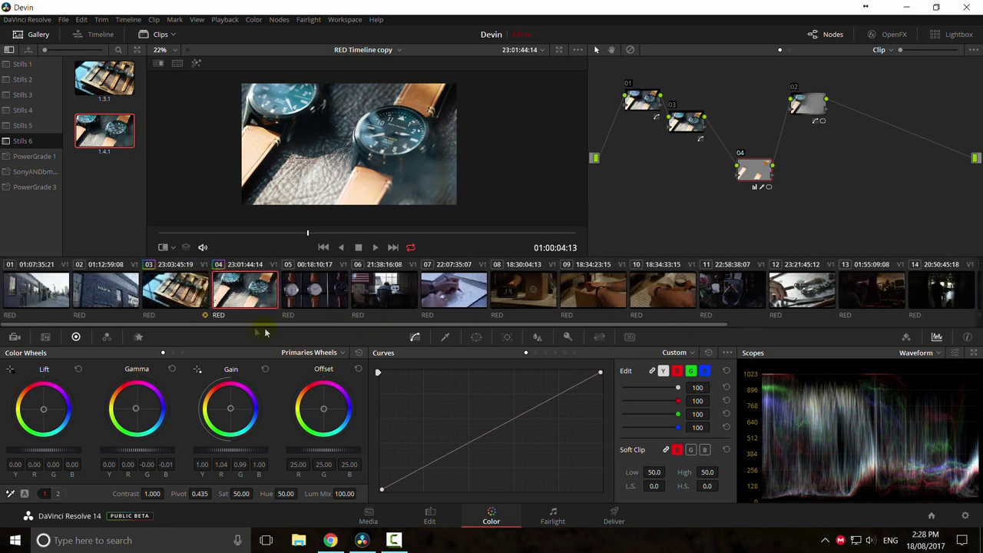
left_click(312, 304)
left_click(384, 295)
left_click(453, 295)
left_click(522, 295)
left_click(583, 298)
left_click(311, 298)
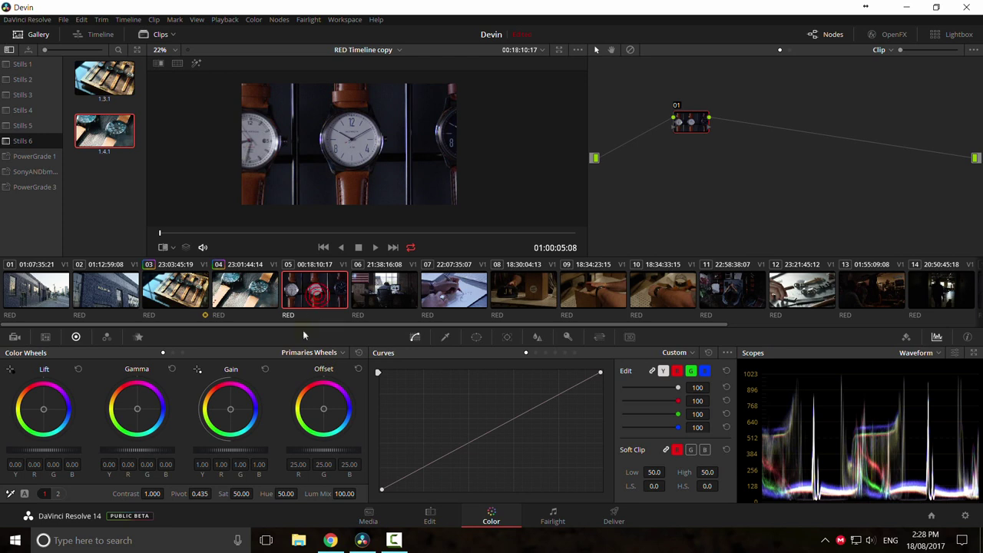
left_click(181, 328)
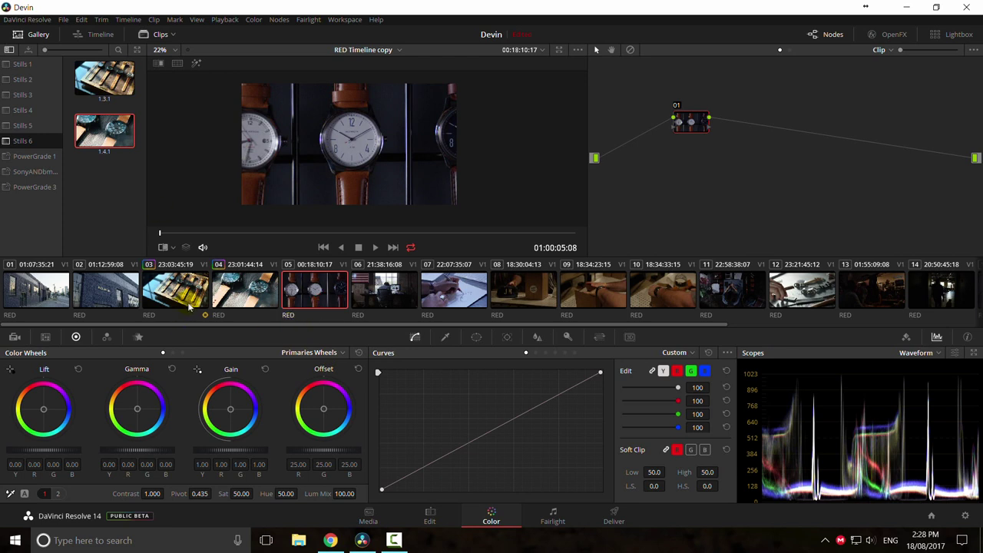
left_click(262, 304)
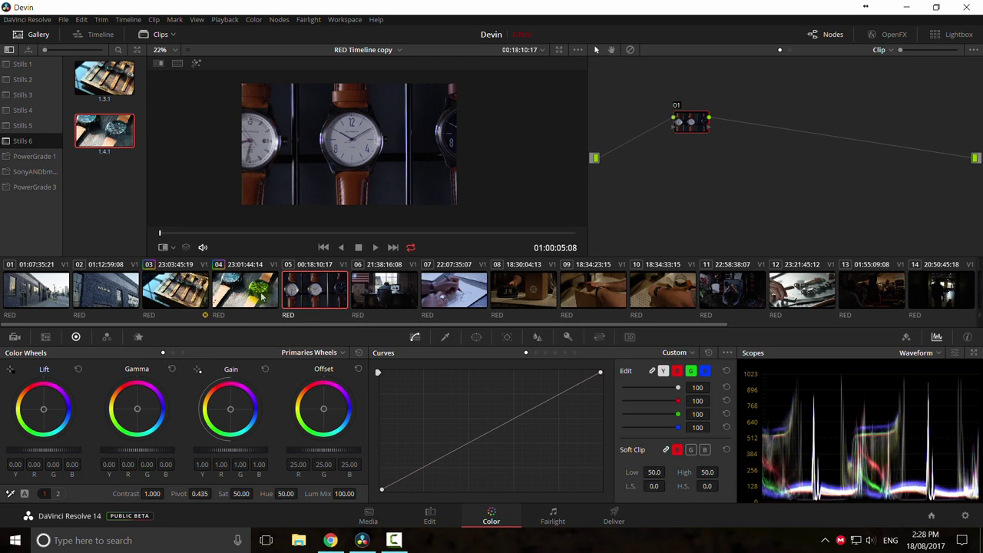
left_click(320, 295)
left_click(355, 126)
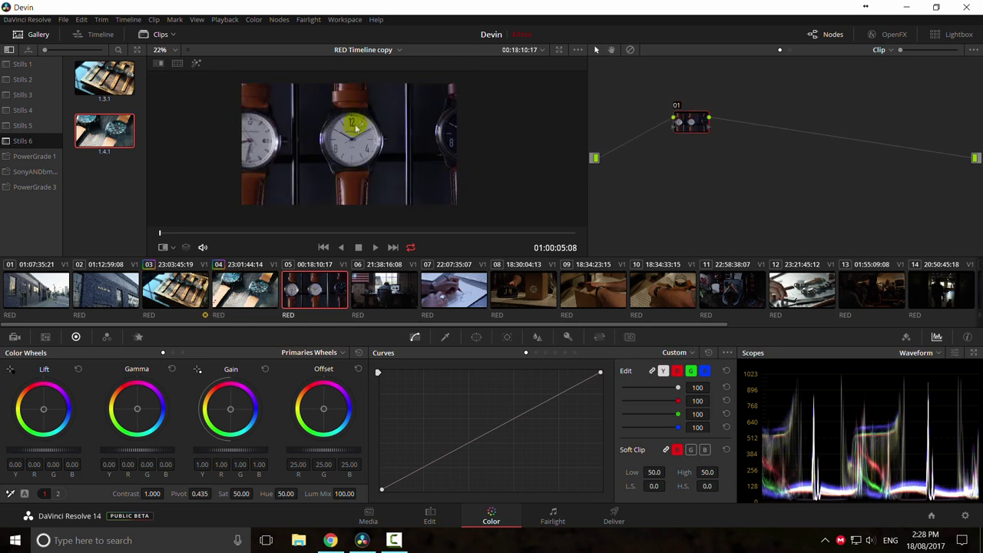
Step: Compare clip 05's watches and straps with clip 04, and inspect clip 05 at full screen
scroll(357, 154, "up", 2)
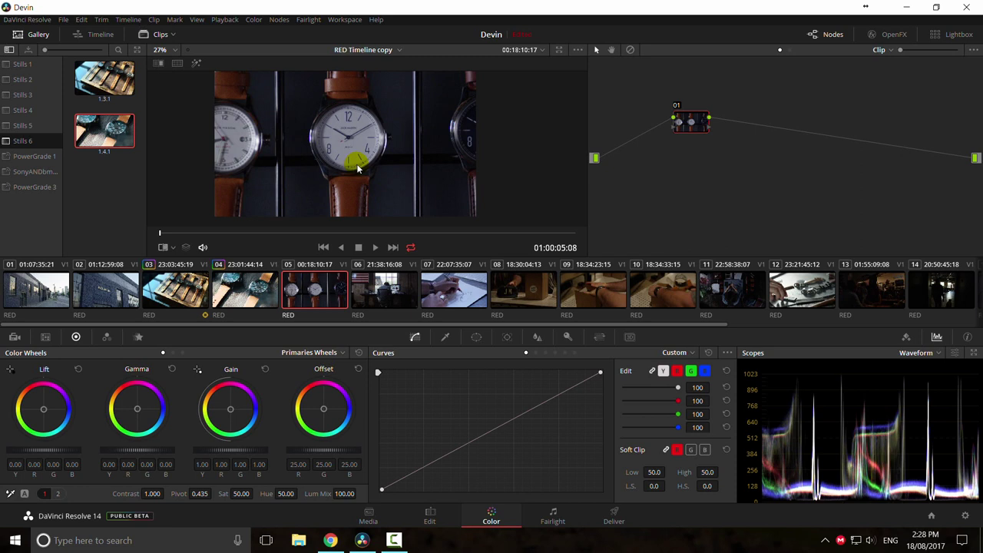
left_click(259, 295)
left_click(304, 293)
left_click(257, 289)
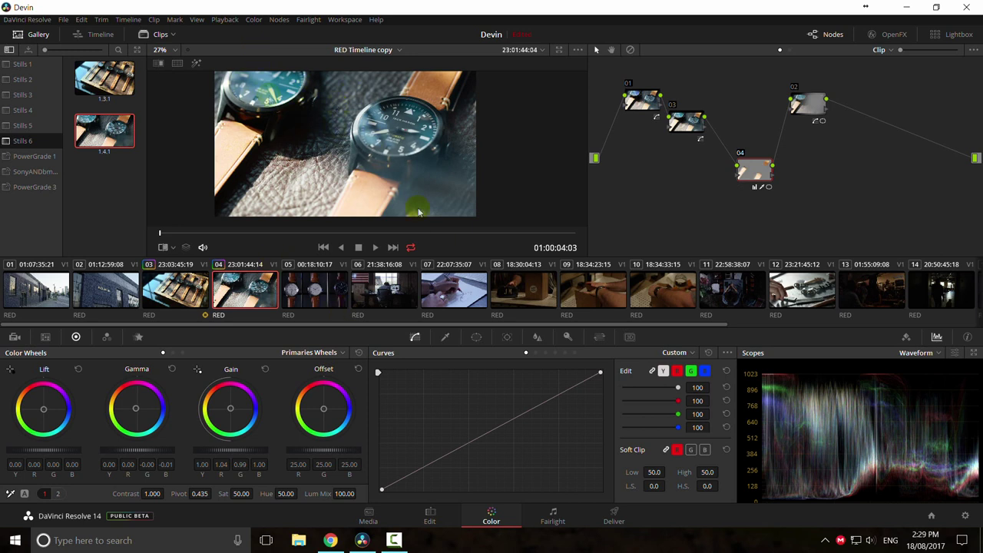
left_click(313, 290)
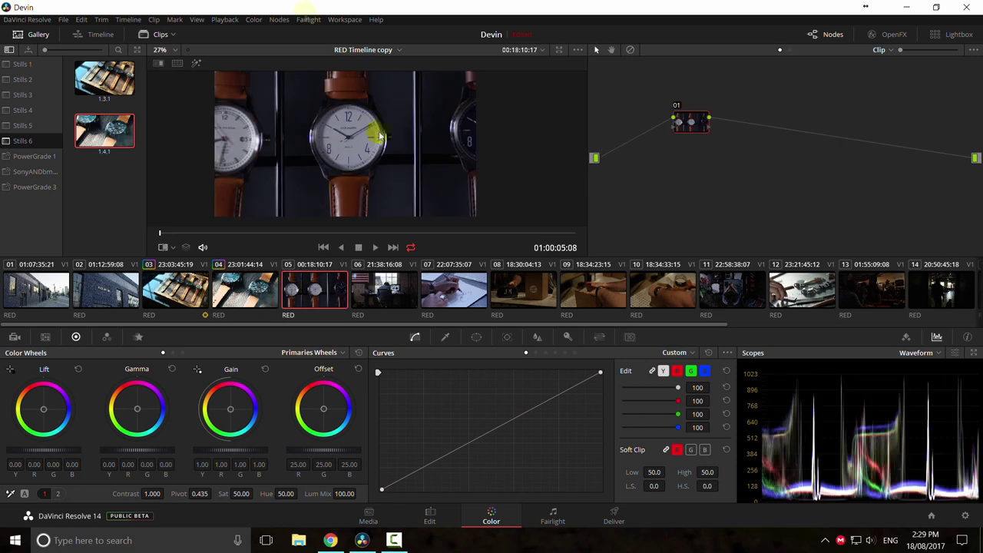
key("ctrl+f")
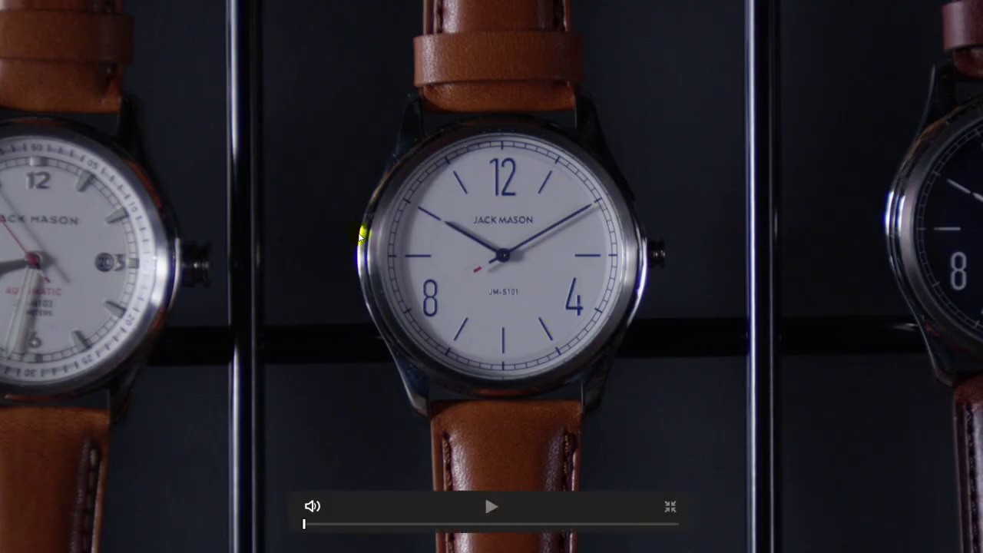
key("Escape")
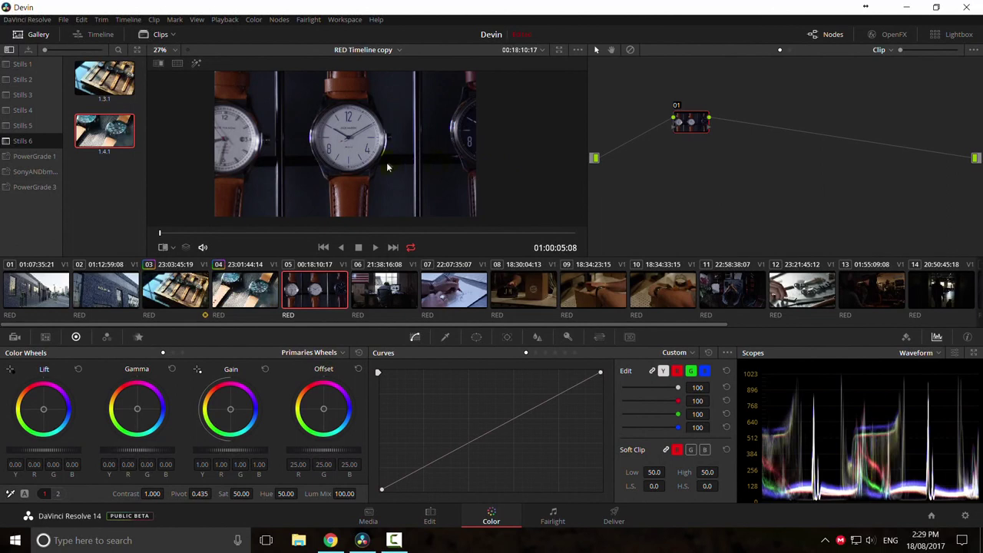
scroll(390, 167, "down", 1)
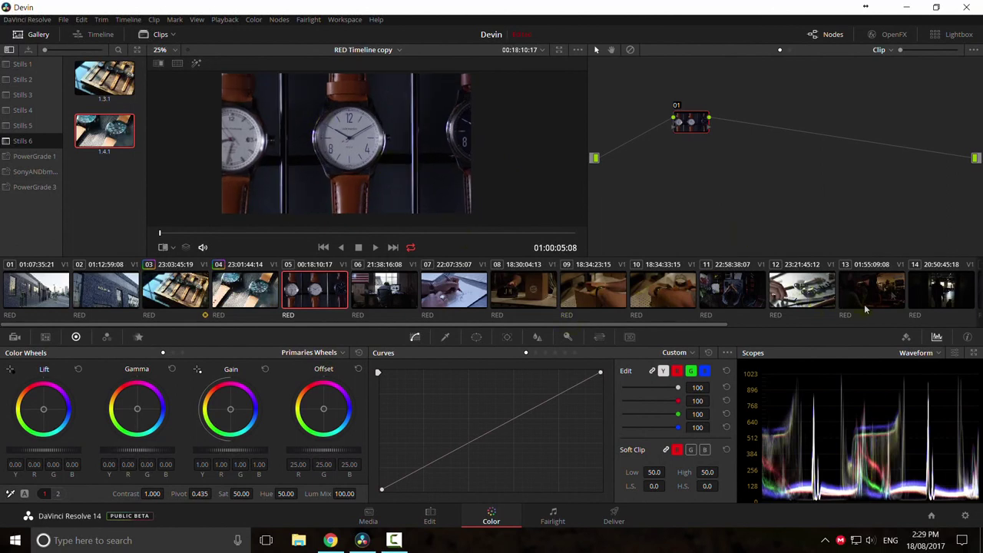
Step: View clip 17 with the woman further along the timeline, and go back to clip 05
left_click_drag(620, 321, 788, 332)
left_click(906, 299)
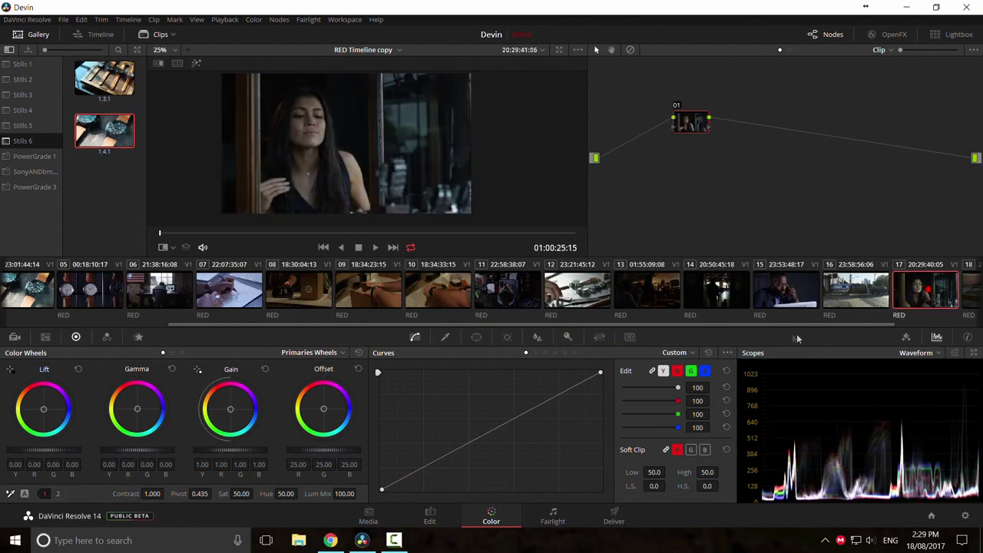
left_click(314, 306)
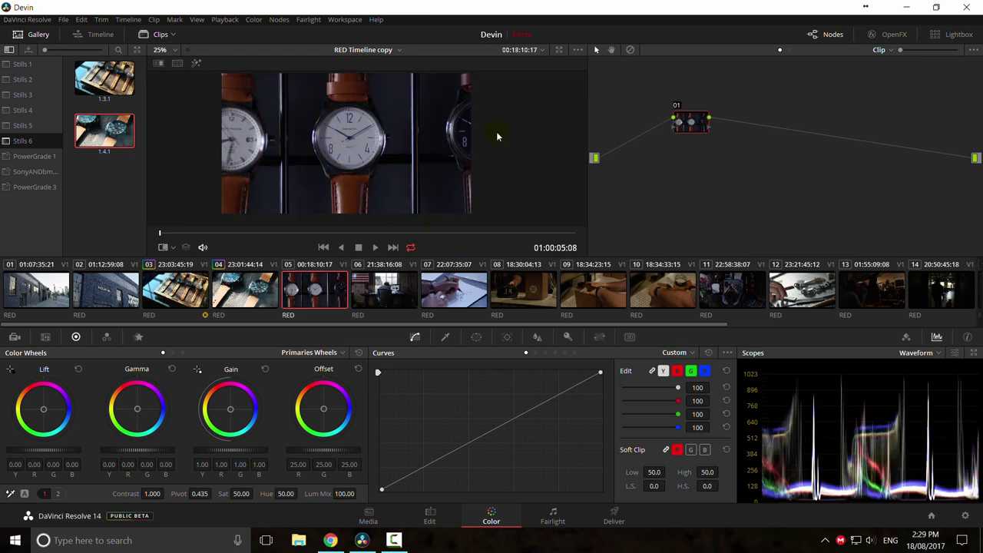
Step: Set clip 05's Camera Raw Decode Using option to Clip
left_click(17, 337)
left_click(86, 390)
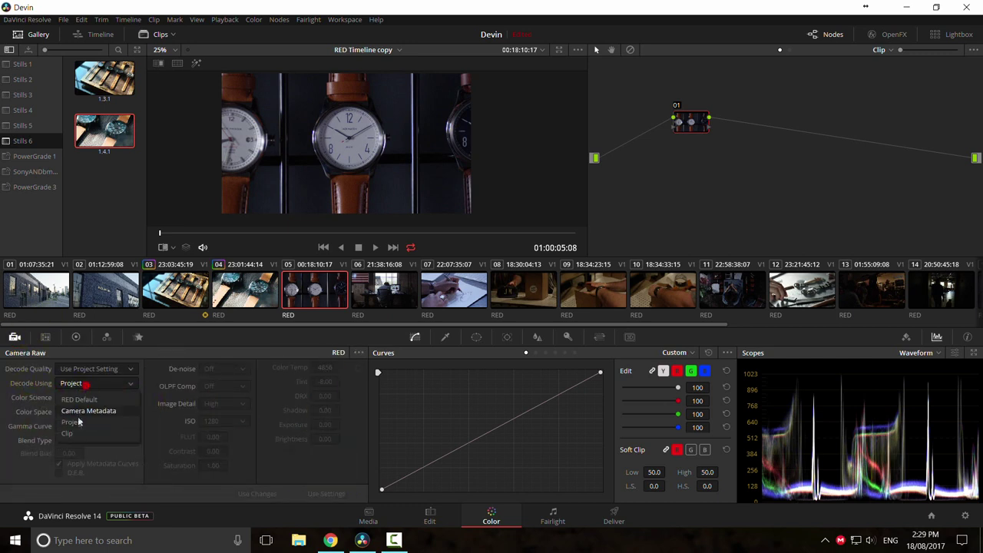
left_click(81, 429)
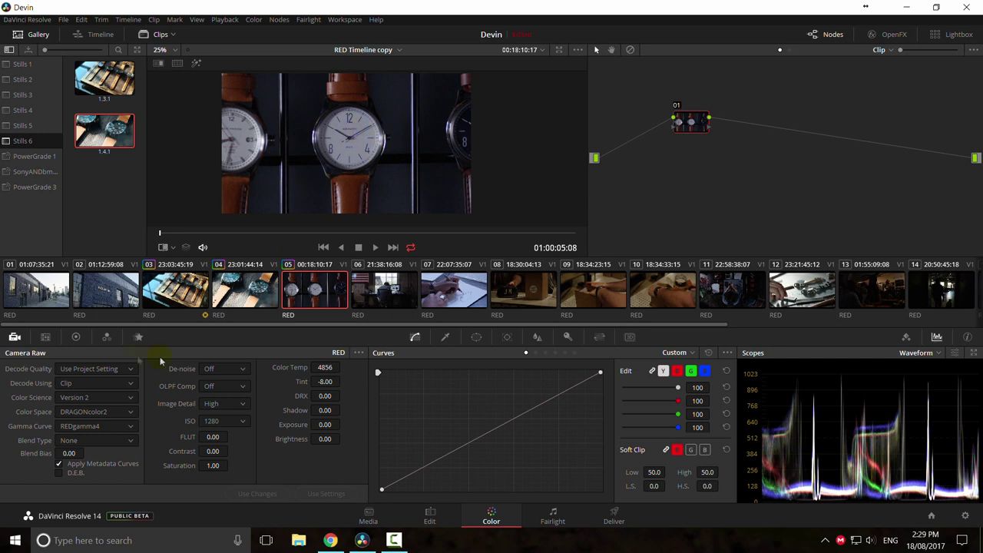
Step: Try warming clip 05 with a primaries Temp of 270.0, and reset the color wheels
left_click(76, 337)
left_click(57, 493)
mouse_move(109, 493)
left_mouse_down()
mouse_move(123, 493)
mouse_move(116, 488)
left_mouse_up()
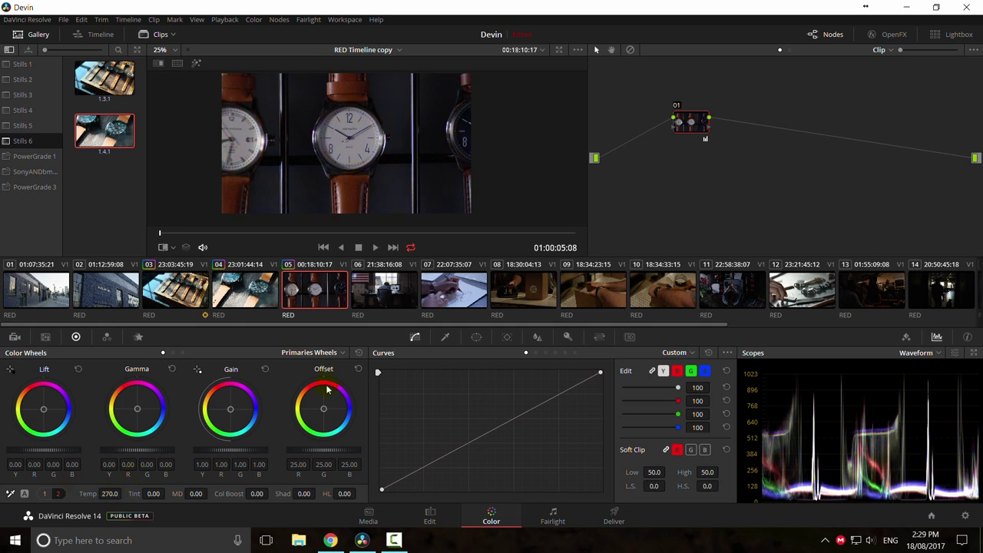
left_click(358, 352)
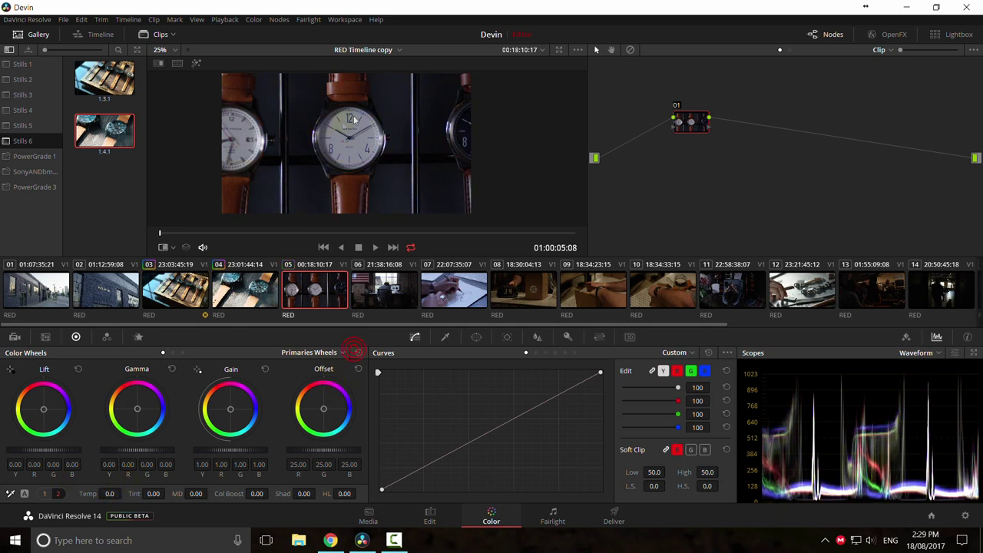
Step: Try the REDlog Film gamma curve on clip 05 with a strong S-shaped contrast curve
left_click(15, 336)
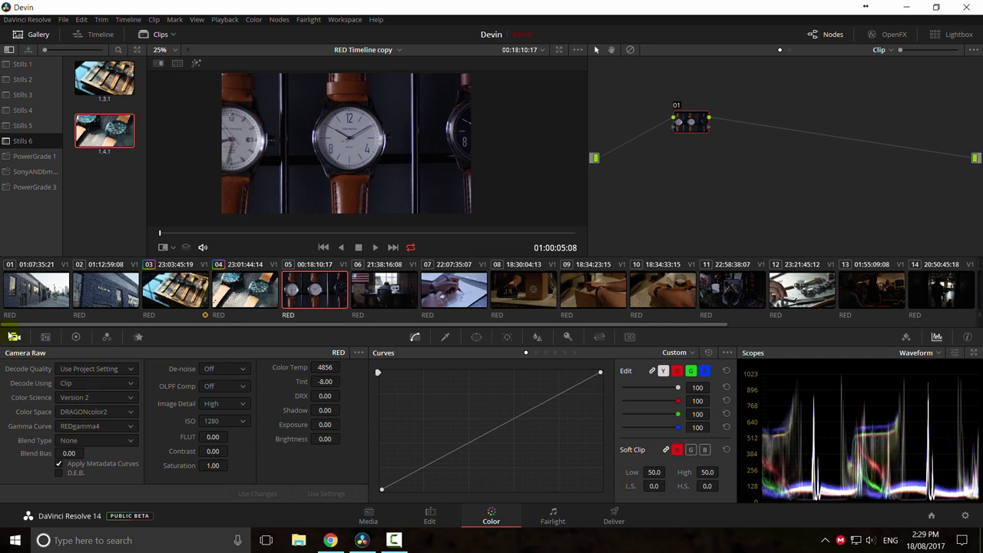
left_click(90, 427)
left_click(99, 451)
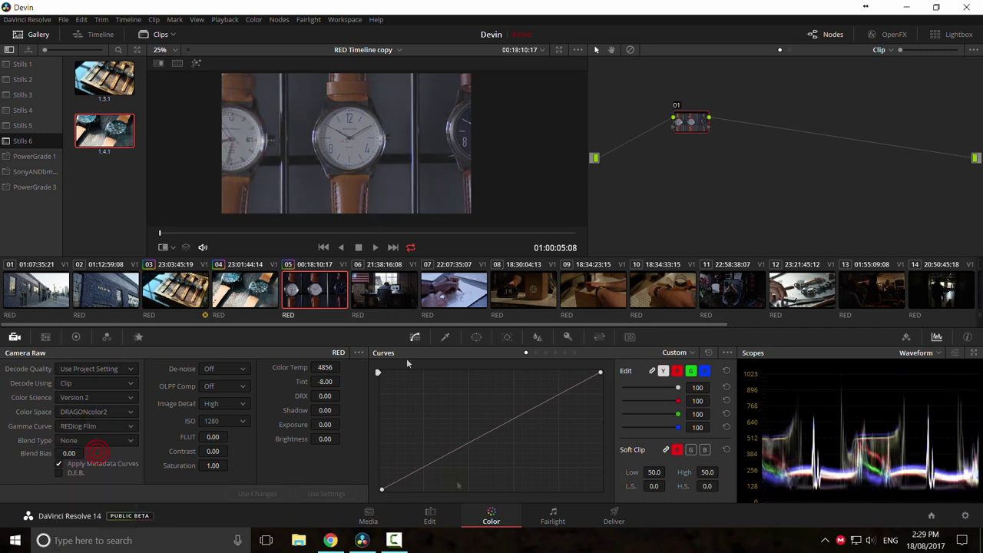
left_click_drag(425, 475, 438, 484)
left_click_drag(551, 412, 530, 386)
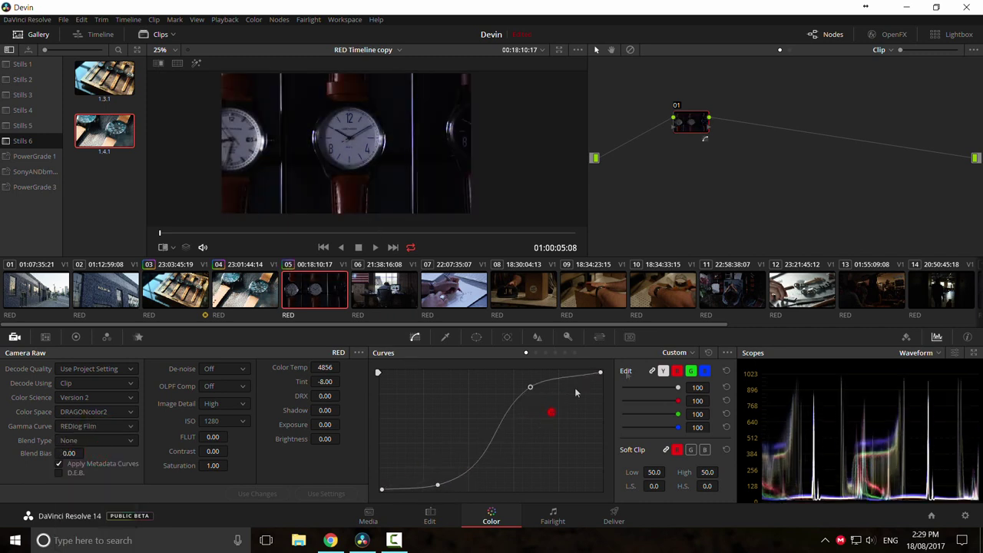
Step: Return clip 05's gamma curve to REDgamma4 and reset its custom contrast curve
left_click(599, 337)
left_click(96, 426)
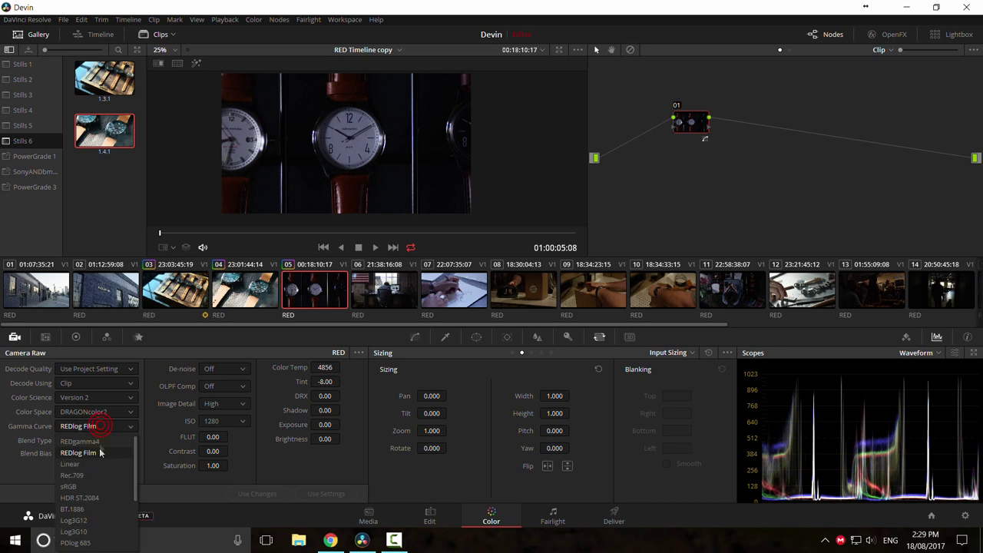
left_click(99, 443)
left_click(415, 337)
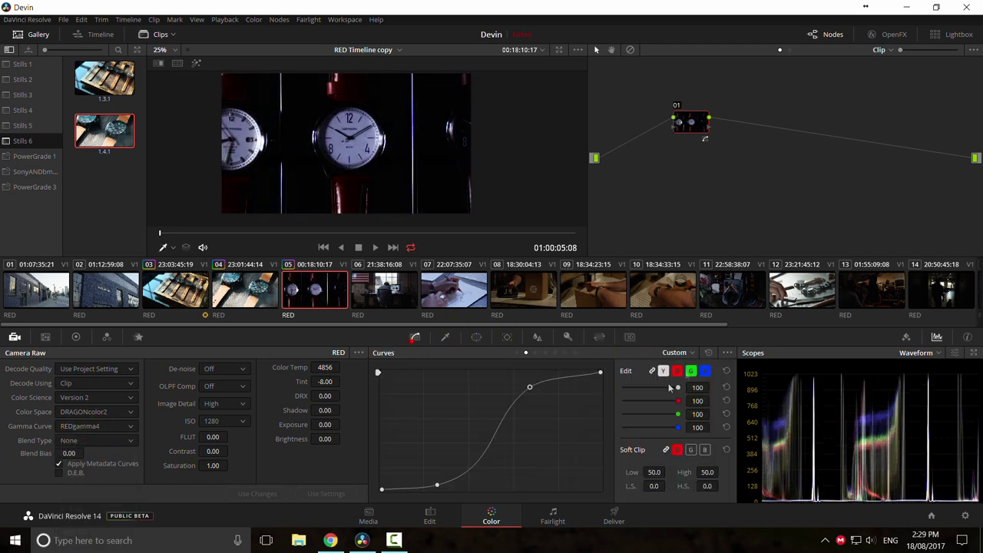
left_click(708, 353)
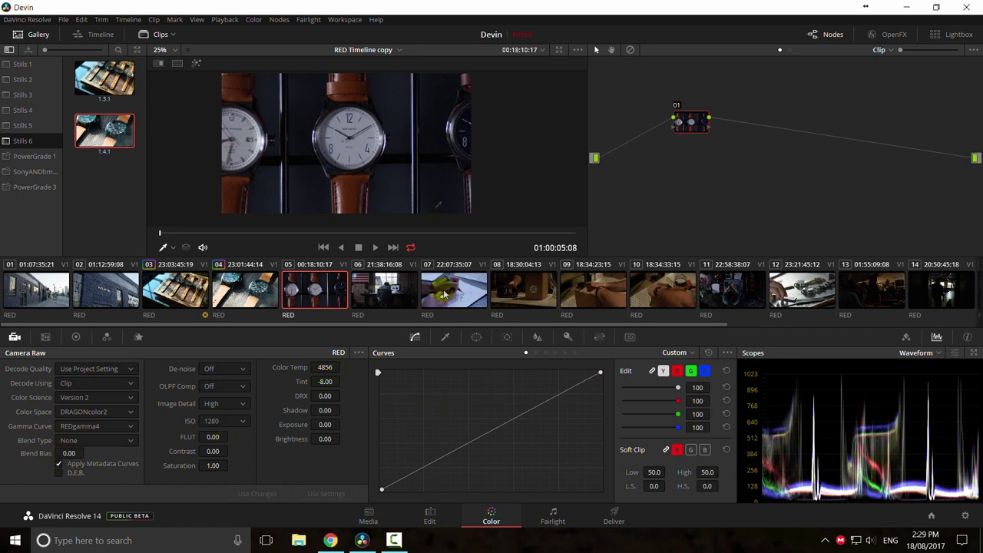
Step: Compare clip 05 with the new clip 04 still by wiping across the straps and watch faces
key("ctrl+w")
left_click_drag(397, 193, 435, 102)
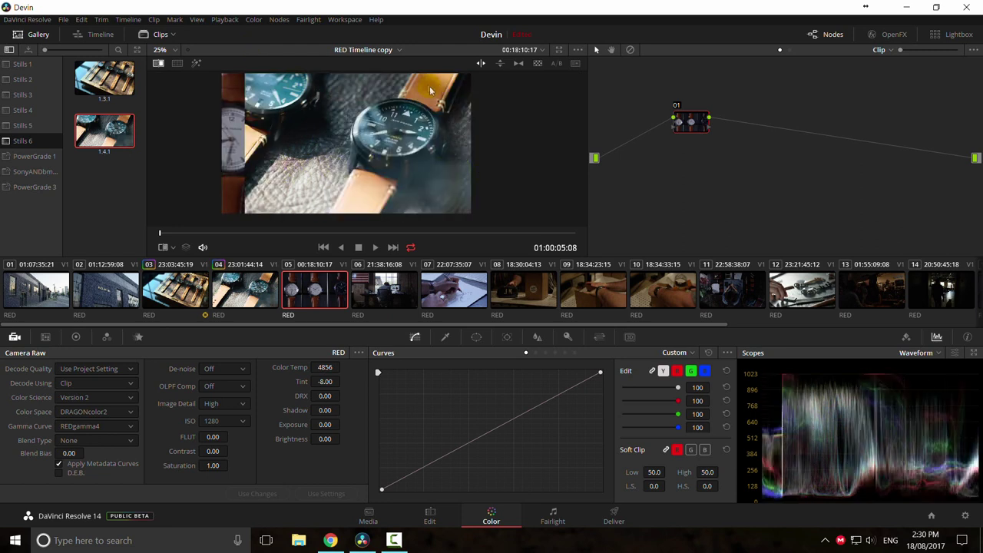
left_click_drag(395, 129, 350, 113)
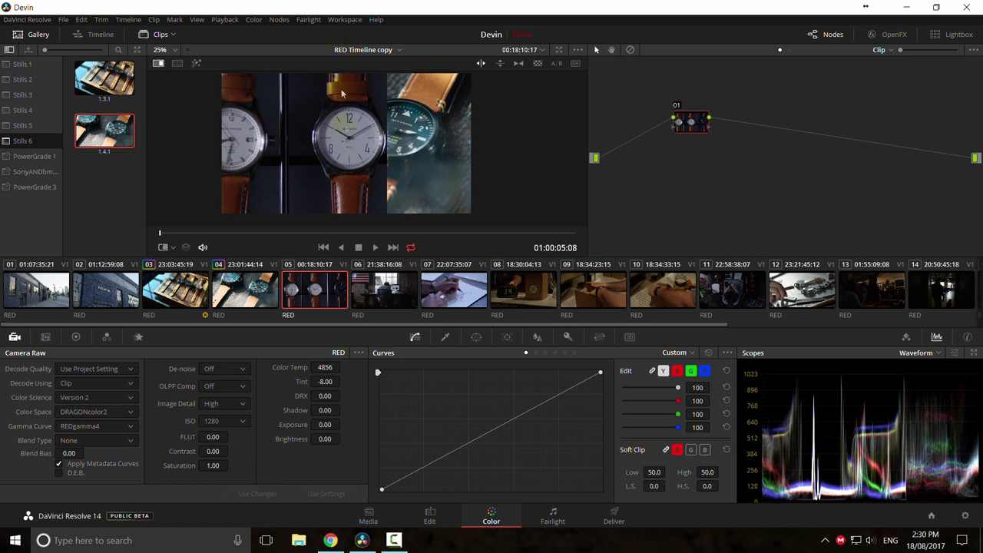
mouse_move(374, 141)
left_mouse_down()
mouse_move(406, 147)
mouse_move(376, 149)
left_mouse_up()
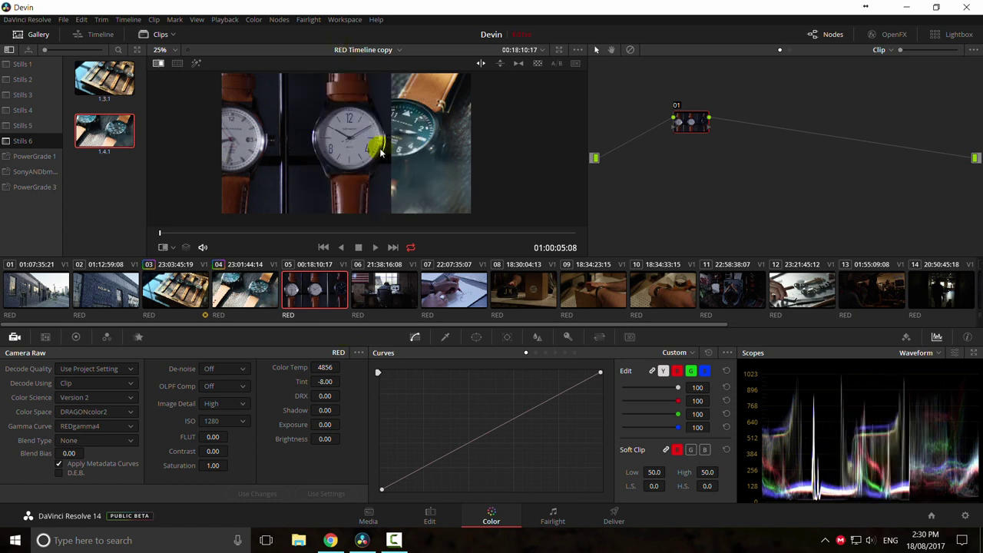
Step: Brighten clip 05 by trying a Camera Raw ISO of 1600, and set it to 2000
left_click(241, 424)
scroll(230, 515, "down", 2)
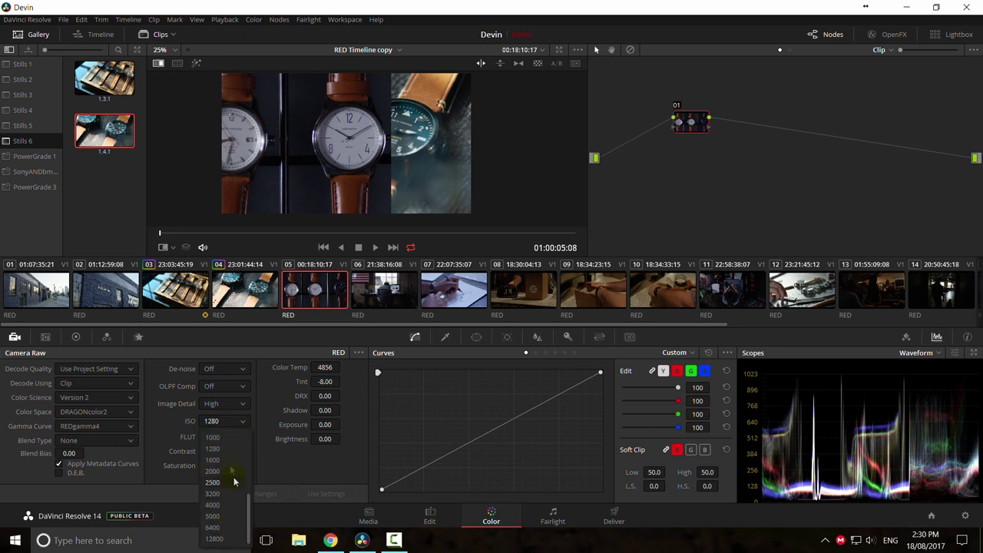
left_click(218, 460)
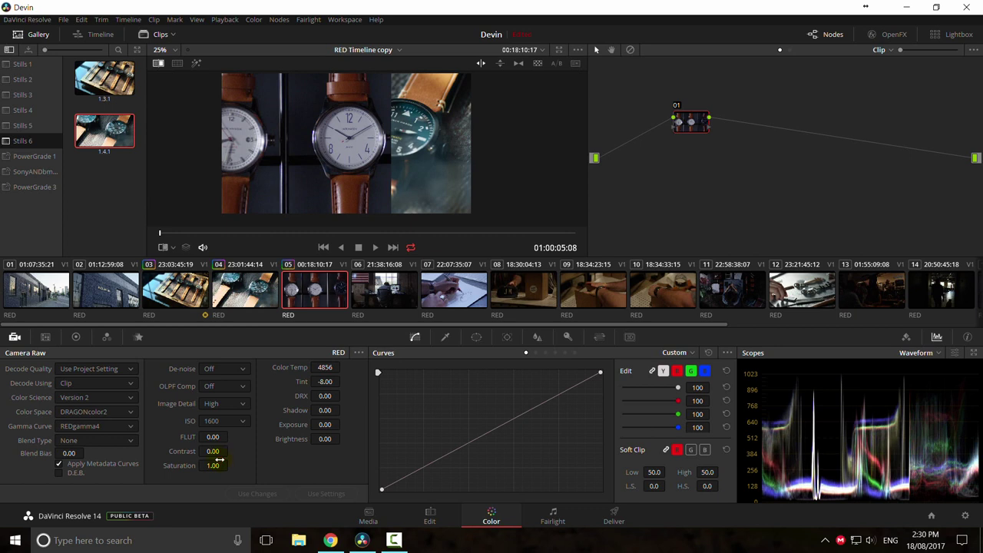
left_click(230, 424)
left_click(228, 473)
Step: Turn off the wipe and check clip 05's brightness at full screen
key("ctrl+w")
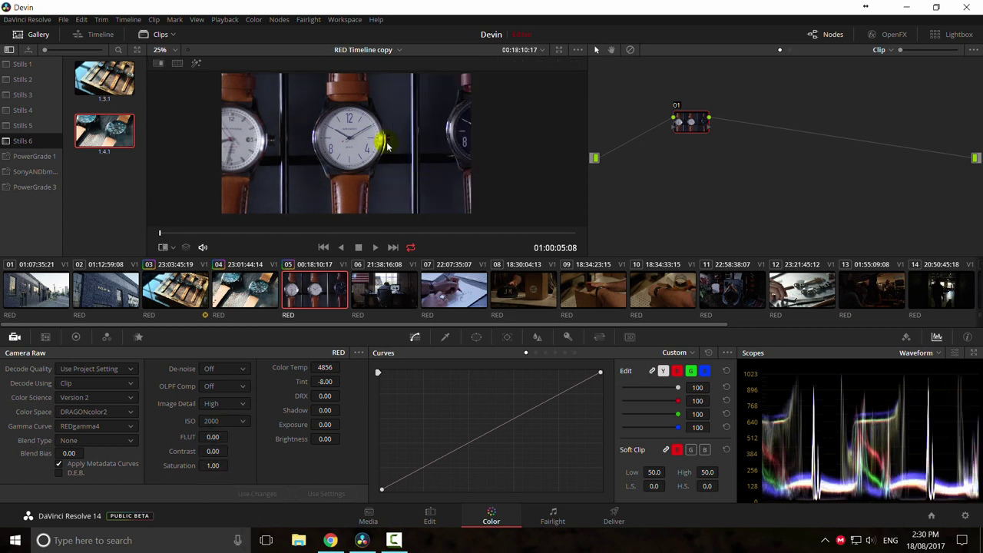
key("ctrl+f")
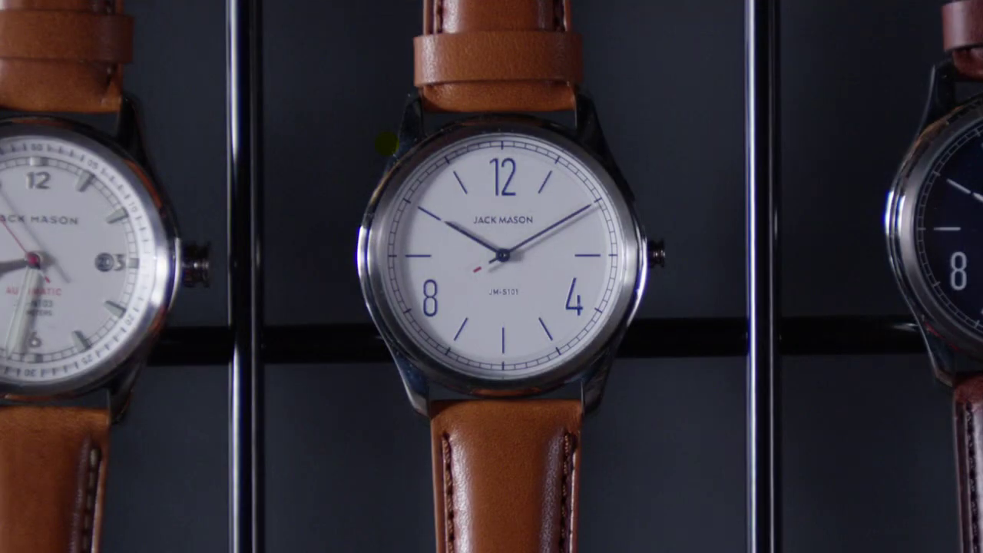
key("ctrl+f")
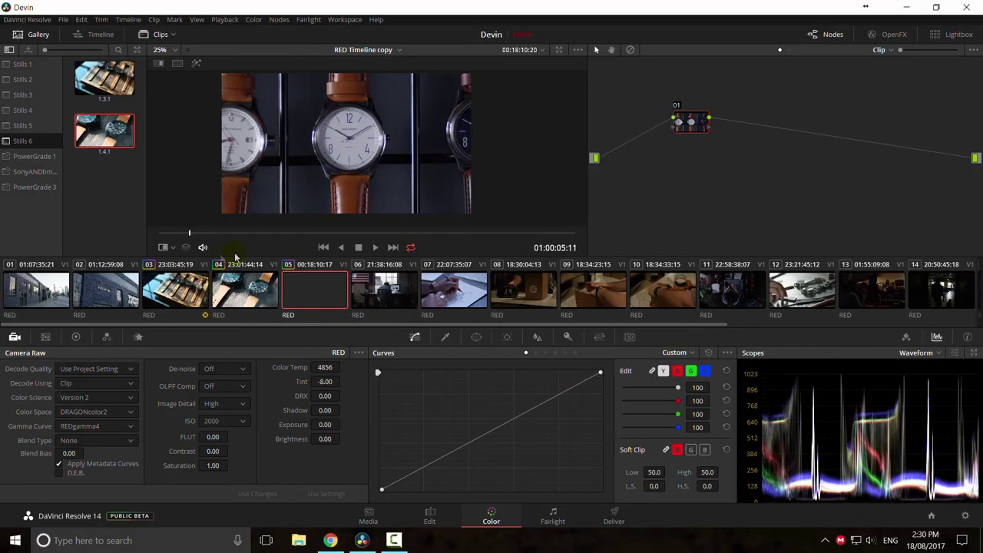
Step: Check clip 05 at full screen, and compare clip 04 with its own still by wiping across the leather and straps
key("ctrl+f")
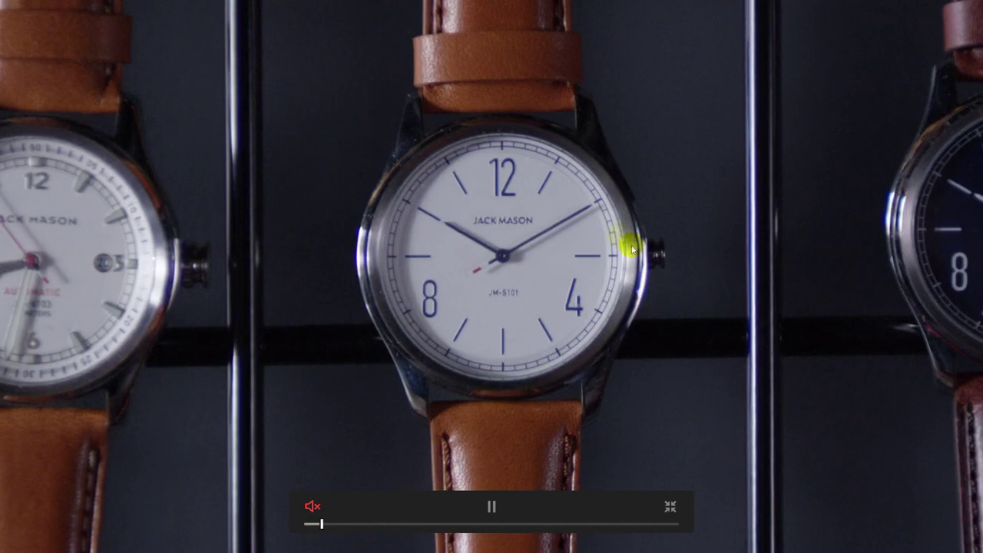
key("Escape")
left_click(244, 296)
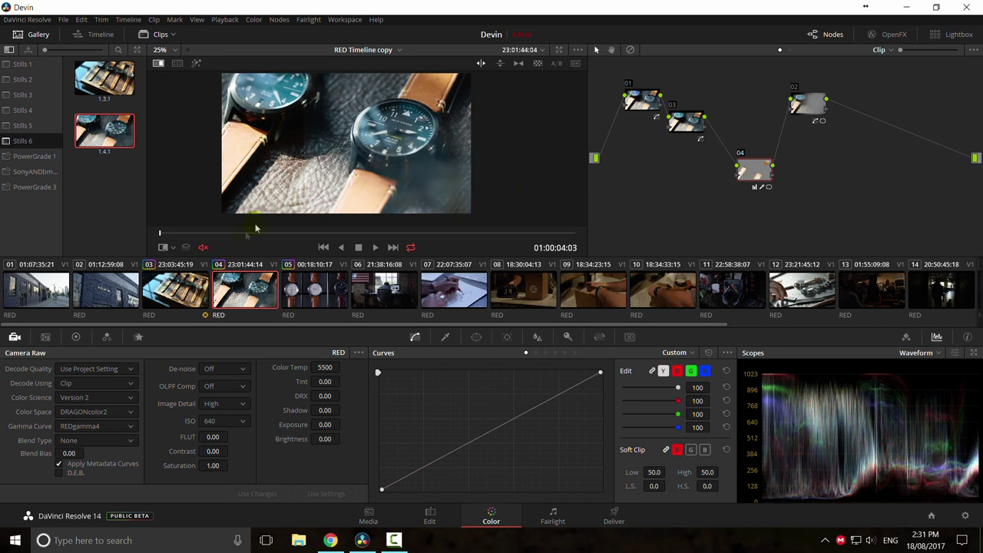
key("ctrl+w")
left_click_drag(325, 175, 273, 176)
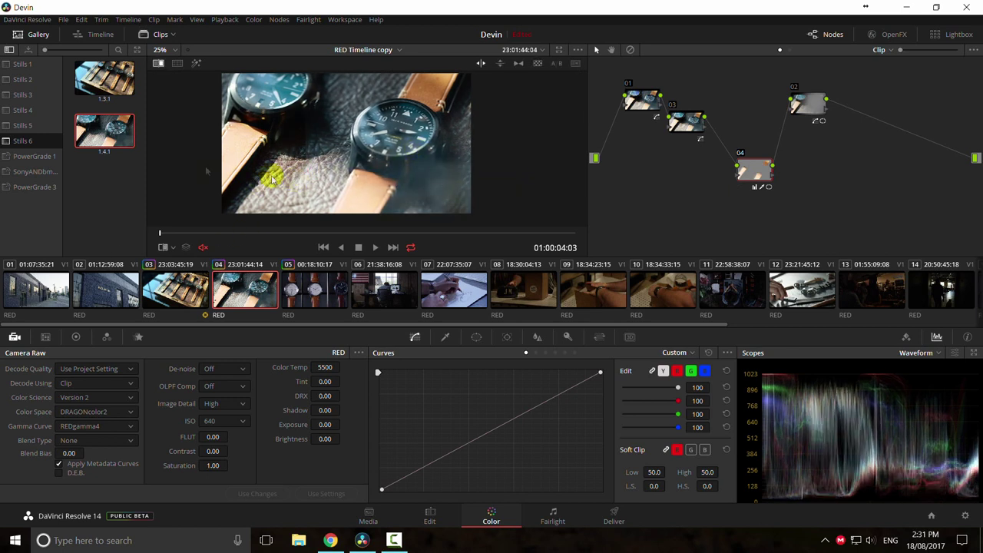
double_click(112, 143)
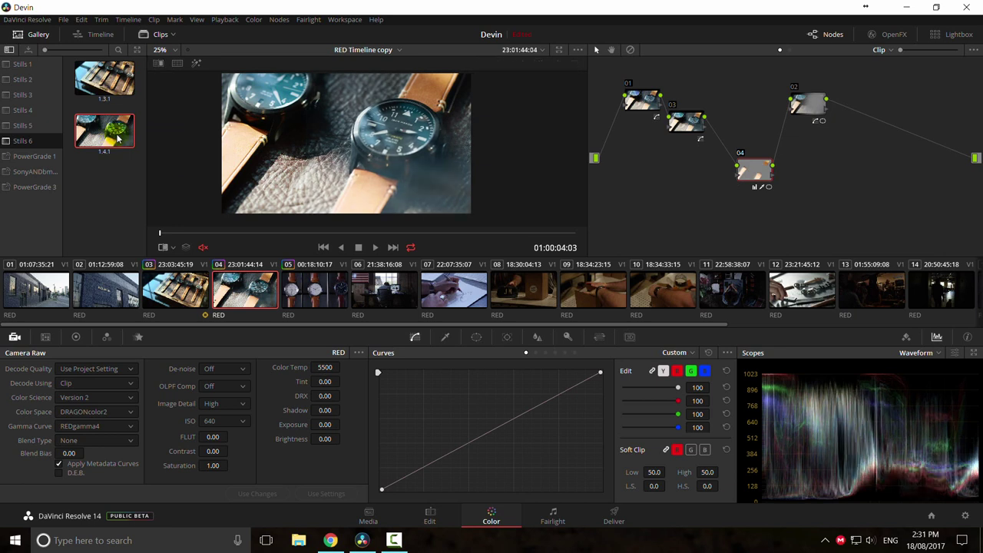
Step: Replace the clip 04 still with a fresh grab from 01:00:04:16, and compare it with the clip by wiping
key("Delete")
right_click(370, 165)
left_click(388, 175)
left_click_drag(257, 233, 352, 234)
key("ctrl+w")
left_click_drag(250, 194, 215, 195)
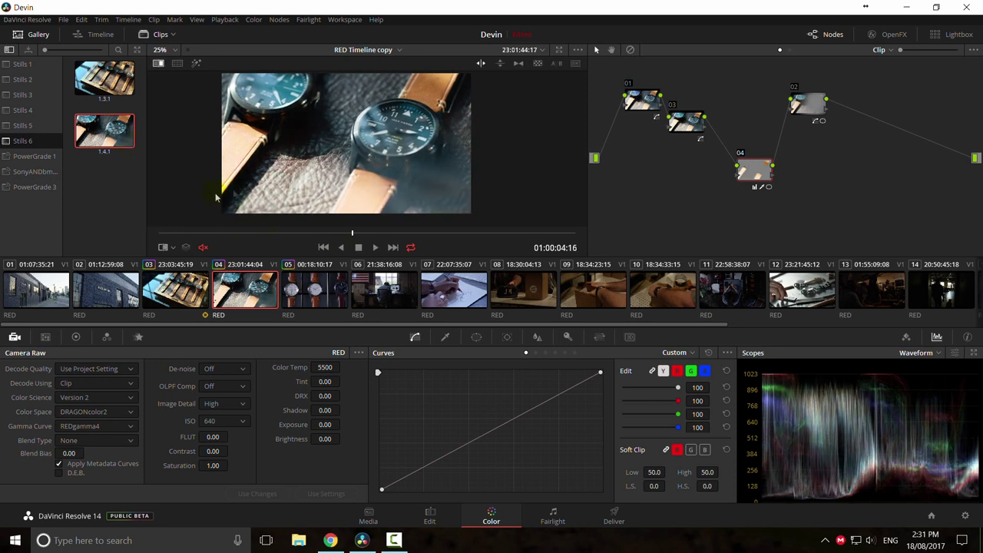
key("ctrl+w")
left_click_drag(105, 132, 737, 177)
right_click(351, 150)
left_click(369, 153)
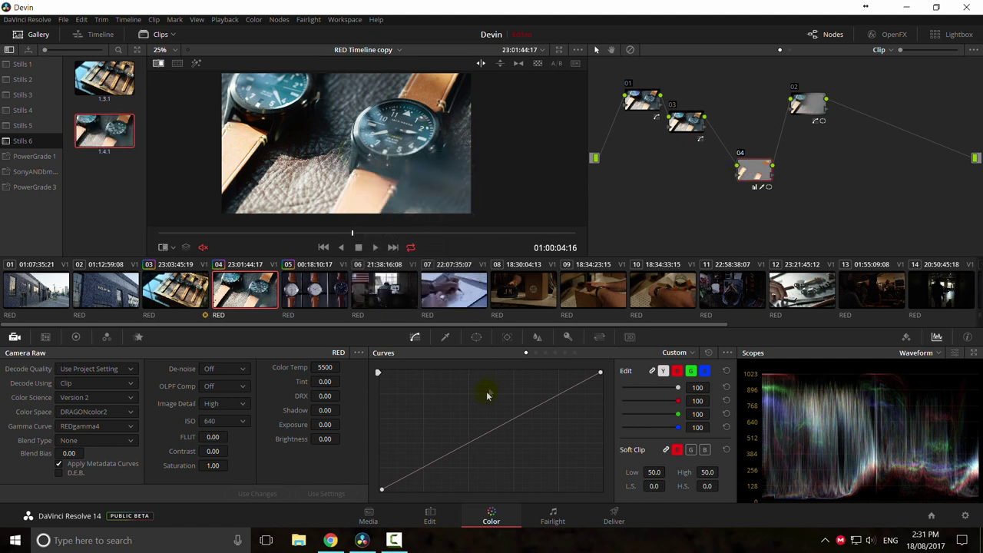
Step: Add a serial node after node 02 in clip 04's node graph
left_click(476, 336)
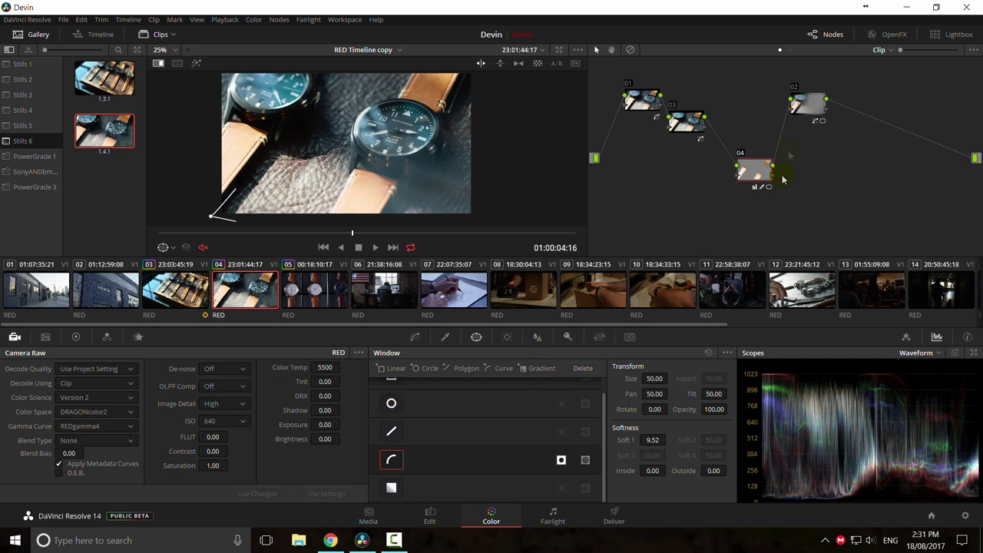
left_click(802, 106)
key("alt+s")
left_click_drag(886, 166, 886, 168)
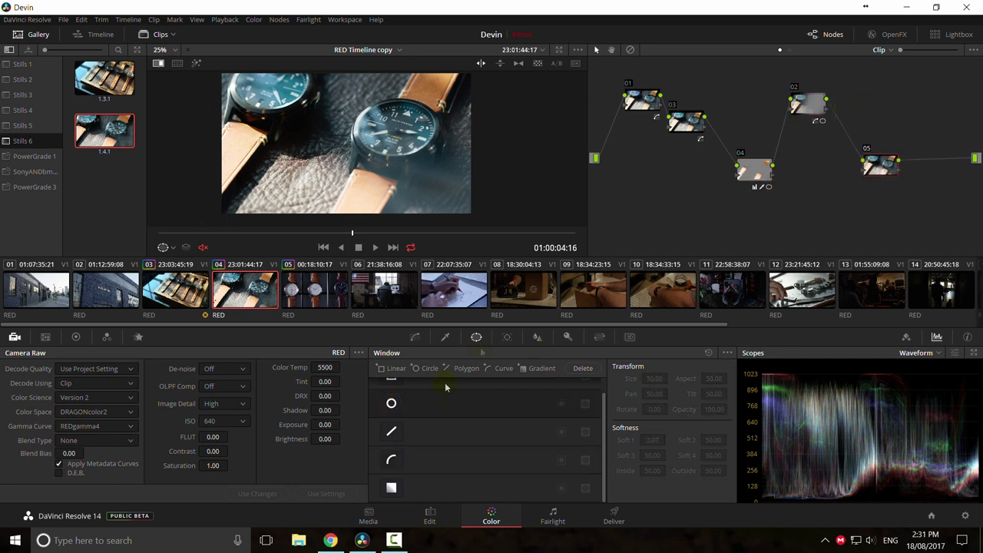
Step: Isolate the larger right-hand watch face in clip 04 with a highlighted circular window to examine its waveform
left_click(391, 403)
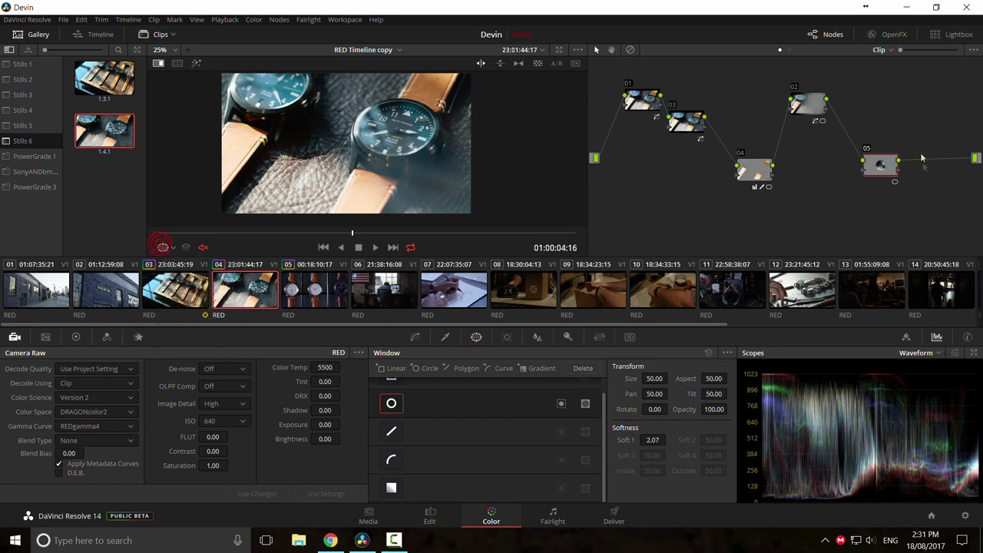
left_click_drag(350, 152, 470, 143)
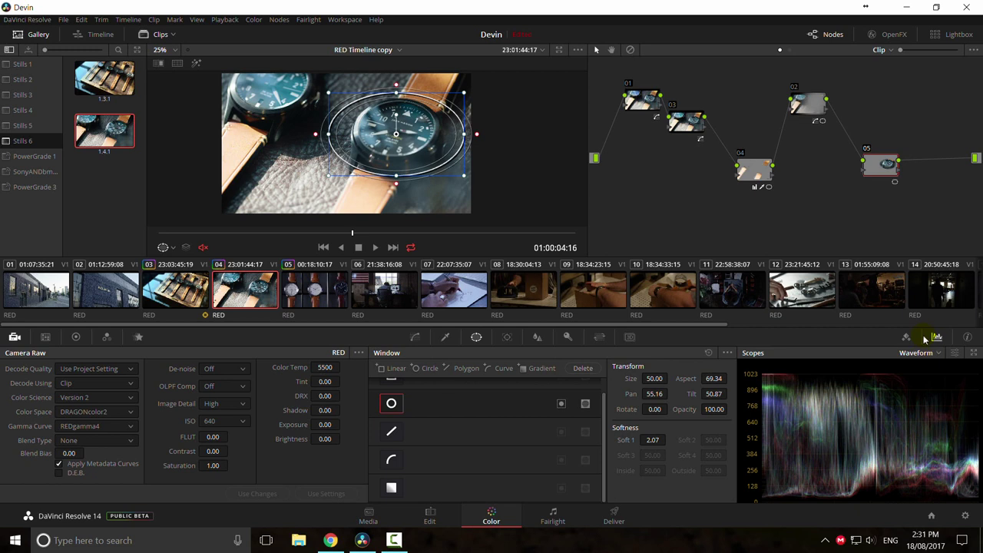
key("shift+h")
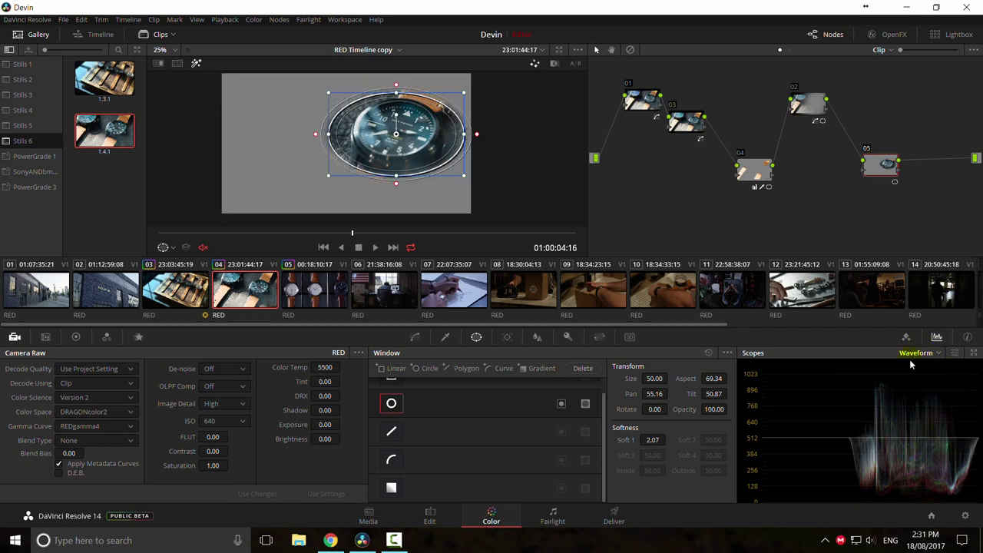
left_click_drag(317, 134, 360, 134)
left_click_drag(395, 133, 401, 135)
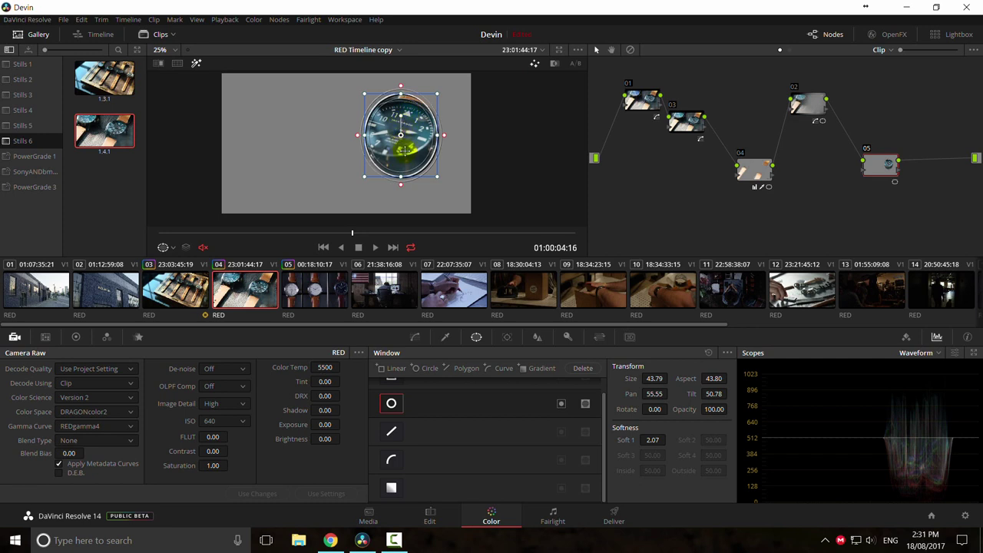
Step: Narrow and rotate the circular window over clip 04's blurred dark background, examine its waveform, and turn the window off
mouse_move(402, 151)
left_mouse_down()
mouse_move(453, 112)
mouse_move(422, 99)
mouse_move(423, 86)
mouse_move(386, 149)
left_mouse_up()
left_click_drag(390, 111, 399, 113)
left_click_drag(393, 153, 328, 247)
left_click_drag(383, 198, 405, 135)
left_click_drag(348, 145, 424, 157)
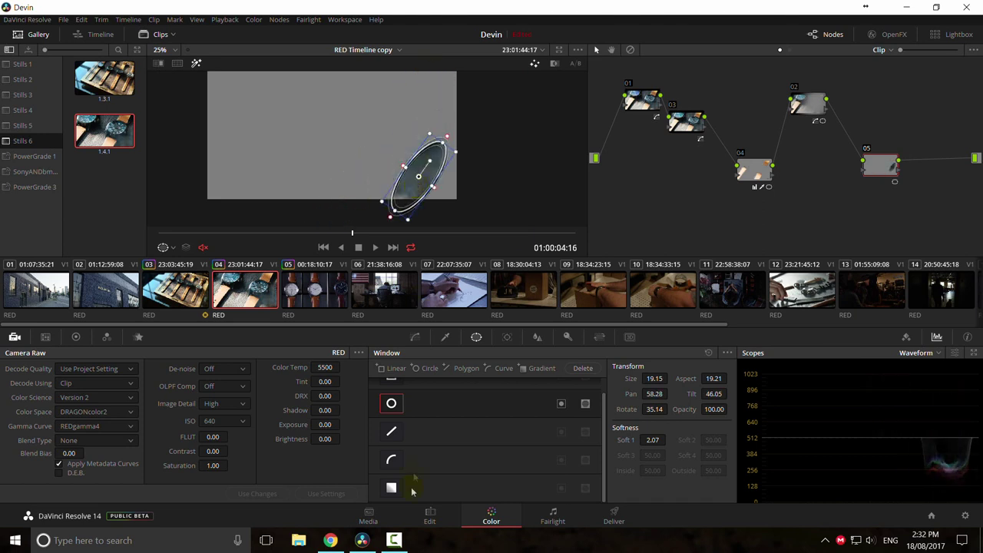
left_click(390, 403)
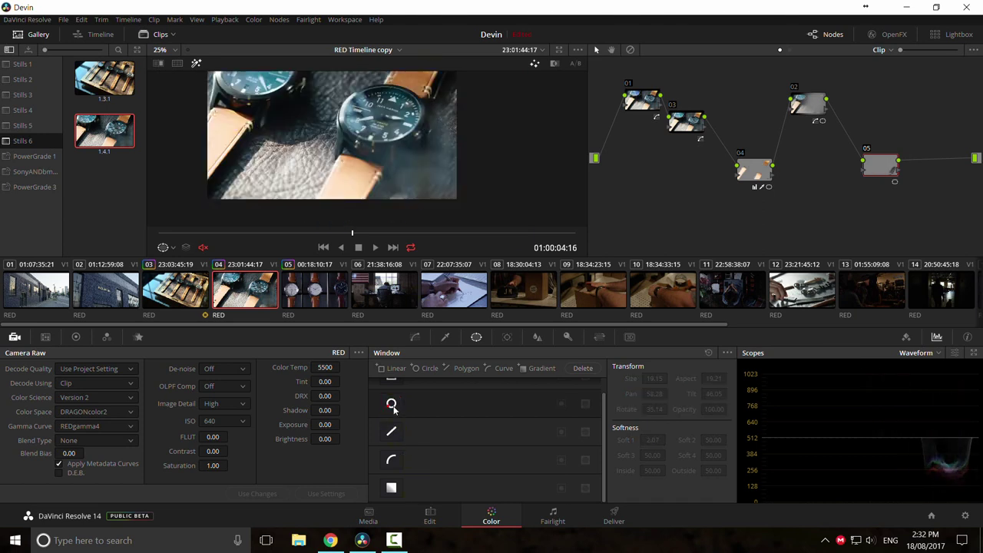
Step: Isolate the middle watch's lower strap in clip 05 with a narrow circular window, examine its waveform, and turn the window off
left_click(313, 292)
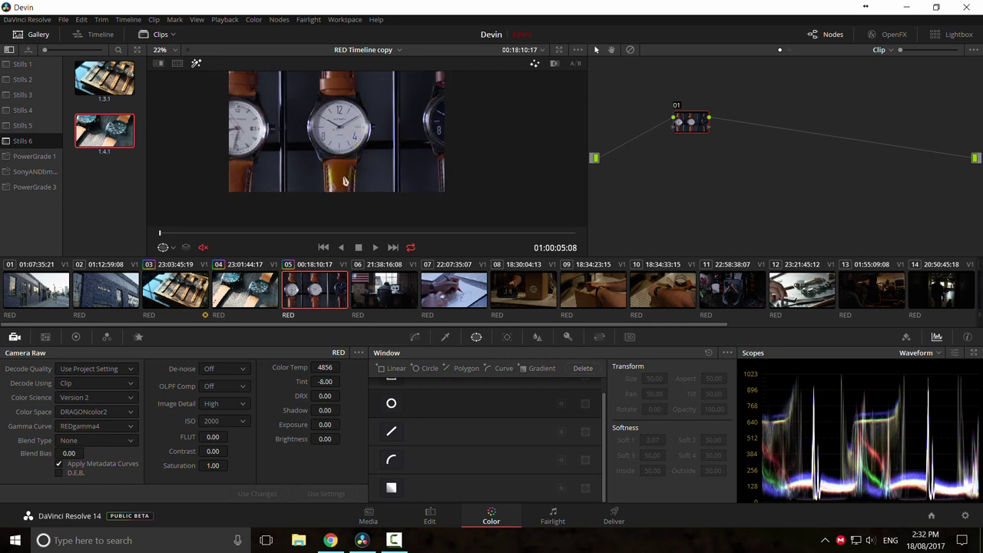
scroll(338, 184, "up", 1)
left_click(390, 403)
left_click_drag(342, 118, 339, 201)
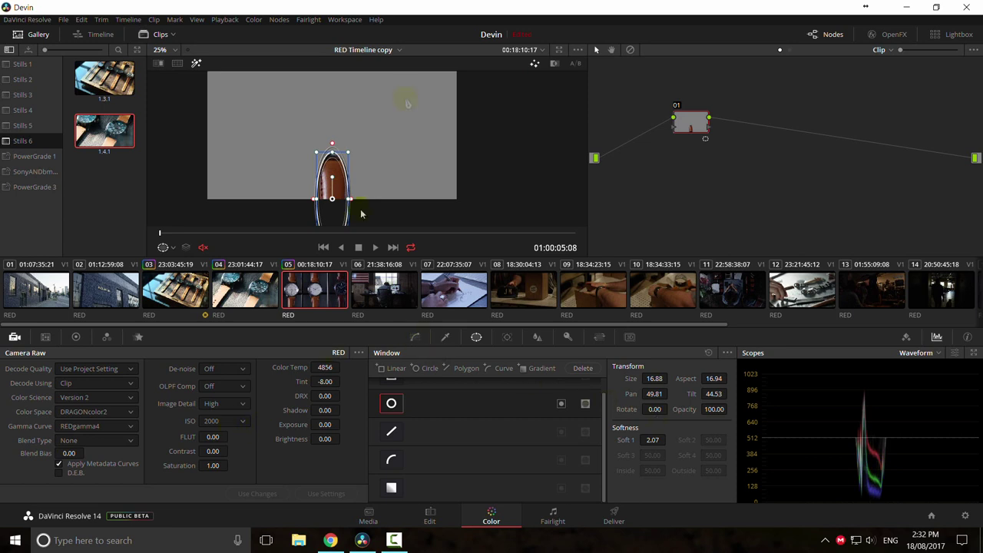
left_click(393, 402)
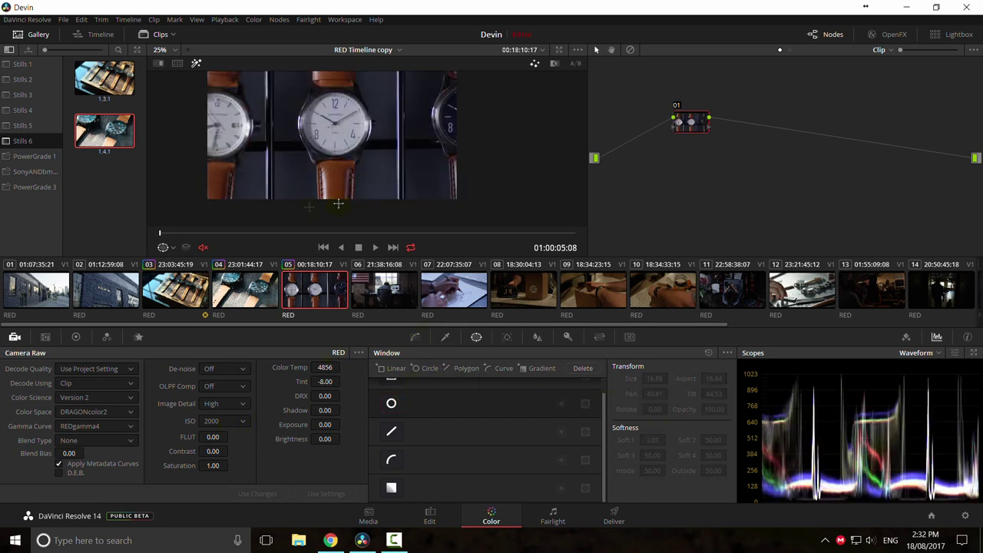
Step: Try a Camera Raw ISO of 2500 on clip 05 and check the picture at full screen
left_click(226, 423)
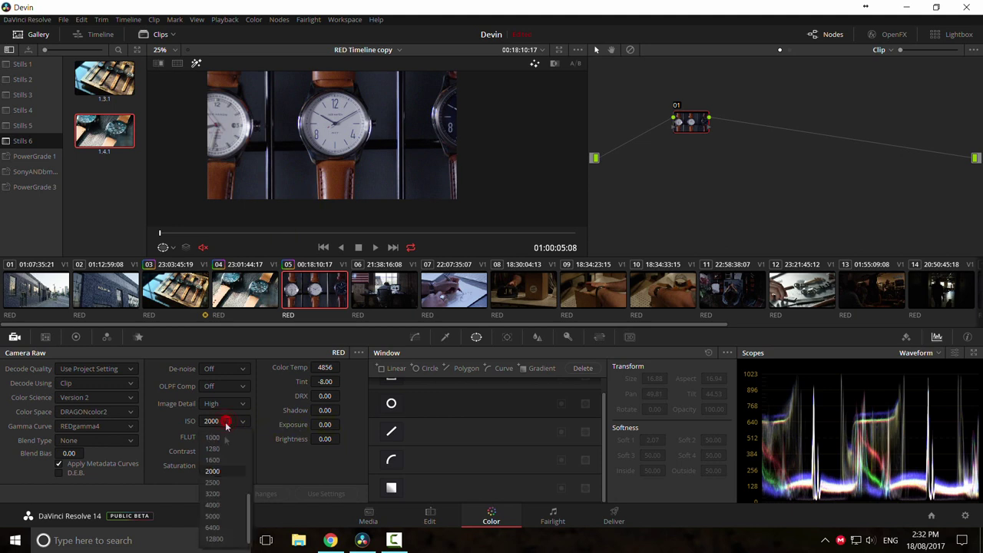
left_click(218, 479)
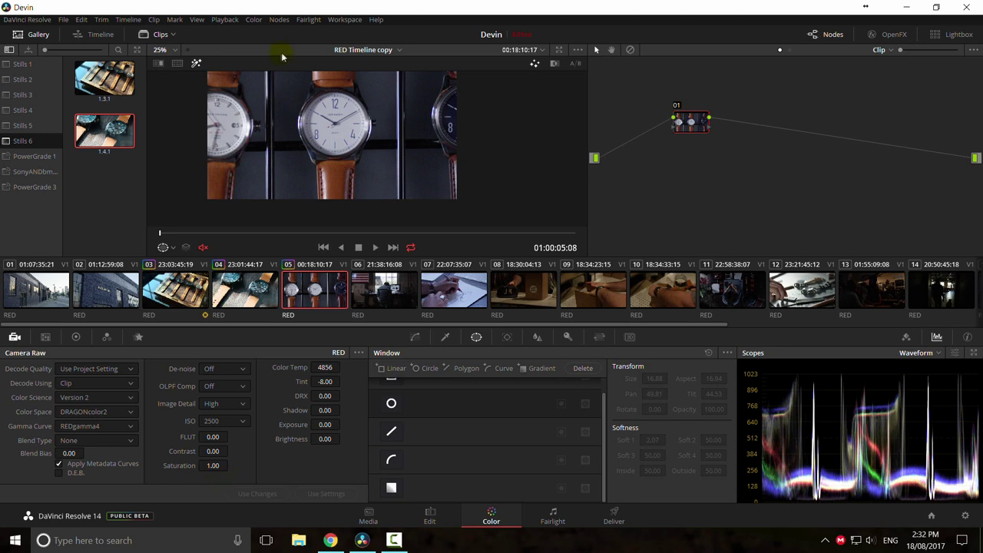
key("ctrl+f")
key("ctrl+f")
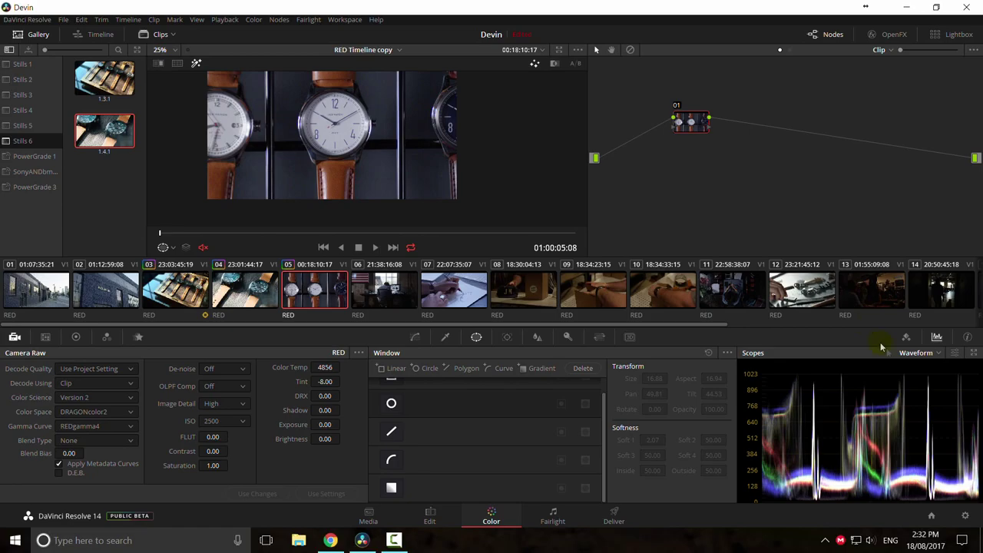
Step: Try a Camera Raw ISO of 1000 on clip 05, and return it to 2000
left_click(223, 421)
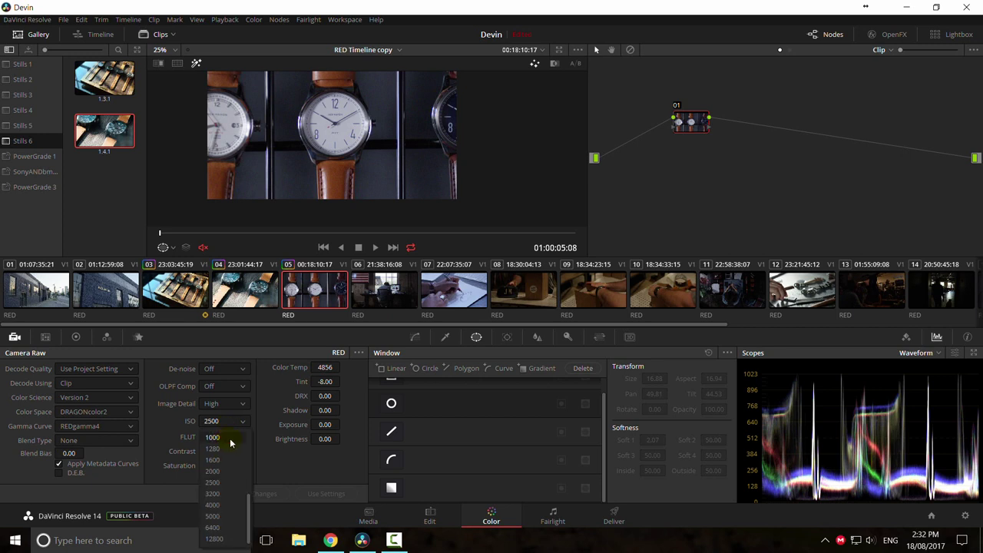
left_click(230, 439)
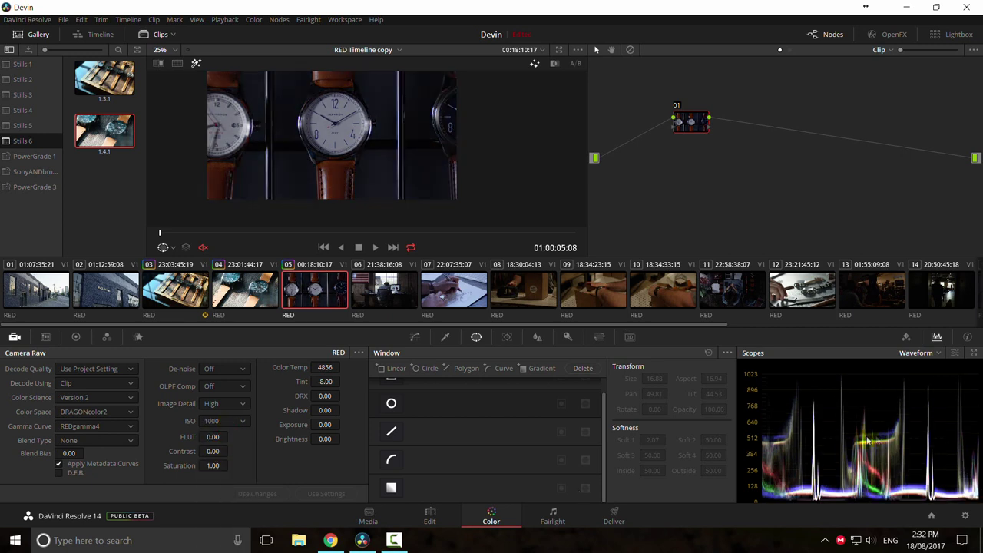
left_click(221, 421)
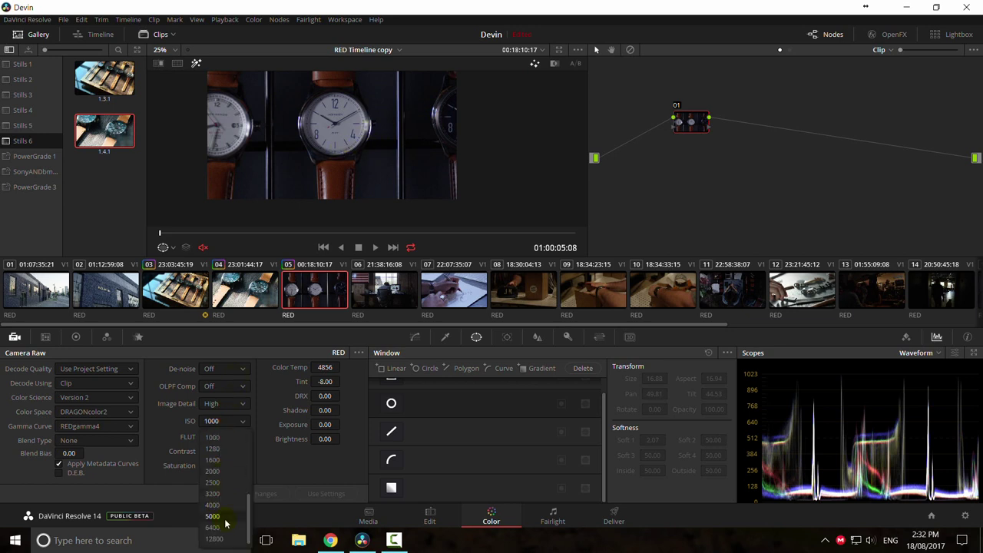
left_click(224, 468)
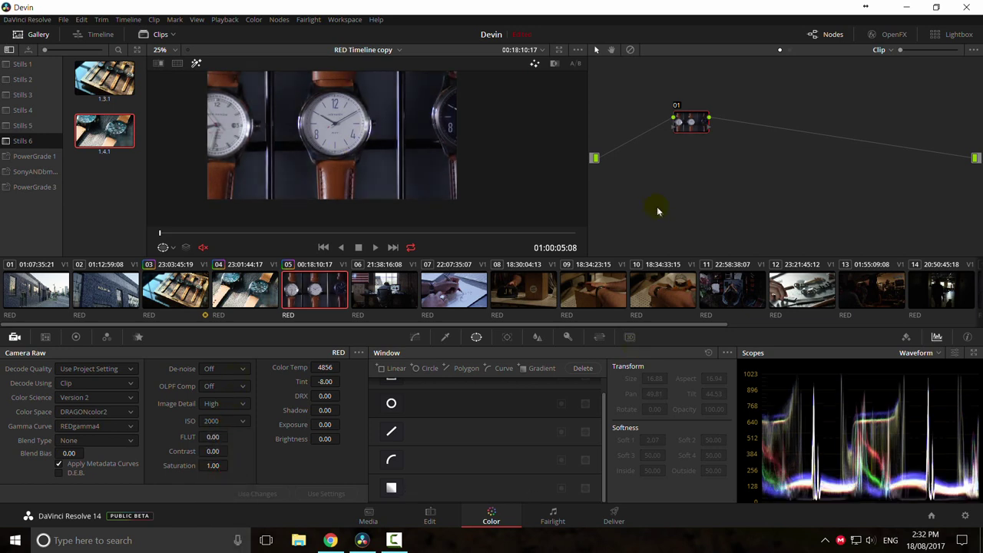
Step: Warm clip 05 by trying a very high Camera Raw color temperature and bringing it to 6530
left_click_drag(330, 367, 672, 390)
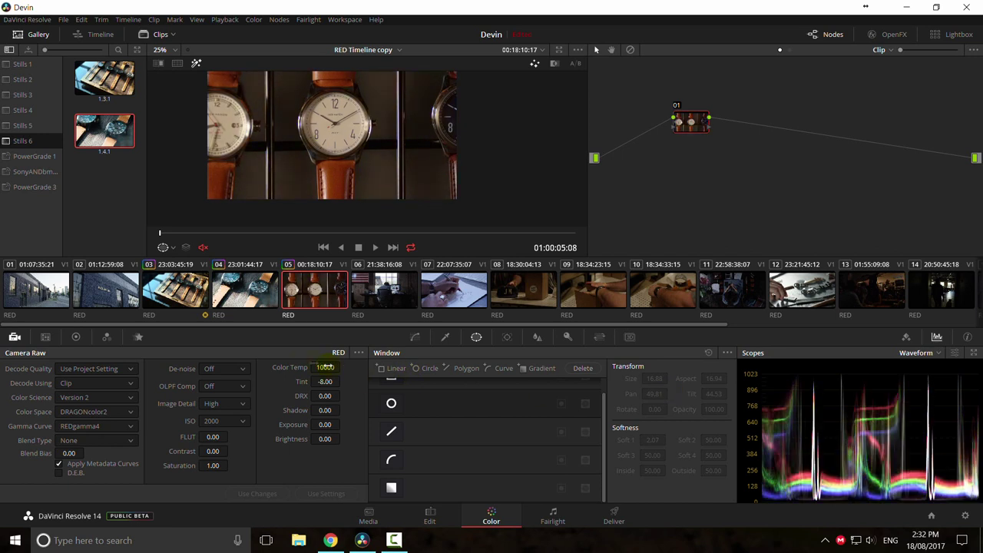
left_click_drag(269, 371, 171, 369)
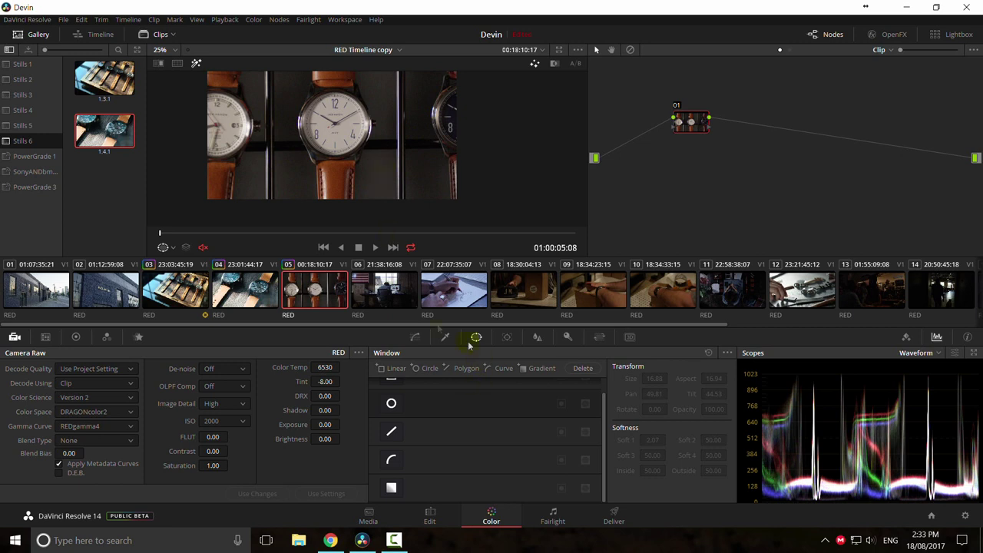
left_click_drag(425, 327, 341, 326)
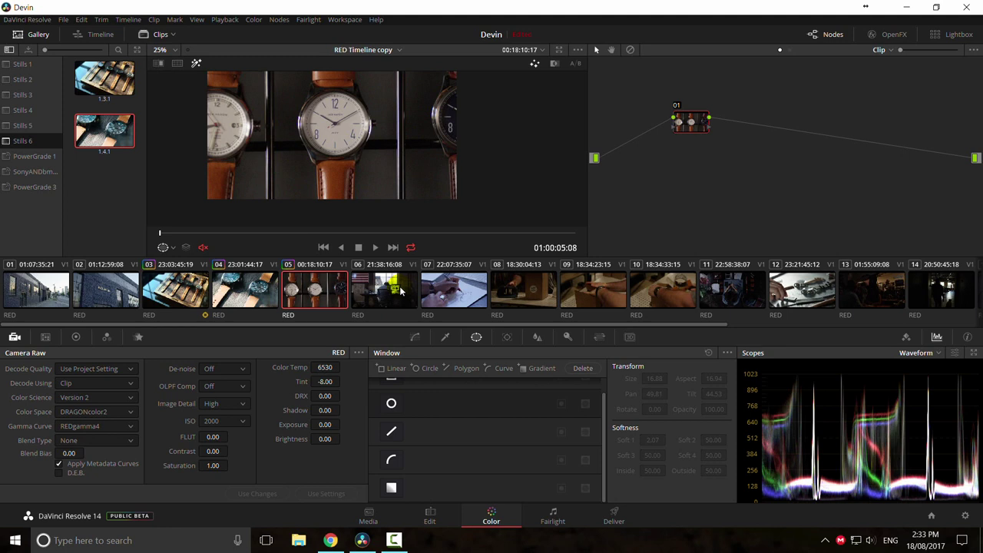
Step: Turn off the highlight view and compare clip 05's warmth with clips 03 and 04
left_click(183, 291)
left_click(304, 294)
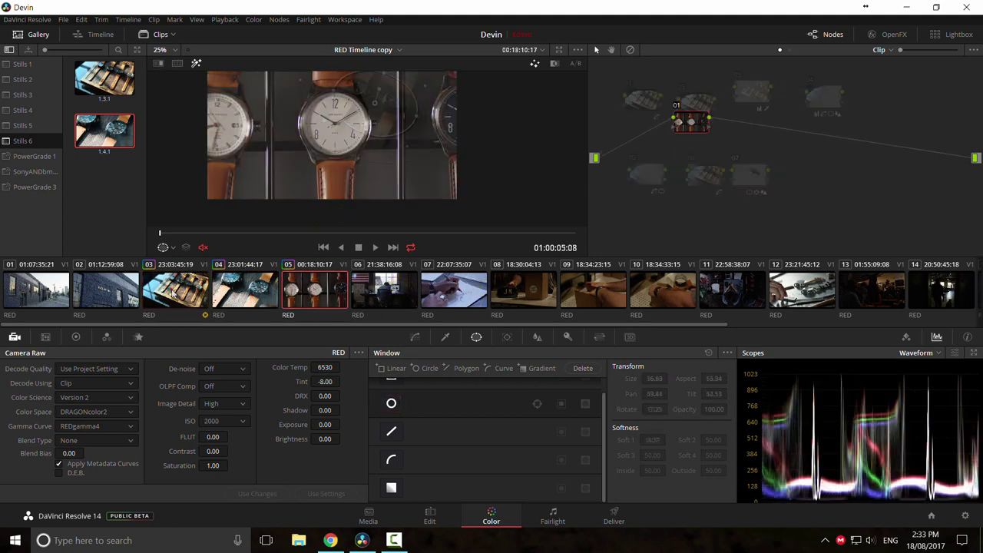
left_click(173, 292)
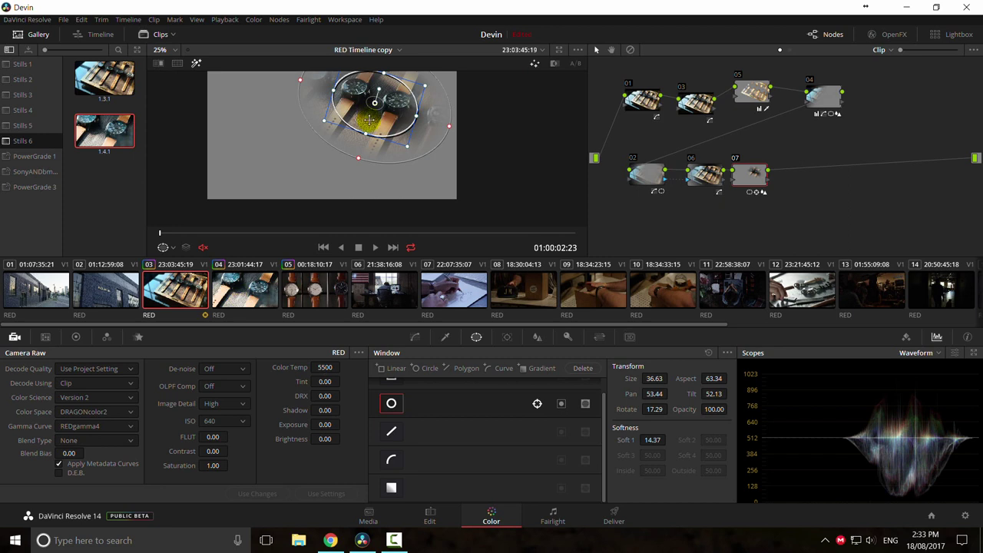
key("shift+h")
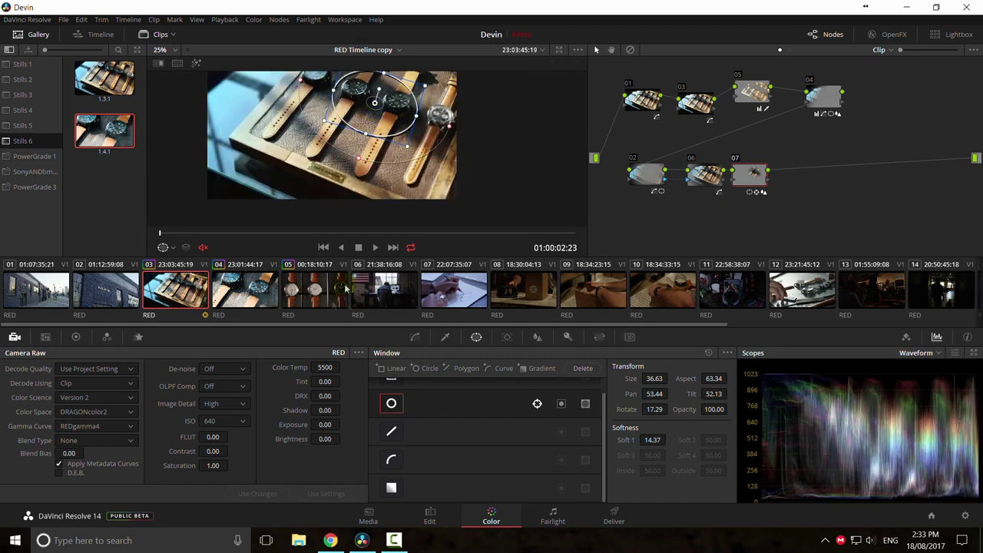
left_click(317, 299)
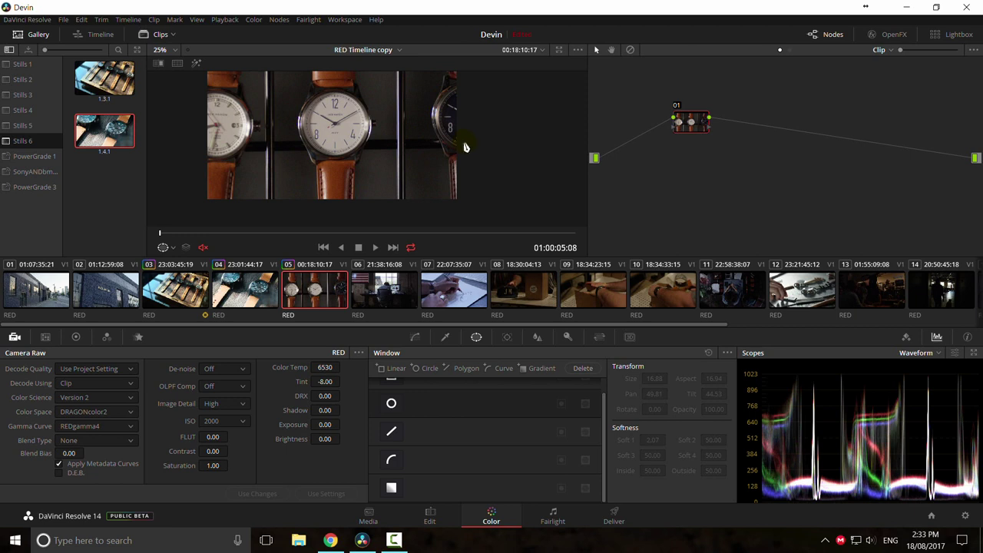
left_click(262, 304)
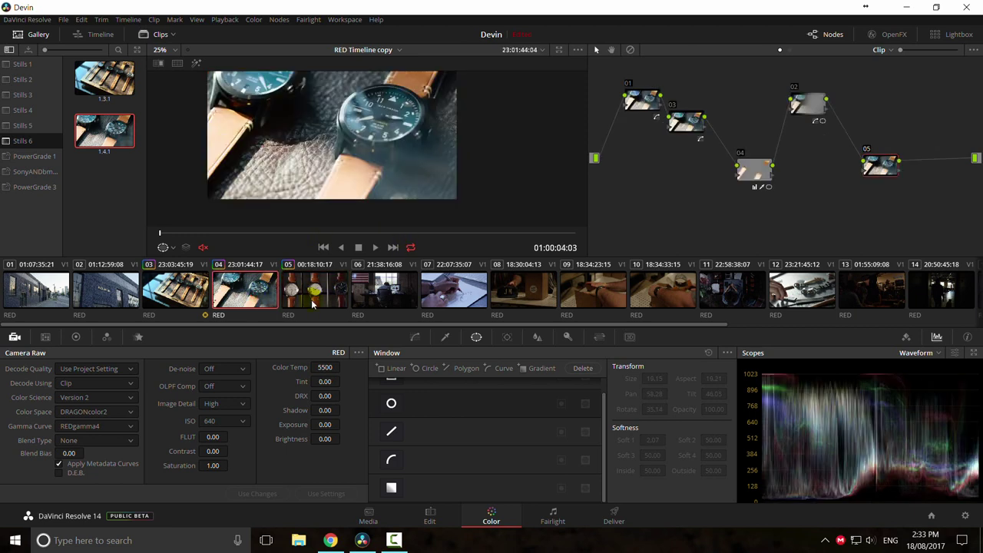
Step: Set clip 05's color temperature to 5910, and compare it with clip 04 directly and by wiping against the clip 04 still
left_click(312, 304)
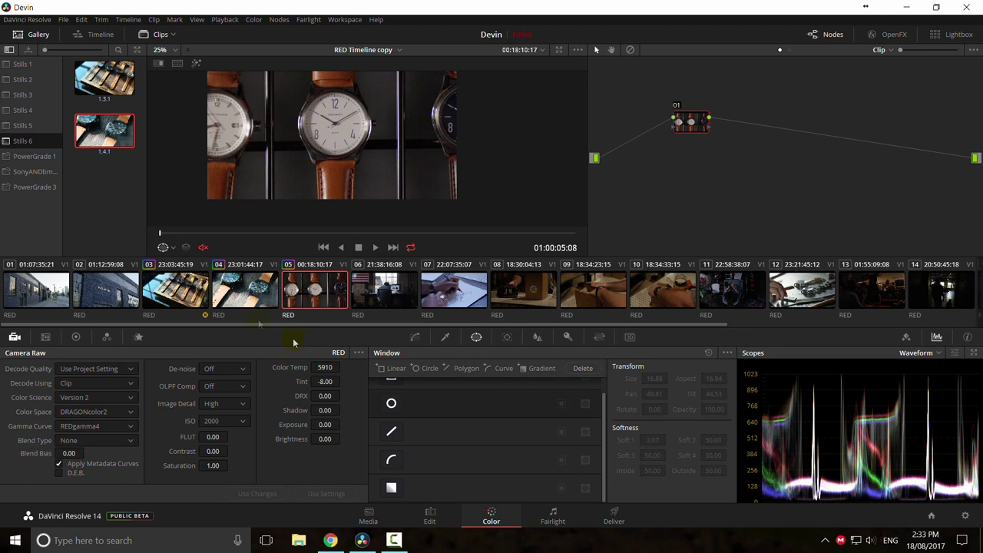
left_click(252, 296)
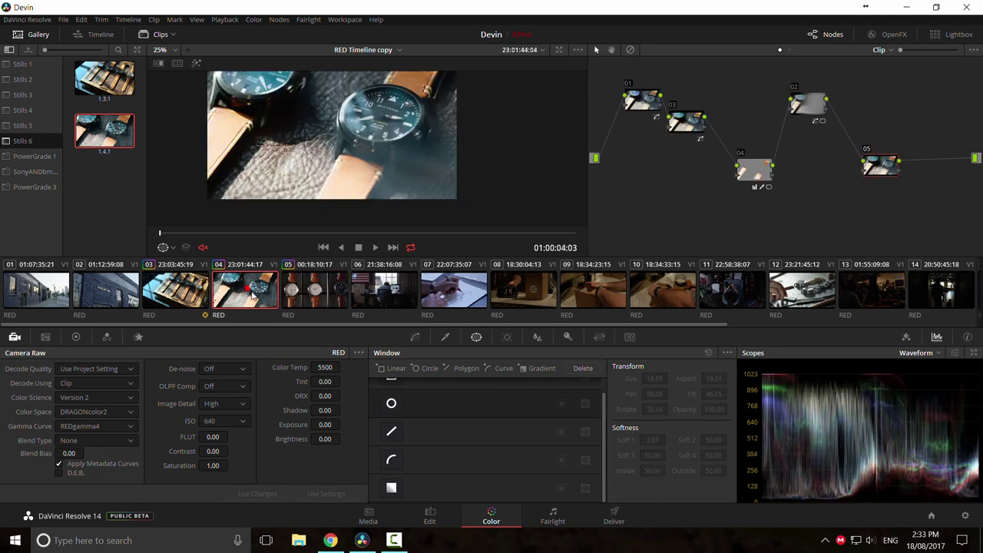
left_click(346, 295)
key("ctrl+w")
left_click_drag(373, 161, 428, 170)
left_click_drag(317, 167, 329, 167)
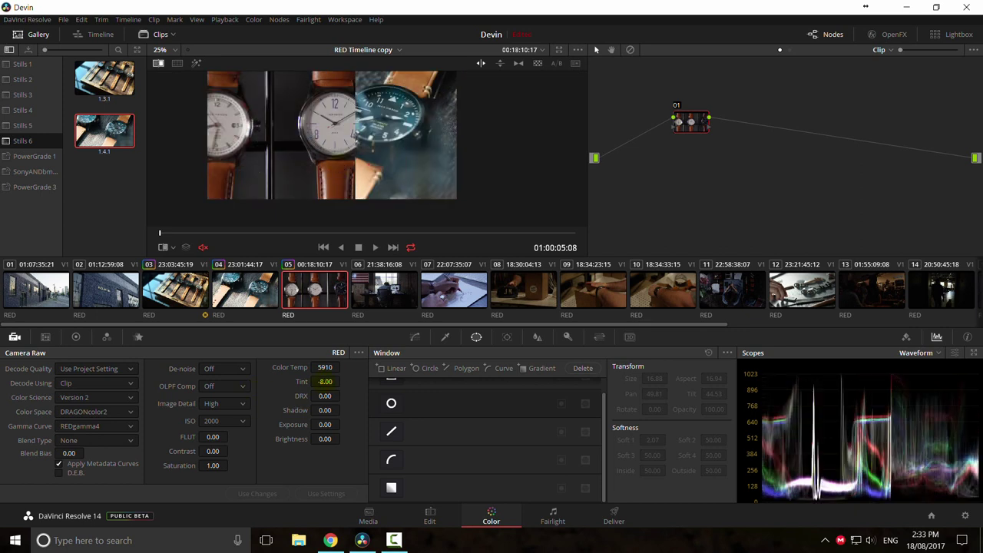
Step: Try Camera Raw color temperatures of 10000 and 4856 on clip 05, varying the tint between 0 and -8
left_click_drag(323, 382, 652, 386)
double_click(325, 381)
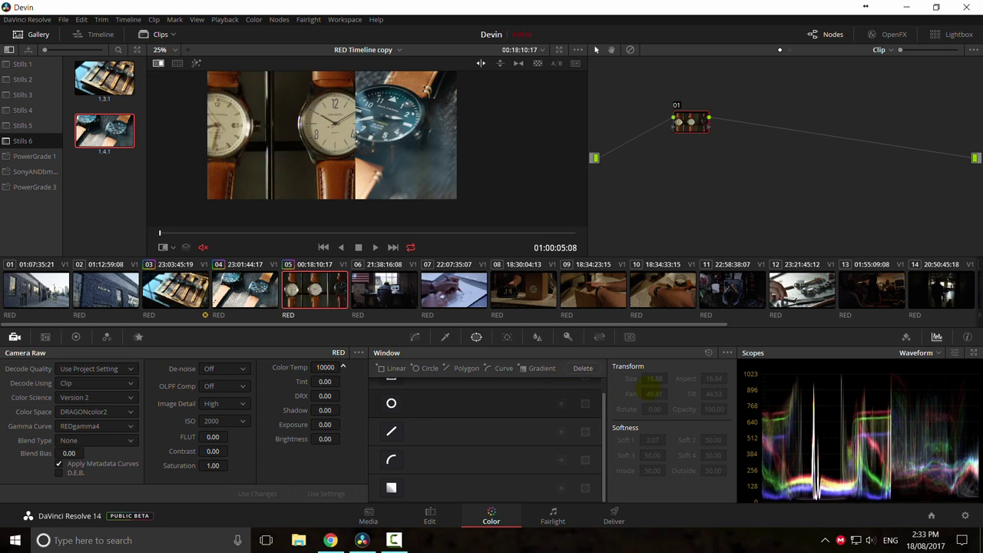
left_click_drag(391, 378, 48, 343)
left_click_drag(175, 357, 360, 360)
left_click(358, 352)
left_click(374, 369)
left_click(234, 421)
left_click(225, 469)
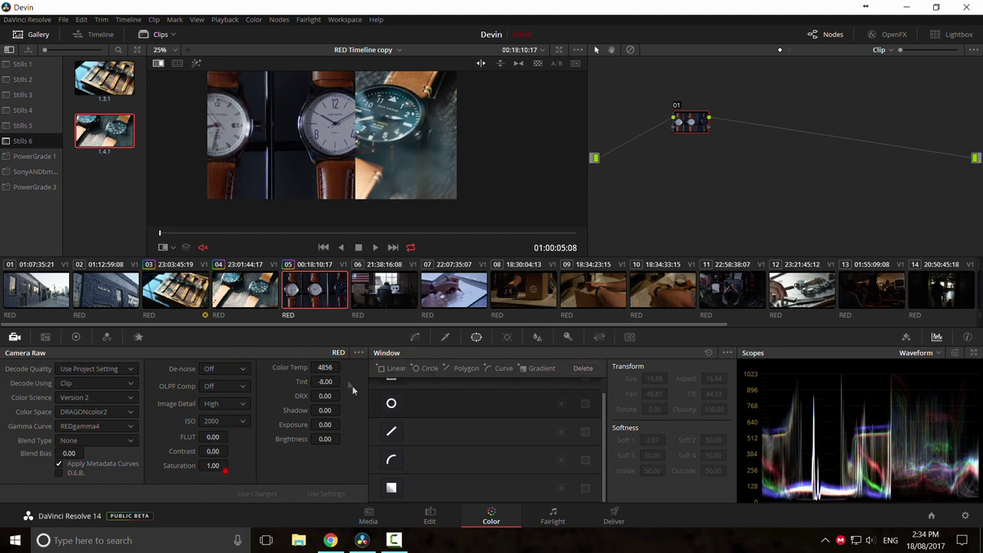
Step: Try a Camera Raw tint of -38.29 on clip 05, and return it to 0
left_click(325, 382)
left_click_drag(325, 381, 239, 382)
left_click_drag(4, 208, 339, 392)
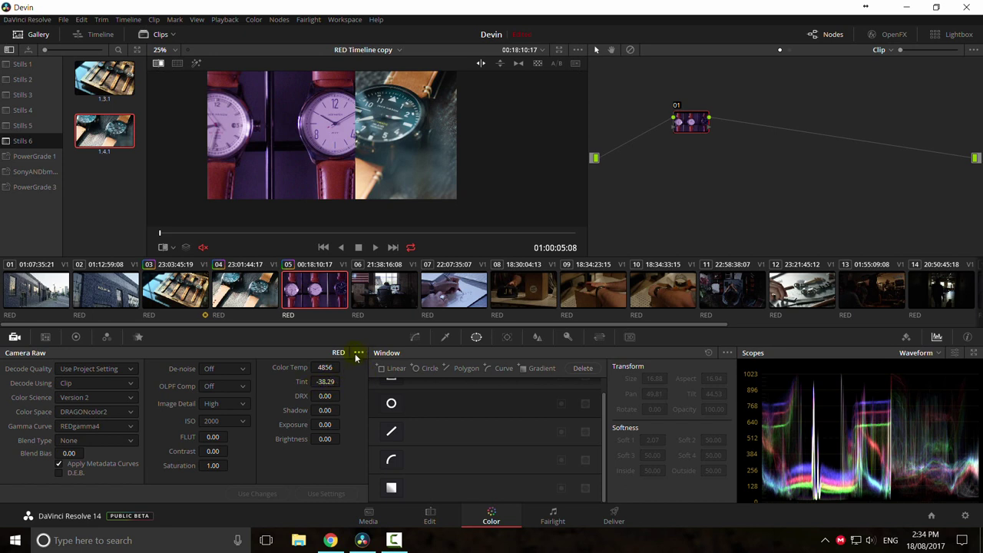
double_click(323, 382)
type("0")
key("Return")
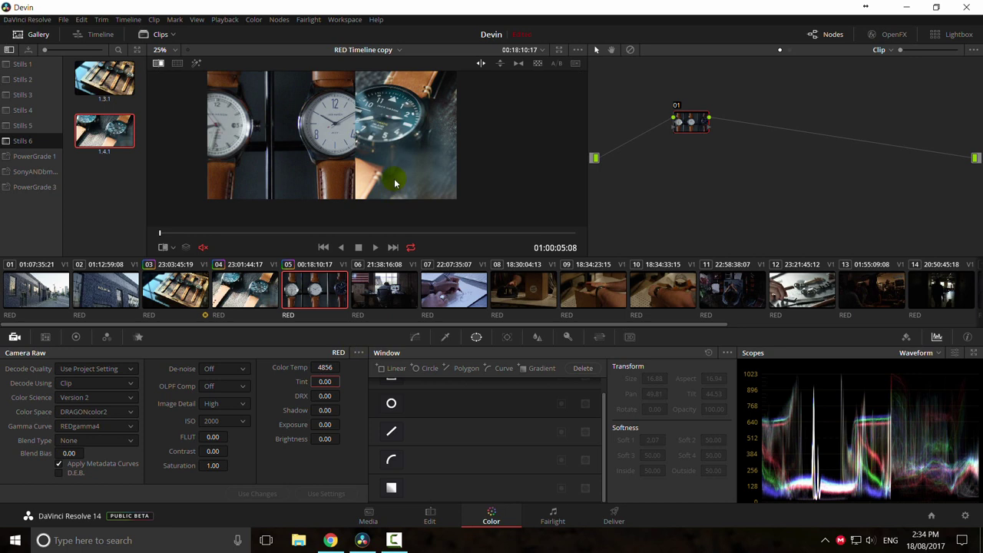
Step: Set clip 05's Camera Raw color temperature to 5600 and its tint to -3.34
left_click_drag(327, 367, 363, 369)
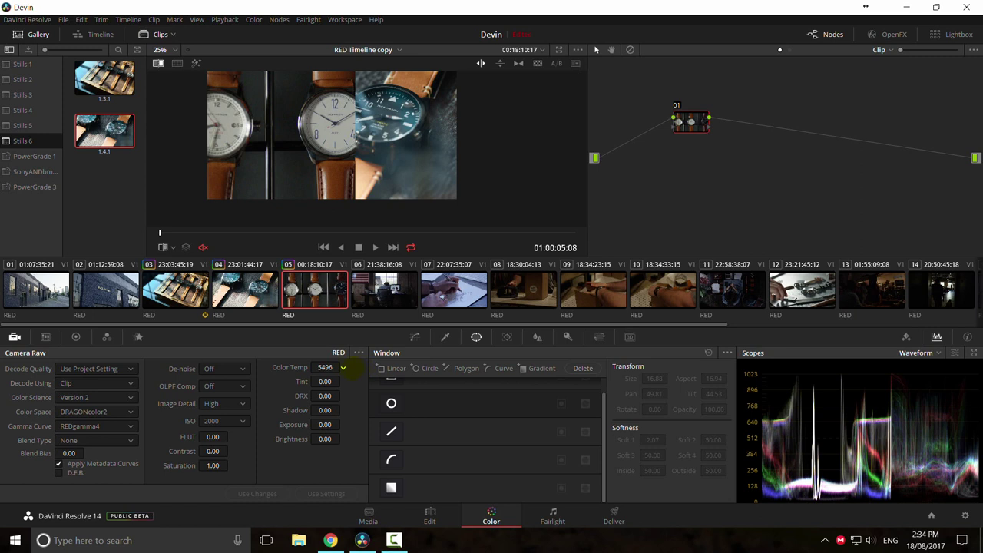
scroll(342, 367, "down", 2)
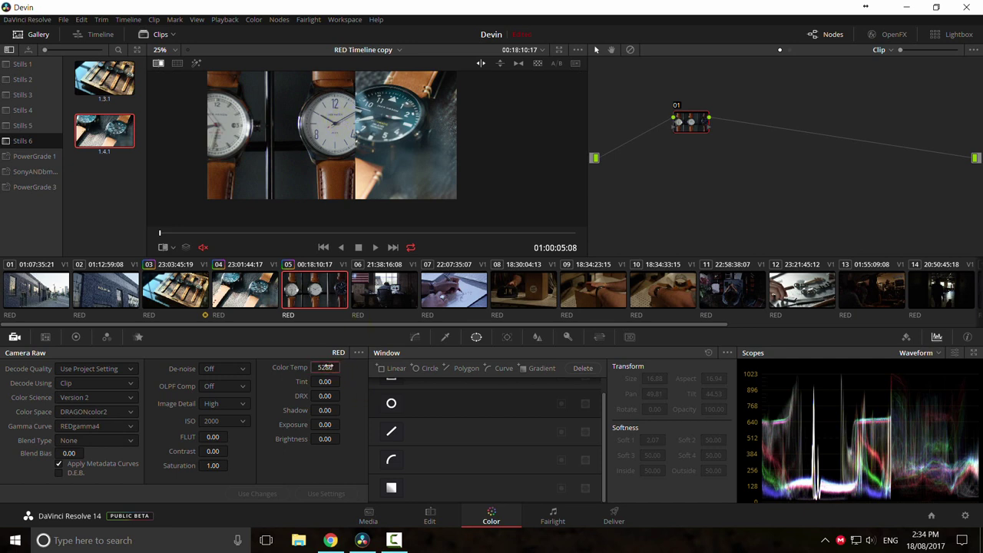
type("5600")
key("Return")
left_click_drag(326, 382, 412, 390)
left_click_drag(203, 368, 202, 368)
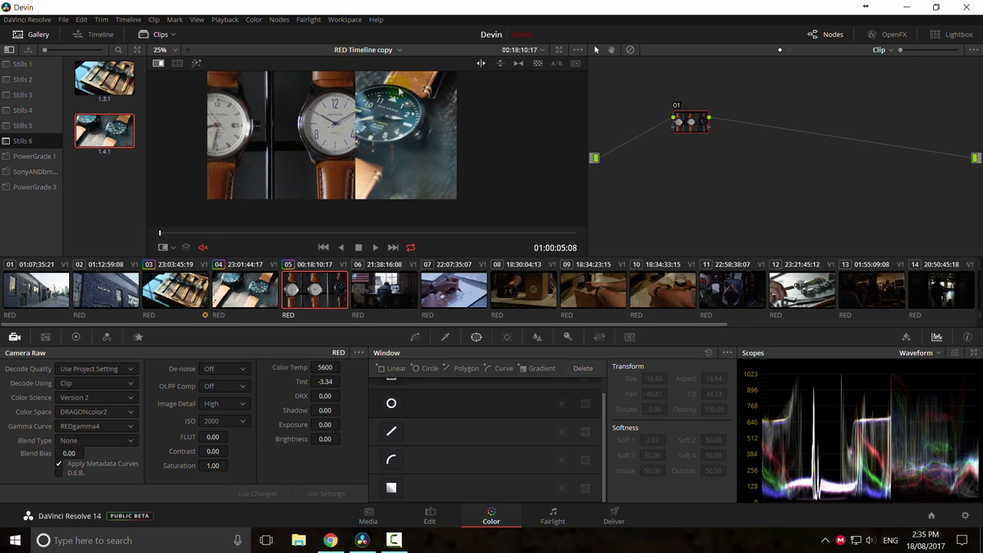
Step: Compare clip 05 with the clip 04 still by wiping and with clip 04 directly, and inspect its noise up close
left_click_drag(360, 175, 398, 156)
left_click_drag(270, 235, 337, 232)
left_click(254, 285)
left_click(313, 289)
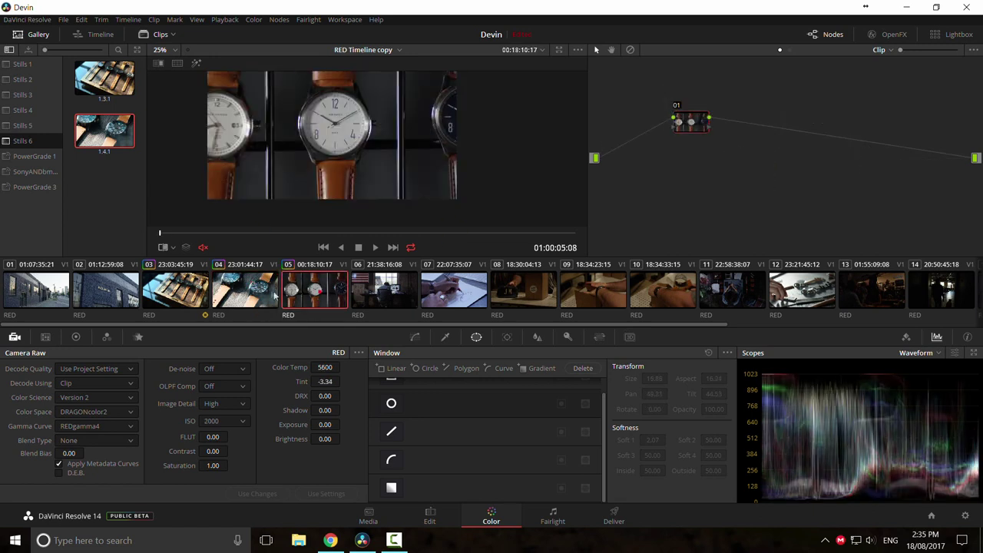
scroll(372, 146, "up", 2)
scroll(367, 145, "down", 1)
left_click_drag(372, 147, 390, 146)
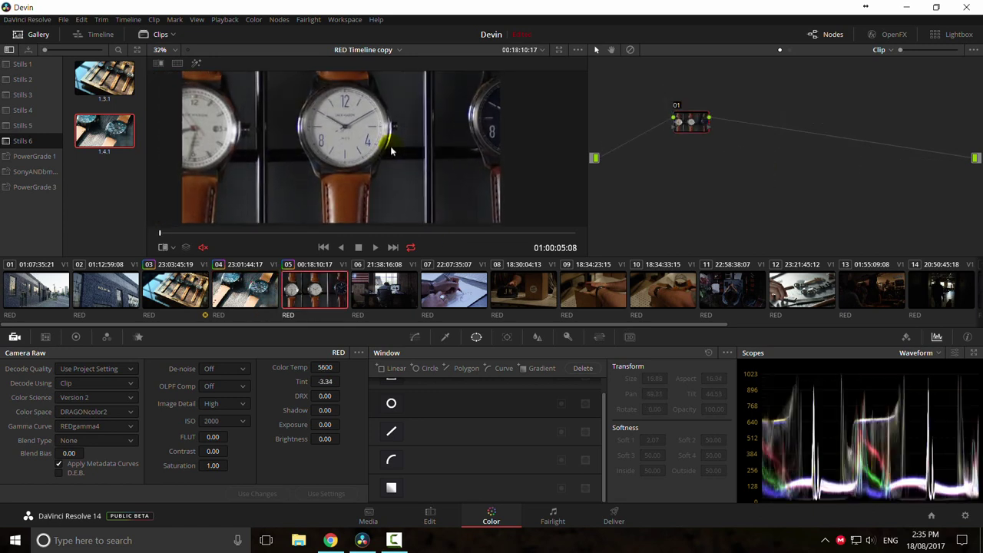
Step: Insert a serial node before node 01 and apply spatial noise reduction with a Medium radius and luma and chroma thresholds of 27
left_click(138, 337)
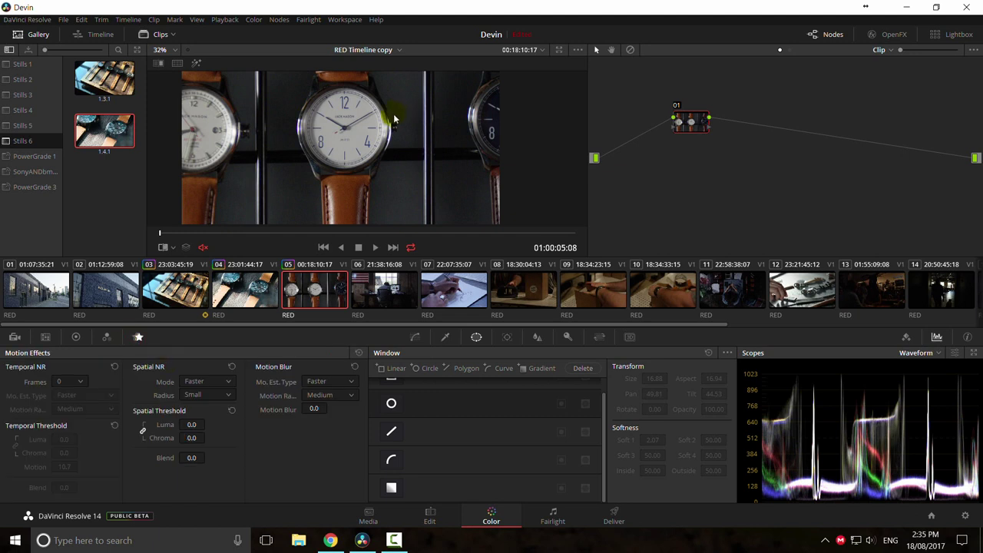
key("shift+s")
left_click_drag(692, 164, 623, 87)
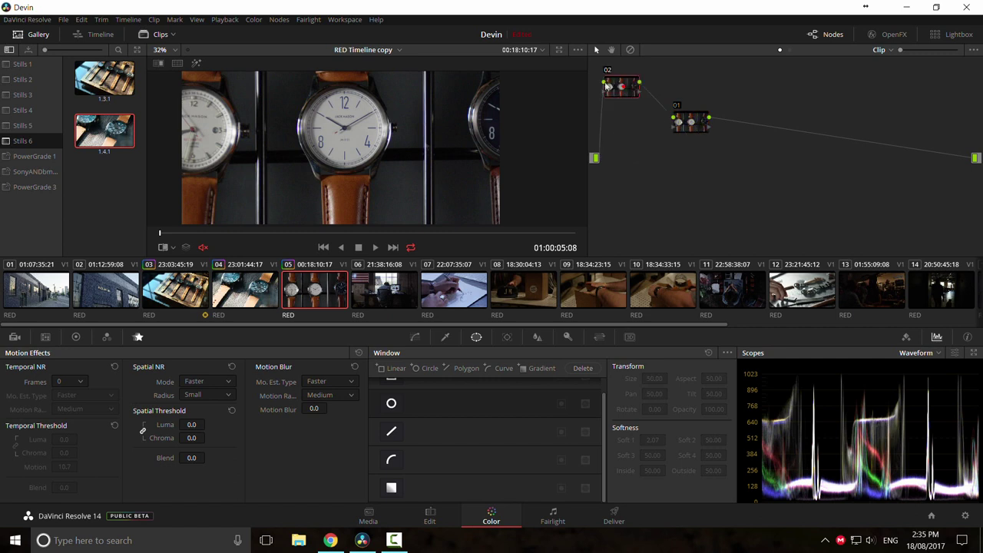
left_click(207, 394)
left_click(202, 419)
left_click_drag(191, 425, 254, 437)
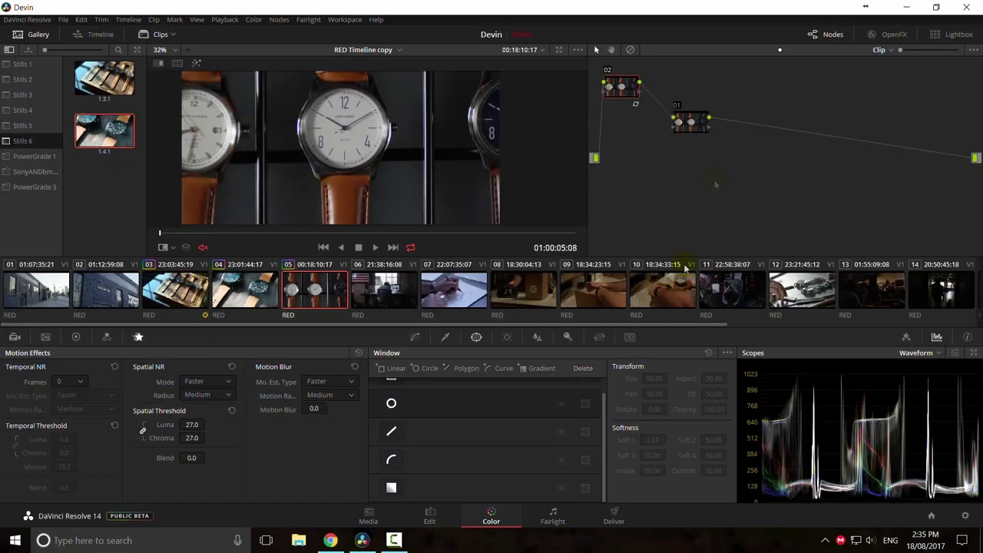
Step: Try lifting the midtones with a custom curve on node 01, then reset the curve and delete the noise reduction node
left_click(690, 121)
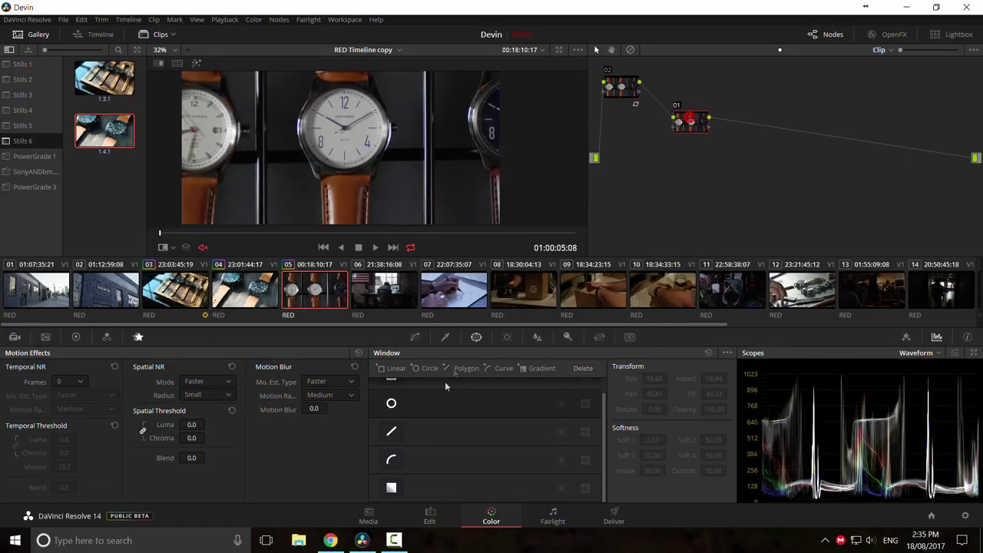
left_click(415, 336)
left_click_drag(473, 446, 480, 423)
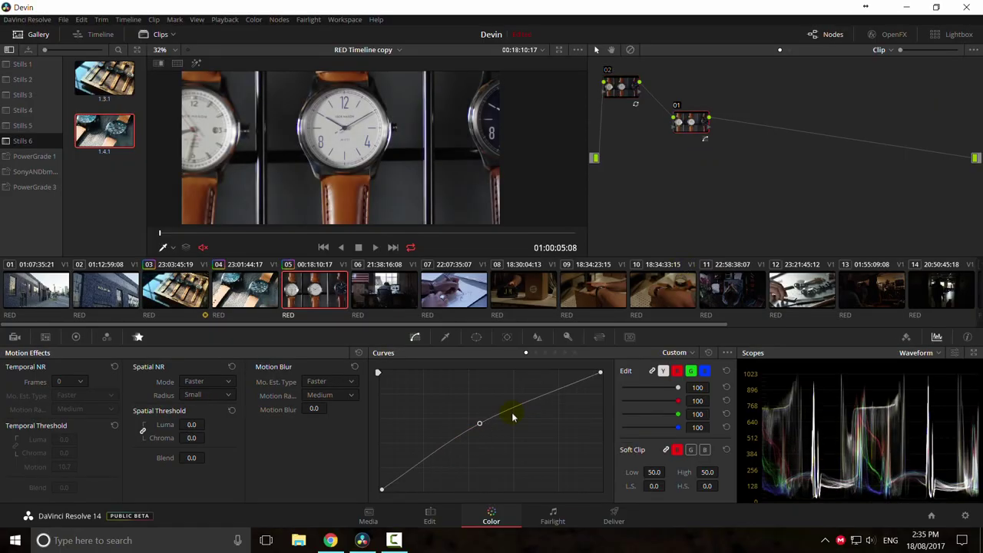
left_click(708, 353)
left_click(625, 85)
key("Delete")
Step: Try spatial noise reduction thresholds of 24 on a new node after node 01, delete that node, and play clip 05
left_click_drag(690, 120, 902, 211)
key("alt+s")
left_click_drag(196, 424, 224, 436)
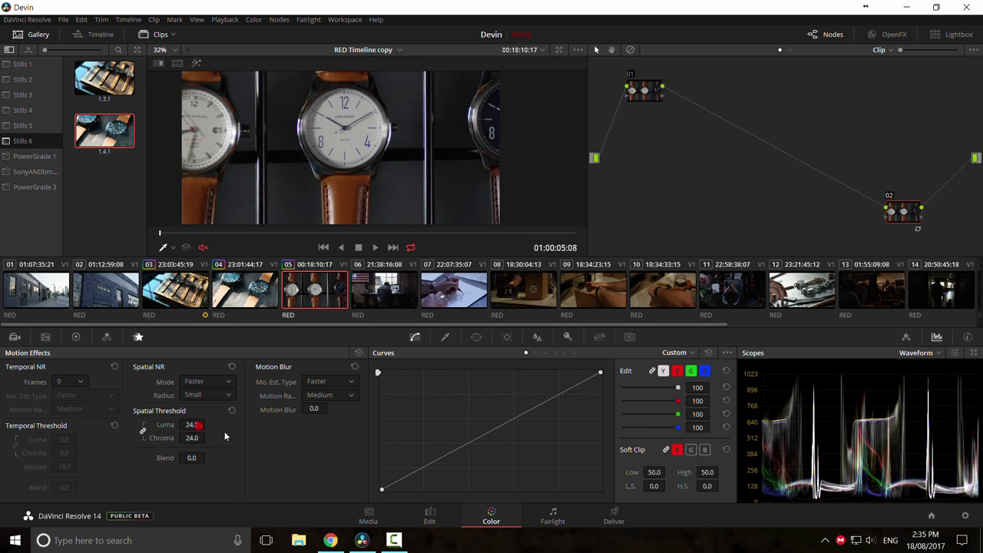
key("Delete")
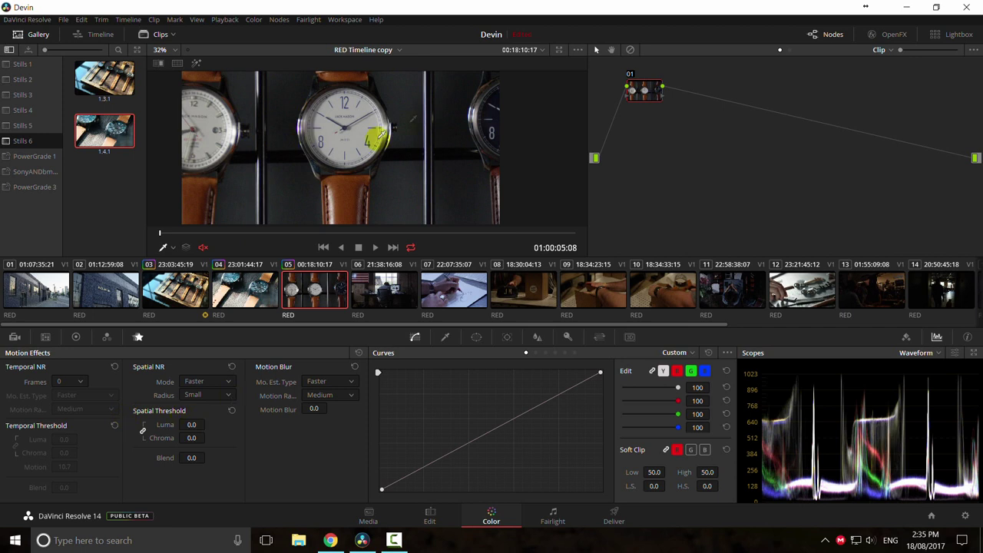
left_click(374, 247)
left_click_drag(633, 100, 636, 103)
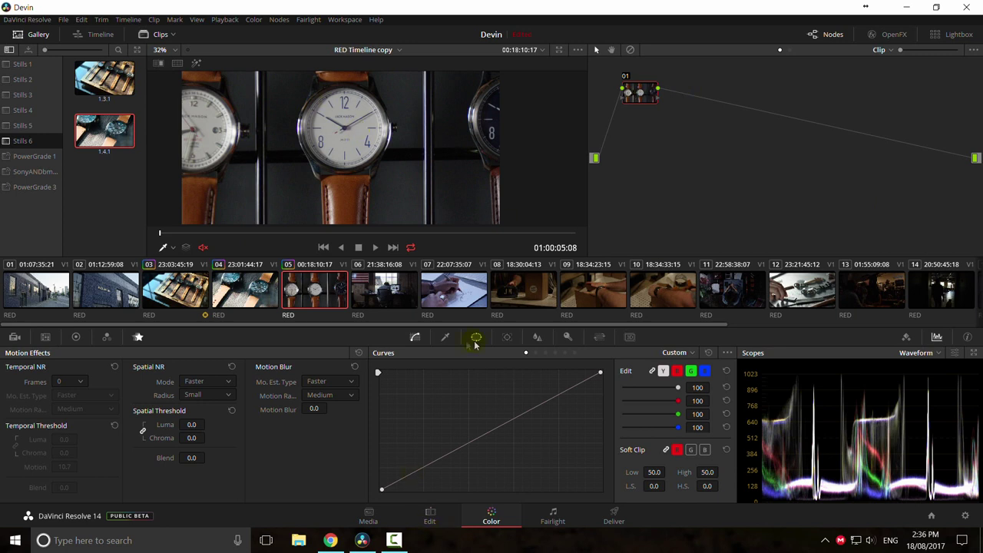
Step: Qualify node 01 by luminance only, with low 50.8, high 56.7, low softness 4.6 and high softness 9.7
left_click(445, 336)
left_click(389, 414)
left_click_drag(453, 492, 554, 493)
left_click_drag(459, 496, 459, 493)
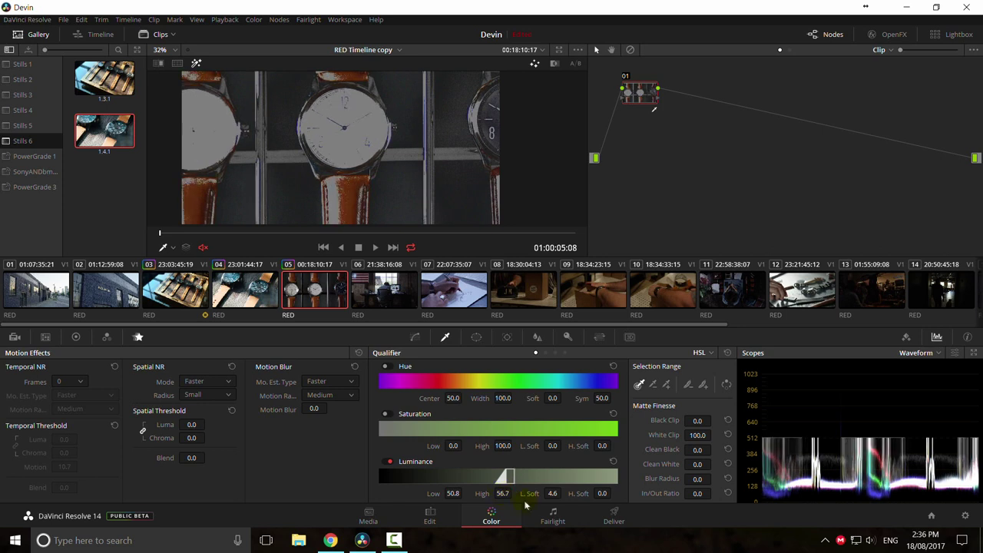
mouse_move(598, 493)
left_mouse_down()
mouse_move(613, 494)
mouse_move(603, 493)
left_mouse_up()
Step: Try spatial noise reduction thresholds of 26.4 on the qualified range, check it full screen, and reset all grades and nodes
left_click_drag(197, 423, 234, 427)
key("ctrl+f")
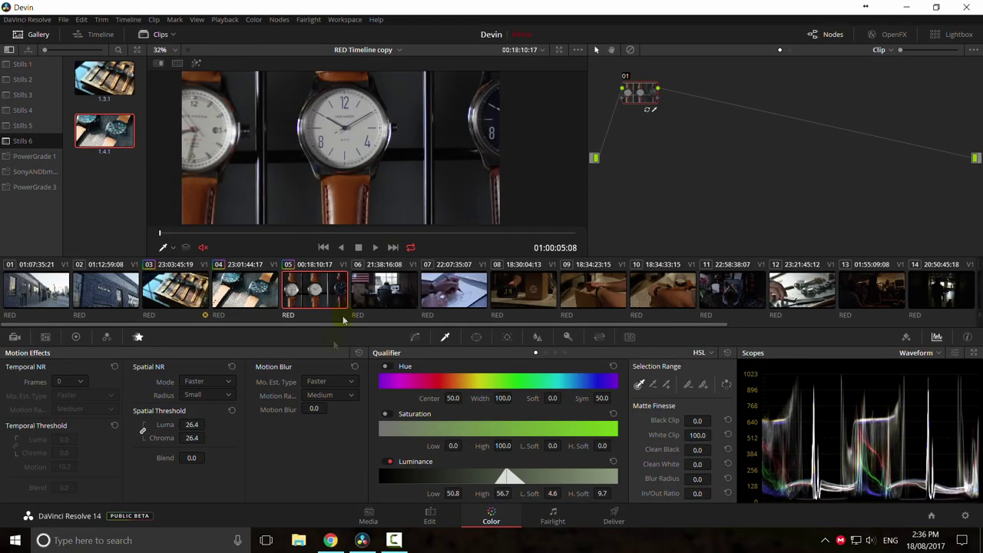
right_click(675, 156)
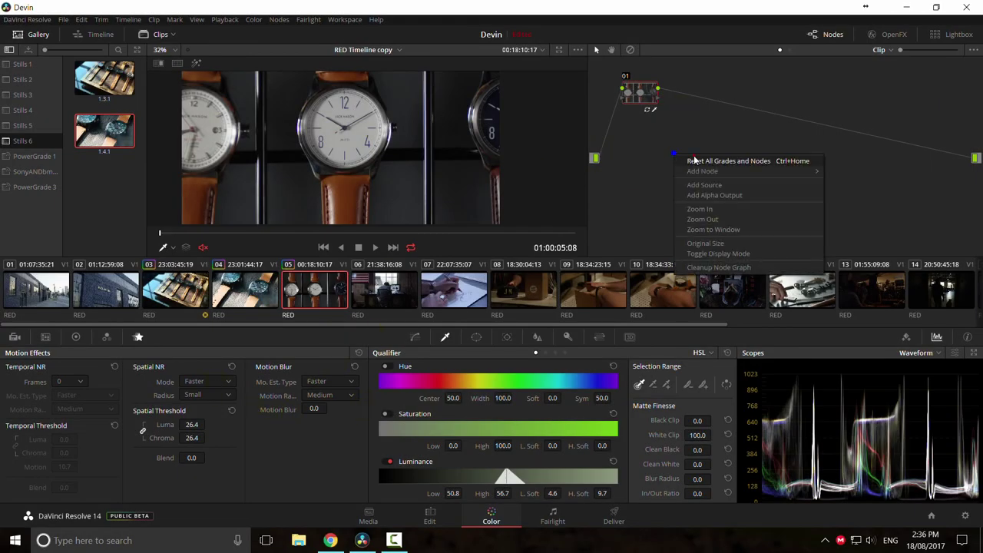
left_click(693, 158)
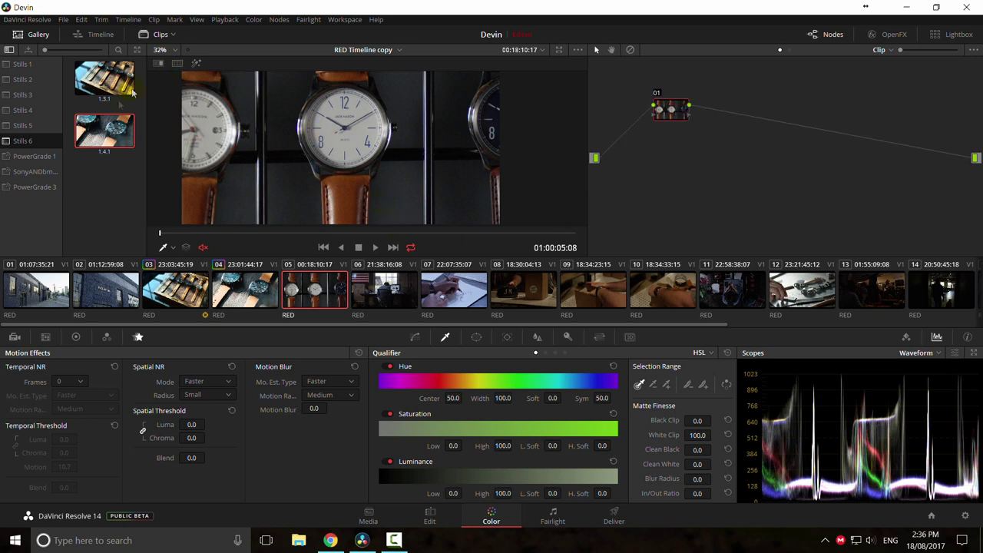
Step: Compare clip 05 with the clip 04 still by wiping, and turn the wipe off
double_click(104, 135)
mouse_move(425, 151)
left_mouse_down()
mouse_move(223, 150)
mouse_move(485, 143)
mouse_move(336, 141)
mouse_move(443, 143)
mouse_move(419, 149)
left_mouse_up()
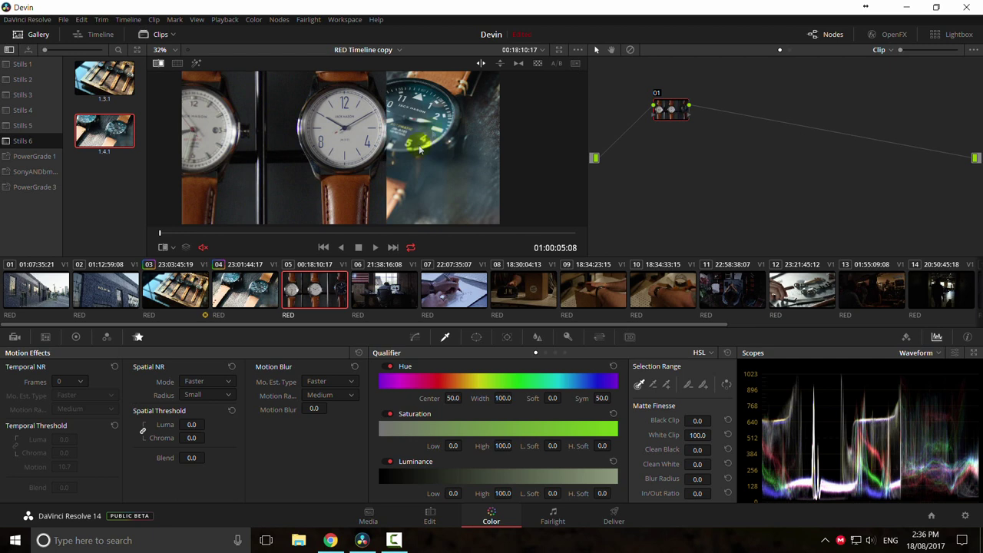
key("ctrl+w")
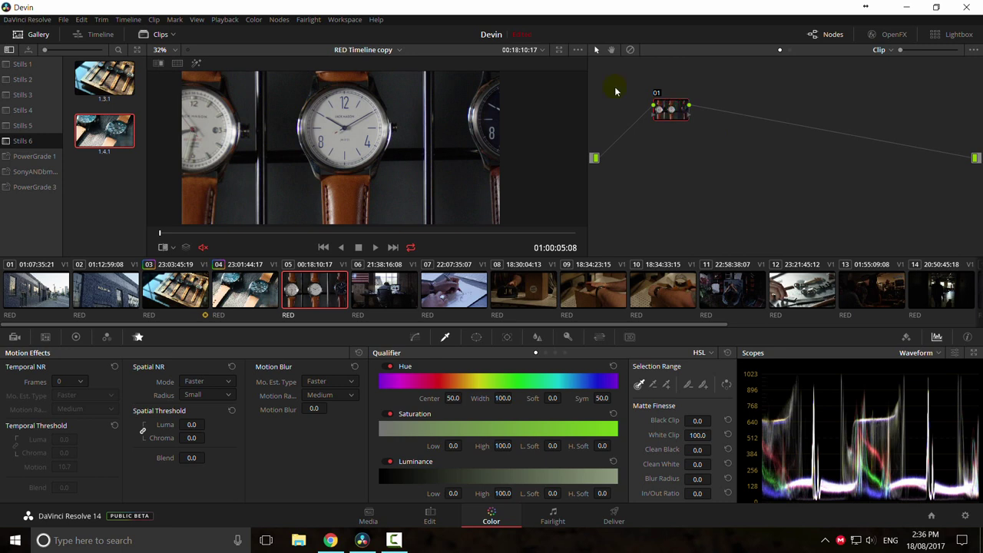
Step: Add a serial node with a soft circular window around the center watch, about 58.57 in size, 39.39 aspect and 11.40 softness
left_click(476, 336)
key("alt+s")
left_click(391, 403)
left_click_drag(412, 132, 443, 133)
left_click_drag(384, 149, 391, 159)
left_click_drag(411, 140, 451, 140)
mouse_move(390, 169)
left_mouse_down()
mouse_move(387, 145)
mouse_move(389, 164)
left_mouse_up()
key("shift+h")
scroll(417, 166, "down", 2)
left_click_drag(353, 201, 353, 220)
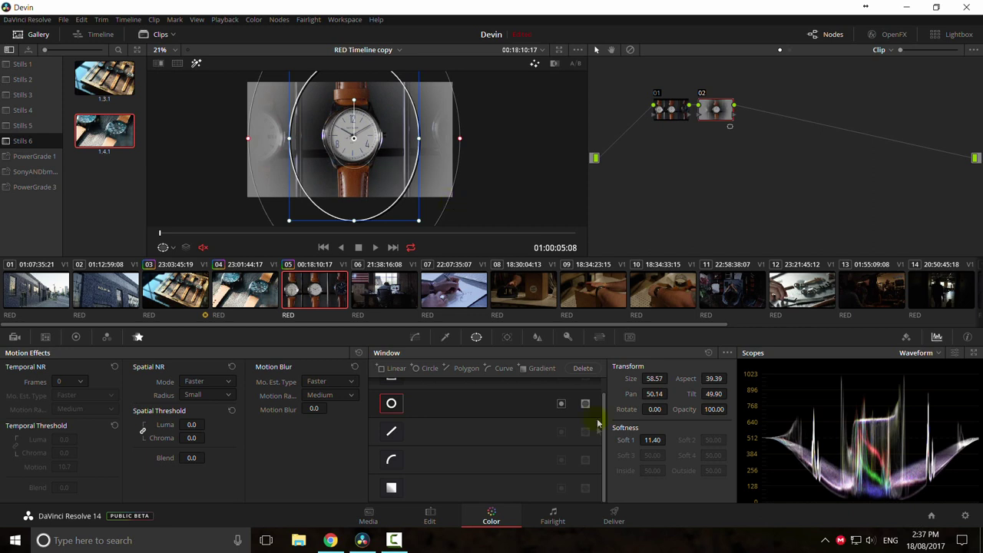
Step: Invert the circular window and slightly darken the shadows outside it with a custom curve on node 02
left_click(561, 404)
left_click(415, 336)
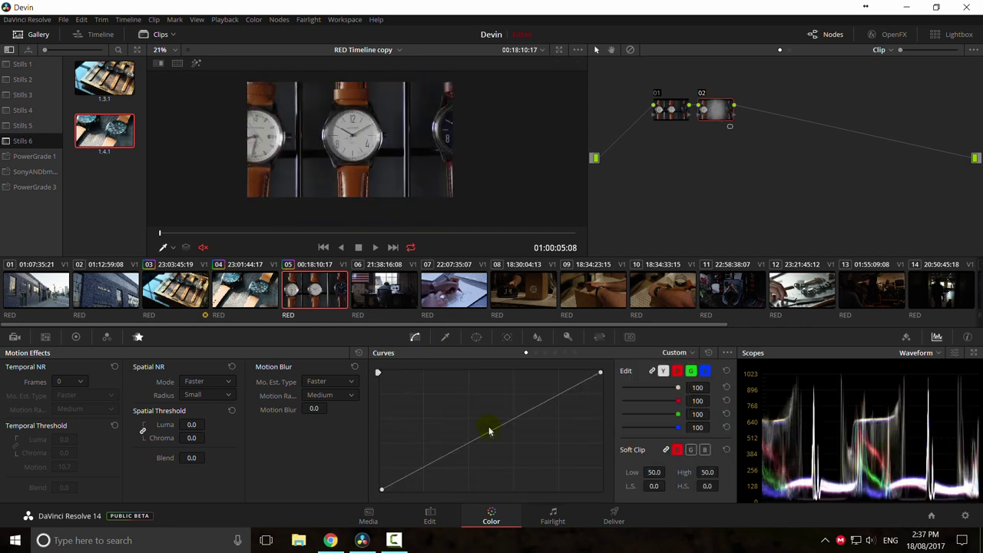
left_click(430, 468)
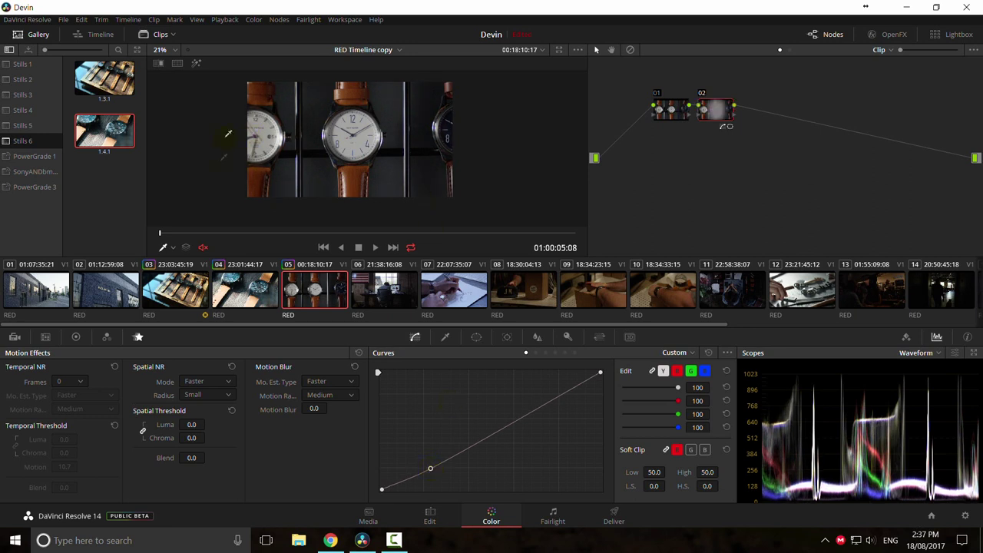
Step: Play clip 05, compare it with clip 04, and check the vignetted frame full screen
key("space")
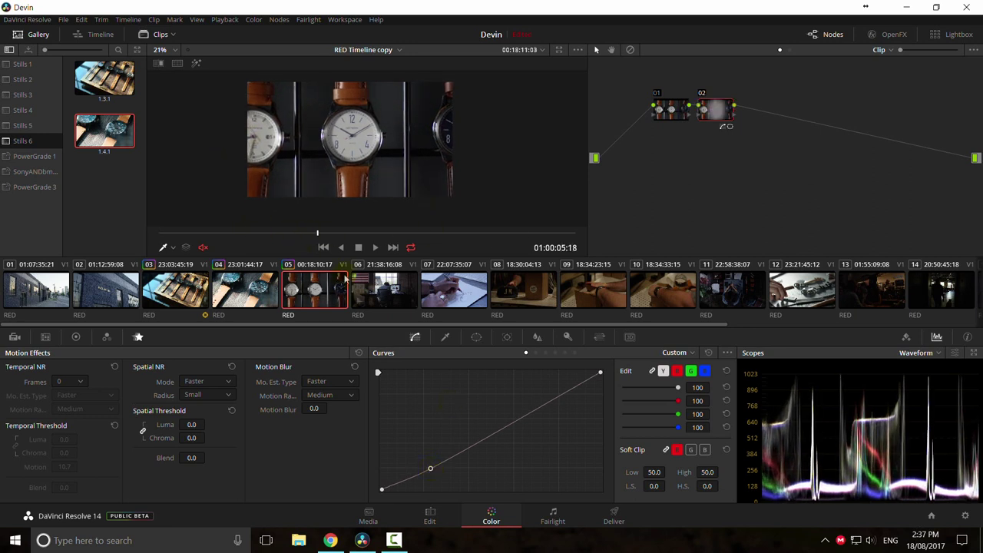
left_click(256, 297)
left_click(315, 292)
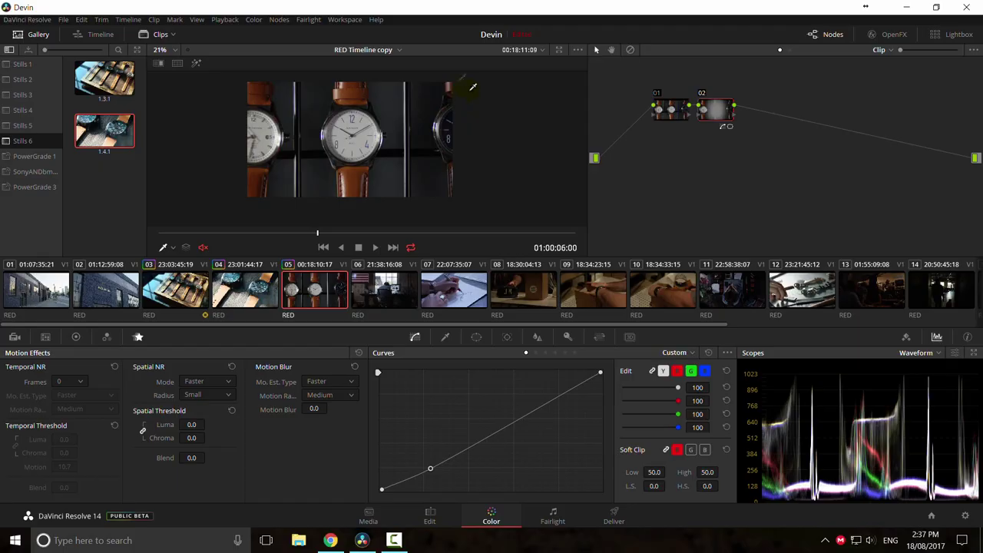
key("ctrl+f")
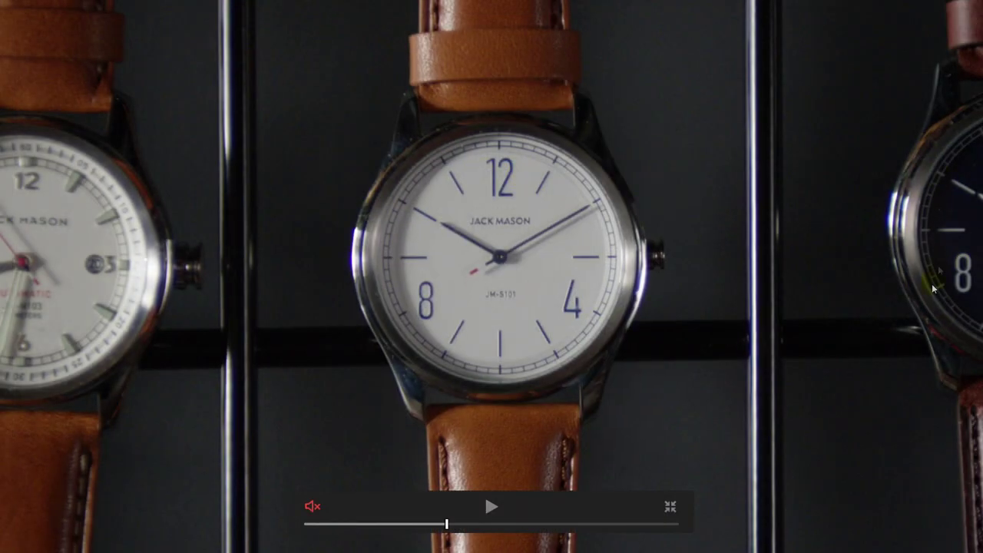
key("Escape")
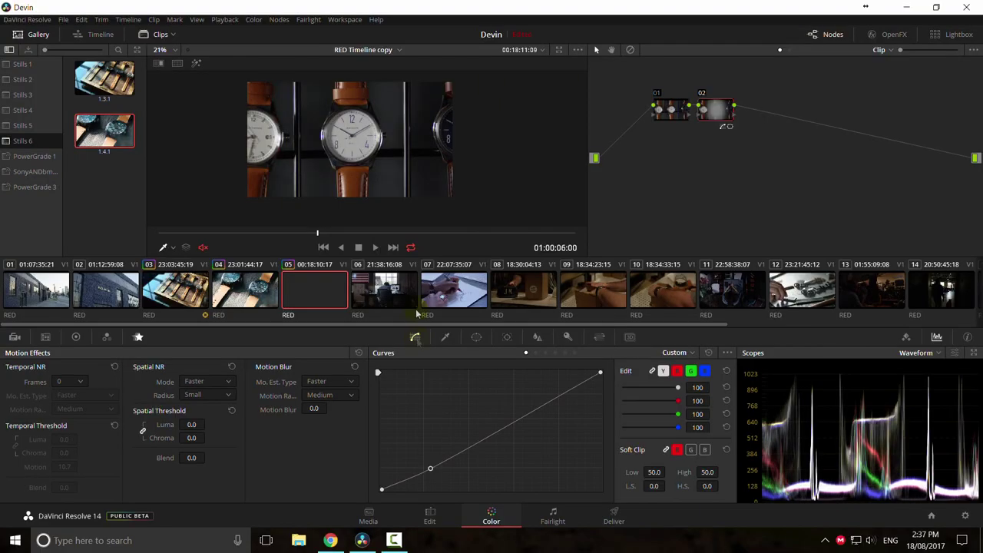
Step: Blur the area outside the circular window on node 02 with a radius of 0.53, and check the frame full screen
left_click(538, 336)
left_click_drag(461, 418, 462, 415)
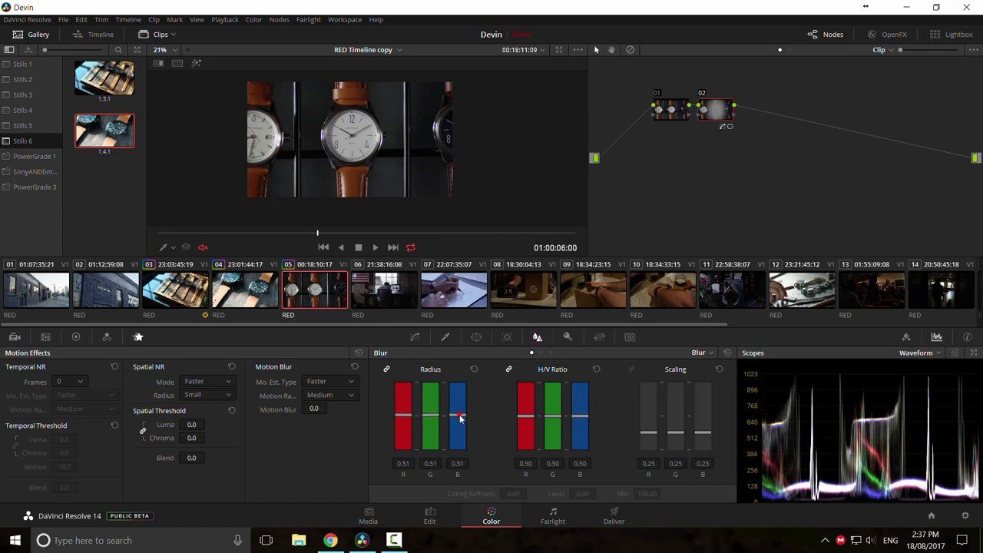
key("ctrl+f")
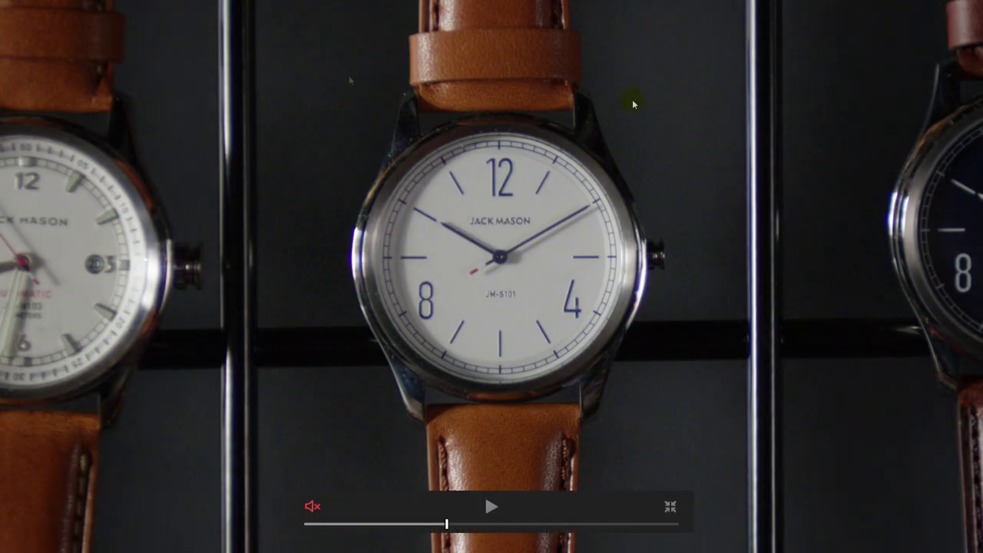
key("ctrl+f")
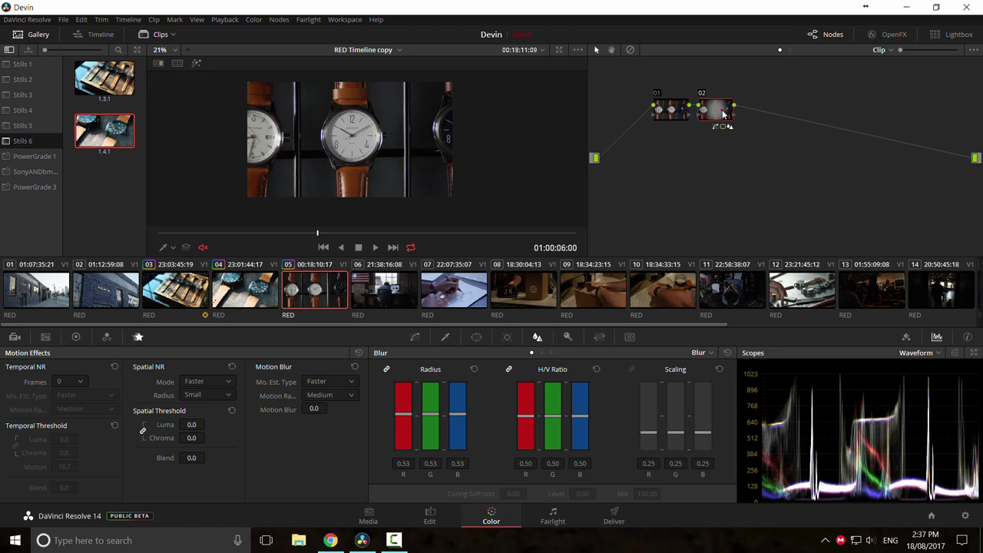
key("alt+s")
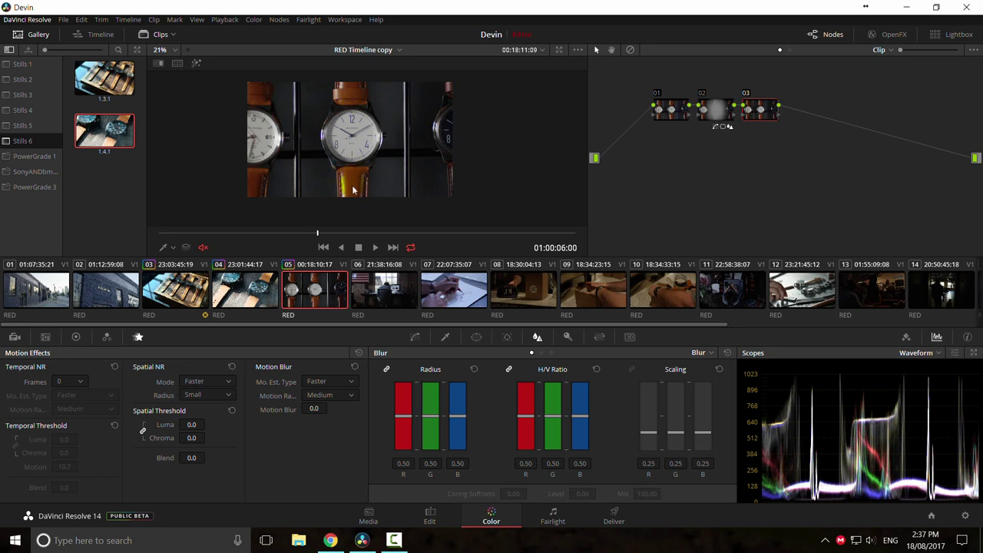
left_click_drag(760, 111, 832, 116)
key("Delete")
Step: Move node 02 aside, insert a serial node between nodes 01 and 02, and open the Qualifier for it
left_click_drag(714, 109, 838, 111)
left_click(830, 112)
key("shift+s")
left_click_drag(837, 154, 759, 117)
left_click(445, 337)
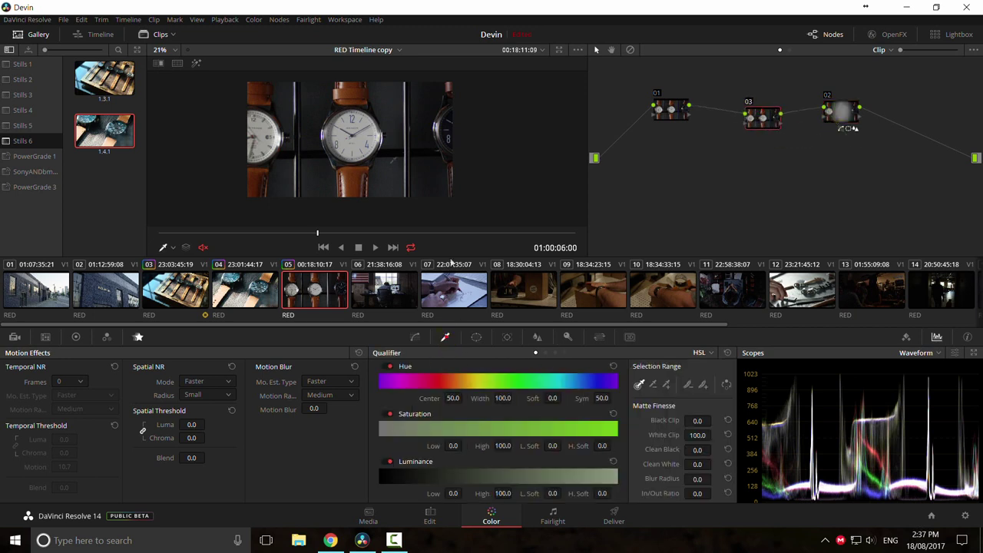
Step: Key the centre watch's leather strap on node 03 with hue center 34.2, hue width 20.2, saturation low 0.8 and luminance high 86.8
left_click(355, 176)
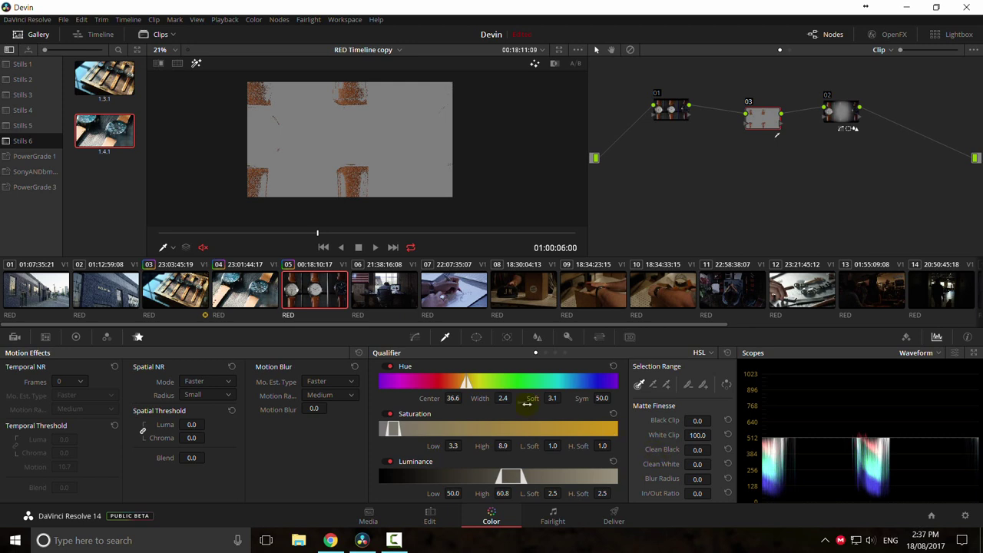
left_click_drag(503, 398, 512, 398)
left_click_drag(453, 397, 444, 398)
mouse_move(459, 445)
left_mouse_down()
mouse_move(433, 445)
mouse_move(462, 446)
left_mouse_up()
left_click_drag(502, 493, 632, 494)
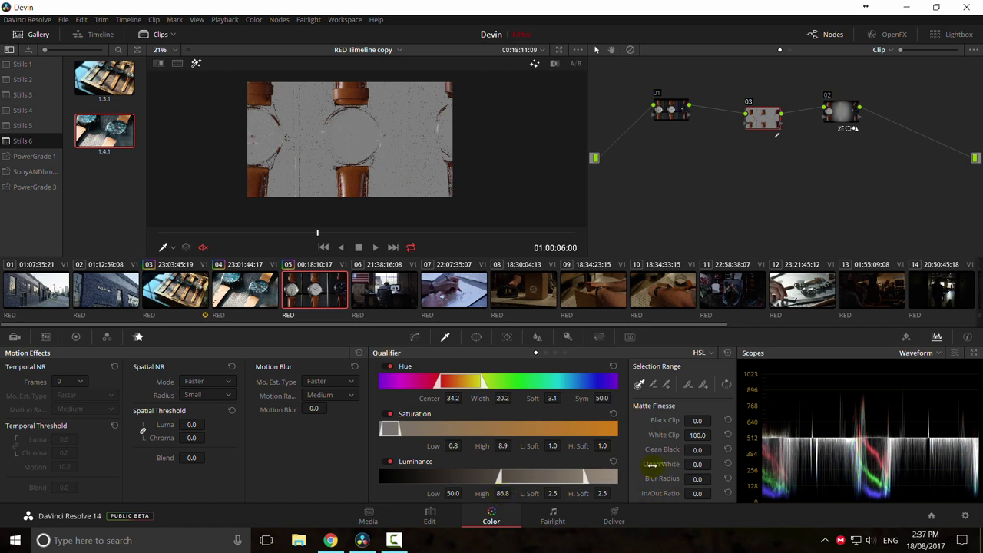
Step: Refine the strap key with clean black 27.7, clean white 14.2, saturation high 18.0, luminance high 74.6, hue center 37.6 and hue width 16.1
left_click_drag(695, 463, 714, 449)
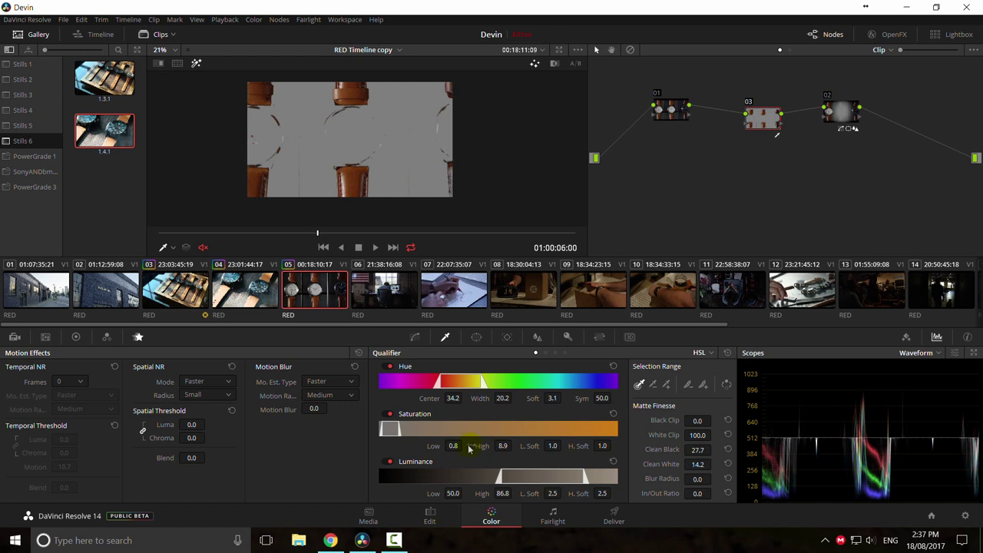
left_click_drag(513, 445, 515, 446)
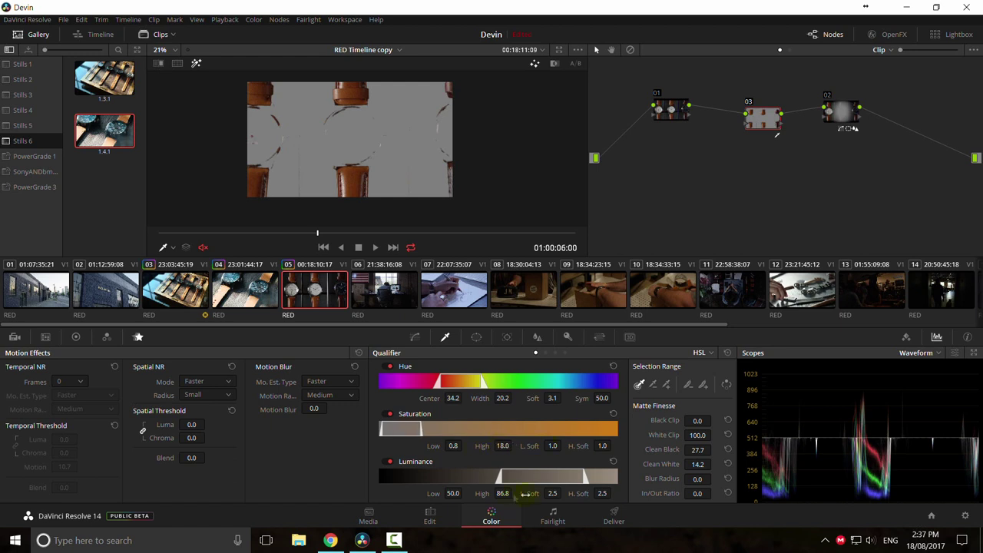
left_click_drag(499, 492, 453, 493)
mouse_move(514, 494)
left_mouse_down()
mouse_move(499, 493)
mouse_move(514, 492)
left_mouse_up()
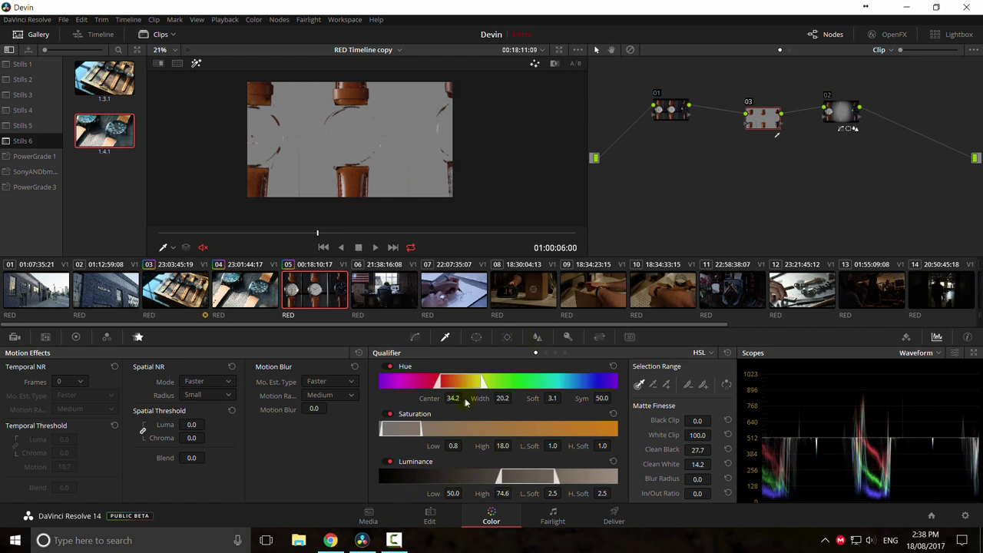
left_click_drag(451, 397, 503, 398)
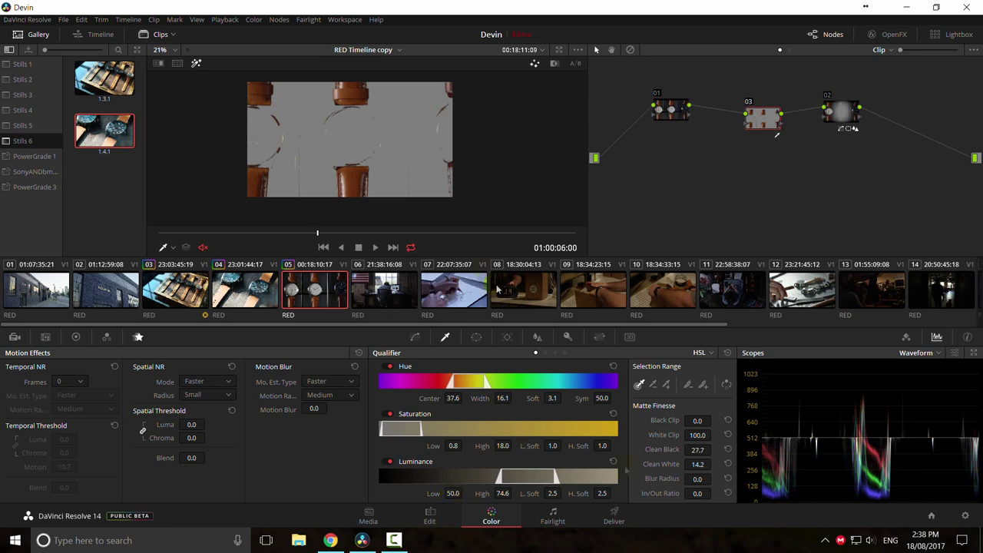
Step: Set the strap matte's blur radius to 14.9 and play the isolated straps full screen
left_click_drag(698, 479, 710, 479)
key("space")
key("ctrl+f")
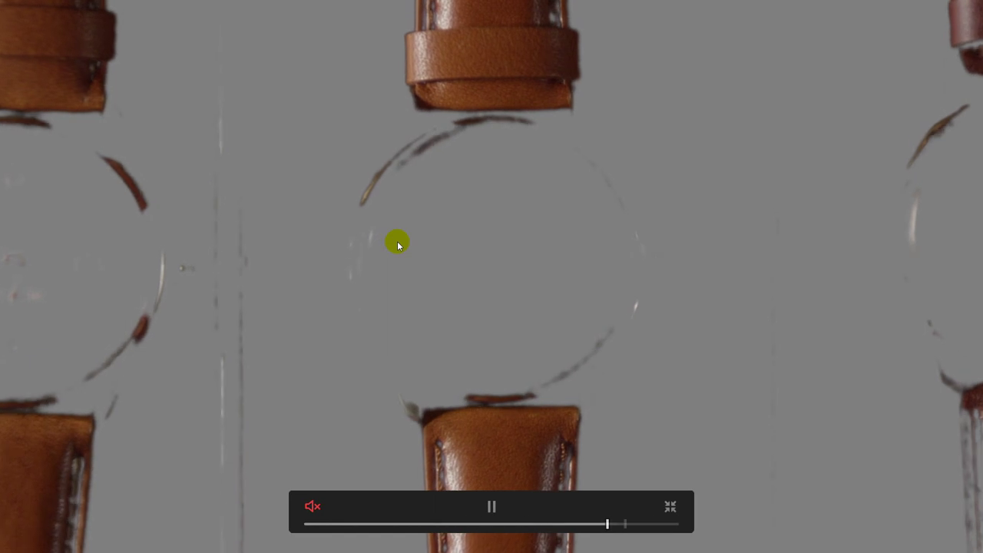
key("space")
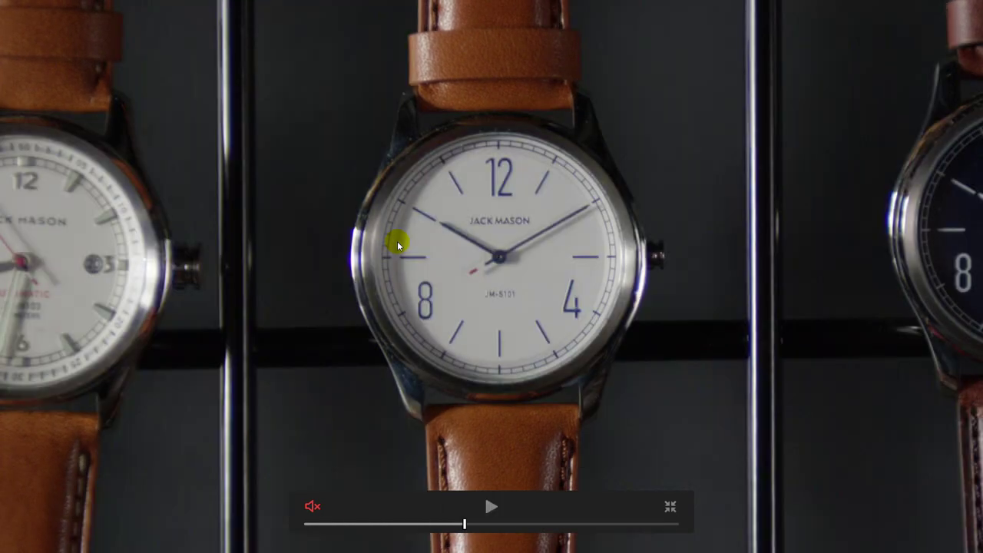
Step: Compare the strap highlight with the normal image, full screen and in the viewer, and scrub through clip 05
key("shift+h")
key("shift+h")
key("shift+h")
key("shift+h")
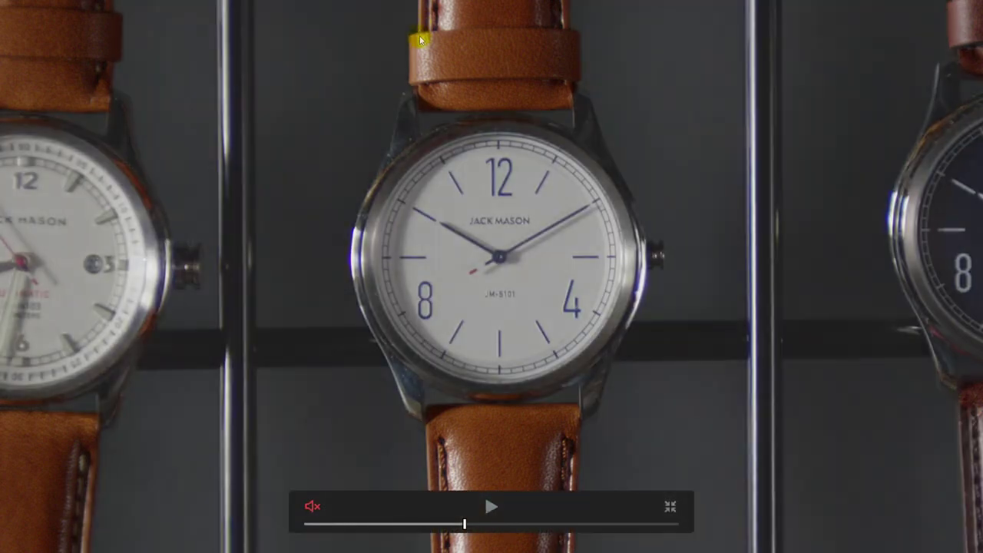
key("Escape")
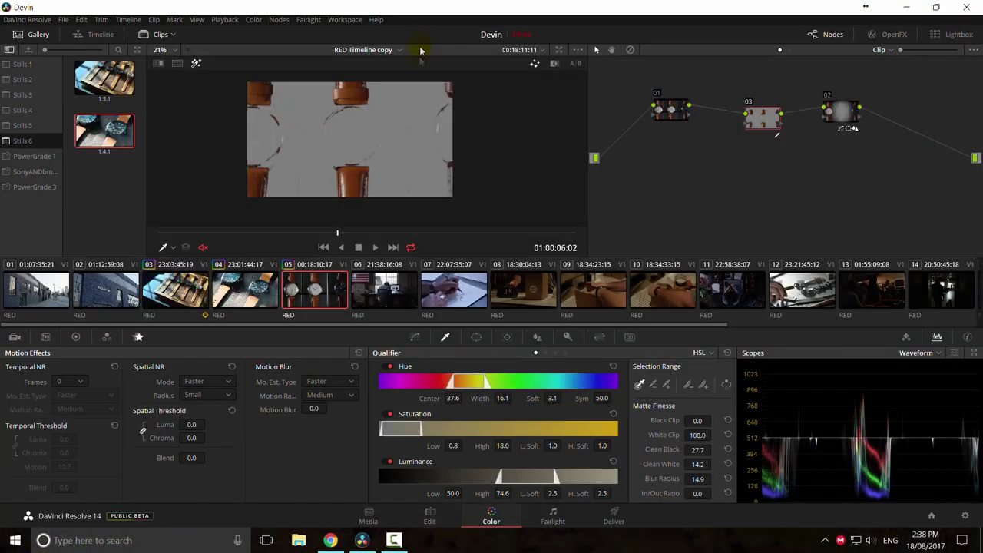
key("shift+h")
key("shift+h")
left_click_drag(338, 234, 465, 234)
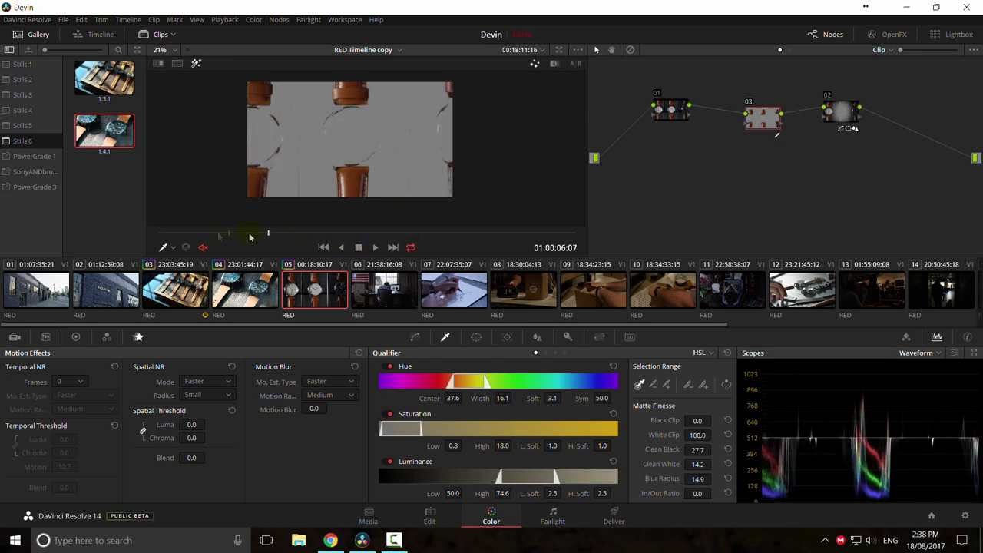
Step: Check the key with its saturation range disabled, and set the range to low 1.9 and high 11.7 with it enabled again
scroll(369, 206, "up", 1)
left_click_drag(366, 209, 372, 207)
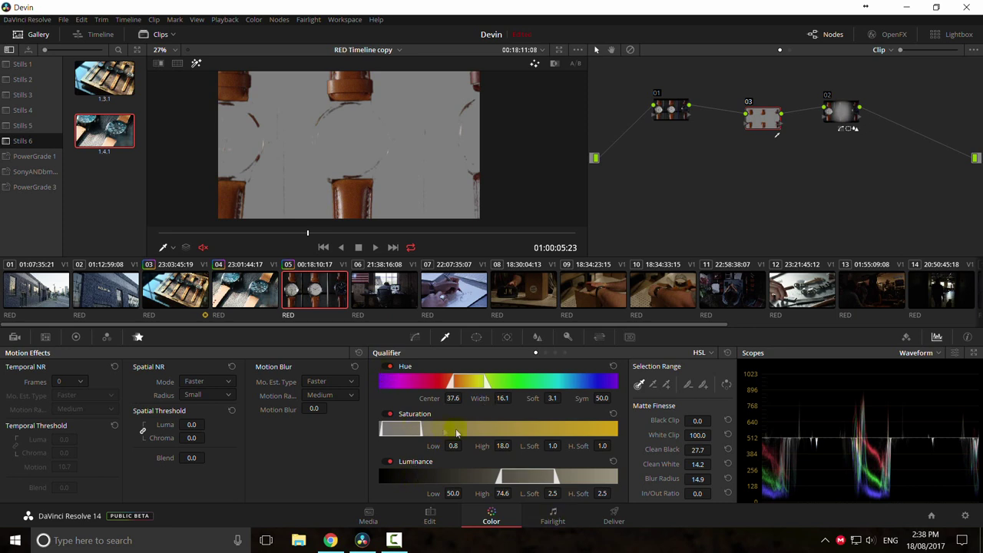
left_click(389, 414)
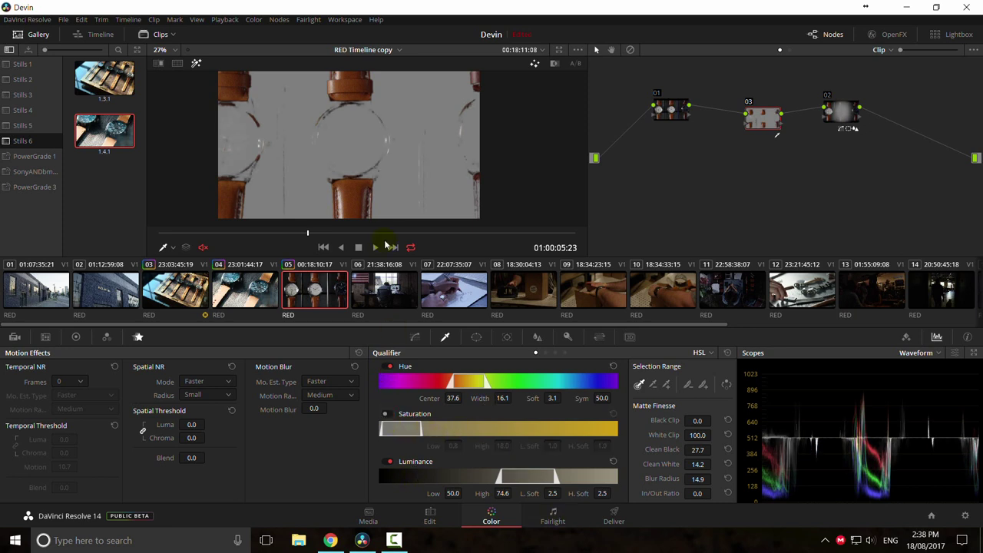
left_click_drag(303, 235, 297, 234)
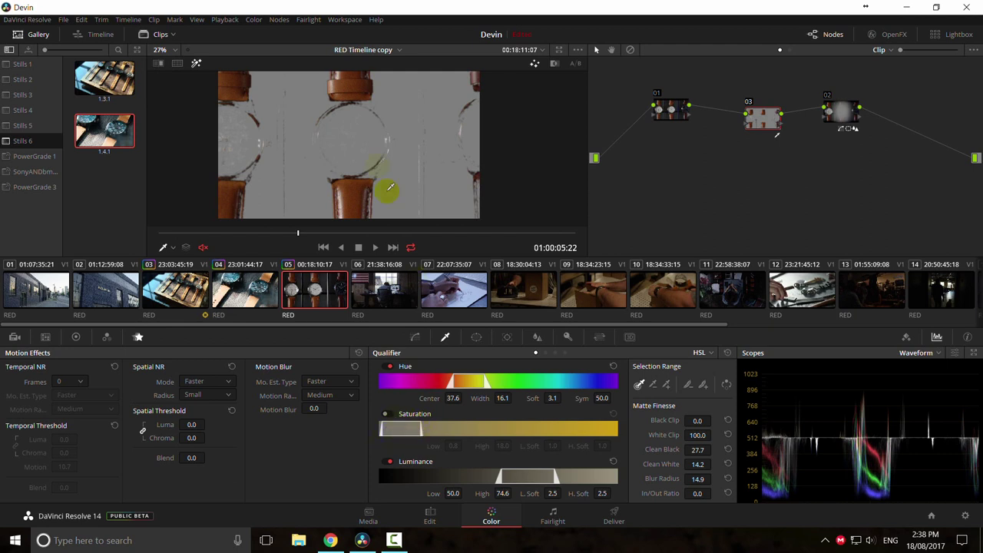
left_click(388, 413)
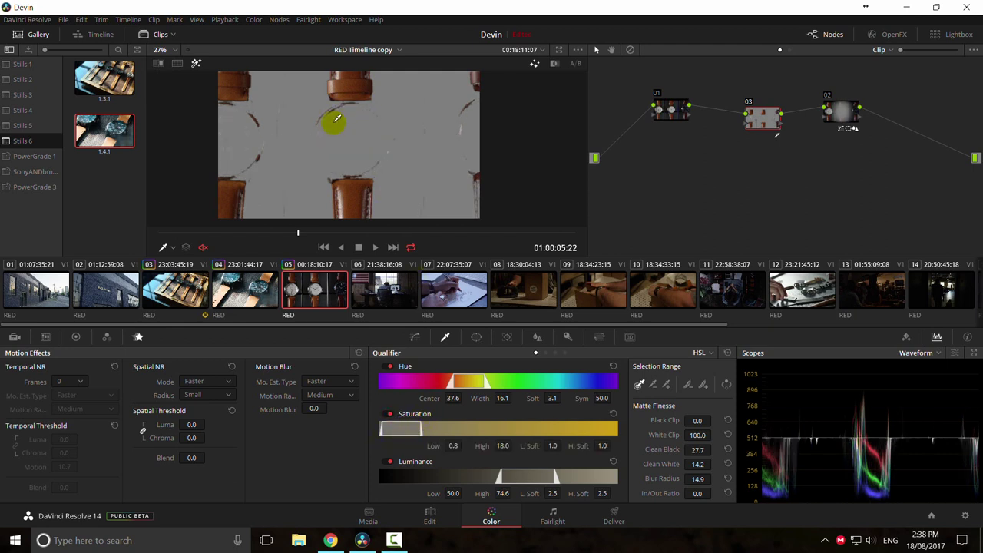
mouse_move(479, 451)
left_mouse_down()
mouse_move(569, 453)
mouse_move(432, 436)
mouse_move(498, 445)
left_mouse_up()
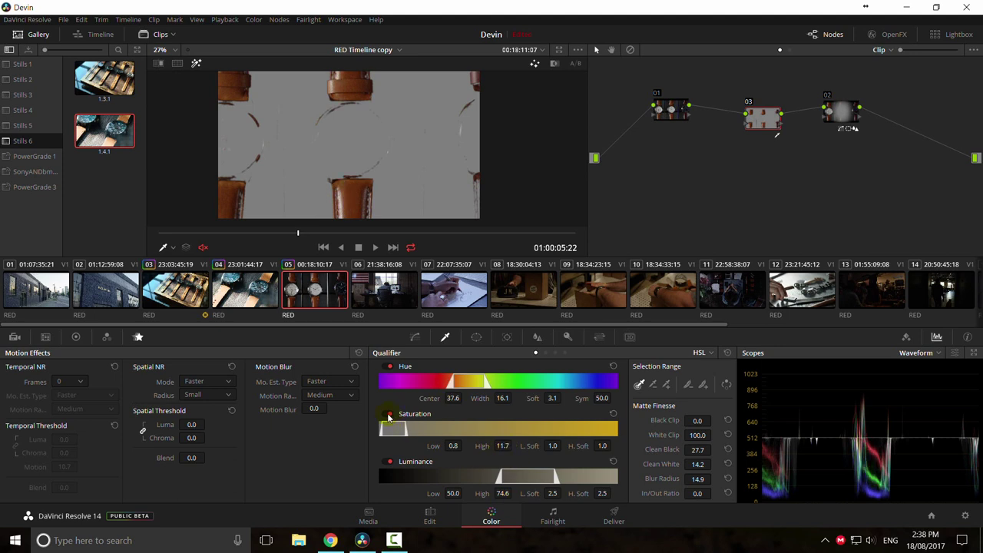
left_click_drag(463, 443, 464, 445)
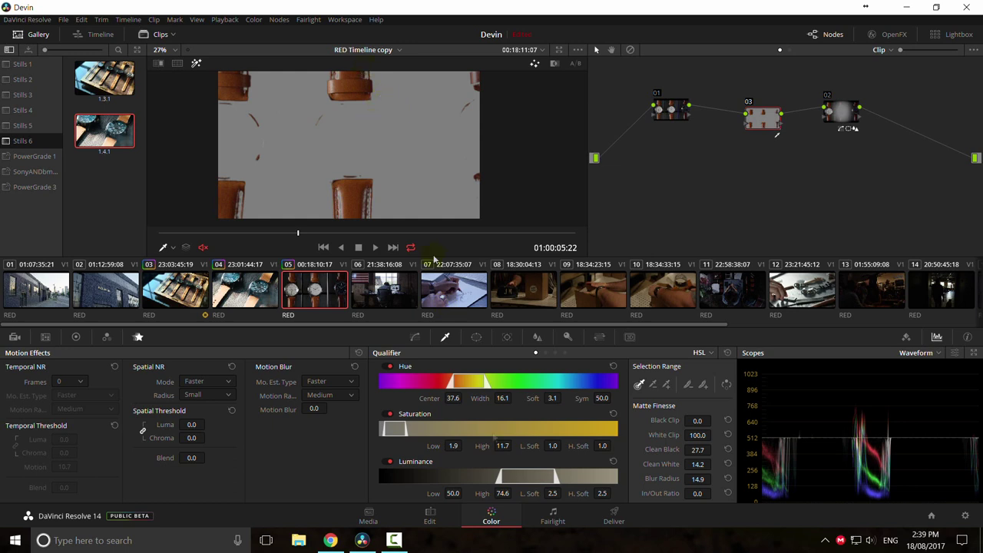
Step: Compare the normal image with the highlighted strap key full screen, and play clip 05 to examine the matte's edges
key("shift+h")
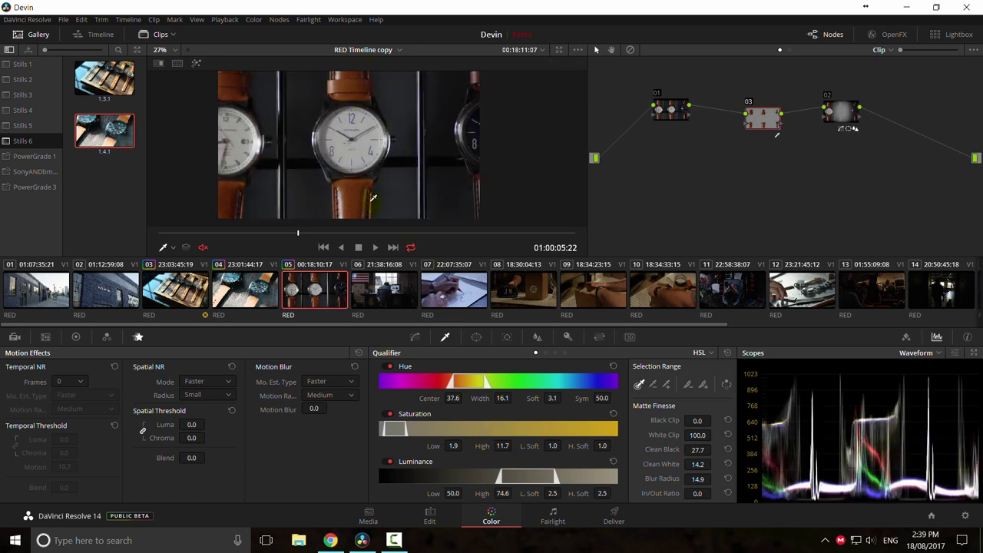
key("ctrl+f")
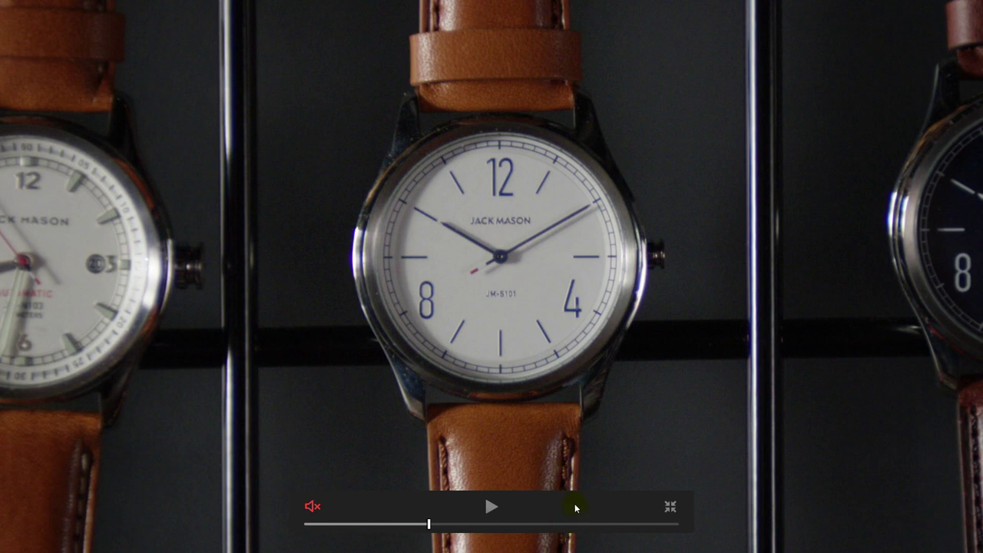
key("ctrl+f")
key("shift+h")
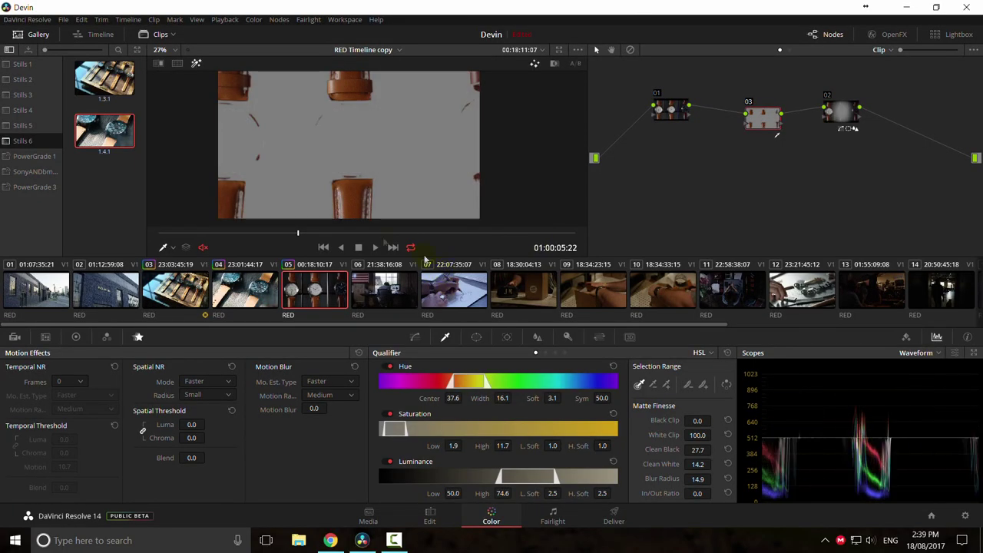
key("ctrl+f")
key("space")
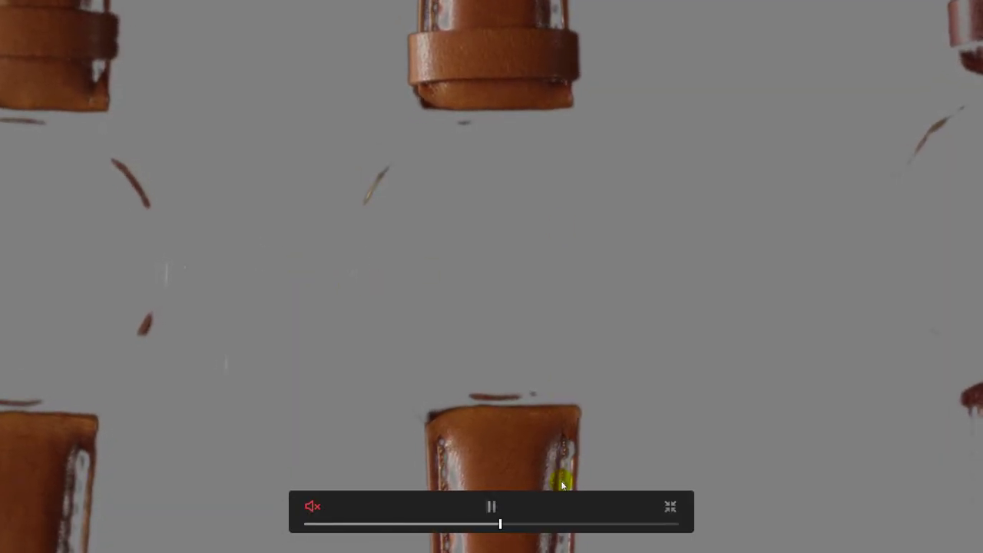
key("ctrl+f")
left_click(473, 117)
key("shift+h")
key("shift+h")
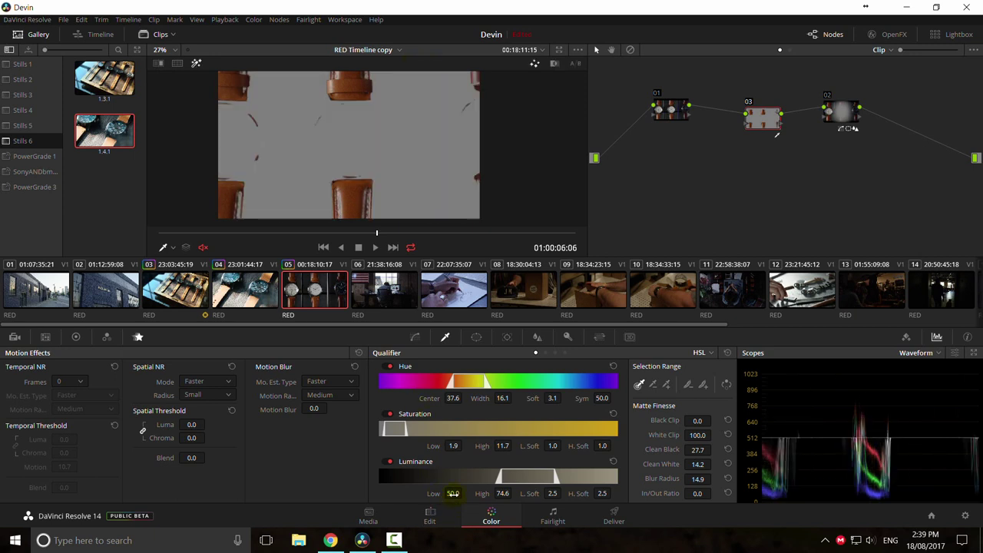
Step: Set the key's luminance low to 54.0 and its low softness to 8.9, and play the matte full screen
left_click_drag(453, 493, 475, 496)
scroll(461, 492, "up", 1)
left_click_drag(549, 492, 563, 493)
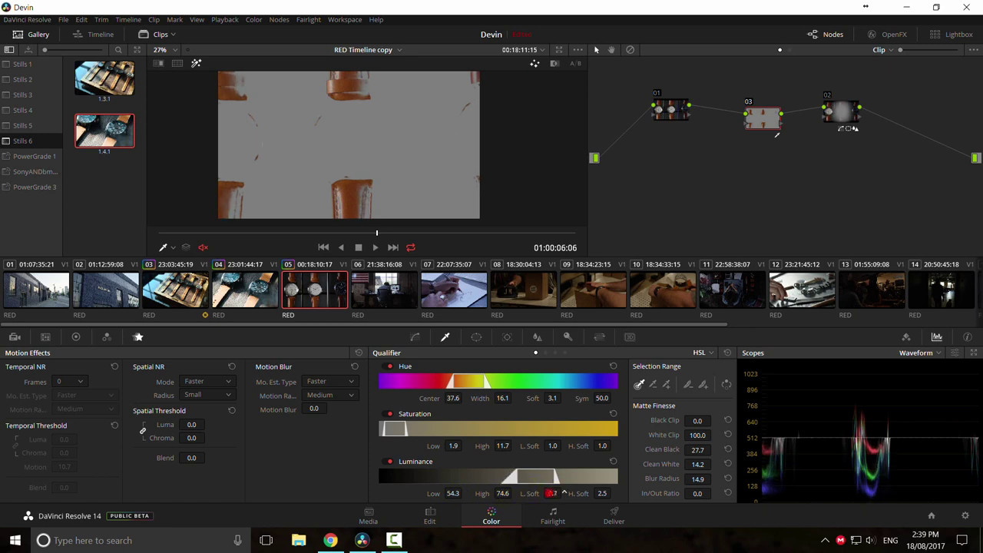
scroll(461, 493, "down", 3)
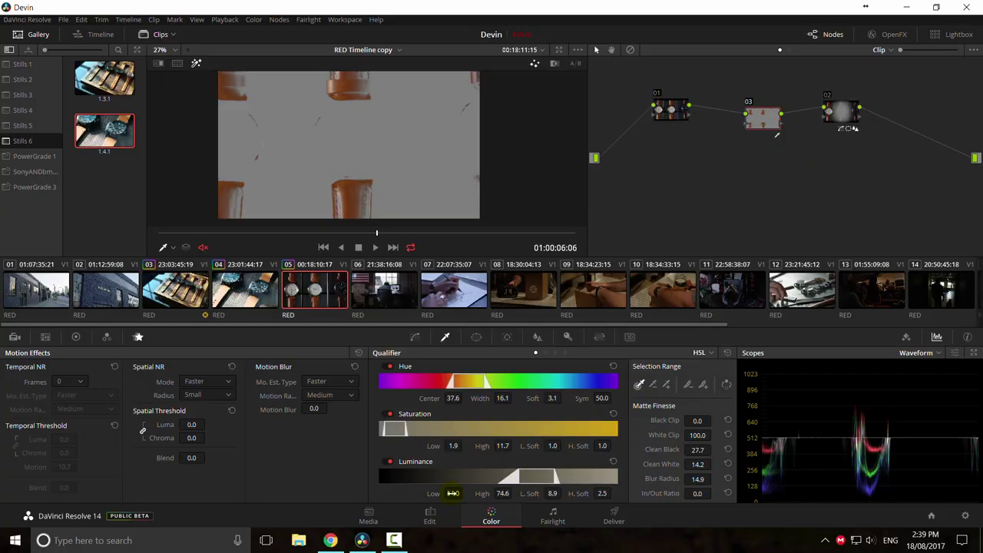
key("ctrl+f")
key("space")
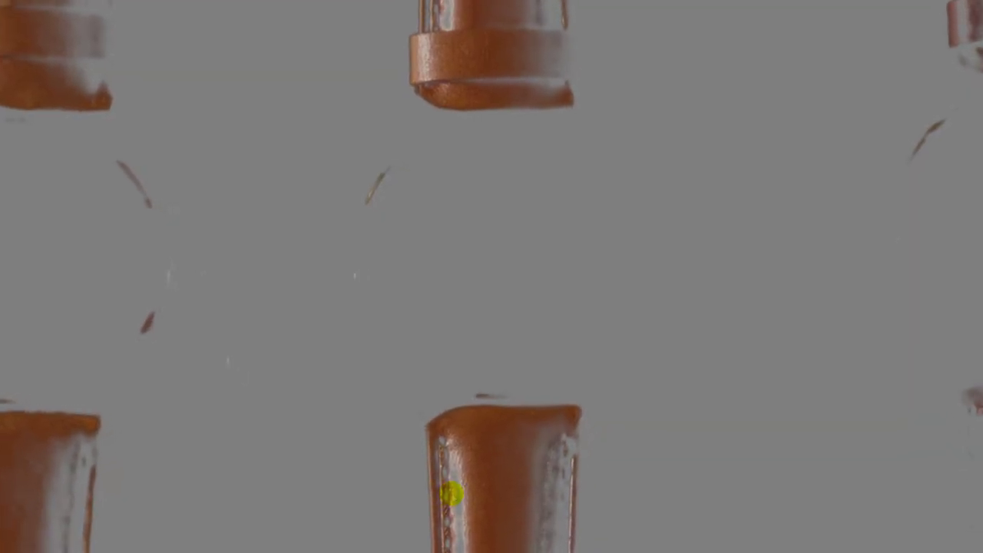
key("ctrl+f")
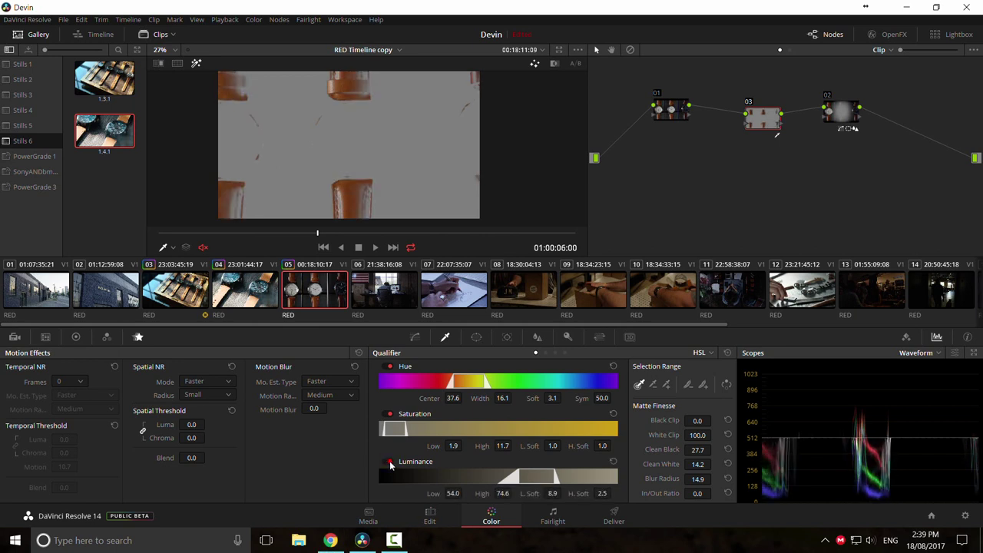
Step: Check the key with the hue range off and on, and set its hue center to 32.4 and width to 21.6
left_click(389, 367)
left_click(387, 367)
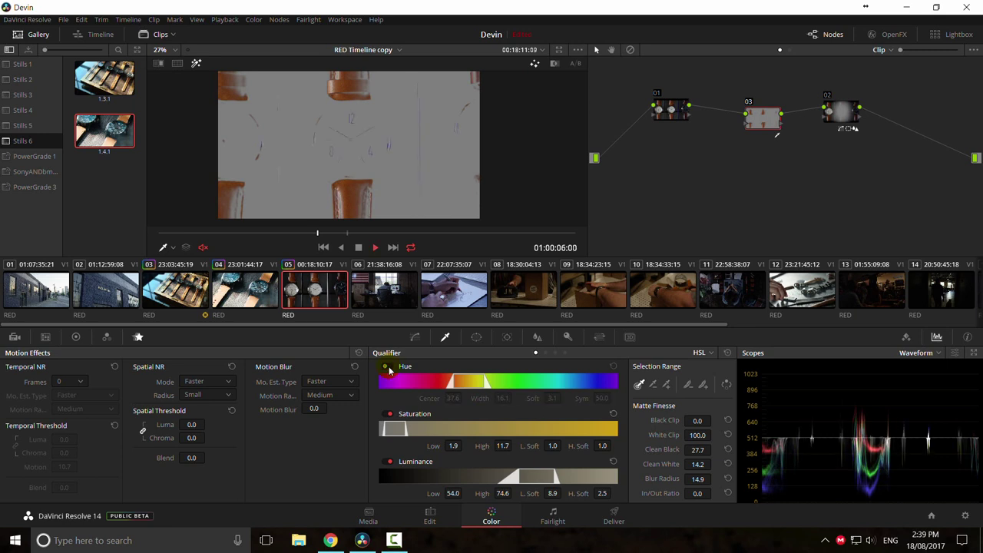
left_click(389, 367)
left_click(389, 368)
left_click(388, 367)
left_click_drag(500, 397, 514, 397)
mouse_move(454, 401)
left_mouse_down()
mouse_move(434, 399)
mouse_move(468, 397)
left_mouse_up()
key("shift+h")
key("shift+h")
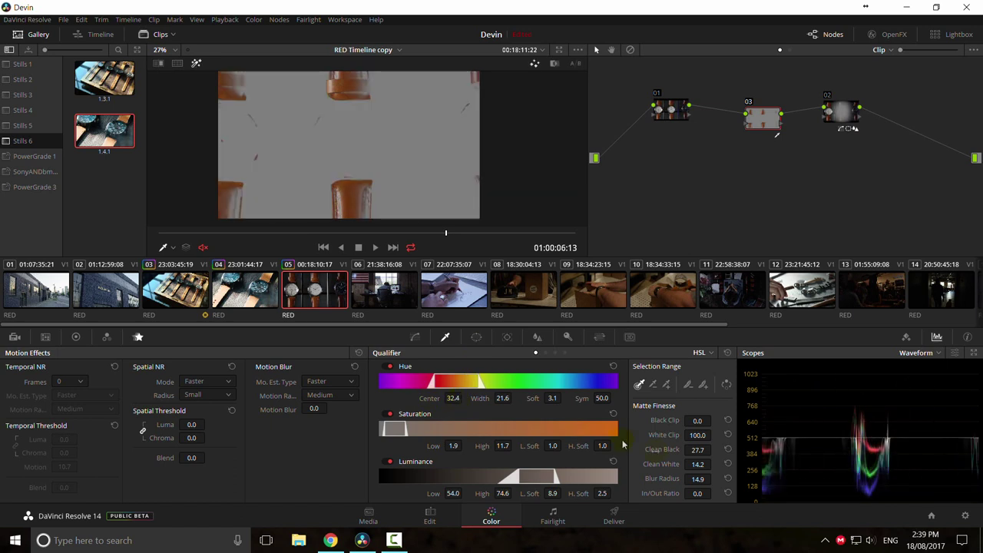
Step: Set the matte's clean white to 100.0 and clean black to 26.0, check it on other frames, and turn the highlight off
left_click_drag(697, 464, 668, 268)
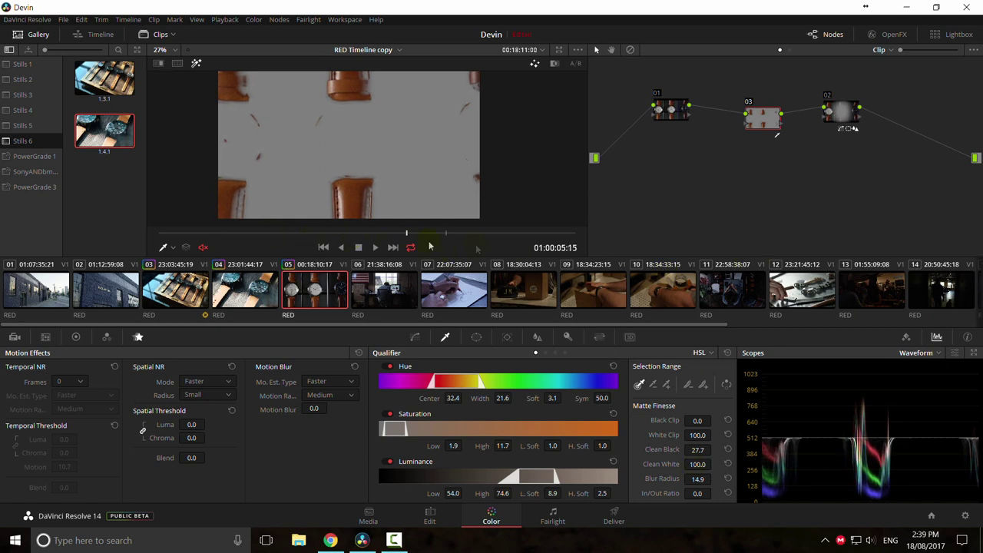
left_click_drag(698, 449, 664, 420)
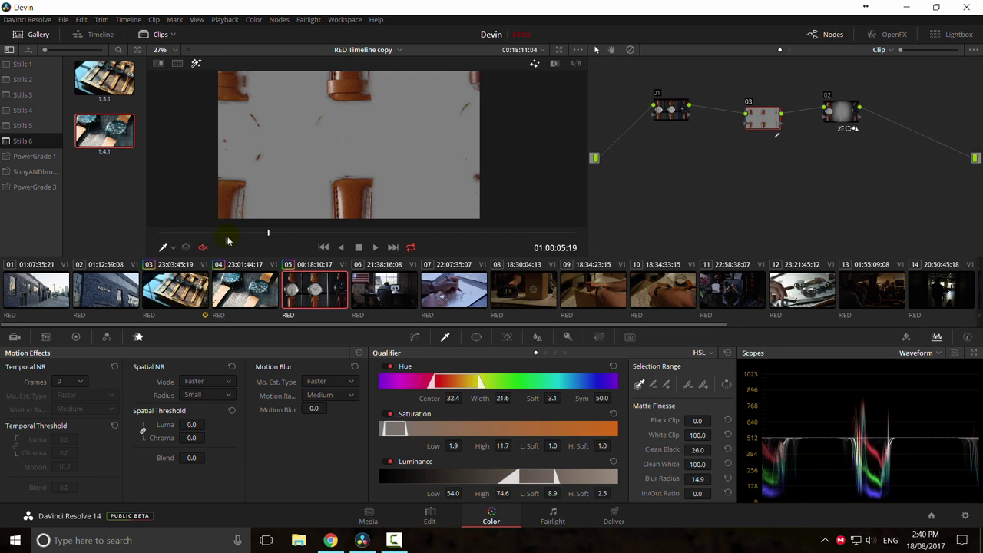
left_click_drag(253, 244, 278, 238)
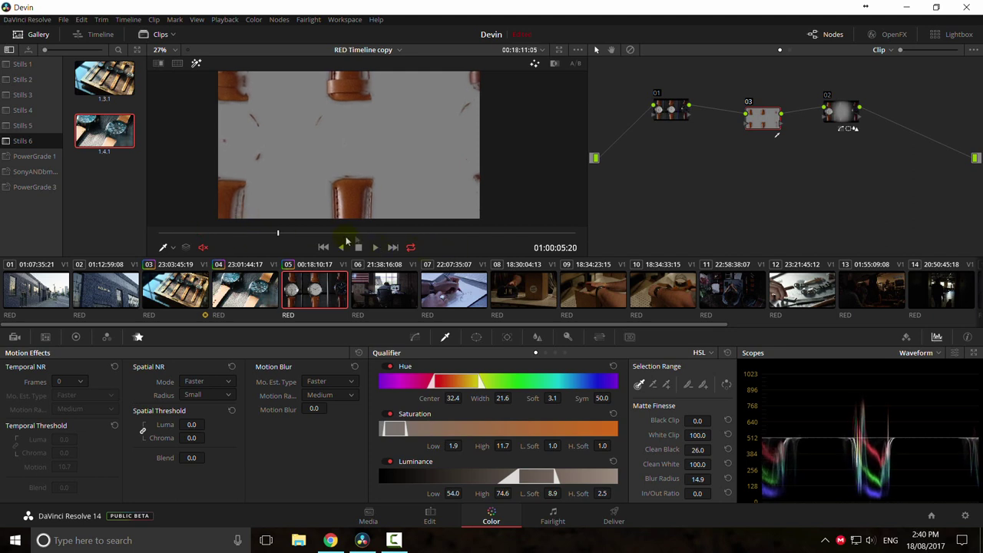
key("shift+h")
key("shift+h")
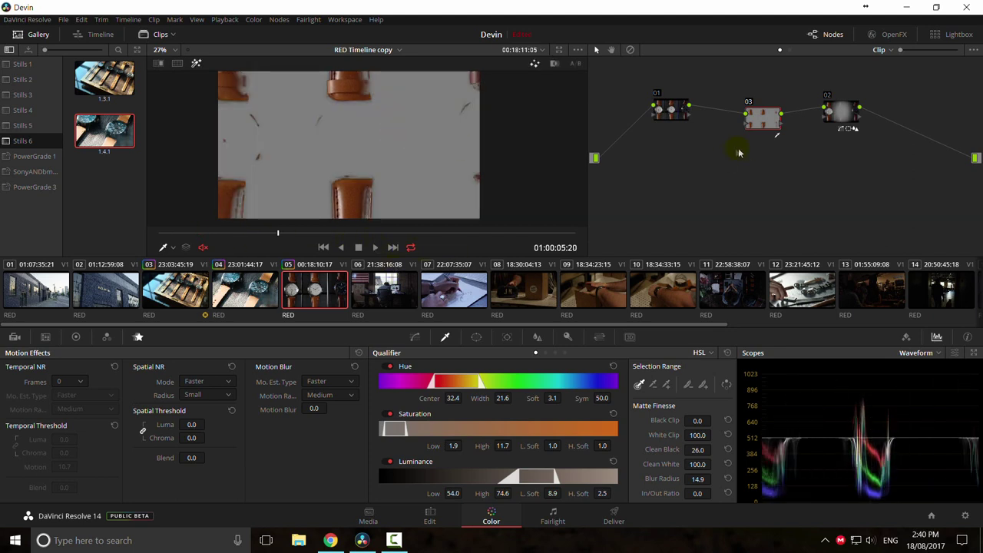
key("shift+h")
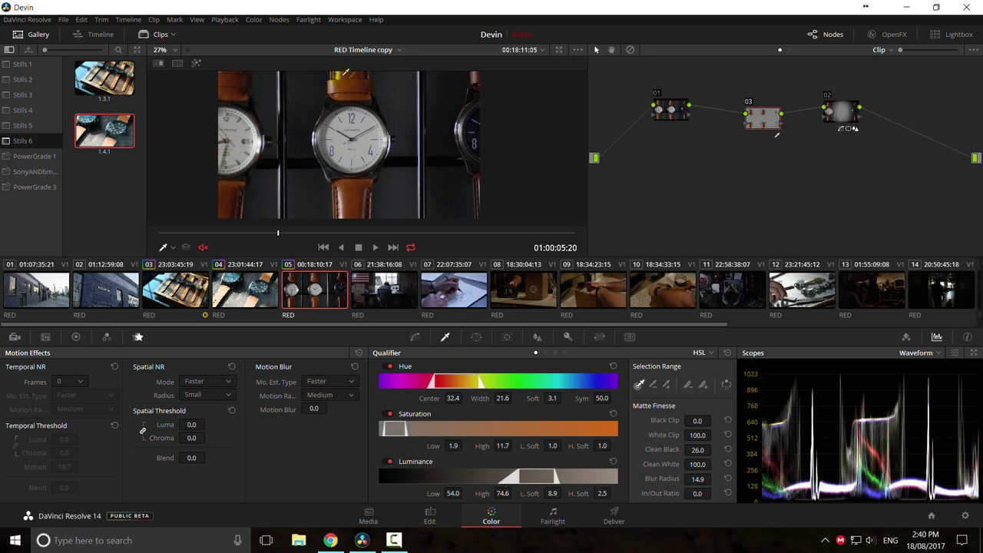
Step: Try brightening the keyed straps on node 03 with a raised custom curve, and remove the added curve point
left_click(415, 338)
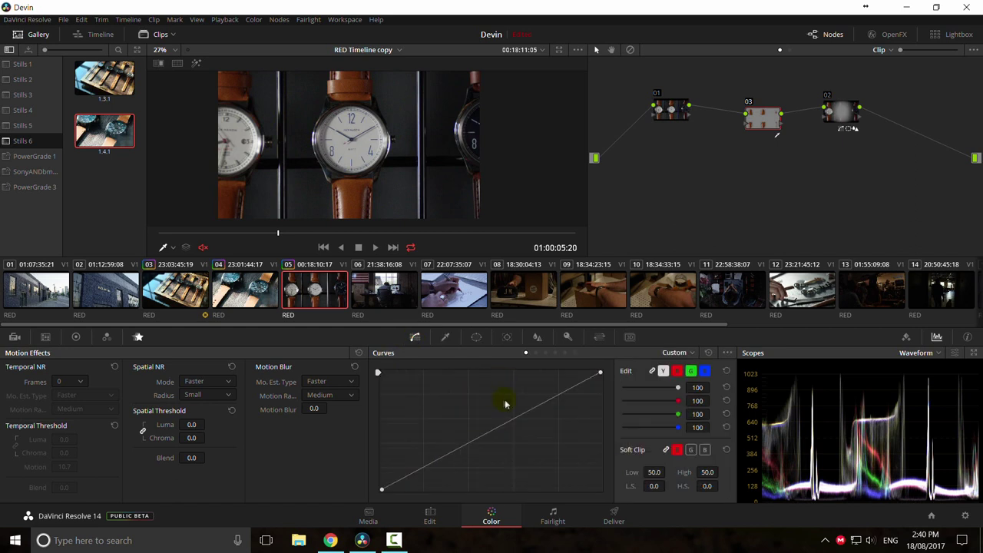
left_click_drag(461, 453, 480, 410)
right_click(481, 410)
left_click(343, 246)
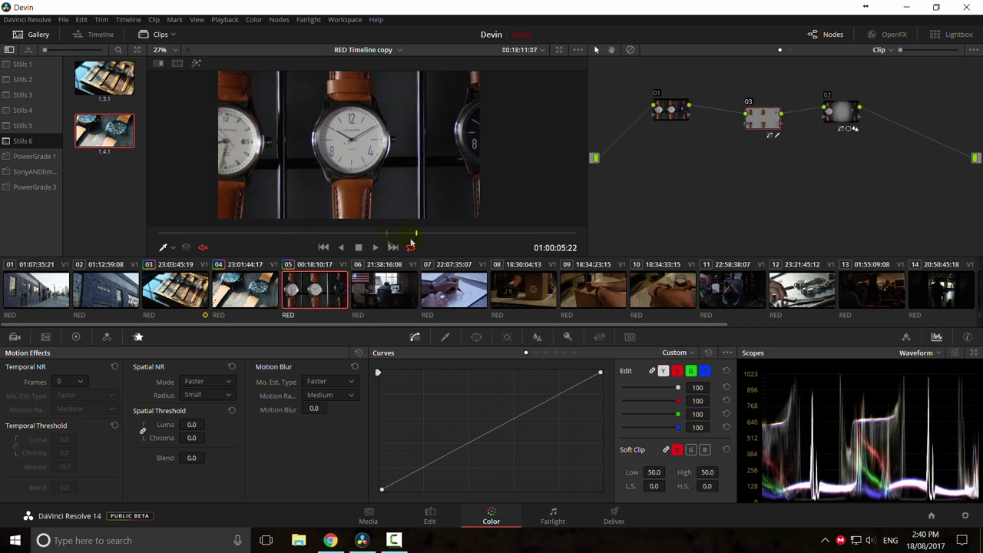
Step: Highlight the strap key on node 03 and add an inverted linear window to exclude the area inside it
key("shift+h")
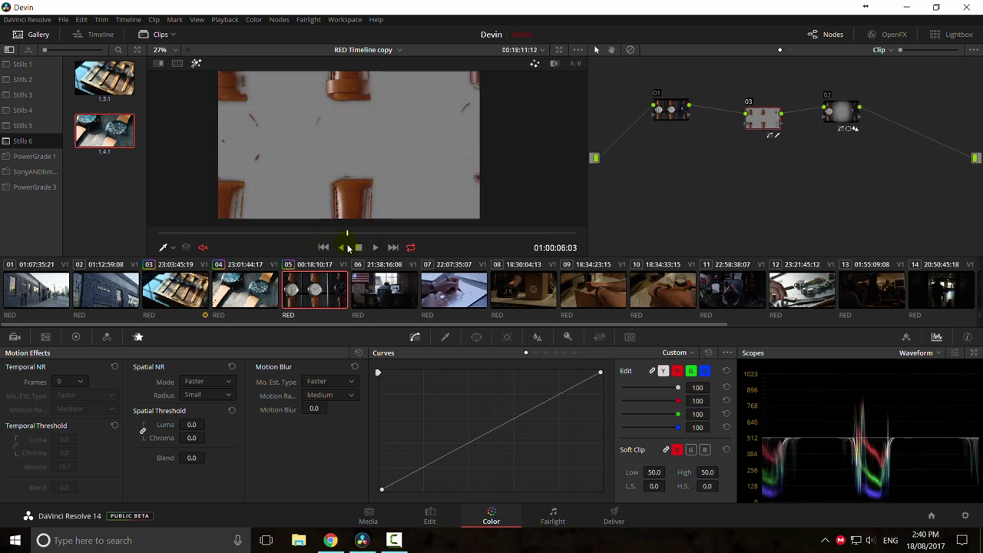
key("shift+h")
key("shift+h")
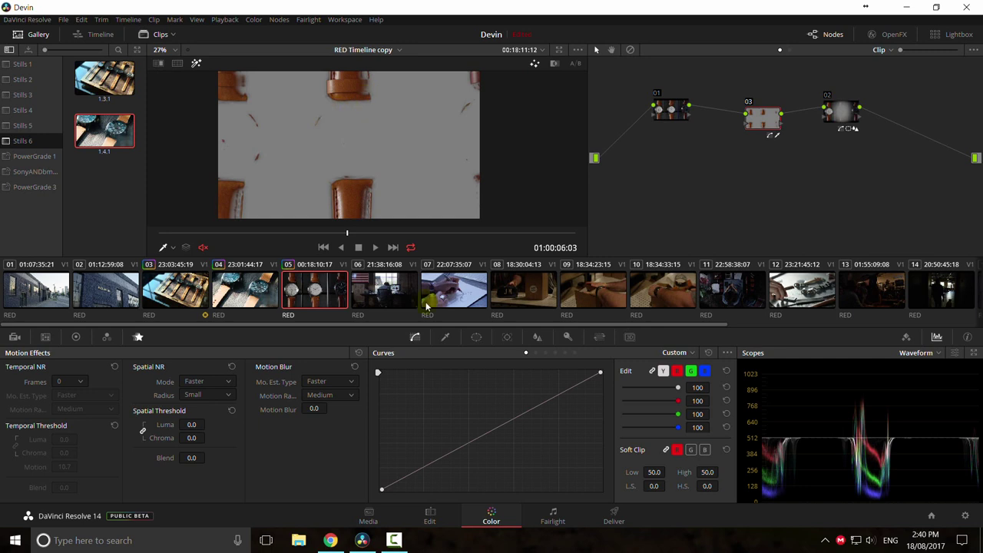
left_click(476, 336)
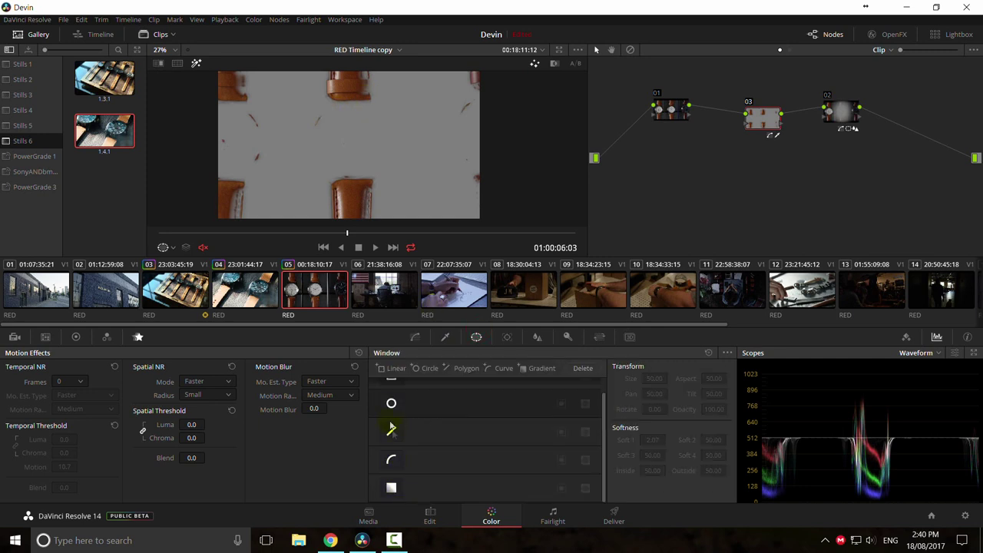
scroll(391, 427, "up", 1)
left_click(390, 390)
scroll(369, 165, "down", 2)
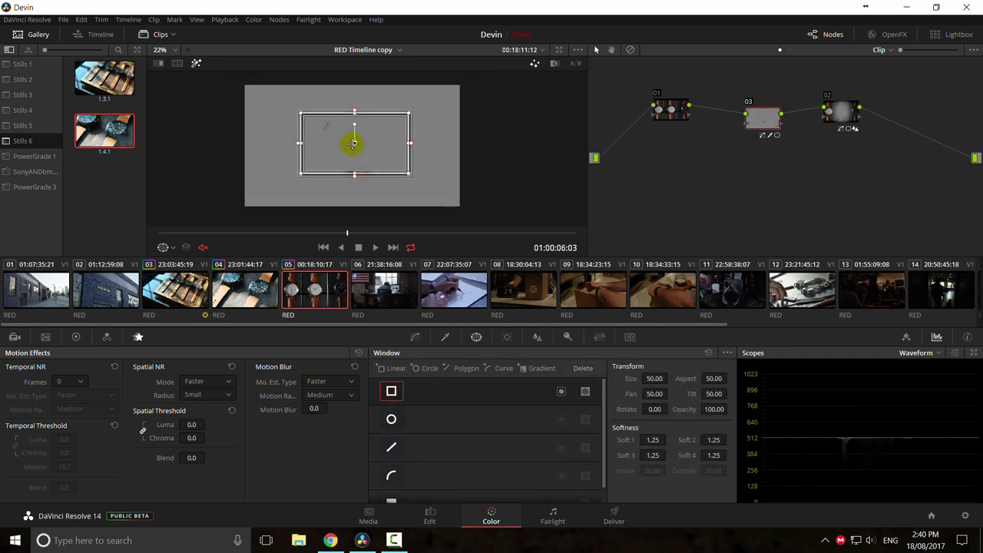
left_click(560, 391)
Step: Stretch the linear window into a wide band across the watch faces, past both frame sides, between the upper and lower straps
left_click_drag(300, 144, 196, 142)
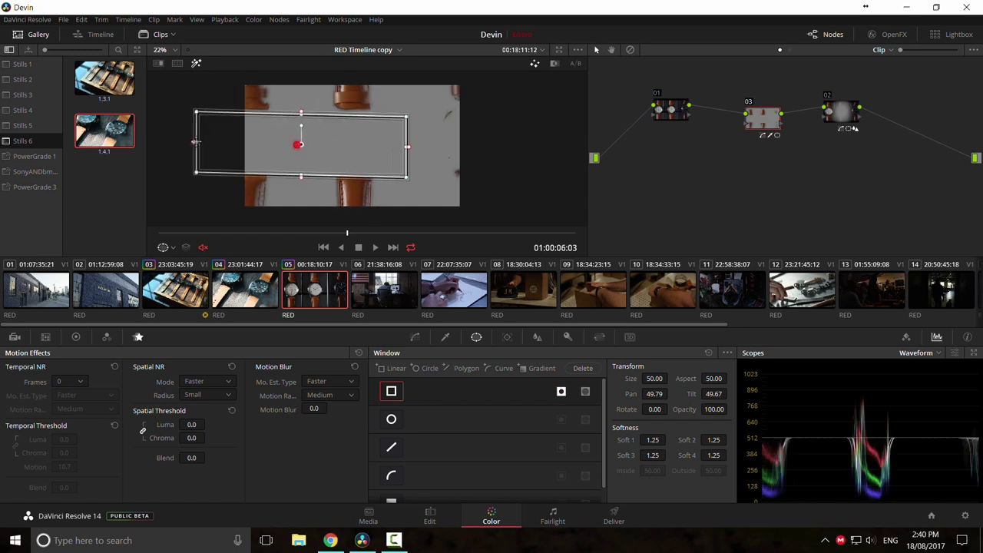
left_click_drag(407, 146, 517, 145)
left_click_drag(355, 174, 356, 169)
left_click_drag(356, 113, 355, 115)
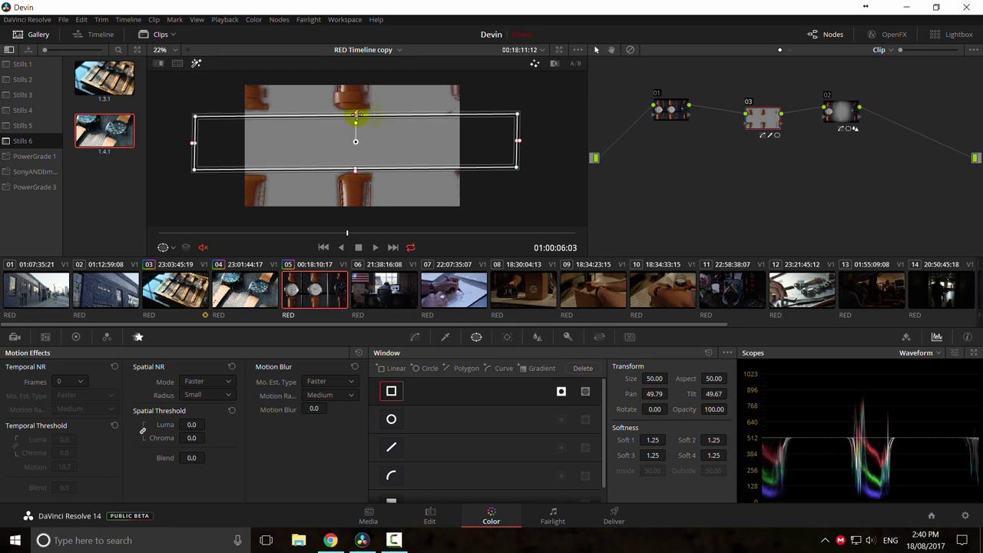
mouse_move(519, 115)
left_mouse_down()
mouse_move(540, 103)
mouse_move(524, 114)
left_mouse_up()
left_click(329, 109)
Step: Check the windowed strap key with the highlight off and on, and scrub clip 05 to another frame
key("shift+h")
key("shift+h")
left_click(414, 339)
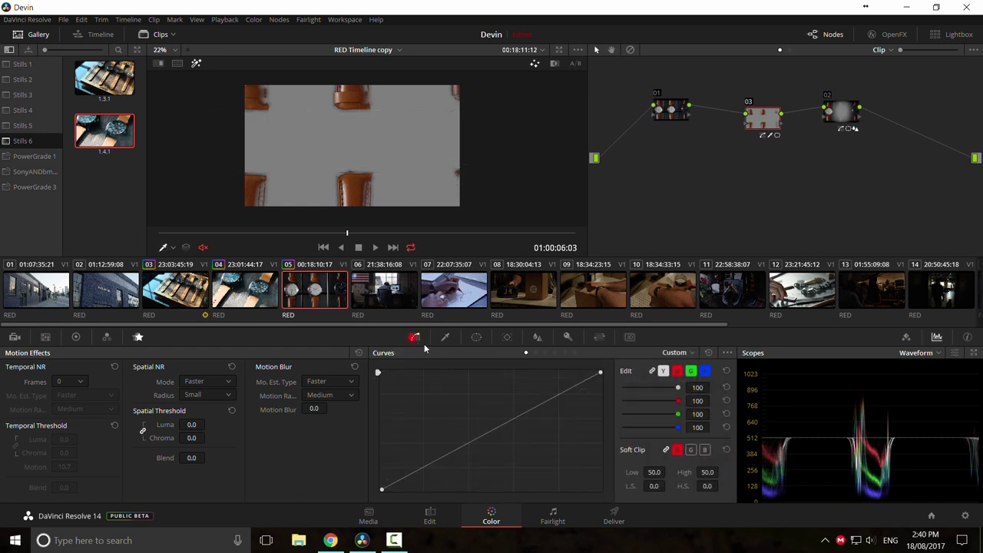
left_click_drag(323, 234, 437, 238)
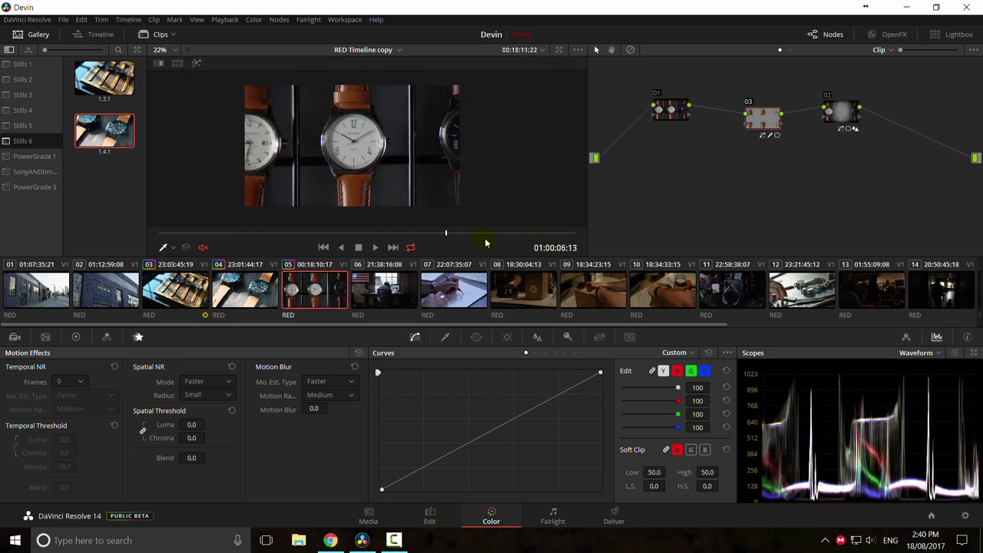
Step: Wipe still 1.4.1 against clip 05 and shift the wipe edge to compare the watches and straps
double_click(101, 131)
left_click_drag(394, 168, 375, 176)
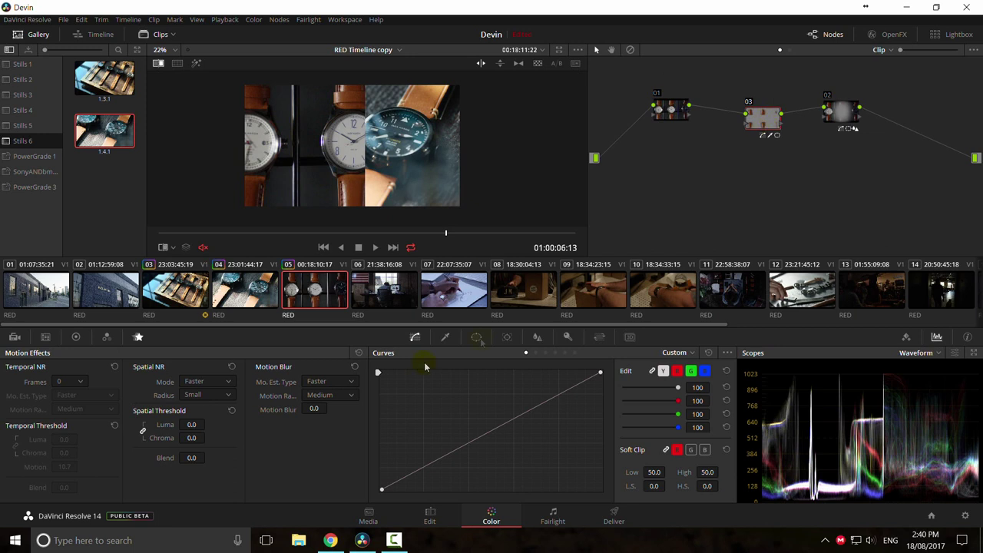
left_click_drag(439, 177, 384, 180)
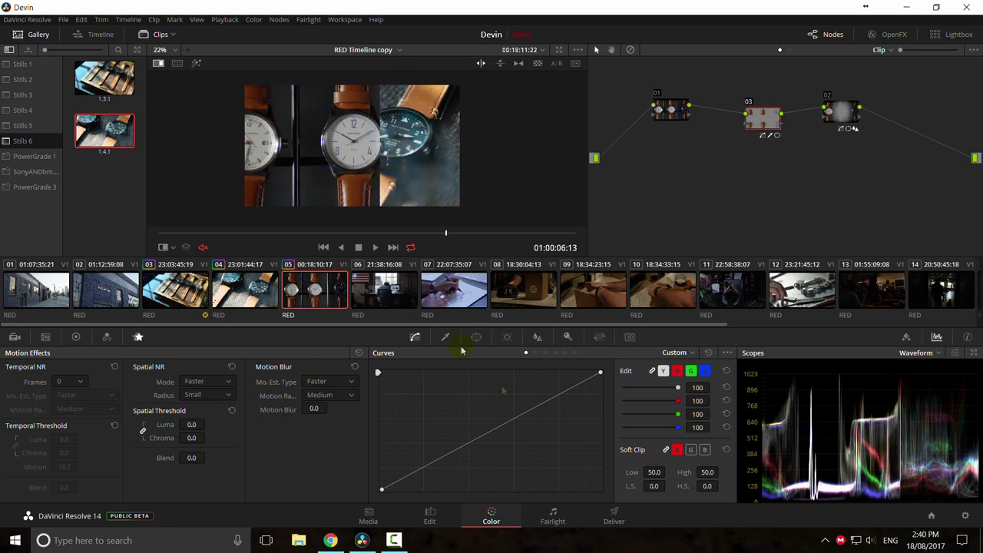
Step: Add a control point to the upper part of node 03's custom curve for the keyed straps
left_click(529, 407)
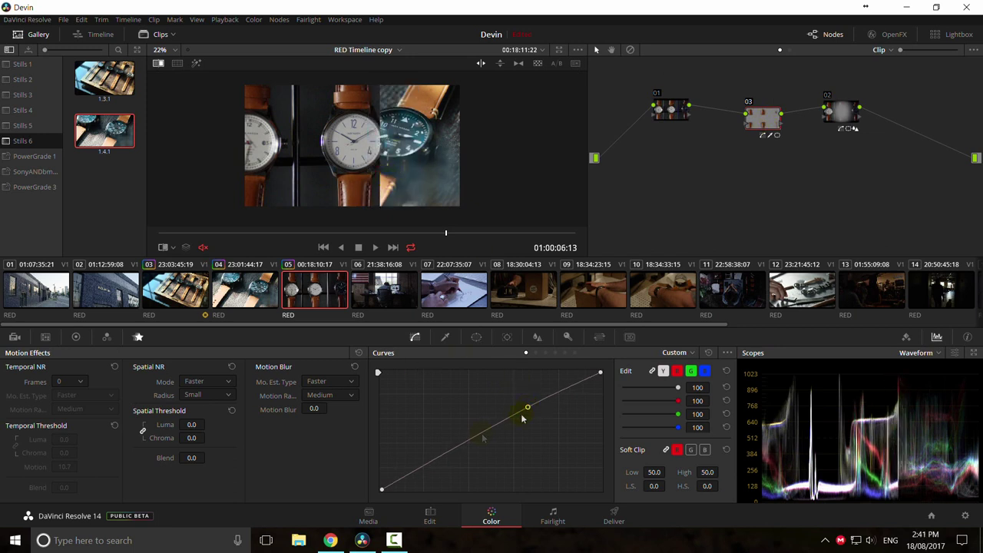
Step: Lift the shadows slightly on node 03's custom curve and remove the curve's upper control point
left_click_drag(436, 463, 419, 465)
left_click(529, 405)
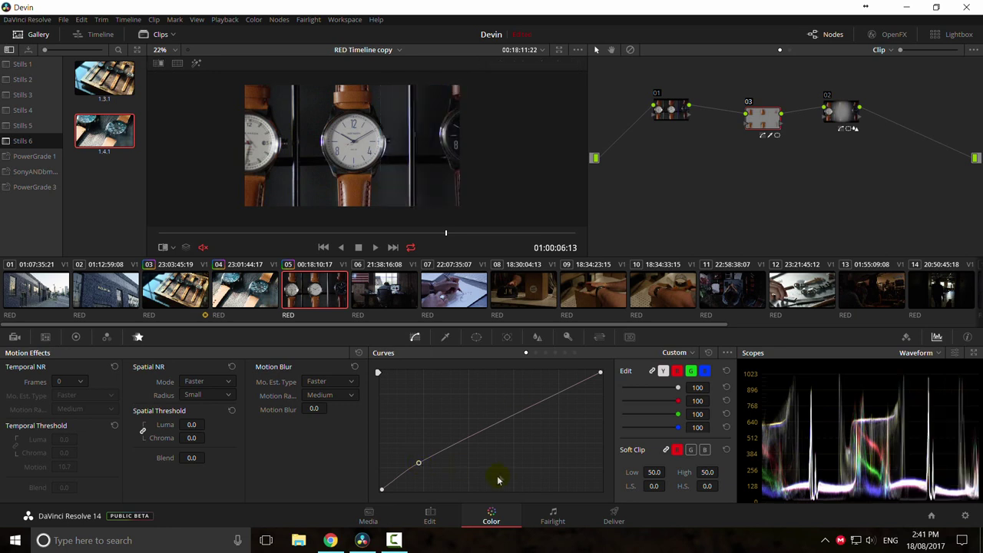
Step: Compare the watch clip with the reference still using the image wipe and full-screen playback
mouse_move(380, 154)
left_mouse_down()
mouse_move(269, 149)
mouse_move(351, 149)
mouse_move(382, 161)
left_mouse_up()
key("ctrl+f")
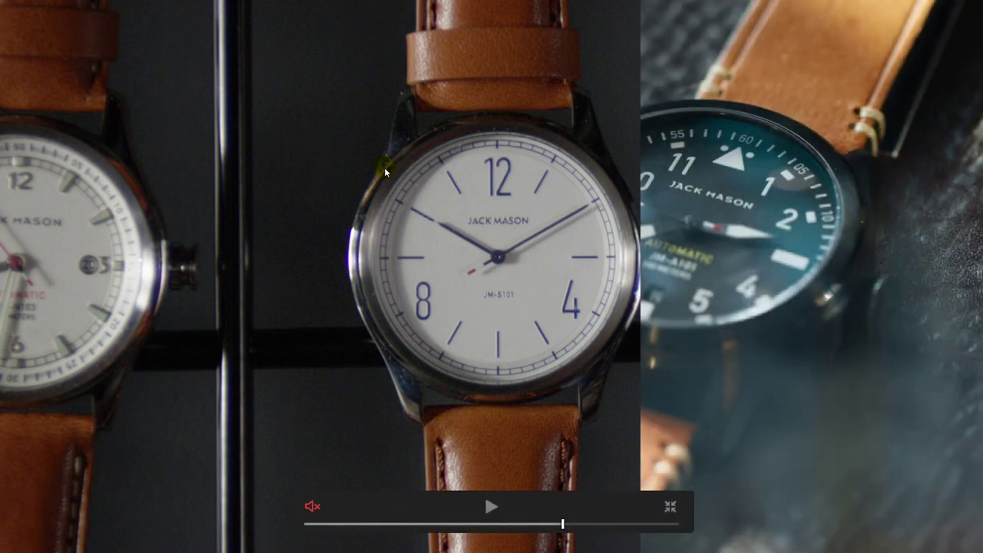
key("ctrl+w")
key("ctrl+f")
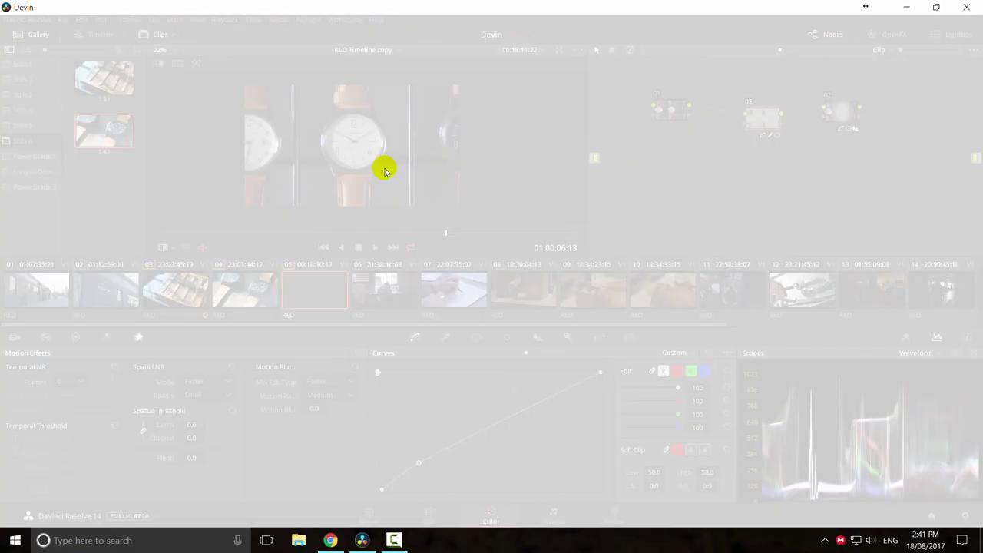
key("ctrl+f")
key("ctrl+f")
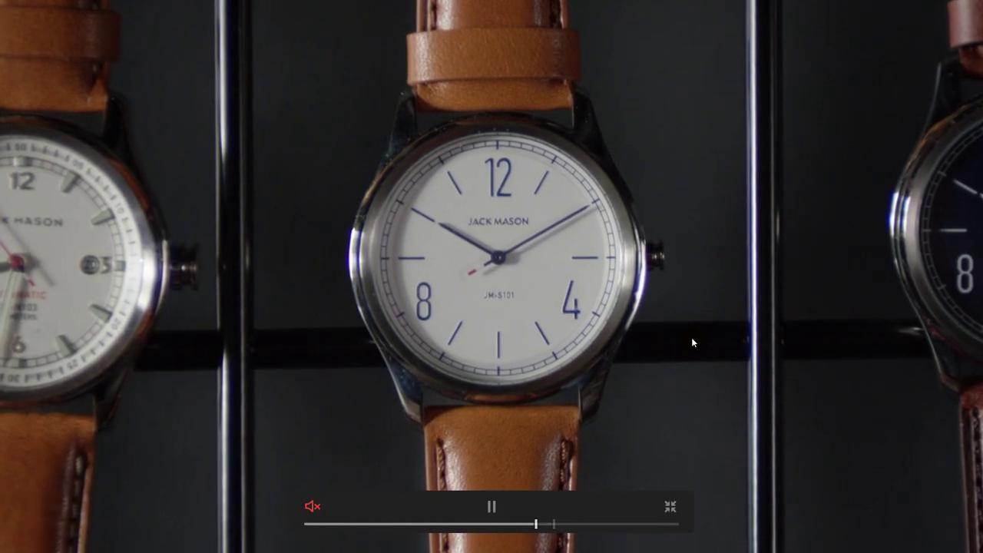
key("Escape")
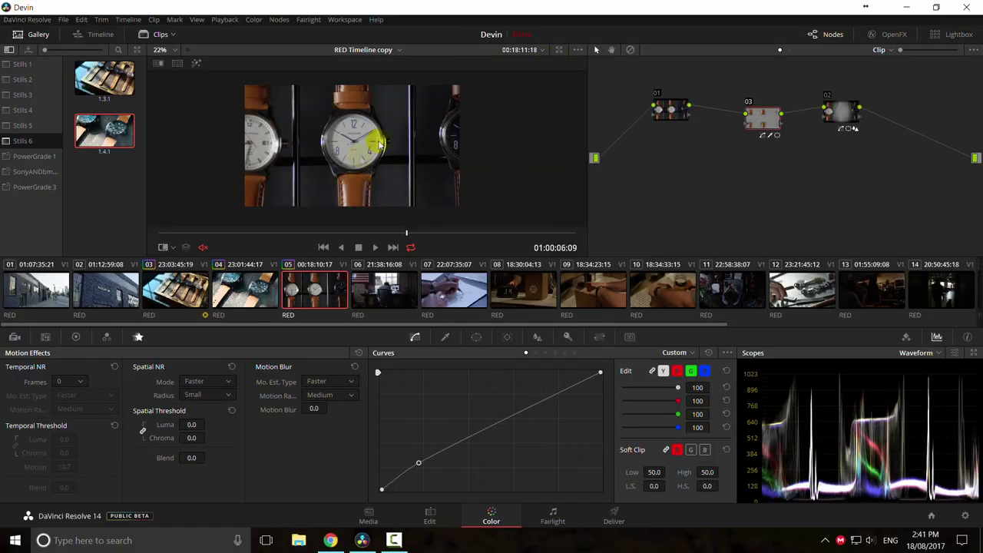
key("ctrl+w")
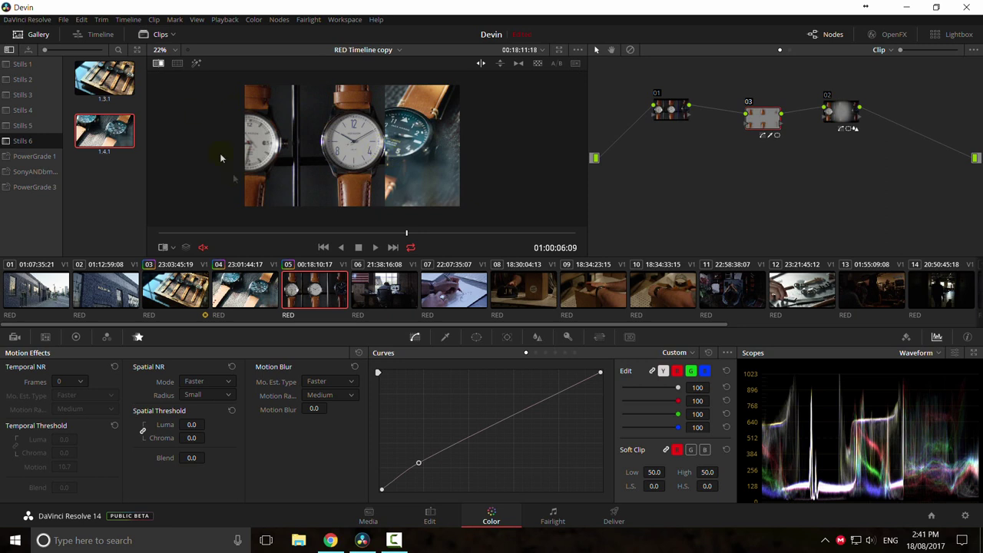
left_click_drag(346, 148, 329, 161)
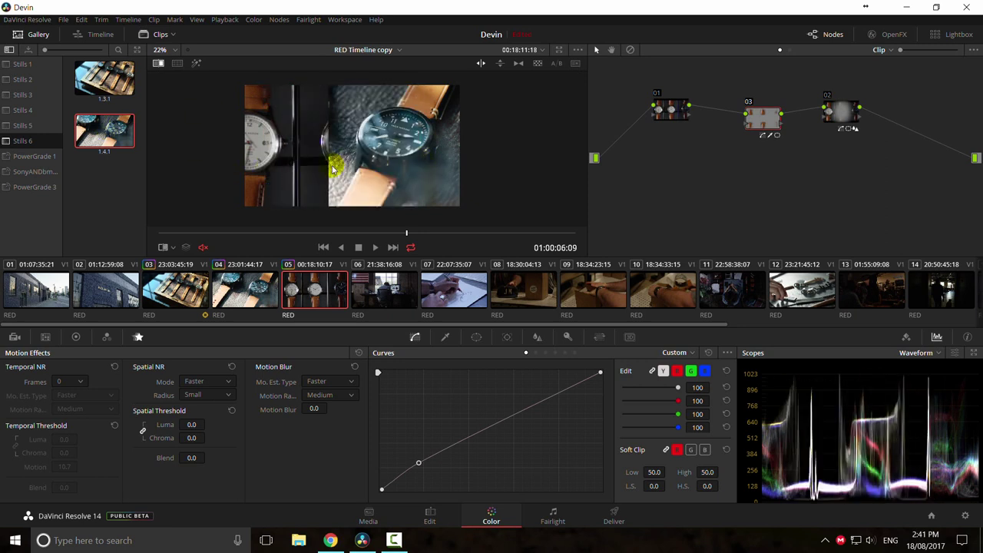
key("ctrl+w")
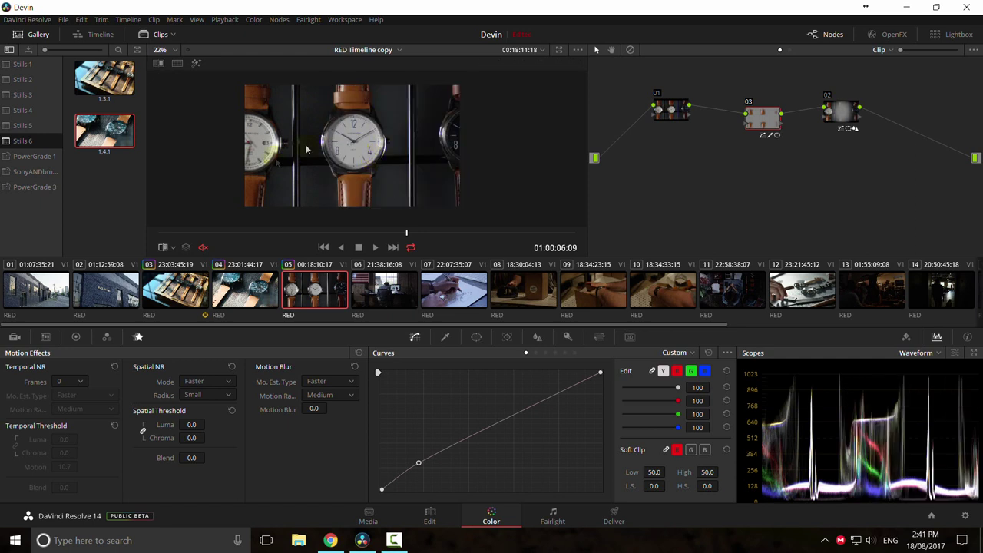
Step: Delete the ungraded first node and bring the strap qualifier node and the vignette node closer together
left_click_drag(750, 118, 713, 110)
left_click_drag(839, 109, 783, 106)
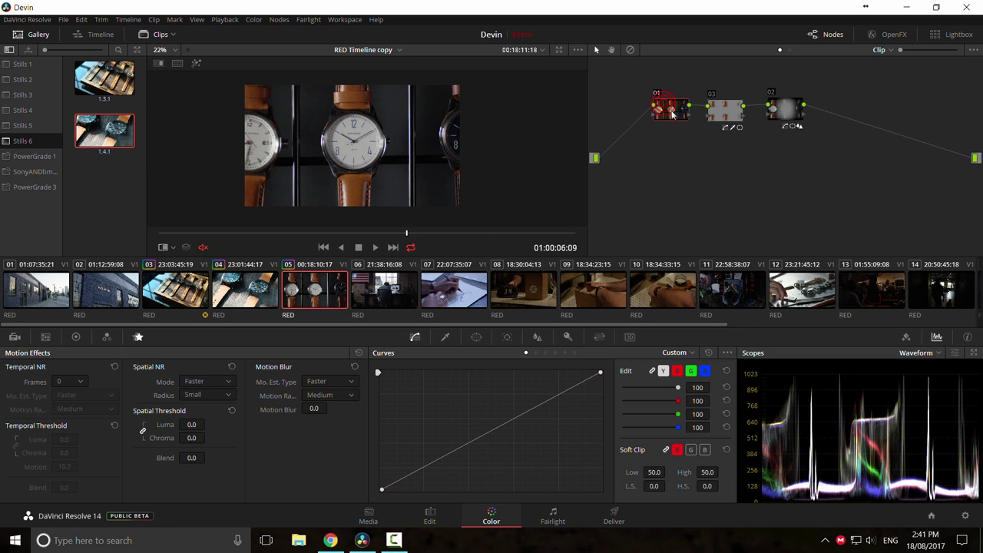
key("Delete")
left_click_drag(725, 112, 663, 120)
left_click(14, 336)
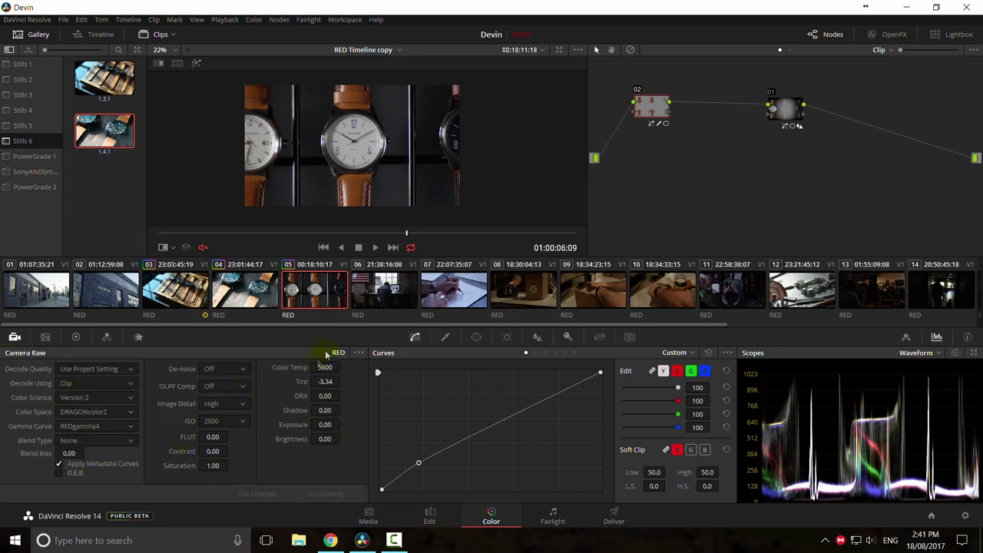
left_click_drag(784, 123, 756, 120)
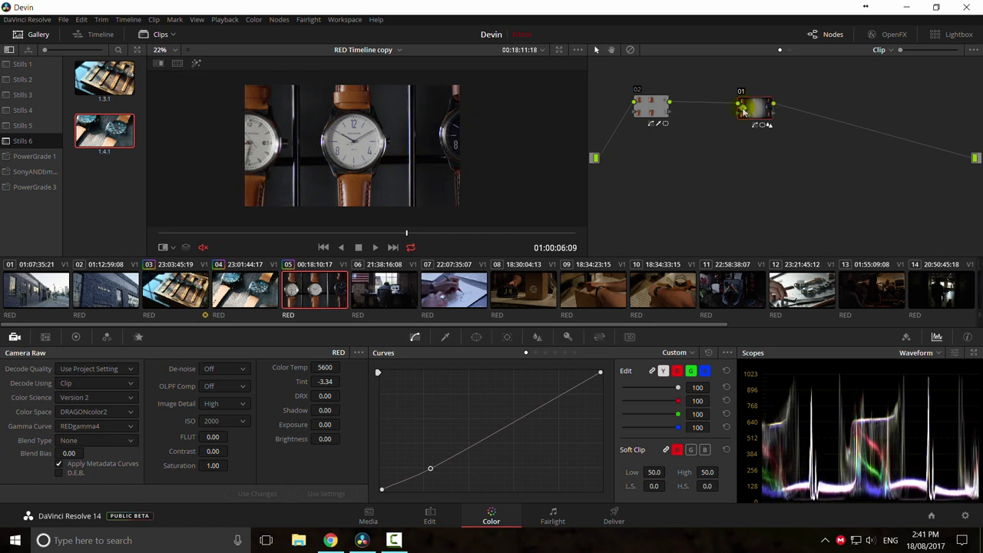
left_click_drag(757, 114, 776, 117)
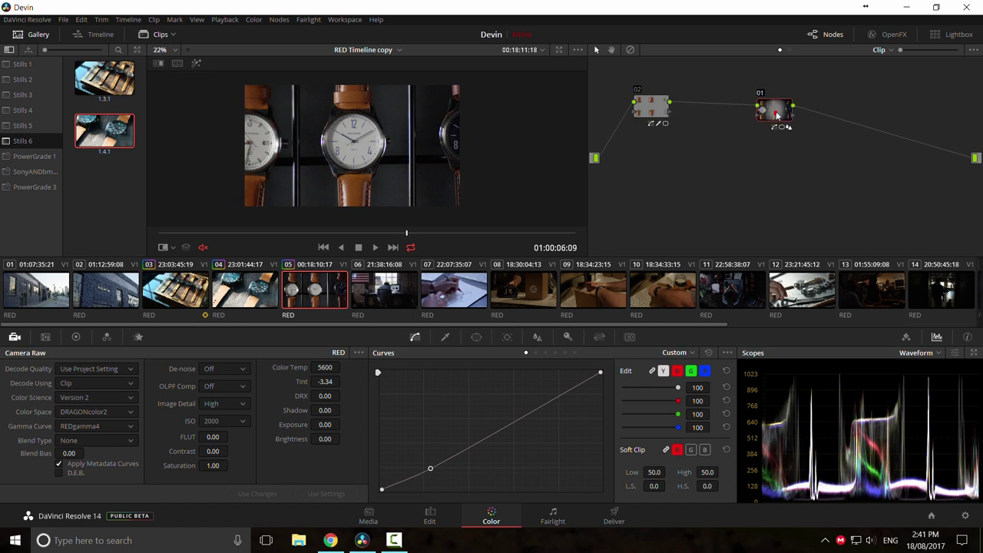
Step: Add a serial node before the vignette node and tint its gamma to red -0.05, green 0.01, blue 0.03
key("shift+s")
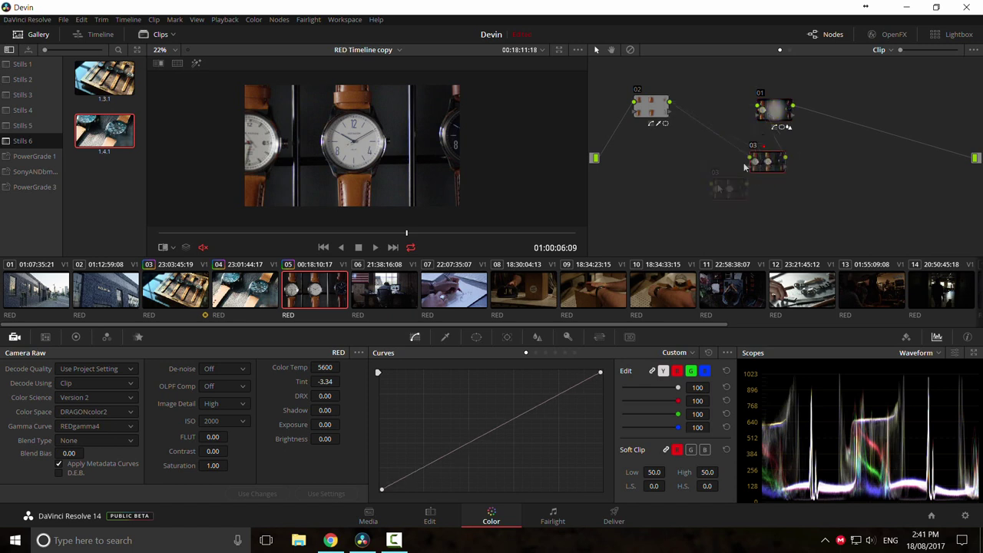
left_click(75, 336)
left_click(311, 352)
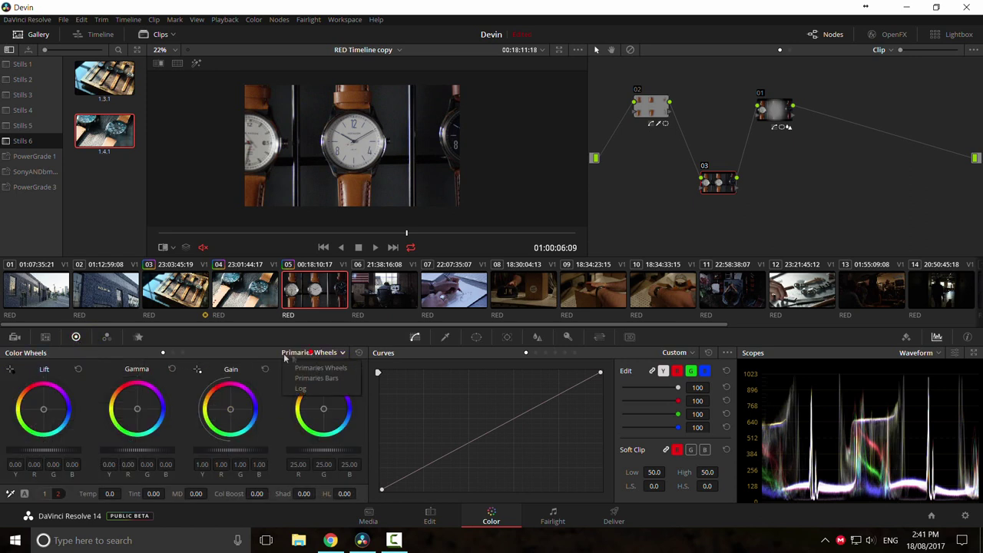
left_click(137, 412)
left_click_drag(138, 410, 139, 413)
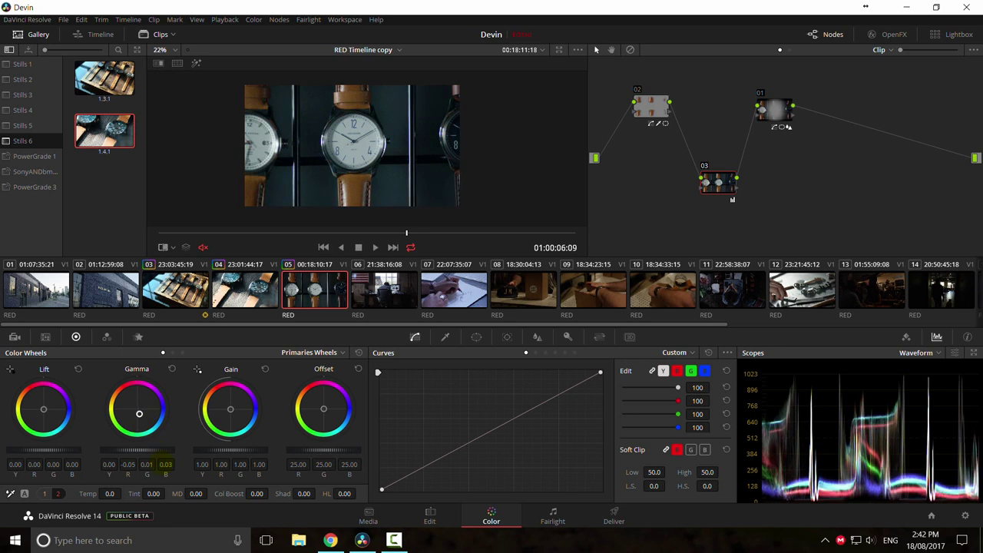
Step: Check the teal tint against the reference still with the node on and off, and delete the tinted node
double_click(125, 142)
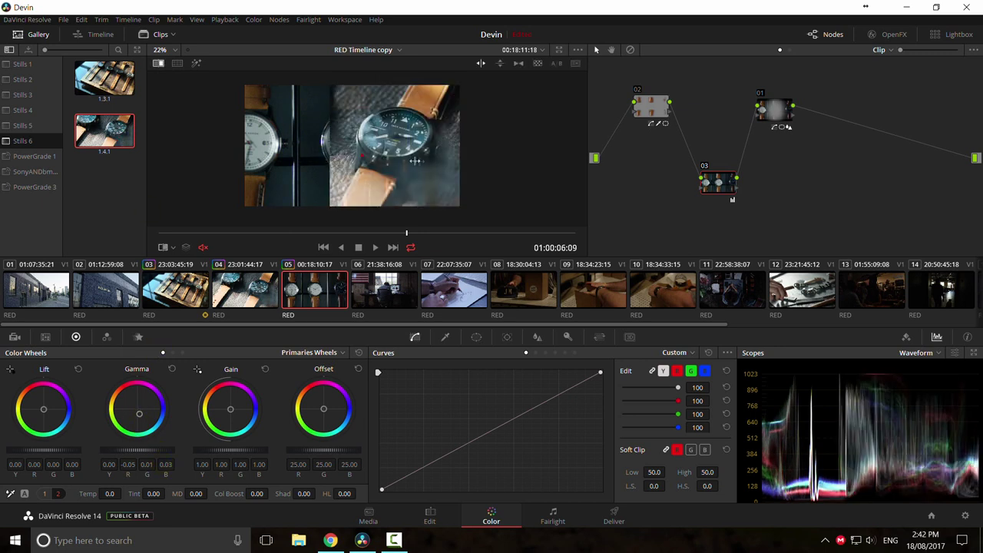
scroll(392, 176, "up", 2)
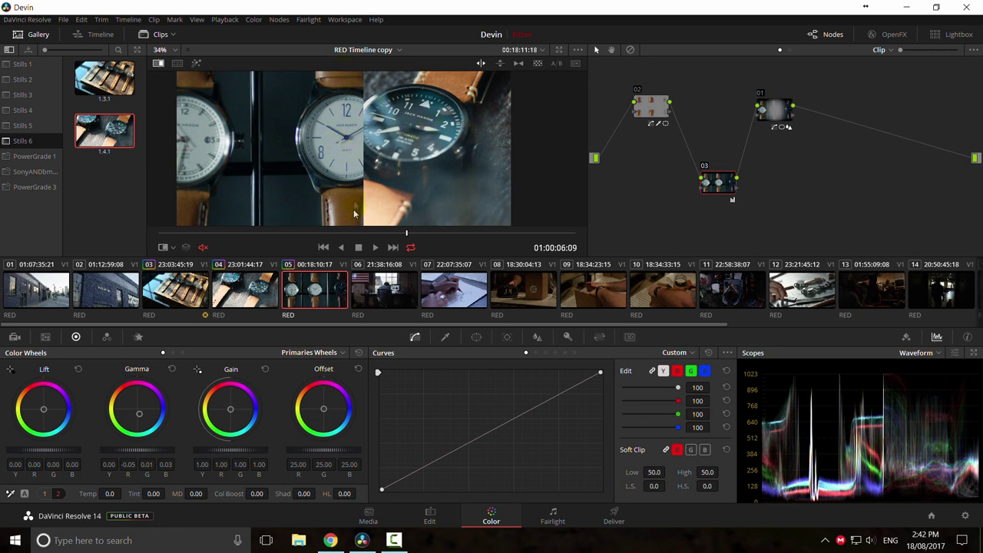
key("ctrl+d")
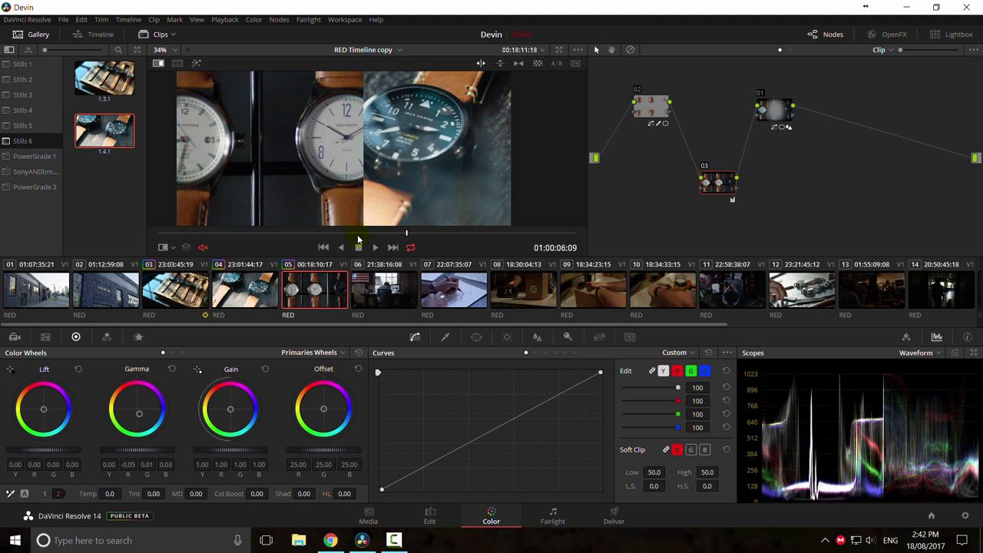
key("ctrl+w")
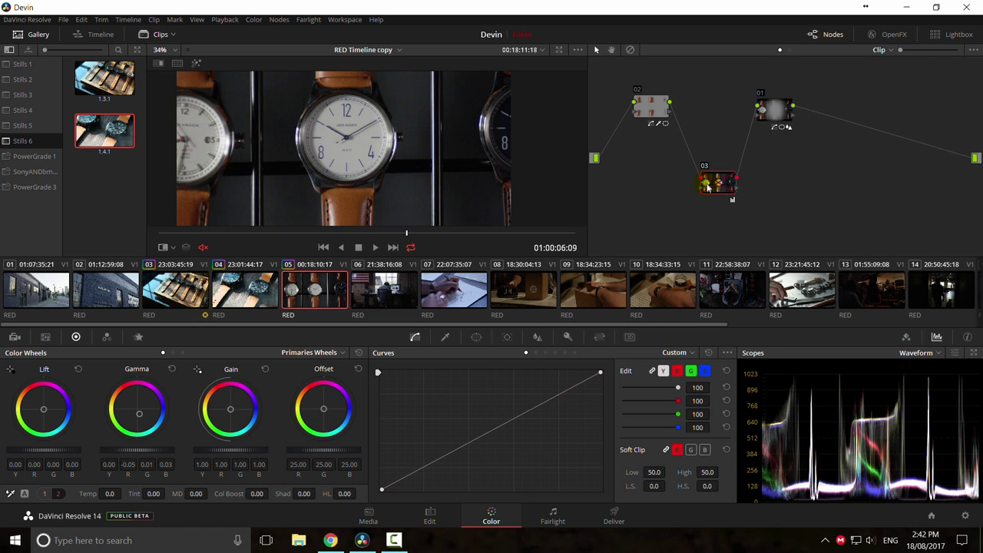
key("Delete")
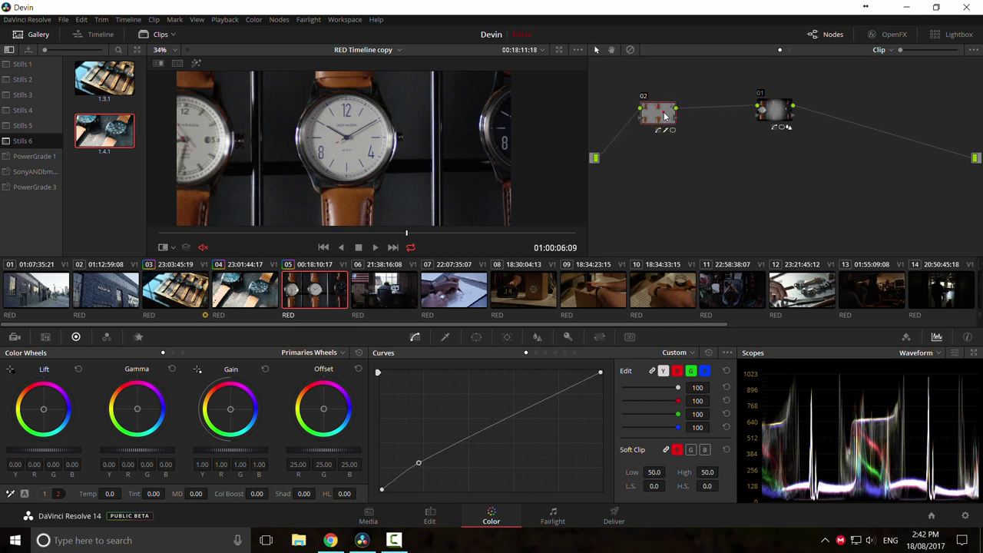
Step: Try a gamma shift of red -0.17, green 0.03, blue 0.25 on a new serial node, and remove the node
key("ctrl+z")
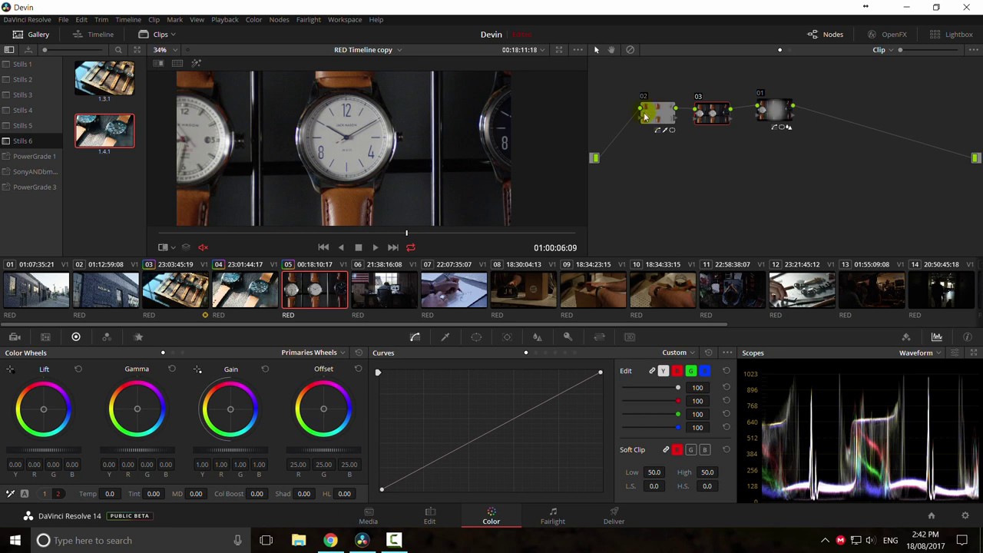
left_click_drag(139, 413, 153, 426)
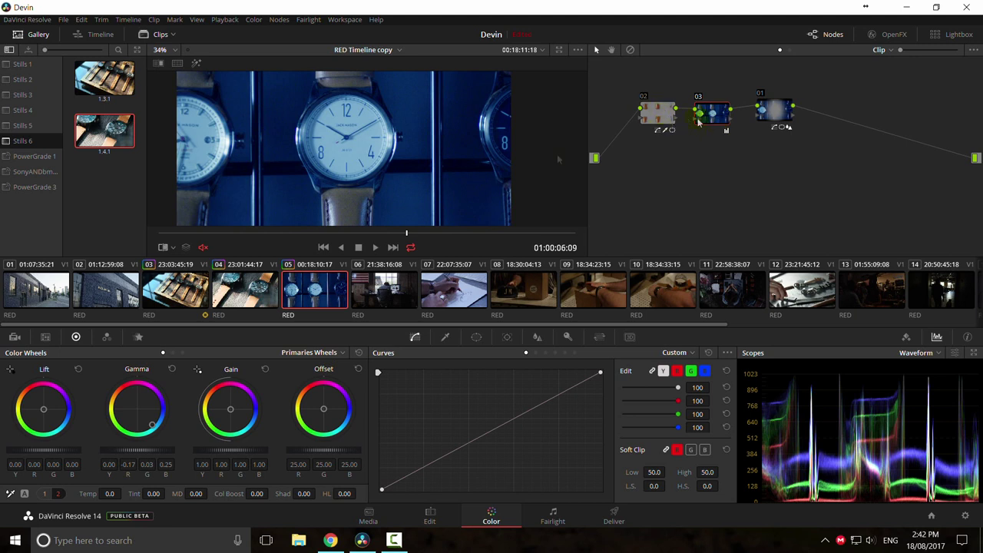
left_click(173, 369)
key("Delete")
Step: Reposition the strap qualifier node and inspect its selection in highlight view
left_click_drag(671, 115, 649, 110)
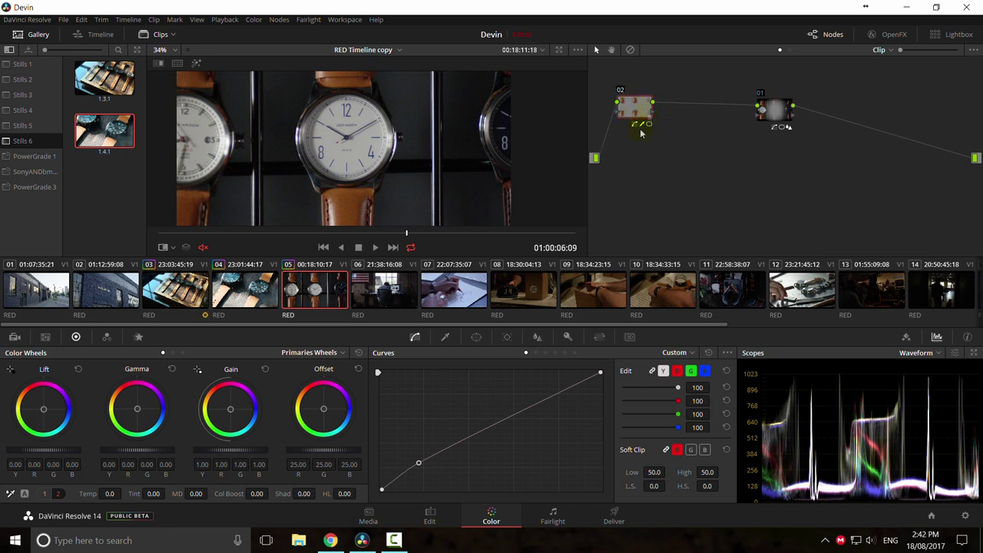
left_click(633, 112)
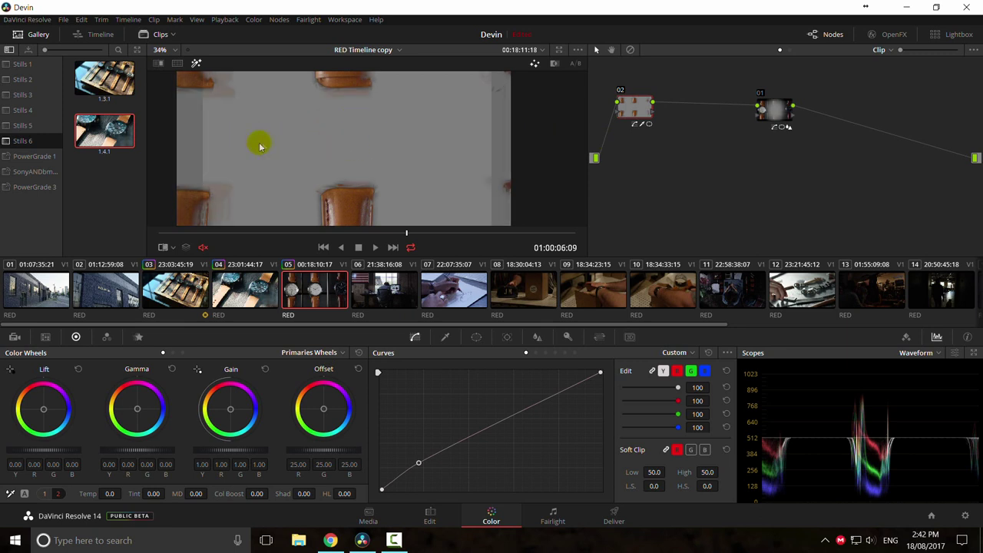
scroll(284, 143, "down", 3)
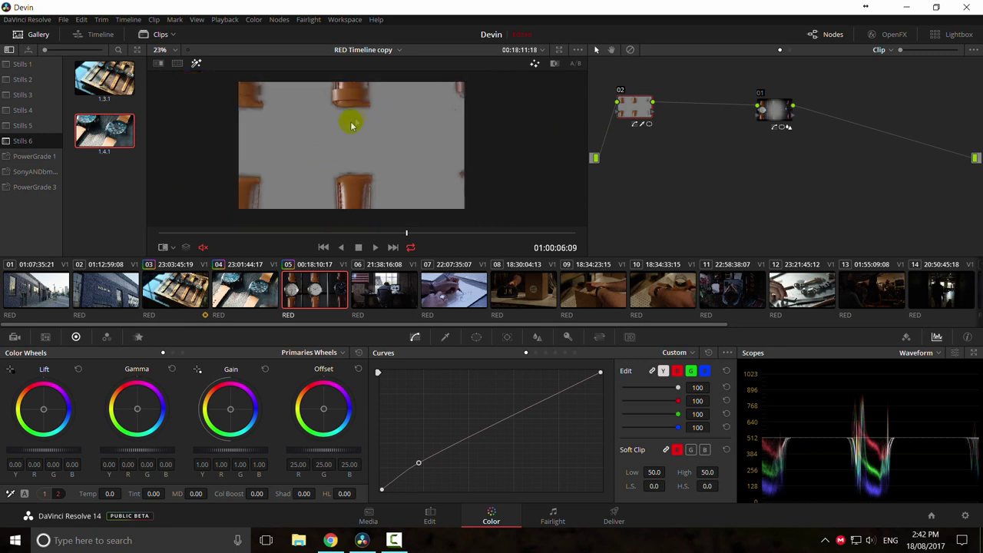
key("shift+h")
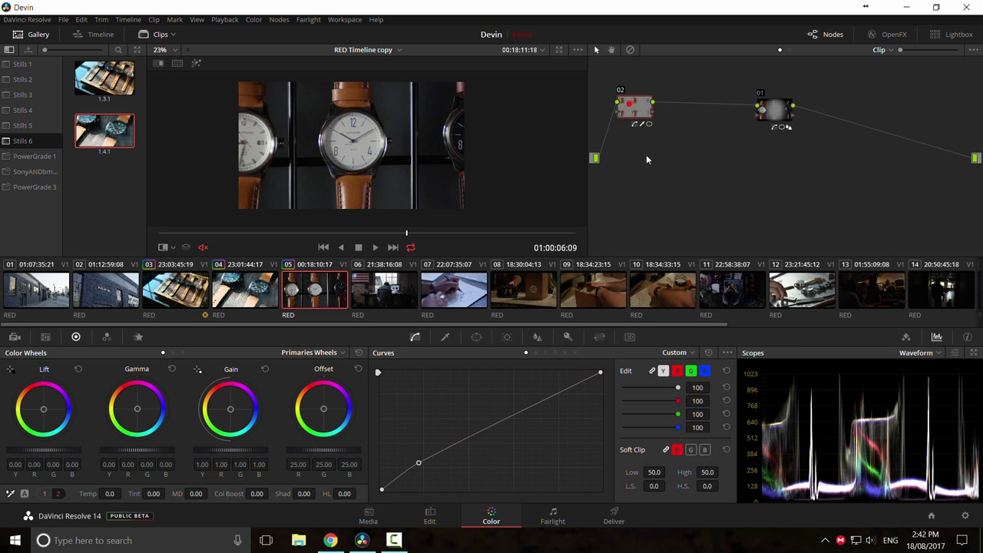
Step: Add an outside node after the strap qualifier node and line up the three nodes in one row
key("alt+s")
left_click_drag(675, 111, 699, 150)
left_click_drag(900, 51, 937, 49)
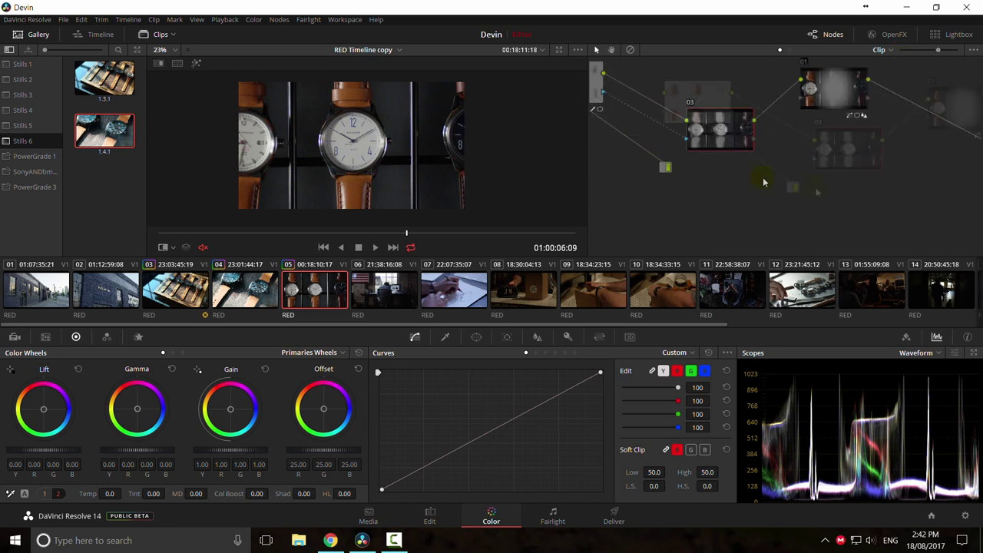
left_click_drag(774, 166, 794, 144)
left_click_drag(627, 119, 662, 98)
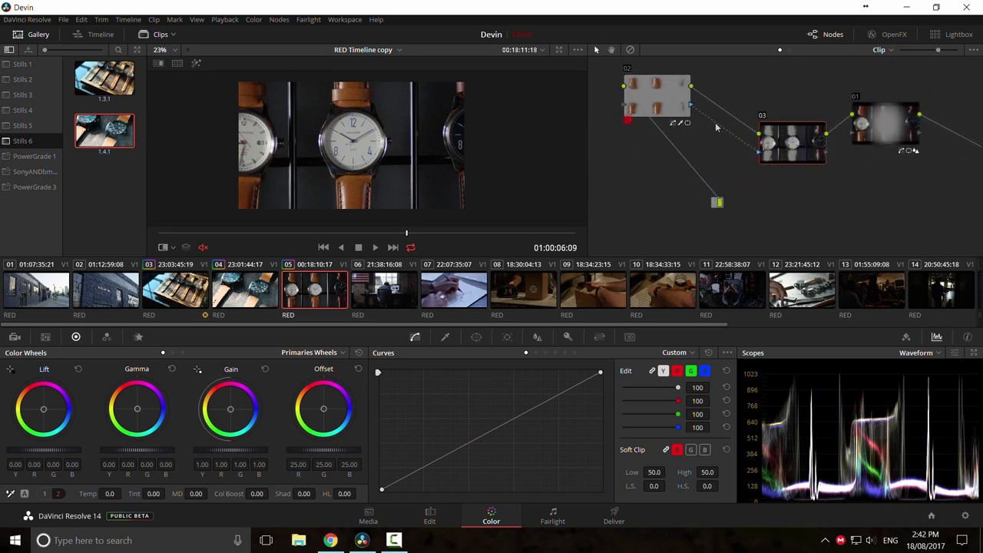
left_click_drag(779, 128, 769, 82)
left_click(687, 108)
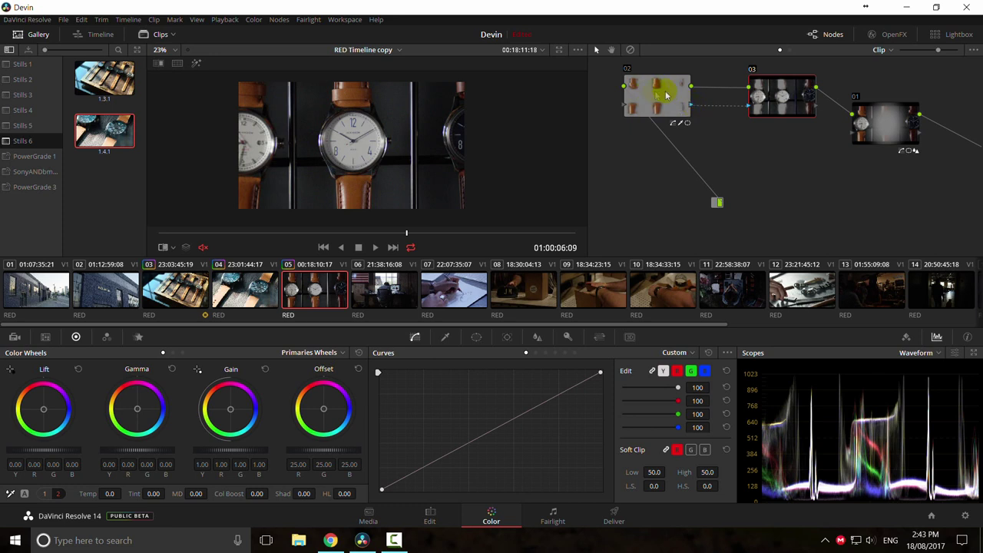
left_click_drag(885, 135, 898, 107)
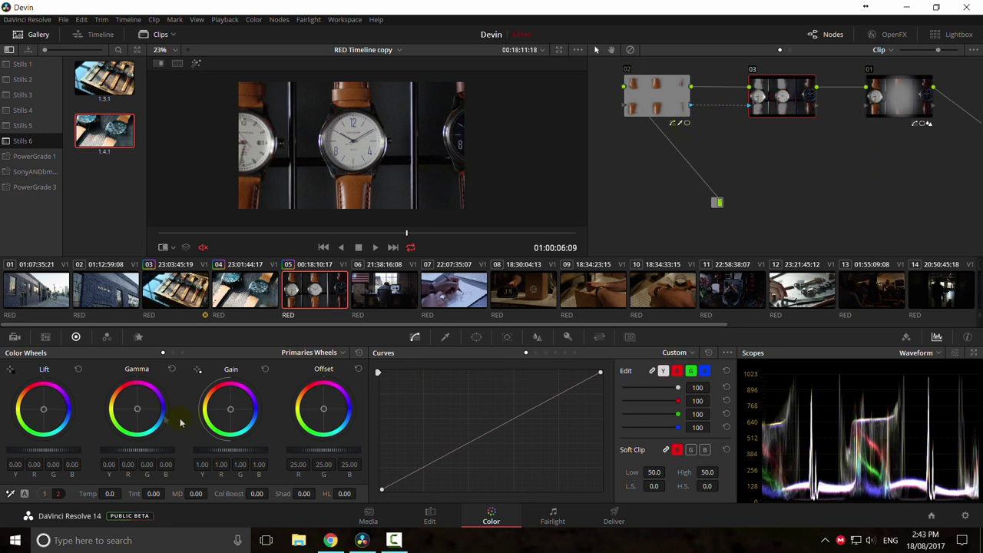
Step: Test the outside node with gamma at red -0.22, green 0.03, blue 0.55, and reset the gamma wheel
left_click_drag(143, 415, 158, 427)
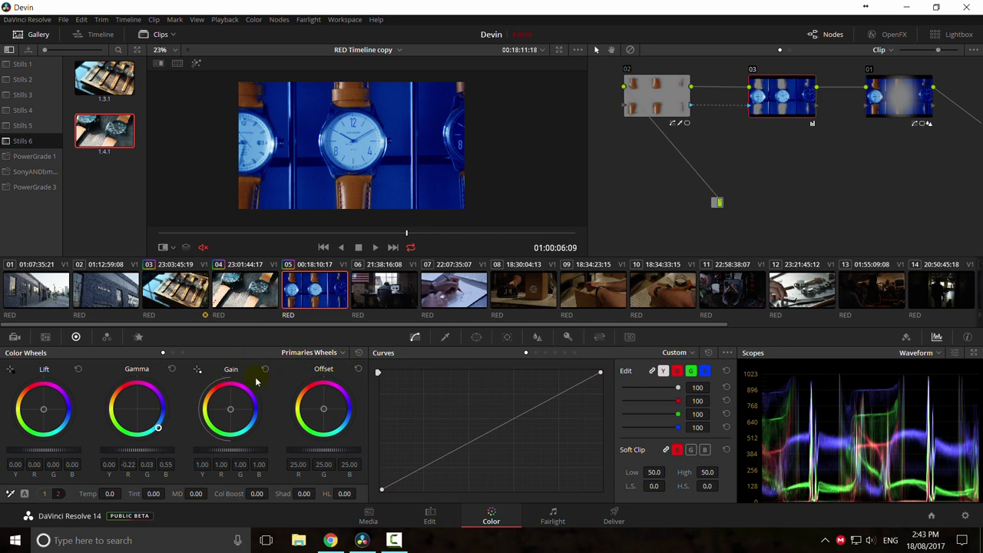
left_click(172, 370)
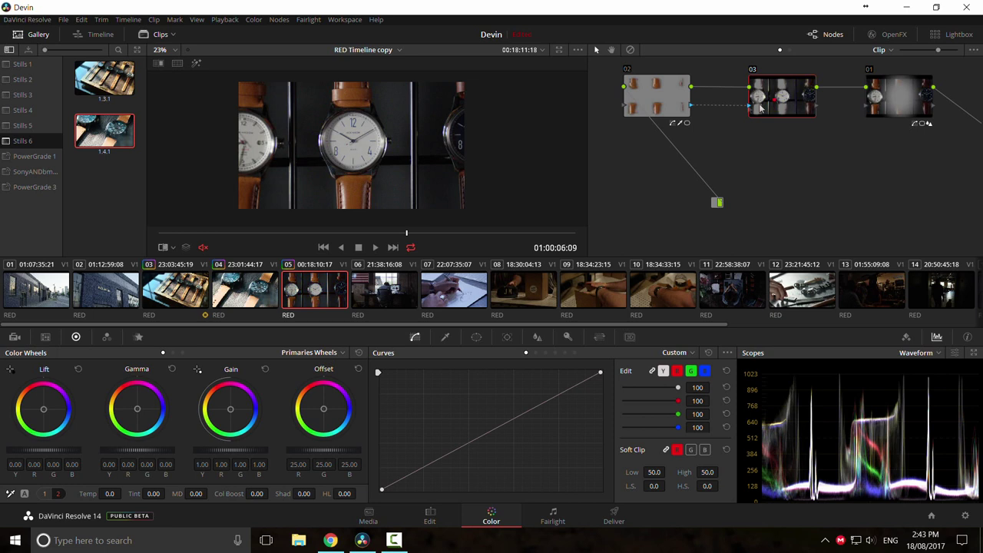
Step: Replace the outside node with a fresh one placed midway between the strap qualifier and vignette nodes
key("Delete")
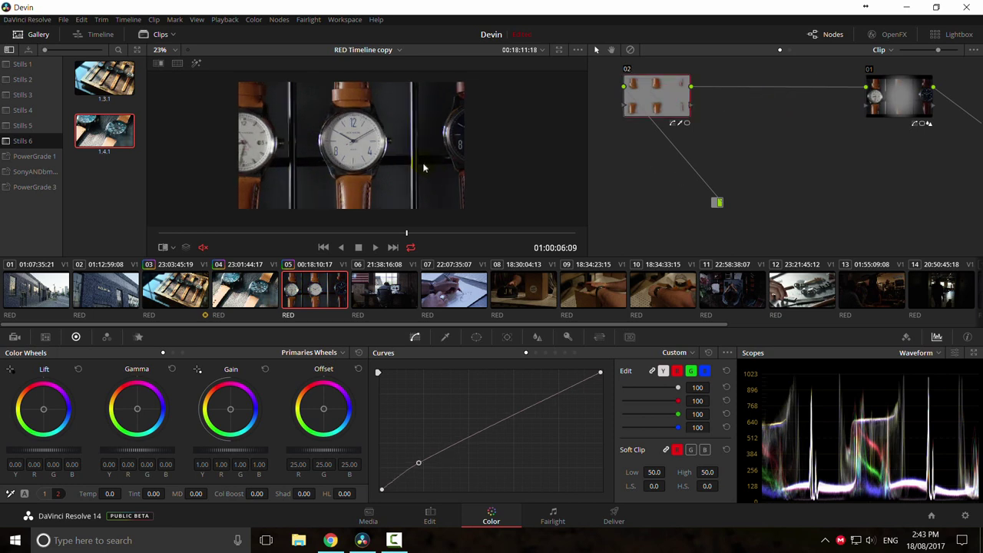
key("ctrl+z")
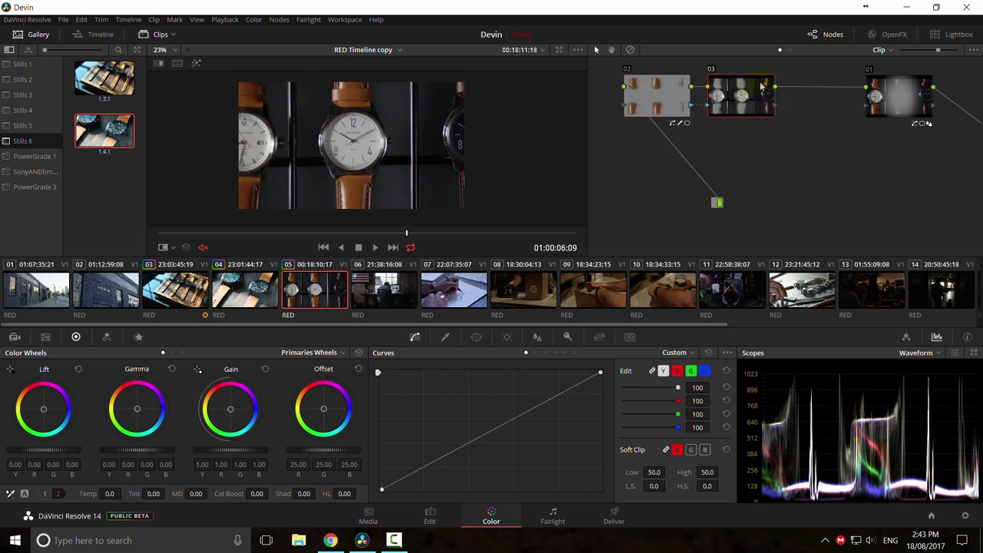
left_click_drag(761, 86, 780, 96)
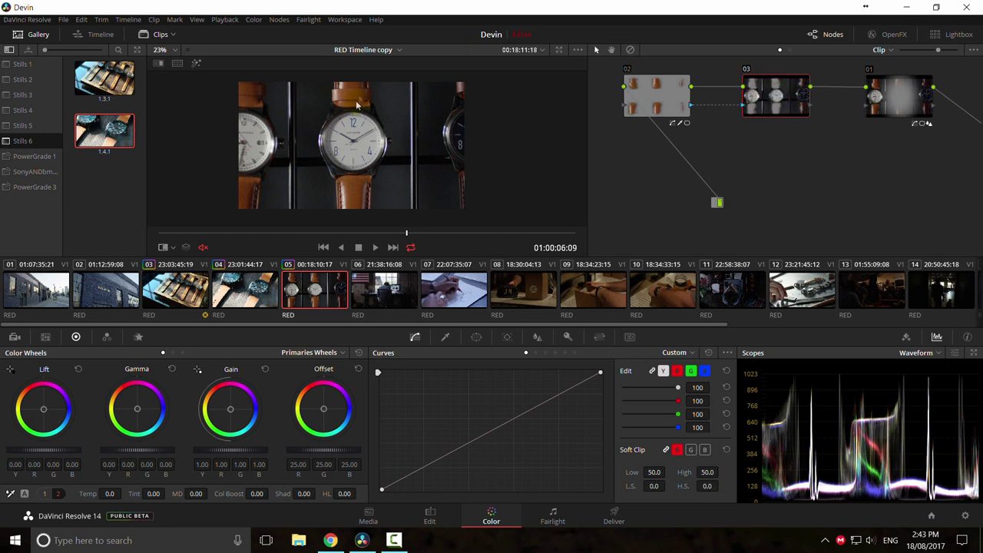
Step: Wipe against reference still 1.4.1 and tint the outside node's gamma to red -0.04, green 0.01, blue 0.01
double_click(100, 130)
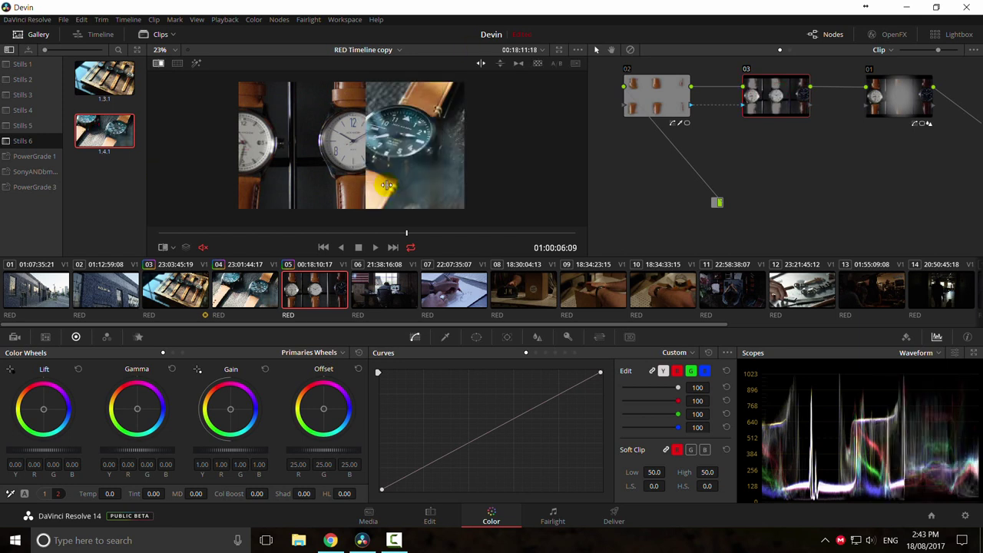
left_click_drag(137, 410, 138, 411)
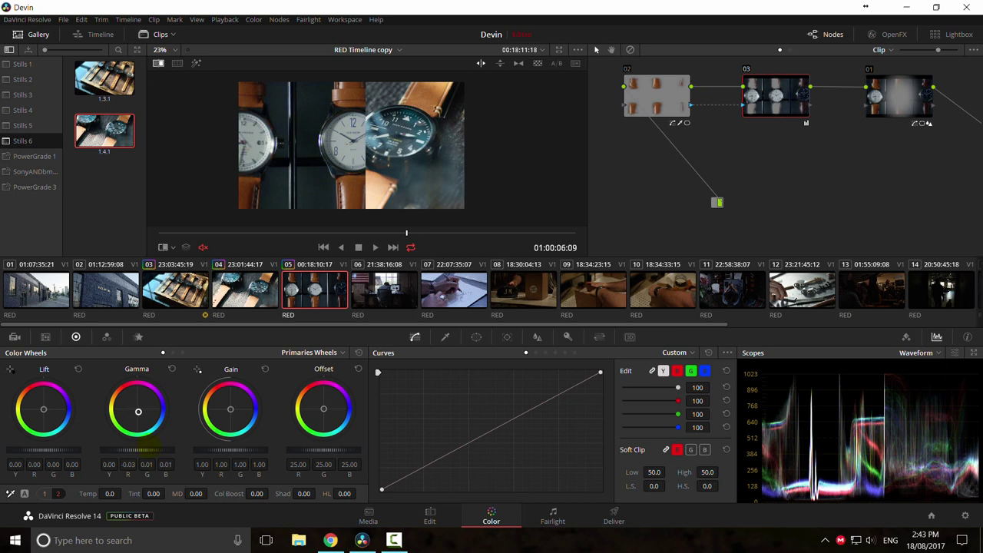
left_click_drag(138, 411, 138, 413)
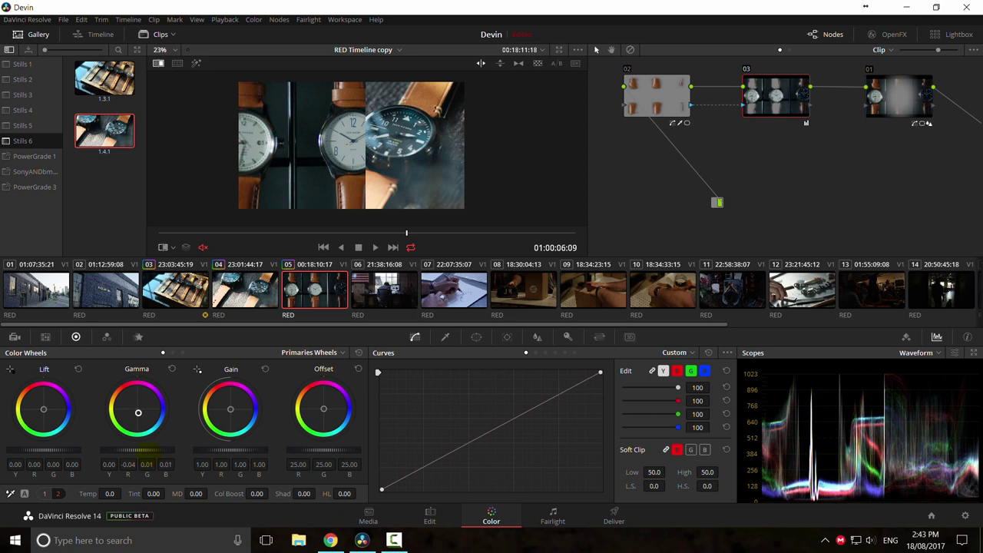
key("ctrl+w")
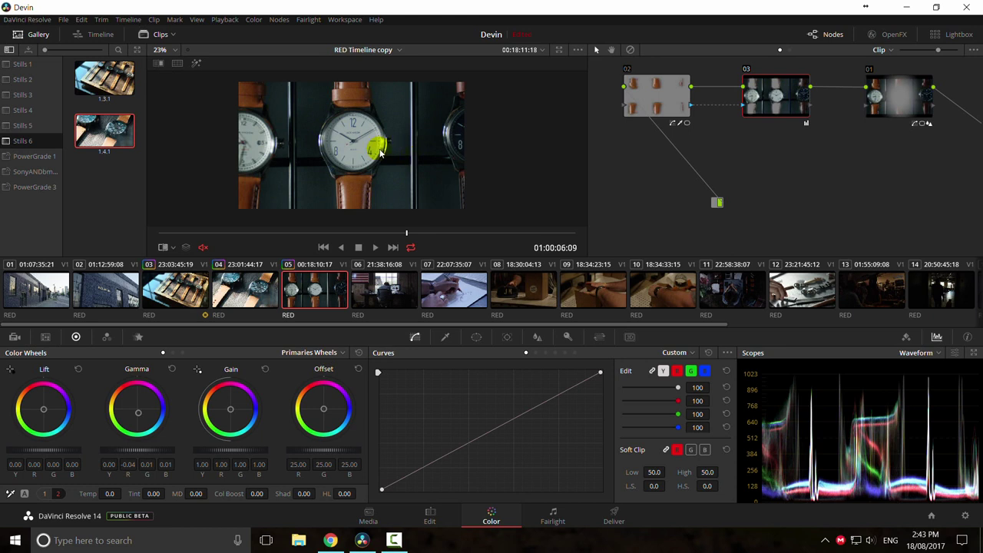
Step: Compare the clip with and without its grade, and against reference still 1.3.1 with a wipe
key("alt+d")
key("alt+d")
key("alt+d")
key("alt+d")
key("alt+d")
key("alt+d")
double_click(115, 136)
double_click(111, 81)
mouse_move(367, 149)
left_mouse_down()
mouse_move(469, 172)
mouse_move(316, 160)
mouse_move(346, 188)
mouse_move(422, 189)
mouse_move(372, 157)
left_mouse_up()
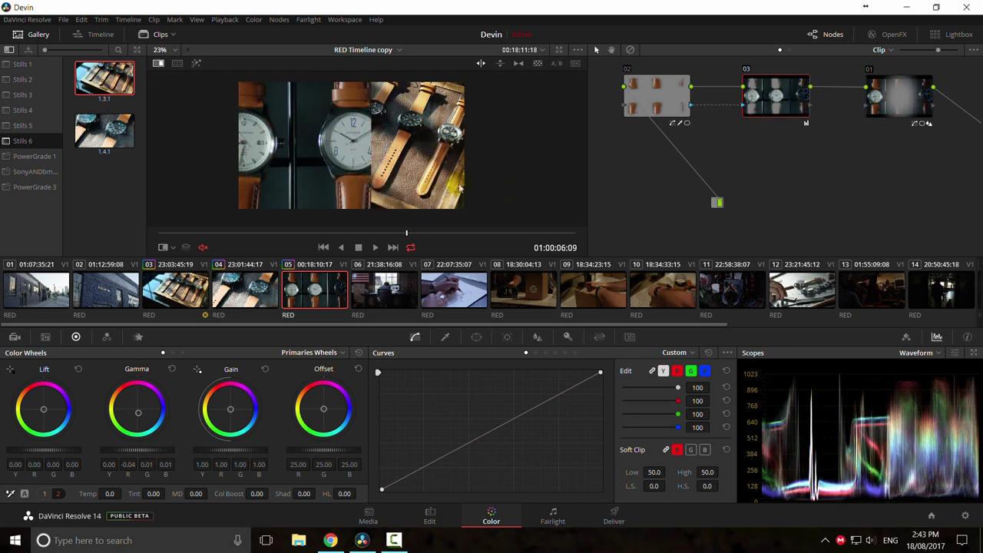
key("ctrl+w")
scroll(399, 168, "up", 3)
scroll(409, 169, "down", 1)
scroll(407, 172, "down", 1)
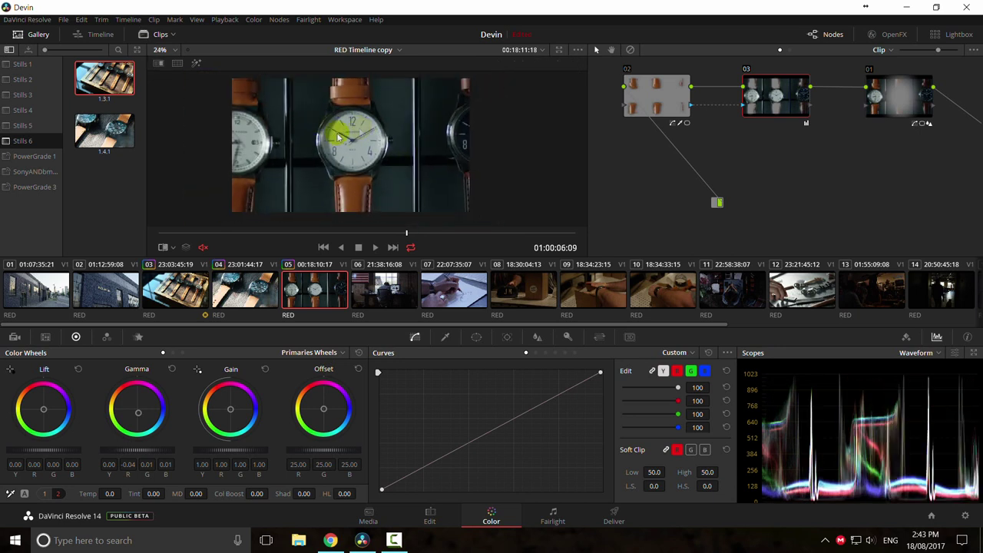
Step: Tidy the node graph so the strap qualifier, outside and vignette nodes sit close together between source and output
left_click_drag(895, 94, 868, 95)
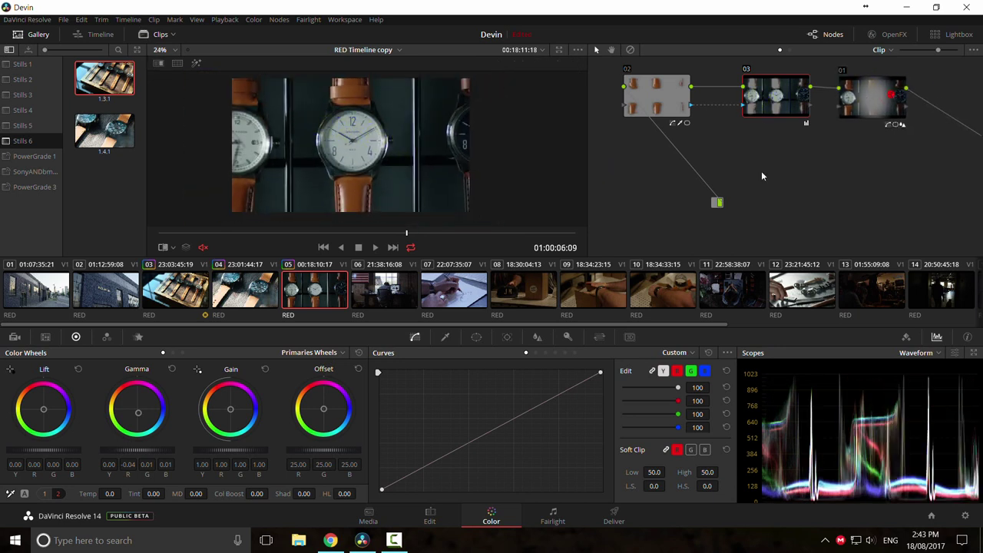
right_click(827, 170)
left_click(852, 288)
left_click_drag(933, 50, 906, 50)
left_click_drag(818, 199, 712, 134)
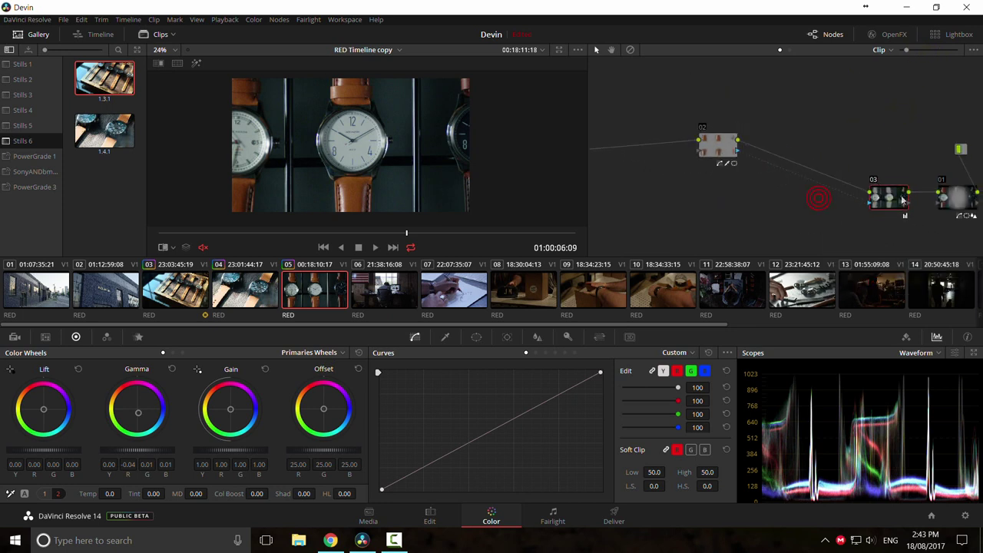
left_click_drag(897, 198, 803, 116)
left_click_drag(717, 145, 665, 117)
left_click_drag(797, 122, 747, 121)
left_click_drag(959, 198, 843, 140)
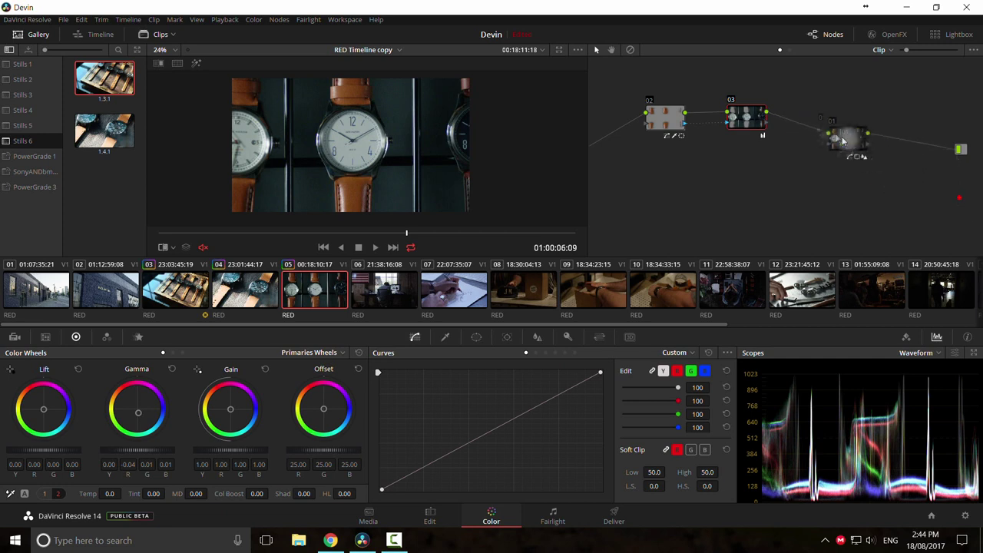
left_click_drag(678, 112, 645, 90)
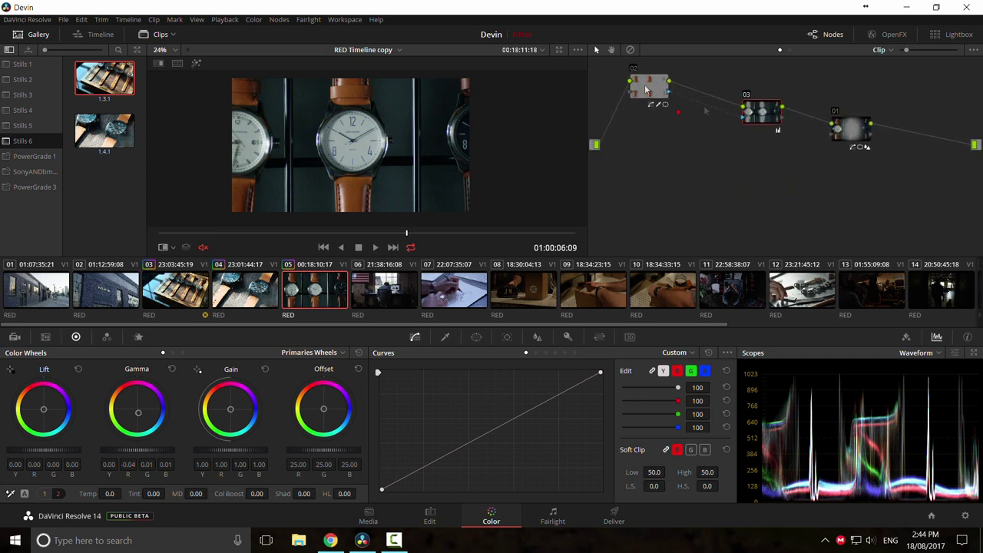
left_click_drag(761, 112, 696, 79)
left_click_drag(851, 128, 803, 157)
key("alt+s")
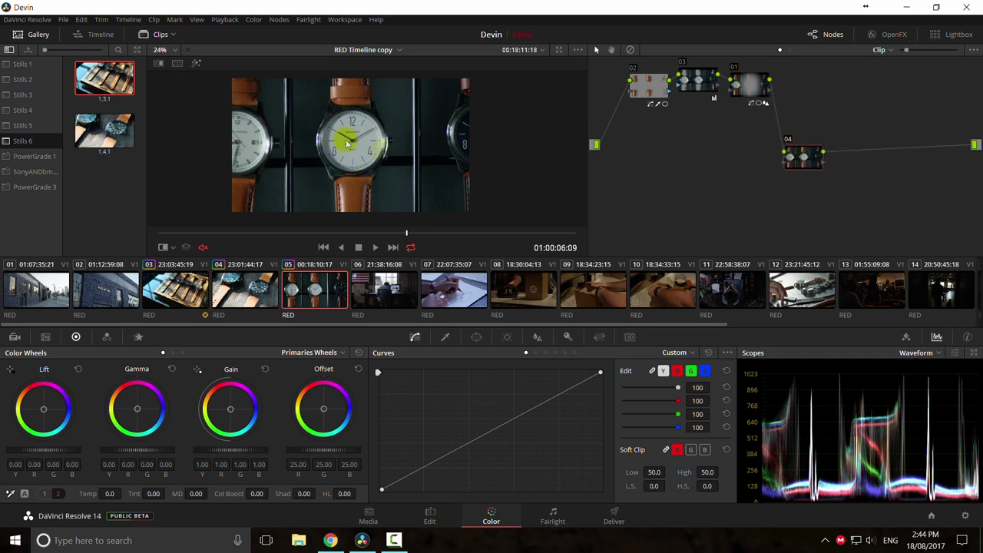
left_click(702, 85)
left_click_drag(749, 85, 796, 84)
left_click_drag(795, 151, 802, 153)
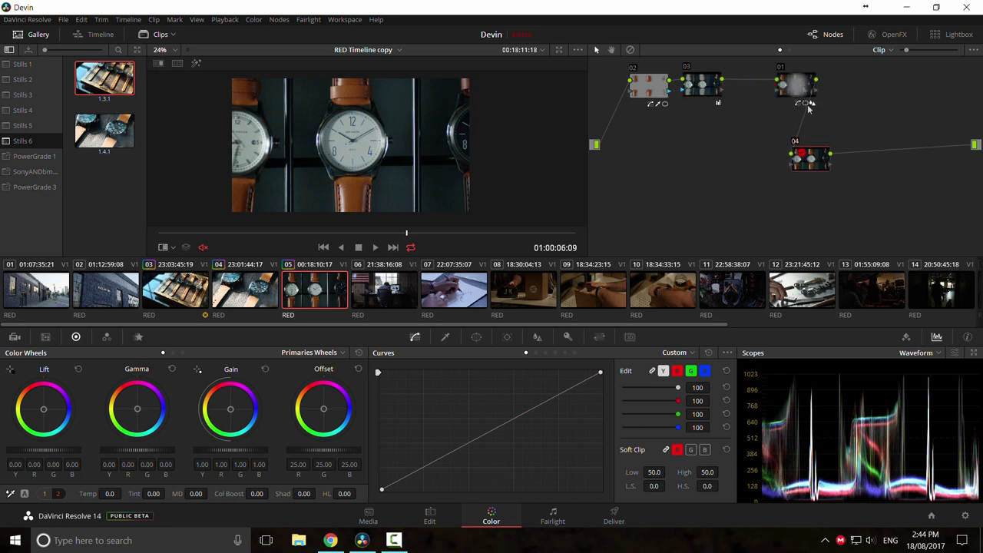
key("Delete")
Step: Add a serial node after the outside node with a circle window of size 32.46 centred on the middle watch's dial
left_click(703, 88)
key("alt+s")
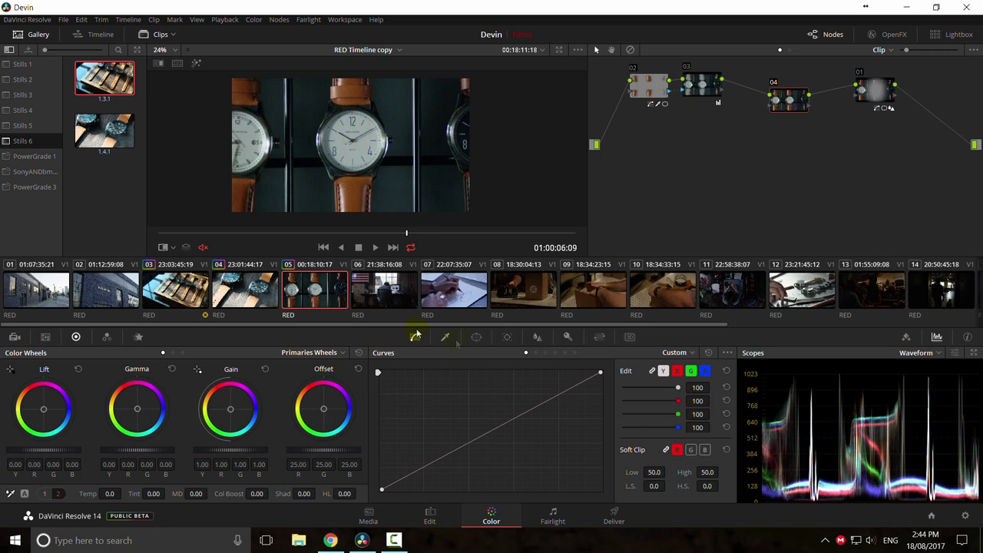
left_click(476, 336)
left_click(391, 420)
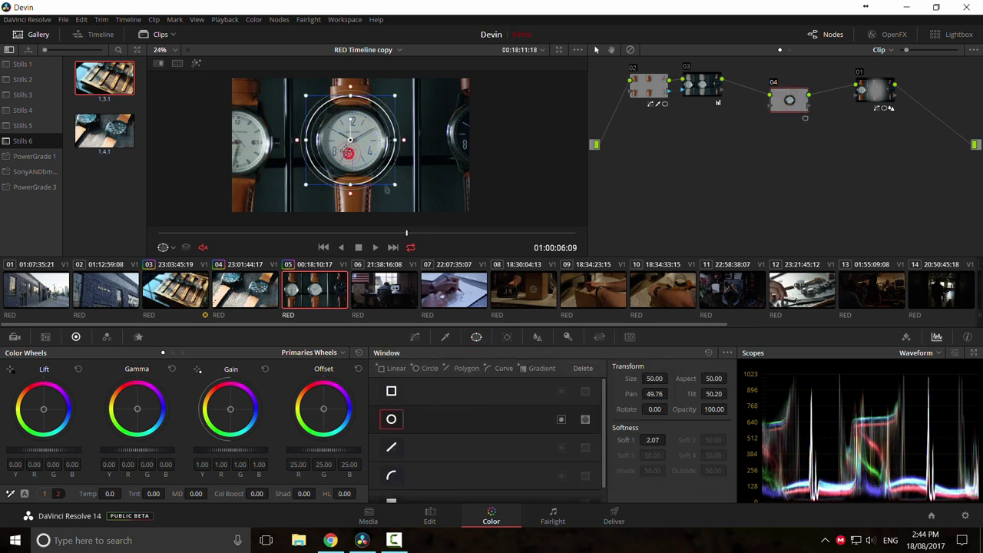
left_click_drag(662, 378, 204, 348)
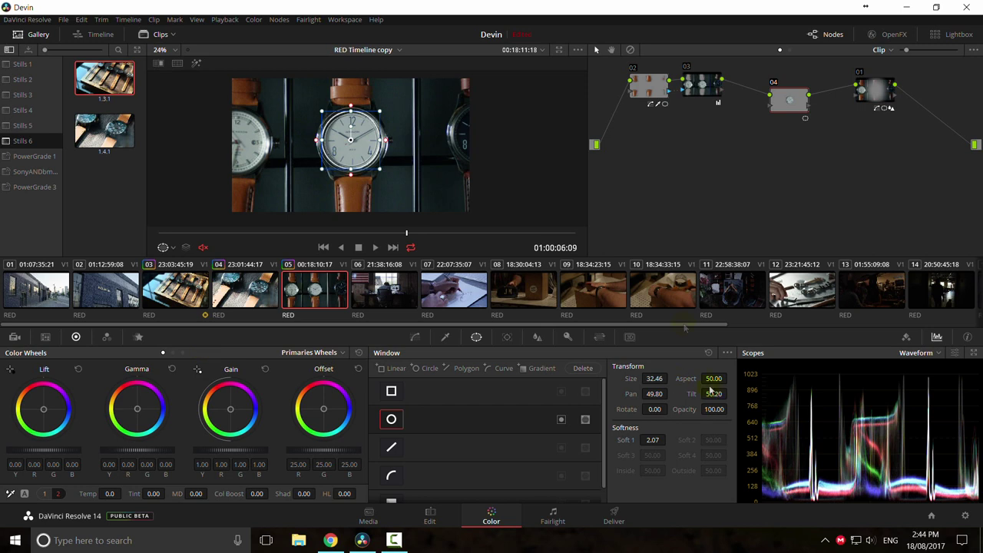
left_click_drag(356, 145, 350, 142)
Step: Track the dial window forward and backward through the clip with the Cloud Tracker
left_click(473, 331)
left_click(506, 336)
left_click(429, 371)
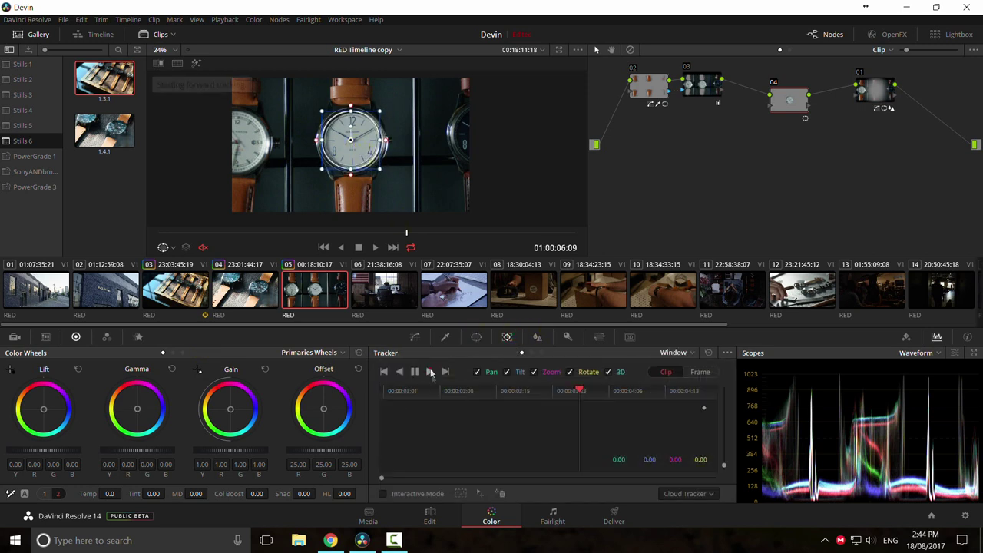
left_click_drag(647, 393, 578, 393)
left_click(399, 372)
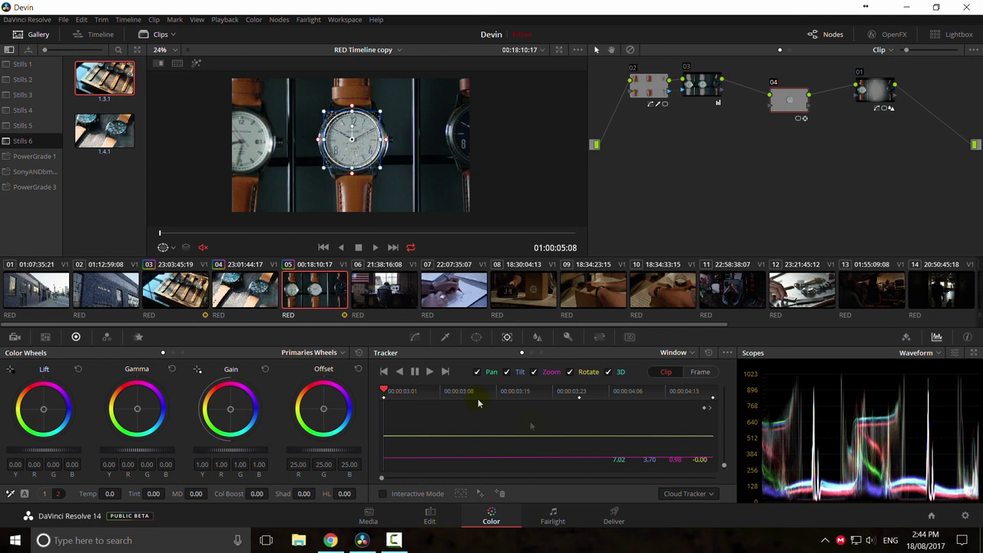
Step: Check the dial window in highlight view and refit it with size 38.68, aspect 49.52 and softness 1.67
key("shift+h")
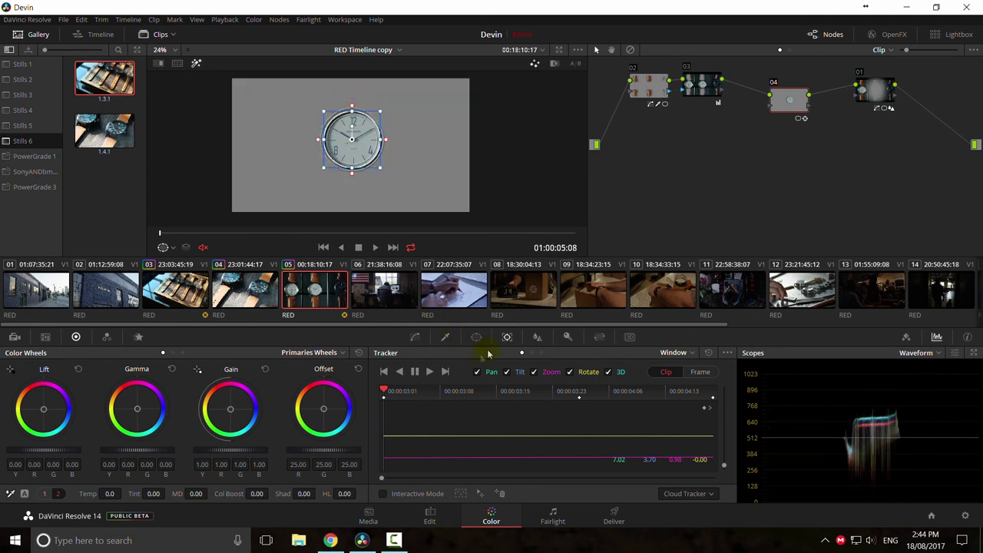
left_click(476, 338)
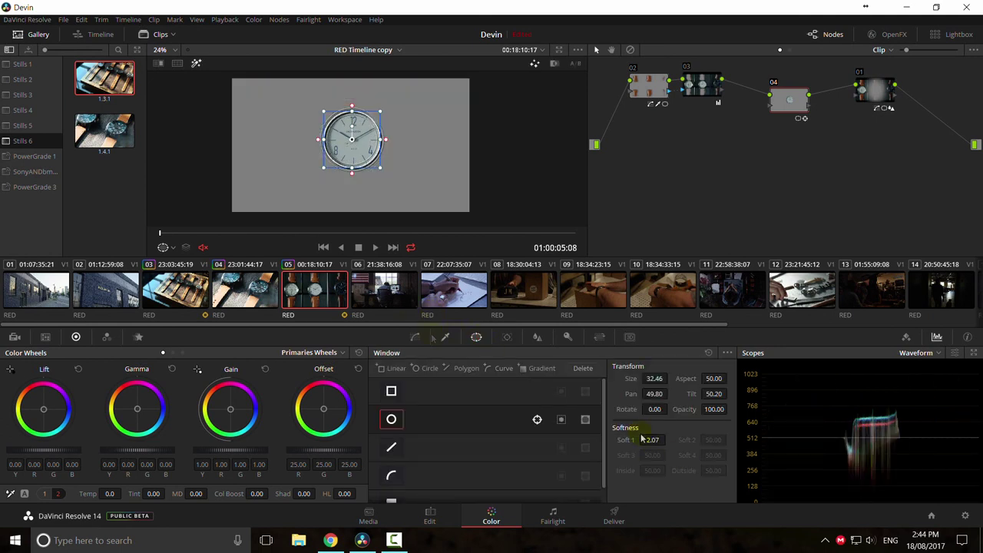
left_click(414, 337)
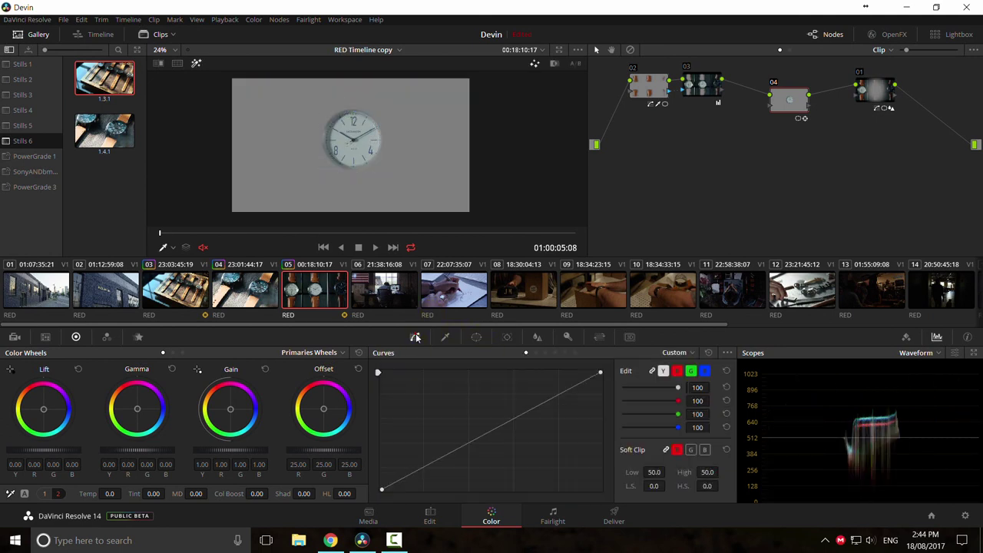
left_click(476, 338)
left_click_drag(647, 442, 668, 439)
left_click_drag(655, 374, 675, 393)
scroll(407, 161, "up", 3)
left_click_drag(344, 133, 402, 133)
left_click_drag(343, 185, 353, 168)
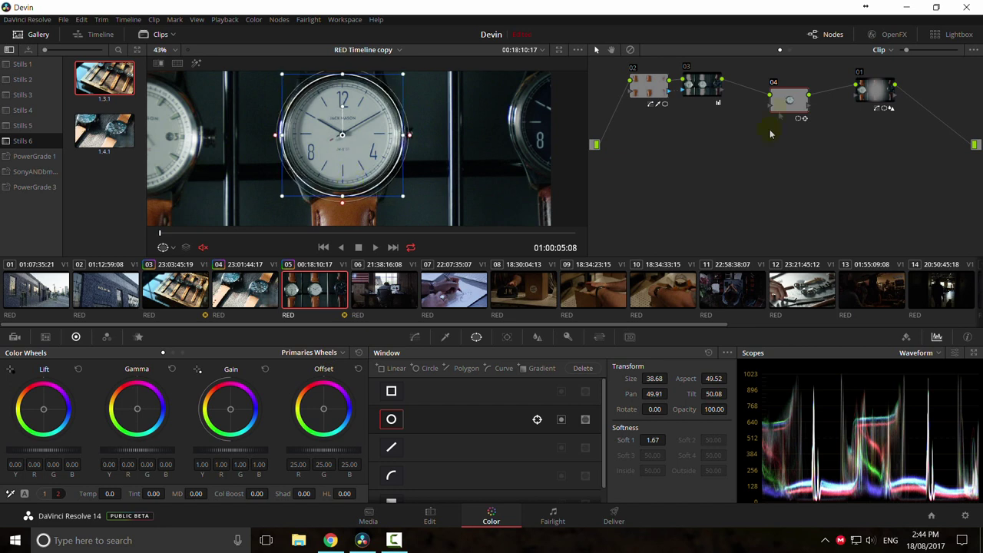
Step: Try brightening the dial with raised upper points on the linked custom curve, removing each test point
left_click(707, 86)
left_click(782, 103)
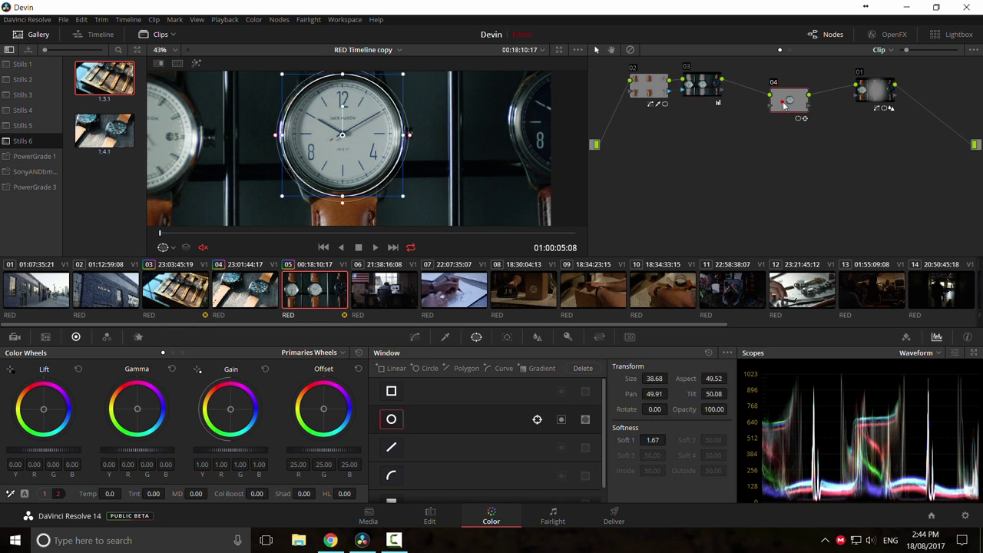
left_click(415, 336)
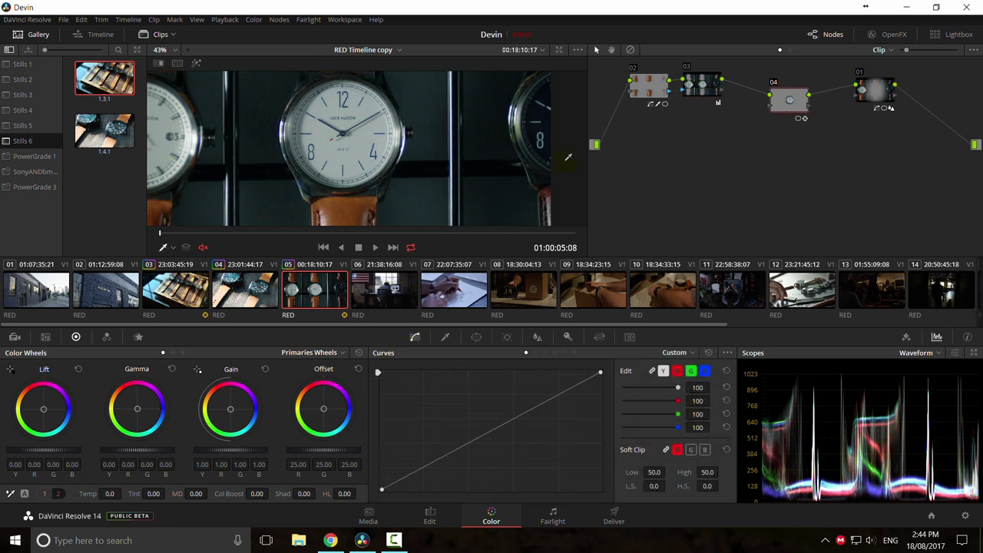
mouse_move(352, 125)
left_mouse_down()
mouse_move(377, 120)
mouse_move(356, 123)
left_mouse_up()
left_click(351, 120)
mouse_move(548, 401)
left_mouse_down()
mouse_move(539, 388)
mouse_move(543, 397)
left_mouse_up()
right_click(544, 395)
left_click_drag(540, 407, 528, 397)
right_click(528, 396)
left_click_drag(547, 404, 544, 400)
right_click(542, 399)
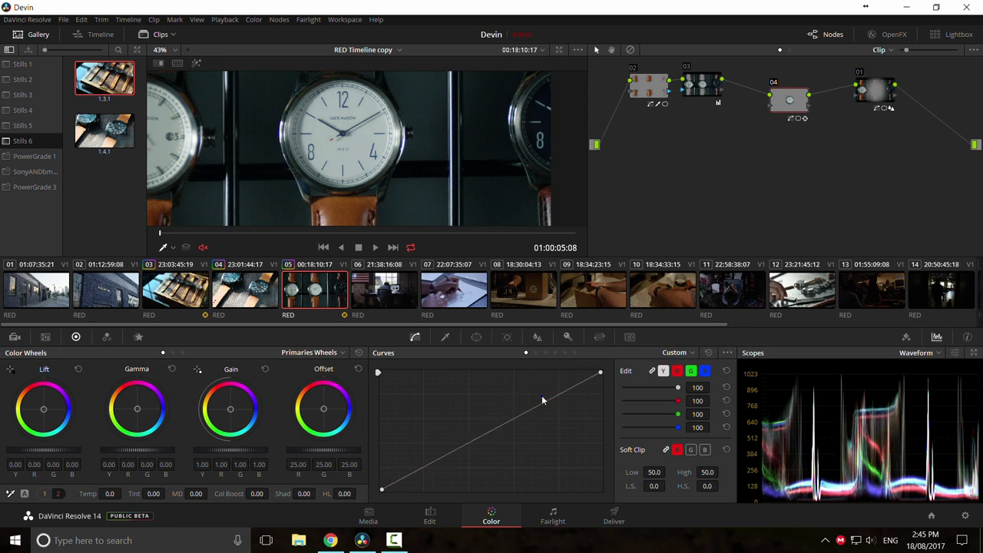
left_click_drag(531, 407, 519, 381)
right_click(519, 382)
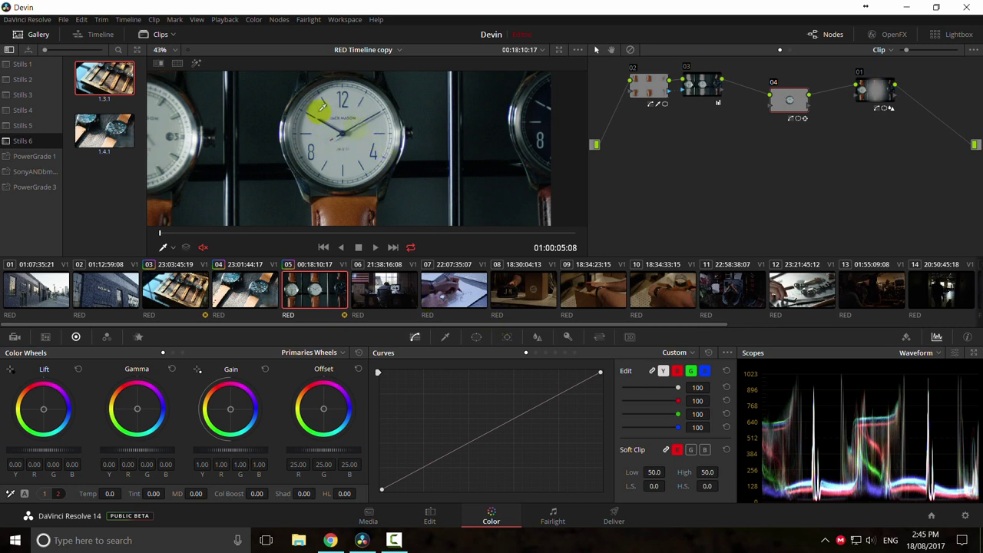
Step: Isolate the luma curve on the dial node, pull its white point slightly inward and add a lower-midtone point
left_click(663, 371)
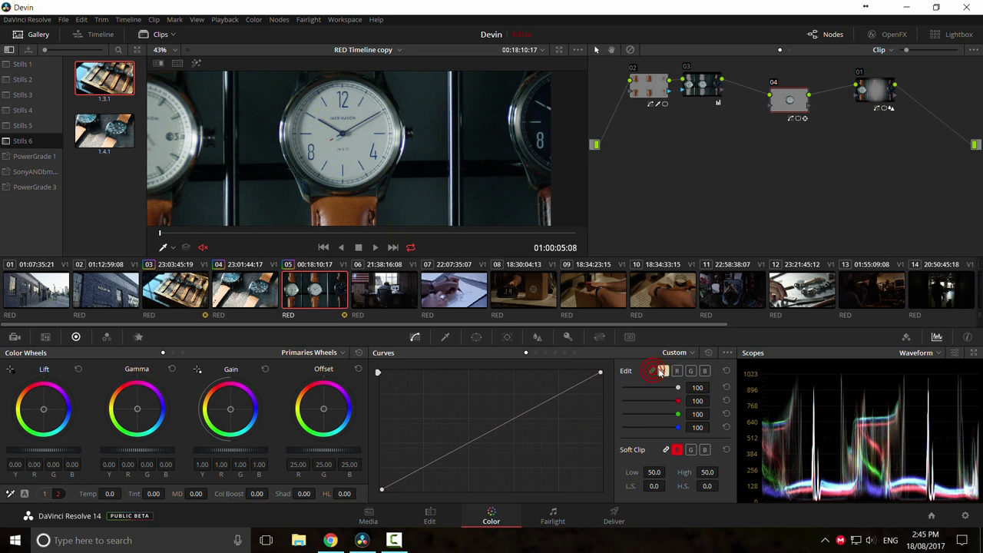
left_click_drag(599, 376, 577, 374)
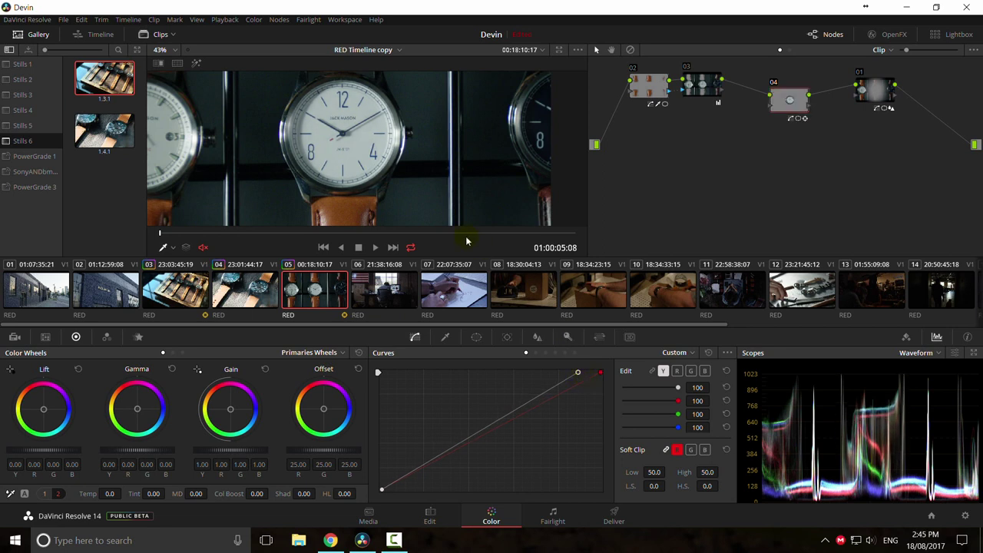
left_click(460, 441)
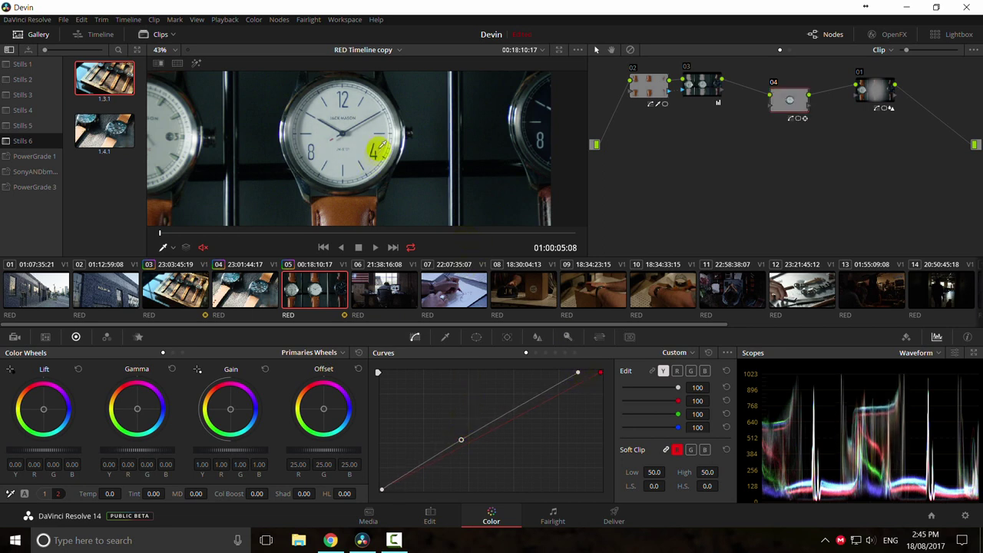
left_click(684, 353)
left_click(695, 409)
left_click_drag(647, 421, 648, 404)
right_click(648, 403)
left_click(709, 354)
left_click(691, 368)
Step: Raise the lower-midtone point of the dial's luma curve slightly and check the picture in full screen
left_click_drag(460, 440, 459, 438)
key("ctrl+f")
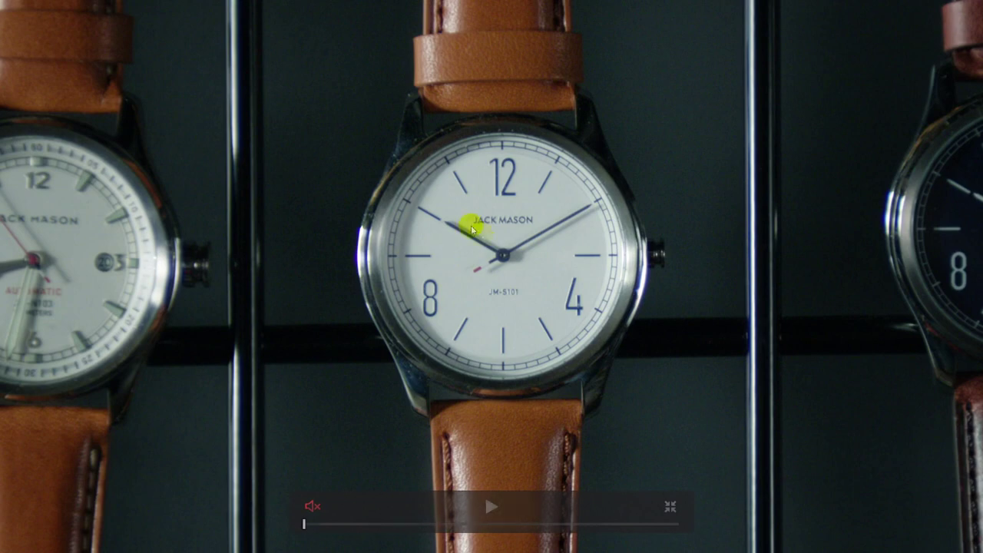
key("Escape")
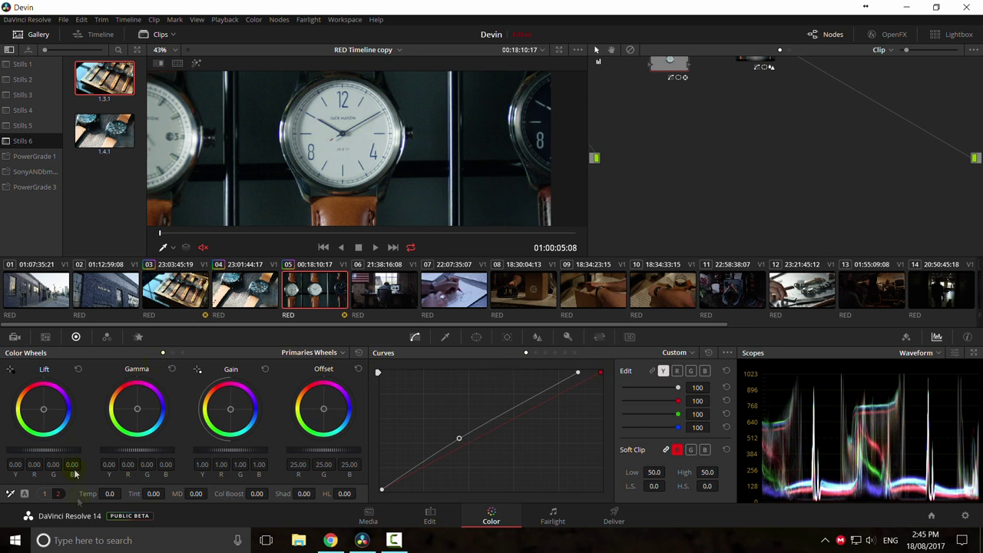
Step: Set the dial node's Temp to 270.0 and Tint to 30.00, then compare it bypassed and in full screen
left_click_drag(108, 495, 158, 493)
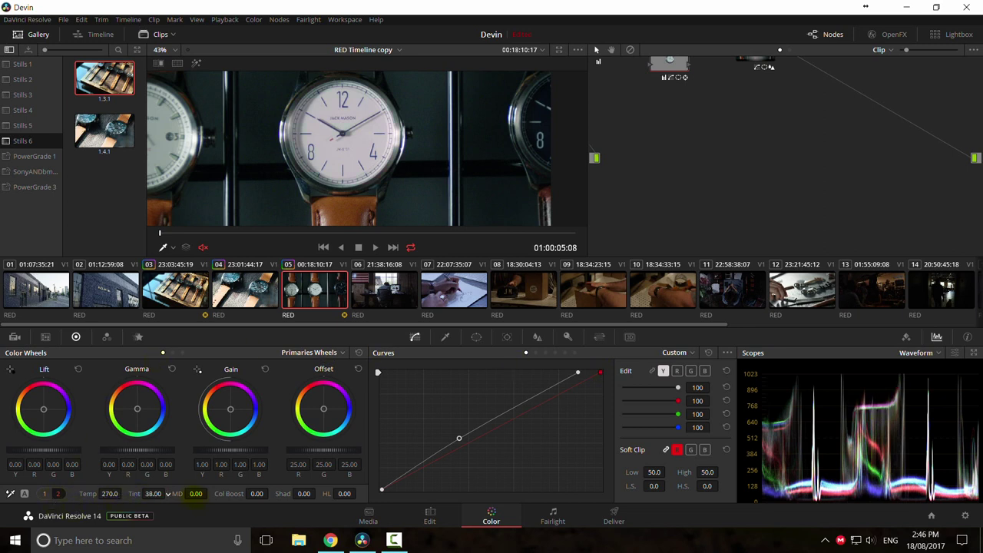
key("ctrl+d")
key("ctrl+d")
key("ctrl+d")
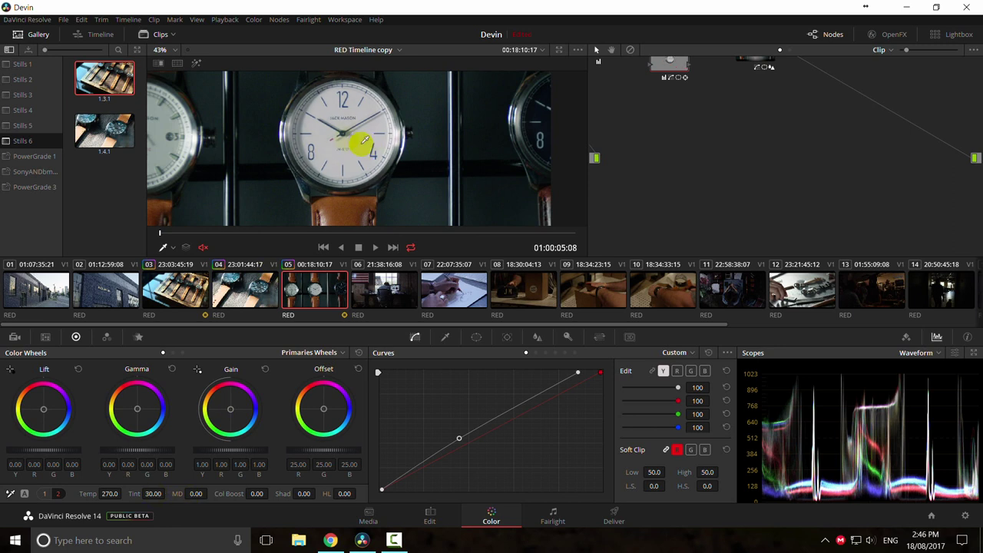
key("ctrl+d")
key("ctrl+f")
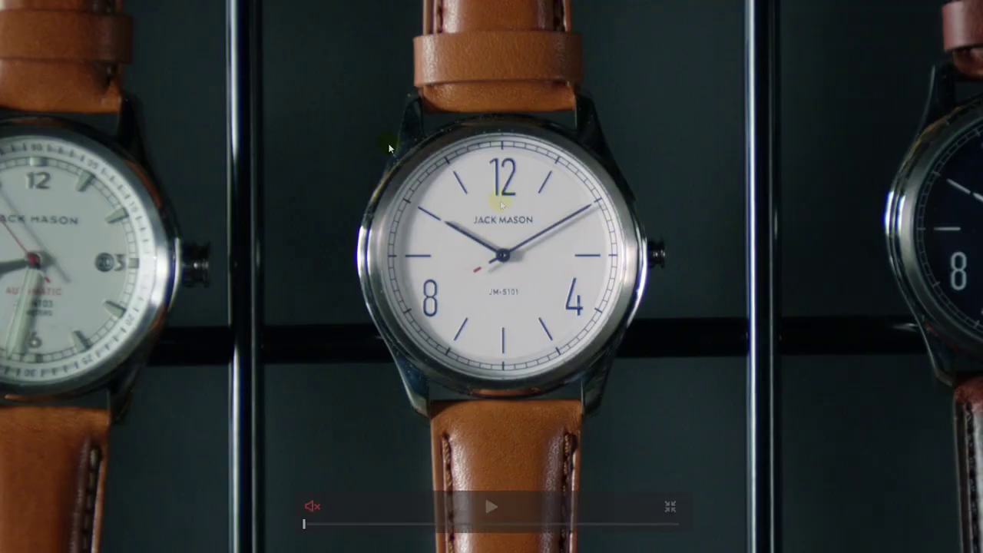
key("ctrl+f")
Step: Compare the graded watch clip with still 1.4.1 in a wipe, shifting the split across the picture
scroll(414, 164, "down", 5)
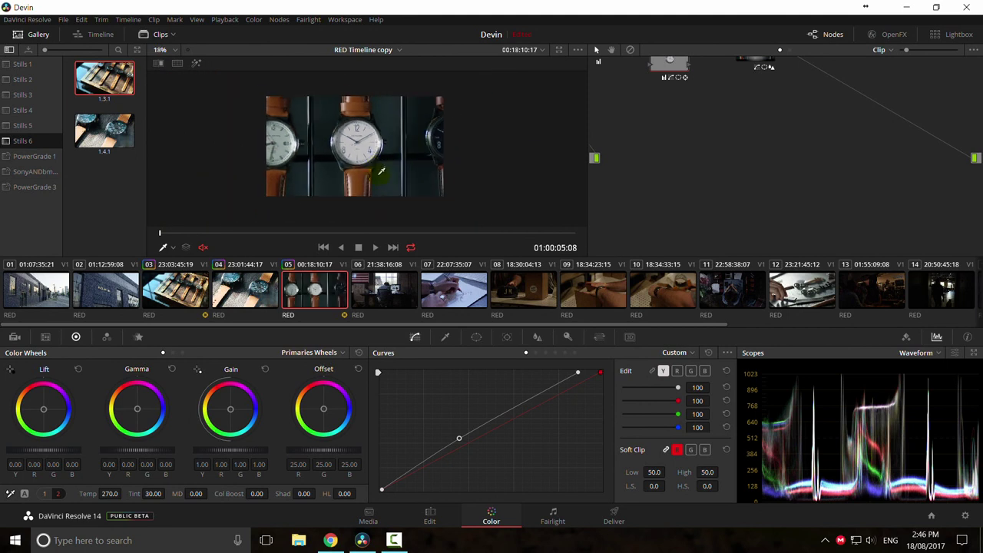
double_click(128, 133)
left_click_drag(356, 168, 474, 185)
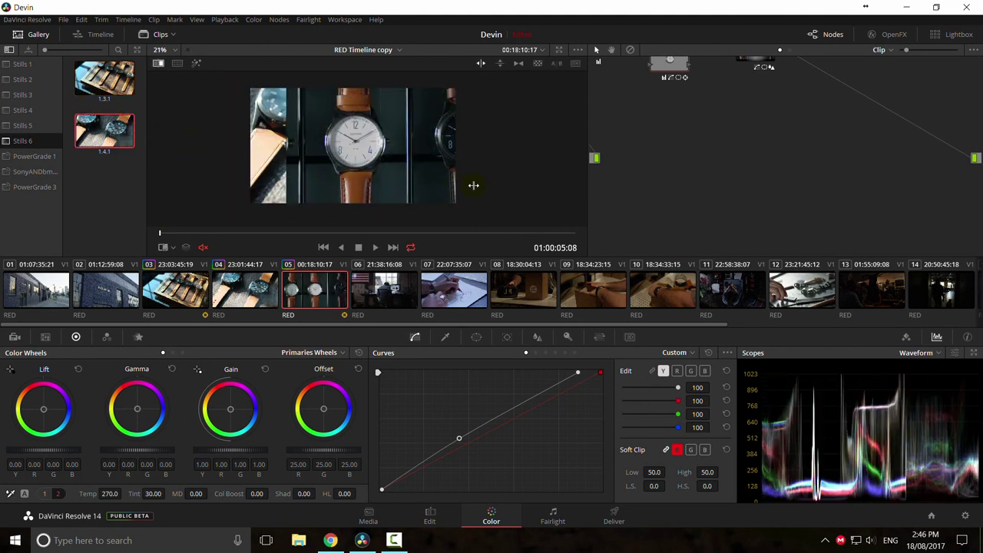
mouse_move(412, 167)
left_mouse_down()
mouse_move(325, 176)
mouse_move(402, 182)
mouse_move(322, 176)
mouse_move(430, 177)
mouse_move(341, 176)
mouse_move(414, 179)
left_mouse_up()
Step: Reset the dial node's primaries, set its Gain to red 1.06, green 0.98 and blue 0.98, and compare it bypassed
left_click_drag(721, 133, 761, 182)
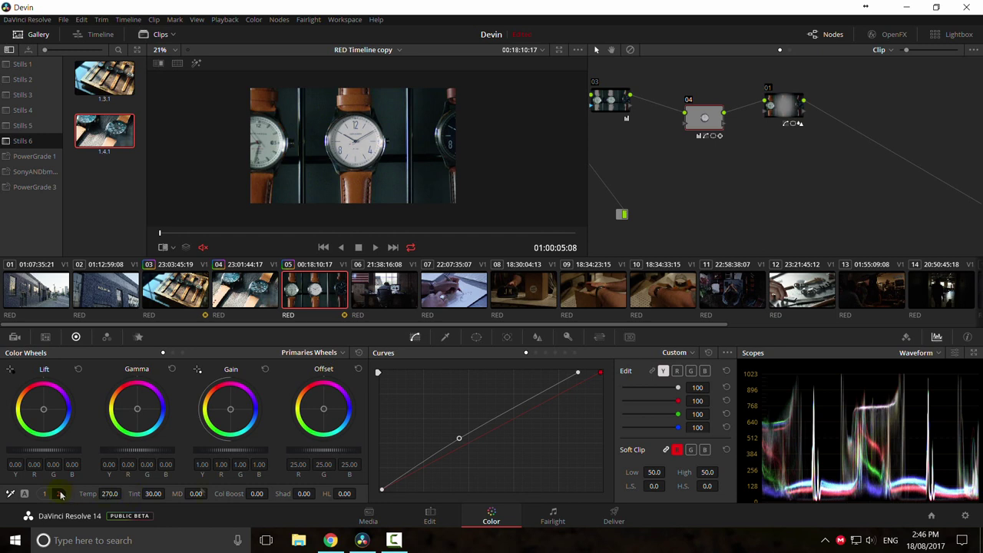
left_click(360, 352)
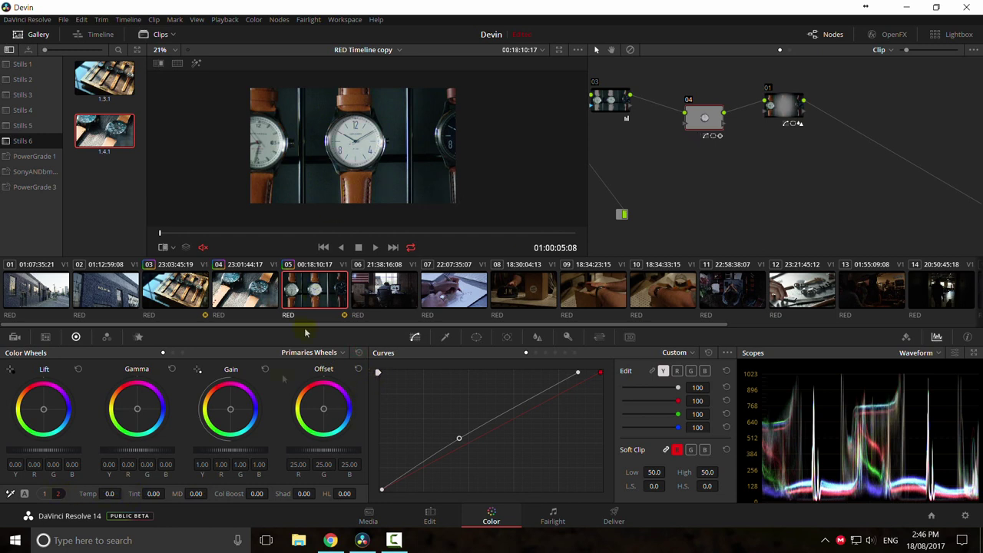
left_click(357, 146)
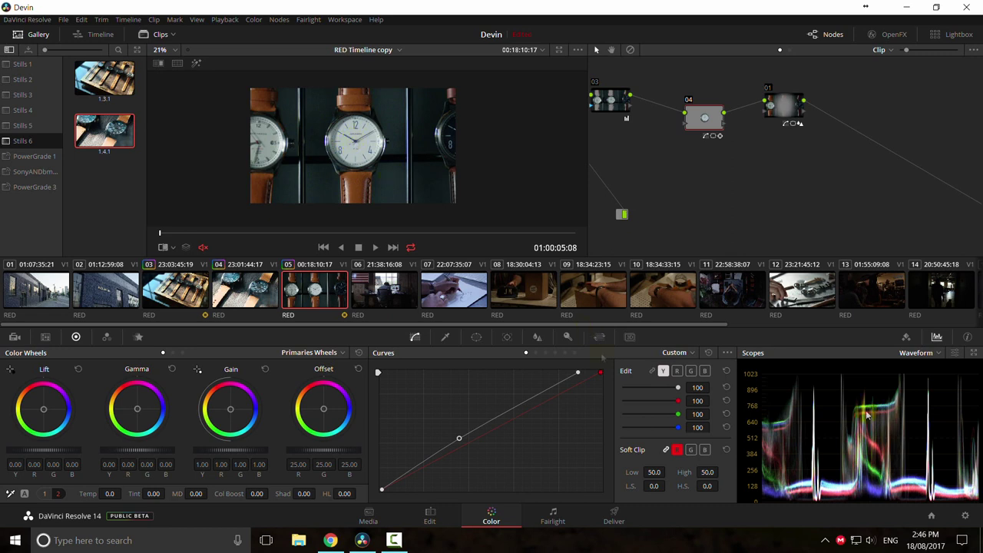
left_click_drag(230, 414, 229, 408)
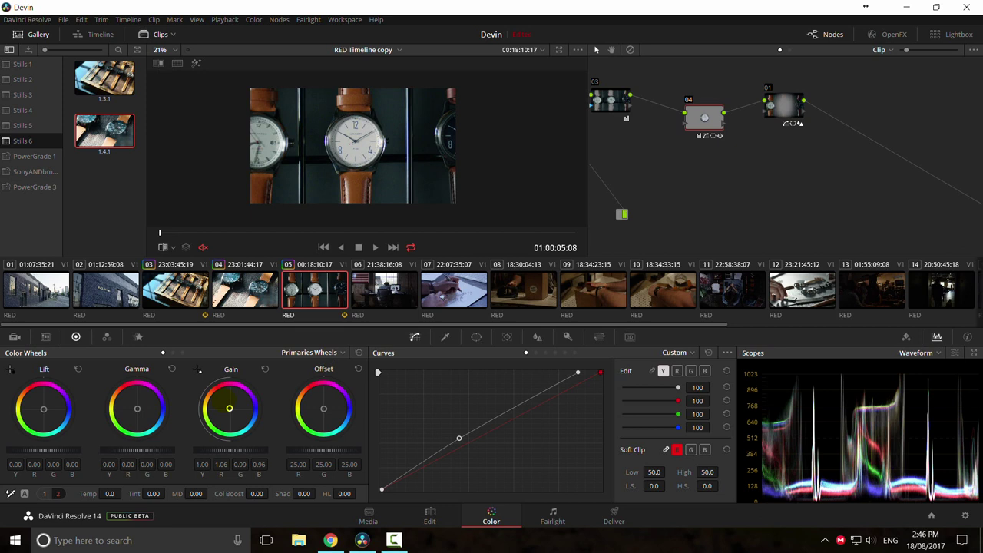
key("ctrl+d")
key("ctrl+d")
key("ctrl+d")
key("ctrl+d")
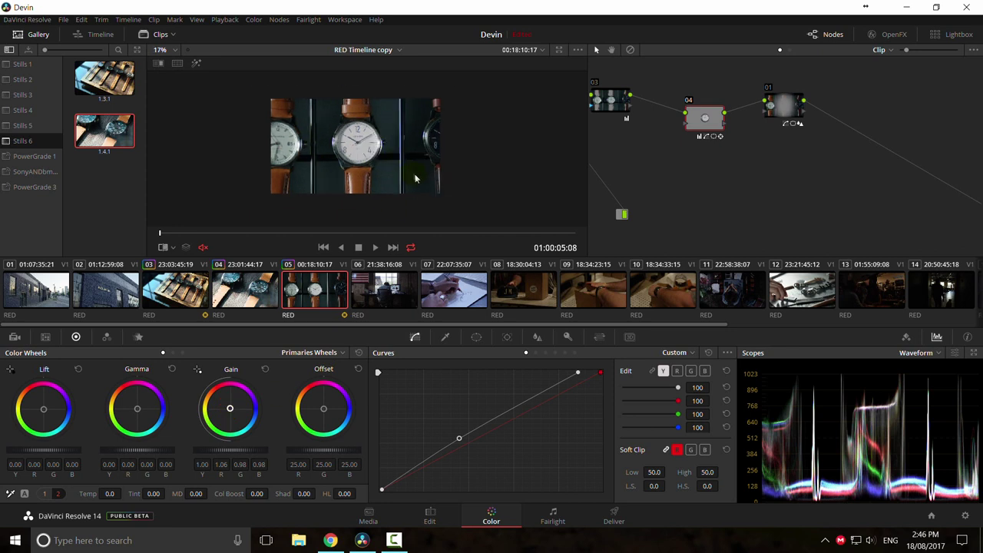
Step: Return the luma curve's white point to the corner and lower its lower-midtone point slightly on the dial node
scroll(399, 172, "up", 1)
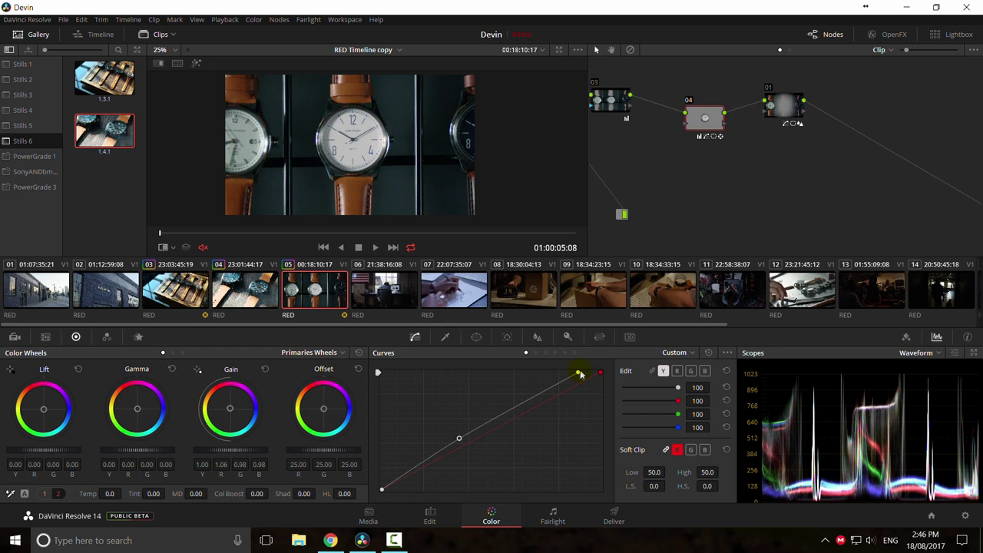
left_click_drag(580, 374, 599, 372)
left_click(460, 442)
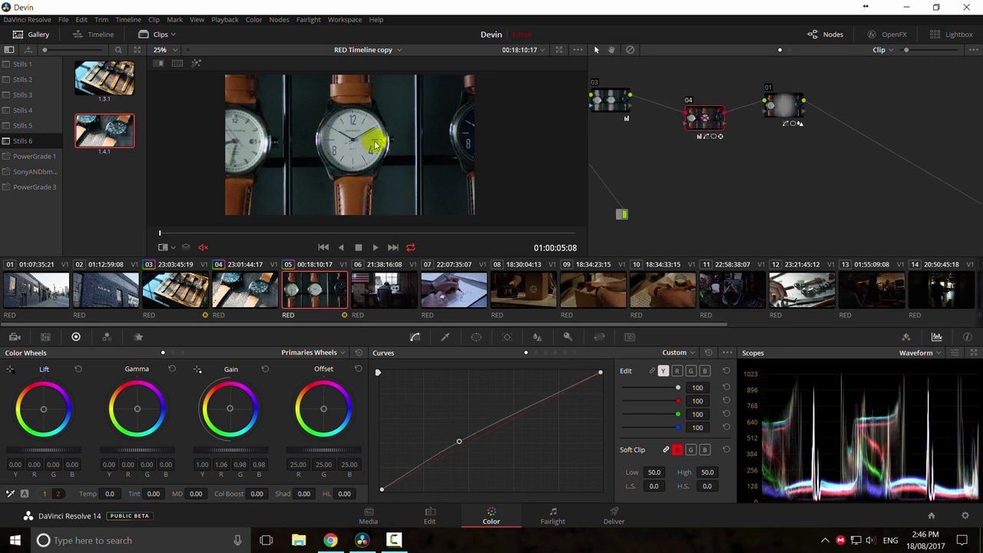
Step: Add a second circle window to the dial node, sized 36.12, and fit it around the left watch's dial
left_click(476, 337)
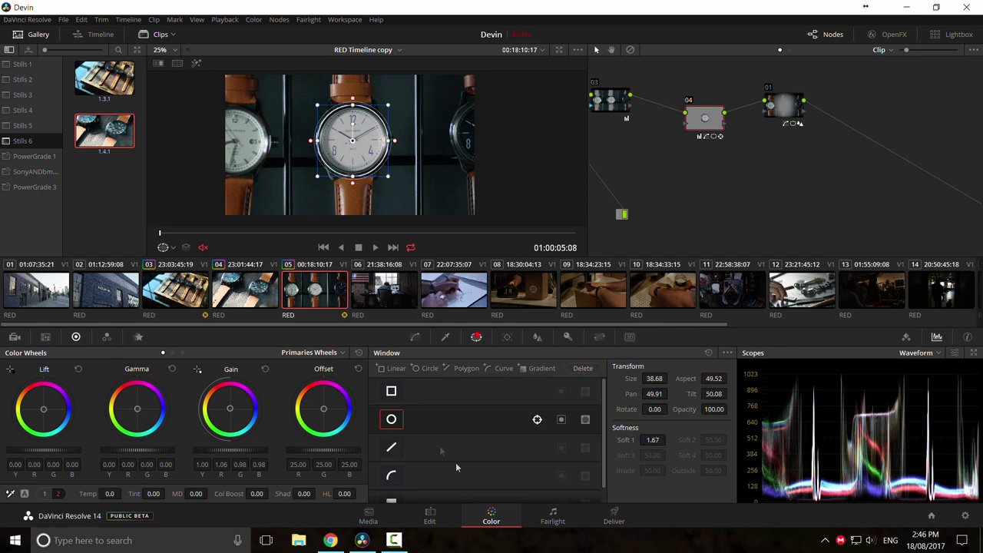
left_click(428, 368)
left_click_drag(394, 182, 498, 205)
left_click_drag(457, 163, 339, 164)
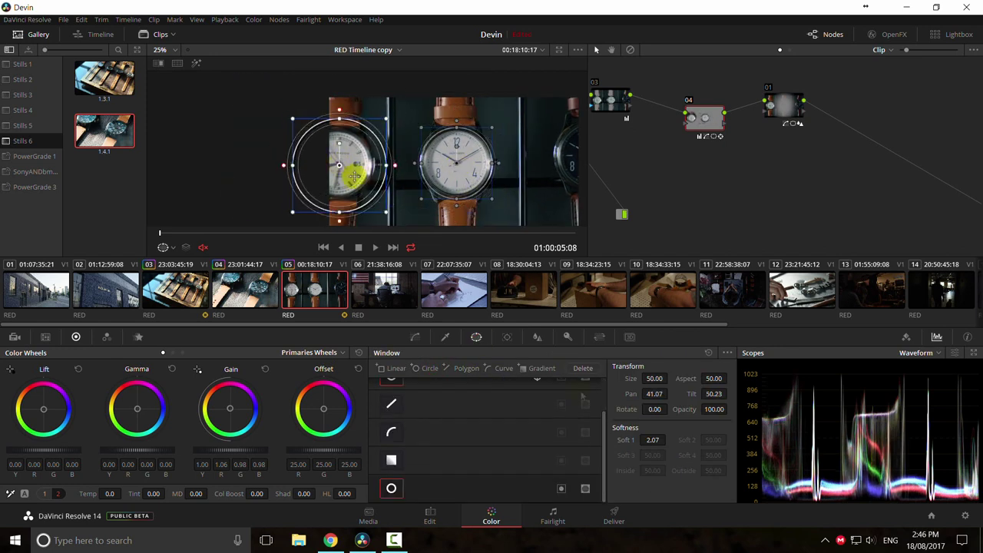
left_click_drag(654, 378, 687, 378)
left_click_drag(339, 165, 377, 164)
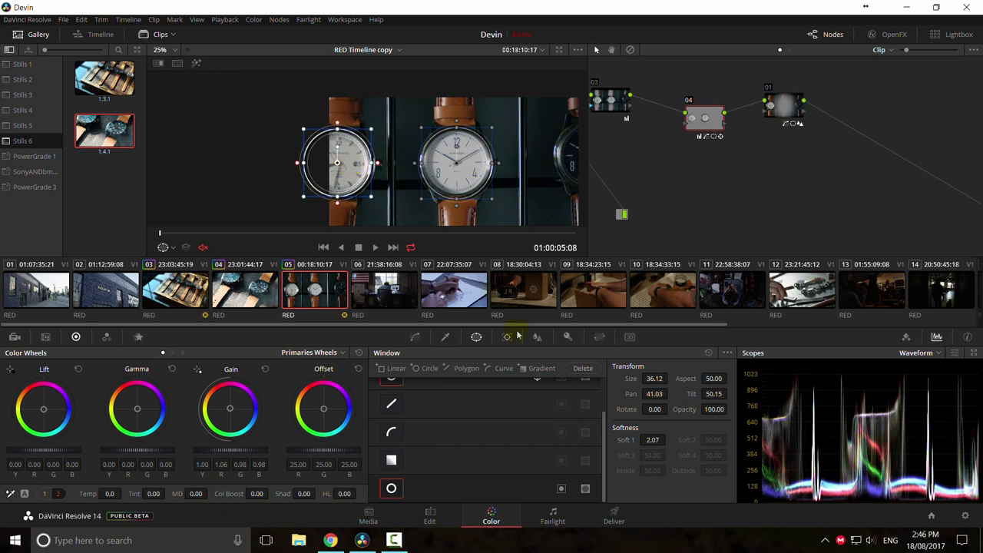
Step: Compare the picture with the dial correction bypassed and track the left dial's window forward through the clip
left_click(414, 337)
key("ctrl+d")
key("ctrl+d")
left_click_drag(482, 177, 396, 181)
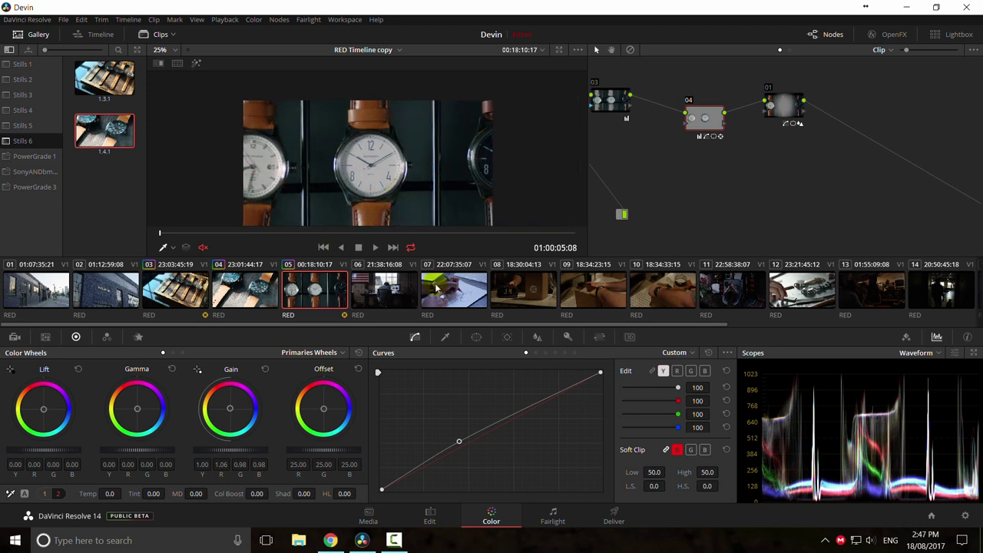
left_click(506, 336)
left_click(429, 372)
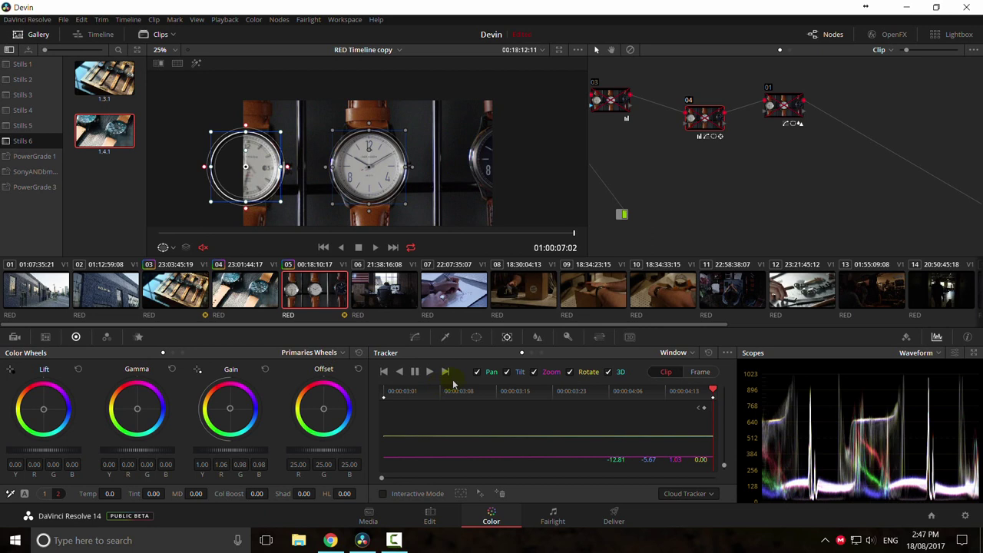
Step: At timecode 01:00:06:23, add a third circle window and fit it around the right watch's dark dial
left_click_drag(332, 234, 453, 242)
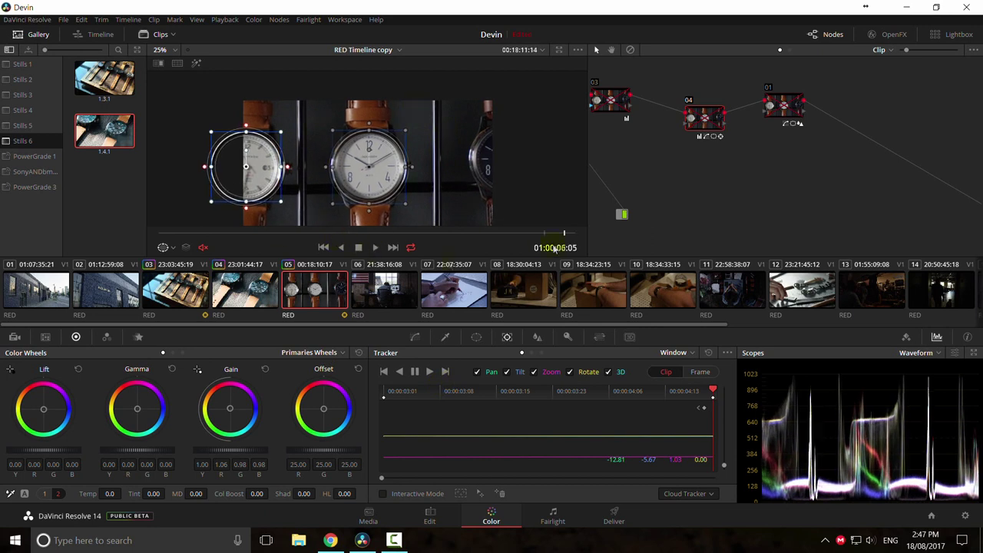
left_click(476, 336)
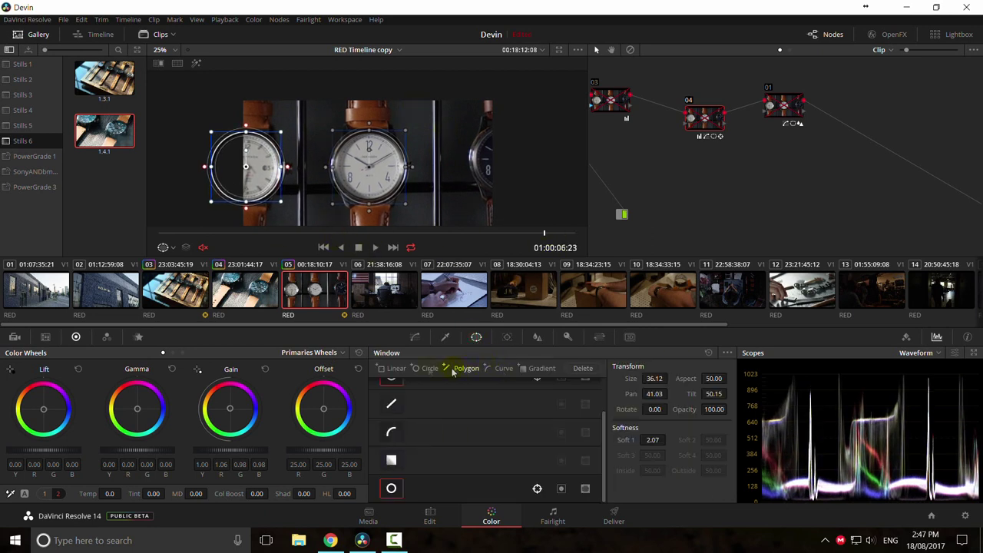
left_click(426, 368)
left_click_drag(370, 168, 515, 158)
left_click_drag(654, 378, 634, 378)
left_click_drag(500, 159, 502, 158)
left_click_drag(654, 378, 666, 378)
Step: Track the right dial's window forward and backward to cover the whole clip
left_click(506, 337)
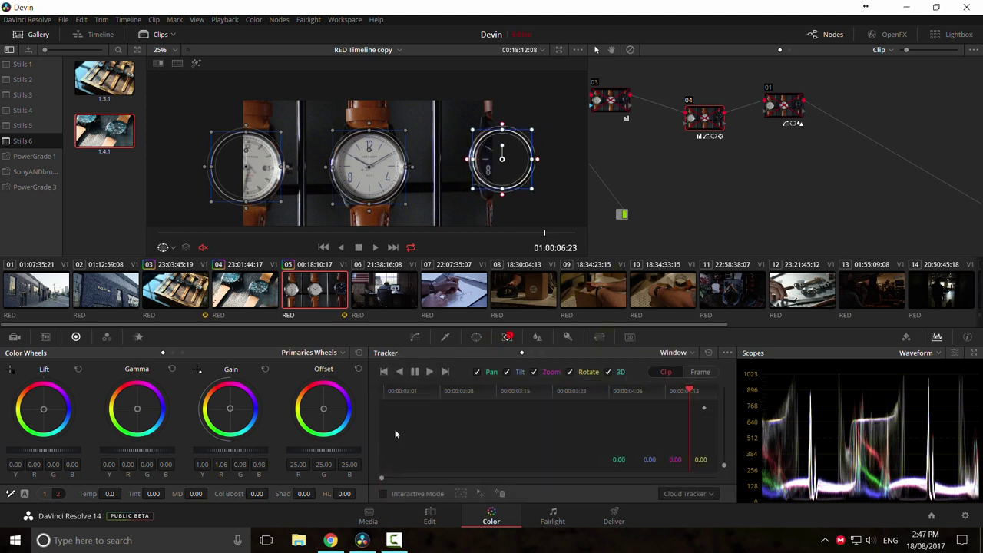
left_click(429, 373)
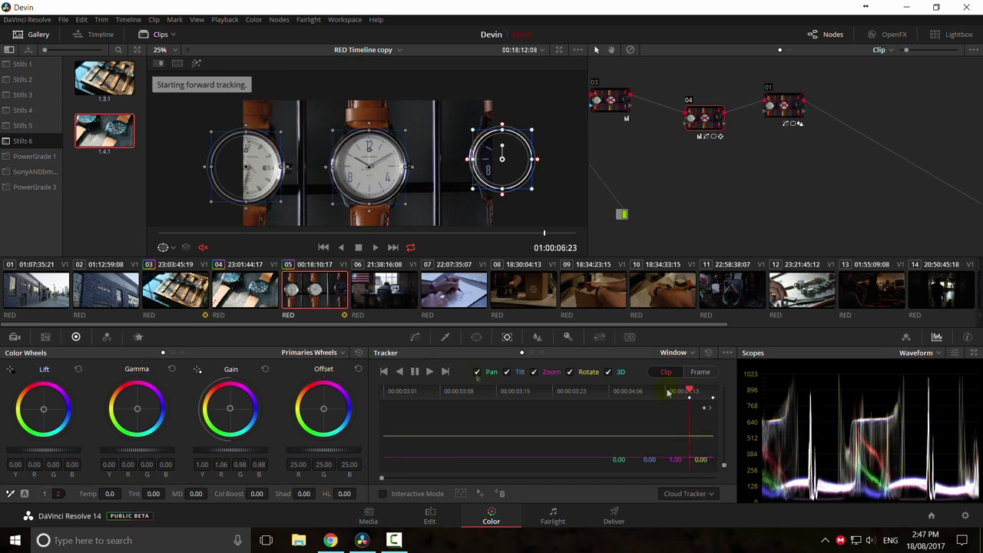
left_click(399, 372)
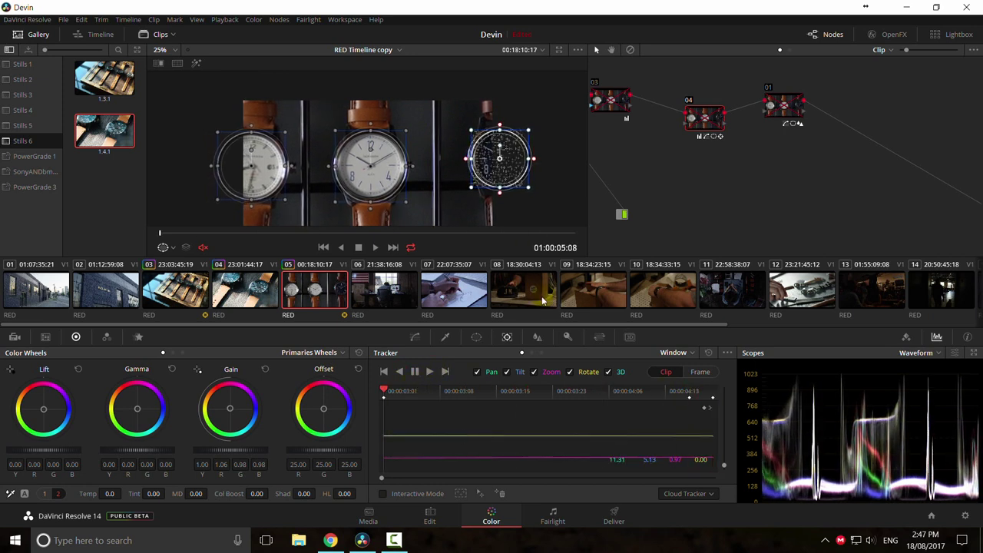
Step: Examine all three watch dials with the dial node's correction bypassed and enabled
left_click(415, 338)
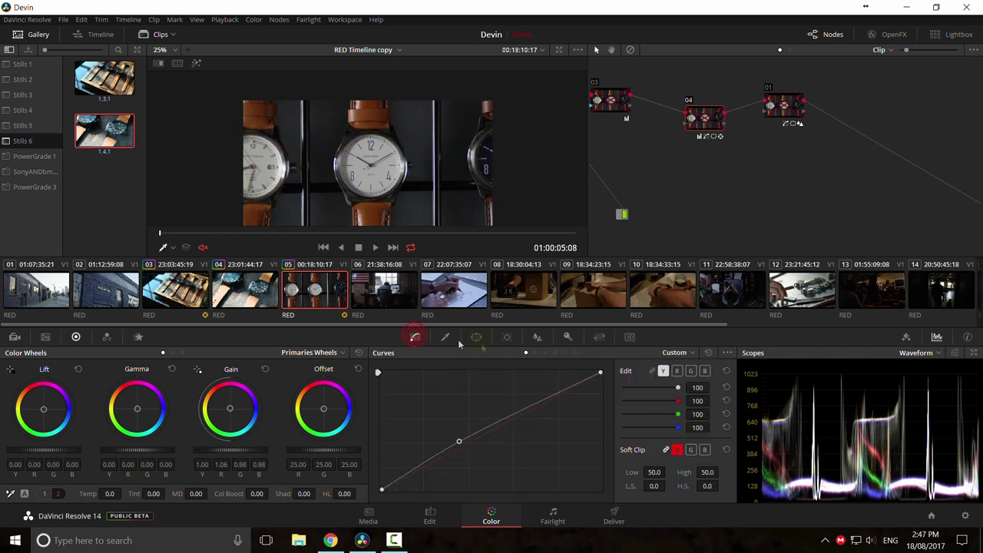
key("ctrl+d")
key("ctrl+d")
left_click_drag(371, 186, 398, 180)
scroll(402, 180, "down", 1)
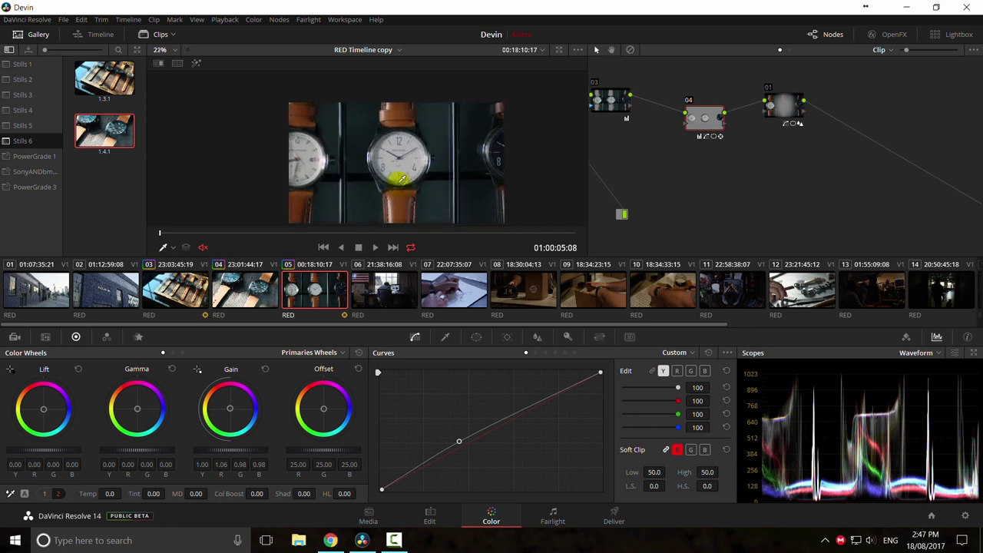
scroll(413, 185, "up", 1)
scroll(415, 183, "down", 1)
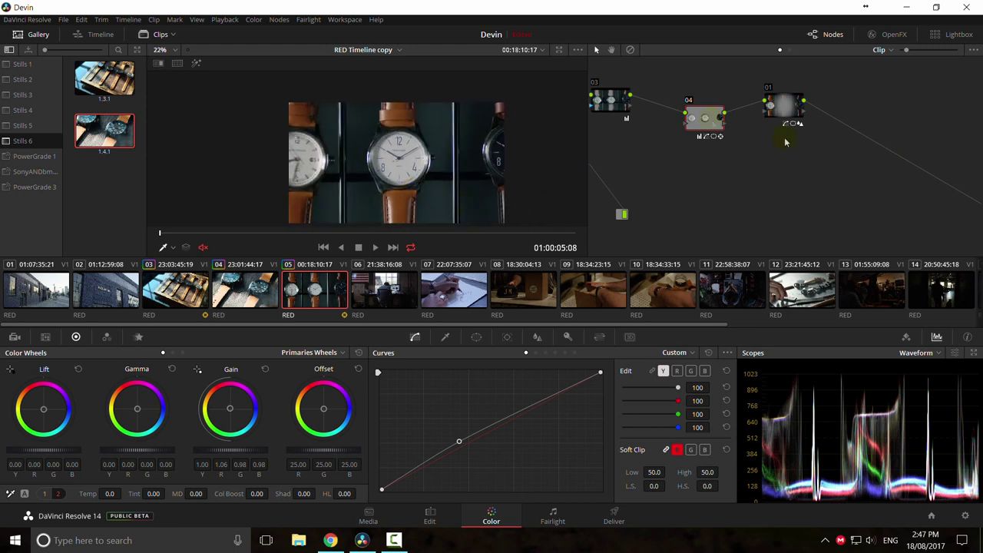
Step: Rearrange the nodes in the graph and inspect the graded watches in full screen
left_click_drag(697, 123, 702, 115)
left_click_drag(609, 100, 722, 167)
left_click_drag(625, 122, 680, 137)
left_click_drag(724, 208, 656, 184)
left_click_drag(715, 126, 744, 127)
left_click_drag(659, 126, 692, 134)
left_click_drag(799, 123, 814, 136)
key("ctrl+f")
mouse_move(386, 246)
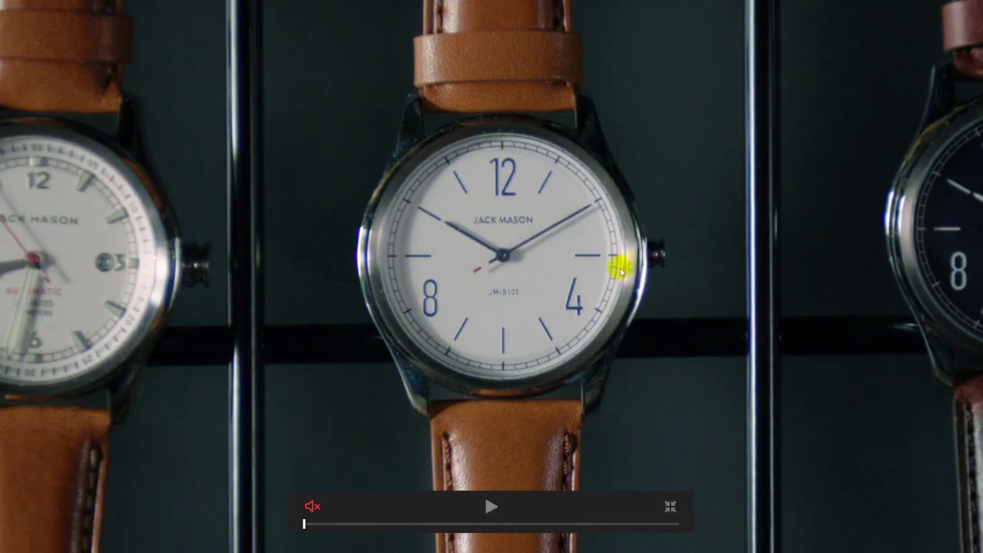
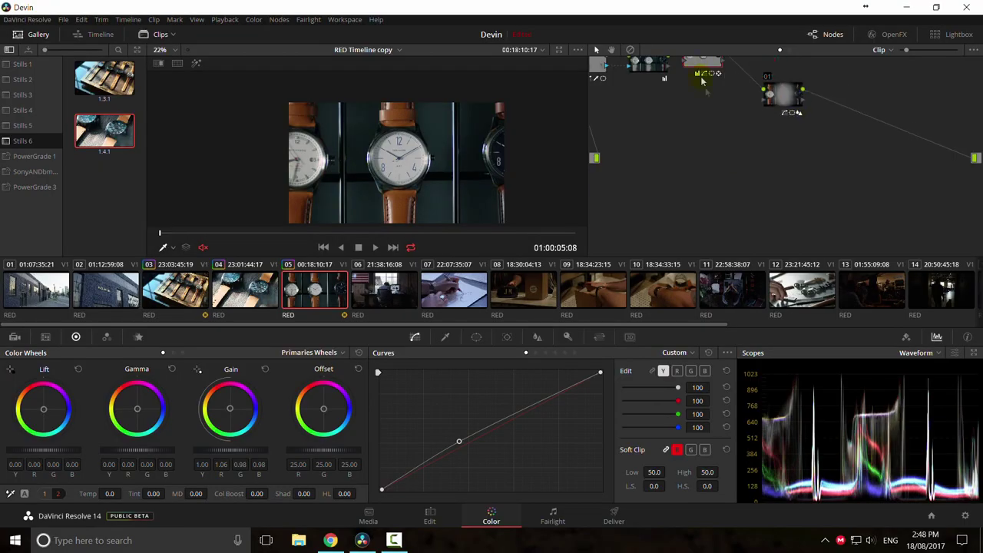
Step: Line up nodes 02, 03, 04 and 01 in a compact row in the node graph
left_click_drag(701, 81, 750, 106)
left_click_drag(832, 124, 886, 118)
left_click_drag(751, 83, 822, 113)
left_click_drag(885, 117, 899, 101)
left_click_drag(818, 117, 847, 108)
left_click_drag(695, 89, 798, 104)
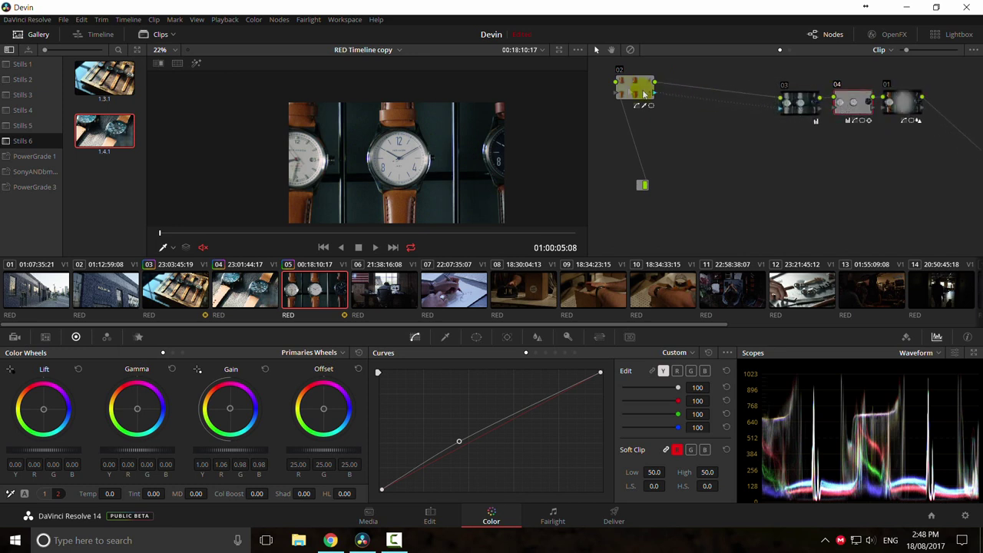
left_click_drag(643, 92, 754, 105)
left_click(908, 109)
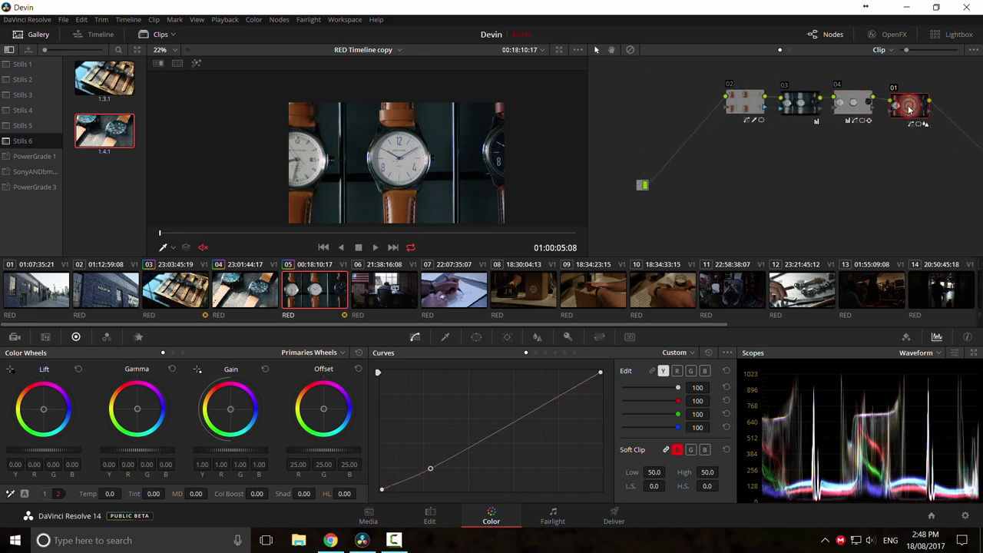
Step: Add a serial node before node 02 and place it near the source input
mouse_move(749, 103)
left_mouse_down()
mouse_move(715, 103)
mouse_move(732, 103)
left_mouse_up()
left_click(732, 104)
key("shift+s")
left_click_drag(725, 152, 658, 139)
Step: Qualify the purple fringe on the centre watch's bezel edge with the HSL qualifier on node 05 and highlight the selection
scroll(458, 156, "up", 2)
scroll(458, 155, "up", 6)
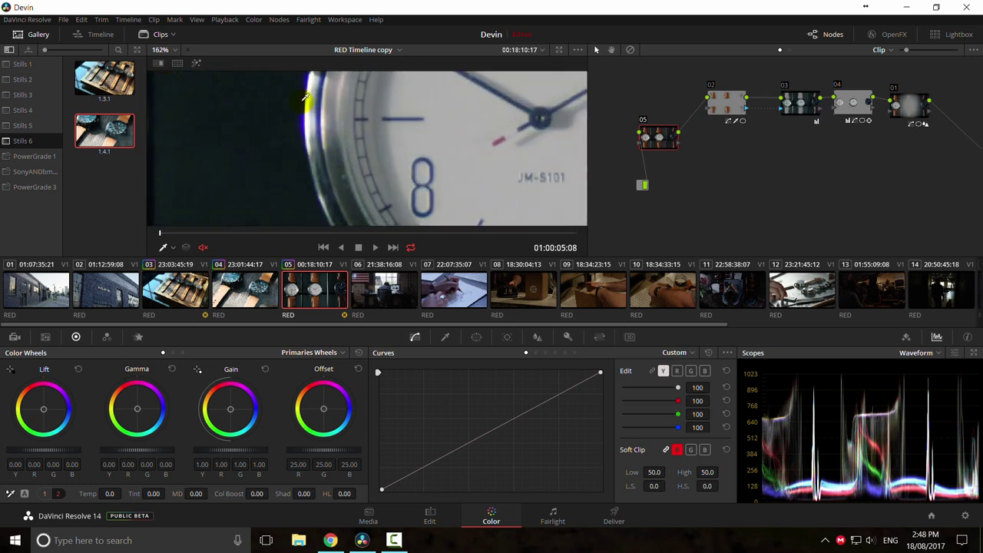
scroll(318, 159, "up", 1)
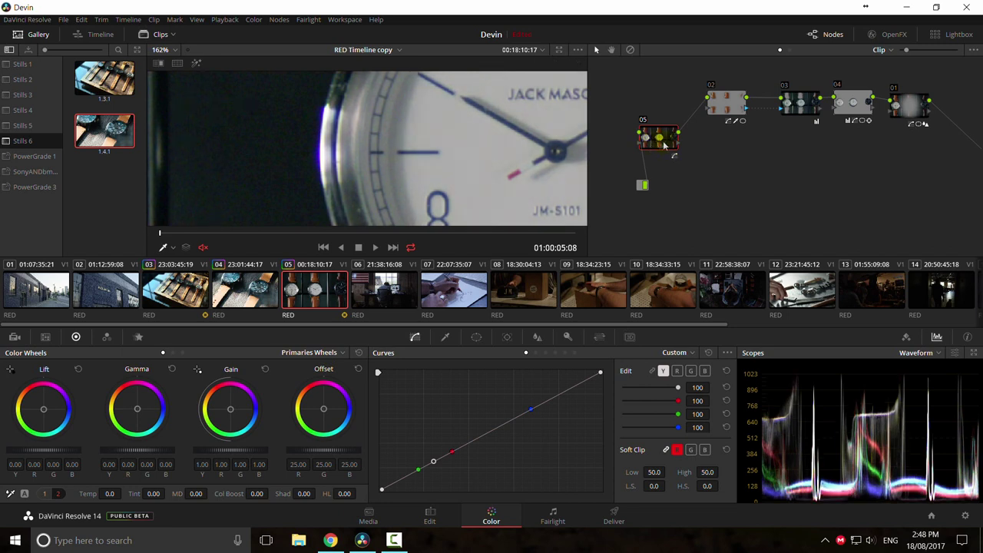
left_click(318, 155)
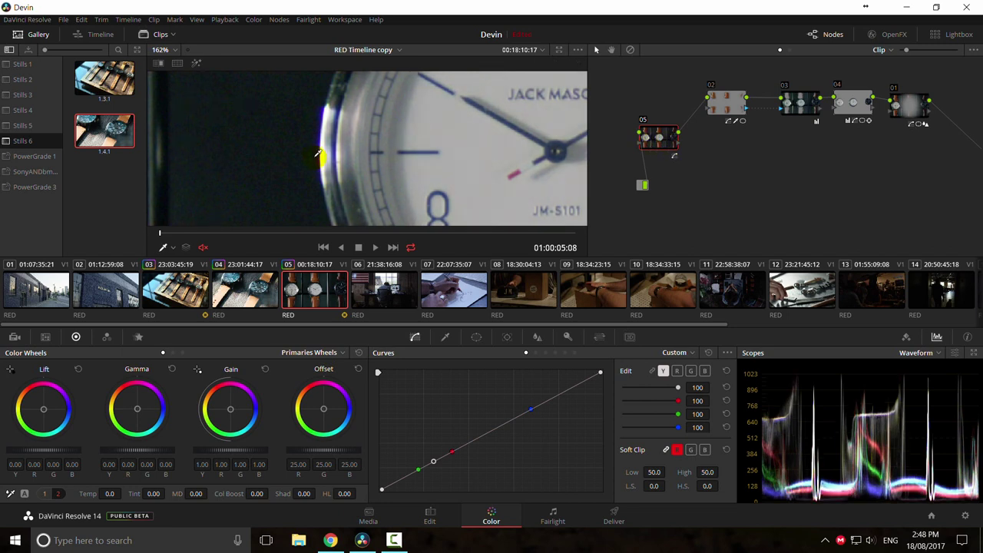
left_click(444, 338)
left_click(322, 157)
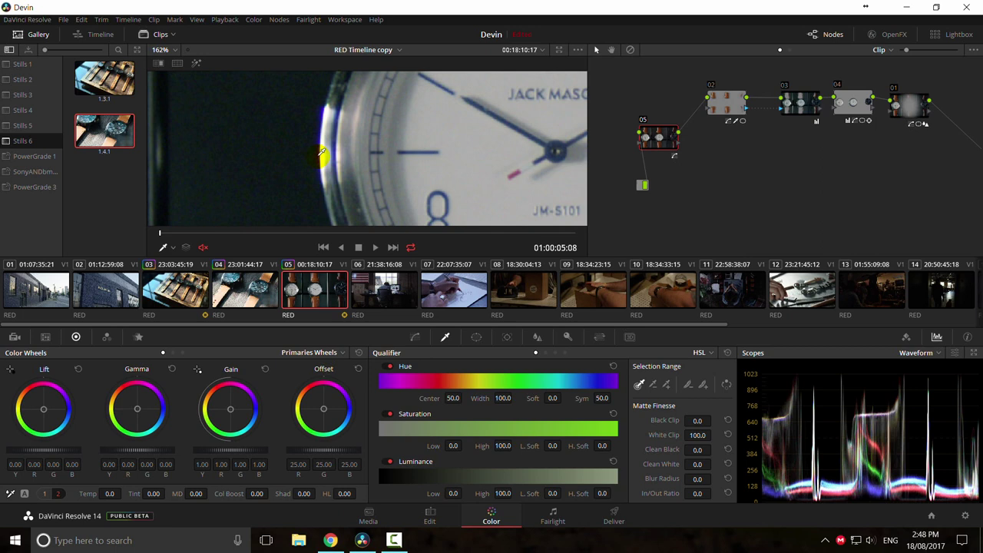
key("shift+h")
scroll(390, 164, "down", 2)
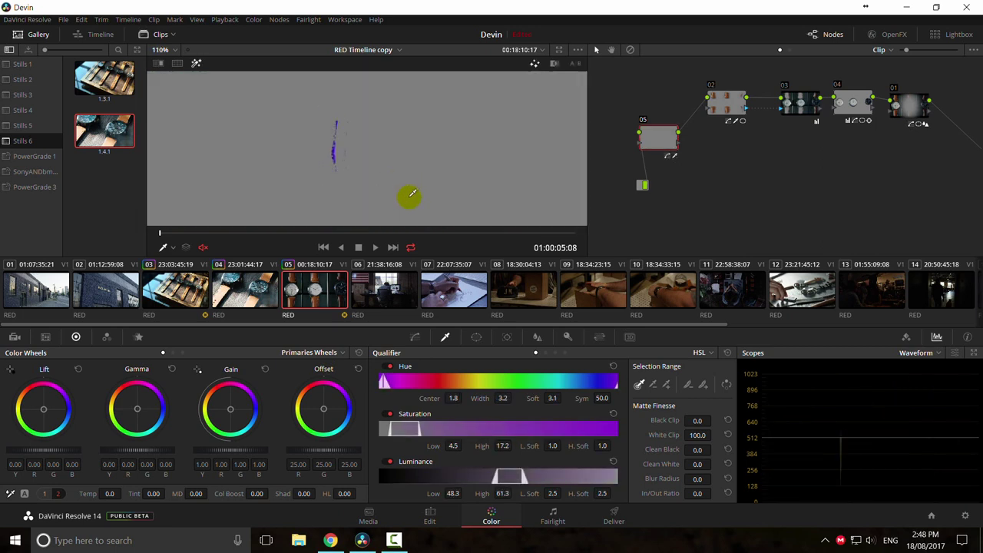
Step: Widen the fringe qualifier to hue width 33.3, luminance low 43.4 and high 65.2, and saturation low 2.2
left_click_drag(505, 399, 514, 398)
scroll(399, 149, "down", 3)
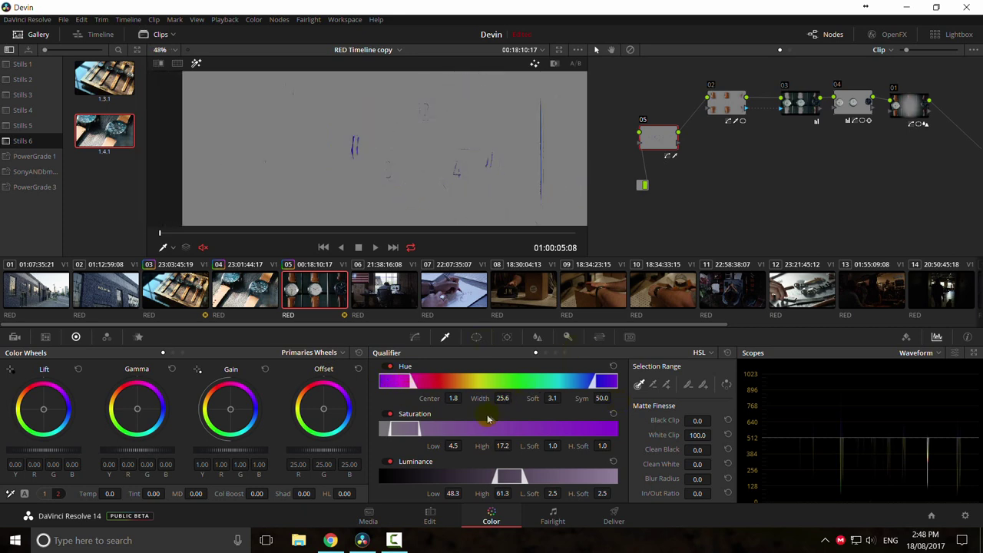
left_click_drag(502, 397, 507, 397)
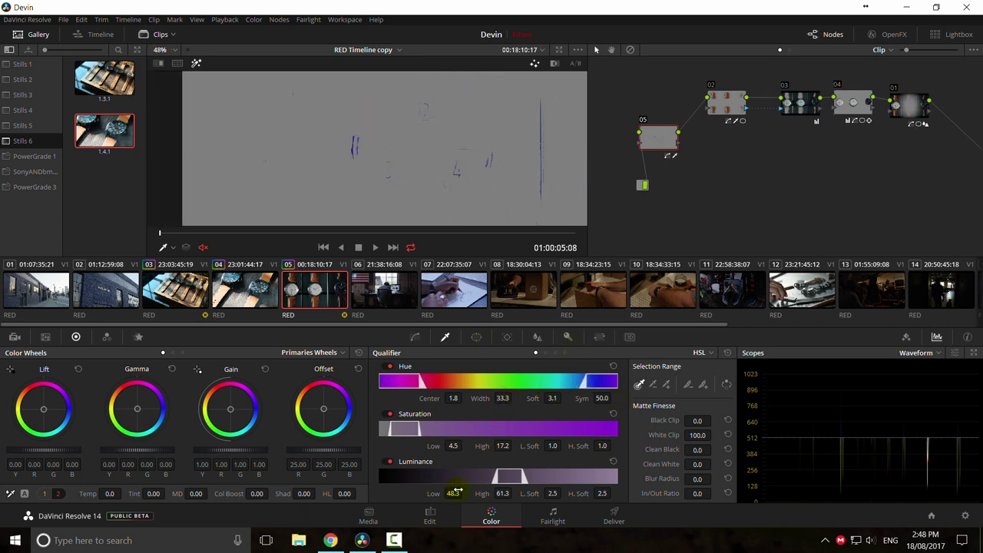
left_click_drag(453, 493, 421, 489)
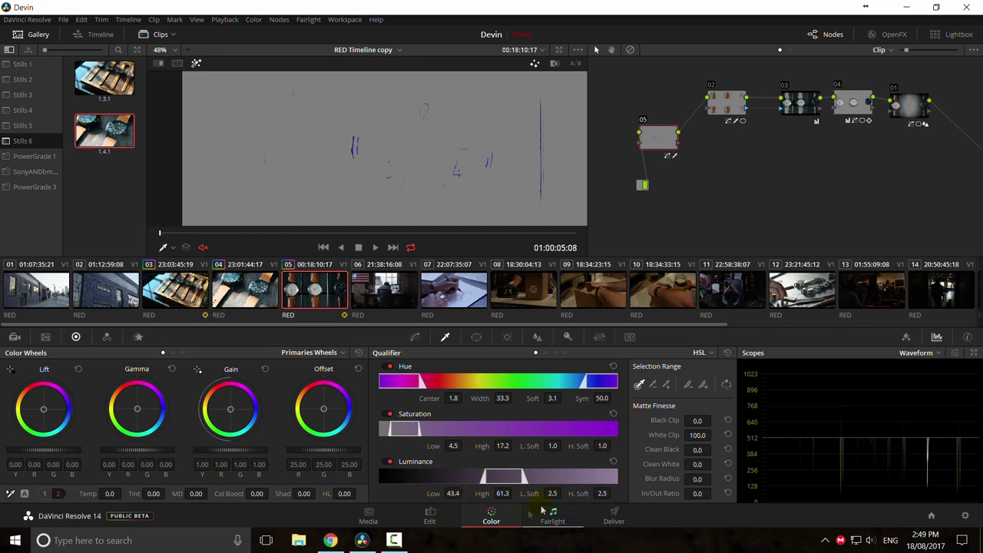
left_click_drag(504, 494, 501, 494)
left_click_drag(452, 445, 448, 446)
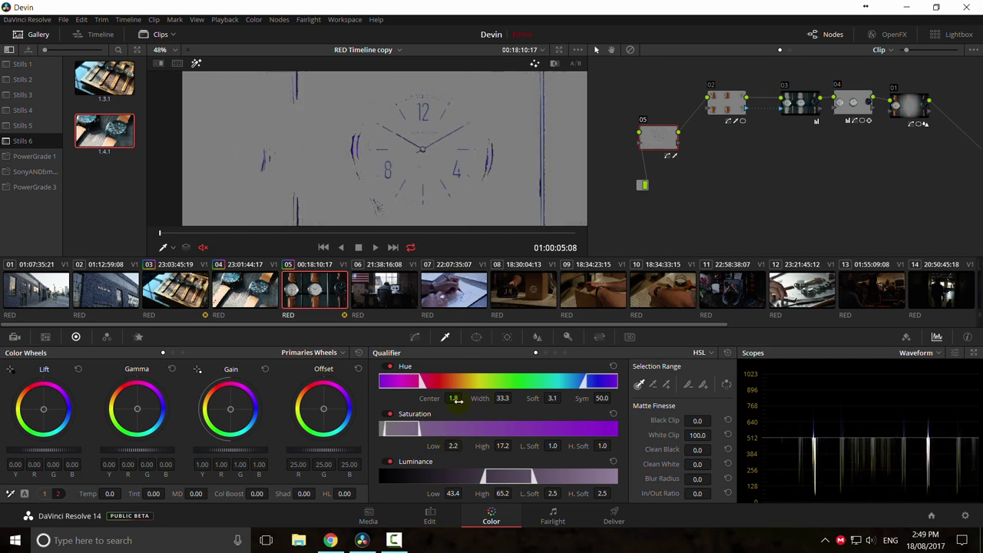
Step: Set the fringe qualifier's hue width to 35.4 and saturation low to 2.7, checking the selection with the highlight on and off
left_click_drag(503, 398, 507, 398)
mouse_move(454, 445)
left_mouse_down()
mouse_move(463, 445)
mouse_move(456, 445)
left_mouse_up()
key("shift+h")
key("shift+h")
scroll(407, 201, "down", 1)
scroll(401, 161, "up", 2)
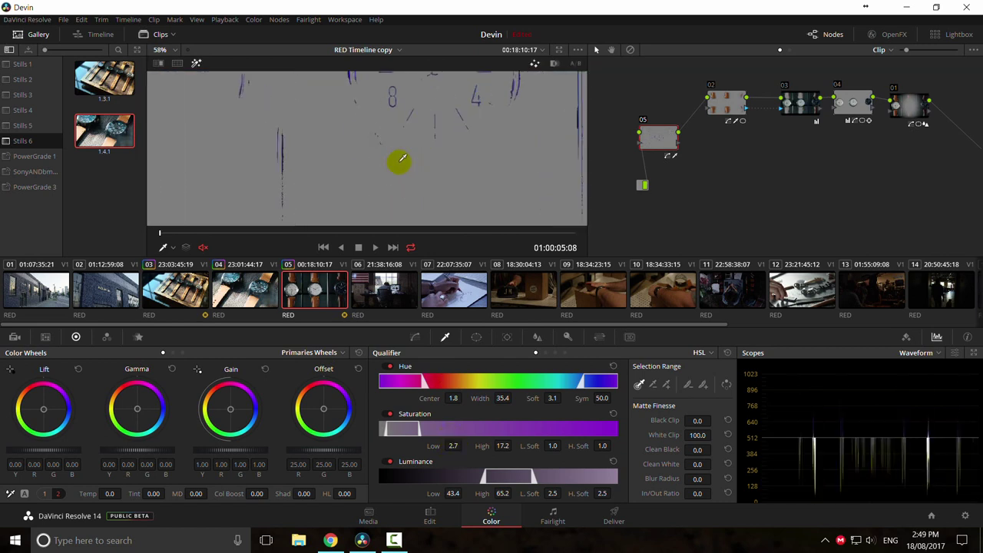
key("shift+h")
key("shift+h")
key("shift+h")
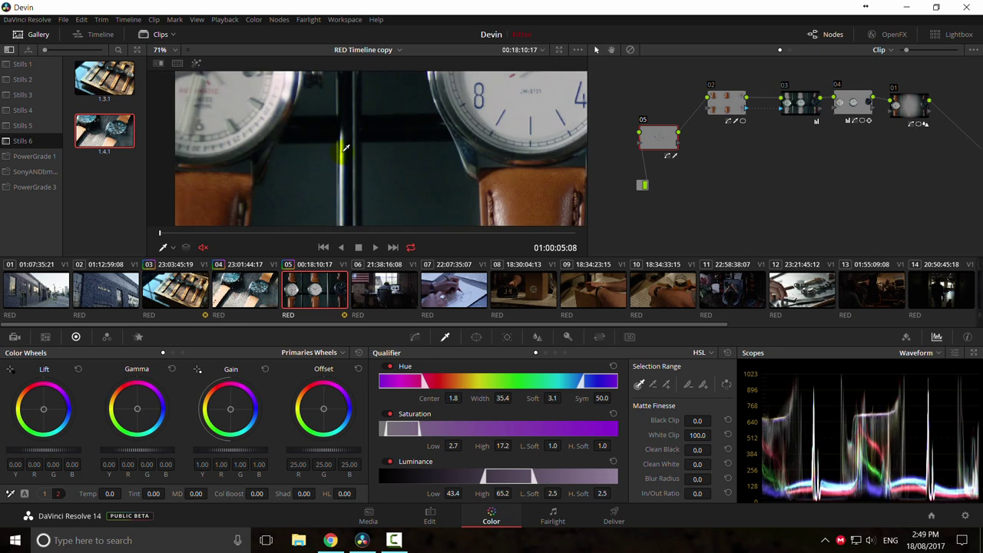
Step: Compare the highlighted selection with the normal picture around the centre watch's bezel, hands and numerals
scroll(343, 162, "up", 3)
key("shift+h")
scroll(446, 142, "up", 1)
key("shift+h")
left_click_drag(448, 142, 425, 185)
key("shift+h")
key("shift+h")
key("shift+h")
left_click_drag(443, 152, 416, 181)
key("shift+h")
key("shift+h")
key("shift+h")
key("shift+h")
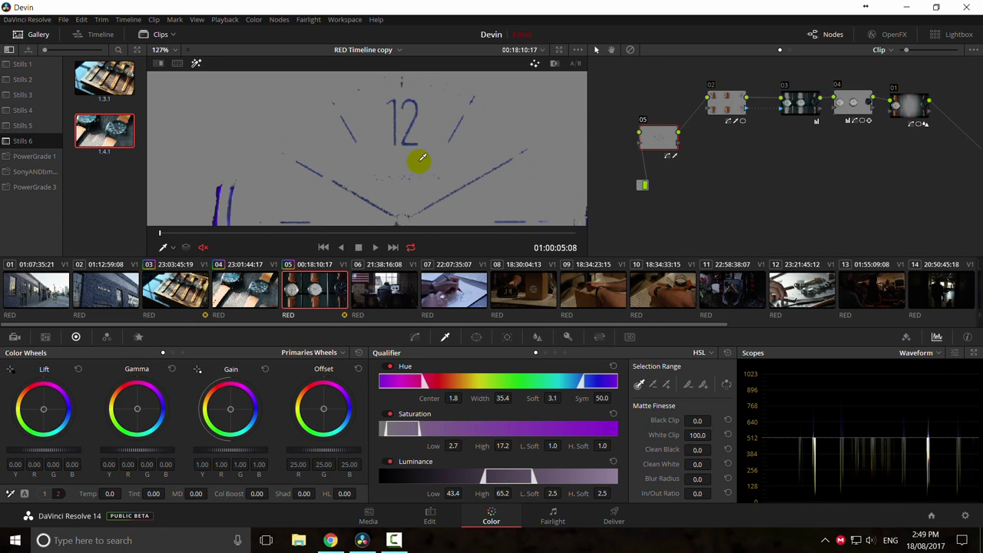
scroll(390, 188, "down", 4)
key("shift+h")
left_click(411, 165)
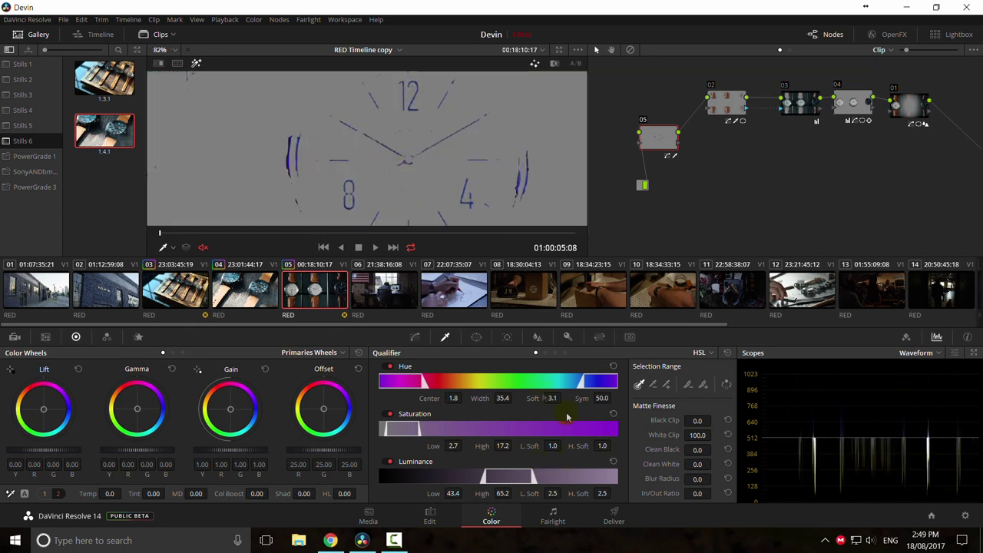
Step: Extend the fringe qualifier to saturation low 2.4 and high 28.2, and luminance low 40.2 and high 100
left_click_drag(515, 445, 515, 445)
left_click_drag(502, 493, 514, 493)
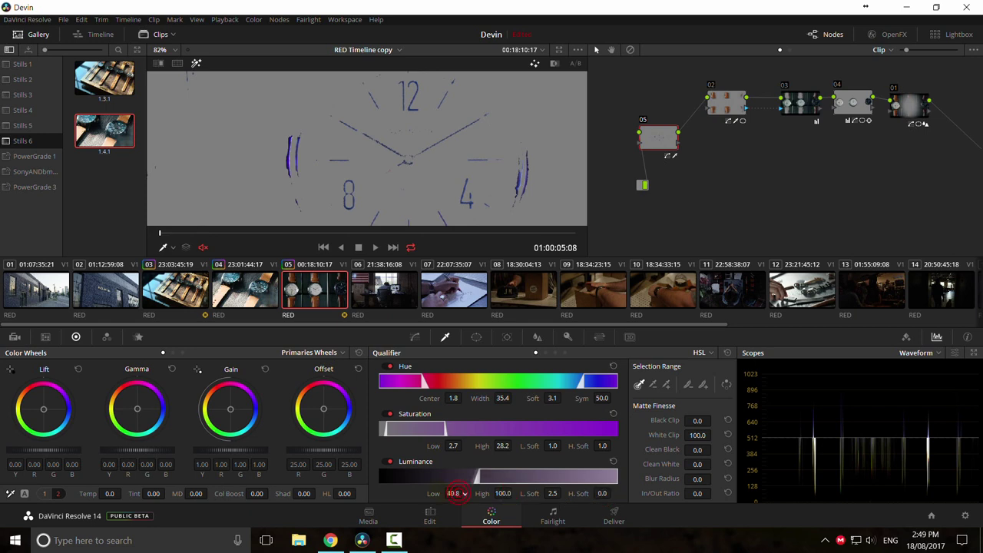
left_click_drag(461, 493, 465, 493)
left_click_drag(453, 446, 464, 446)
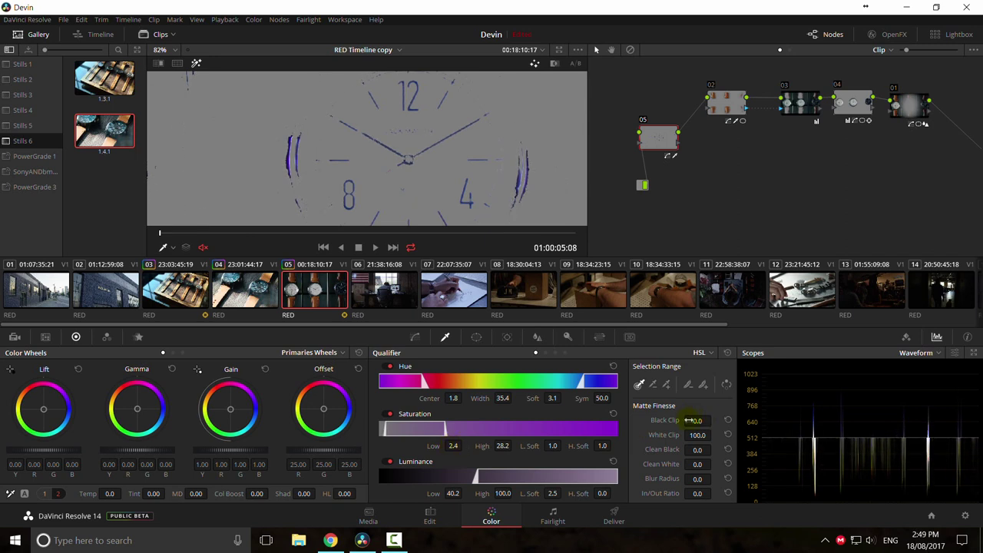
Step: Refine the fringe matte with clean black 16.2, clean white 28.5, blur radius 32.6 and in/out ratio 63.1, checking it against the normal picture
left_click_drag(697, 450, 714, 464)
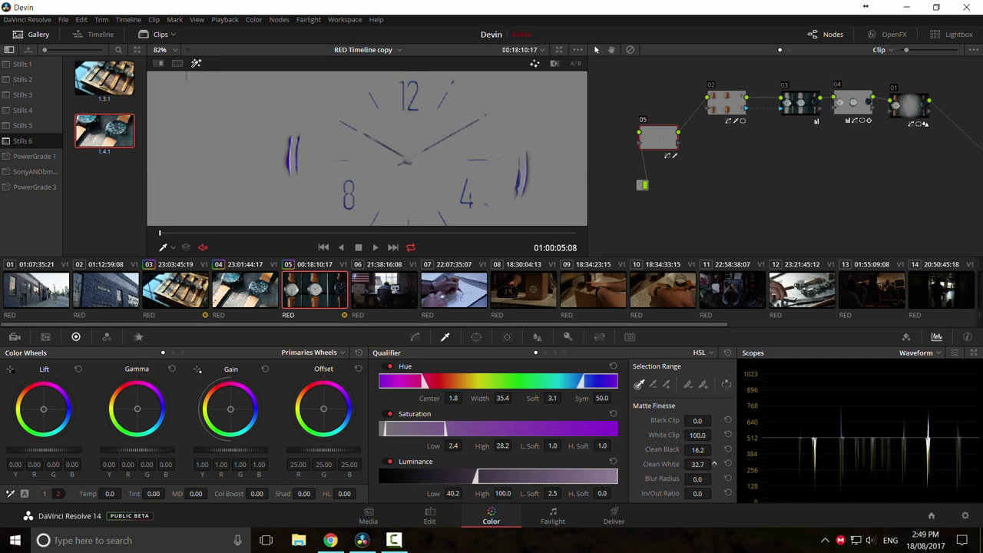
left_click_drag(714, 479, 714, 478)
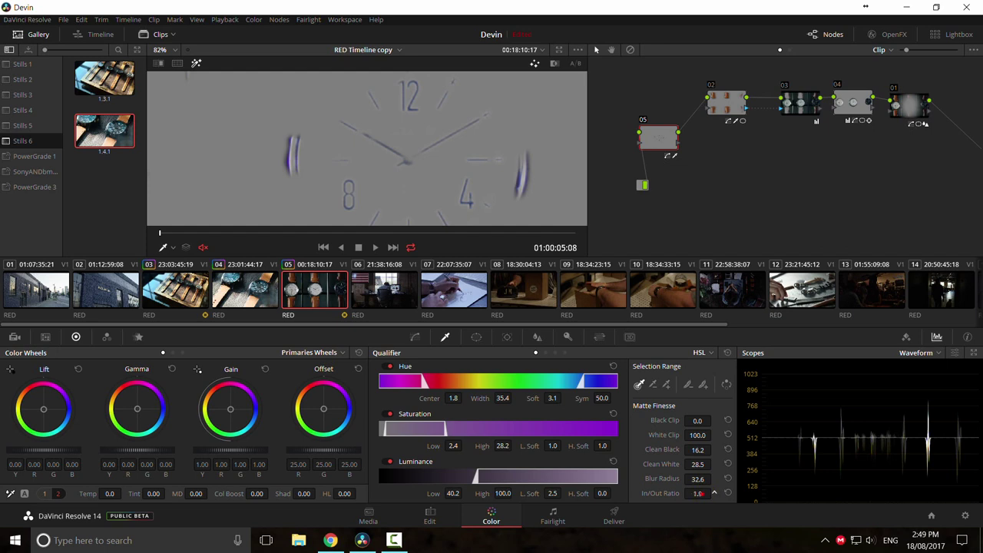
left_click_drag(714, 492, 538, 188)
scroll(387, 146, "down", 5)
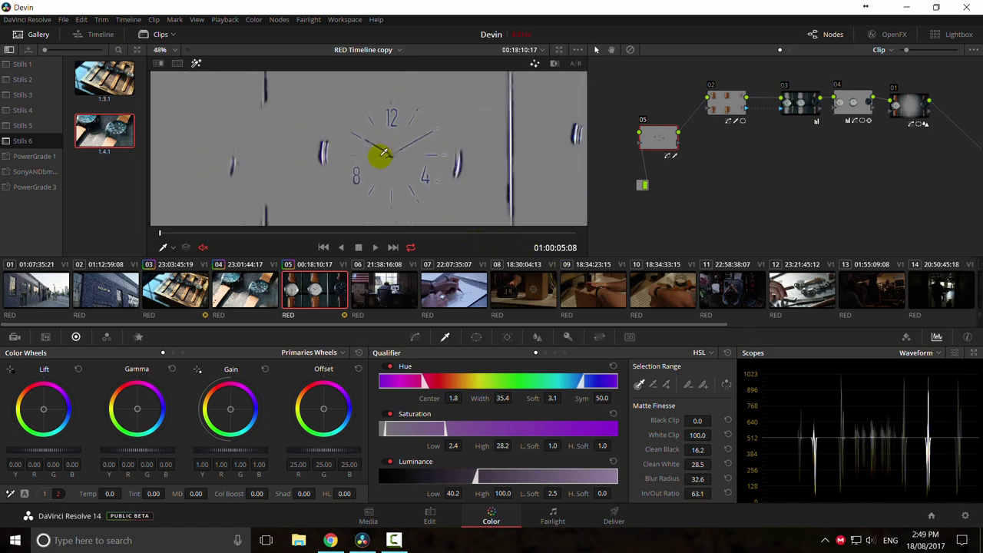
scroll(402, 158, "up", 1)
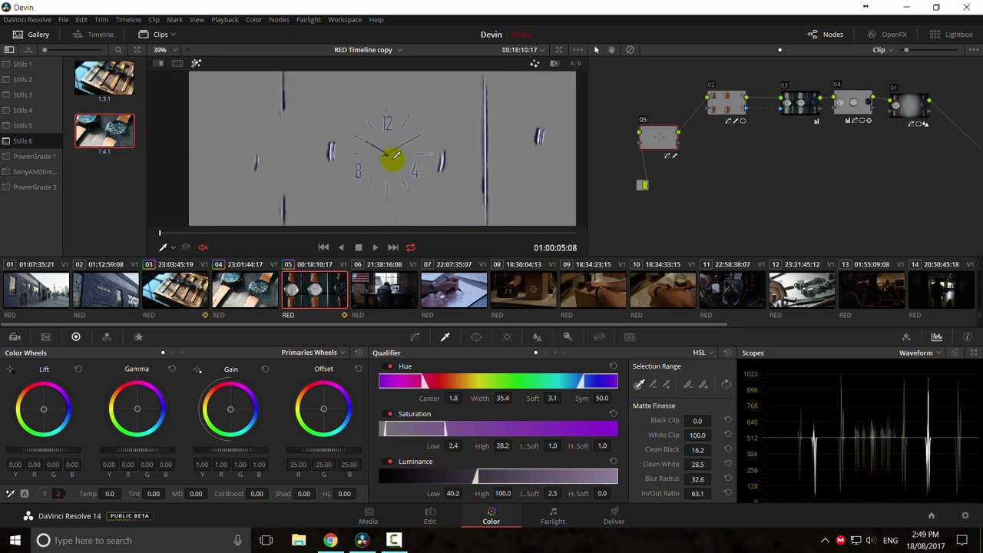
key("shift+h")
key("shift+h")
key("shift+h")
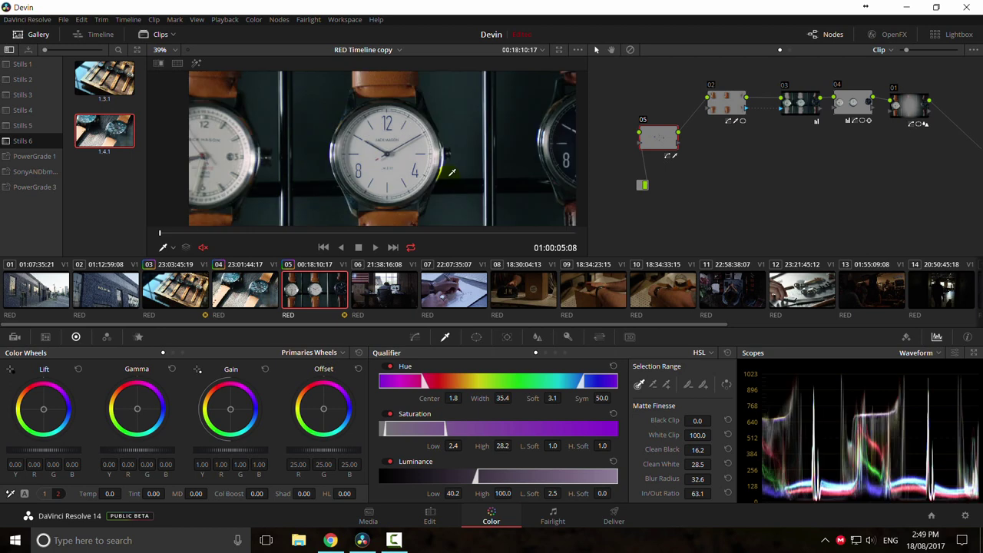
key("shift+h")
key("shift+h")
Step: Try removing the purple fringe on the centre watch's bezel by lowering node 05's saturation to 0
scroll(410, 168, "up", 5)
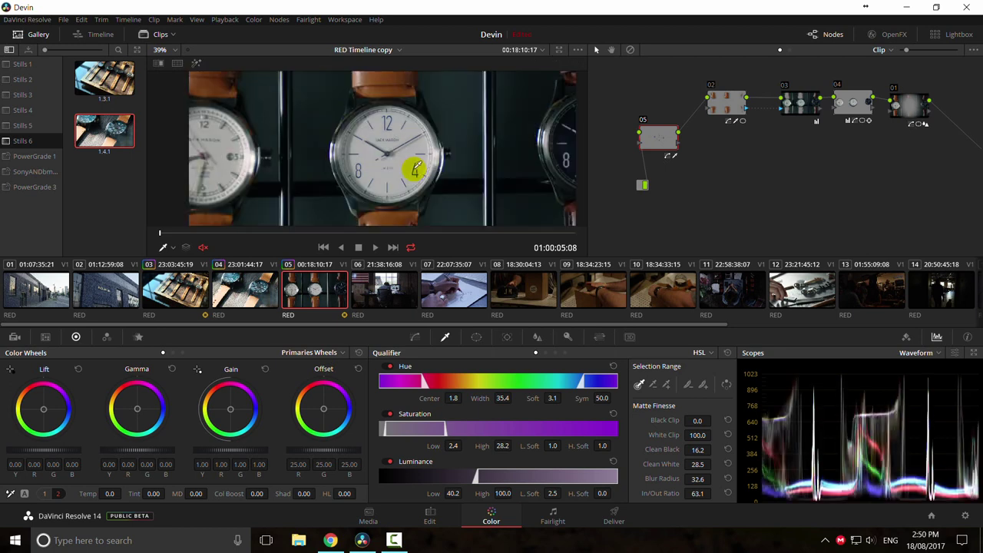
scroll(334, 151, "up", 8)
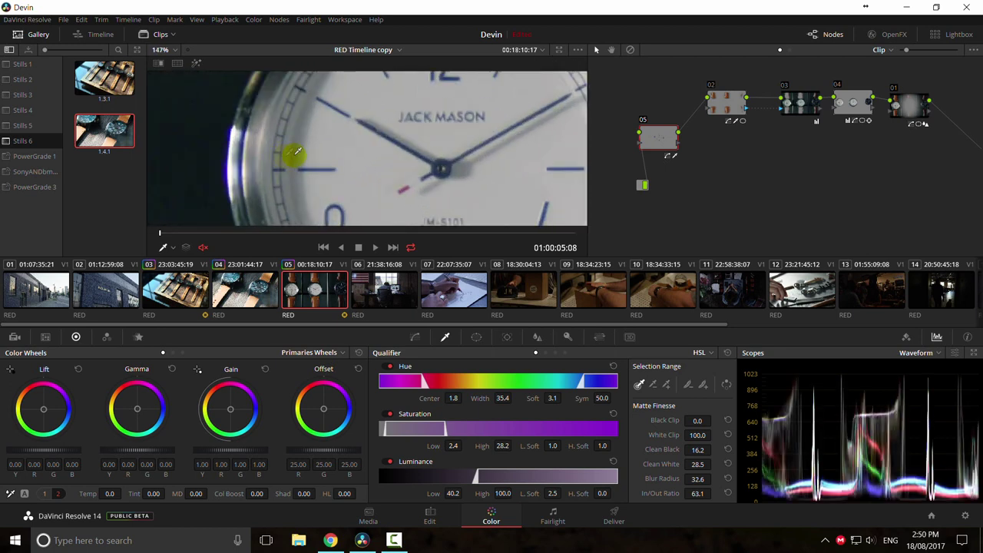
scroll(364, 135, "up", 2)
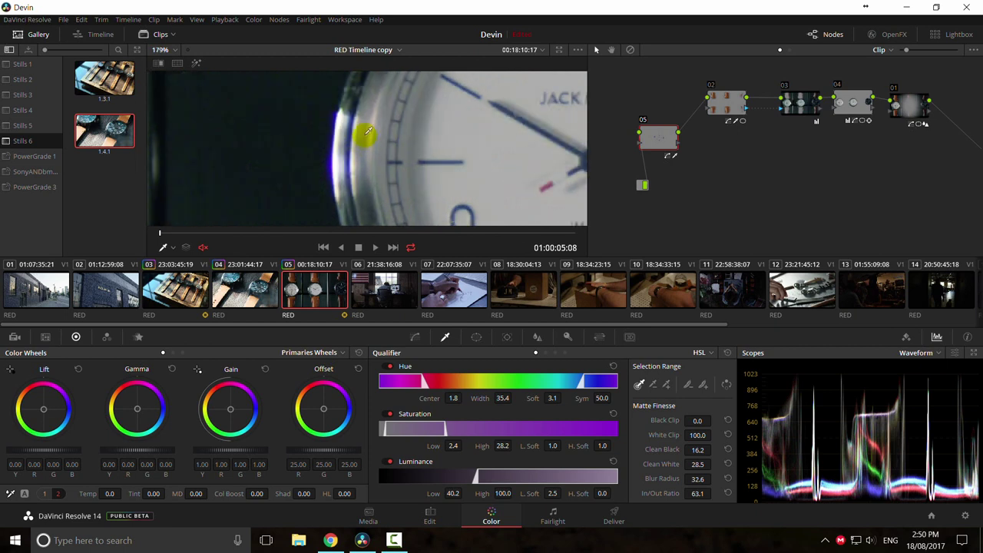
left_click(414, 337)
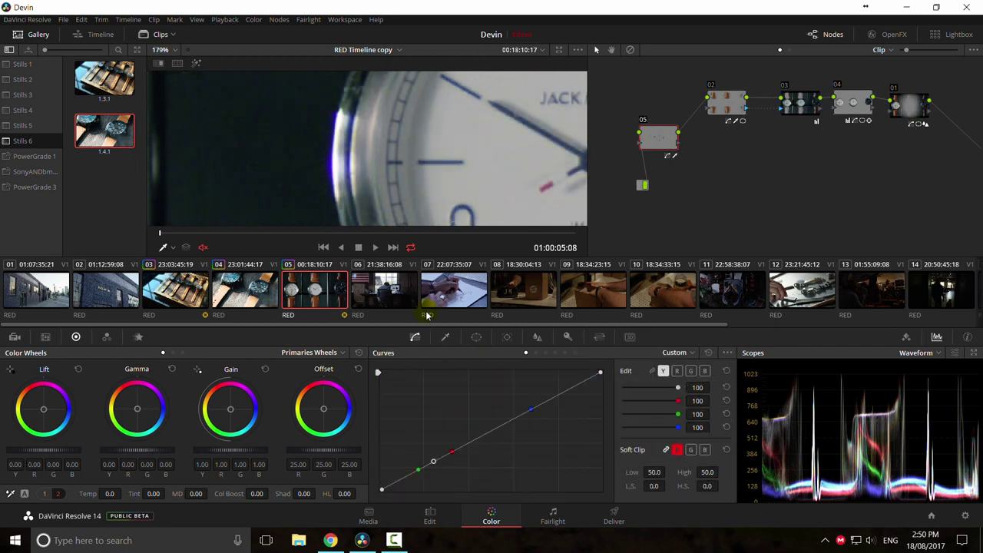
key("shift+h")
key("shift+h")
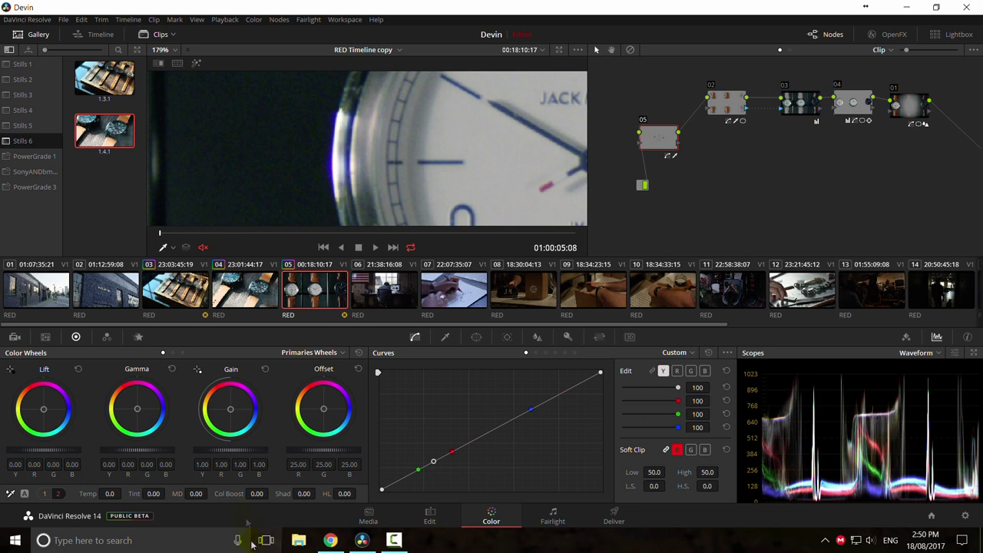
left_click(43, 493)
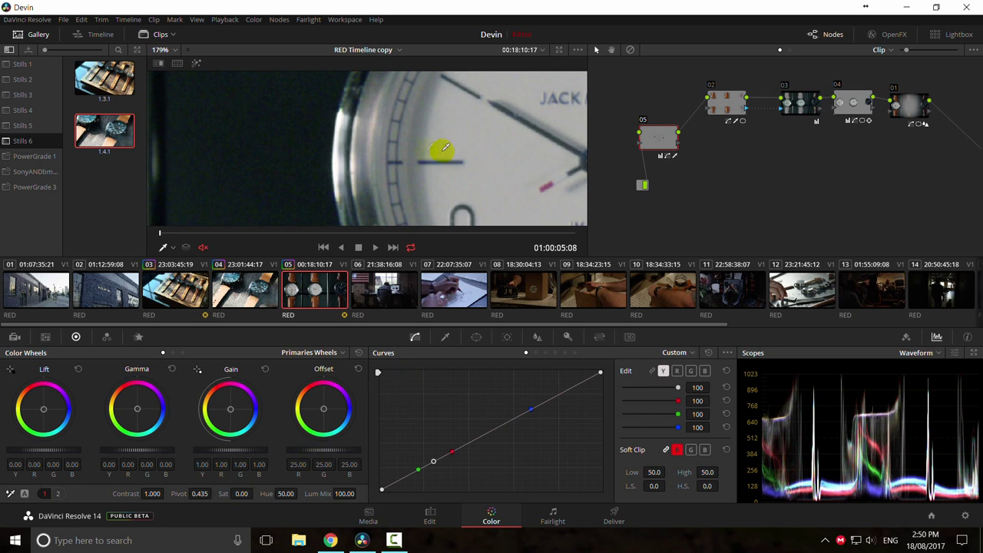
Step: Examine the desaturated watch edges in the full-screen view and scrub slightly ahead in the clip
scroll(460, 161, "down", 5)
scroll(461, 170, "down", 4)
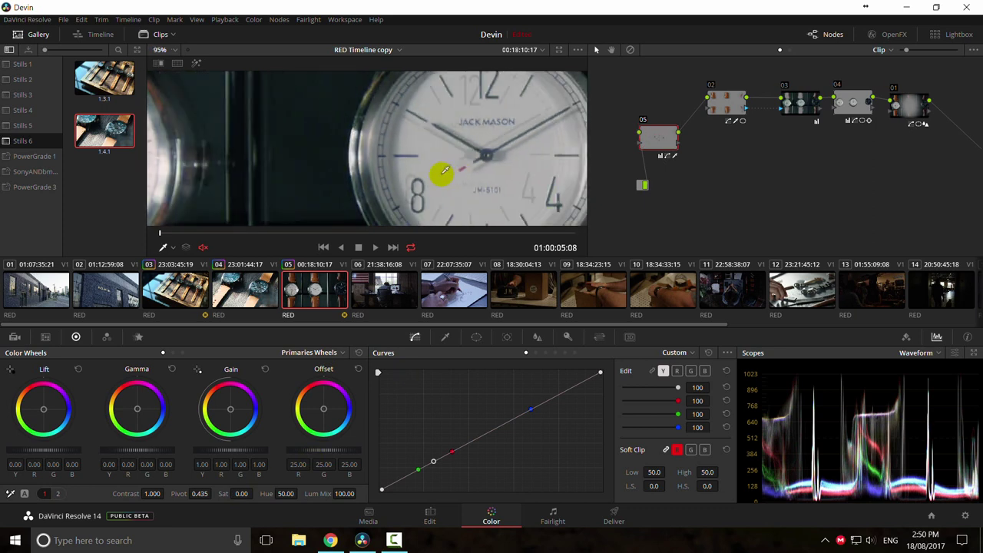
key("ctrl+f")
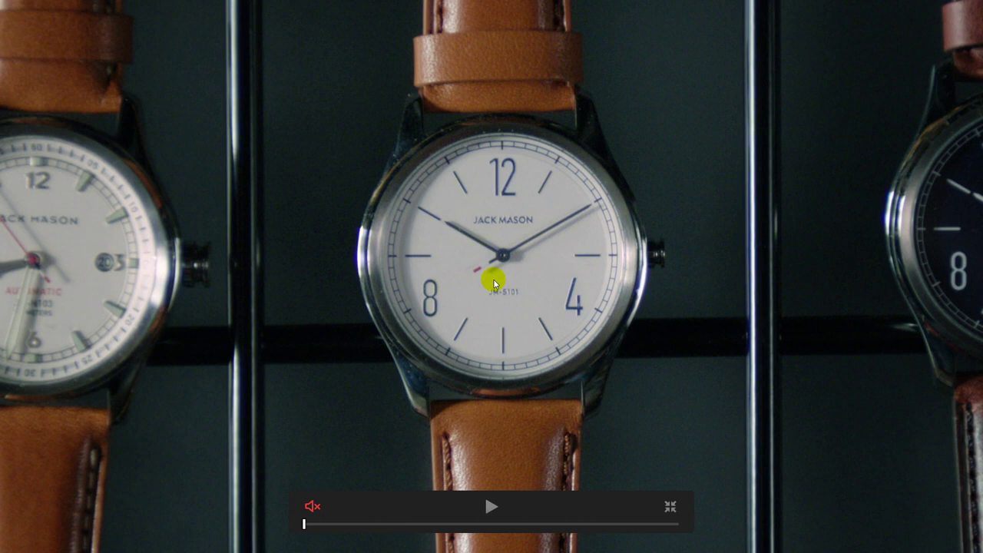
left_click_drag(384, 523, 314, 524)
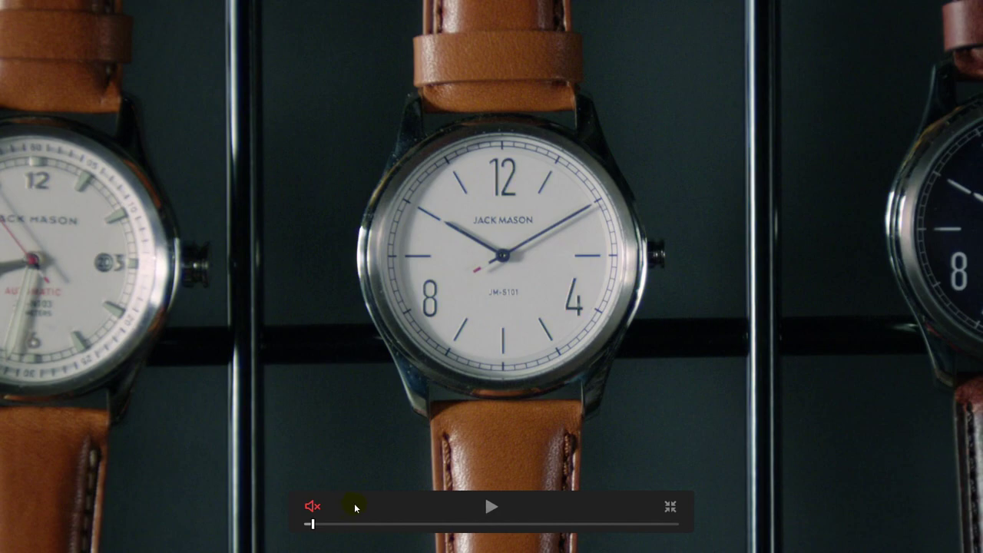
key("ctrl+f")
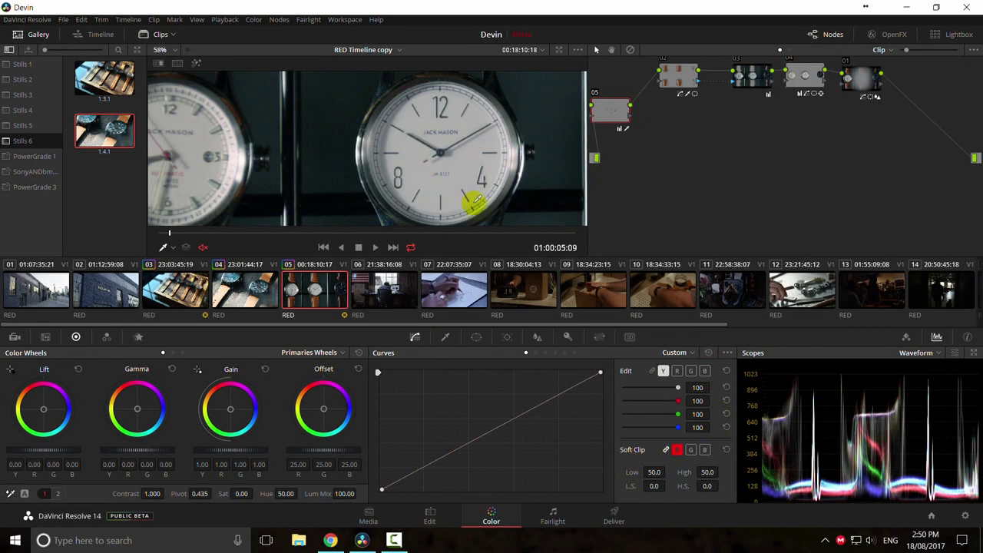
Step: Move node 05 clear of the source input in the node graph
scroll(415, 153, "up", 2)
scroll(405, 158, "up", 4)
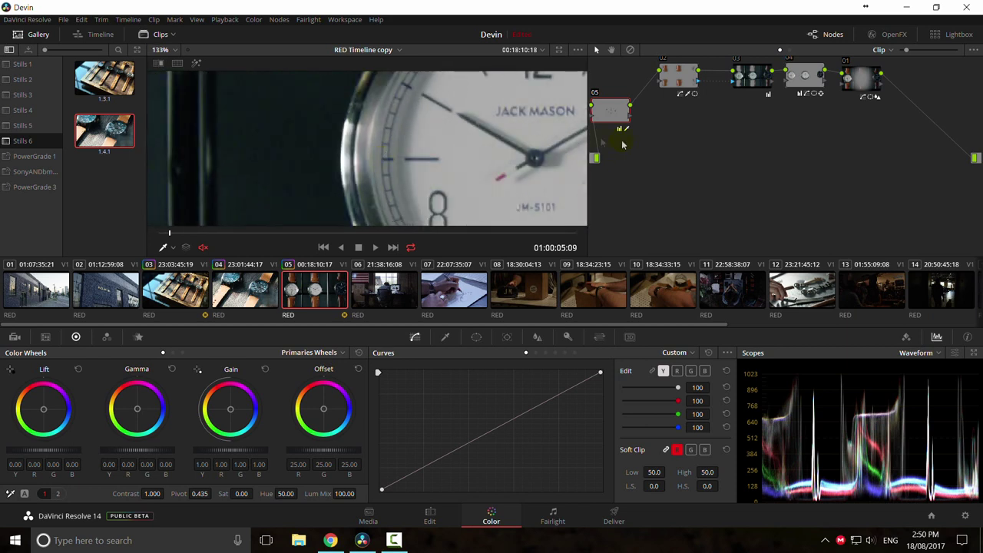
left_click_drag(613, 122, 634, 134)
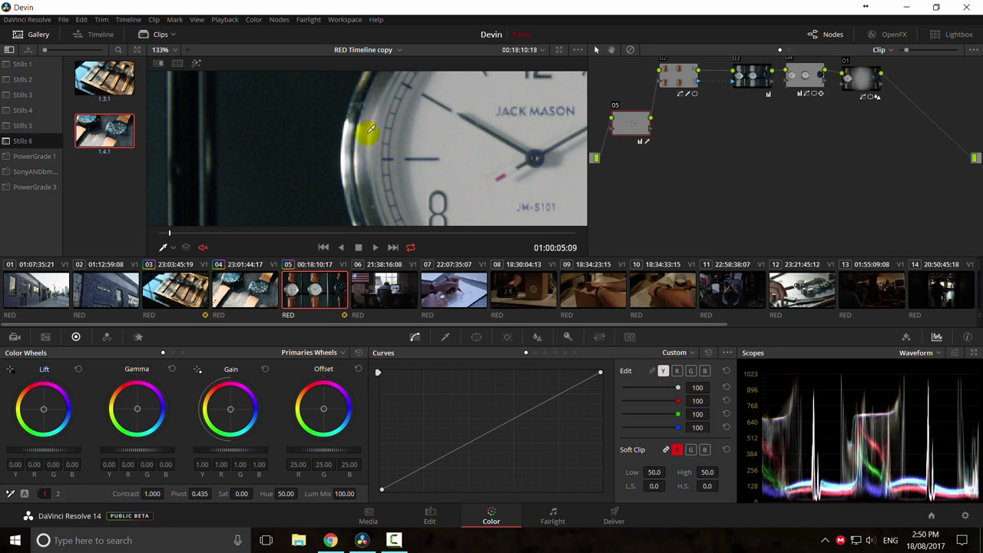
Step: Try neutralising the fringe at saturation 50 by warming node 05's gain and gamma, resetting each wheel after checking the bezel
left_click(241, 493)
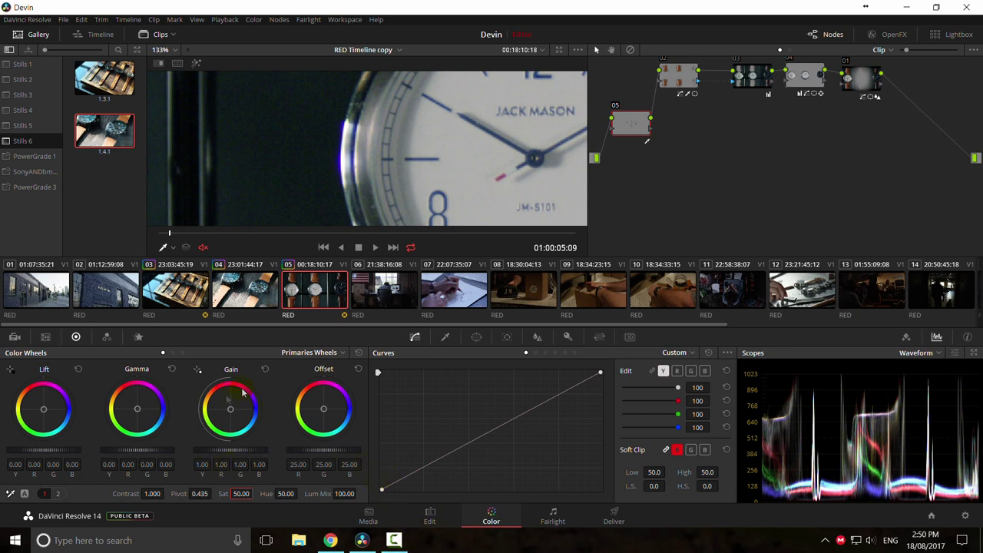
left_click(231, 409)
left_click_drag(228, 407, 218, 413)
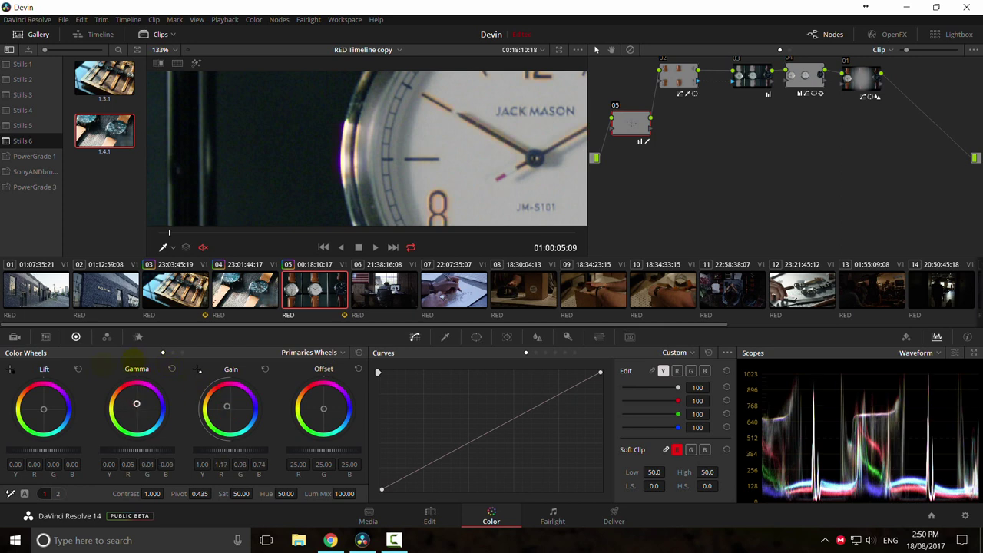
left_click_drag(127, 407, 127, 407)
left_click_drag(228, 407, 240, 413)
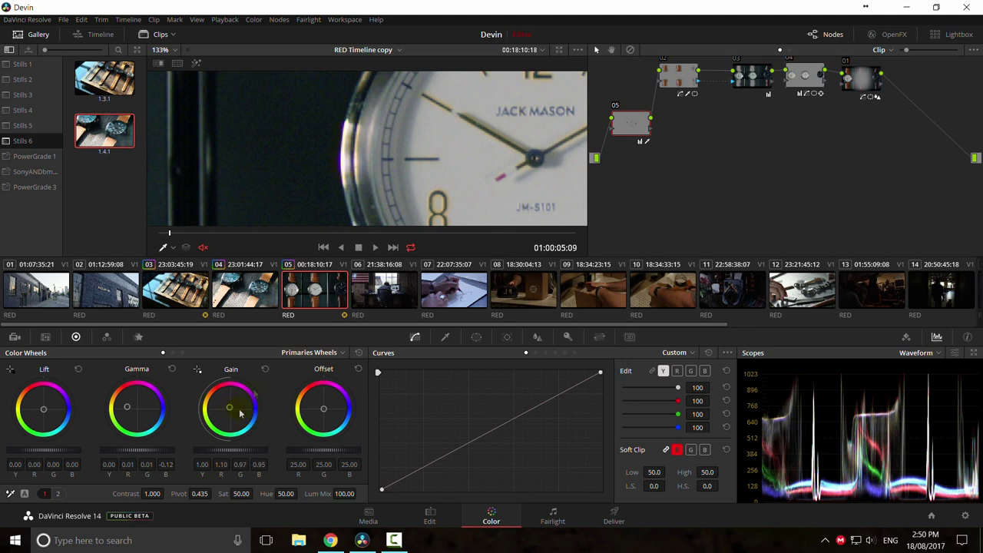
left_click(265, 371)
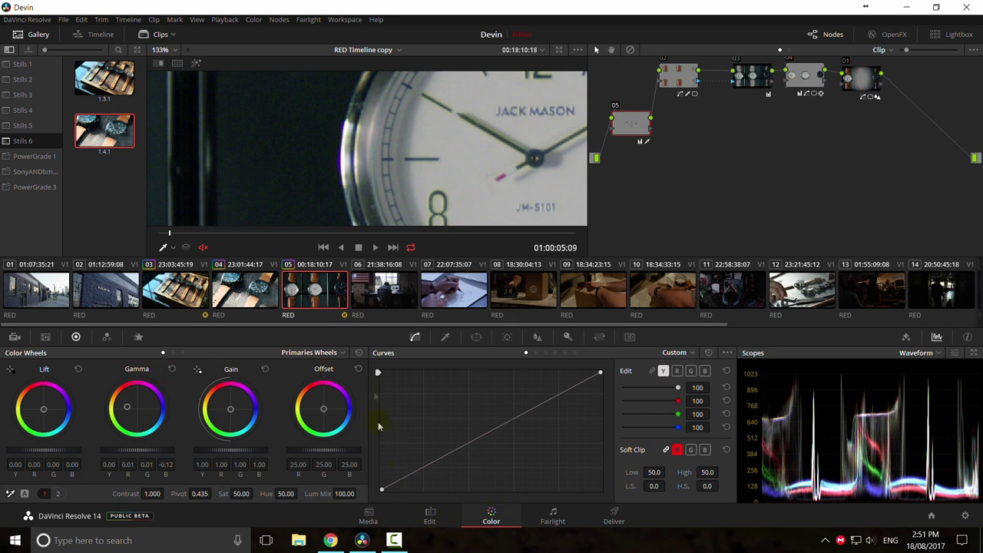
scroll(445, 187, "down", 4)
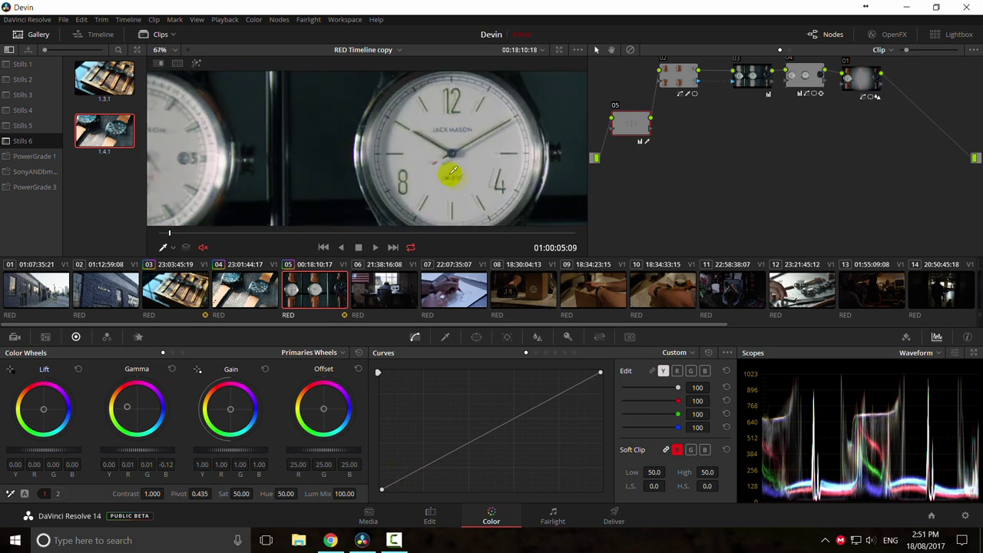
scroll(450, 176, "up", 2)
left_click(171, 369)
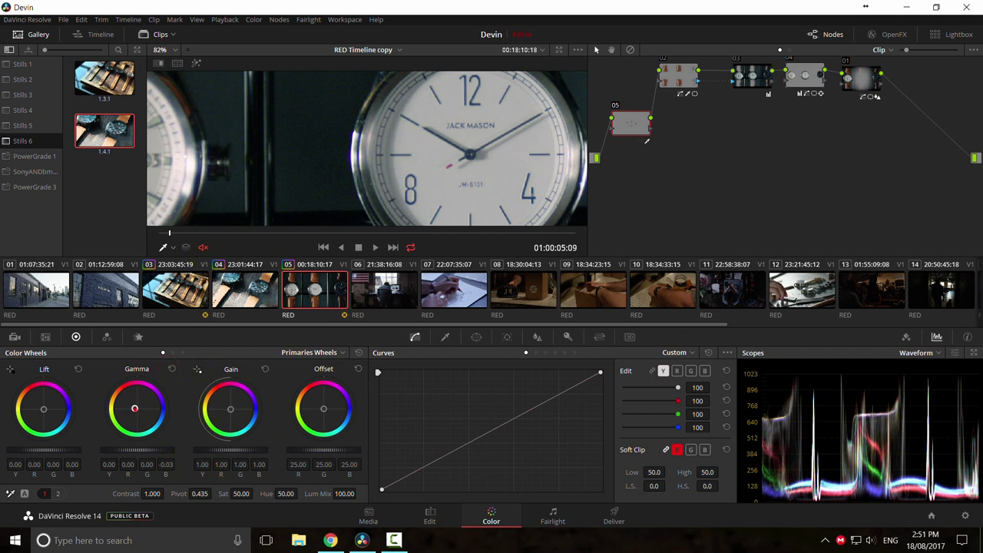
Step: Try a subtler balance on node 05 with gamma blue -0.11, gain red 1.07, gain green and blue 0.98, and lift blue 0.04
left_click_drag(135, 406, 128, 407)
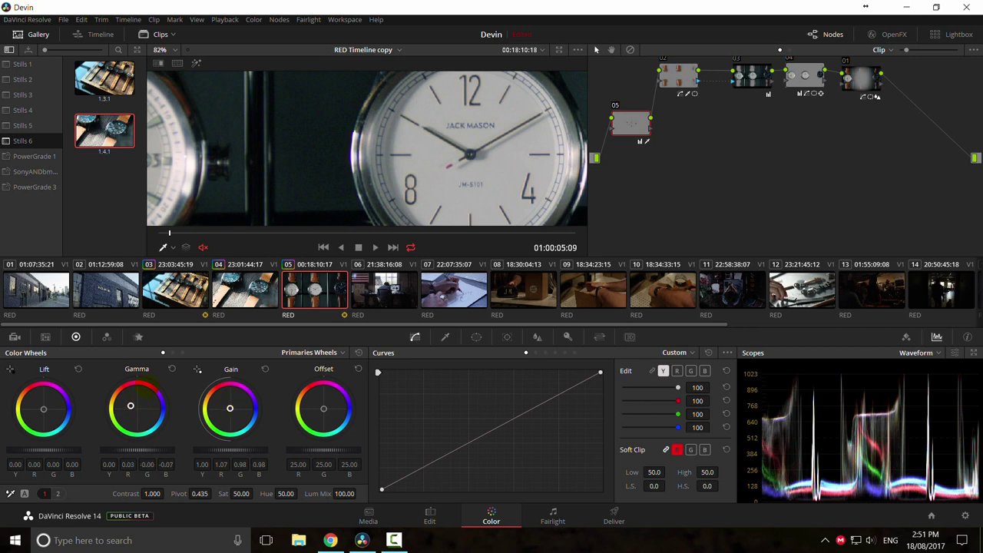
left_click_drag(44, 409, 45, 410)
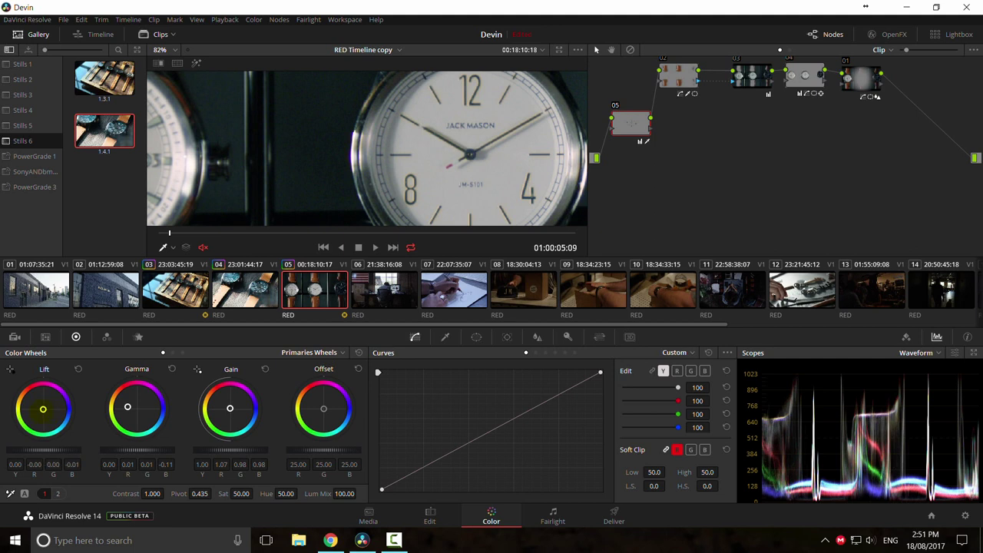
left_click_drag(42, 409, 45, 410)
scroll(466, 173, "up", 5)
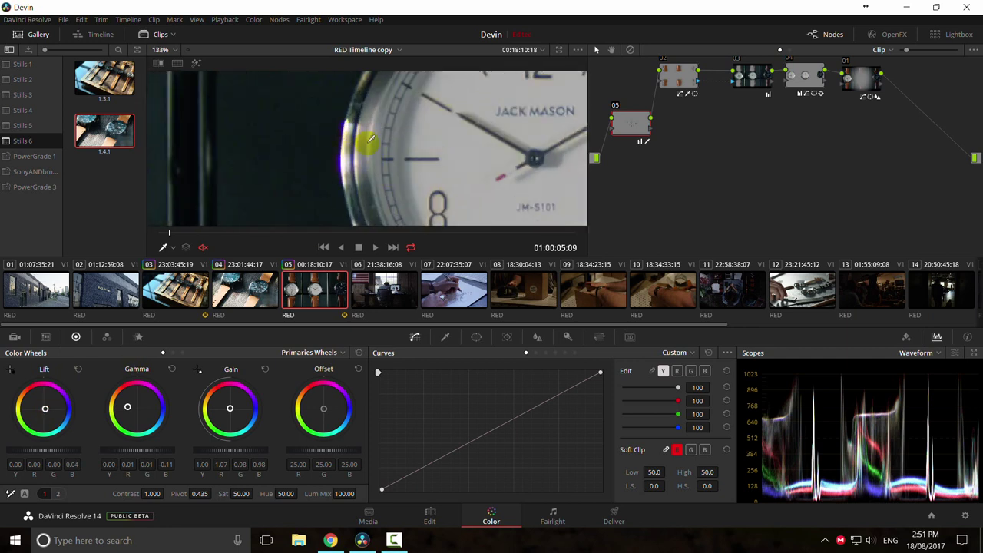
Step: Reset node 05's lift, gamma and gain wheels and set its saturation to 16.6 to mute the purple fringe
left_click(77, 369)
left_click(171, 368)
left_click(265, 369)
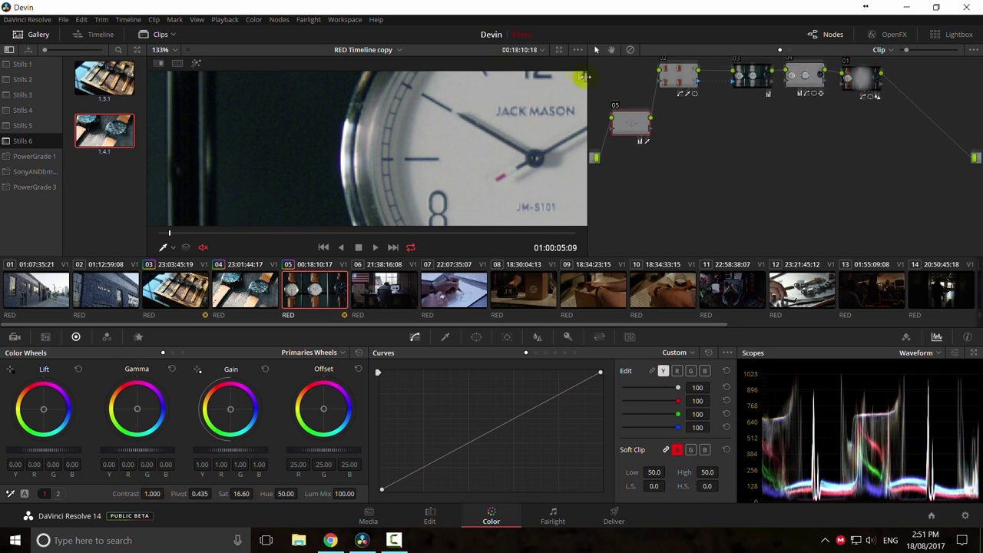
scroll(502, 147, "down", 8)
scroll(465, 178, "up", 2)
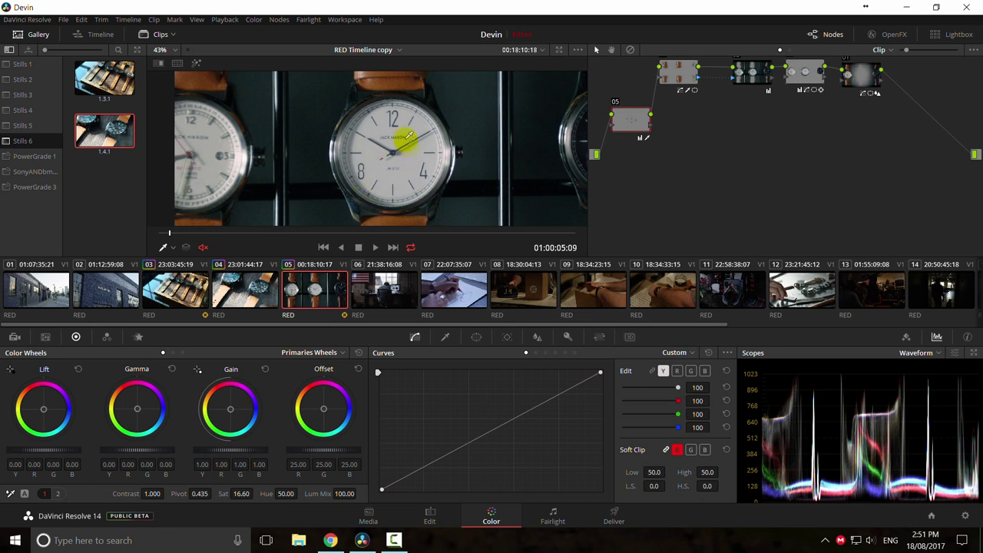
Step: Compare the whole clip with its grade bypassed and enabled, and select the watch-dial correction on node 04
scroll(376, 188, "down", 2)
key("alt+d")
key("alt+d")
left_click(808, 74)
left_click(799, 74)
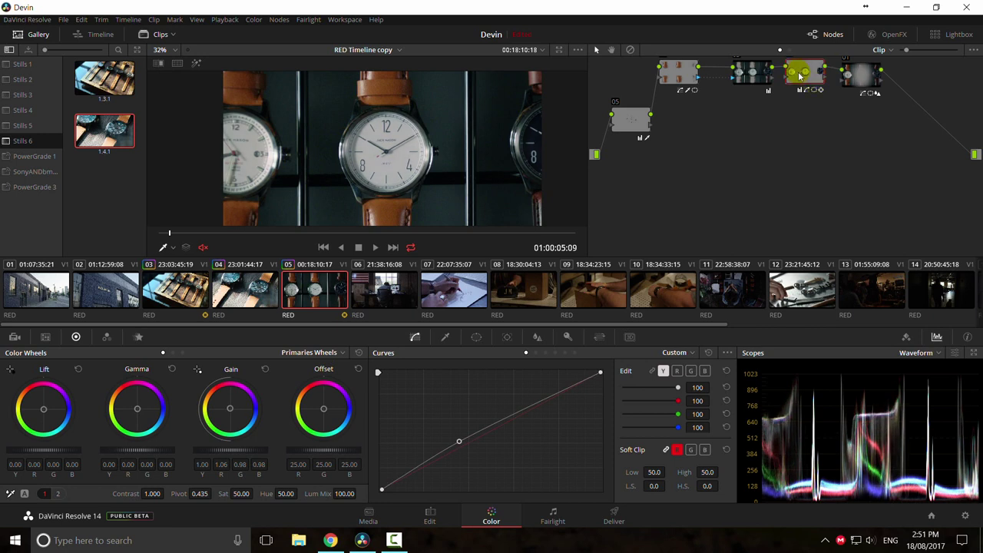
Step: Add a parallel node beside the dial correction on node 04 and spread the nodes out into a readable layout
key("alt+p")
left_click_drag(809, 71, 816, 187)
left_click_drag(750, 79, 724, 150)
left_click_drag(863, 81, 885, 116)
left_click_drag(684, 80, 686, 135)
left_click_drag(635, 118, 612, 165)
left_click_drag(677, 132, 655, 168)
left_click_drag(611, 165, 628, 117)
left_click_drag(643, 160, 650, 157)
left_click_drag(722, 143, 719, 162)
left_click_drag(802, 115, 800, 132)
left_click_drag(885, 114, 911, 116)
left_click_drag(837, 105, 861, 152)
left_click_drag(807, 134, 806, 130)
Step: Disable and re-enable node 04 to compare the picture with and without its dial correction
left_click(806, 131)
key("ctrl+d")
key("ctrl+d")
Step: On node 07, add a circular window around the middle watch's dial, about size 33.6 with softness 2.07
left_click(810, 192)
left_click(809, 195)
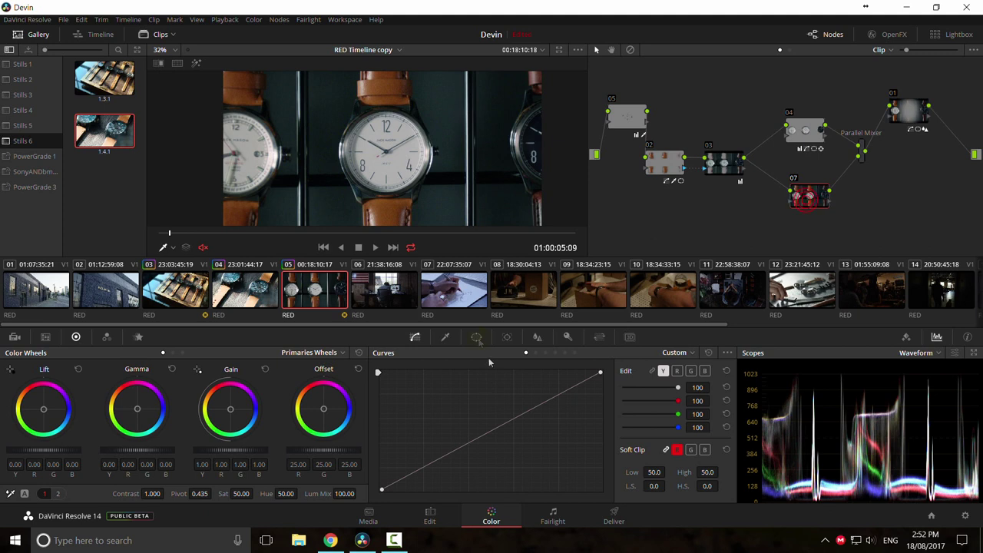
left_click(476, 336)
left_click(391, 418)
mouse_move(388, 144)
left_mouse_down()
mouse_move(376, 150)
mouse_move(385, 151)
left_mouse_up()
left_click_drag(653, 377, 222, 353)
scroll(401, 160, "up", 5)
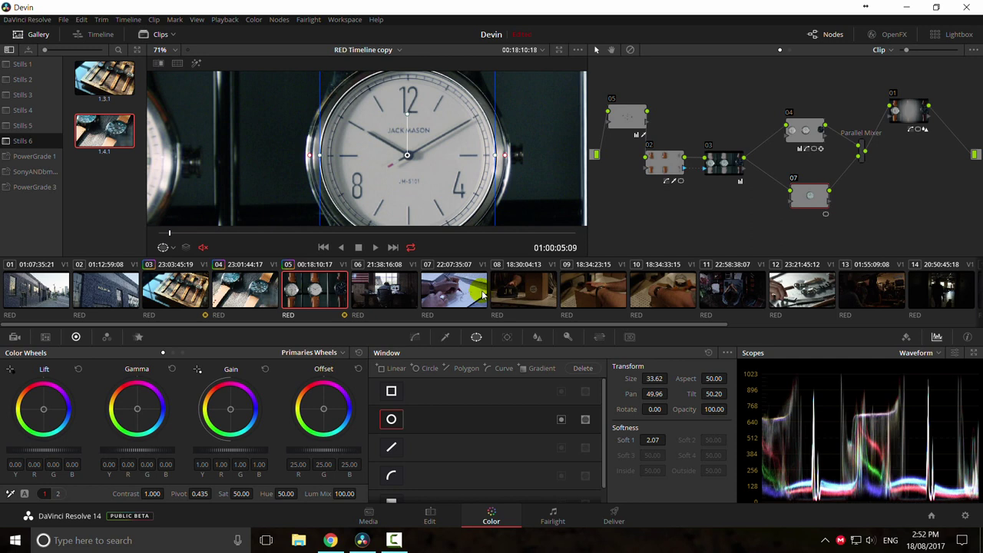
left_click_drag(423, 181, 424, 185)
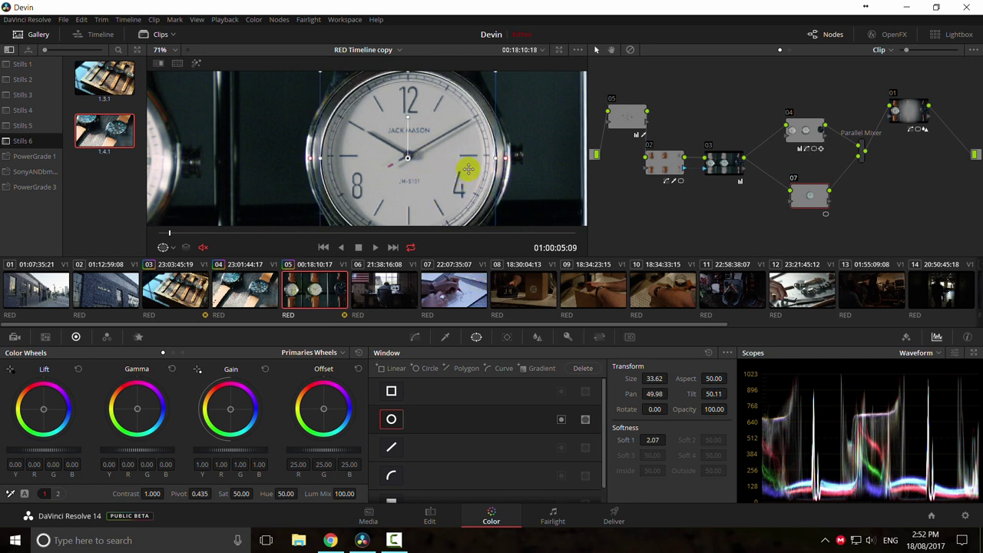
Step: Track node 07's circular window forward and in reverse through the whole clip
left_click(507, 336)
left_click(430, 370)
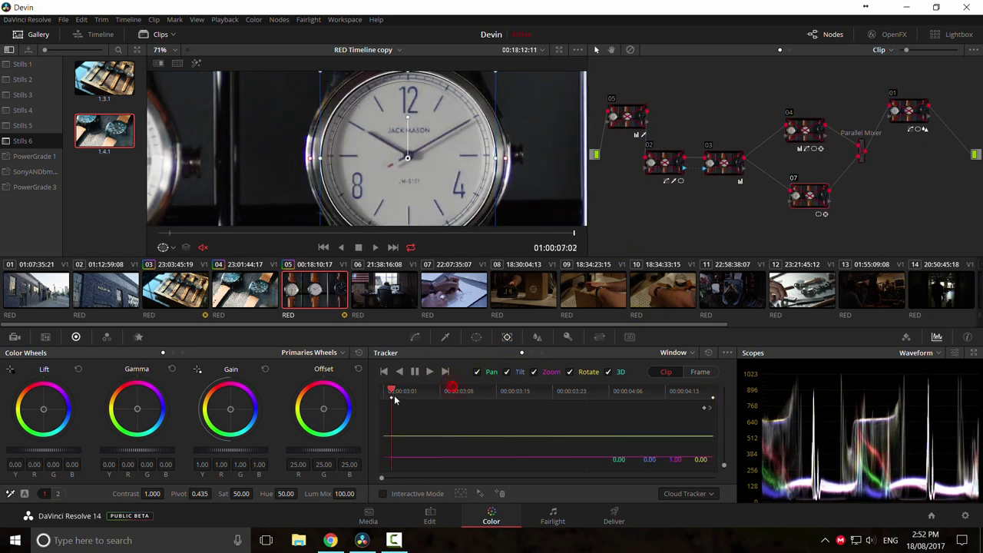
left_click(400, 371)
Step: Show the custom curves and switch the colour wheels from Primaries to Log mode
left_click(415, 338)
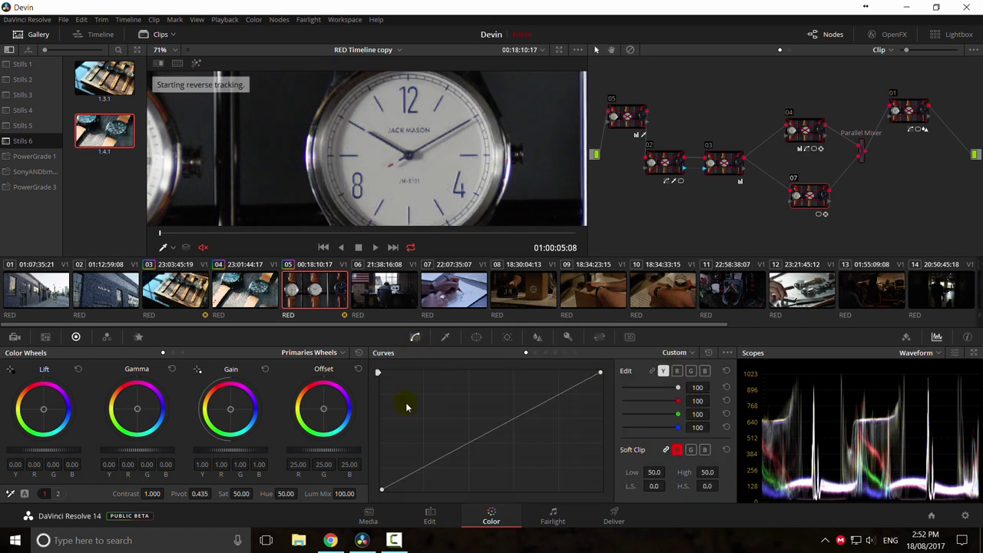
left_click(330, 352)
left_click(300, 389)
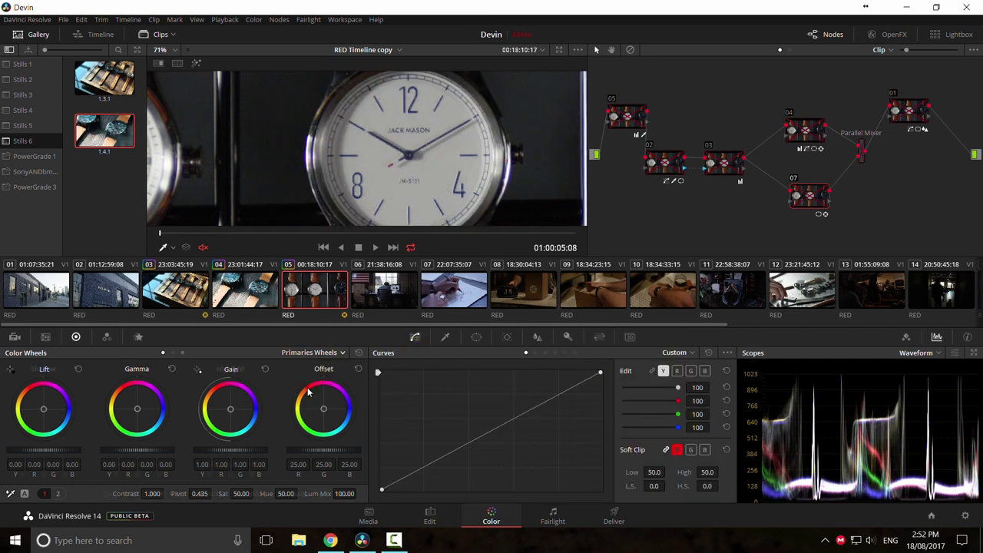
left_click(338, 352)
left_click(351, 378)
left_click(334, 351)
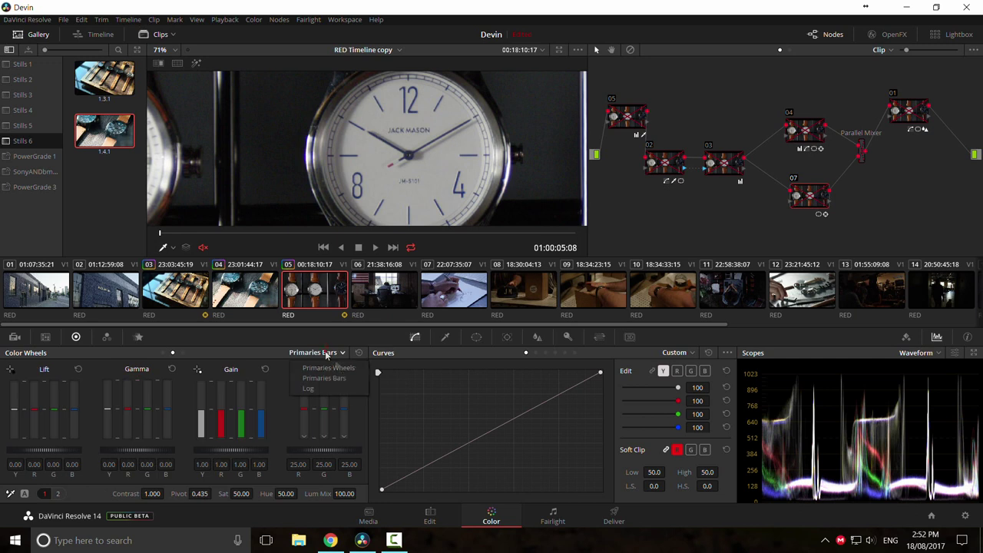
left_click(326, 367)
left_click(330, 353)
left_click(334, 390)
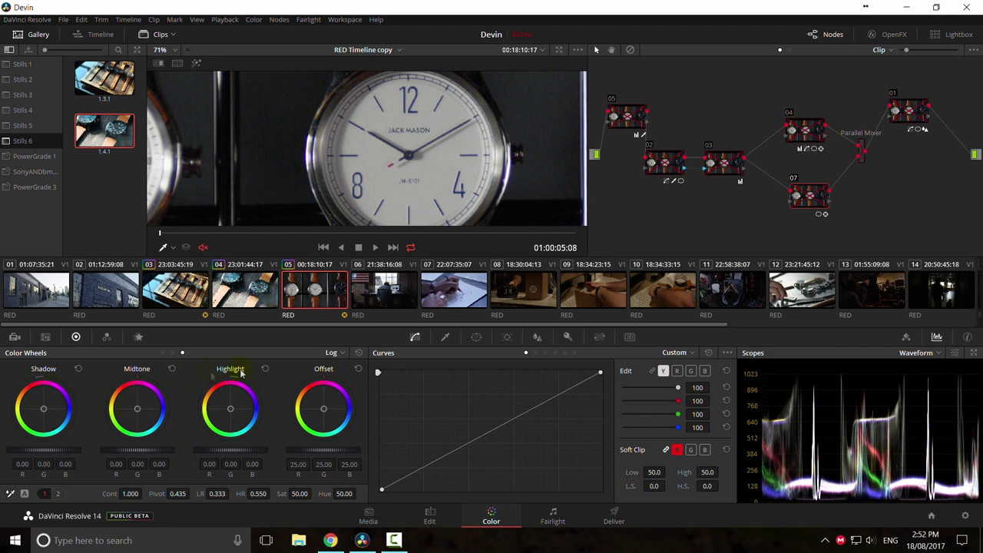
Step: Re-enable the clip's grades and lower the Log shadow level on node 07 to -0.09 in all channels
scroll(450, 164, "down", 2)
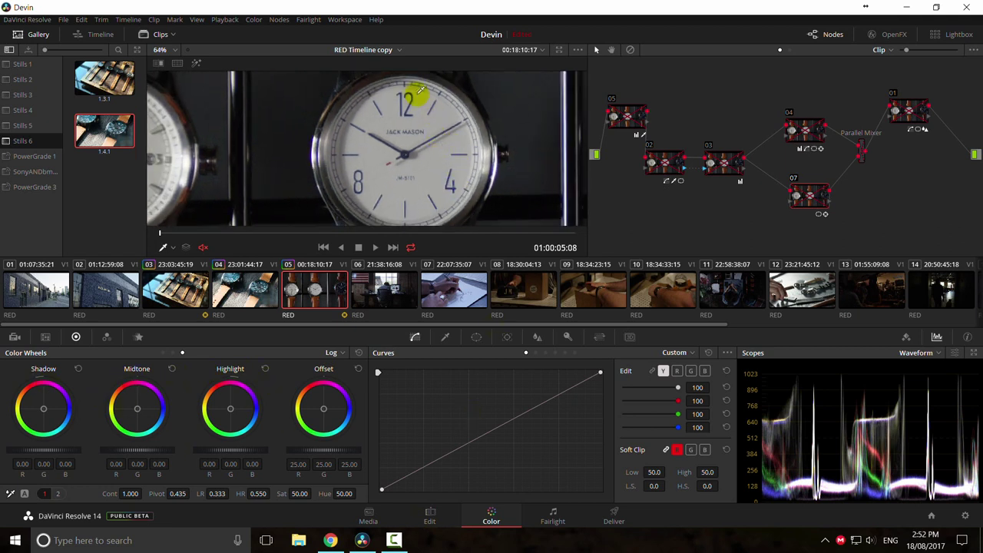
mouse_move(382, 489)
left_mouse_down()
mouse_move(419, 497)
mouse_move(367, 493)
left_mouse_up()
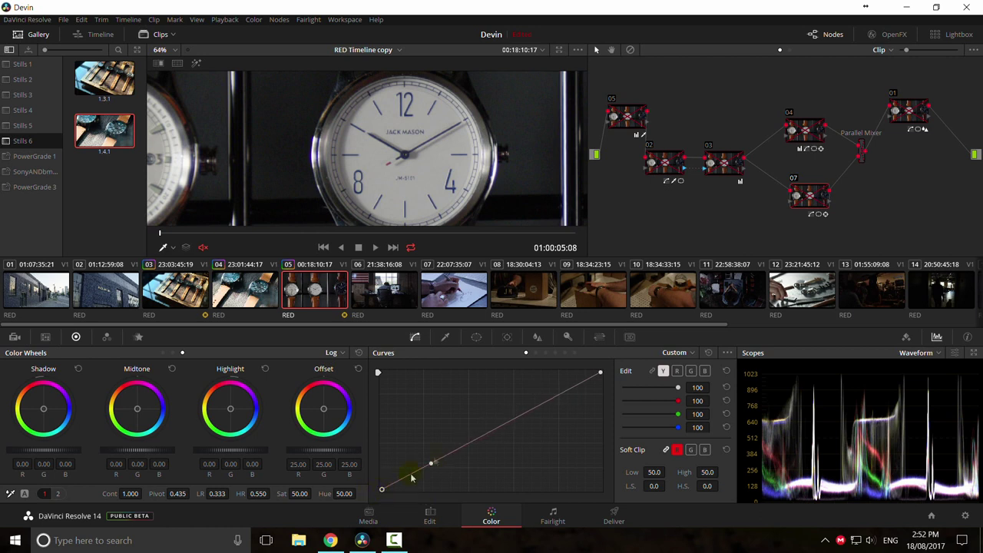
key("shift+d")
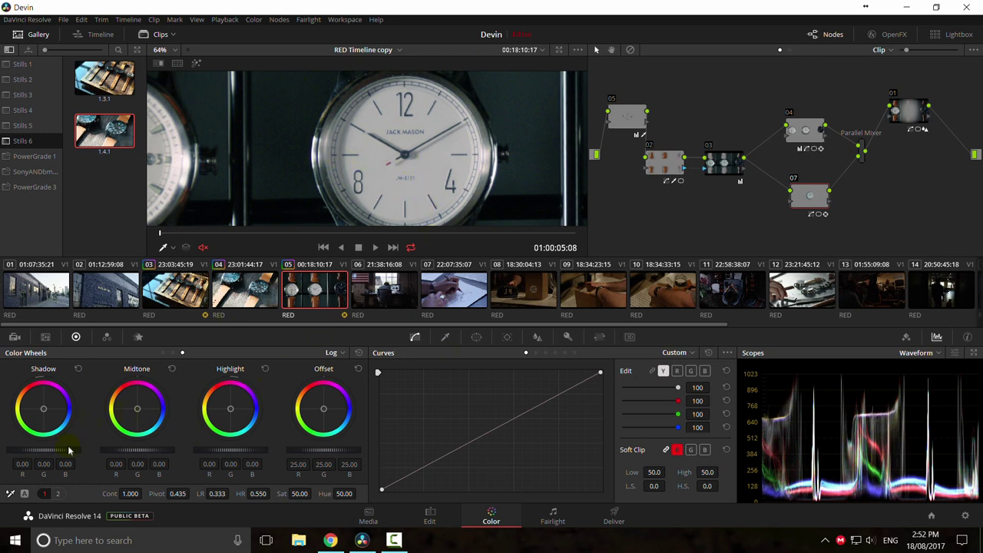
left_click_drag(69, 450, 93, 450)
left_click_drag(175, 453, 4, 414)
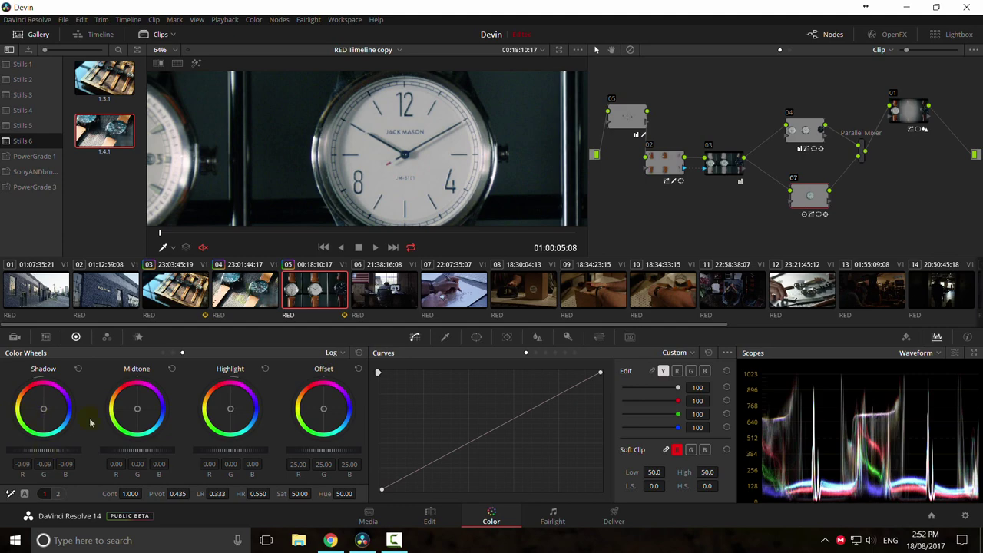
Step: Check the graded watch frame at full screen and return to the fitted view
key("p")
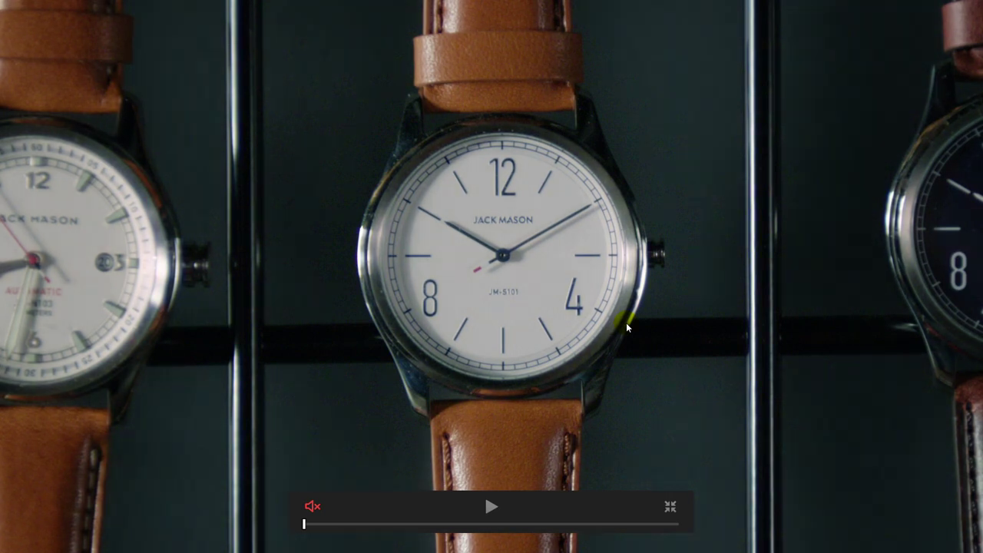
key("p")
scroll(410, 182, "down", 5)
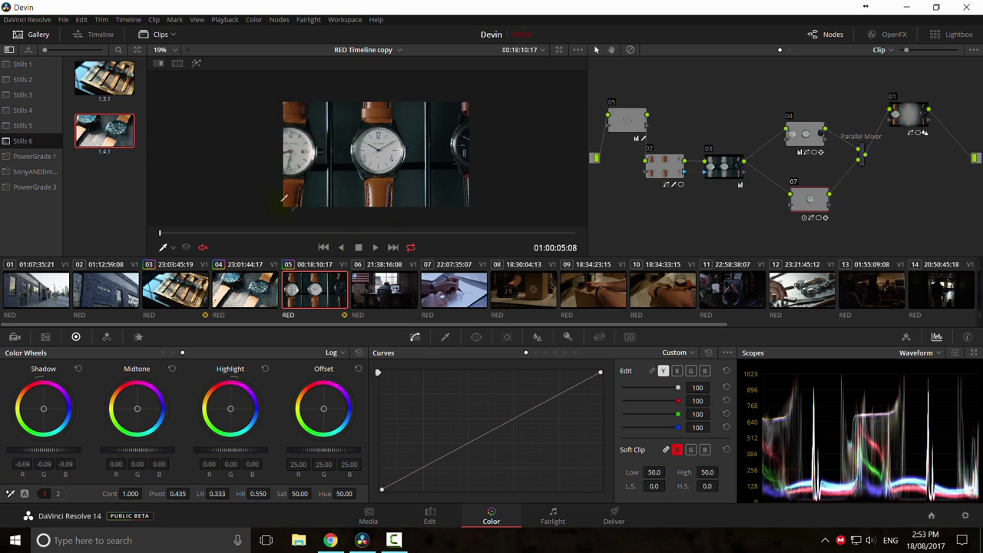
Step: Compare the current frame with gallery still 1.4.1 in a split wipe, ending with the wipe turned off
double_click(100, 141)
left_click_drag(384, 185, 400, 161)
scroll(443, 176, "up", 2)
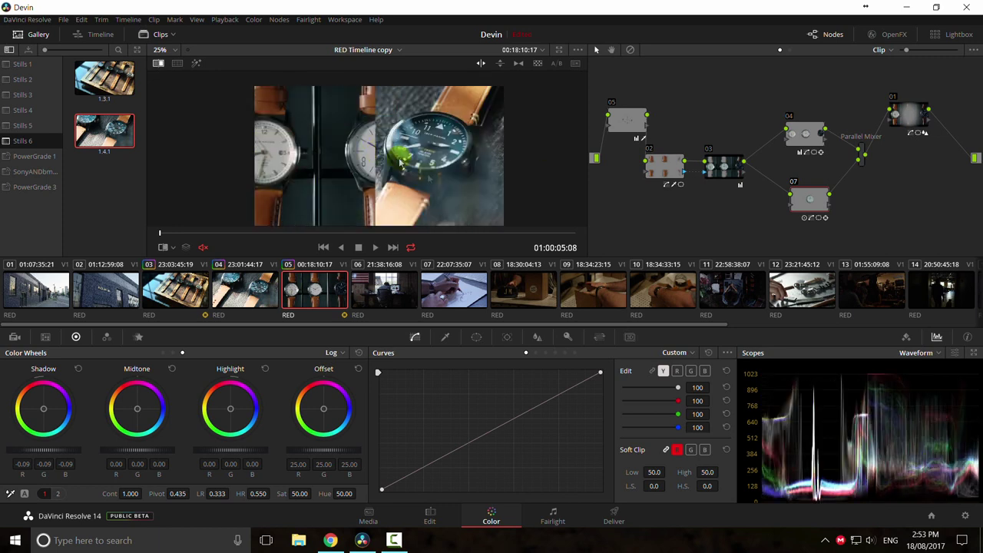
key("ctrl+w")
scroll(430, 171, "up", 1)
scroll(430, 171, "down", 1)
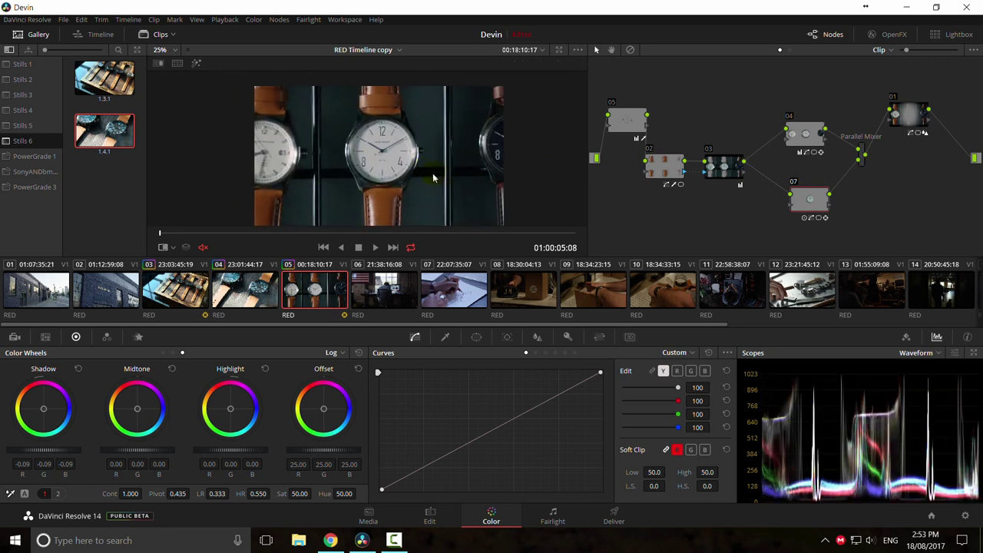
scroll(433, 178, "down", 1)
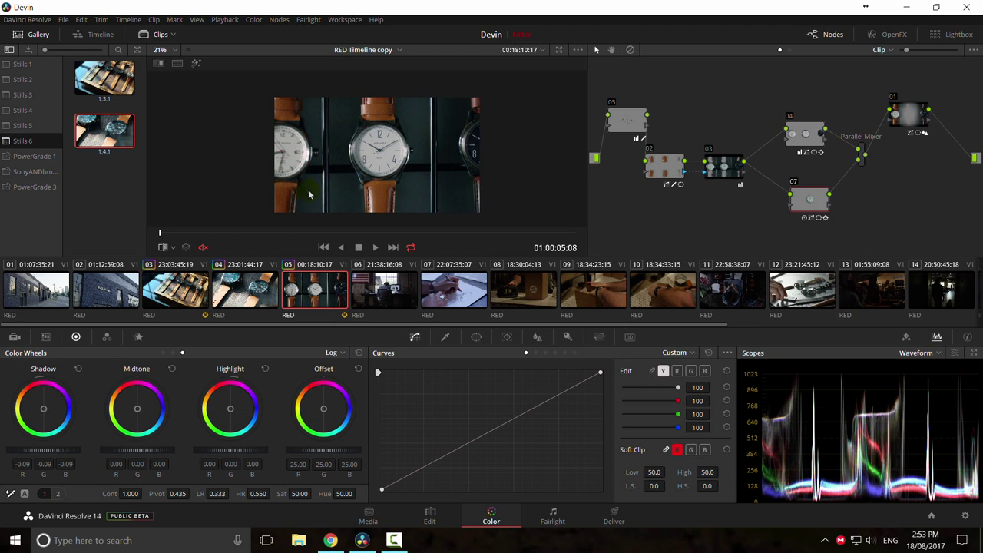
Step: Shift node 01's circular vignette window to the left and widen it, with pan 43.59 and size 64.24
left_click(908, 115)
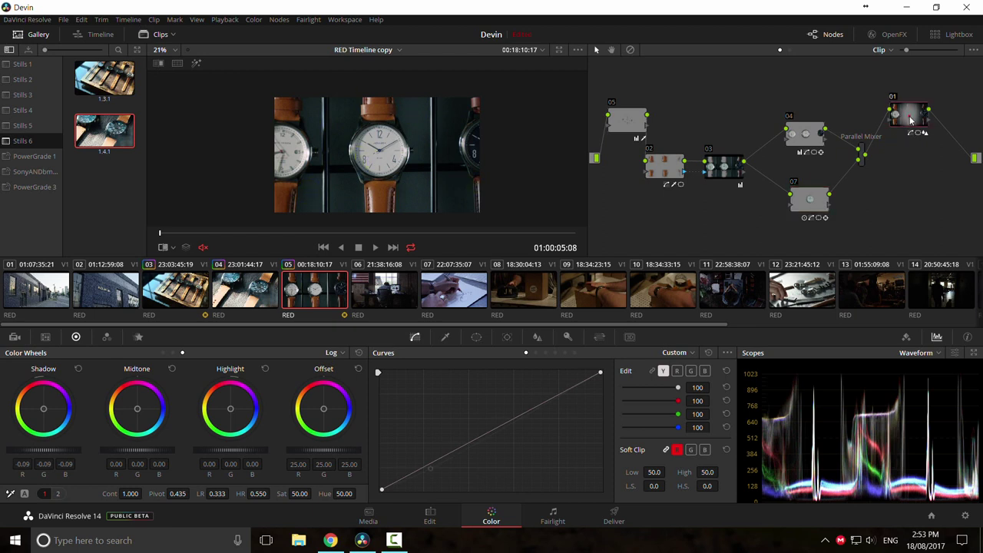
left_click(476, 337)
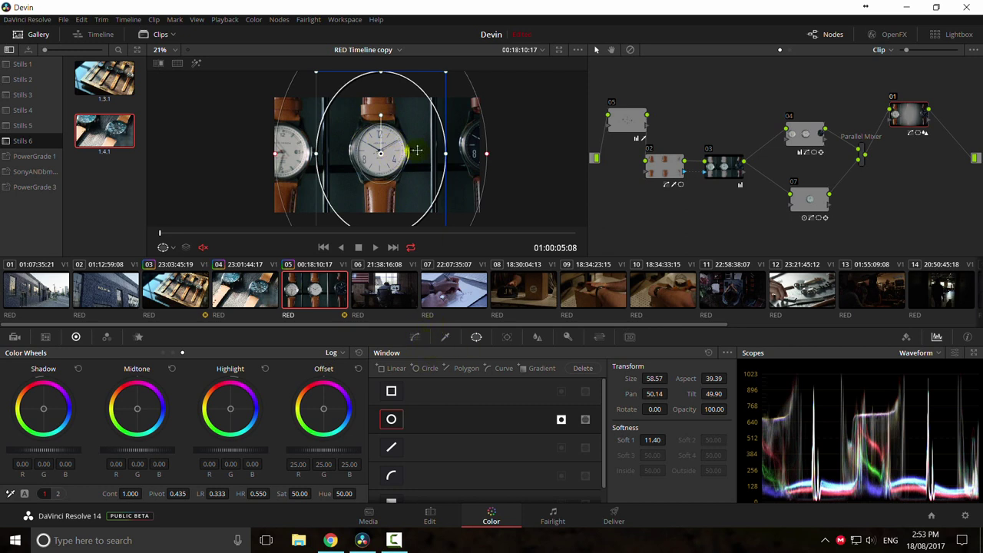
left_click_drag(380, 152, 248, 156)
left_click_drag(449, 175, 413, 169)
Step: Using the highlight view, reshape node 01's window into a tall, narrow ellipse over the left part of the frame
key("shift+h")
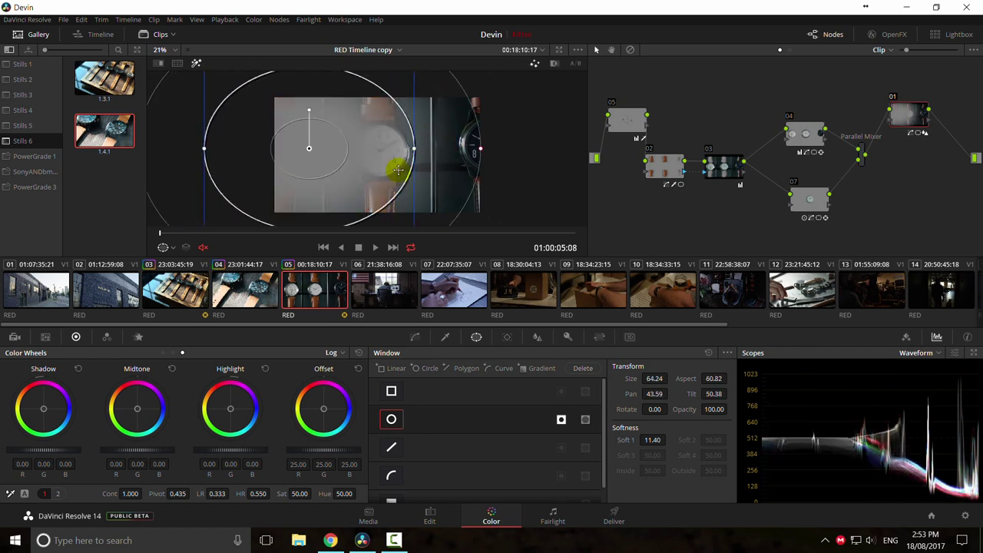
scroll(389, 192, "down", 1)
left_click_drag(323, 212, 340, 232)
scroll(336, 190, "down", 2)
left_click_drag(347, 178, 337, 178)
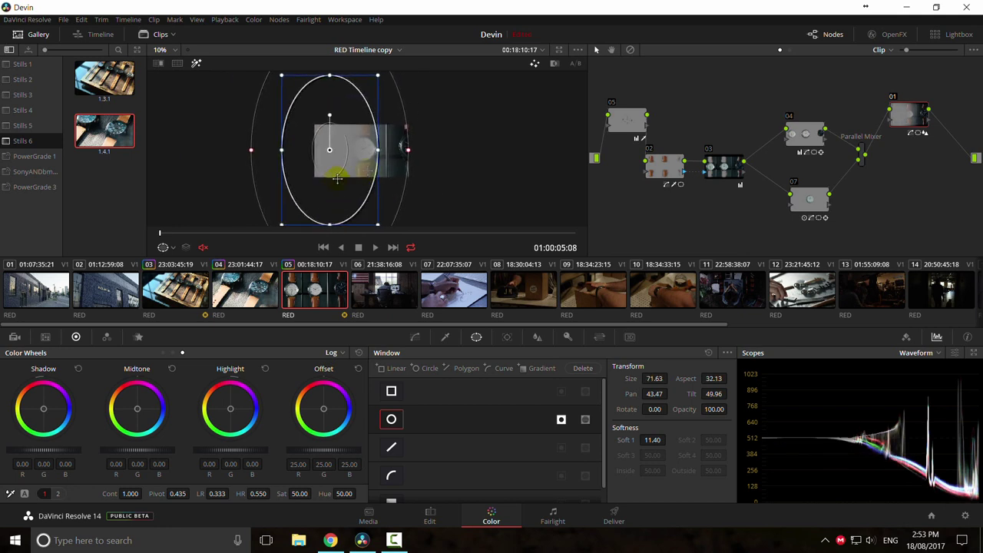
mouse_move(378, 151)
left_mouse_down()
mouse_move(351, 158)
mouse_move(364, 161)
left_mouse_up()
key("shift+h")
Step: Move the playhead to 01:00:05:19 and pull node 01's shadow curve point lower to deepen the vignette
left_click(415, 337)
scroll(296, 165, "up", 4)
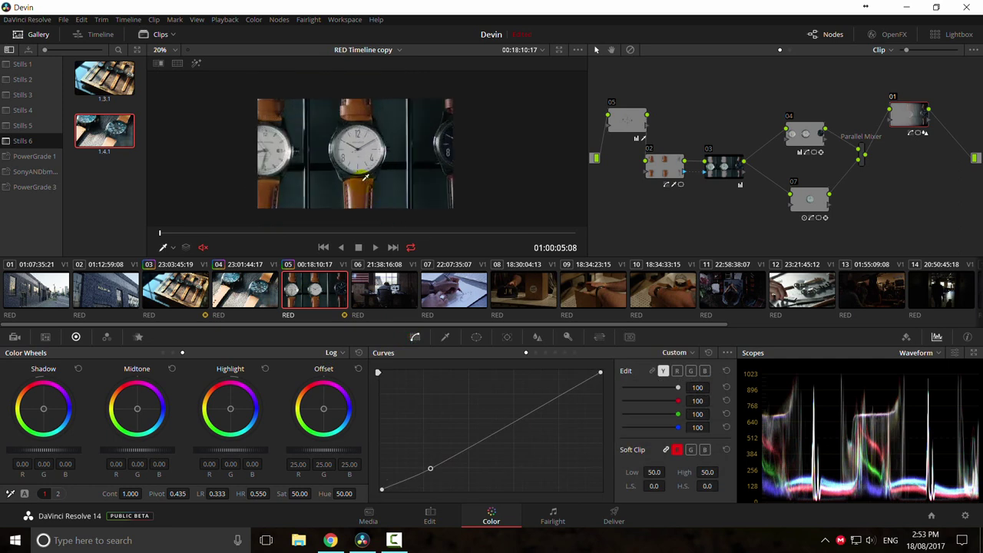
left_click(247, 128)
left_click_drag(296, 233, 267, 243)
left_click(341, 248)
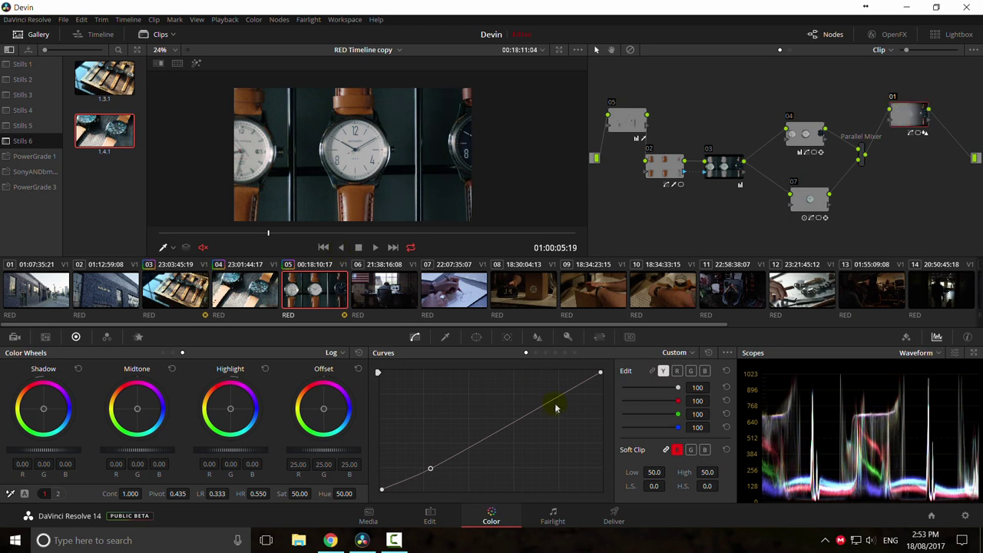
left_click_drag(432, 473, 430, 476)
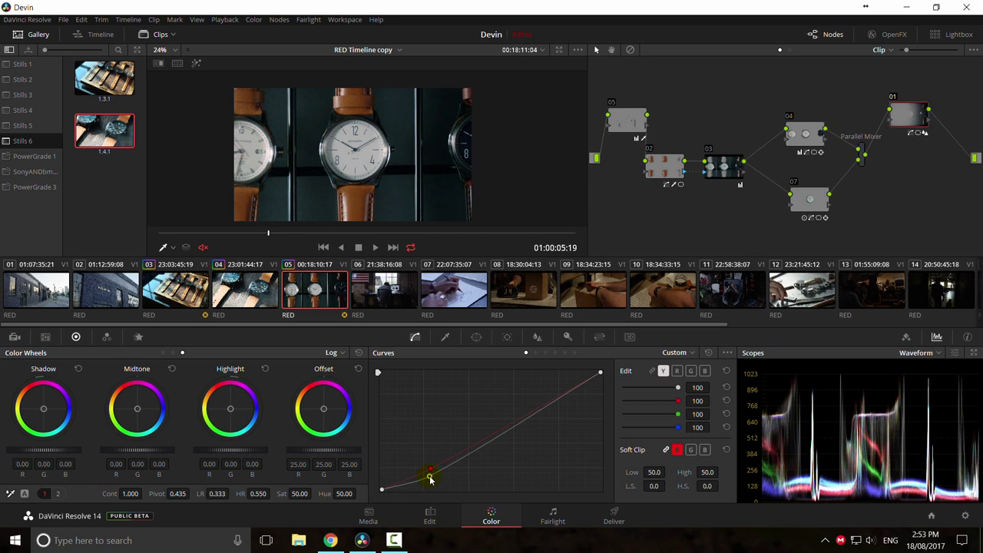
Step: Wipe the darkened frame against gallery still 1.4.1 to judge the vignette, and turn the wipe off
double_click(105, 131)
left_click_drag(214, 157, 330, 144)
left_click_drag(315, 181, 494, 261)
key("ctrl+w")
left_click(362, 131)
Step: Raise node 01's shadow curve point slightly and move its window to pan 41.19 and tilt 50.49
left_click_drag(431, 478, 433, 473)
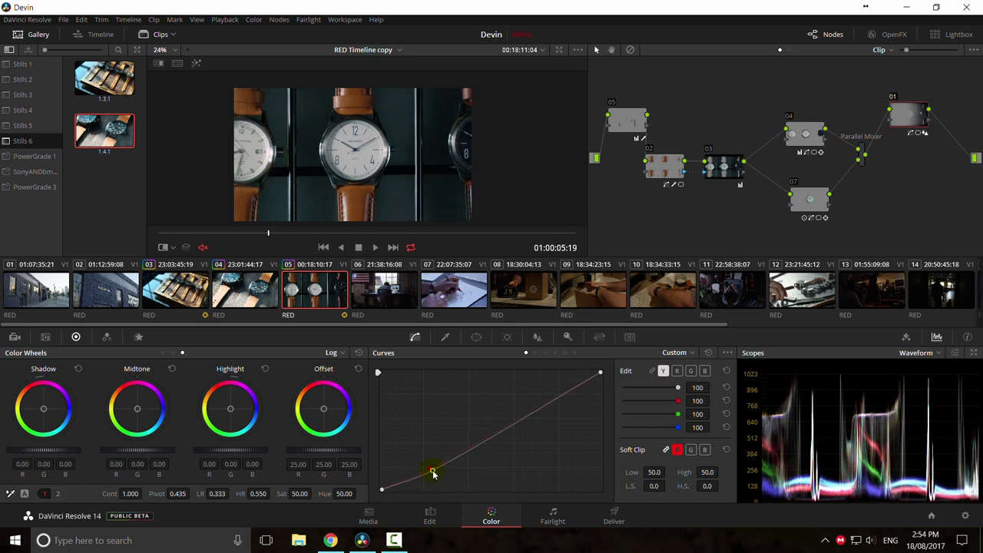
left_click(476, 337)
left_click_drag(377, 167, 272, 151)
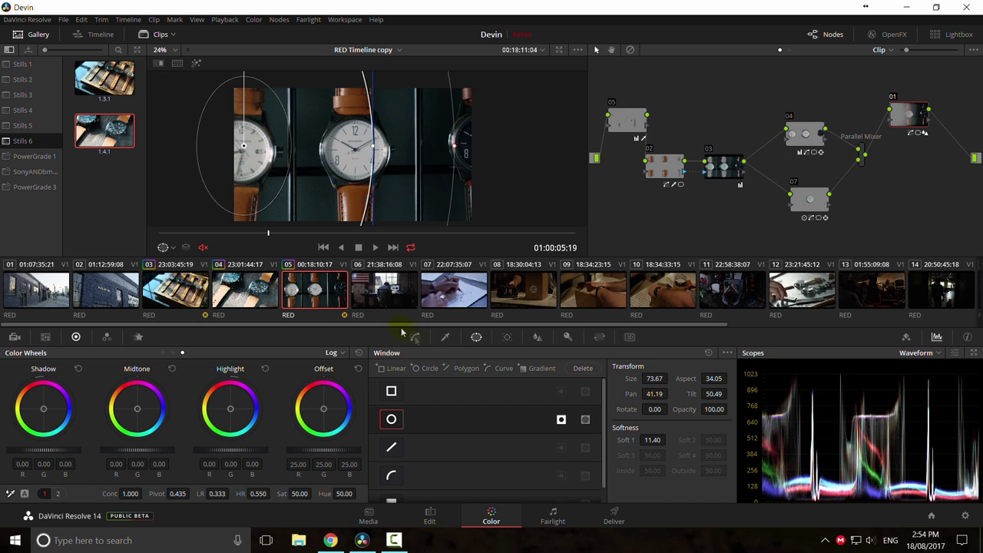
left_click(446, 338)
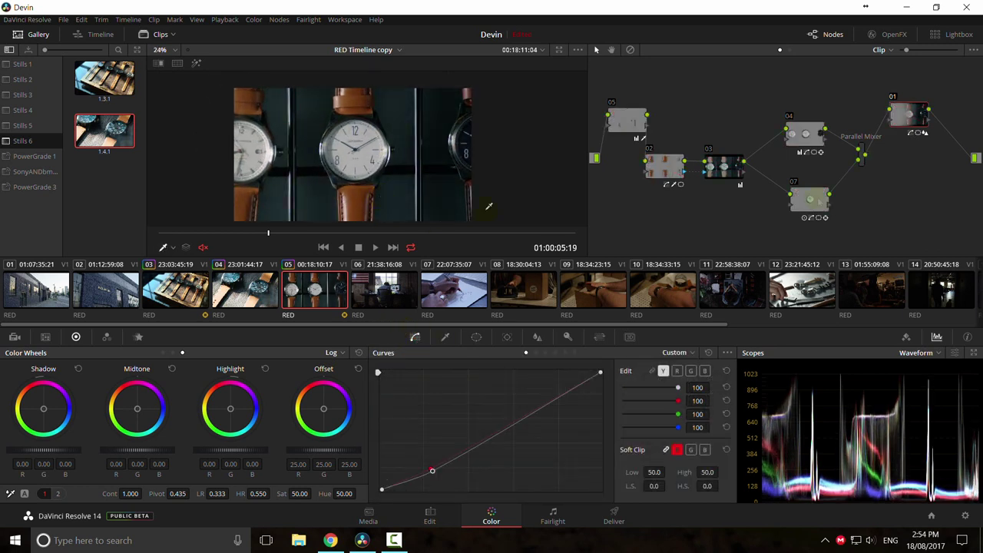
Step: Reset node 01's blur radius to 0.50 in all channels
left_click(537, 337)
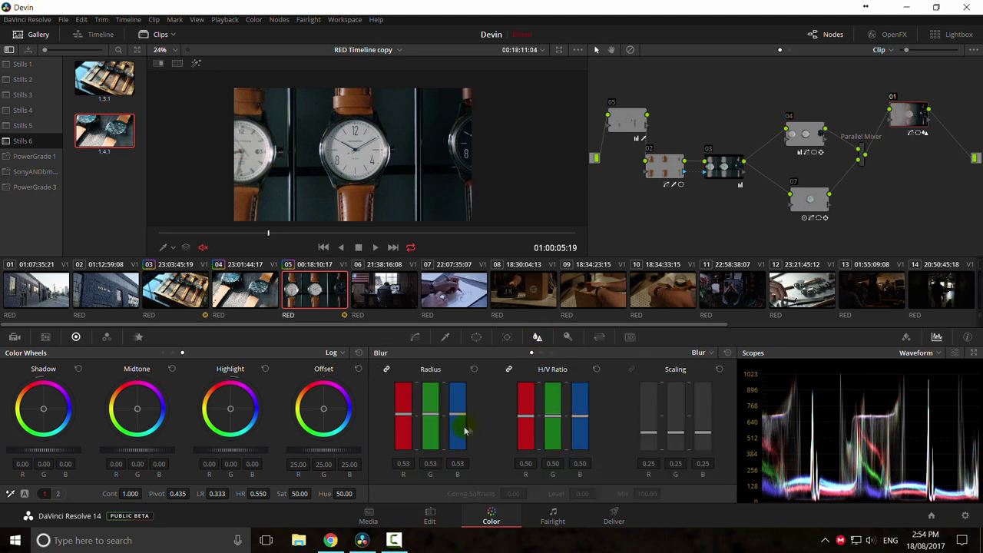
left_click(474, 370)
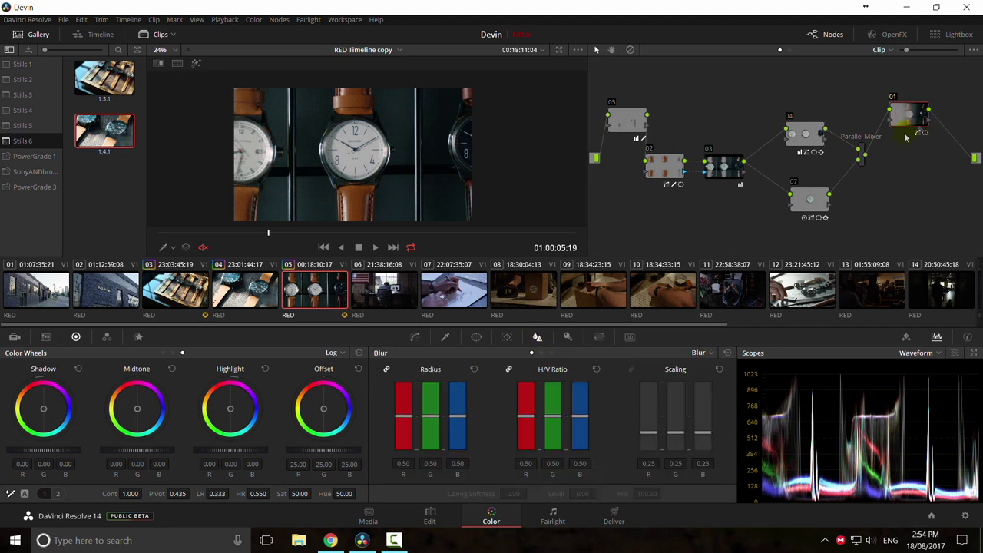
scroll(357, 161, "down", 2)
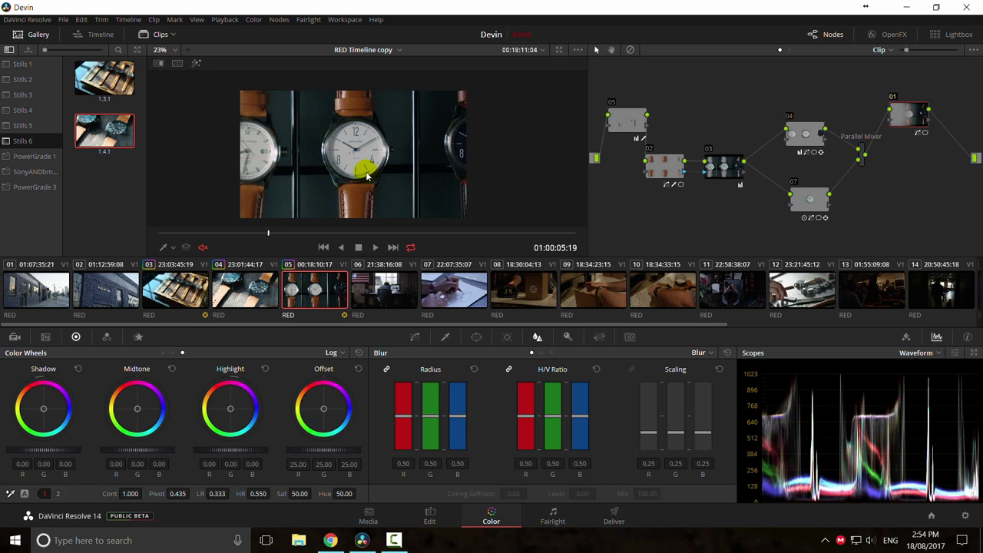
Step: Add a serial node after node 01 and place it just below that node in the graph
left_click(476, 336)
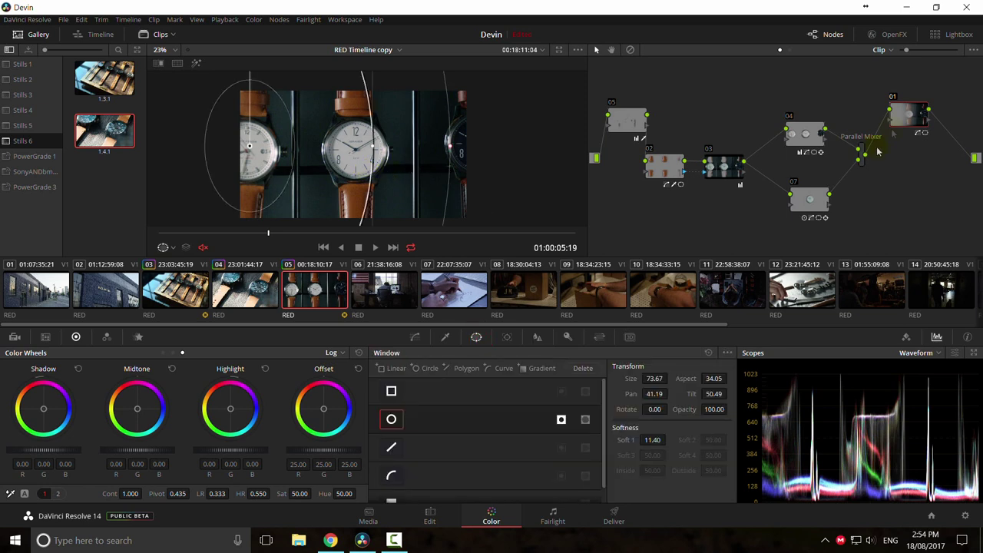
key("alt+s")
left_click_drag(632, 211, 928, 164)
Step: Add a gradient window to node 08 covering the frame's right edge, rotated about 88 degrees with softness 4.11
scroll(396, 468, "down", 1)
left_click(391, 486)
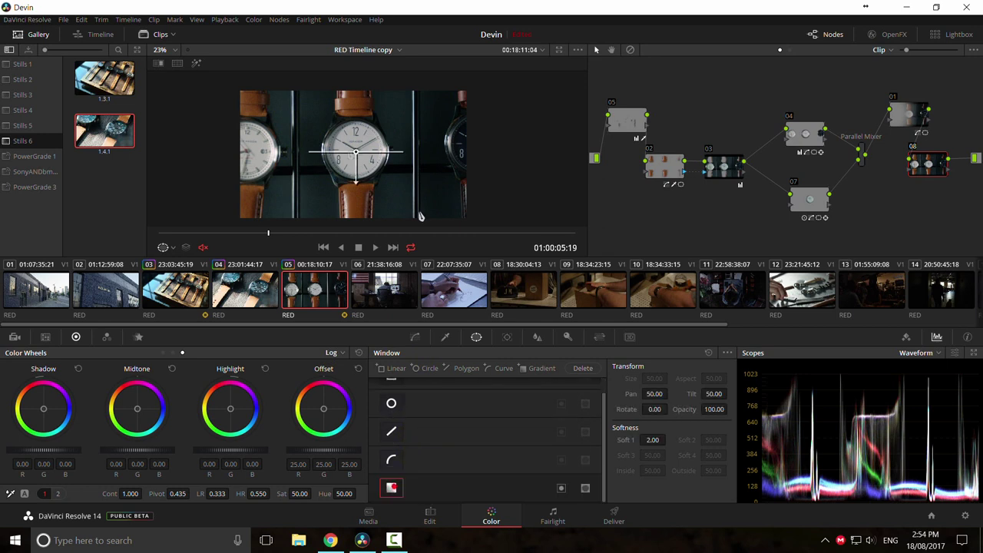
left_click_drag(356, 177, 291, 148)
left_click_drag(356, 152, 469, 160)
left_click_drag(407, 156, 406, 159)
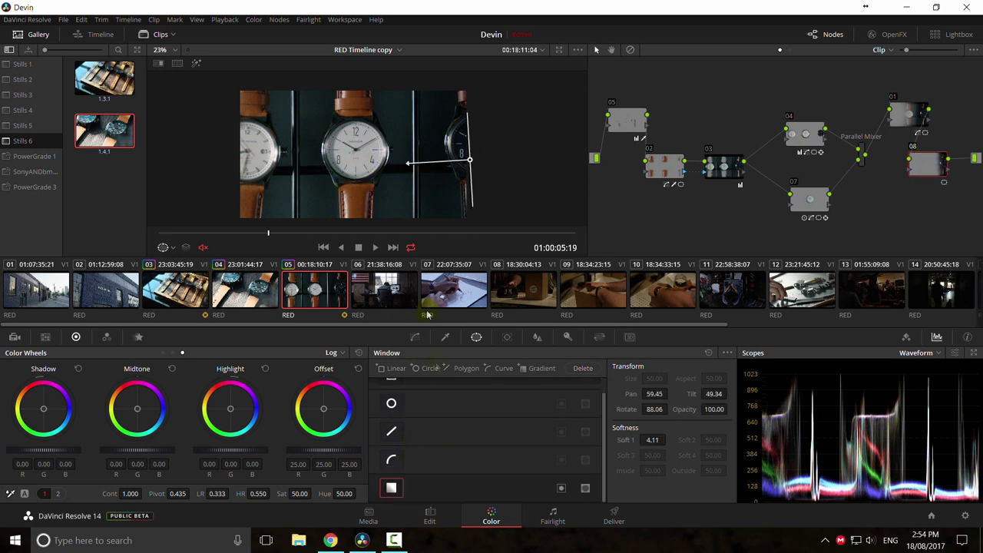
Step: Reset node 08's custom curves after a trial luma adjustment and link the Y, R, G and B curve channels
left_click(415, 337)
mouse_move(600, 373)
left_mouse_down()
mouse_move(609, 395)
mouse_move(608, 386)
left_mouse_up()
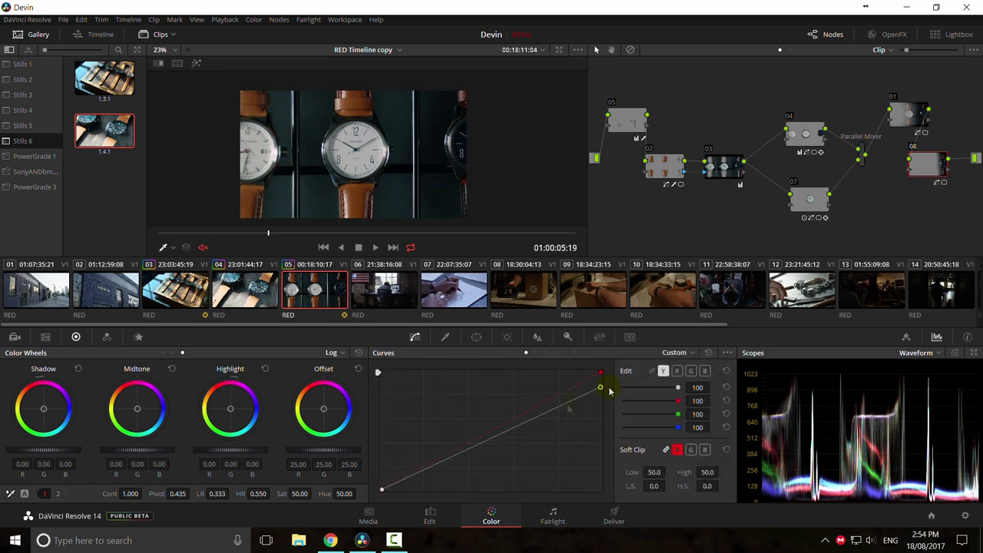
left_click(709, 352)
left_click(652, 371)
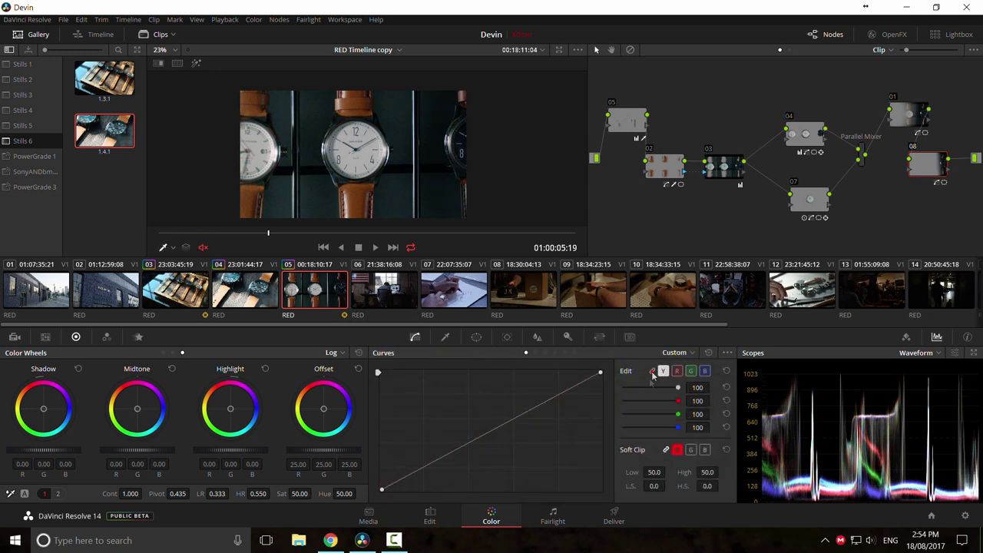
Step: Lower the white point of node 08's linked curve slightly, pull the lower midtones down, and check the darkened edge full screen
left_click_drag(600, 372, 600, 380)
left_click(447, 458)
left_click_drag(447, 458, 469, 456)
key("ctrl+f")
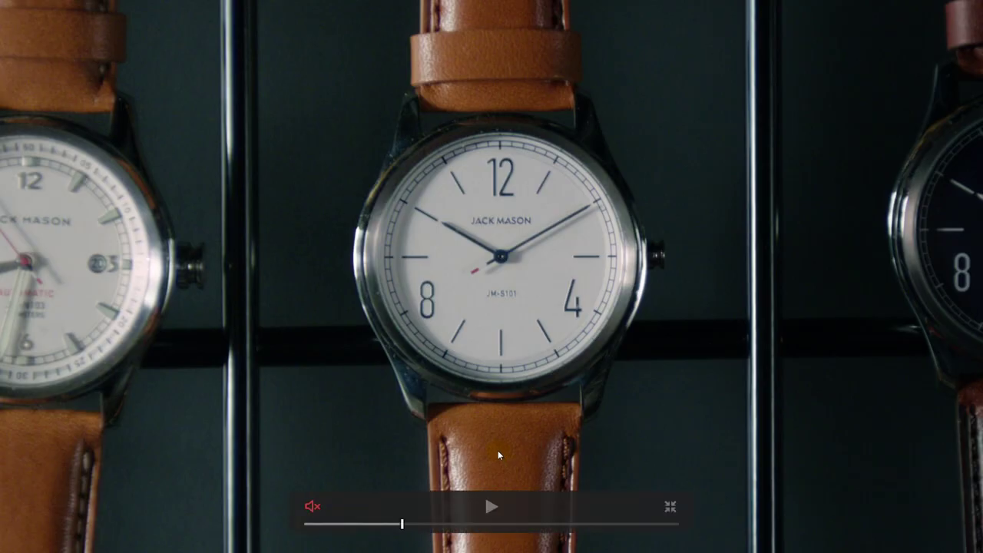
key("Escape")
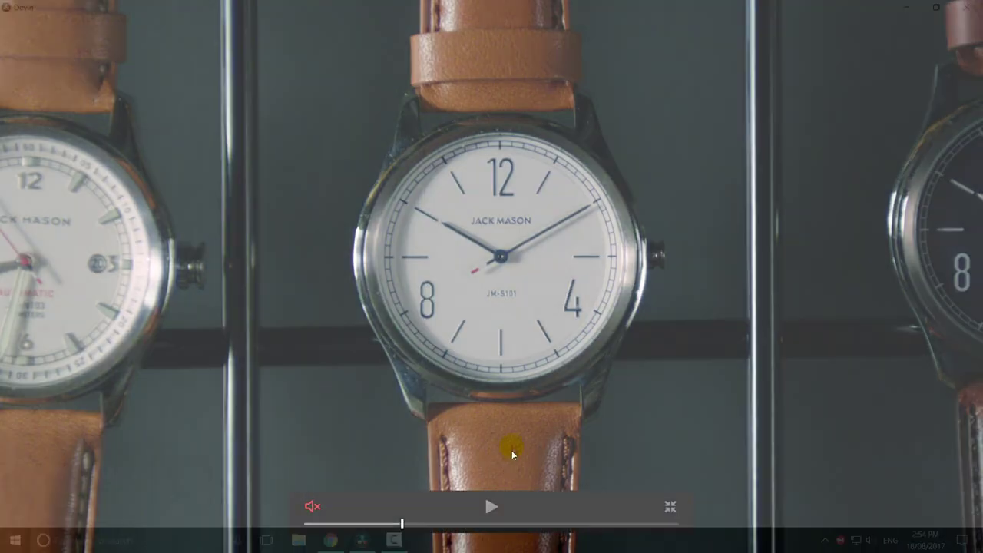
scroll(410, 186, "up", 2)
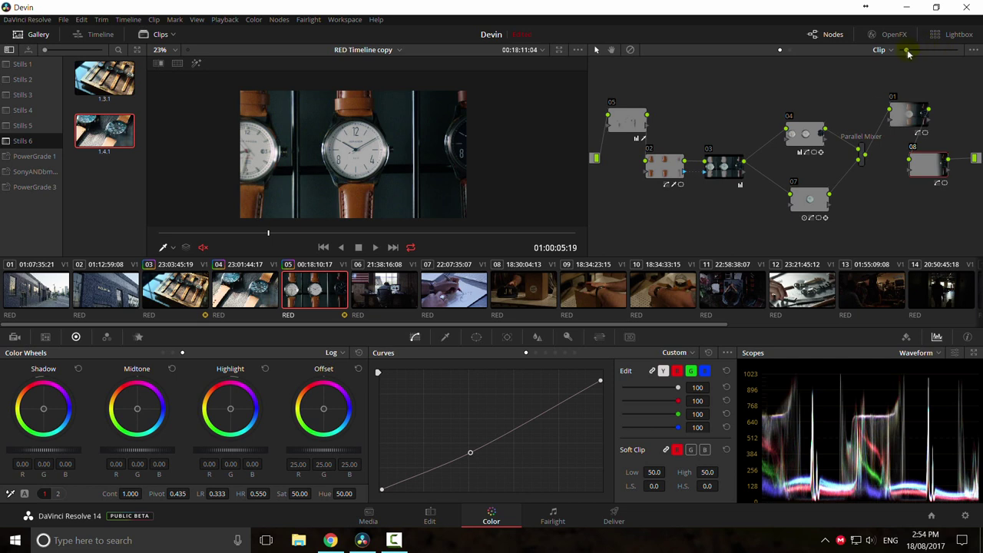
Step: Add a serial node after node 08, place it below that node in the graph, and open its motion effects settings
left_click_drag(907, 51, 900, 53)
key("alt+s")
left_click_drag(938, 164, 906, 238)
left_click(138, 338)
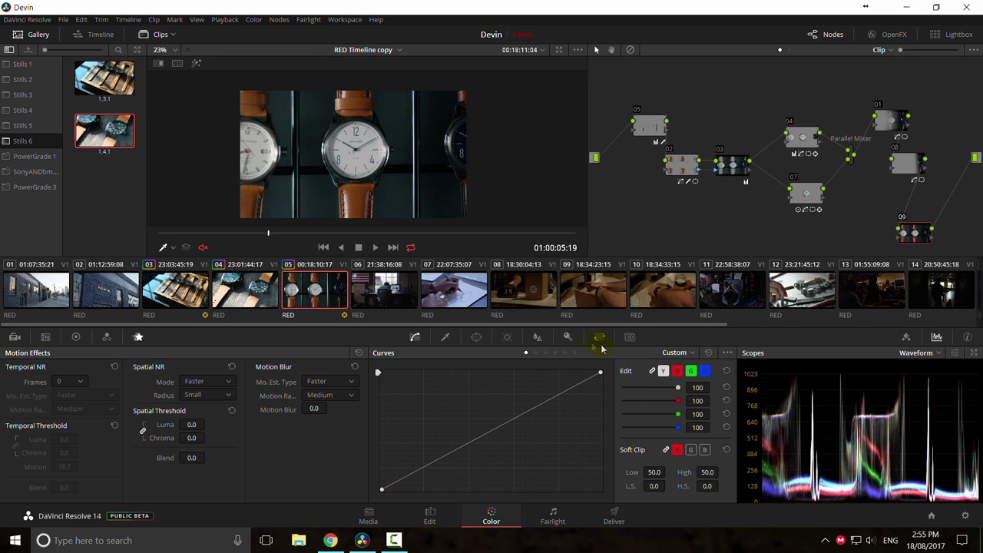
left_click(444, 336)
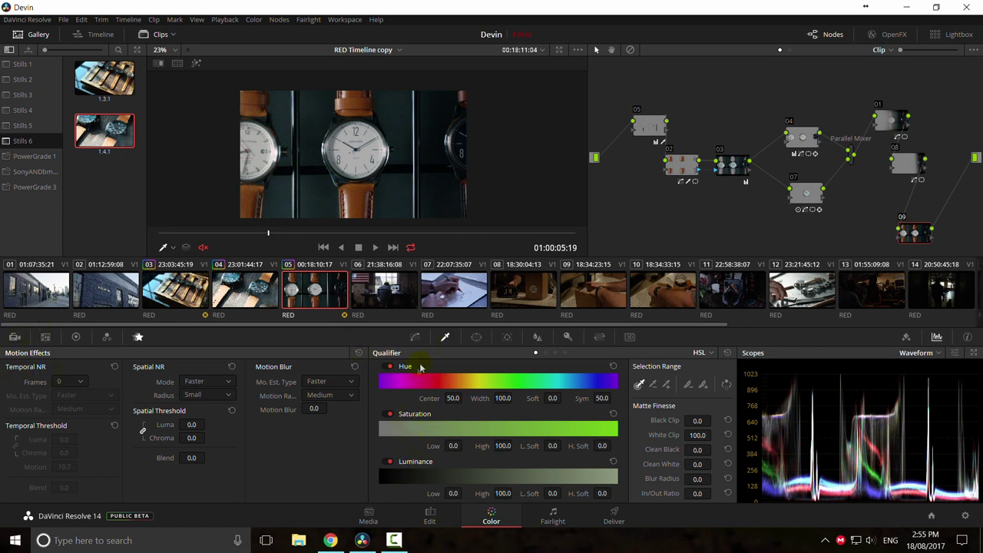
left_click(71, 382)
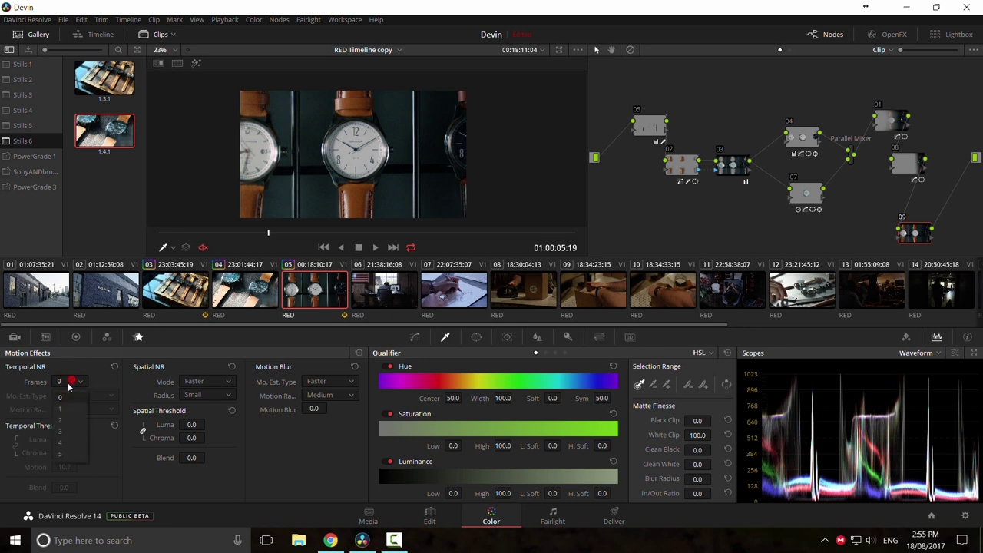
left_click(916, 233)
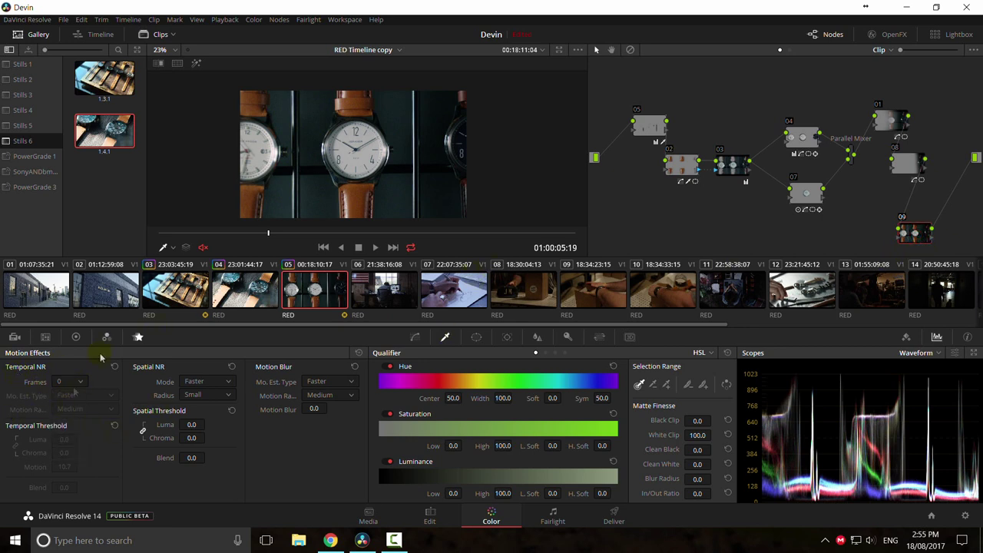
left_click(339, 150)
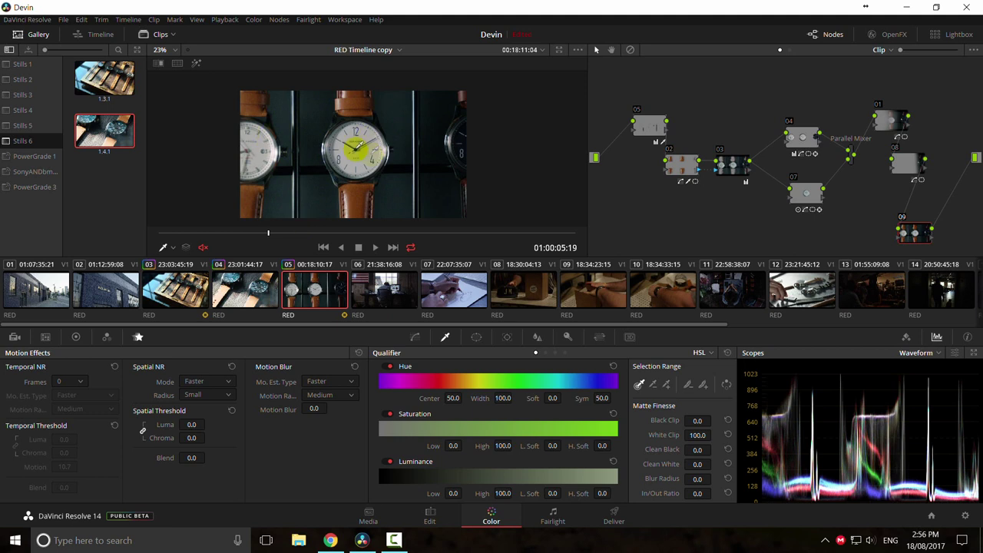
Step: Scrub back and forth through the watch clip to examine the frame-to-frame movement around the central dial
left_click_drag(289, 232, 367, 240)
scroll(391, 198, "up", 1)
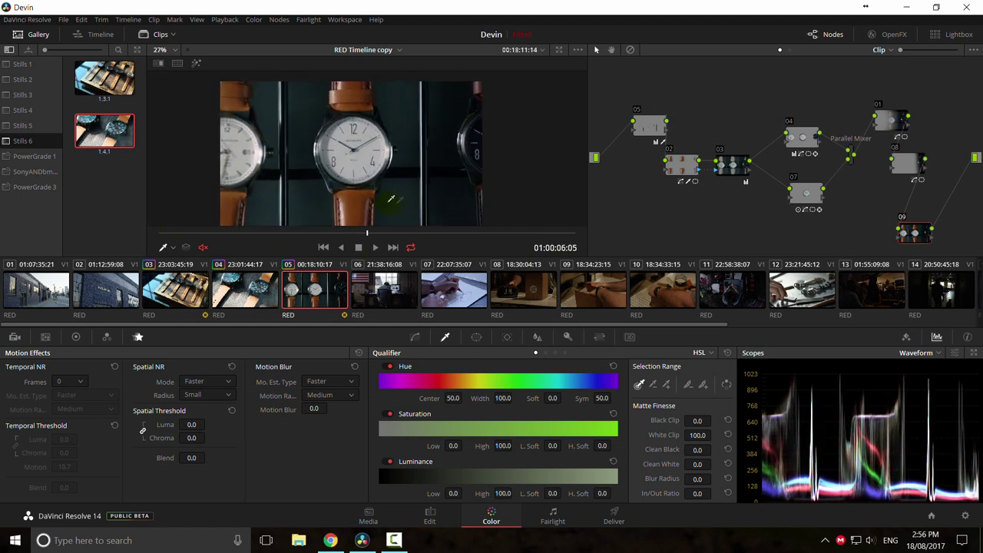
left_click_drag(391, 198, 417, 189)
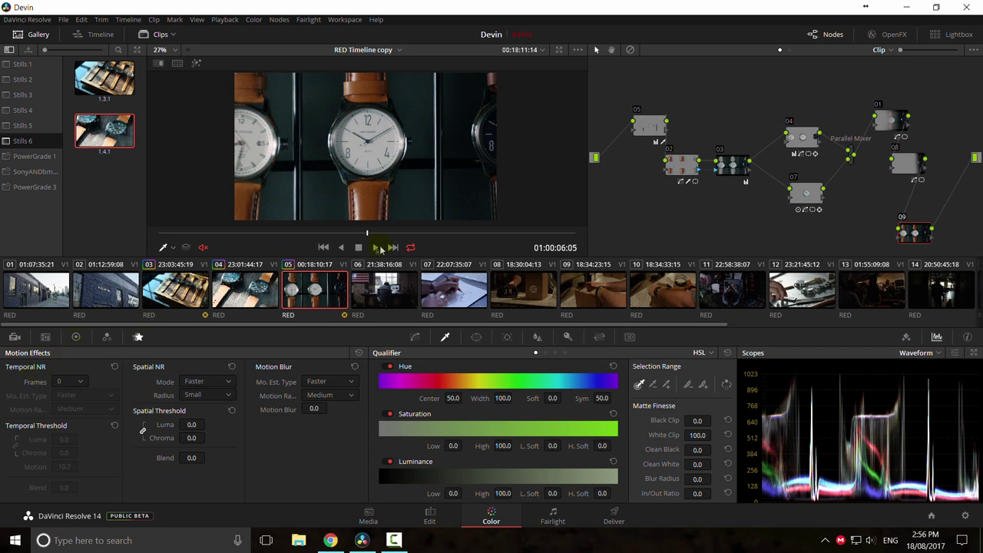
left_click(407, 231)
left_click(327, 232)
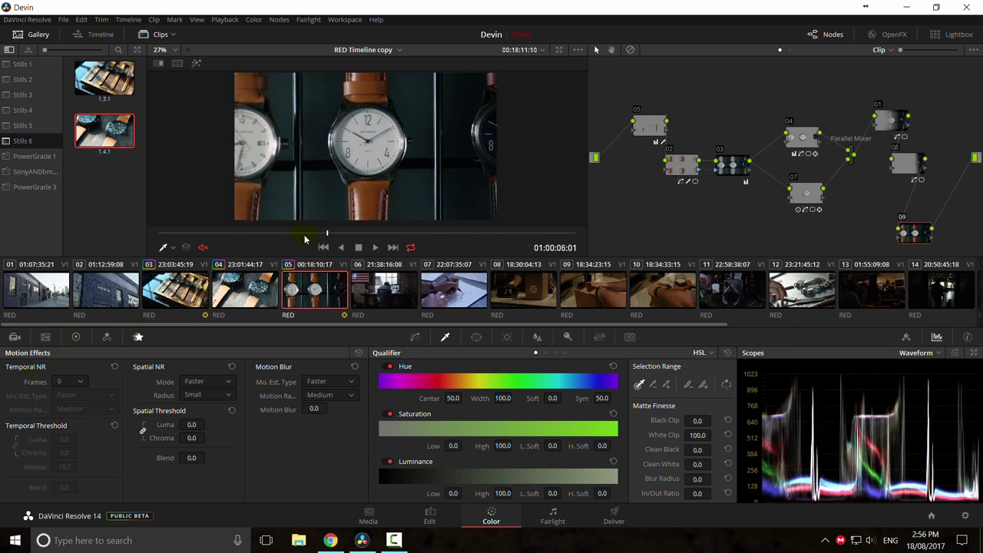
left_click(69, 382)
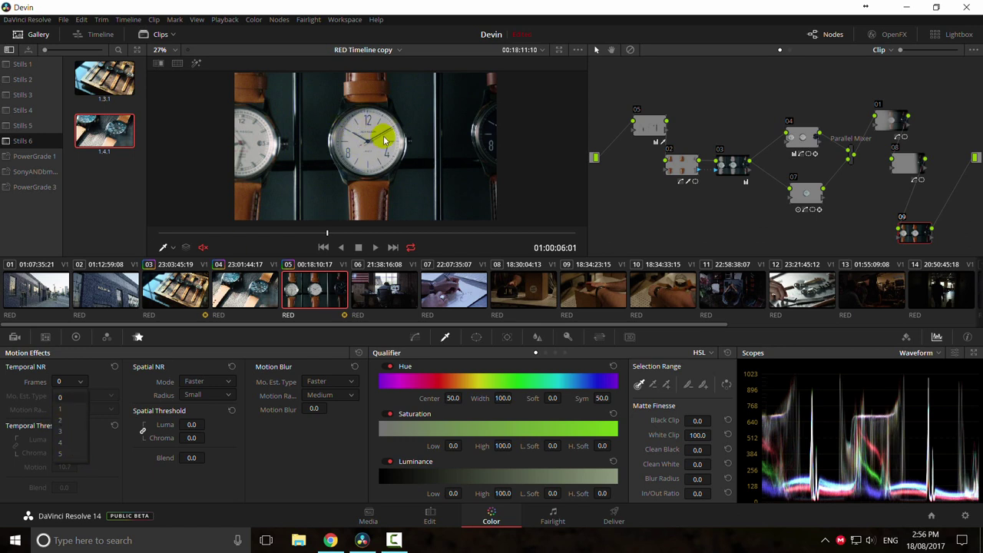
left_click_drag(384, 140, 347, 150)
left_click(336, 233)
left_click_drag(473, 241, 248, 235)
Step: Set node 09's temporal noise reduction to 5 frames, with Better motion estimation and a Small motion range
left_click(73, 381)
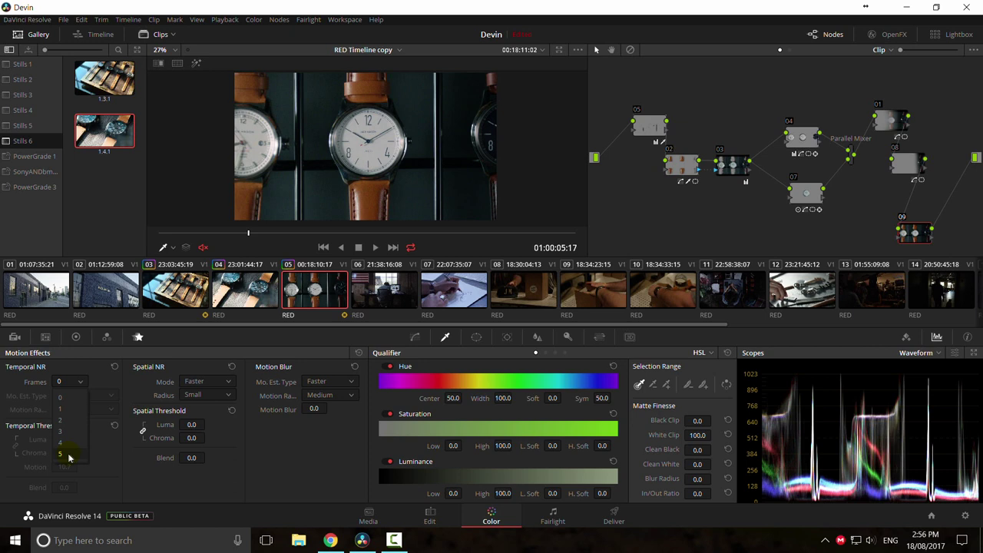
left_click(70, 456)
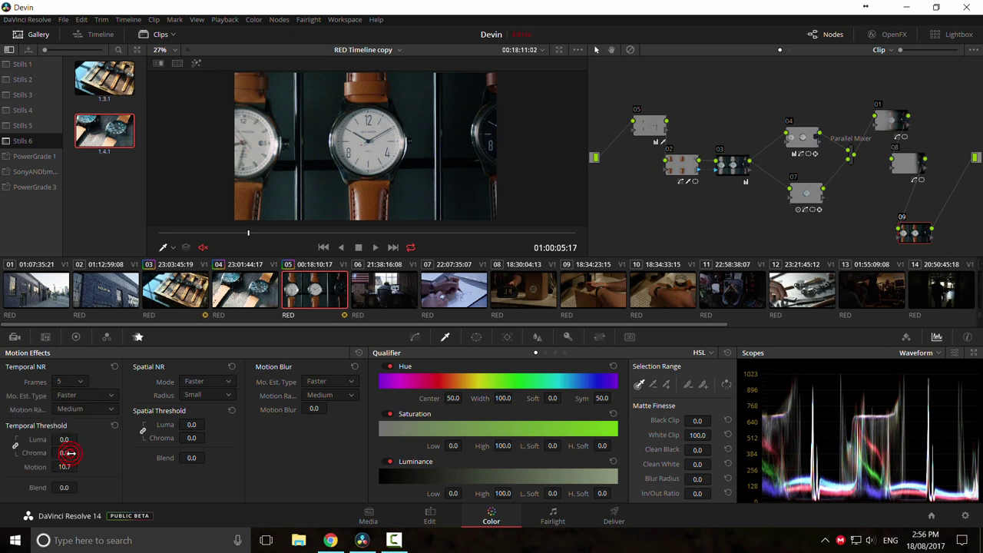
left_click(80, 396)
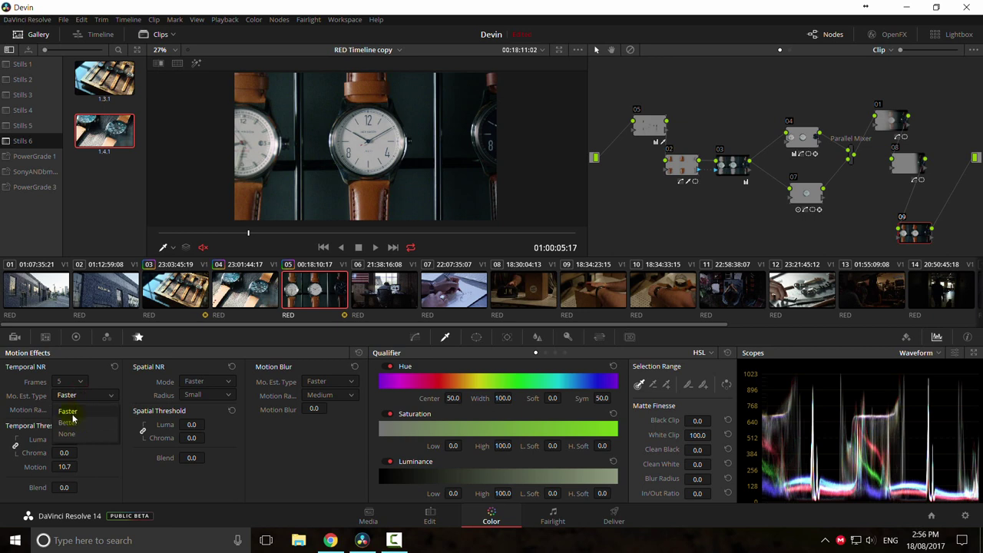
left_click(79, 413)
left_click(83, 395)
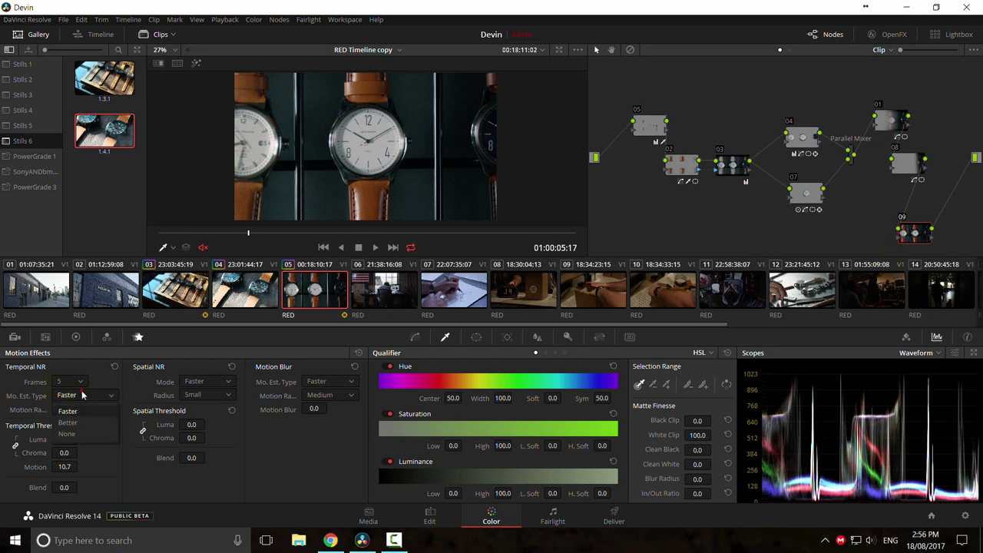
left_click(83, 423)
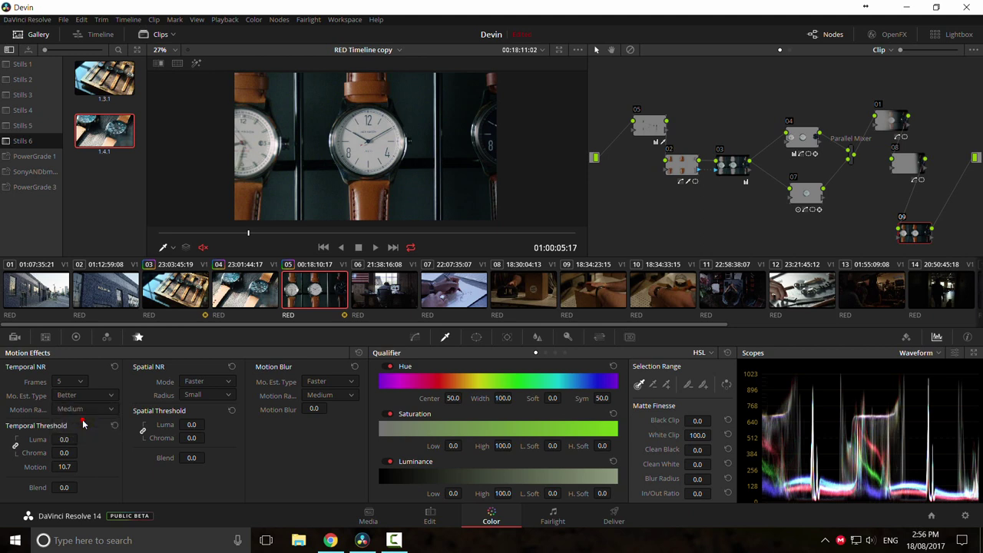
left_click(73, 411)
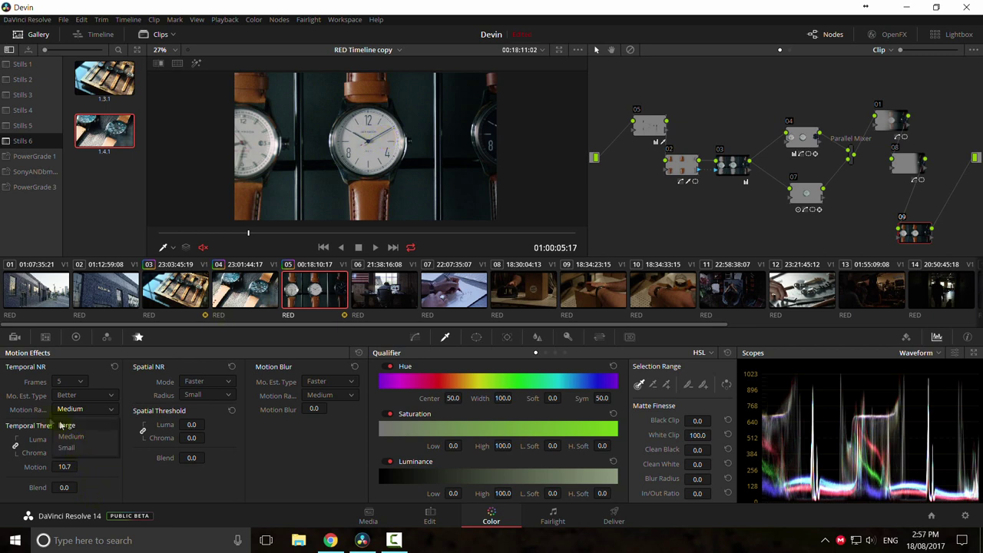
left_click(69, 447)
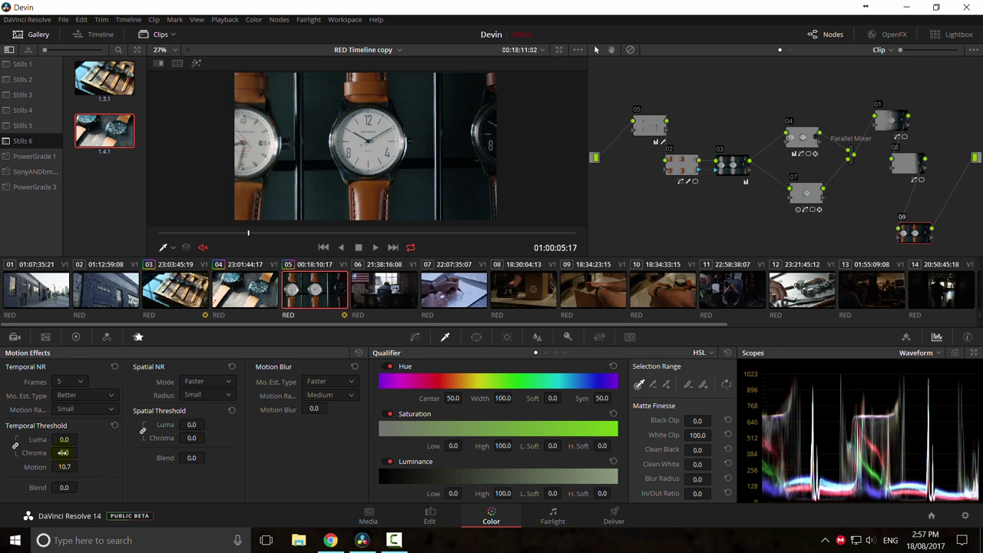
Step: Try temporal luma and chroma thresholds of 100 on node 09, inspect the image full screen, and reset the thresholds
scroll(413, 144, "up", 3)
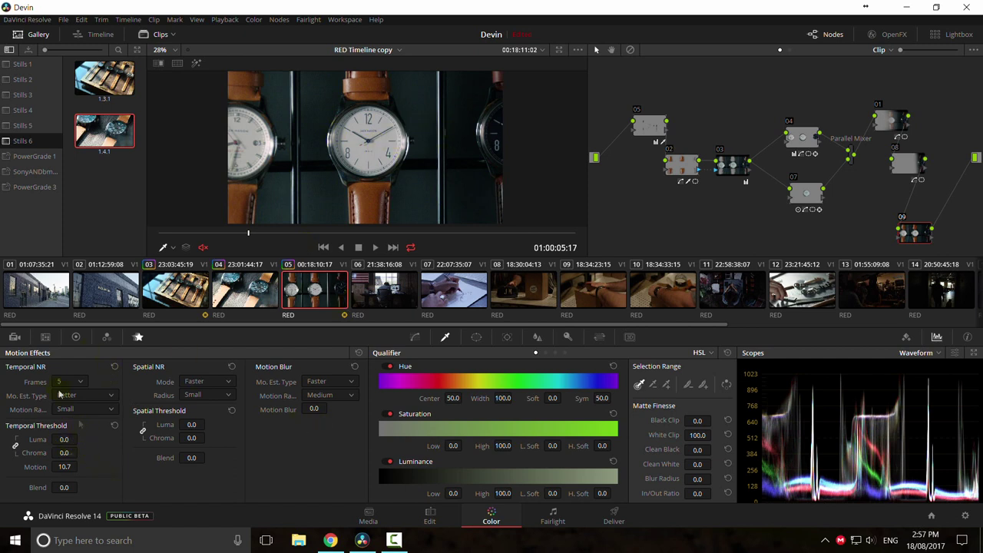
left_click(388, 164)
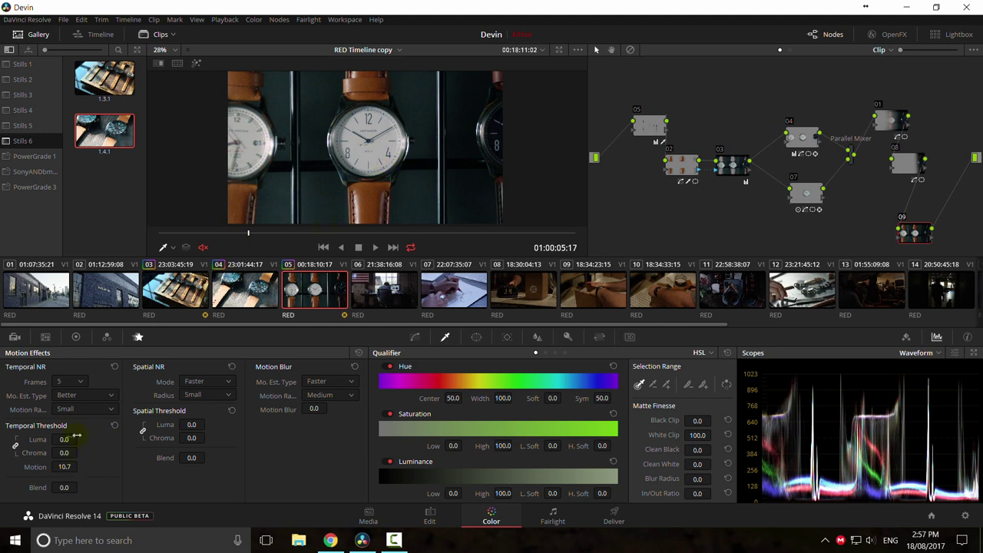
left_click_drag(63, 439, 114, 427)
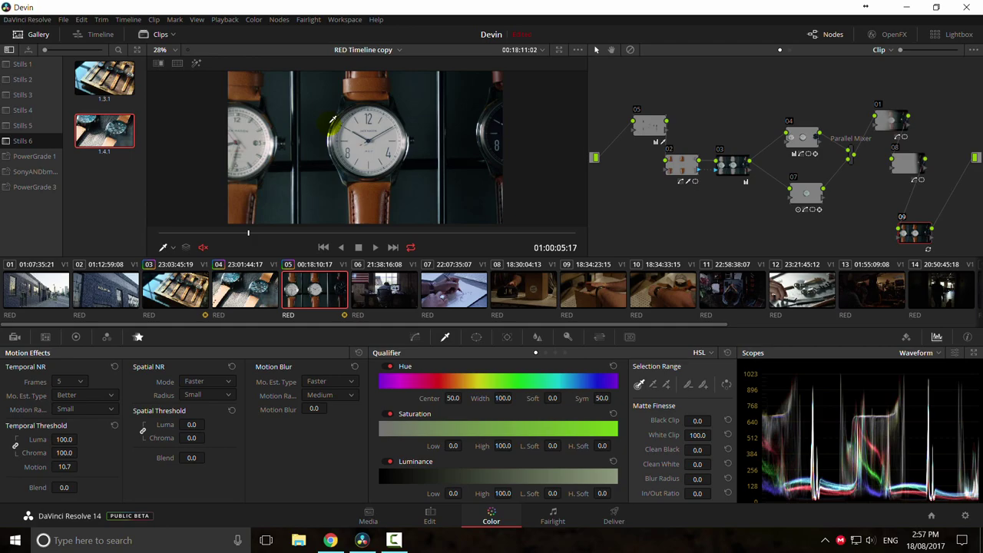
key("ctrl+f")
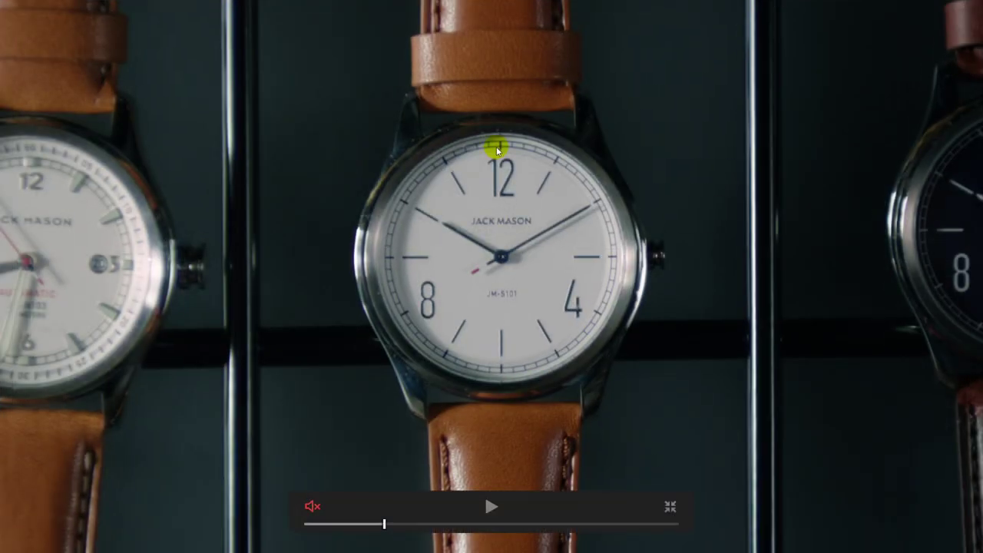
key("Escape")
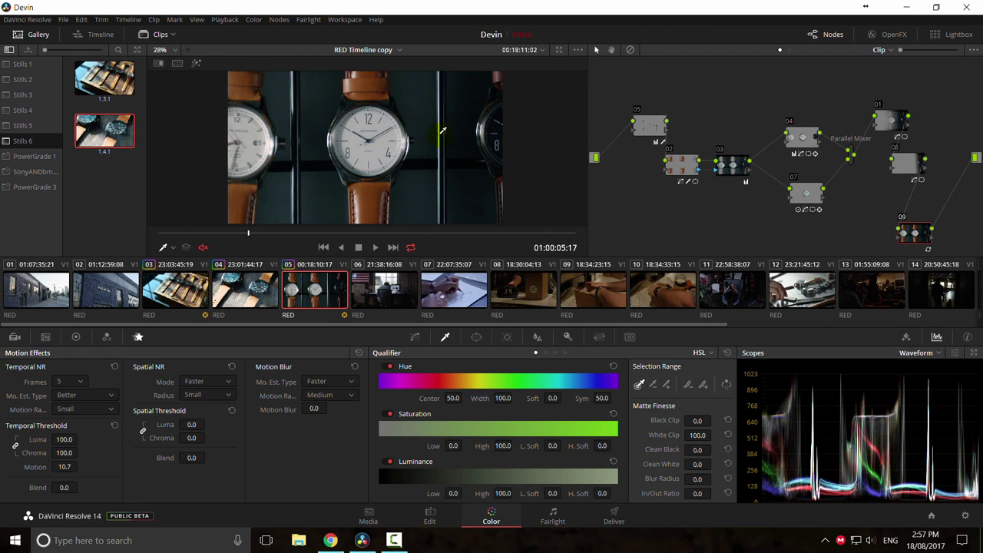
left_click(115, 425)
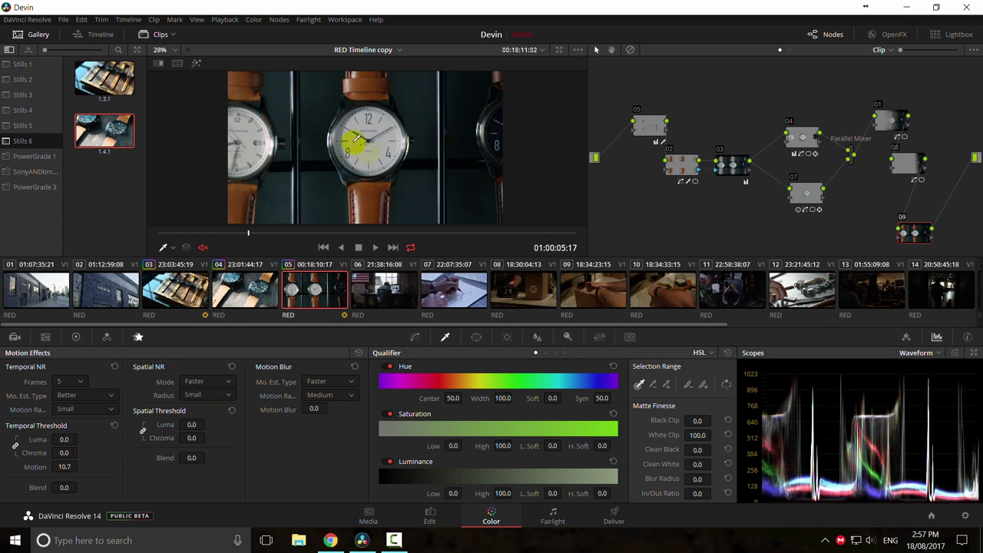
Step: Set the project's RED camera raw decode quality to Quarter Res. Good and save the project settings
left_click(965, 515)
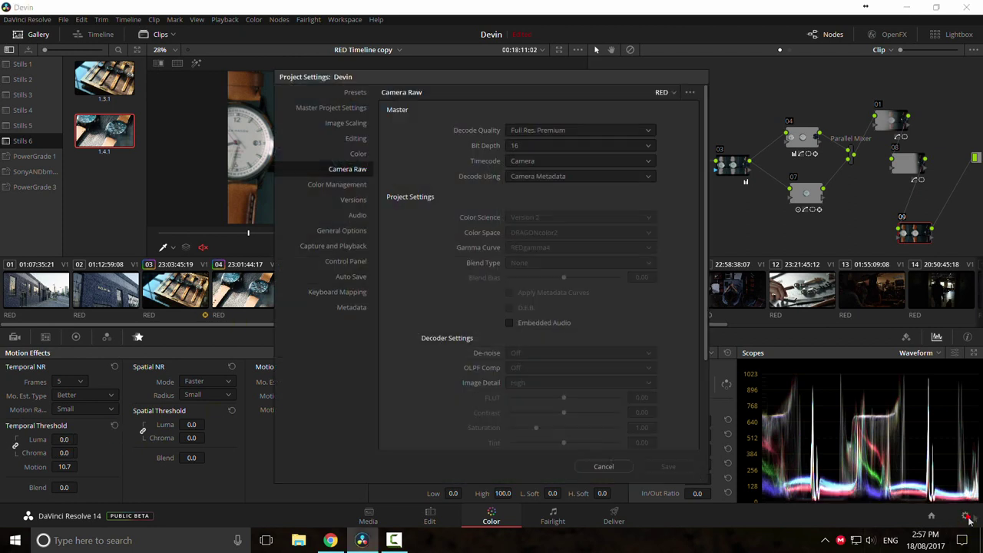
left_click(565, 133)
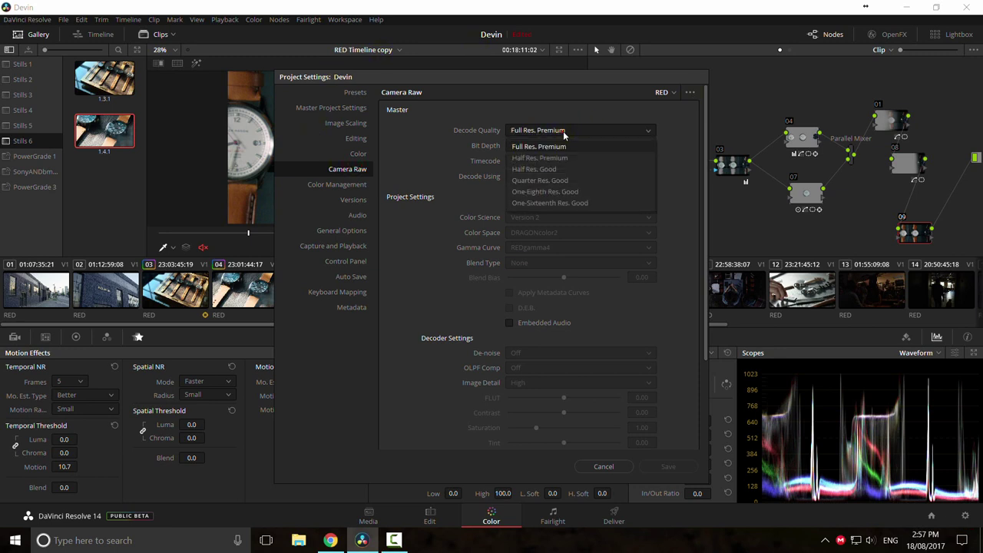
left_click(538, 180)
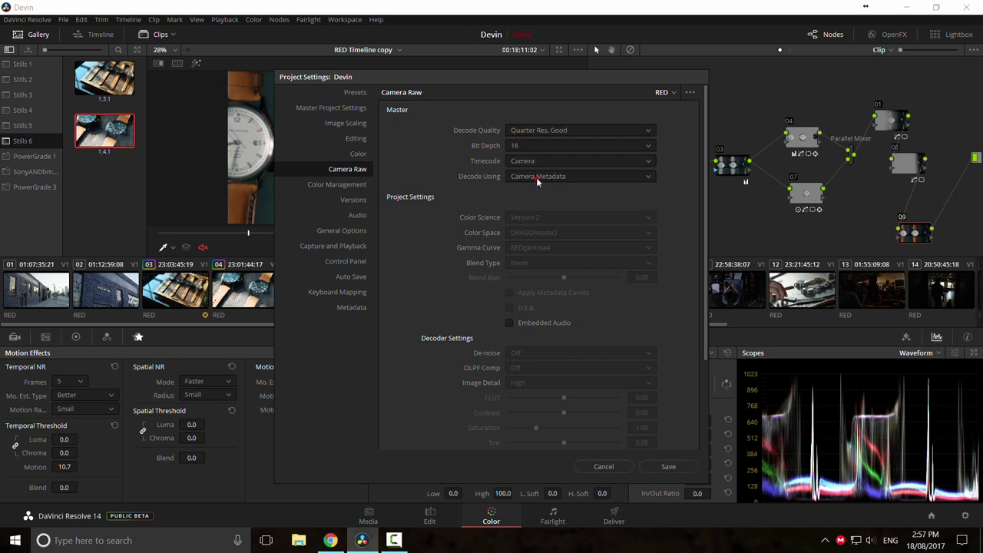
left_click(668, 466)
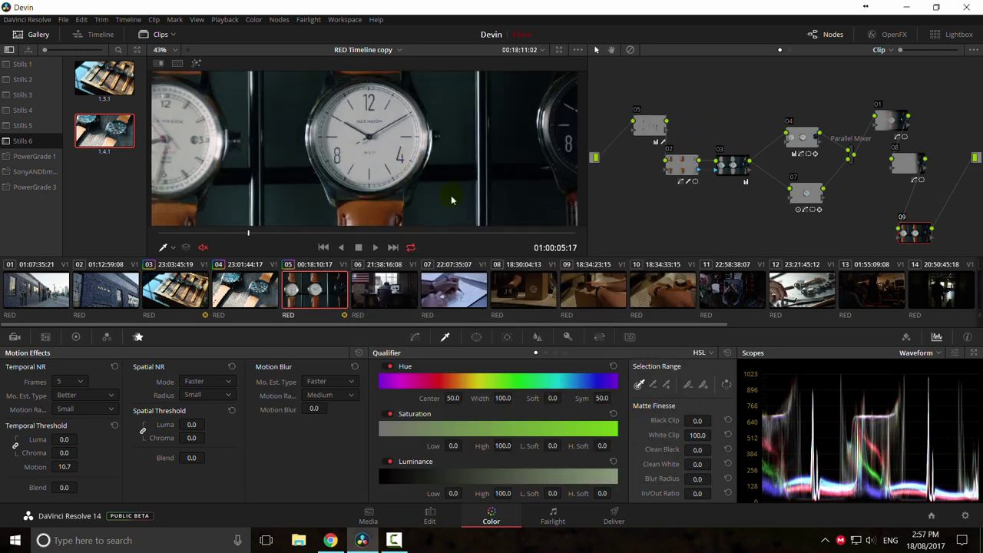
Step: Set node 09's temporal luma and chroma thresholds to 86.0, comparing the grain full screen before and after the change
key("ctrl+f")
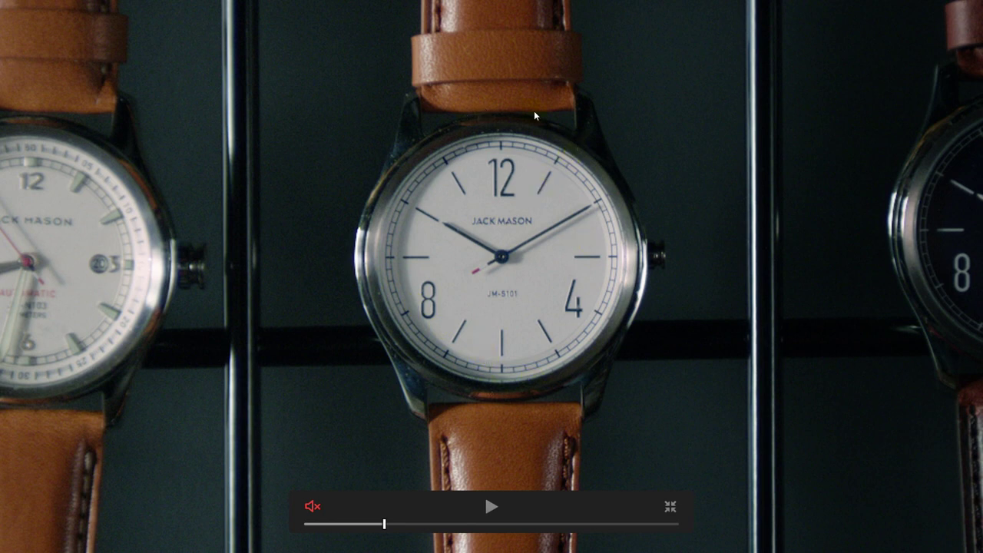
key("Escape")
left_click_drag(73, 439, 160, 452)
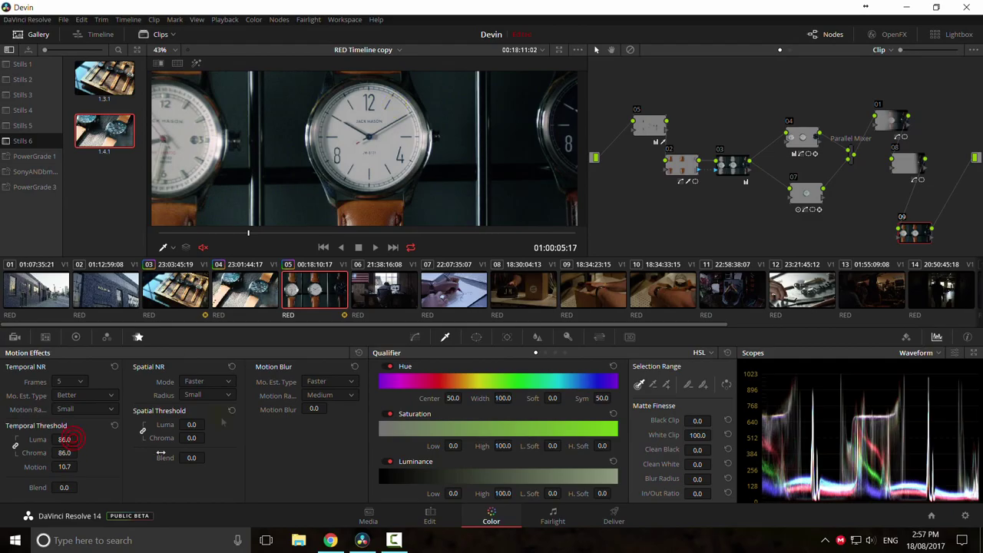
key("ctrl+f")
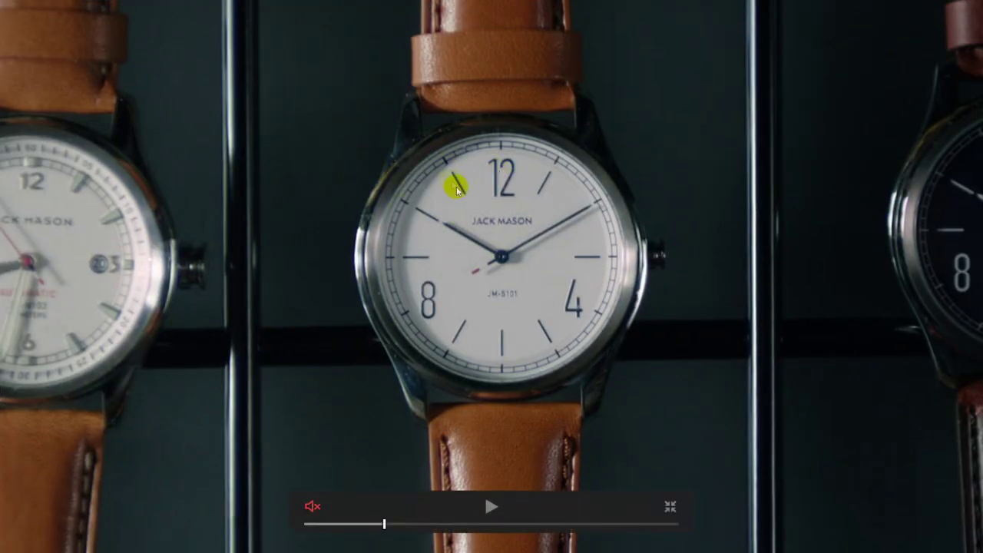
key("Escape")
scroll(368, 142, "down", 4)
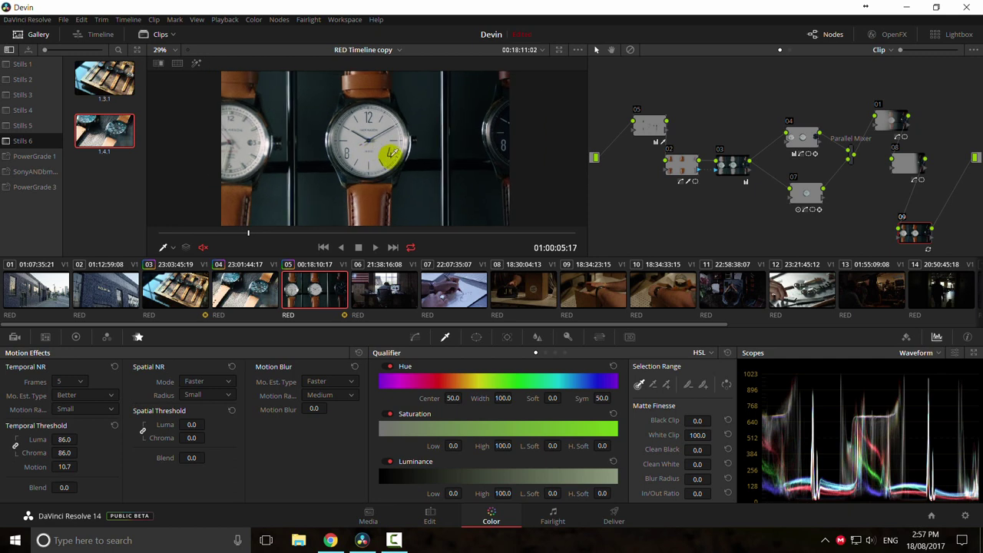
Step: Reset node 09's temporal thresholds and set the project's RED camera raw decode quality to Full Res. Premium, saving the settings
scroll(384, 157, "up", 1)
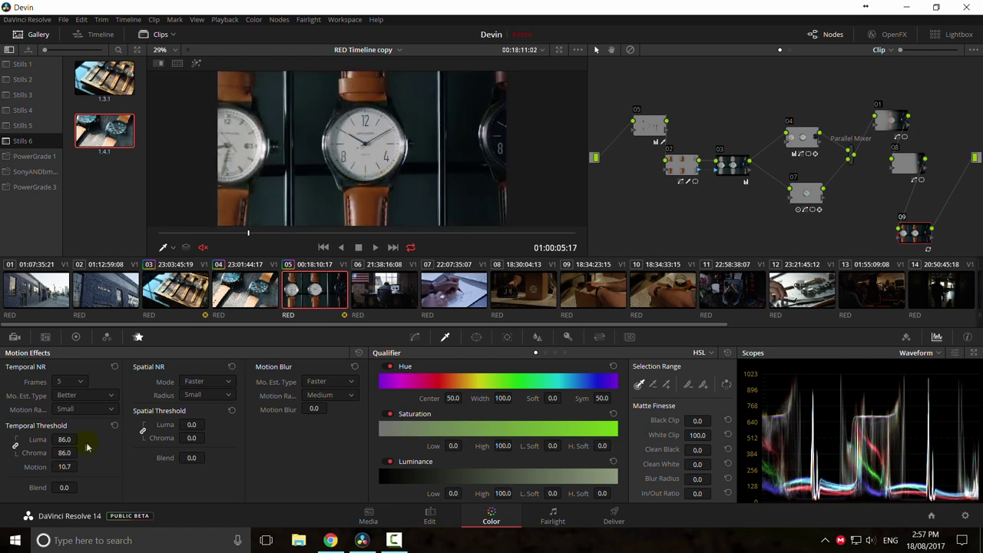
left_click(115, 425)
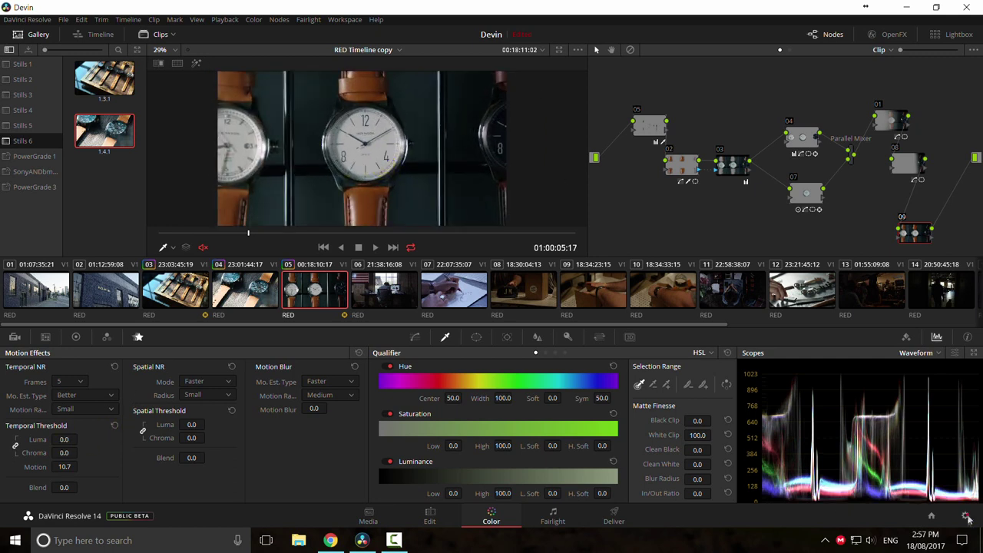
left_click(965, 516)
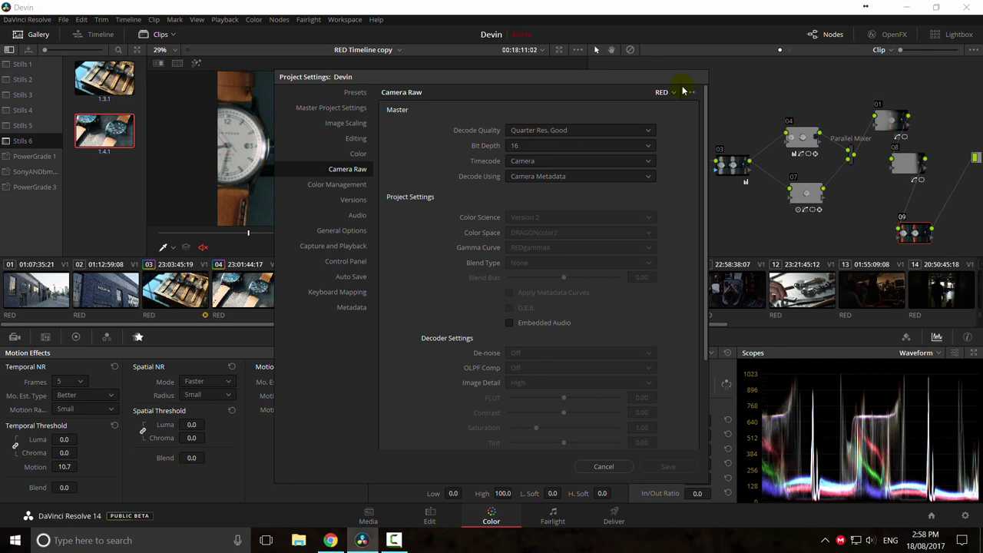
left_click(542, 129)
left_click(533, 145)
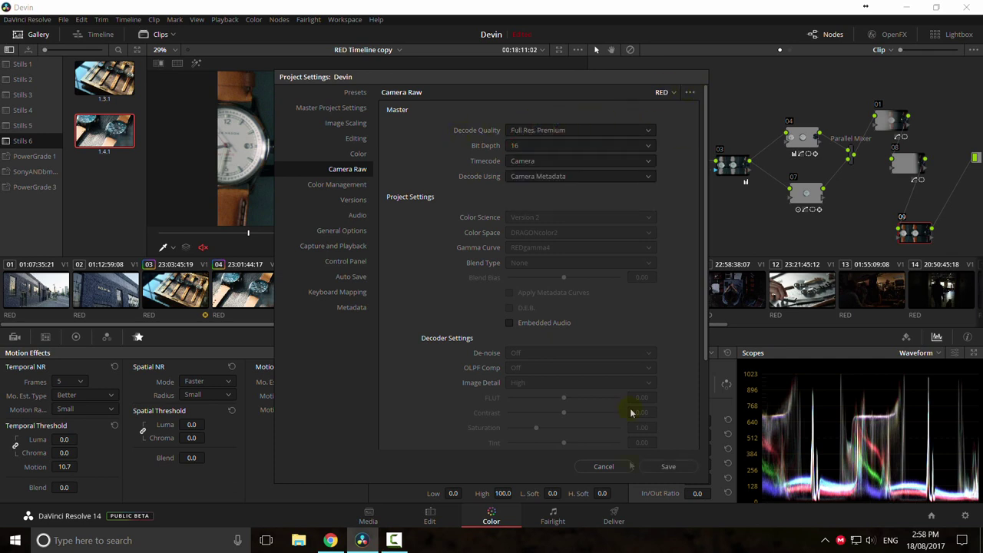
left_click(665, 470)
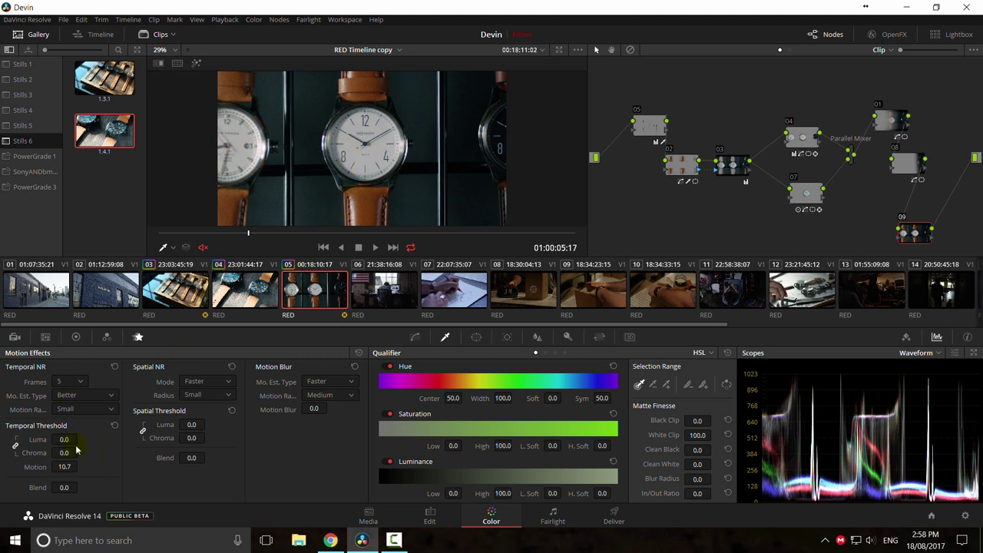
Step: Try temporal luma and chroma thresholds of 100 on node 09 with motion thresholds of 100 and 0, and inspect the image full screen
left_click_drag(66, 439, 17, 439)
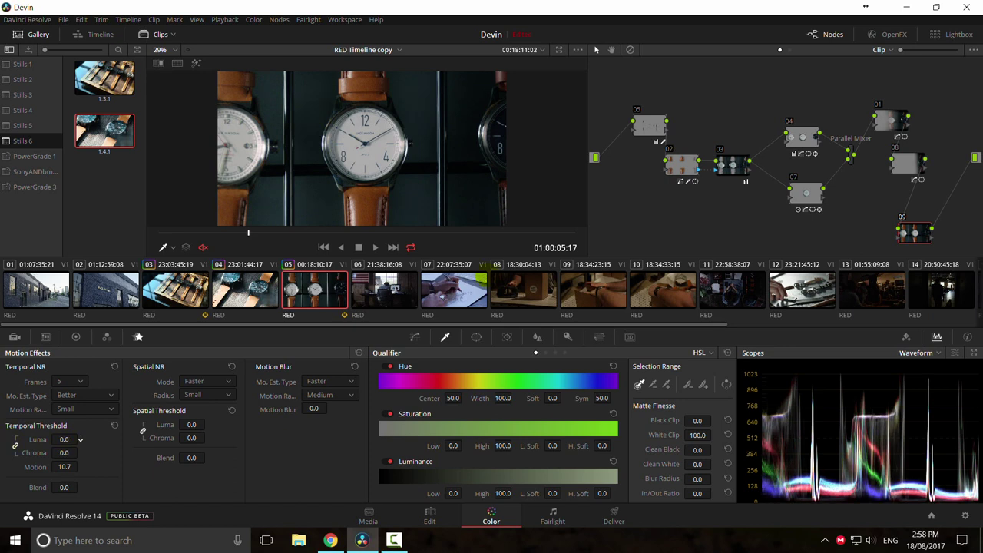
left_click_drag(80, 439, 80, 439)
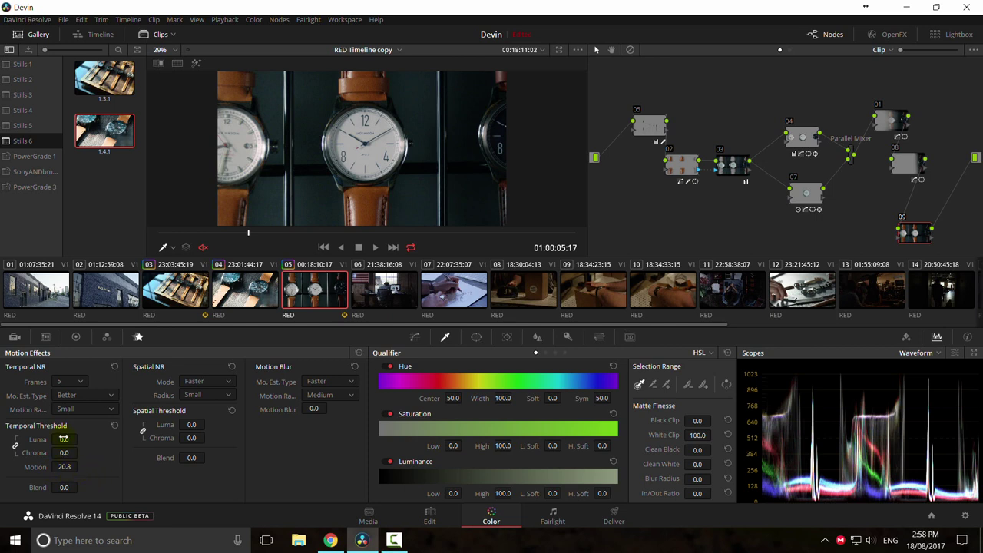
left_click_drag(64, 439, 82, 446)
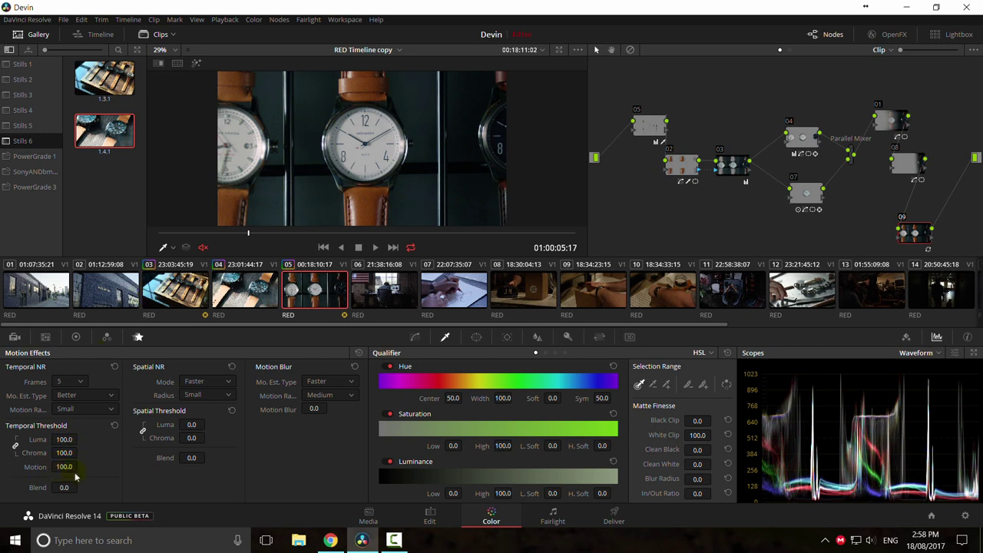
left_click(384, 121)
left_click(58, 466)
left_click(379, 132)
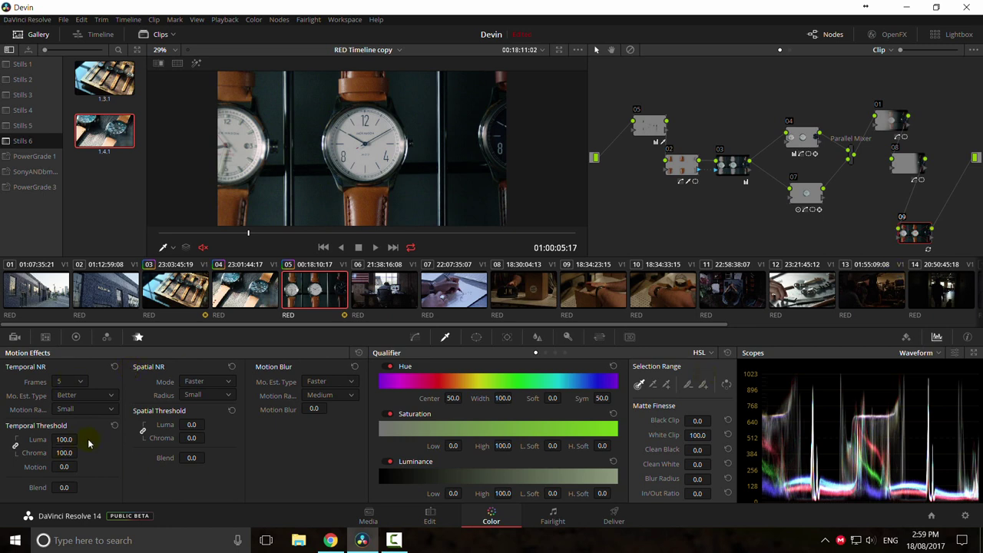
key("ctrl+f")
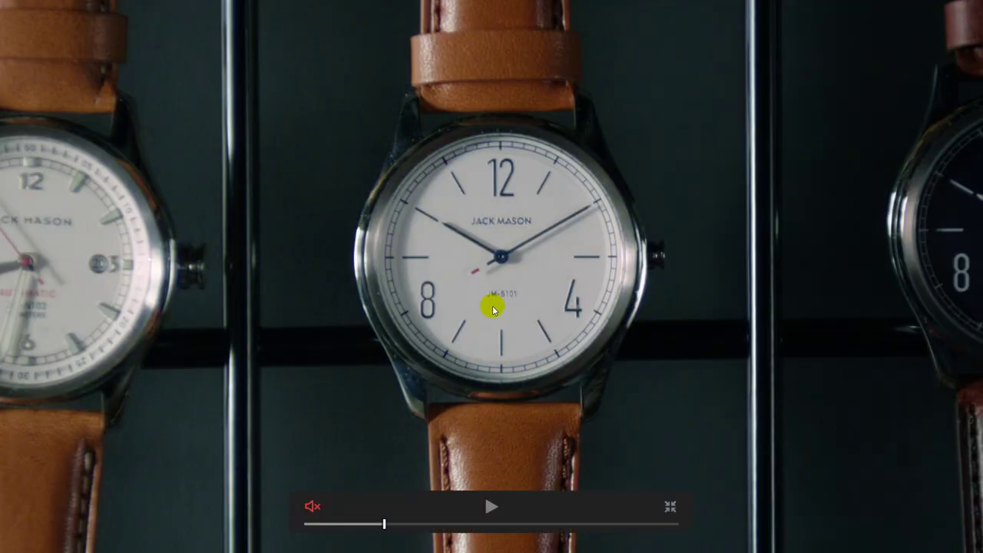
key("Escape")
Step: Set node 09's temporal motion threshold to 10.0 and return the luma and chroma thresholds to 0
left_click(63, 467)
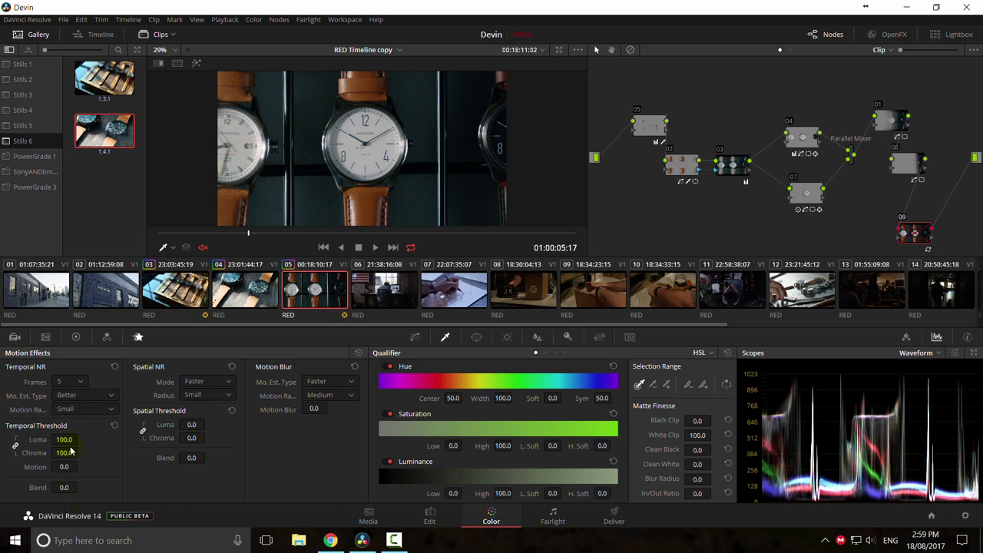
left_click(372, 123)
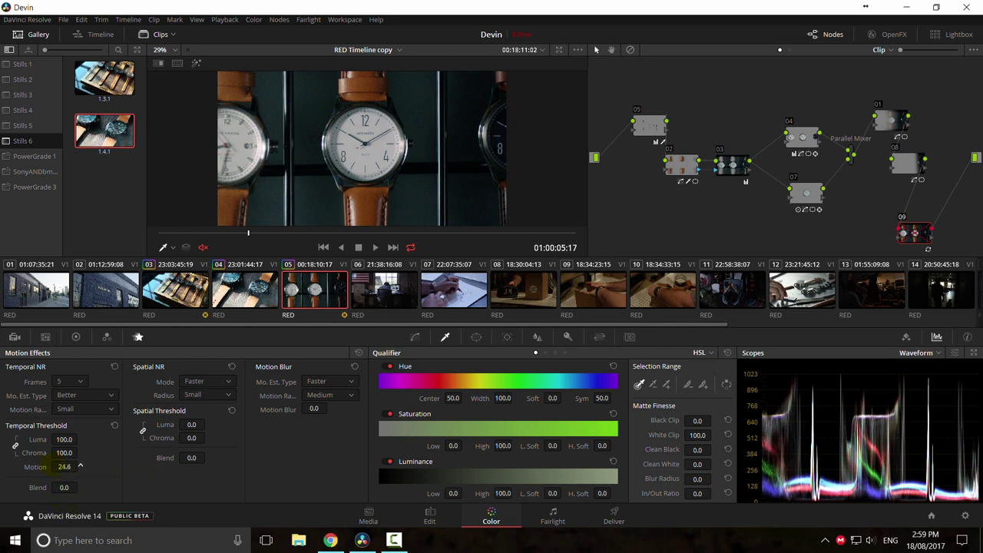
left_click_drag(80, 466, 66, 466)
double_click(61, 466)
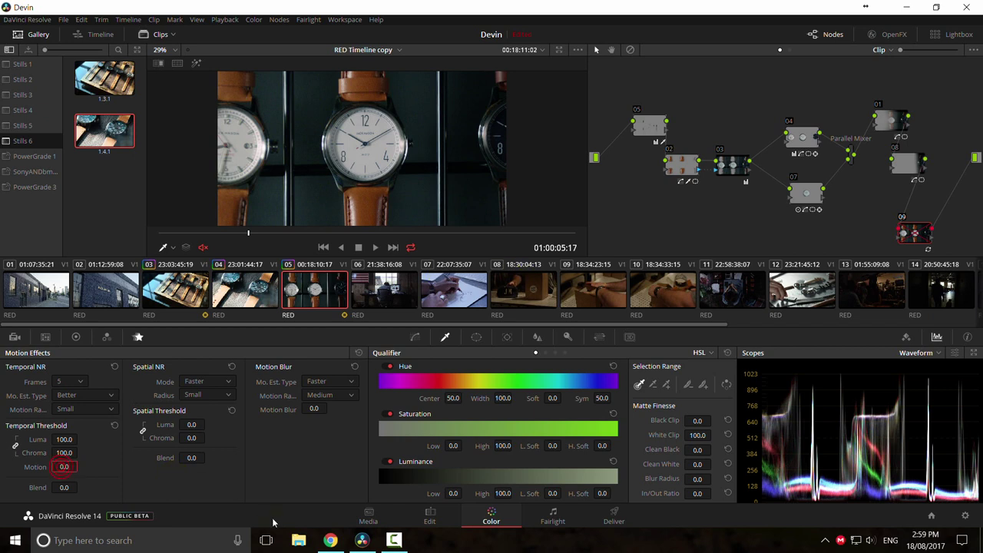
left_click_drag(61, 466, 70, 466)
double_click(66, 439)
Step: Show the viewer image at actual size and hide the clip thumbnails and the gallery to enlarge the viewer
scroll(345, 185, "up", 2)
scroll(349, 185, "down", 1)
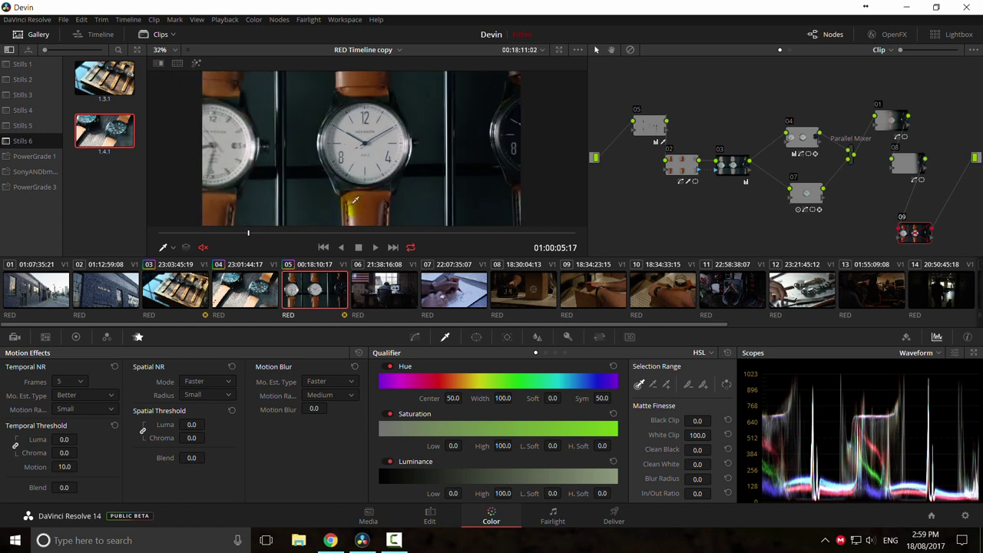
right_click(309, 165)
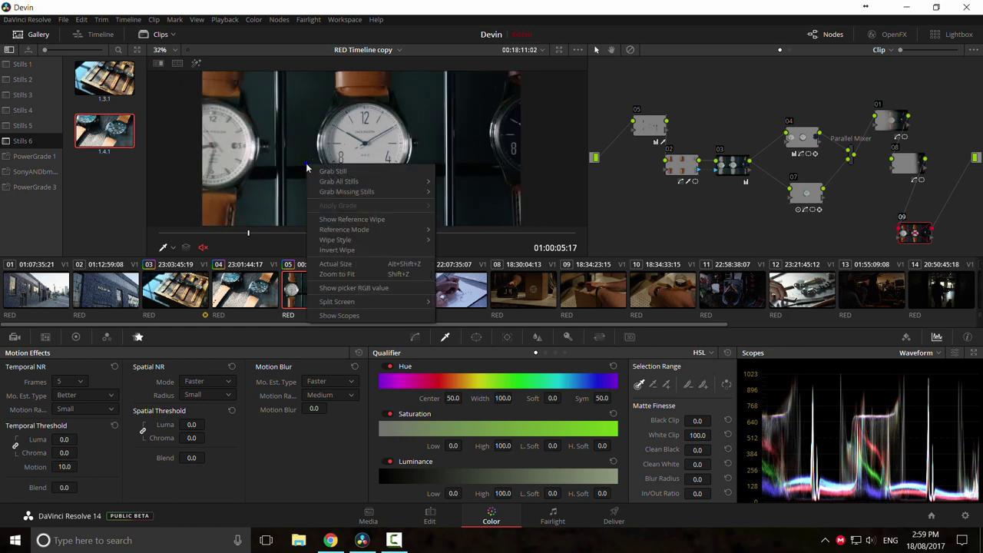
left_click(335, 264)
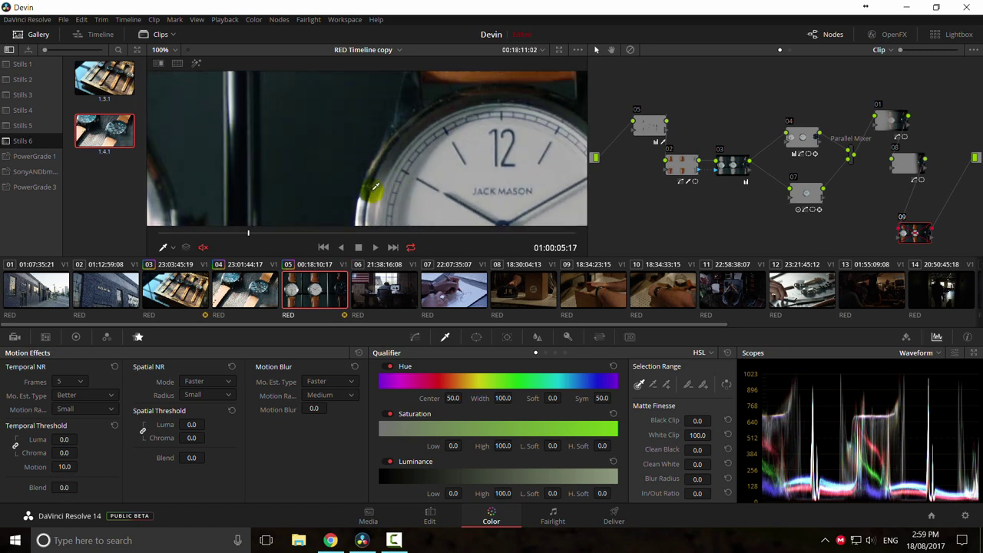
left_click(143, 36)
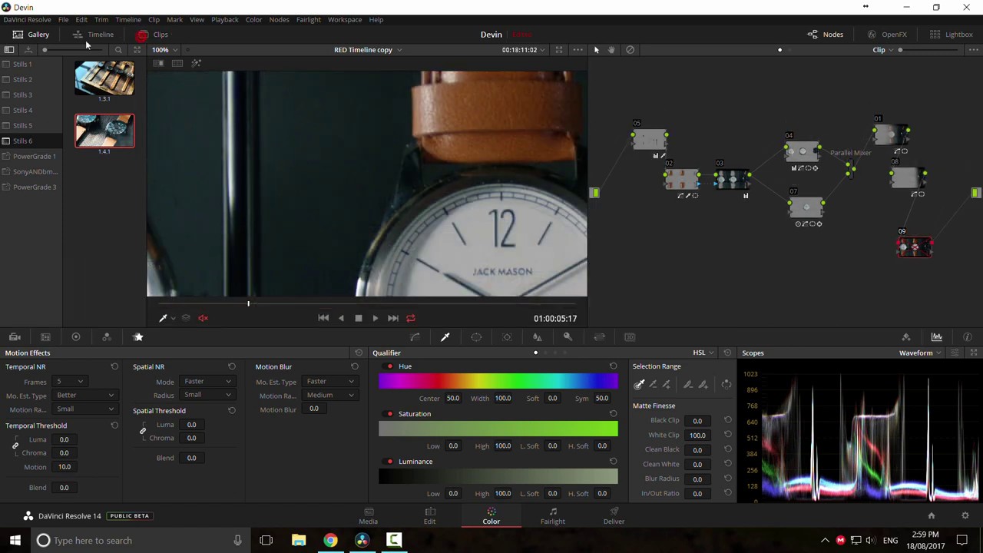
left_click(28, 34)
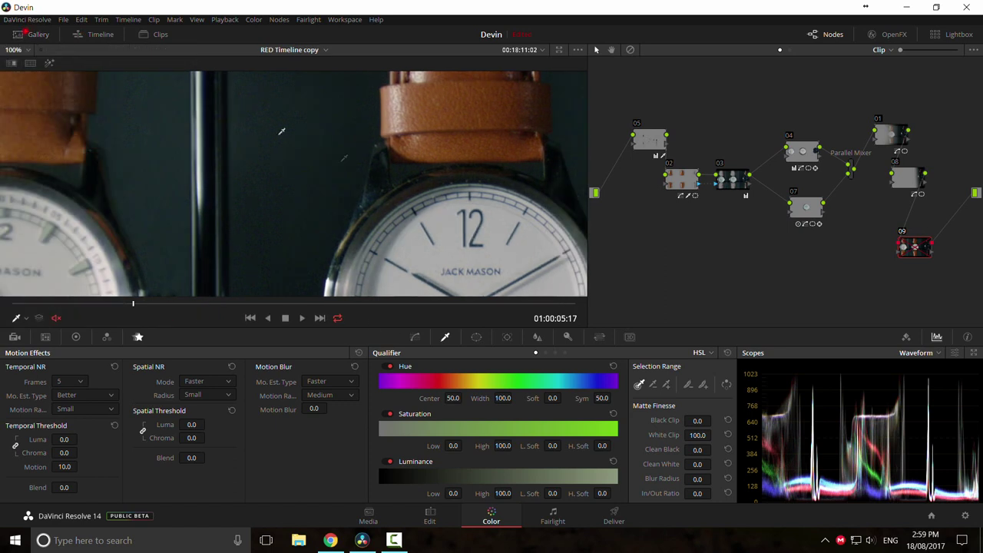
left_click_drag(395, 224, 427, 195)
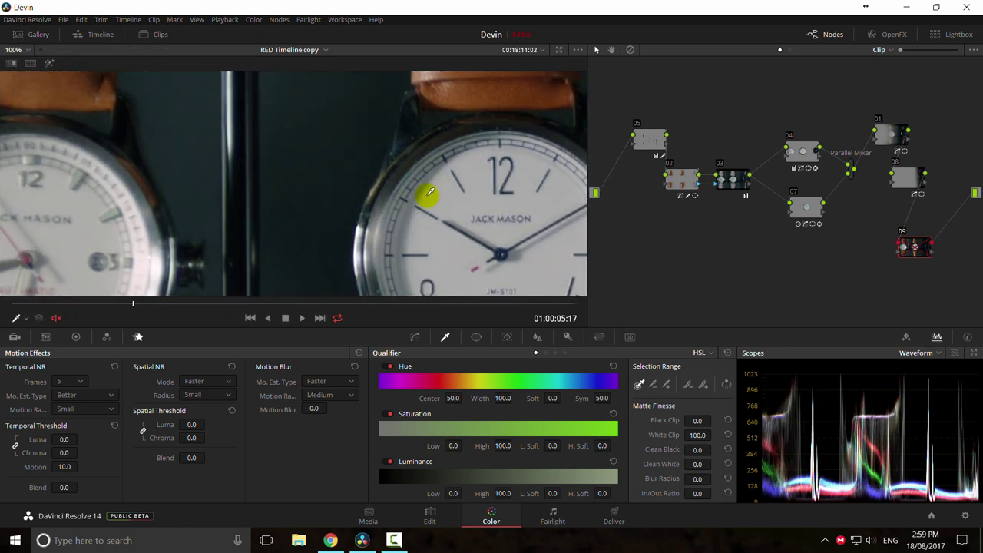
Step: Try temporal luma and chroma thresholds of 30 on node 09, compare the watch face and strap detail, and return them to 0
left_click_drag(61, 438, 144, 450)
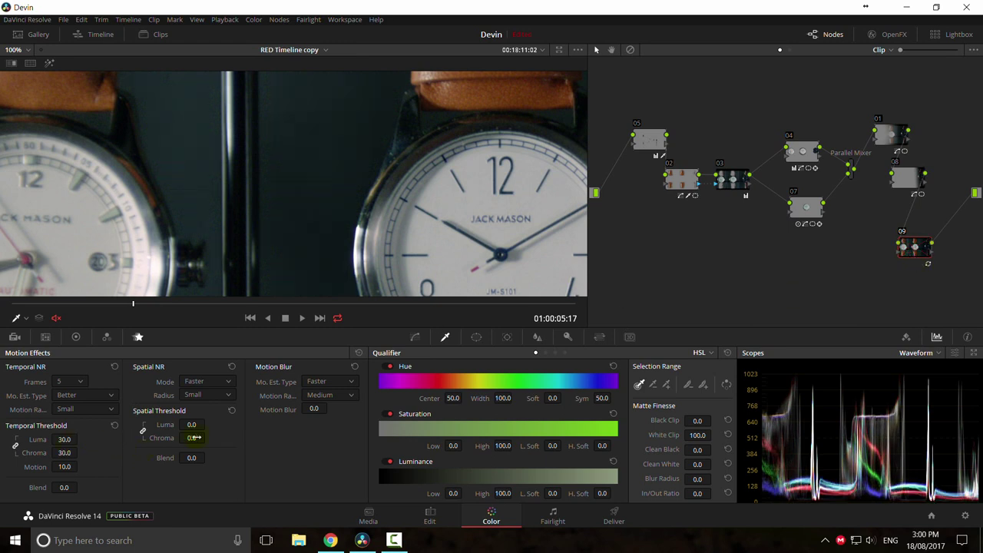
left_click_drag(71, 444, 18, 444)
left_click_drag(408, 270, 428, 277)
left_click_drag(470, 179, 414, 273)
left_click_drag(472, 200, 417, 185)
left_click_drag(62, 438, 24, 439)
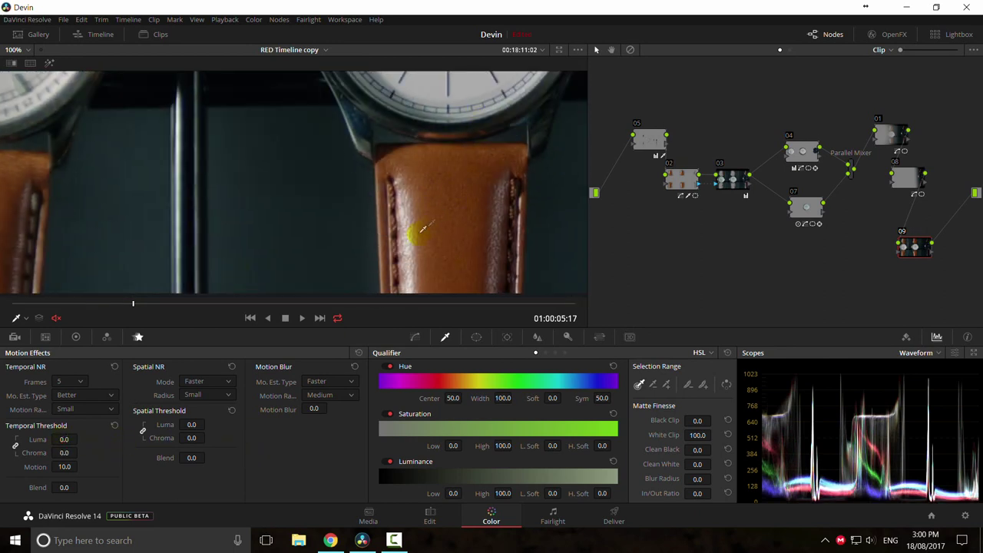
Step: Try temporal luma and chroma thresholds of 19.4 on node 09 and inspect the image full screen
left_click_drag(70, 438, 153, 439)
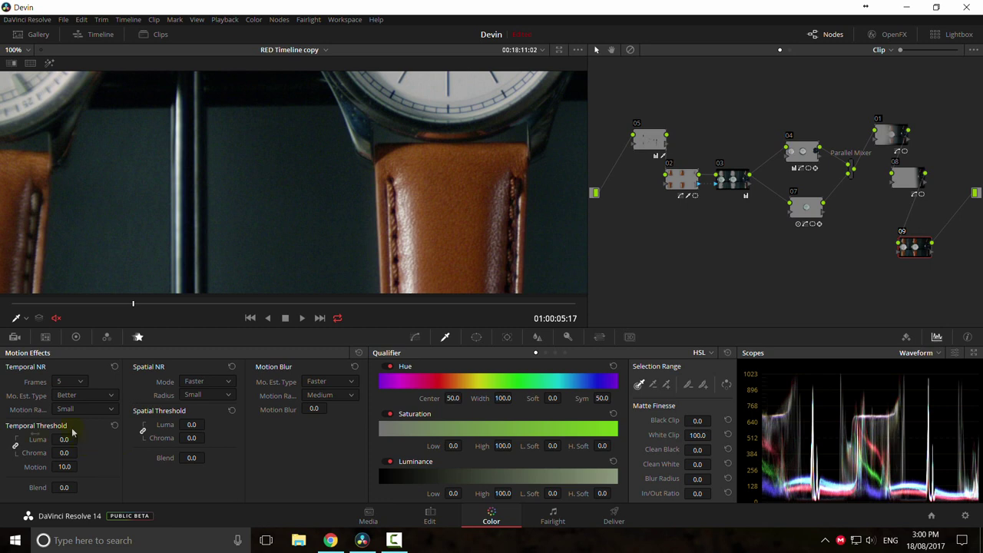
left_click_drag(105, 445, 80, 438)
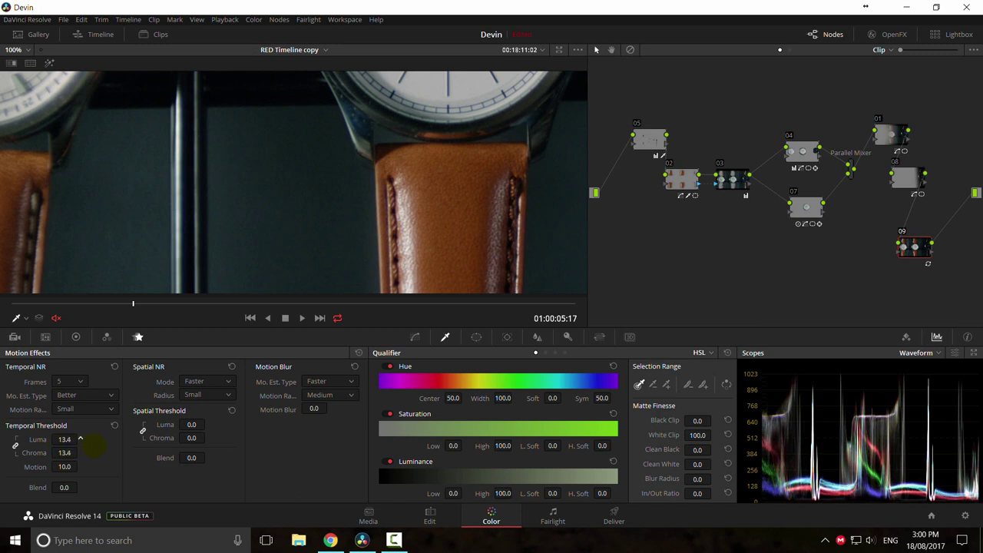
left_click_drag(80, 438, 79, 440)
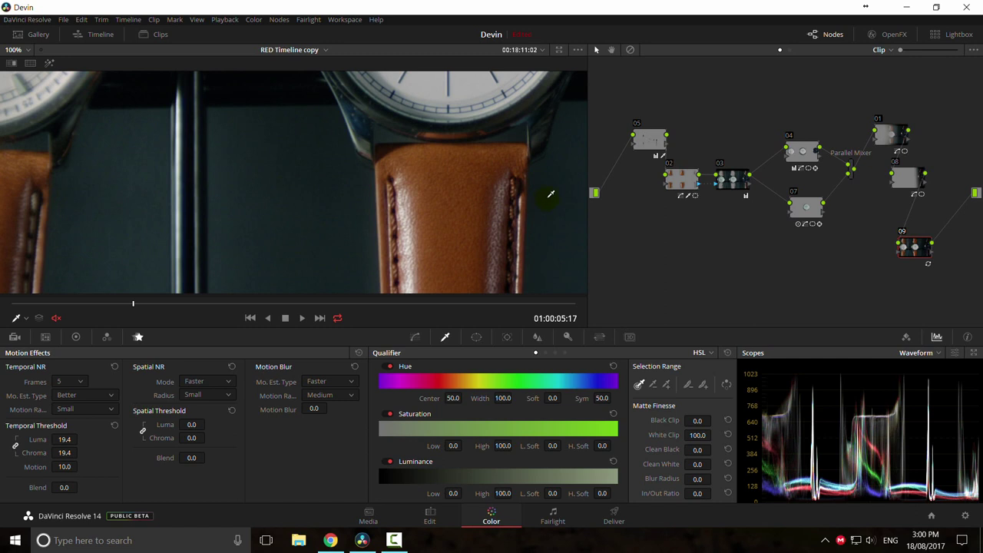
key("ctrl+f")
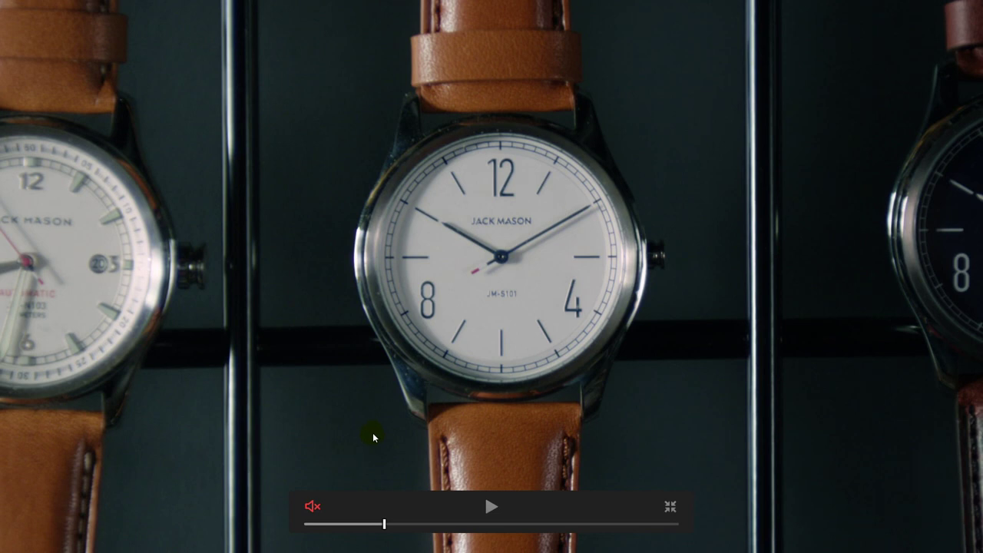
key("ctrl+f")
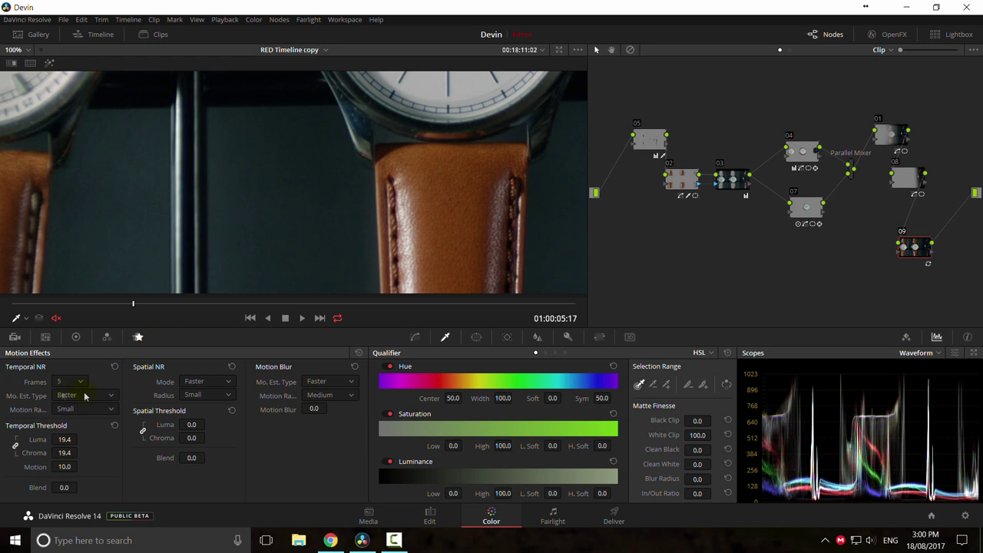
Step: Set node 09's linked temporal luma and chroma thresholds to 20, keeping the Small motion range
left_click(96, 409)
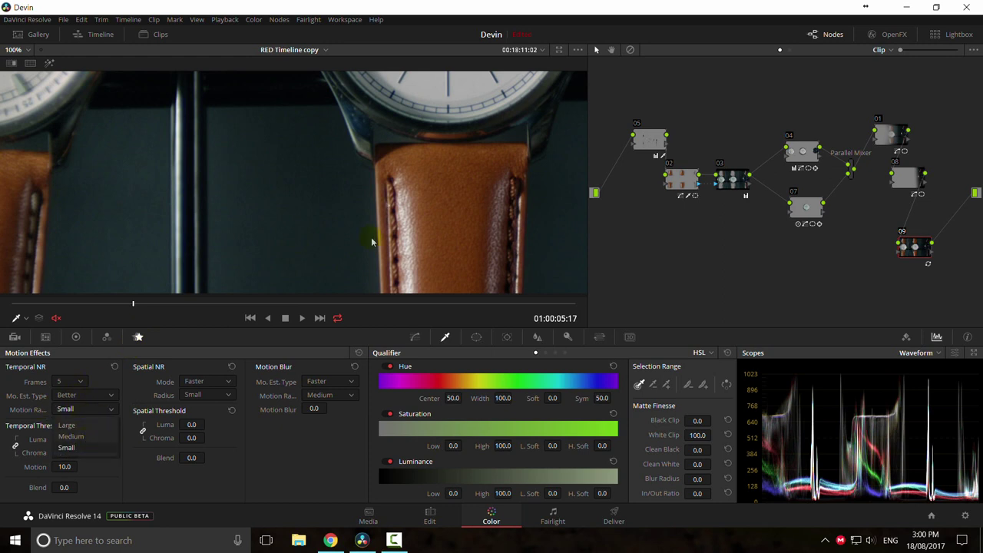
left_click(91, 408)
double_click(65, 440)
type("20")
key("Return")
Step: Unlink node 09's temporal luma and chroma thresholds and set luma to 15.4 and chroma to 50.4
mouse_move(436, 192)
left_mouse_down()
mouse_move(390, 237)
mouse_move(396, 178)
mouse_move(432, 167)
mouse_move(250, 182)
left_mouse_up()
left_click(33, 453)
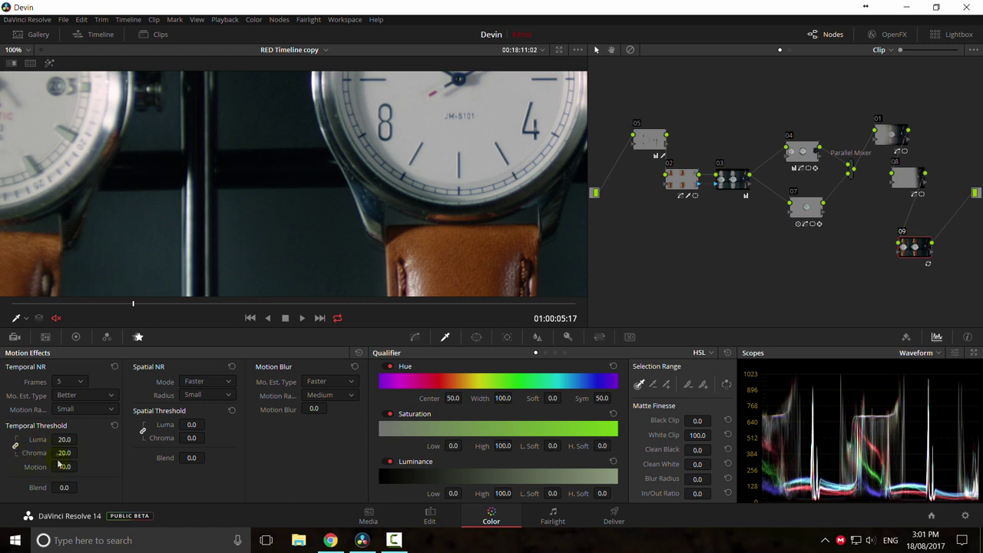
left_click(14, 447)
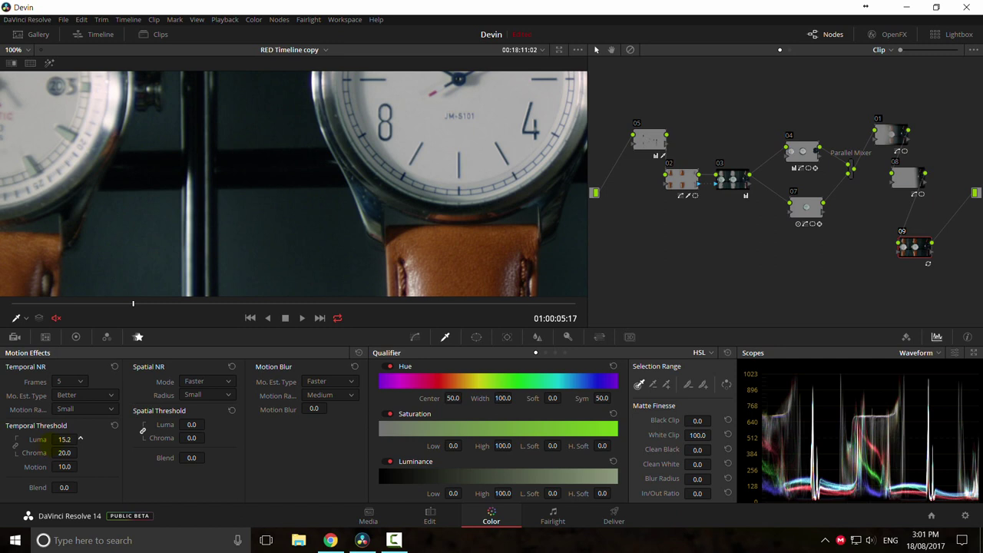
mouse_move(253, 179)
left_mouse_down()
mouse_move(315, 252)
mouse_move(329, 228)
mouse_move(248, 177)
left_mouse_up()
left_click_drag(309, 233, 278, 204)
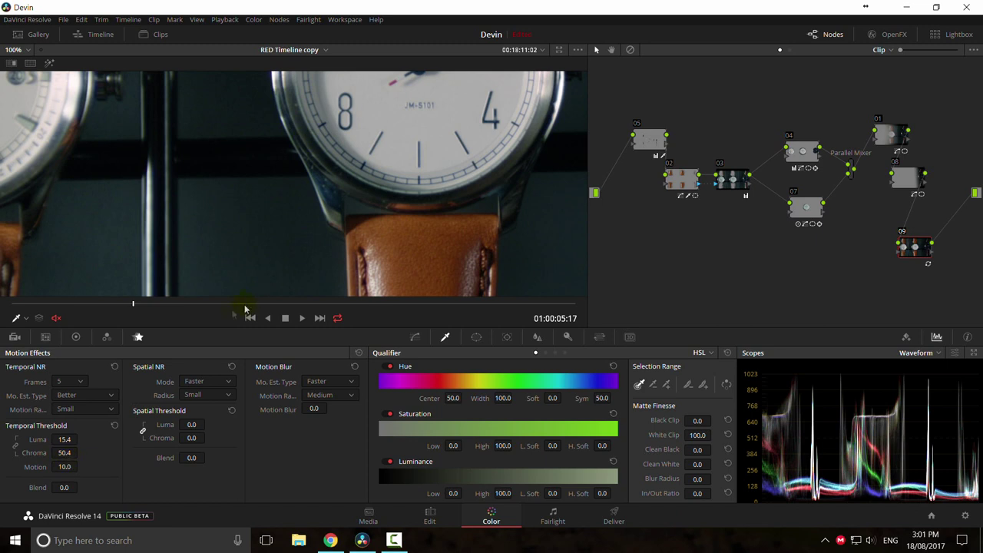
Step: Review the moving watches at frame 01:00:06:13 and set node 09's temporal chroma threshold to 40.0
left_click(402, 304)
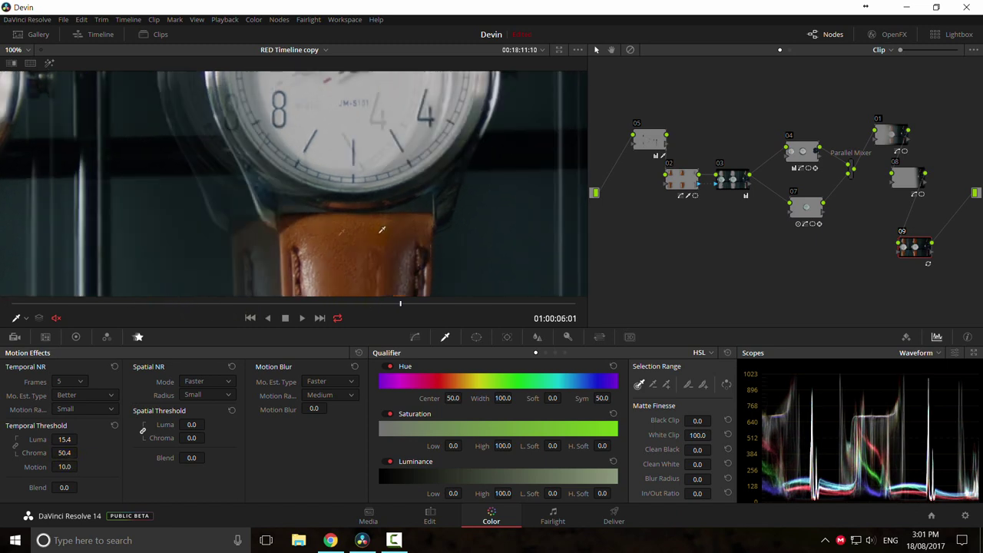
scroll(313, 176, "down", 4)
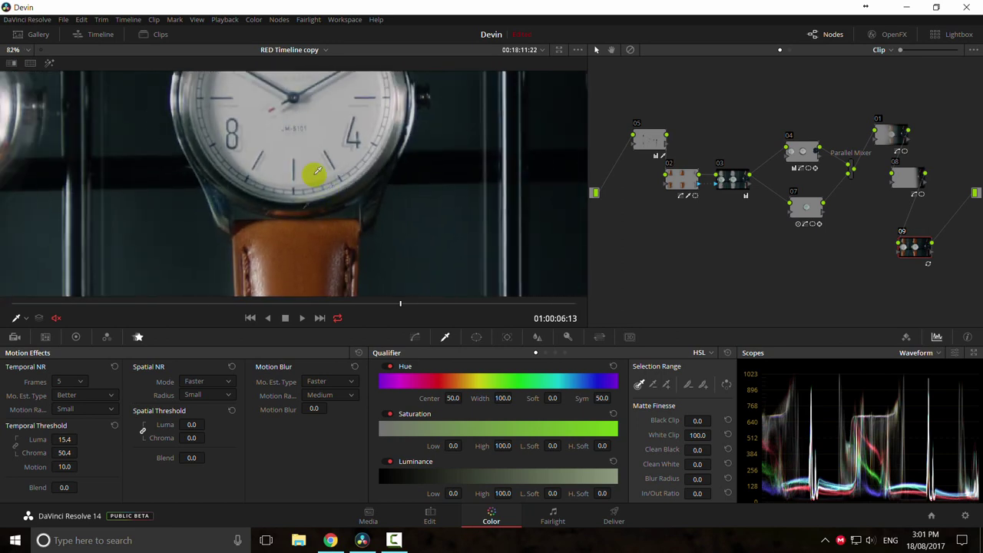
mouse_move(317, 158)
left_mouse_down()
mouse_move(333, 224)
mouse_move(330, 159)
left_mouse_up()
scroll(328, 221, "up", 1)
left_click_drag(332, 204, 323, 187)
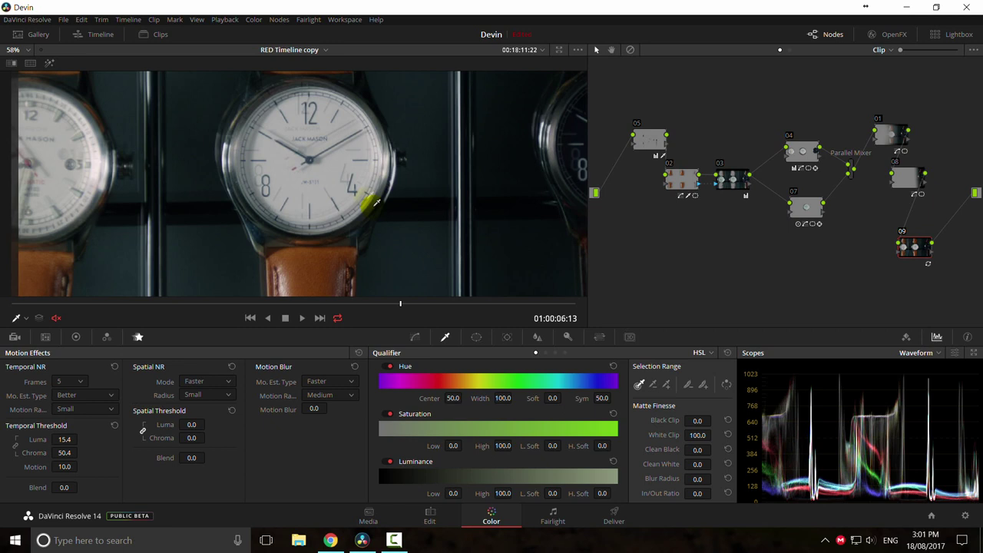
left_click_drag(200, 304, 402, 320)
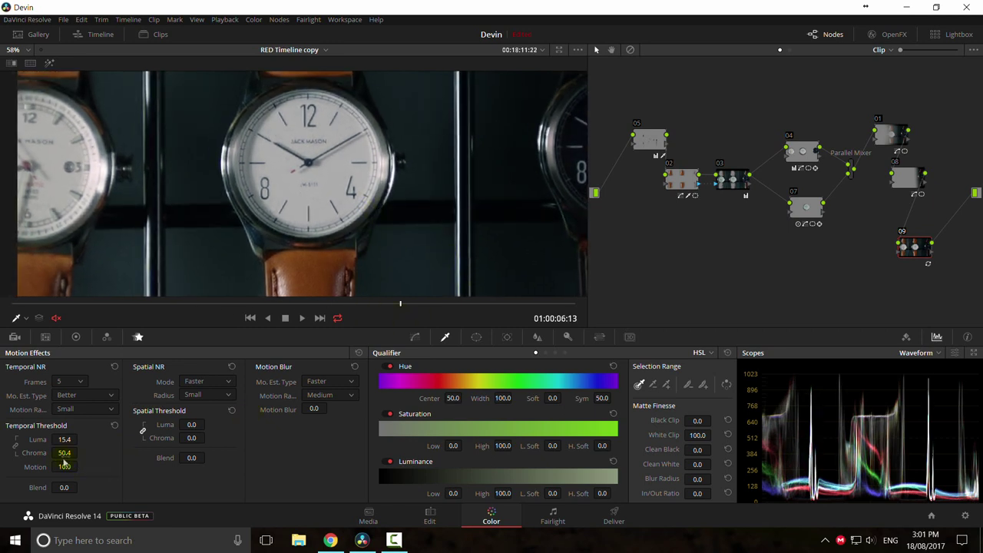
left_click_drag(80, 453, 100, 453)
scroll(305, 209, "up", 3)
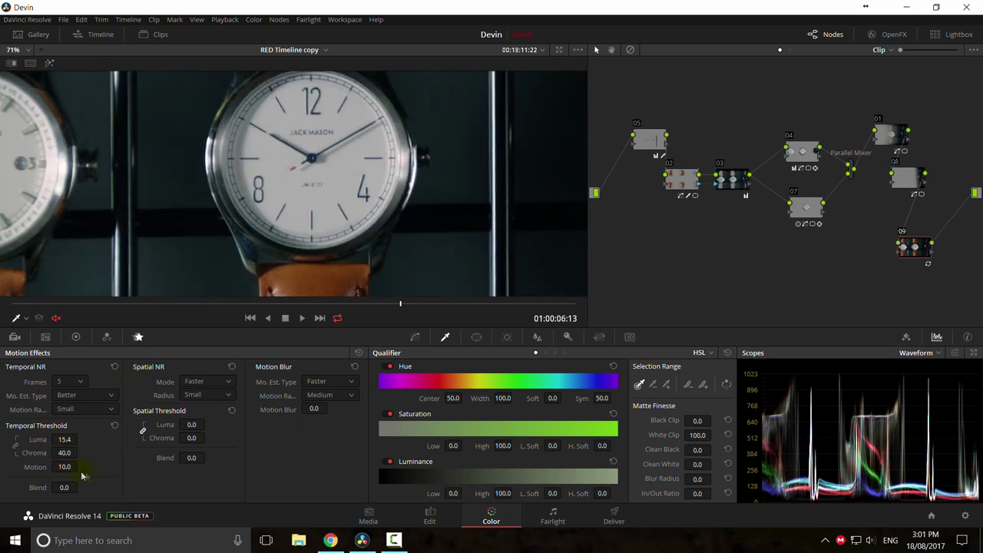
Step: Play the watch clip full screen, and set node 09's temporal luma threshold to 19.0 and temporal blend to 19.6
left_click(261, 217)
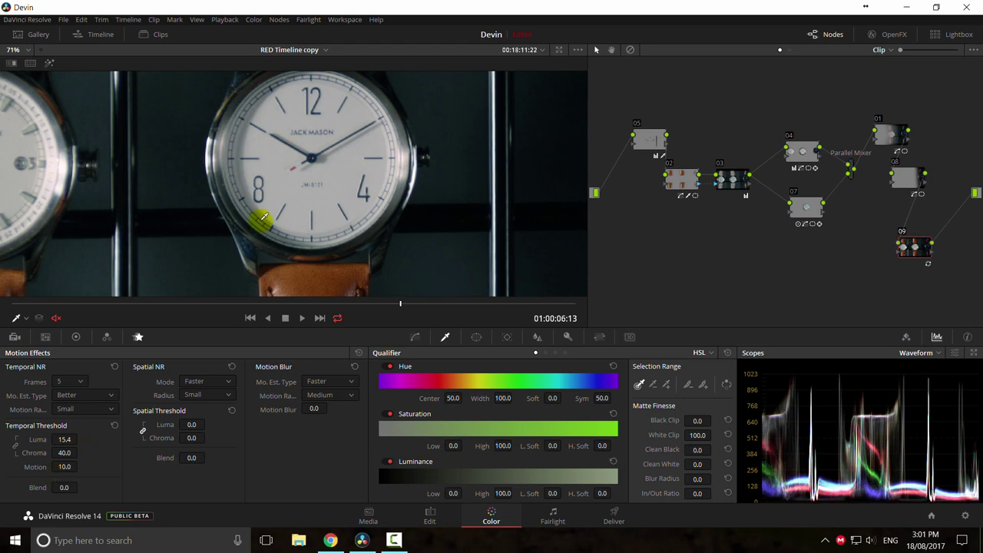
key("ctrl+f")
key("space")
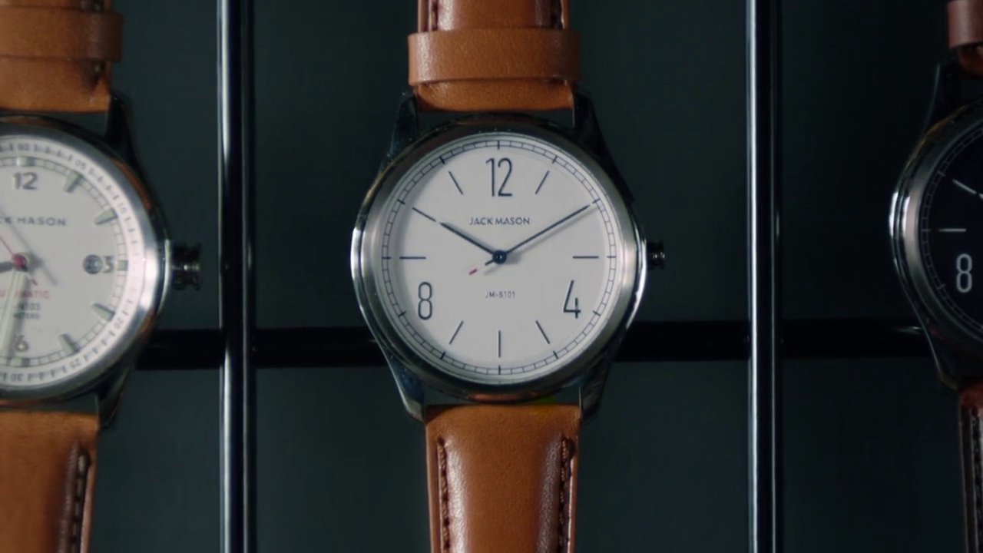
mouse_move(423, 465)
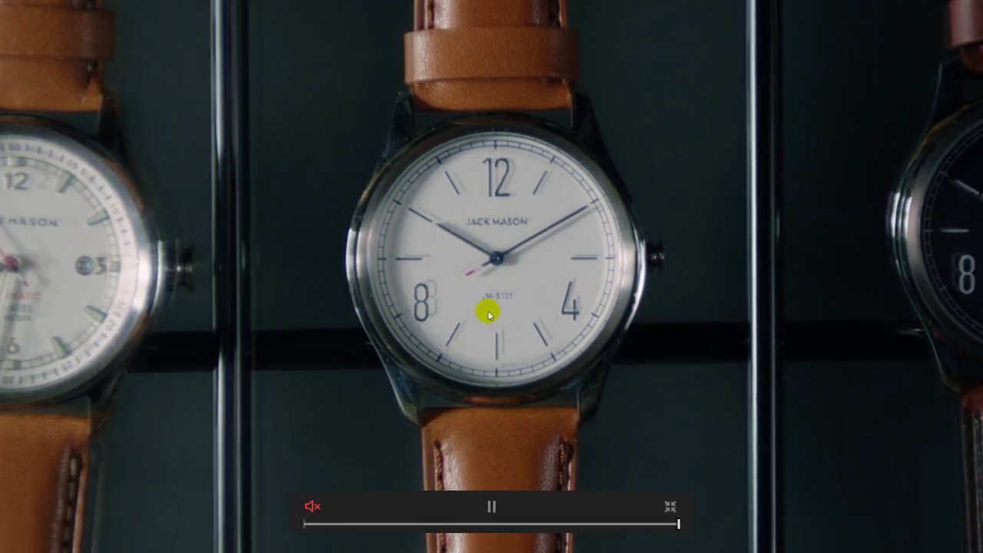
key("Escape")
scroll(397, 256, "down", 2)
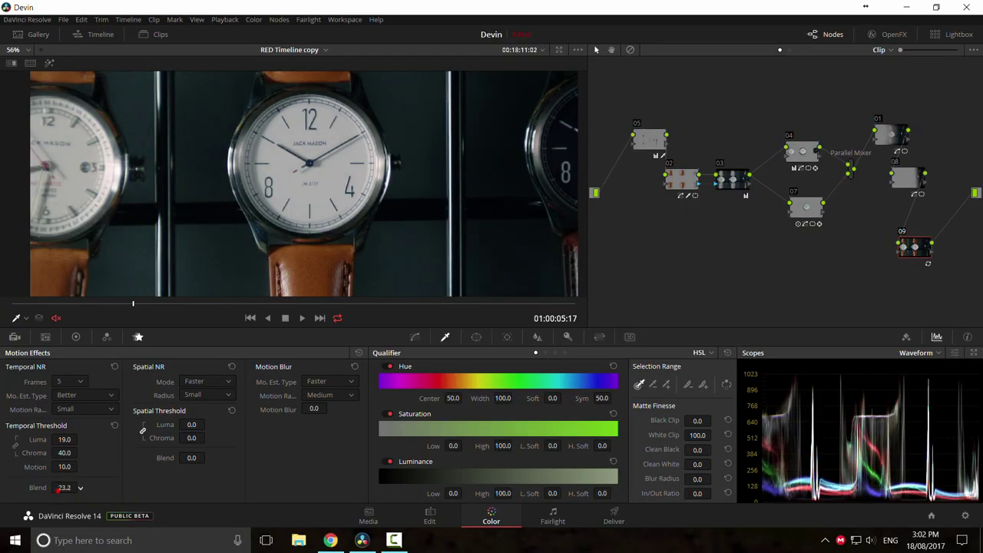
scroll(357, 253, "down", 2)
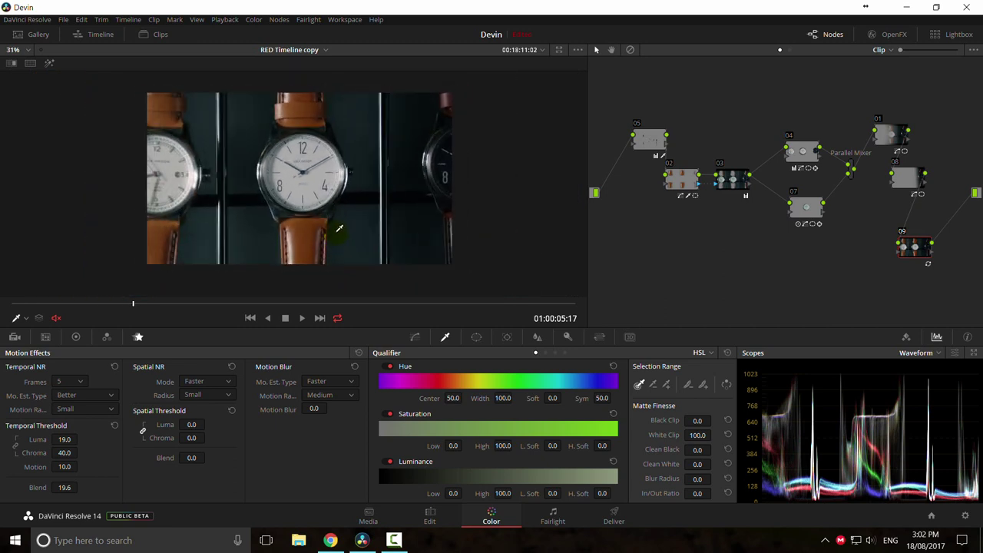
Step: Adjust node 08's gradient window over the dark watch to pan 56.71, tilt 49.84, rotation 90.27 and softness 5.52
left_click(895, 180)
left_click(476, 336)
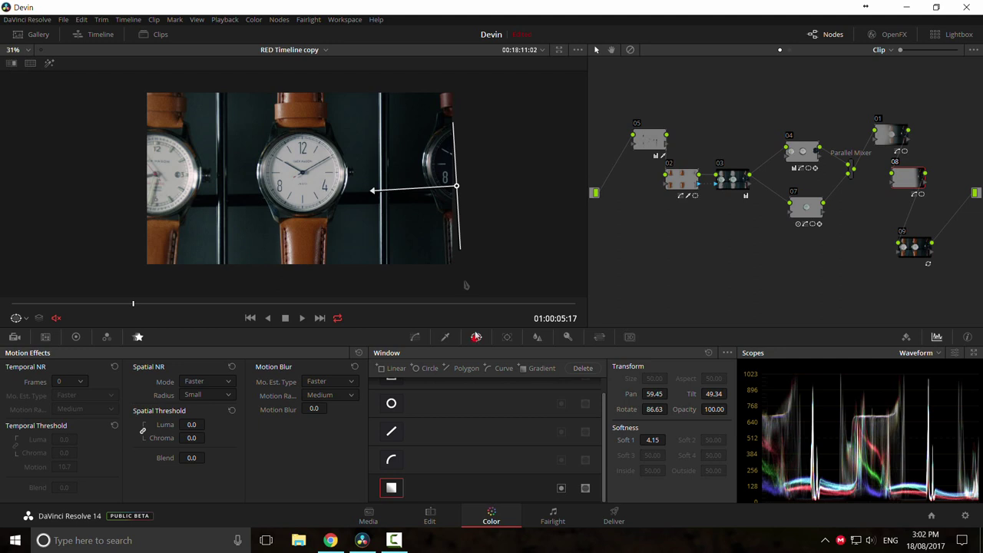
left_click_drag(456, 187, 300, 178)
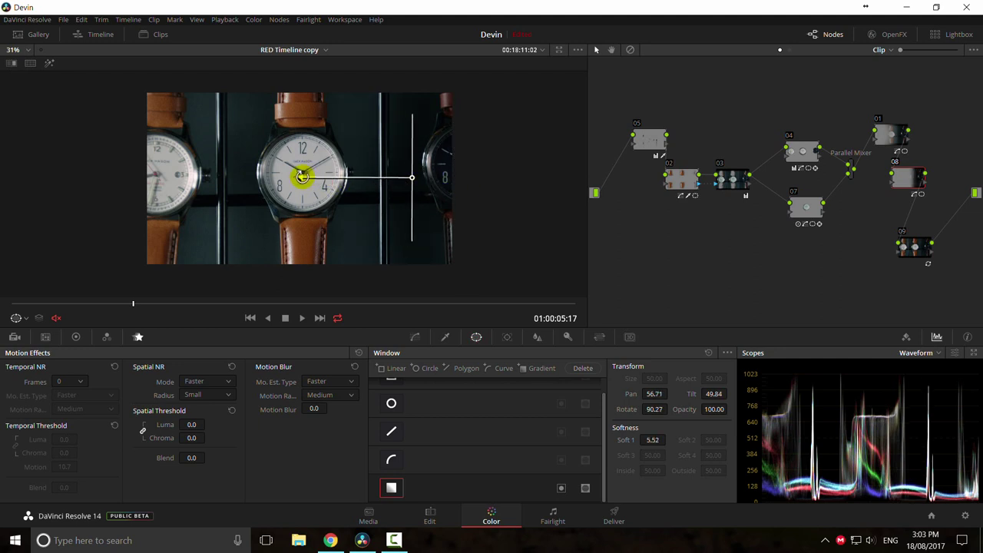
Step: Set node 09's spatial noise reduction to Better mode with a Large radius
left_click(917, 247)
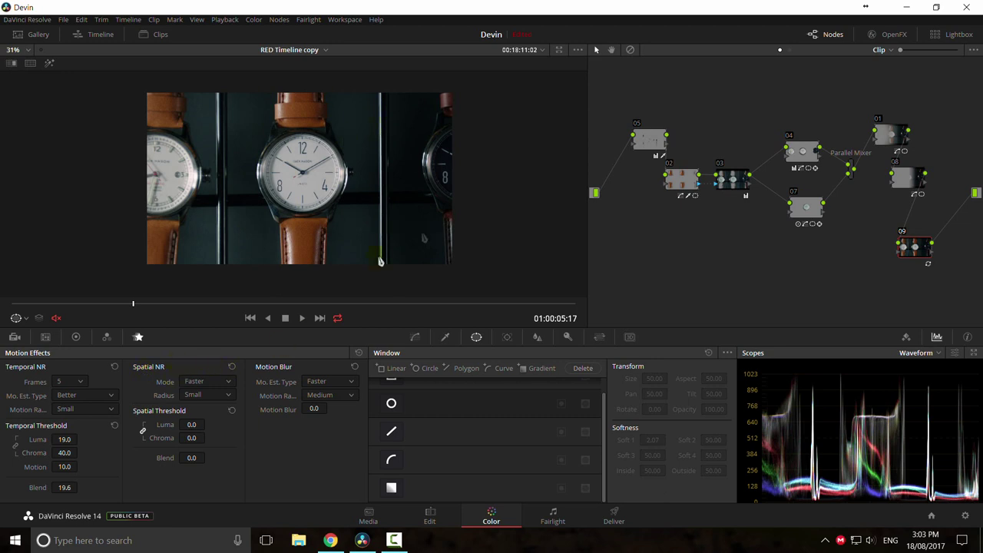
left_click(209, 396)
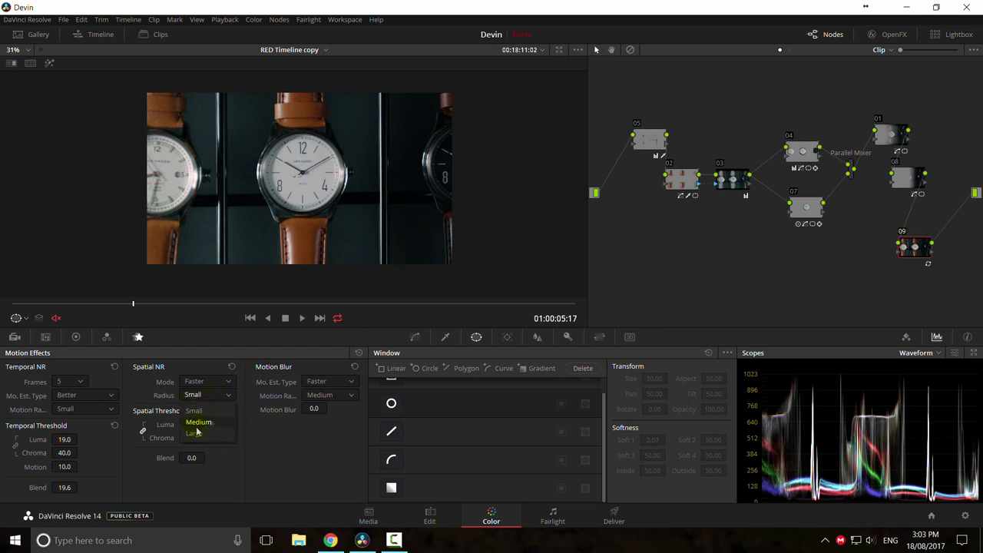
left_click(205, 412)
left_click(205, 382)
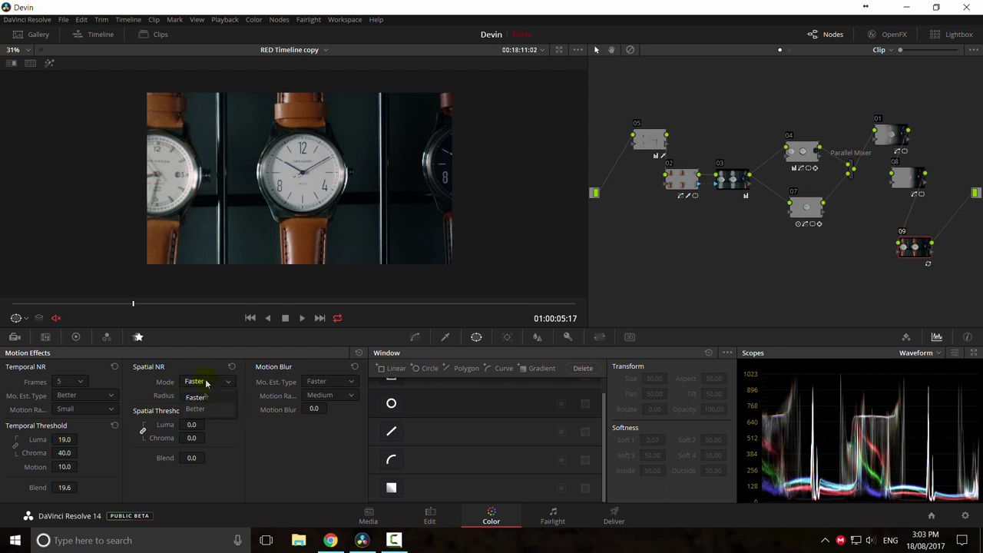
left_click(202, 406)
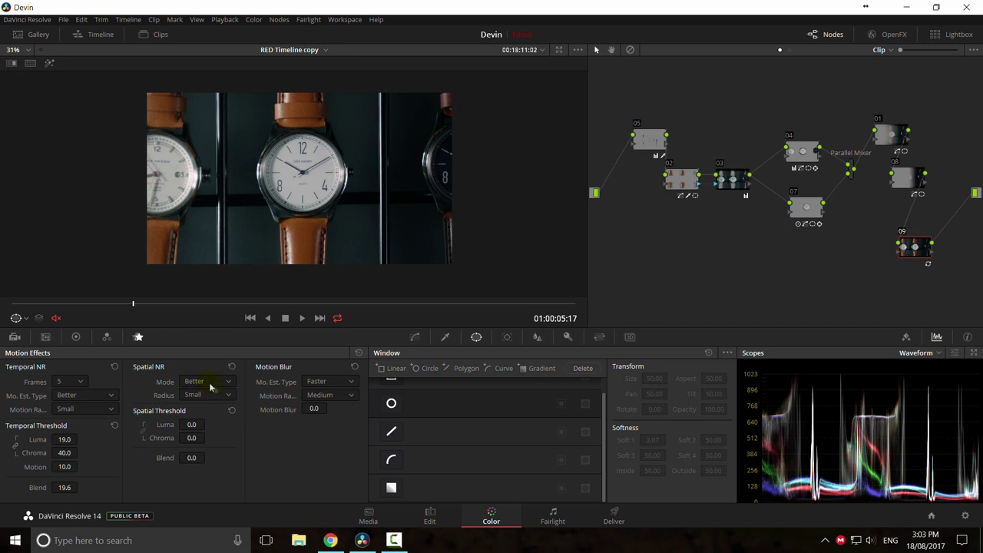
left_click(225, 398)
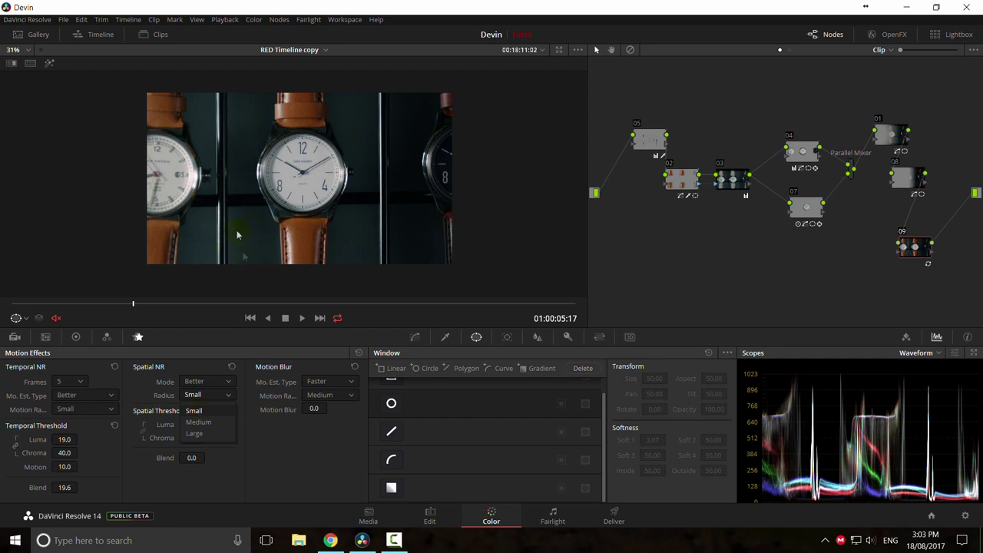
left_click(307, 255)
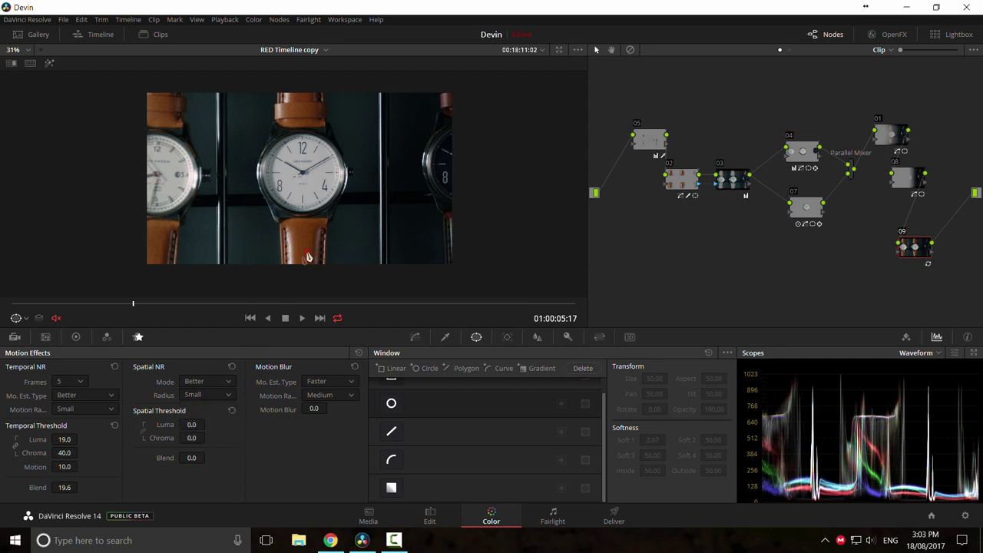
scroll(299, 255, "up", 3)
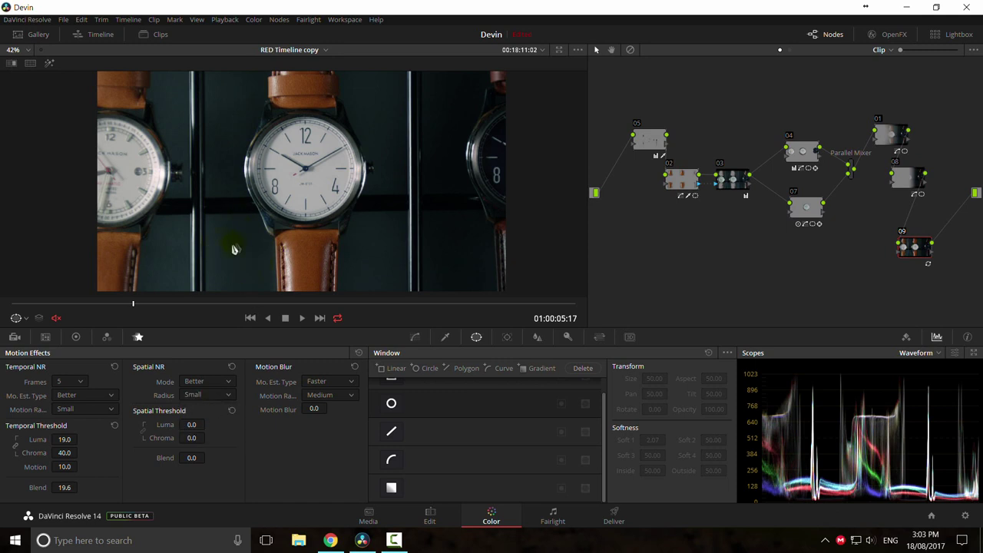
left_click(204, 395)
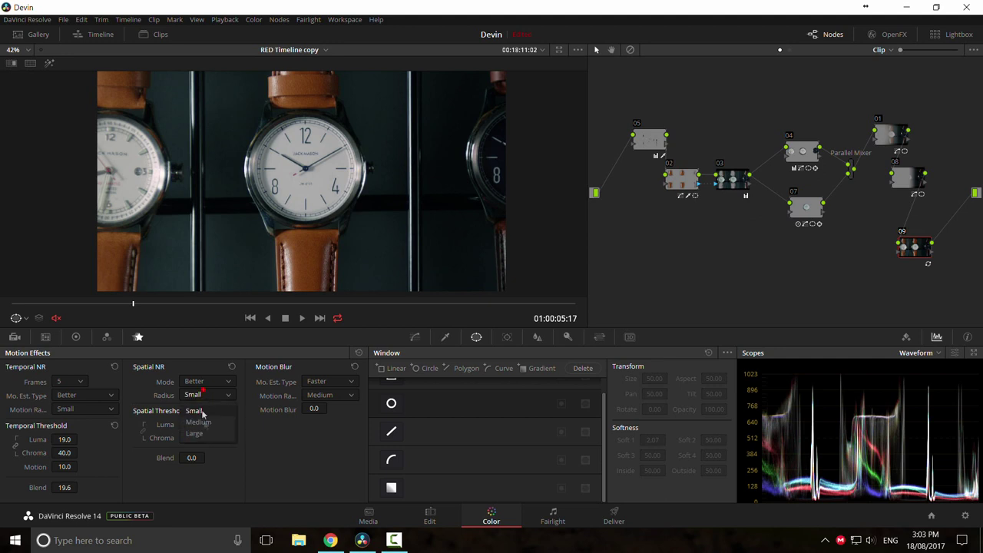
left_click(207, 434)
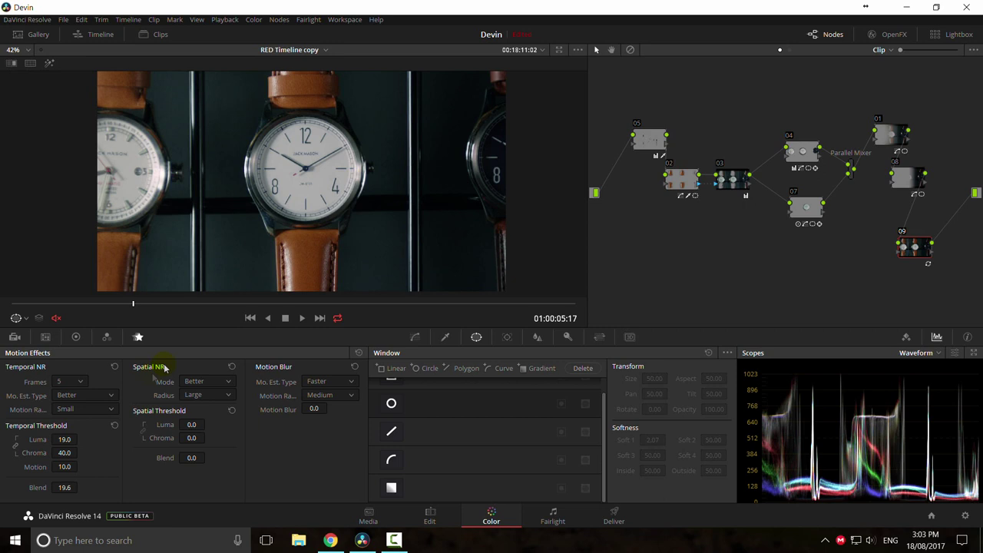
left_click(315, 187)
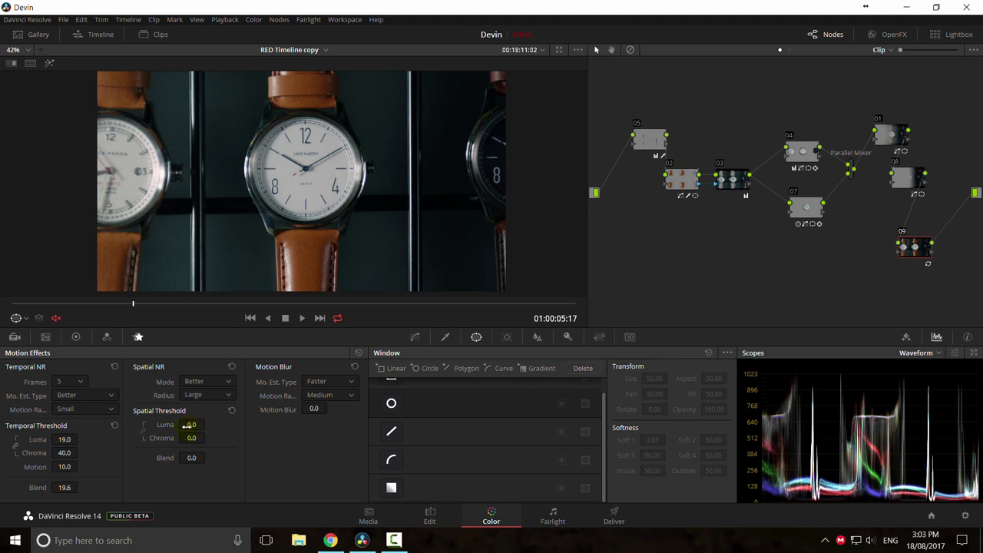
Step: Try linked spatial luma and chroma thresholds of 61.6 on node 09 and play the clip full screen
left_click_drag(192, 424, 248, 435)
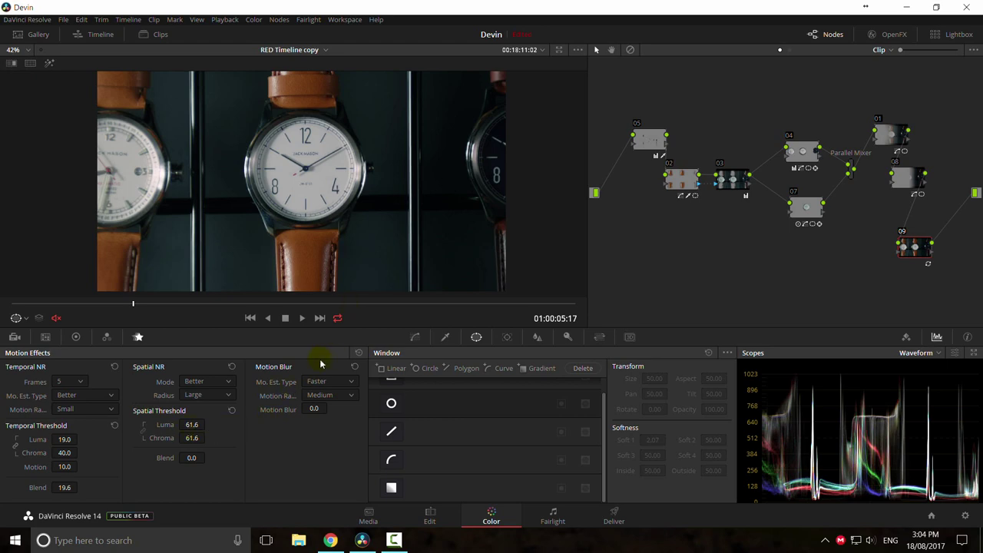
key("ctrl+f")
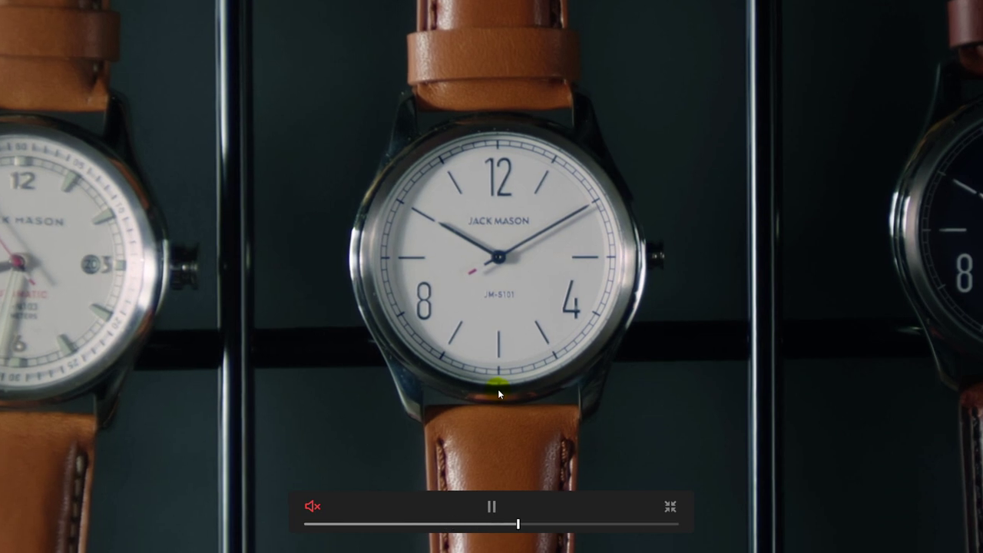
key("space")
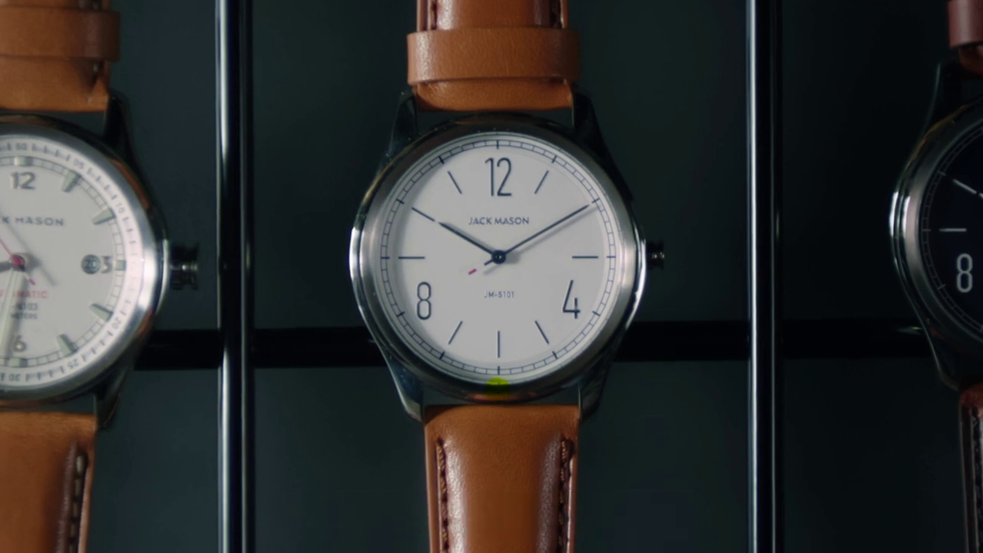
key("Escape")
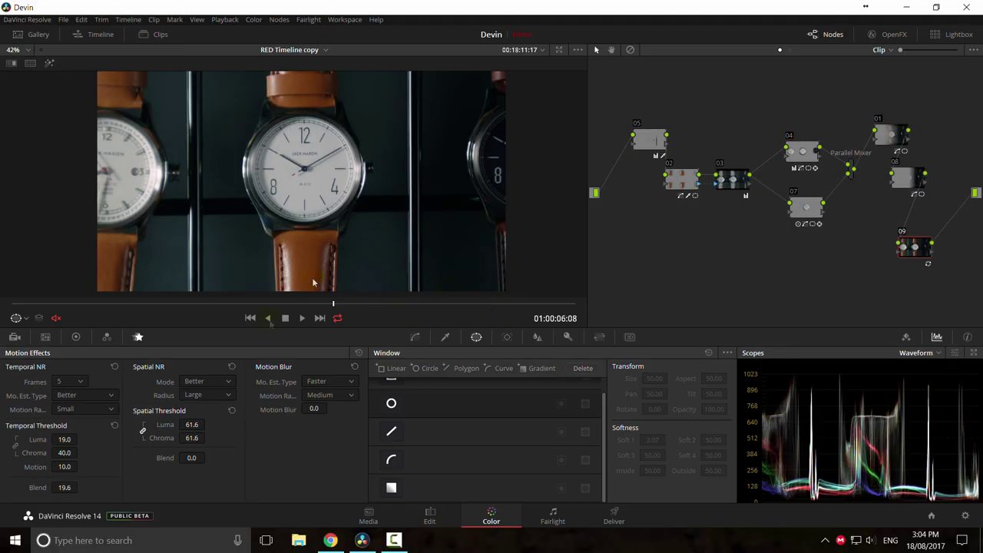
Step: Try a higher spatial blend on node 09, inspect the frame full screen, and reset the blend to 0
left_click_drag(191, 460, 528, 476)
key("ctrl+f")
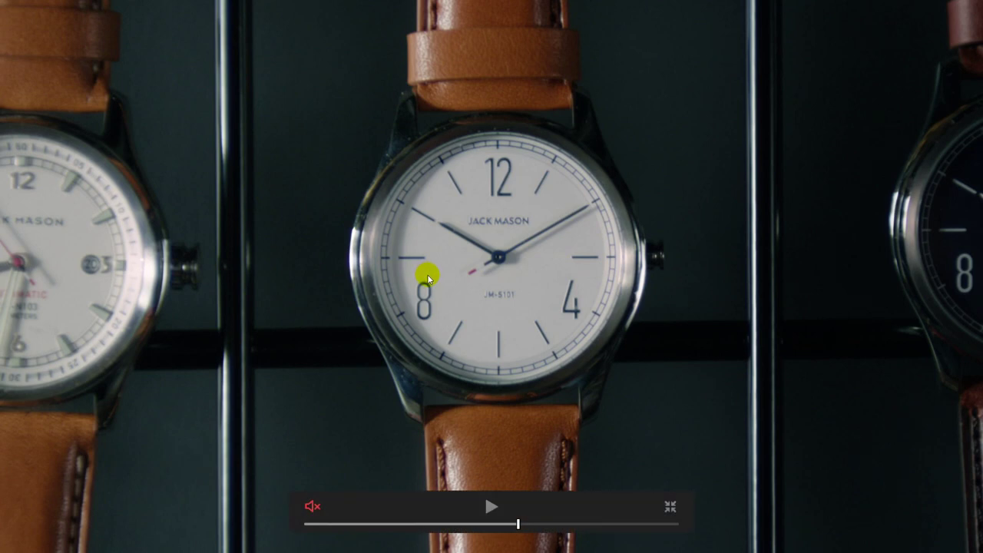
key("ctrl+f")
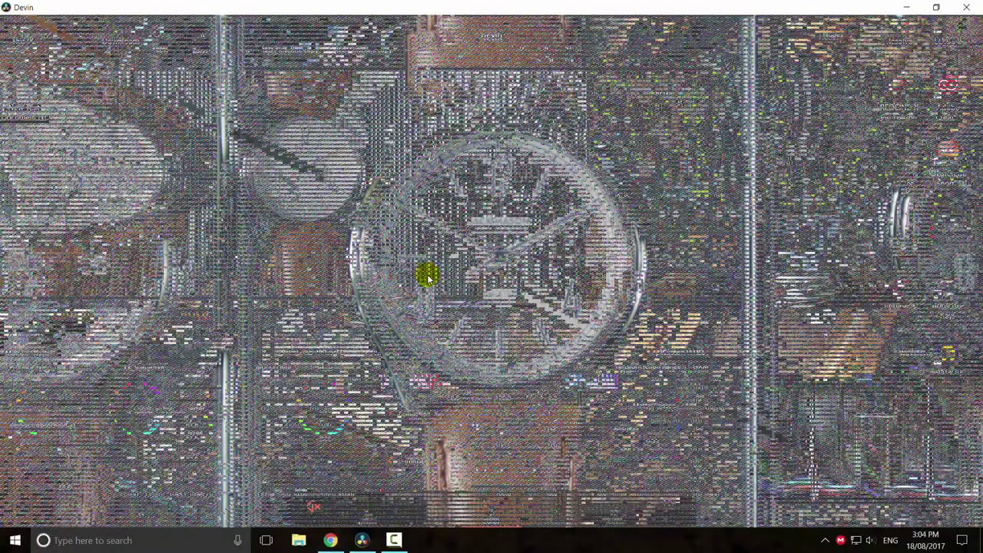
double_click(192, 457)
type("0")
Step: Set node 09's linked spatial luma and chroma thresholds to 7.2, inspecting the frame full screen
left_click_drag(200, 424, 148, 424)
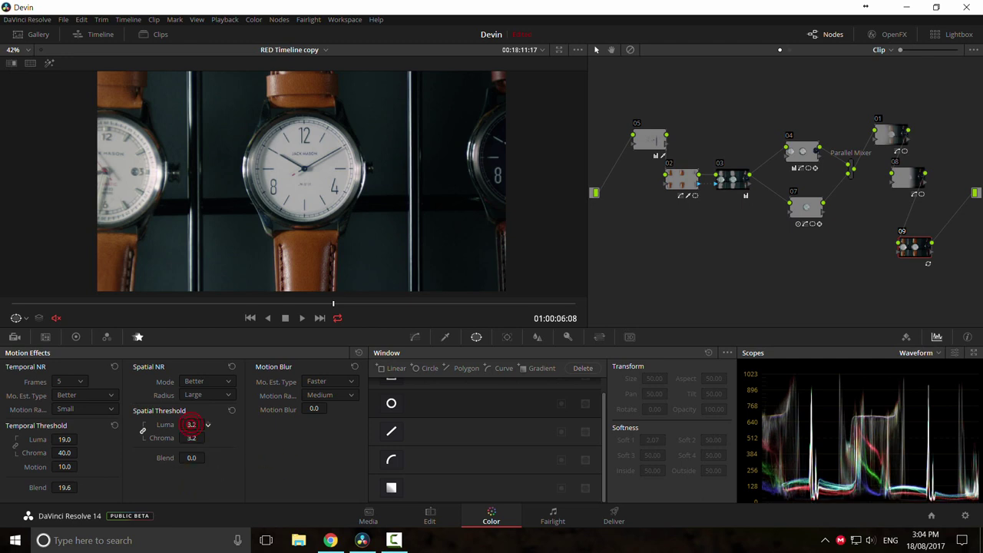
key("ctrl+f")
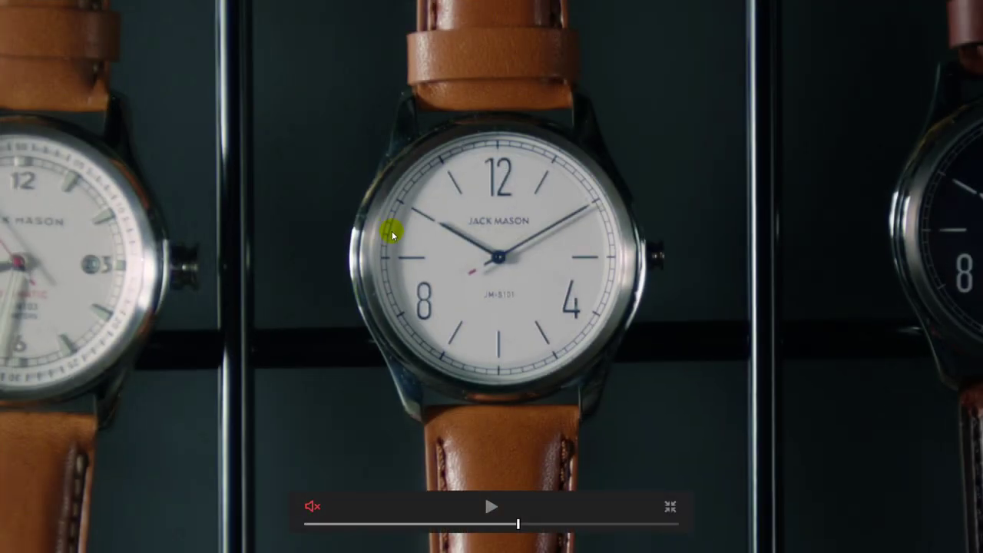
key("ctrl+f")
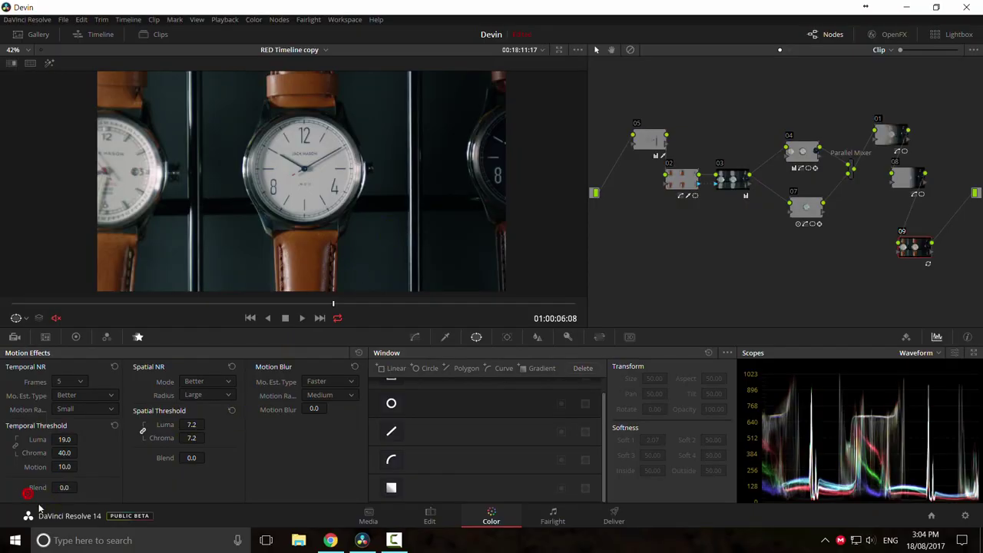
Step: Set node 09's temporal noise reduction blend to 4.0 and check the whole frame
left_click_drag(70, 488, 118, 489)
scroll(355, 228, "down", 3)
scroll(346, 234, "up", 1)
scroll(343, 237, "up", 1)
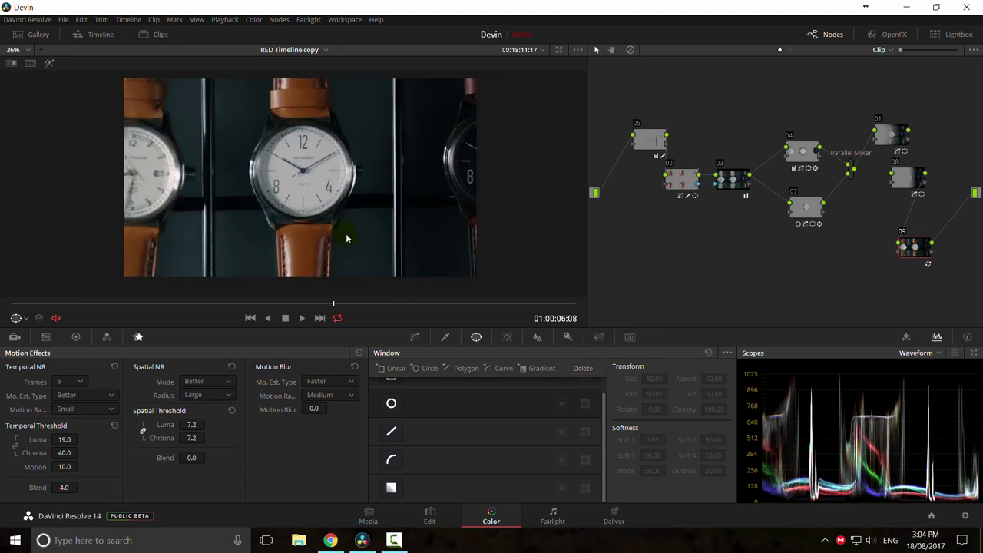
Step: Show the stills gallery and the clip thumbnails around the viewer on the Color page
left_click(429, 516)
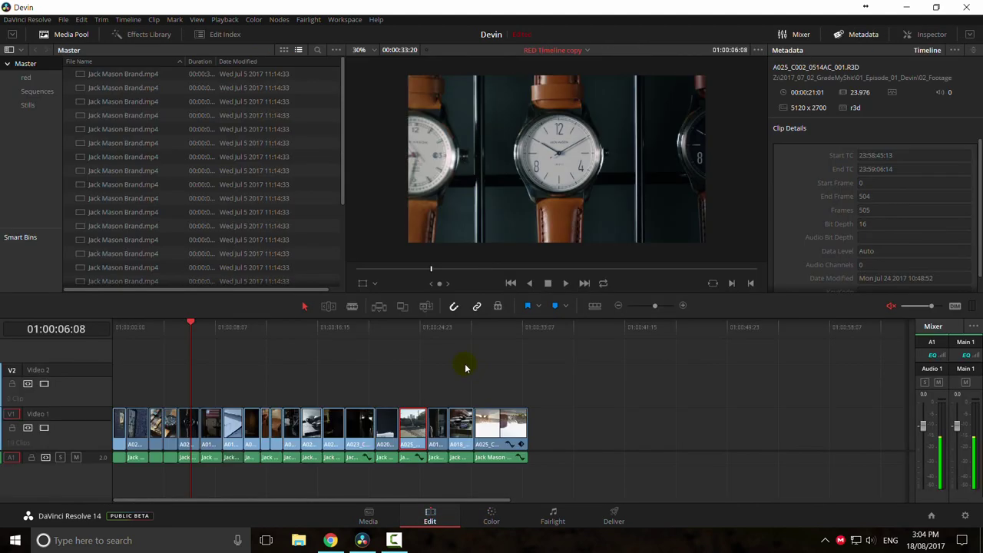
left_click(490, 516)
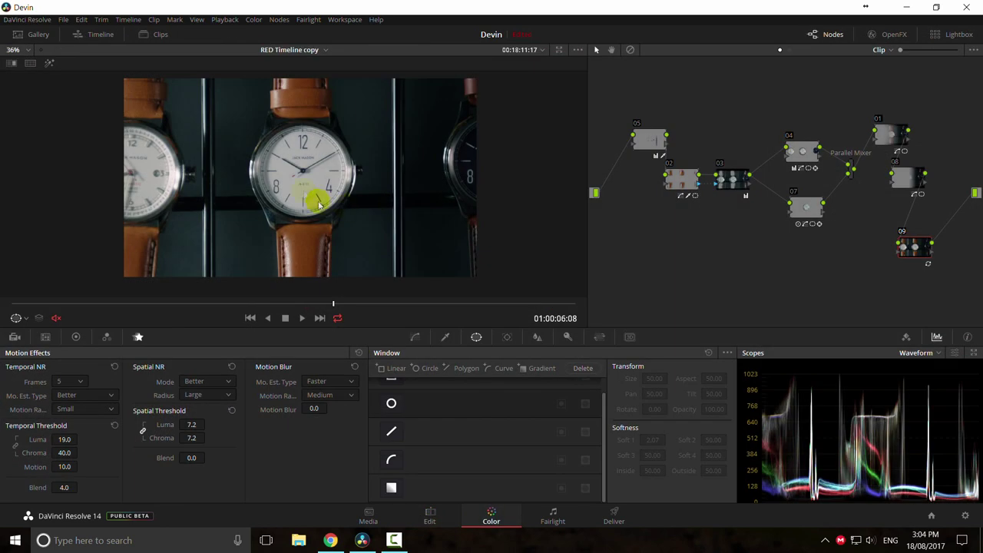
left_click(37, 32)
left_click(86, 38)
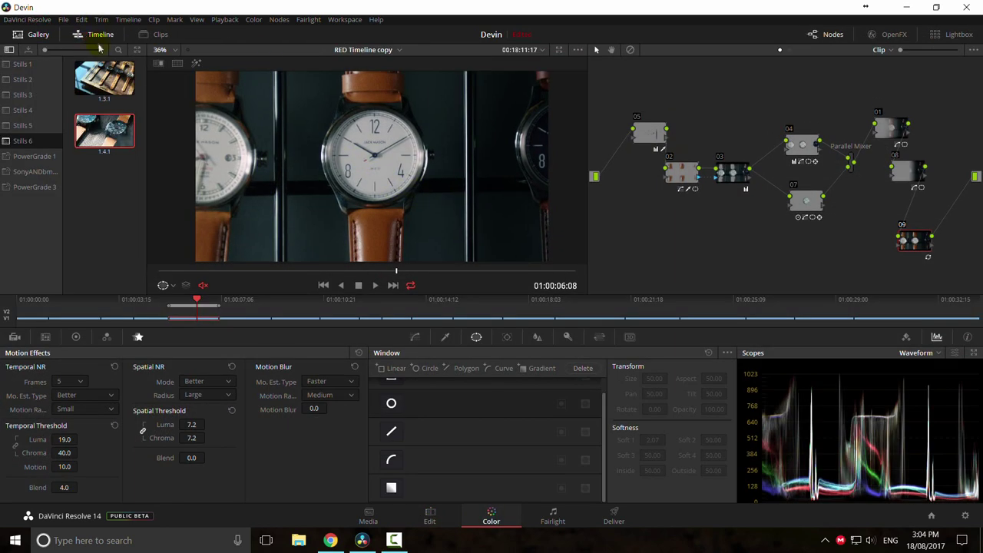
left_click(89, 39)
left_click(157, 37)
scroll(375, 170, "down", 2)
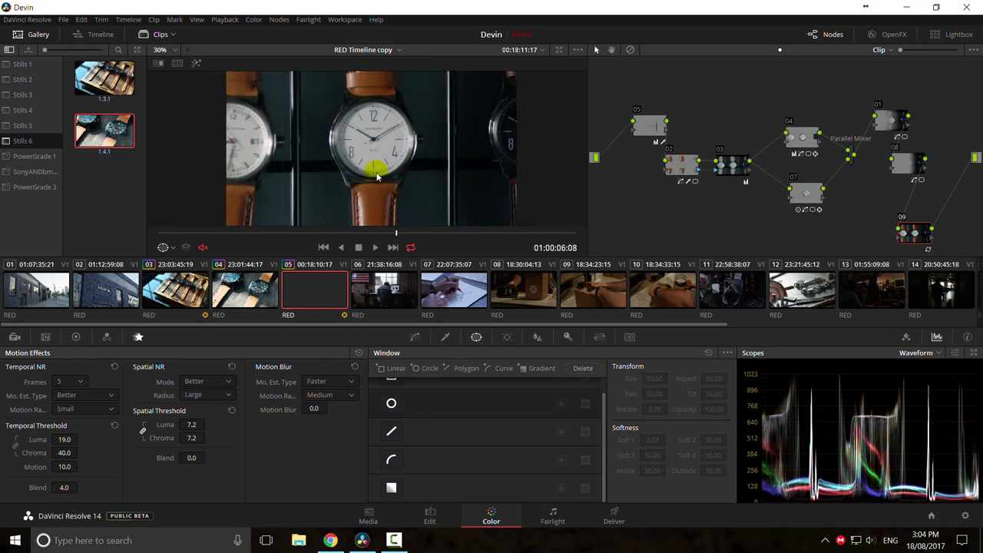
scroll(375, 174, "down", 2)
scroll(375, 170, "up", 1)
Step: Grab a still of the graded watch frame at 01:00:06:08 into the Stills 6 album
right_click(371, 155)
left_click(390, 161)
middle_click(373, 155)
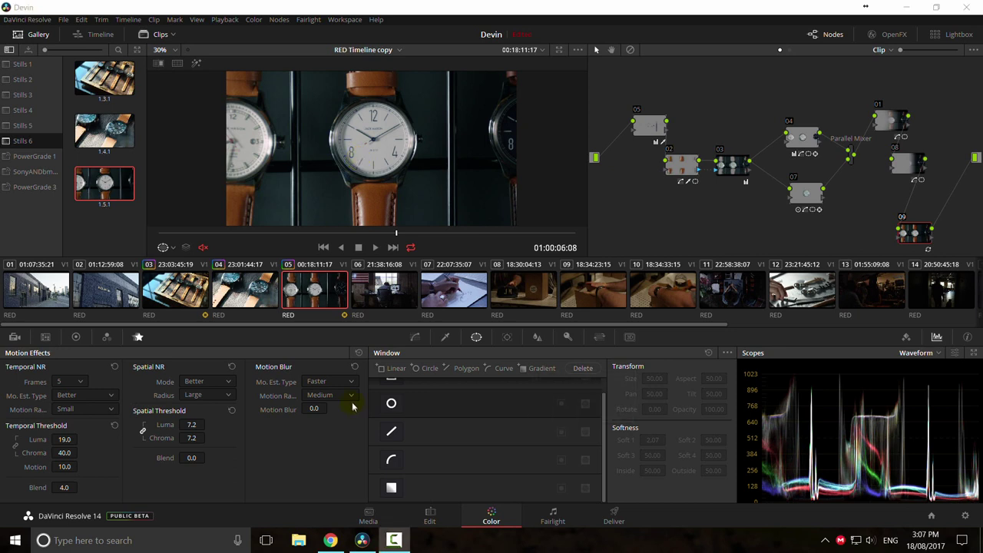
Step: Compare clip 05 with all grades bypassed and enabled, viewing the frame full screen, and leave the grades enabled
left_click_drag(317, 324, 370, 328)
key("alt+d")
key("alt+d")
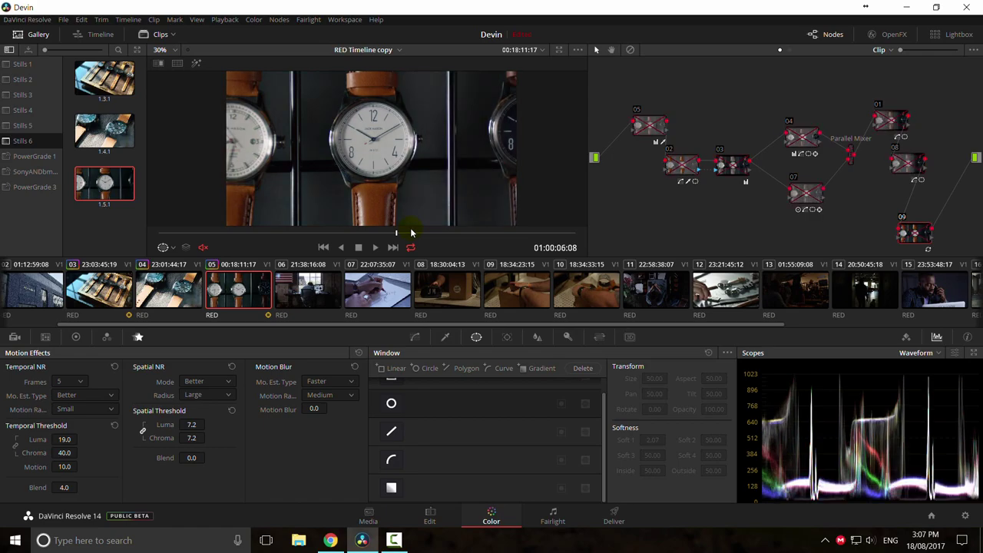
key("ctrl+f")
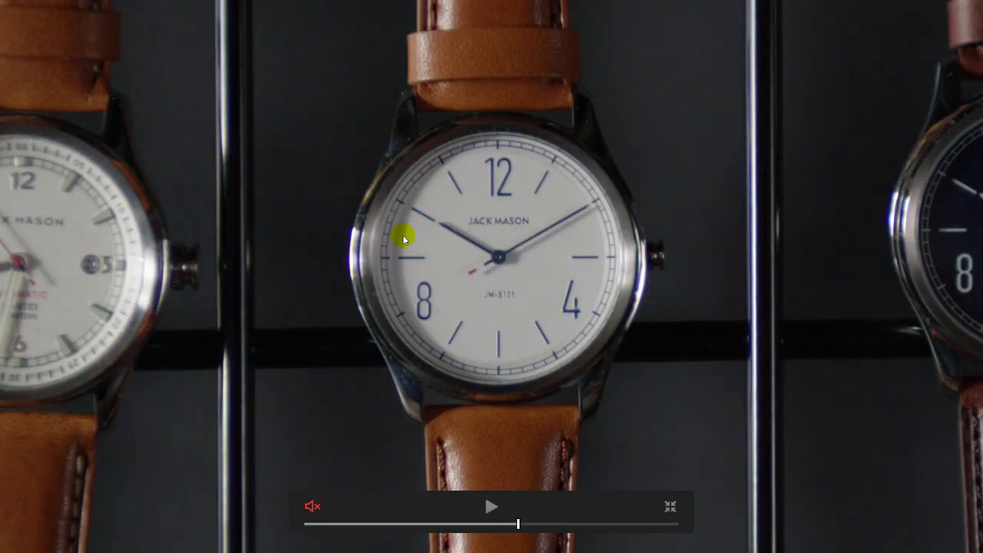
key("alt+d")
key("ctrl+f")
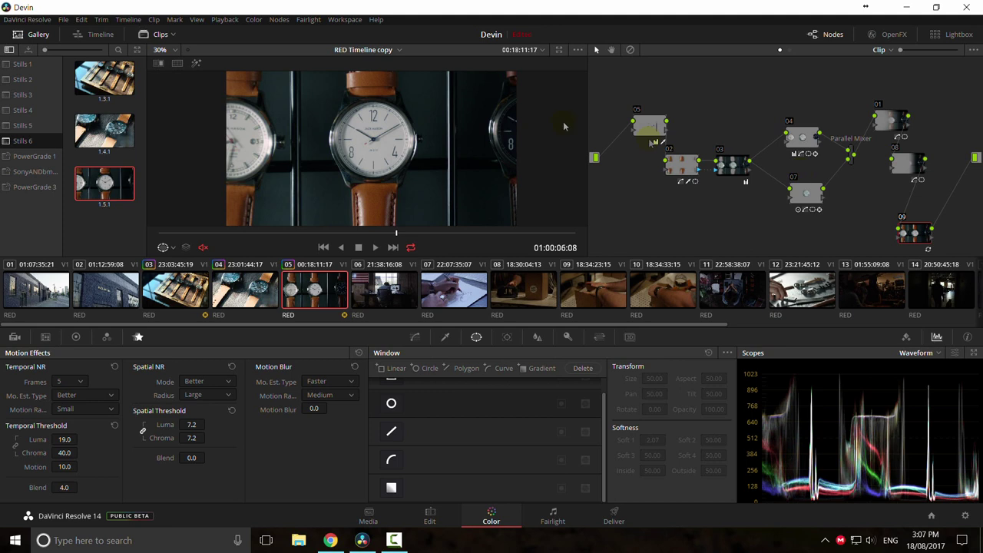
Step: Select node 03 of clip 05 and compare the watch frame with still 1.4.1 using a split wipe
left_click(348, 140)
left_click(731, 165)
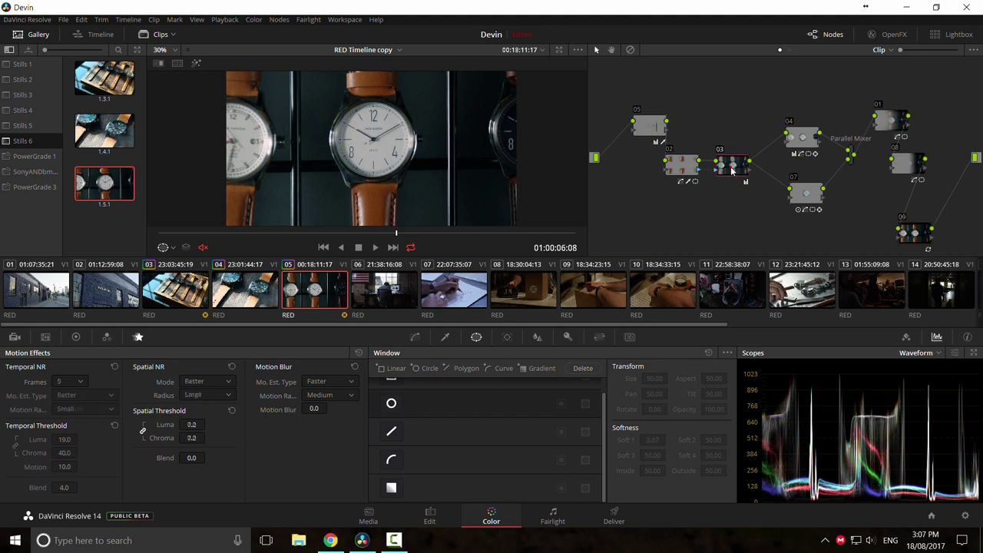
left_click(389, 169)
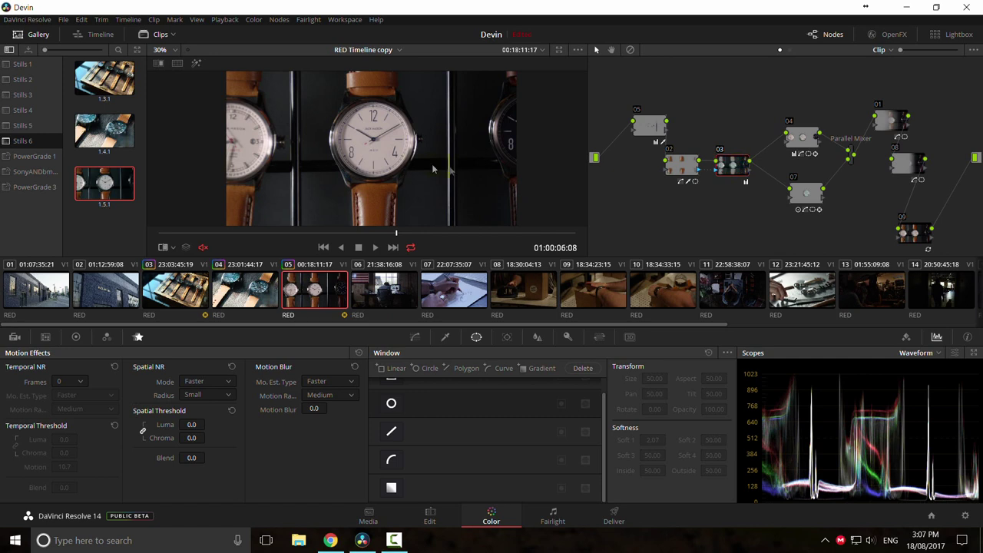
left_click(97, 140)
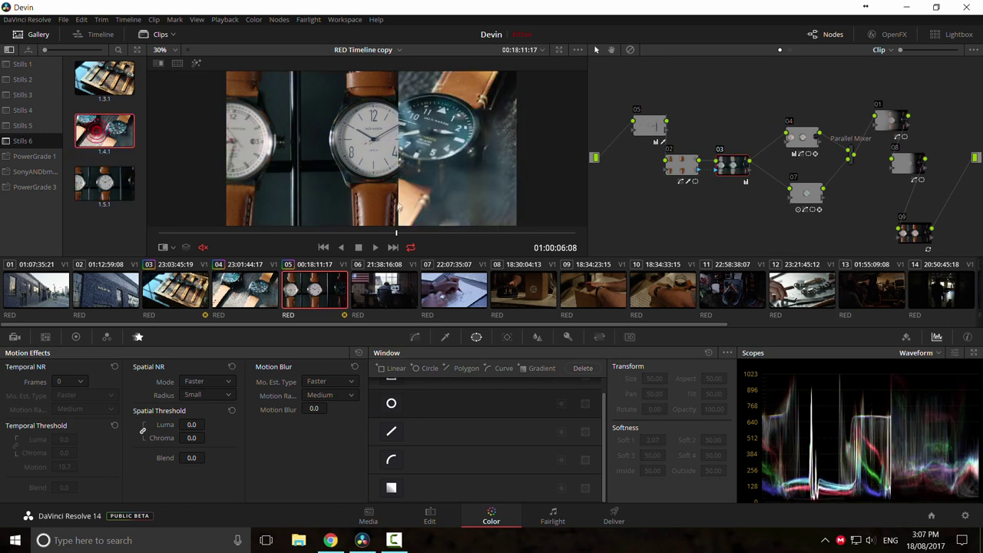
key("ctrl+w")
mouse_move(409, 194)
left_mouse_down()
mouse_move(421, 197)
mouse_move(400, 195)
left_mouse_up()
Step: Cool node 03's highlights with the primary Gain wheel, red at about 0.98 and blue at about 1.05
left_click(75, 337)
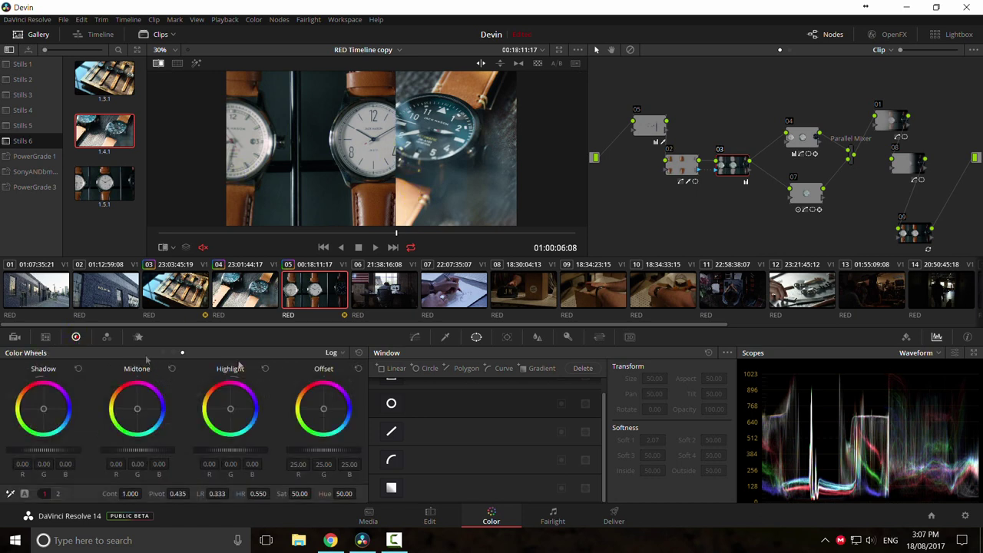
left_click(337, 353)
left_click(361, 366)
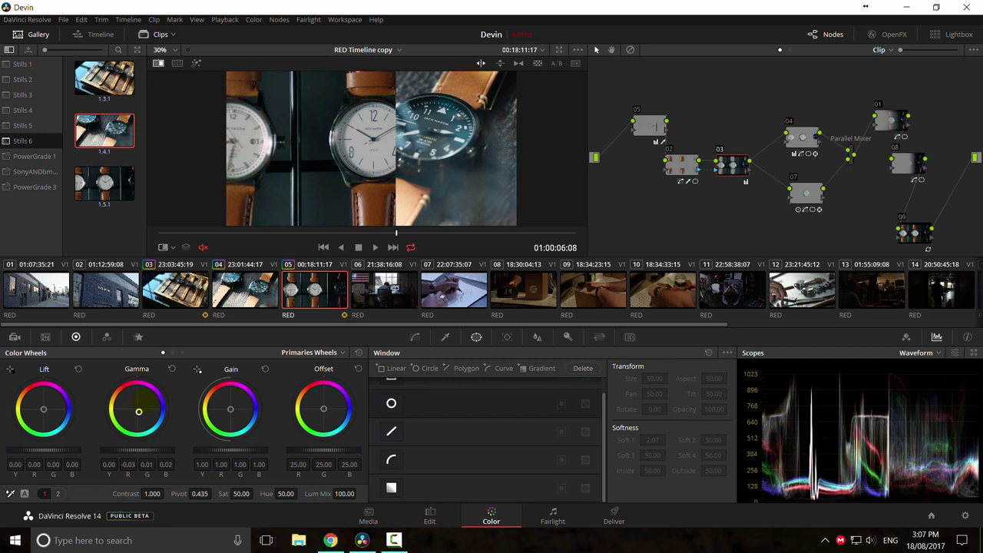
left_click_drag(233, 421, 230, 409)
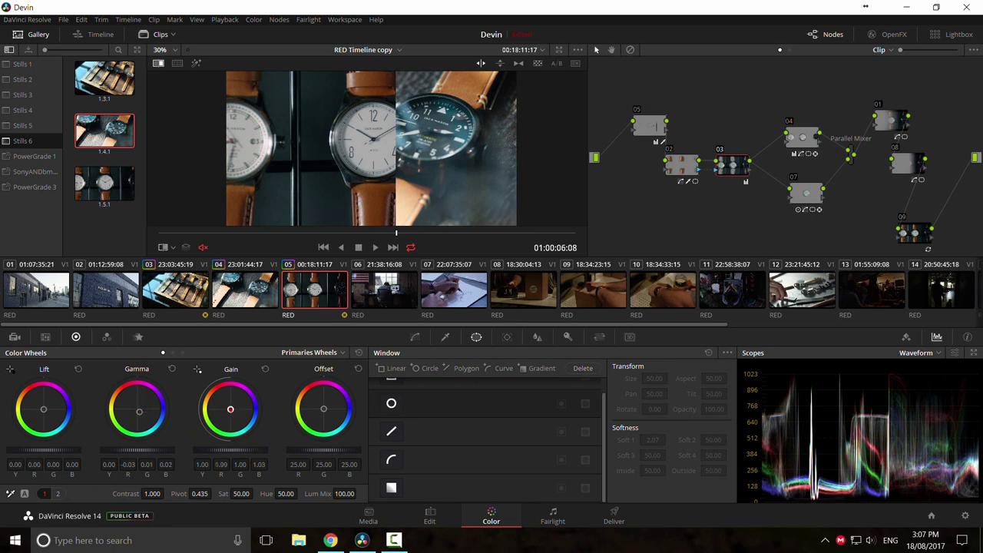
Step: Warm node 03's Log Shadow wheel to about 0.02 red, -0.01 green and -0.01 blue, and turn off the reference wipe
left_click(310, 352)
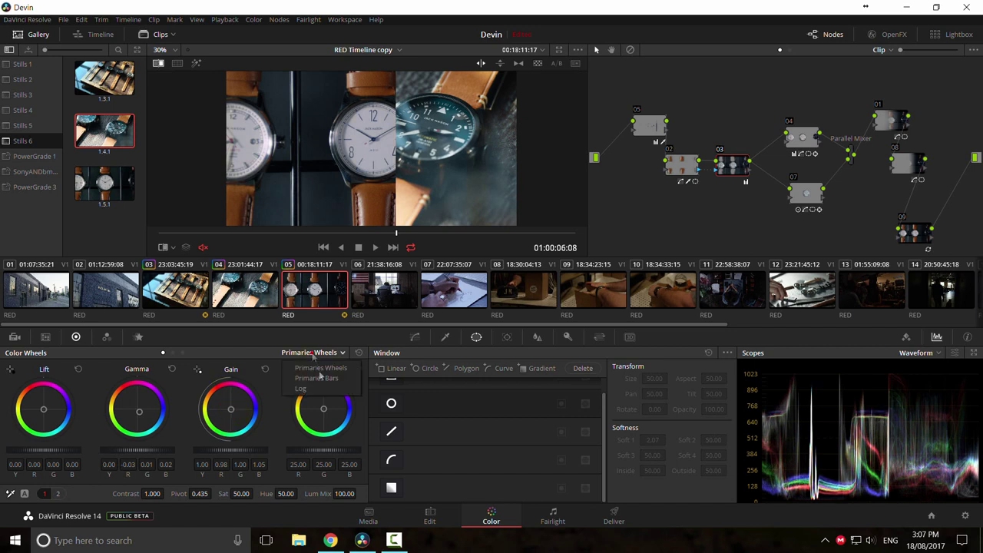
left_click(319, 390)
left_click_drag(38, 412, 43, 408)
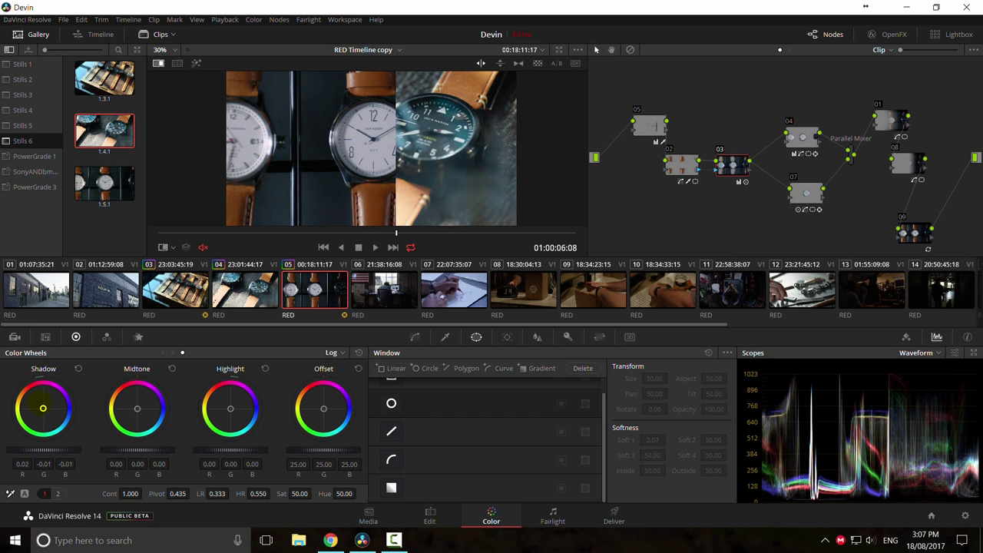
key("ctrl+w")
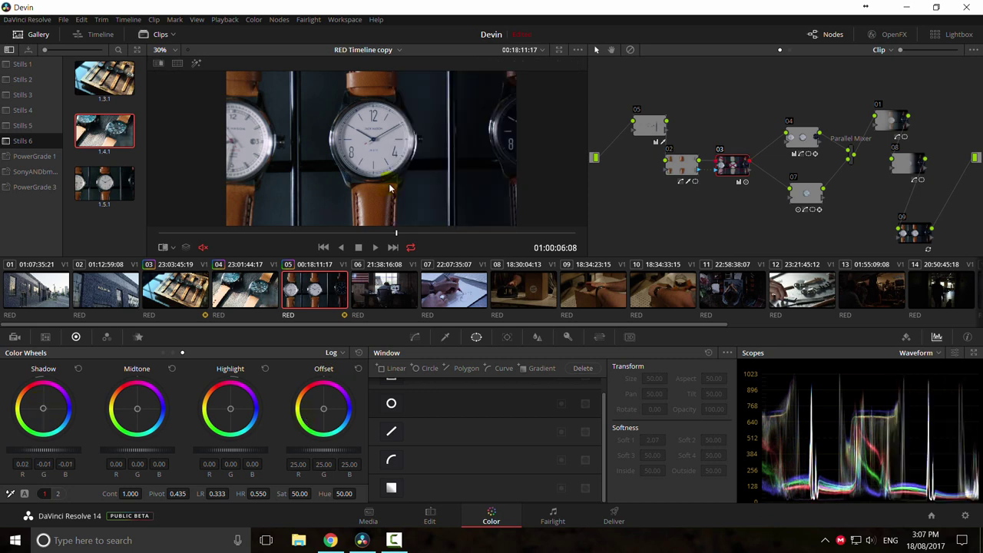
Step: Grab a new still of the adjusted watch frame at 01:00:06:08 into the Stills 6 album
double_click(104, 184)
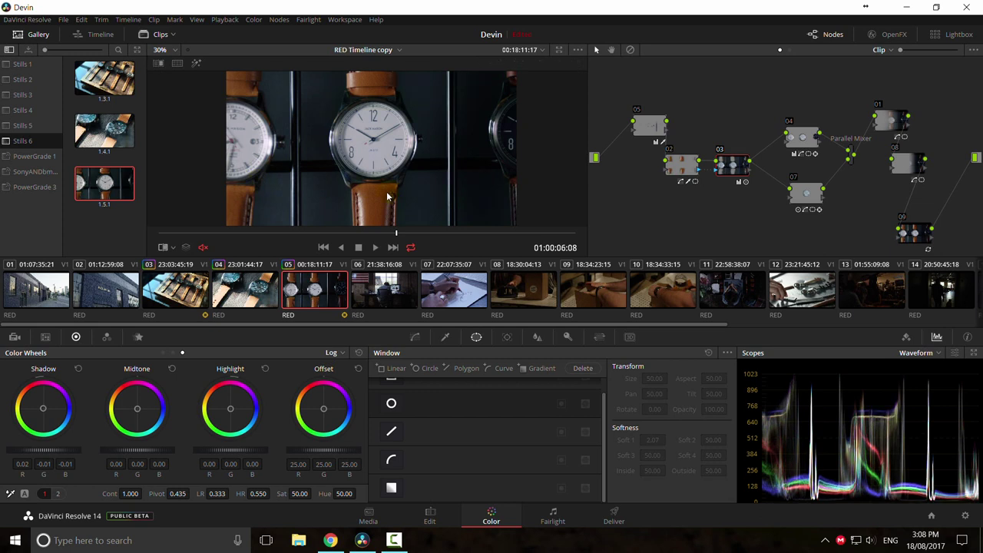
right_click(341, 178)
left_click(365, 183)
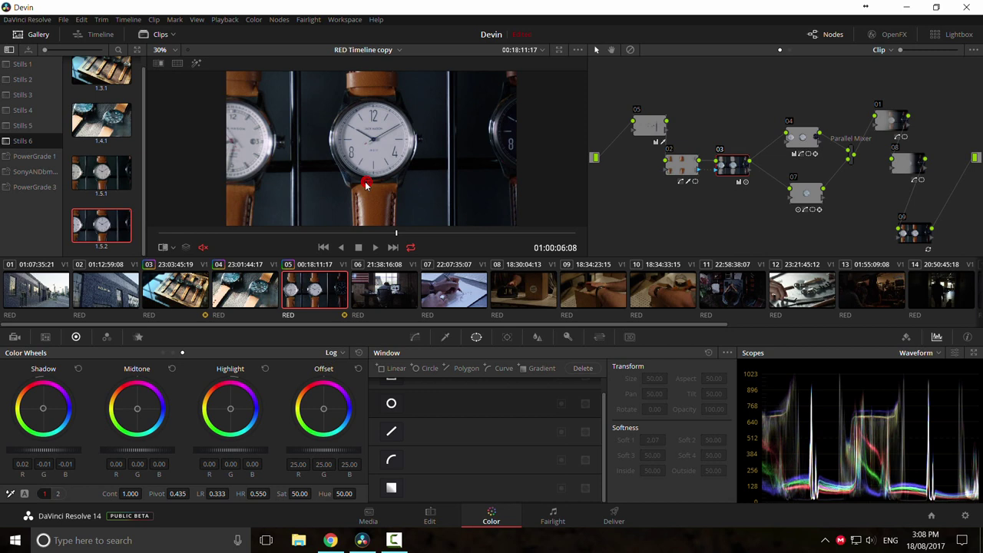
Step: Step through graded clips 03, 04 and 05 to compare their looks
left_click(269, 290)
left_click(186, 292)
left_click(247, 296)
left_click(318, 304)
Step: Compare the graded watch clips with the rest of the timeline in the Lightbox and reopen clip 05
left_click(950, 34)
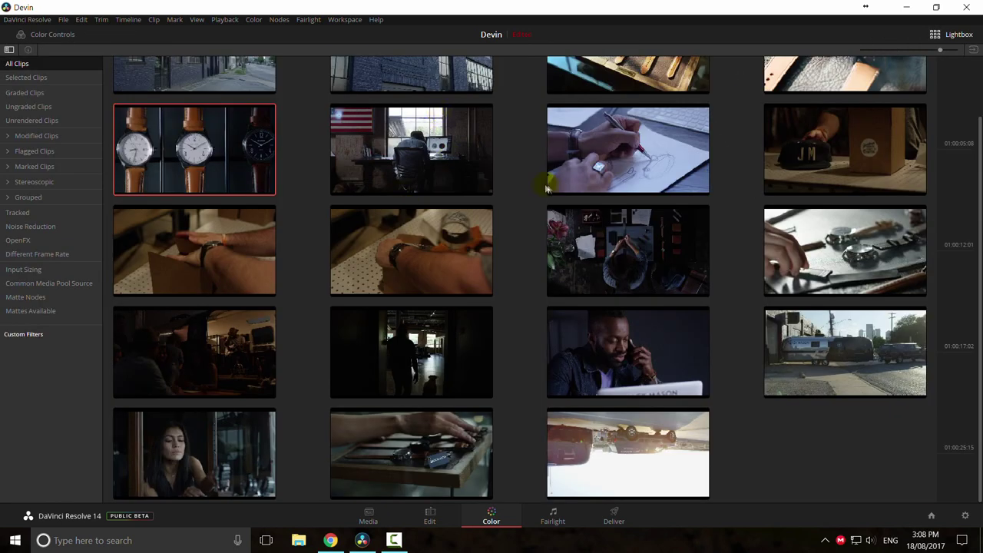
scroll(543, 185, "up", 2)
left_click(571, 142)
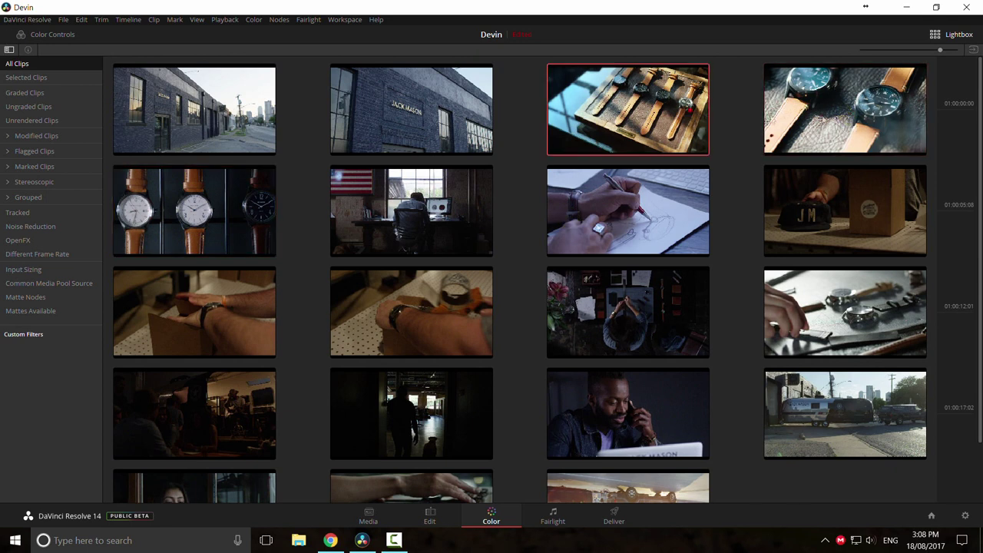
double_click(240, 217)
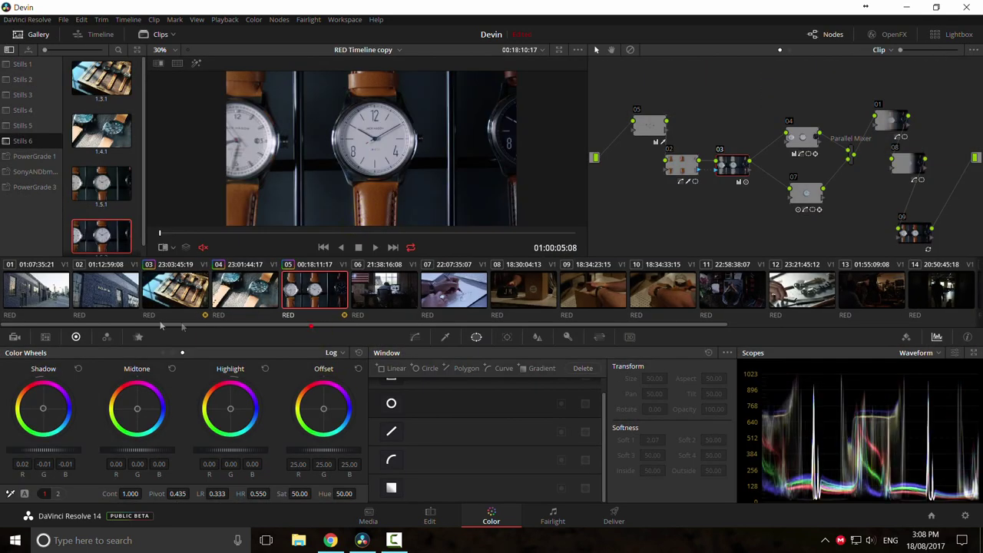
Step: Open clip 17 of the woman at 01:00:26:09 and remove the duplicate watch still from the Stills 6 album
left_click(115, 291)
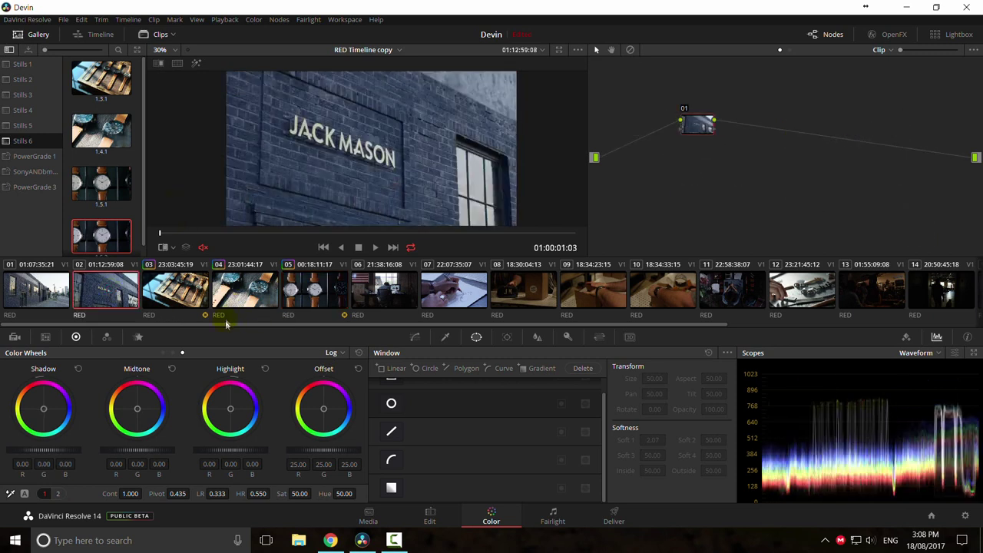
left_click_drag(227, 325, 719, 345)
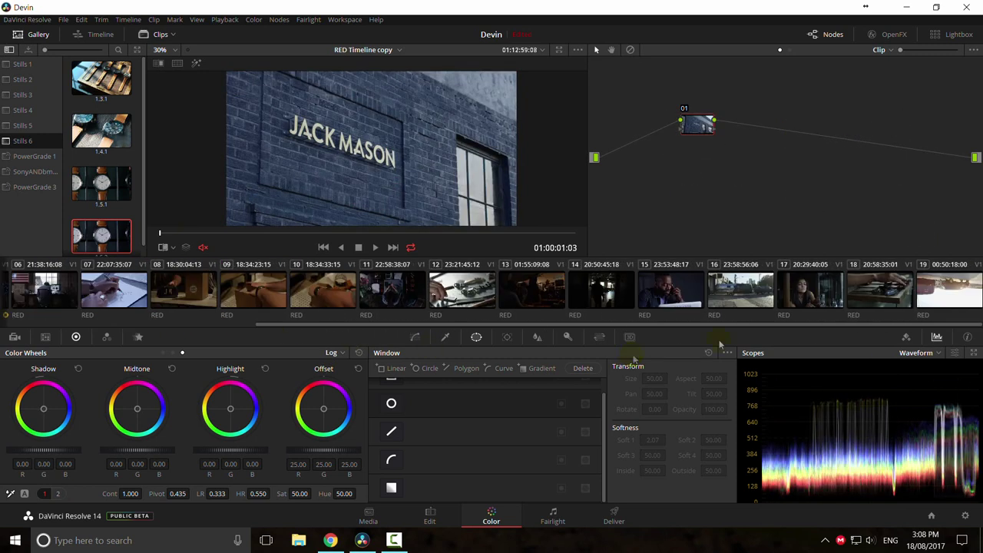
left_click(777, 305)
left_click_drag(189, 234, 346, 222)
left_click(97, 137)
left_click(103, 188)
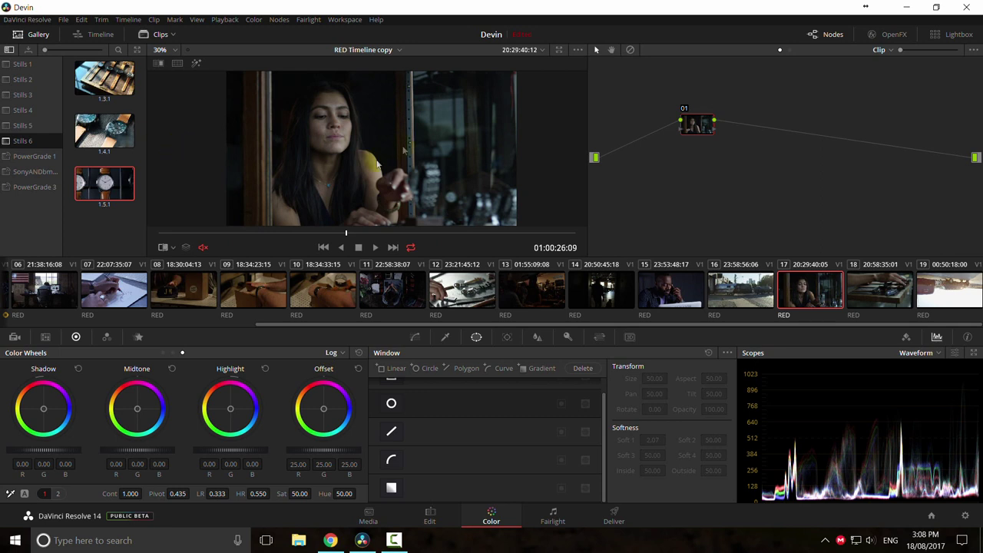
Step: Set clip 17's Camera Raw decoding to Camera Metadata and check the frames around 01:00:26:22
left_click_drag(318, 232, 480, 232)
left_click(14, 336)
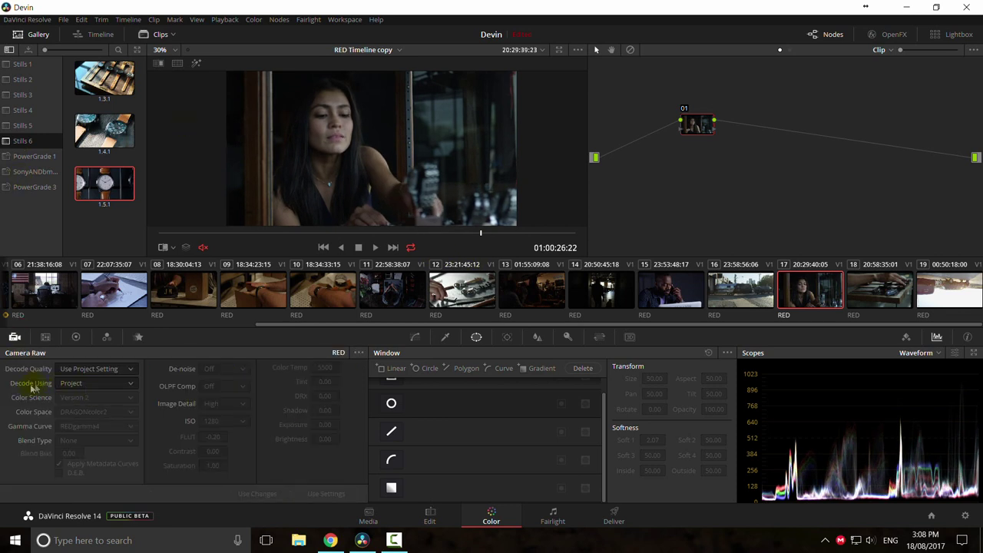
left_click(105, 384)
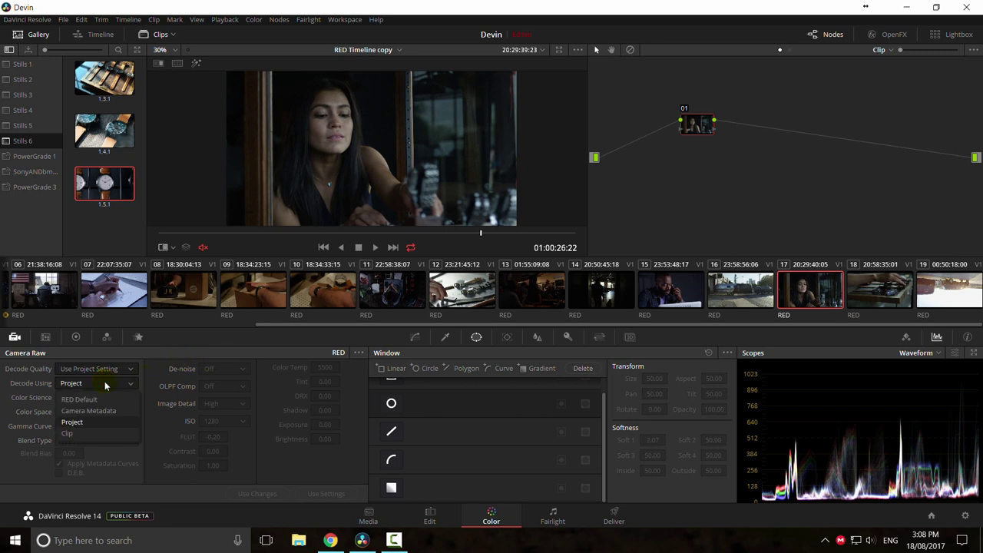
left_click(104, 381)
left_click(104, 382)
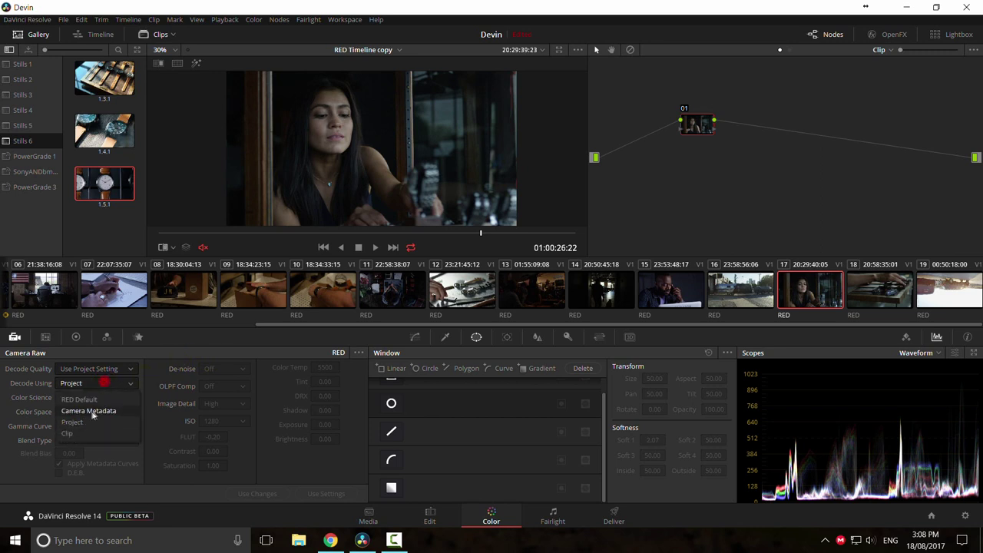
left_click(115, 388)
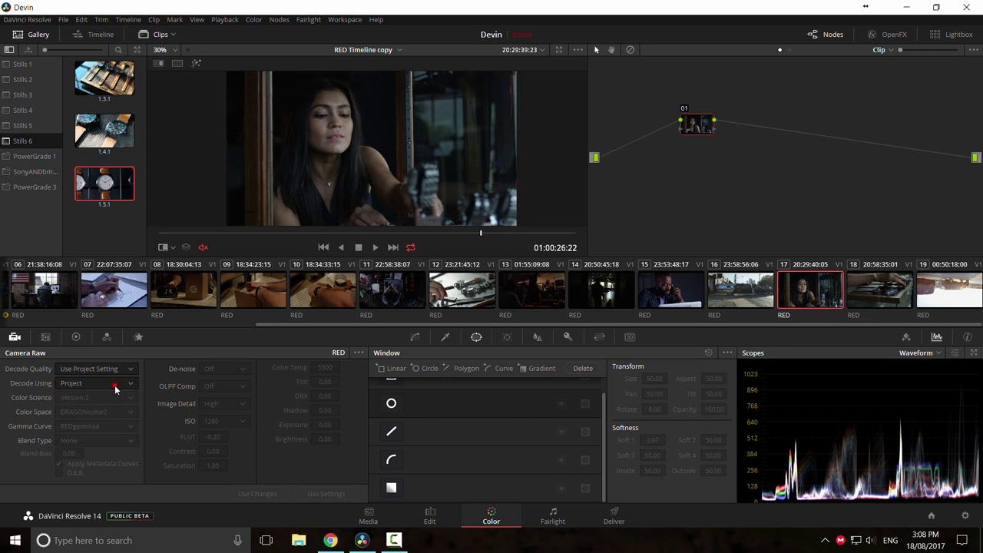
left_click(116, 387)
left_click(105, 411)
left_click_drag(481, 234, 502, 243)
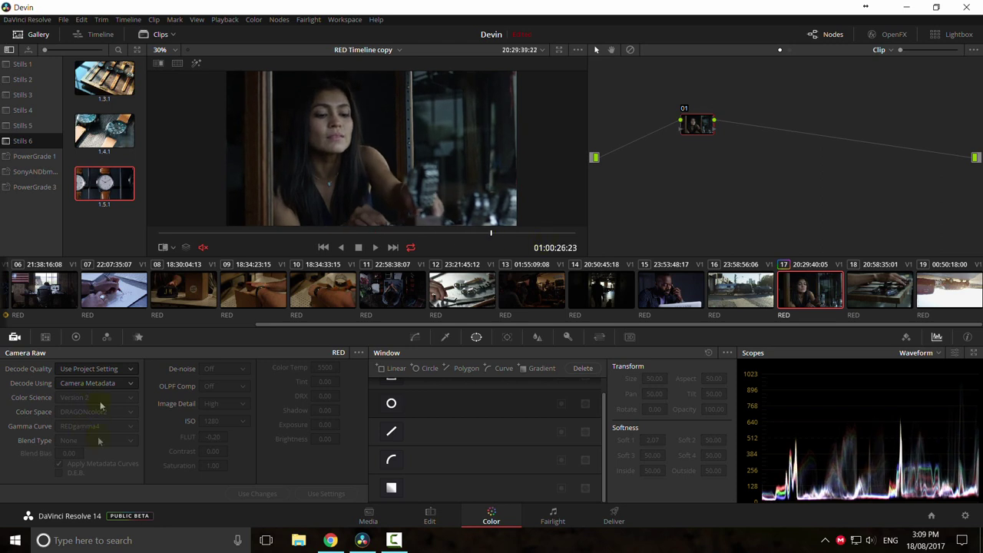
Step: Reset clip 17's grade and check the project's RED Camera Raw settings, closing them without changes
right_click(698, 193)
left_click(717, 199)
left_click(965, 517)
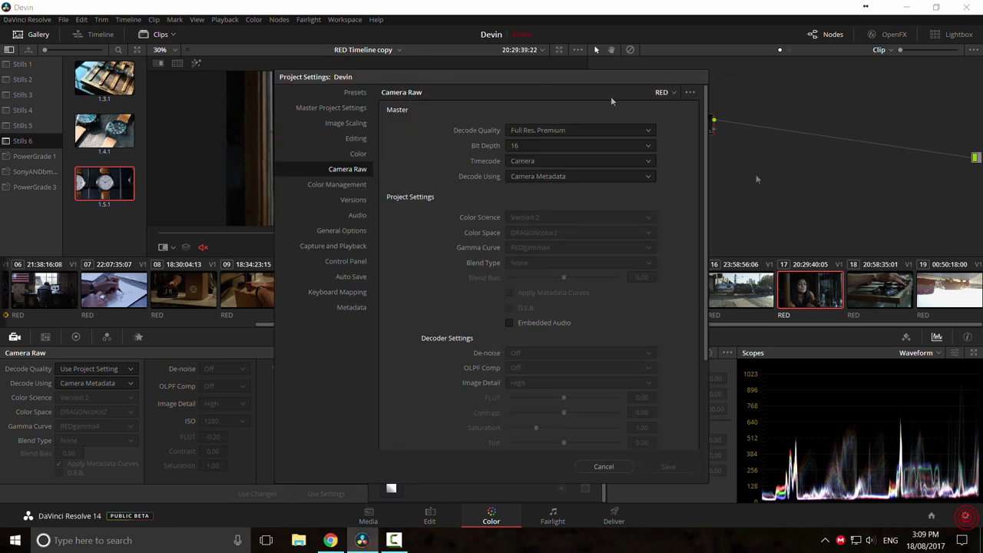
left_click(614, 468)
Step: Play clip 17 to 01:00:26:13 and show the Curves and Primaries Wheels controls
left_click(374, 247)
left_click(414, 337)
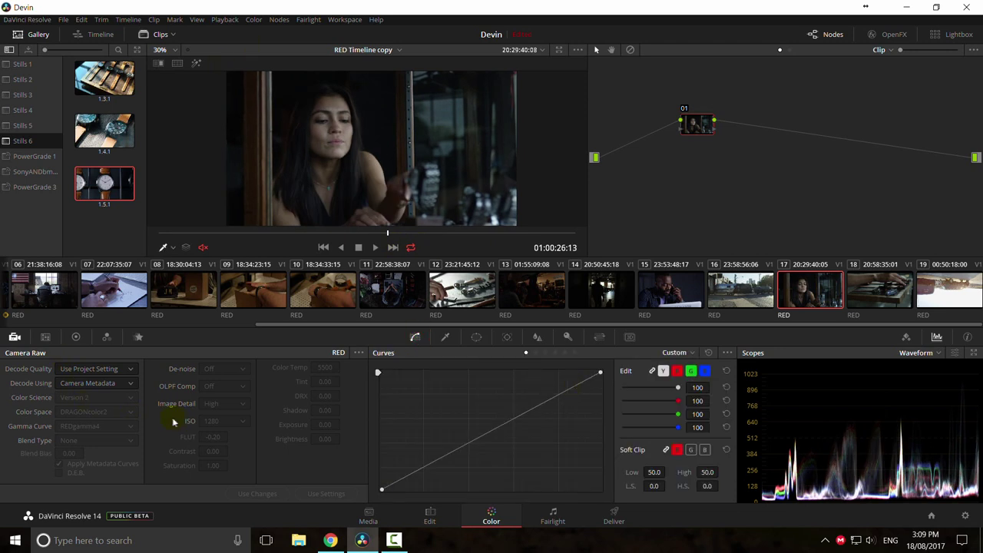
left_click(75, 336)
left_click(336, 352)
left_click(361, 374)
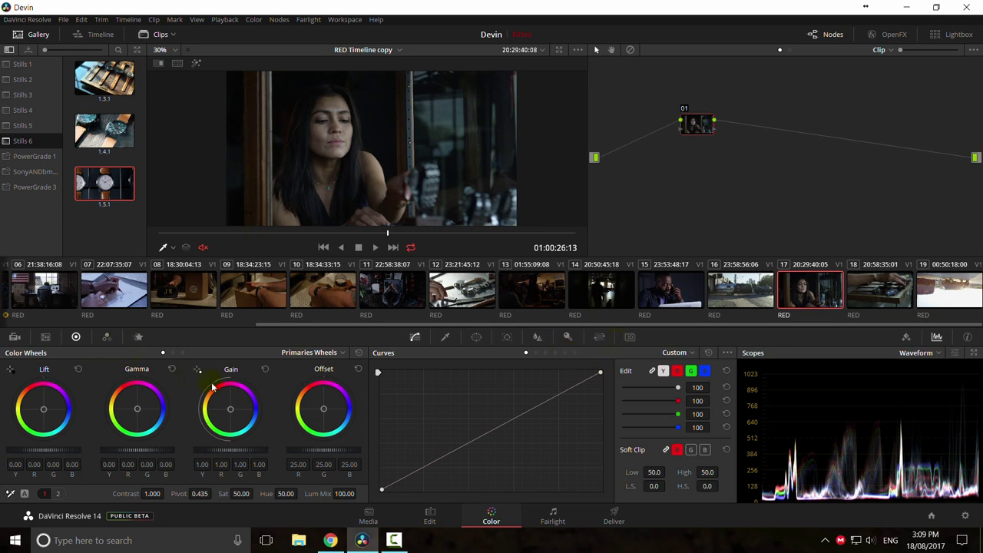
Step: Temporarily reset clip 04's grade to examine its ungraded image and waveform, and restore the grade
scroll(284, 329, "up", 5)
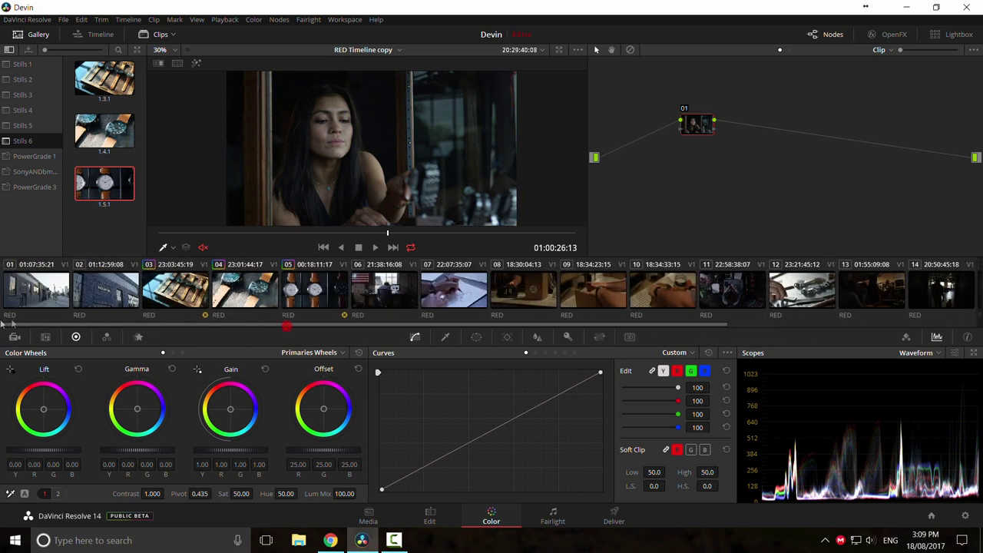
left_click(266, 286)
left_click(612, 201)
left_click(676, 217)
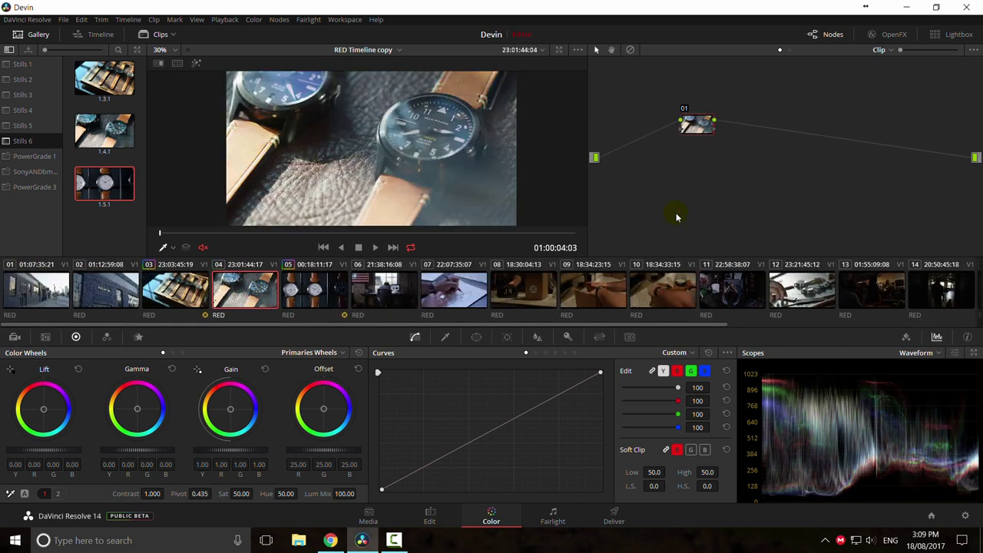
left_click(407, 128)
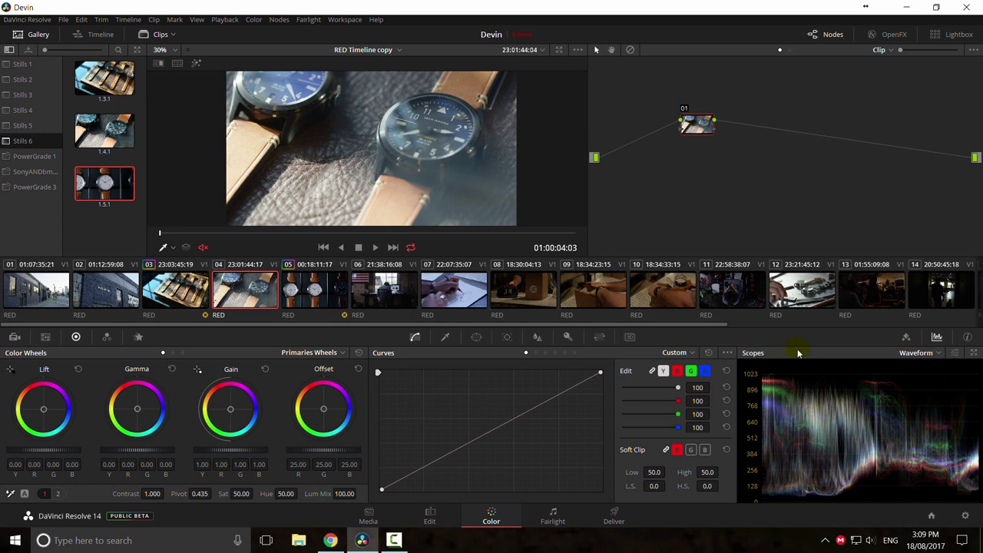
key("ctrl+z")
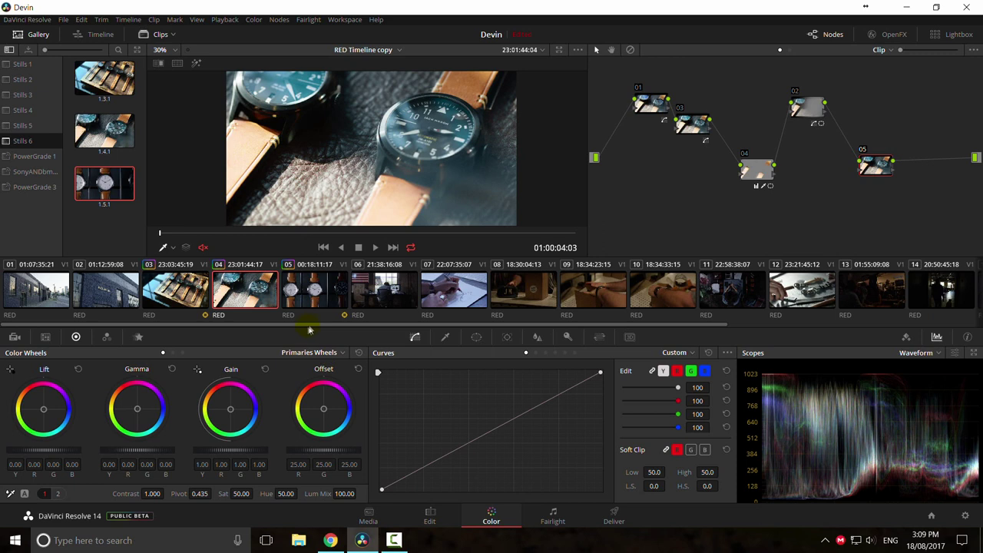
Step: Return to clip 17 and park the playhead on the frame at 01:00:26:18
left_click_drag(310, 325, 564, 324)
left_click(792, 305)
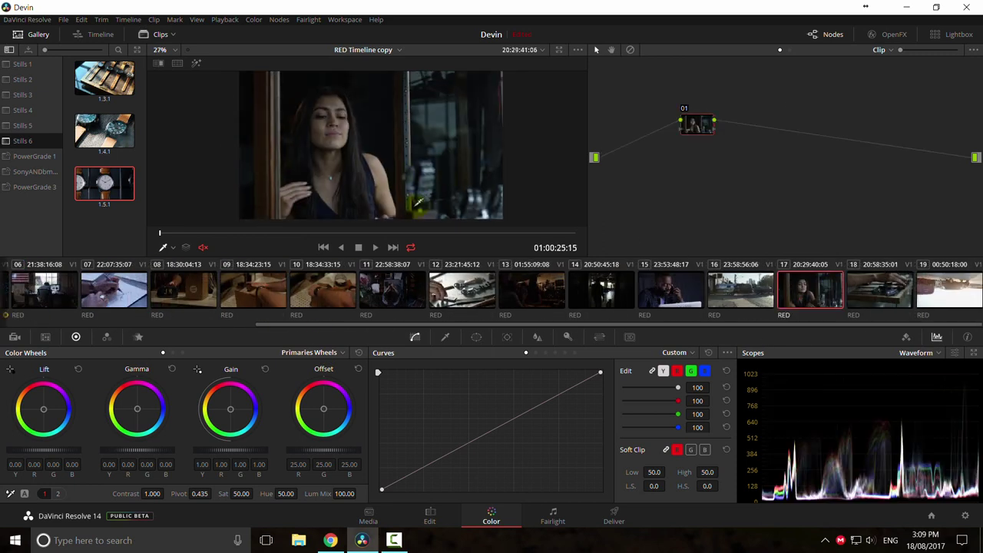
left_click_drag(289, 233, 439, 233)
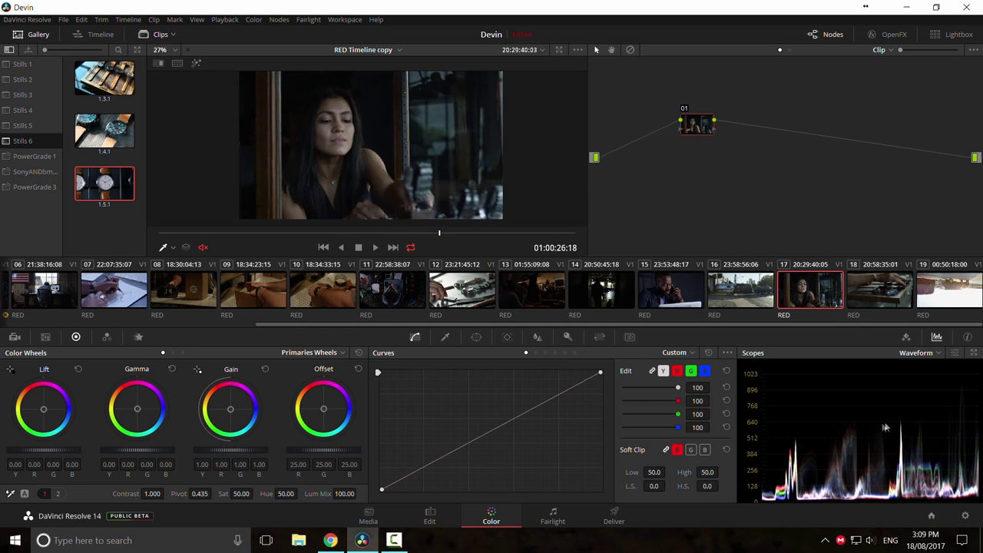
Step: Set clip 17's Camera Raw decoding to Clip and its FLUT to 0.00
left_click(15, 336)
left_click(96, 382)
left_click(86, 411)
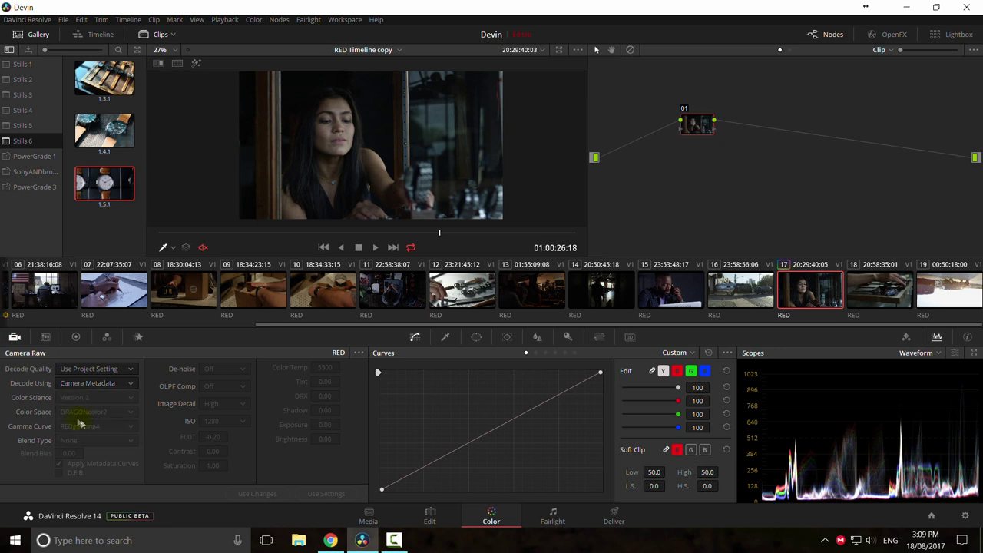
left_click(106, 383)
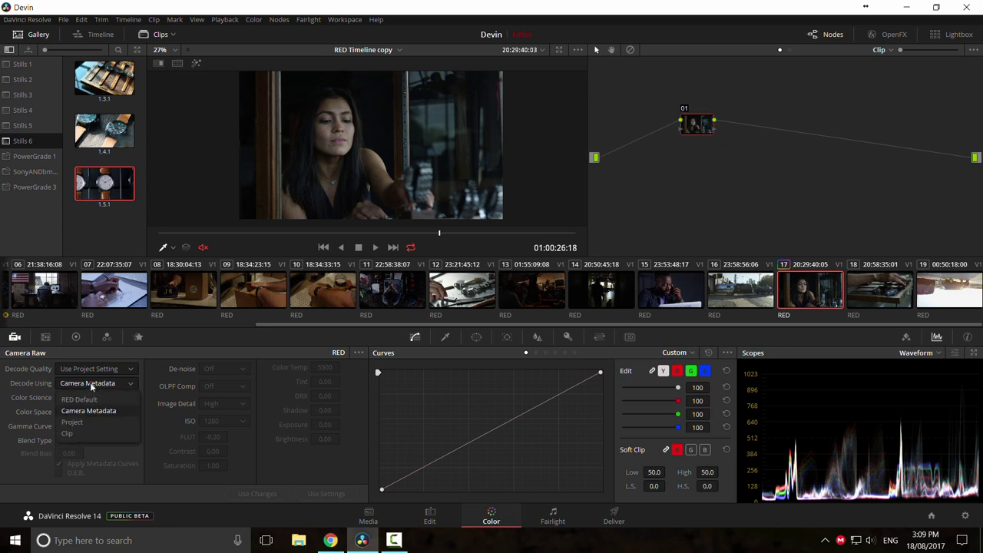
left_click(83, 433)
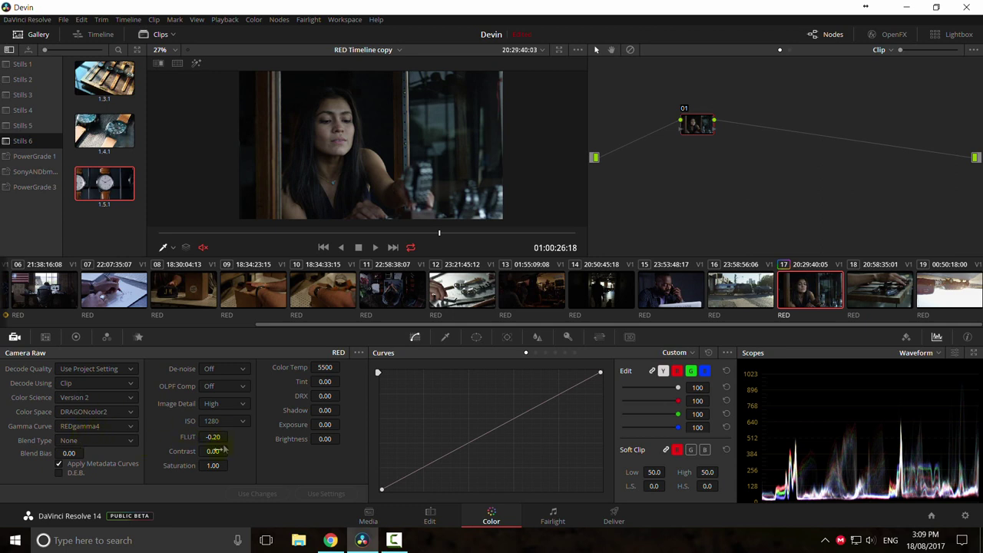
double_click(213, 436)
type("0")
key("Return")
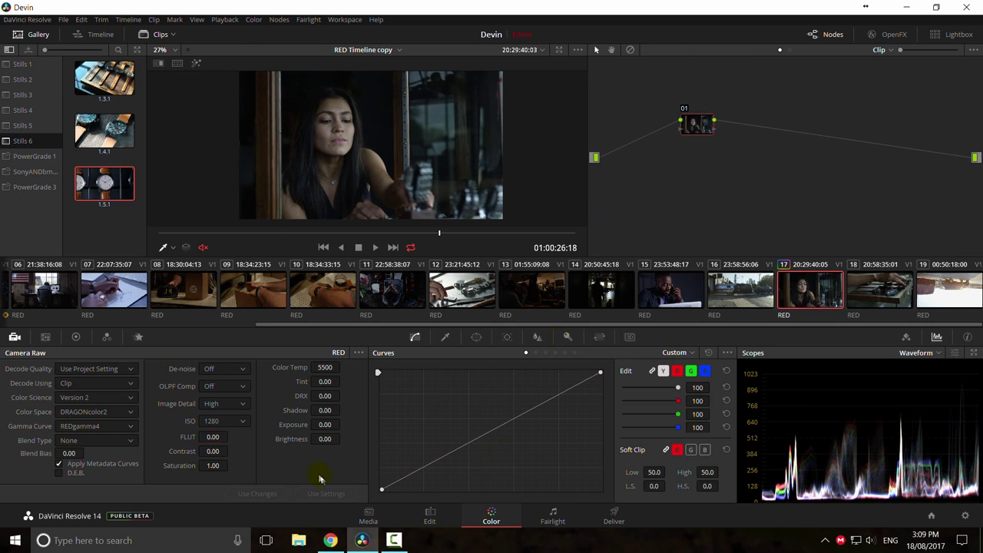
Step: Turn off Apply Metadata Curves for clip 17 and set its raw contrast to 0.29 and brightness to 6.16
left_click(59, 464)
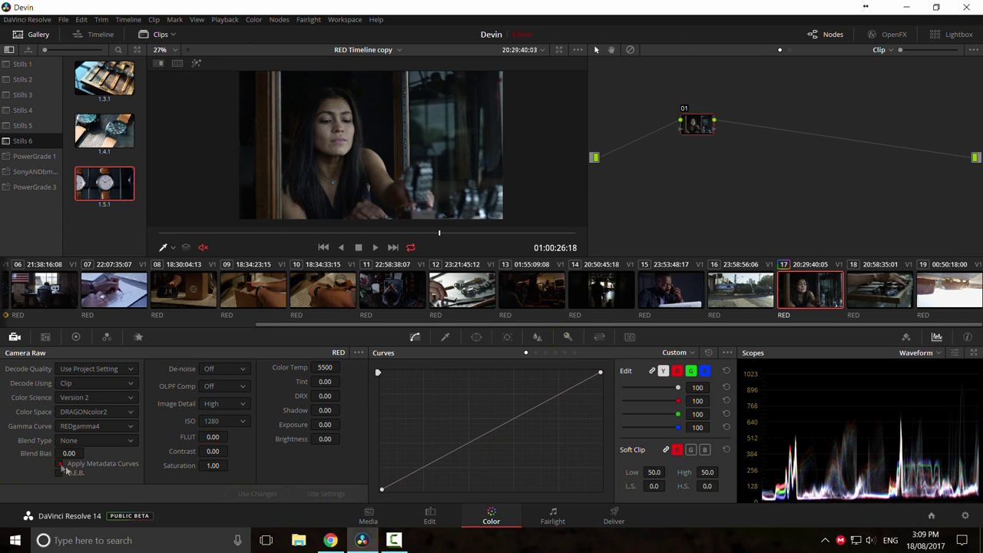
left_click_drag(704, 131, 674, 116)
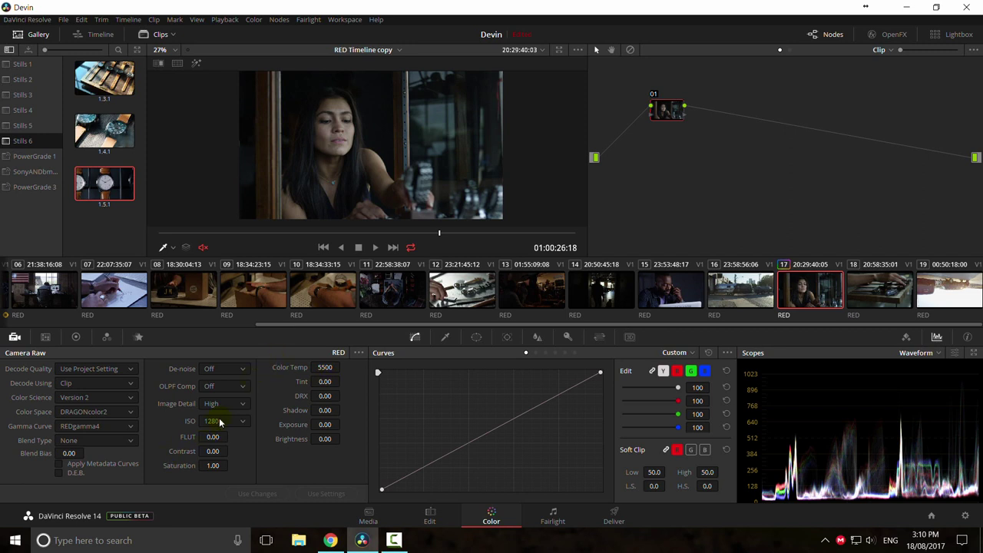
left_click_drag(214, 452, 230, 451)
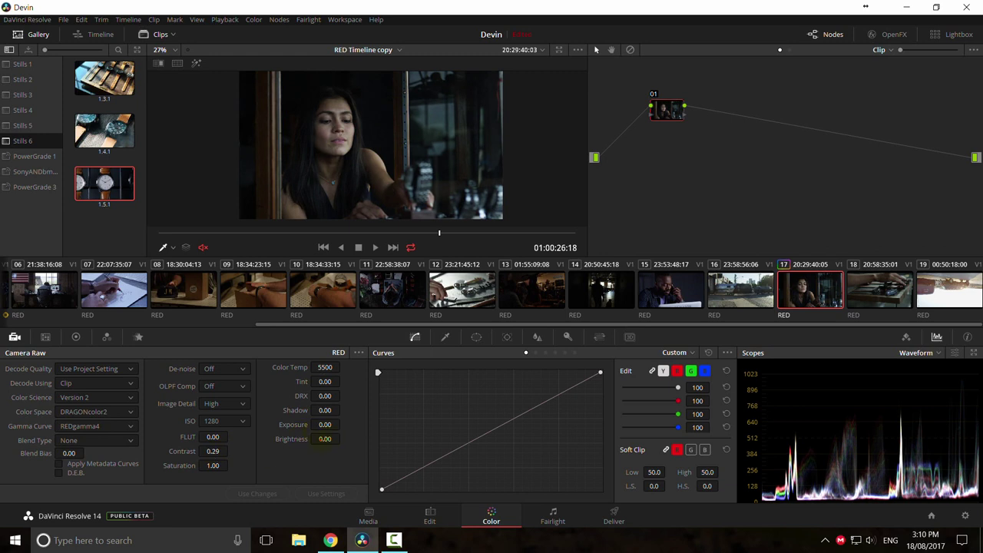
left_click_drag(323, 438, 463, 444)
left_click_drag(556, 444, 561, 444)
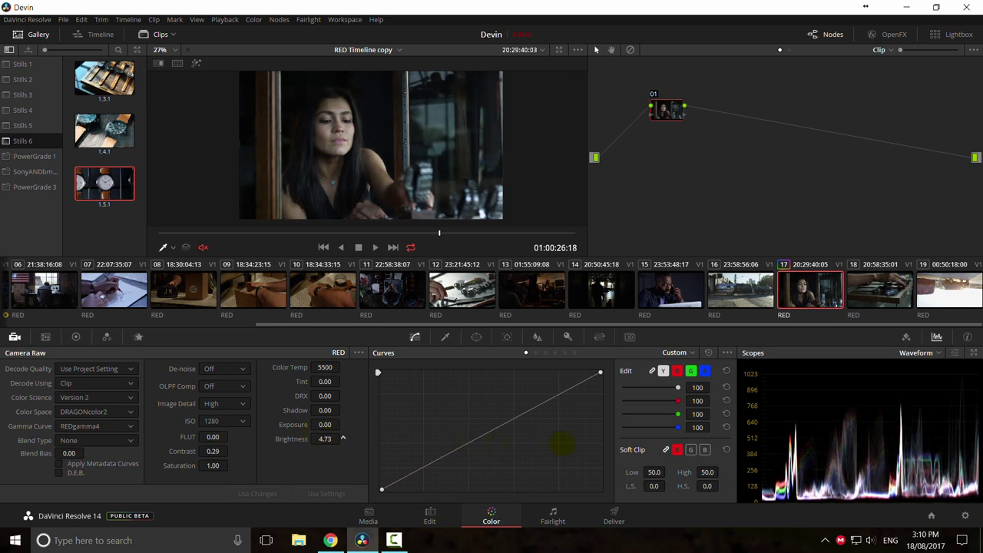
left_click_drag(326, 438, 396, 439)
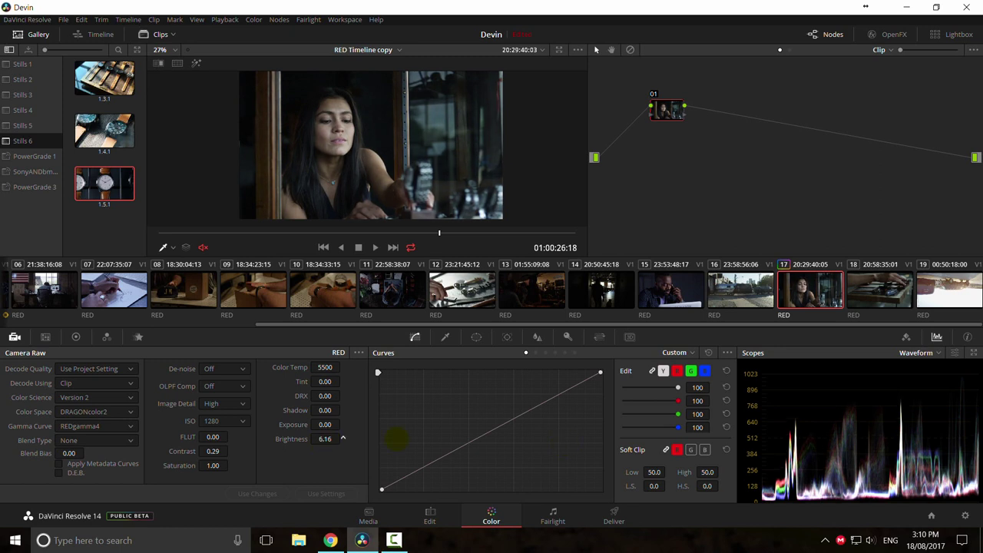
Step: Set clip 17's raw saturation to 1.37, and balance its colour with a temperature of 5750 and a tint of -2.06
left_click_drag(218, 465, 231, 465)
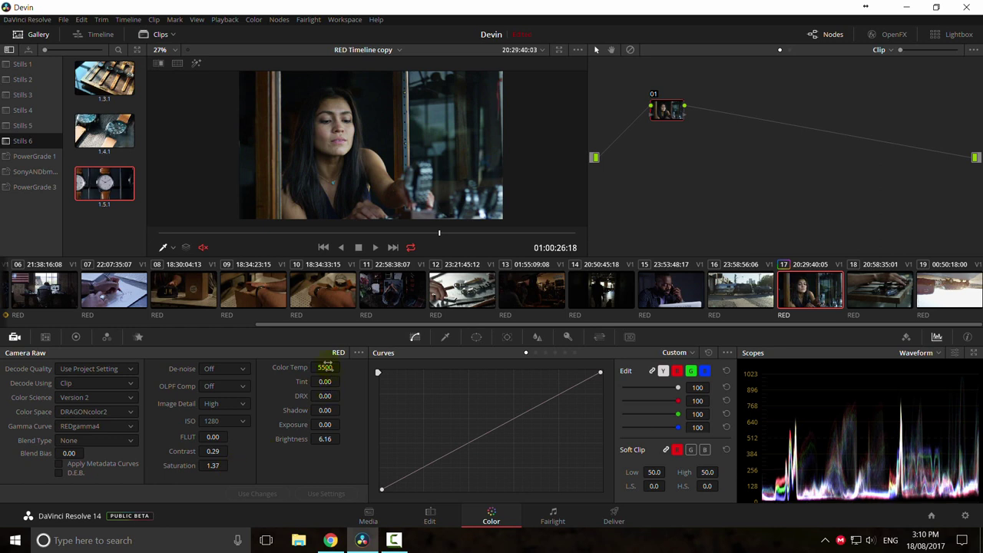
left_click_drag(325, 367, 487, 395)
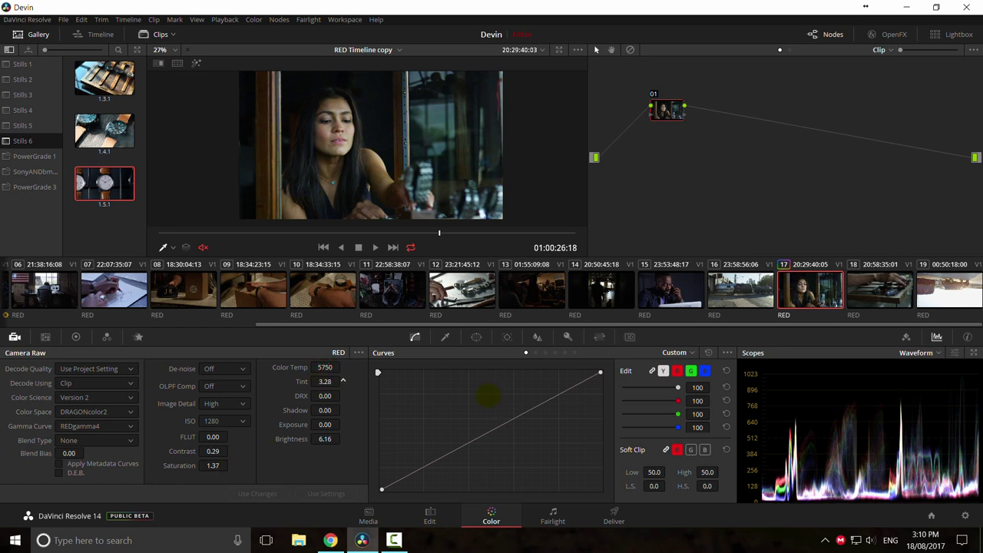
left_click_drag(285, 382, 226, 373)
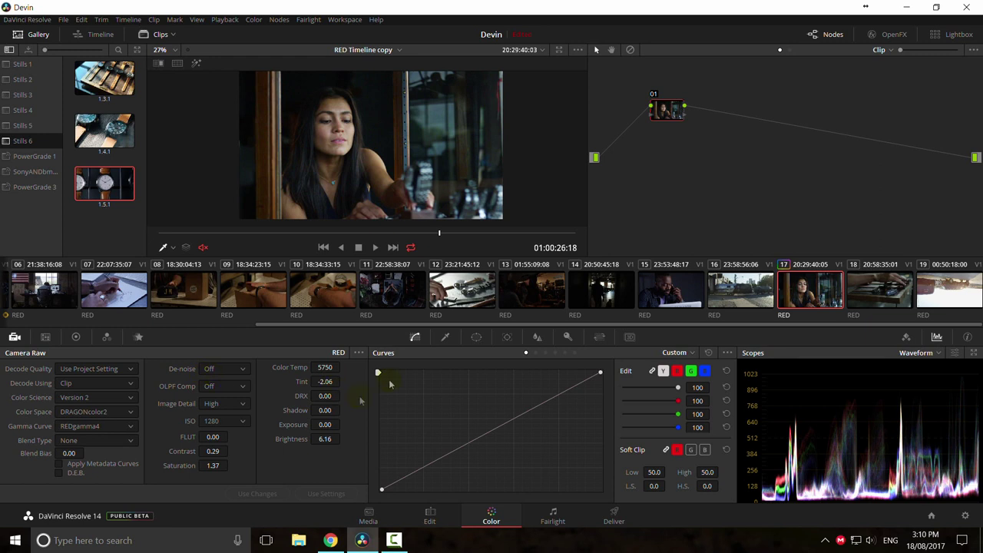
Step: Park the playhead at 01:00:26:23 in clip 17 and reset the clip's Camera Raw adjustments
scroll(406, 192, "down", 2)
left_click_drag(317, 235, 497, 246)
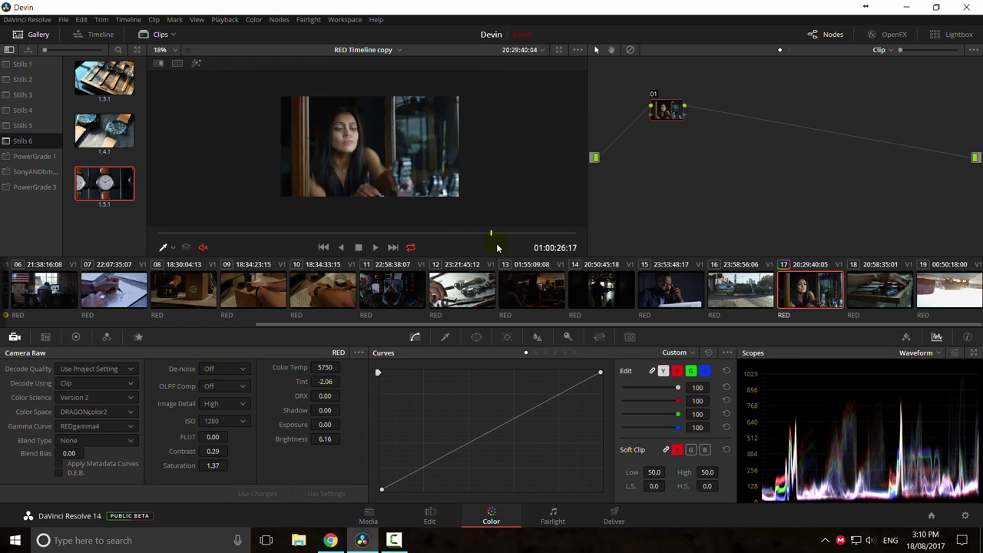
left_click(358, 352)
left_click(374, 366)
scroll(398, 198, "up", 1)
scroll(397, 198, "up", 1)
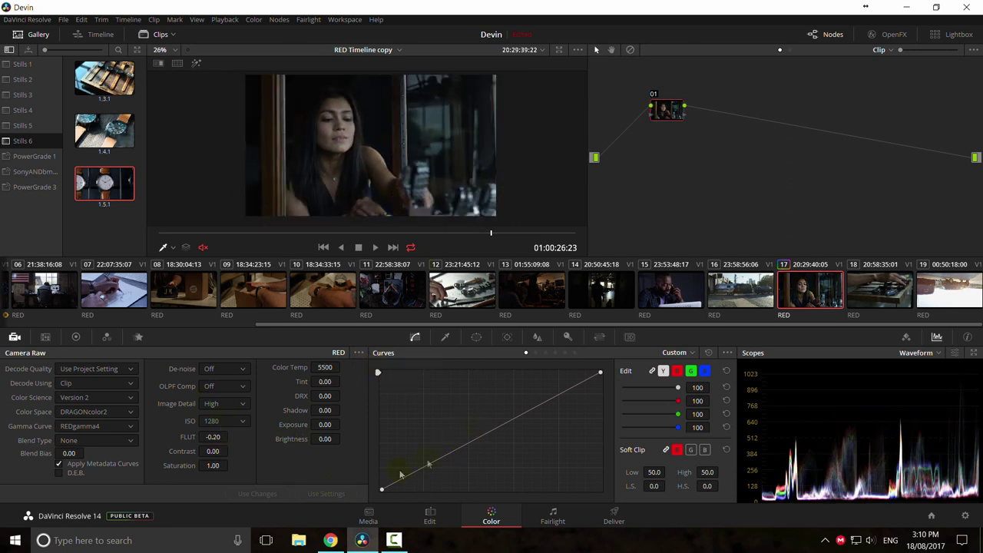
Step: Set clip 17's raw FLUT to 0.00 and show the Primaries Wheels controls
double_click(219, 436)
key("Return")
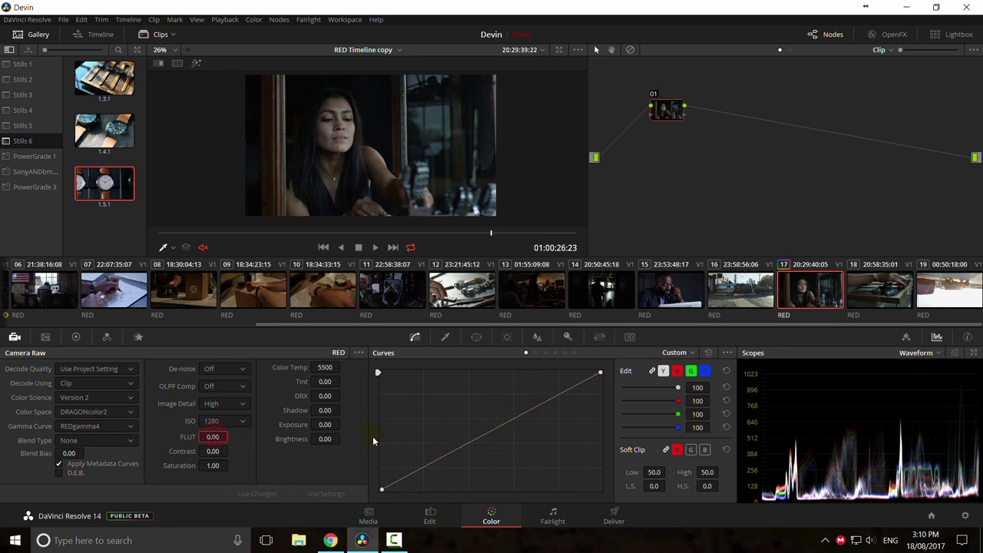
left_click(74, 337)
scroll(426, 170, "up", 1)
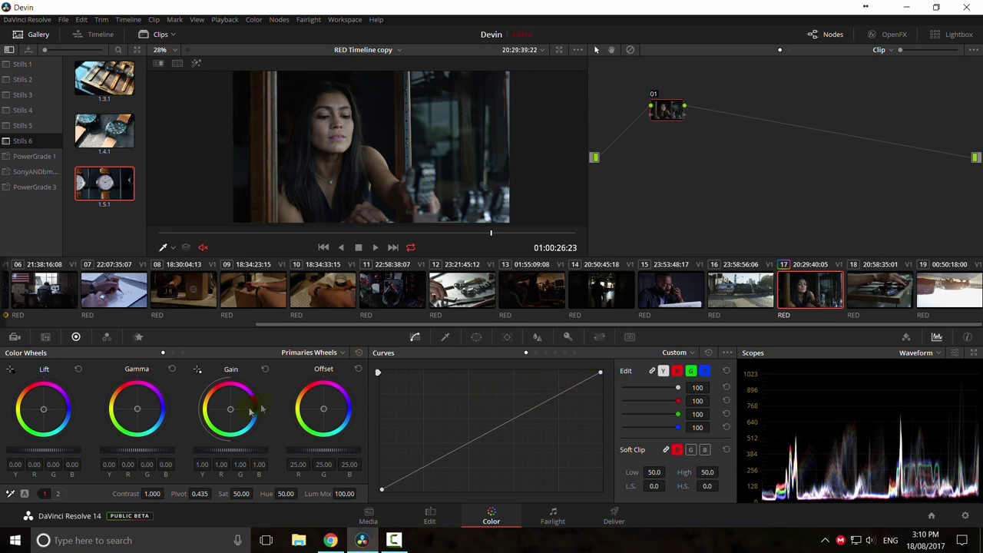
Step: Shape node 01's custom curve with an anchored shadow point, a lower-midtone point and a raised highlight point, and check it against the bypassed grade
left_click_drag(528, 407, 535, 392)
left_click_drag(391, 480, 400, 482)
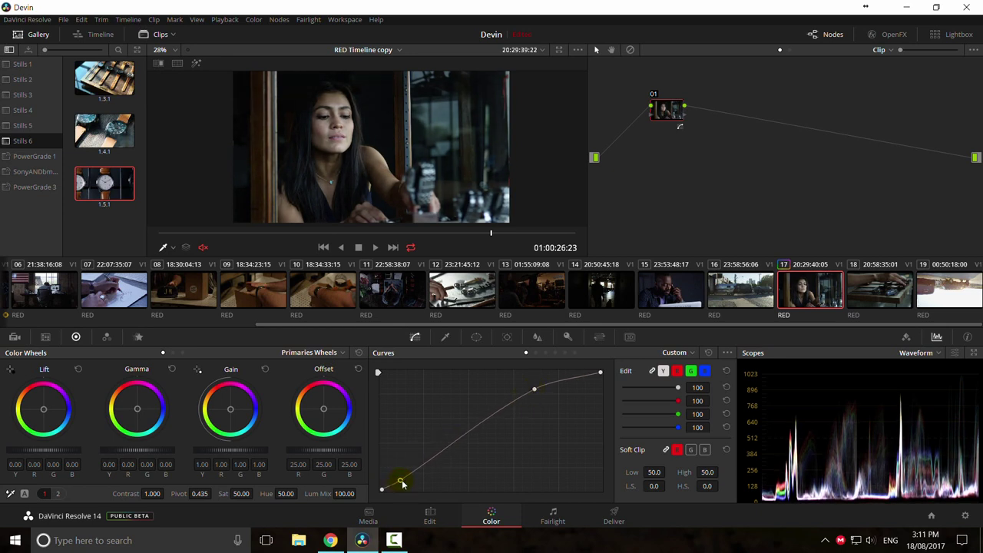
left_click_drag(534, 389, 532, 392)
left_click_drag(449, 444, 444, 449)
left_click_drag(534, 394, 540, 392)
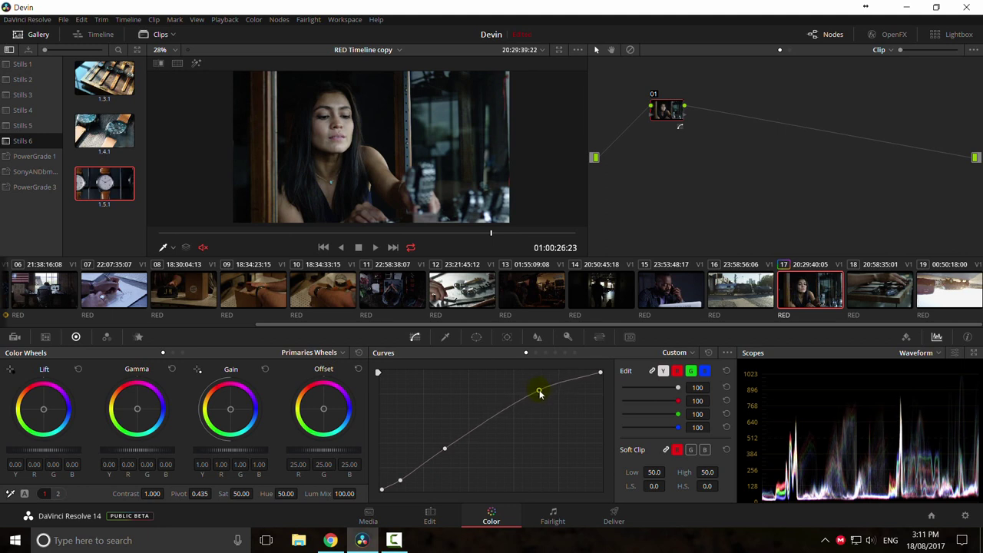
left_click_drag(446, 447, 438, 457)
left_click_drag(539, 391, 535, 397)
scroll(384, 160, "down", 1)
scroll(381, 166, "up", 1)
key("shift+d")
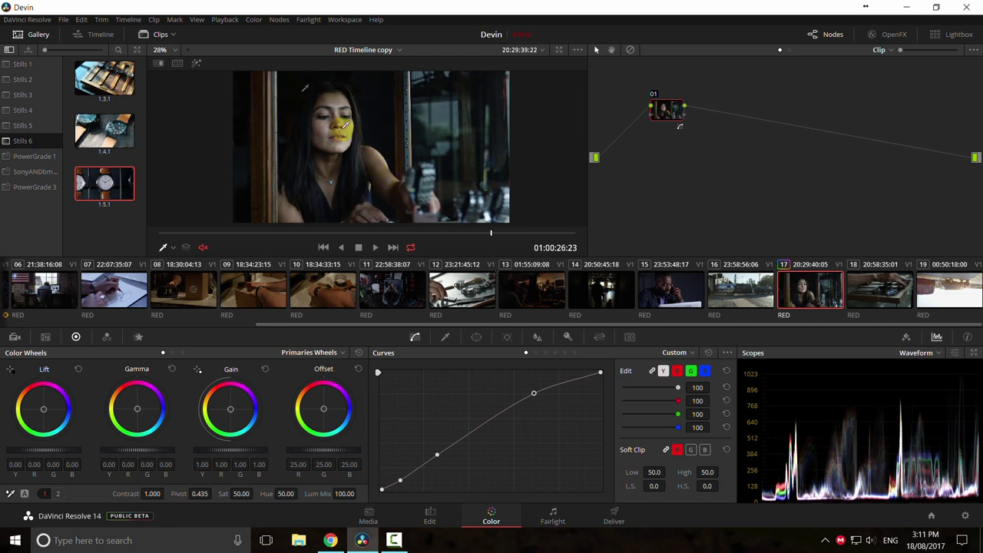
Step: Switch the colour wheels for node 01 from Primaries Wheels to Log mode
left_click(320, 353)
left_click(401, 478)
left_click(321, 388)
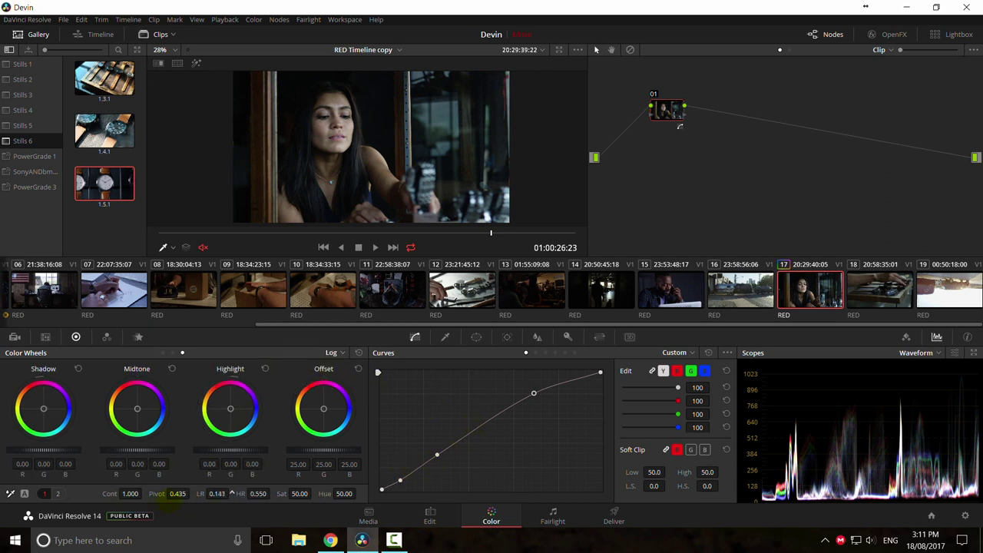
Step: Darken the Log shadows slightly, tint them to -0.00 red, -0.02 green and -0.01 blue, and compare with the node off
left_click_drag(65, 451, 44, 451)
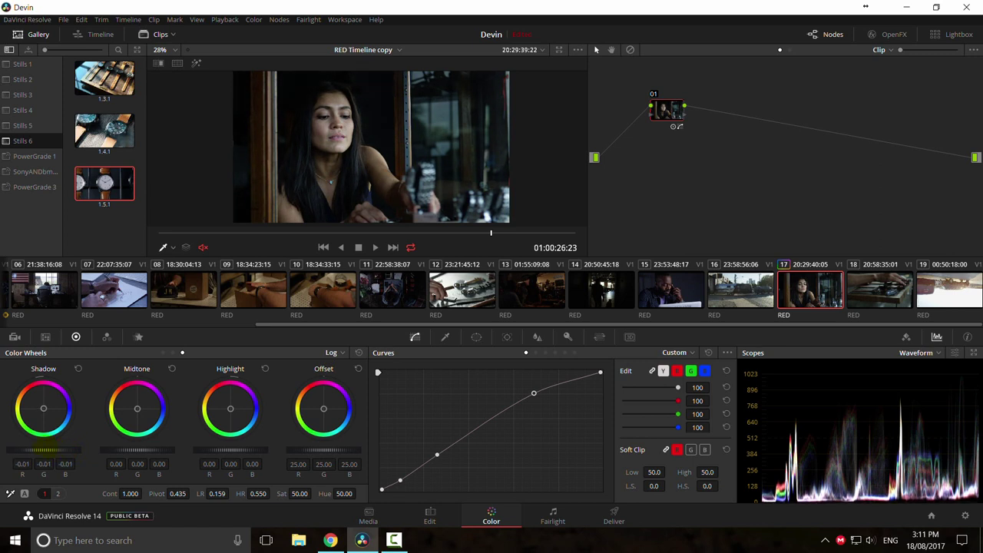
left_click_drag(44, 411, 44, 409)
key("ctrl+d")
key("ctrl+d")
key("ctrl+d")
key("ctrl+d")
Step: Go to 01:00:26:10 in the clip and compare the shot with still 1.4.1 using the reference wipe
left_click_drag(256, 235, 356, 238)
left_click(112, 143)
double_click(113, 143)
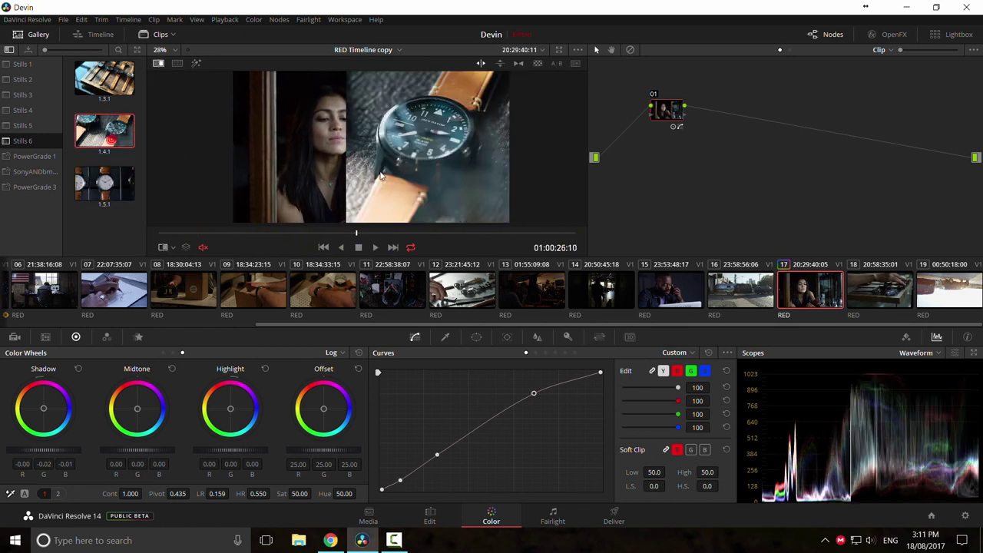
left_click_drag(350, 181, 295, 181)
key("ctrl+w")
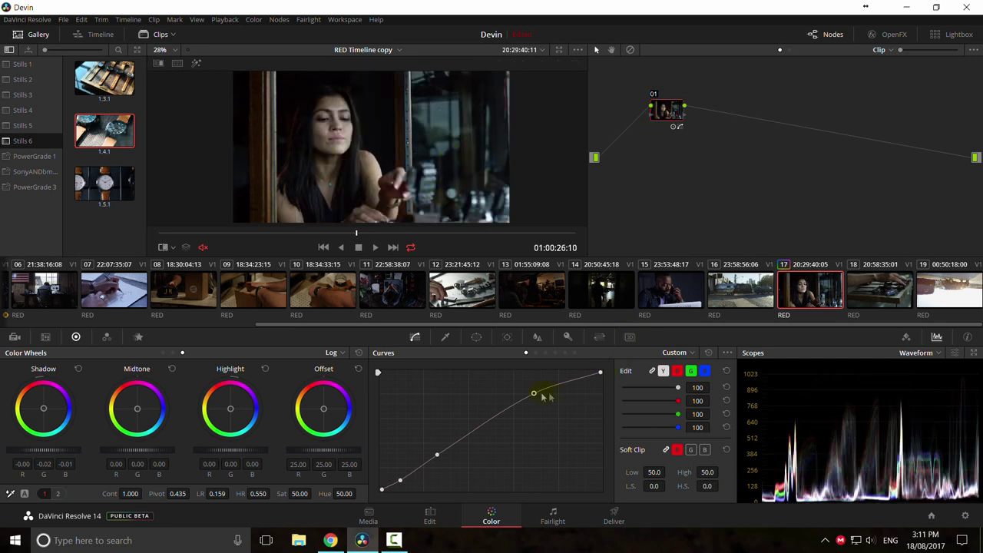
left_click_drag(535, 395, 521, 392)
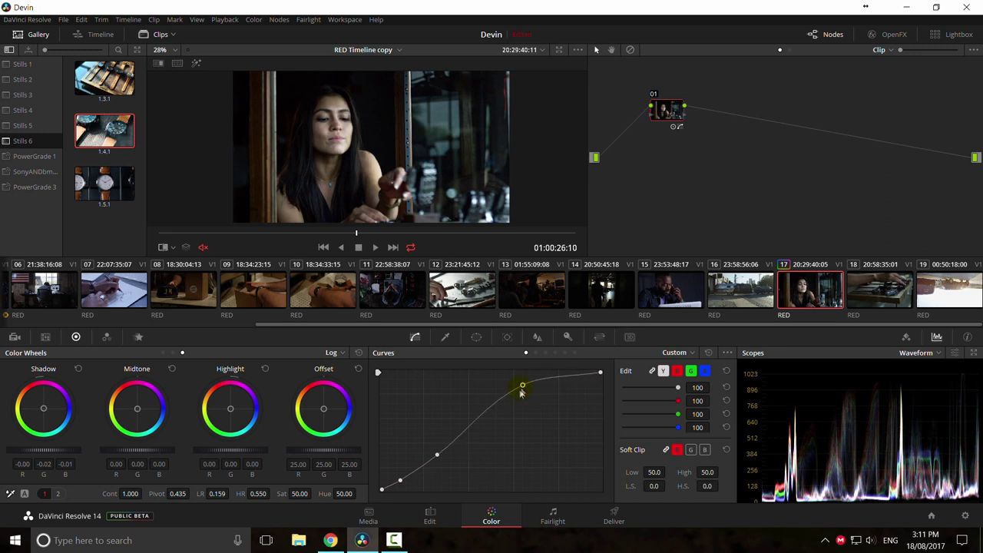
left_click_drag(435, 455, 434, 451)
left_click_drag(522, 388, 491, 408)
left_click_drag(450, 438, 442, 446)
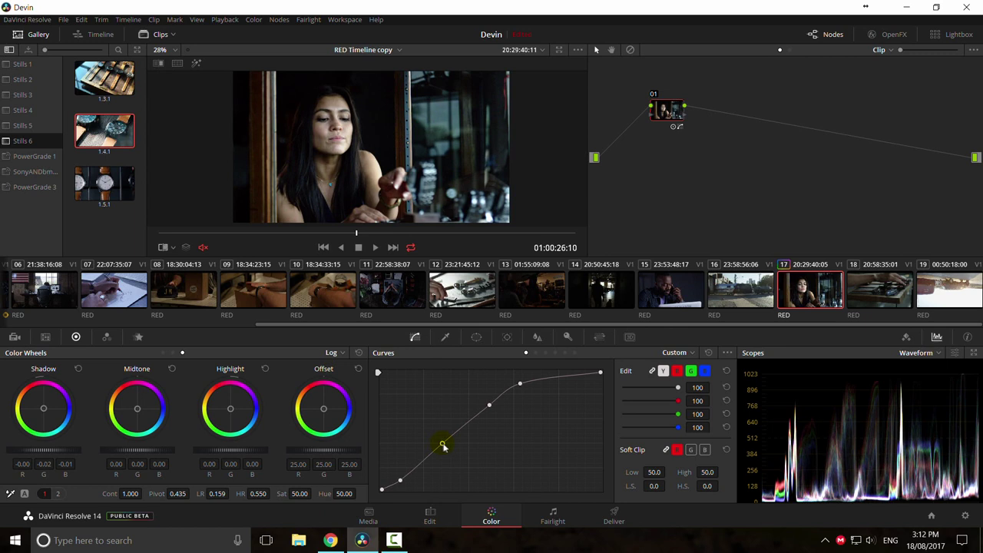
left_click_drag(490, 406, 489, 408)
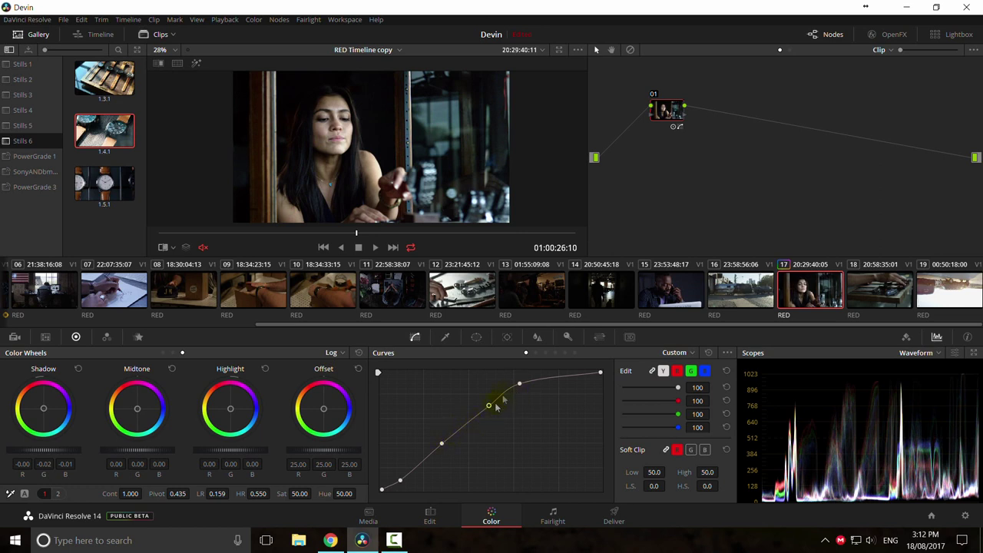
Step: Reset node 01's custom curve and rebuild it with a raised highlight point and an anchor point in the deep shadows
left_click(709, 352)
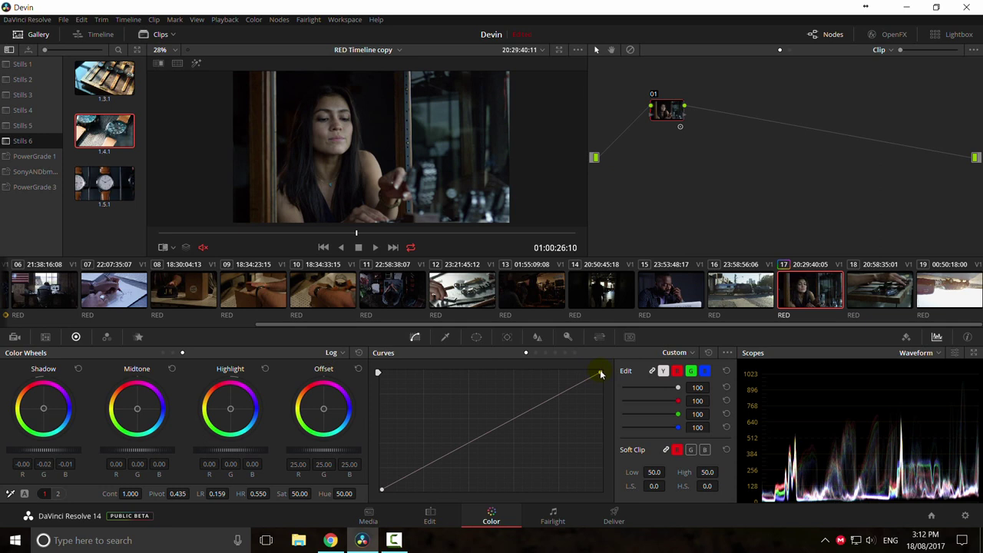
left_click_drag(550, 395, 530, 384)
left_click_drag(390, 485, 399, 478)
key("ctrl+d")
key("ctrl+d")
left_click_drag(528, 384, 538, 386)
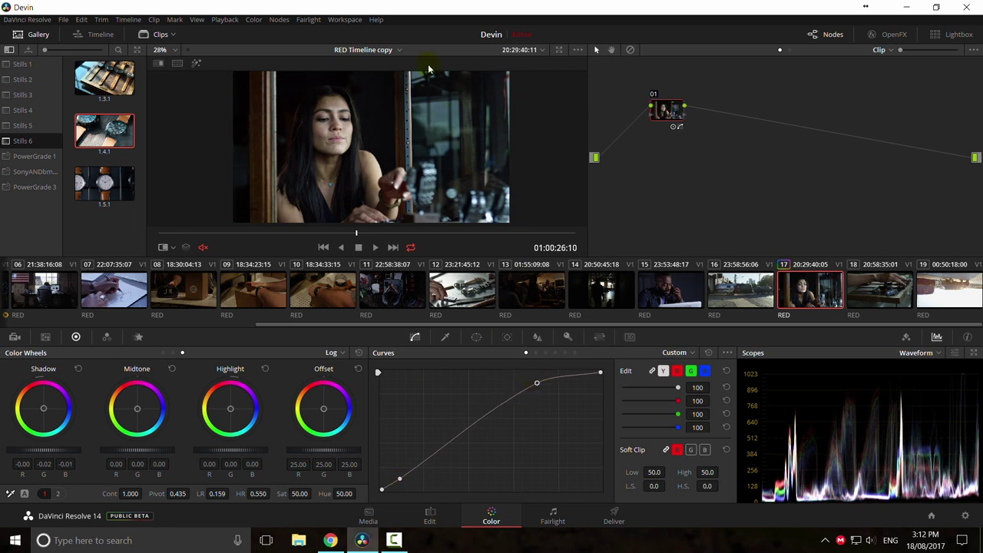
Step: Shift node 01 slightly in the node graph and add a serial node after it
scroll(361, 159, "up", 1)
left_click_drag(654, 109, 630, 103)
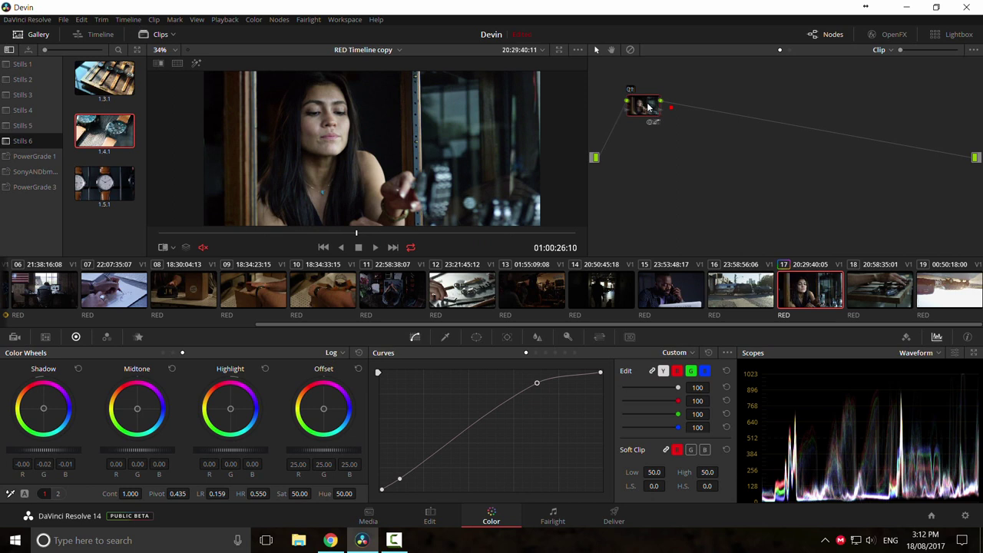
key("alt+s")
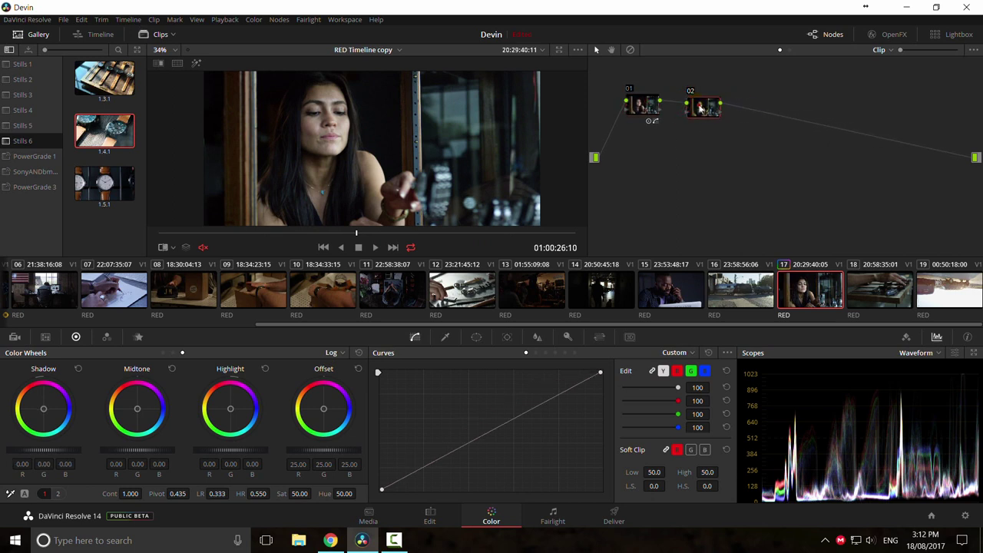
Step: Set node 02's saturation to 80 and play the shot full screen to review it
left_click_drag(296, 493, 665, 510)
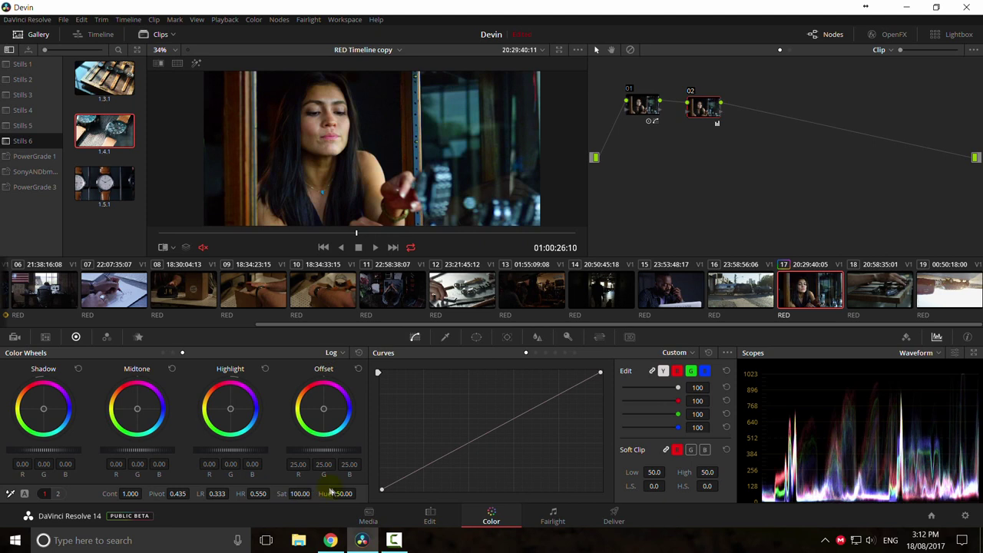
left_click_drag(301, 494, 179, 493)
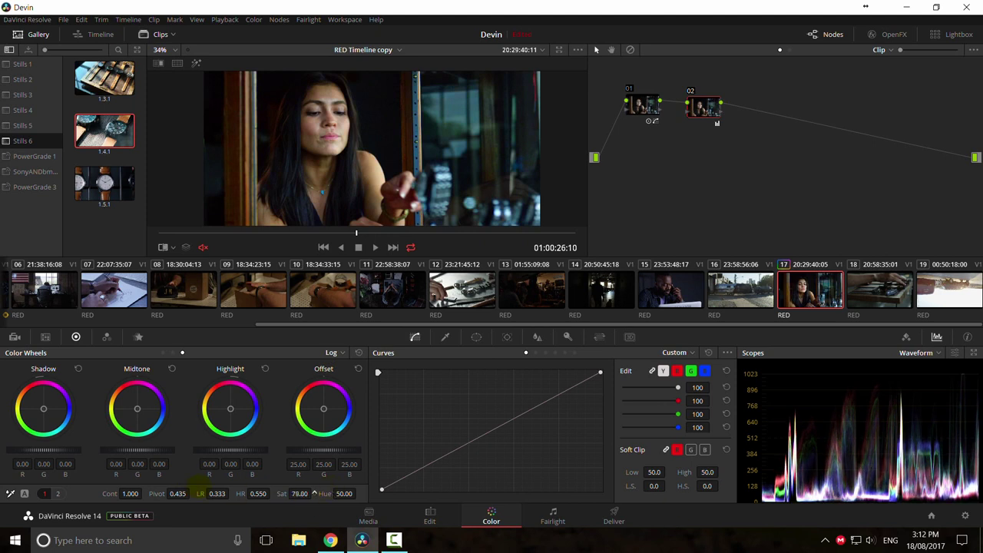
scroll(342, 132, "down", 5)
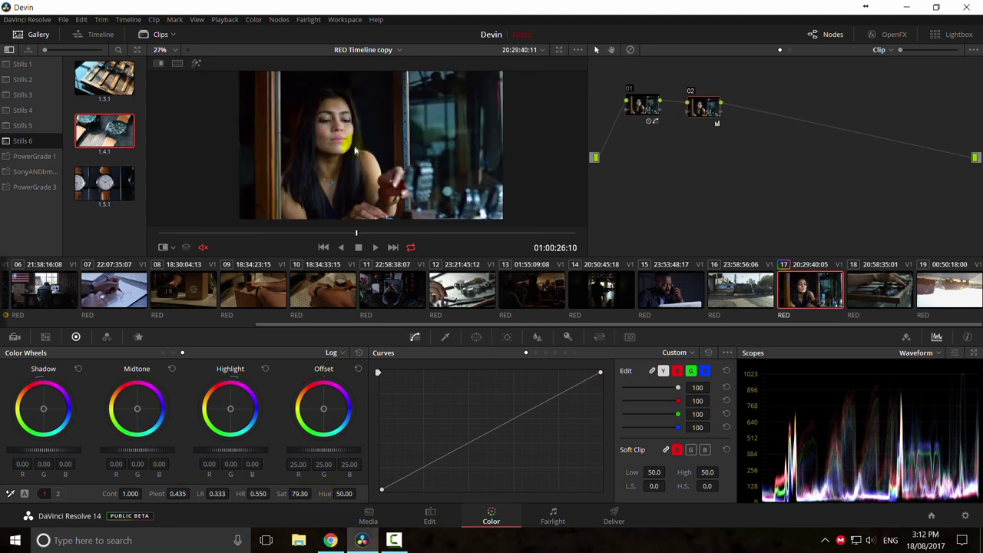
double_click(310, 496)
type("80")
key("ctrl+f")
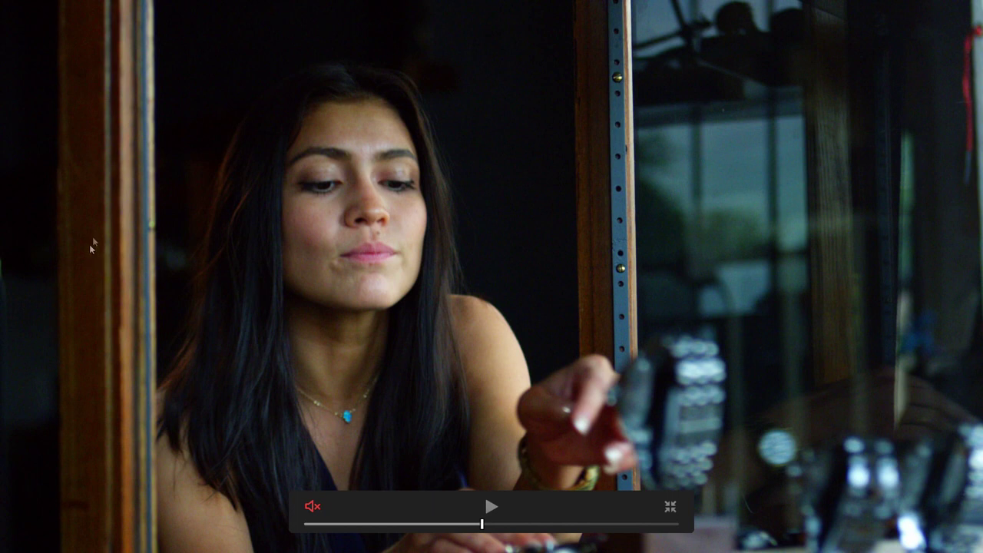
key("space")
left_click(409, 216)
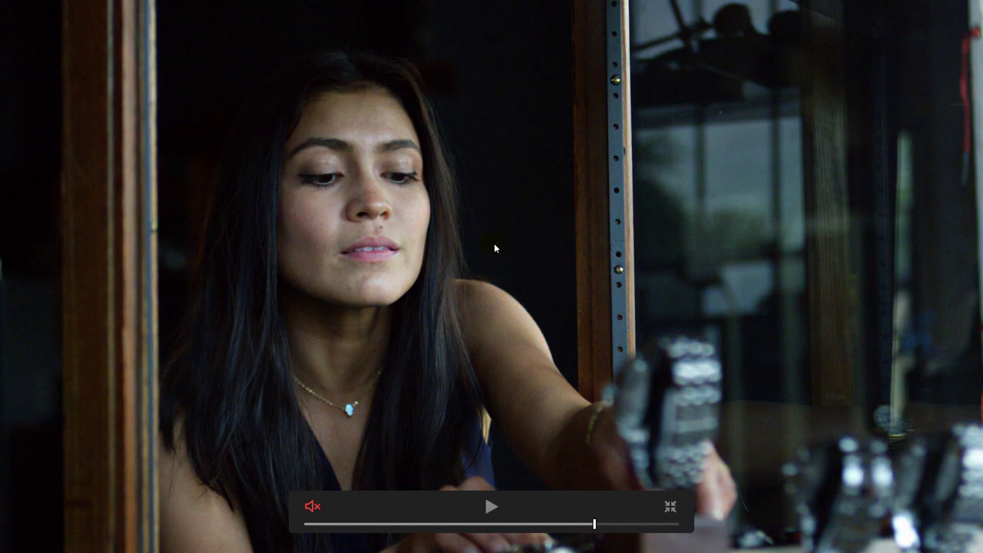
key("Escape")
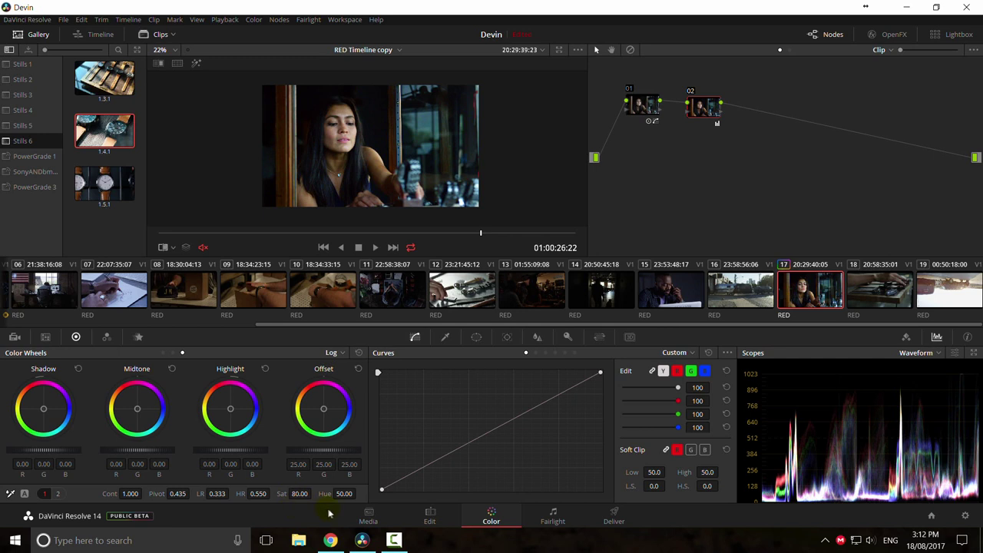
Step: Shape node 02's Lum Vs Sat curve to reduce saturation in the darkest shadows and the brightest highlights
left_click(676, 352)
left_click(691, 406)
left_click_drag(375, 422, 370, 454)
left_click_drag(451, 446, 449, 428)
left_click_drag(731, 422, 731, 438)
left_click_drag(684, 434, 696, 423)
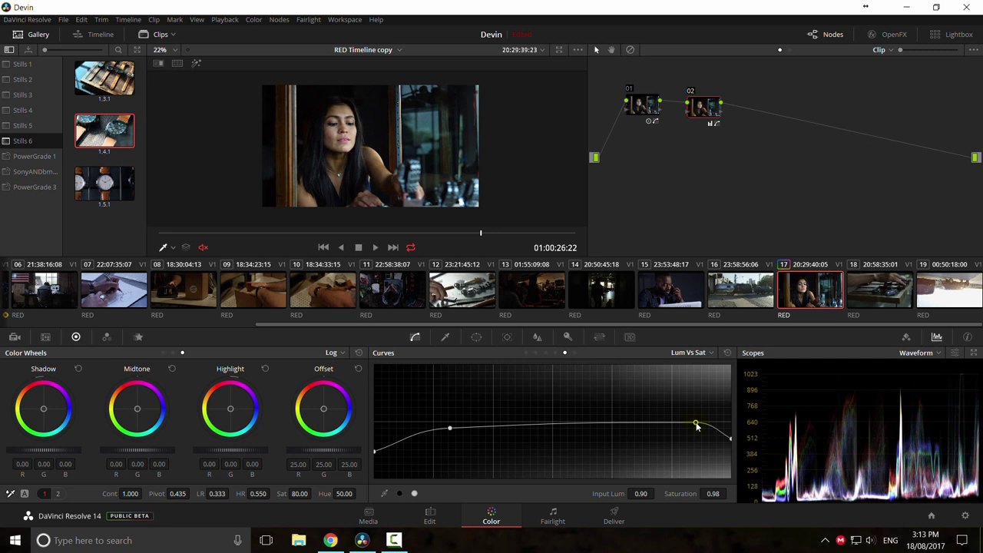
Step: Raise the midtones of the Lum Vs Sat curve to 1.17 saturation at input lum 0.59 and check the shot full screen
left_click_drag(562, 430, 572, 415)
left_click_drag(453, 434, 457, 433)
left_click_drag(575, 415, 586, 412)
key("ctrl+f")
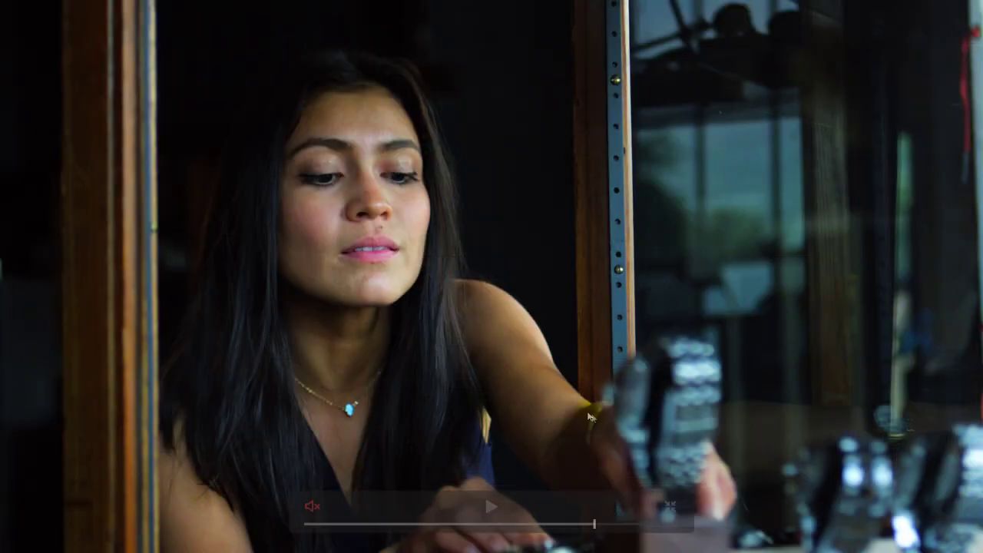
key("ctrl+f")
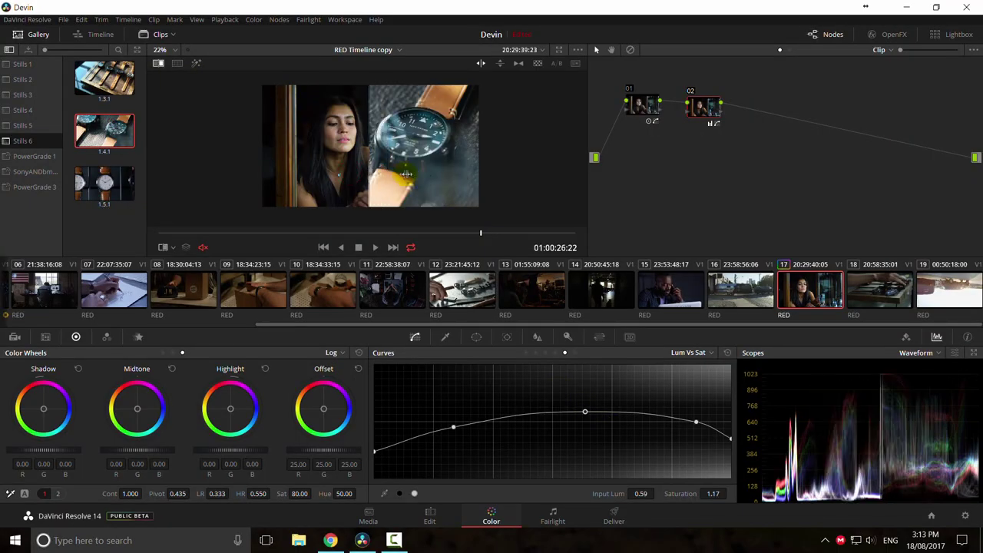
Step: Switch the scope to Vectorscope and compare the shot's colour with the reference still by toggling the wipe
left_click(938, 353)
left_click(923, 390)
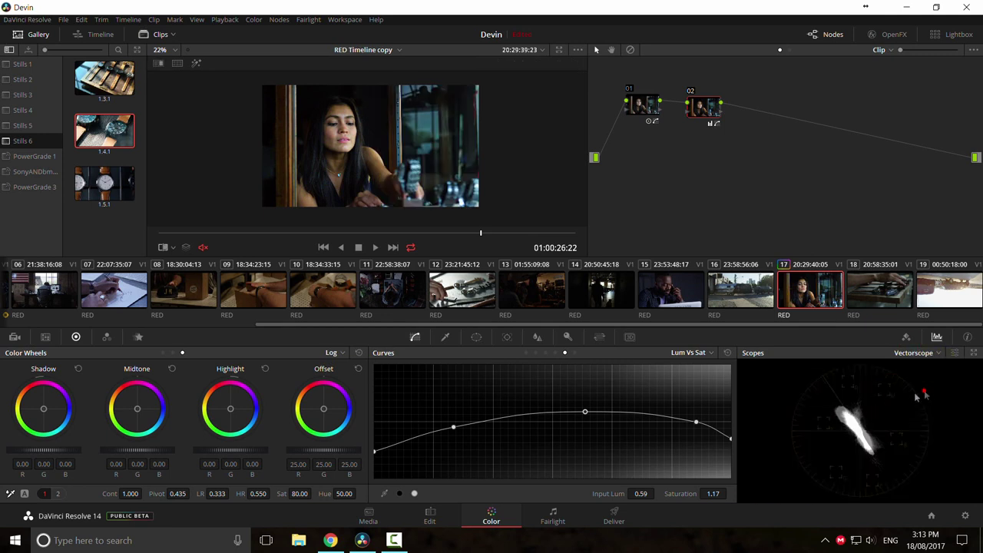
key("ctrl+w")
key("ctrl+w")
key("ctrl+w")
key("ctrl+w")
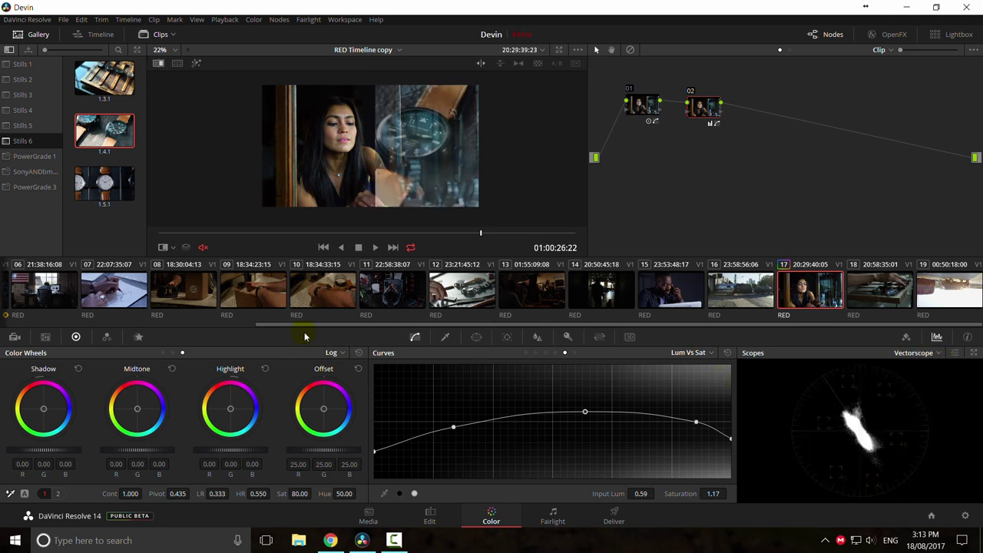
key("ctrl+w")
key("ctrl+w")
key("ctrl+w")
key("ctrl+w")
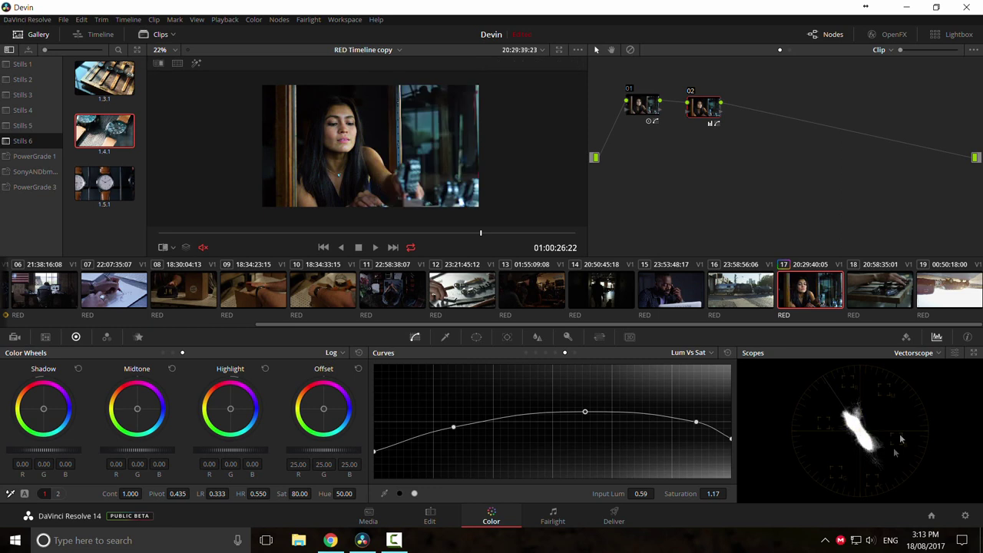
Step: Compare the shot's Waveform and Vectorscope traces, checking the reference wipe once more, and finish with the scope on Waveform
left_click(922, 354)
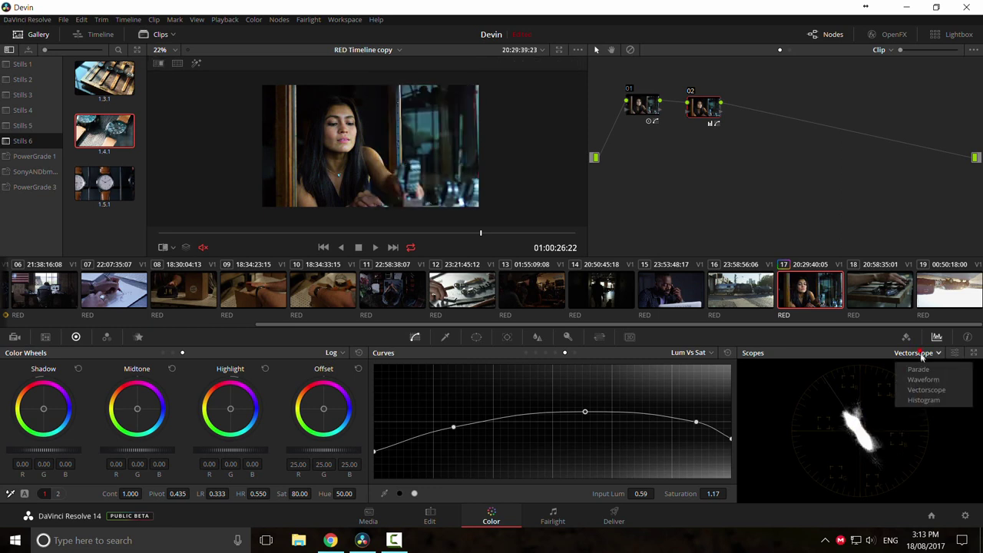
left_click(924, 380)
left_click(927, 356)
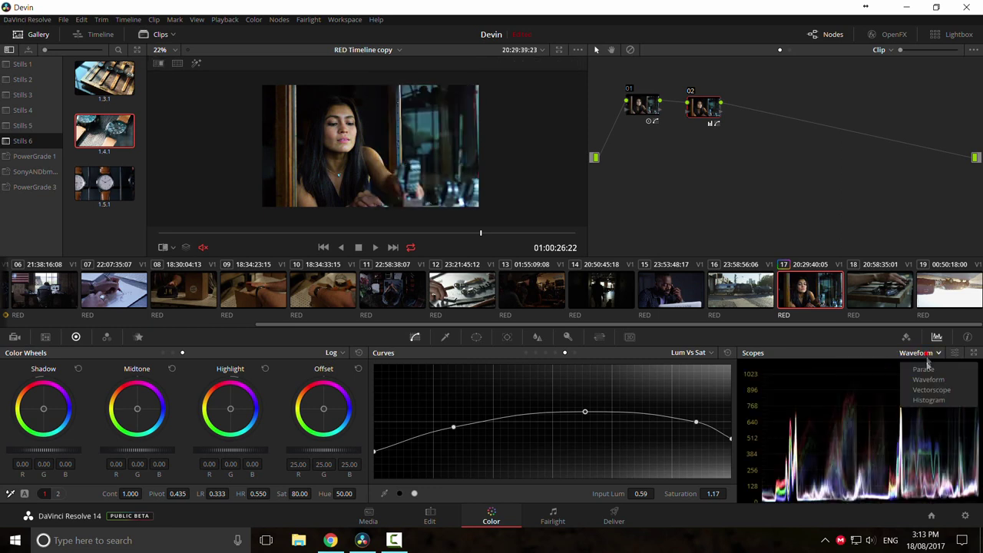
left_click(931, 389)
key("ctrl+w")
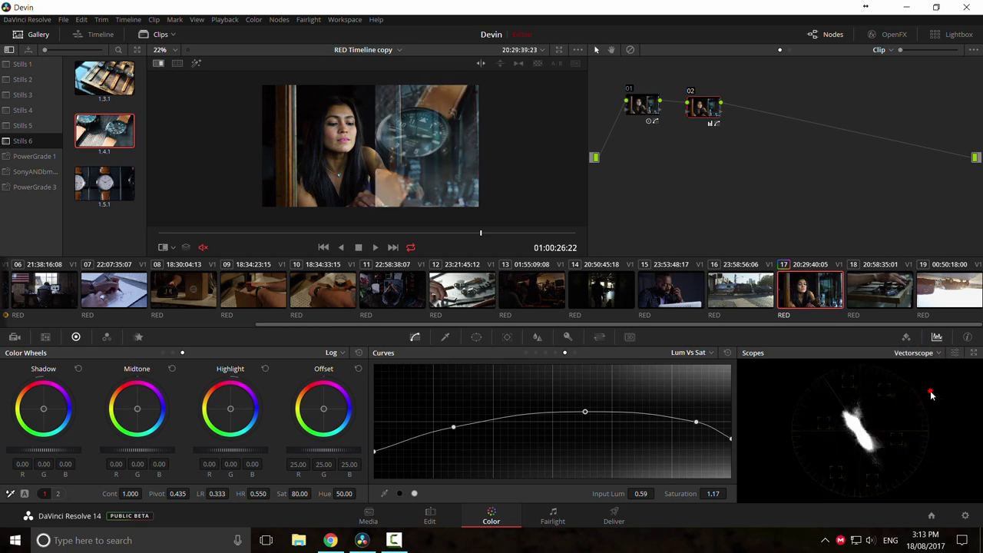
key("ctrl+w")
left_click(918, 353)
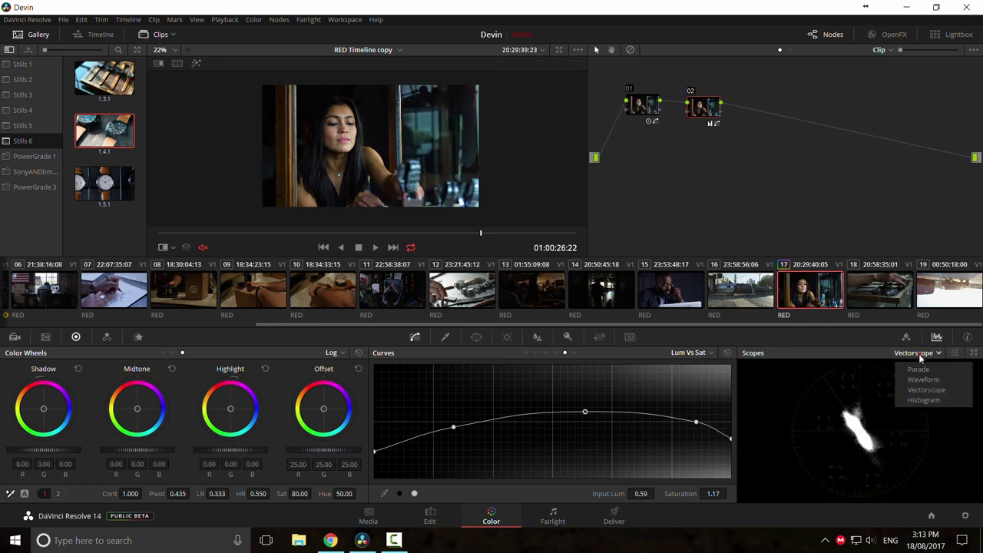
left_click(925, 380)
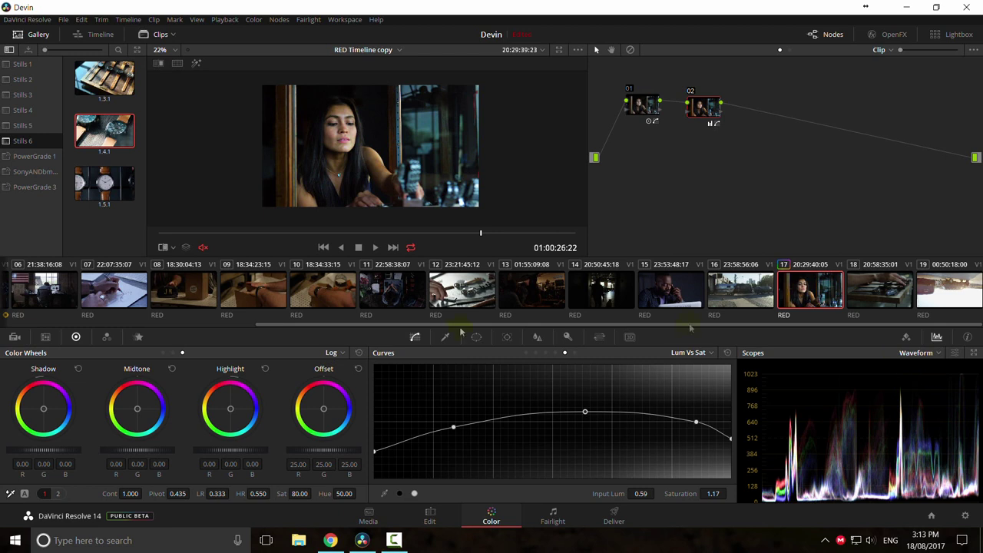
Step: Wipe the shot against still 1.4.1 and shift the split line to compare the skin tones with the watch
double_click(110, 129)
left_click_drag(345, 164, 272, 162)
scroll(322, 161, "up", 5)
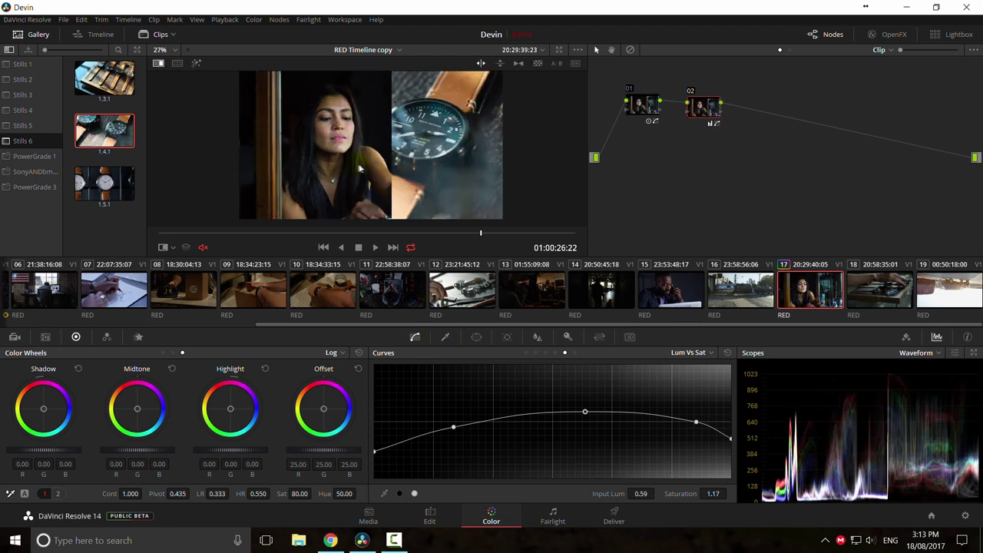
left_click_drag(400, 164, 378, 168)
Step: Examine the shot full screen without the reference wipe, comparing the bypassed grade with the enabled one
key("ctrl+f")
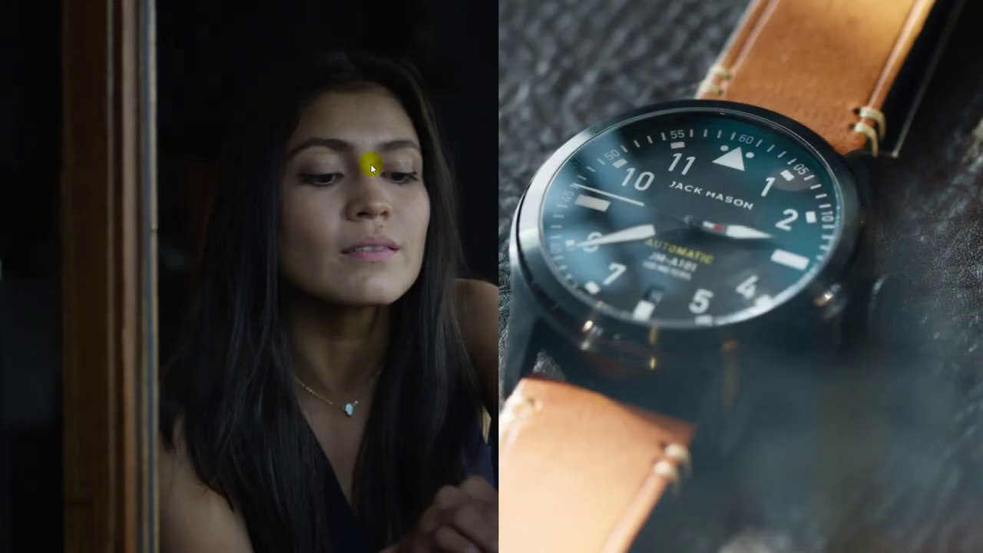
key("ctrl+w")
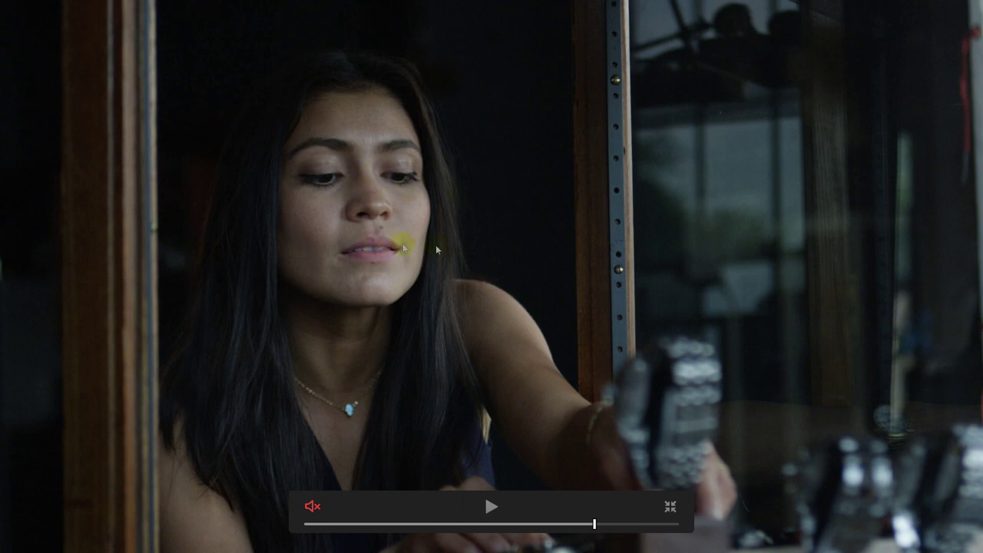
key("shift+d")
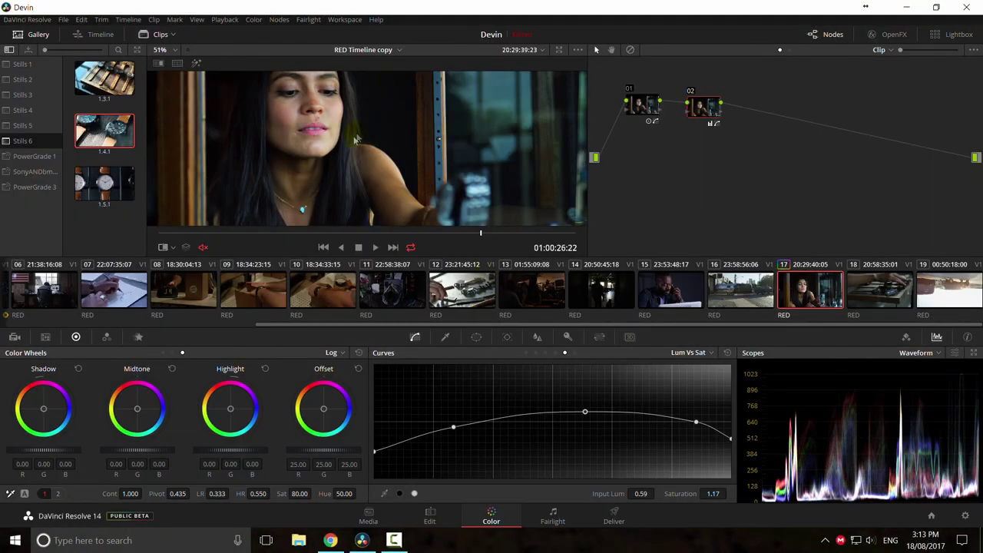
scroll(378, 187, "down", 3)
scroll(381, 192, "up", 3)
scroll(381, 192, "down", 2)
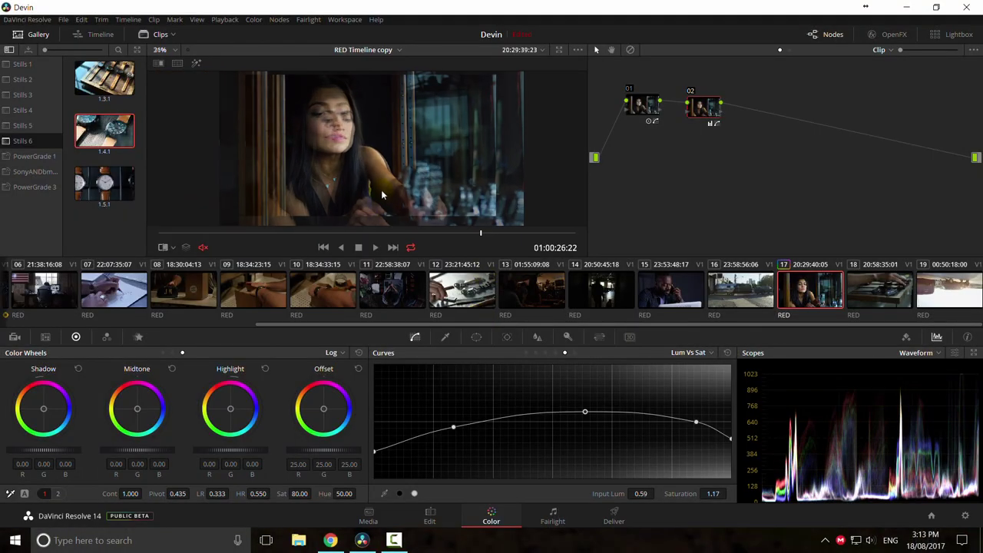
Step: Move node 02 closer to node 01 and show the clip's Camera Raw settings, viewing the shot full screen
left_click_drag(702, 107, 690, 105)
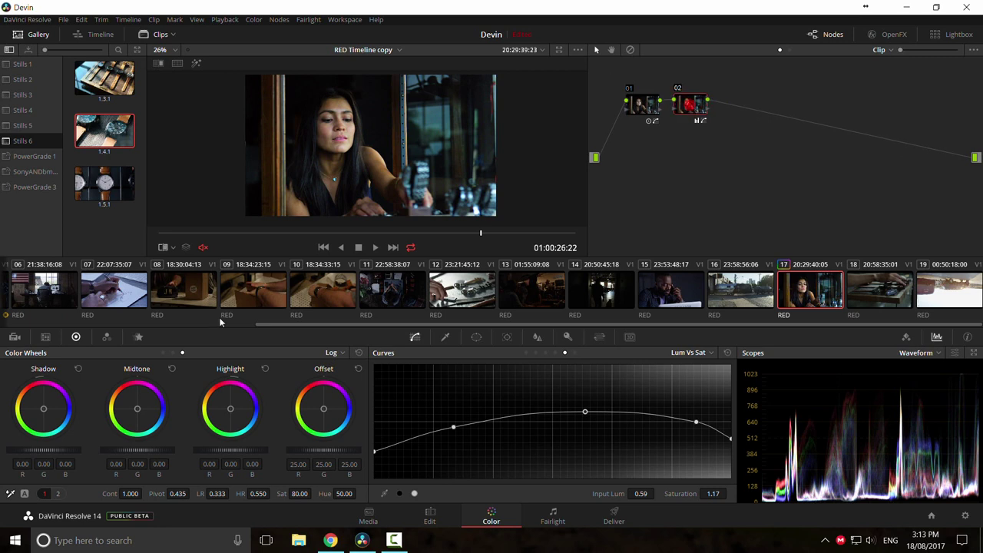
left_click(15, 339)
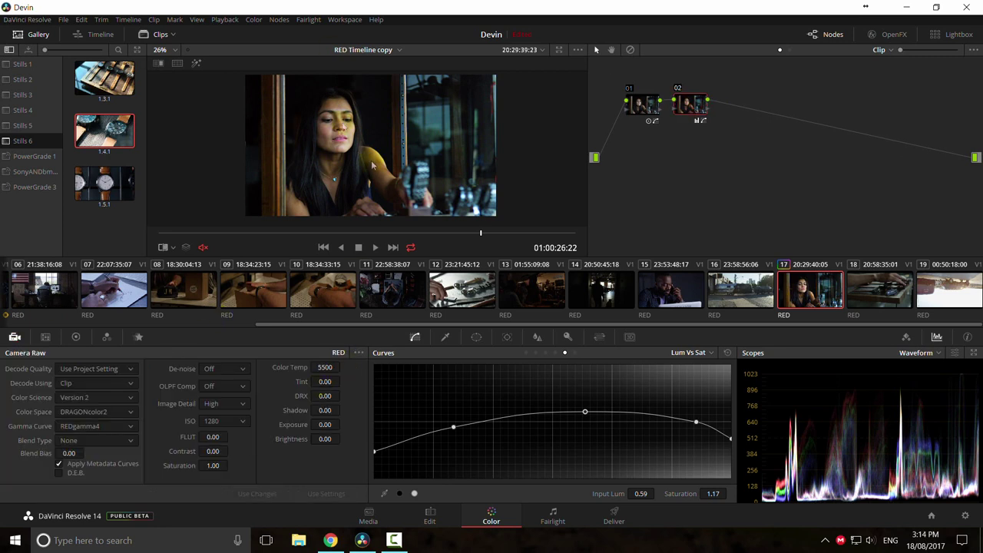
key("ctrl+f")
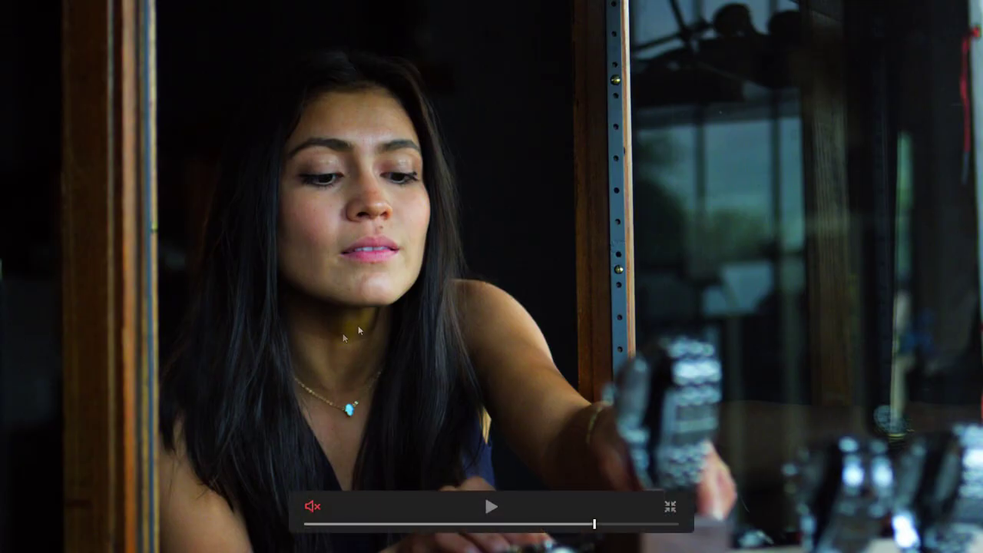
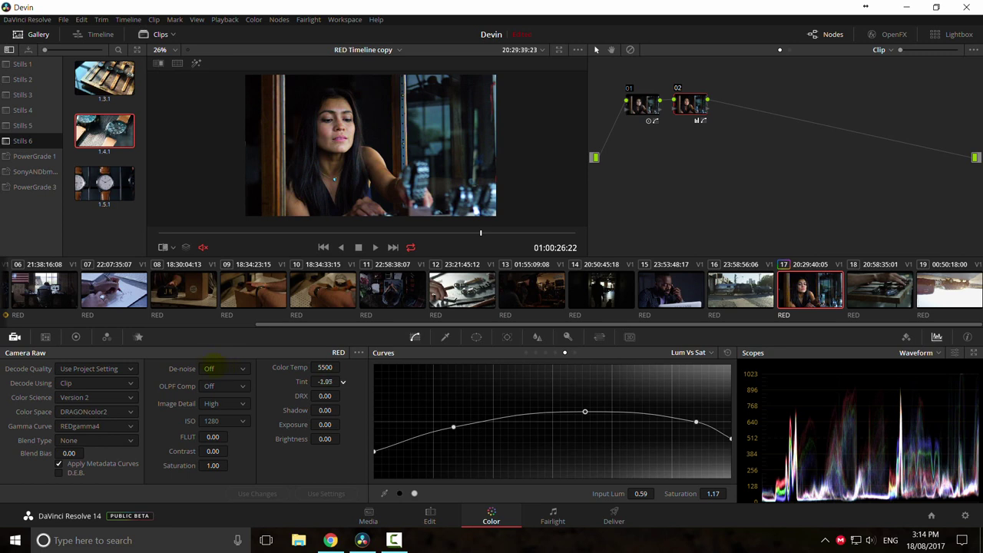
Step: Set Color Temp to 5950 and Tint to -2.43, and lower the Lum Vs Sat curve's mid point to 1.10 and dark point to 0.74
scroll(351, 166, "up", 3)
left_click_drag(349, 165, 381, 169)
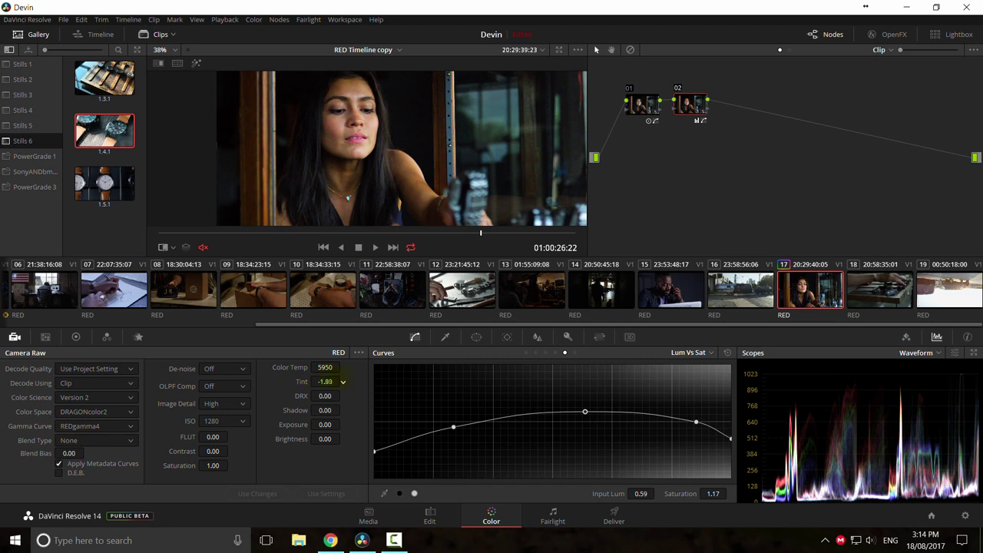
left_click_drag(455, 428, 452, 437)
left_click_drag(587, 414, 584, 417)
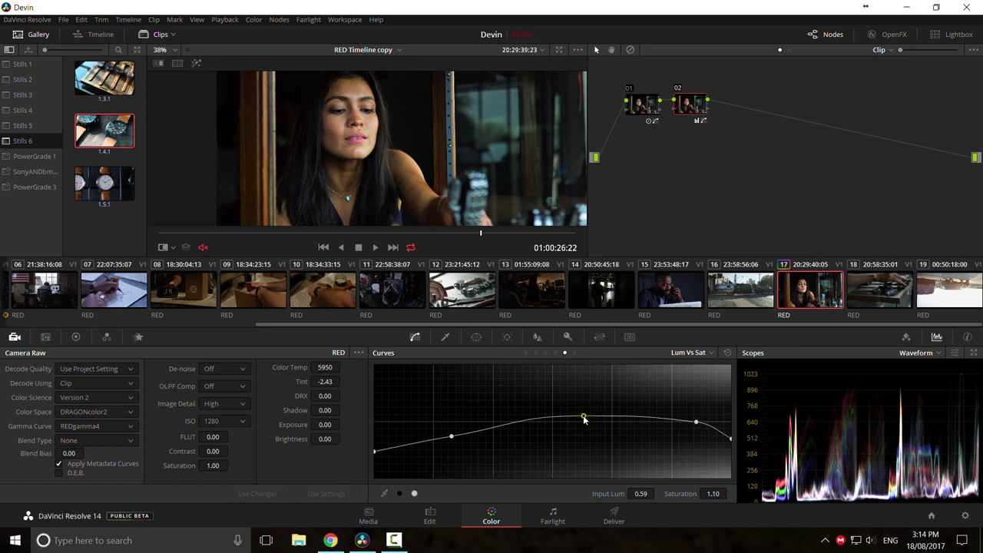
left_click_drag(375, 456, 375, 461)
left_click_drag(451, 436, 445, 436)
Step: Toggle the reference wipe and play the shot, viewing it full screen, finishing with the playhead at 01:00:26:08
scroll(401, 198, "down", 3)
key("ctrl+w")
key("ctrl+w")
left_click_drag(374, 236, 249, 226)
key("ctrl+f")
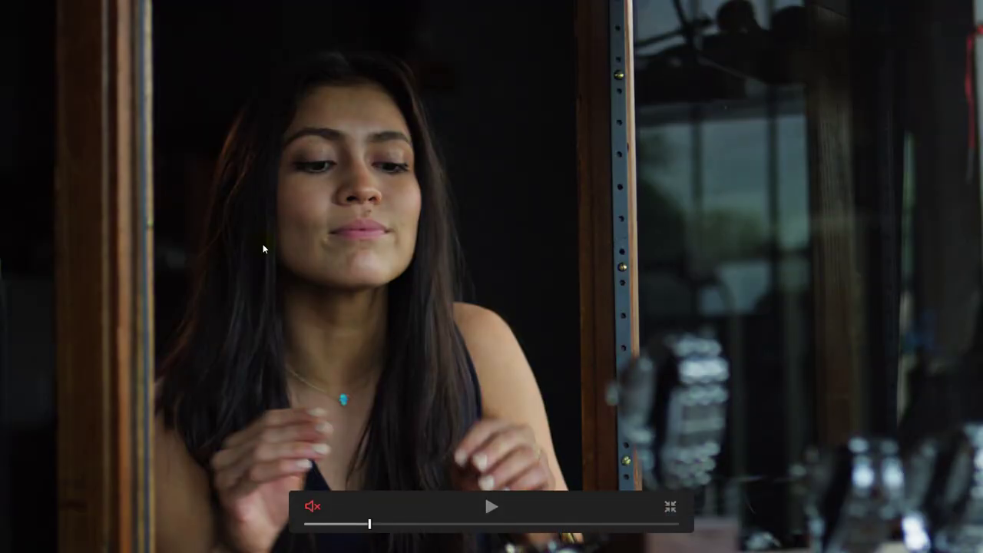
key("ctrl+f")
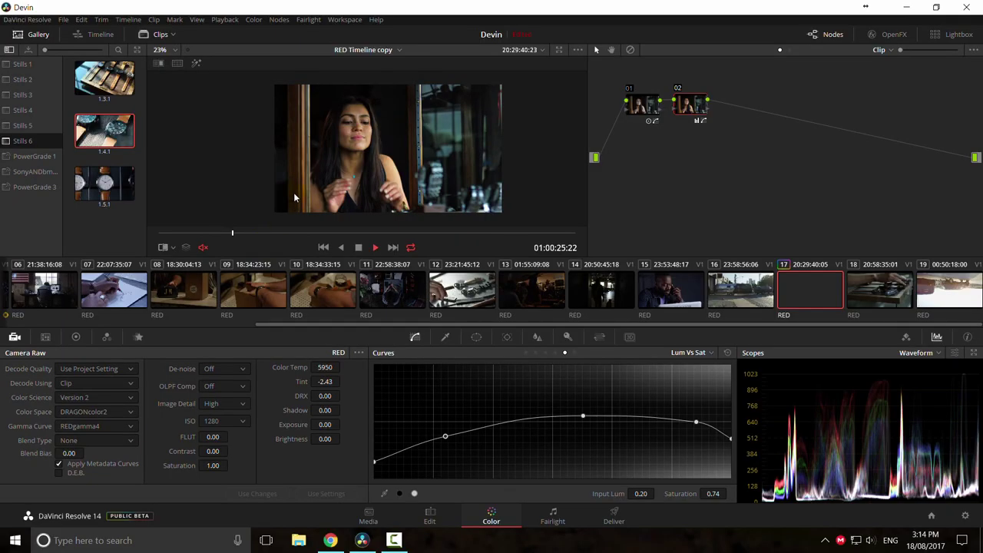
key("space")
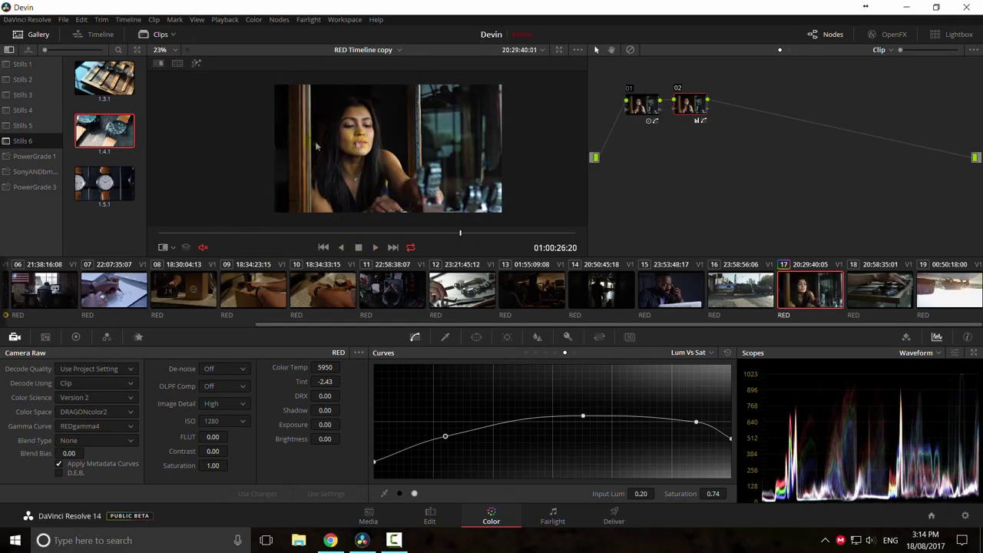
left_click_drag(383, 234, 336, 233)
Step: Switch the color wheels to Primaries Wheels and tint Gamma to R 0.01, B -0.01 and Gain to R 0.99, B 1.05
left_click(76, 336)
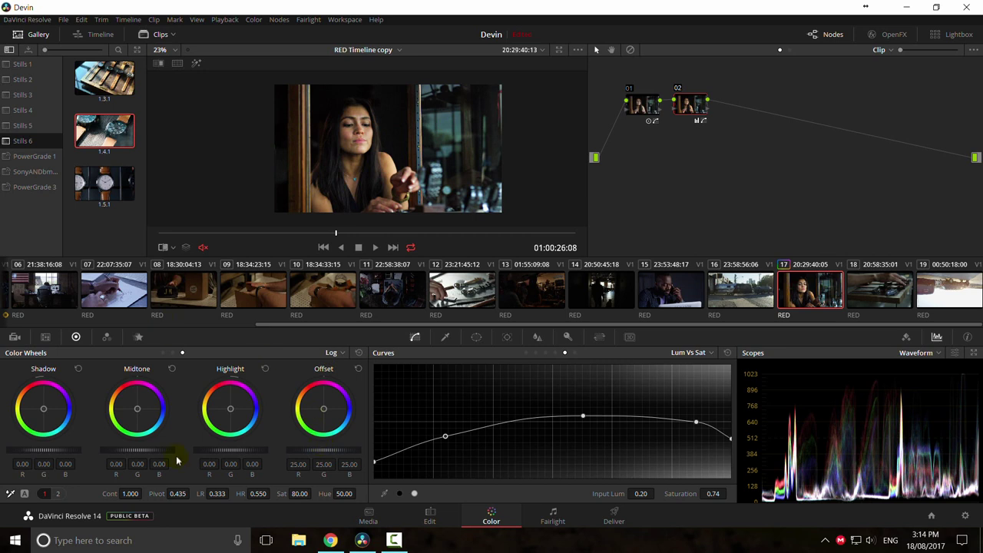
left_click(336, 352)
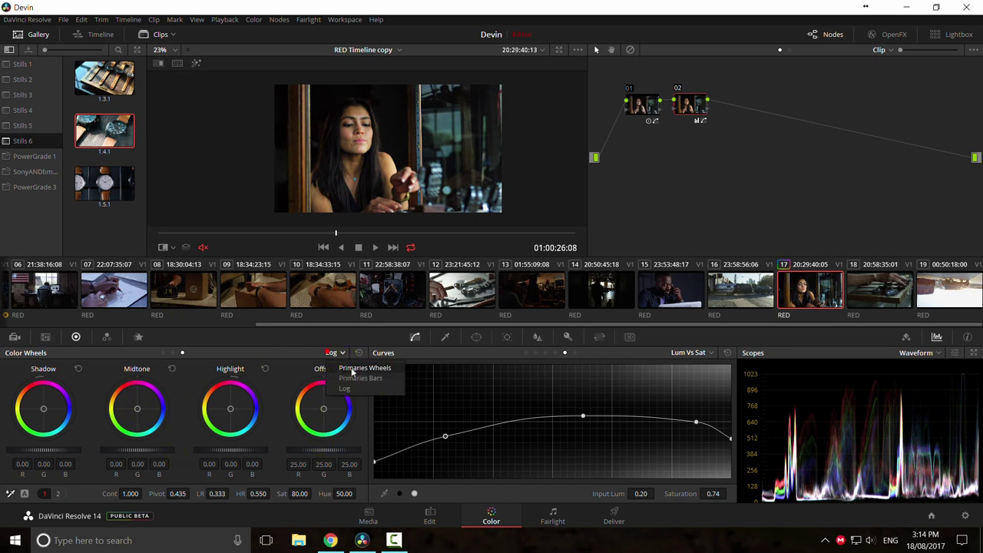
left_click(361, 367)
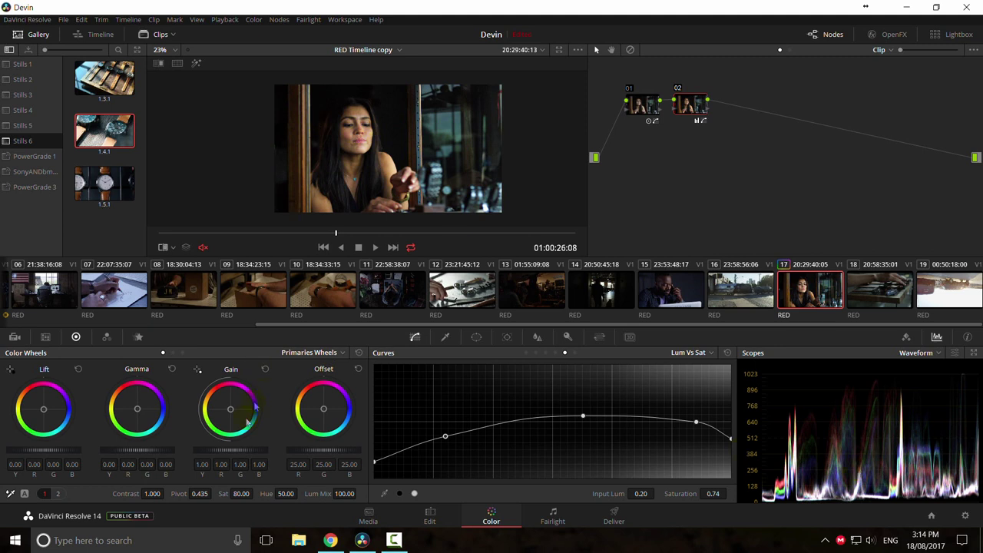
left_click_drag(230, 410, 230, 408)
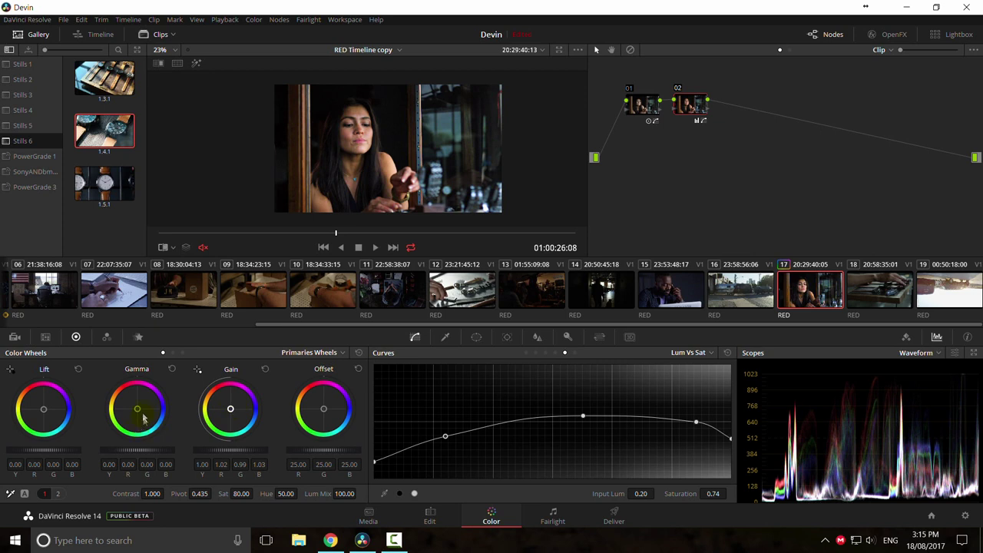
left_click_drag(136, 408, 136, 408)
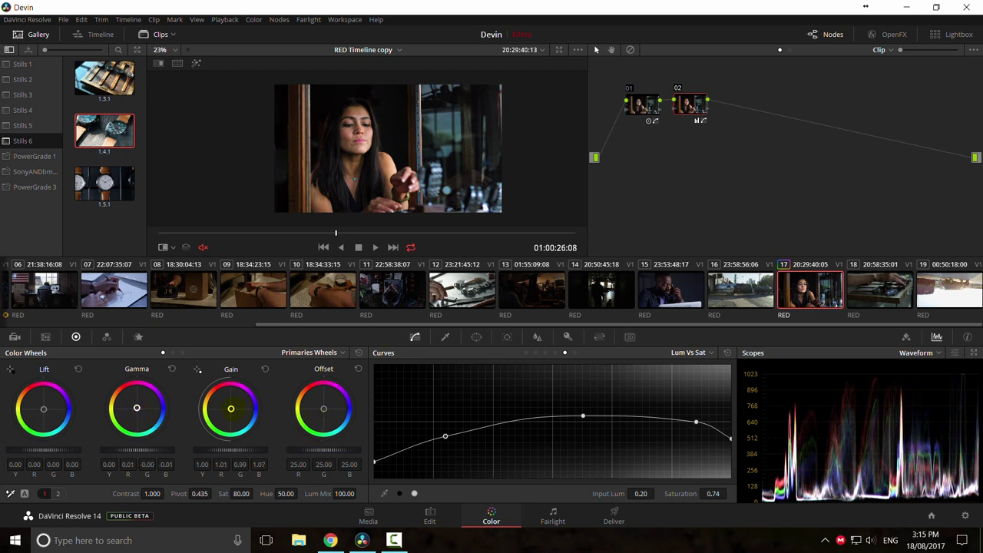
left_click_drag(230, 408, 230, 408)
Step: Examine the shot full screen and with the grade bypassed, and wipe it against still 1.4.1
key("ctrl+f")
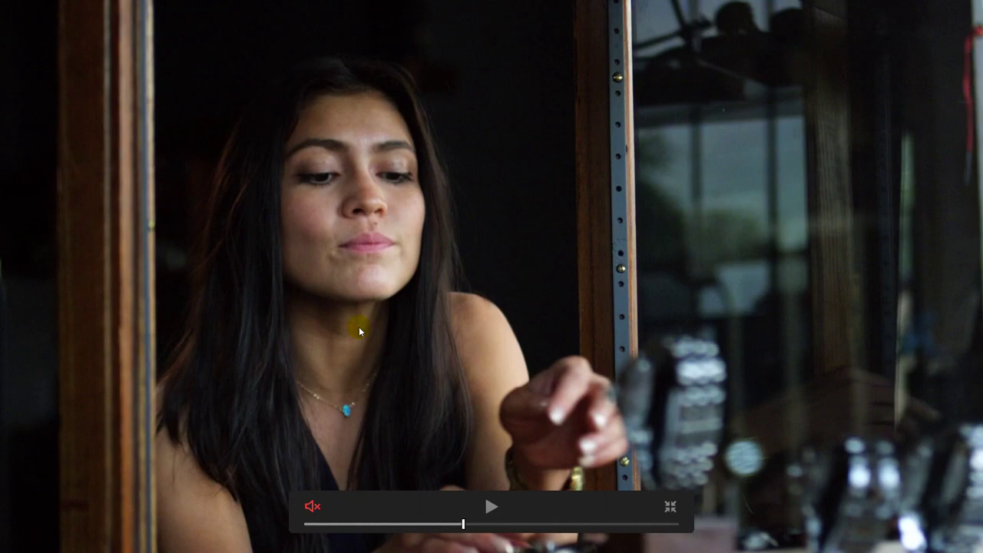
key("ctrl+f")
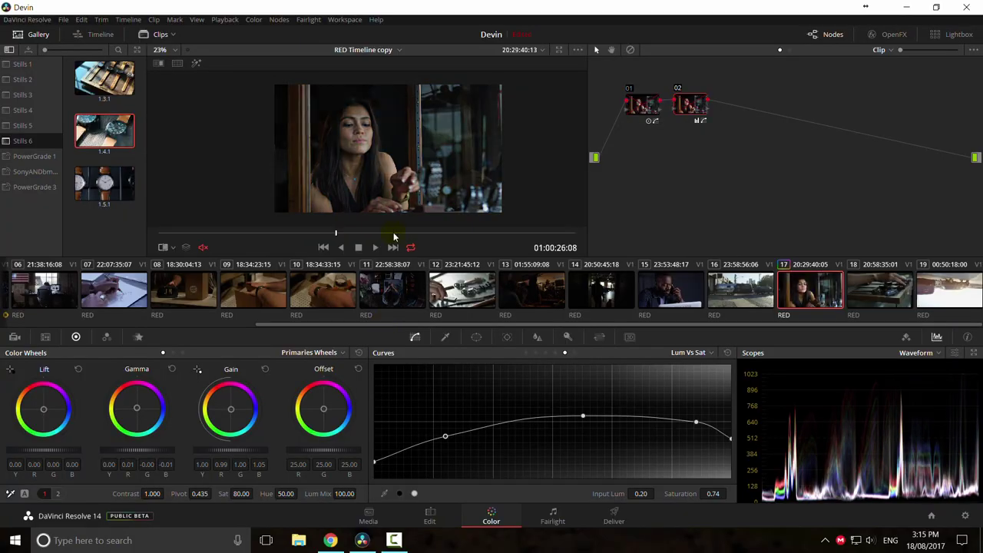
mouse_move(333, 233)
left_mouse_down()
mouse_move(288, 231)
mouse_move(515, 243)
mouse_move(336, 242)
left_mouse_up()
double_click(119, 133)
left_click_drag(405, 176, 413, 197)
key("ctrl+w")
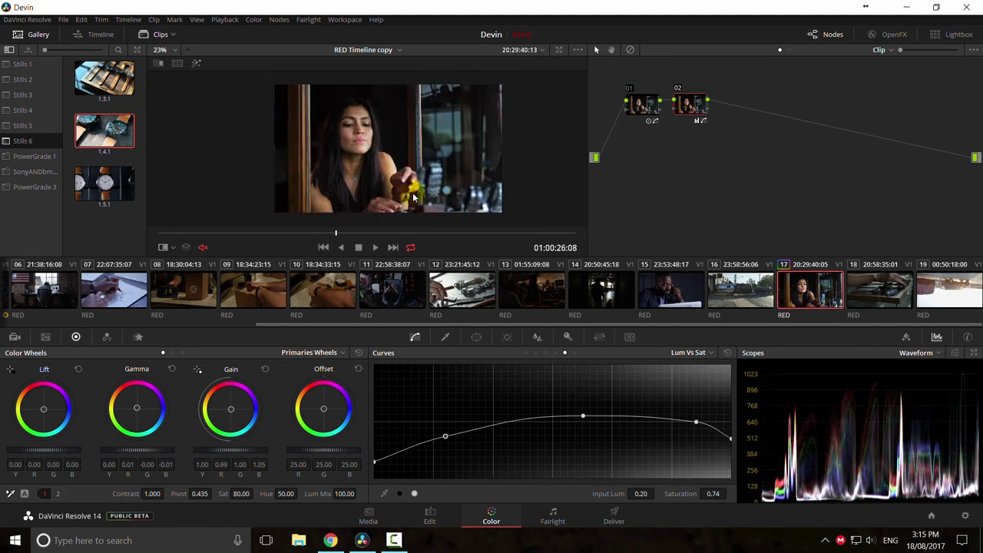
Step: Inspect the skin and lips close up and switch the curves from Lum Vs Sat to Hue Vs Hue
scroll(415, 196, "up", 3)
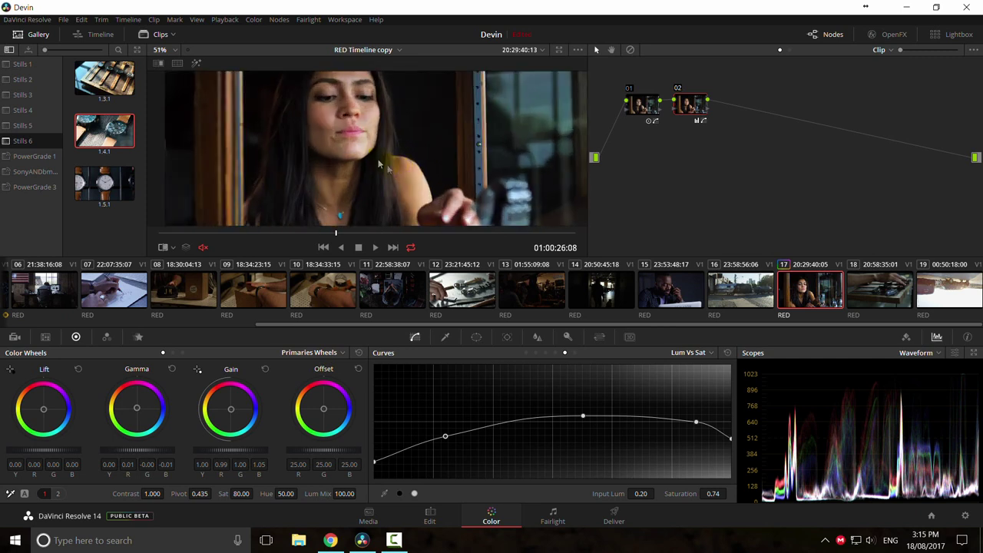
scroll(372, 163, "down", 2)
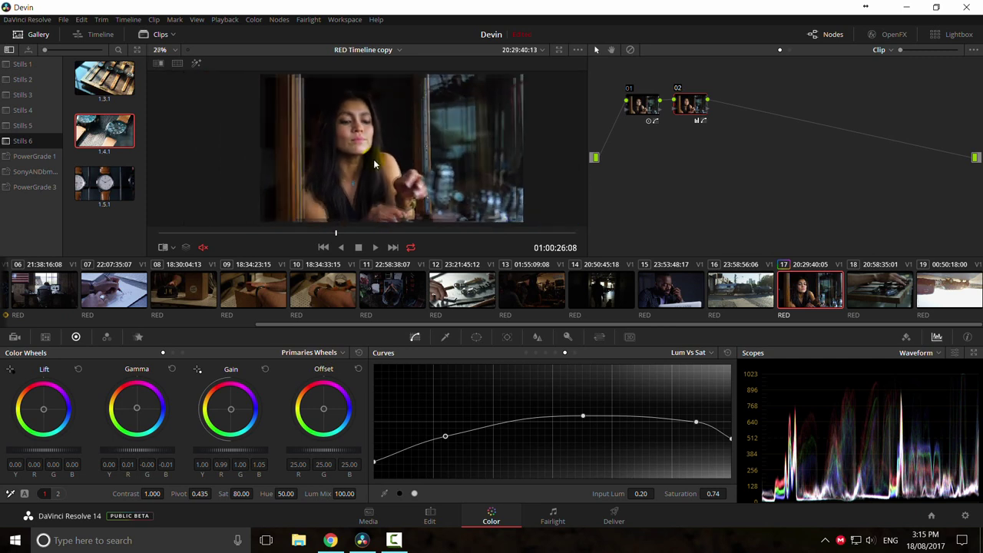
scroll(374, 163, "up", 4)
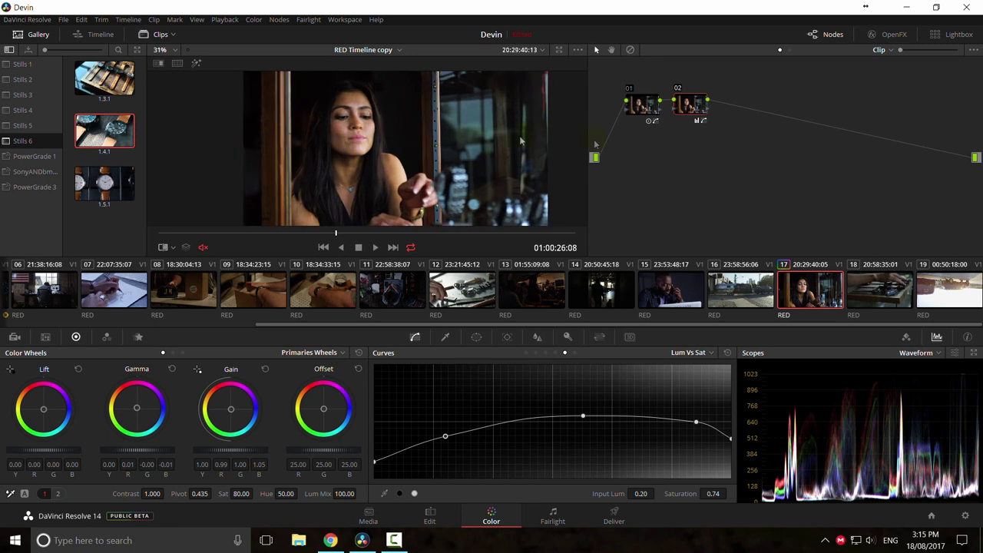
scroll(359, 140, "up", 2)
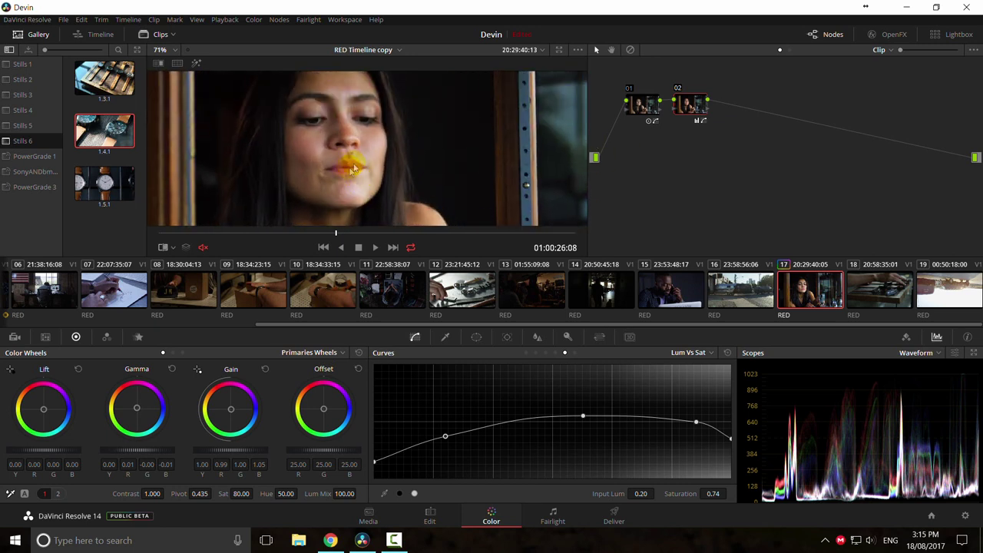
left_click(697, 354)
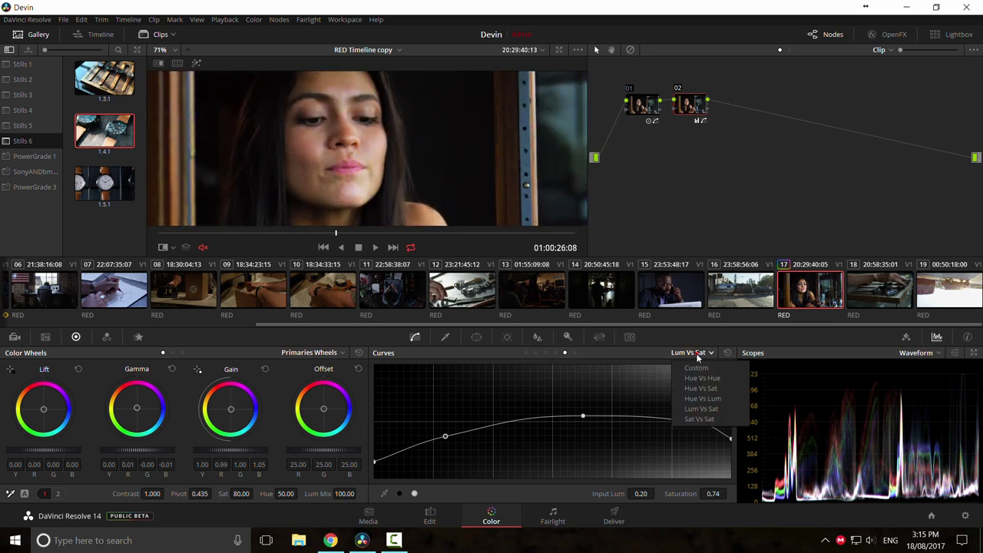
left_click(728, 378)
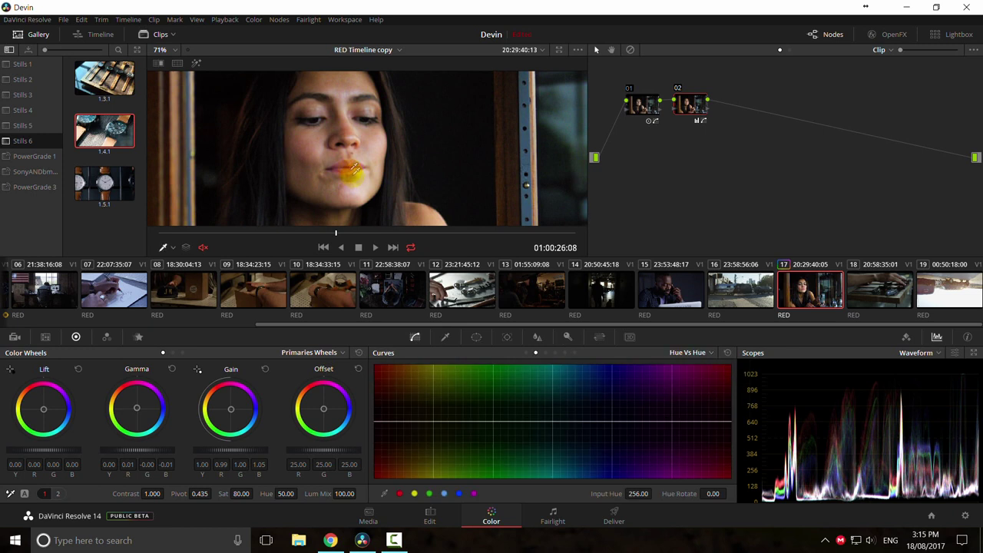
Step: Try bracketing magenta on the Hue Vs Hue curve with two anchor points and raising a point between them to 54.64 Hue Rotate
left_click(716, 420)
left_click(656, 421)
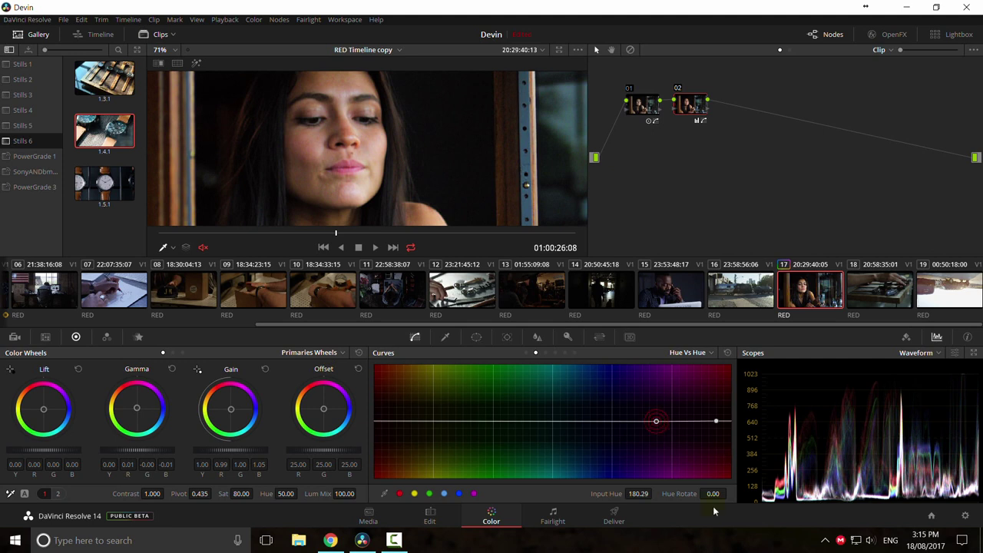
left_click(716, 421)
left_click(714, 493)
type("0")
left_click(656, 420)
left_click(657, 422)
mouse_move(682, 420)
left_mouse_down()
mouse_move(687, 466)
mouse_move(674, 363)
mouse_move(687, 461)
mouse_move(676, 404)
left_mouse_up()
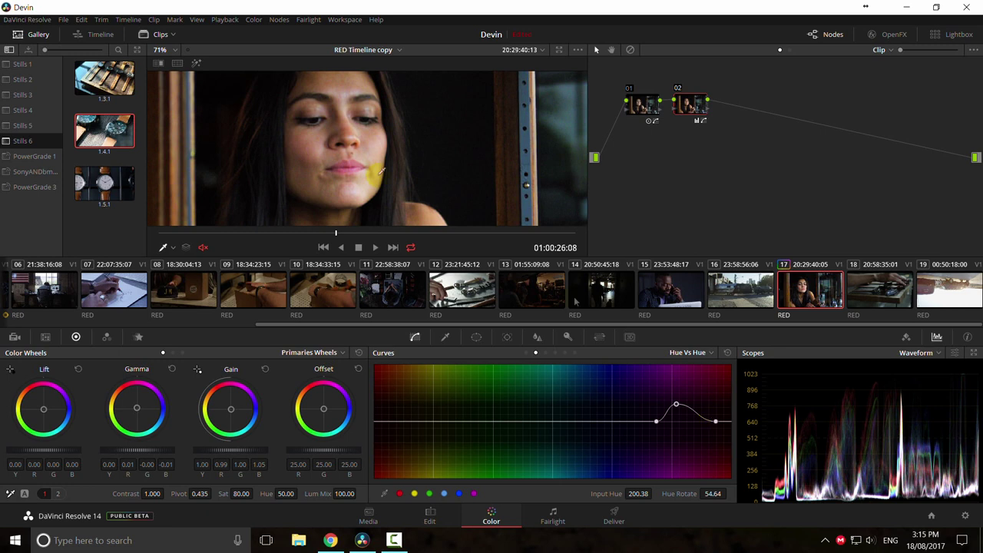
Step: Sample the lip color for the Hue Vs Hue curve, widen the anchor points and lower the red-magenta point to -90.00 at hue 248.27
left_click(352, 163)
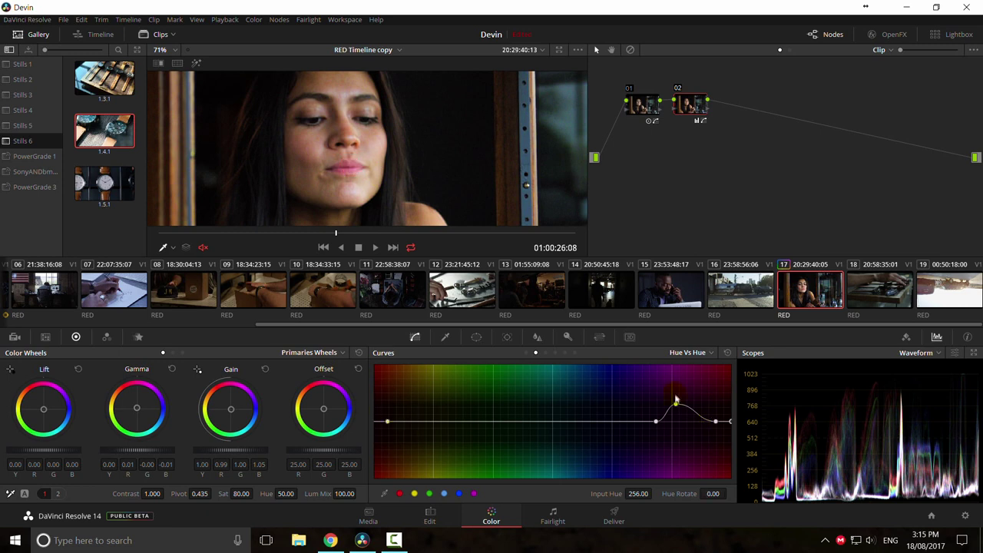
left_click_drag(715, 422, 714, 458)
left_click_drag(388, 422, 422, 423)
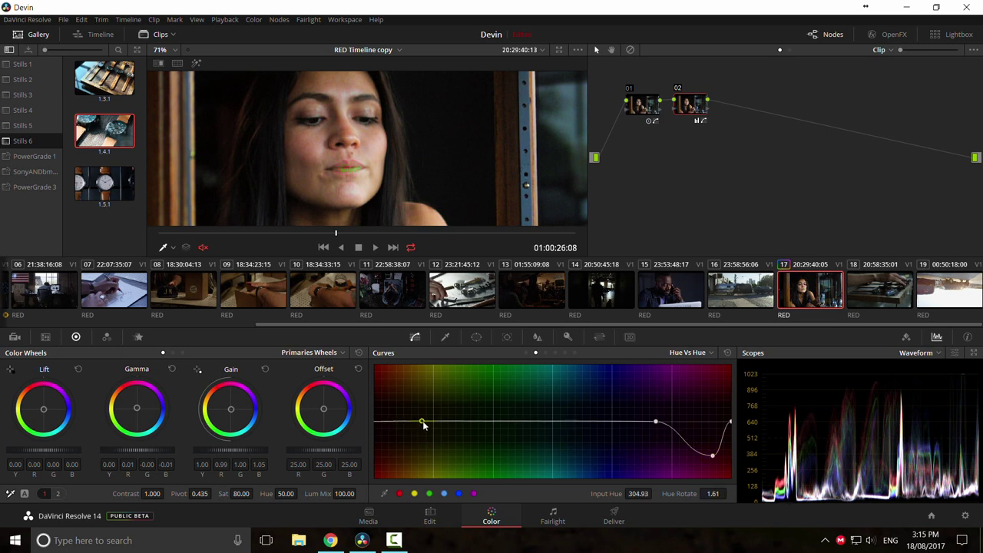
left_click_drag(656, 422, 628, 422)
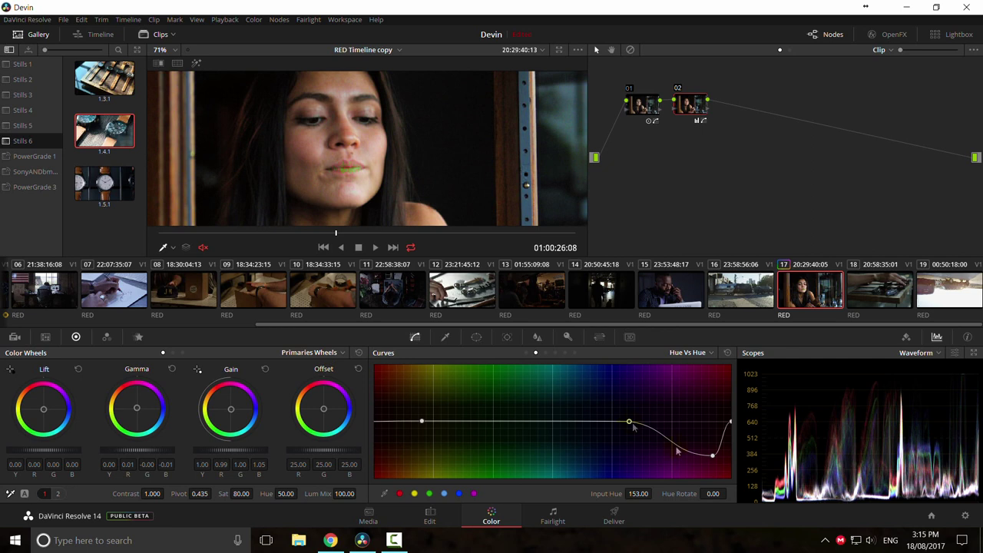
mouse_move(713, 455)
left_mouse_down()
mouse_move(636, 448)
mouse_move(647, 417)
mouse_move(652, 476)
mouse_move(723, 450)
left_mouse_up()
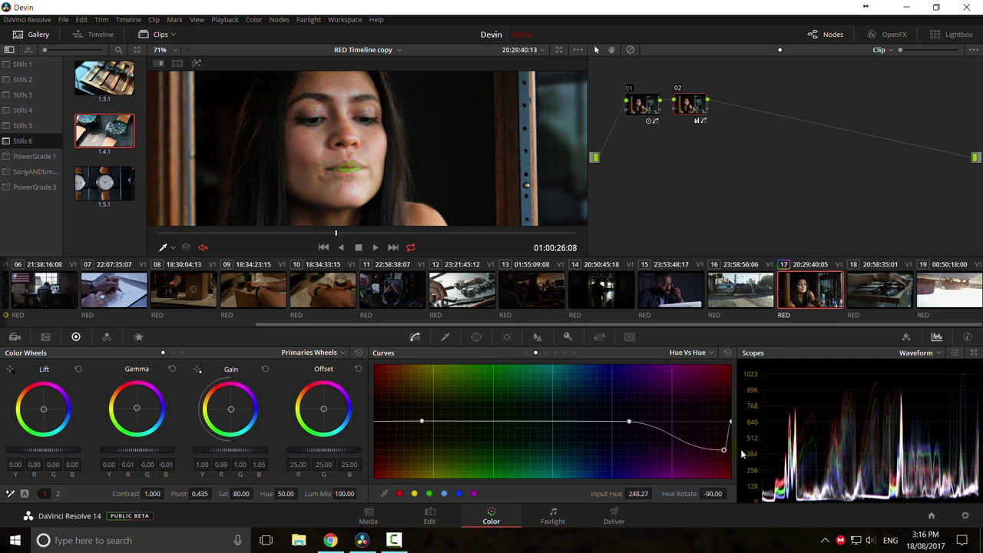
Step: Adjust the Hue Vs Hue points near red, and reset the whole curve
right_click(730, 422)
left_click_drag(421, 423, 401, 424)
left_click_drag(401, 423, 389, 426)
left_click(727, 353)
Step: Anchor the Hue Vs Hue curve on both sides of magenta and red, and pull the magenta point at hue 215.83 down almost fully
left_click(622, 423)
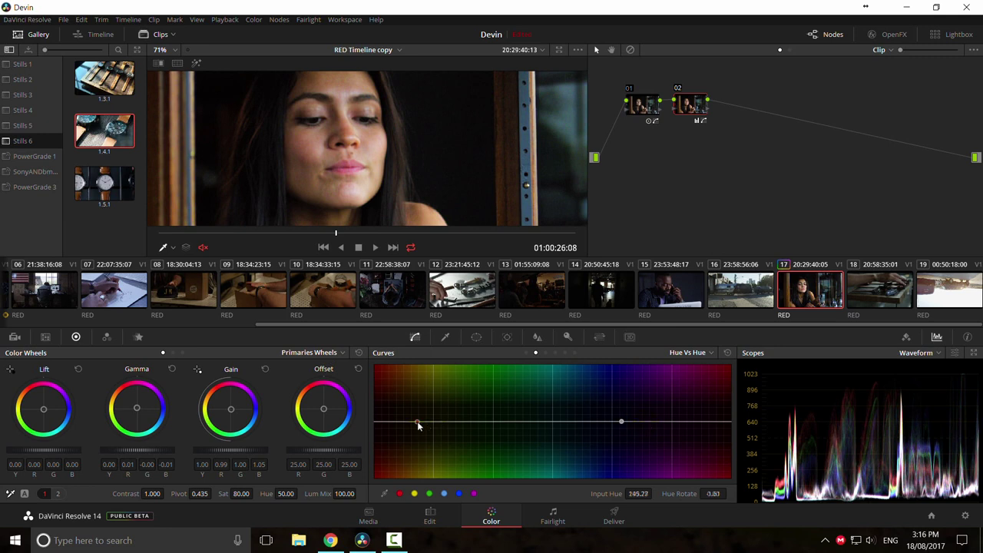
left_click_drag(645, 422, 691, 474)
left_click_drag(418, 425, 405, 421)
mouse_move(630, 430)
left_mouse_down()
mouse_move(649, 427)
mouse_move(635, 425)
left_mouse_up()
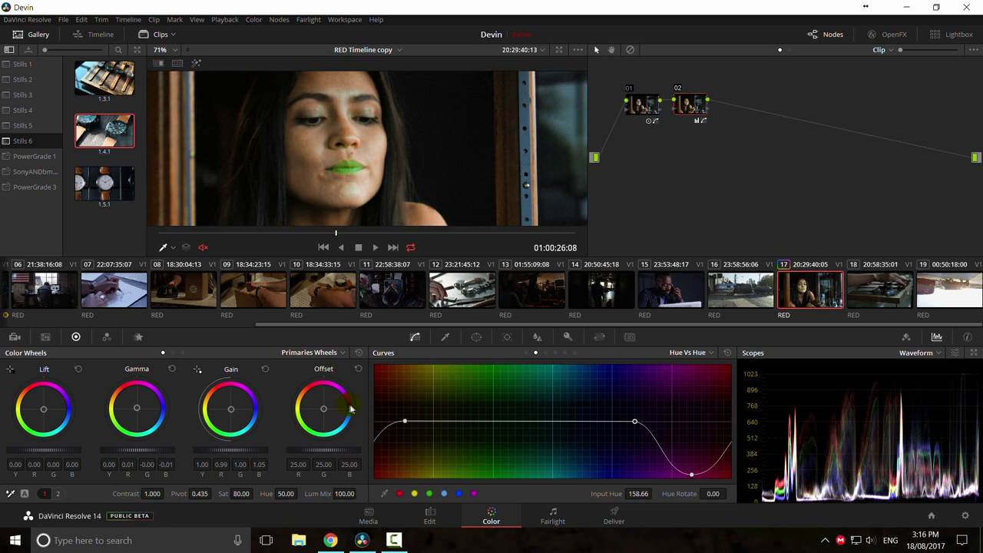
Step: Refine the affected lip range by moving the Hue Vs Hue anchor points to hues 279.69 and 153.00
mouse_move(403, 421)
left_mouse_down()
mouse_move(424, 424)
mouse_move(401, 421)
left_mouse_up()
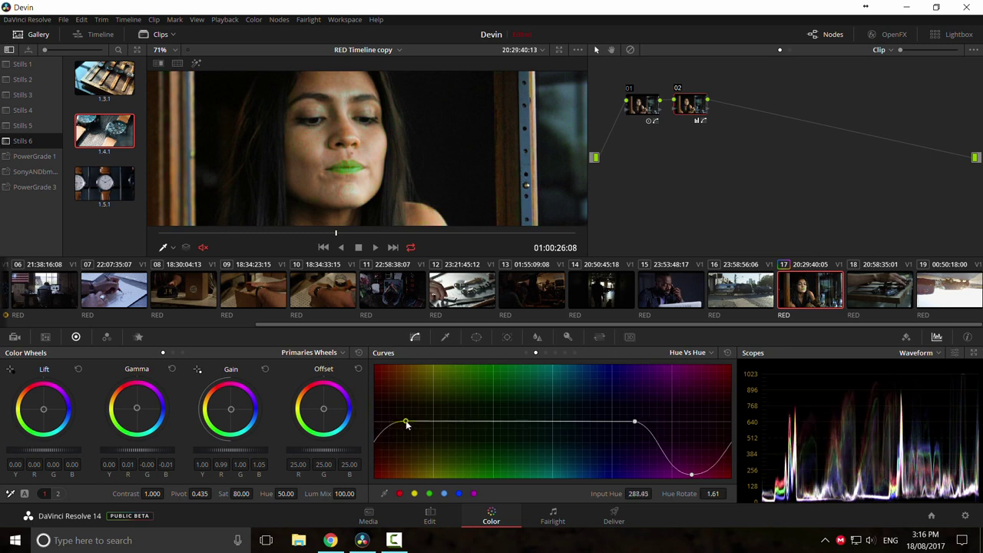
scroll(360, 99, "up", 4)
scroll(340, 160, "down", 2)
mouse_move(408, 424)
left_mouse_down()
mouse_move(398, 444)
mouse_move(397, 423)
left_mouse_up()
scroll(324, 133, "down", 5)
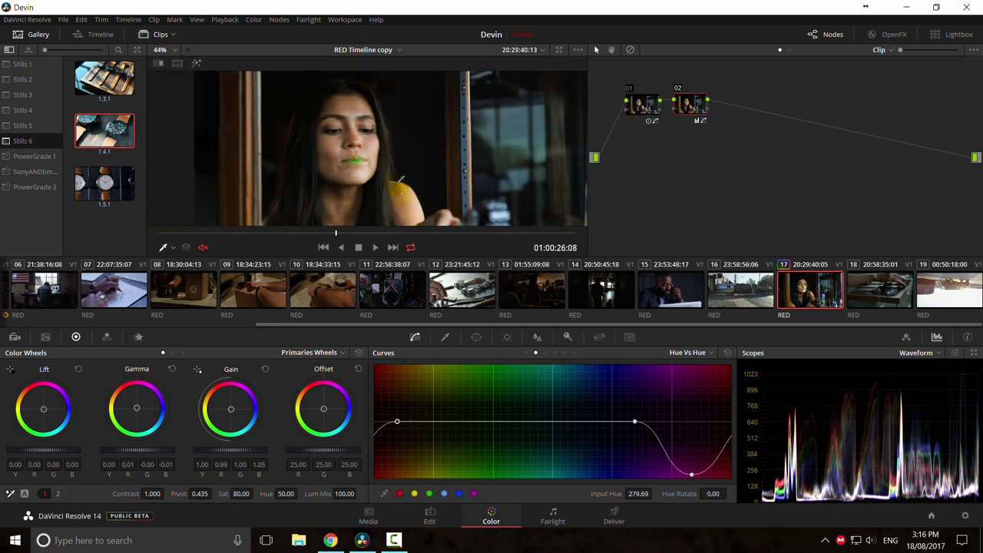
left_click_drag(635, 425, 629, 423)
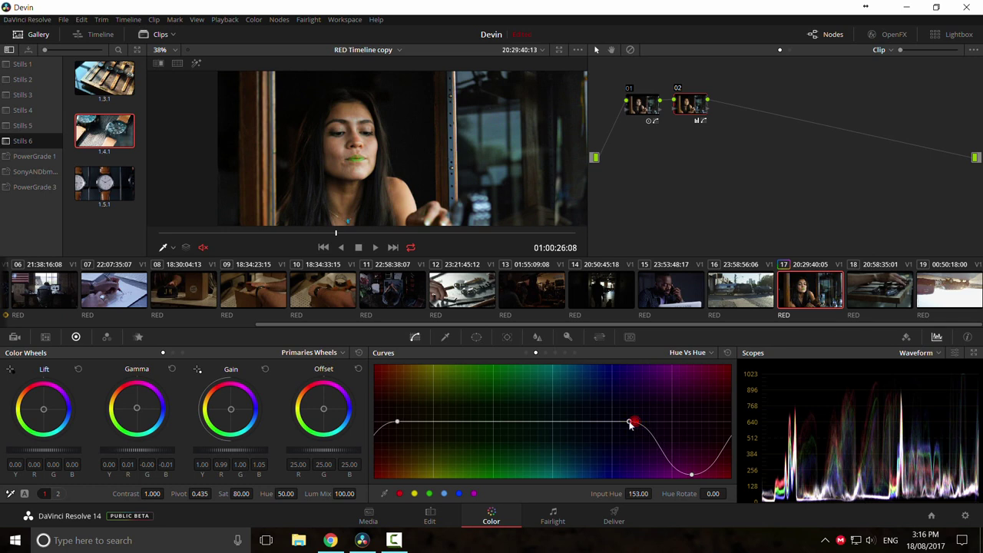
Step: Move the Hue Vs Hue magenta point to input hue 233.85 with a Hue Rotate of -14.46, checking the lips and playing the shot
left_click_drag(690, 477, 692, 417)
scroll(391, 120, "up", 5)
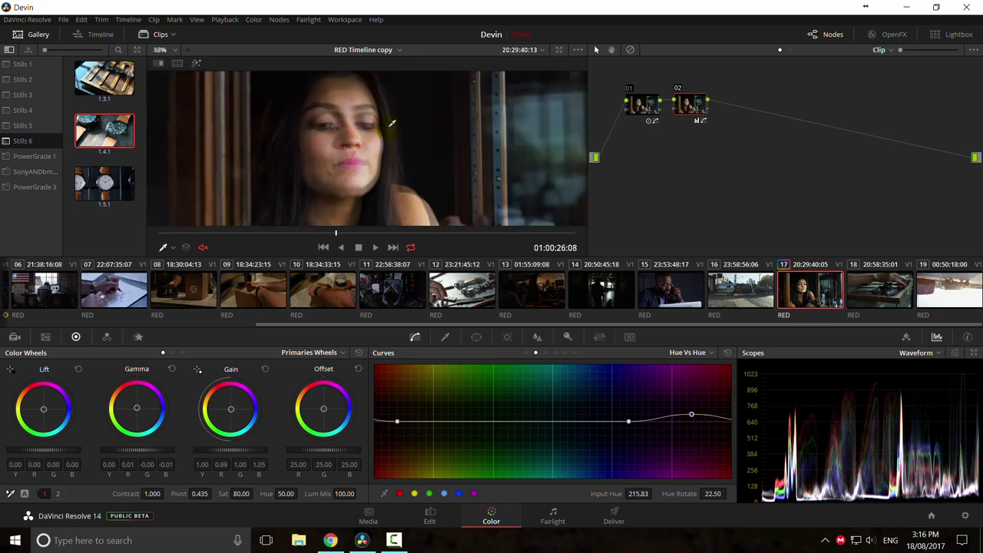
mouse_move(692, 418)
left_mouse_down()
mouse_move(690, 430)
mouse_move(702, 431)
left_mouse_up()
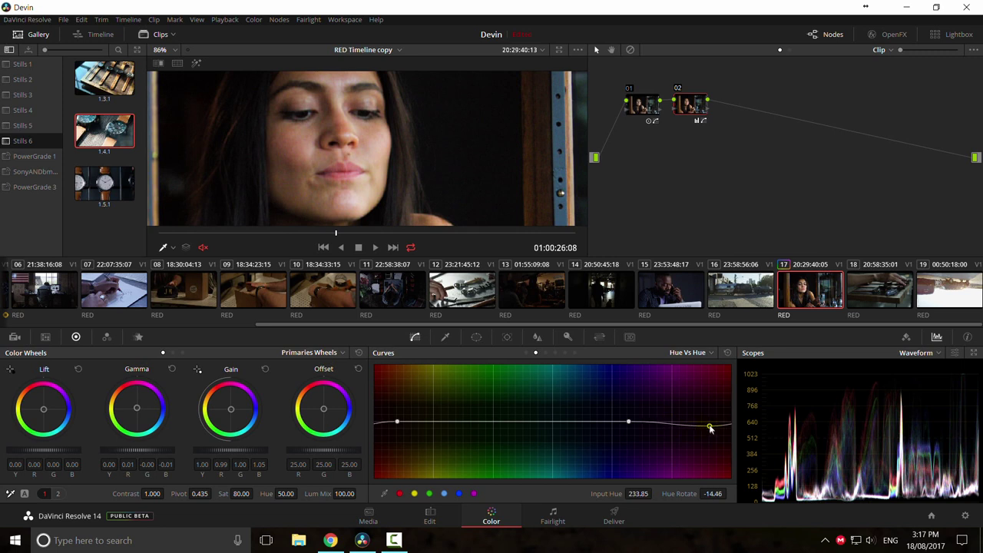
scroll(361, 192, "down", 5)
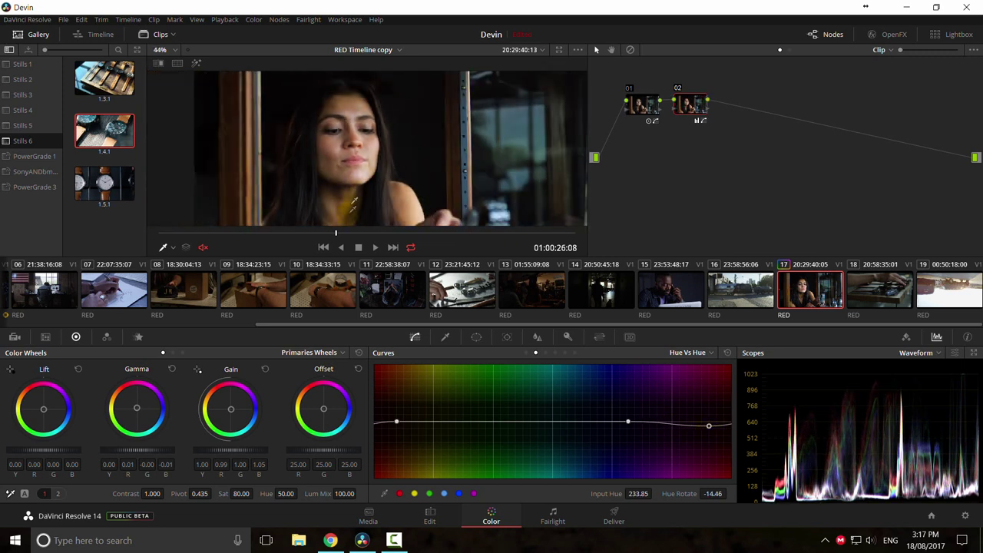
key("space")
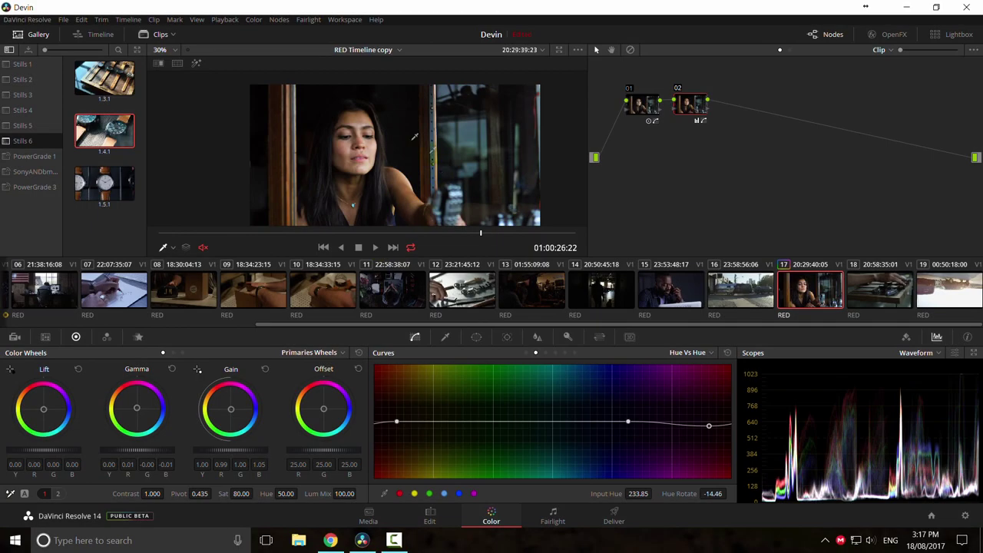
Step: Compare the woman's skin and the window area with watch still 1.4.1 by wiping across the frame, and inspect her face
scroll(399, 201, "down", 2)
left_click_drag(387, 233, 219, 210)
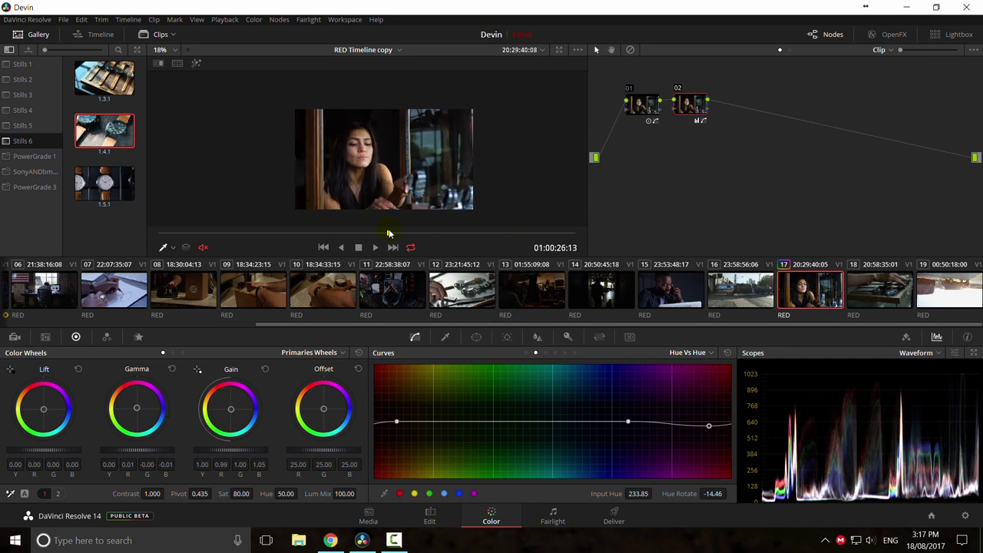
double_click(102, 141)
mouse_move(393, 186)
left_mouse_down()
mouse_move(365, 187)
mouse_move(386, 186)
left_mouse_up()
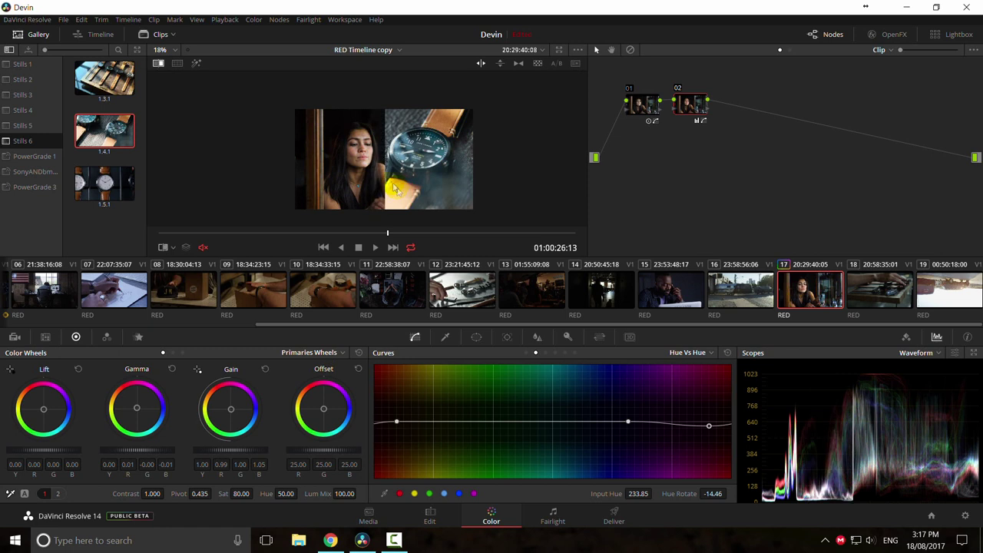
scroll(387, 187, "up", 4)
scroll(391, 184, "up", 2)
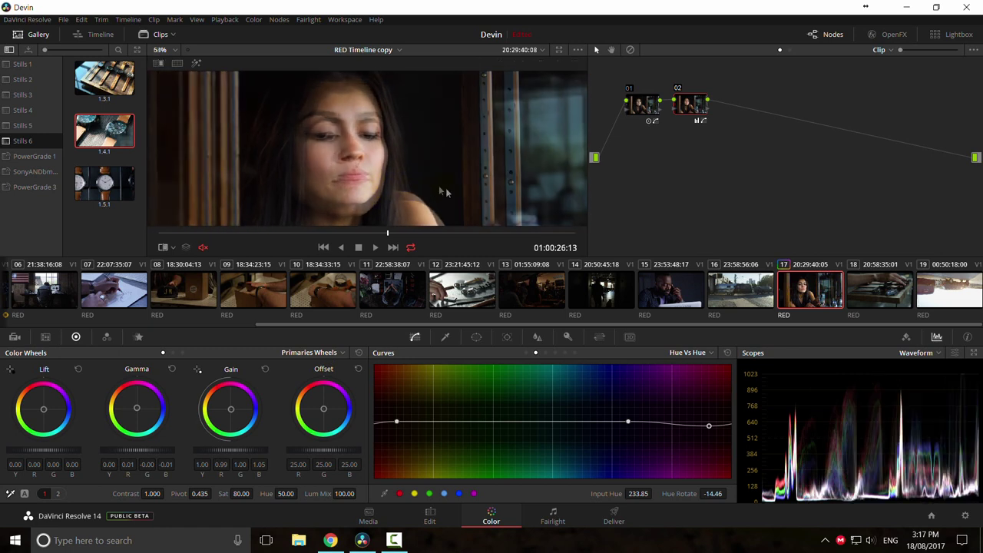
scroll(445, 192, "down", 4)
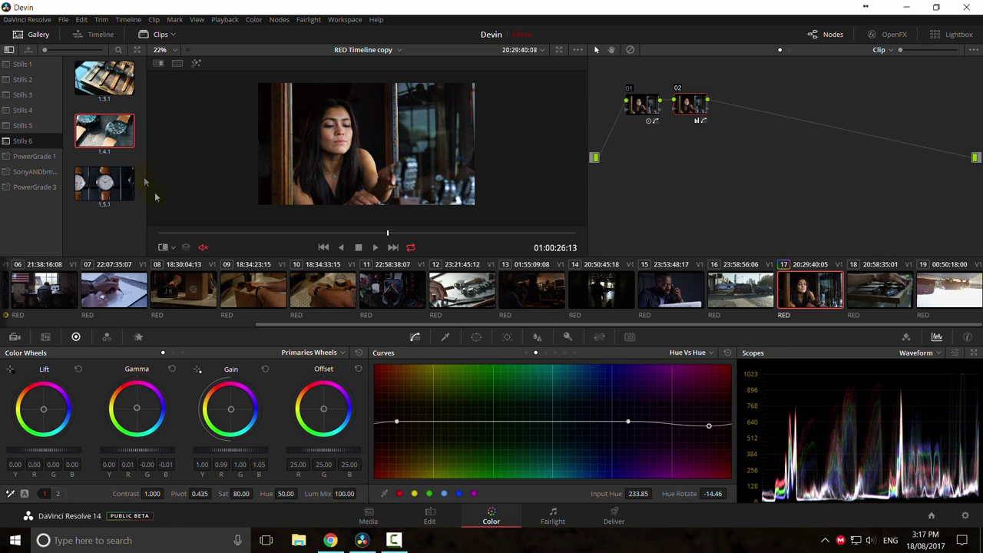
double_click(103, 139)
left_click_drag(229, 164, 400, 168)
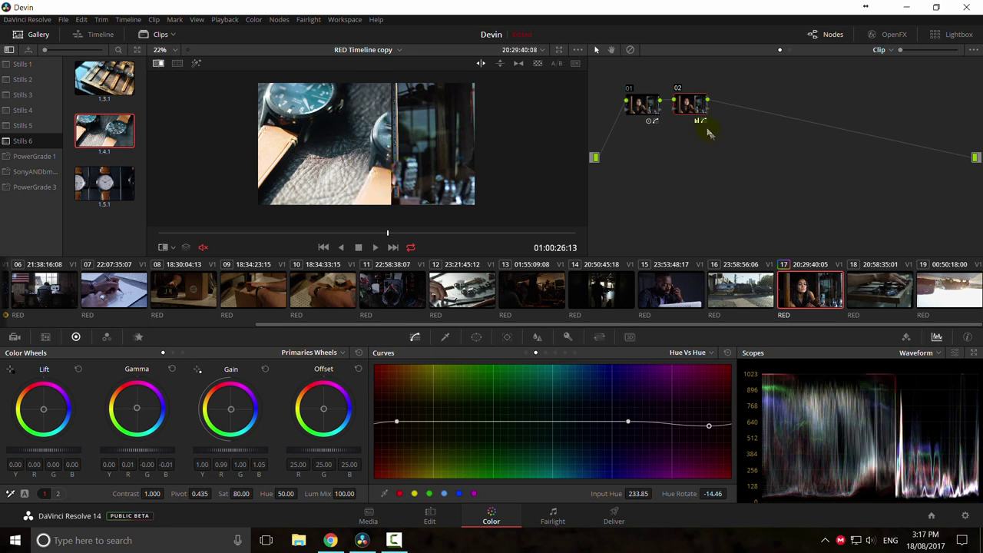
Step: Close the wipe, add serial node 03, and place a gradient window over the glass beside the woman, rotated 83.76 with softness 7.47
key("ctrl+w")
key("alt+s")
left_click(476, 337)
left_click(391, 487)
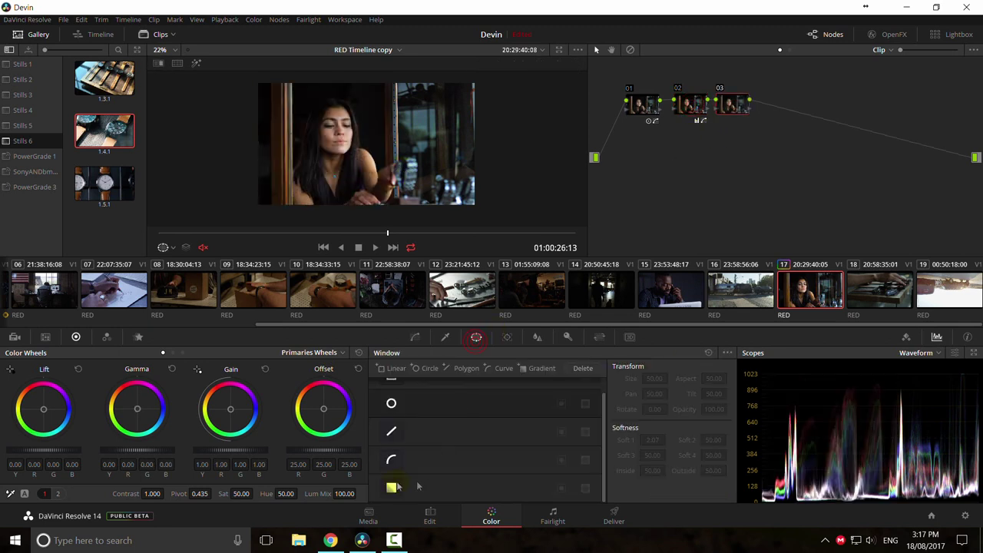
left_click_drag(366, 167, 281, 153)
left_click_drag(366, 143, 482, 139)
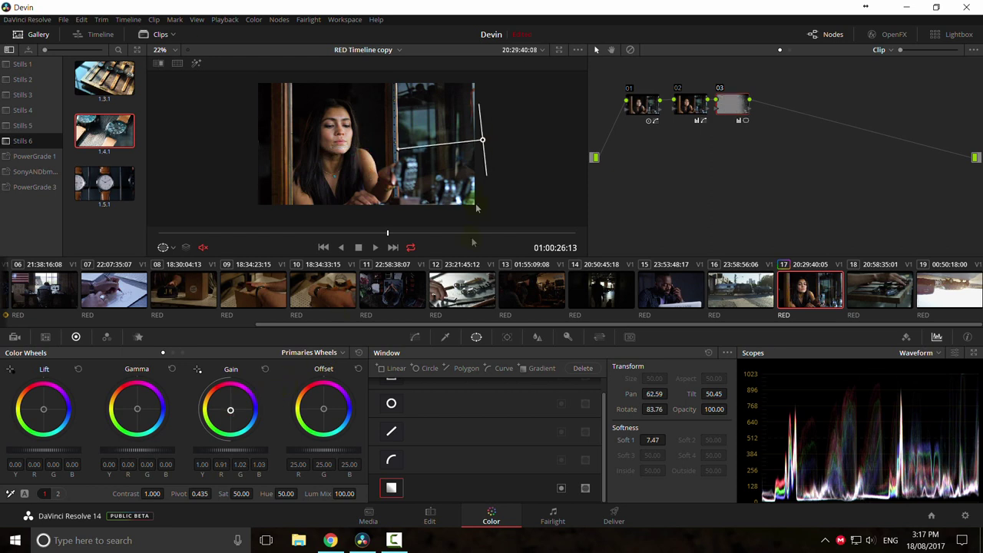
Step: Cool the window area on node 03 with Gain at red 0.79, green 1.05 and blue 1.12, comparing against the watch still
key("ctrl+w")
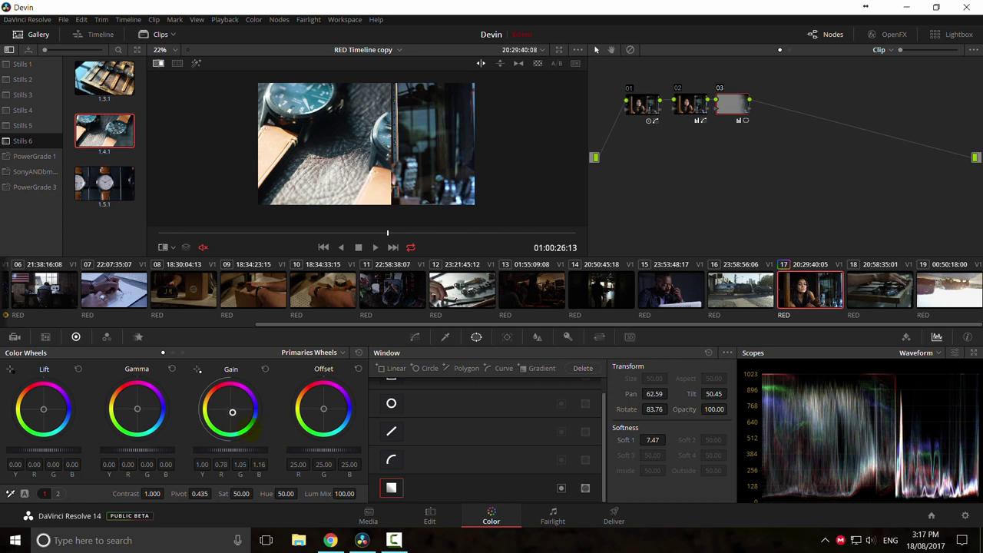
left_click_drag(242, 426, 232, 412)
key("ctrl+w")
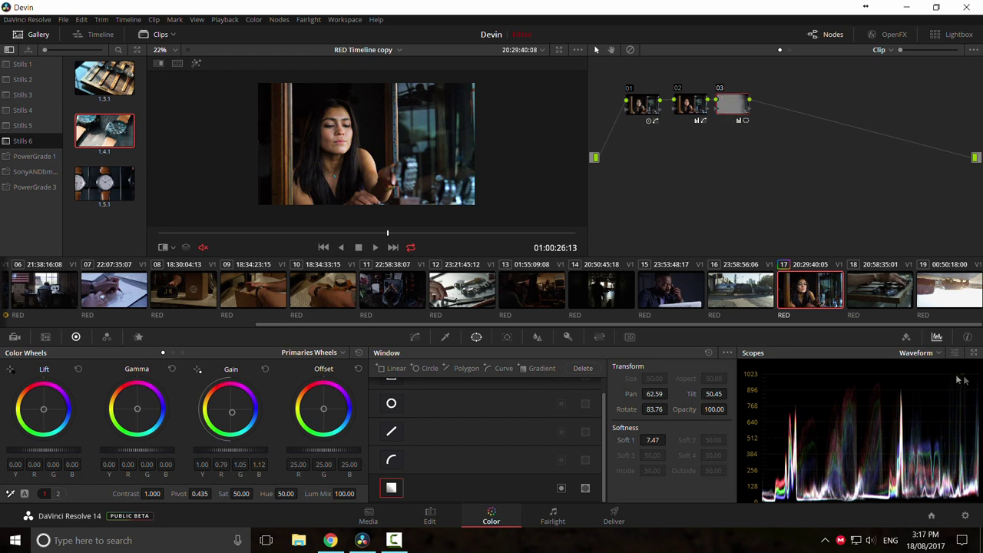
Step: Show the Custom curve for node 03, try softening the high clip, and switch the color wheels to Log
left_click(415, 336)
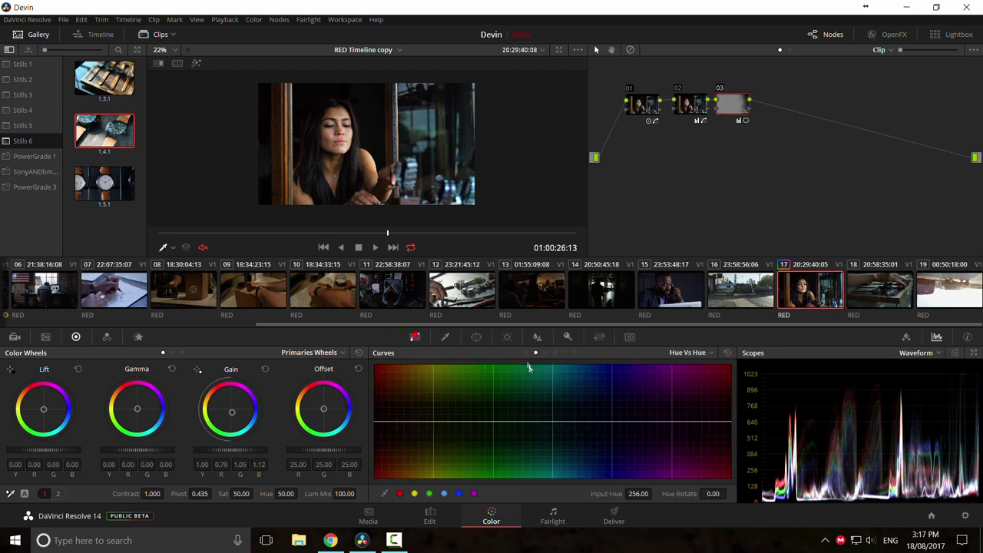
left_click(687, 353)
left_click(687, 372)
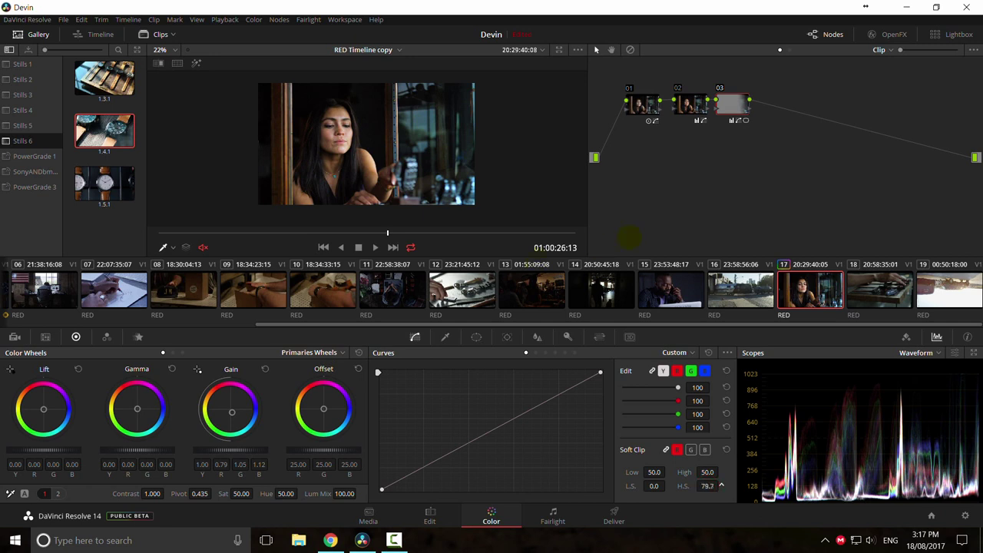
left_click(318, 352)
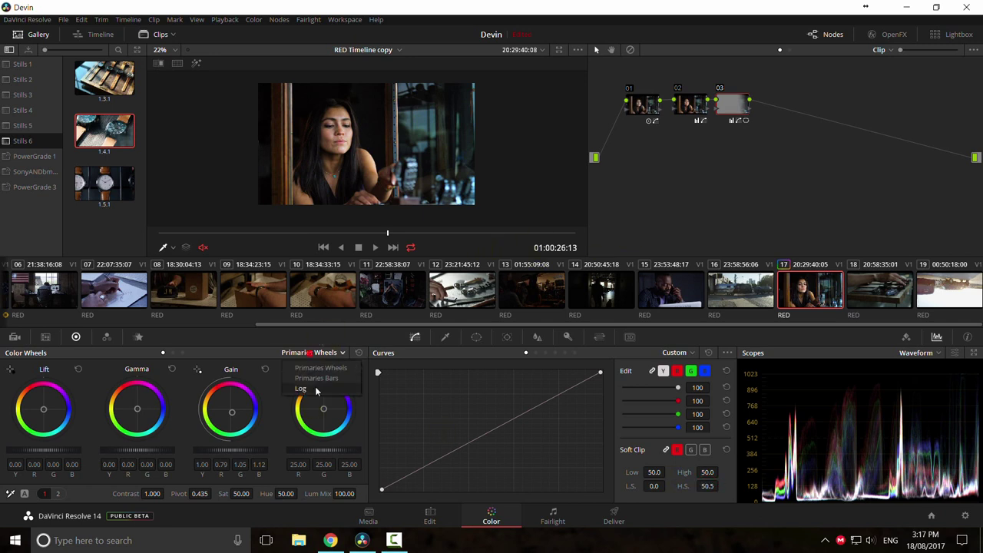
left_click(317, 390)
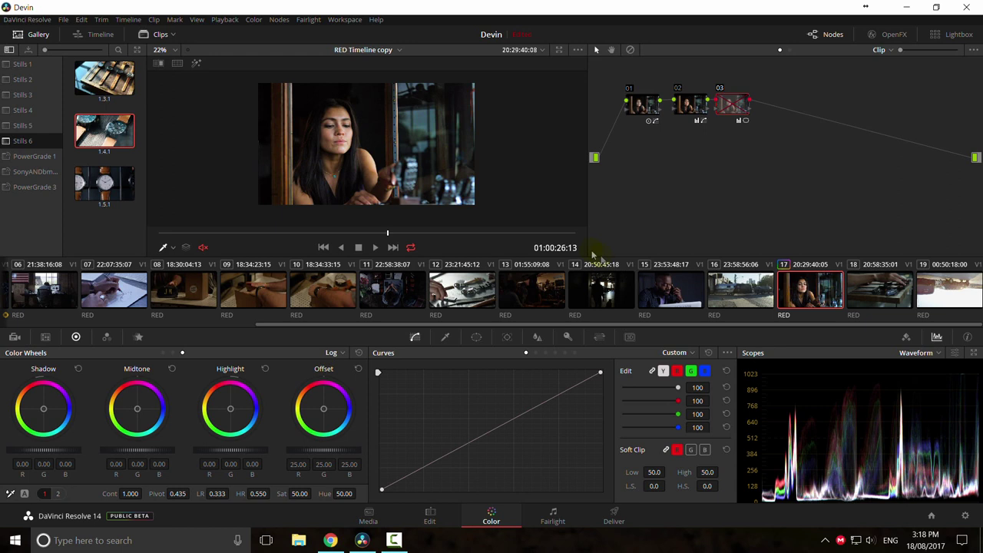
Step: Play the shot full screen and compare it with the grades bypassed and enabled
left_click_drag(323, 233, 239, 235)
key("space")
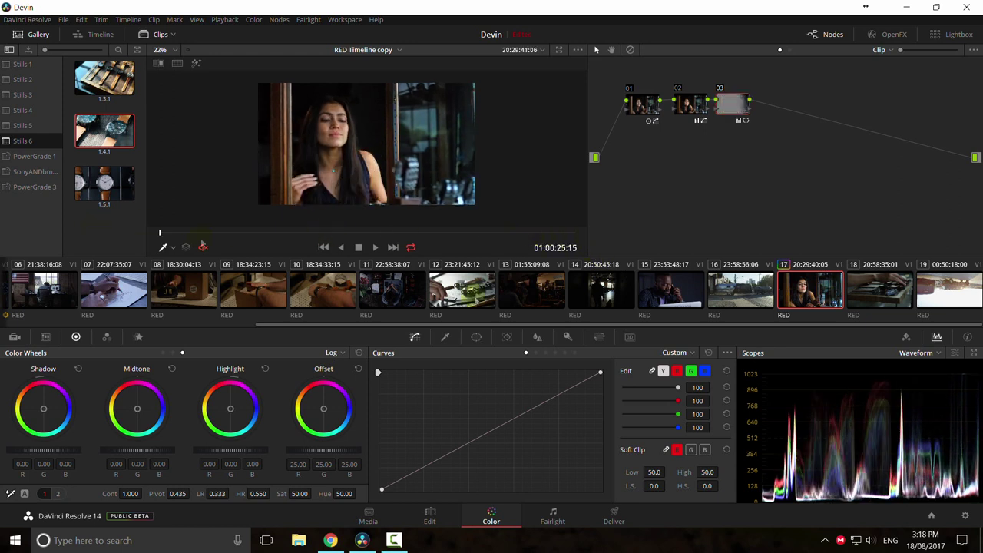
key("ctrl+f")
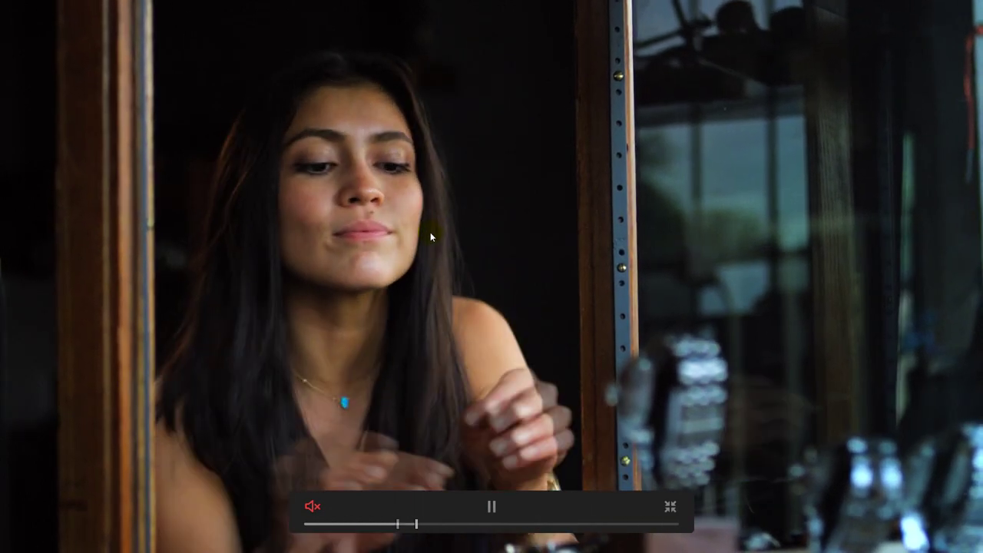
key("space")
key("shift+d")
key("shift+d")
key("shift+d")
key("Escape")
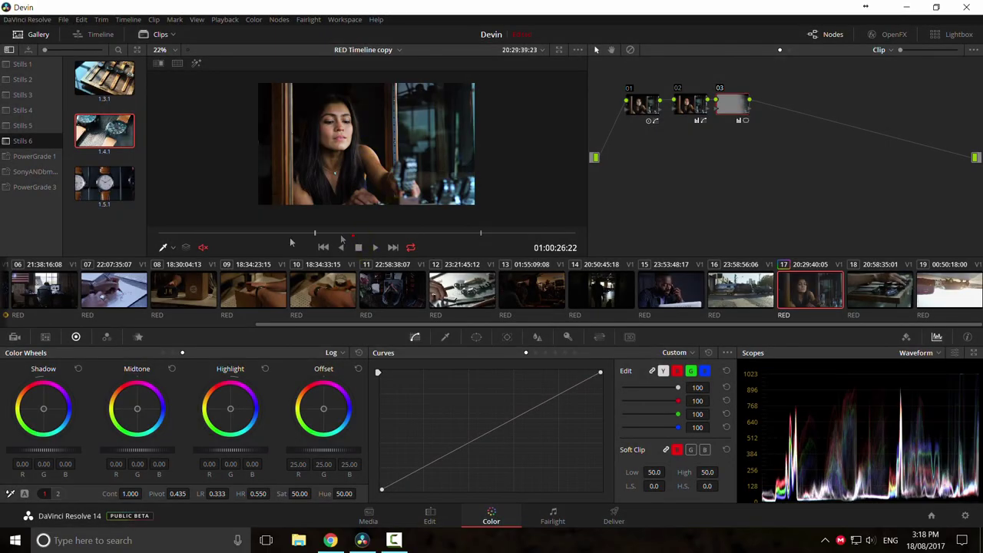
Step: Move to a later frame of the shot and check its blacks and colors against watch still 1.4.1 with a wipe
left_click(287, 233)
left_click_drag(296, 235, 408, 239)
key("shift+d")
double_click(111, 133)
left_click_drag(387, 163, 349, 173)
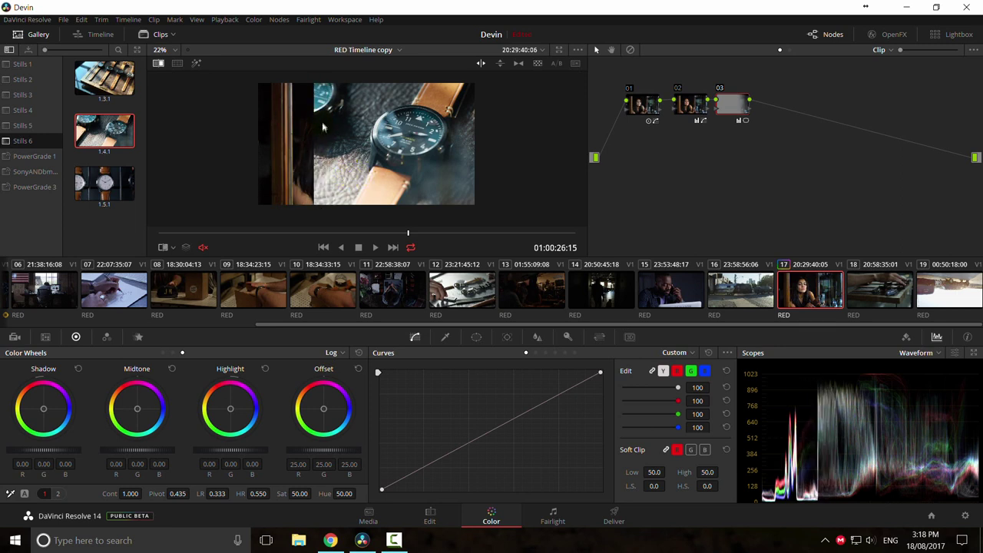
left_click_drag(320, 128, 451, 156)
left_click_drag(391, 151, 298, 126)
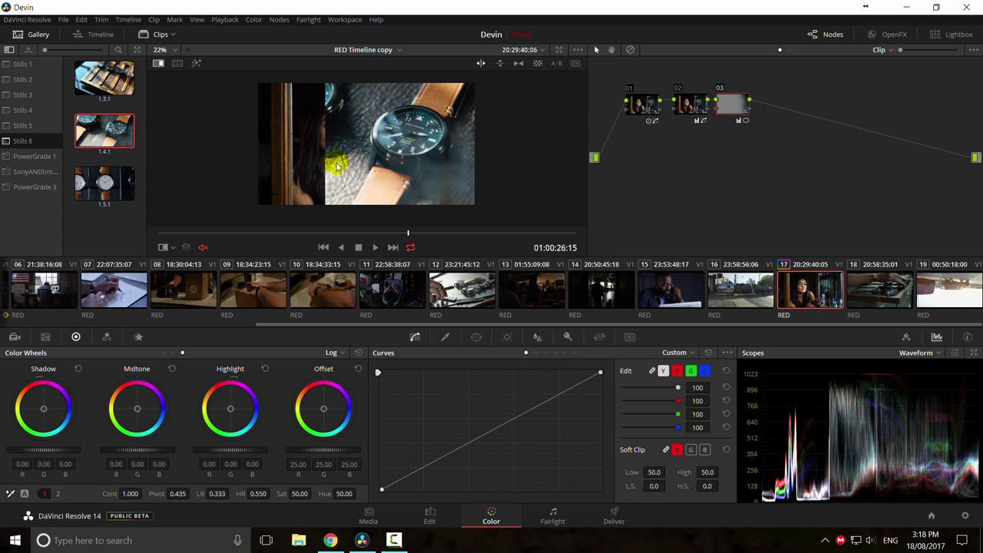
key("ctrl+w")
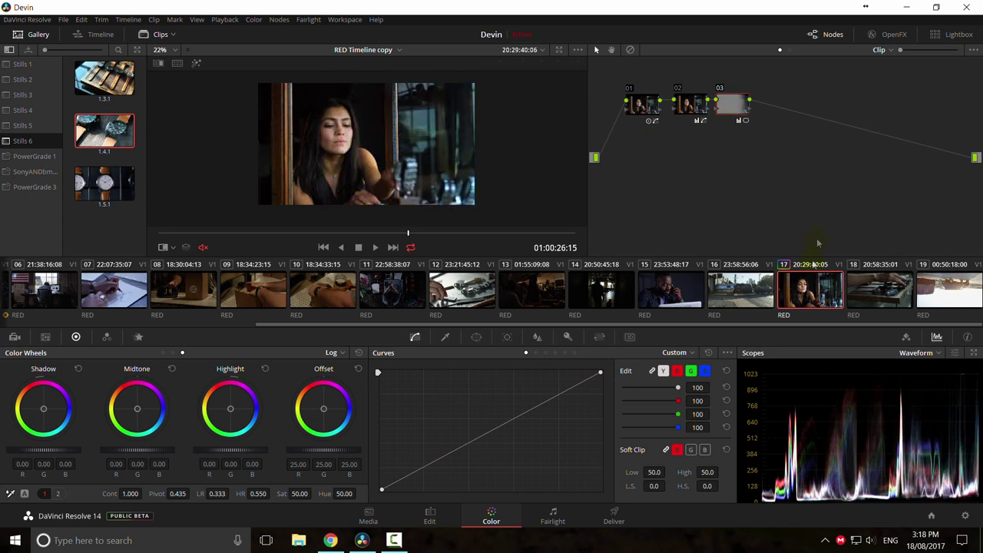
Step: Add serial node 04 and slightly compress its Custom curve, lifting the black point and lowering the white point
key("alt+s")
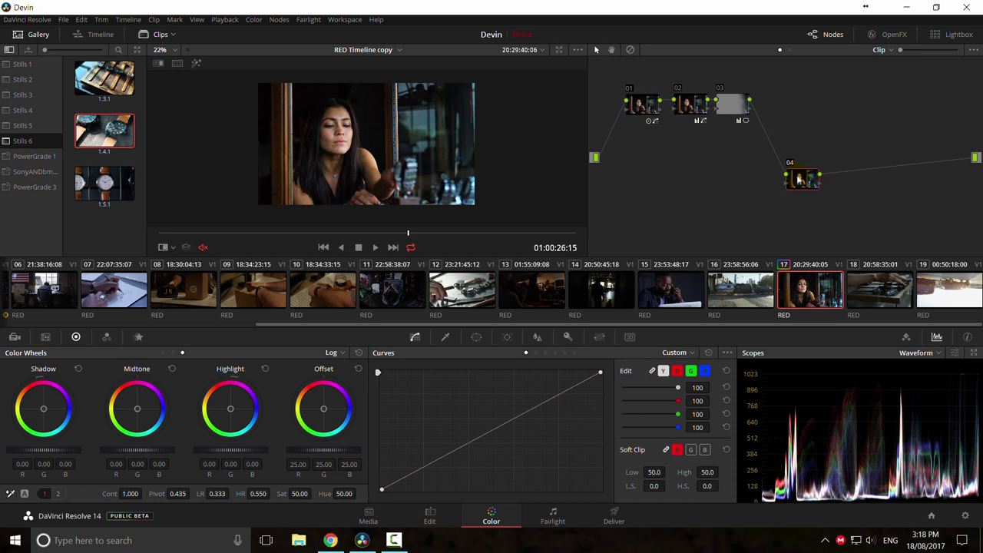
left_click_drag(377, 373, 378, 396)
right_click(378, 394)
left_click(378, 374)
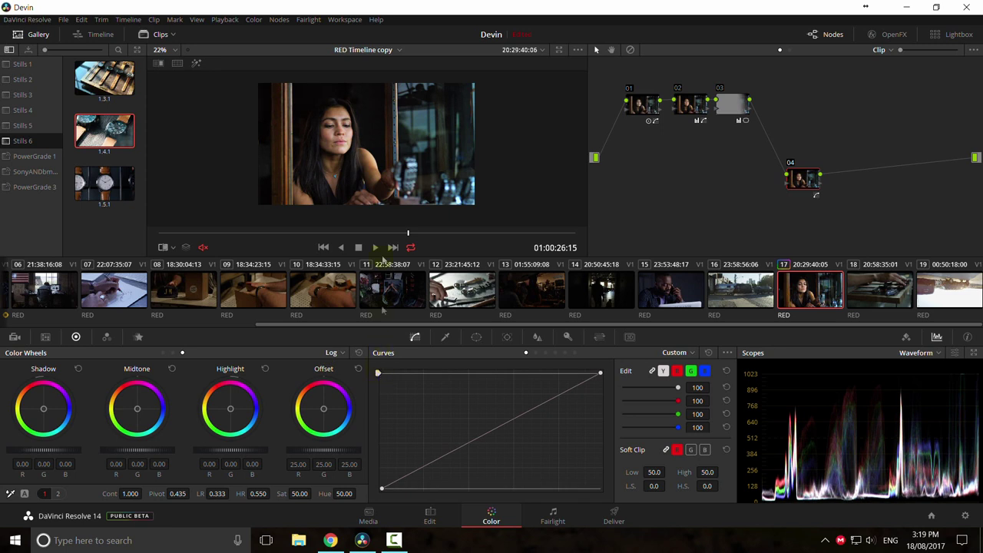
Step: Compress node 04's Custom curve a little further to match the blacks of watch still 1.4.1, checking with the wipe
key("ctrl+w")
mouse_move(335, 155)
left_mouse_down()
mouse_move(317, 155)
mouse_move(338, 148)
left_mouse_up()
scroll(322, 126, "up", 2)
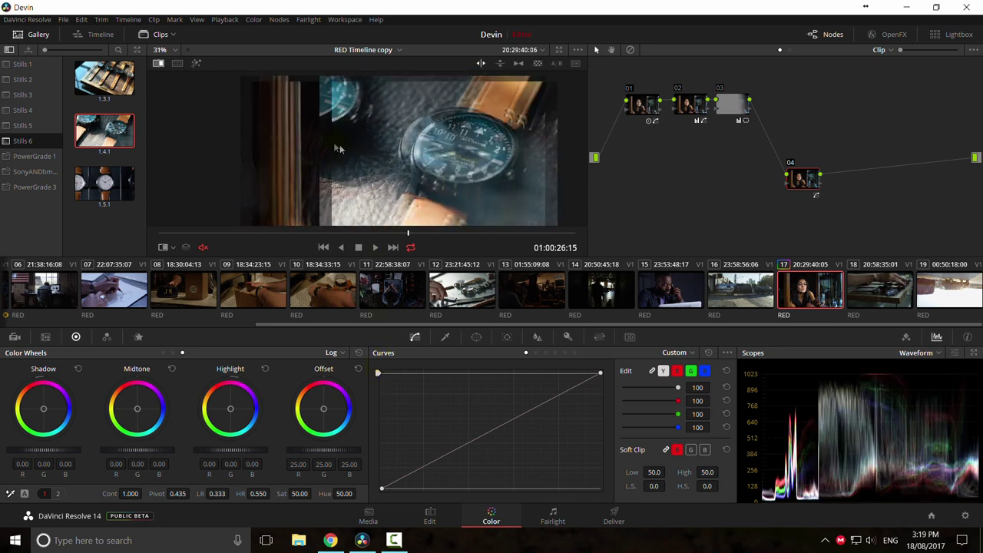
scroll(339, 148, "up", 1)
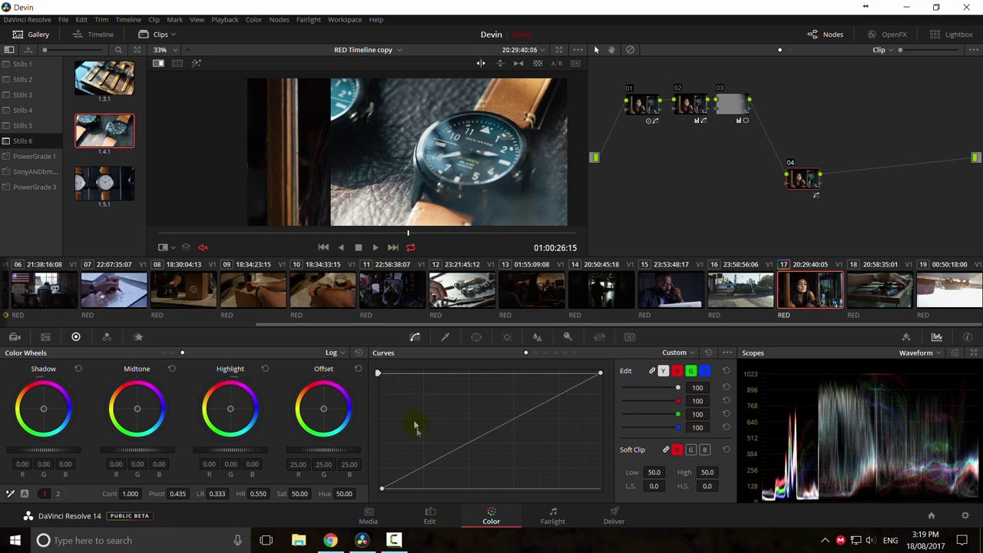
left_click_drag(377, 374, 378, 377)
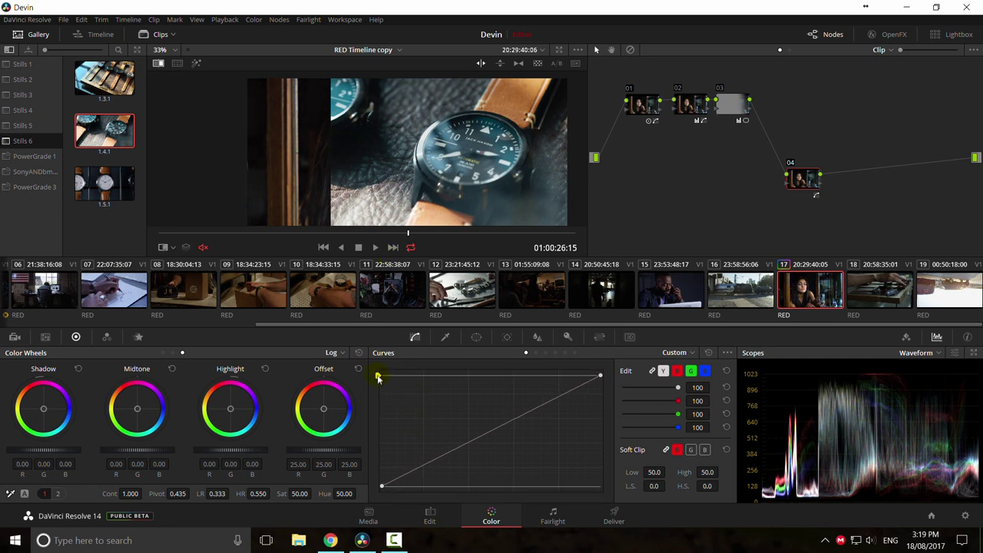
left_click_drag(362, 203, 463, 191)
key("alt+w")
key("ctrl+w")
Step: Review several frames of the shot, including full screen, comparing the image with the grades bypassed and enabled
scroll(391, 179, "down", 3)
left_click_drag(393, 234, 449, 235)
scroll(382, 188, "up", 2)
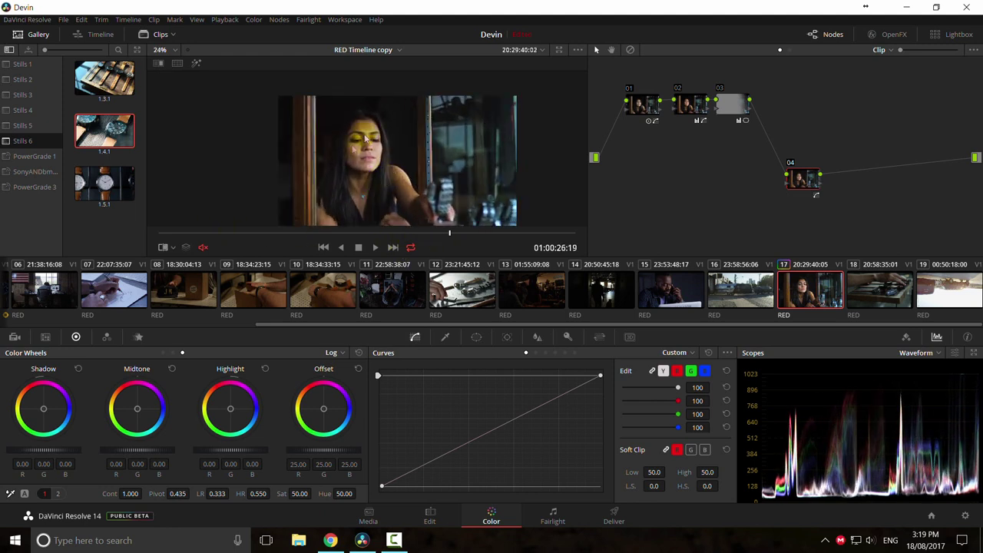
scroll(384, 146, "up", 2)
left_click_drag(337, 231, 482, 252)
key("shift+d")
key("shift+d")
key("shift+d")
key("shift+d")
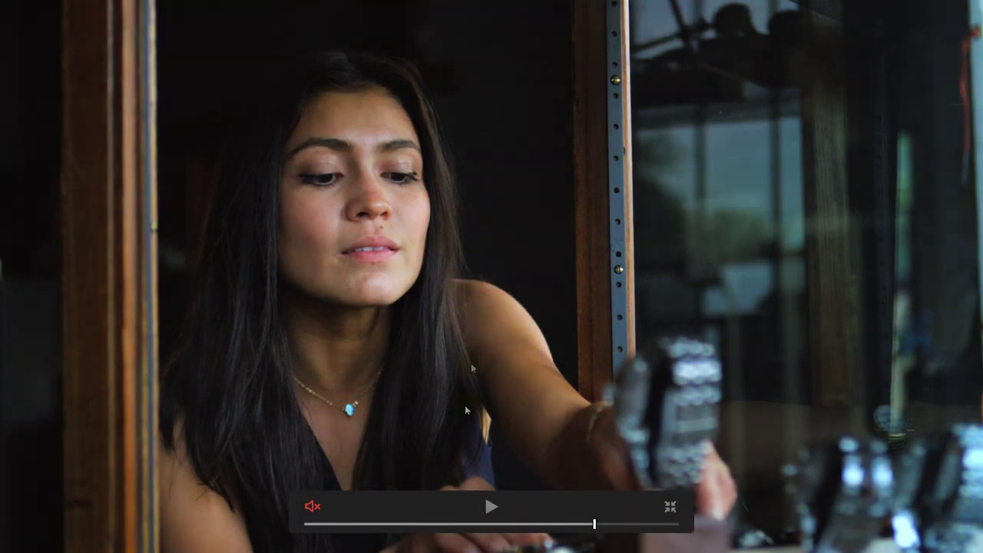
left_click_drag(604, 523, 350, 523)
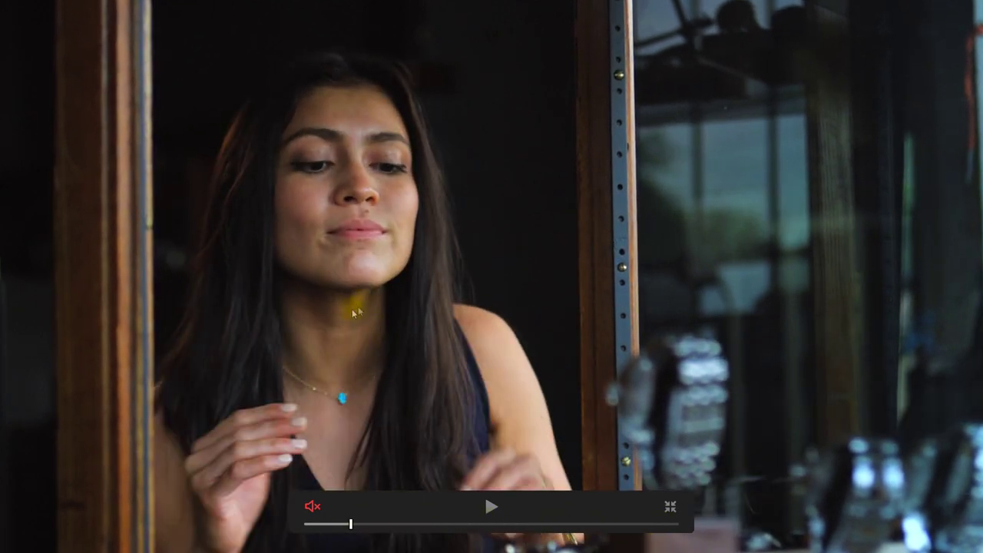
key("shift+d")
key("shift+d")
key("Escape")
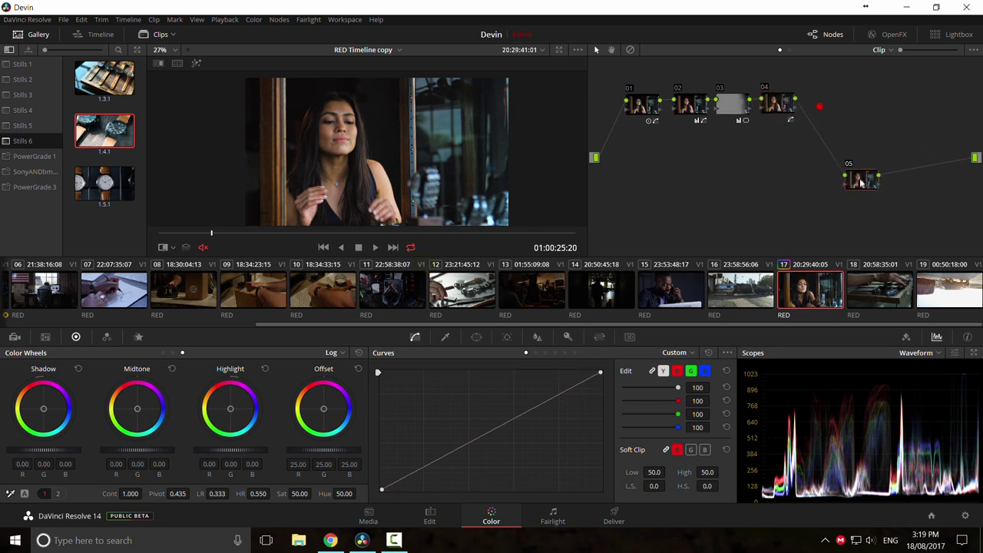
Step: Set up Temporal NR on node 05 with 5 frames, motion estimation type Better and motion range Medium
left_click(139, 337)
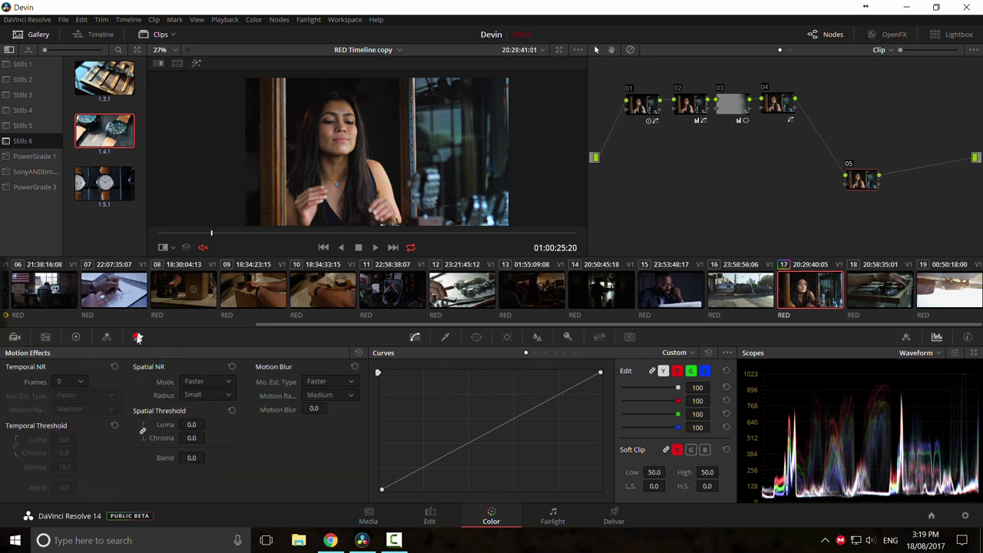
left_click(69, 381)
left_click(63, 452)
left_click(69, 394)
left_click(71, 422)
left_click(85, 409)
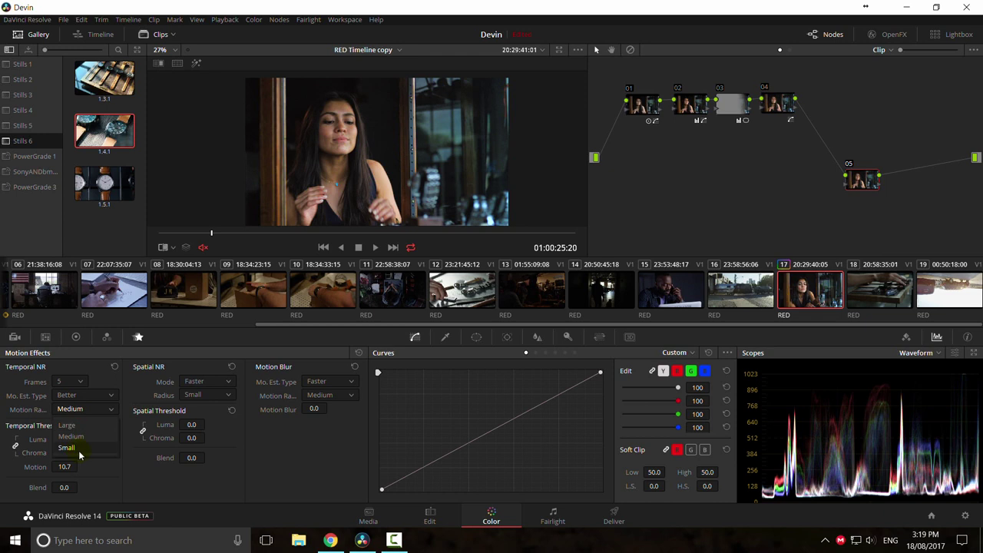
left_click(81, 437)
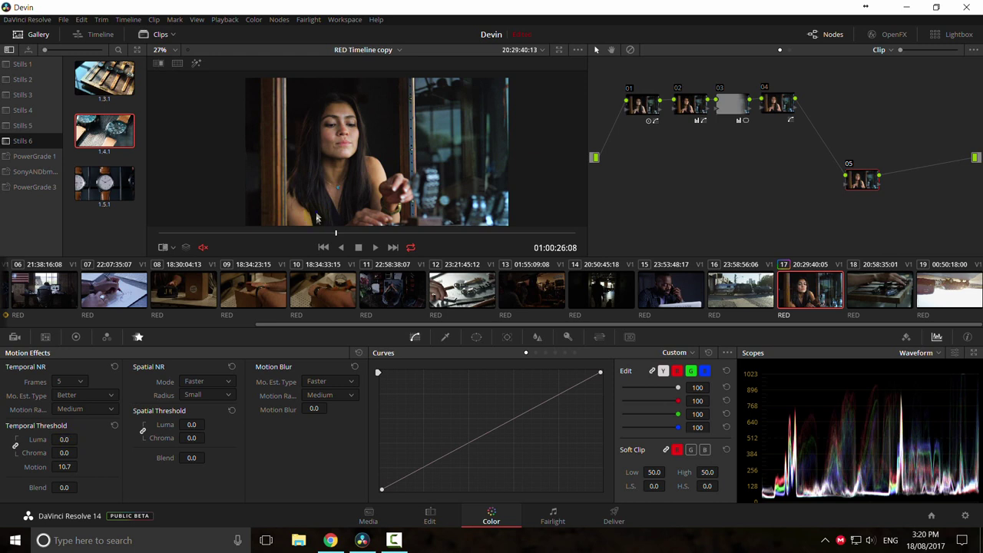
Step: Set node 05's Temporal Threshold to Luma 6.0 and unlinked Chroma 43.0, inspecting the noise on her face and background at 100%
right_click(316, 215)
left_click(357, 311)
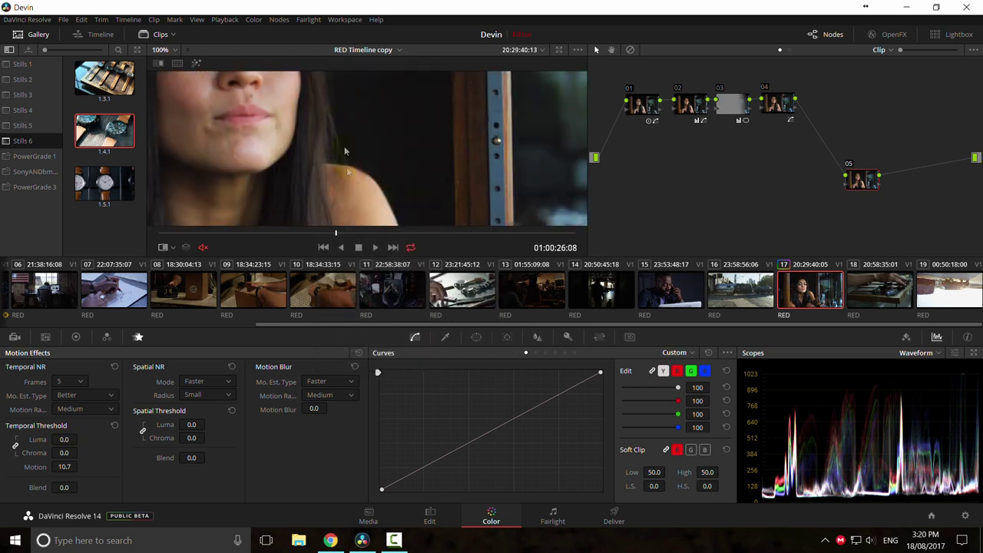
left_click_drag(344, 151, 324, 222)
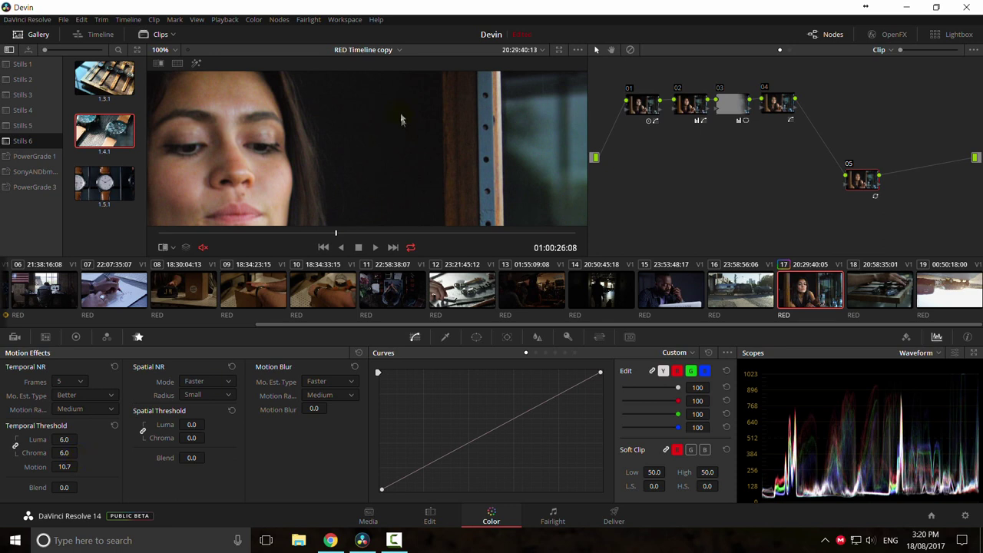
left_click_drag(298, 184, 390, 122)
left_click_drag(380, 179, 386, 120)
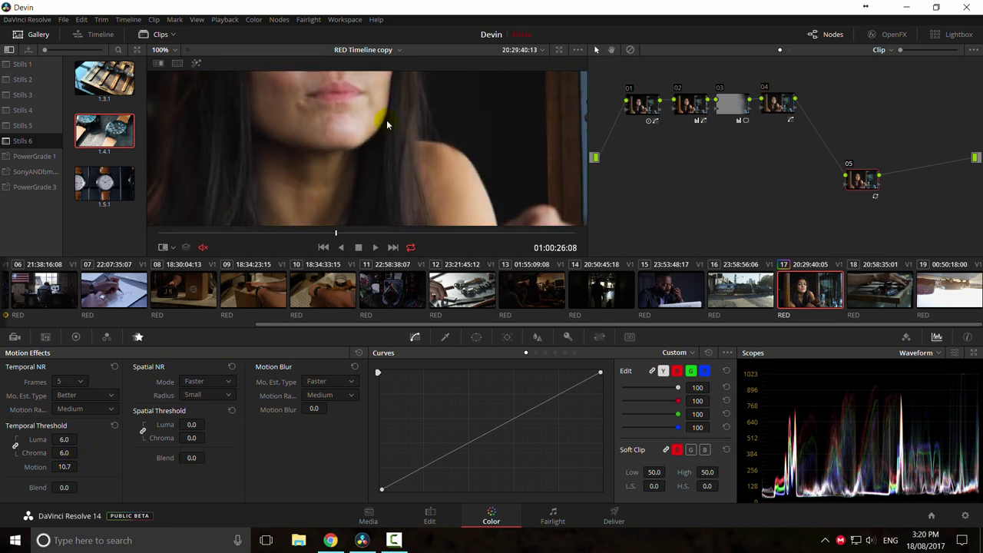
mouse_move(339, 151)
left_mouse_down()
mouse_move(333, 162)
mouse_move(325, 116)
mouse_move(292, 188)
mouse_move(283, 155)
left_mouse_up()
mouse_move(250, 211)
left_mouse_down()
mouse_move(292, 156)
mouse_move(432, 116)
mouse_move(377, 191)
mouse_move(413, 160)
mouse_move(292, 114)
mouse_move(417, 145)
mouse_move(317, 169)
mouse_move(376, 200)
left_mouse_up()
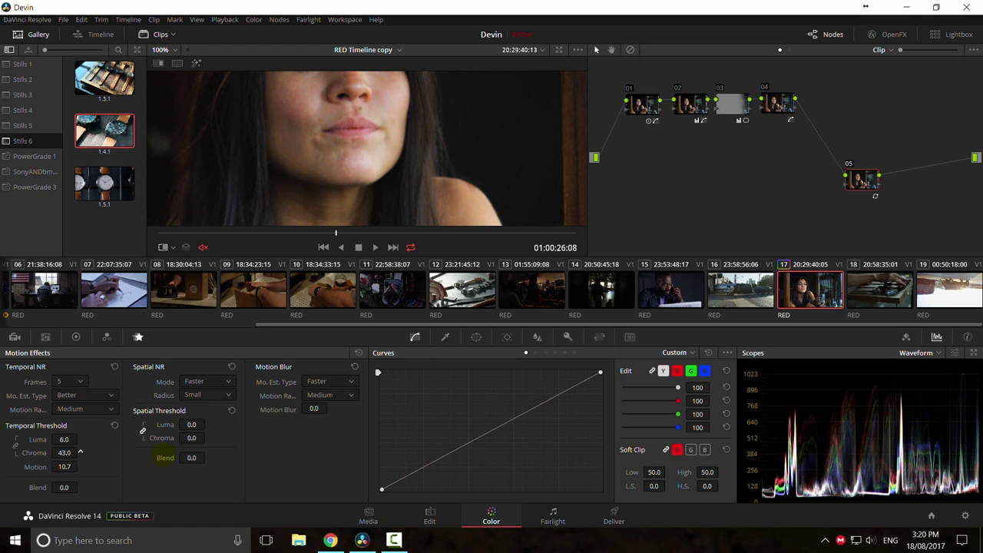
Step: Inspect the noise reduction on her face, hands and background at several magnifications, comparing the image with the processing off and on
scroll(296, 181, "down", 2)
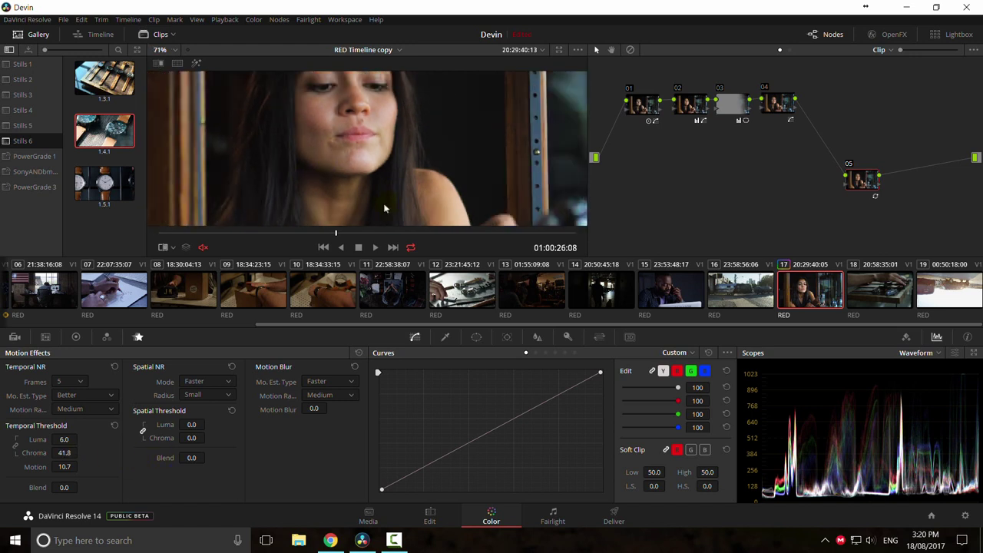
scroll(384, 204, "up", 1)
left_click_drag(382, 193, 364, 108)
left_click_drag(437, 192, 351, 145)
left_click_drag(391, 198, 420, 86)
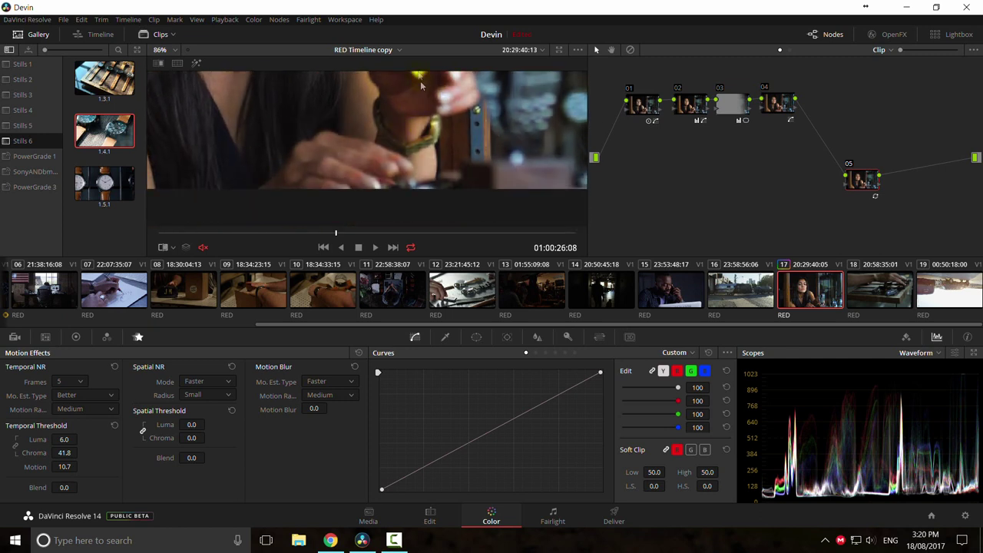
left_click_drag(360, 156, 322, 155)
scroll(326, 165, "down", 5)
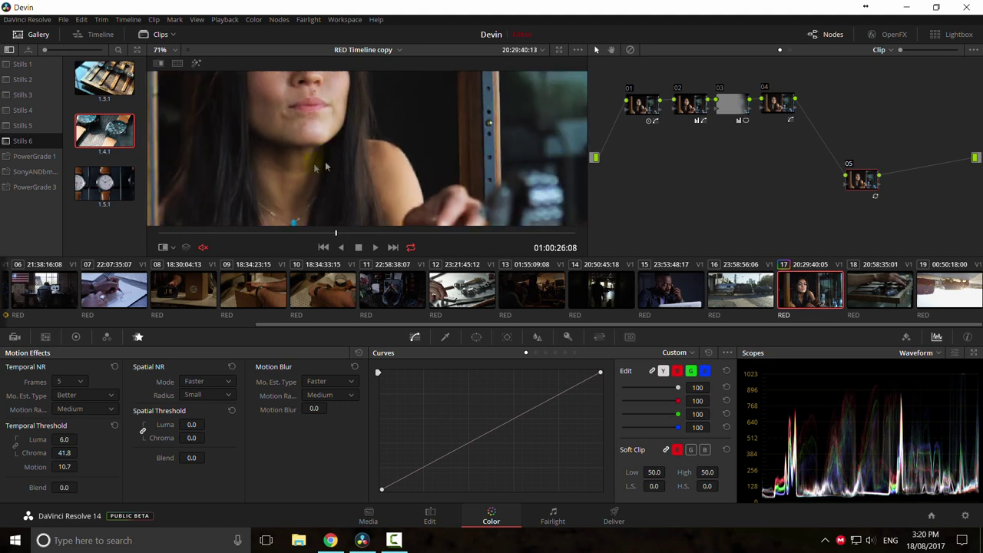
scroll(341, 154, "down", 3)
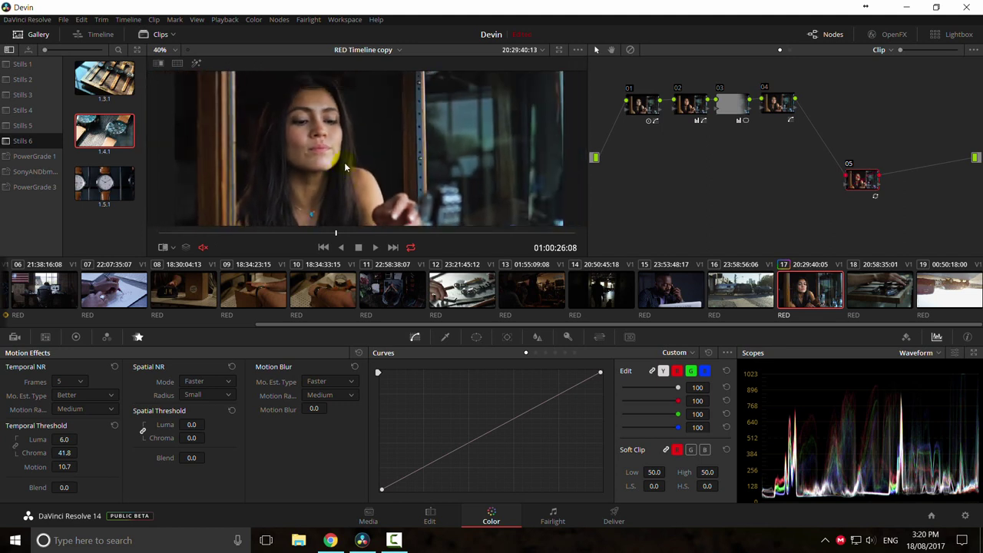
scroll(346, 165, "down", 3)
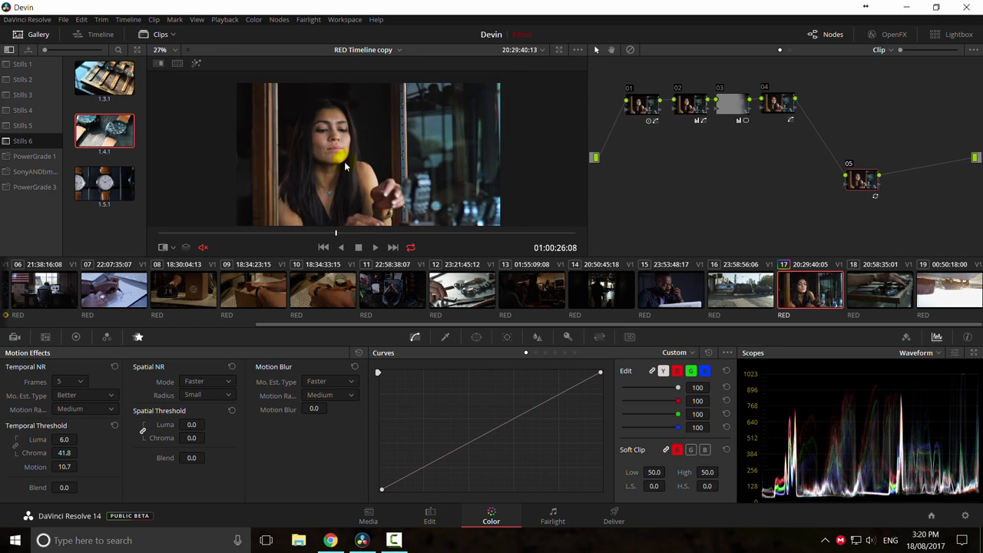
left_click_drag(354, 187, 338, 178)
key("alt+d")
key("alt+d")
Step: Try a serial node 06 after node 04 with a soft circular window around the woman and a slightly lowered Custom curve
left_click_drag(863, 178, 895, 147)
left_click(782, 105)
key("alt+s")
left_click_drag(816, 104, 807, 177)
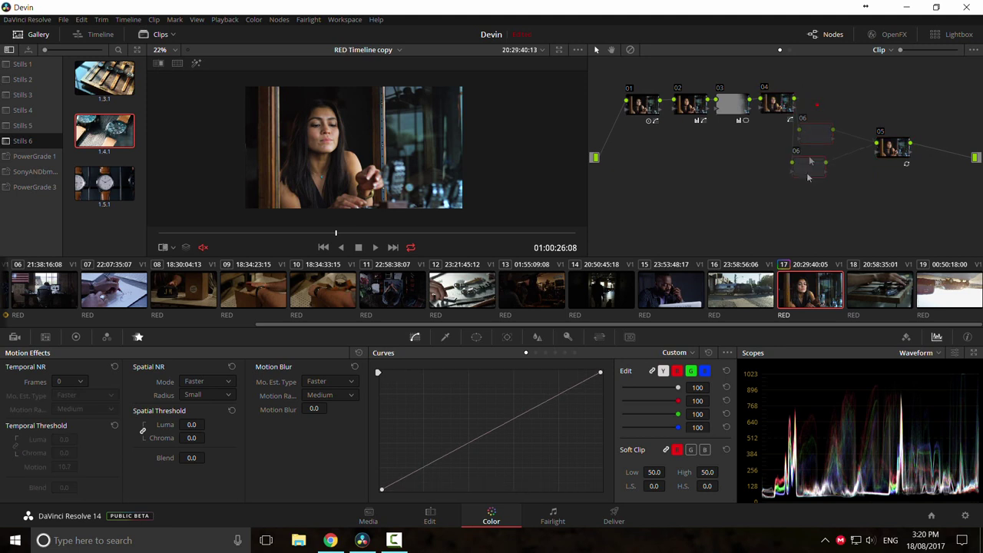
left_click(476, 337)
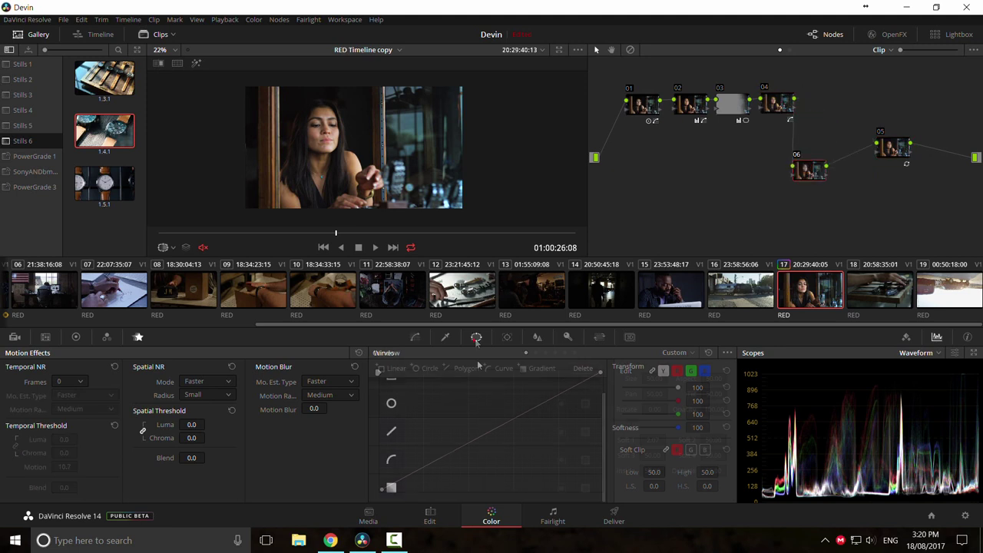
left_click(392, 402)
left_click_drag(361, 149, 334, 170)
left_click_drag(323, 134, 323, 90)
left_click_drag(356, 169, 374, 164)
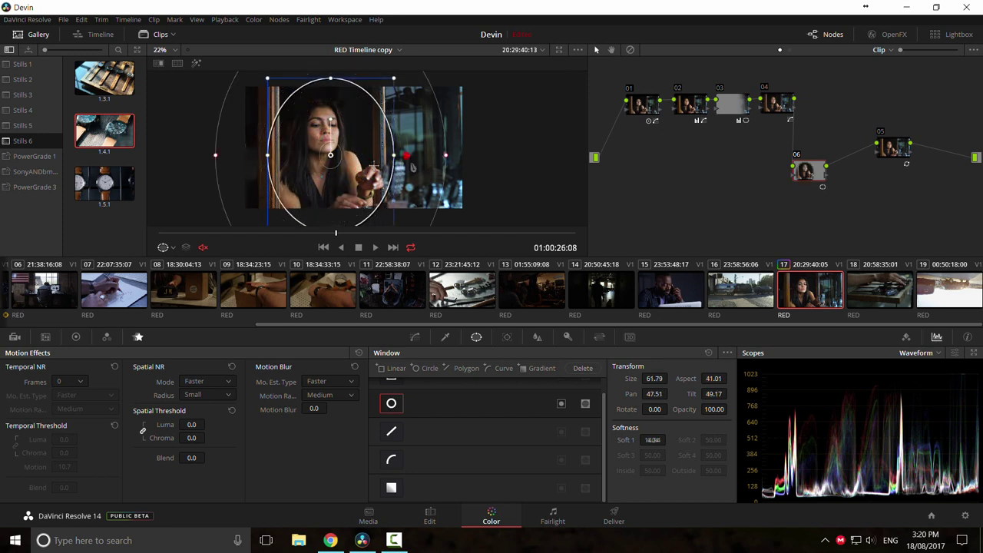
left_click(415, 336)
left_click_drag(448, 456, 442, 464)
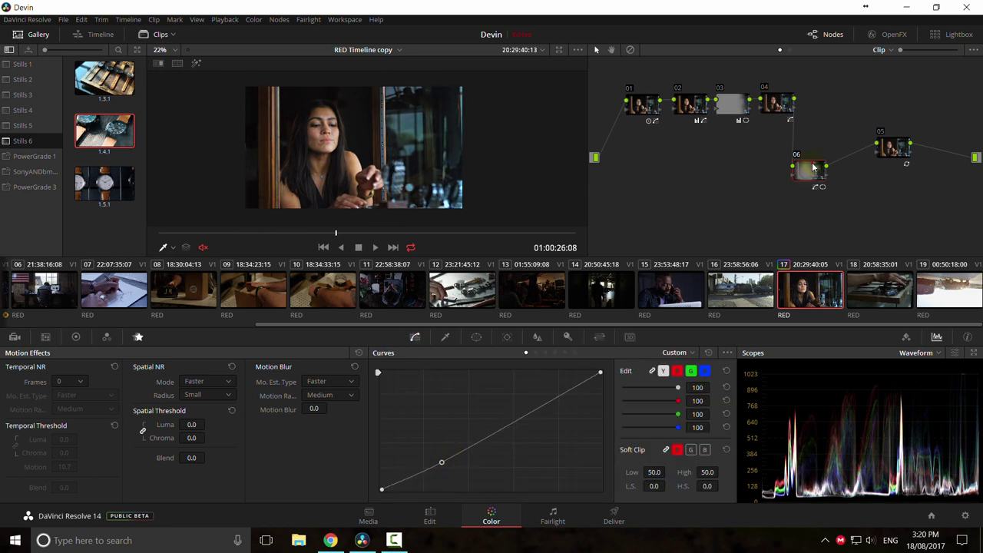
Step: Try a serial node 07 with Blur Radius 0.47, check it full screen, and delete nodes 07 and 06
key("alt+s")
left_click(504, 421)
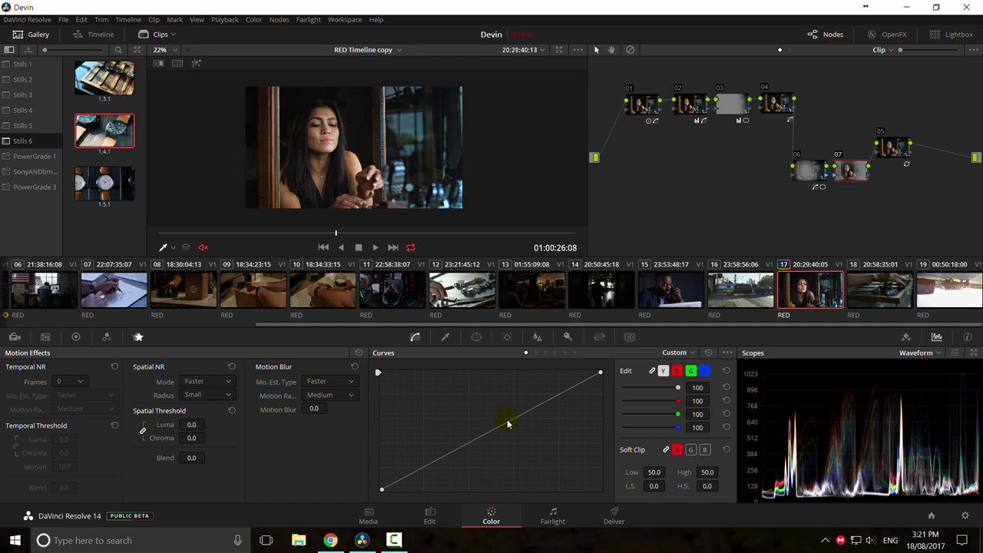
left_click(505, 338)
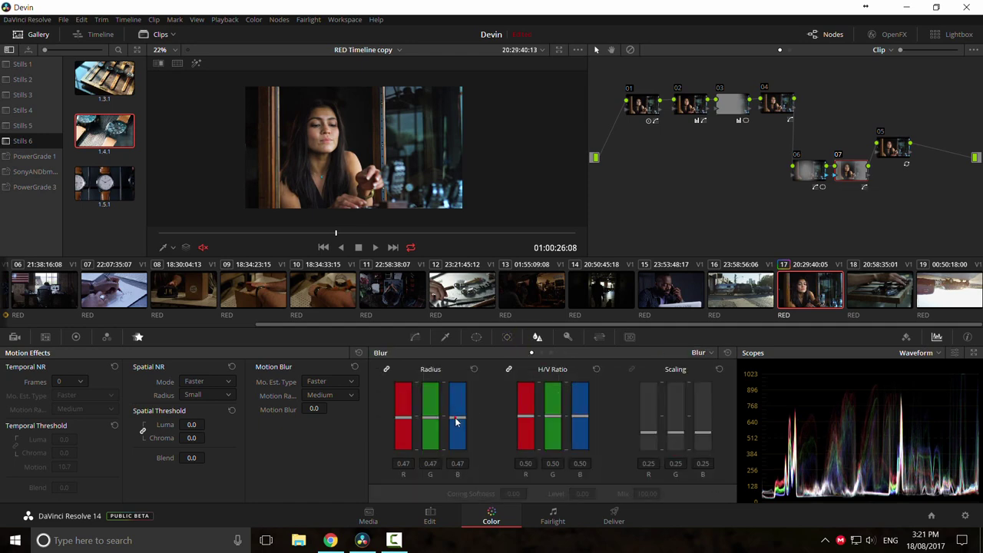
key("ctrl+f")
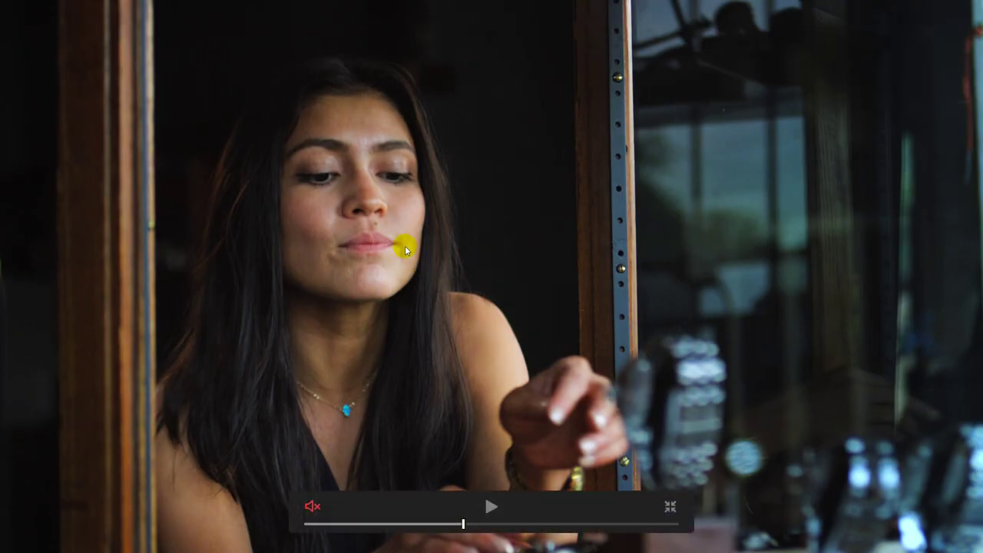
key("ctrl+f")
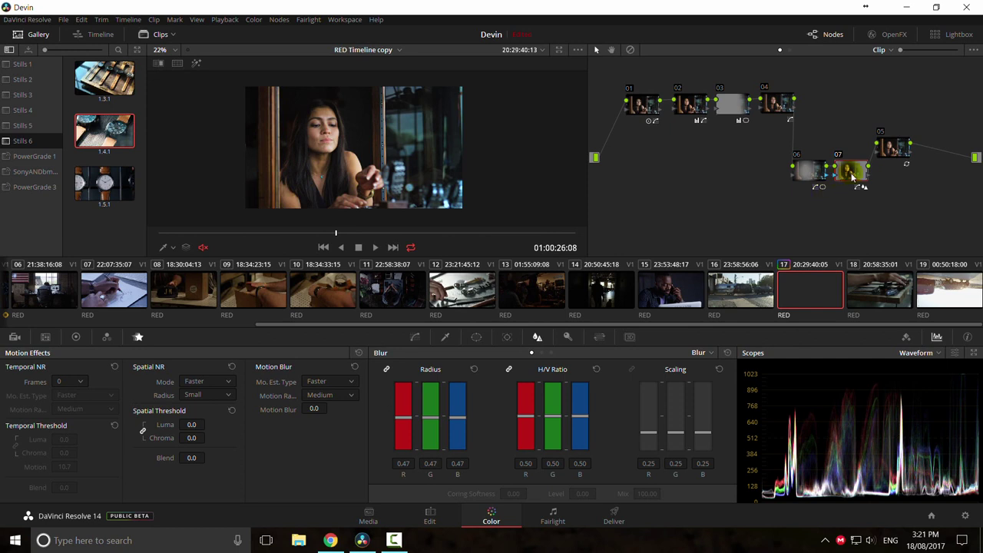
key("Delete")
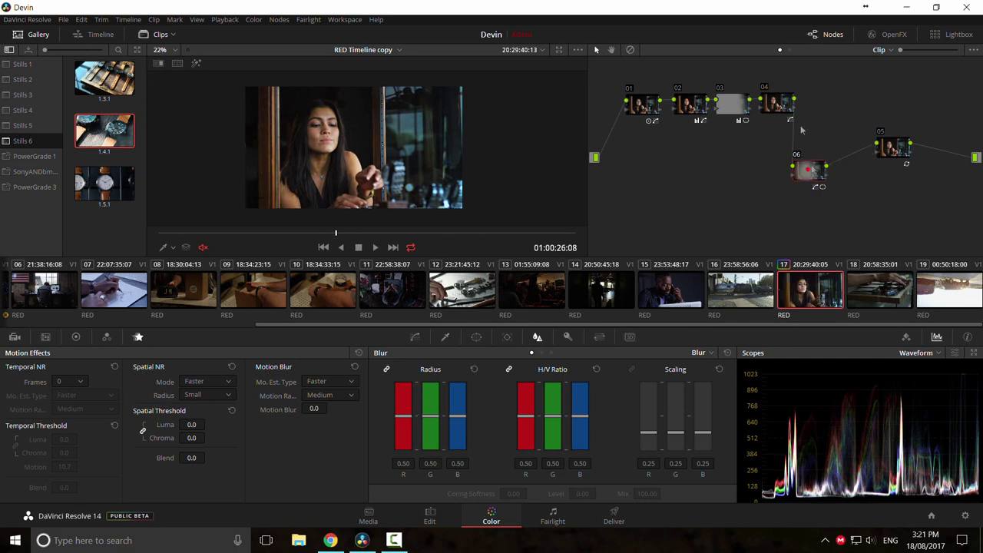
key("Delete")
Step: Add a fresh serial node 06 after node 04 with a gradient window covering the glass beside the woman
left_click(774, 103)
key("alt+s")
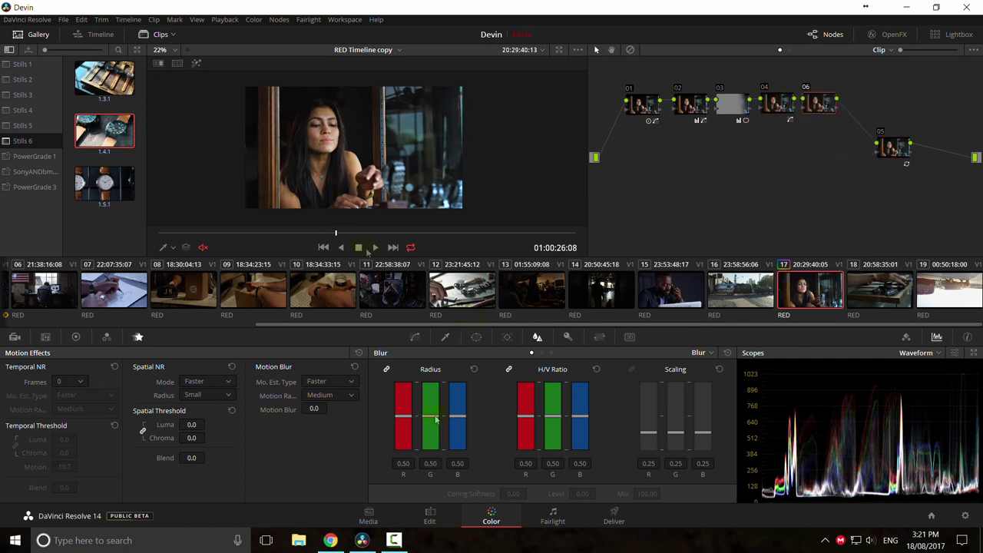
left_click(476, 336)
left_click(391, 488)
left_click_drag(353, 147, 466, 148)
Step: Brighten node 06's gradient area by pulling the Custom curve's white point inward, after trying and removing a raised midtone point
left_click(416, 337)
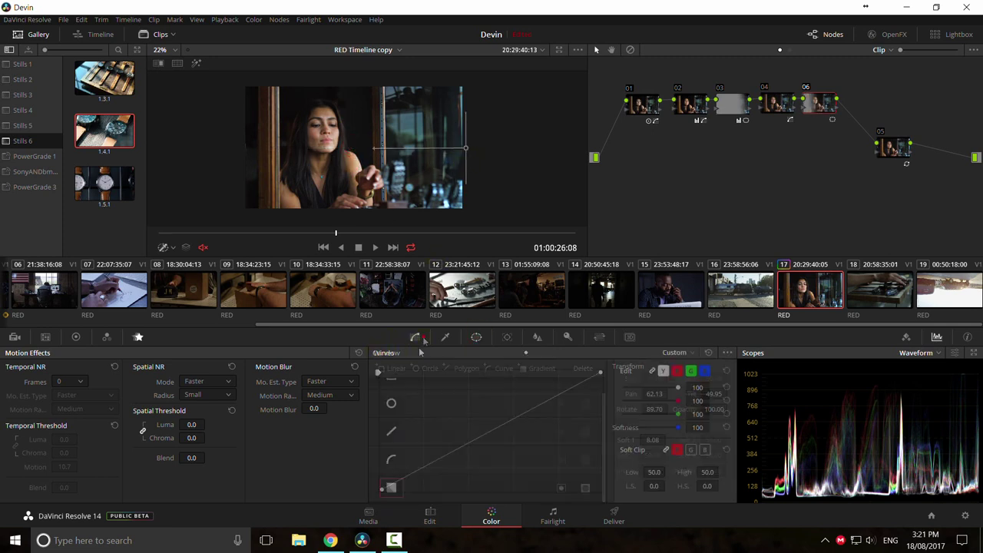
left_click_drag(529, 408, 513, 408)
key("ctrl+f")
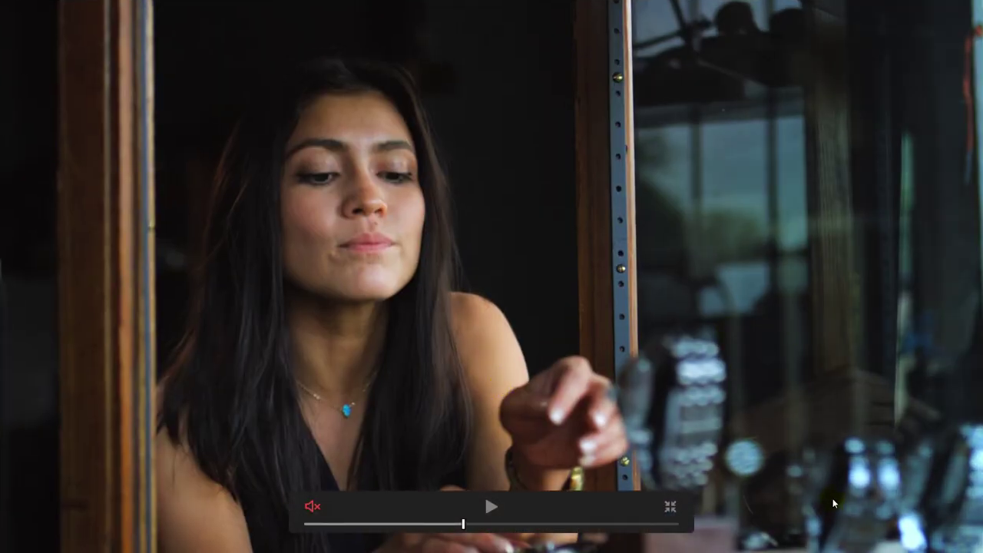
key("ctrl+f")
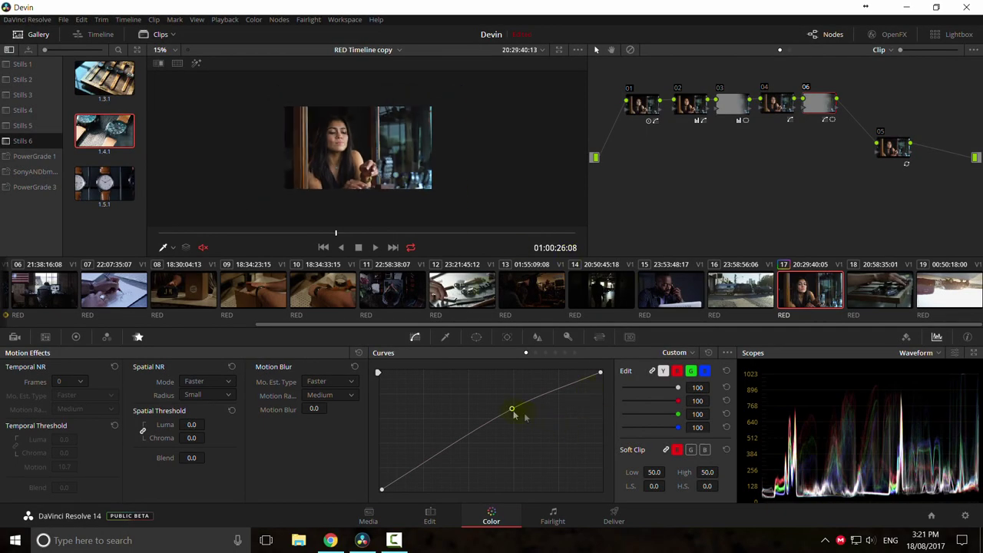
right_click(512, 408)
left_click_drag(600, 372, 566, 372)
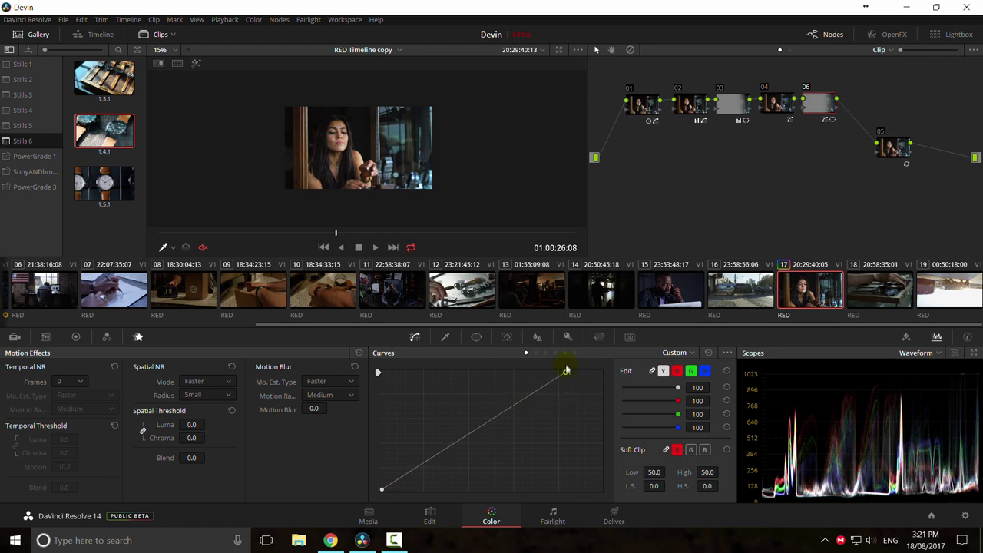
Step: Angle and reposition node 06's gradient window to Rotate 76.85, Pan 62.08, Tilt 54.15 and Soft 1 9.43
left_click(476, 336)
left_click_drag(434, 147, 443, 117)
left_click_drag(384, 119, 372, 133)
left_click_drag(443, 118, 434, 123)
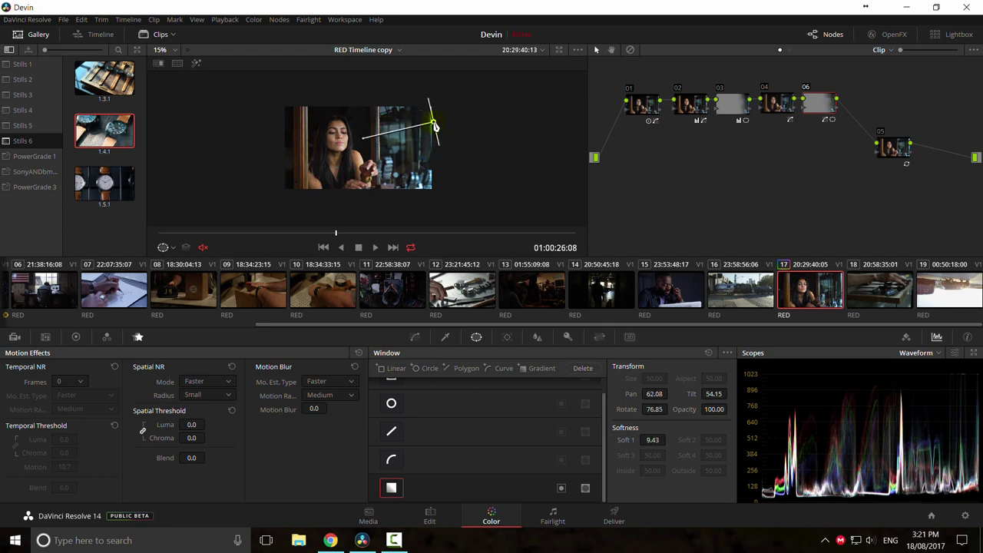
Step: Cool node 06's Gain in the Primaries Wheels to red 0.96, green 1.01 and blue 1.04
left_click(76, 337)
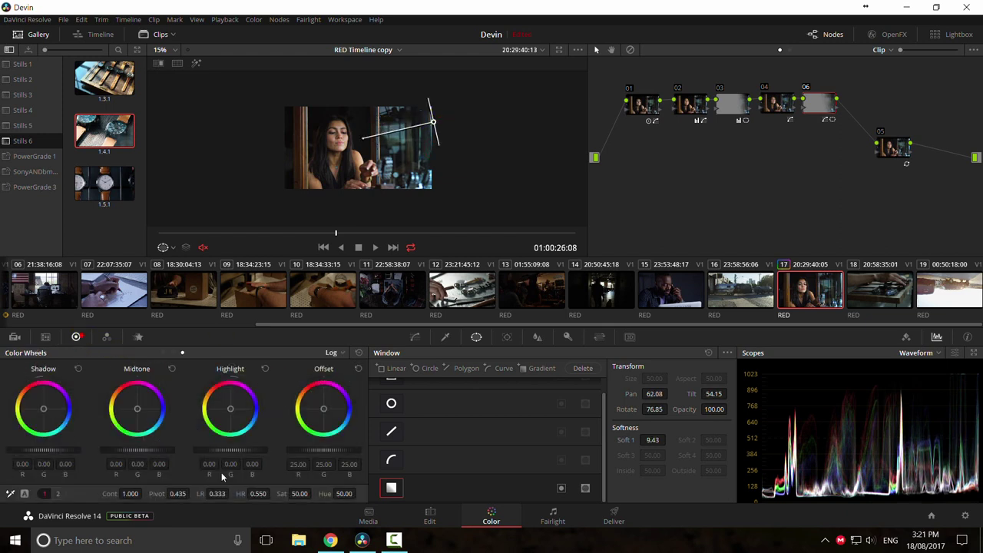
left_click(331, 352)
left_click(361, 367)
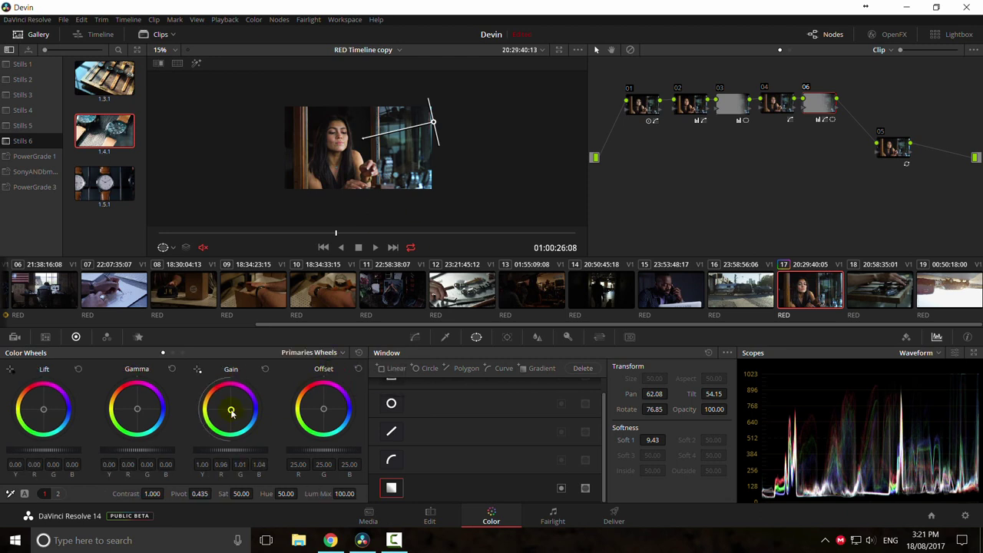
Step: Compare the window tint and blacks with watch stills 1.4.1 and 1.3.1 using the image wipe, and turn the wipe off
double_click(115, 129)
left_click_drag(361, 162, 380, 162)
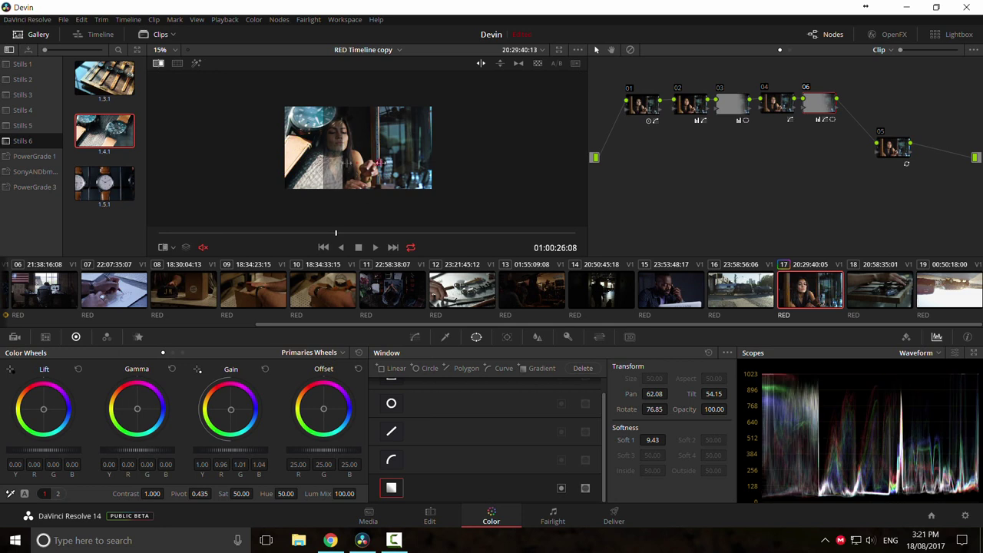
key("ctrl+w")
scroll(318, 175, "up", 2)
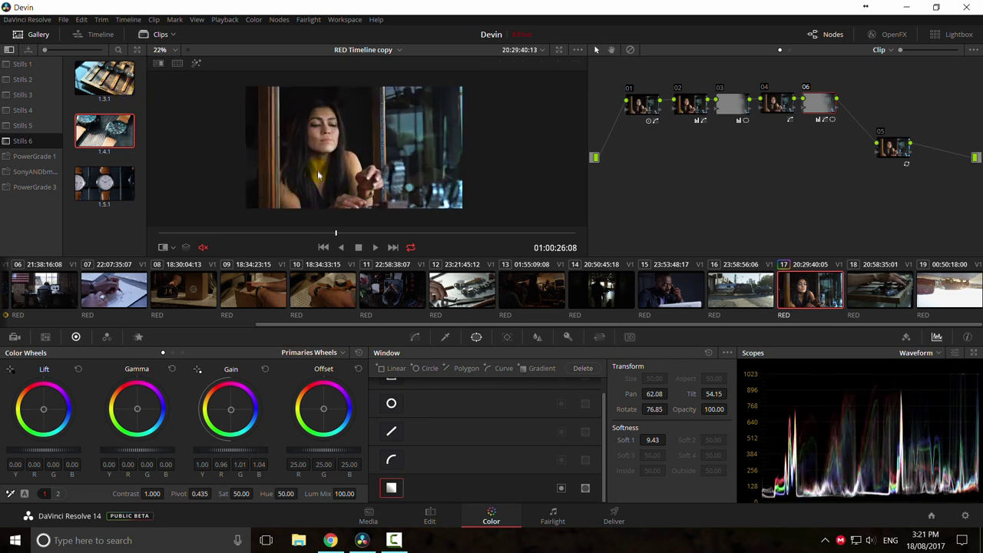
scroll(318, 175, "up", 1)
double_click(115, 79)
mouse_move(307, 160)
left_mouse_down()
mouse_move(402, 163)
mouse_move(297, 157)
left_mouse_up()
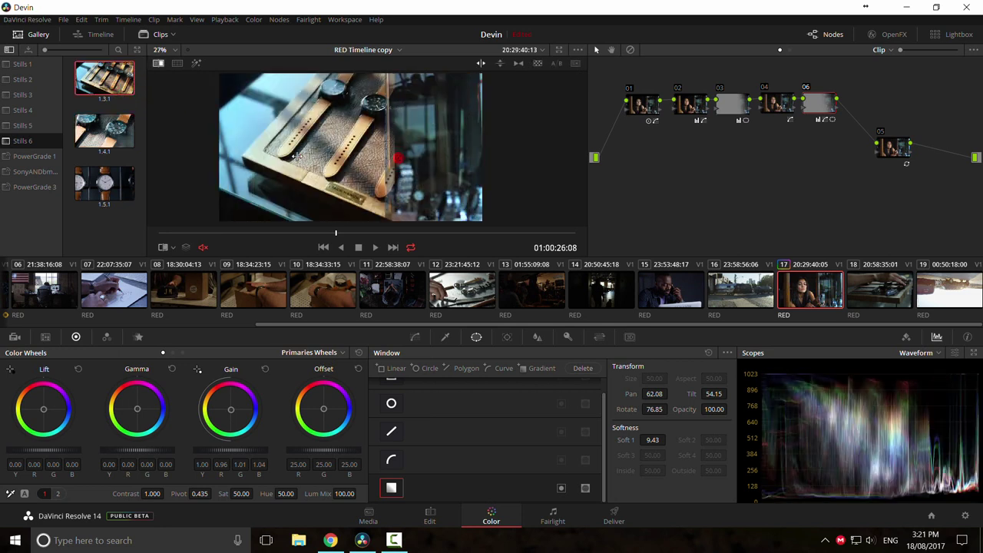
key("ctrl+w")
key("ctrl+w")
mouse_move(405, 166)
left_mouse_down()
mouse_move(315, 167)
mouse_move(447, 176)
mouse_move(361, 172)
mouse_move(404, 175)
left_mouse_up()
key("alt+w")
key("ctrl+w")
Step: Check the image with node 06 disabled and enabled, and grab a still of the graded woman clip
key("ctrl+d")
key("ctrl+d")
key("ctrl+d")
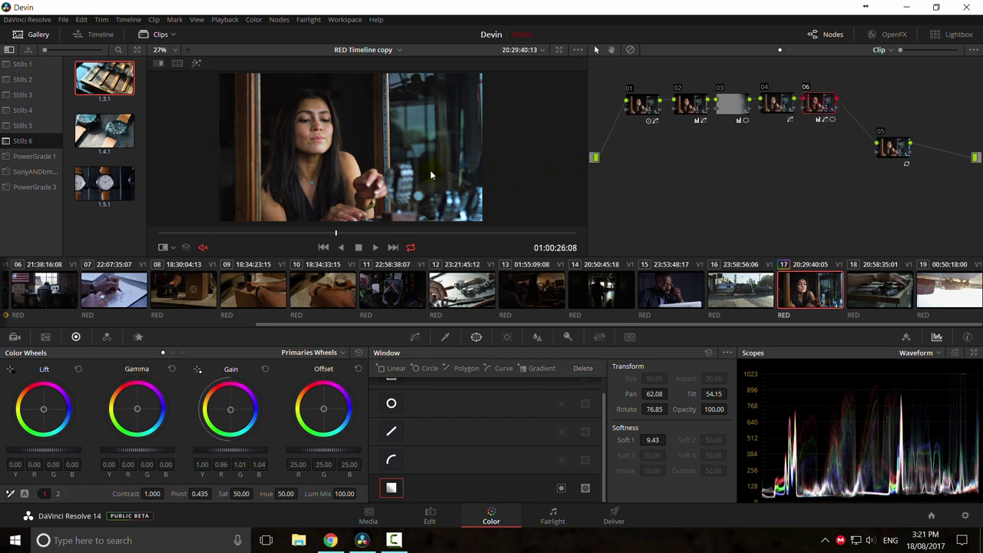
scroll(430, 175, "down", 1)
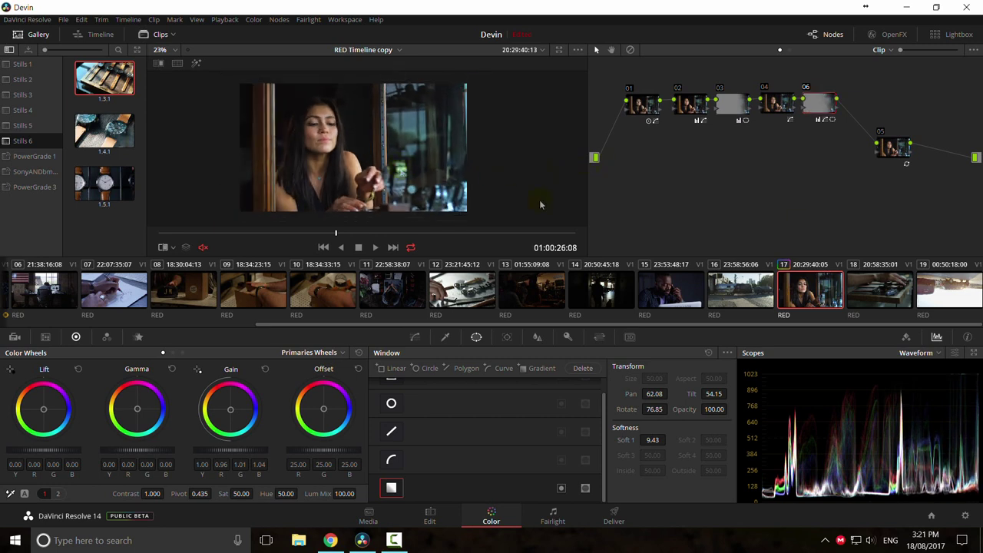
right_click(357, 178)
left_click(367, 171)
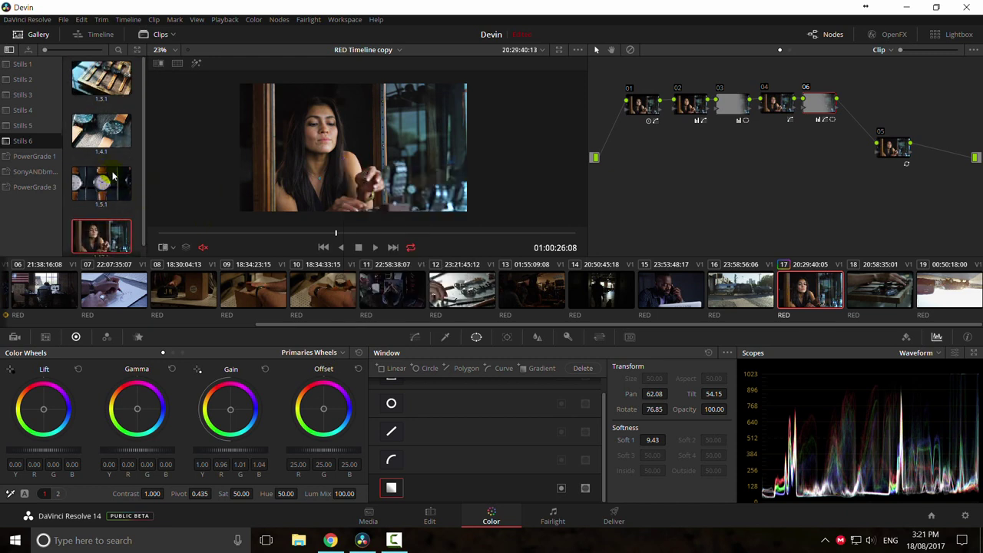
Step: Open the Lightbox, filter it to Graded Clips, and enlarge the thumbnails to compare the four shots
key("ctrl+shift+w")
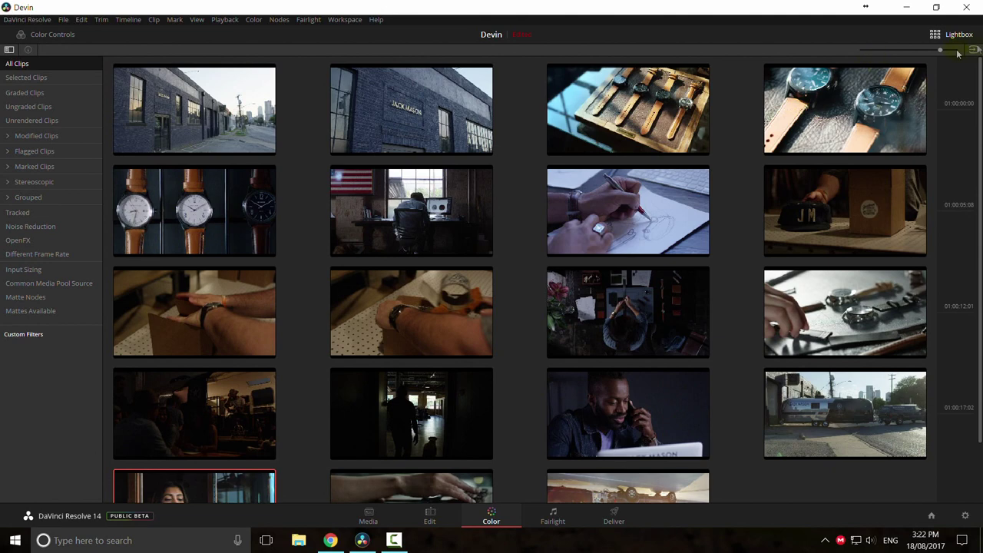
mouse_move(940, 50)
left_mouse_down()
mouse_move(895, 49)
mouse_move(934, 49)
left_mouse_up()
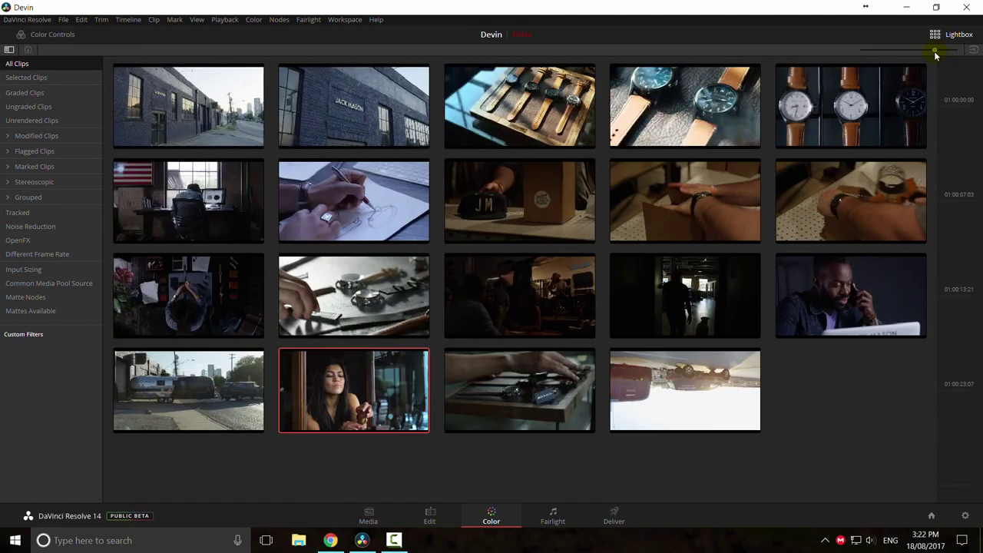
left_click(20, 95)
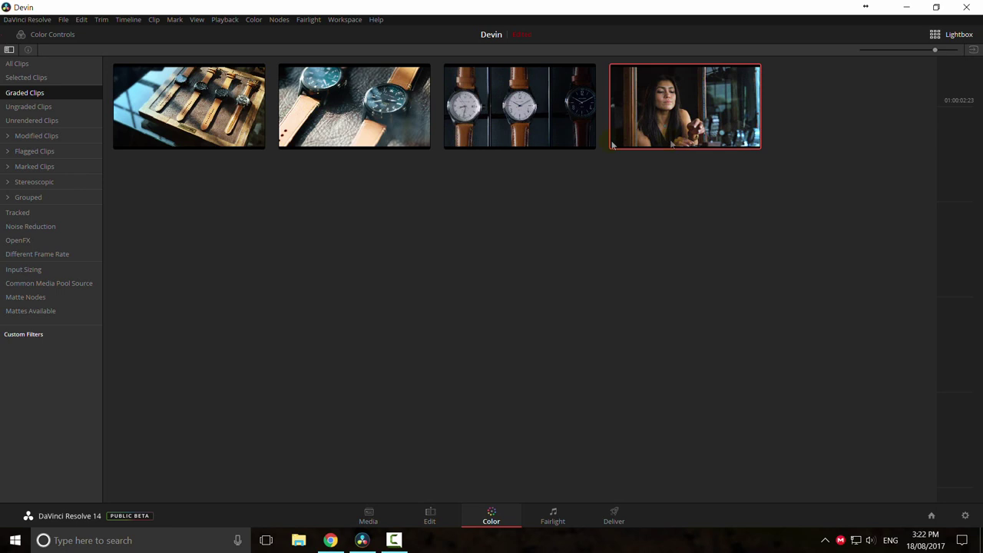
left_click_drag(944, 53, 948, 54)
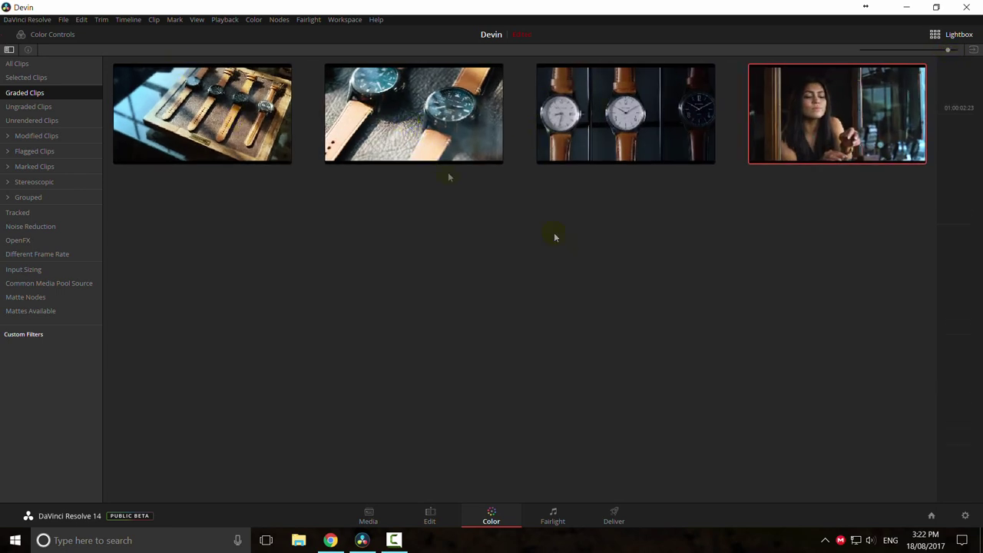
Step: Check the timeline on the Edit page and return to the Color page's Lightbox view of the graded clips
key("Escape")
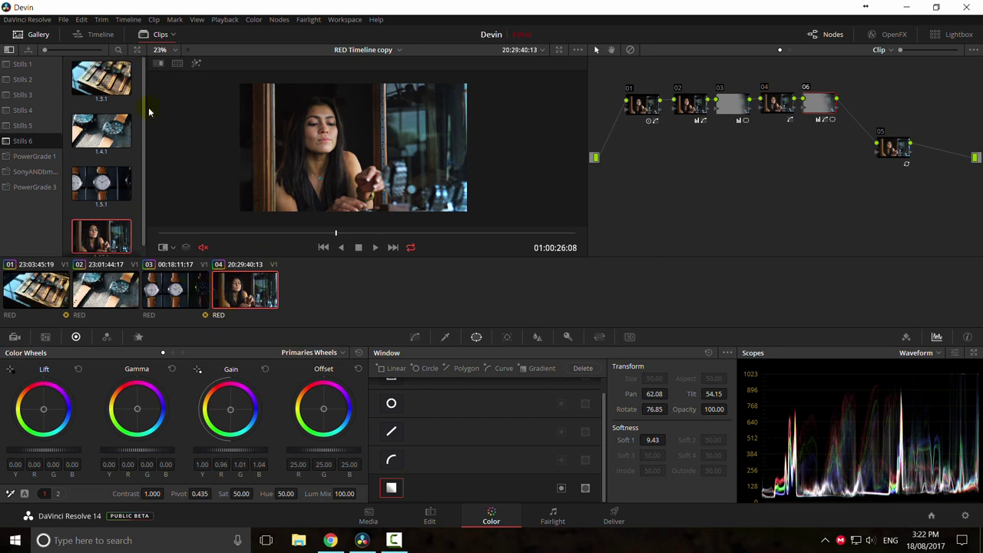
left_click(430, 516)
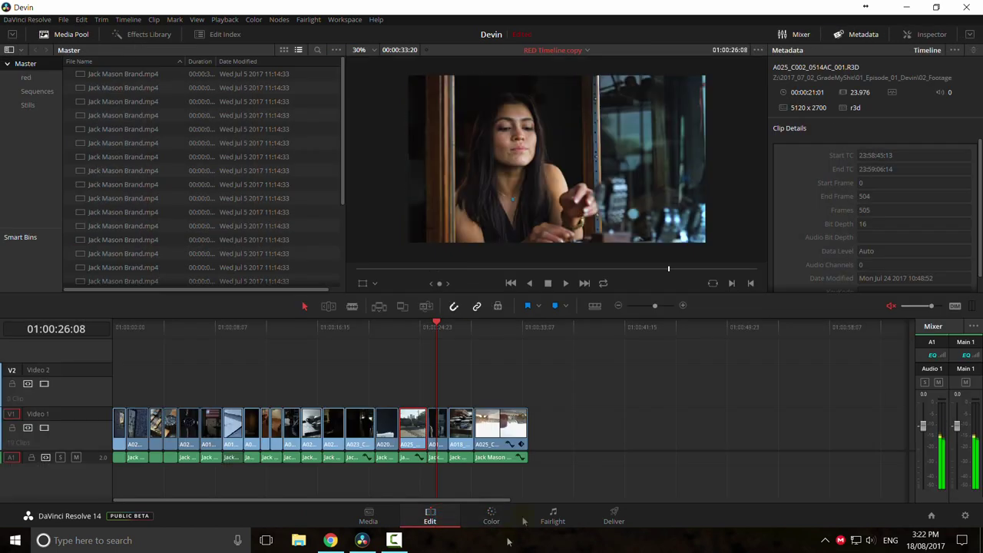
left_click(491, 516)
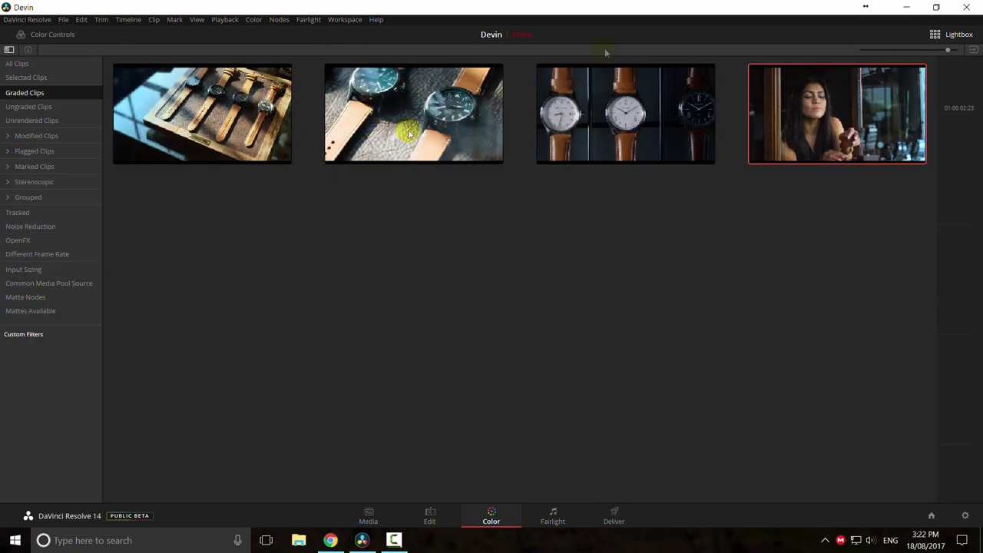
Step: Close the Lightbox and set the thumbnail timeline's clip filter to show all clips
key("ctrl+alt+l")
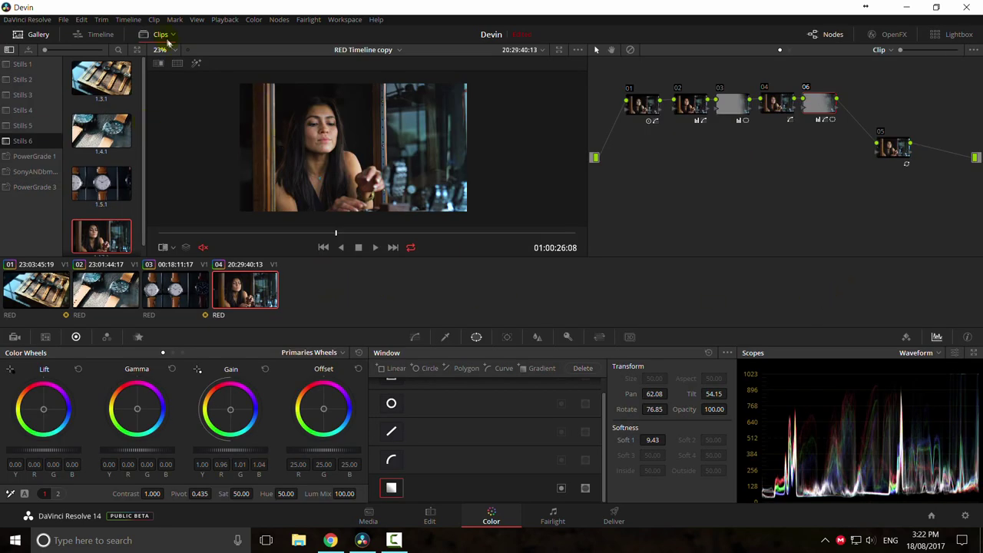
left_click(164, 35)
left_click(160, 34)
left_click(174, 36)
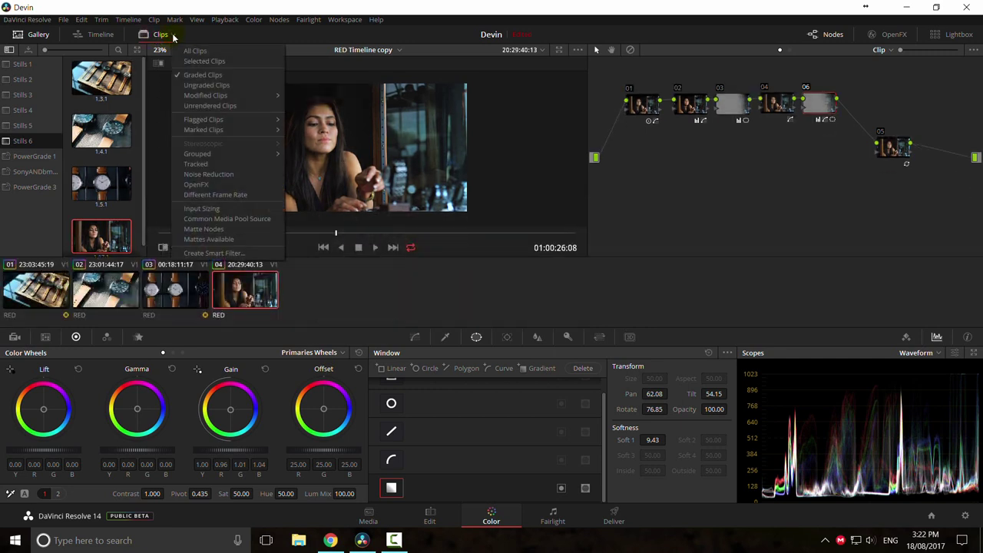
left_click(196, 51)
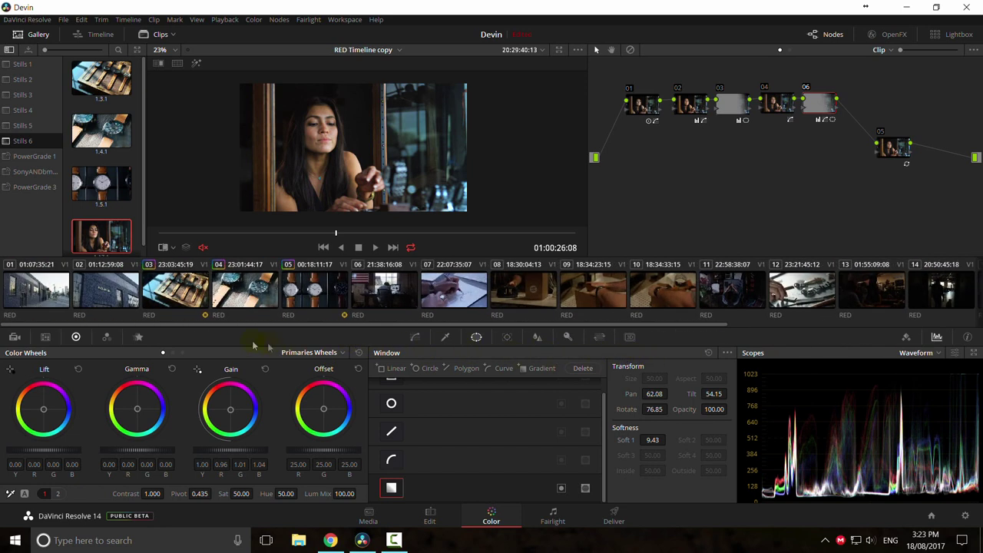
Step: Select clip 01 of the brick building and move the playhead to 01:00:00:10
left_click(126, 301)
left_click(47, 294)
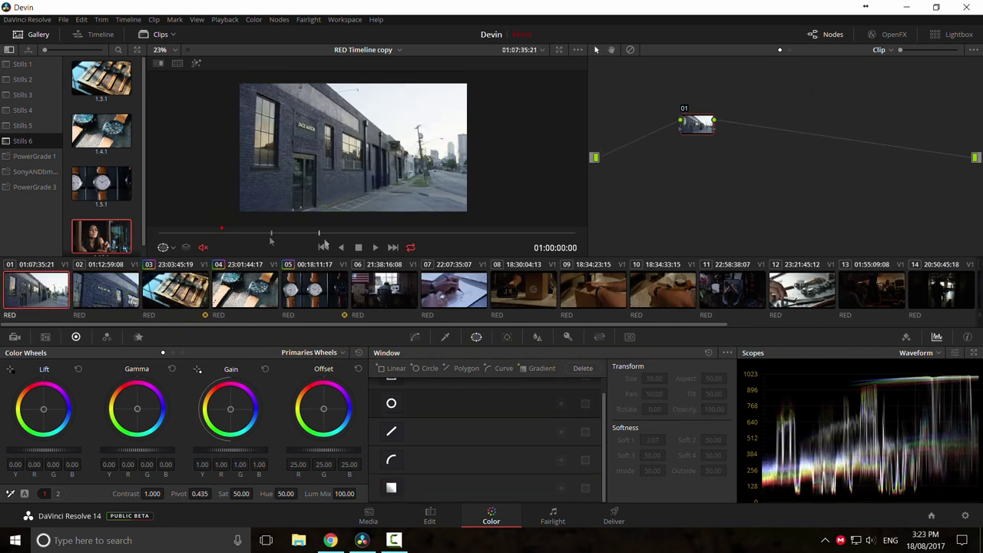
left_click_drag(272, 234, 489, 244)
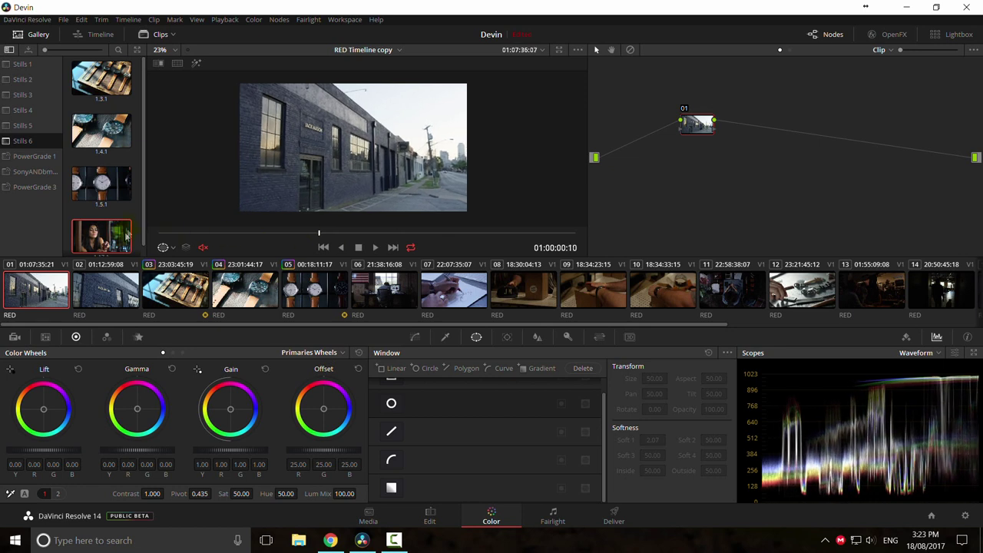
Step: Compare the ungraded building shot with watch still 1.3.1 using the image wipe, and turn the wipe off
left_click(101, 76)
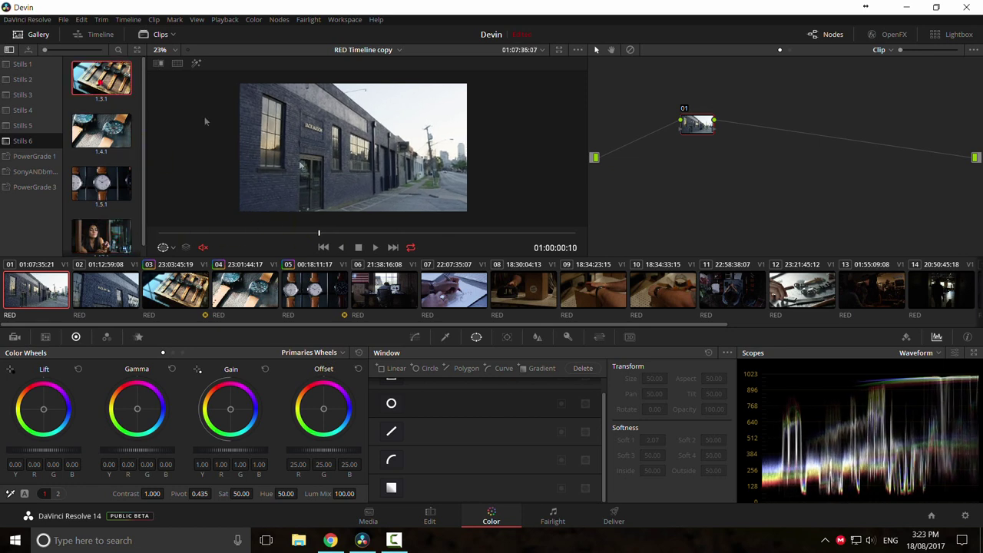
left_click_drag(357, 185, 290, 195)
scroll(320, 172, "up", 3)
scroll(348, 176, "down", 3)
scroll(346, 178, "up", 2)
left_click_drag(329, 159, 307, 192)
key("ctrl+w")
scroll(391, 179, "down", 1)
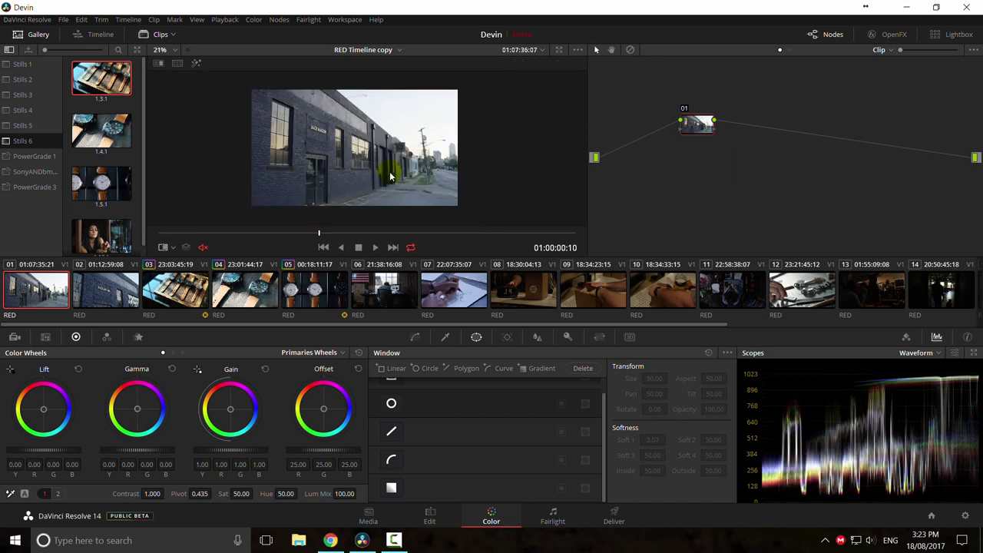
Step: Darken clip 01's shadows with the custom curve by lowering a shadow point, anchoring the lower midtones and moving the black point inward
left_click(415, 338)
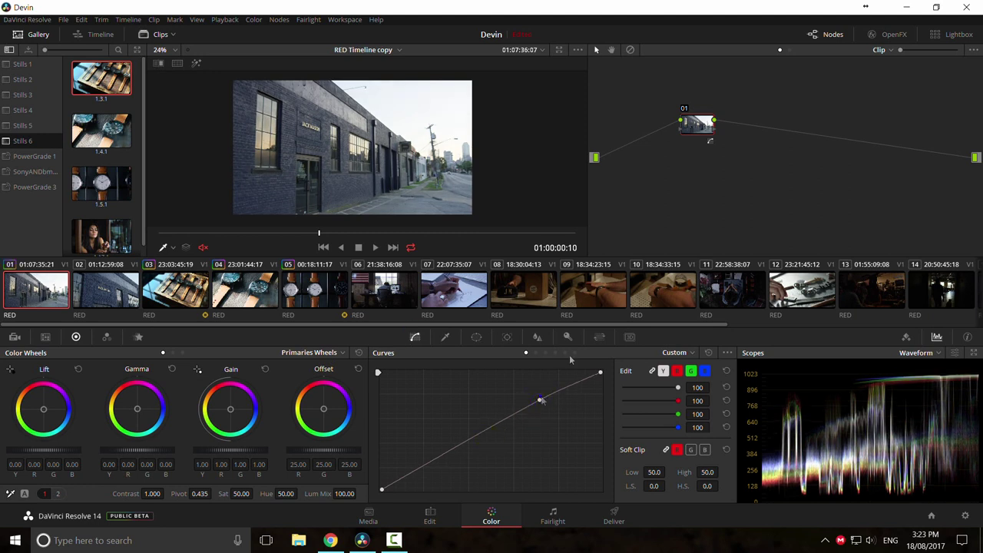
right_click(540, 399)
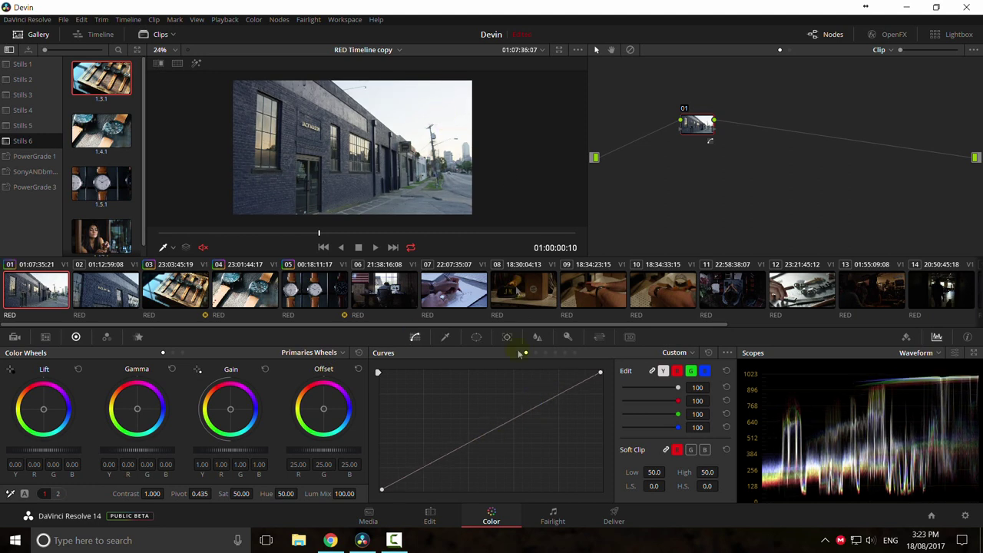
left_click_drag(413, 471, 465, 451)
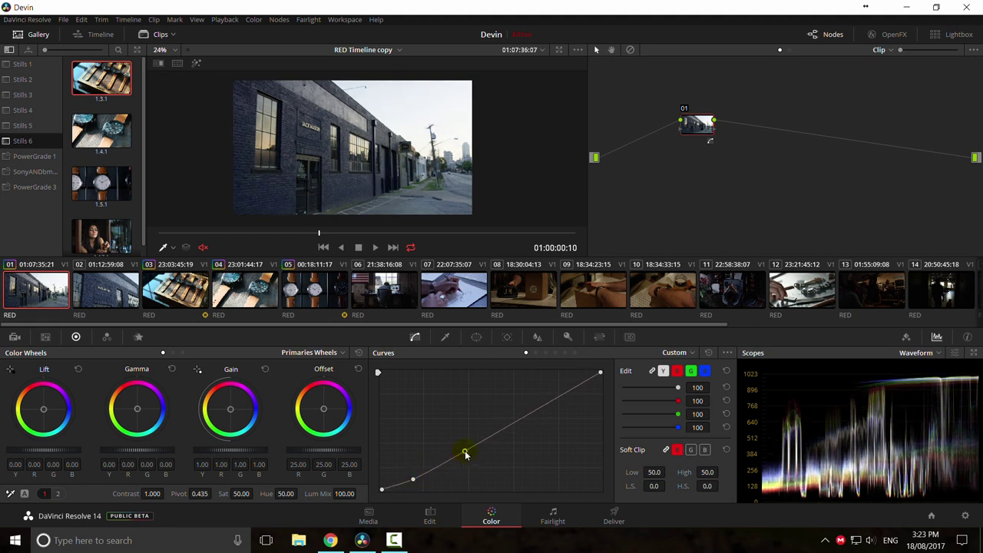
key("ctrl+d")
key("ctrl+d")
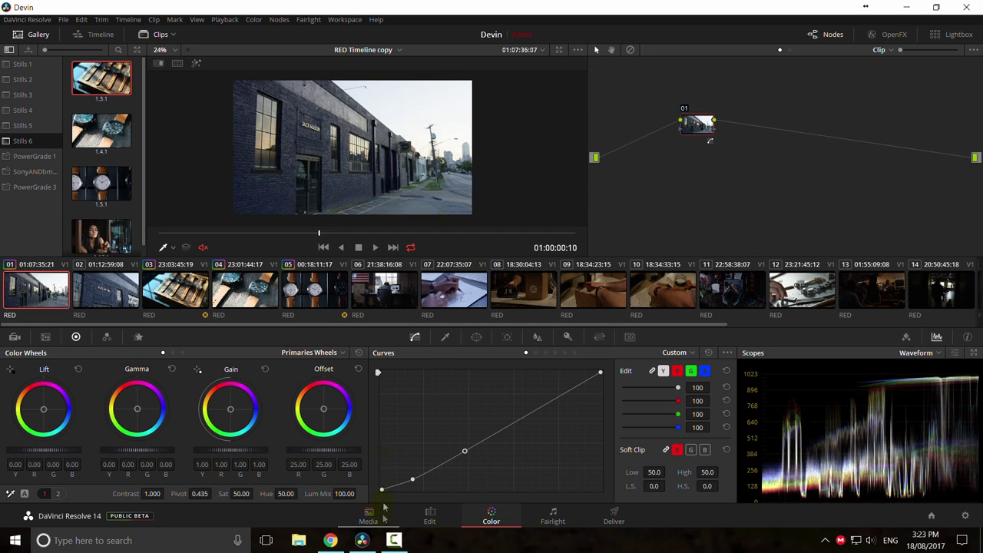
left_click_drag(383, 490, 416, 478)
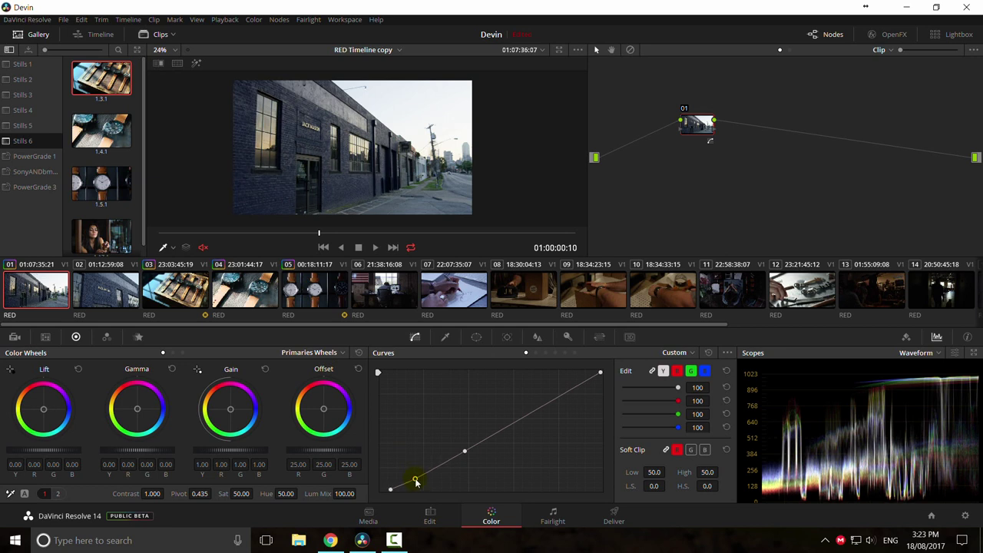
Step: Tint the shadows with the Log wheels to R 0.02, G -0.01, B -0.00, and compare node 01 disabled and enabled
left_click(296, 358)
left_click(315, 389)
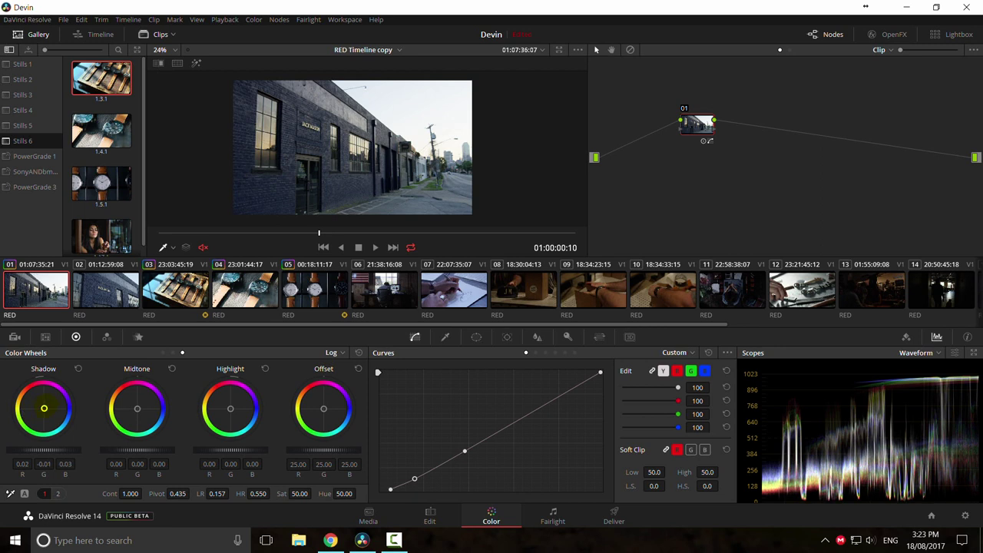
left_click(684, 109)
left_click(684, 109)
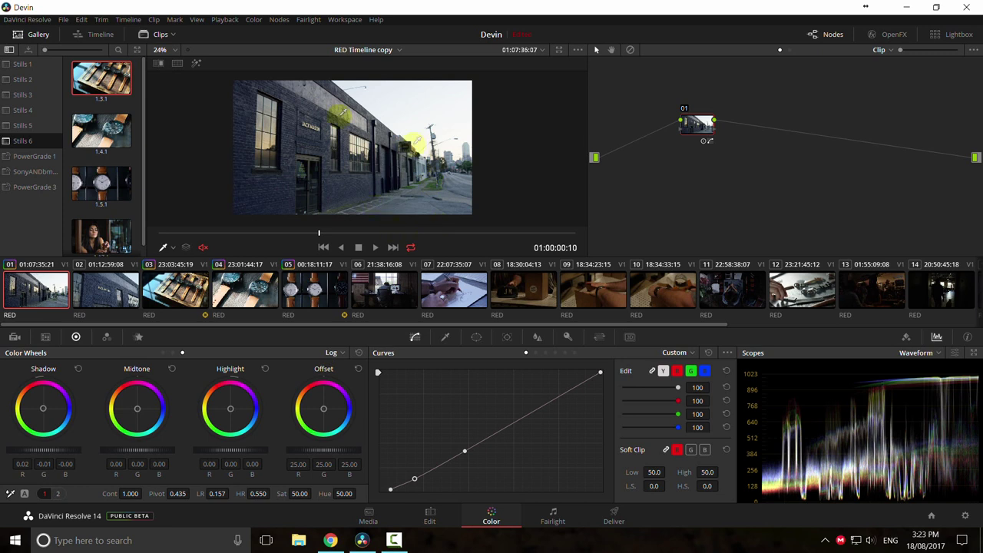
Step: Compare the graded building's shadows and sky with still 1.3.1, moving the image wipe across the frame
double_click(119, 89)
left_click_drag(417, 161, 429, 186)
key("alt+w")
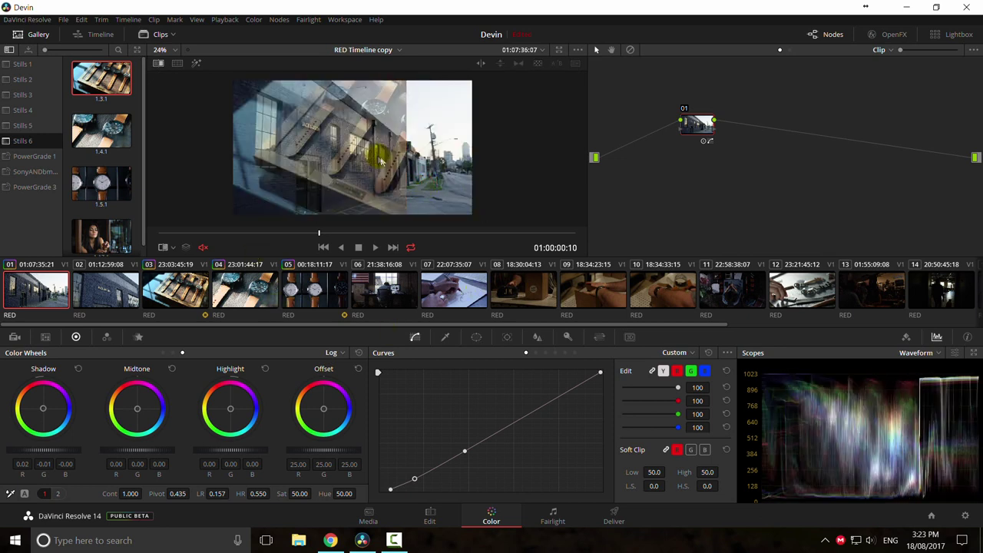
scroll(375, 159, "down", 2)
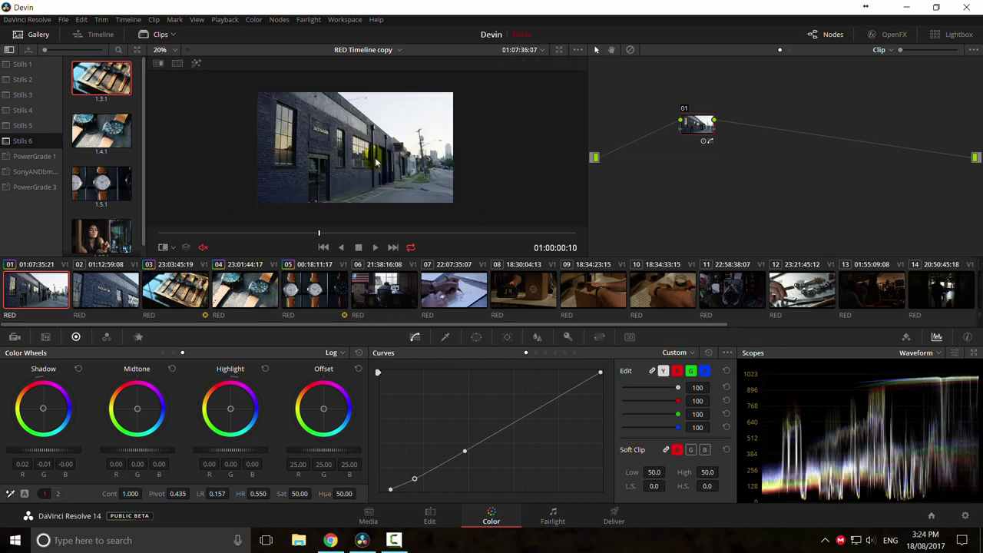
scroll(376, 161, "up", 3)
scroll(377, 163, "down", 2)
key("ctrl+w")
left_click_drag(433, 193, 391, 174)
key("alt+w")
scroll(438, 202, "up", 1)
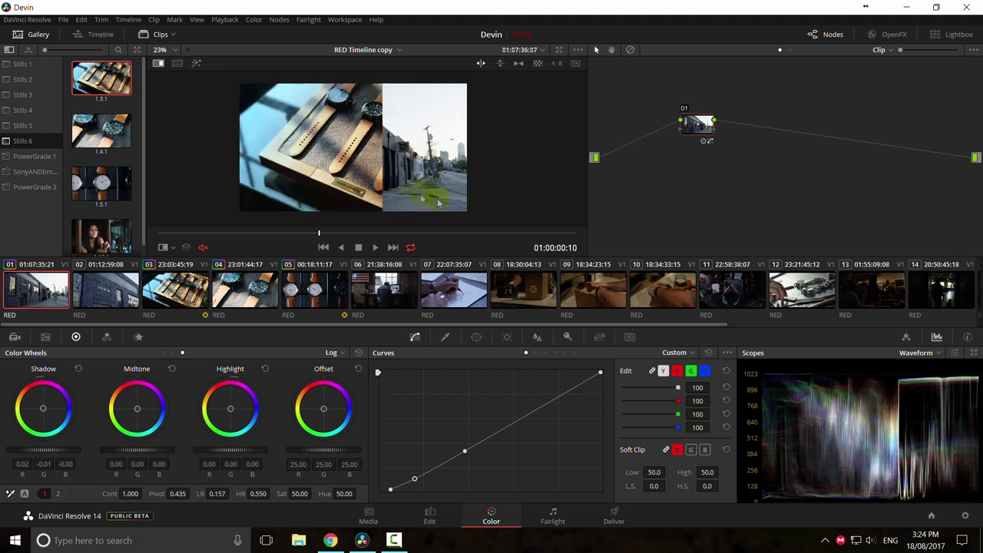
Step: Set clip 01's Camera Raw to decode using Clip, with color temperature 5010 and tint 3.96
left_click(15, 336)
left_click(115, 383)
left_click(91, 434)
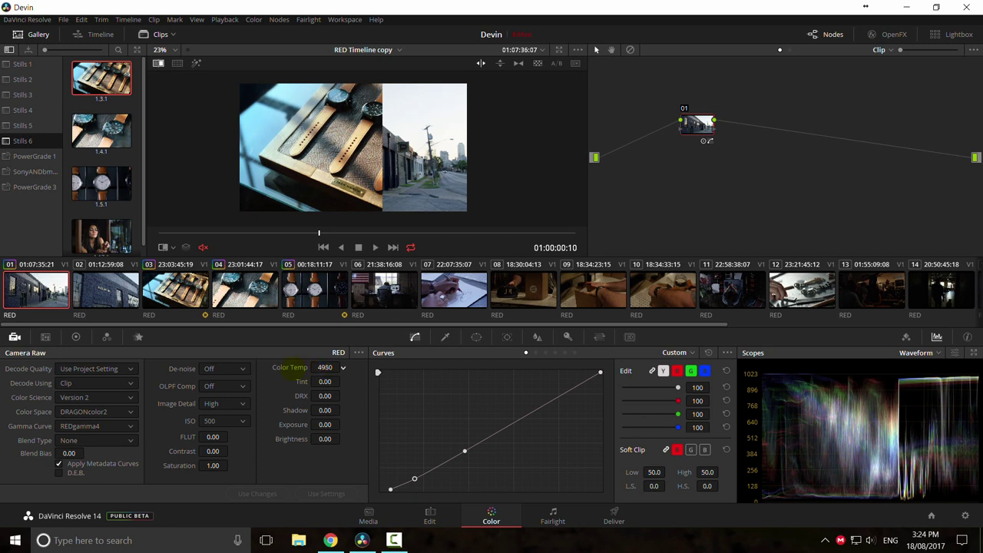
mouse_move(416, 180)
left_mouse_down()
mouse_move(223, 167)
mouse_move(407, 173)
left_mouse_up()
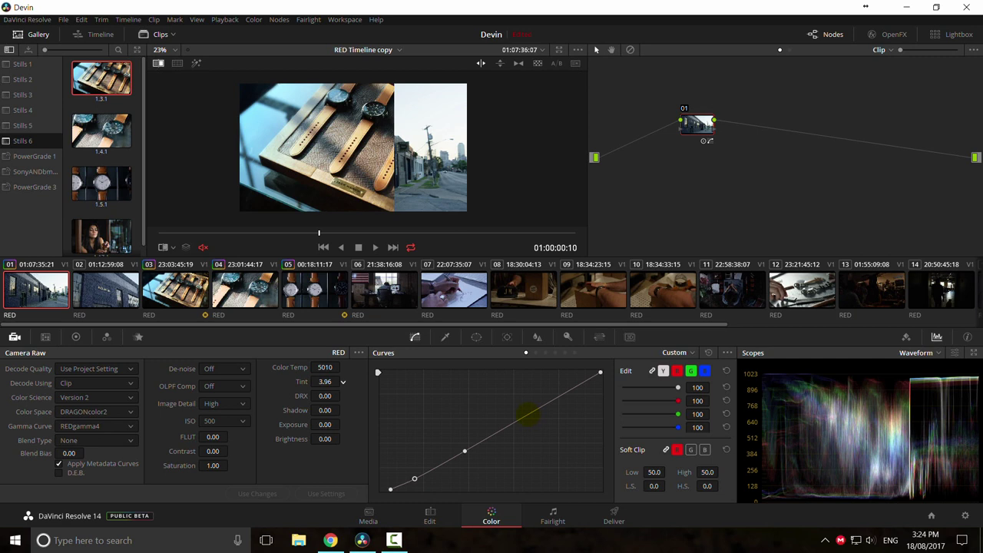
Step: Refine the raw color temperature to 4990 and tint to 4.10 while checking against still 1.3.1 with the image wipe
key("ctrl+w")
key("ctrl+w")
left_click_drag(403, 174, 434, 191)
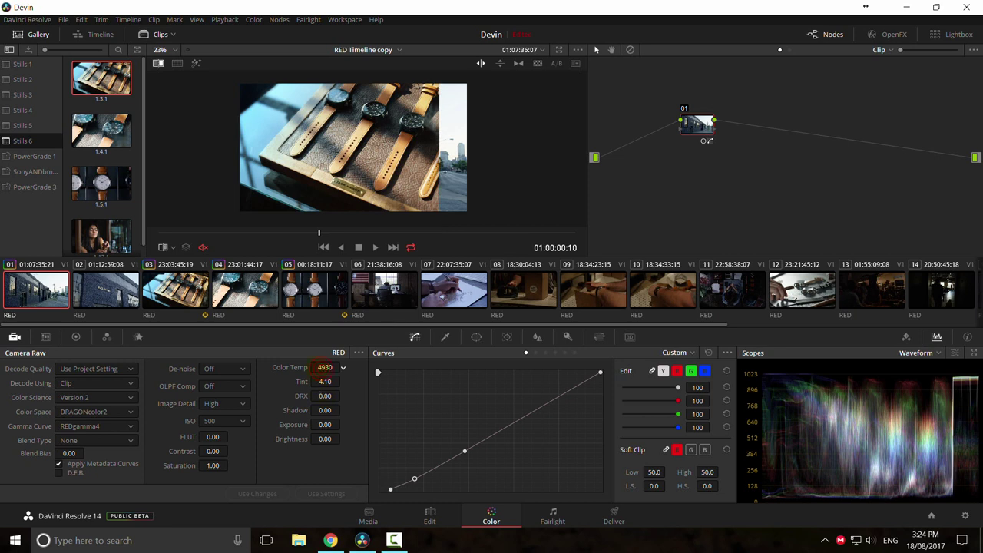
key("ctrl+w")
key("ctrl+w")
key("ctrl+w")
scroll(412, 183, "down", 1)
scroll(413, 183, "up", 2)
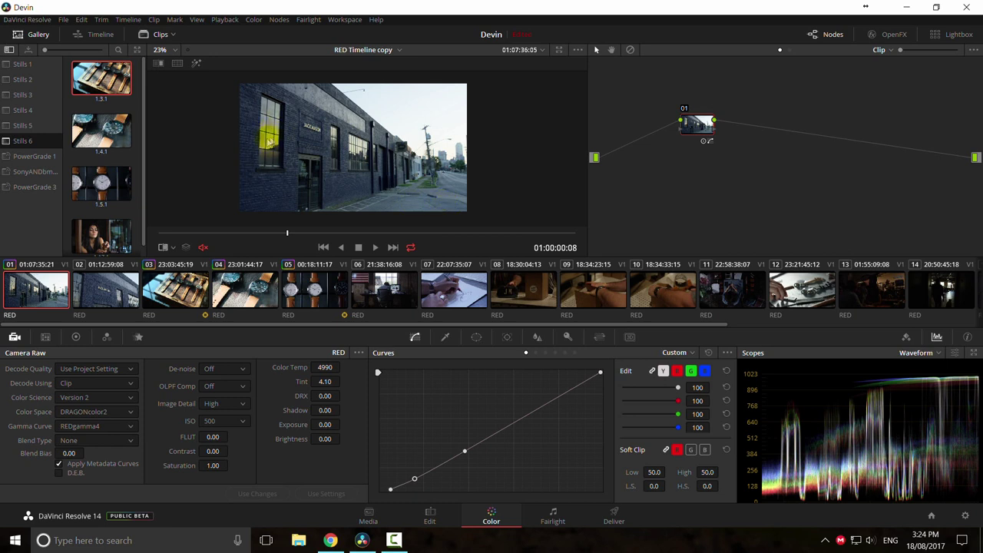
Step: Add serial node 02 and fit a linear power window around the tall window nearest the camera
left_click_drag(695, 124, 643, 119)
key("alt+s")
left_click(476, 338)
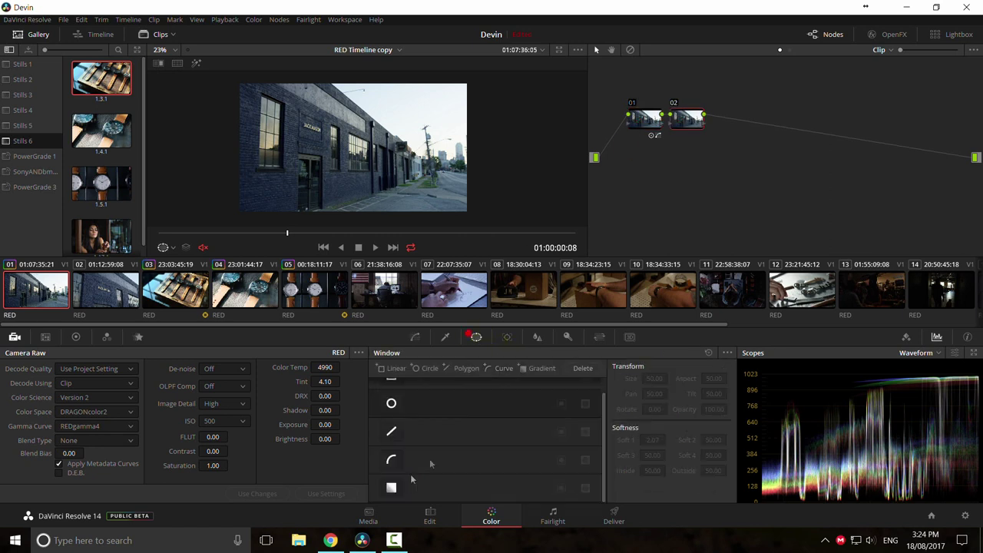
scroll(396, 480, "up", 1)
left_click(391, 391)
left_click_drag(354, 148, 258, 168)
left_click_drag(352, 92, 286, 102)
left_click_drag(284, 164, 284, 174)
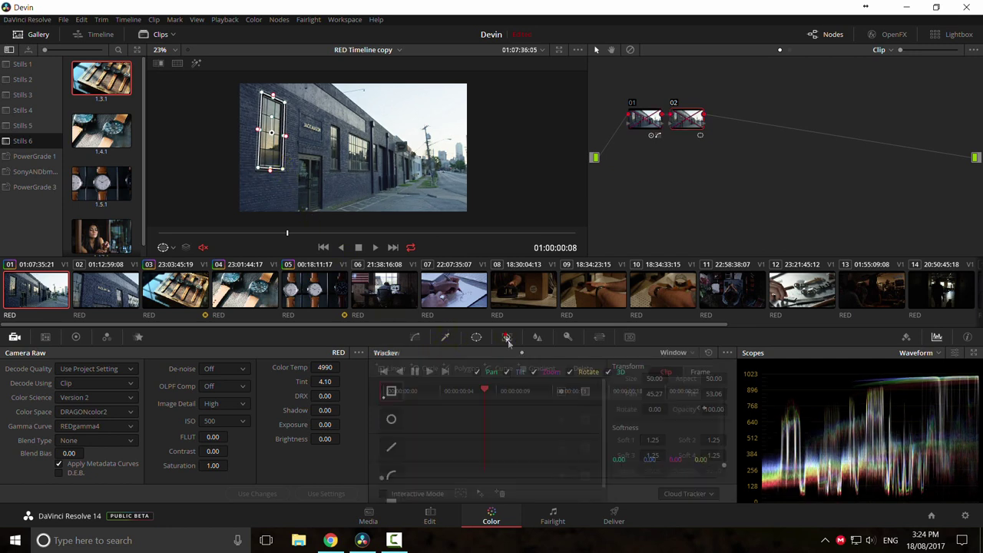
Step: Track the tall window's power window forward and in reverse through the whole clip
left_click(507, 338)
left_click(428, 371)
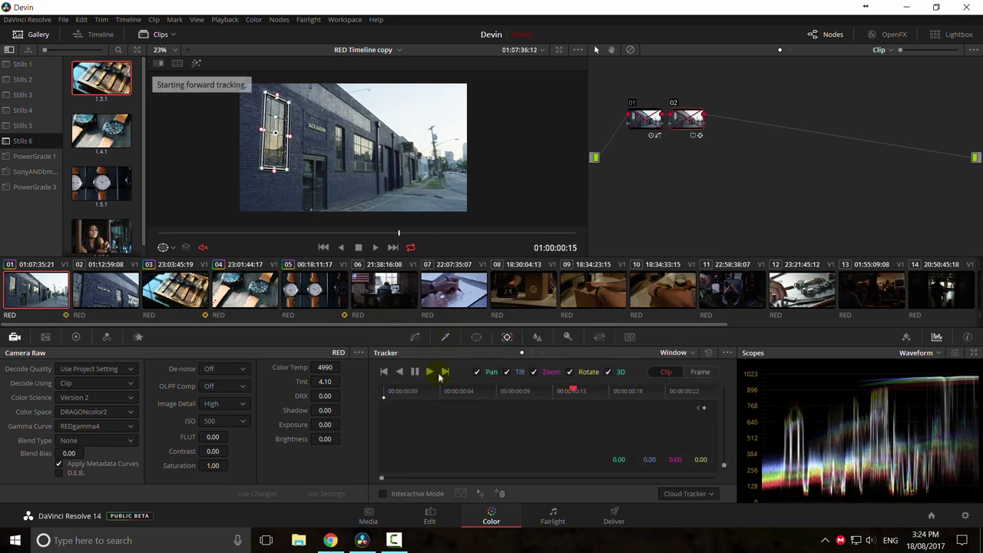
mouse_move(482, 395)
left_mouse_down()
mouse_move(383, 397)
mouse_move(488, 396)
left_mouse_up()
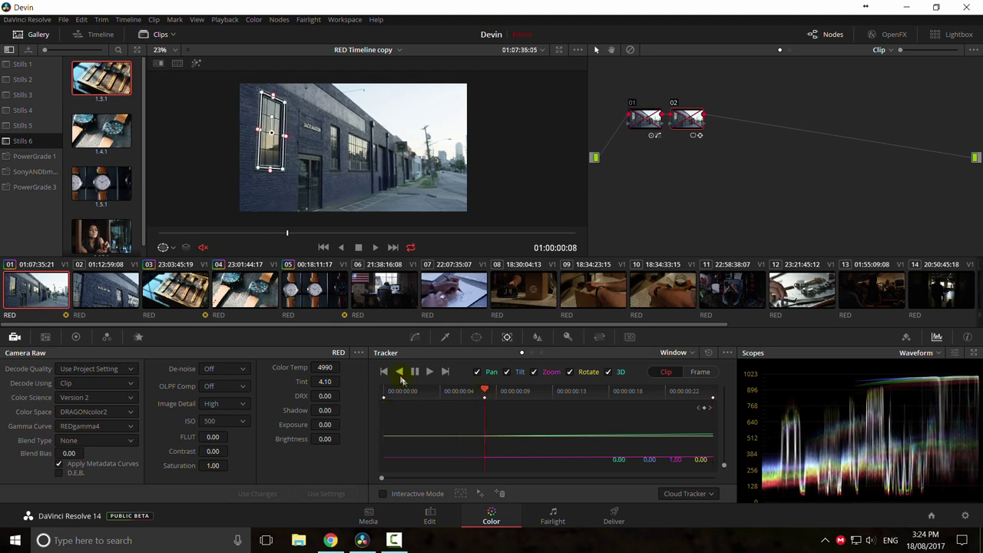
left_click(400, 373)
left_click(429, 372)
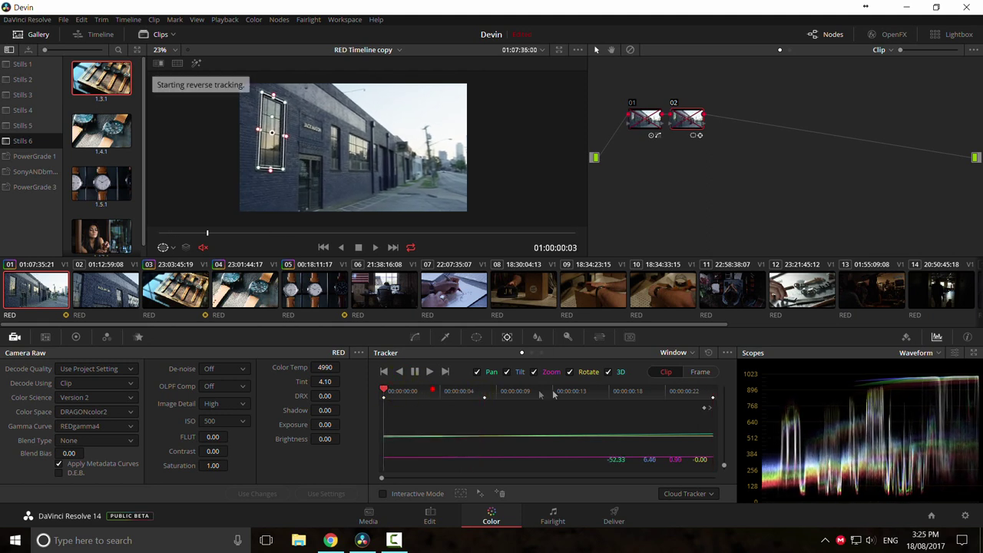
left_click(394, 540)
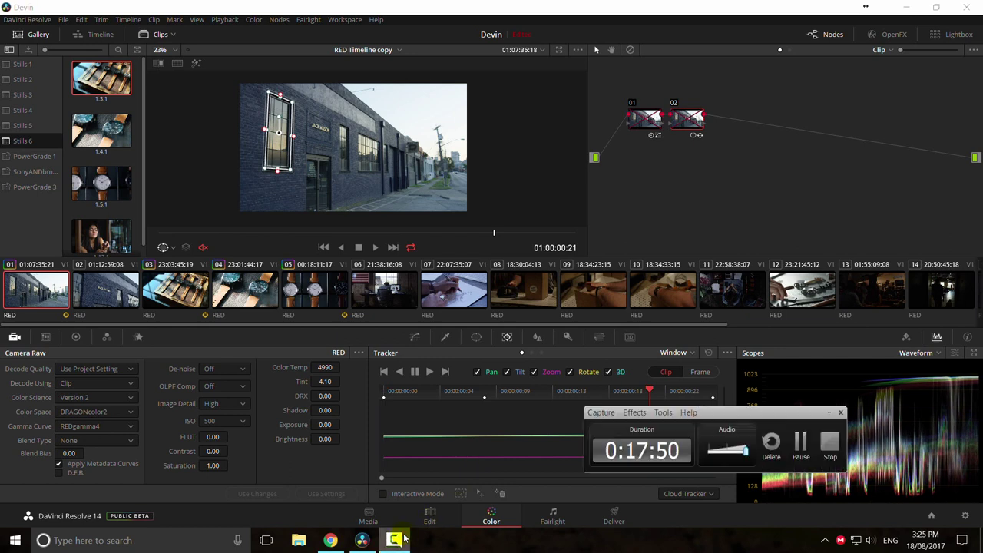
left_click(828, 412)
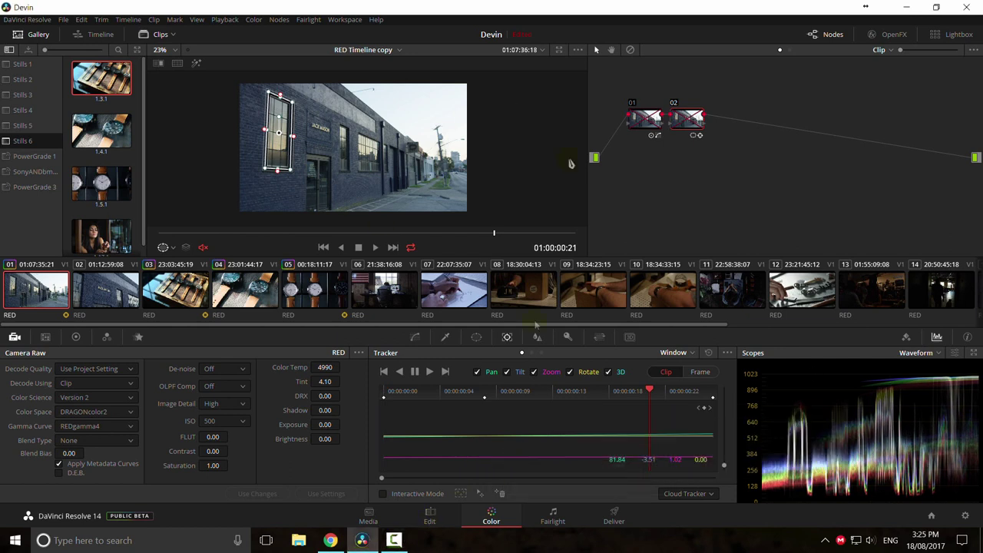
Step: Add a second linear power window to node 02 and shape it around the wide window past the door
left_click(476, 338)
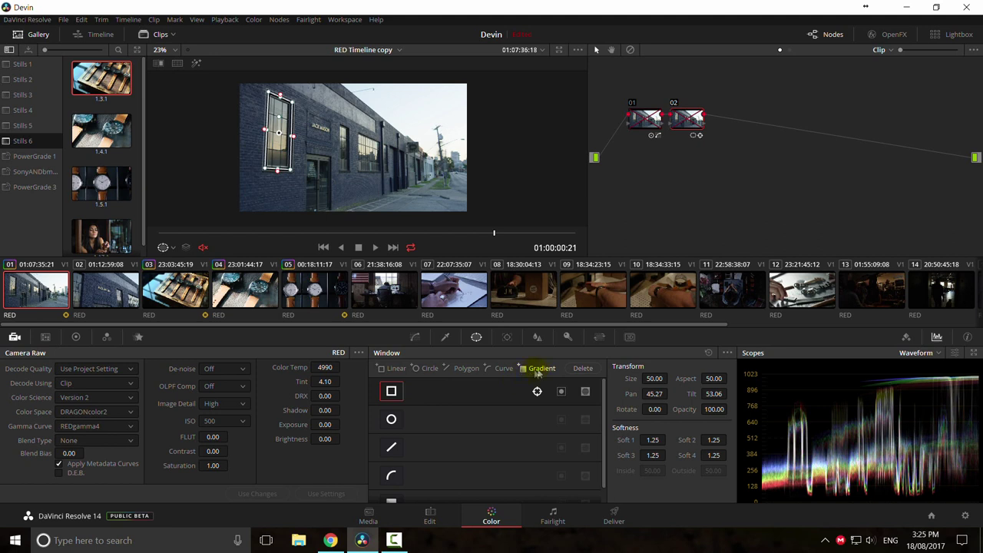
left_click(393, 368)
left_click_drag(357, 143, 404, 154)
scroll(405, 153, "up", 2)
left_click_drag(493, 208, 403, 186)
left_click_drag(349, 204, 352, 185)
left_click_drag(490, 123, 400, 147)
Step: Track the wide window's power window forward and in reverse to cover the whole clip
left_click(506, 337)
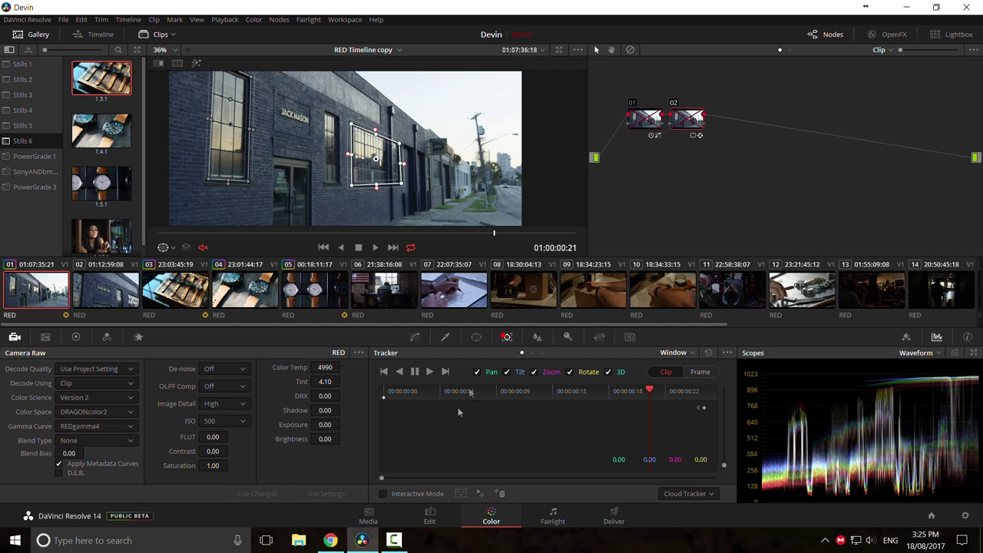
left_click(430, 373)
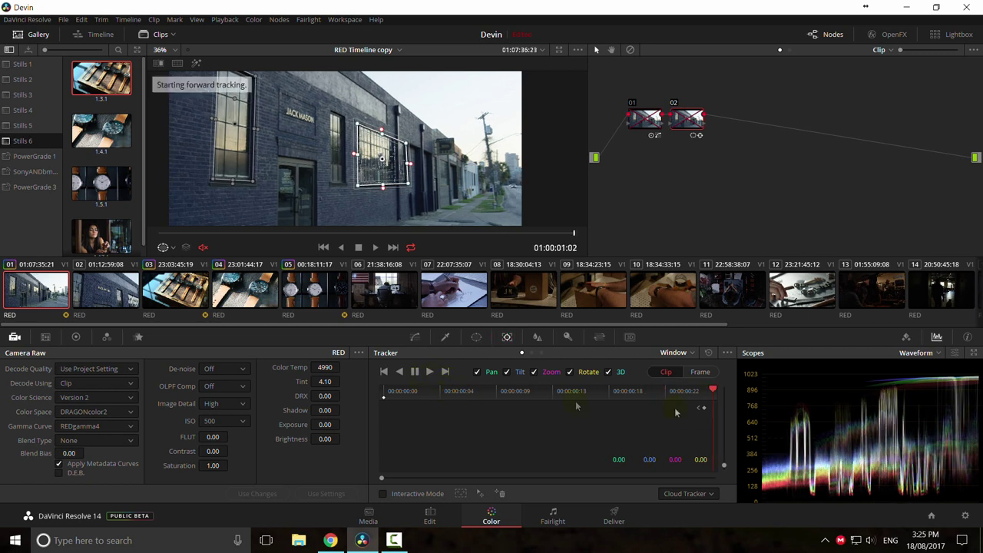
left_click(399, 372)
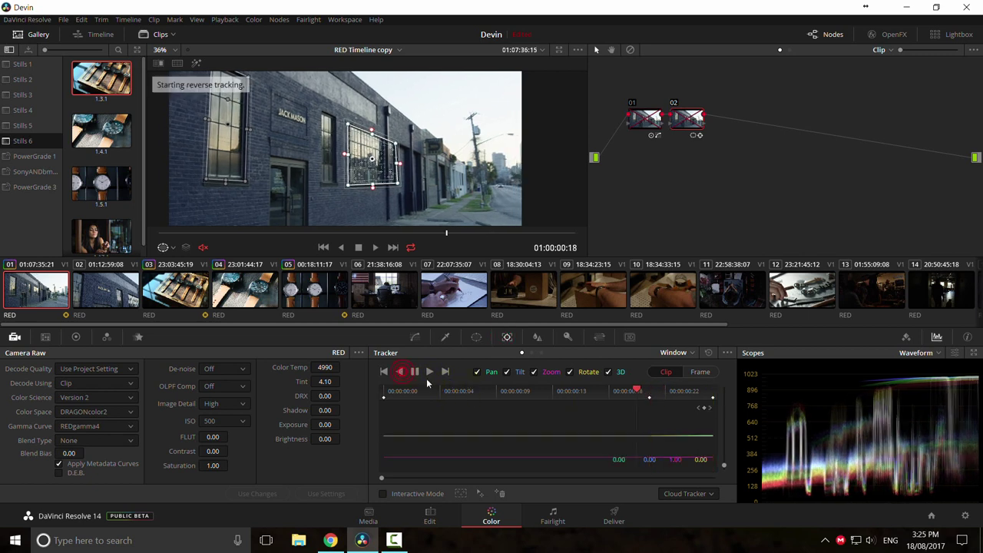
Step: Add a third linear power window to node 02 and fit it around the narrow window beside the door
left_click(476, 337)
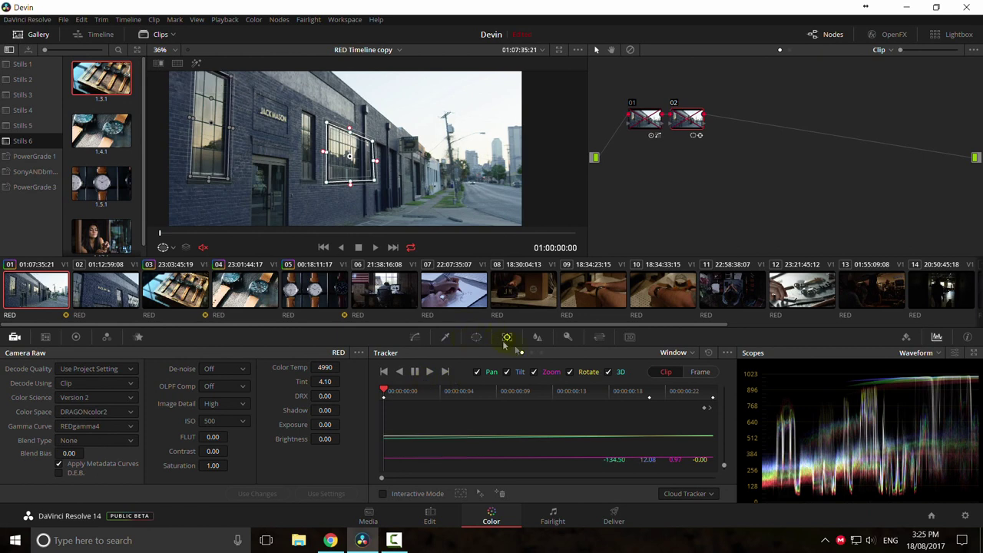
left_click(390, 368)
left_click_drag(345, 148, 315, 145)
left_click_drag(250, 115, 300, 114)
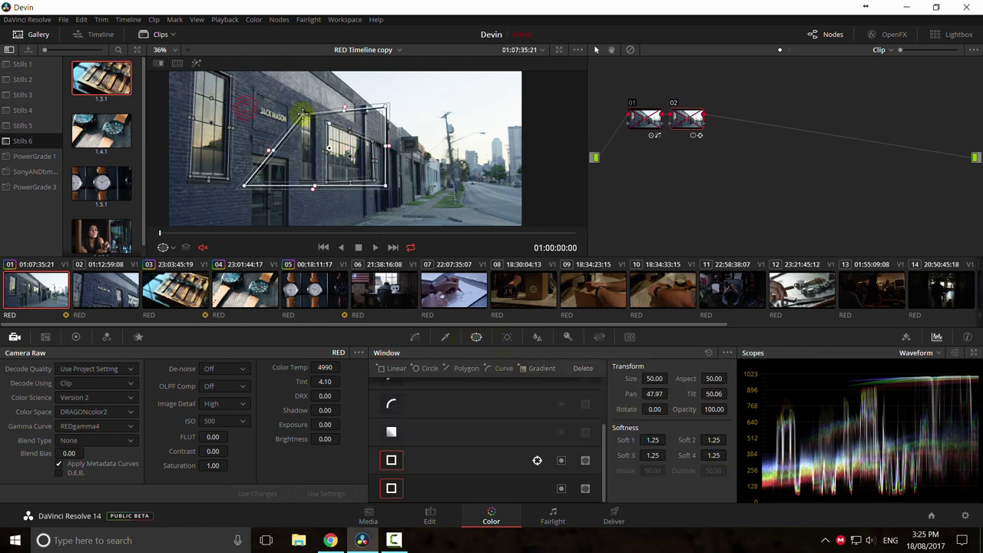
left_click_drag(246, 188, 299, 184)
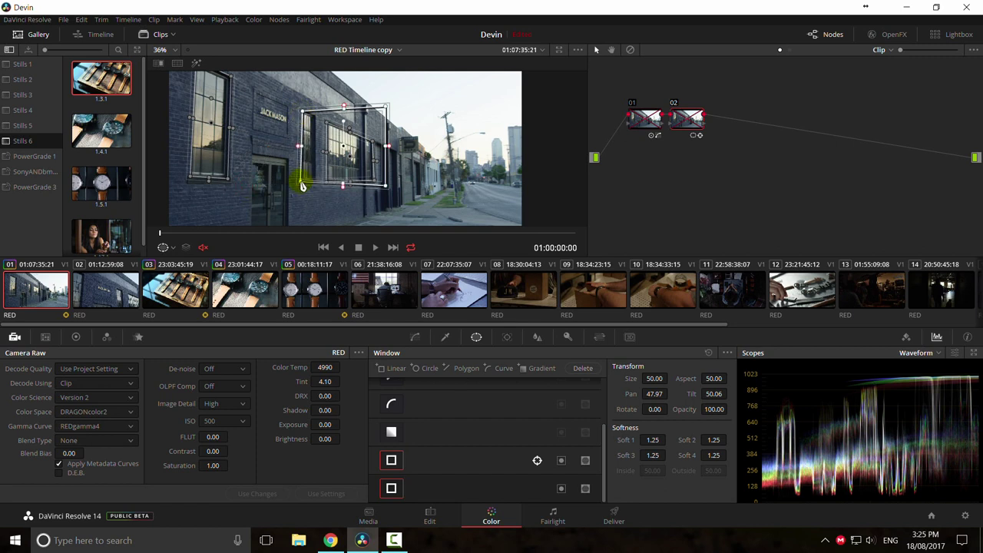
left_click_drag(385, 186, 314, 183)
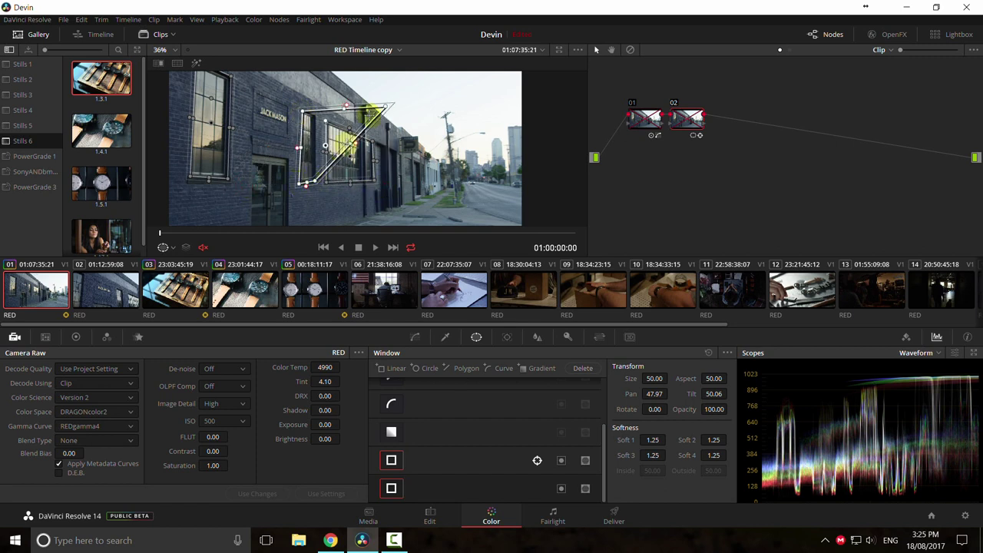
left_click_drag(385, 106, 316, 115)
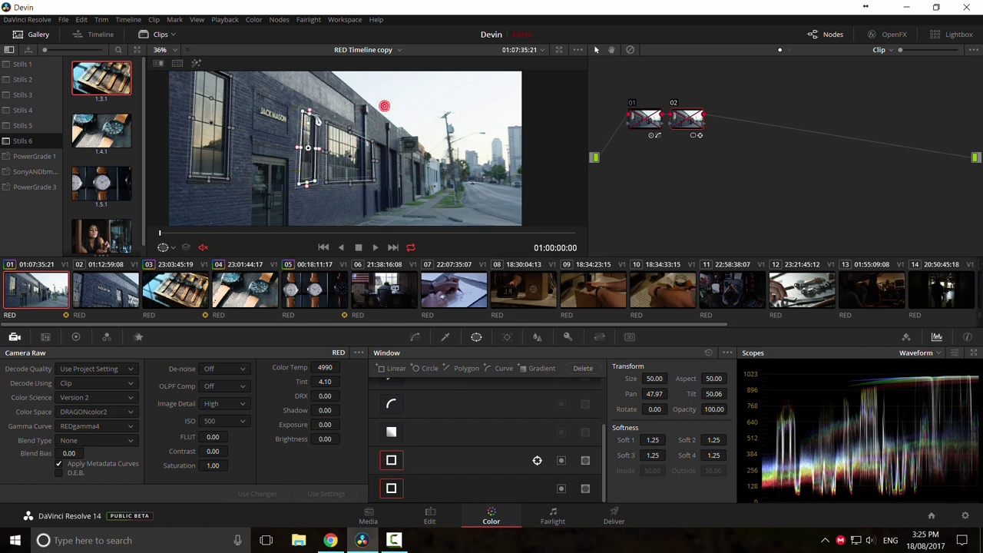
Step: Track the narrow window's power window forward to the end of the clip
left_click(507, 338)
left_click(426, 374)
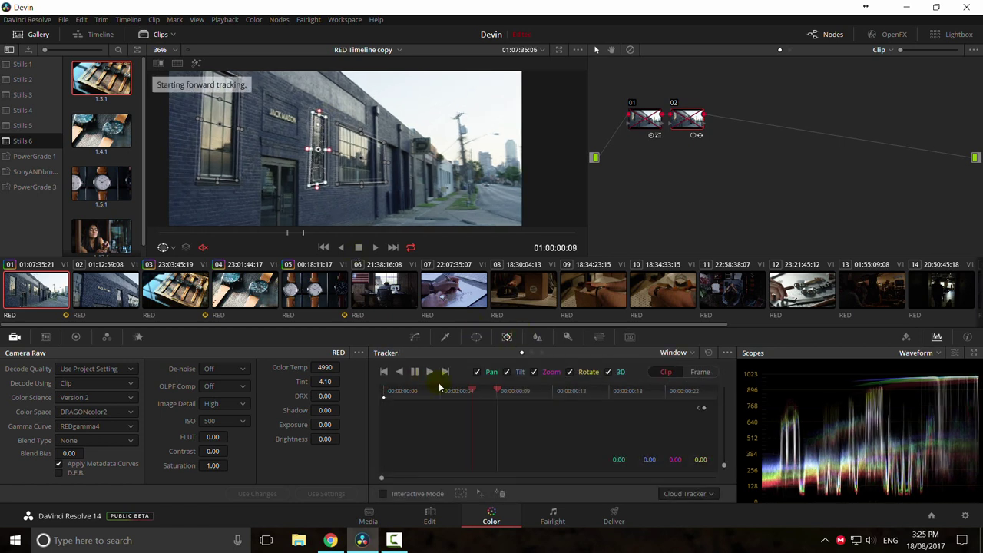
left_click(415, 336)
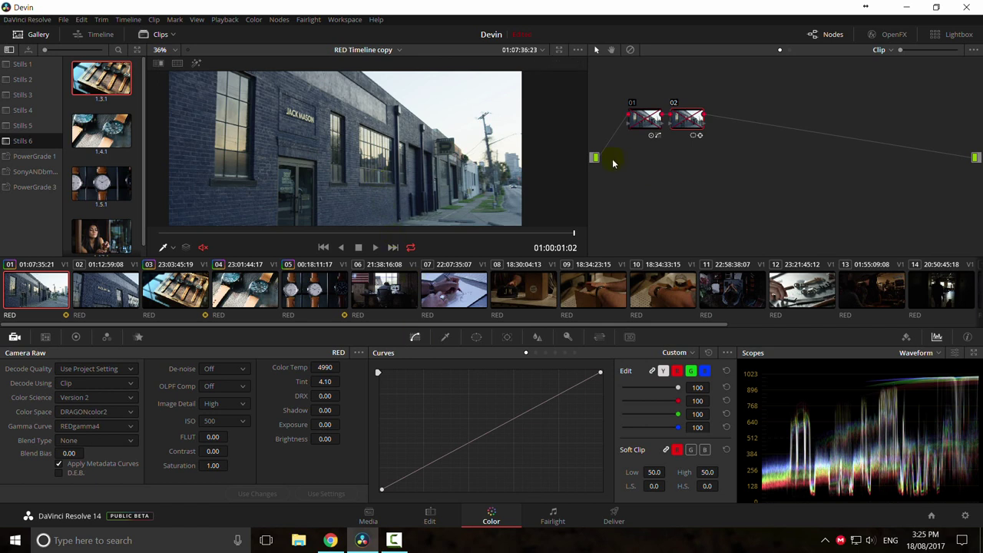
Step: Re-enable both nodes and check node 02's tracked masks in highlight view while scrubbing through the clip
key("alt+d")
key("shift+h")
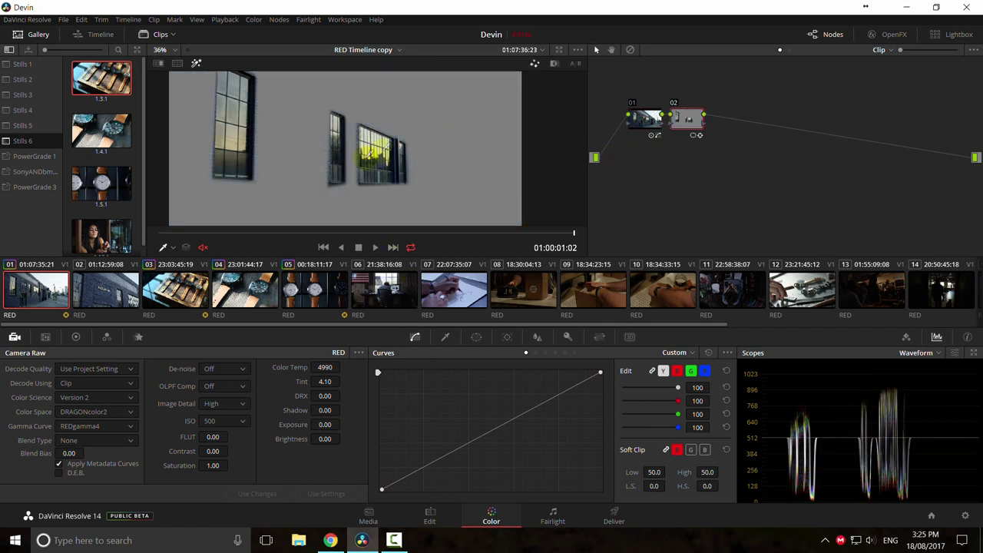
scroll(353, 177, "down", 2)
left_click_drag(224, 241, 488, 228)
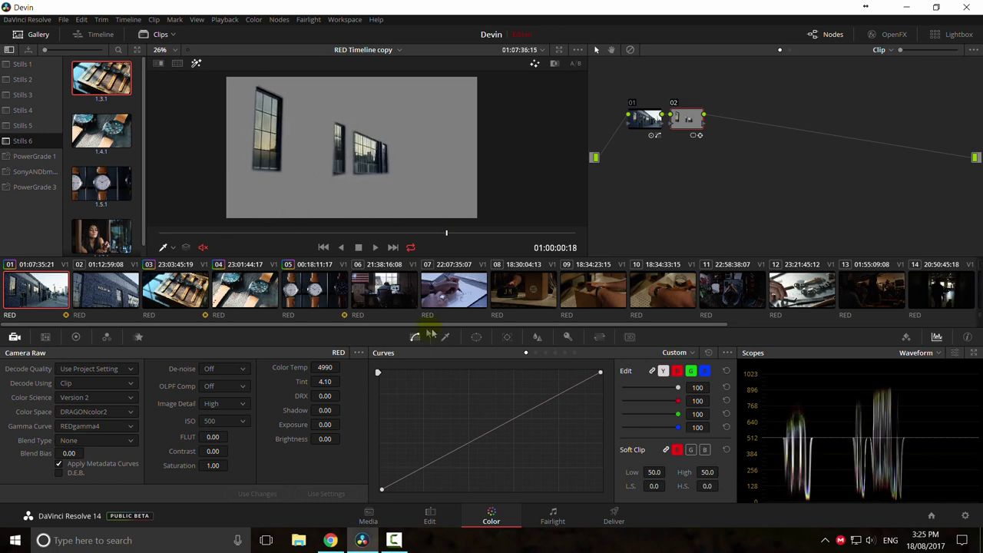
key("shift+h")
Step: Brighten node 02's windows by pulling the custom curve's white point inward and anchoring the shadows with a low control point
left_click_drag(539, 406, 521, 381)
right_click(520, 381)
left_click_drag(598, 375, 577, 373)
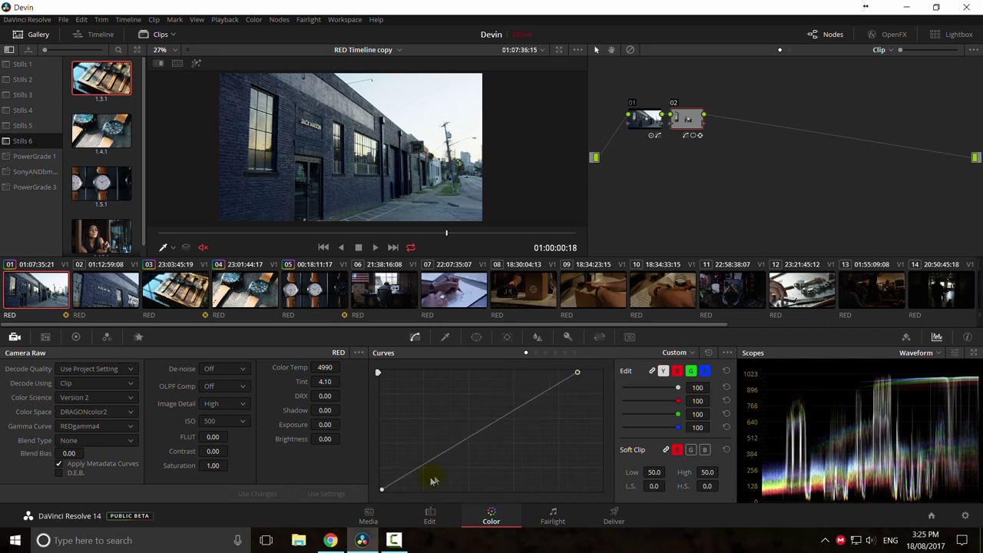
left_click_drag(398, 484, 400, 483)
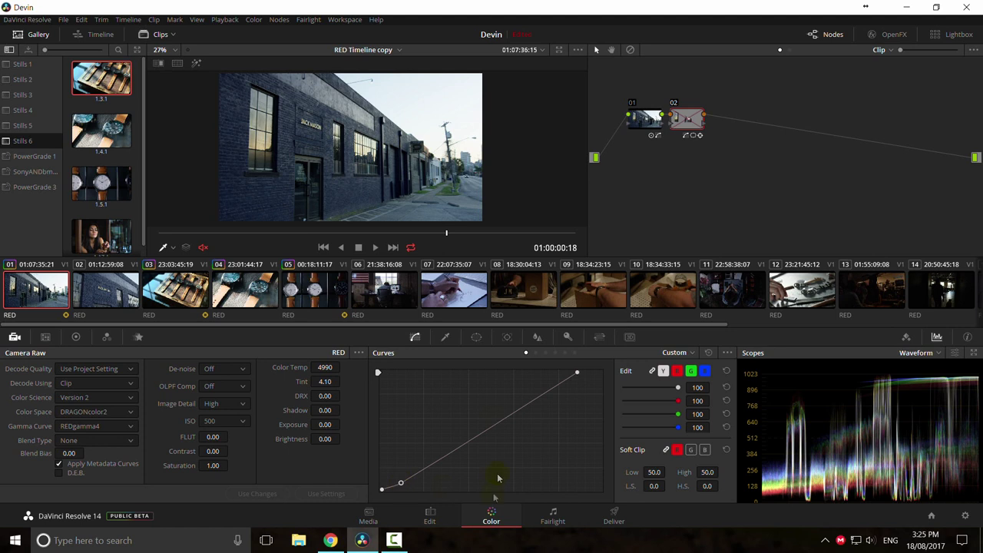
scroll(360, 184, "up", 1)
scroll(360, 185, "down", 1)
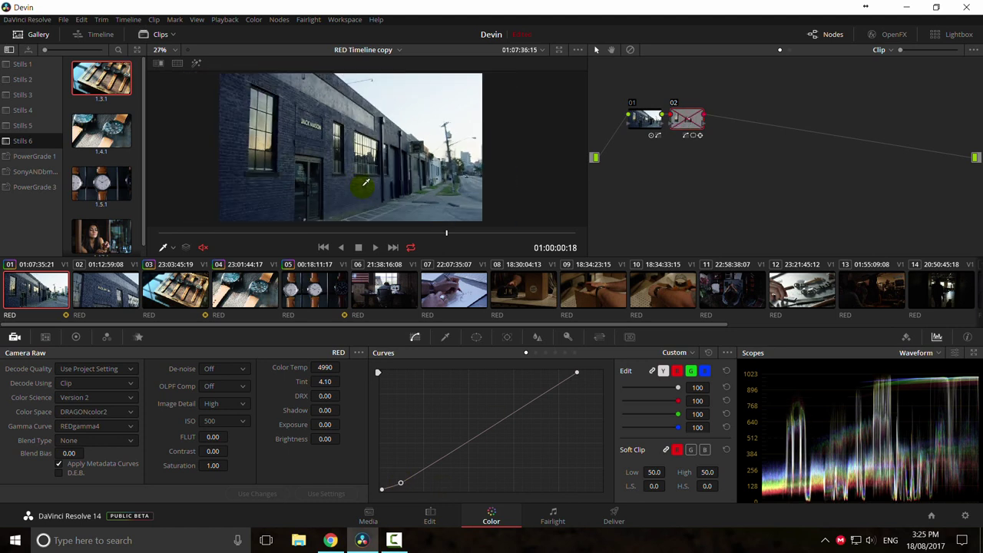
Step: Warm node 02's windows by setting Temp to 800 and compare the result with the node off and on
left_click(80, 338)
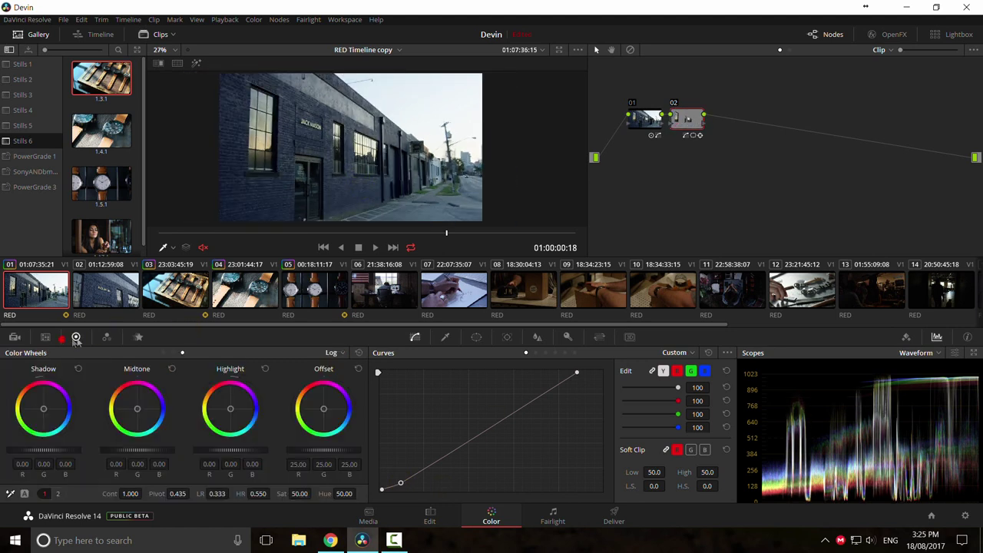
left_click_drag(121, 501, 115, 497)
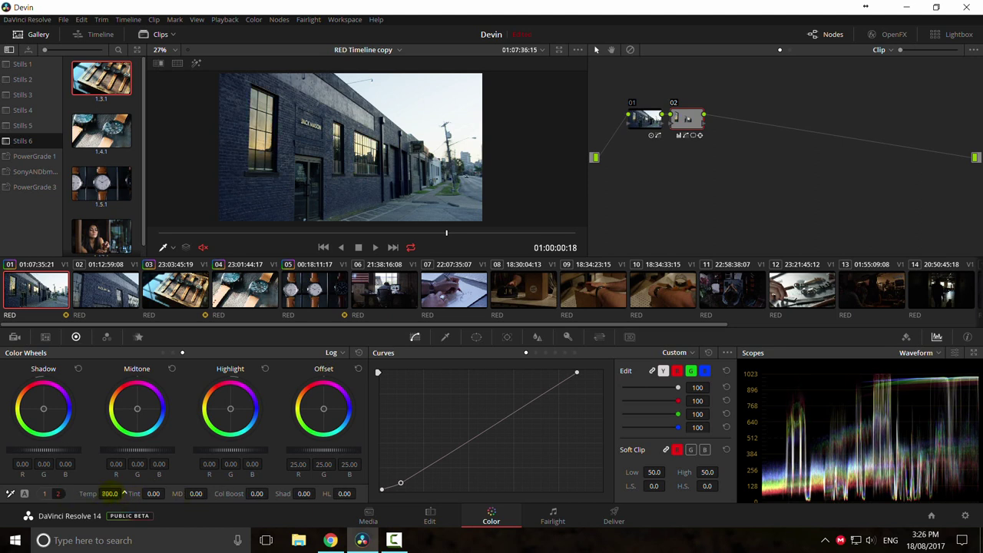
key("ctrl+d")
key("ctrl+d")
key("ctrl+d")
key("ctrl+d")
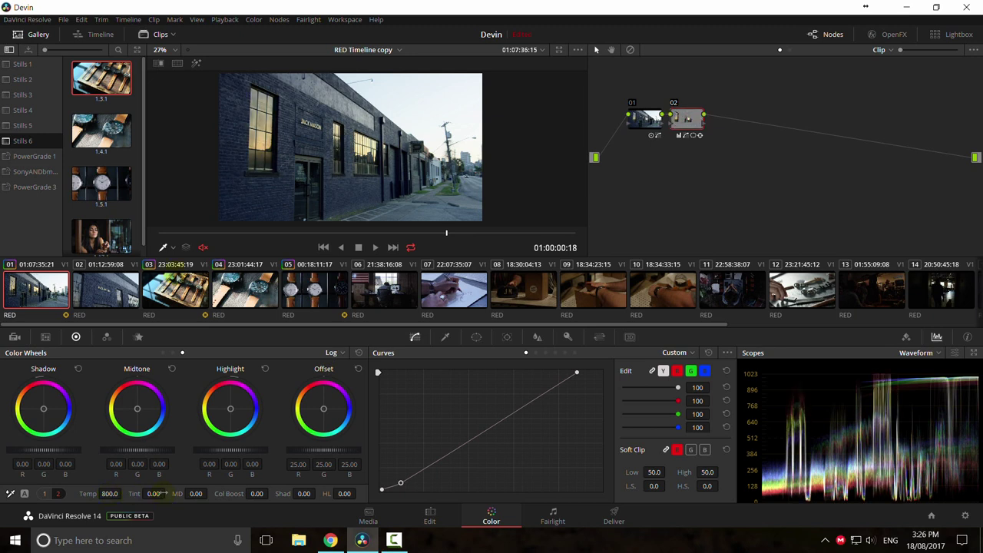
Step: Wipe against watch still 1.3.1 and warm node 02's Gain to red 1.04, green 0.99 and blue 0.95
left_click_drag(99, 90, 346, 201)
key("alt+w")
left_click_drag(298, 179, 365, 191)
scroll(361, 186, "up", 1)
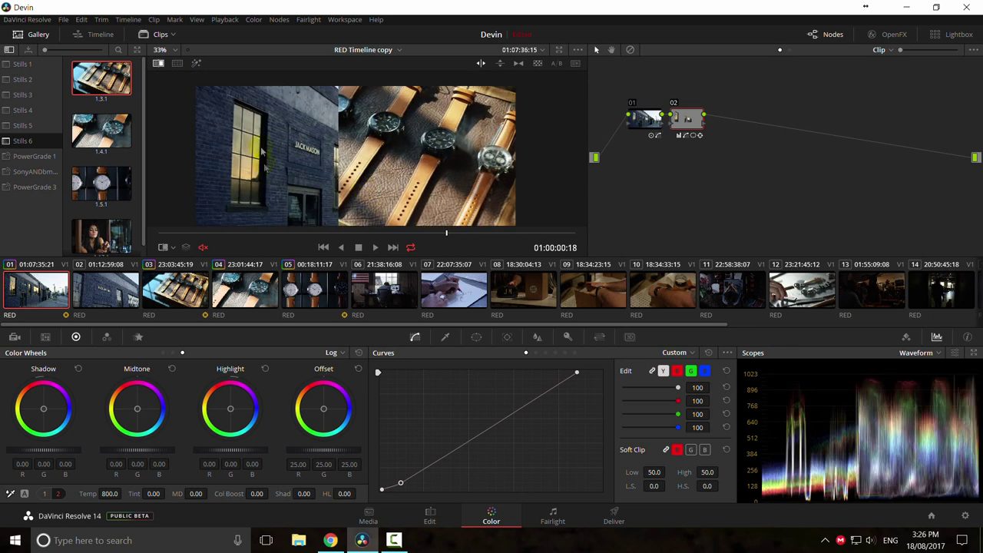
left_click(328, 365)
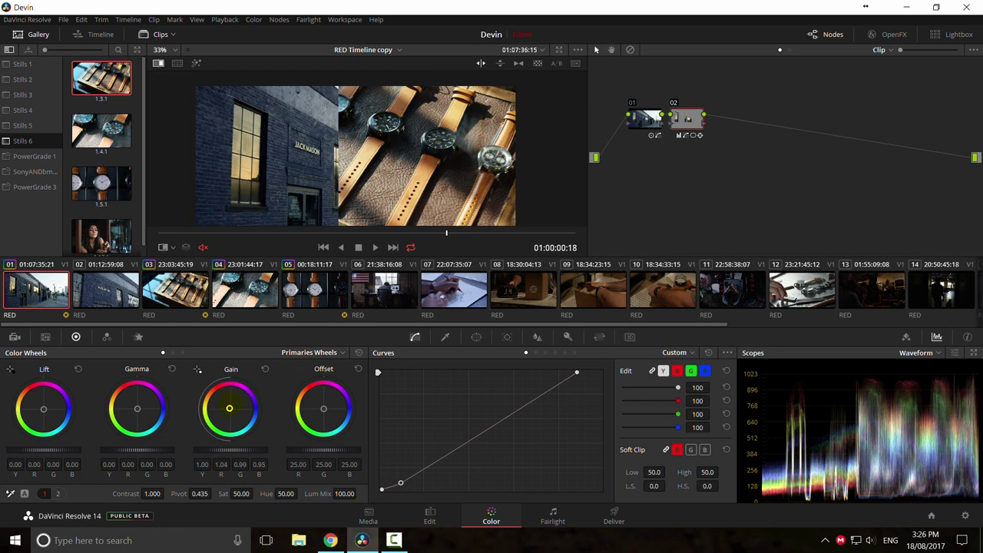
key("ctrl+w")
Step: Inspect the graded building windows up close against the watch still and with node 02 off and on
scroll(379, 159, "down", 3)
scroll(380, 184, "up", 3)
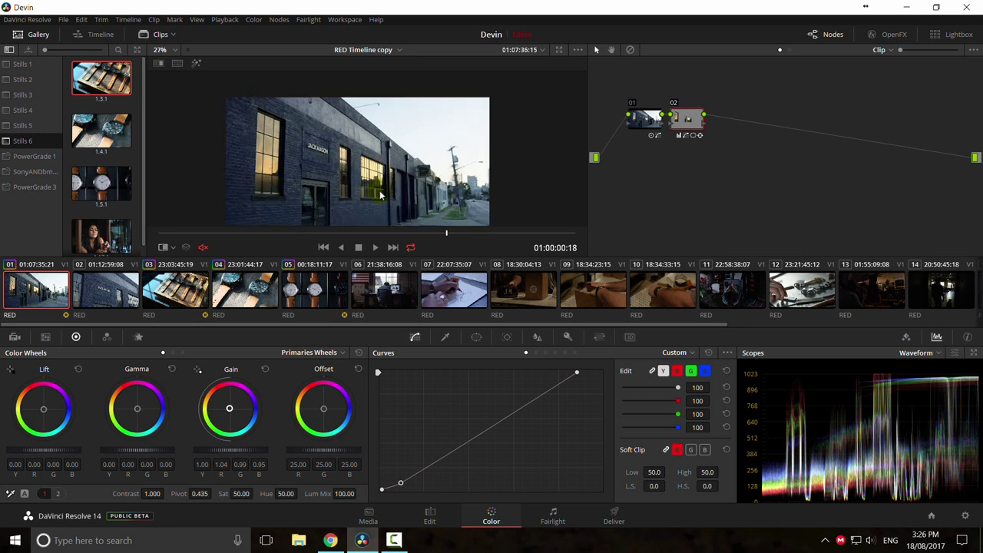
scroll(379, 201, "up", 5)
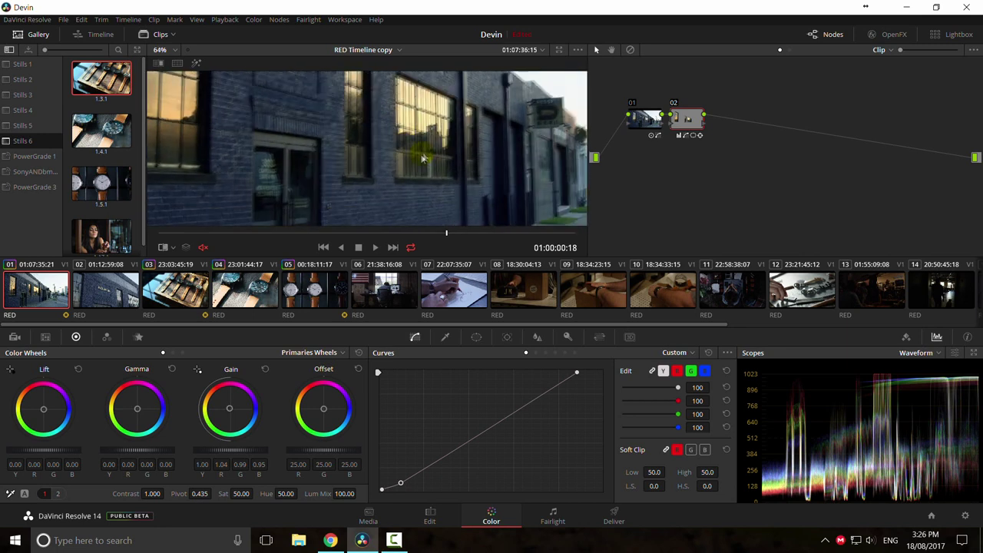
left_click_drag(430, 123, 420, 164)
scroll(432, 146, "up", 1)
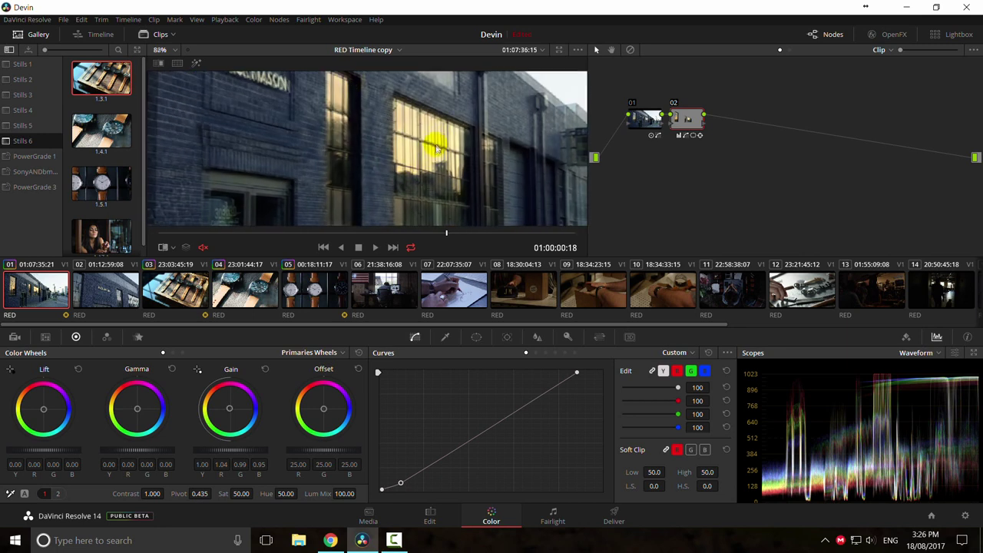
key("ctrl+w")
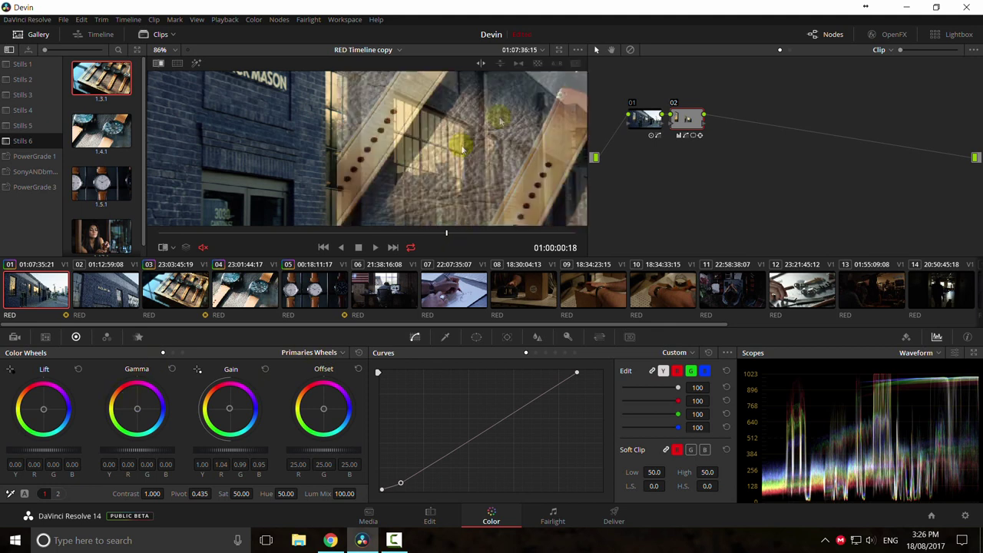
key("ctrl+w")
key("ctrl+d")
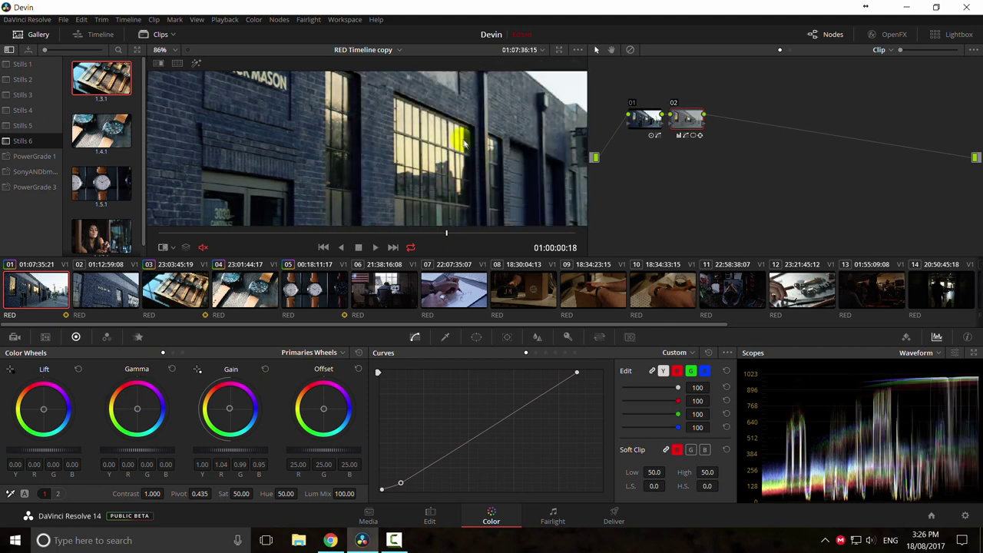
key("ctrl+d")
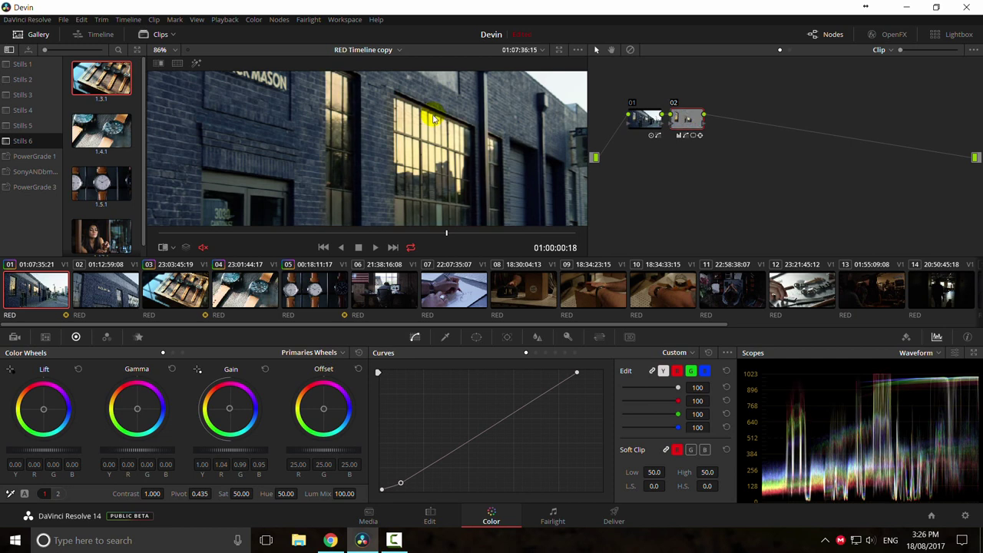
Step: Tighten the narrow window's power window by moving its lower corners up to the sill
left_click(476, 336)
left_click_drag(383, 165, 392, 166)
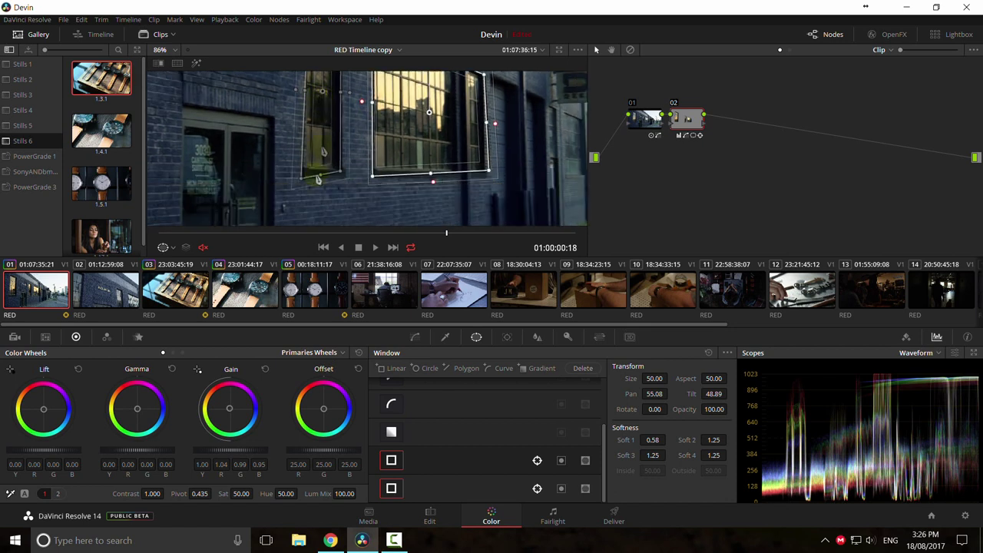
left_click(307, 178)
left_click_drag(307, 178, 307, 173)
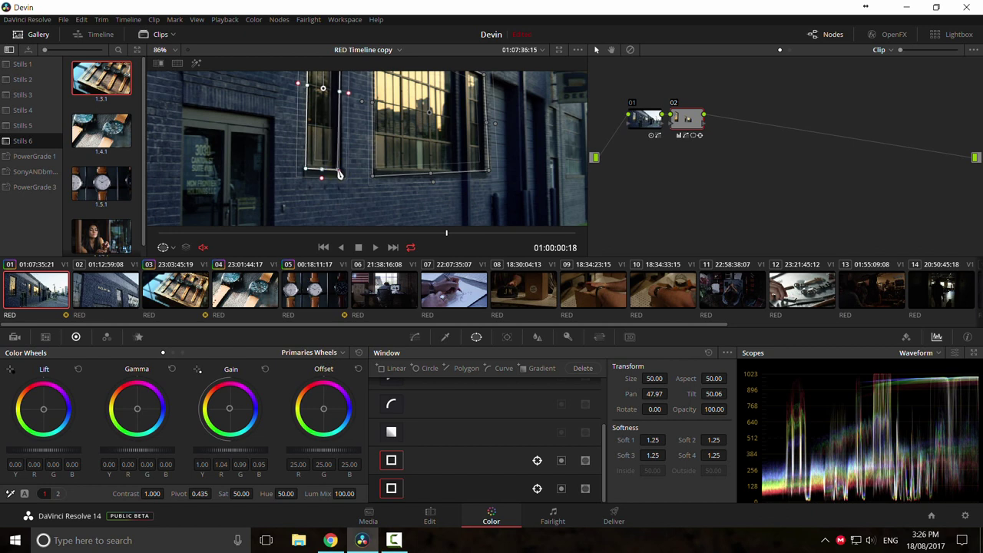
Step: Tighten the wide window's power window by moving its corners in to the window frame
left_click(374, 175)
left_click_drag(374, 175, 376, 172)
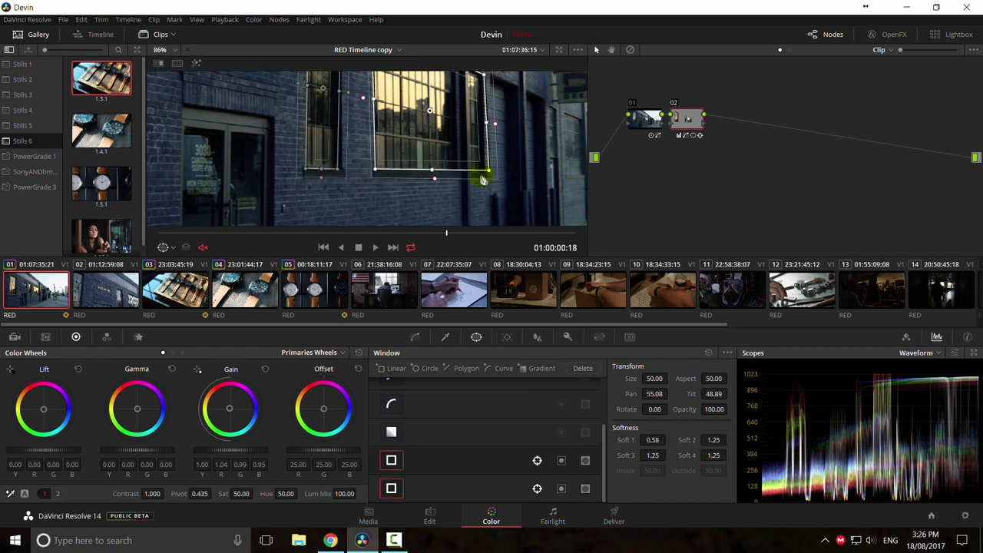
left_click_drag(492, 175, 484, 164)
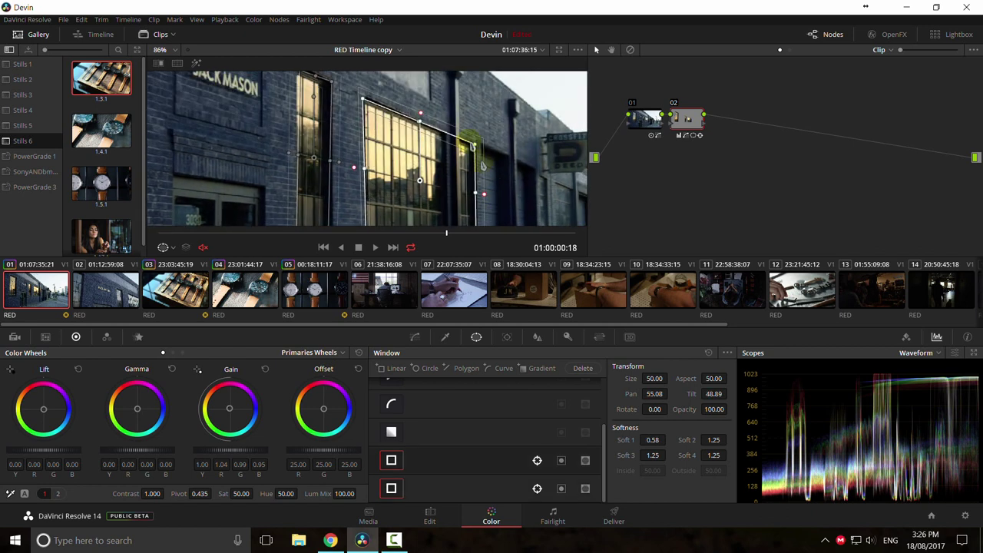
left_click_drag(473, 144, 469, 146)
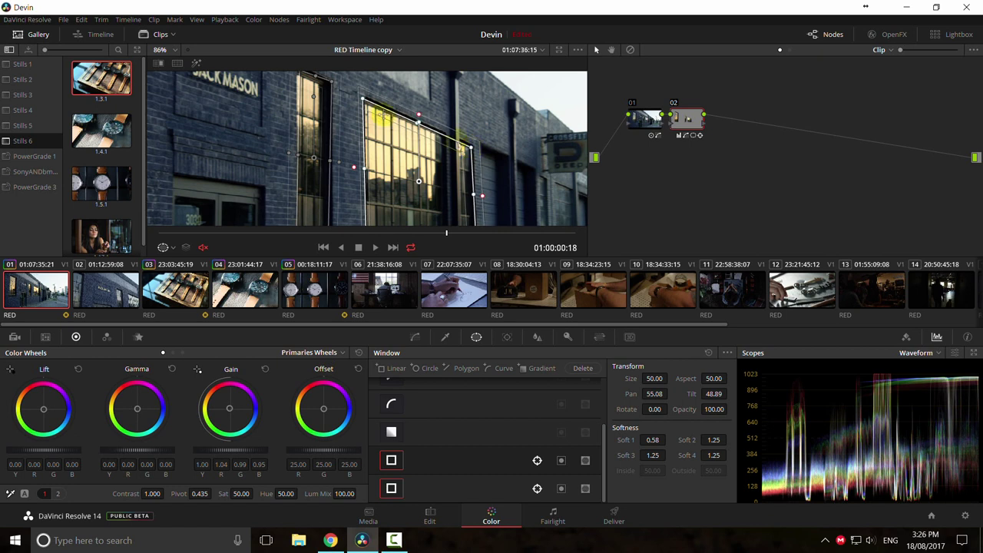
left_click_drag(363, 103, 366, 102)
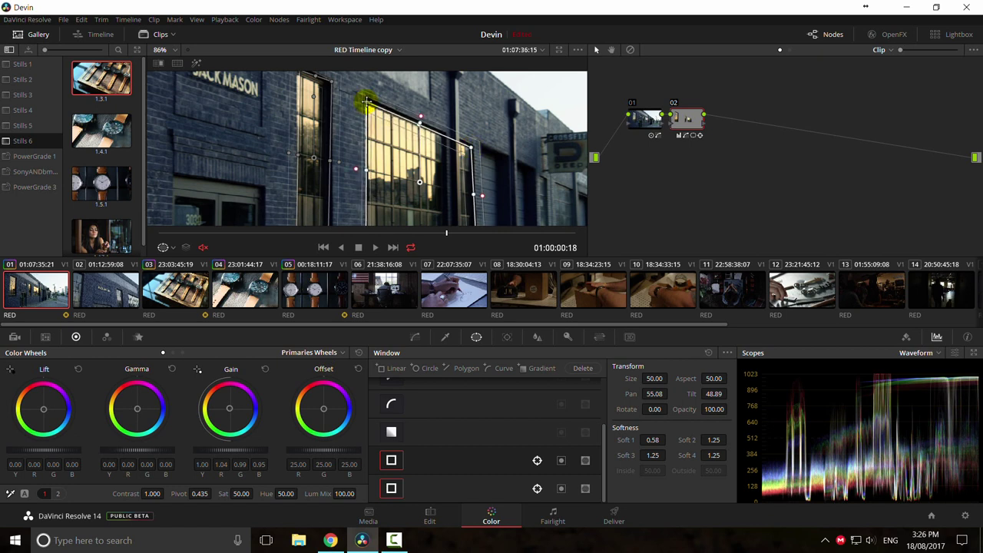
Step: Refine the narrow window's mask edge, reducing Soft 1 to 0.84
left_click_drag(360, 176, 299, 156)
mouse_move(315, 92)
left_mouse_down()
mouse_move(310, 110)
mouse_move(297, 87)
mouse_move(327, 103)
mouse_move(297, 92)
left_mouse_up()
left_click_drag(369, 194, 337, 136)
left_click_drag(299, 203, 268, 201)
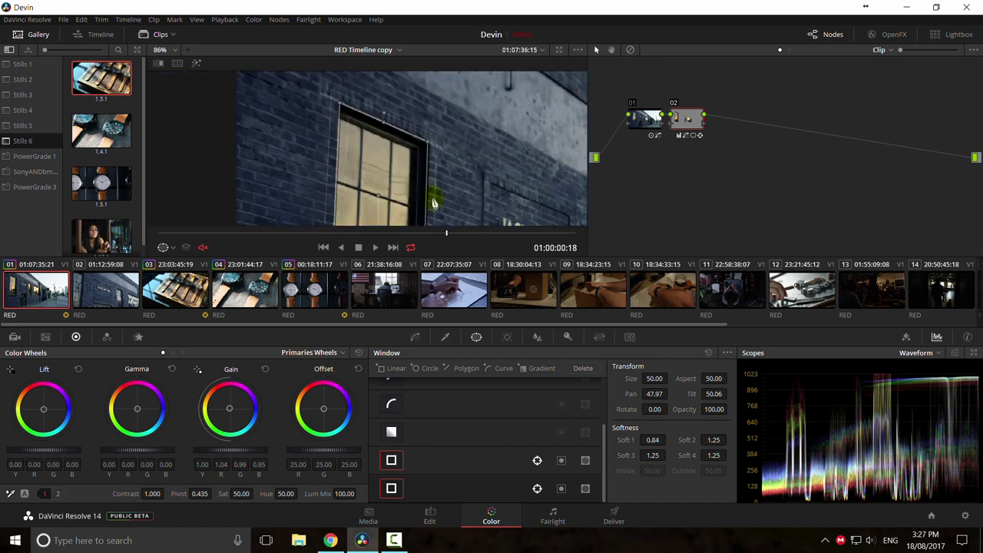
Step: Refit the tall window's power window by moving its upper and lower corners onto the glass edges
left_click(341, 125)
left_click_drag(341, 125, 341, 123)
left_click_drag(423, 140, 425, 145)
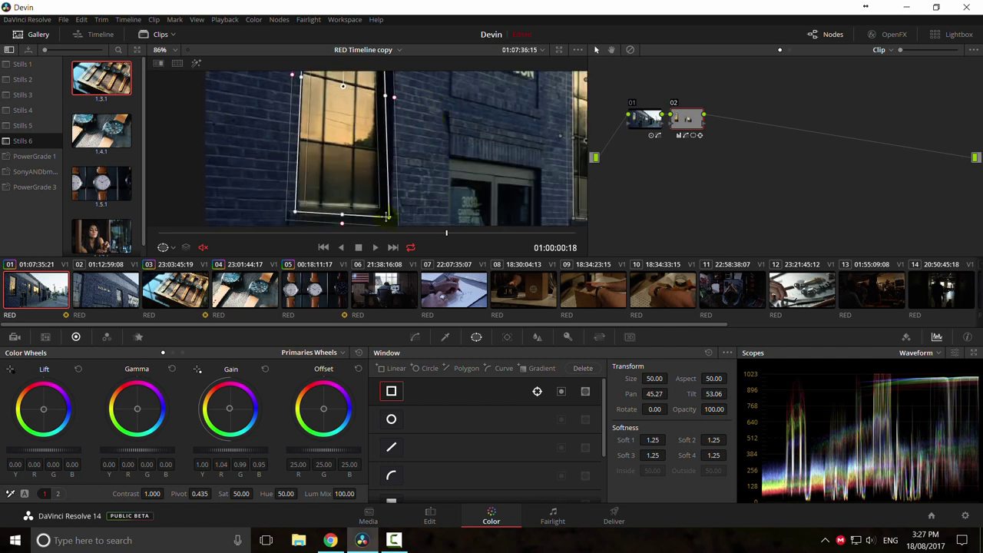
left_click_drag(387, 217, 376, 211)
left_click_drag(299, 210, 298, 211)
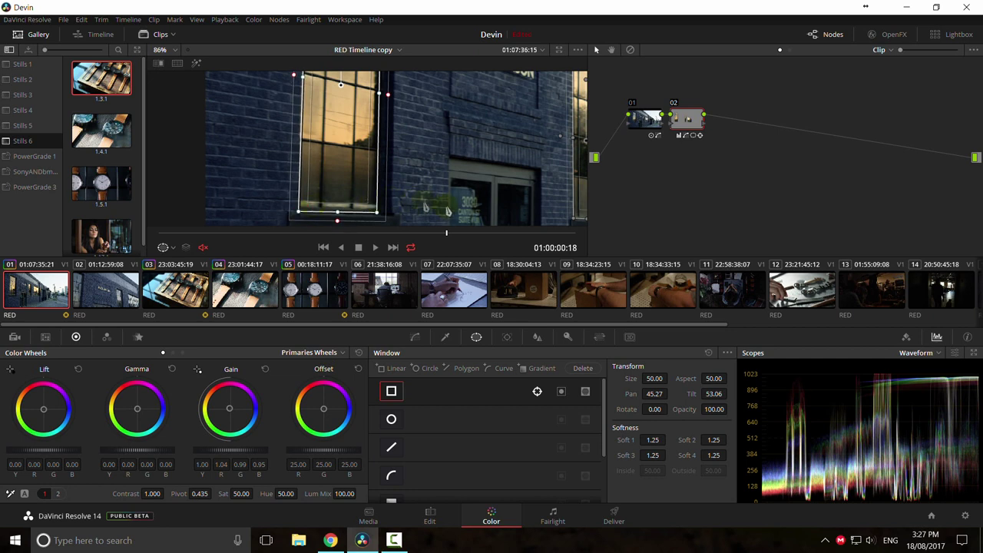
scroll(448, 210, "down", 5)
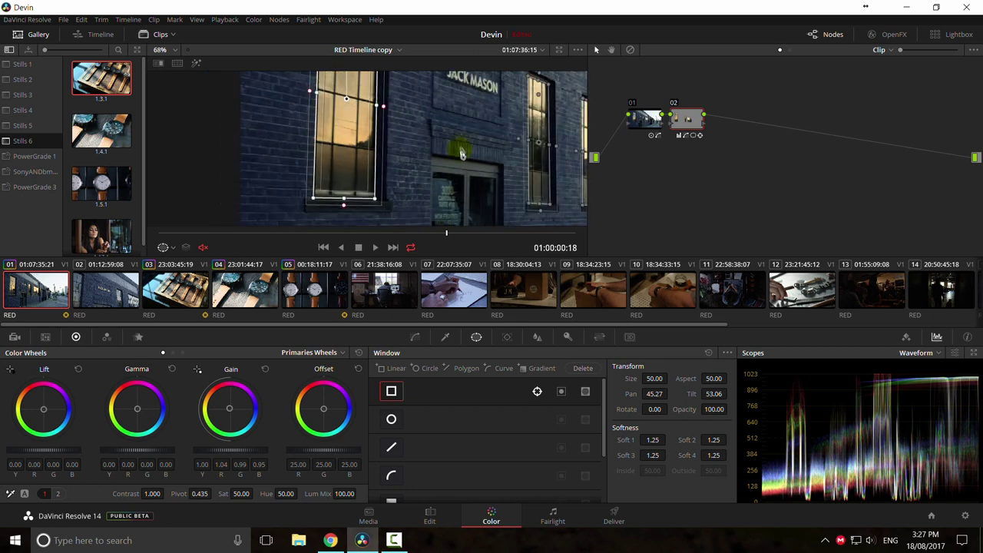
Step: Check the refined window masks at another frame of the clip, examining their edges up close
left_click(414, 336)
scroll(383, 192, "down", 3)
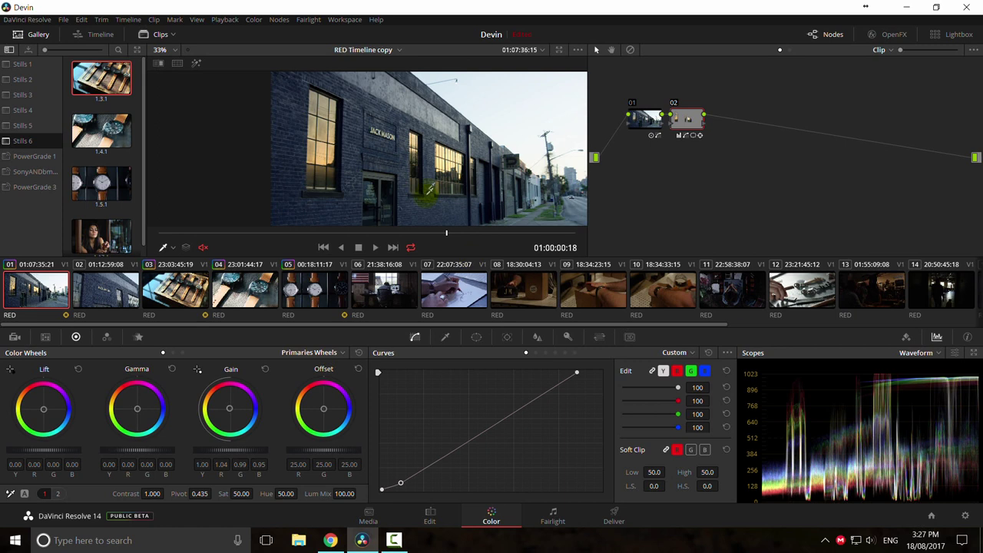
left_click_drag(407, 234, 494, 233)
scroll(396, 117, "up", 1)
scroll(396, 113, "up", 6)
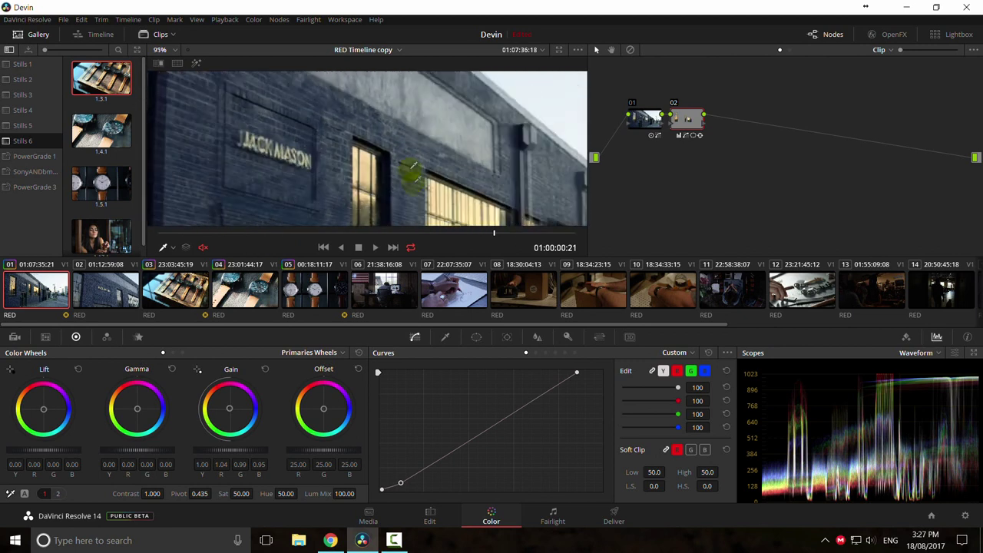
Step: Shift node 02's Lift slightly towards blue, to R -0.01, G 0.00 and B 0.02, while checking the windows up close
scroll(413, 166, "up", 2)
scroll(392, 187, "up", 1)
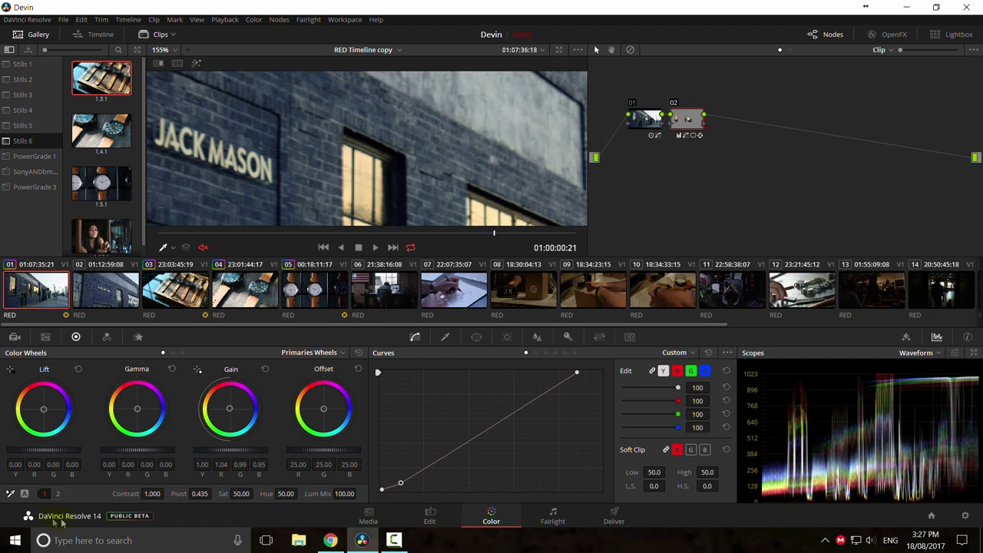
left_click(56, 495)
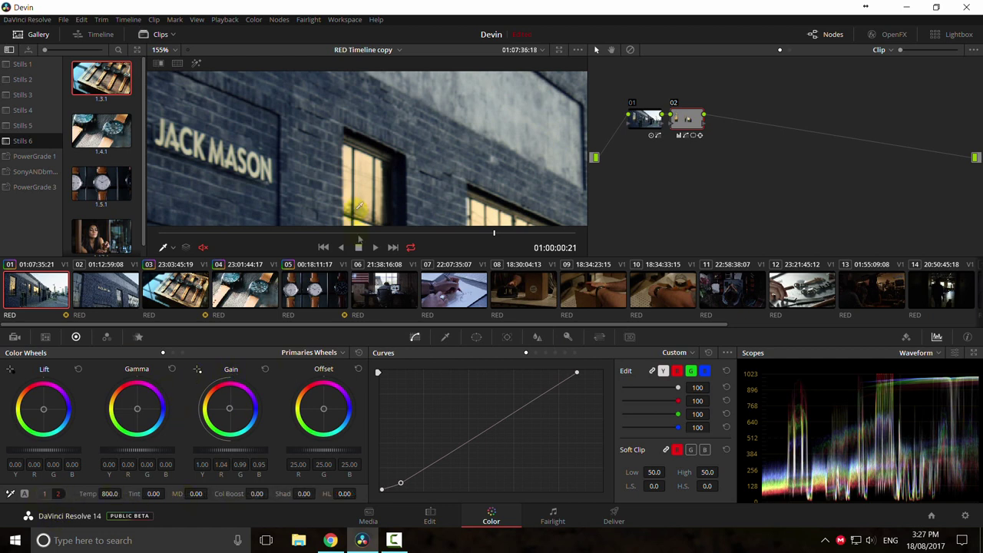
left_click_drag(412, 178, 409, 143)
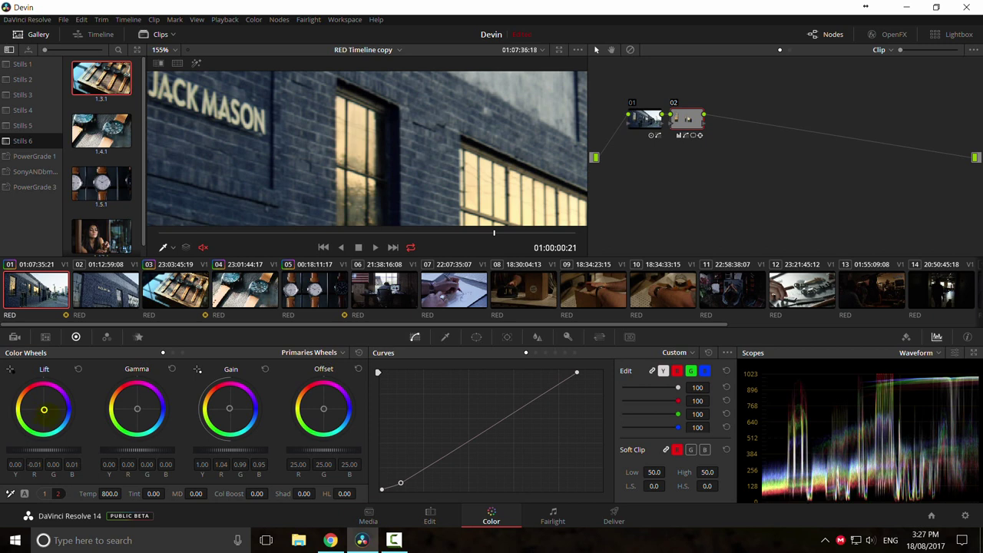
scroll(384, 157, "down", 5)
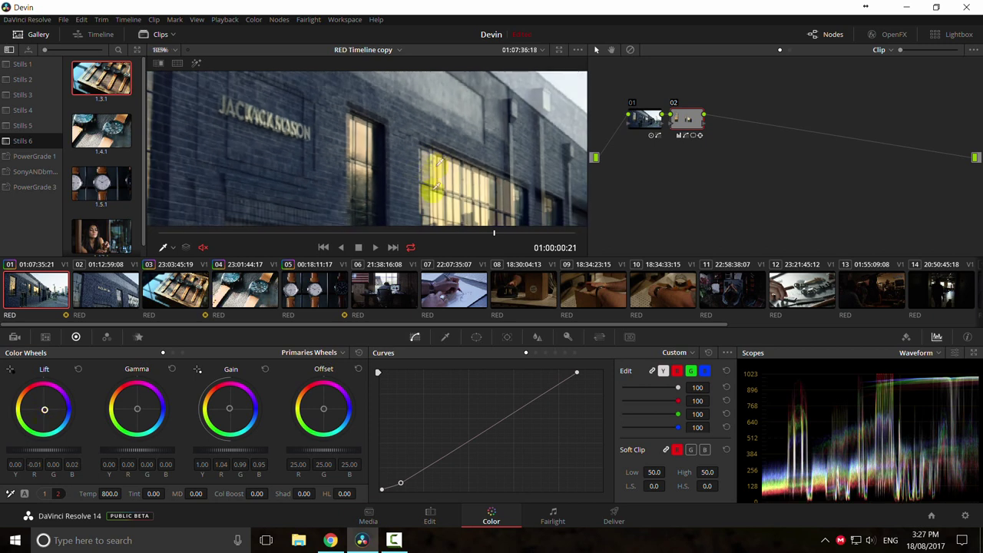
Step: Toggle node 02 off and on to compare the windows with and without the warm grade
left_click_drag(386, 159, 440, 157)
key("ctrl+d")
key("ctrl+d")
key("ctrl+d")
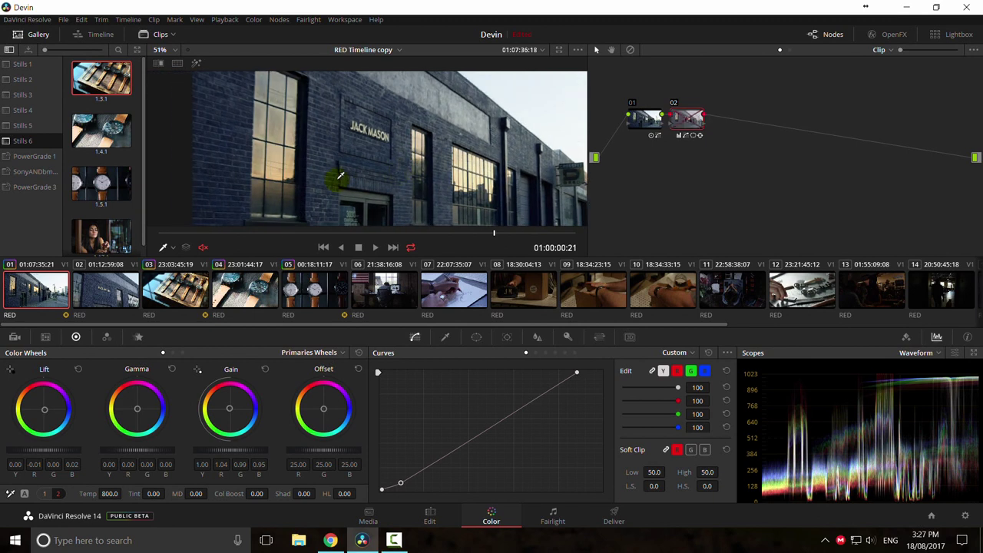
scroll(378, 167, "down", 2)
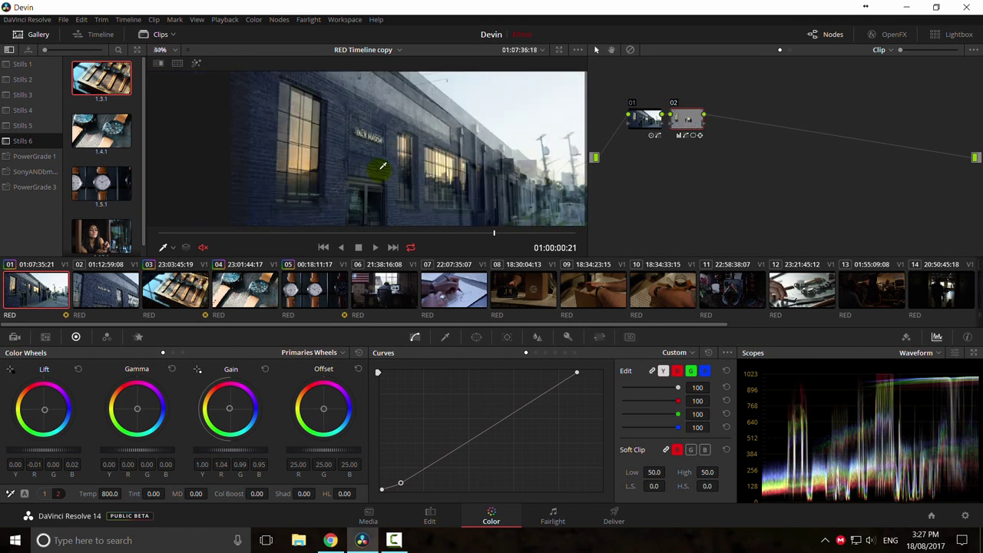
Step: In node 02's Log wheels, narrow Low Range to 0.247 and warm Shadow to R 0.04, G -0.01, B -0.08
left_click(281, 357)
left_click(311, 388)
left_click(57, 494)
mouse_move(44, 419)
left_mouse_down()
mouse_move(61, 430)
mouse_move(41, 408)
left_mouse_up()
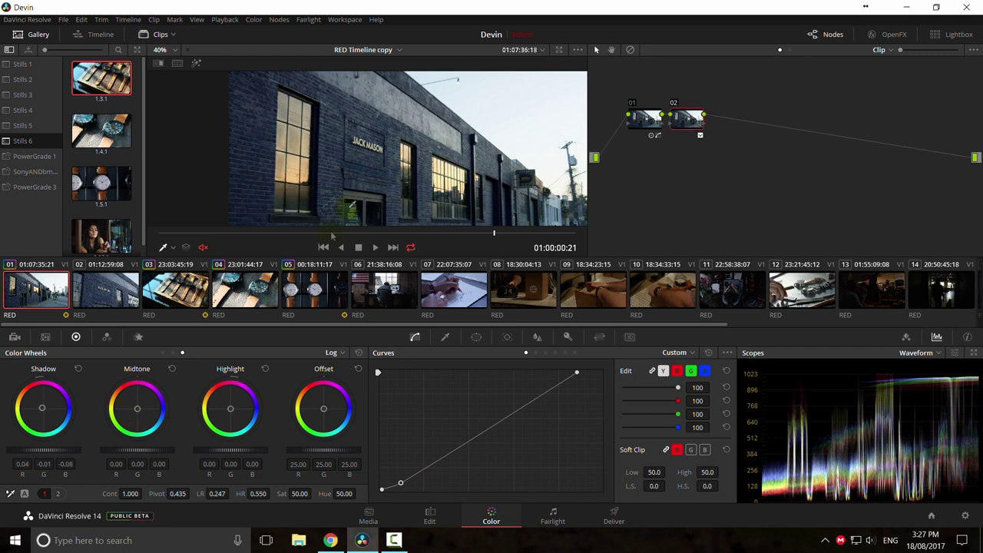
scroll(430, 206, "down", 4)
scroll(430, 206, "down", 1)
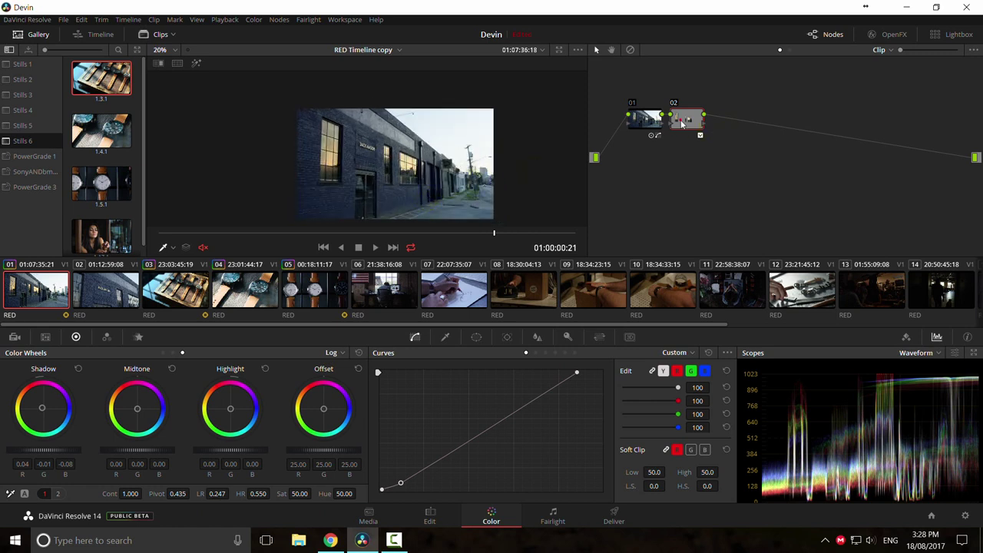
Step: Add an outside node after node 02 for everything beyond the windows, and set its color wheels to Primaries Wheels
left_click_drag(681, 119, 706, 121)
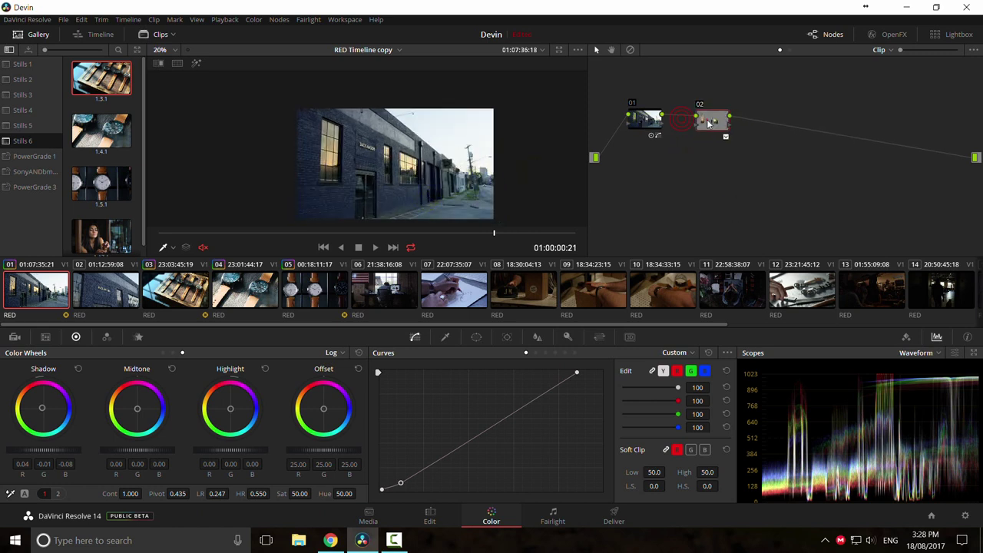
key("alt+s")
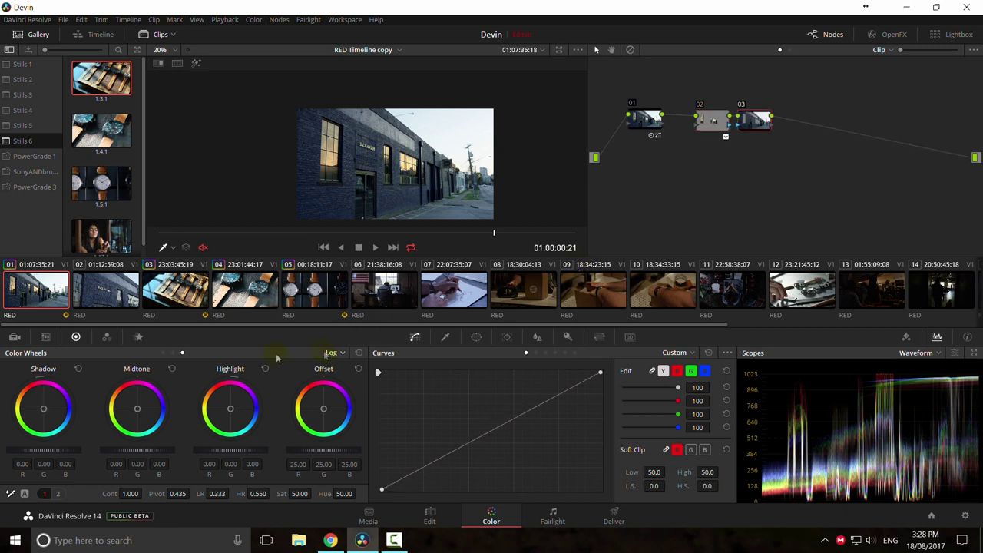
left_click(332, 353)
left_click(361, 361)
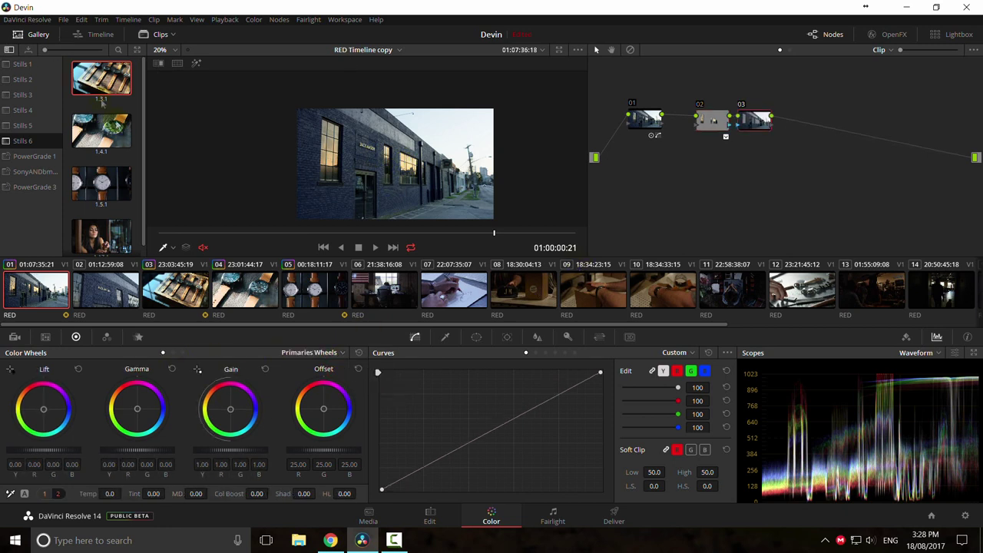
Step: Wipe the clip against watch still 1.3.1 and shift node 03's Gamma towards teal, to R -0.03, G 0.01, B 0.00
double_click(104, 67)
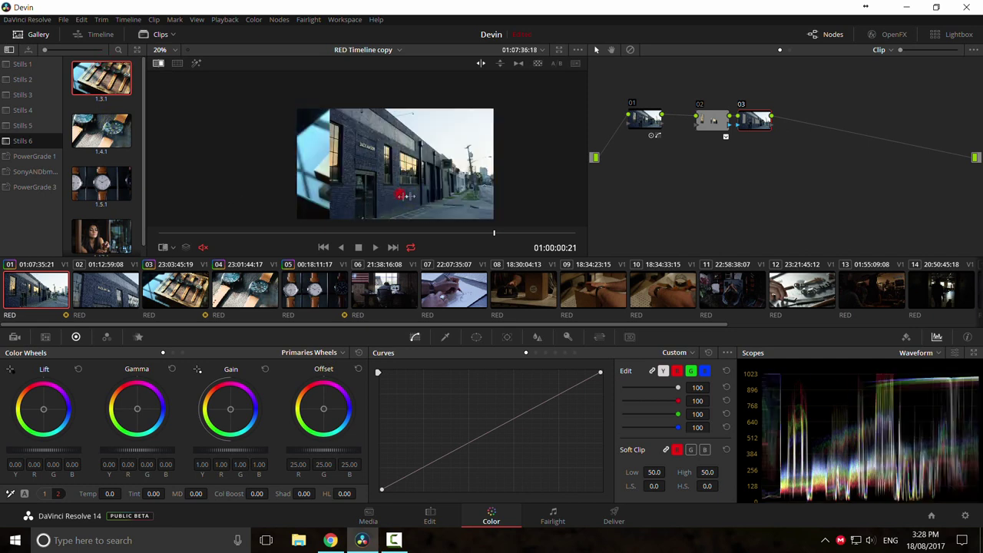
left_click_drag(136, 413, 136, 411)
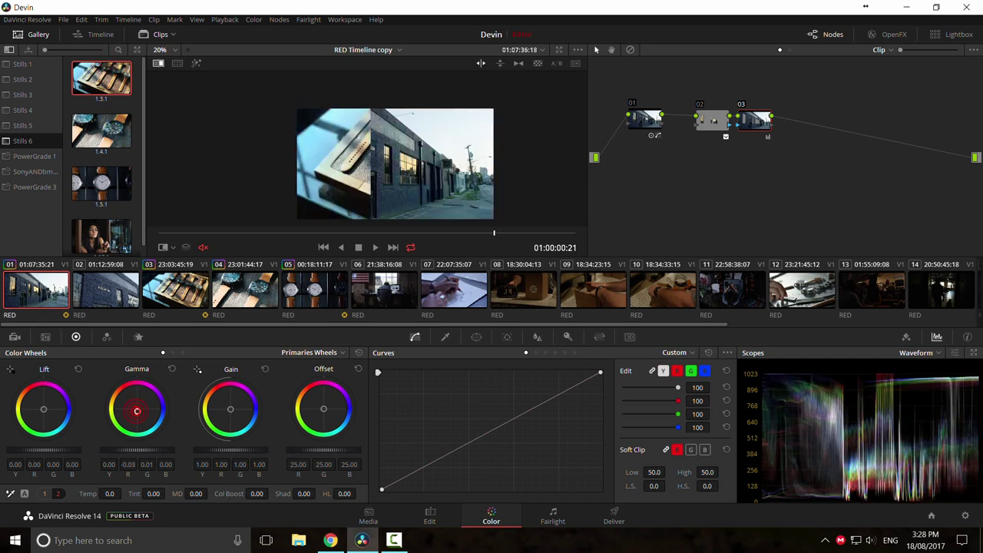
left_click_drag(175, 442, 129, 450)
left_click_drag(136, 410, 136, 411)
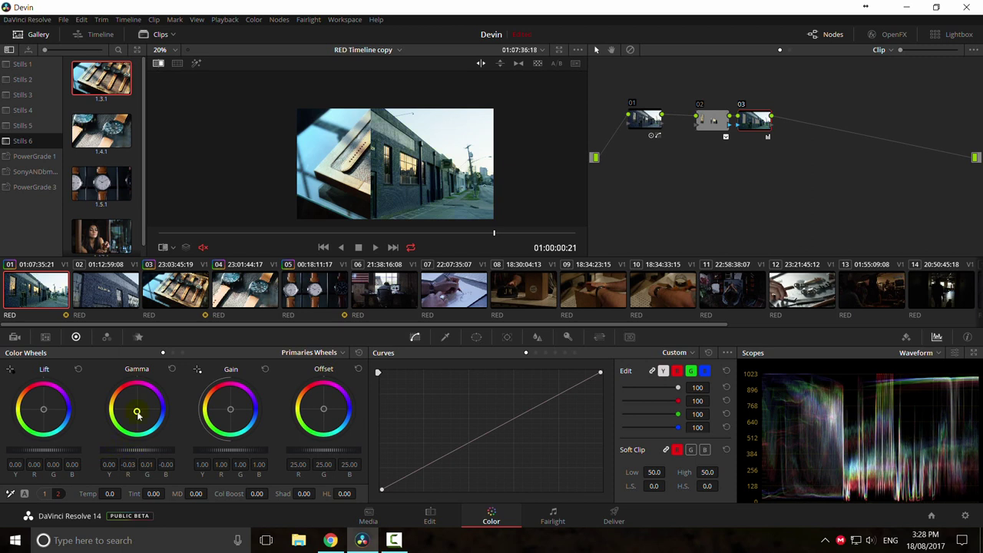
Step: Compare node 03 on and off, with and without the still wipe, to judge the teal shift on the building
key("ctrl+w")
key("ctrl+d")
key("ctrl+d")
key("ctrl+w")
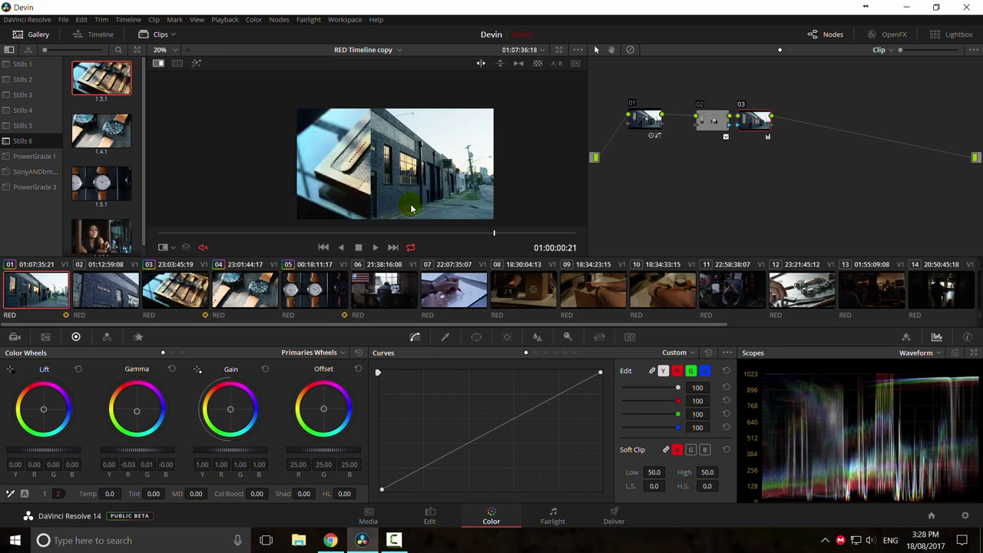
mouse_move(396, 183)
left_mouse_down()
mouse_move(376, 158)
mouse_move(445, 171)
mouse_move(383, 146)
mouse_move(326, 164)
mouse_move(436, 167)
mouse_move(325, 165)
mouse_move(382, 172)
left_mouse_up()
key("ctrl+w")
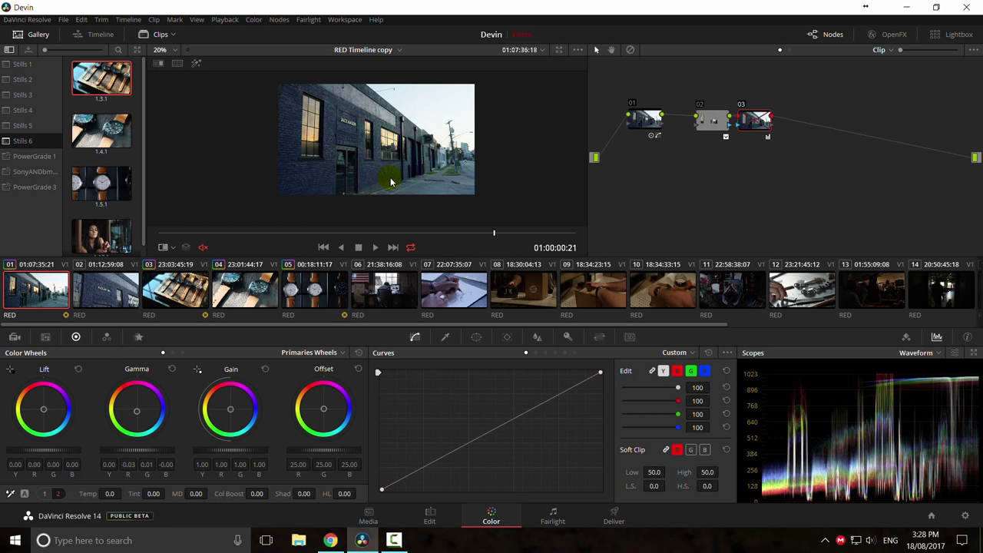
scroll(389, 182, "down", 2)
scroll(389, 182, "up", 3)
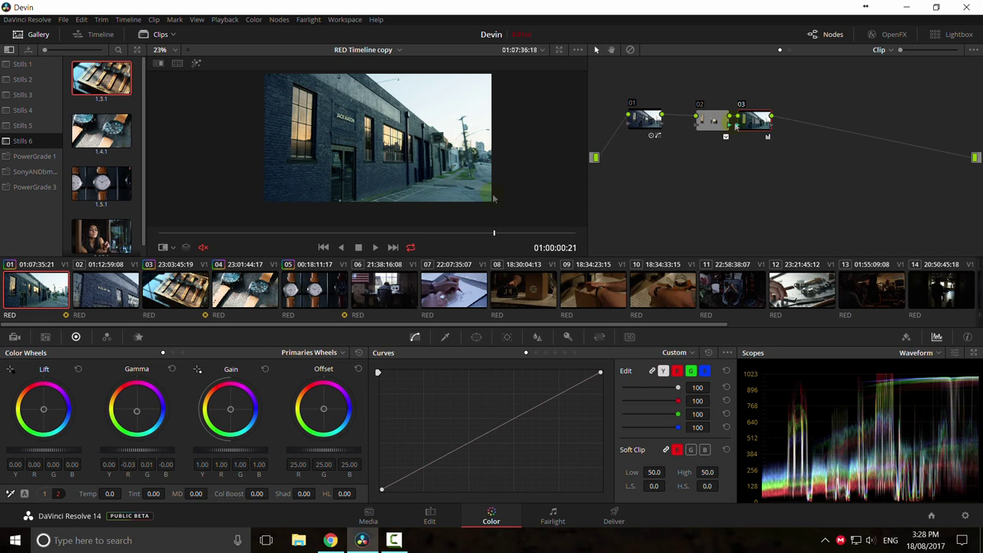
Step: Move node 03 further from node 02 and highlight the image area that node 03 affects
left_click_drag(745, 126, 766, 126)
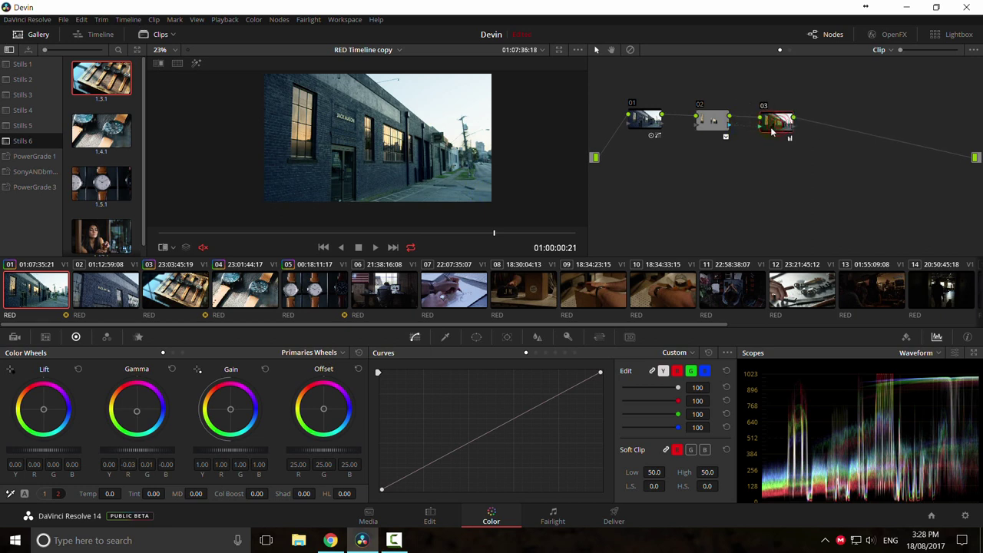
left_click(459, 108)
left_click(384, 144)
left_click(773, 121)
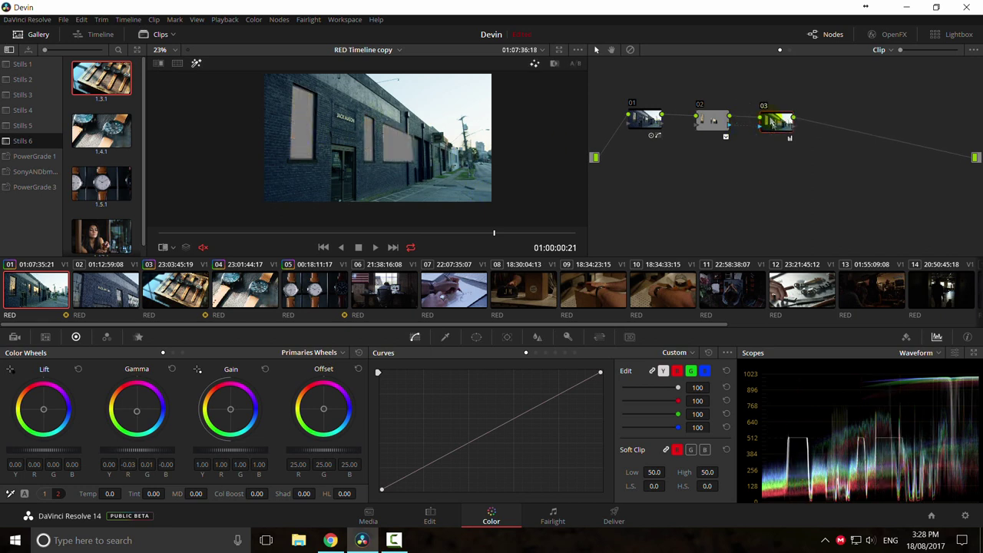
Step: Try an exaggerated teal Gamma of R -0.18, G 0.05, B 0.01 on node 03, and undo it
left_click_drag(155, 416, 139, 424)
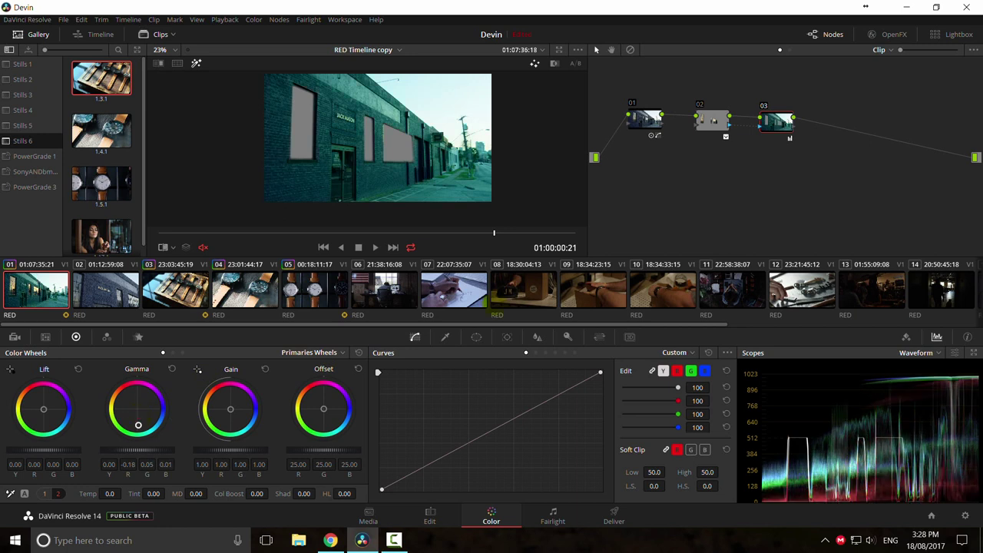
left_click(780, 132)
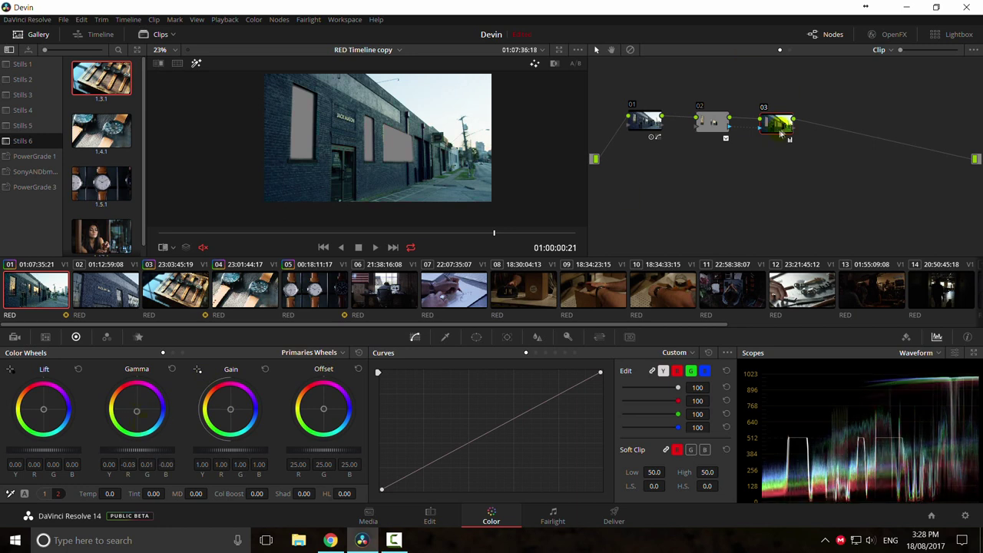
Step: Key the sky on node 03 with the HSL Qualifier and invert the selection to exclude the sky
left_click(445, 336)
left_click(433, 94)
left_click(465, 116)
left_click(728, 129)
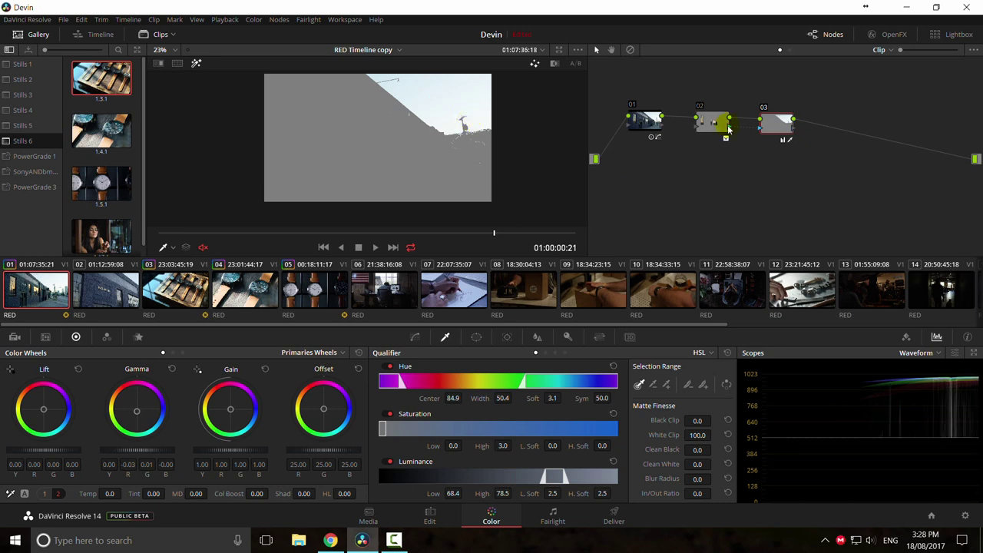
left_click(771, 128)
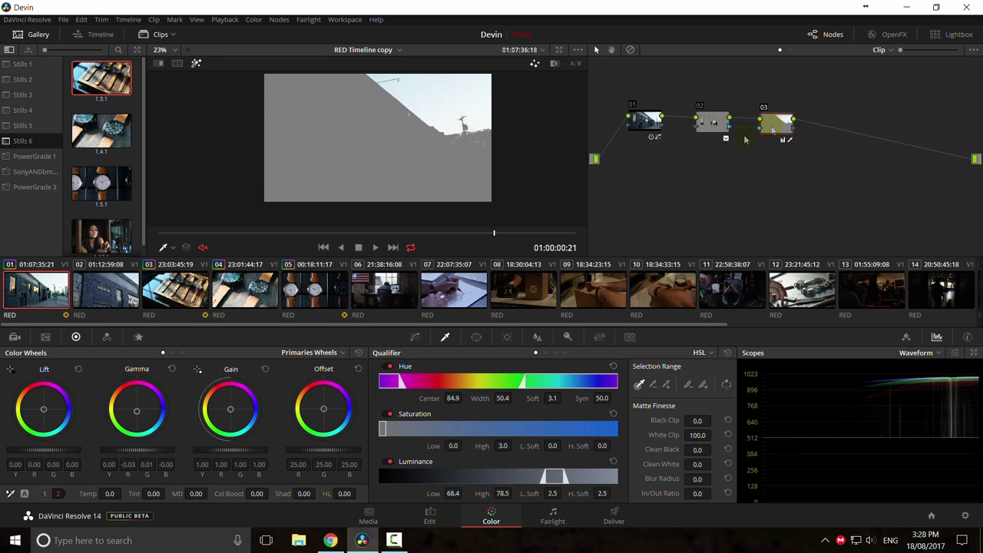
left_click(726, 385)
left_click(726, 384)
left_click(727, 385)
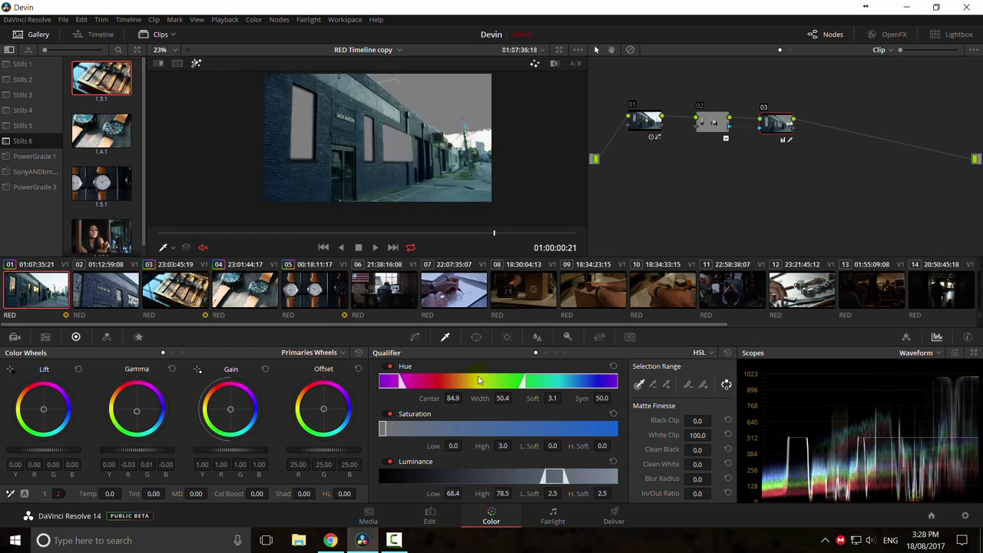
Step: Disable Hue in the sky key and set Luminance Low to 68.9, High to 100.0 and H. Soft to 0.0
left_click_drag(514, 492, 459, 445)
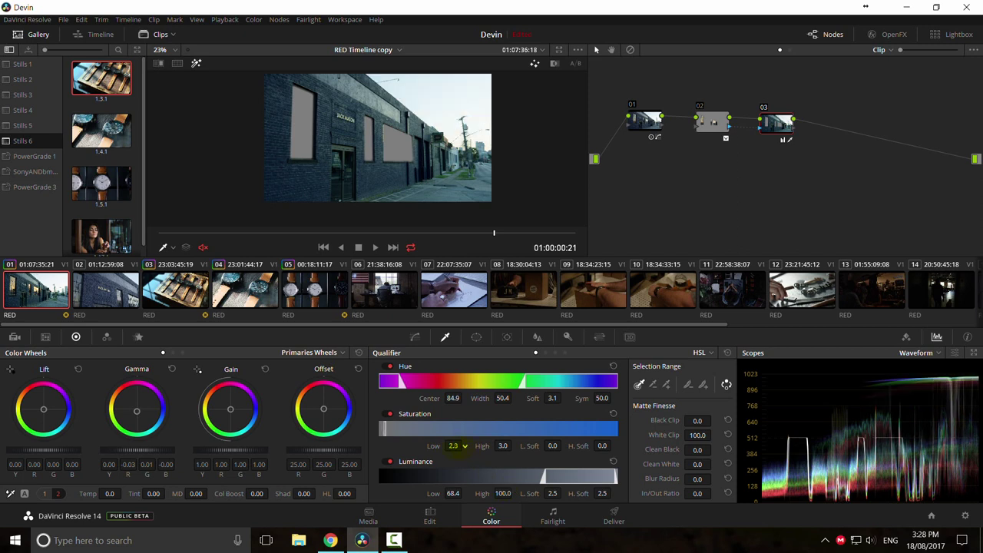
left_click(388, 367)
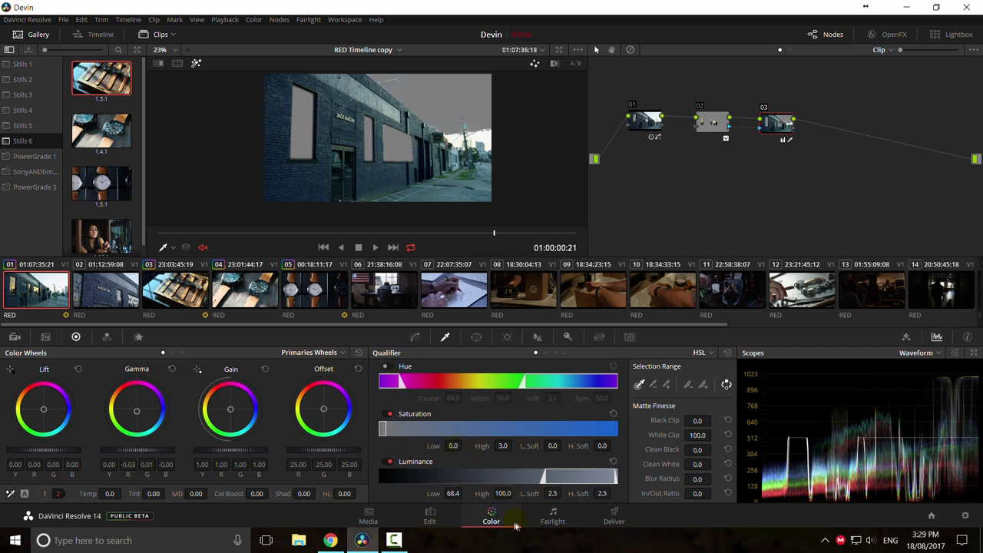
left_click_drag(462, 493, 464, 492)
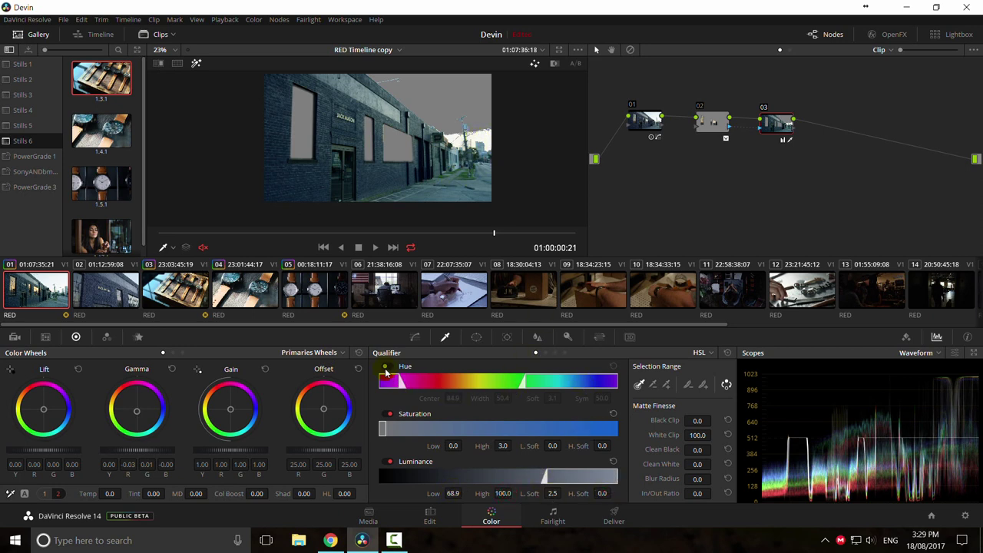
Step: Raise the sky key's Saturation High to 55.9, disable Saturation, and fine-tune Luminance Low to 68.1
mouse_move(502, 445)
left_mouse_down()
mouse_move(509, 449)
mouse_move(492, 453)
left_mouse_up()
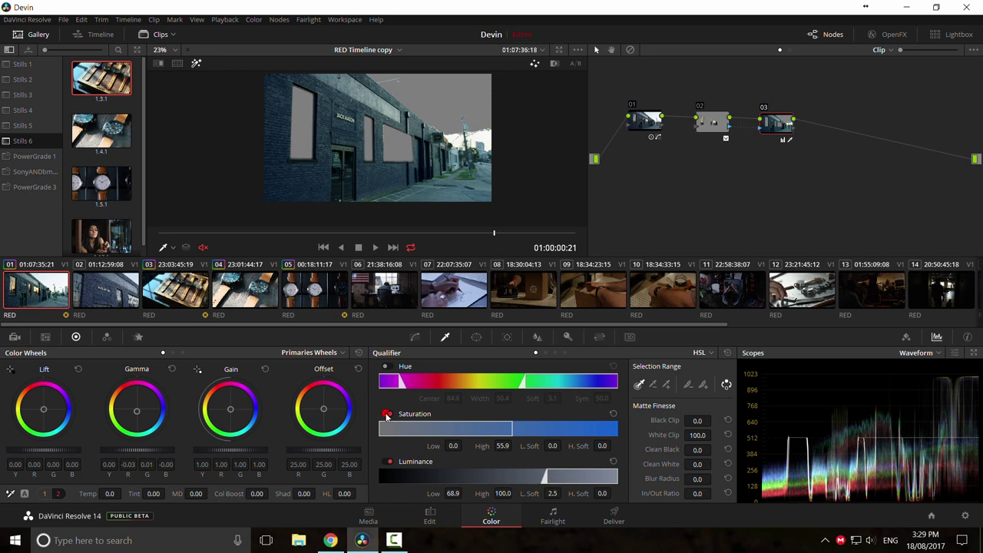
left_click_drag(453, 493, 452, 492)
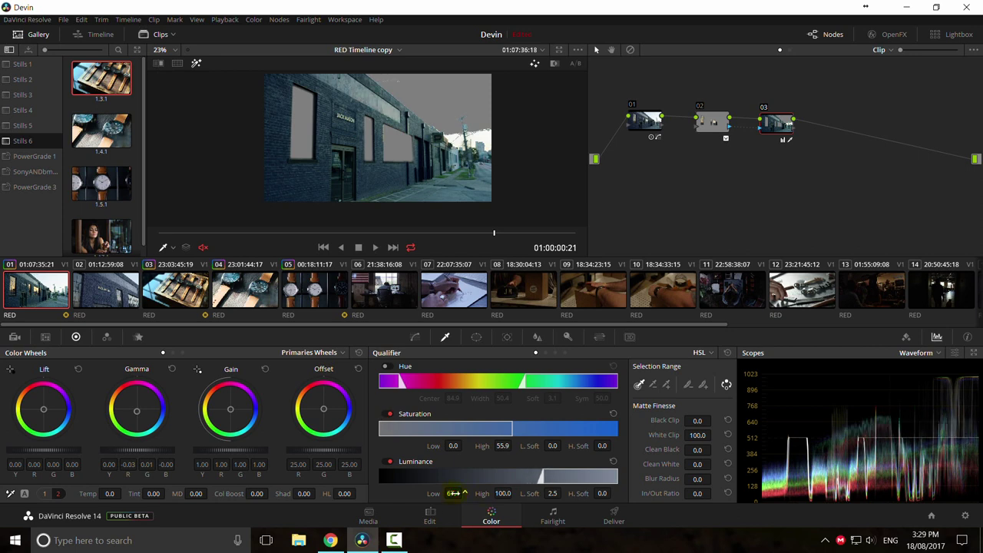
left_click(388, 414)
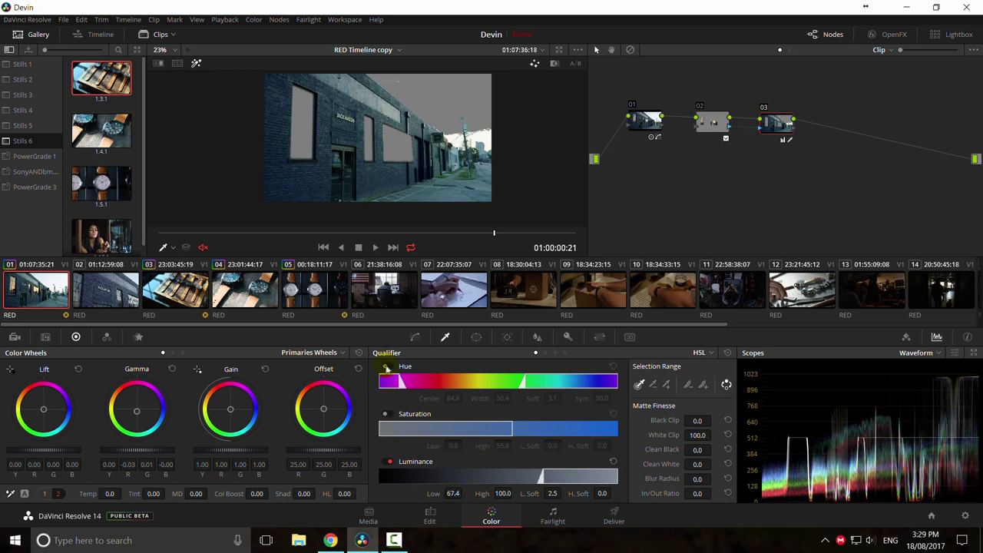
scroll(474, 144, "up", 1)
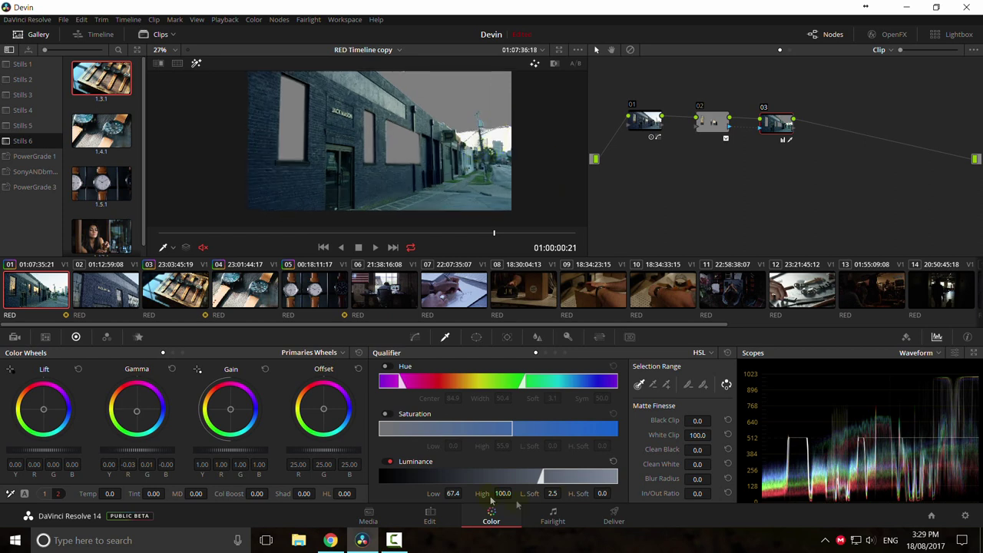
left_click_drag(453, 493, 464, 493)
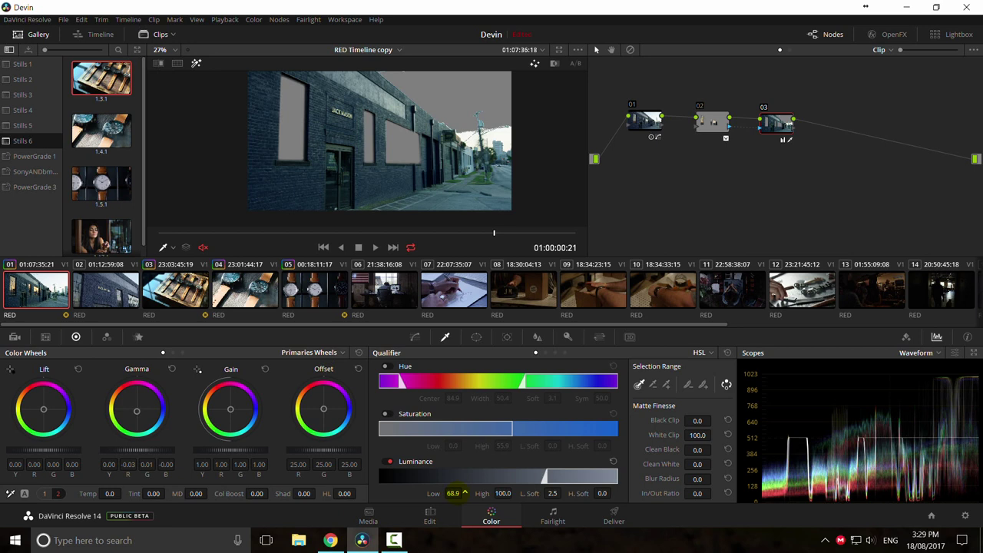
left_click(500, 136)
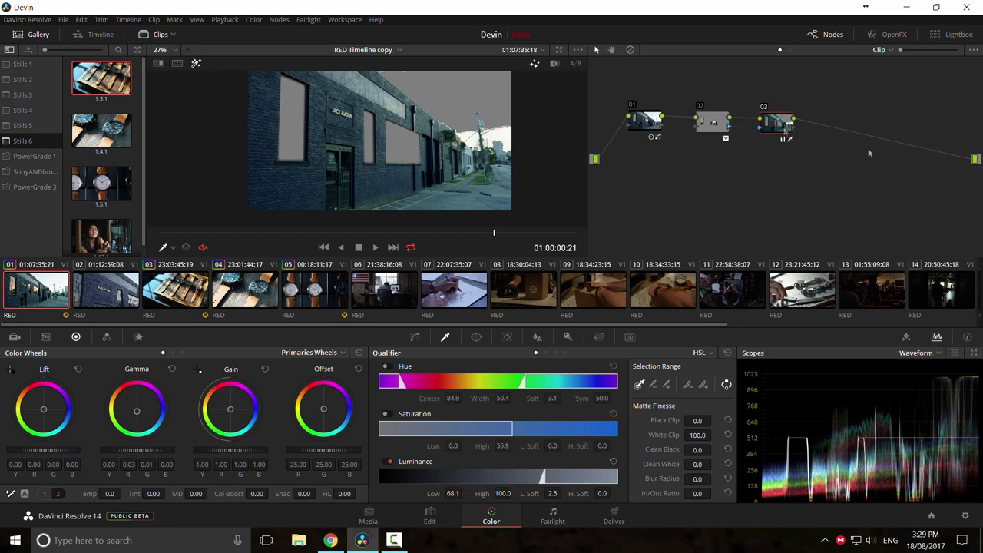
Step: Add a serial node after node 03, place it lower in the node graph, and disable node 03
key("alt+s")
left_click(779, 125)
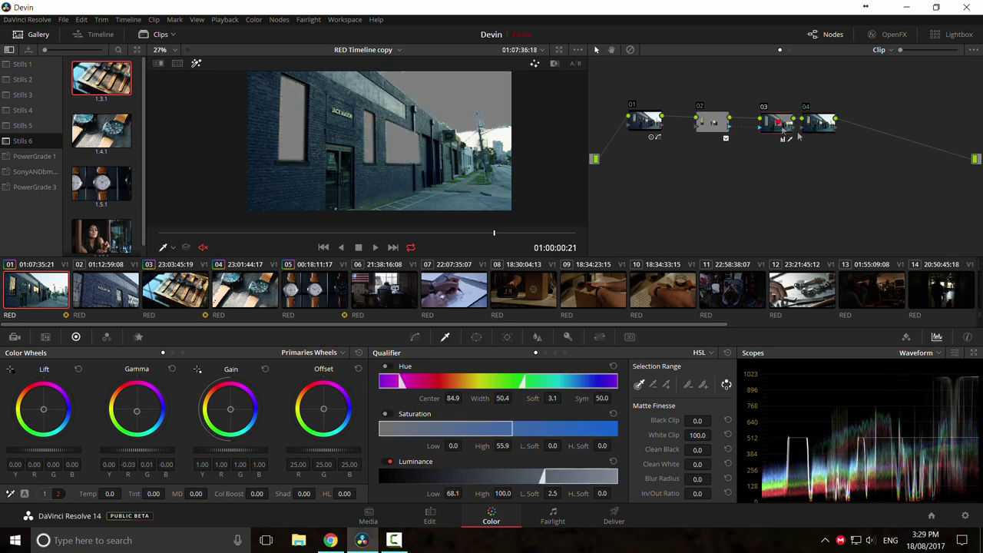
left_click_drag(818, 121, 839, 164)
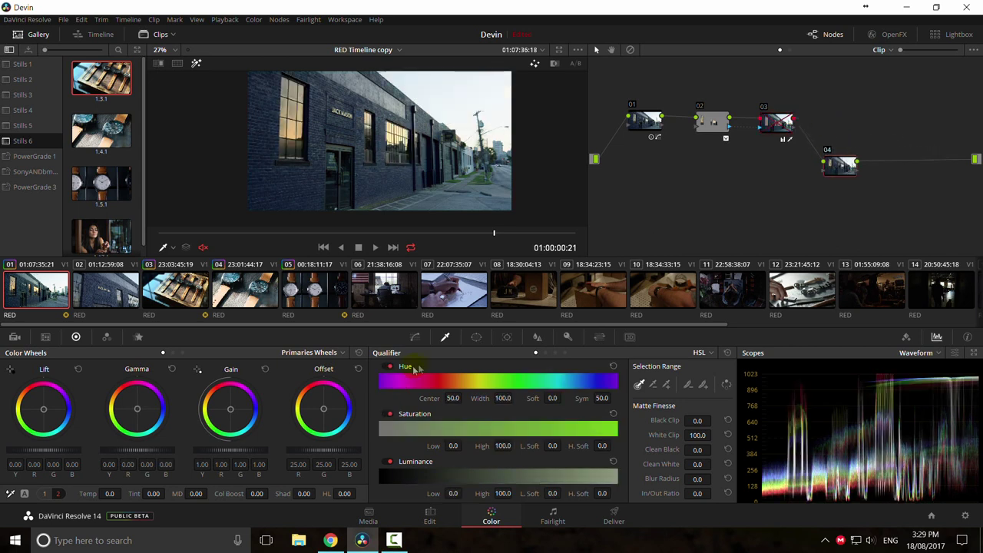
left_click(460, 97)
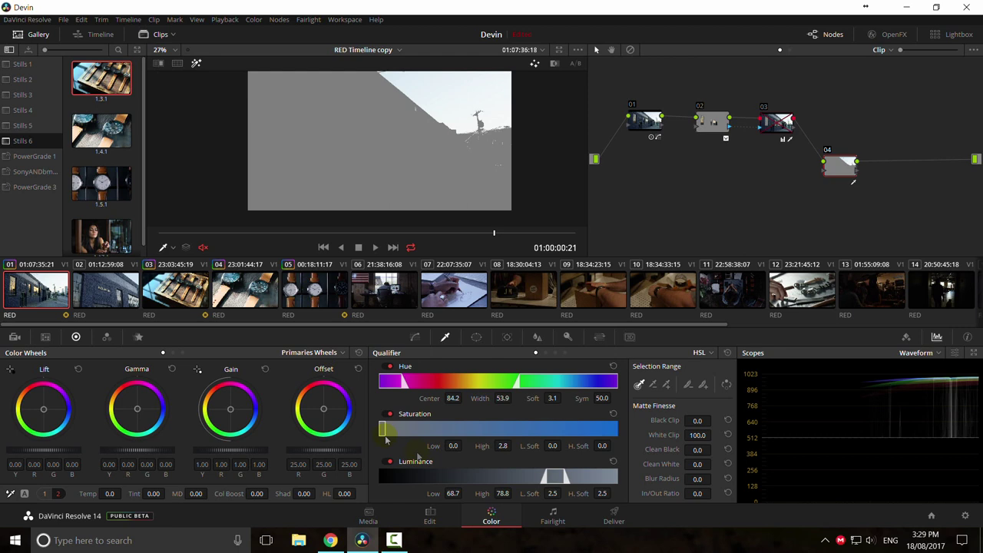
left_click(389, 366)
left_click(389, 414)
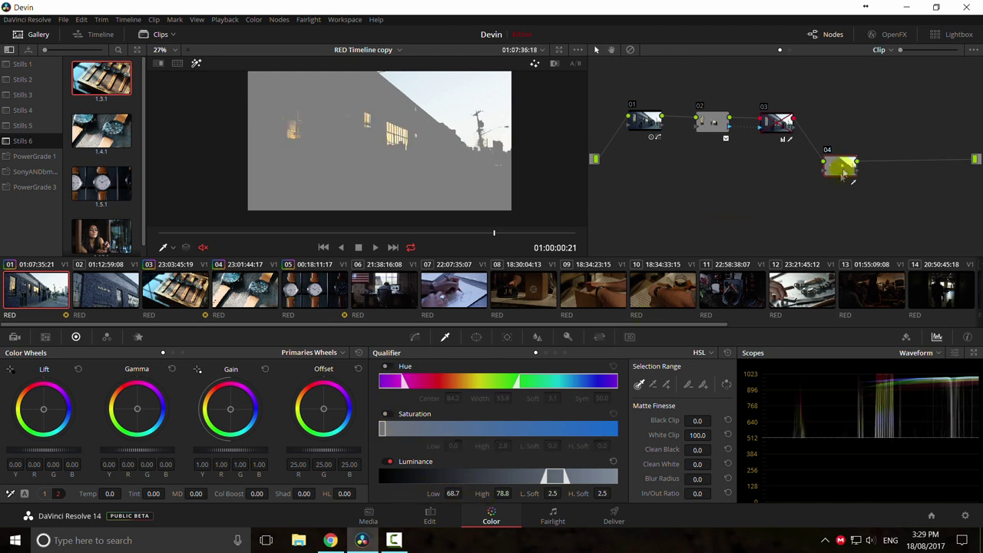
Step: Delete node 04 and refine node 03's sky key with Luminance Low 69.2, Clean Black 14.5 and Clean White 17.2
key("Delete")
left_click(775, 129)
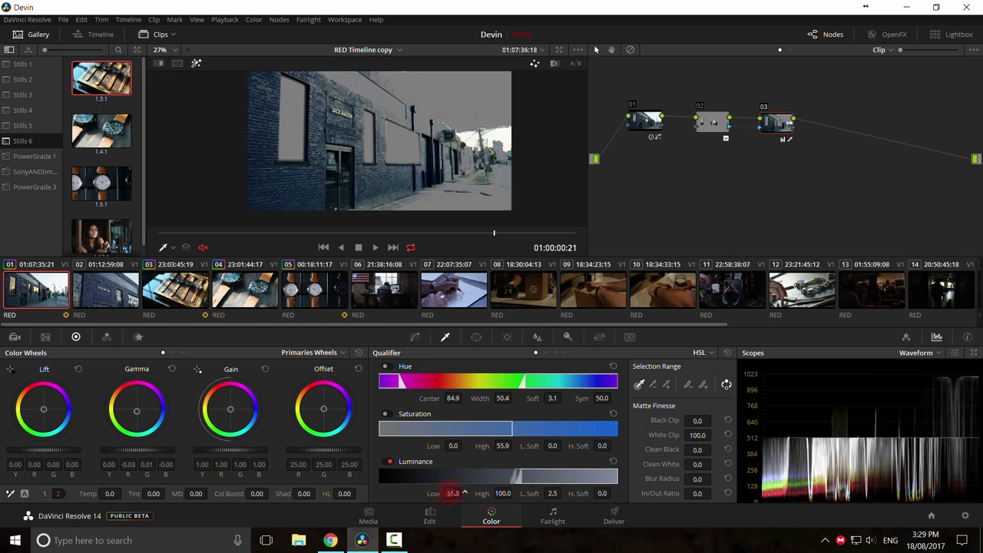
left_click_drag(453, 493, 459, 494)
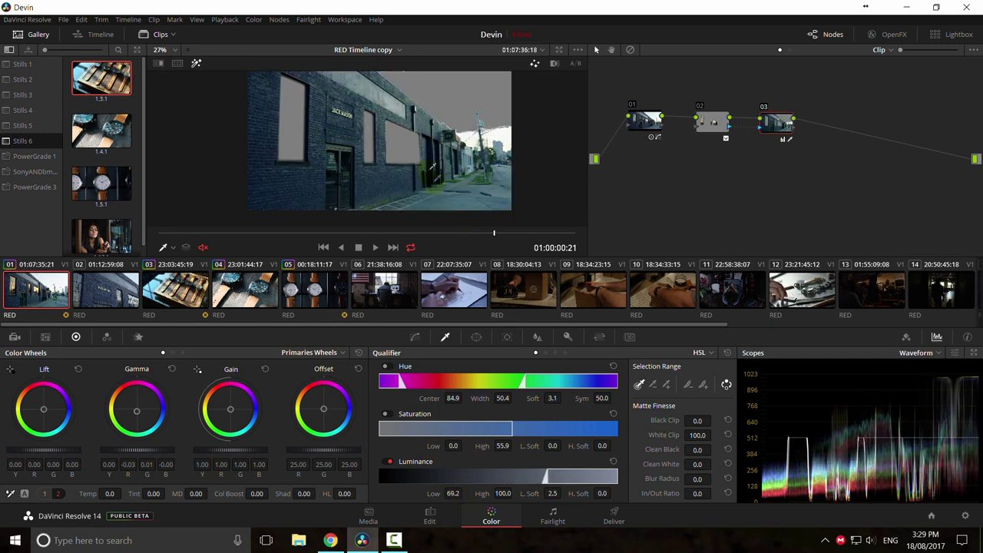
scroll(432, 168, "down", 1)
left_click_drag(434, 168, 425, 185)
left_click_drag(697, 449, 701, 463)
key("shift+h")
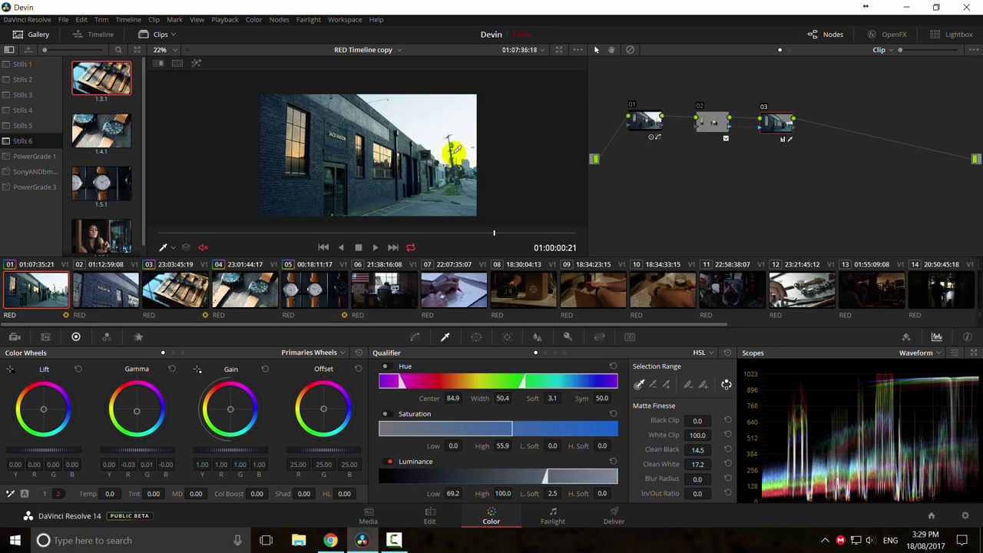
Step: Compare the building with watch still 1.3.1 in a split wipe and reset node 03's Gamma
left_click_drag(139, 414, 135, 413)
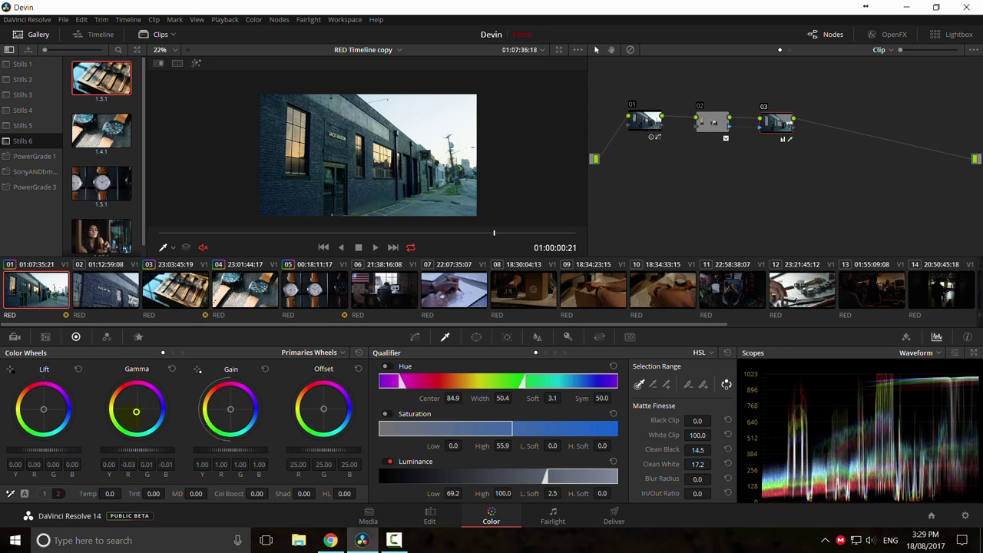
key("ctrl+w")
key("ctrl+w")
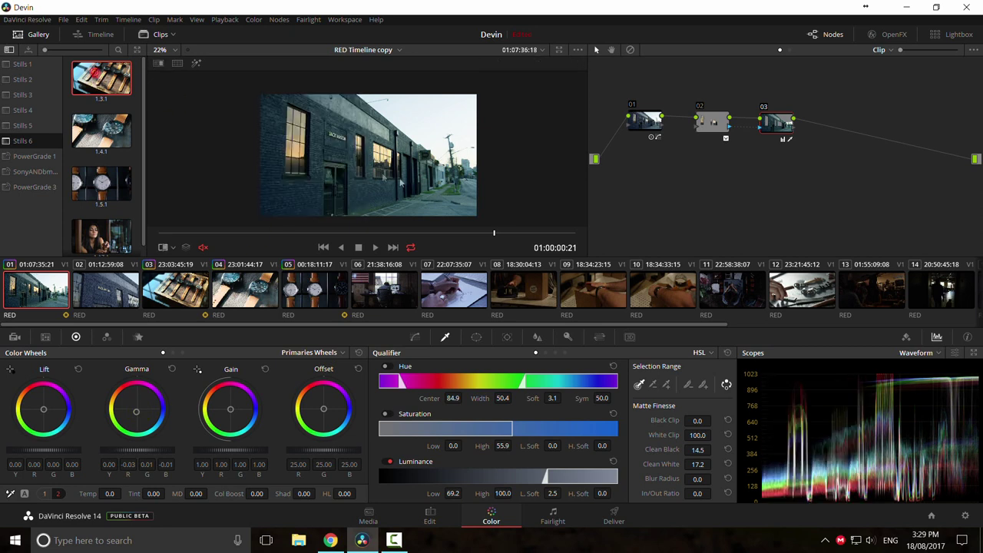
key("ctrl+w")
left_click_drag(435, 188, 351, 192)
left_click(172, 370)
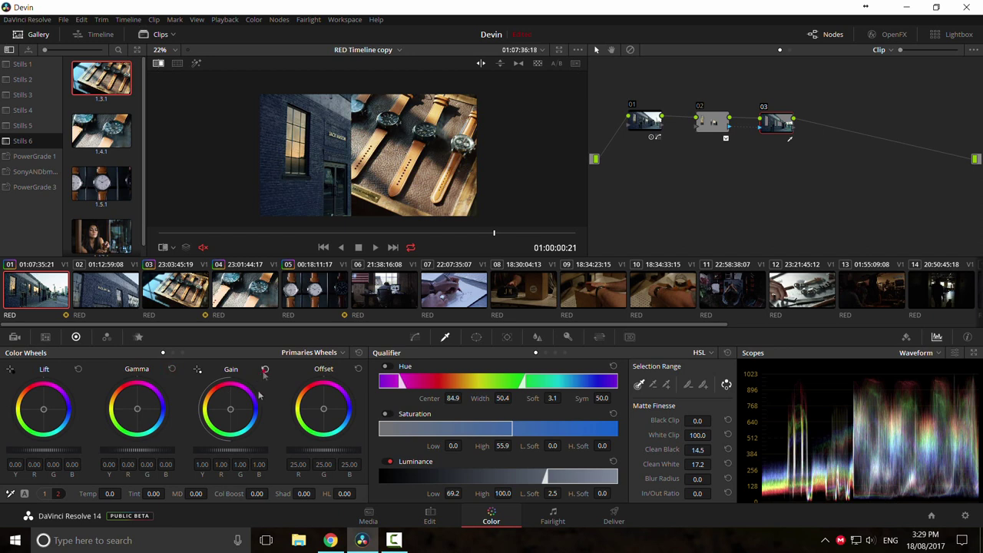
left_click_drag(230, 412, 246, 410)
left_click(264, 368)
mouse_move(156, 423)
left_mouse_down()
mouse_move(161, 430)
mouse_move(142, 434)
left_mouse_up()
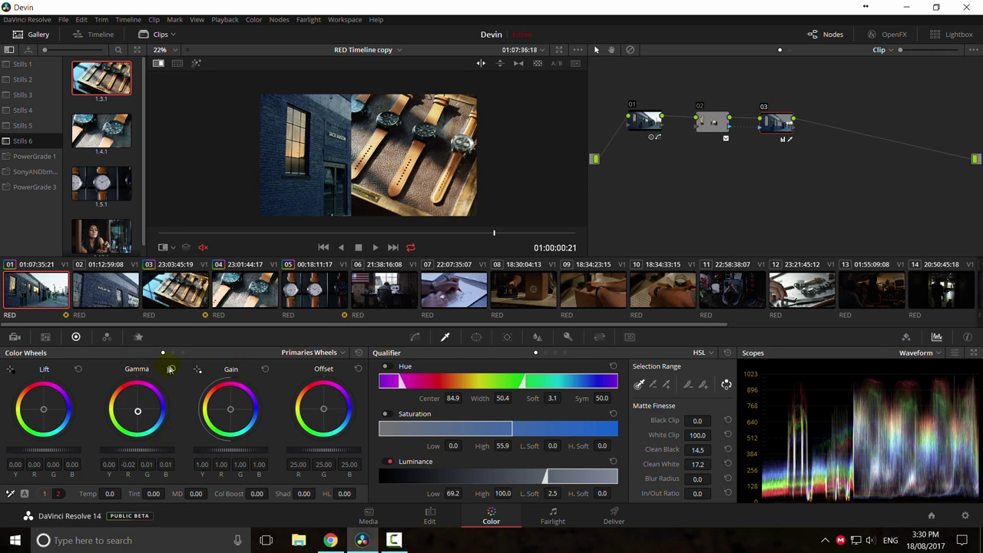
left_click(170, 369)
Step: Tint node 03's Gamma to R -0.03, G 0.01, B 0.01 and Gain to R 0.96, G 1.01, B 1.00 against the watch still
left_click_drag(138, 413, 137, 411)
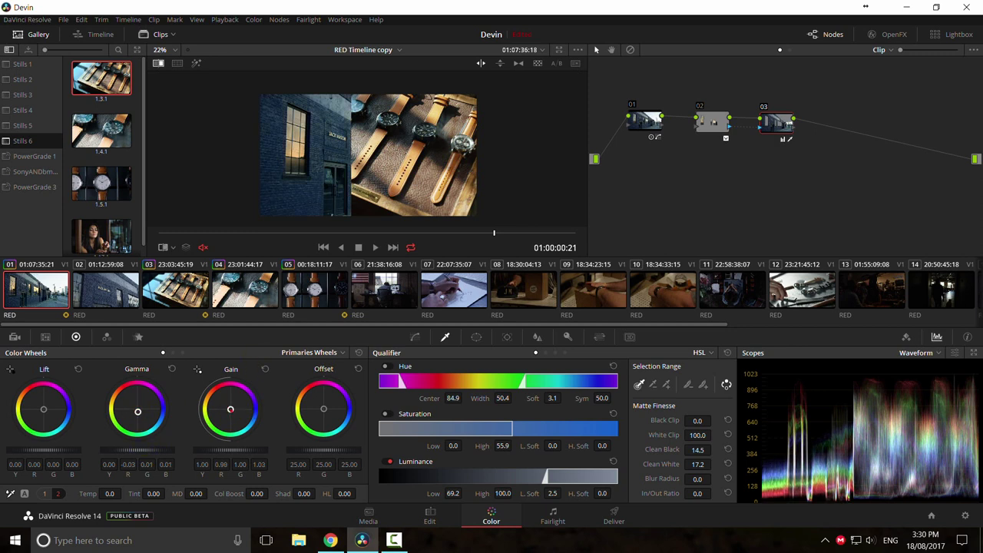
left_click_drag(229, 410, 230, 409)
mouse_move(358, 183)
left_mouse_down()
mouse_move(467, 182)
mouse_move(342, 185)
left_mouse_up()
left_click_drag(425, 190, 269, 197)
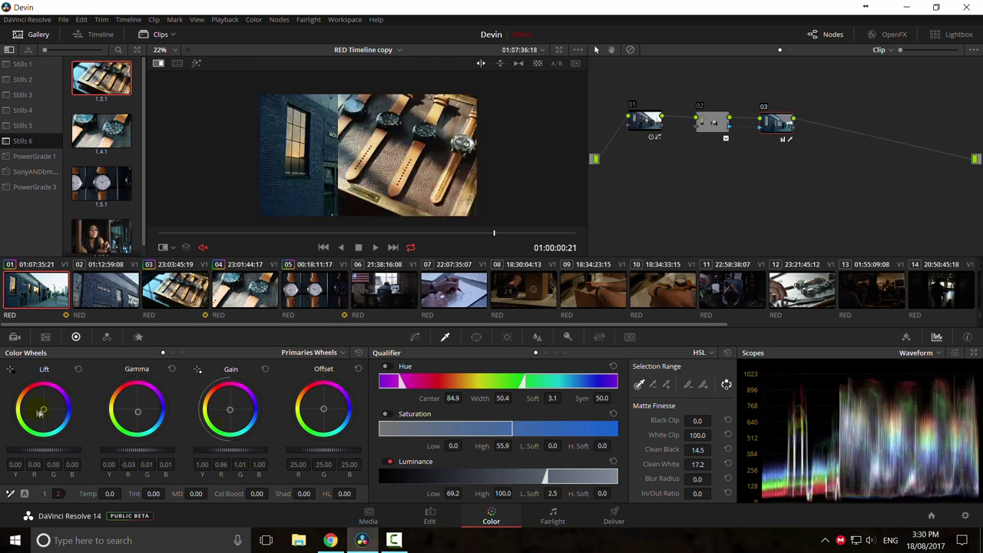
Step: Reset node 03's Lift, warm its Log Shadow to R 0.04, G -0.01, B -0.05, and turn off the still wipe
left_click_drag(43, 409, 43, 409)
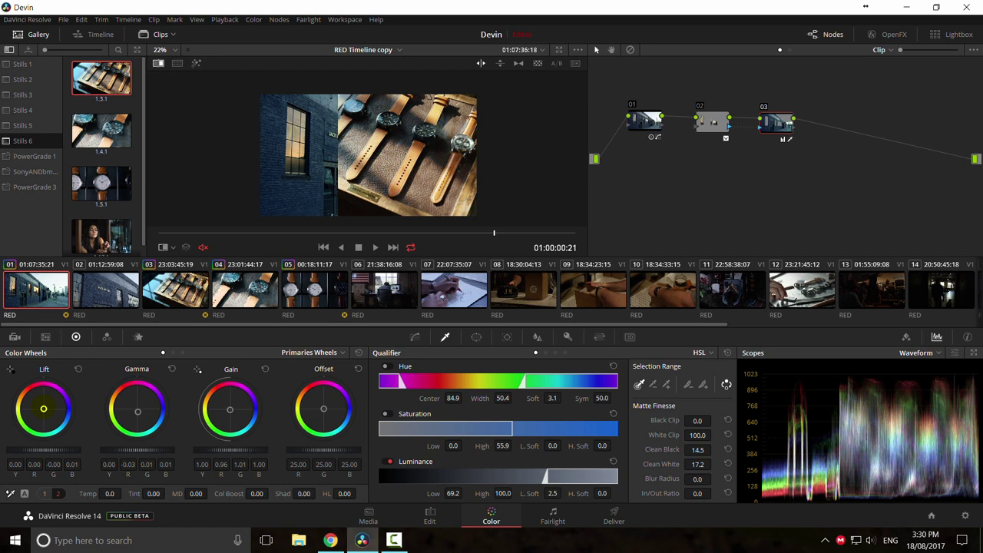
left_click(77, 369)
left_click(315, 359)
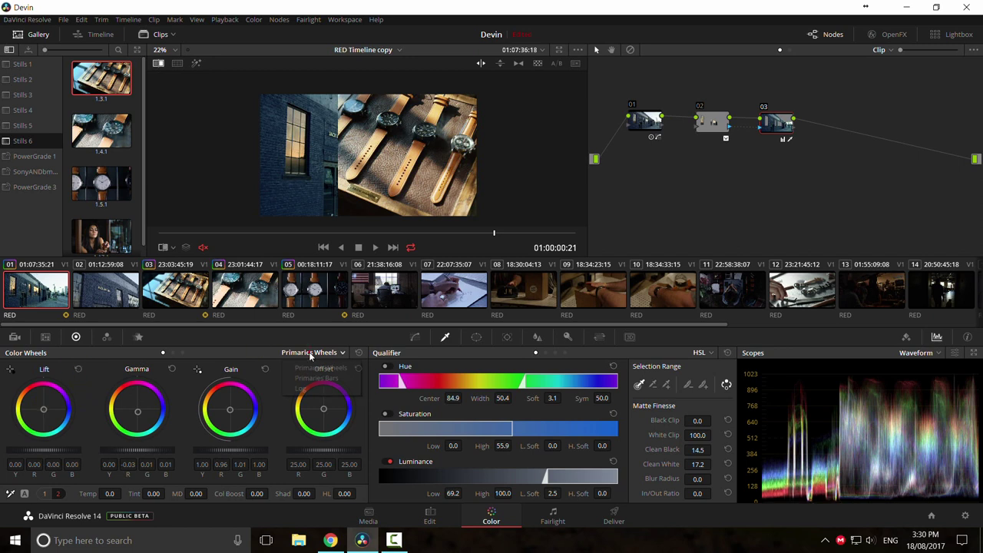
left_click(301, 395)
left_click_drag(44, 411, 42, 409)
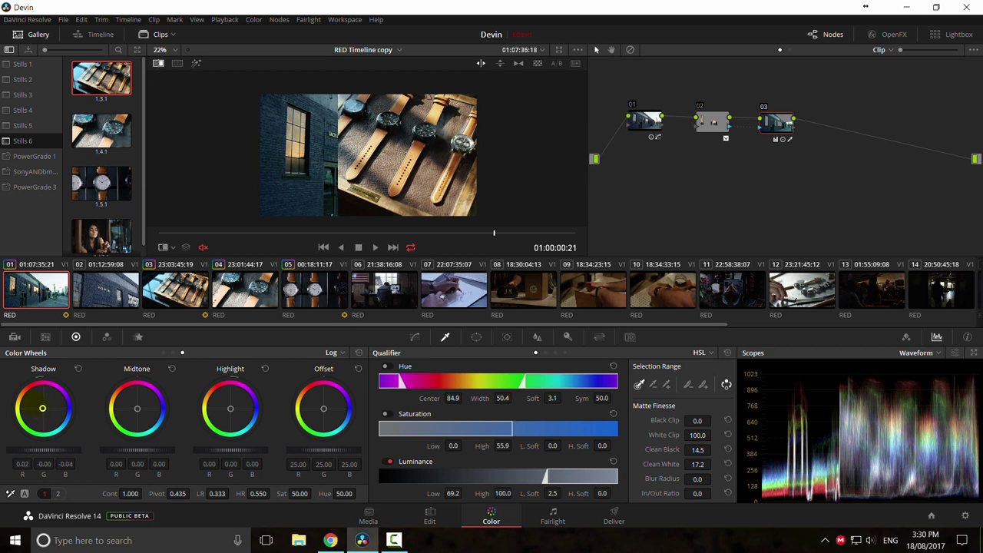
left_click_drag(42, 408, 42, 407)
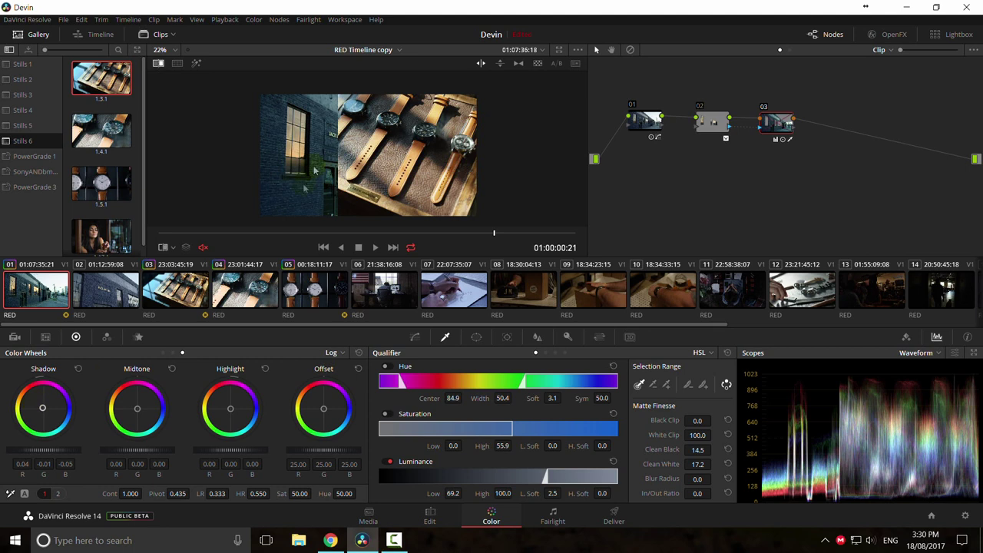
key("ctrl+w")
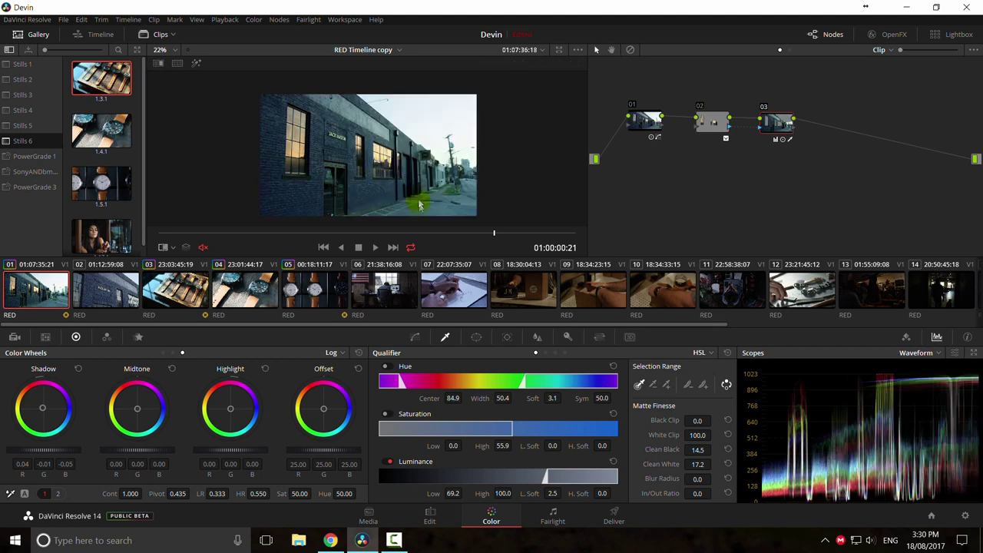
Step: Examine the graded building at other frames and full screen, comparing it with node 03 bypassed
scroll(388, 191, "down", 3)
left_click_drag(308, 233, 390, 228)
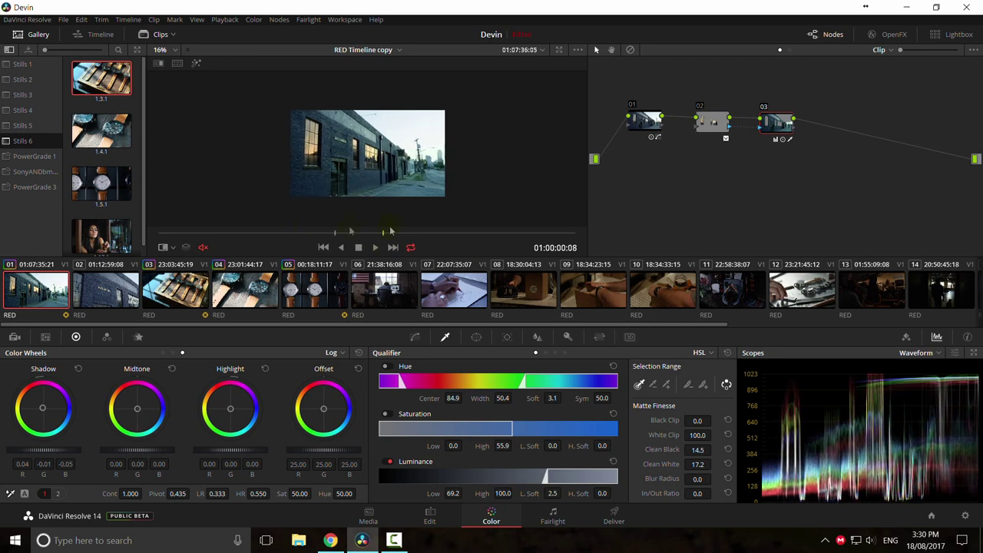
key("ctrl+f")
key("ctrl+f")
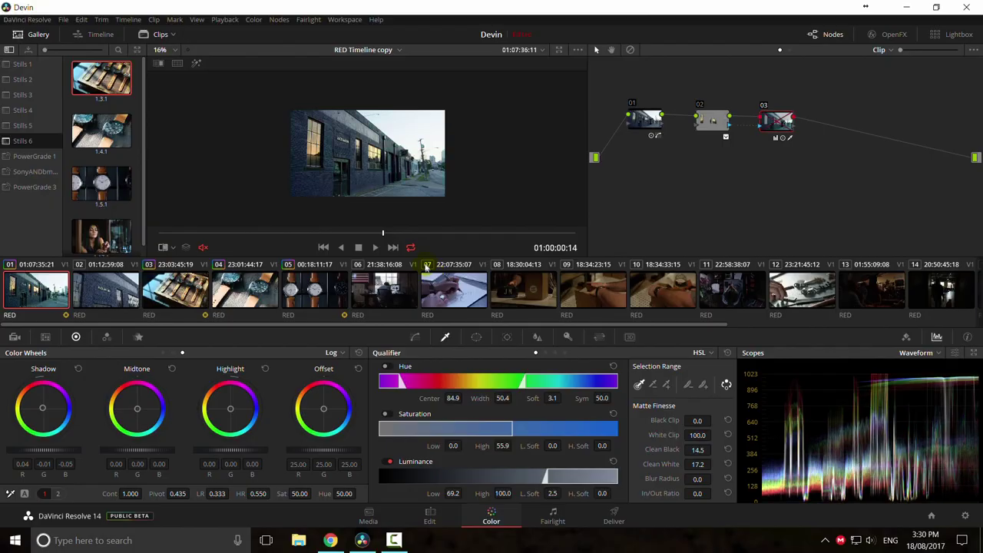
key("ctrl+f")
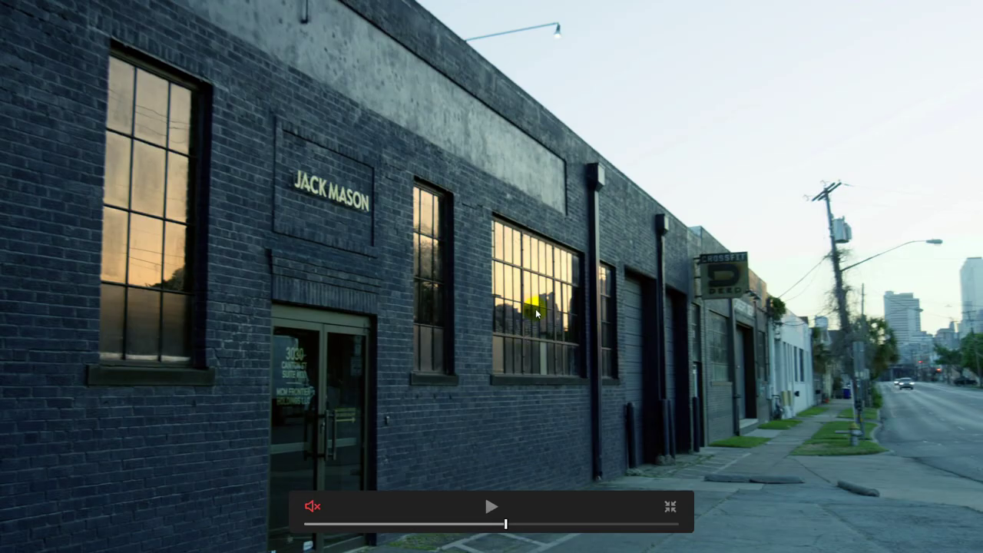
key("Escape")
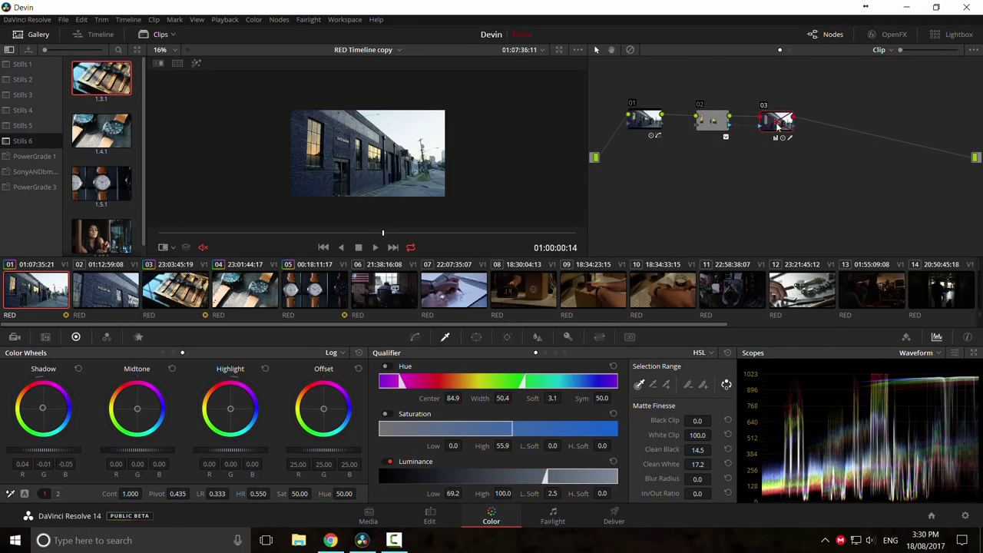
Step: Add node 04 after node 03, place it lower in the node graph, and review the frame full screen
key("alt+o")
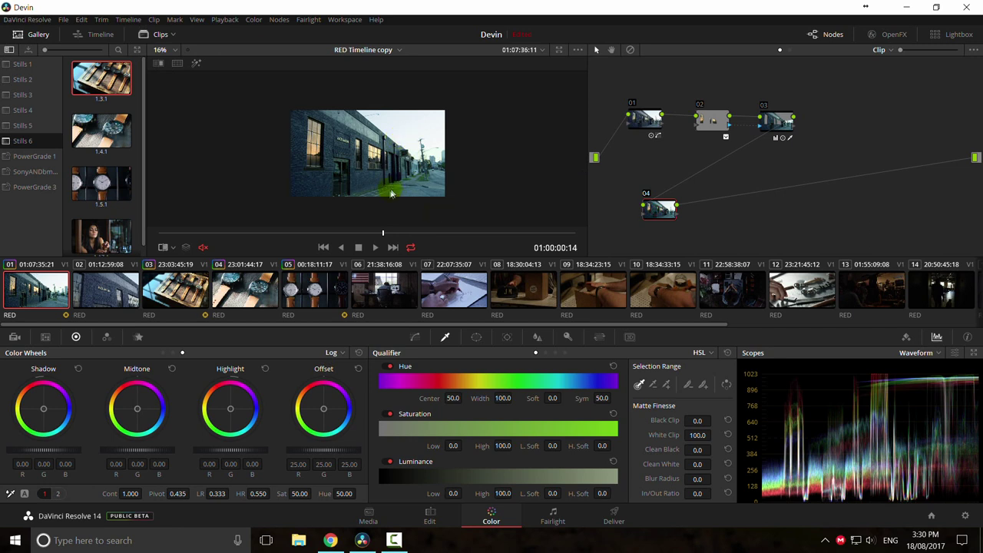
key("ctrl+f")
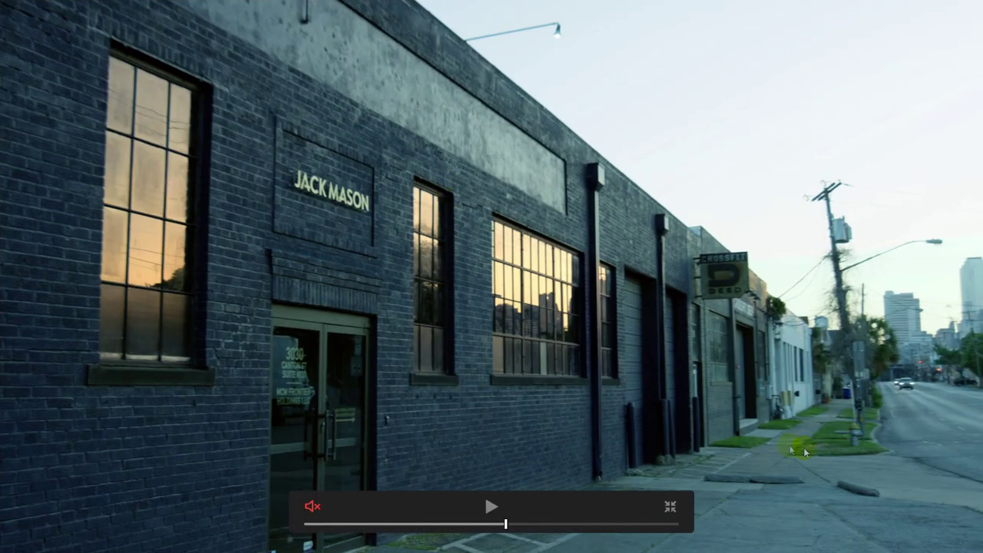
key("Escape")
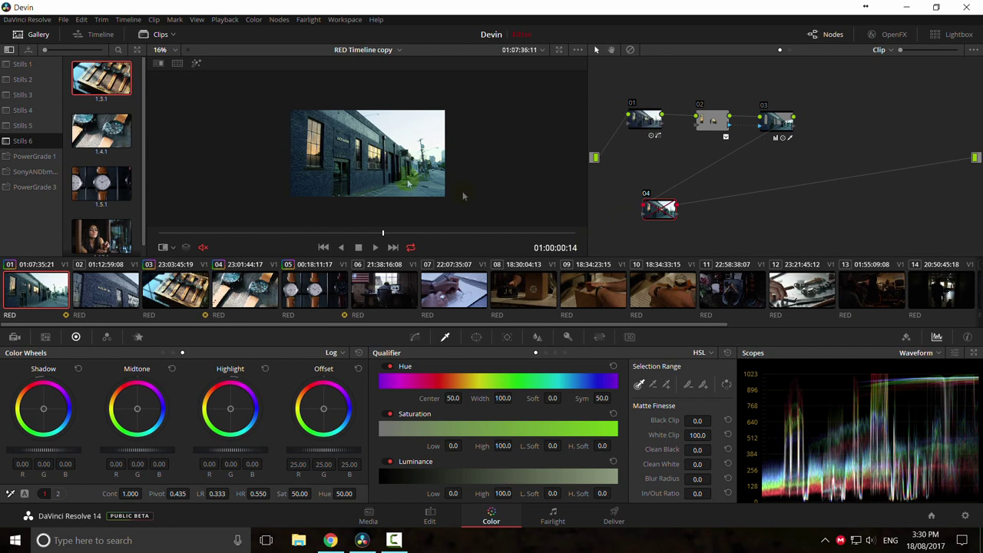
left_click_drag(648, 211, 673, 214)
Step: Brighten the windows on node 02 by raising an upper-midtone point on its custom curve
left_click(713, 120)
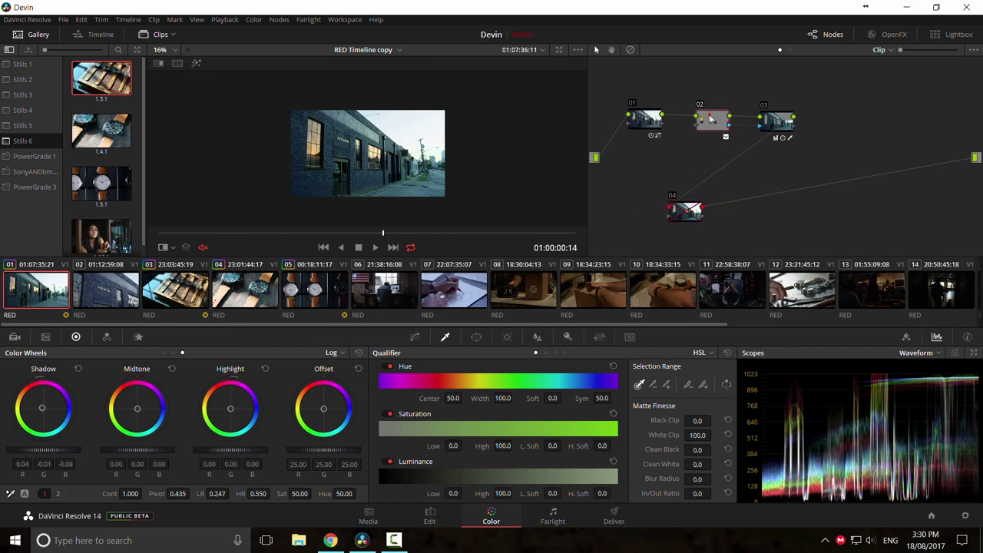
left_click(414, 336)
left_click(502, 426)
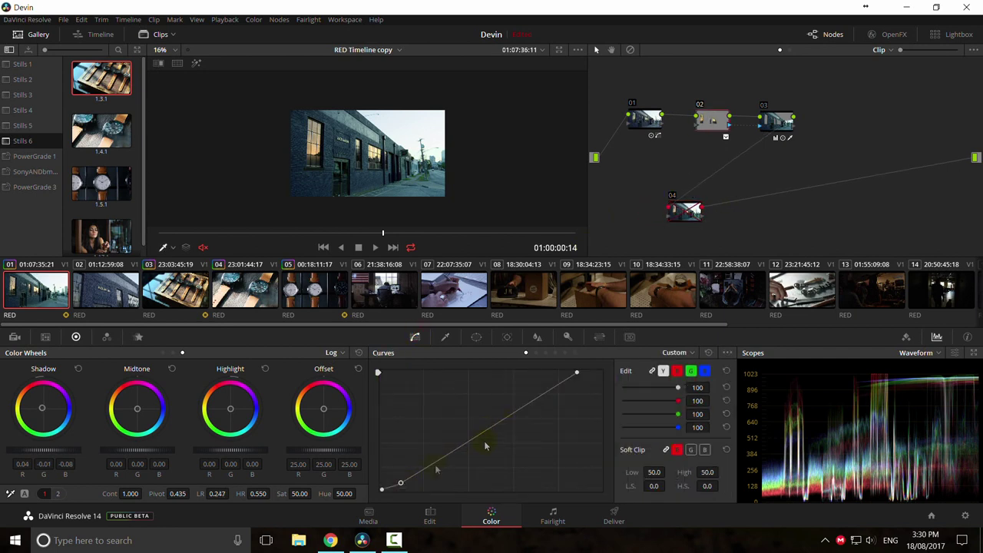
left_click(501, 415)
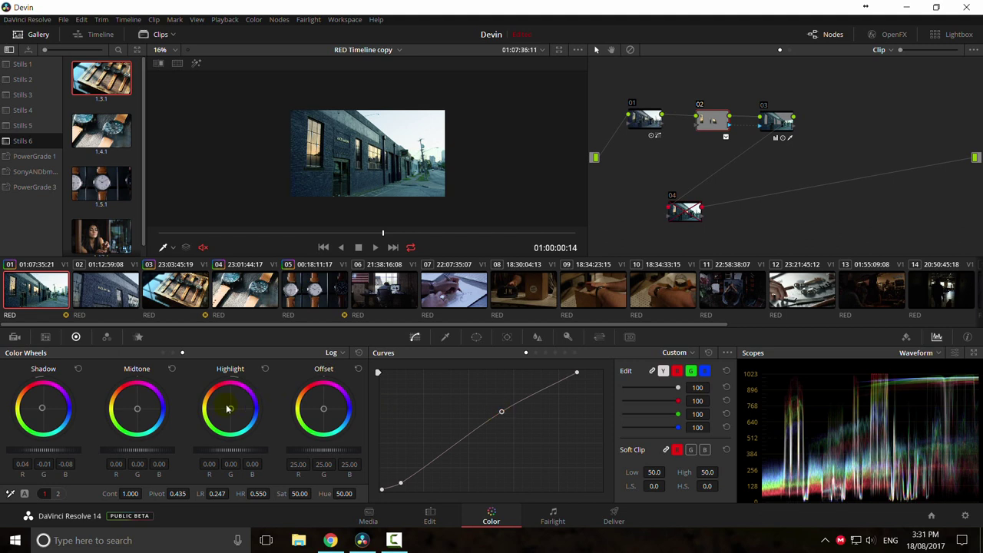
Step: Warm node 02's primary Gain to R 1.14, G 0.97, B 0.88 and compare the result
left_click(337, 353)
left_click(338, 369)
left_click_drag(228, 408, 229, 407)
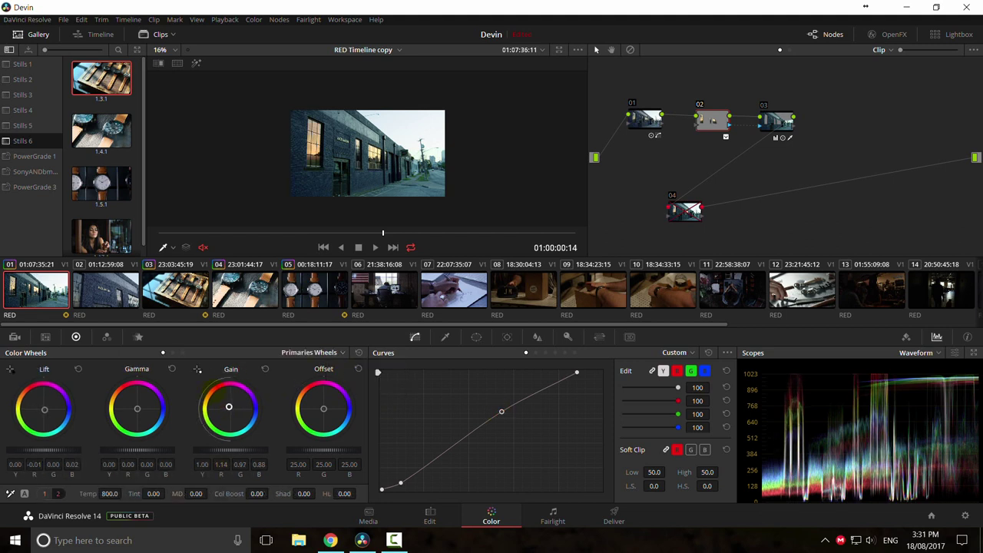
key("ctrl+w")
left_click_drag(364, 172, 403, 188)
key("ctrl+w")
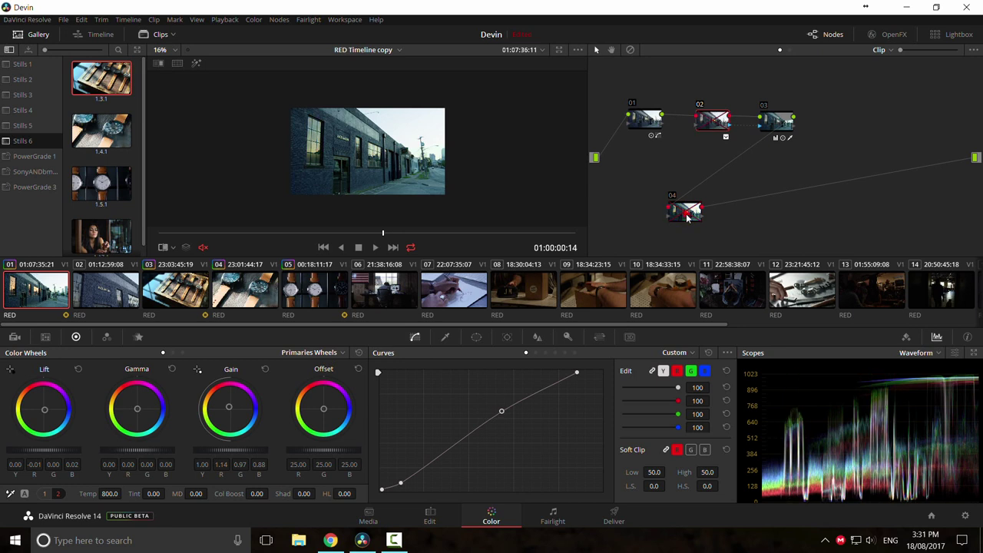
Step: Move node 04 beneath node 03 and enable a linear window on it
left_click(688, 217)
left_click_drag(688, 217, 762, 217)
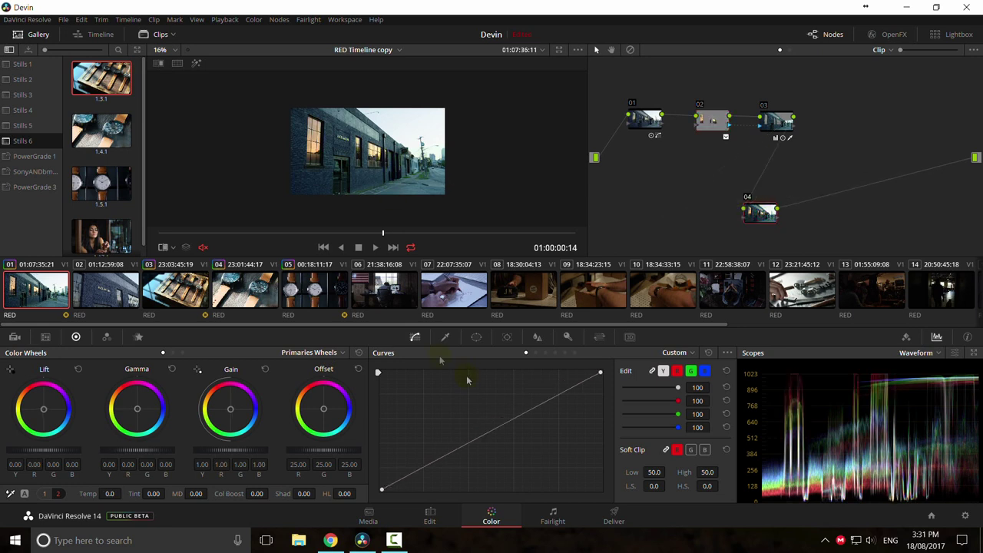
left_click(476, 336)
left_click(390, 391)
Step: Fit the linear window's corners in perspective around the JACK MASON sign on the brick wall
scroll(368, 157, "up", 6)
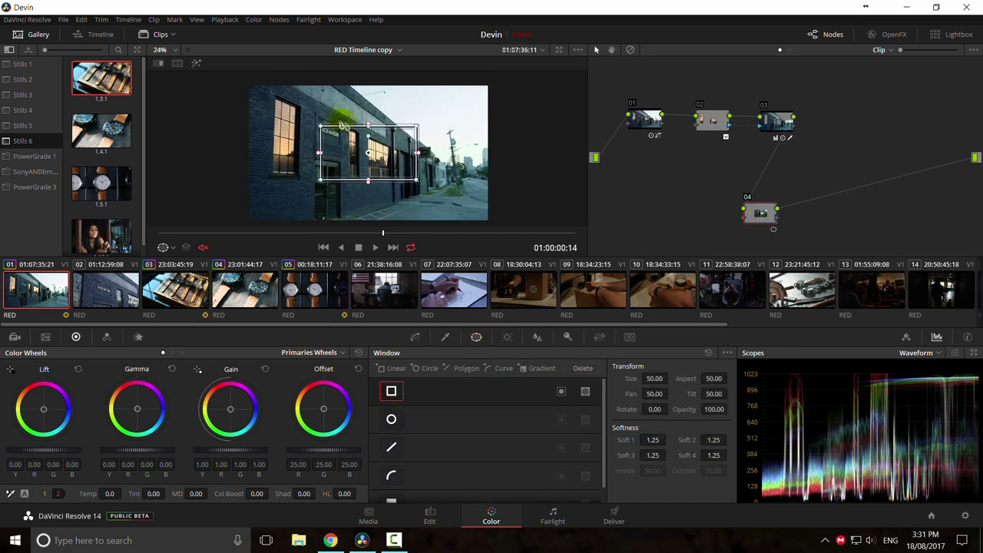
left_click_drag(370, 157, 357, 132)
left_click_drag(341, 171, 307, 146)
left_click_drag(253, 190, 253, 134)
left_click_drag(342, 153, 344, 205)
left_click_drag(458, 123, 307, 202)
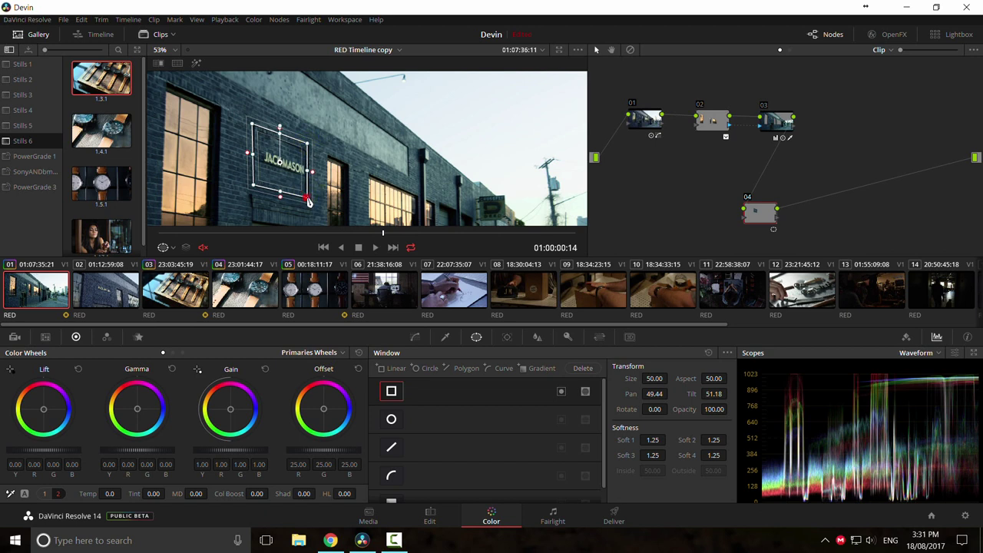
Step: Track the sign's window from frame 00:00:00:14 forward to the clip's end and in reverse to its start
left_click(506, 336)
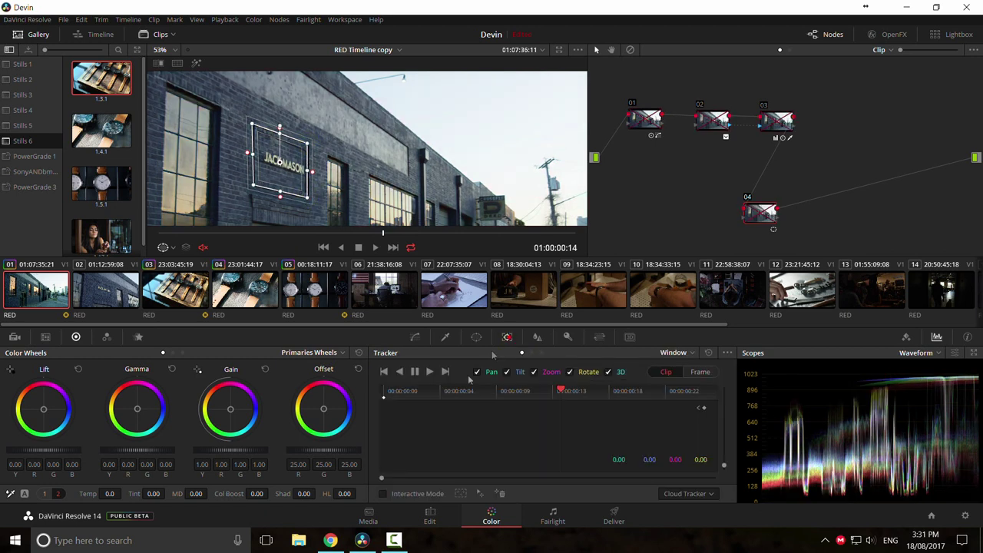
left_click(429, 370)
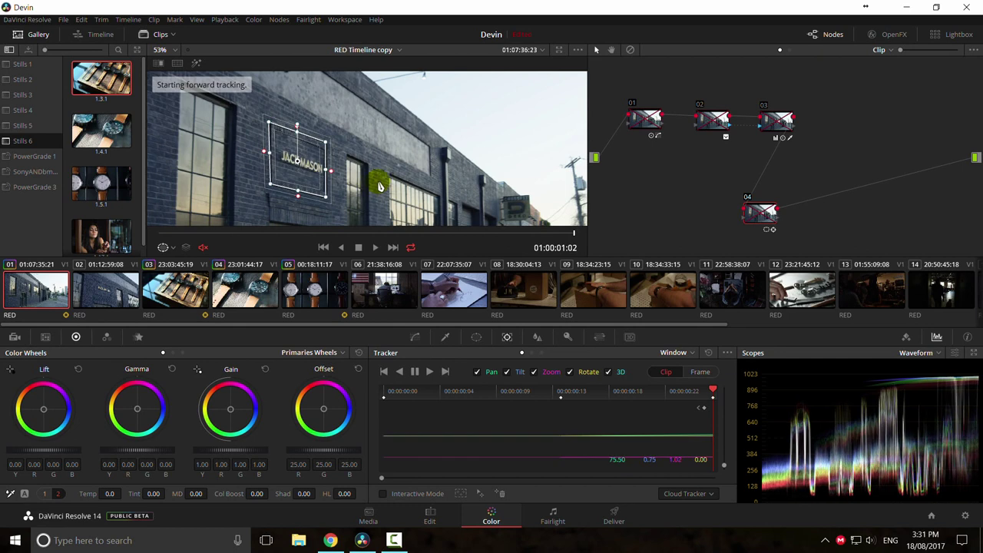
left_click(564, 392)
left_click(414, 370)
left_click(398, 371)
left_click(561, 395)
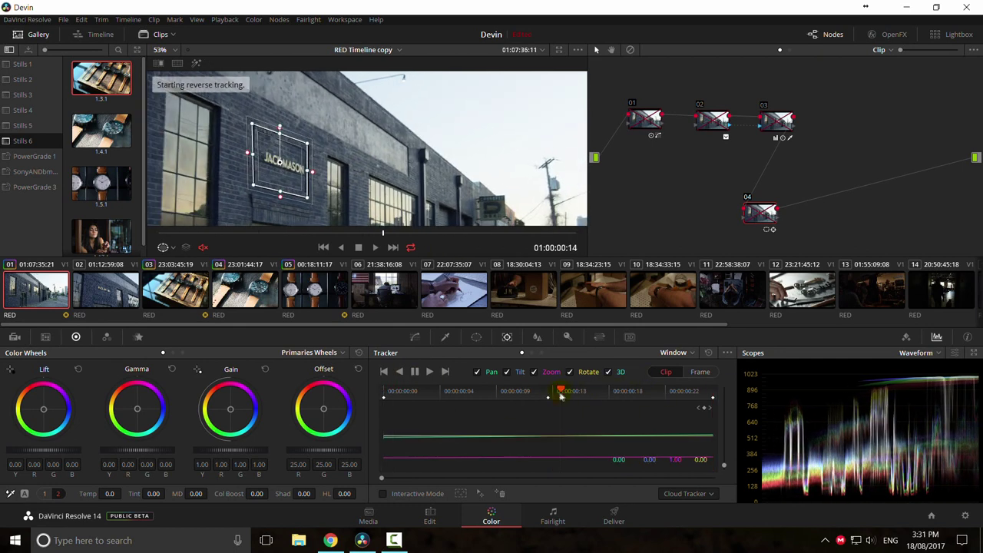
left_click(400, 371)
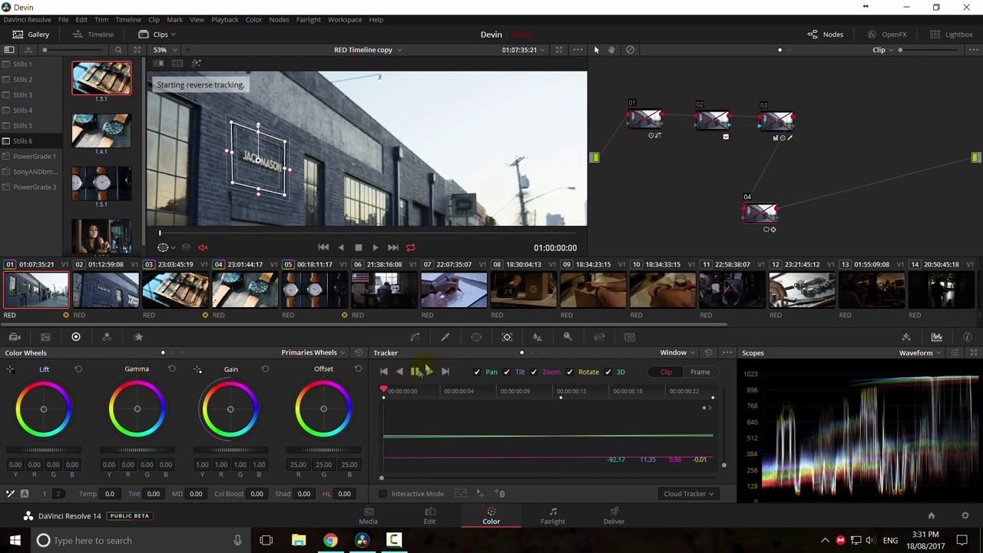
Step: Try a ganged contrast curve on node 04 for the JACK MASON sign, with lifted highlights and a pulled-in white point, and reset the curve
left_click(415, 336)
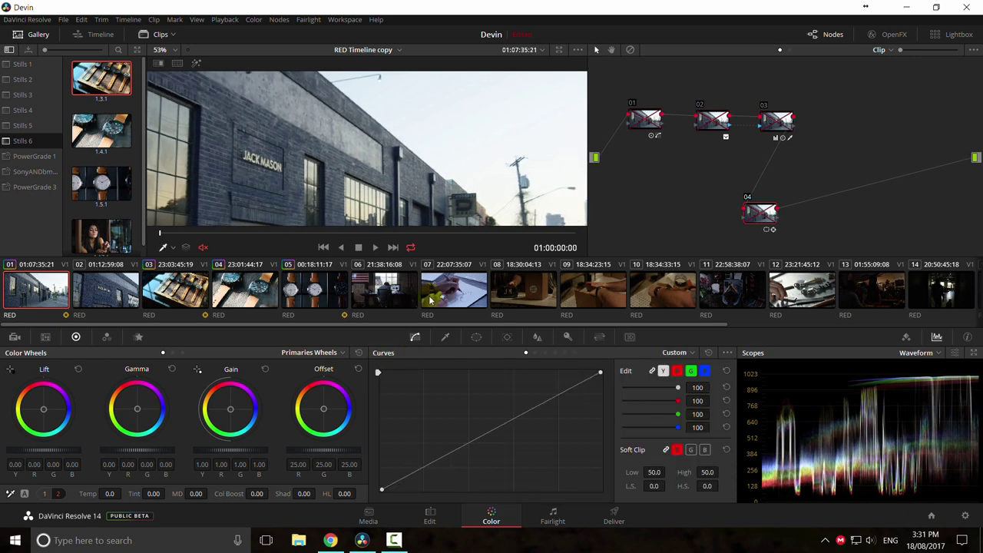
left_click_drag(535, 407, 528, 402)
right_click(528, 402)
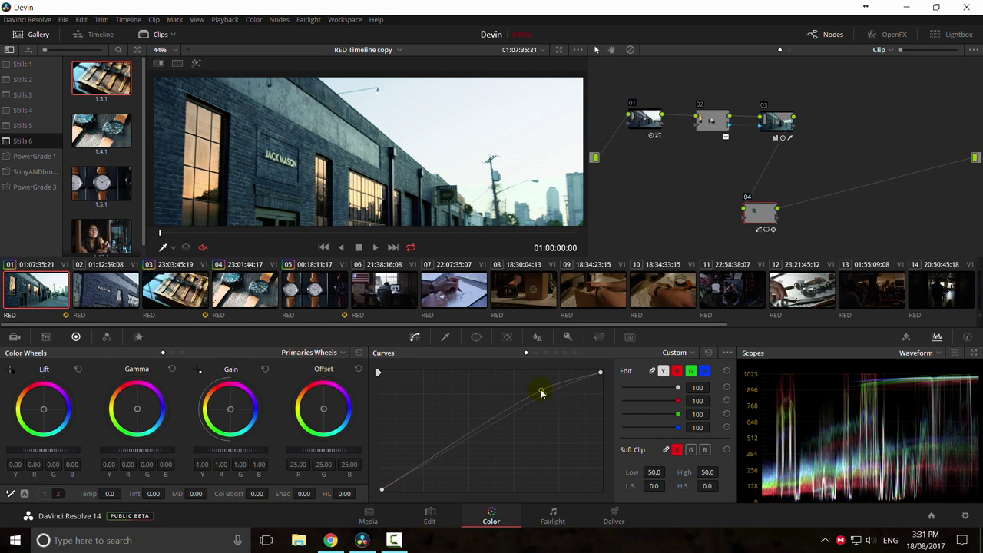
left_click_drag(602, 375, 554, 374)
left_click_drag(400, 477, 404, 480)
scroll(351, 193, "down", 2)
scroll(345, 220, "up", 5)
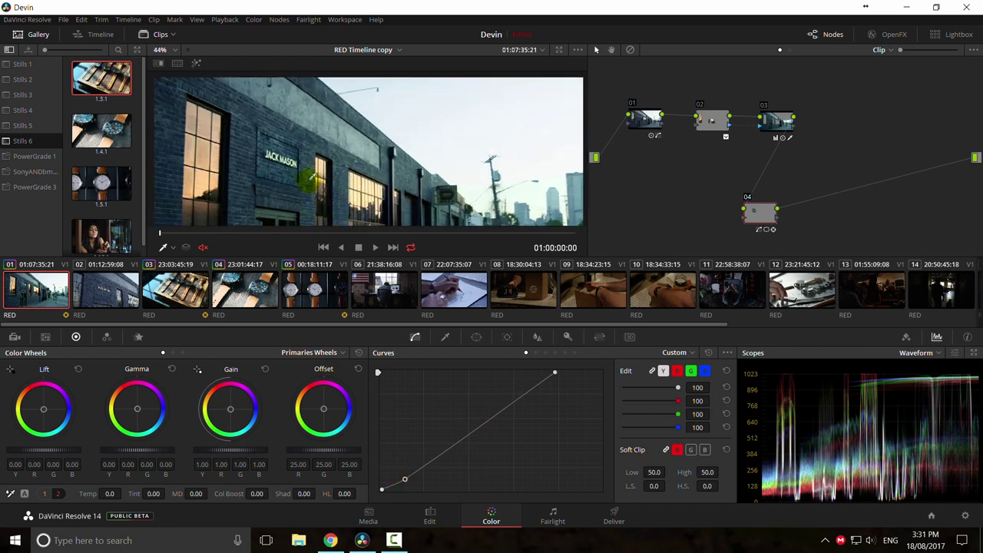
left_click_drag(276, 172, 464, 191)
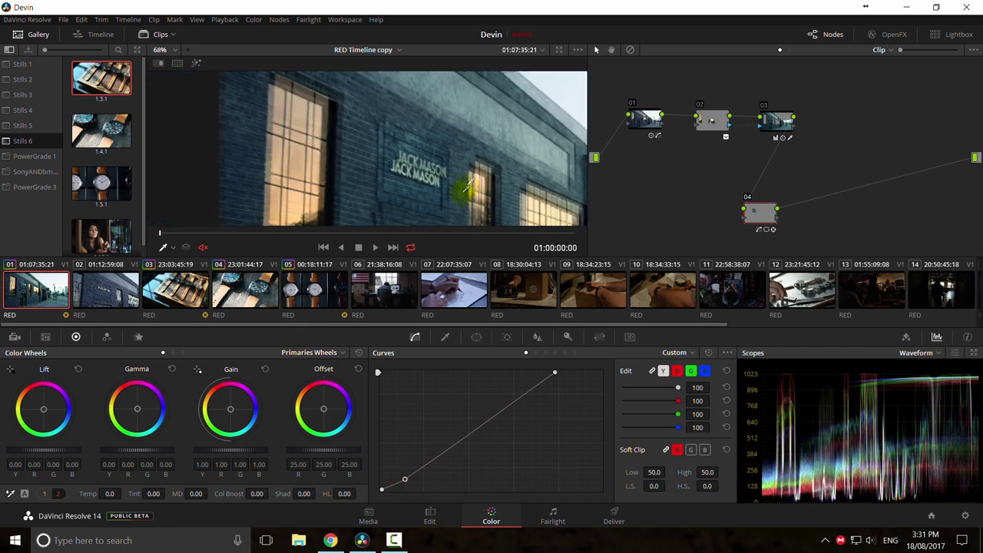
left_click(708, 352)
Step: Unlink the curve channels and shape node 04's luma curve with a pulled-in white point, a shadow anchor and raised highlights
left_click(652, 370)
left_click_drag(600, 372, 566, 372)
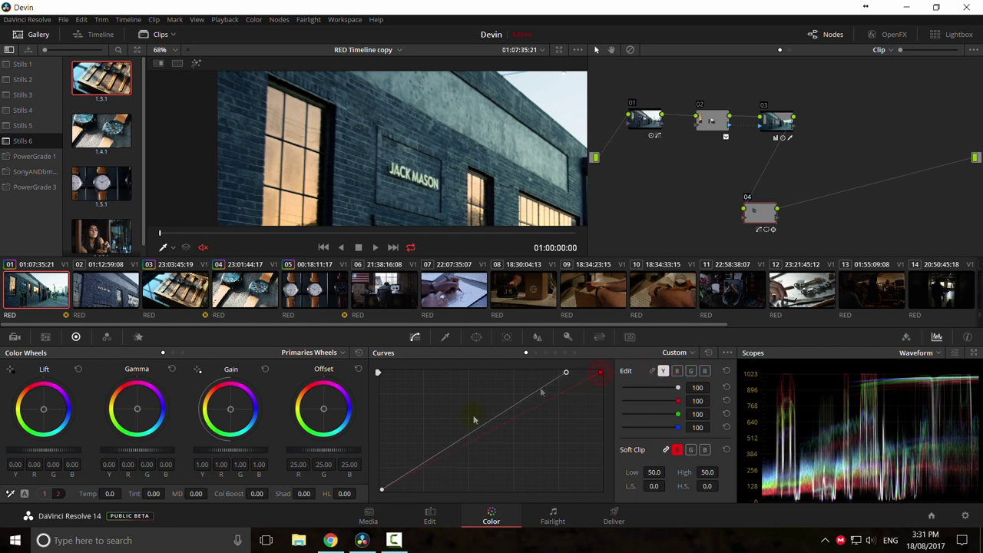
left_click(403, 481)
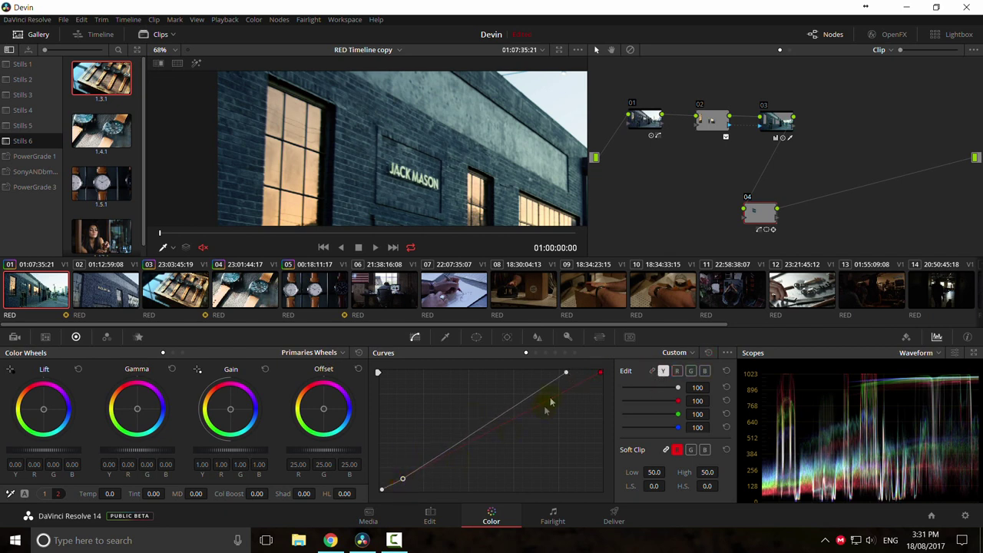
left_click_drag(538, 393, 532, 387)
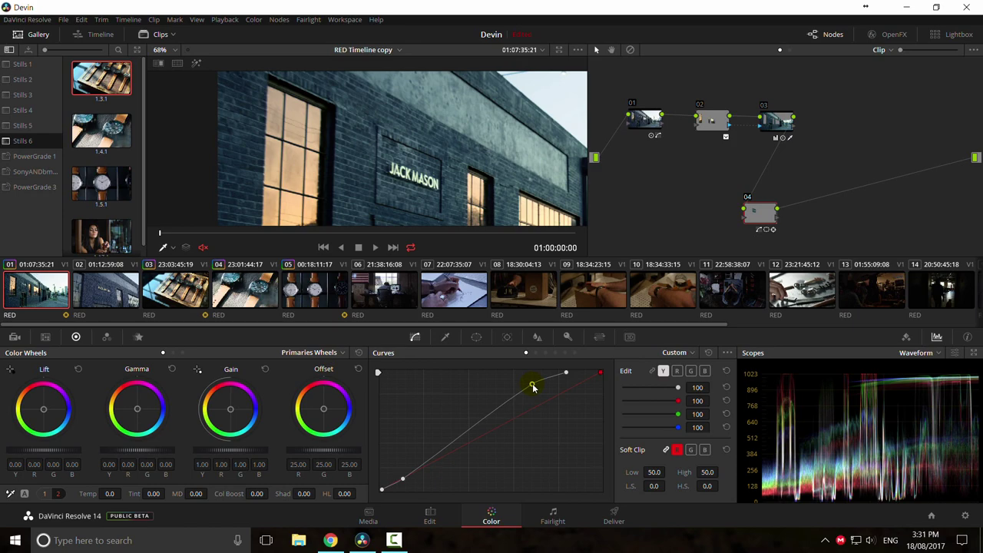
key("ctrl+f")
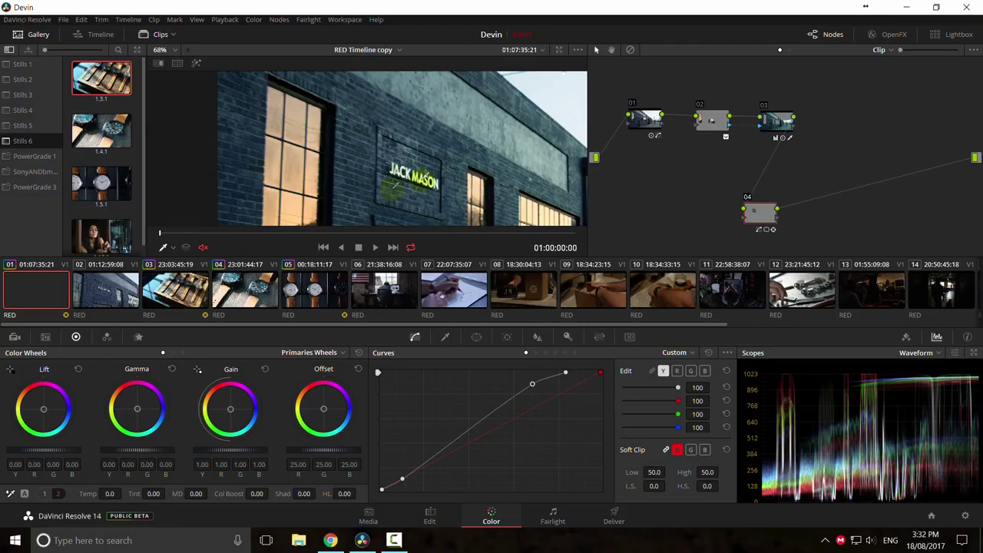
Step: Sharpen the sign on node 04 with a blur Radius of 0.48 and play the clip full screen
left_click(537, 337)
left_click_drag(461, 401, 456, 417)
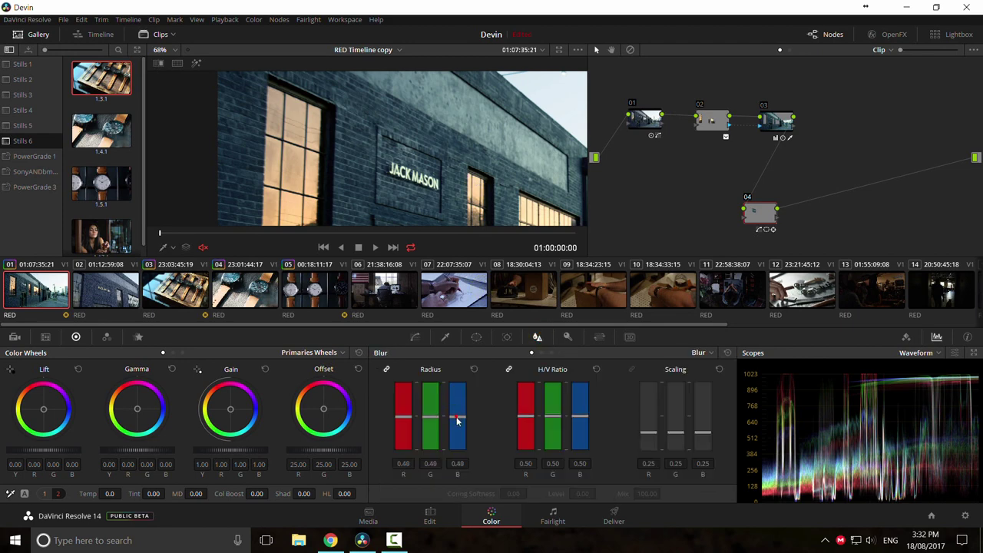
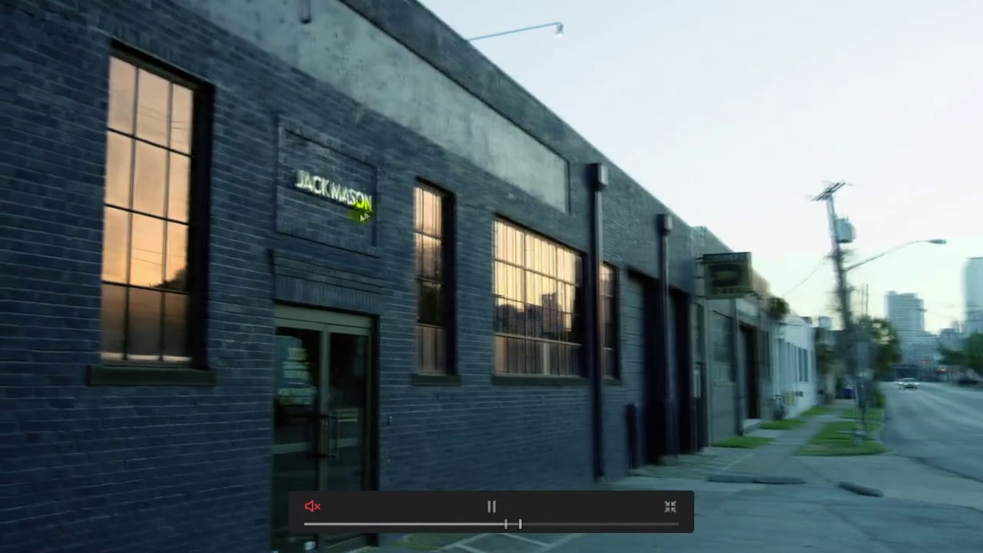
key("space")
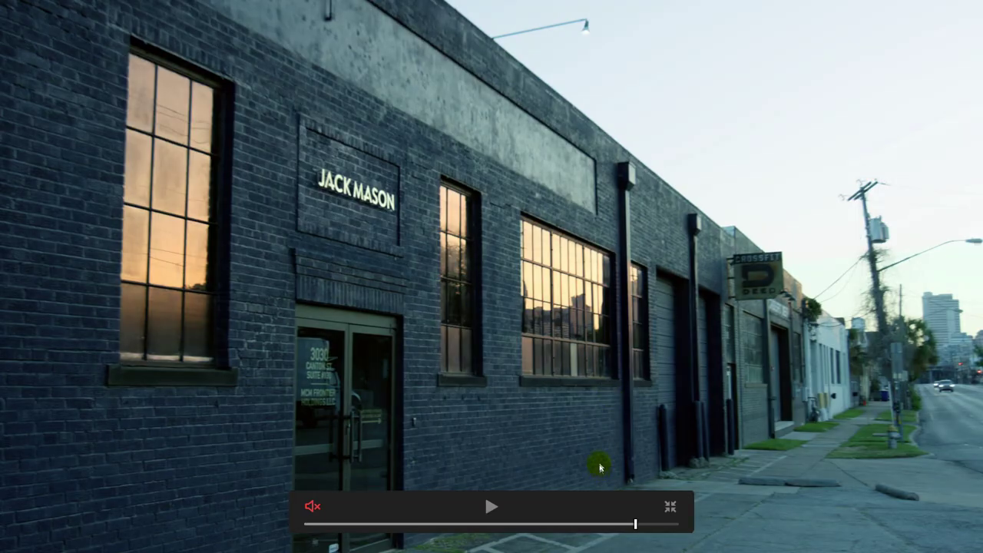
key("Escape")
Step: Move node 04 back in line beside node 03 and add a parallel node beneath it
scroll(394, 195, "up", 2)
left_click_drag(421, 198, 393, 125)
left_click_drag(743, 210, 822, 122)
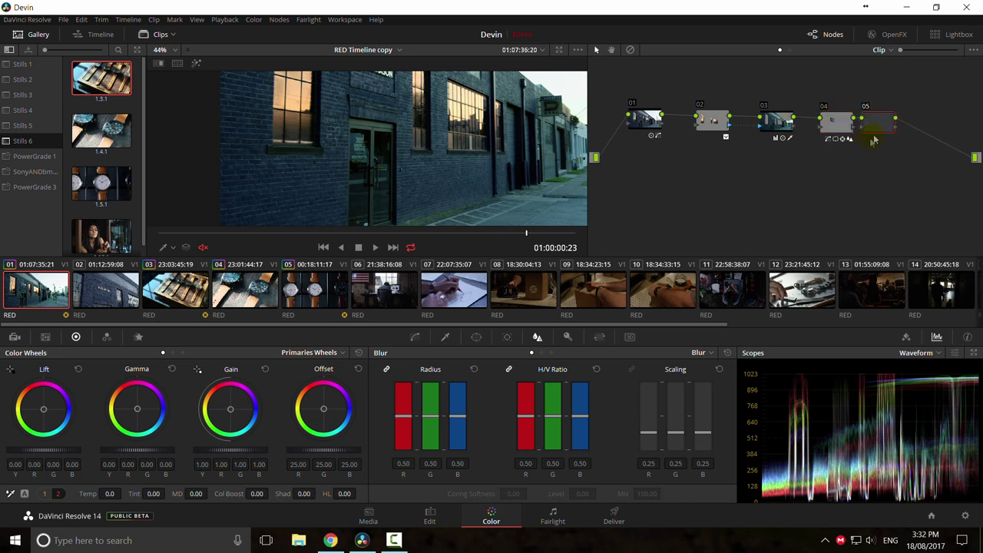
key("alt+p")
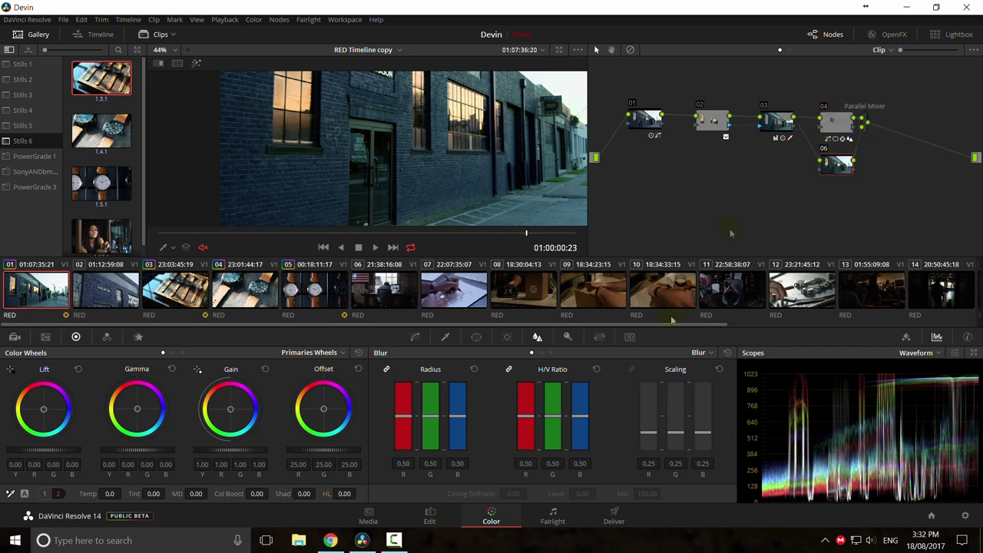
Step: Enable a linear window on node 06 and fit its corners in perspective around the building's glass entrance door
left_click(476, 337)
left_click(390, 392)
left_click_drag(428, 105, 394, 203)
scroll(372, 192, "down", 1)
left_click_drag(320, 162, 350, 122)
left_click_drag(476, 162, 392, 126)
left_click_drag(437, 155, 426, 112)
left_click_drag(309, 209, 335, 191)
left_click_drag(469, 211, 384, 207)
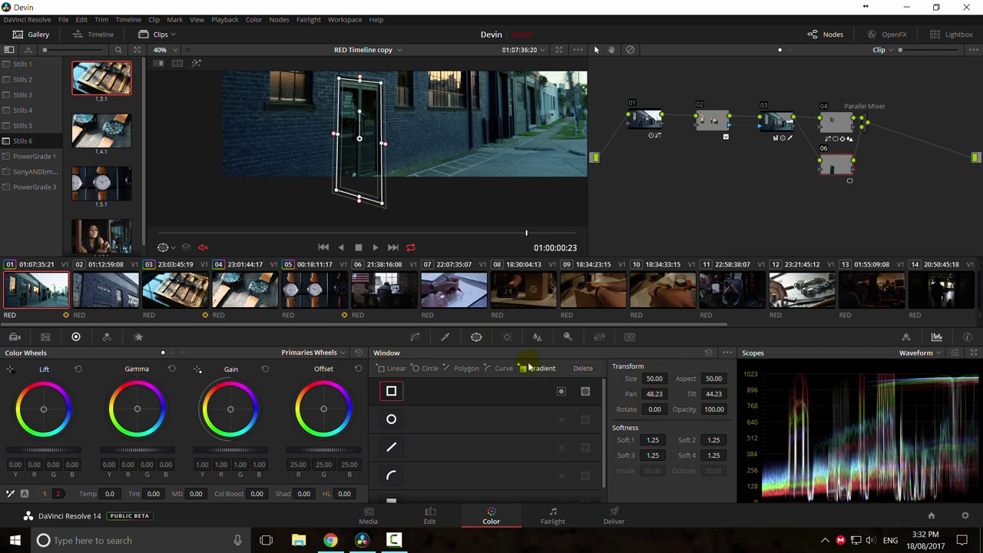
Step: Track the door's window forward to the clip's end and in reverse to its start
left_click(508, 336)
left_click(429, 371)
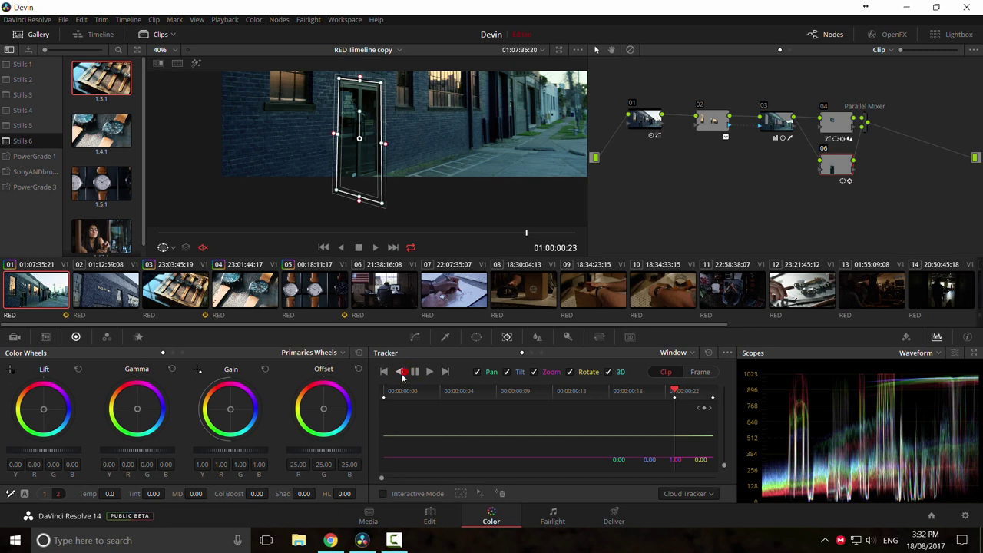
left_click(399, 372)
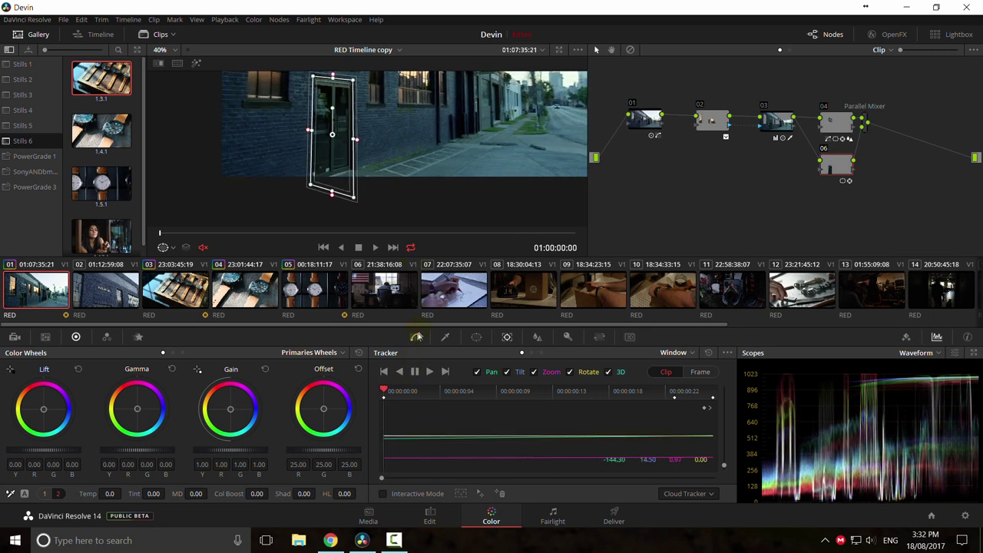
Step: Shape a gentle luma curve with a shadow and a raised highlight point on the door's node 06 and tint its Lift slightly
left_click(415, 337)
scroll(398, 157, "up", 1)
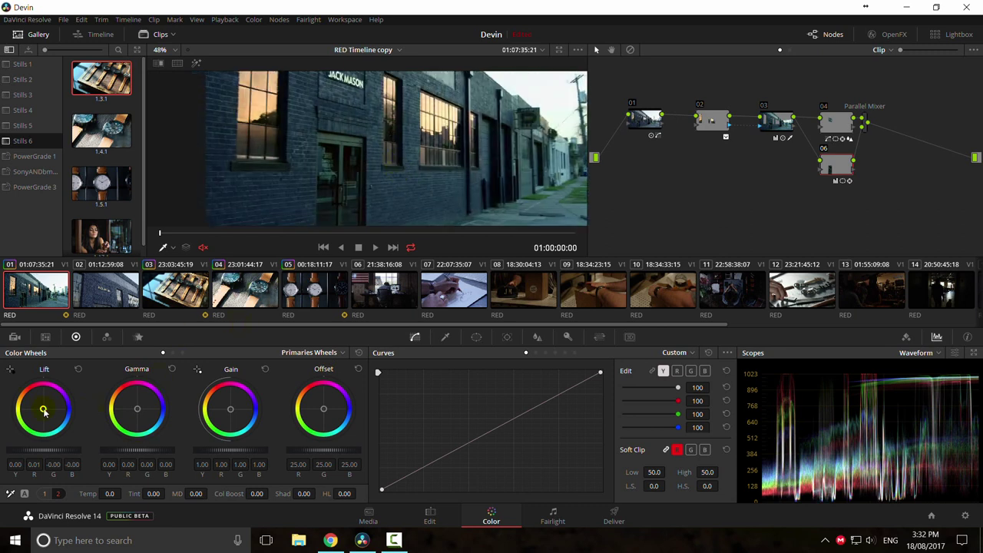
mouse_move(400, 481)
left_mouse_down()
mouse_move(377, 487)
mouse_move(410, 478)
left_mouse_up()
right_click(403, 478)
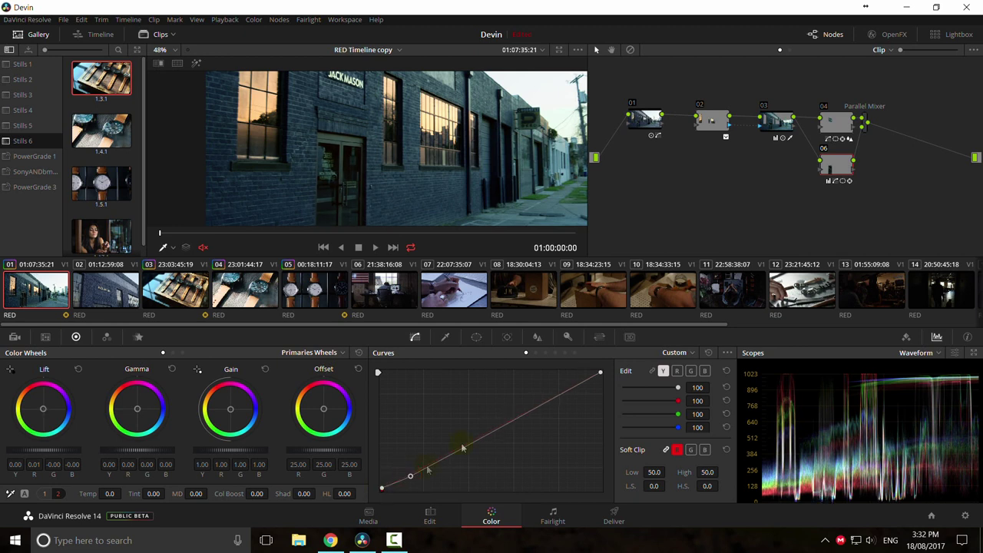
left_click_drag(541, 413, 538, 404)
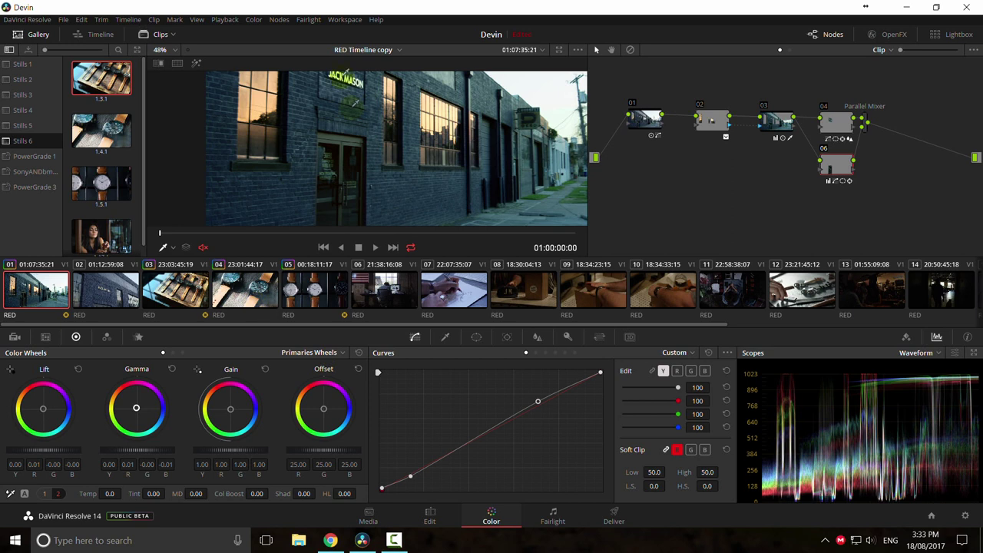
scroll(431, 206, "down", 3)
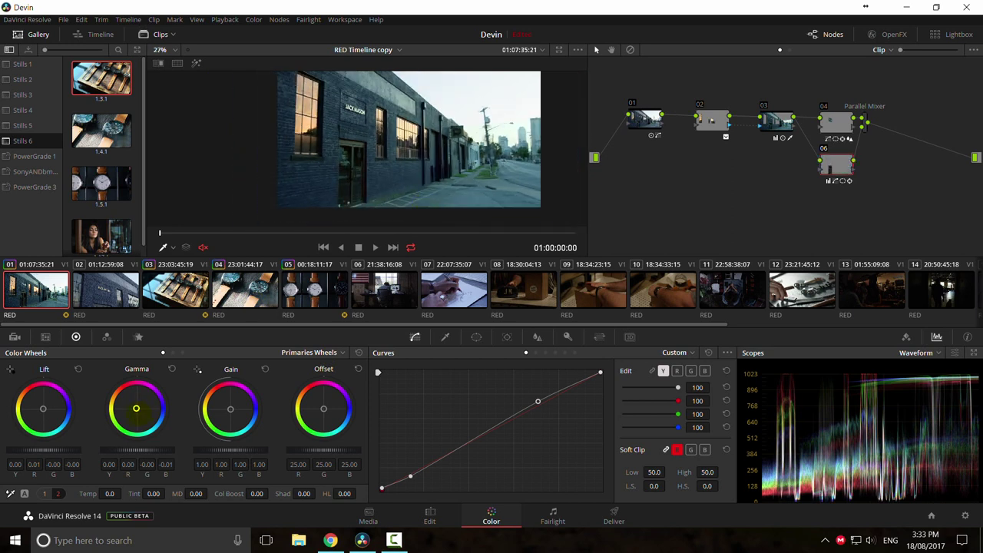
left_click_drag(46, 410, 43, 409)
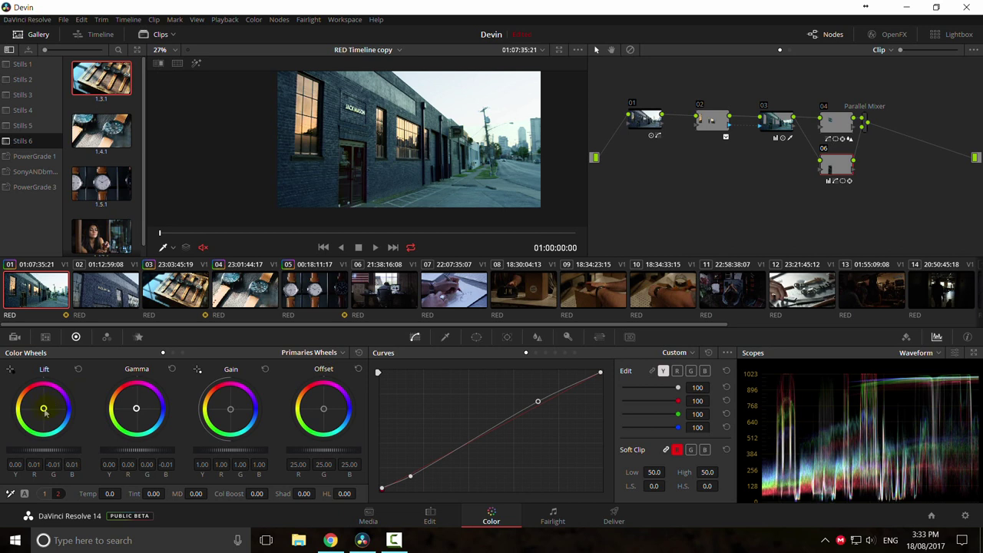
Step: Try shifting the door's Shadow color with the Log wheels, reset it and return to the Primaries Wheels
left_click(308, 353)
left_click(315, 390)
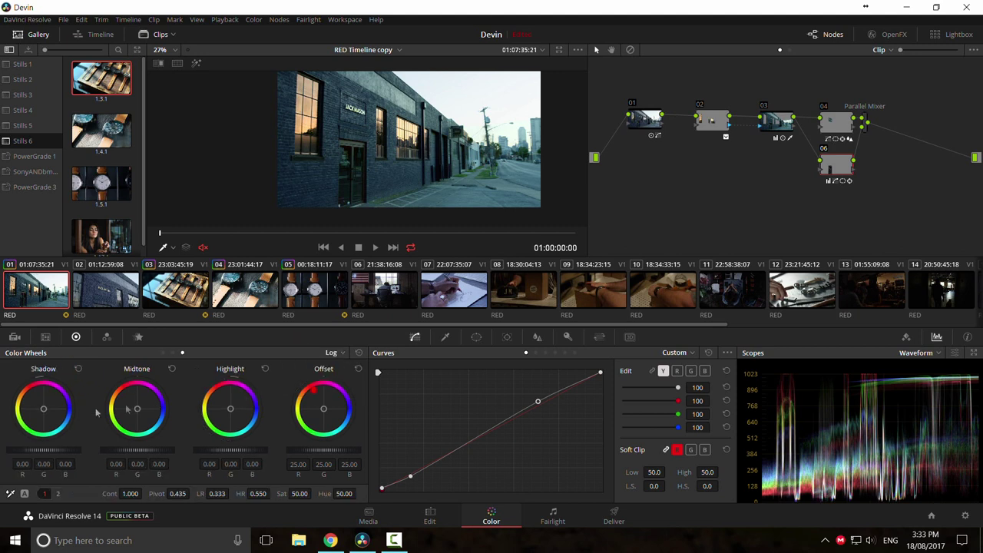
left_click_drag(46, 412, 40, 409)
left_click(78, 369)
left_click(338, 354)
left_click(346, 369)
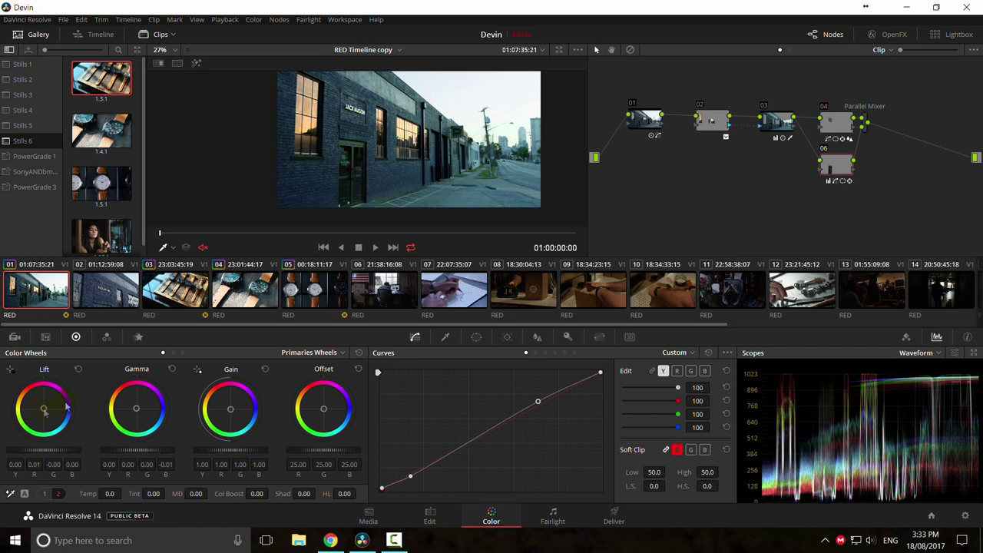
Step: Desaturate the door with a Sat Vs Sat curve, taking the high end to the bottom and the low end to about 0.80, and check it full screen
left_click(680, 355)
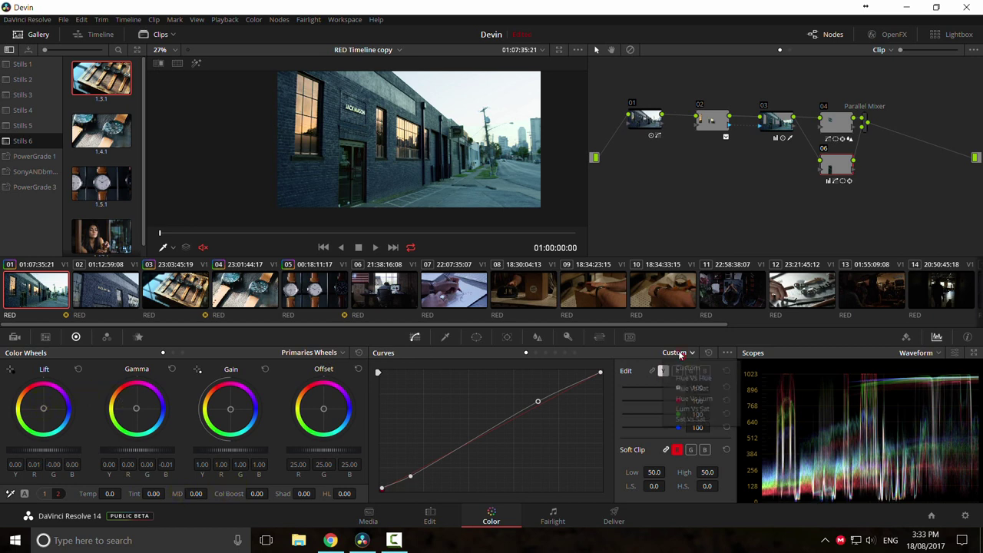
left_click(691, 409)
left_click(690, 352)
left_click(706, 409)
left_click_drag(730, 422, 731, 477)
mouse_move(374, 423)
left_mouse_down()
mouse_move(364, 443)
mouse_move(360, 434)
left_mouse_up()
key("ctrl+f")
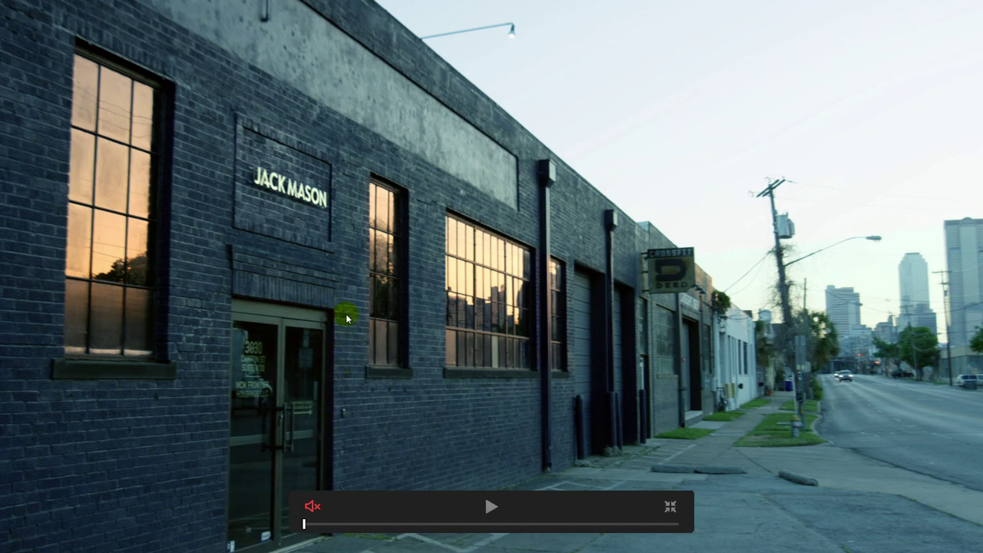
key("ctrl+f")
left_click_drag(340, 234, 223, 231)
Step: Add a serial node after node 01 and sample the green grass by the sidewalk on its Hue Vs Hue curve
left_click(864, 126)
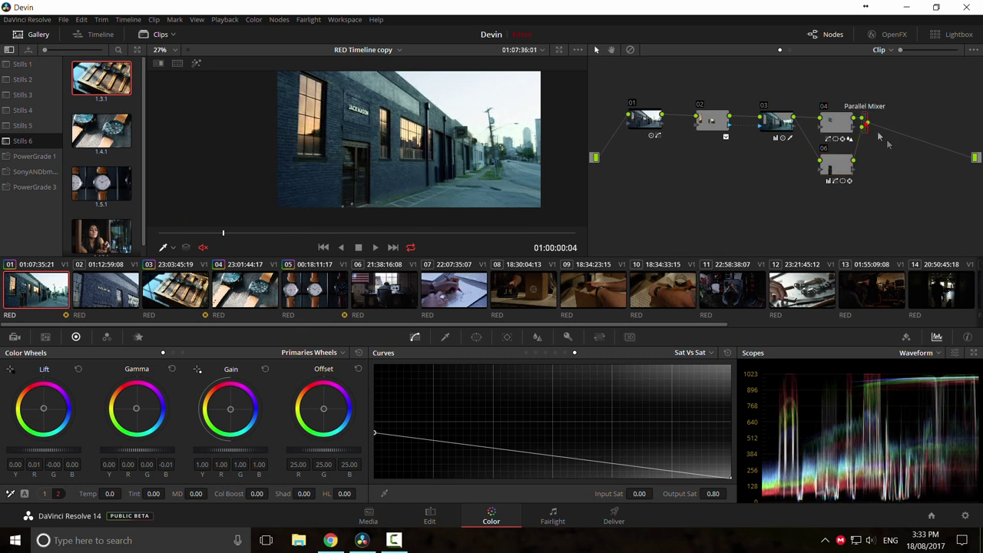
left_click(644, 119)
key("alt+s")
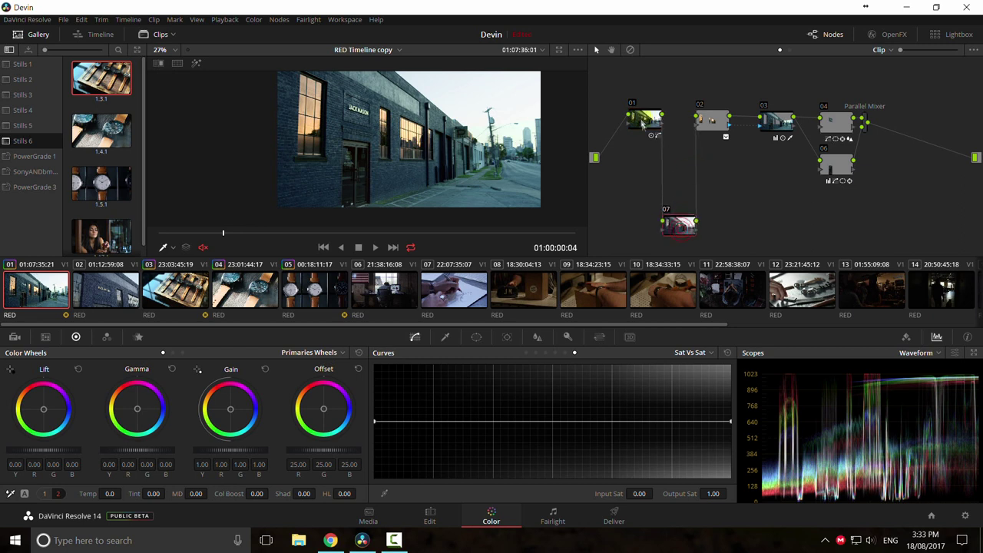
left_click(693, 352)
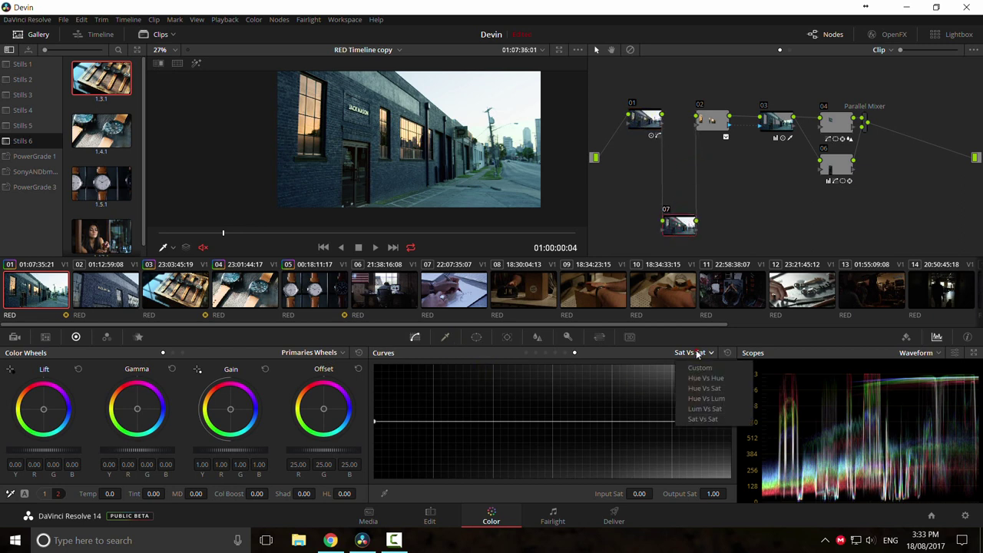
left_click(708, 379)
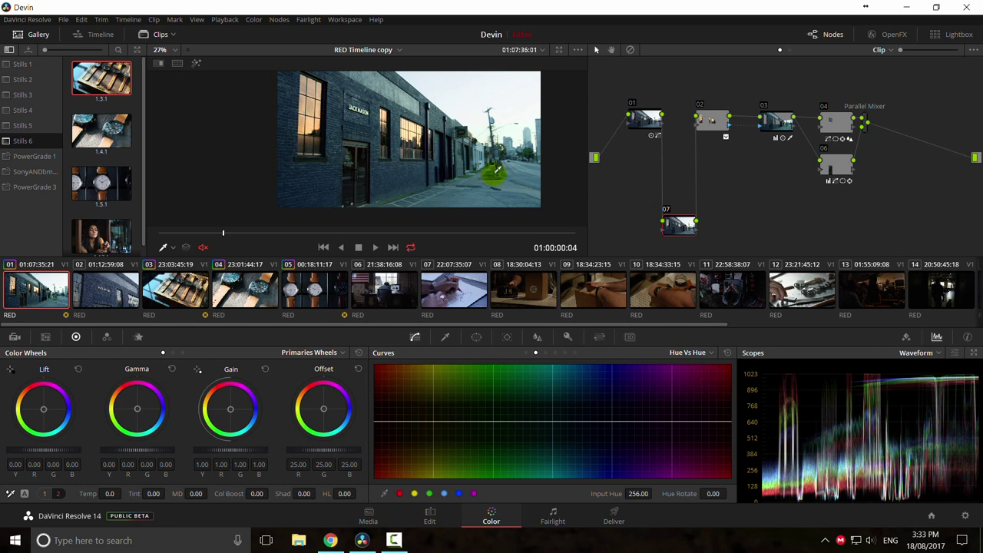
left_click(492, 171)
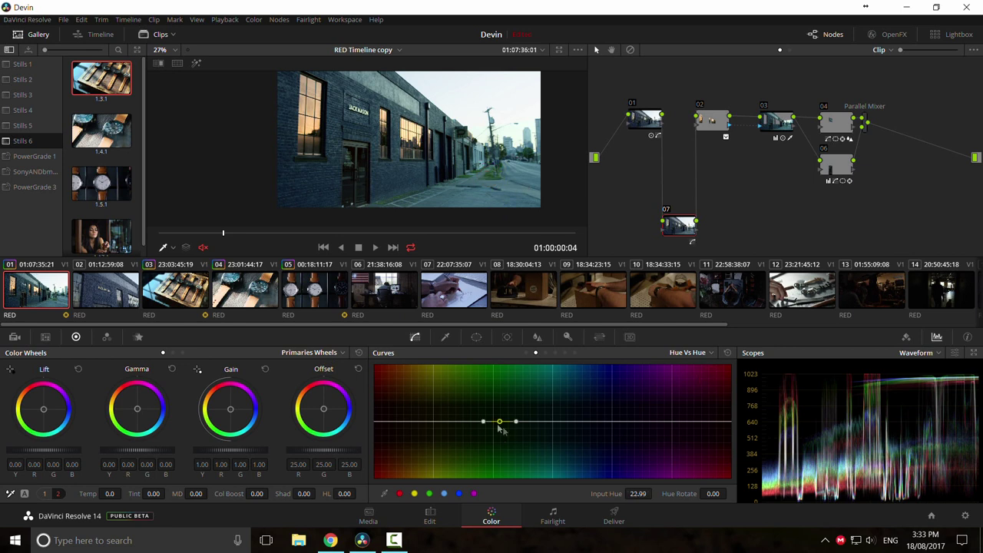
Step: Widen the sampled green range on node 07's Hue Vs Hue curve and rotate the grass hue by 57.86
left_click(444, 421)
right_click(515, 422)
left_click_drag(500, 421, 494, 369)
scroll(492, 181, "up", 1)
left_click_drag(503, 185, 434, 158)
left_click_drag(495, 371, 515, 407)
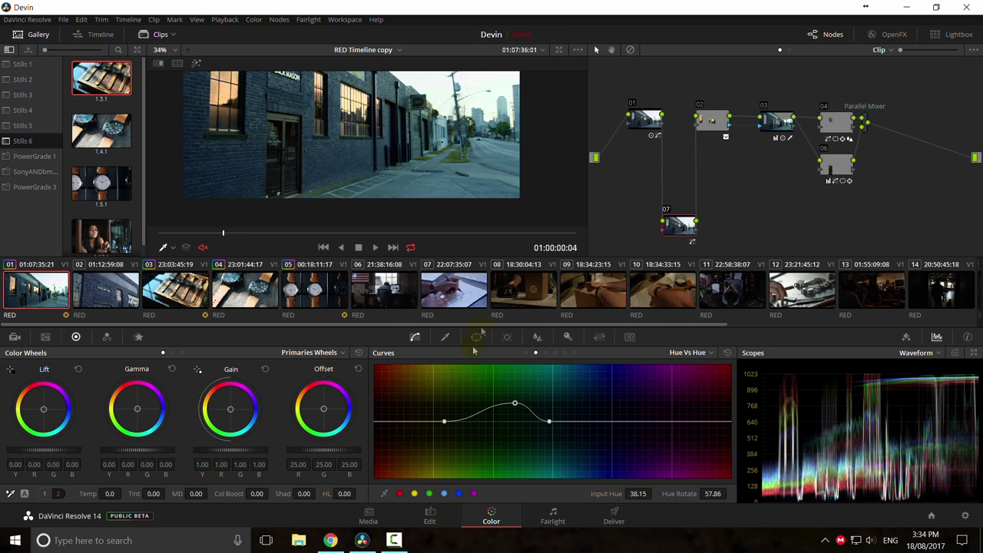
left_click_drag(445, 422, 426, 425)
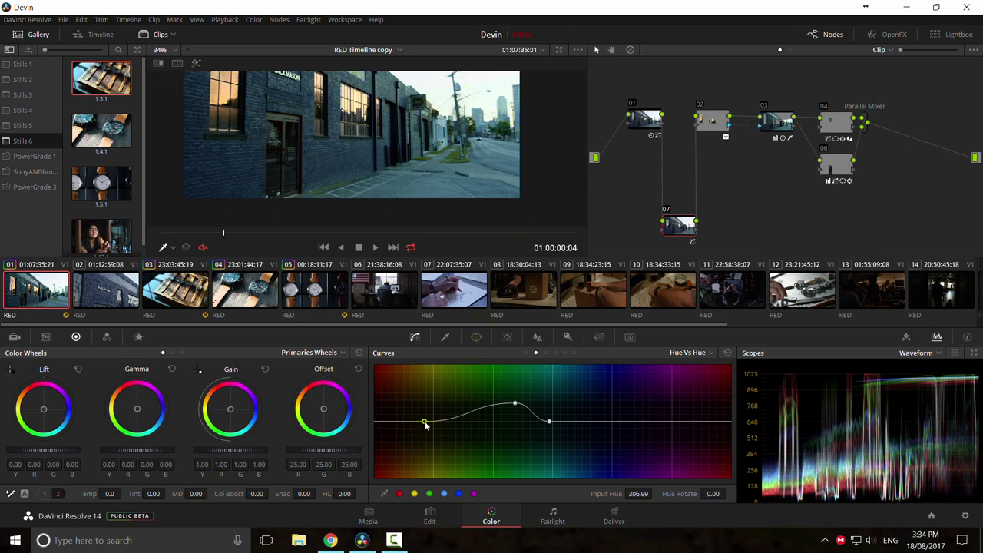
Step: Try a Hue Rotate of -46.61 on the greens, and set the point to 30.54 at input hue 39.18
left_click_drag(515, 403, 520, 437)
scroll(411, 125, "down", 3)
left_click_drag(369, 132, 403, 168)
mouse_move(526, 441)
left_mouse_down()
mouse_move(522, 424)
mouse_move(522, 450)
mouse_move(522, 440)
left_mouse_up()
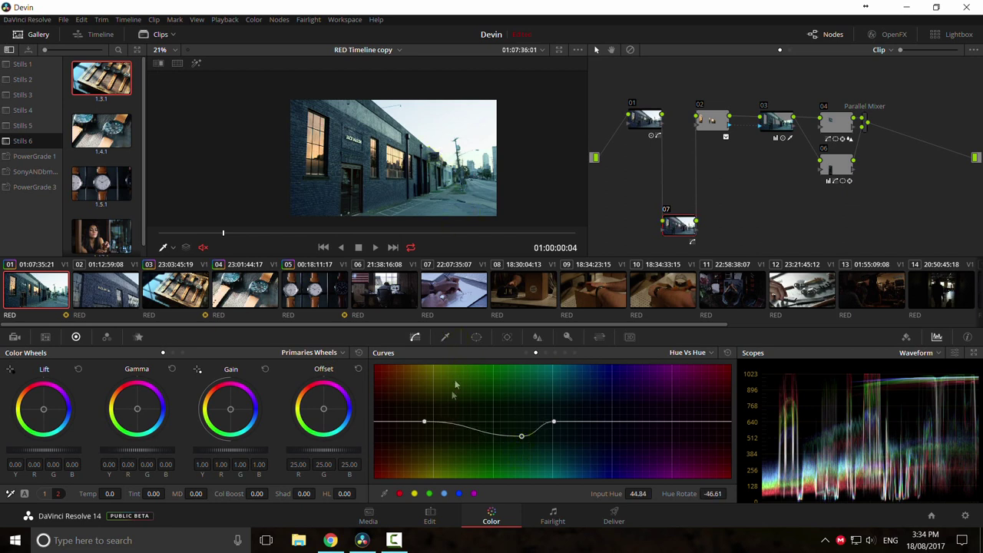
left_click_drag(522, 438, 517, 416)
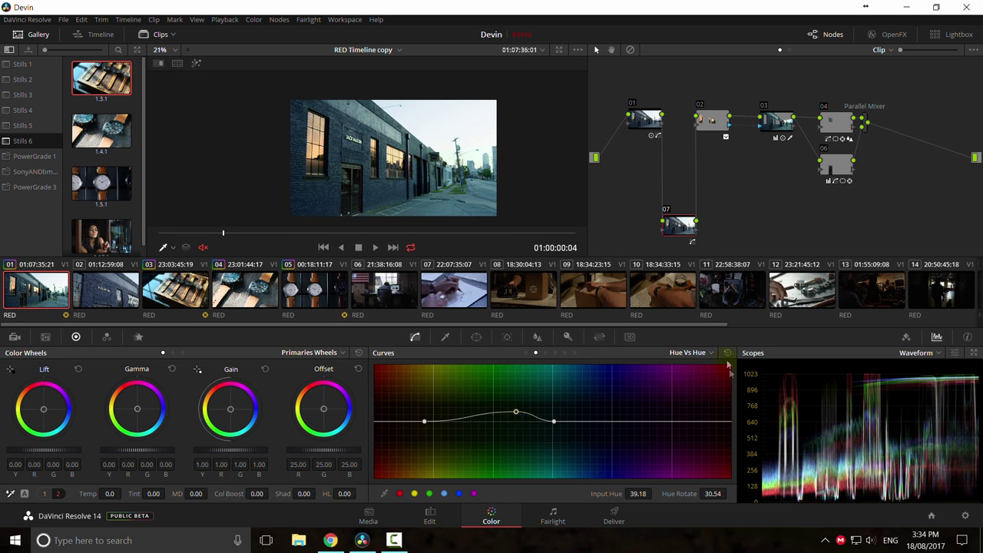
Step: Lower the green saturation to 0.55 at input hue 38.15 on node 07's Hue Vs Sat curve and check the frames full screen
left_click(689, 353)
left_click(702, 385)
left_click(554, 422)
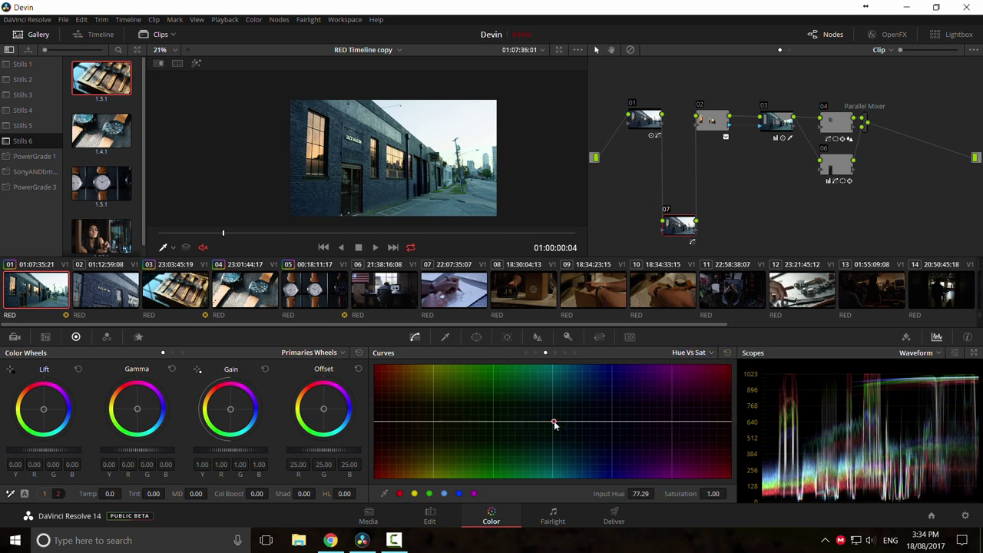
left_click_drag(494, 424, 516, 458)
key("ctrl+f")
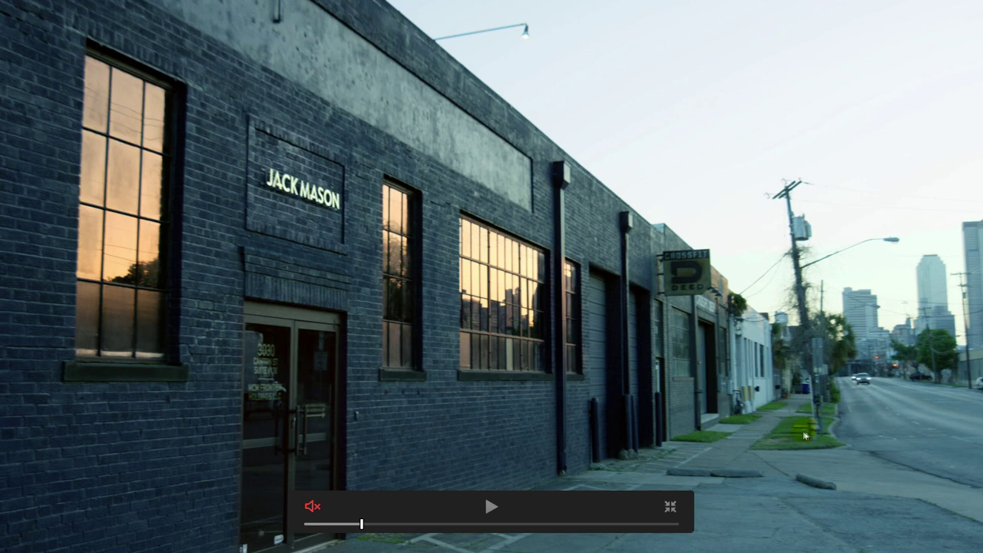
key("Escape")
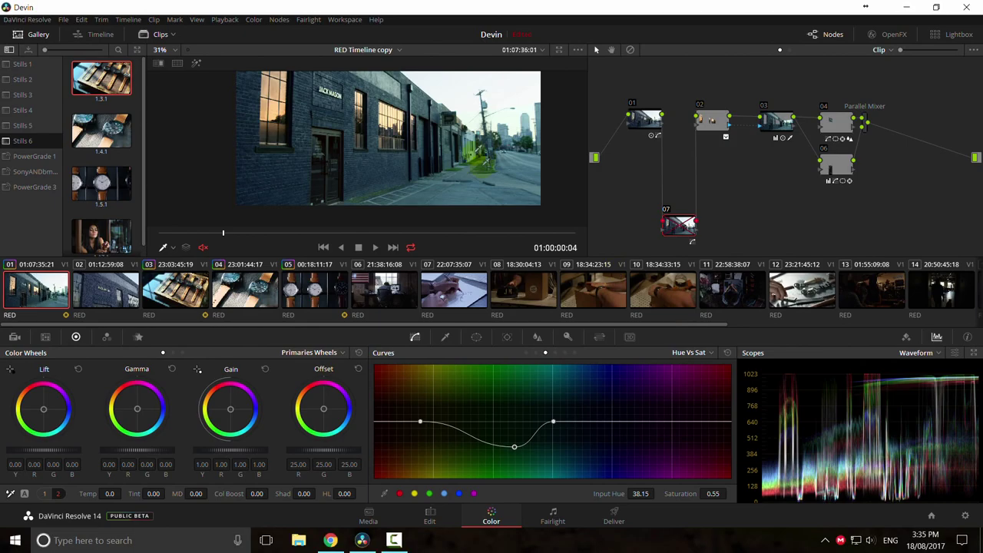
key("ctrl+f")
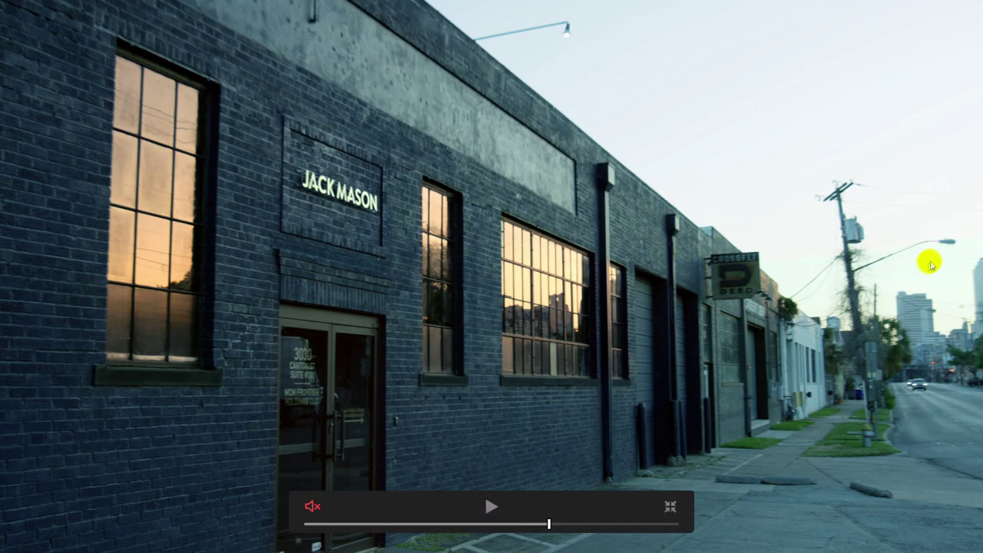
key("Escape")
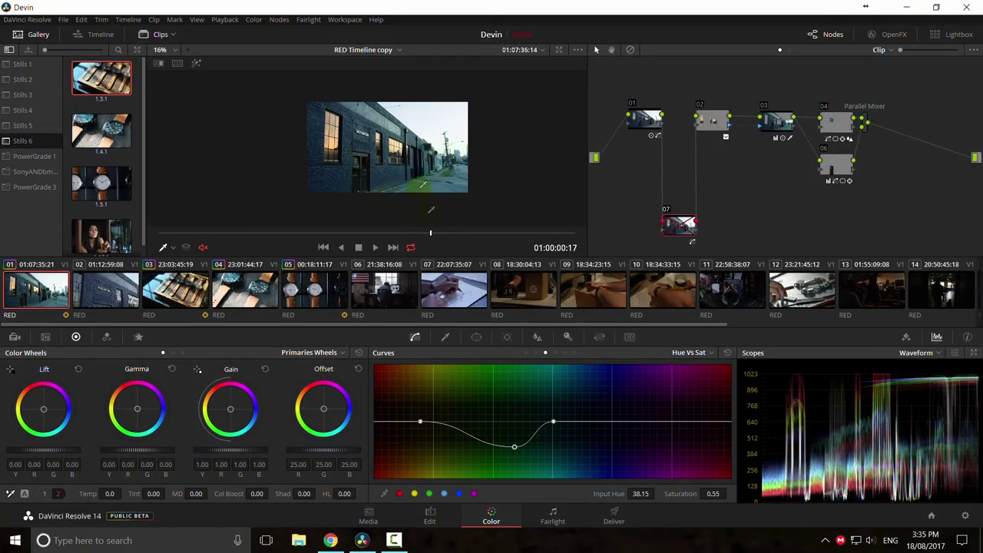
left_click_drag(200, 221, 219, 208)
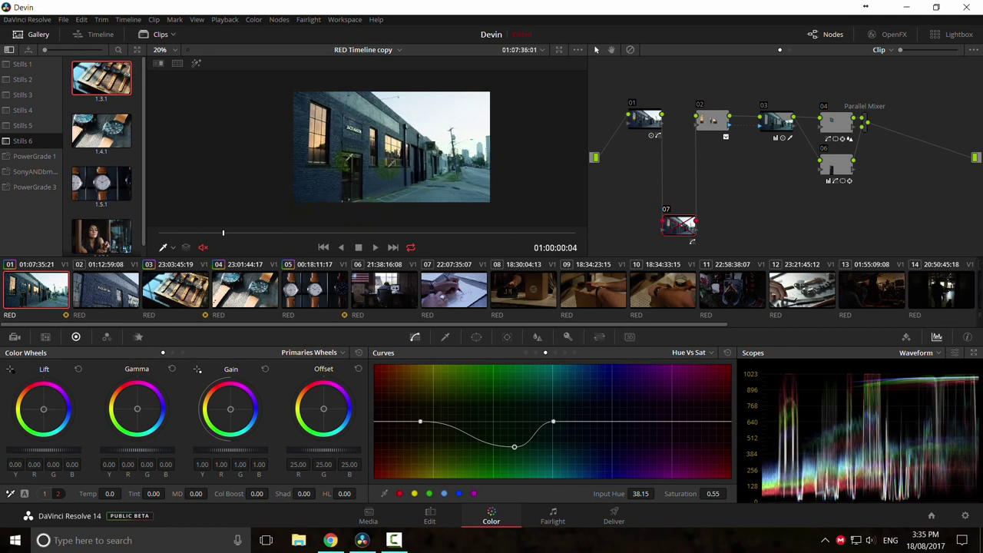
Step: Grab a still of the graded building, filter the Lightbox to graded clips for comparison, and review the building full screen
right_click(339, 154)
left_click(366, 163)
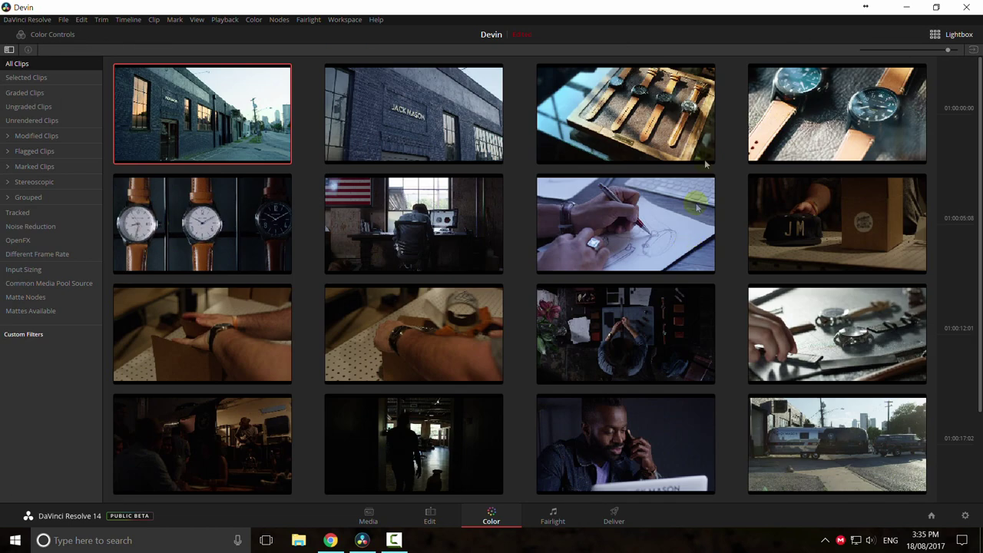
left_click(24, 93)
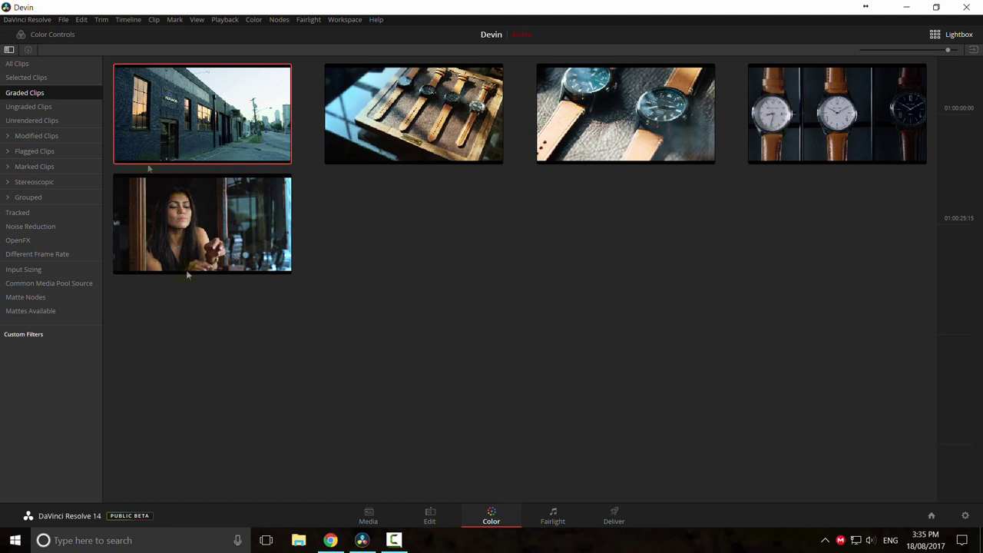
left_click(350, 118)
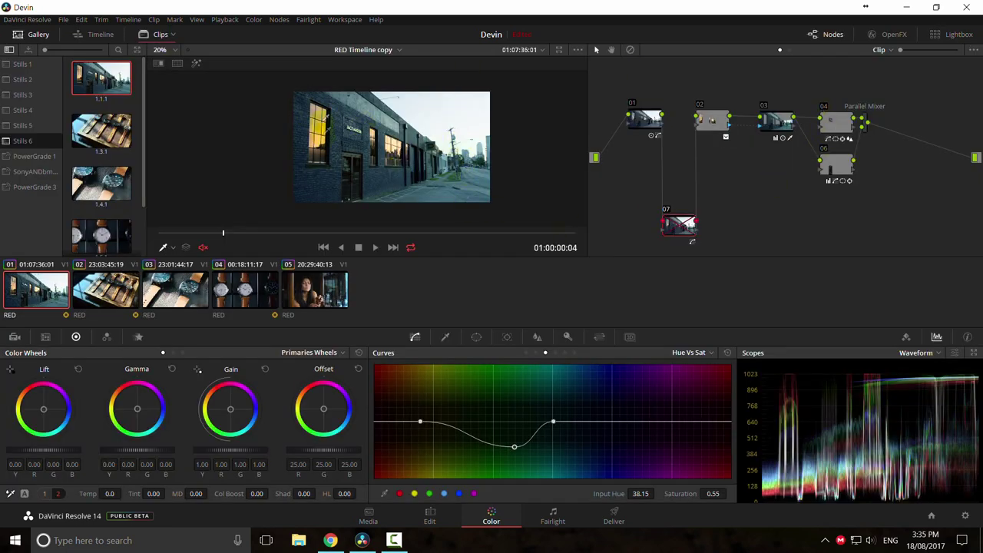
key("ctrl+f")
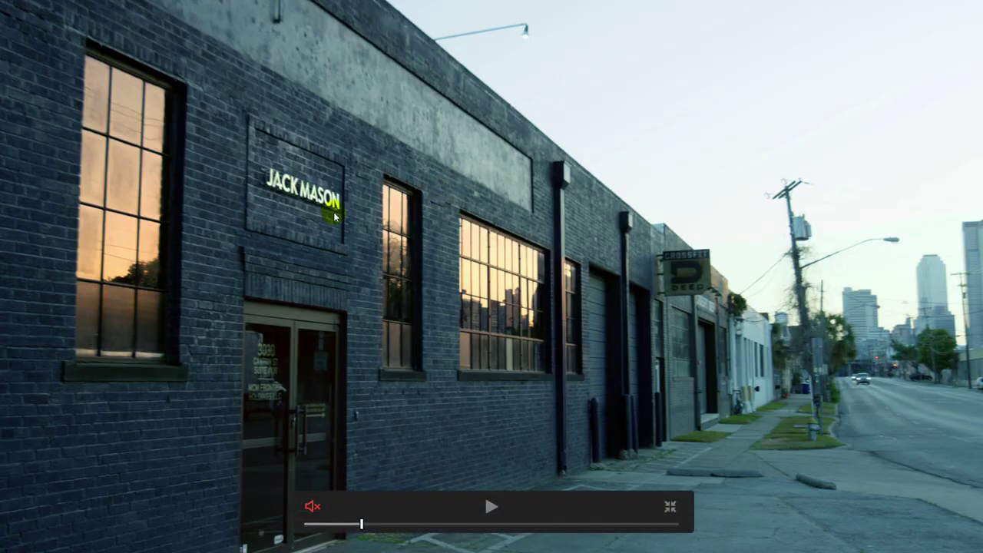
key("ctrl+f")
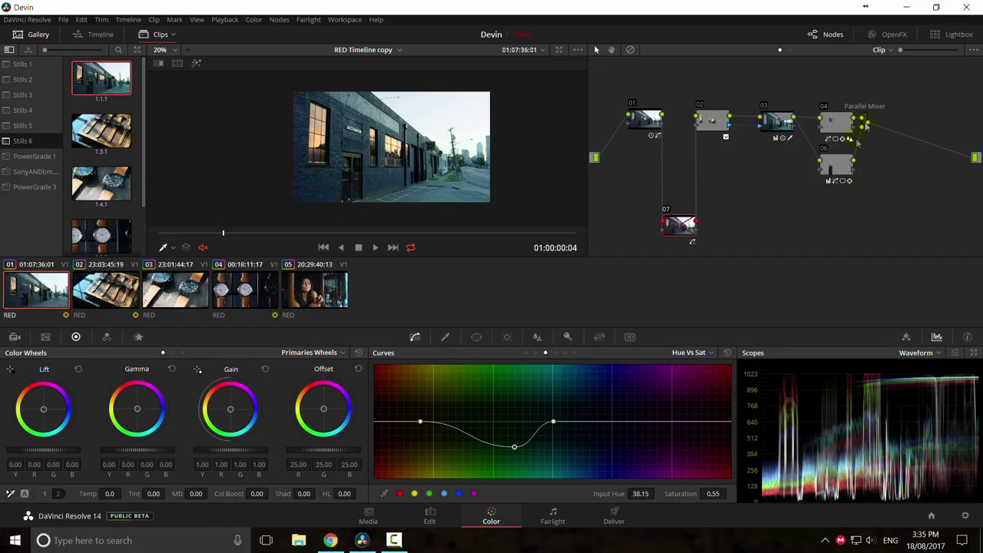
Step: Add a serial node after the Parallel Mixer, place it below the mixer's output, and open its window settings
left_click(863, 125)
key("alt+s")
left_click_drag(895, 130, 899, 195)
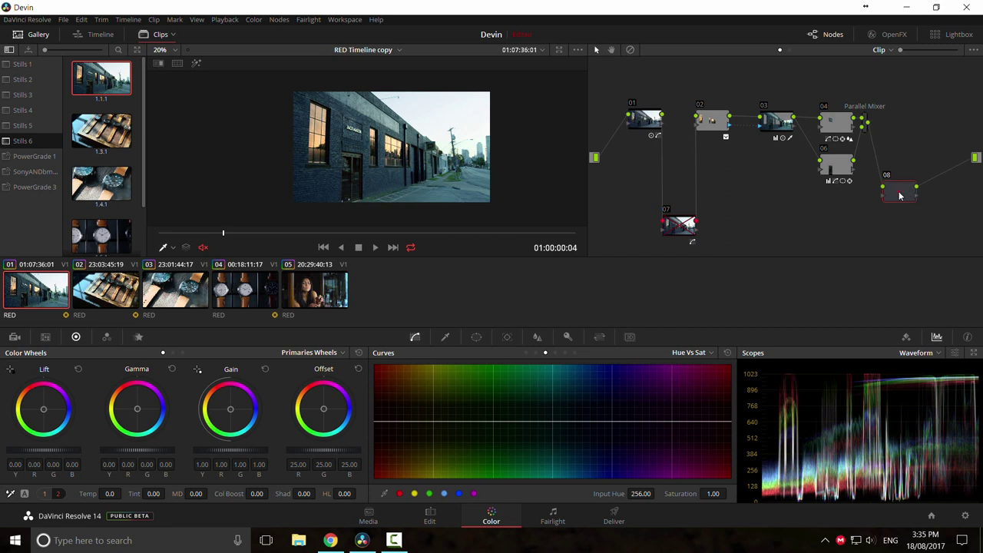
left_click(475, 338)
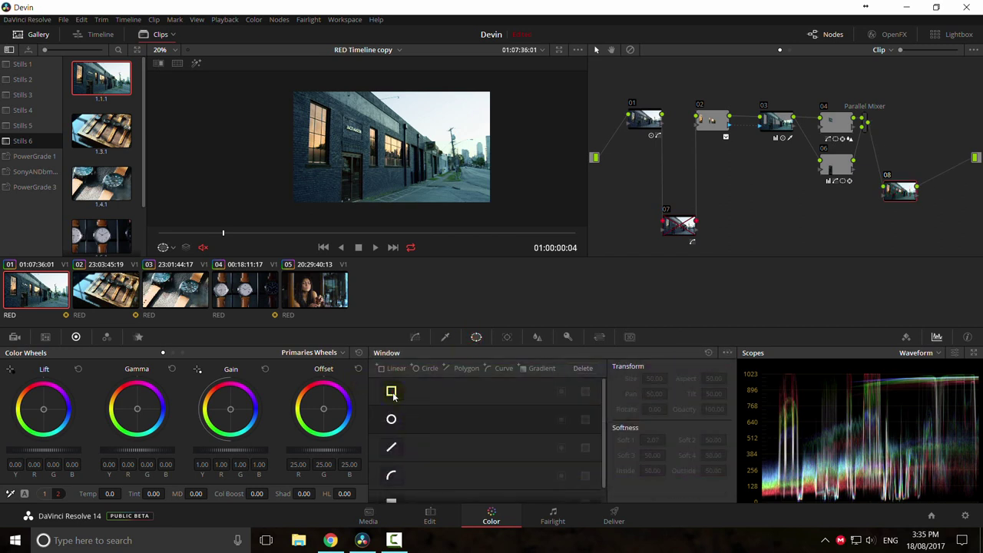
left_click(391, 392)
mouse_move(392, 147)
left_mouse_down()
mouse_move(515, 158)
mouse_move(534, 177)
left_mouse_up()
left_click(391, 391)
Step: Add a gradient window to node 08 over the street side of the frame, at about pan 62.34, tilt 47.37 and rotation 86.82
scroll(393, 491, "down", 2)
left_click(391, 488)
left_click_drag(393, 152, 432, 159)
left_click_drag(515, 155, 494, 168)
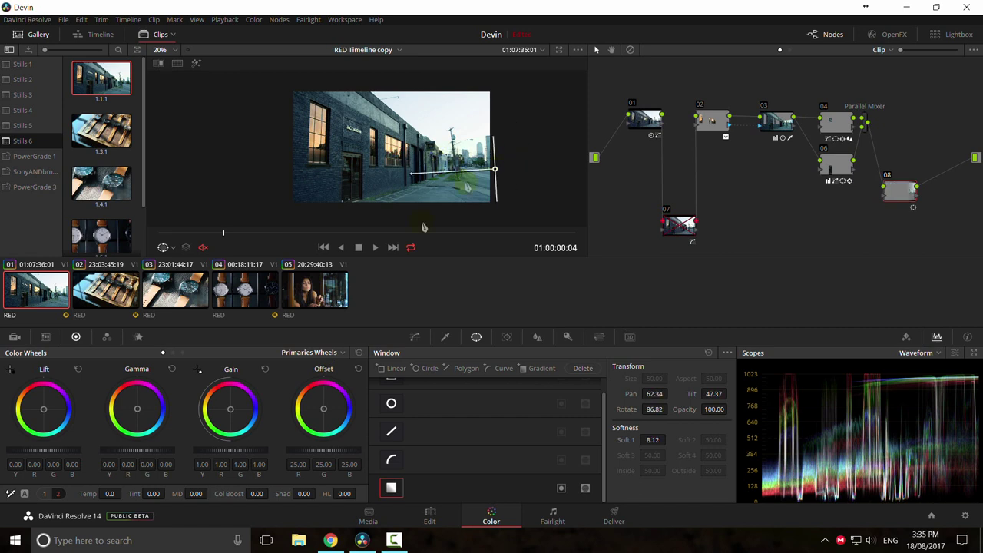
Step: Try lowering the shadows on node 08's Custom curve and remove the added point
left_click(415, 336)
left_click(691, 352)
left_click(703, 367)
left_click_drag(426, 468, 436, 476)
right_click(436, 476)
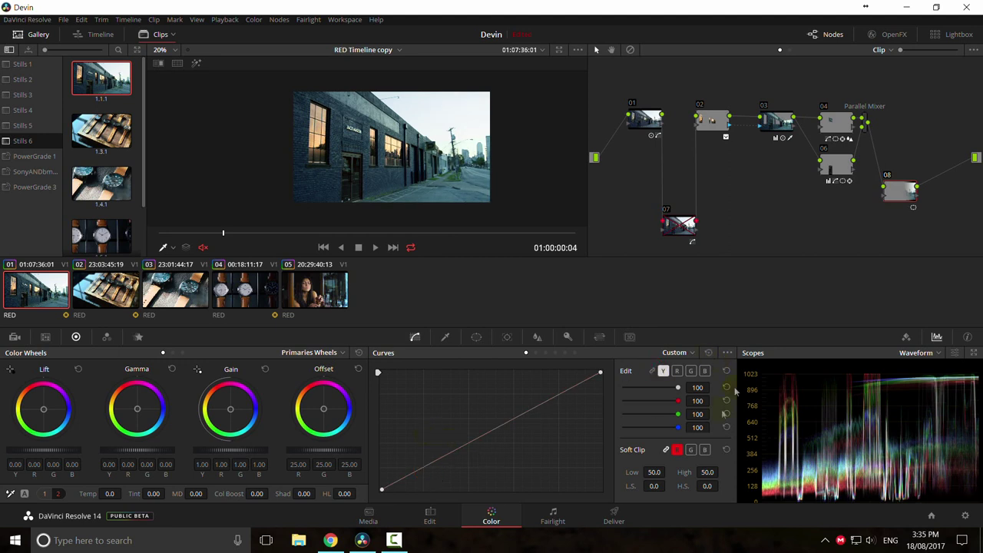
Step: Link the custom curve channels on node 08 and pull the upper midtones slightly down to darken the masked area, checking the result full screen
left_click(653, 371)
left_click_drag(413, 477, 418, 484)
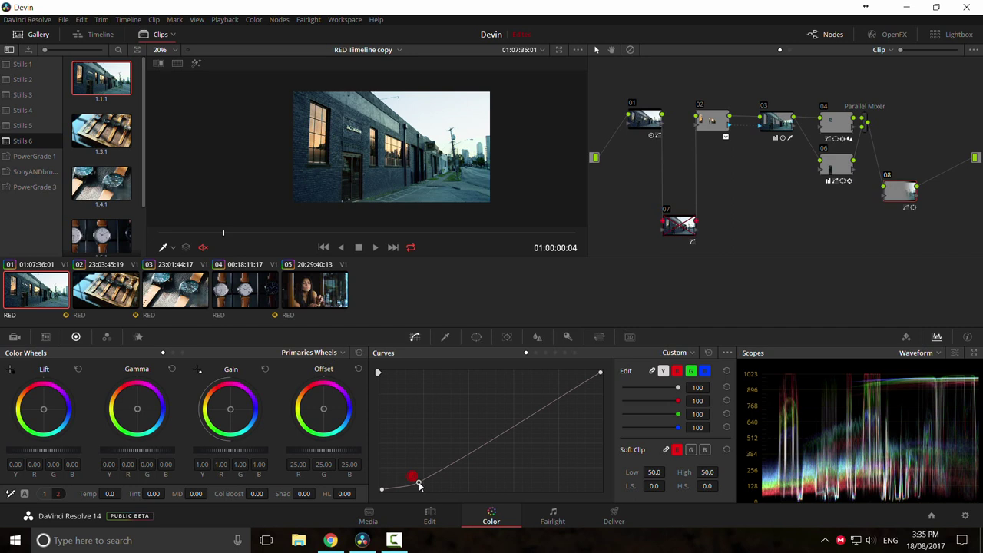
right_click(418, 483)
mouse_move(508, 425)
left_mouse_down()
mouse_move(539, 437)
mouse_move(524, 434)
left_mouse_up()
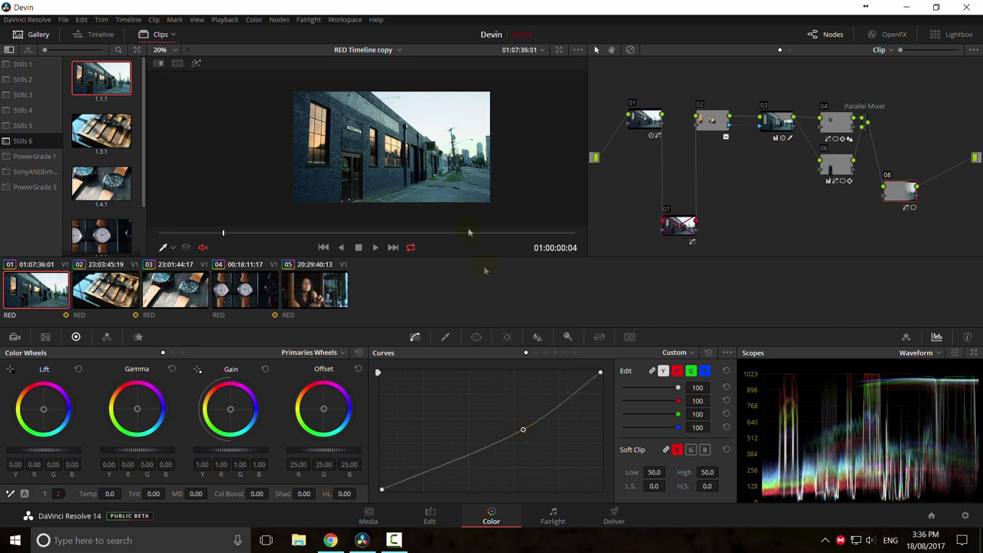
key("ctrl+f")
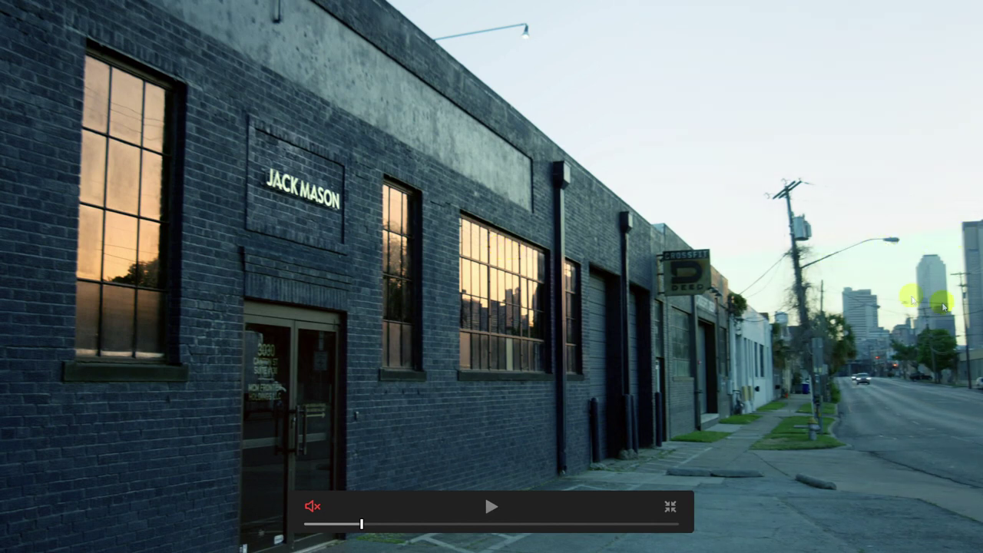
key("Escape")
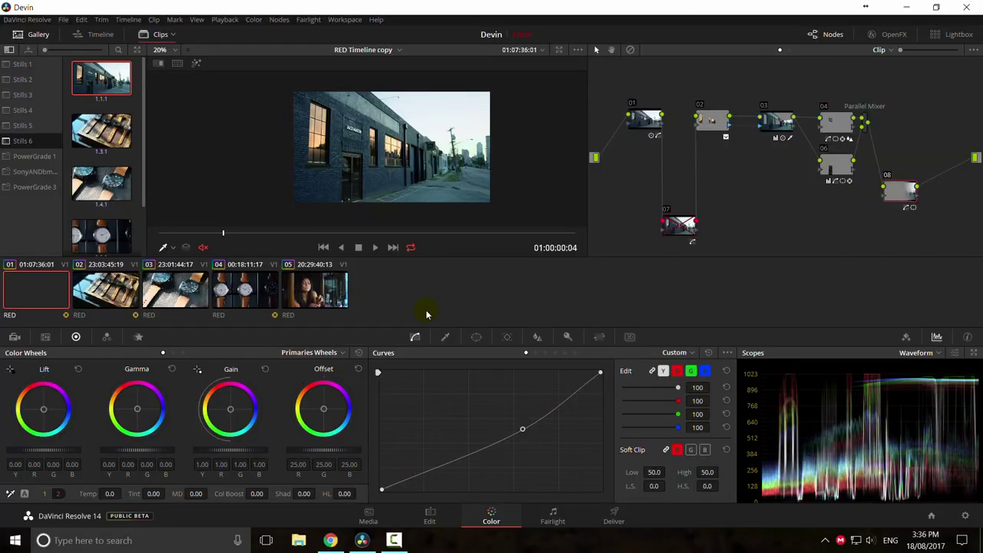
Step: Set the blur radius on node 08 to 0.54 for all three channels
left_click(537, 337)
left_click_drag(458, 397, 462, 414)
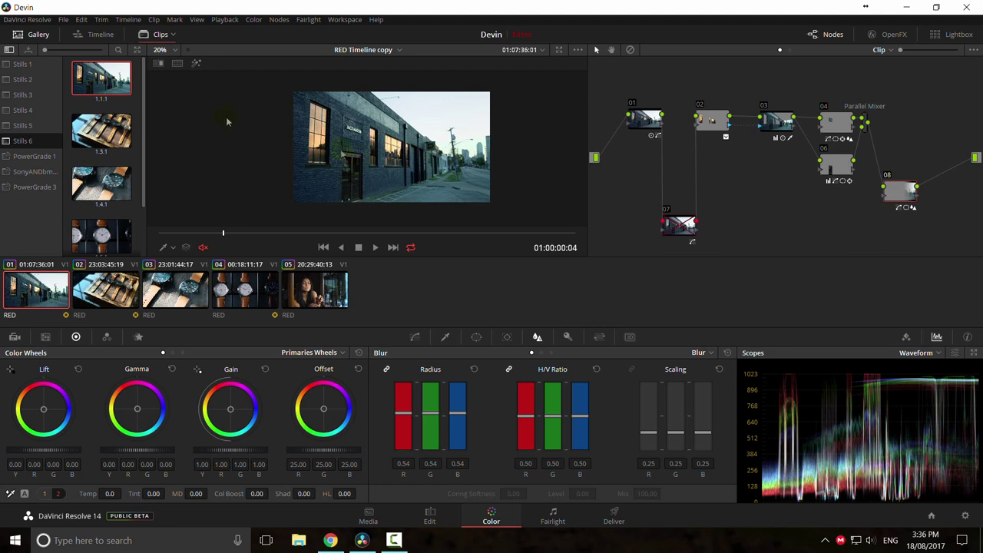
right_click(425, 161)
left_click(470, 172)
Step: Show all clips in the timeline and reset the second clip's grade and nodes to a single clean node
left_click(172, 35)
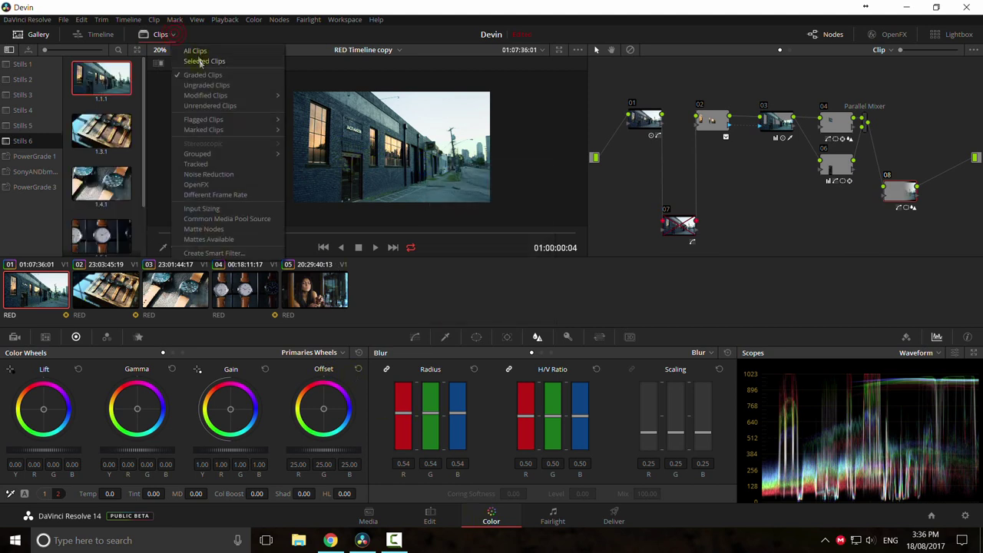
left_click(195, 51)
left_click(99, 290)
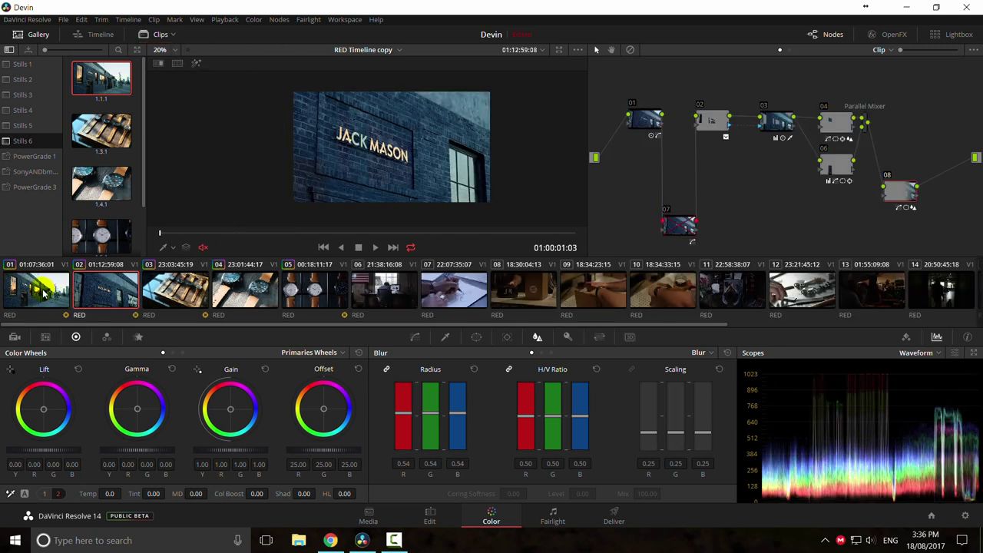
right_click(654, 157)
left_click(675, 168)
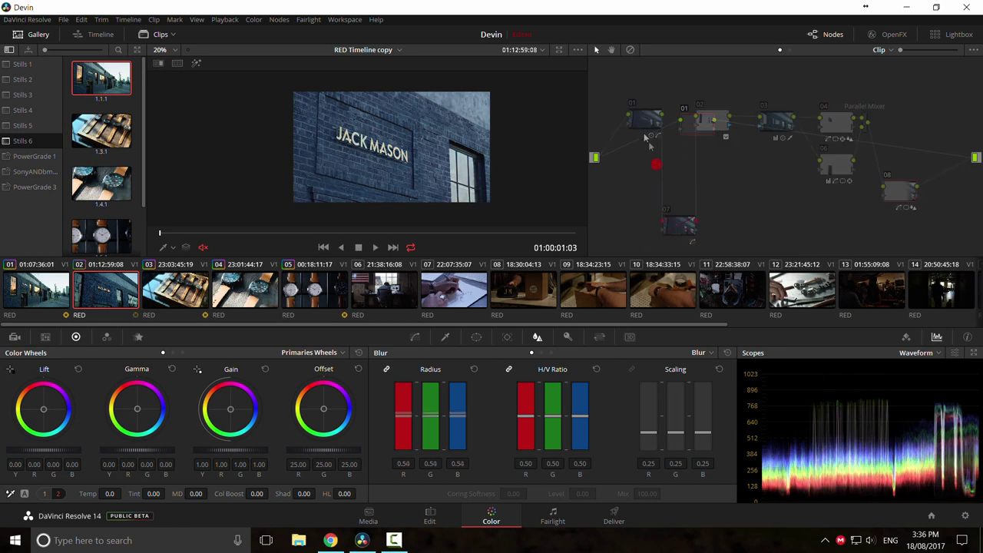
left_click_drag(700, 128, 683, 126)
Step: Copy the grade of node 03 from the first clip onto the second clip's node and compare the two shots
left_click(39, 295)
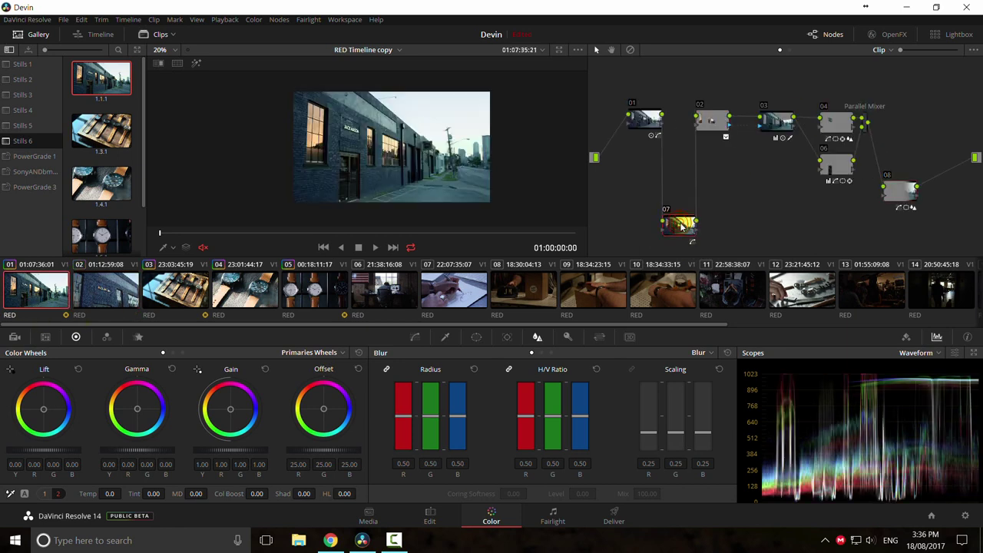
left_click(783, 123)
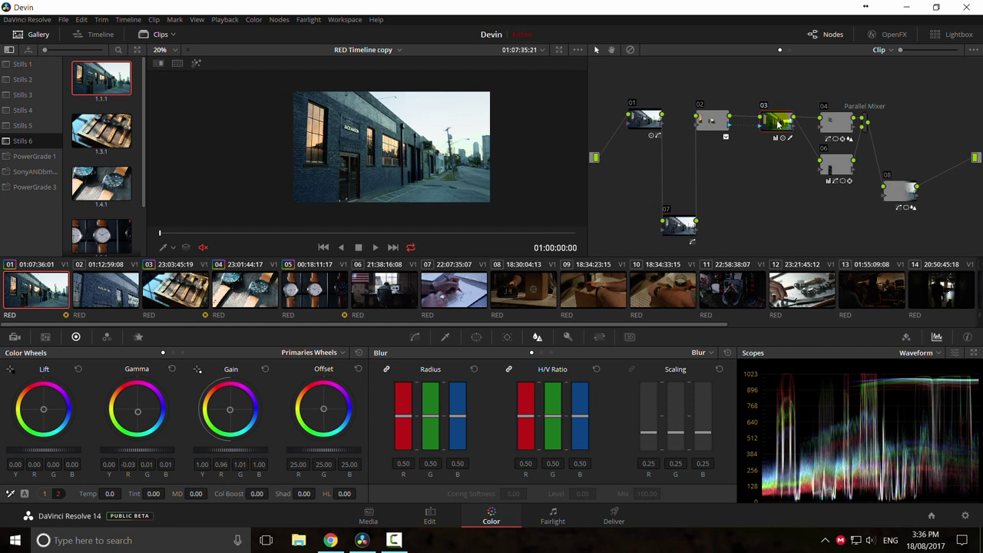
left_click(109, 301)
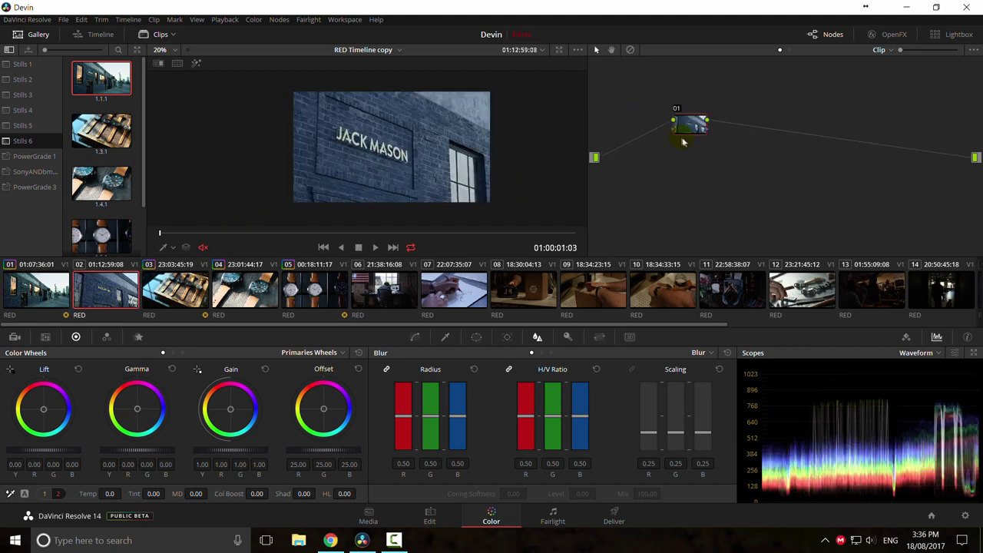
key("ctrl+z")
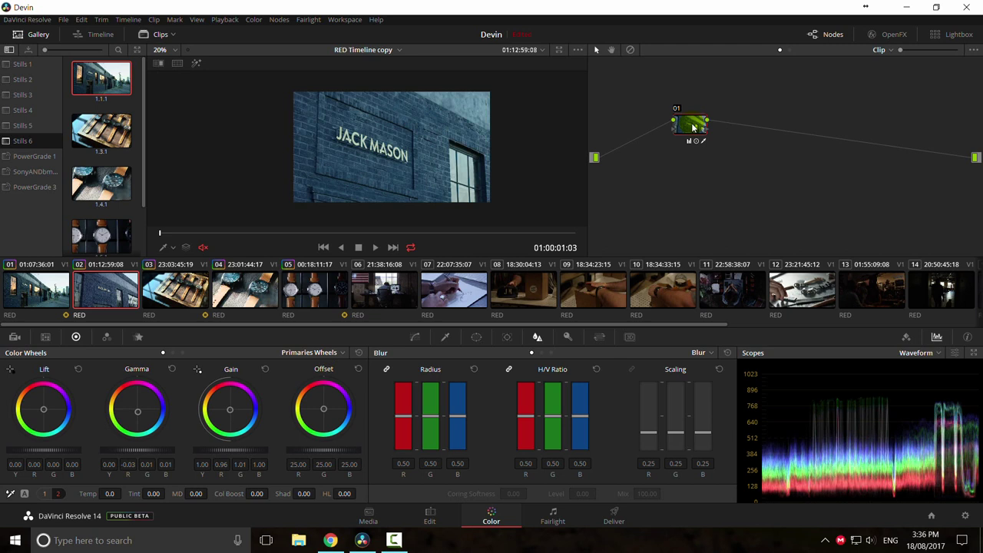
left_click(49, 301)
left_click(95, 295)
left_click(50, 295)
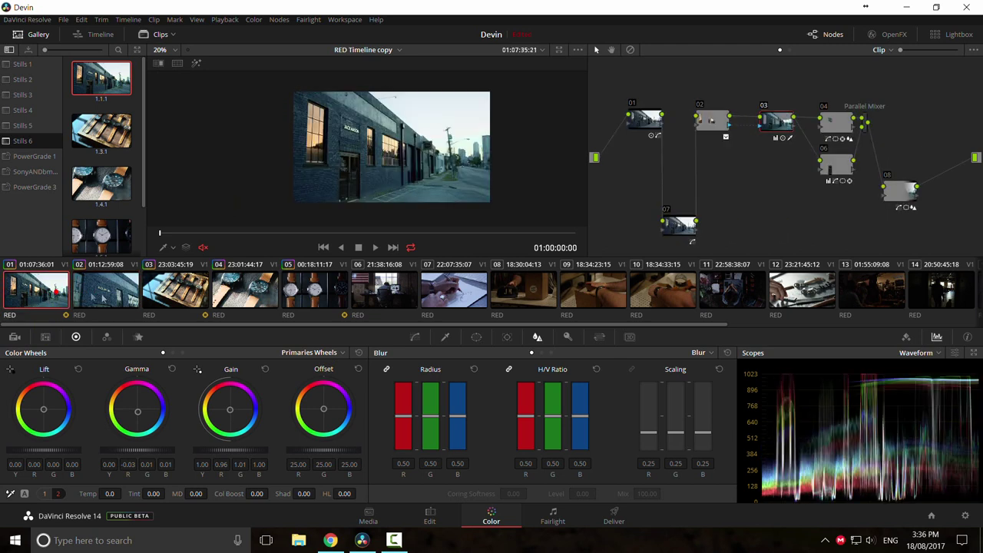
left_click(105, 294)
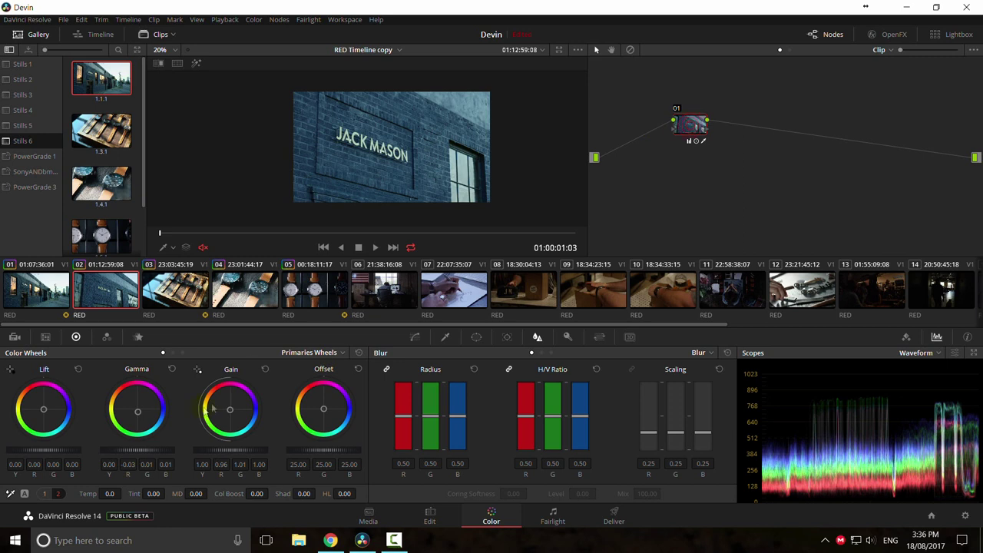
Step: Reset the HSL qualifier on the second clip's node so its grade affects the whole image
left_click(445, 338)
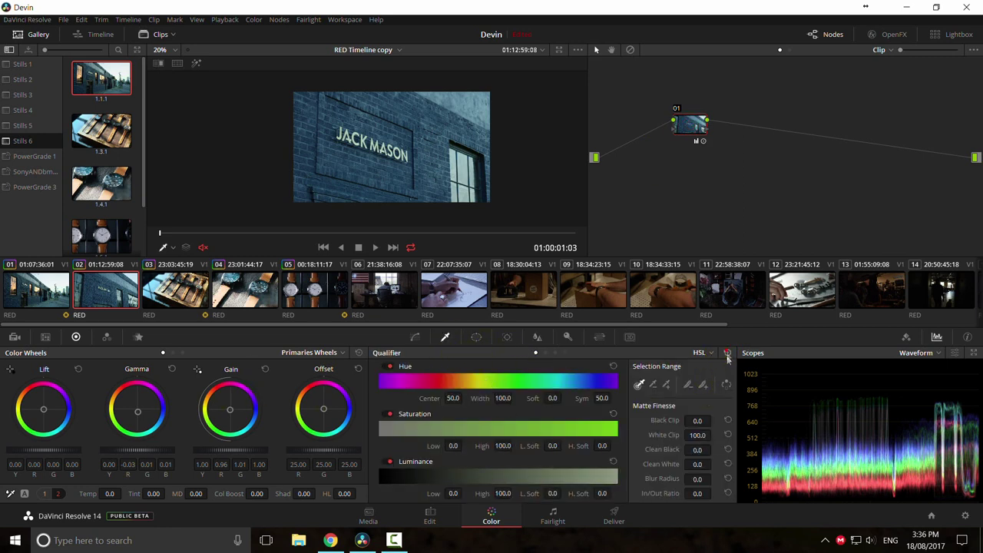
left_click(389, 367)
left_click(388, 368)
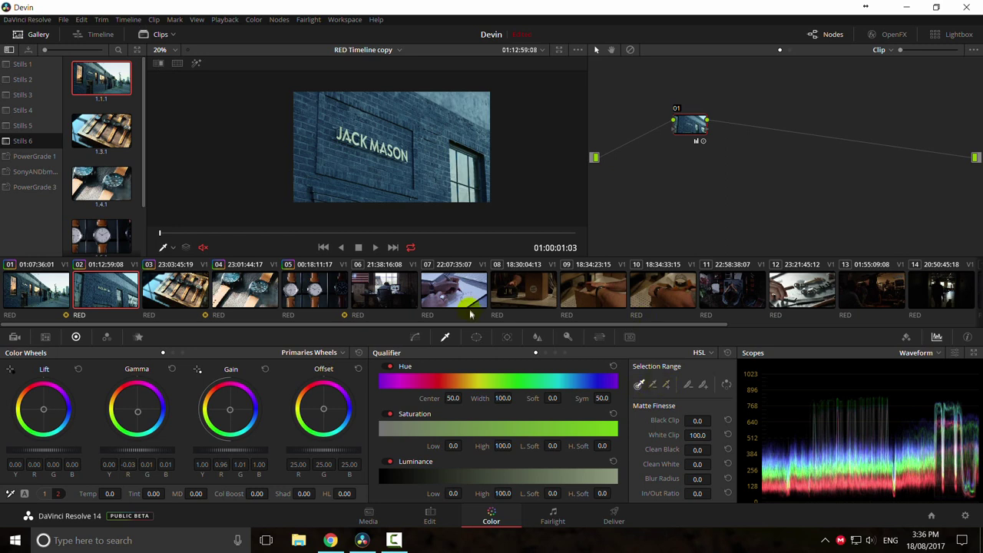
Step: Add a serial node before node 01 on the second clip and place it below and to the left of it
left_click(415, 336)
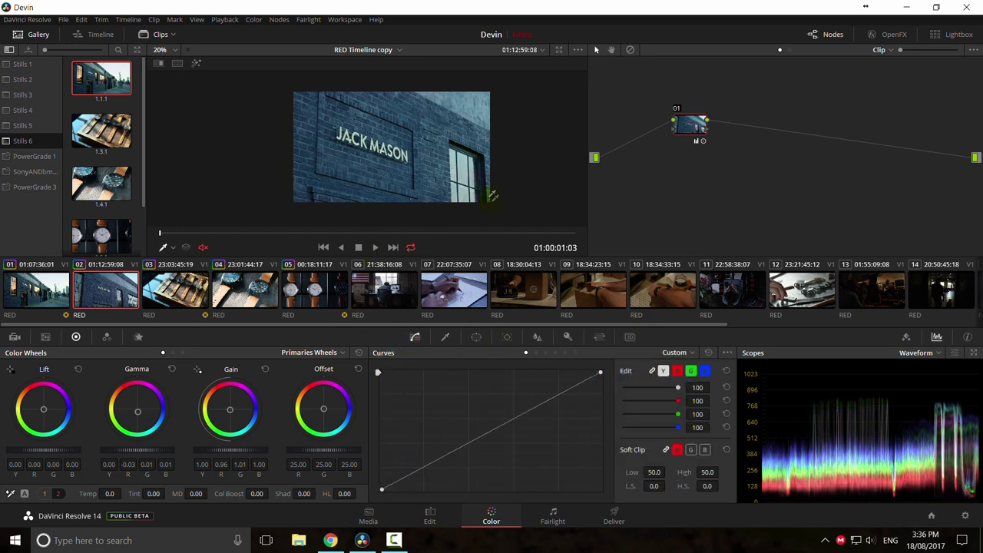
key("shift+s")
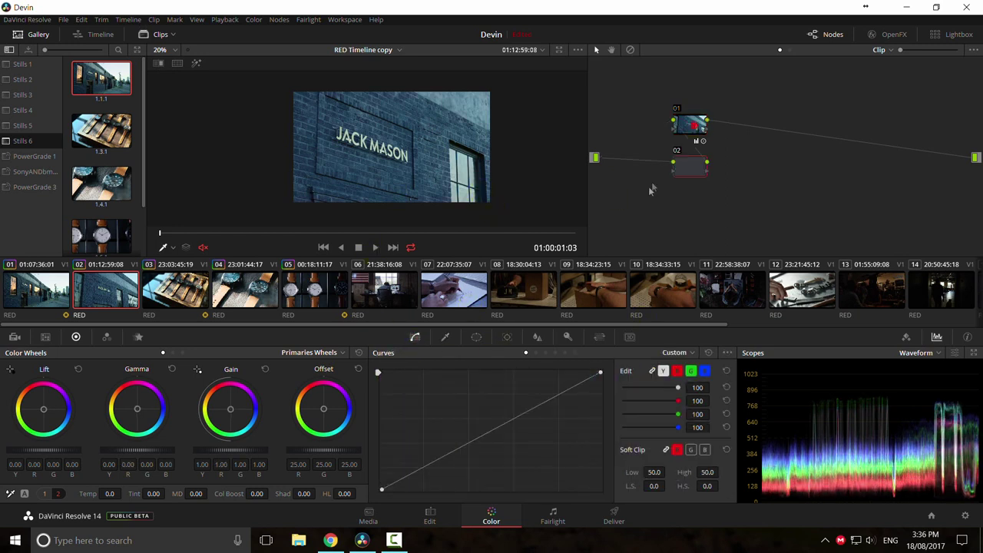
left_click_drag(689, 166, 641, 183)
Step: Add a linear power window to node 02 and shape it roughly around the building's window
left_click(476, 336)
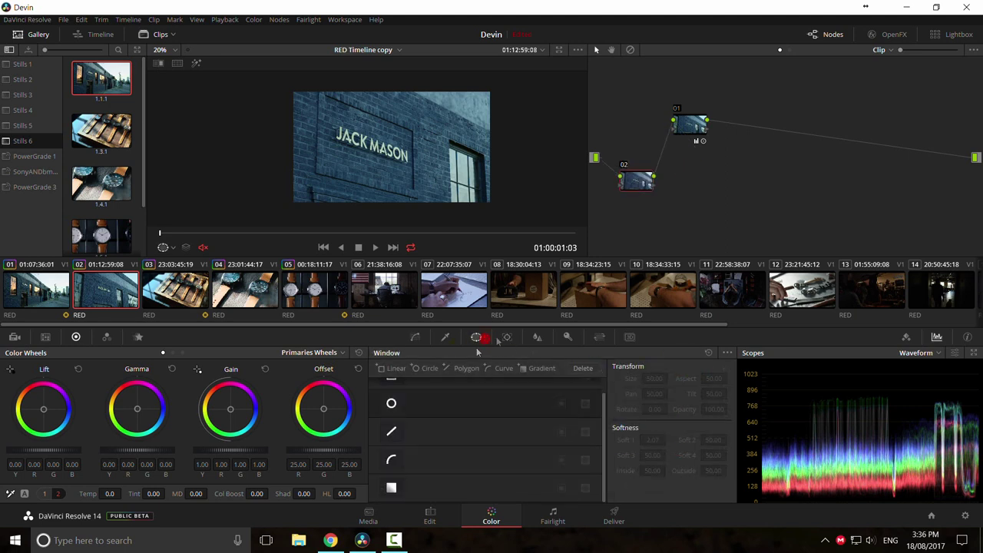
scroll(412, 400, "up", 1)
left_click(391, 391)
mouse_move(376, 145)
left_mouse_down()
mouse_move(515, 174)
mouse_move(385, 138)
left_mouse_up()
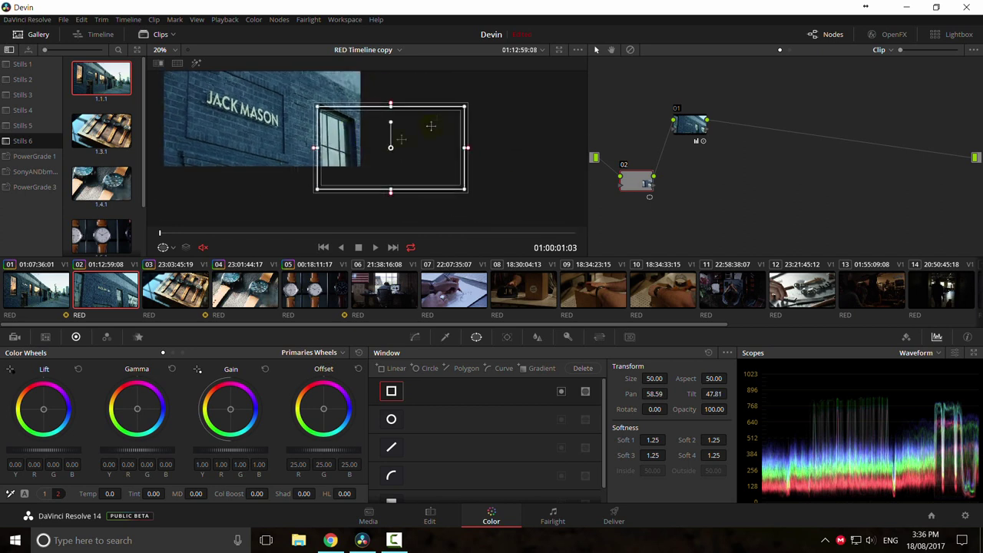
left_click_drag(467, 112, 350, 123)
left_click_drag(408, 191, 322, 188)
left_click_drag(317, 106, 322, 107)
Step: Refine the power window's corners to follow the window frame and track it forward through the clip
scroll(330, 146, "up", 3)
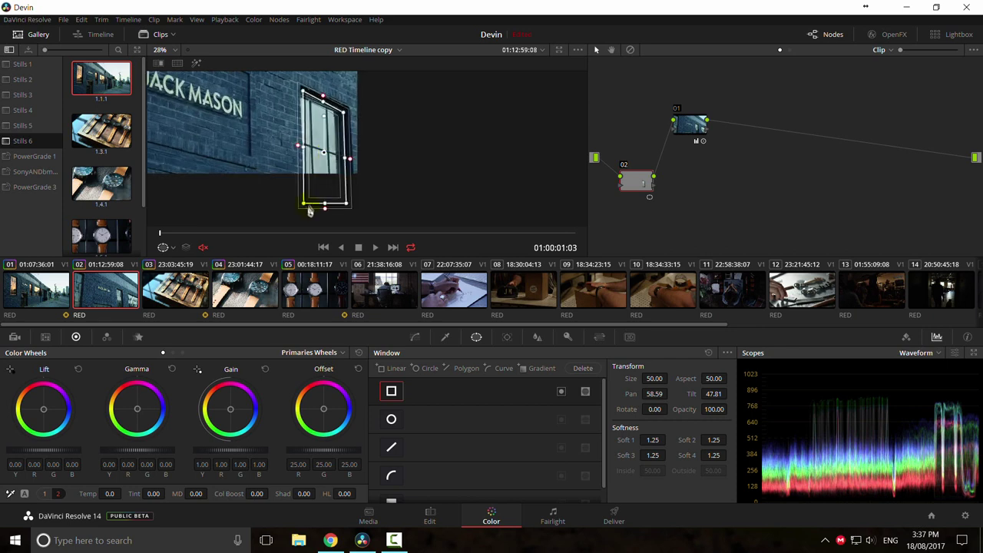
left_click_drag(321, 206, 304, 203)
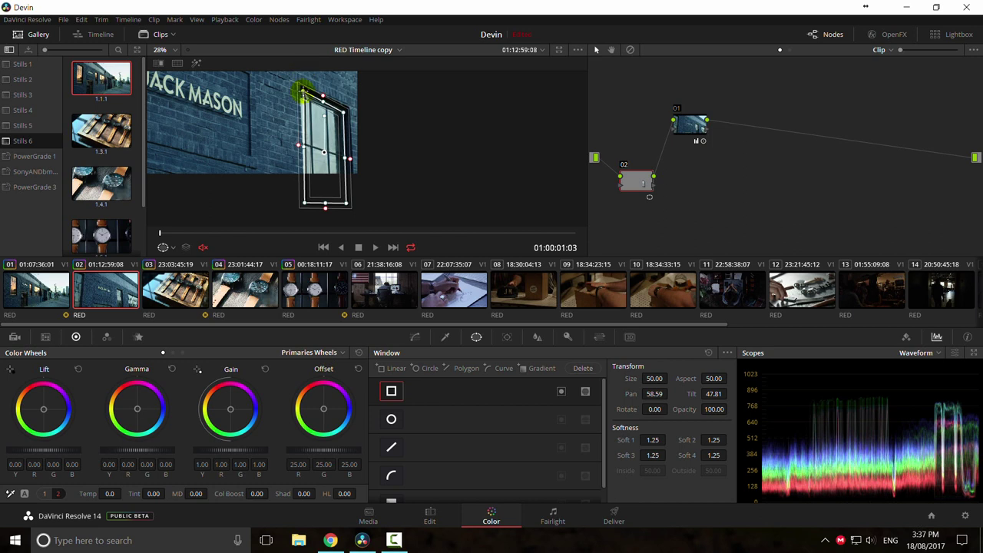
left_click_drag(301, 91, 300, 90)
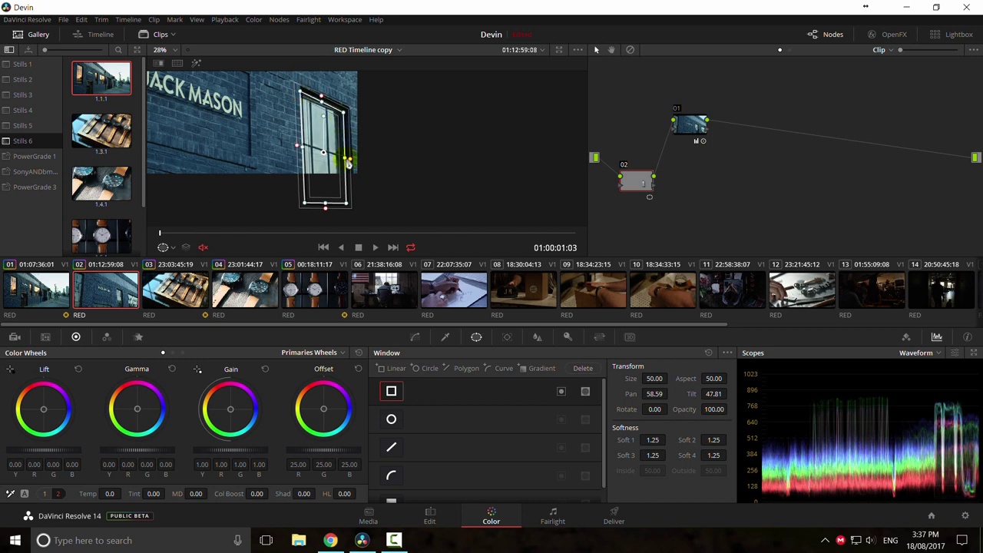
left_click_drag(349, 211, 351, 207)
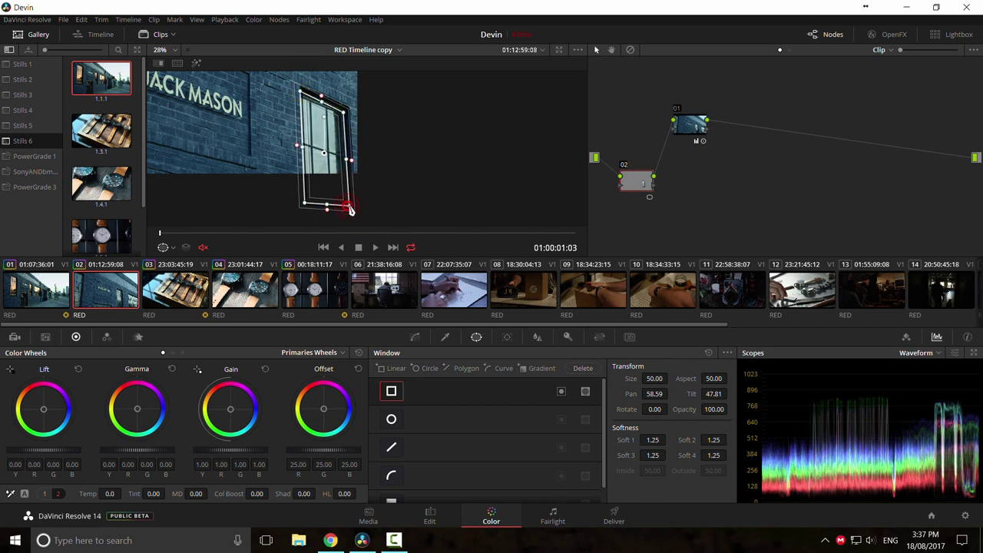
left_click(507, 336)
left_click(430, 371)
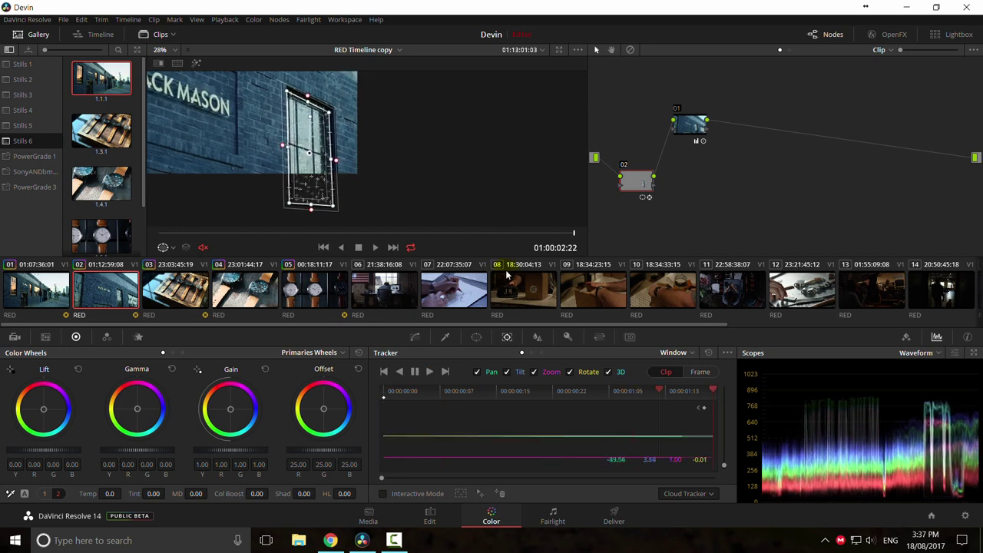
Step: Wipe reference still 1.1.1 against the second clip to compare the windows of both shots
left_click(414, 336)
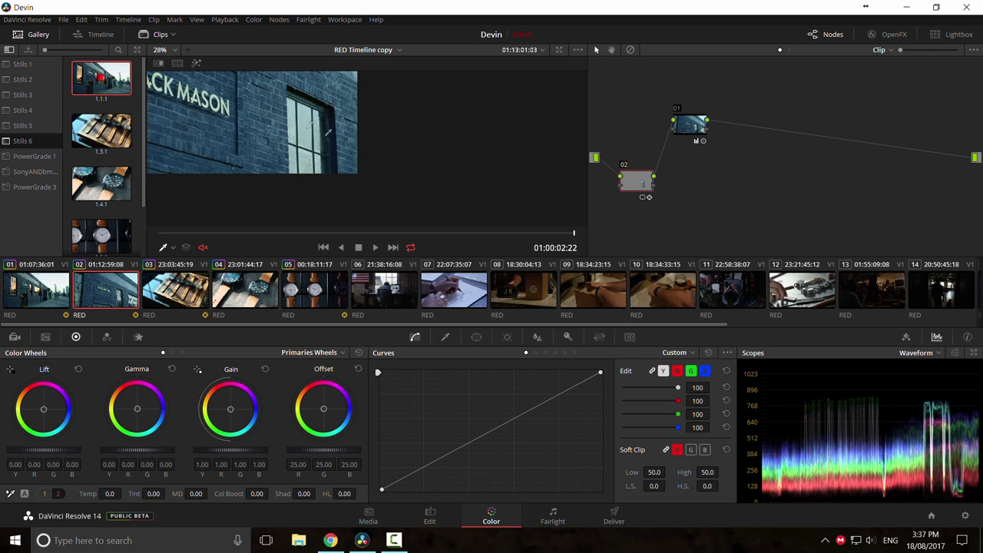
key("ctrl+w")
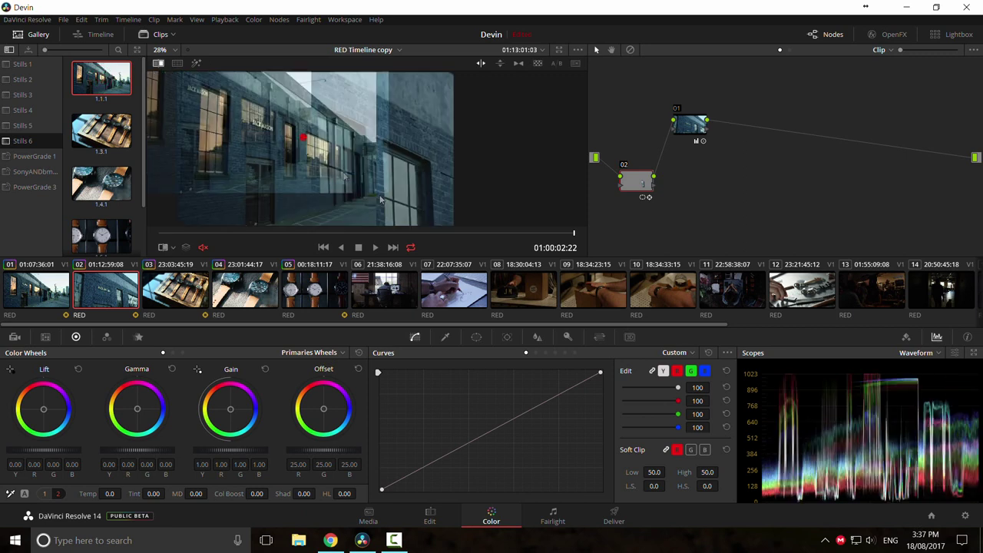
scroll(380, 200, "up", 3)
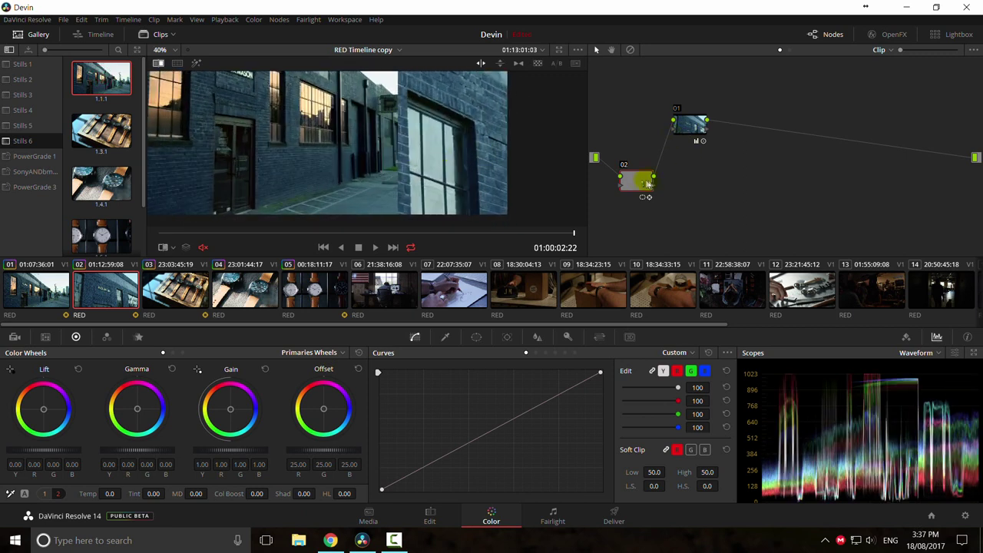
left_click_drag(545, 401, 540, 392)
right_click(540, 392)
left_click_drag(540, 405, 528, 389)
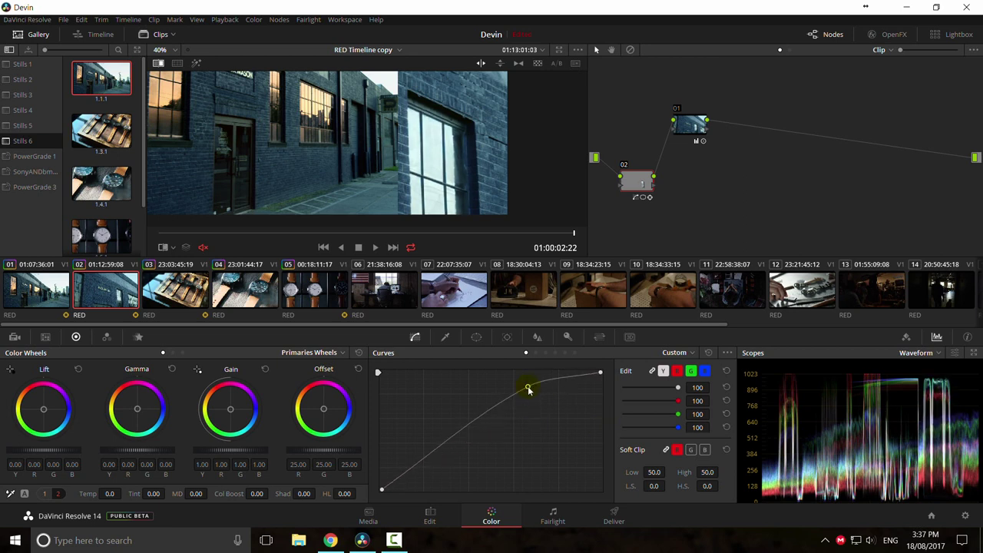
right_click(528, 388)
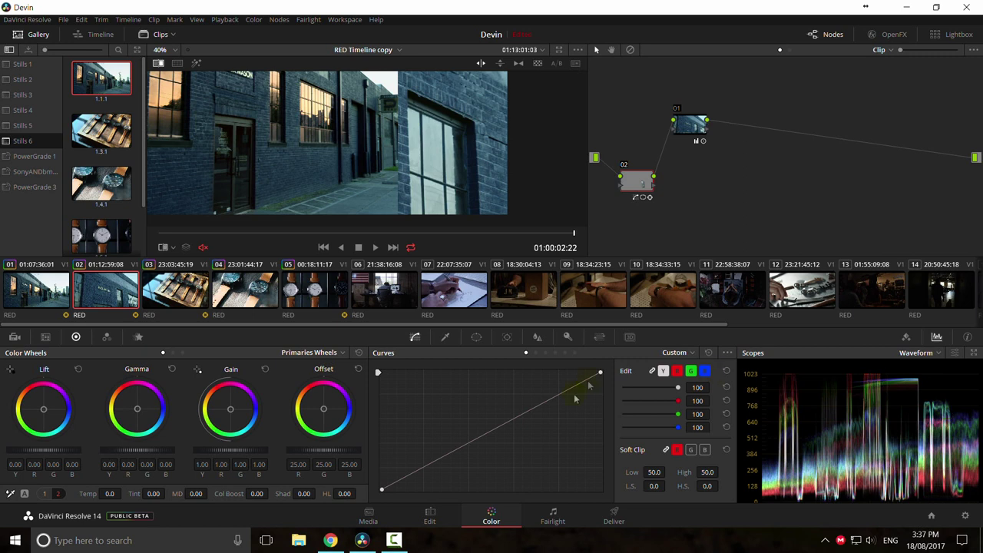
Step: Raise the upper part of node 02's linked custom curve to brighten the building's window, and add an anchor point in the shadows
left_click_drag(556, 398, 540, 383)
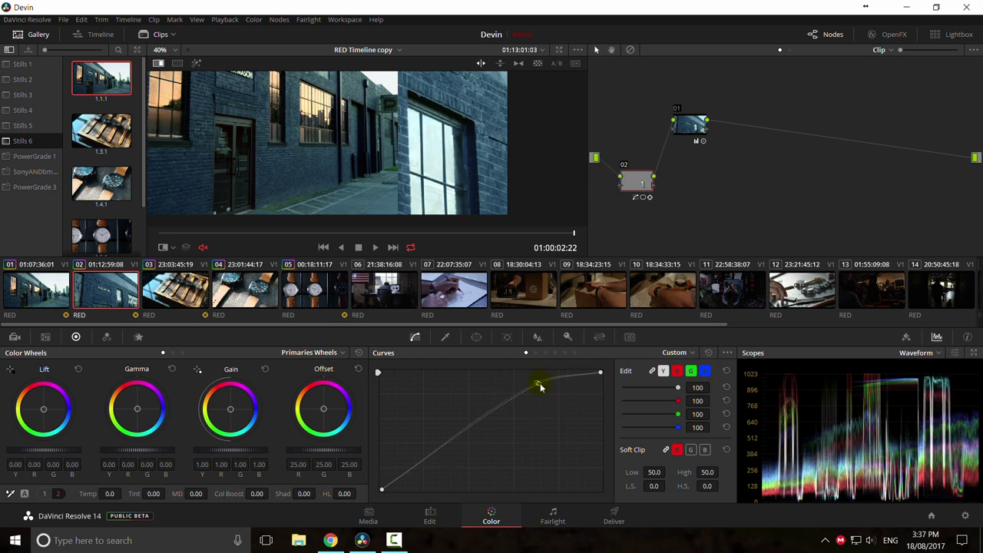
scroll(416, 194, "down", 1)
scroll(417, 197, "down", 3)
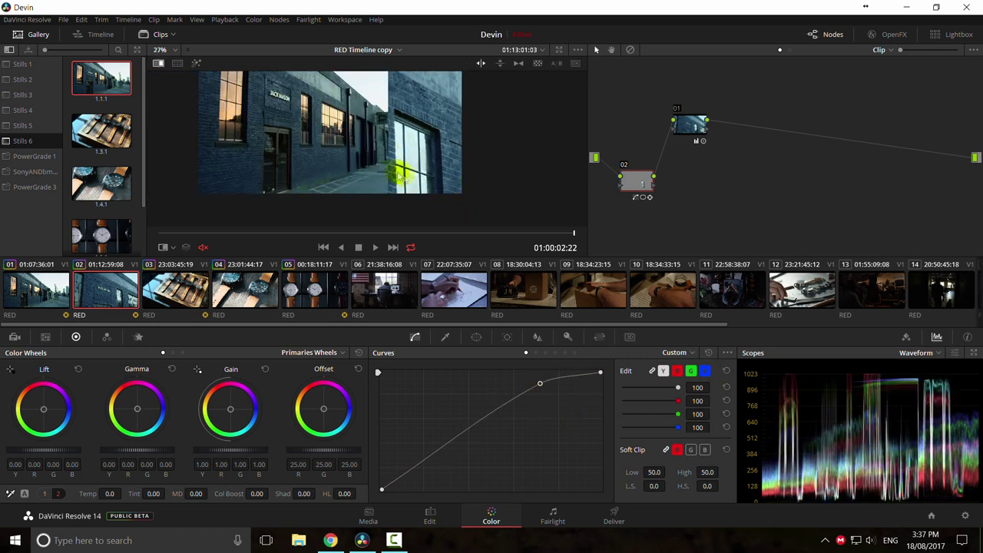
key("ctrl+w")
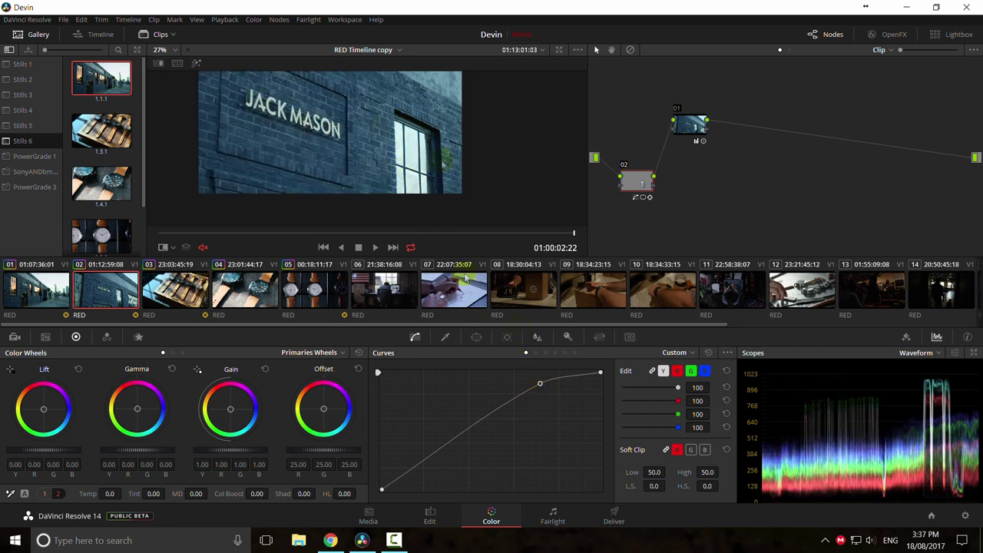
left_click(401, 478)
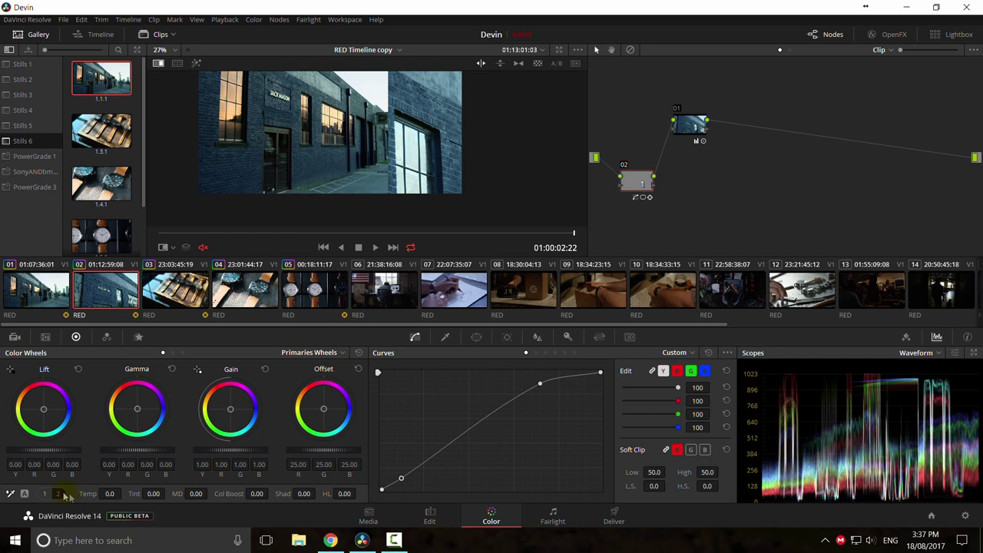
left_click_drag(110, 494, 109, 493)
left_click_drag(234, 410, 228, 407)
left_click(265, 368)
double_click(88, 493)
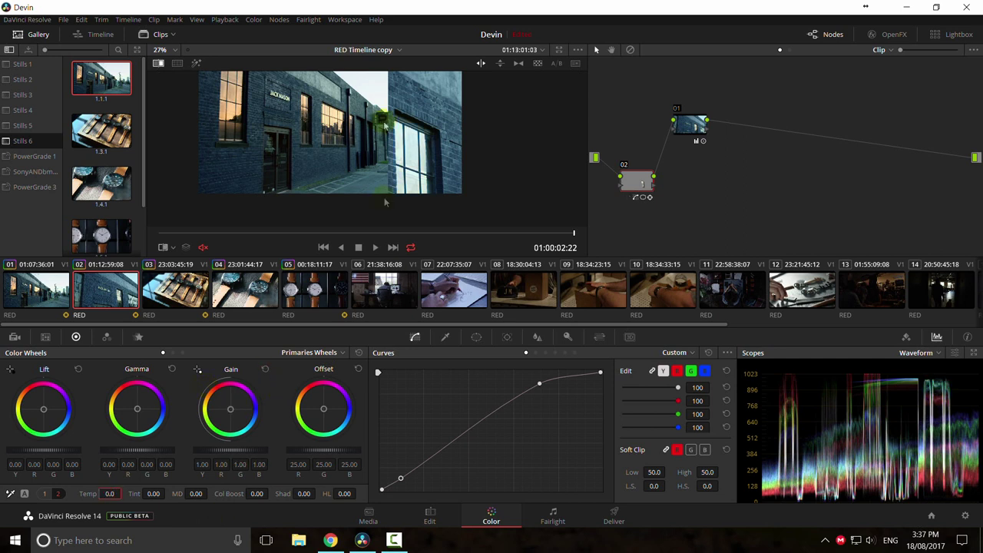
Step: Warm node 02 towards orange, setting gamma to 0.07 red, -0.01 green, -0.08 blue and gain to 1.11, 0.98, 0.88
left_click_drag(228, 408, 228, 409)
left_click(264, 370)
left_click_drag(137, 408, 133, 407)
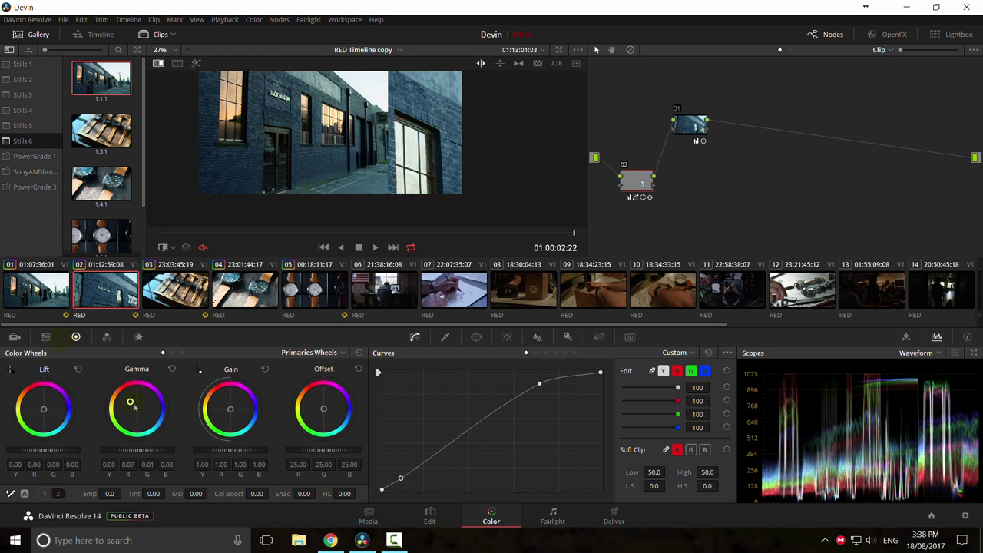
left_click_drag(227, 410, 227, 405)
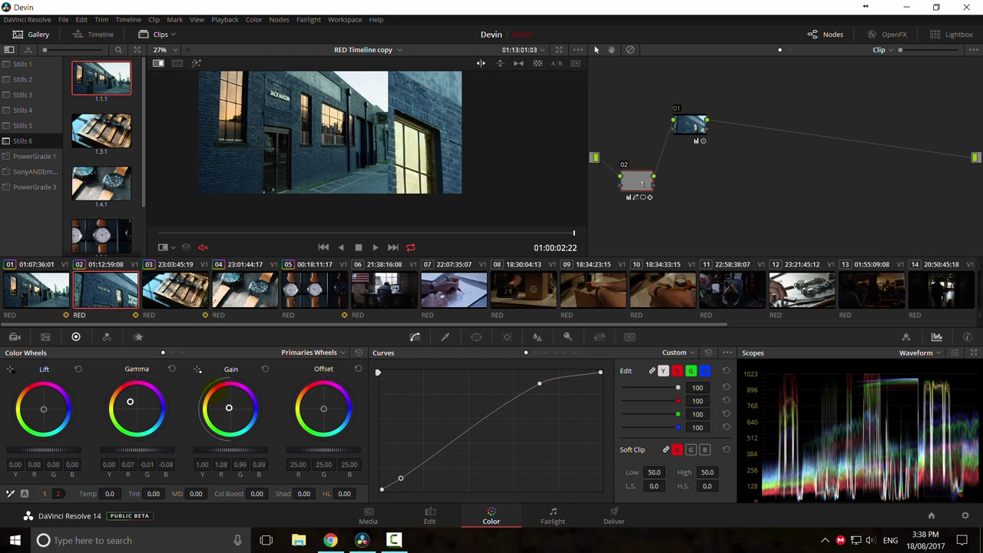
left_click_drag(228, 407, 227, 407)
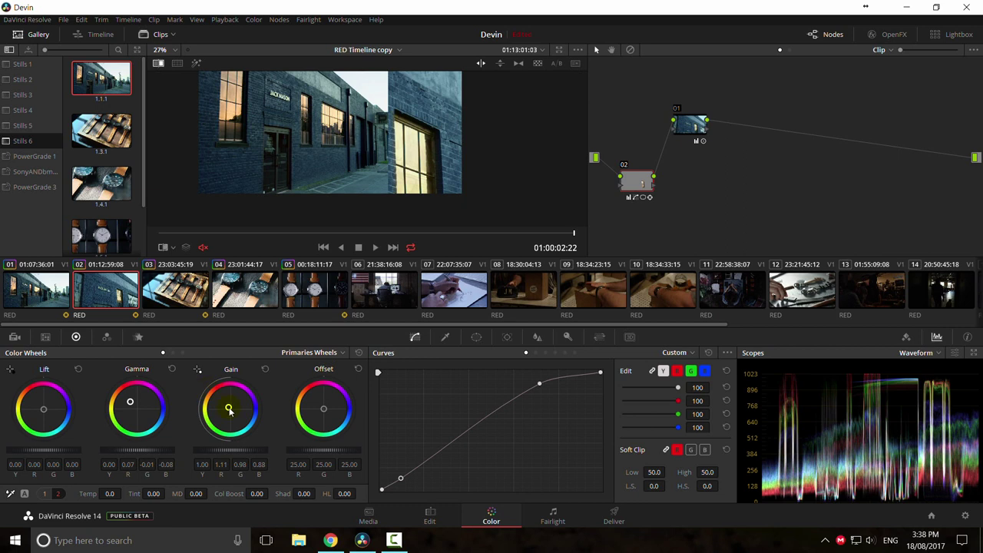
Step: Hide the reference wipe and refine node 02's power window corners to fit the building's window frame more closely
scroll(423, 186, "down", 3)
key("ctrl+w")
scroll(406, 172, "up", 3)
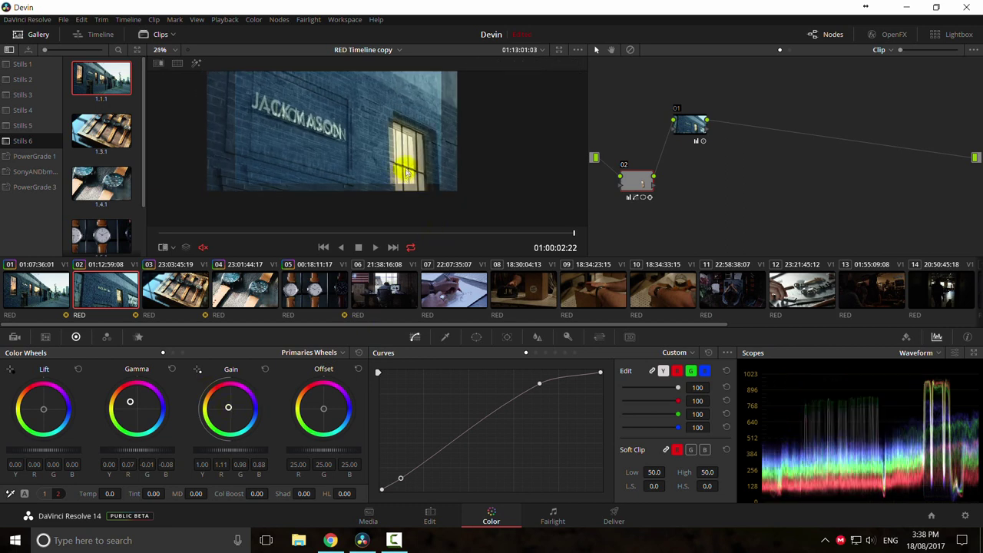
scroll(407, 173, "up", 3)
left_click(476, 336)
left_click_drag(369, 178, 372, 180)
left_click_drag(372, 92, 373, 96)
left_click_drag(438, 123, 434, 120)
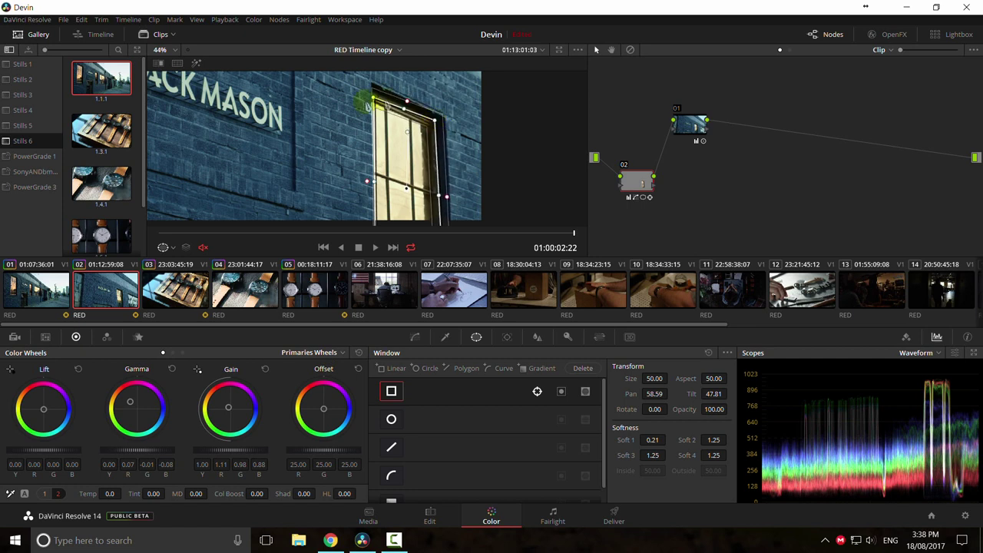
left_click_drag(372, 102, 372, 96)
left_click_drag(473, 172, 453, 101)
left_click_drag(415, 187, 419, 195)
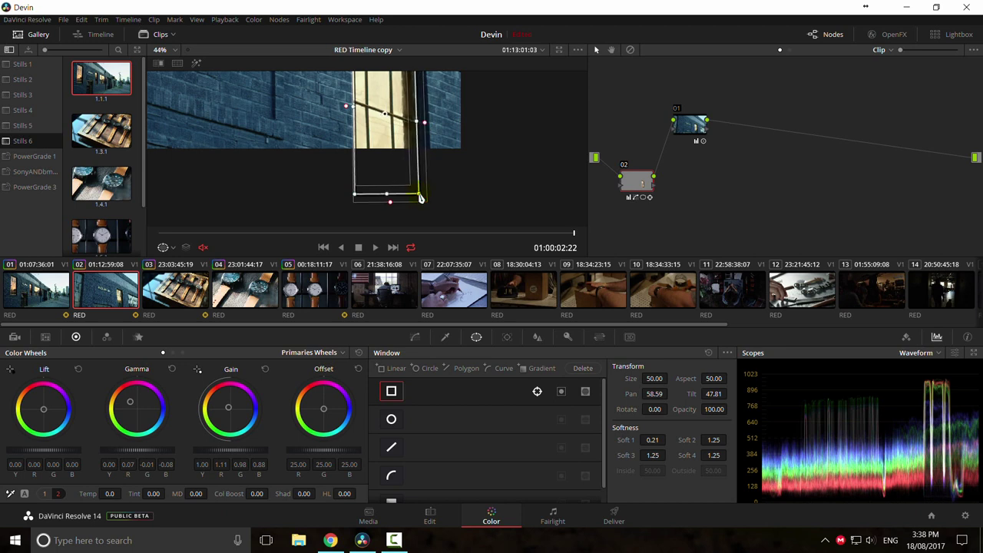
left_click_drag(450, 139, 460, 174)
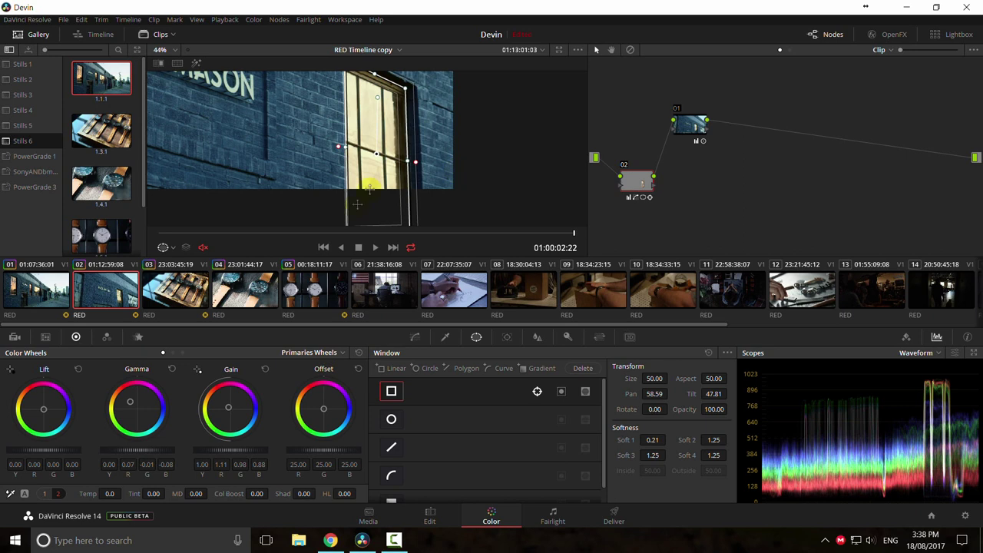
Step: Inspect the graded window's edges without the overlay and check its track at an earlier frame
left_click(417, 338)
scroll(418, 111, "up", 1)
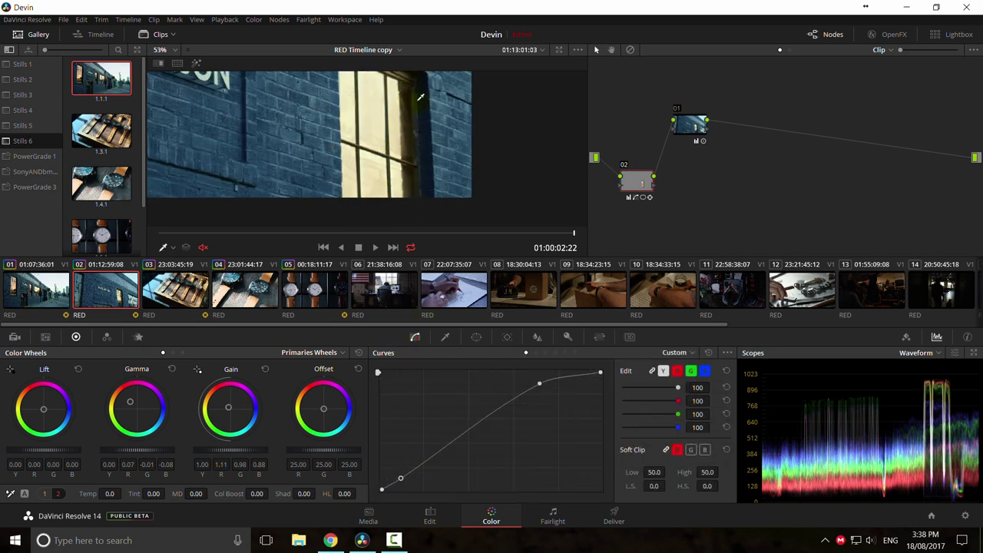
left_click_drag(420, 96, 404, 143)
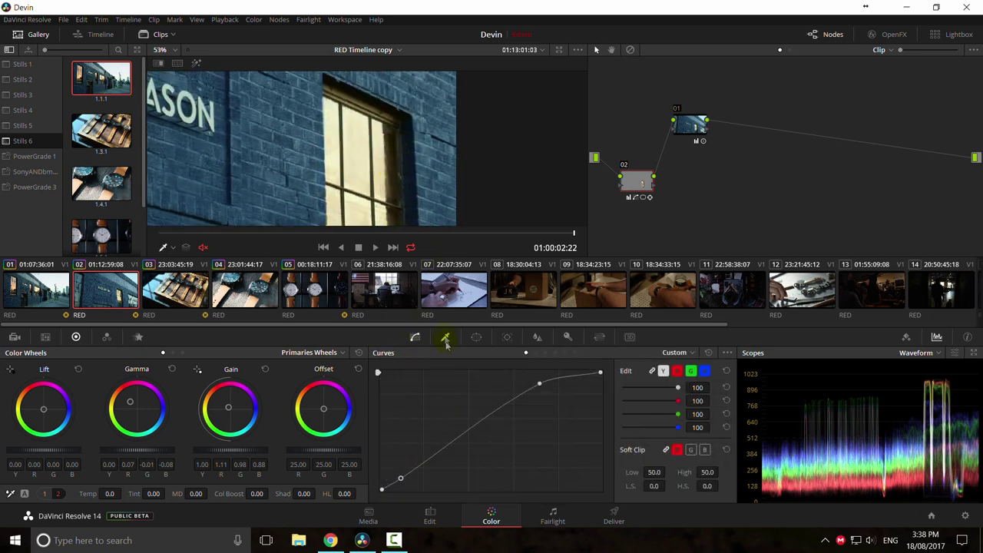
left_click(506, 337)
left_click_drag(573, 398, 513, 403)
Step: Qualify node 02 by luminance only, with low 62.3 and low softness 11.0, using the highlight view to isolate the window panes
left_click(419, 337)
left_click(445, 337)
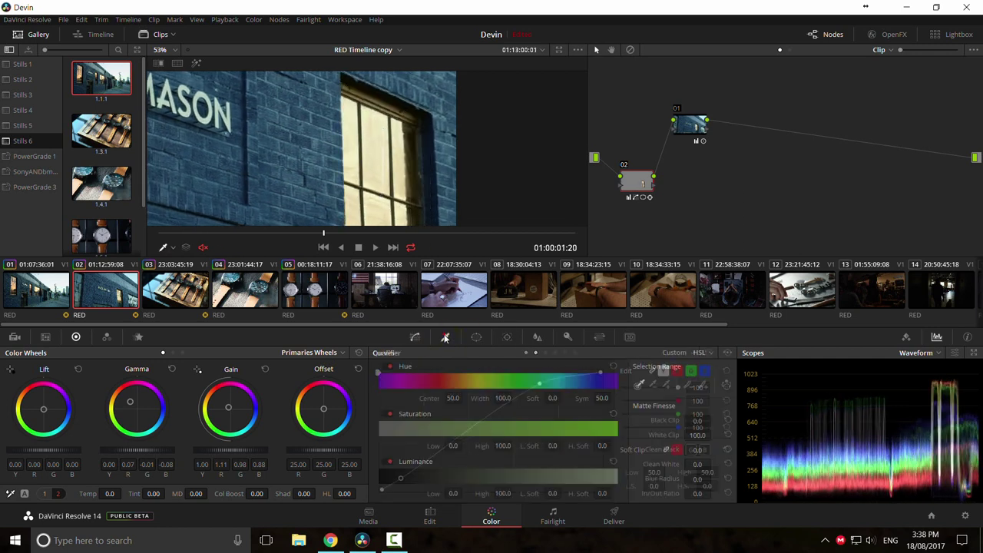
left_click(391, 368)
left_click(390, 414)
mouse_move(446, 493)
left_mouse_down()
mouse_move(508, 495)
mouse_move(453, 496)
left_mouse_up()
left_click_drag(538, 494, 552, 493)
left_click_drag(453, 493, 458, 493)
scroll(404, 204, "down", 2)
scroll(404, 204, "down", 1)
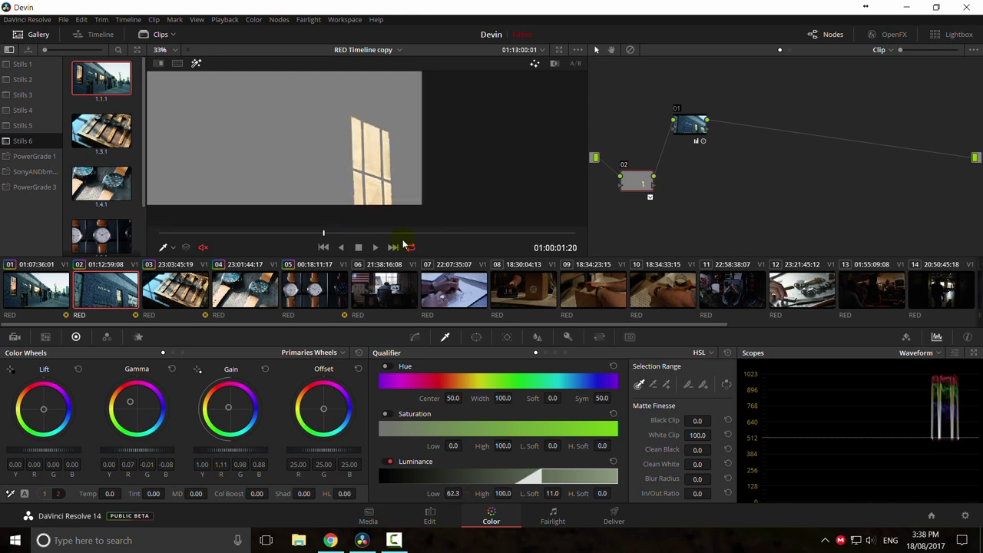
key("shift+h")
Step: Compare an earlier frame with the reference still and warm node 02's gamma to 0.13 red, -0.02 green, -0.12 blue
left_click_drag(406, 239, 256, 233)
scroll(368, 167, "down", 3)
scroll(363, 170, "up", 2)
key("ctrl+w")
left_click_drag(363, 173, 328, 179)
left_click(635, 185)
left_click_drag(128, 400, 127, 397)
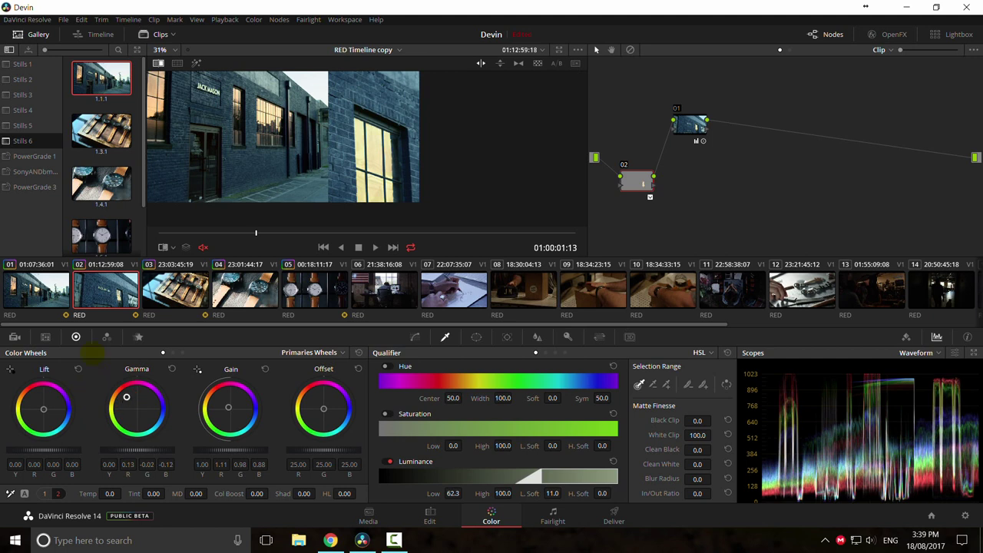
Step: Hide the reference wipe, compare the clip with node 02 off and on, and check another frame
key("ctrl+w")
scroll(366, 148, "down", 3)
key("ctrl+d")
key("ctrl+d")
left_click_drag(205, 238, 410, 234)
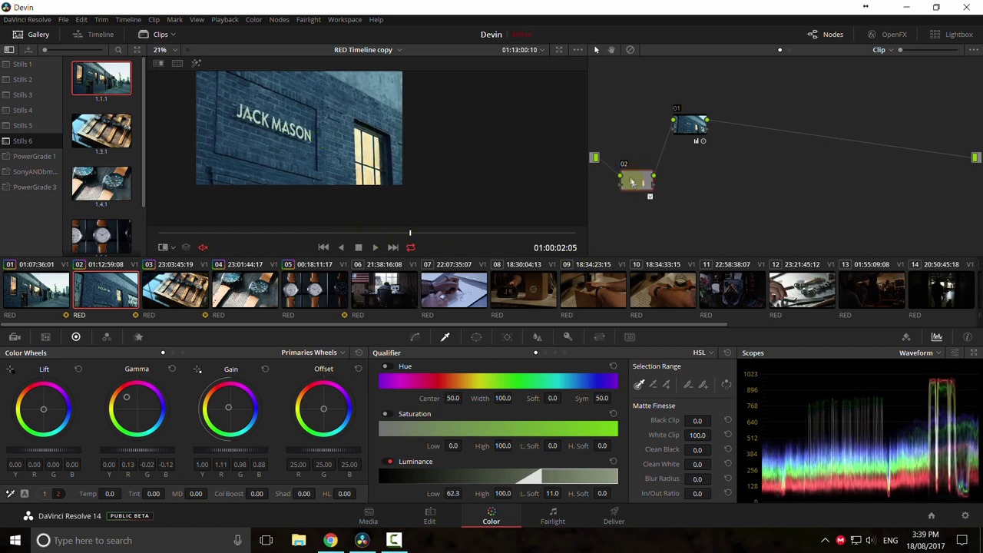
Step: Space out nodes 02 and 01 in the node graph and add serial node 03 between them
left_click_drag(636, 181, 624, 141)
left_click_drag(688, 129, 799, 132)
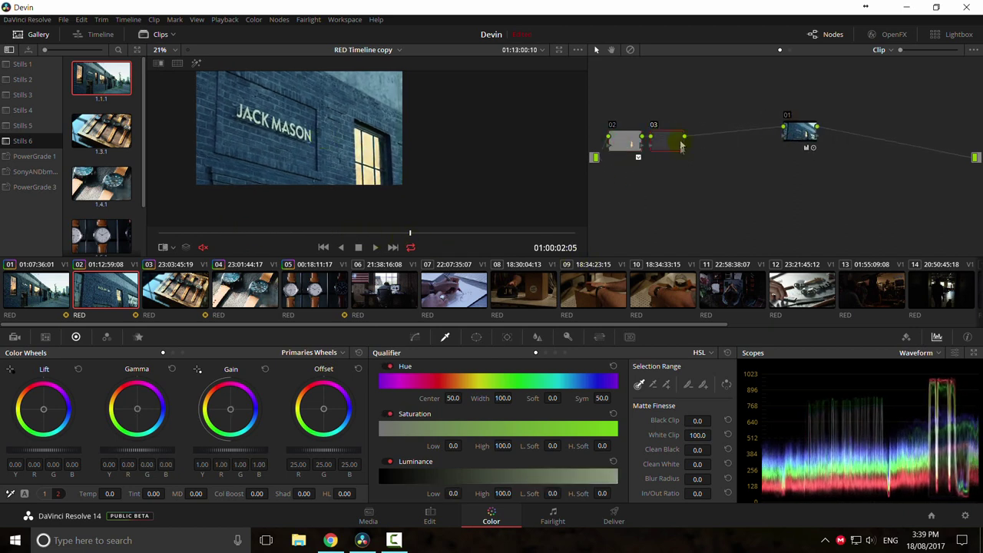
key("alt+s")
Step: Add a linear power window to node 03 and shape its corners around the brick frame of the JACK MASON sign
left_click(506, 337)
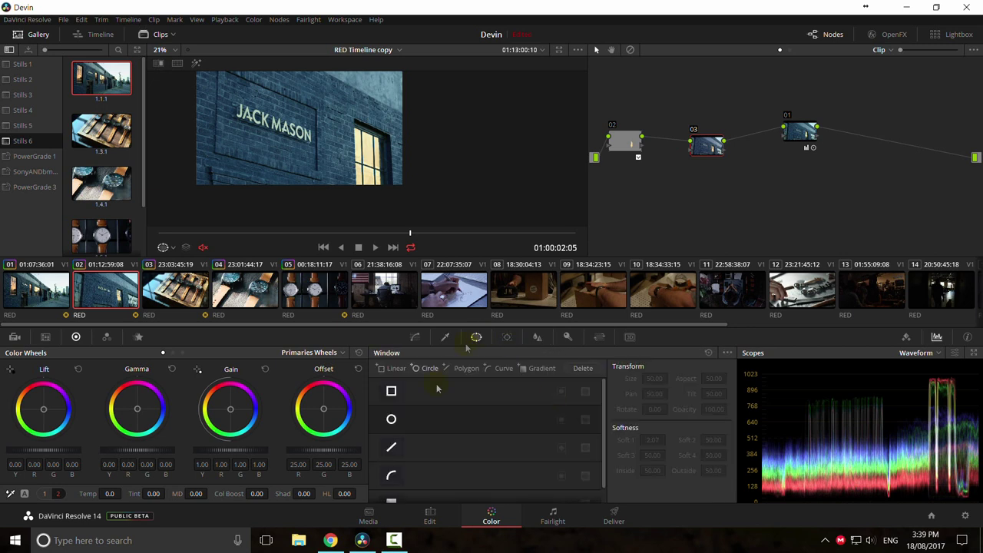
left_click(388, 369)
left_click_drag(298, 116, 303, 98)
left_click_drag(221, 157, 322, 180)
left_click_drag(383, 155, 379, 194)
left_click_drag(370, 109, 317, 142)
left_click_drag(215, 111, 215, 100)
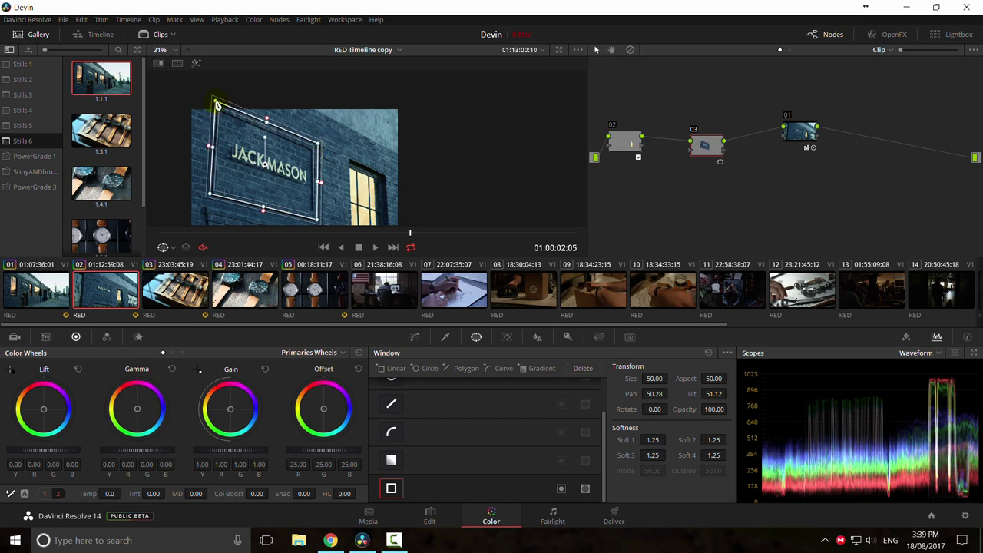
Step: Track node 03's window forward from the current frame, return to the starting keyframe, and track it backward
left_click(507, 336)
left_click(429, 371)
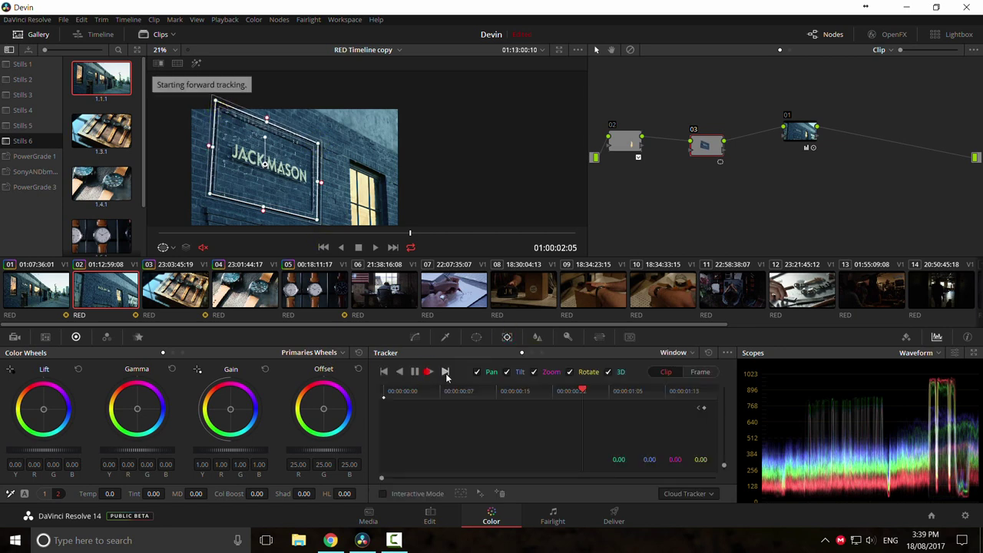
left_click(584, 392)
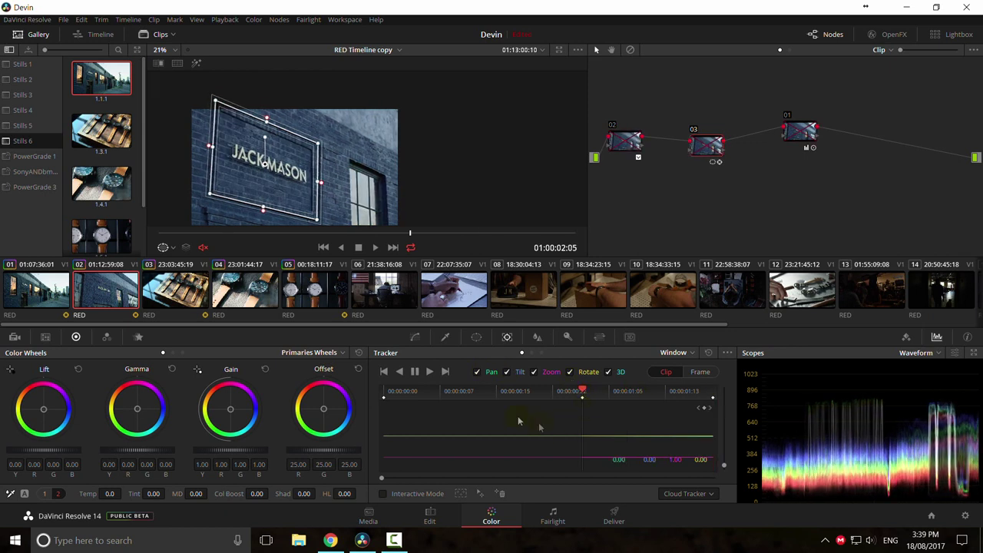
left_click(401, 373)
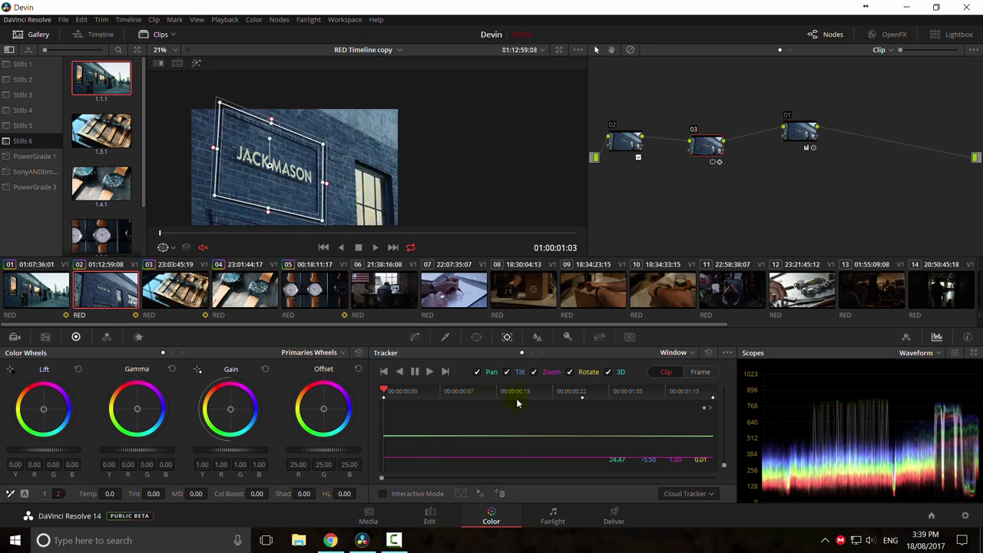
Step: On node 03's unlinked luma curve, move the white point inward, raise the midtones and anchor the shadows
left_click(415, 337)
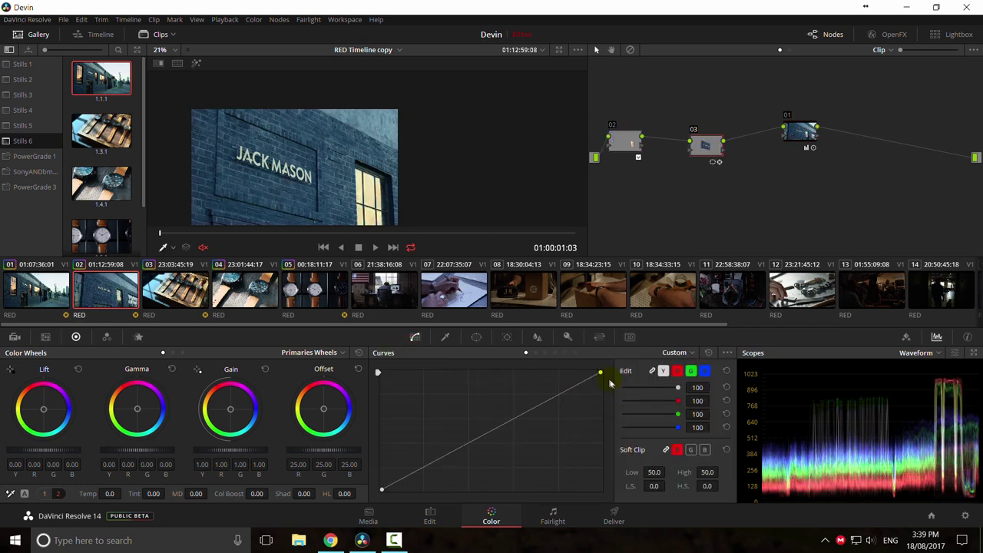
left_click(645, 368)
left_click_drag(600, 375, 579, 373)
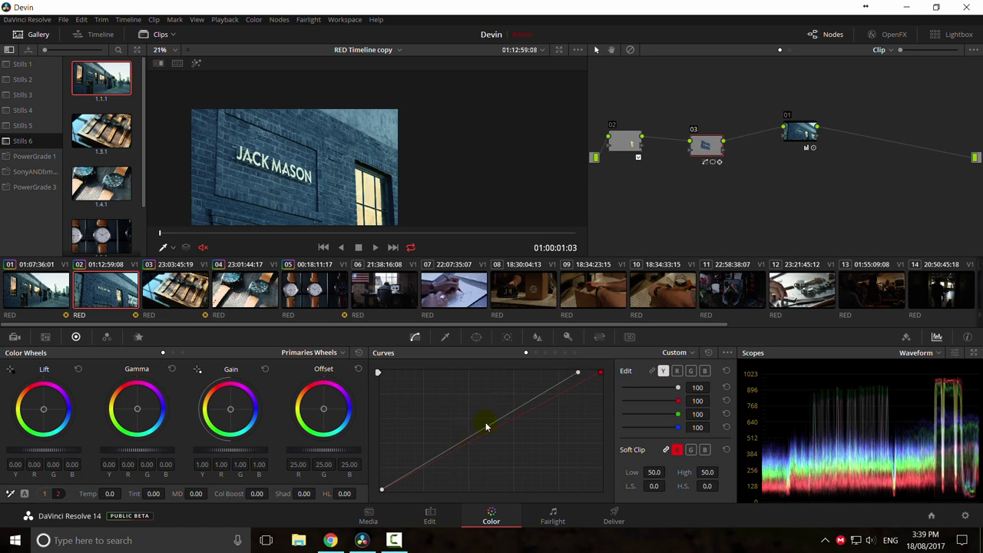
left_click_drag(486, 426, 486, 425)
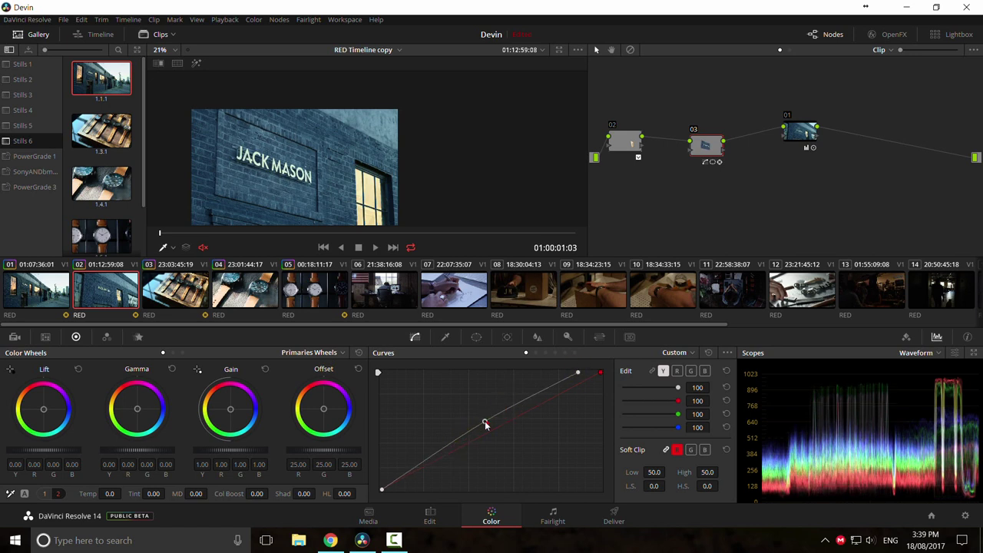
left_click(415, 471)
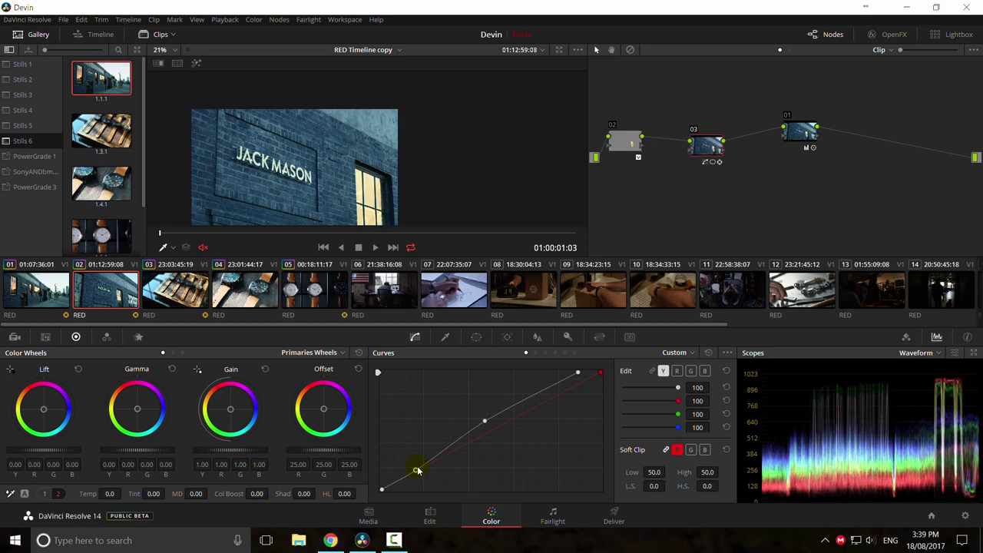
Step: View the clip full screen, then wipe reference still 1.1.1 against it and toggle the wipe to compare the shots
key("ctrl+f")
key("Escape")
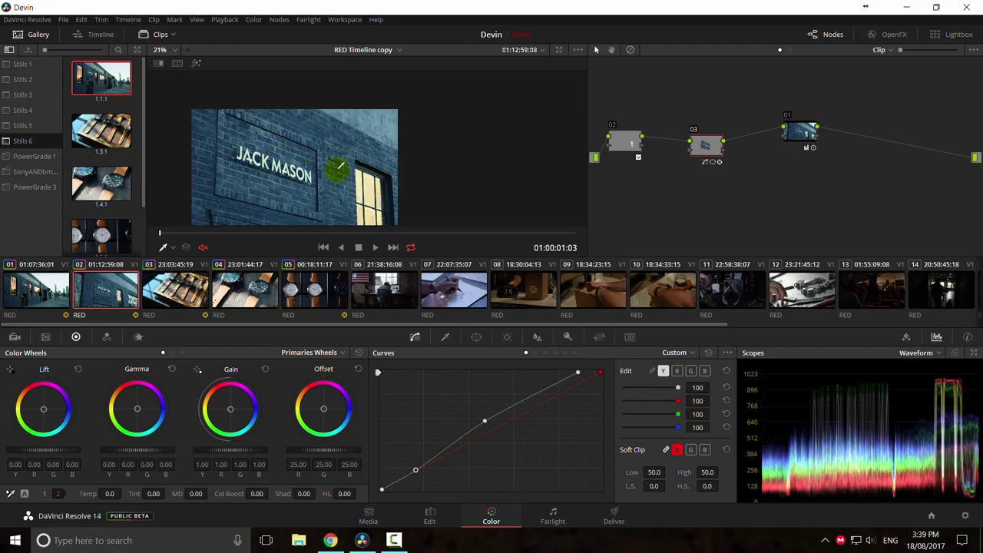
double_click(105, 88)
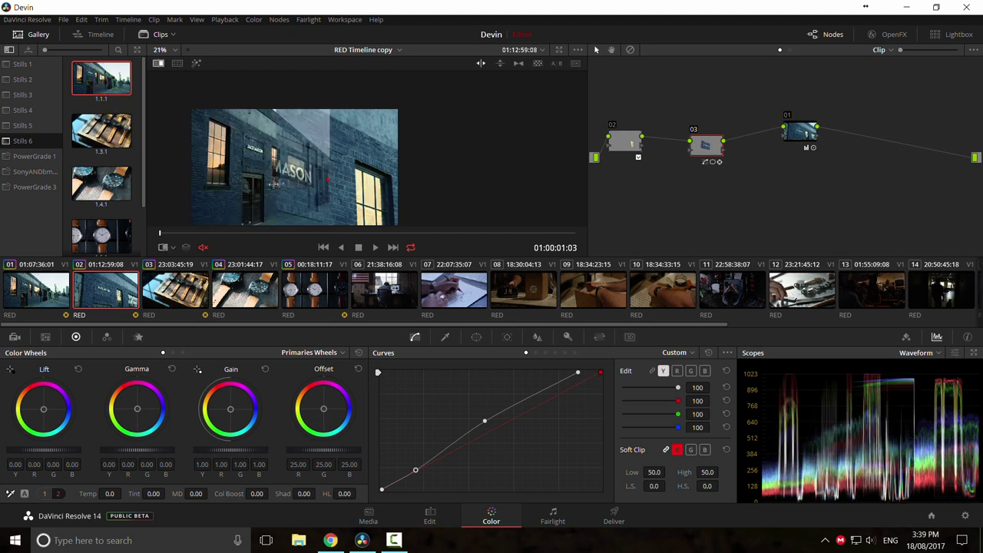
left_click_drag(373, 201, 316, 201)
scroll(361, 209, "down", 1)
key("ctrl+w")
key("ctrl+w")
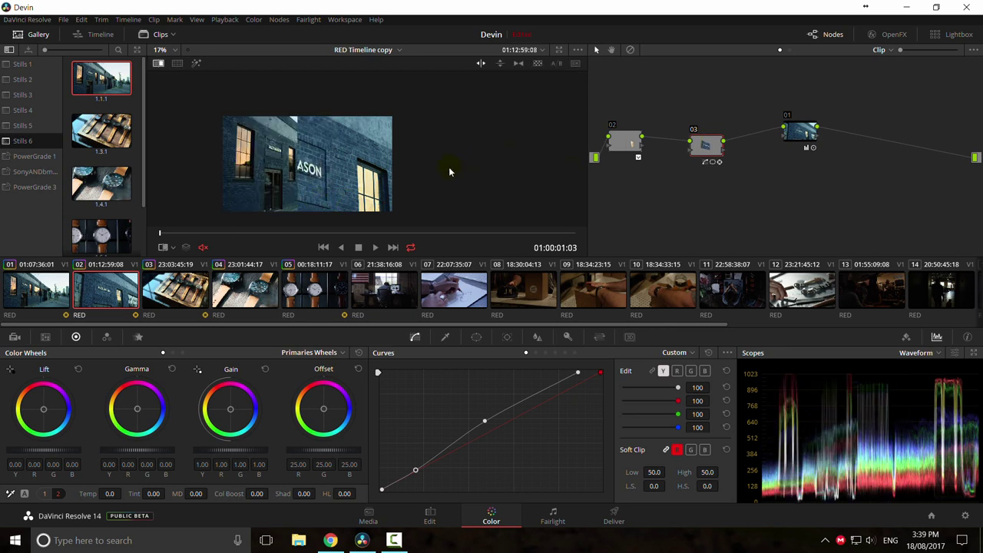
key("ctrl+w")
key("ctrl+w")
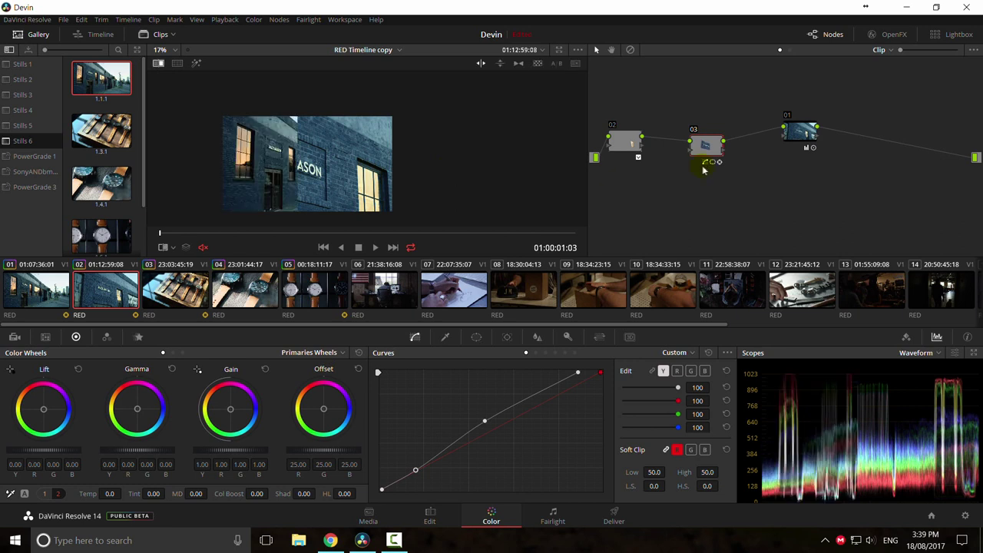
Step: Select node 01 and wipe reference still 1.1.1 over the clip to compare the brick walls
left_click(801, 136)
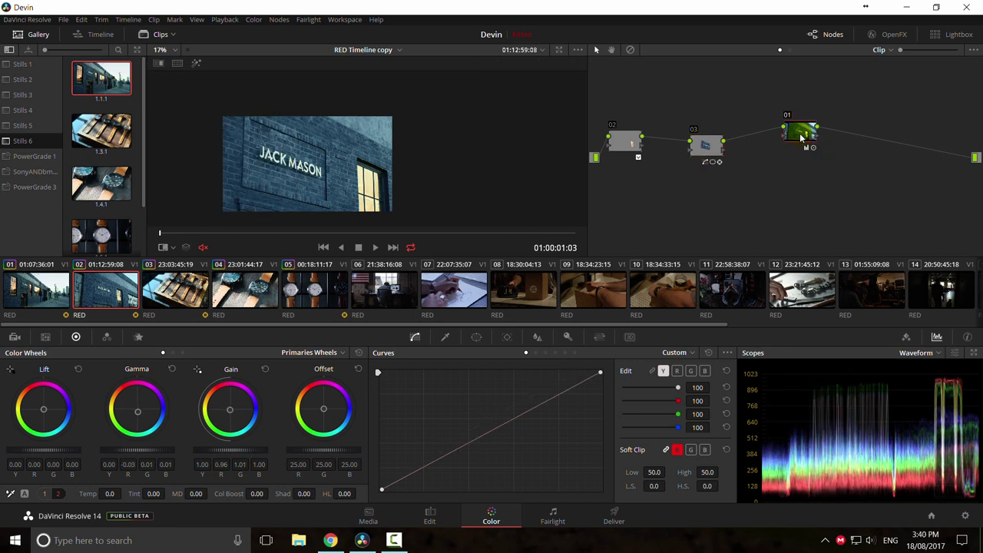
left_click(158, 63)
mouse_move(364, 178)
left_mouse_down()
mouse_move(226, 181)
mouse_move(356, 181)
left_mouse_up()
scroll(281, 176, "up", 3)
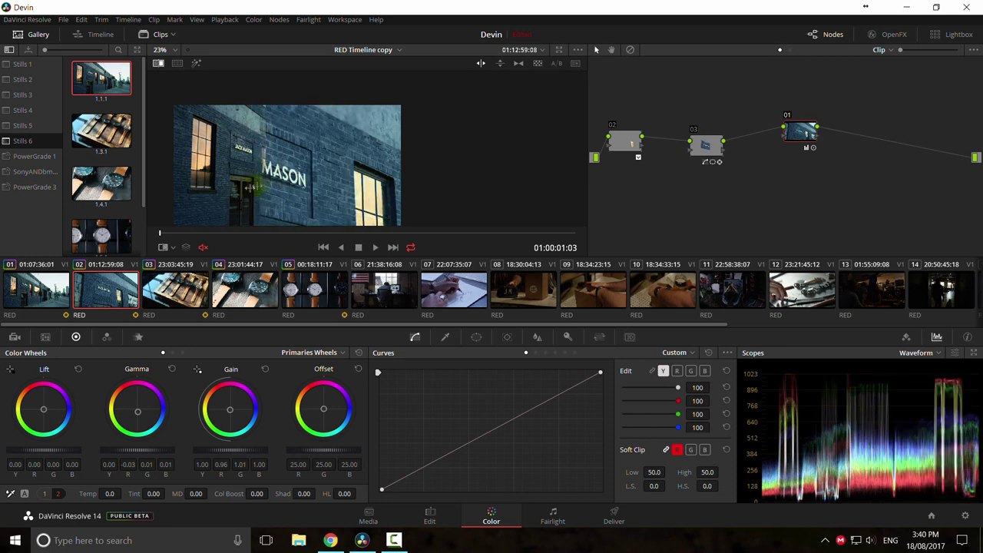
left_click(454, 451)
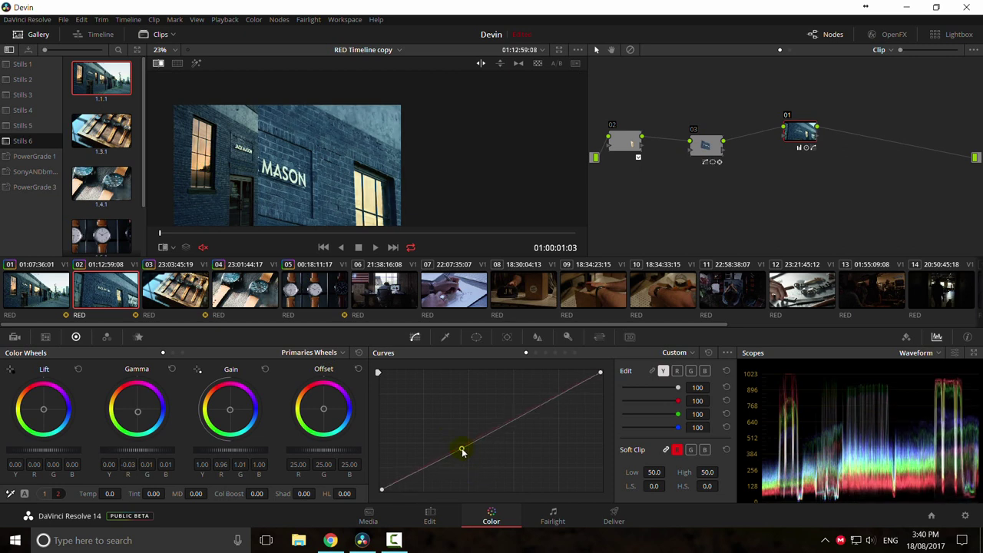
left_click_drag(466, 452, 467, 453)
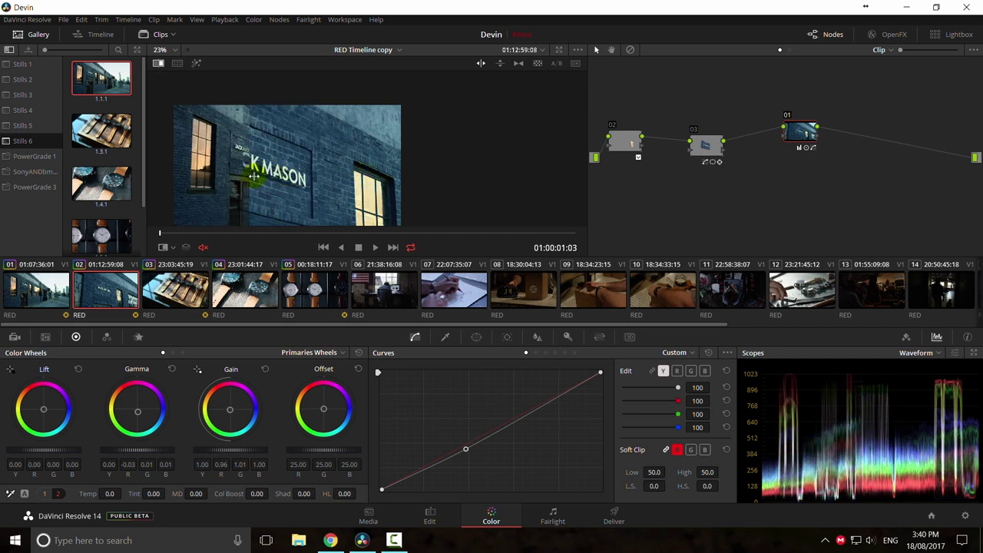
left_click(707, 353)
Step: Link node 01's curve channels, lower the white point slightly and add a control point just above the middle
left_click(652, 370)
left_click_drag(605, 378, 607, 379)
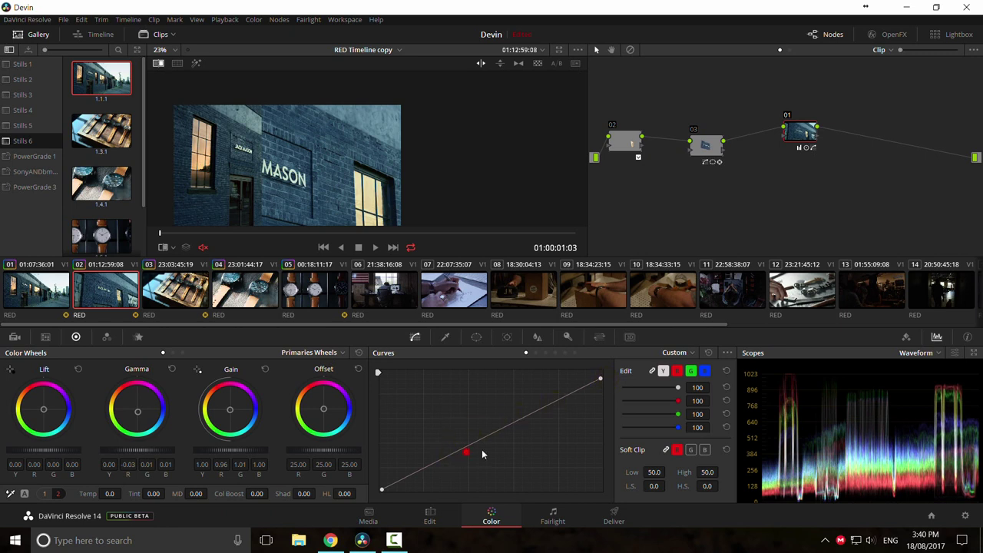
left_click(510, 429)
left_click_drag(515, 430, 513, 428)
Step: Set node 01's gamma blue to -0.01 and wipe across the reference still to check the wall match
left_click_drag(278, 192, 207, 187)
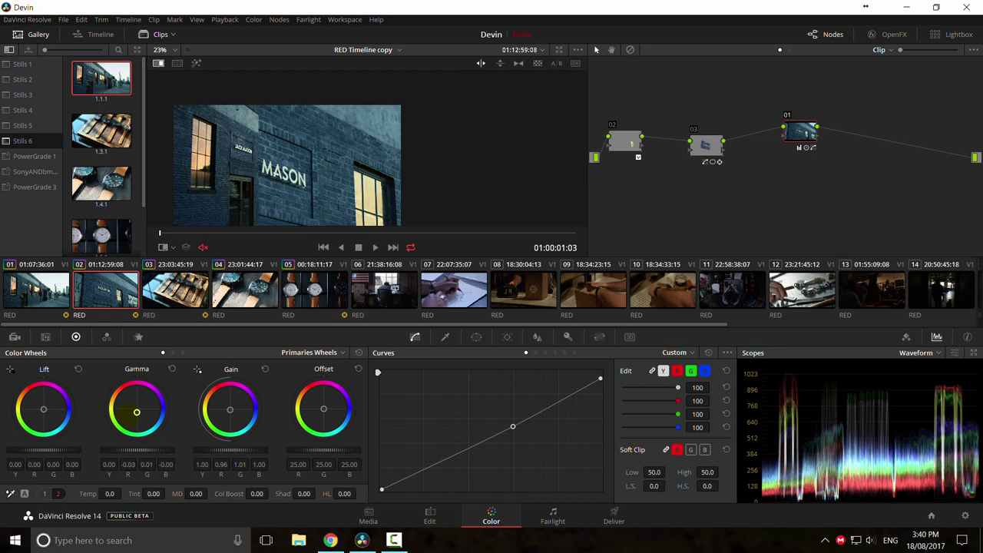
left_click_drag(137, 411, 136, 411)
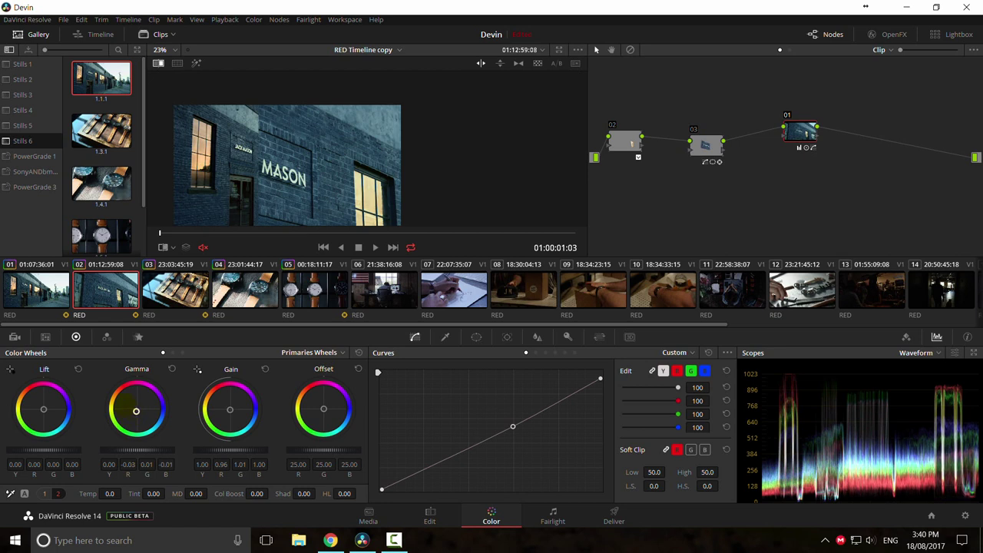
scroll(260, 214, "down", 3)
left_click_drag(292, 200, 346, 191)
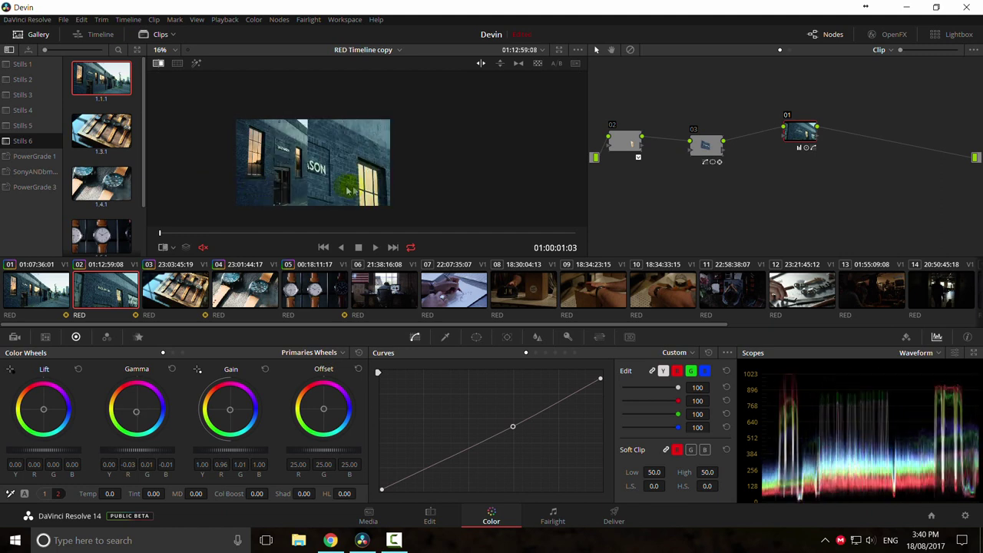
Step: Turn off the reference wipe, move to a frame showing the full sign, and add a serial node after node 01
key("ctrl+w")
mouse_move(228, 234)
left_mouse_down()
mouse_move(458, 236)
mouse_move(218, 234)
left_mouse_up()
key("alt+s")
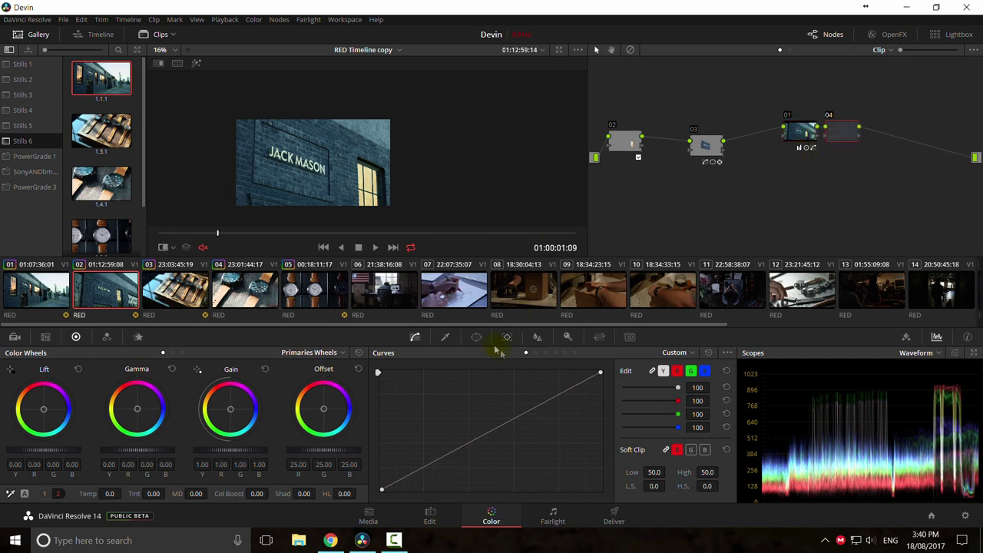
Step: Add a gradient window over the image's lower-left corner on node 04 and pull the curve's midtones down to darken it
left_click(476, 336)
scroll(395, 491, "down", 1)
left_click(393, 487)
left_click_drag(308, 197, 348, 101)
left_click_drag(305, 164, 254, 204)
left_click_drag(295, 137, 268, 163)
left_click_drag(254, 204, 249, 216)
left_click(414, 336)
left_click_drag(474, 441, 483, 461)
Step: Refine node 04's gradient window to pan 42.84, tilt 46.70, rotation -143.59 and softness 7.13 for a gradual diagonal falloff
left_click(476, 337)
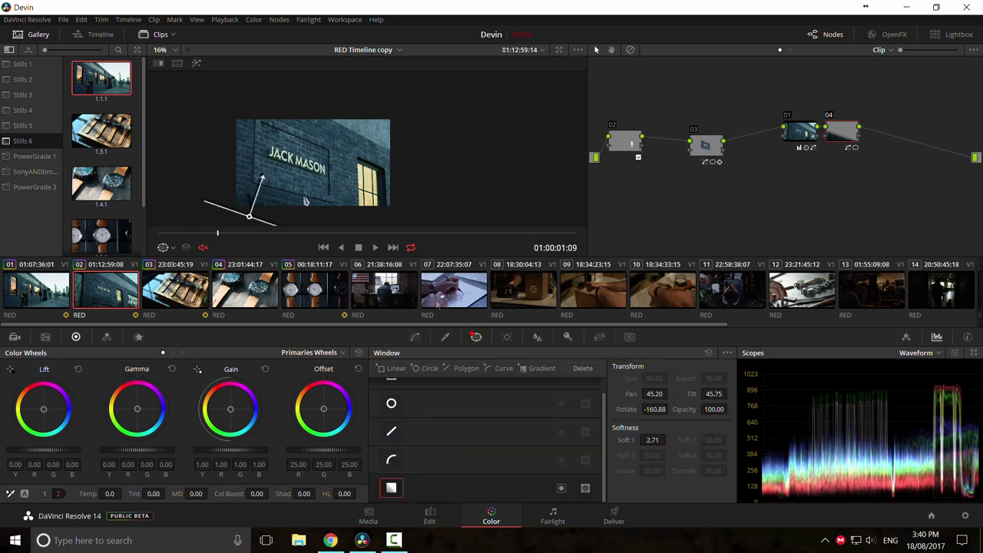
left_click_drag(253, 215, 249, 211)
scroll(258, 171, "down", 1)
left_click_drag(267, 166, 264, 159)
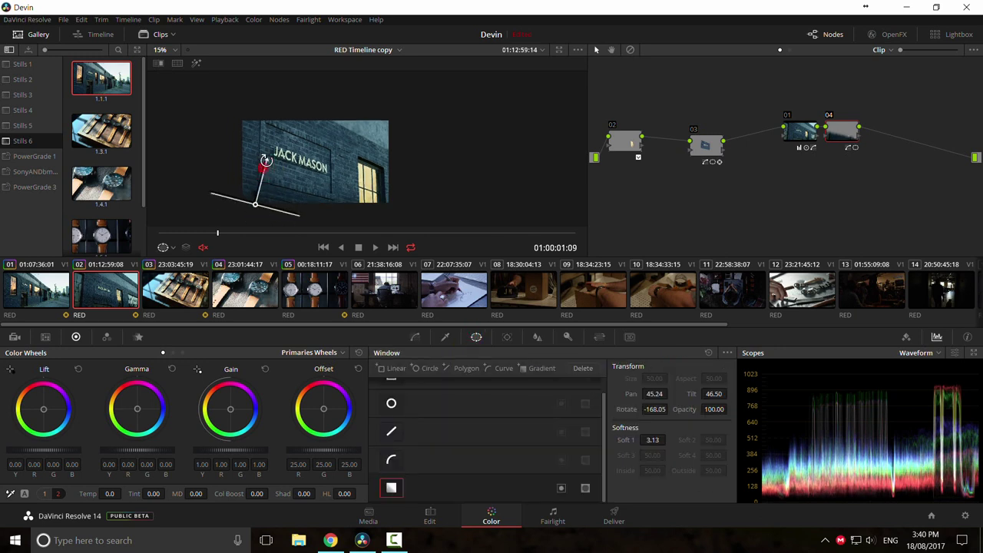
mouse_move(253, 208)
left_mouse_down()
mouse_move(248, 217)
mouse_move(245, 203)
left_mouse_up()
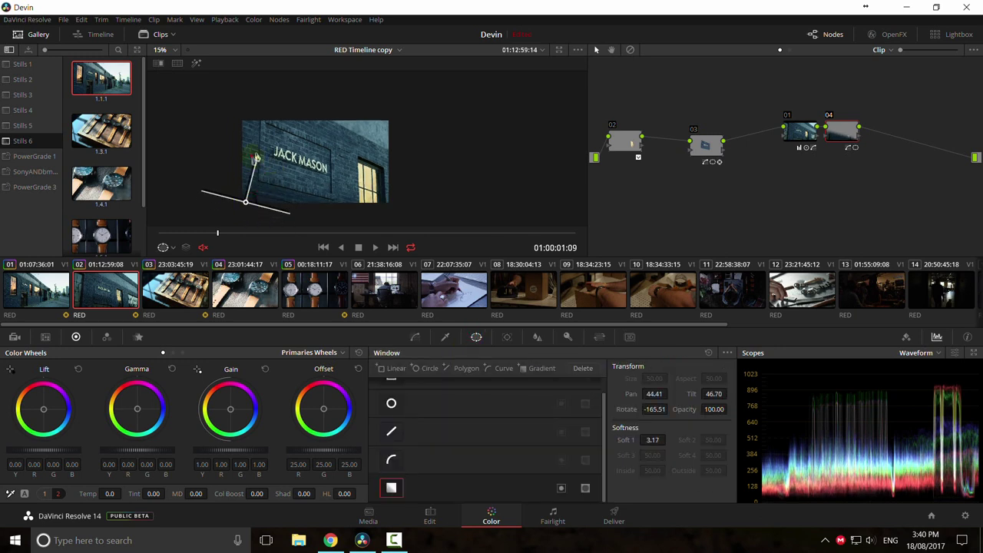
left_click_drag(254, 159, 272, 151)
left_click_drag(246, 204, 239, 202)
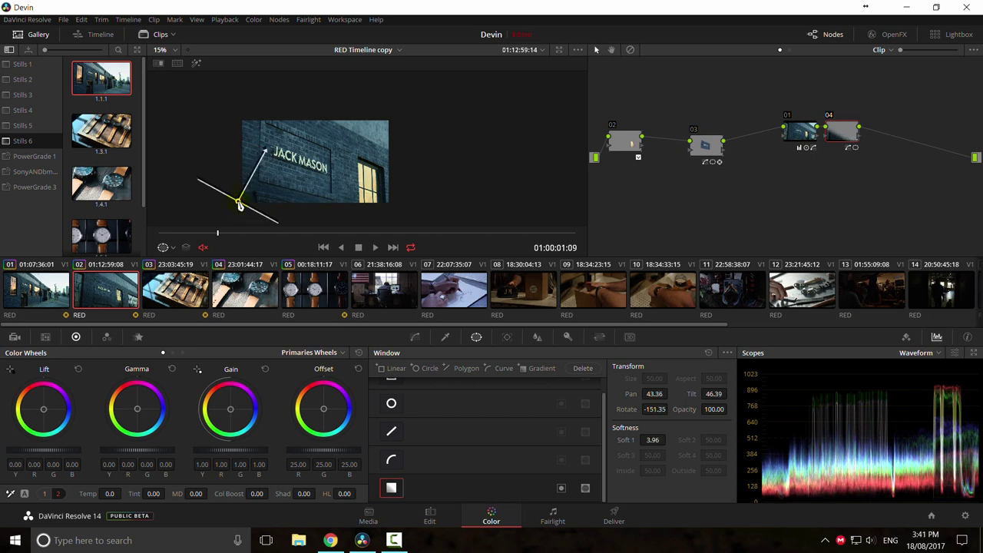
left_click_drag(265, 151, 298, 119)
mouse_move(241, 202)
left_mouse_down()
mouse_move(220, 212)
mouse_move(238, 204)
mouse_move(227, 201)
left_mouse_up()
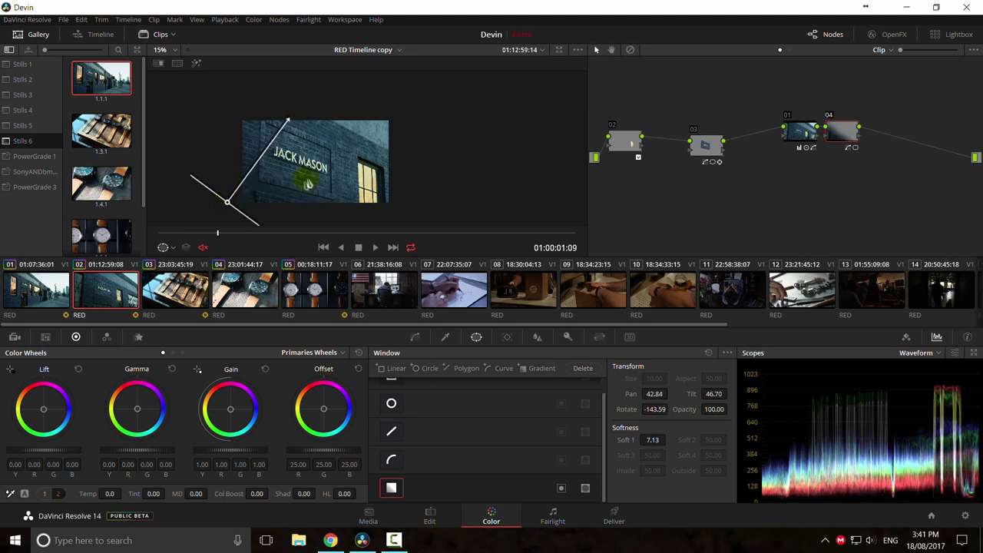
Step: Play the clip and view it full screen to check the darkening gradient across the wall
left_click(415, 336)
left_click_drag(284, 241, 187, 246)
key("space")
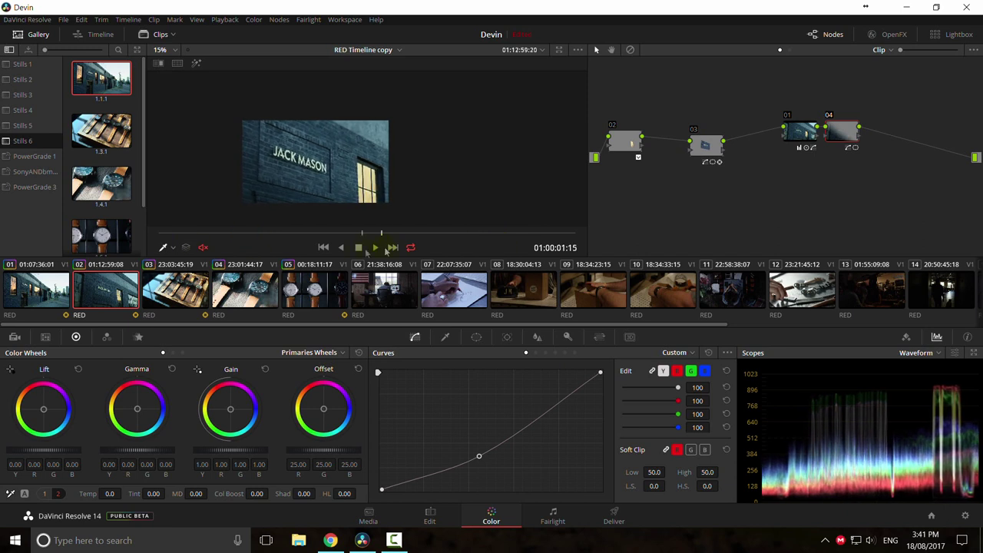
key("ctrl+f")
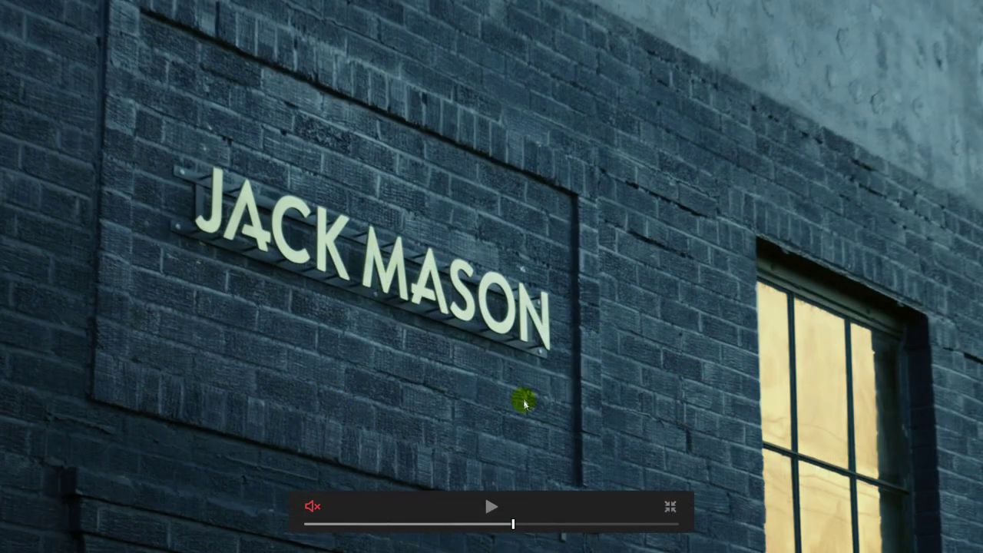
key("ctrl+f")
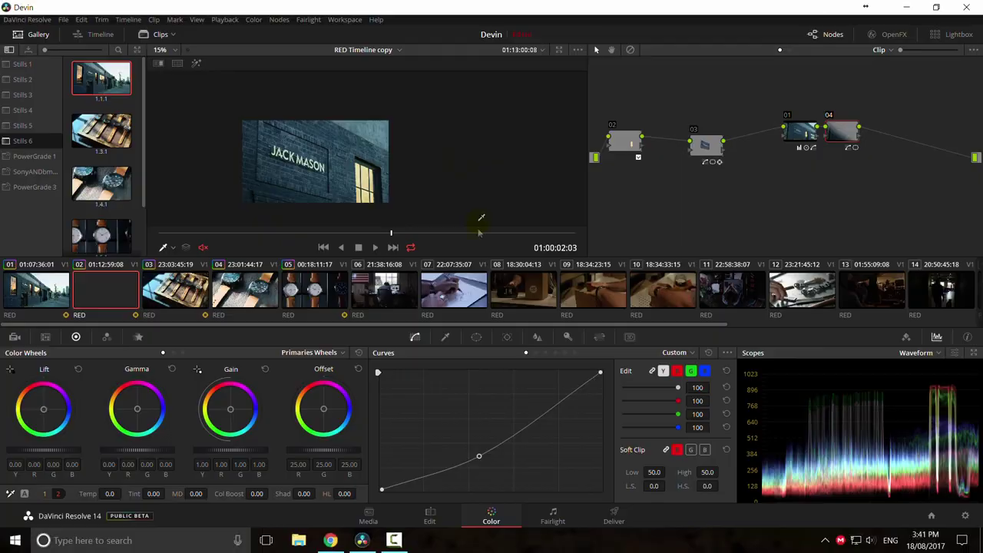
Step: Move node 04's gradient window to pan 43.19 and tilt 46.74, toggling the highlight to check its coverage
left_click(476, 336)
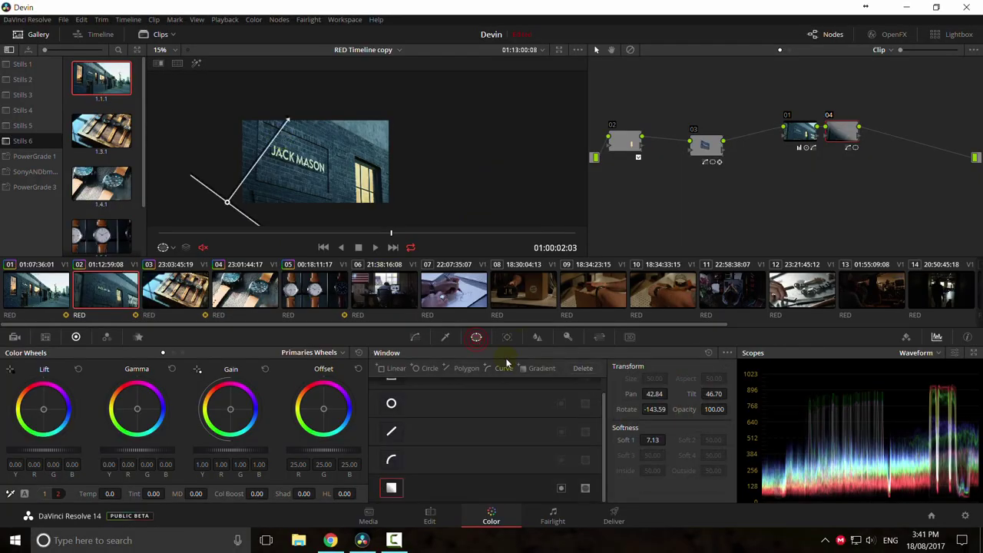
key("shift+h")
left_click_drag(228, 203, 232, 203)
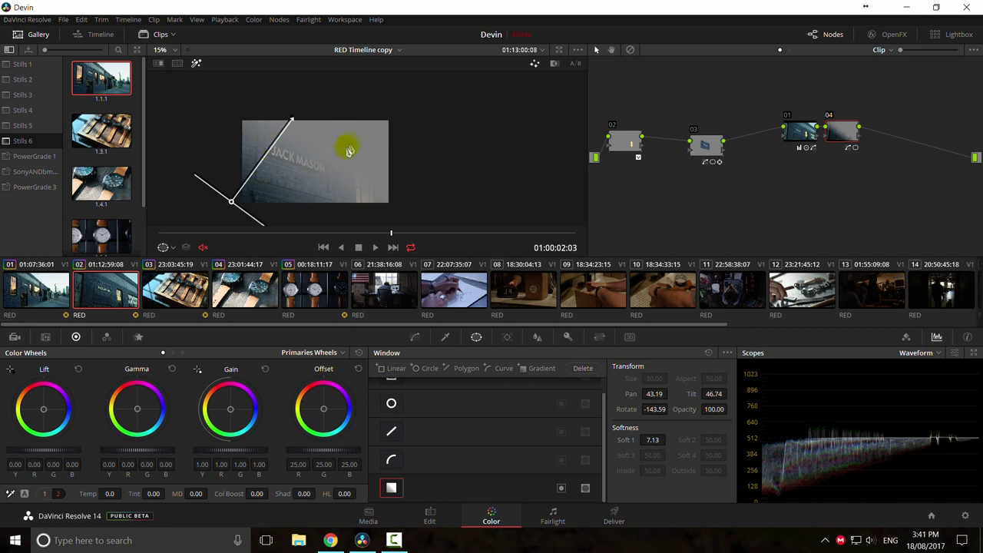
key("shift+h")
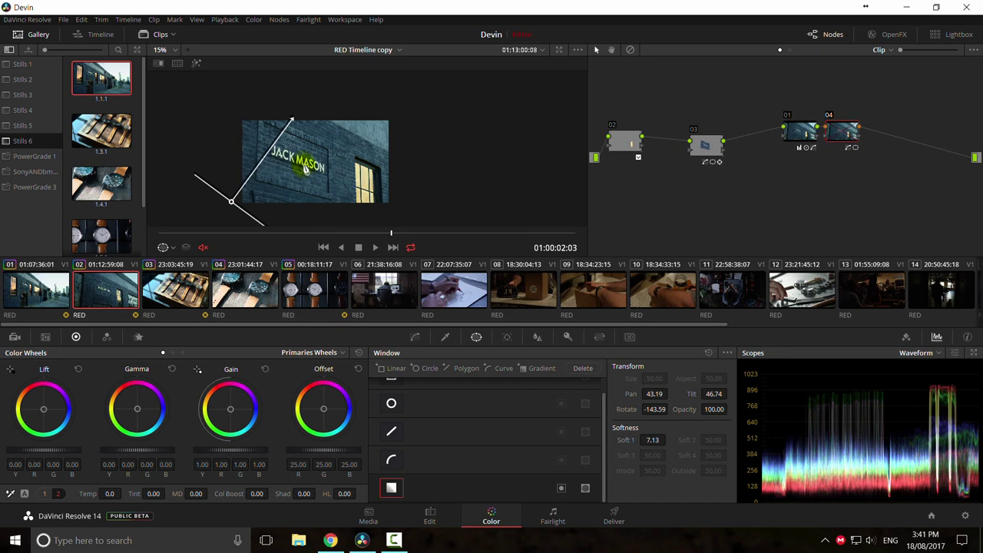
key("shift+h")
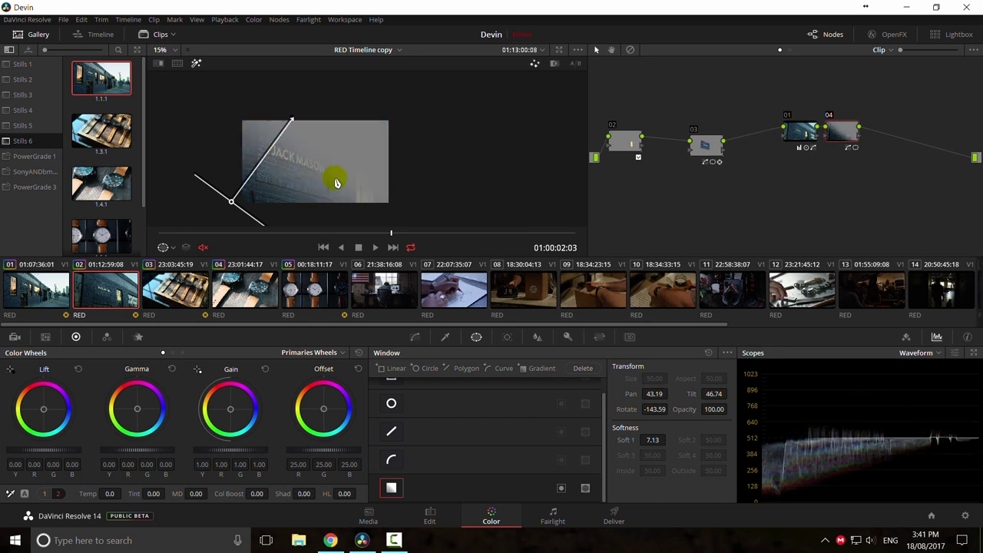
key("shift+h")
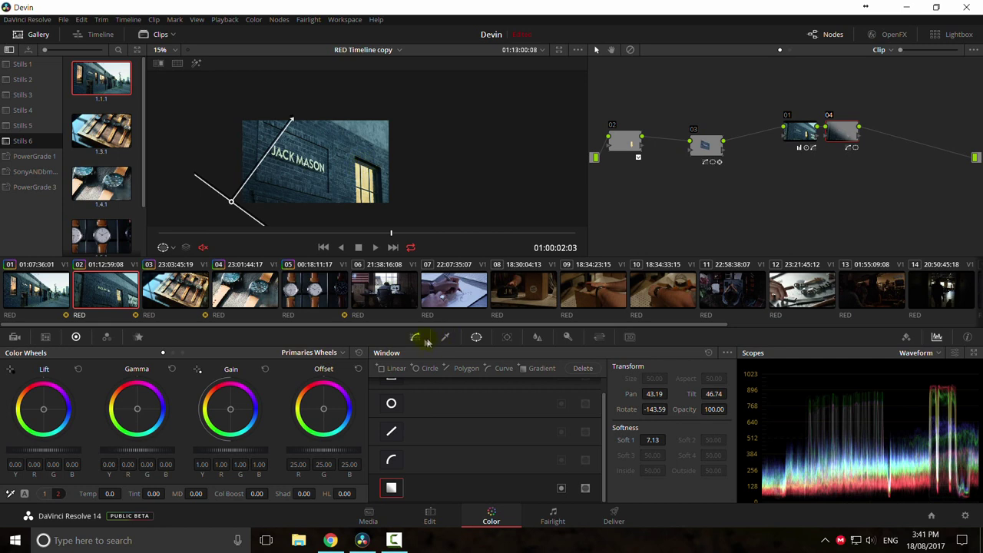
Step: Qualify node 04 by luminance only, with low 66.3 and low softness 8.8, and compare with the luminance qualifier off
left_click(445, 337)
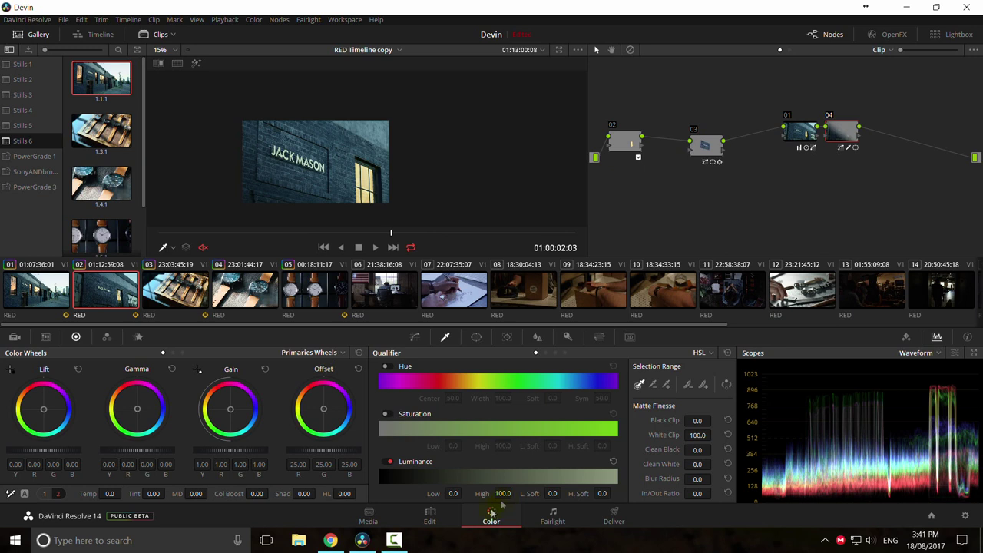
left_click_drag(457, 493, 454, 493)
key("shift+h")
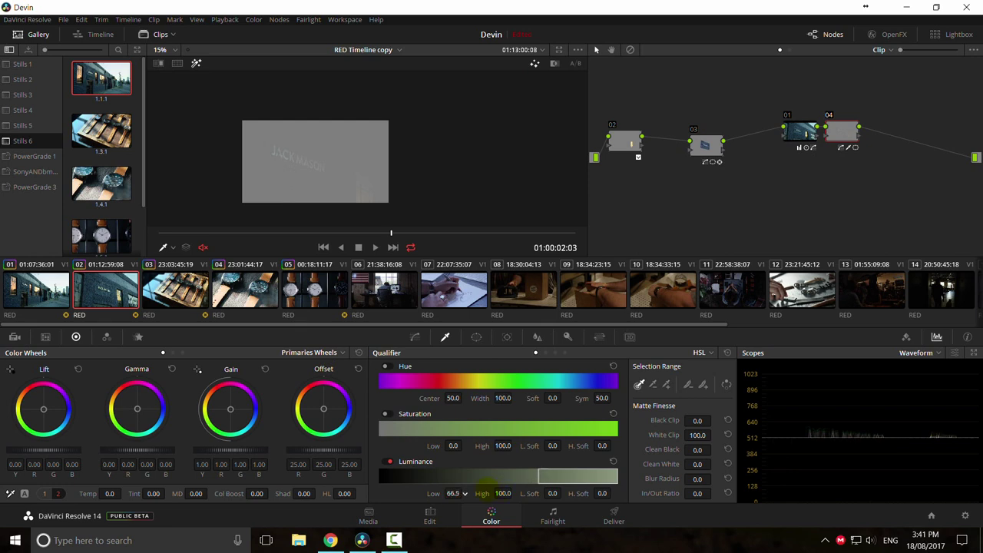
left_click_drag(552, 493, 553, 494)
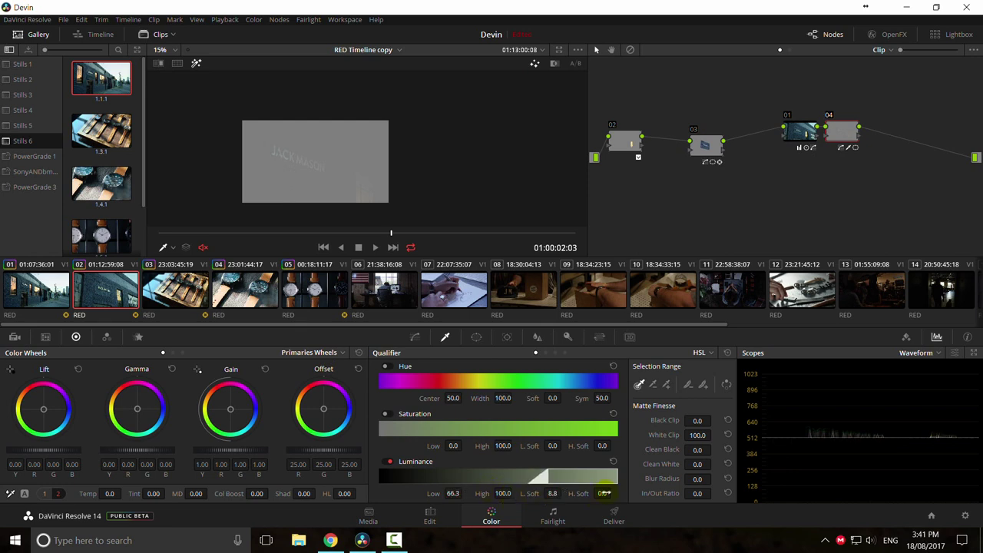
key("shift+h")
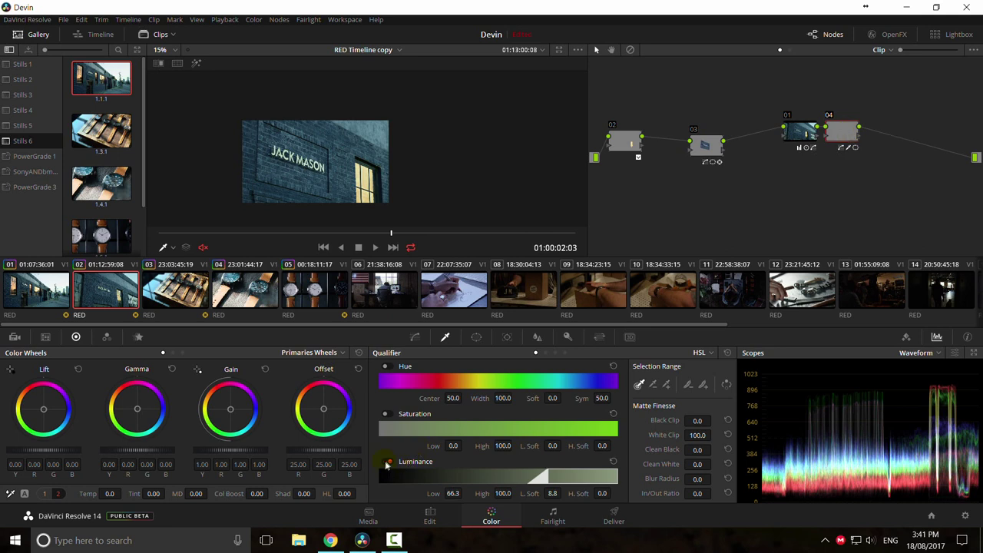
left_click(386, 461)
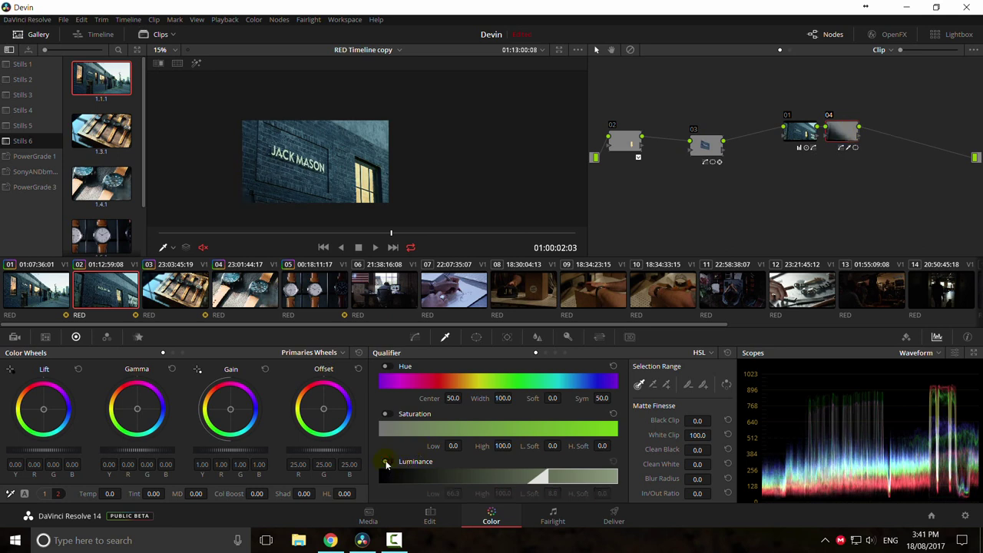
left_click(386, 461)
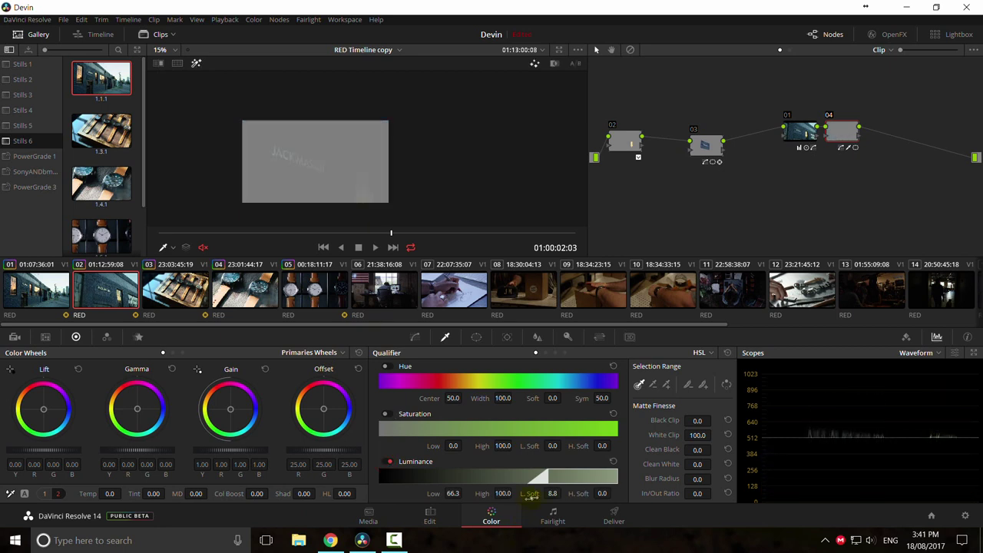
Step: Set node 04's luminance qualifier to low 44.3, high 66.2, low softness 6.3 and high softness 10.3
left_click_drag(507, 493, 441, 493)
left_click_drag(502, 494, 514, 494)
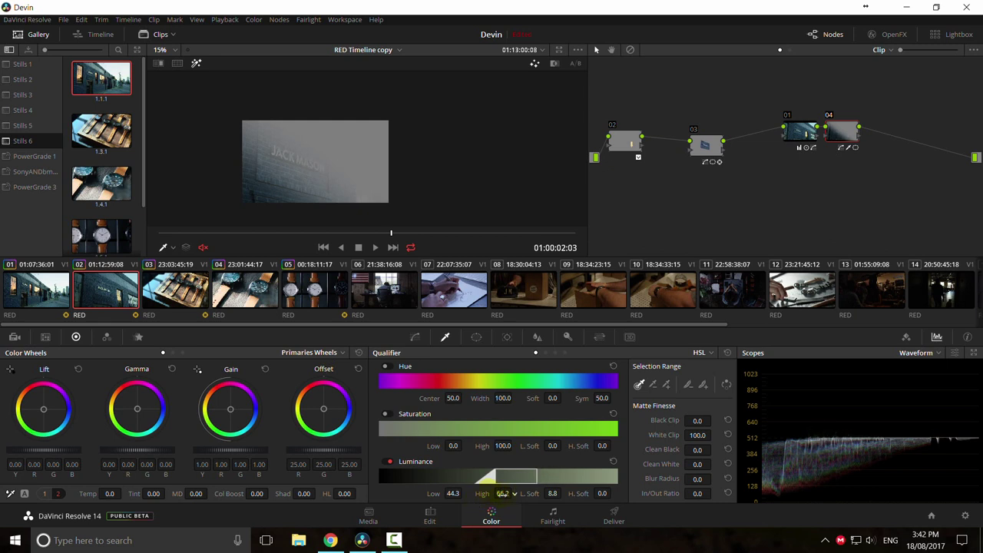
left_click_drag(601, 492, 613, 492)
mouse_move(547, 492)
left_mouse_down()
mouse_move(539, 495)
mouse_move(565, 493)
mouse_move(556, 493)
left_mouse_up()
scroll(315, 204, "up", 3)
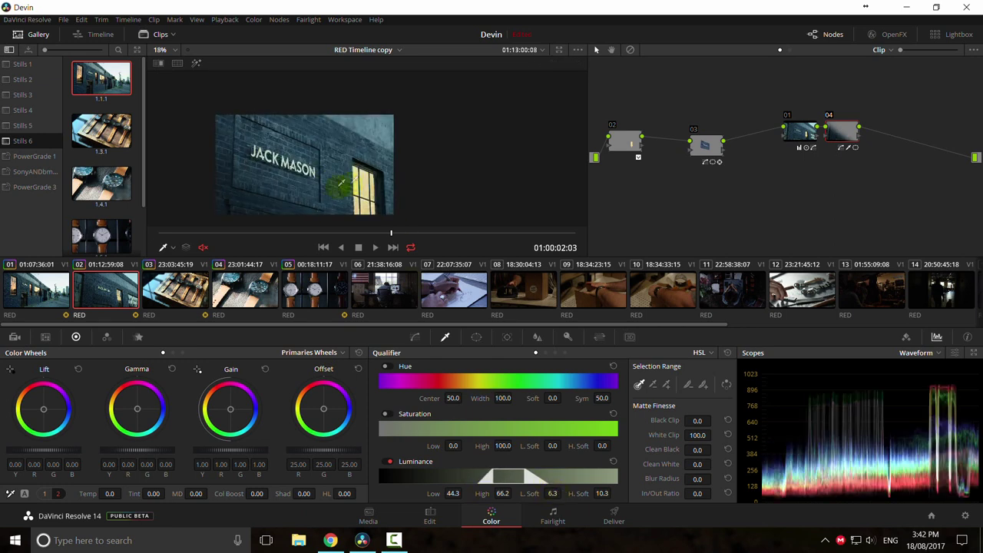
Step: Grab a still of the graded brick-wall clip and compare it with the other shots in the Lightbox
mouse_move(241, 233)
left_mouse_down()
mouse_move(373, 236)
mouse_move(255, 235)
left_mouse_up()
right_click(297, 178)
left_click(327, 186)
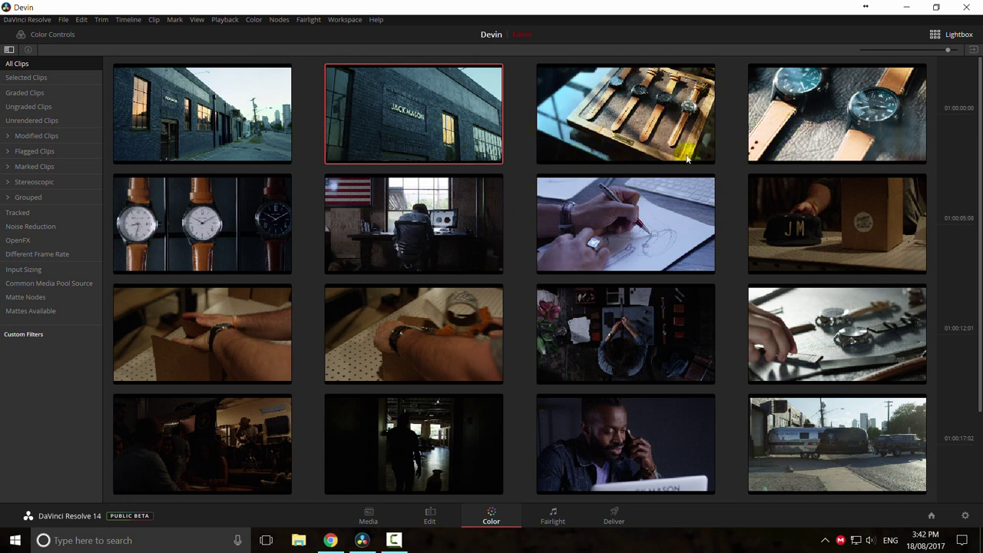
key("ctrl+l")
scroll(273, 198, "down", 1)
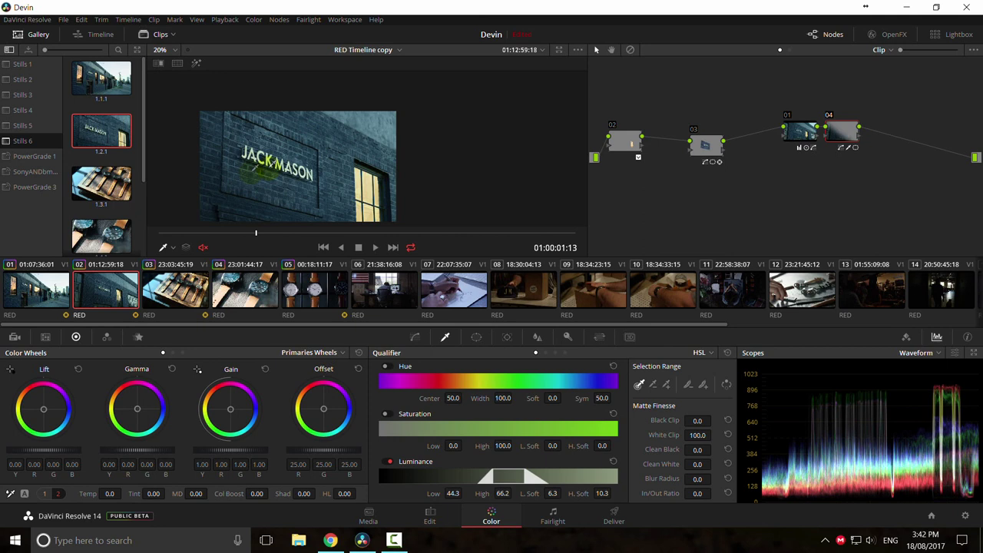
Step: Reduce node 03's key output gain to 0.656, compare with the node off, and grab a still of the clip
left_click(706, 144)
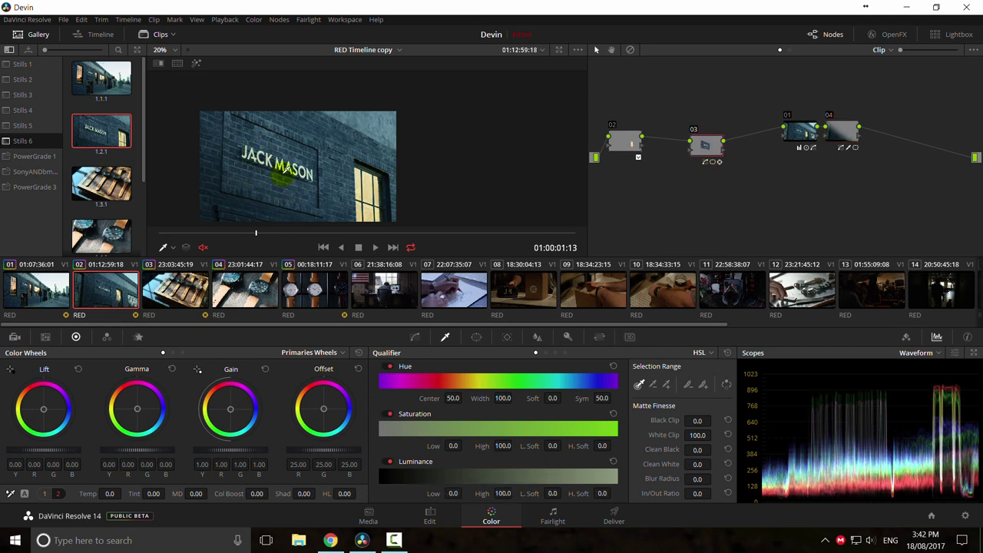
left_click(415, 336)
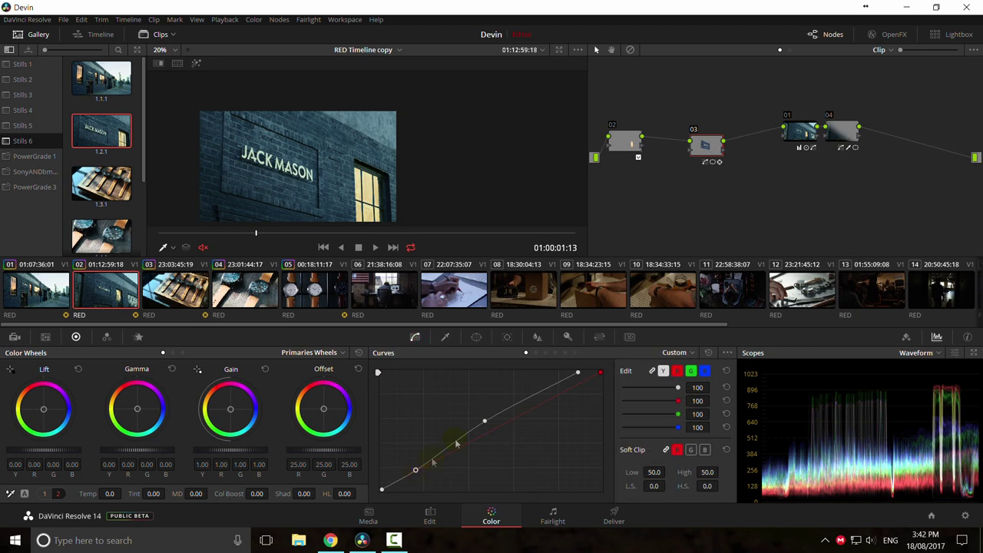
left_click(567, 336)
left_click_drag(616, 436, 441, 432)
key("ctrl+d")
key("ctrl+d")
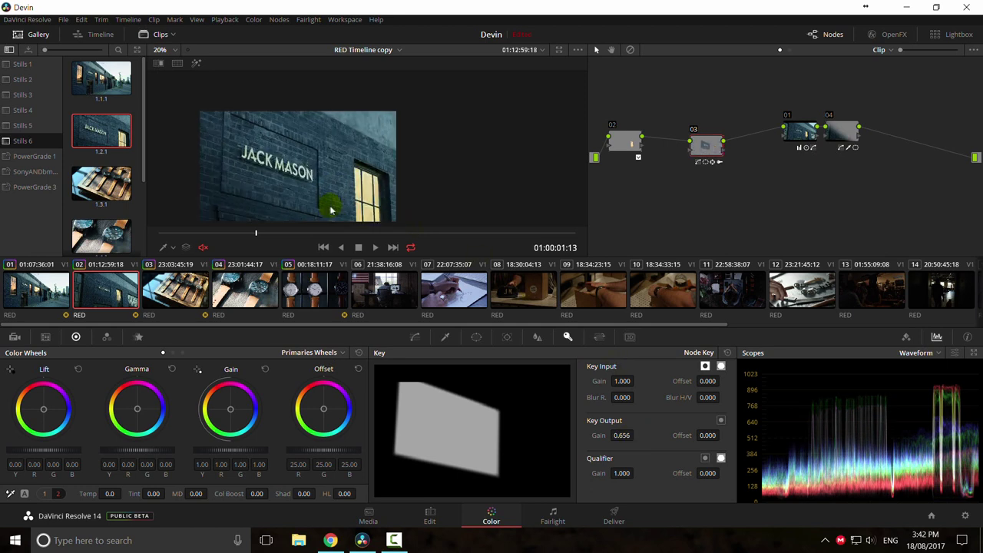
right_click(294, 162)
left_click(331, 173)
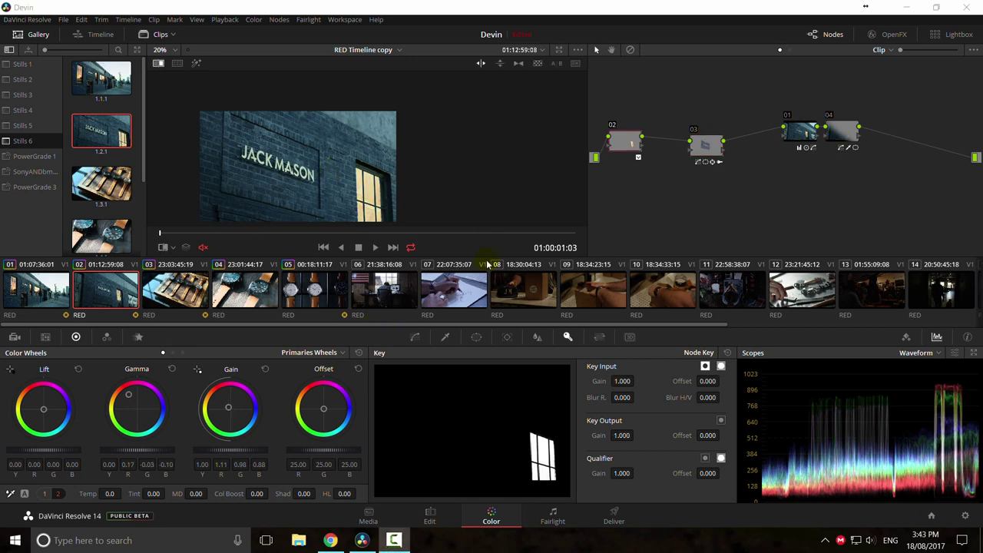
Step: Open clip 07 of the hand sketching and turn off the wipe to examine the ungraded shot
left_click_drag(419, 328, 446, 329)
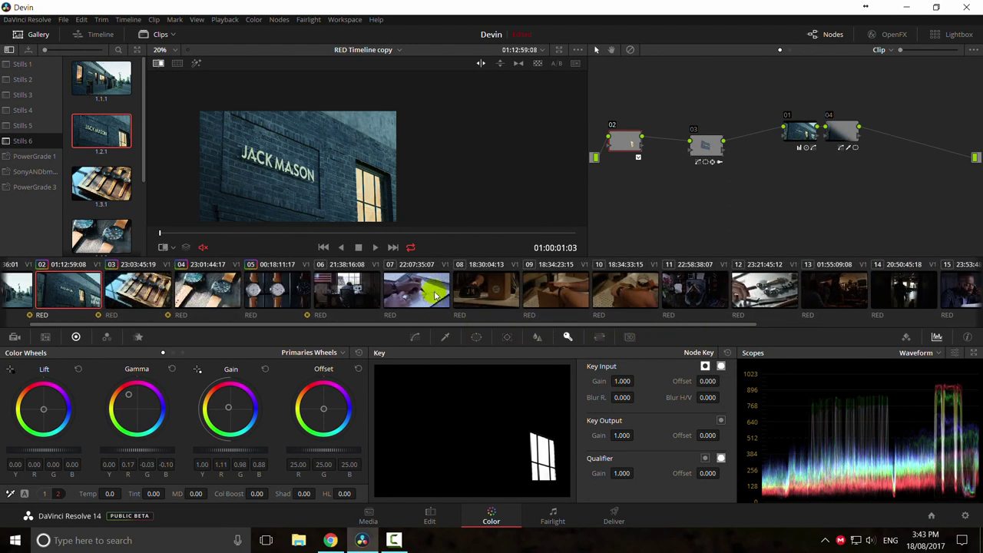
left_click(434, 291)
mouse_move(269, 232)
left_mouse_down()
mouse_move(315, 234)
mouse_move(275, 233)
left_mouse_up()
key("ctrl+w")
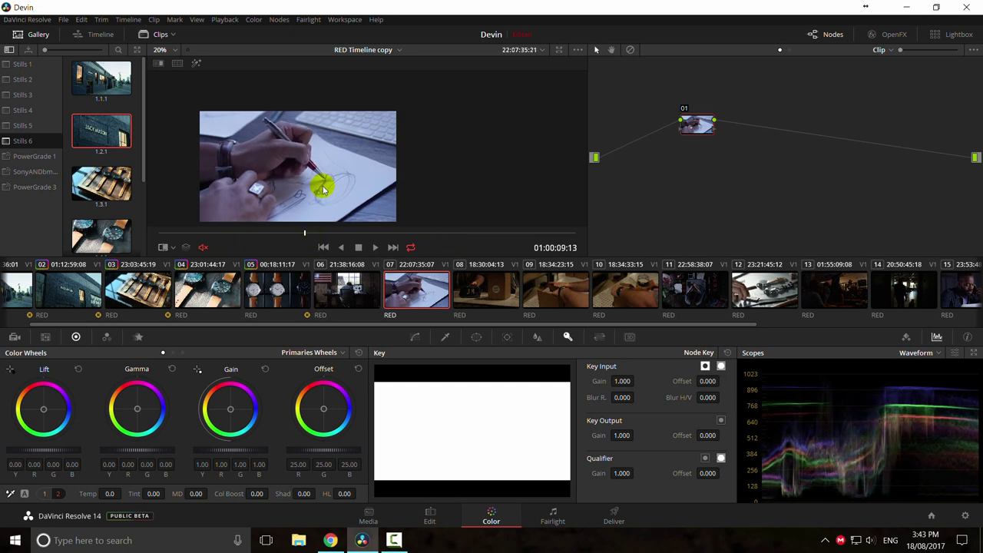
mouse_move(323, 224)
left_mouse_down()
mouse_move(323, 202)
mouse_move(280, 165)
left_mouse_up()
Step: Open clip 17 of the woman at the window, toggle the wipe and scrub through it to examine its grade
left_click_drag(308, 323, 694, 322)
left_click(785, 308)
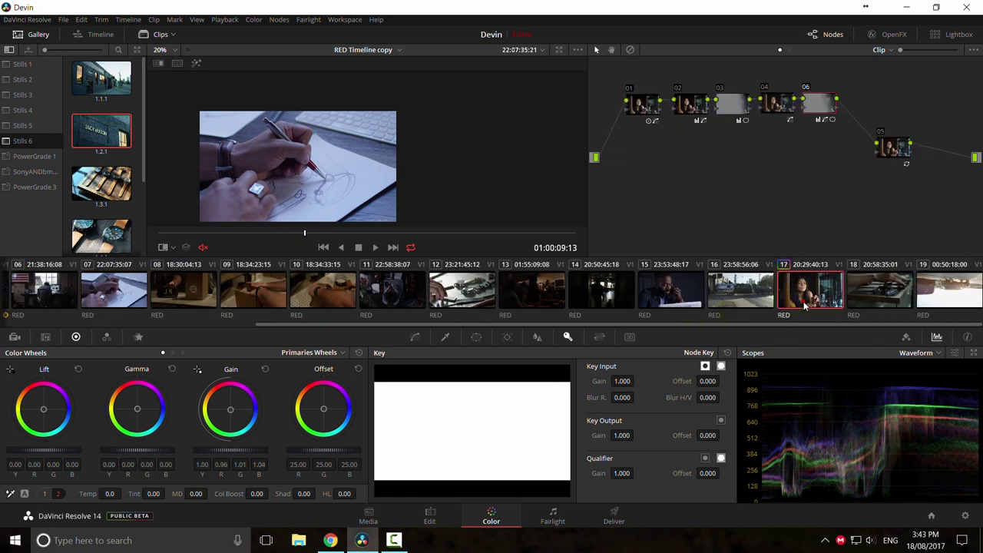
key("ctrl+w")
key("ctrl+w")
left_click_drag(441, 240, 419, 239)
scroll(330, 202, "down", 2)
scroll(323, 206, "up", 1)
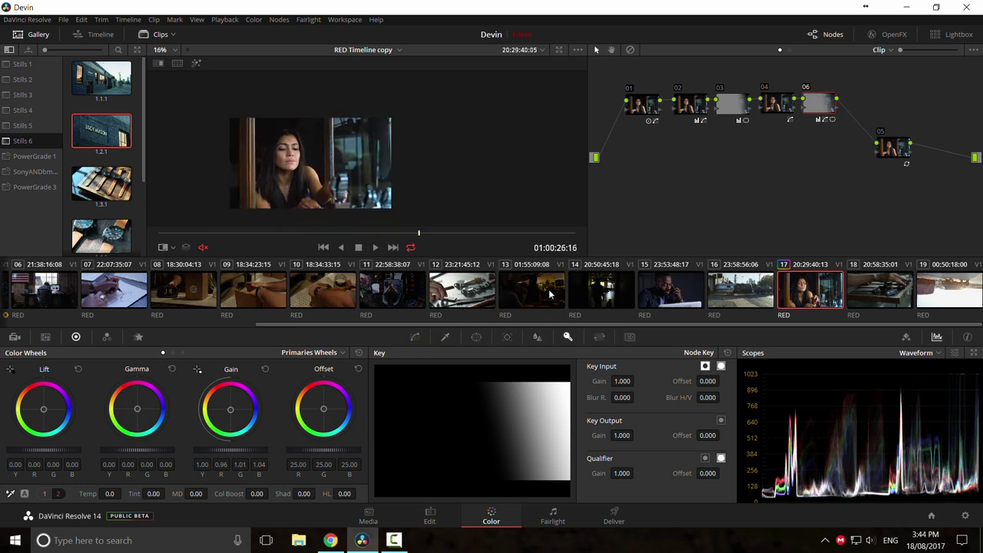
Step: Return to the start of the timeline's clips and select clip 07 of the hand sketching
left_click_drag(698, 325, 397, 333)
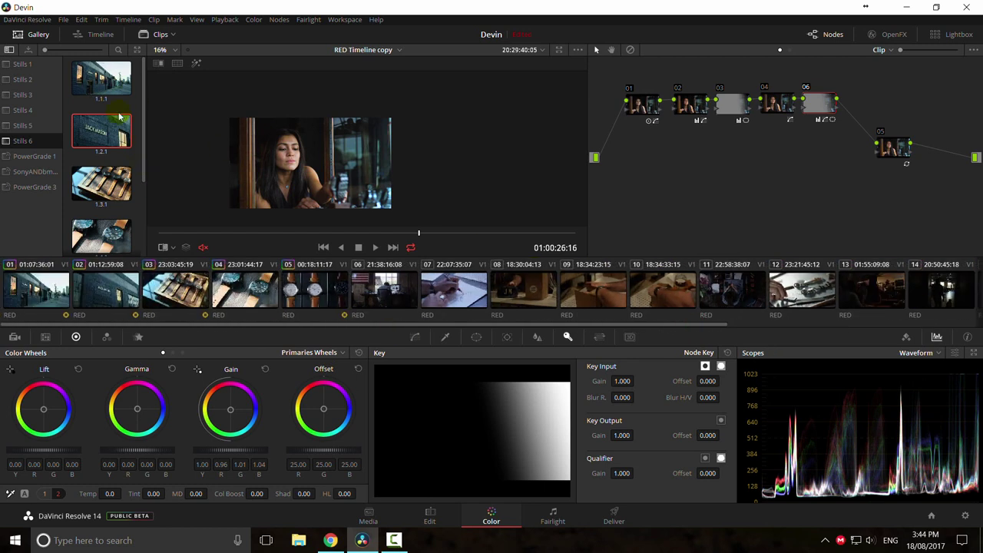
left_click_drag(499, 329, 427, 330)
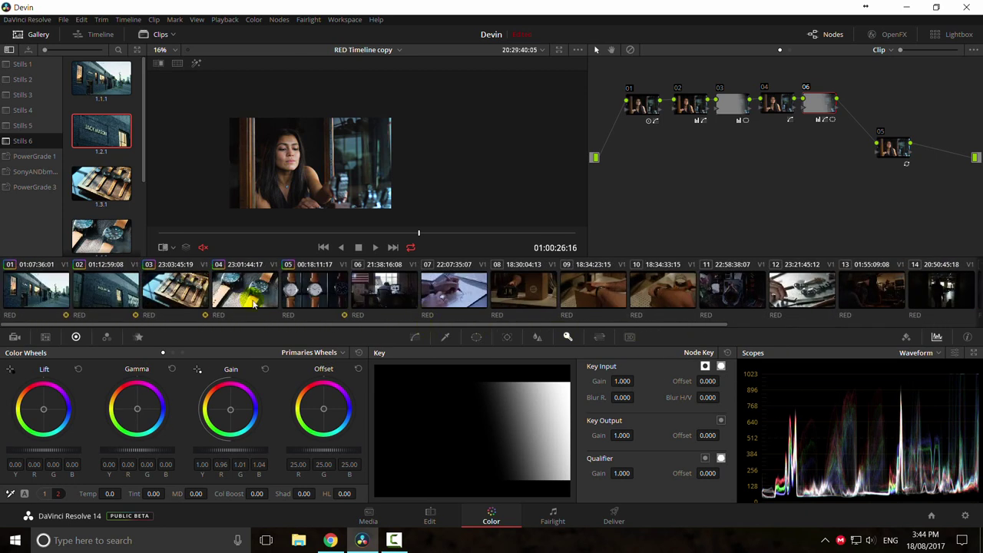
left_click(453, 290)
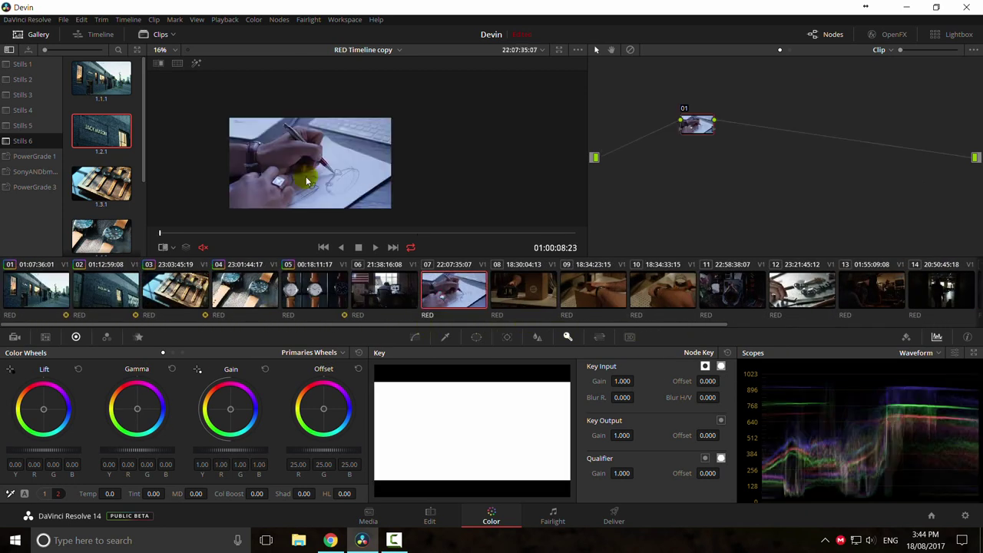
Step: Enlarge the hand-sketching shot in the viewer and play it through to 01:00:09:13
scroll(323, 194, "up", 2)
left_click_drag(323, 194, 419, 183)
scroll(413, 179, "up", 1)
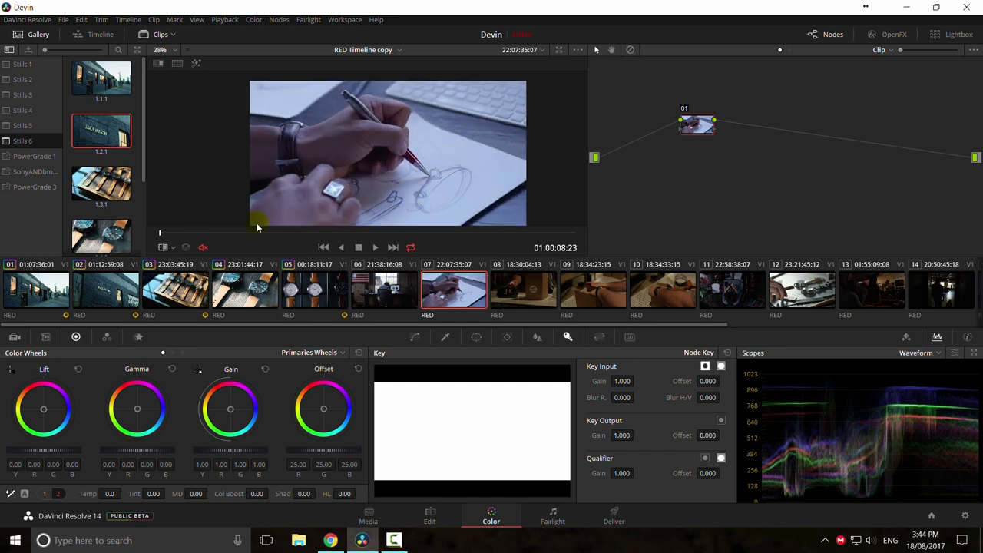
key("space")
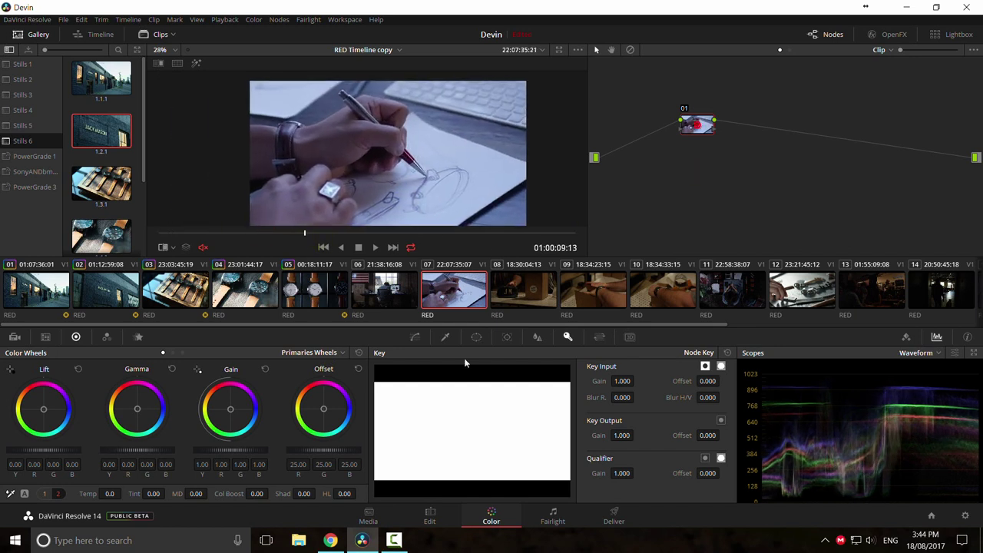
Step: Try a gentle S-shaped contrast curve on node 01 with a lowered shadow point and a raised highlight point
left_click(414, 338)
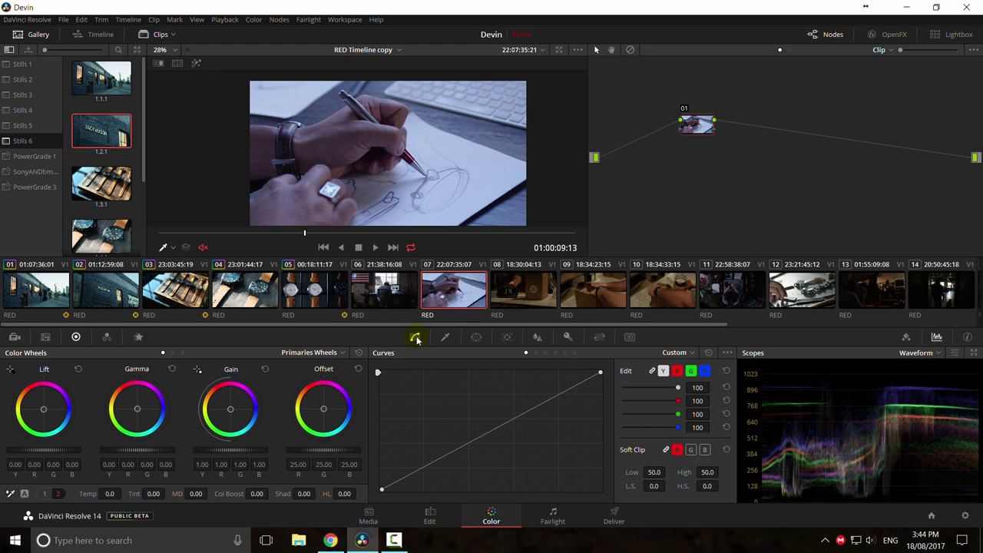
left_click(413, 475)
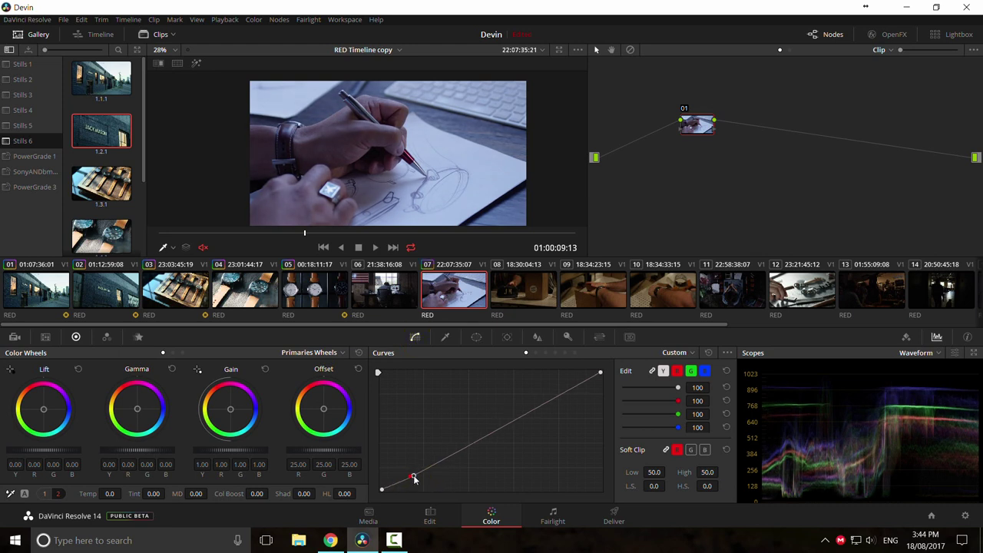
left_click(539, 400)
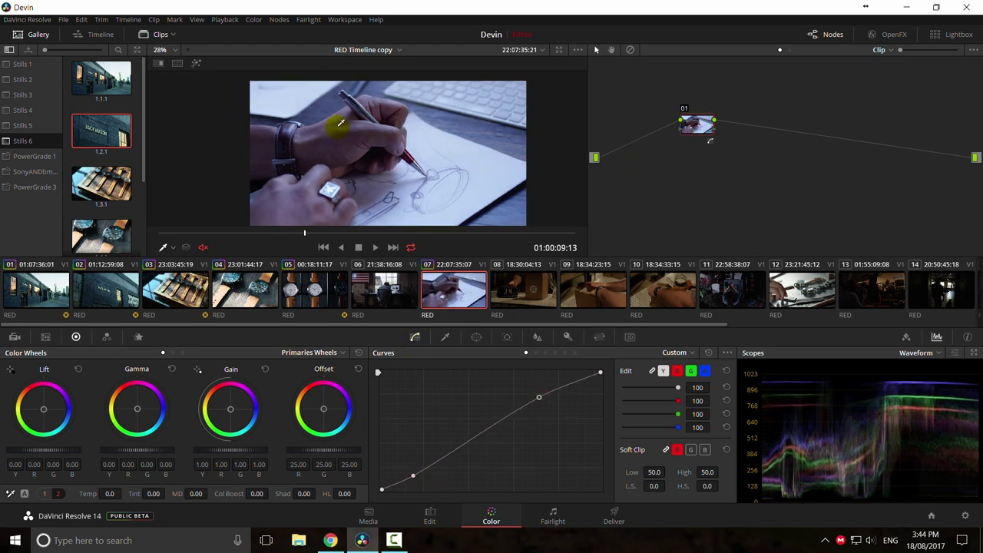
Step: Try to qualify the hand's skin with hue width 51.0, saturation high 19.3, luminance 38.1 to 100.0 and Clean Black 7.8
left_click(446, 338)
left_click(351, 138)
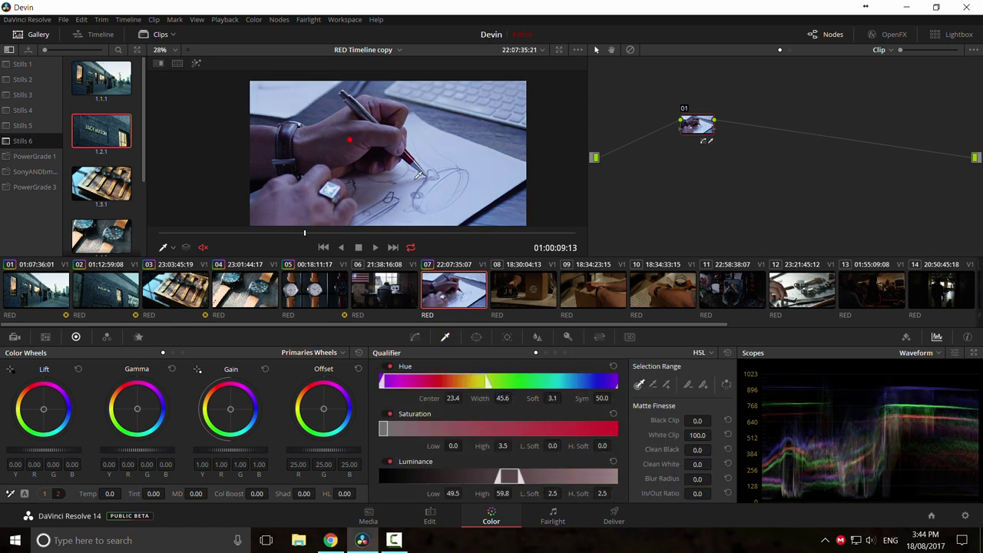
left_click_drag(507, 400, 513, 400)
left_click_drag(498, 475, 519, 456)
left_click_drag(503, 399, 508, 397)
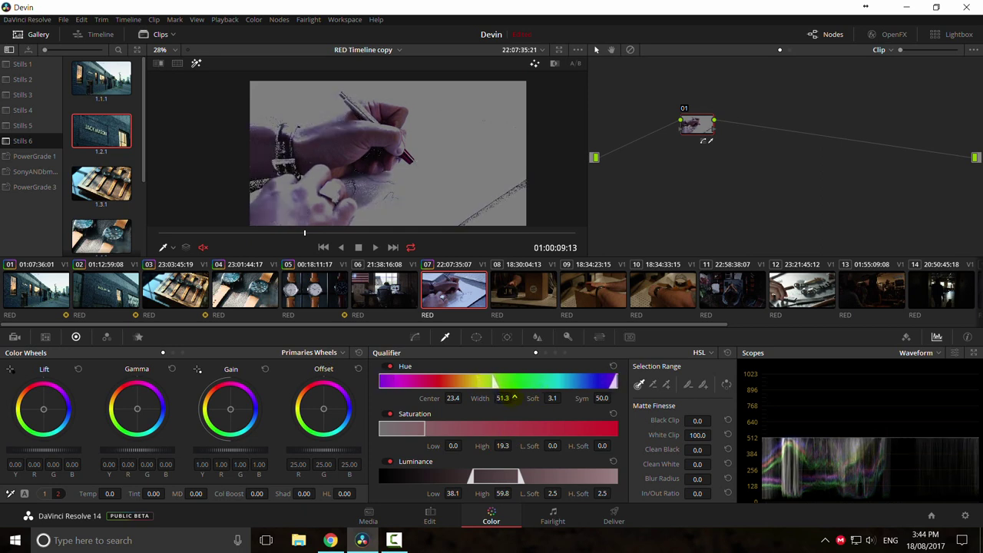
left_click_drag(504, 493, 520, 493)
left_click_drag(695, 449, 684, 464)
Step: Turn off the highlight, try a warmer gain on the qualified skin, reset it and delete node 01
left_click(196, 63)
left_click_drag(230, 410, 228, 406)
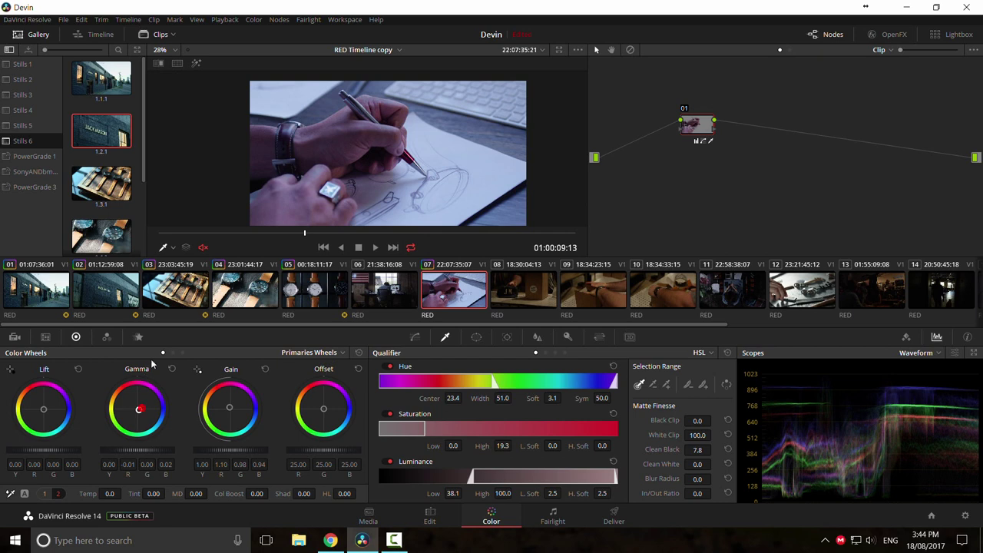
left_click(266, 370)
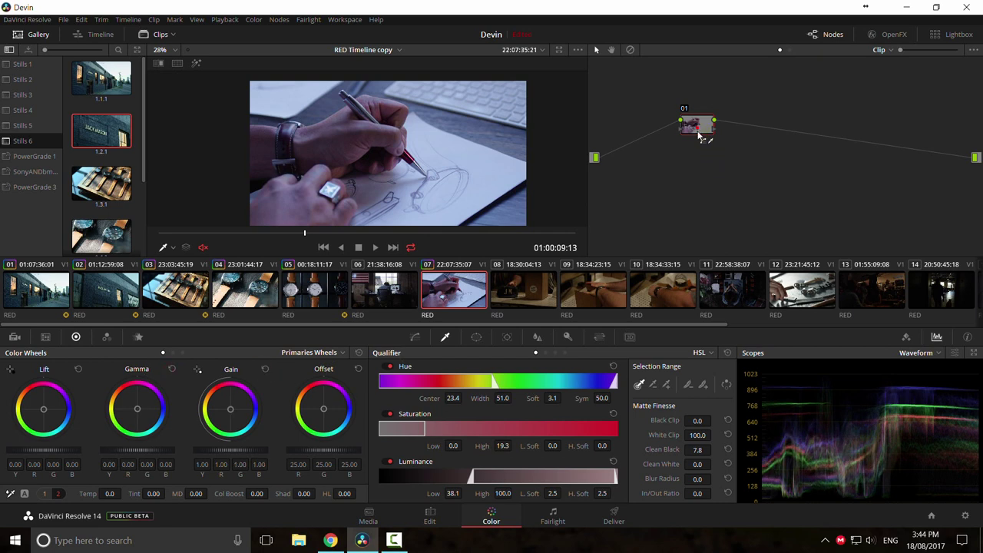
key("Delete")
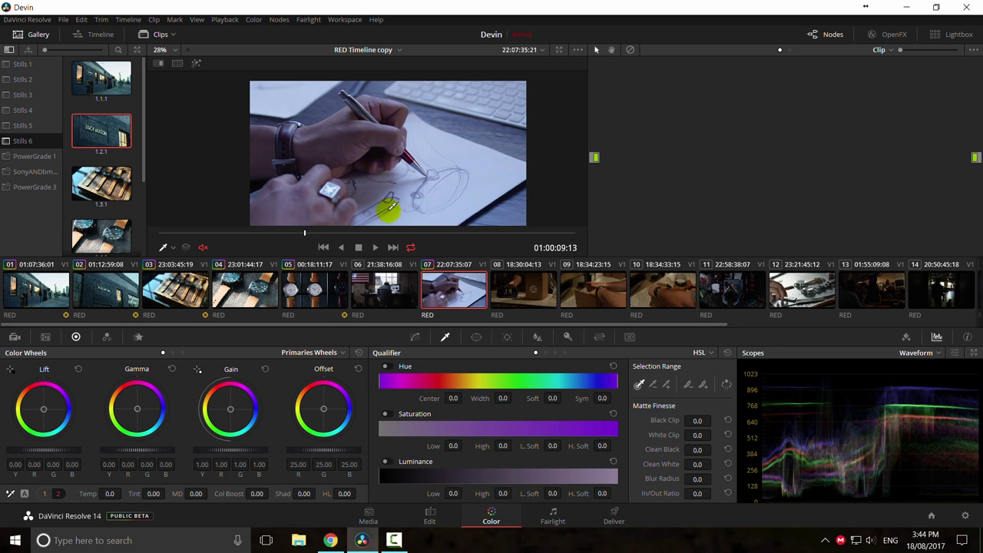
Step: Add a fresh serial node to clip 07 and reframe the shot in the viewer
scroll(400, 201, "down", 1)
scroll(400, 202, "up", 1)
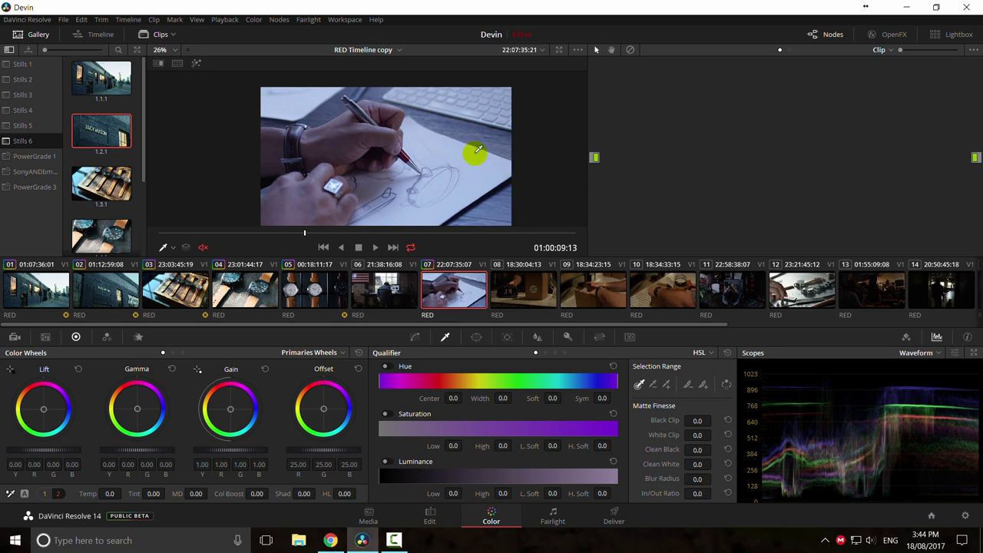
scroll(487, 185, "up", 2)
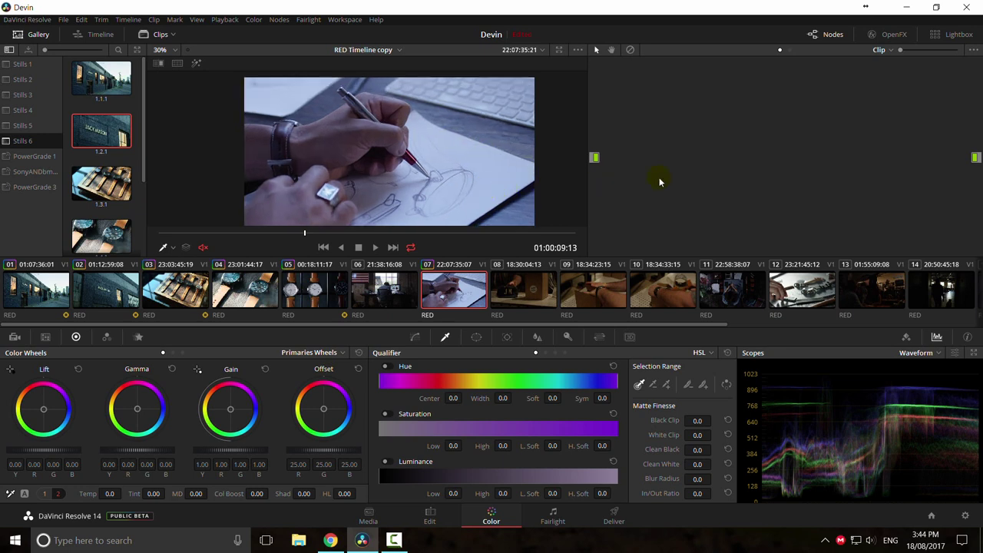
key("alt+s")
left_click_drag(430, 187, 419, 164)
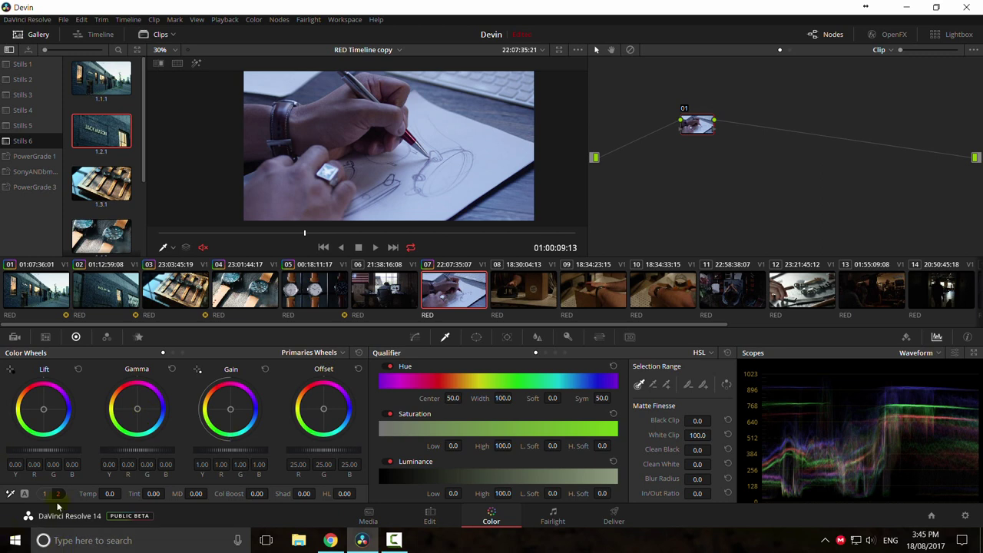
Step: Set the RED clip's Camera Raw settings to decode using Clip
left_click(14, 336)
scroll(388, 157, "down", 2)
scroll(388, 152, "down", 1)
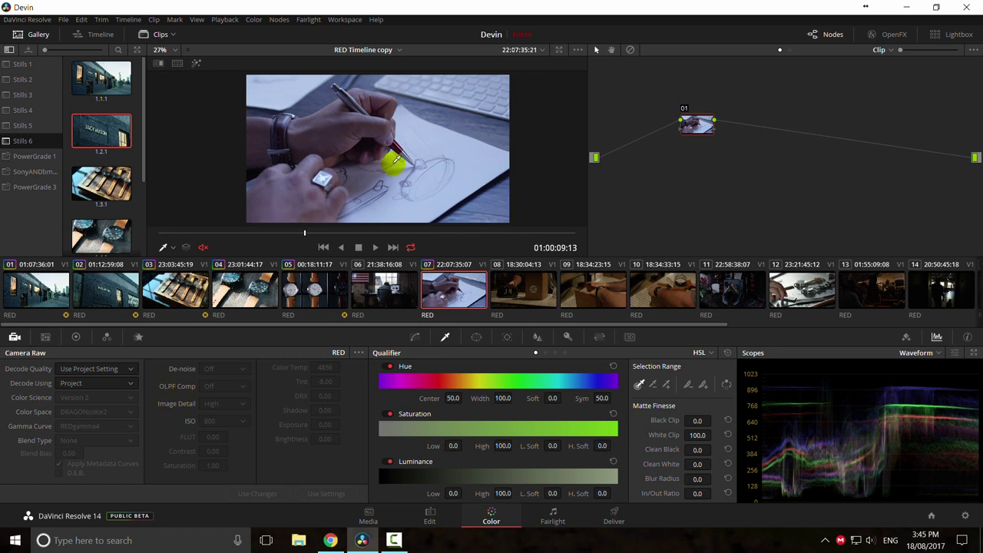
left_click(92, 382)
left_click(77, 433)
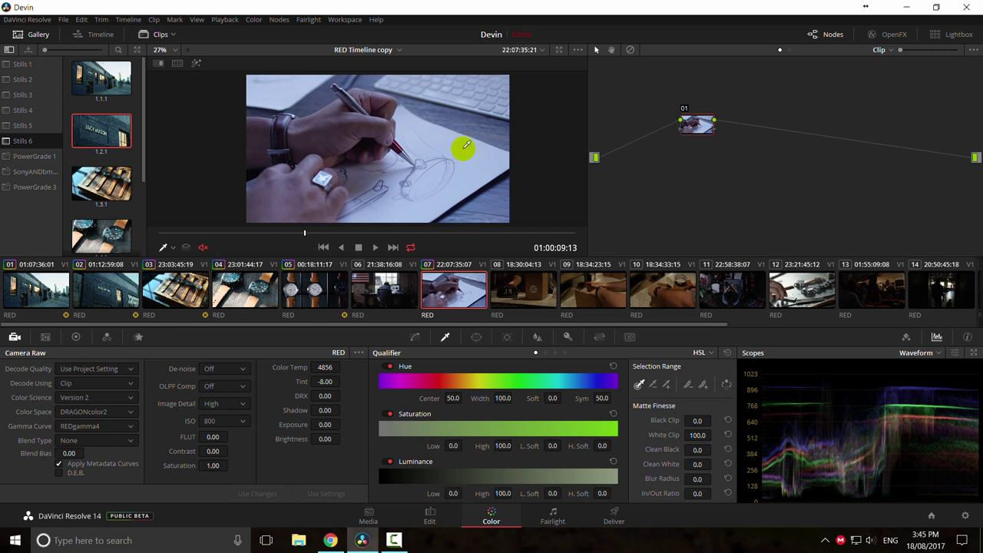
Step: Warm the raw white balance with a Color Temp of 10000 and a Tint of -5.90
left_click(325, 367)
left_click_drag(325, 367, 629, 337)
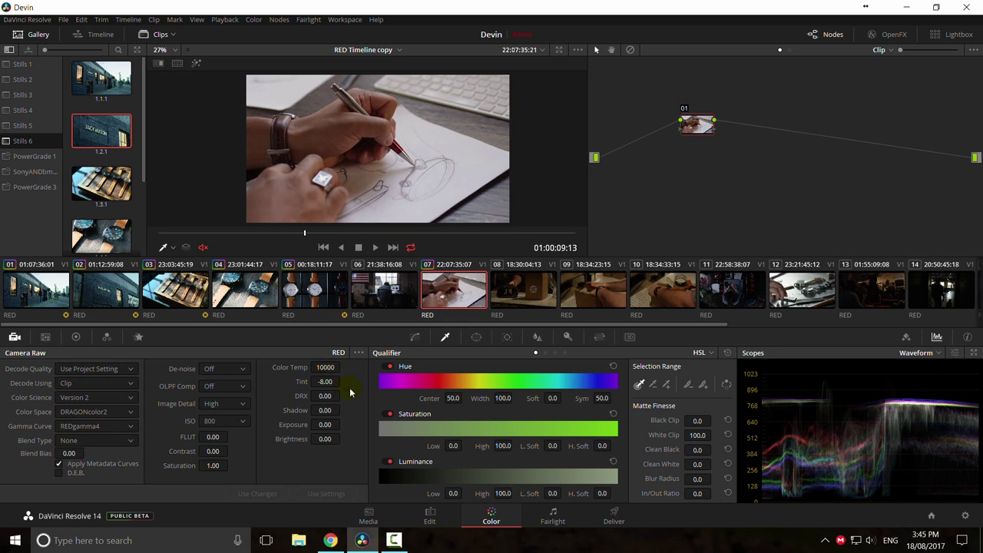
left_click_drag(327, 382, 480, 362)
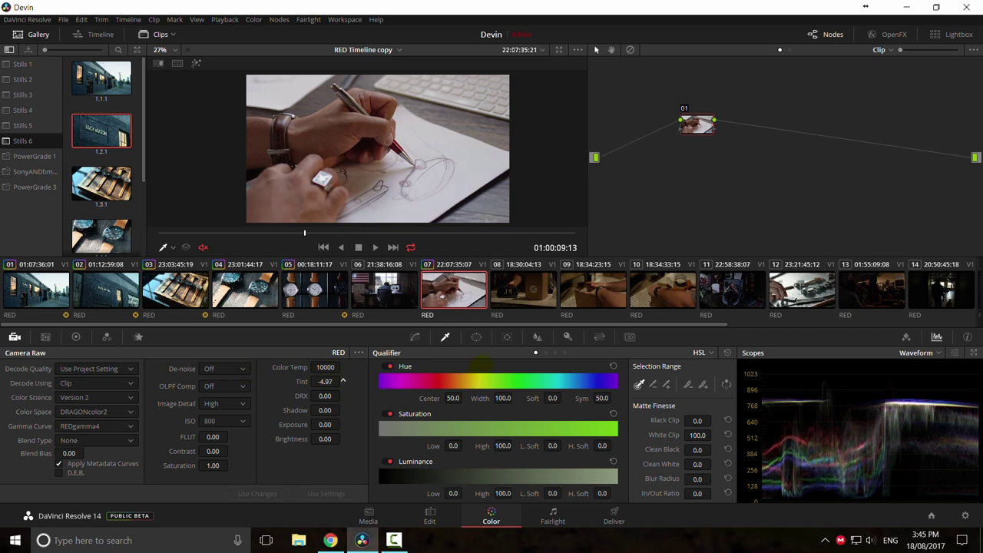
left_click_drag(324, 367, 491, 352)
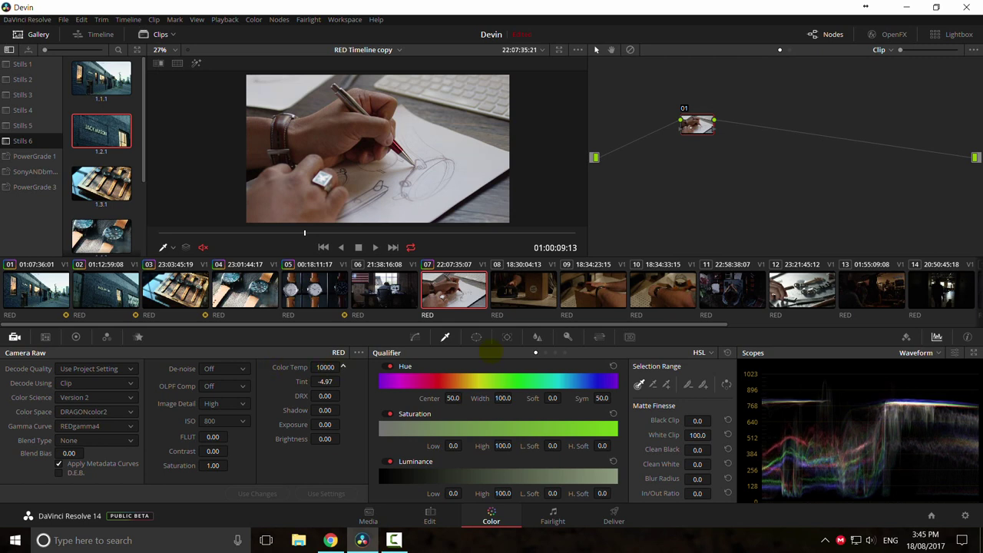
left_click_drag(331, 382, 272, 370)
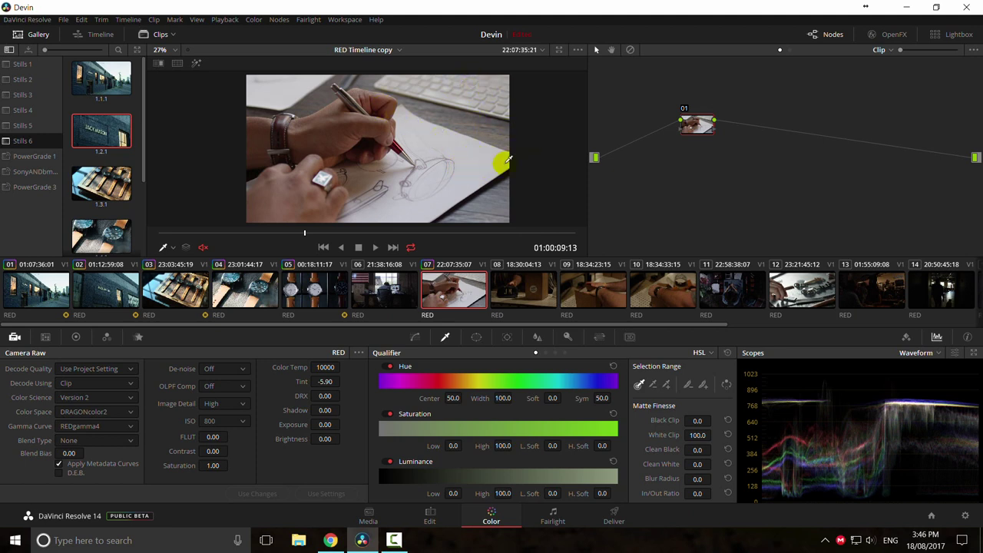
Step: Add contrast to node 01 with a custom curve, lifting the highlights and slightly lowering the deep shadows
left_click_drag(691, 123, 654, 117)
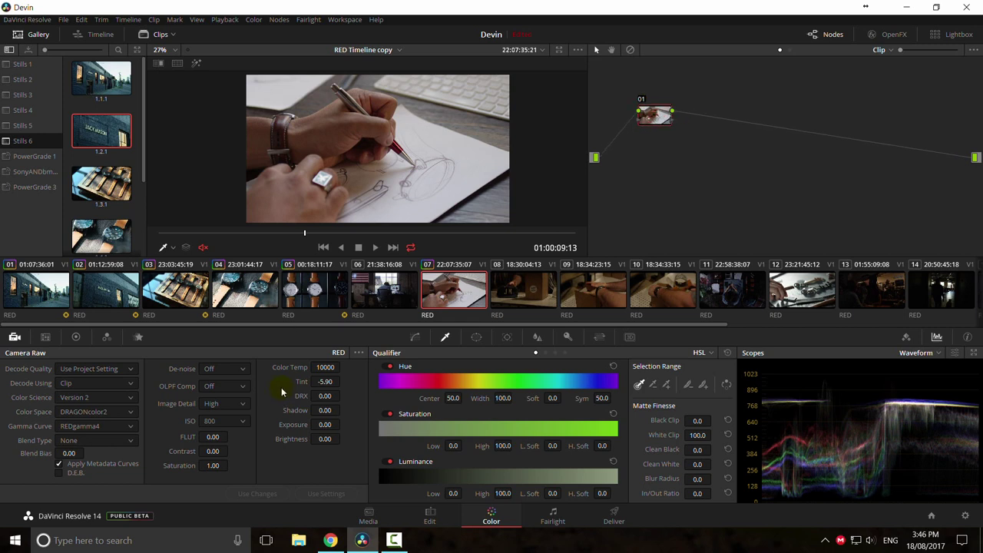
left_click(415, 338)
left_click_drag(560, 392, 542, 390)
mouse_move(411, 484)
left_mouse_down()
mouse_move(396, 464)
mouse_move(399, 483)
left_mouse_up()
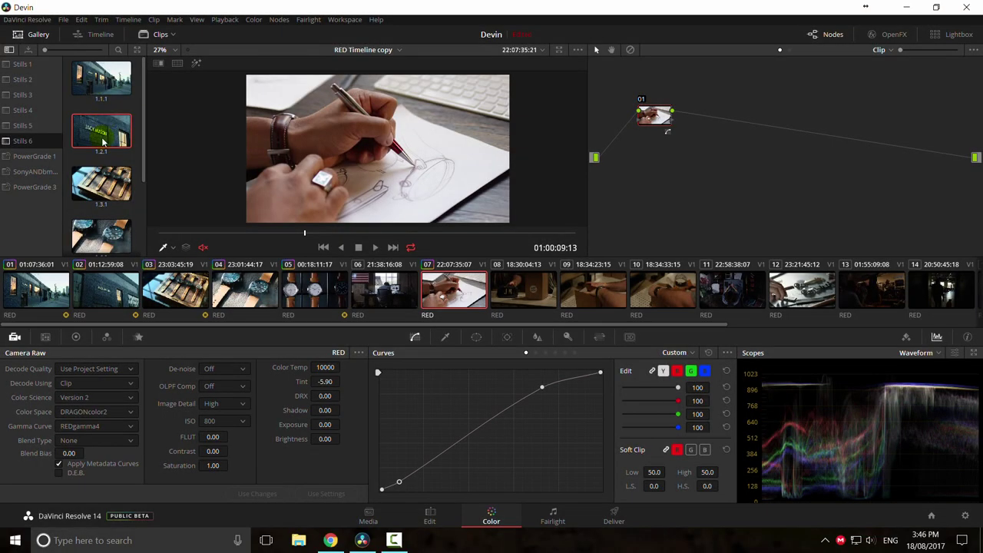
Step: Wipe the sketching shot against stills 1.1.1, 1.3.1 and 1.17.1 to compare contrast and skin tone, and turn the wipe off
double_click(96, 86)
left_click_drag(392, 170, 222, 178)
double_click(102, 184)
scroll(106, 209, "down", 3)
left_click(103, 223)
scroll(369, 170, "up", 2)
left_click_drag(431, 181, 464, 131)
left_click_drag(428, 158, 398, 178)
key("ctrl+w")
scroll(392, 184, "down", 2)
Step: Add serial node 02 after node 01 and switch its curves to Hue Vs Hue
left_click(674, 352)
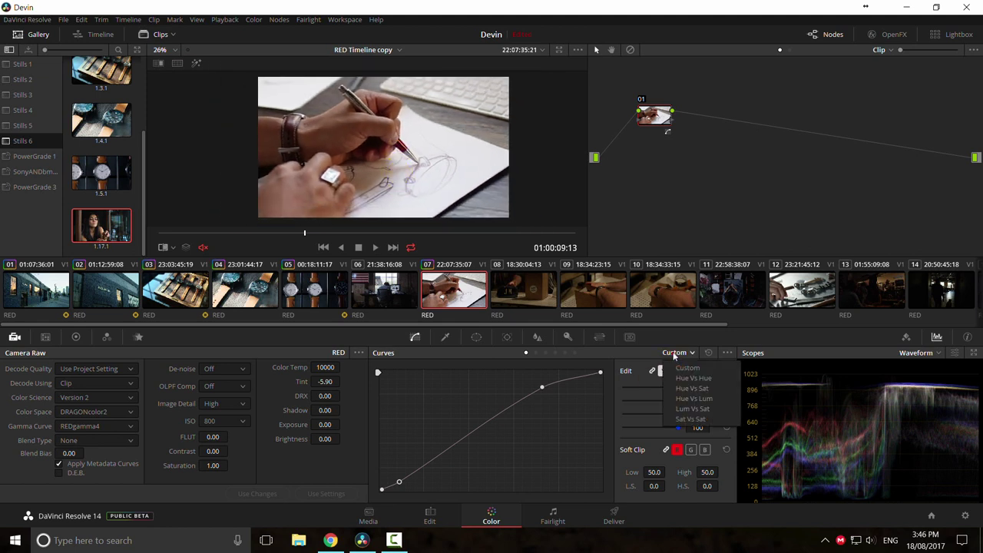
left_click(655, 119)
key("alt+s")
left_click(675, 353)
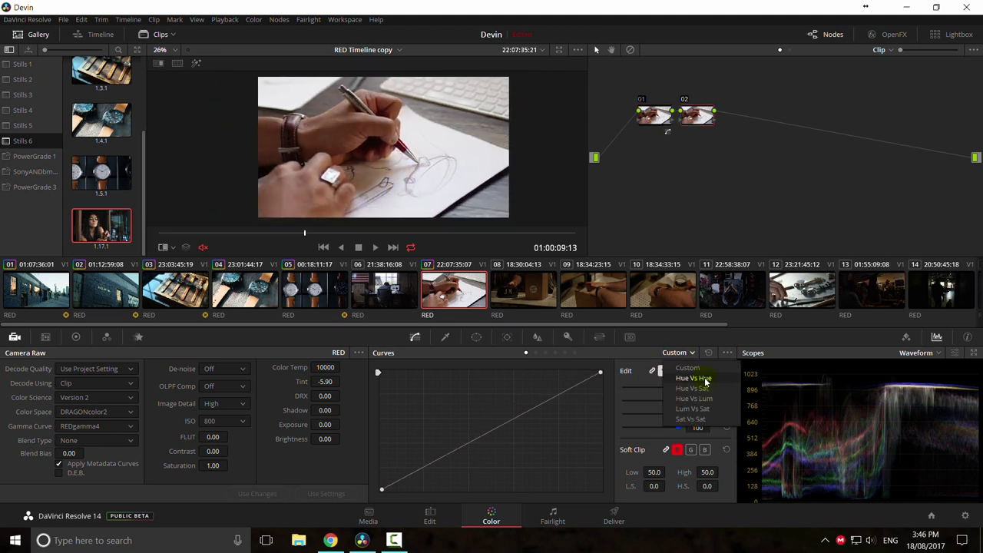
left_click(705, 382)
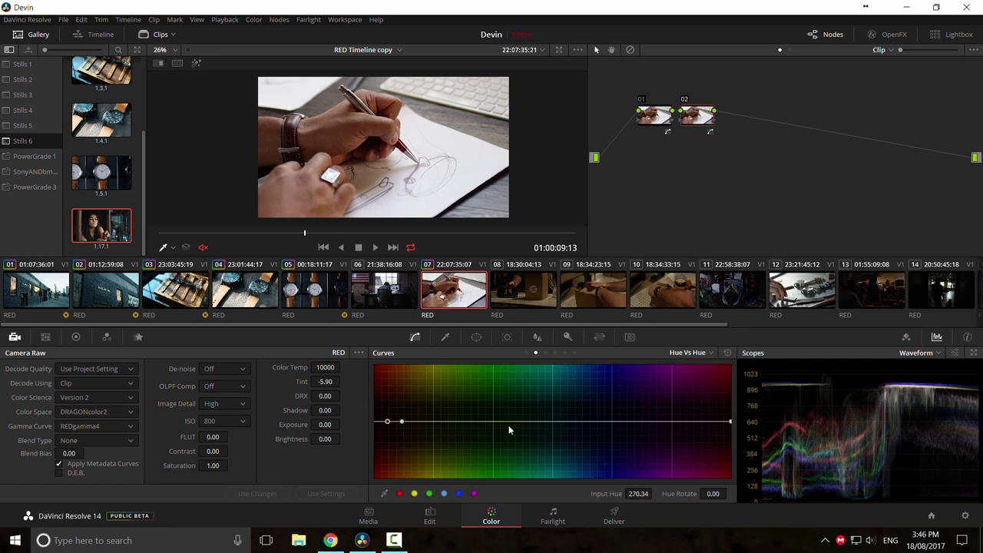
Step: Isolate the red-orange skin range with points on the Hue Vs Hue curve and shift its hue slightly
left_click_drag(384, 422, 406, 427)
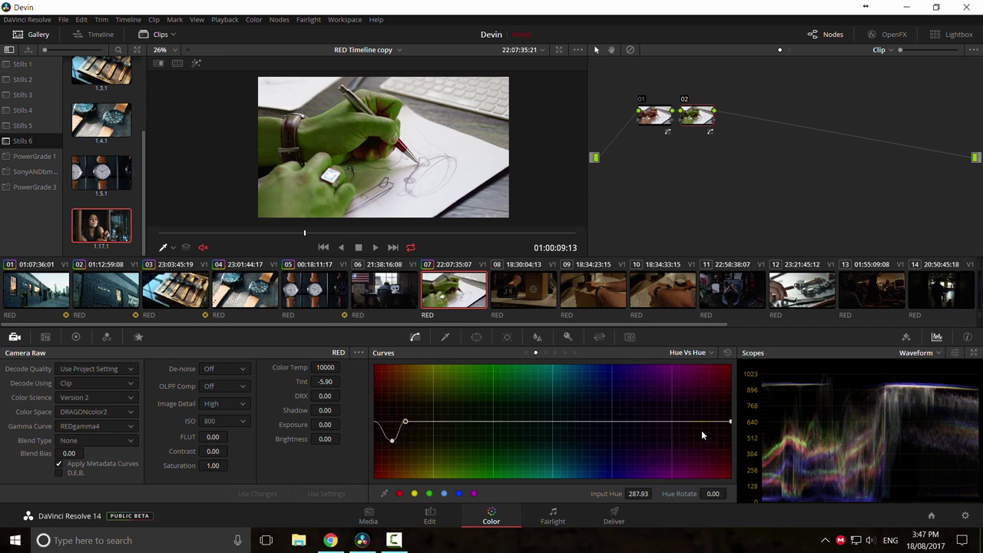
left_click_drag(728, 421, 709, 423)
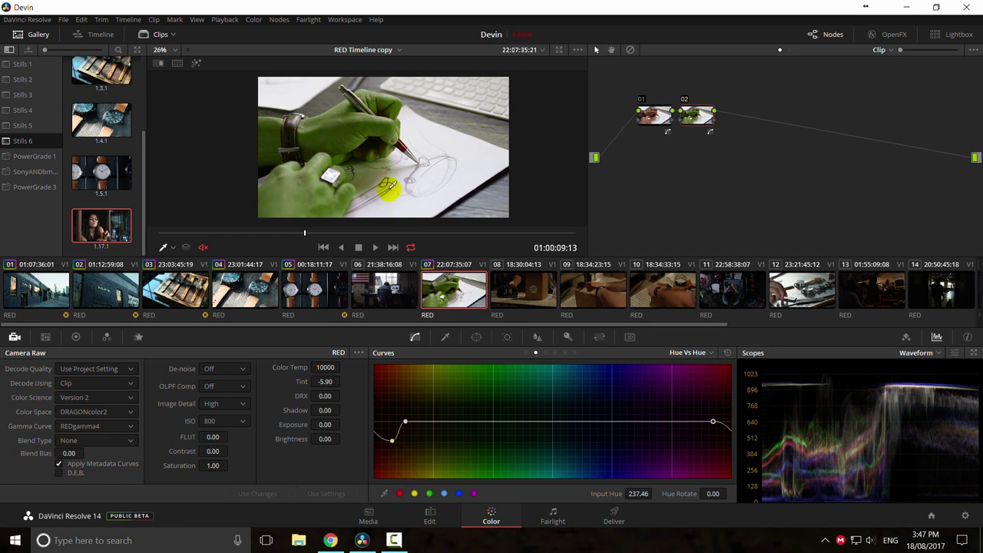
left_click_drag(390, 439, 390, 425)
Step: Wipe the hand against still 1.17.1 of the woman and toggle the wipe to compare skin tones
double_click(95, 229)
left_click_drag(313, 180, 422, 163)
key("alt+w")
scroll(405, 191, "up", 1)
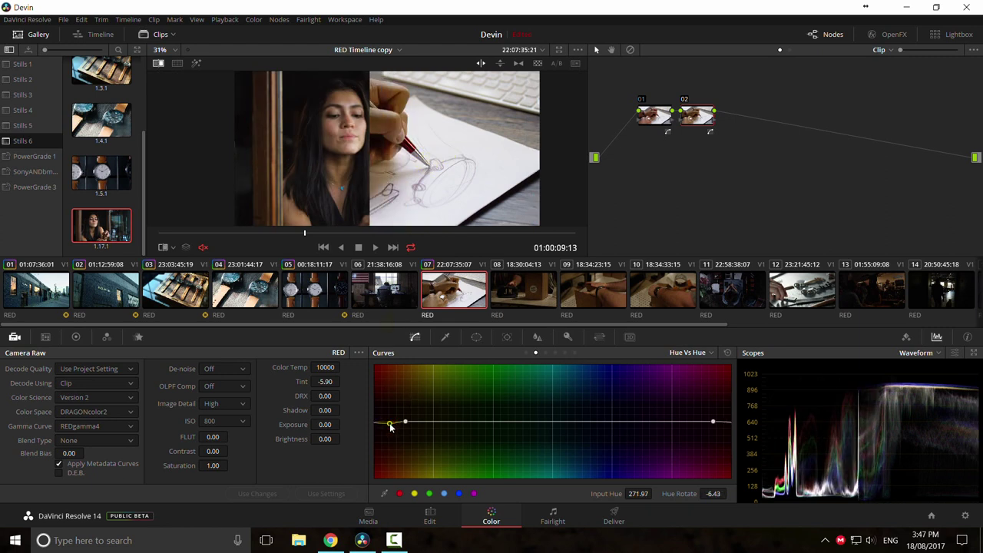
left_click_drag(353, 180, 365, 146)
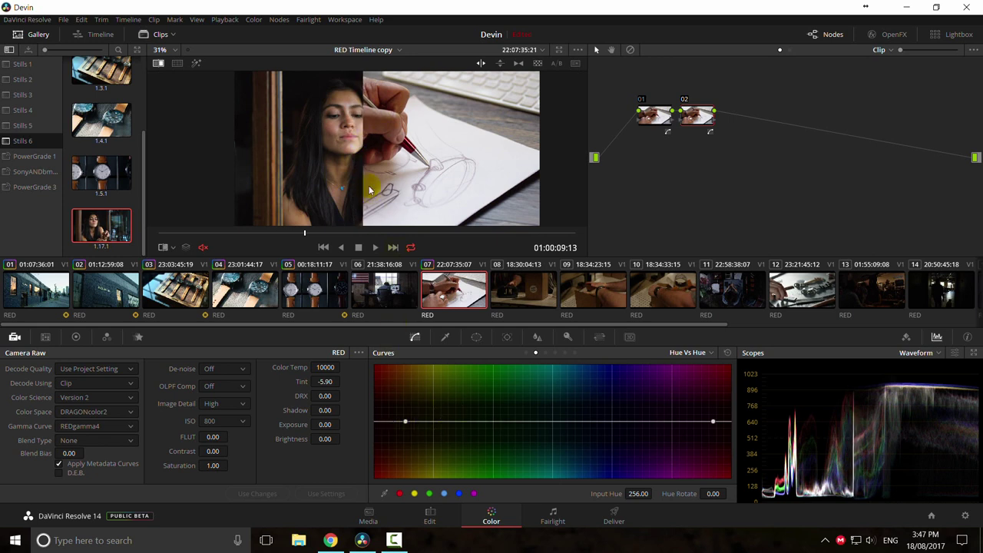
key("ctrl+w")
key("ctrl+w")
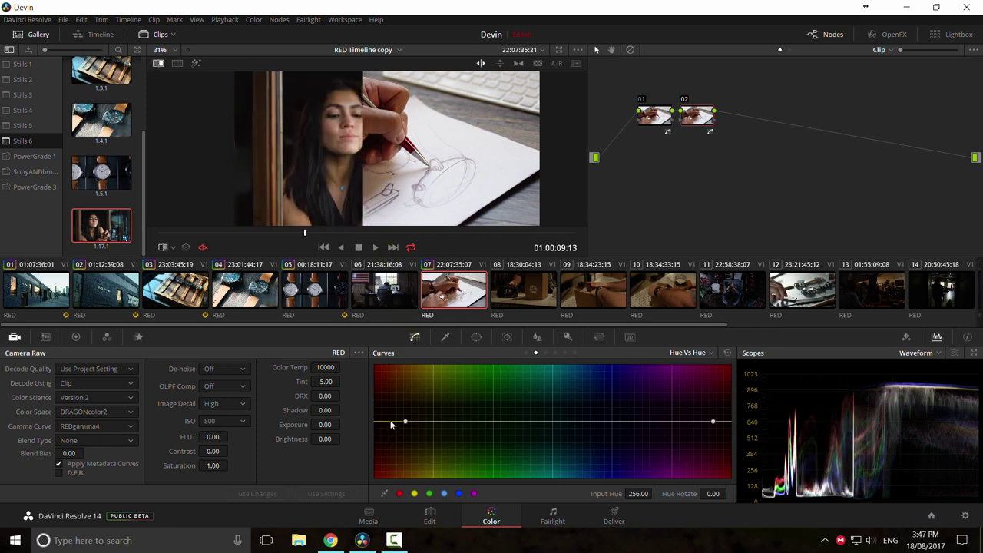
Step: Shift the skin reds with points at both ends of the Hue Vs Hue curve, setting Hue Rotate to -16.07 at Input Hue 246.73
left_click_drag(390, 427, 390, 427)
left_click_drag(726, 426, 725, 428)
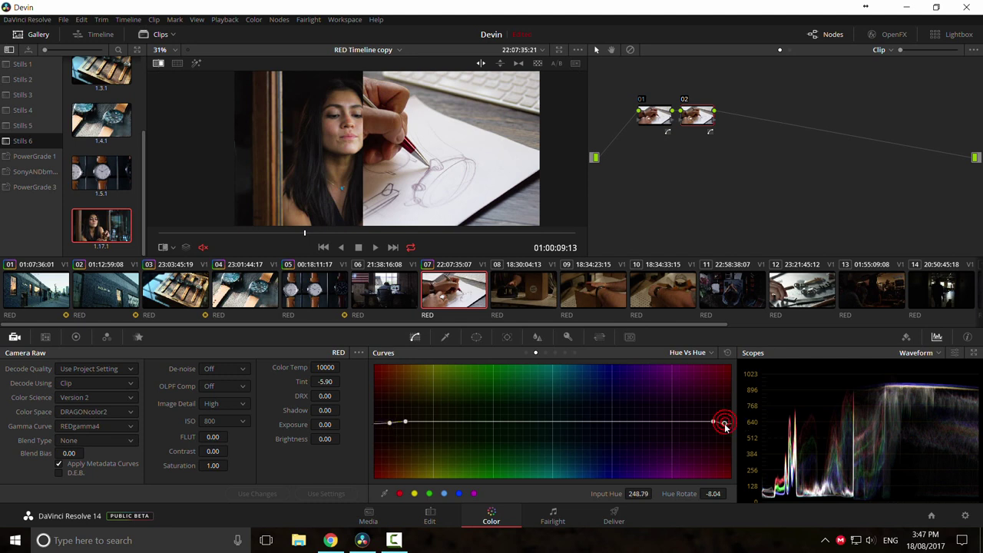
left_click_drag(407, 424, 419, 426)
key("ctrl+w")
key("ctrl+w")
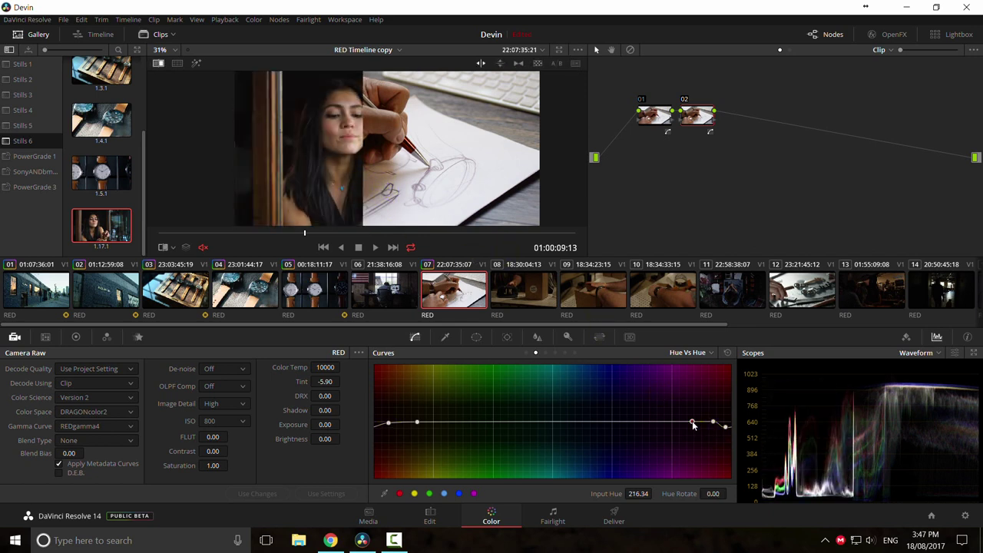
left_click_drag(722, 433, 722, 433)
key("ctrl+w")
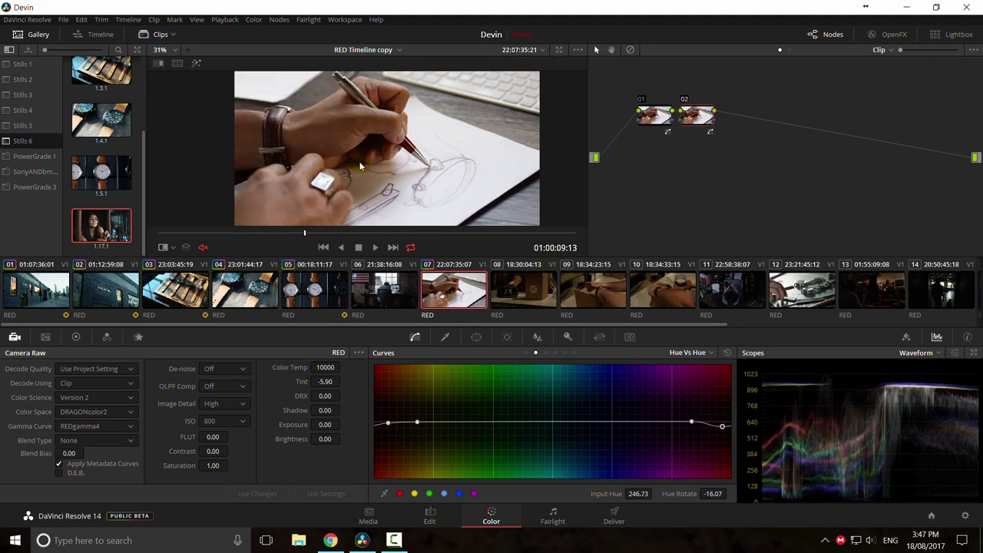
Step: Review the hand clip full screen, and wipe it against still 1.4.1 of the watches to compare skin and leather tones
scroll(364, 169, "down", 2)
key("ctrl+f")
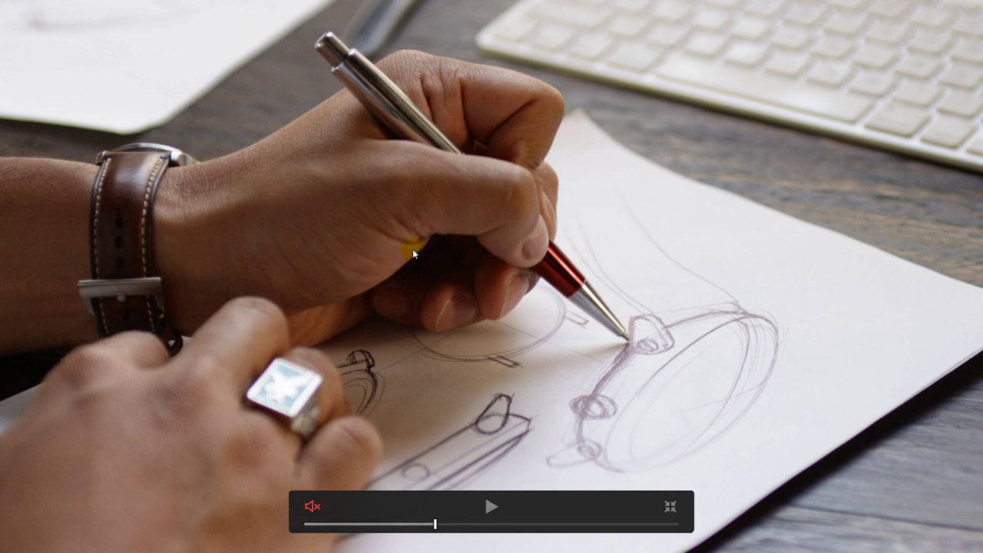
key("ctrl+f")
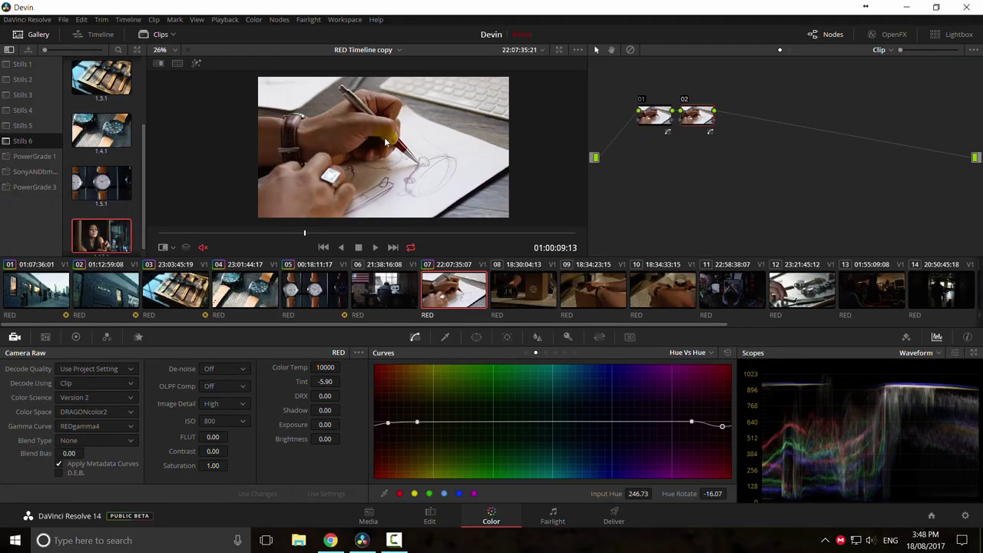
double_click(127, 129)
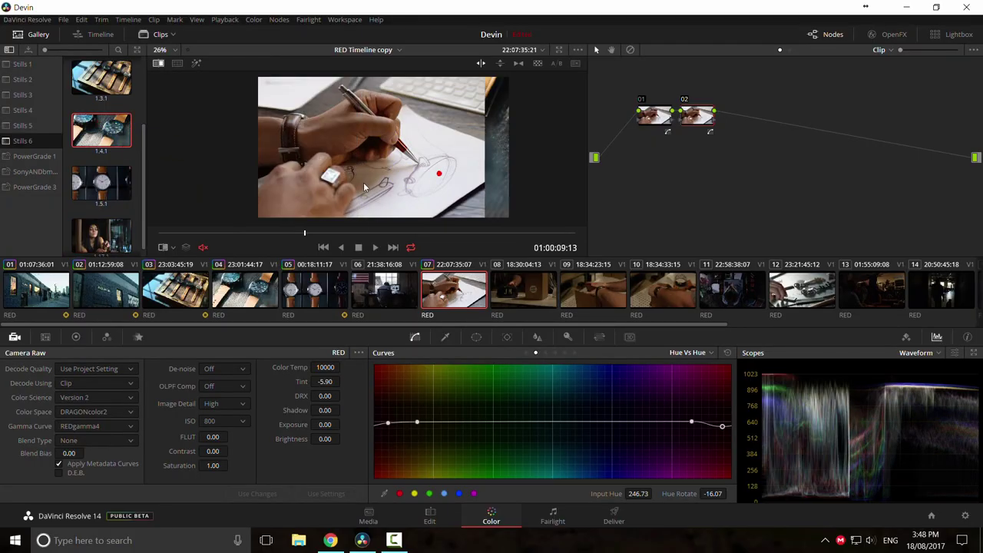
left_click_drag(308, 181, 307, 184)
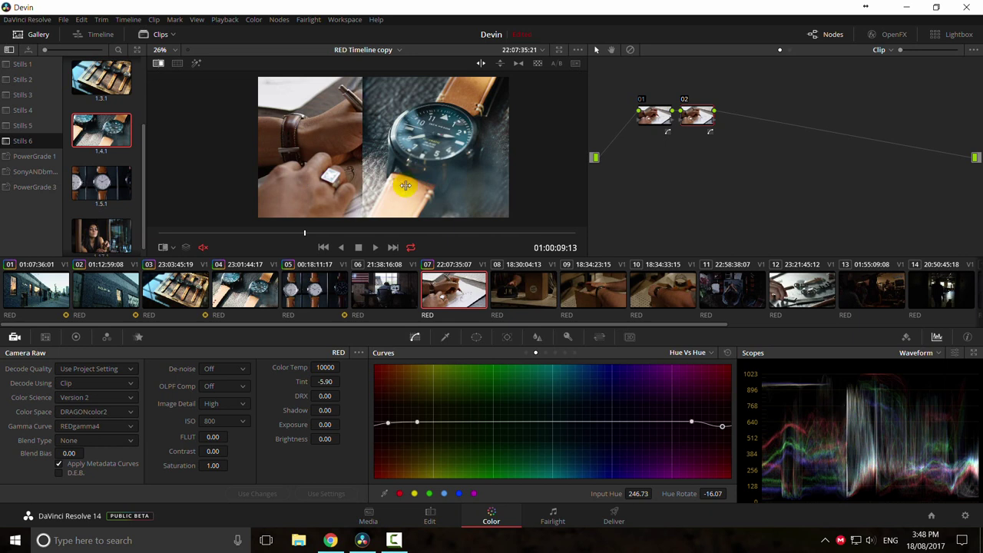
mouse_move(409, 190)
left_mouse_down()
mouse_move(527, 197)
mouse_move(461, 192)
mouse_move(508, 190)
left_mouse_up()
key("ctrl+w")
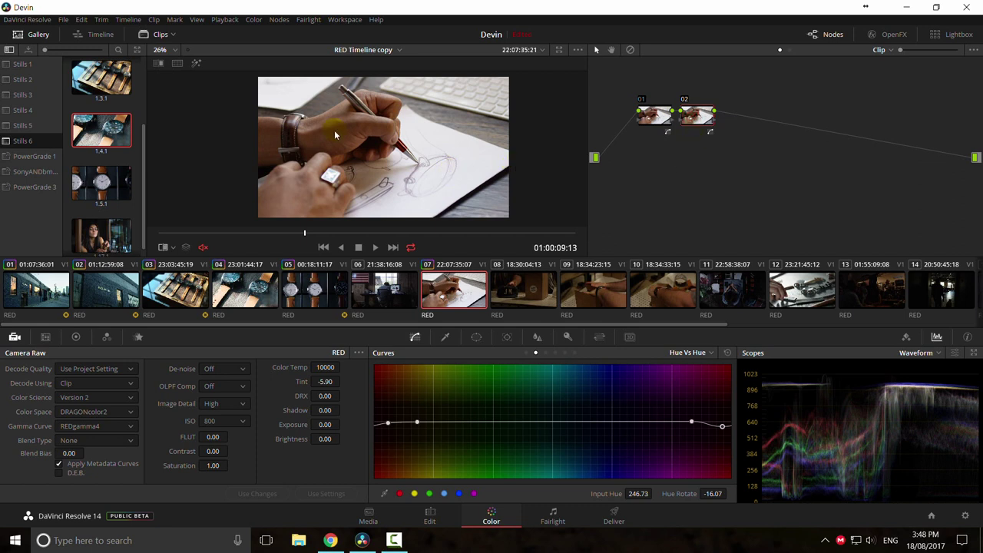
key("ctrl+w")
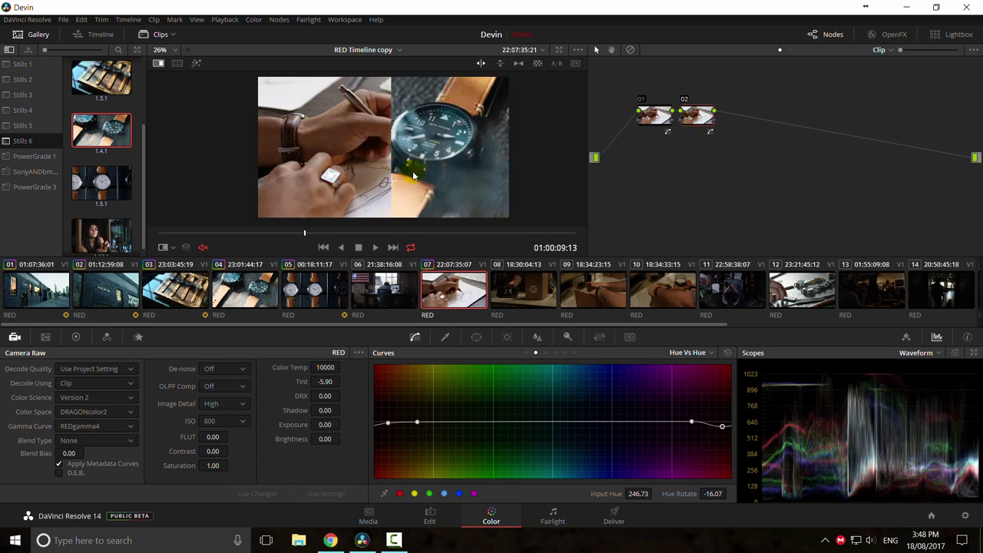
Step: Wipe the hand against still 1.17.1 of the woman and check clip 07 beside its neighbouring clips
left_click(99, 245)
left_click_drag(421, 186, 386, 181)
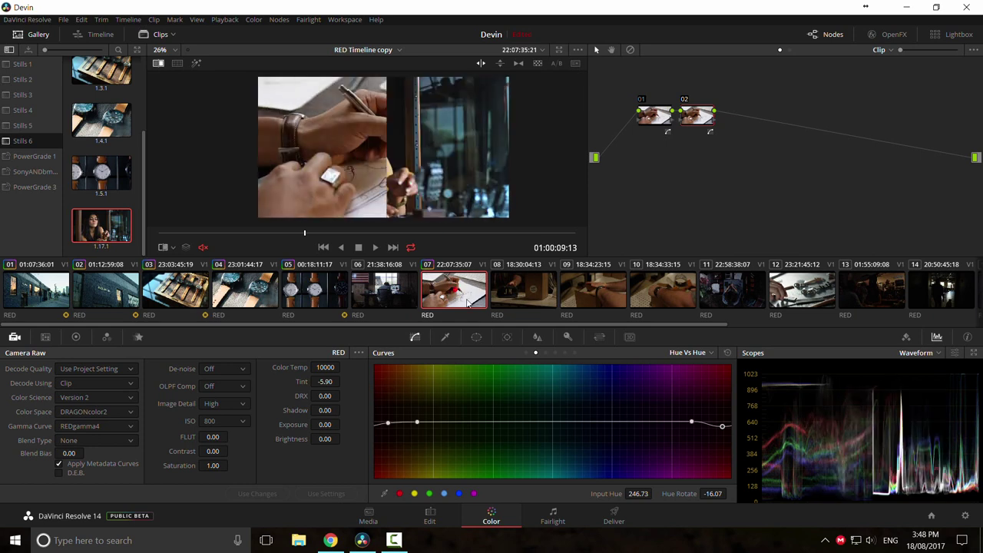
key("ctrl+w")
key("Up")
left_click(493, 298)
left_click(443, 290)
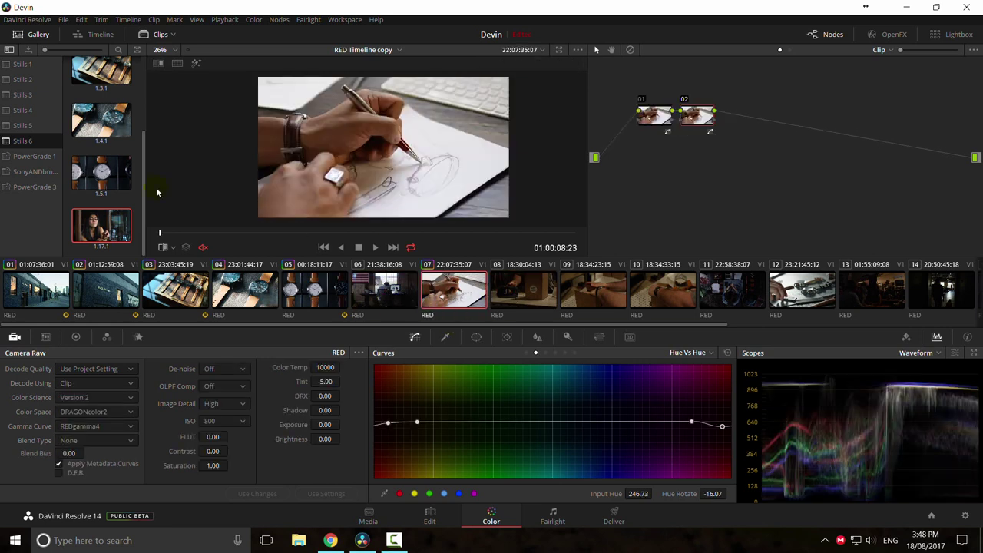
Step: Wipe the first frame of clip 07 against stills 1.17.1 and 1.4.1 to compare the colours
double_click(94, 232)
left_click_drag(383, 181, 324, 188)
double_click(102, 121)
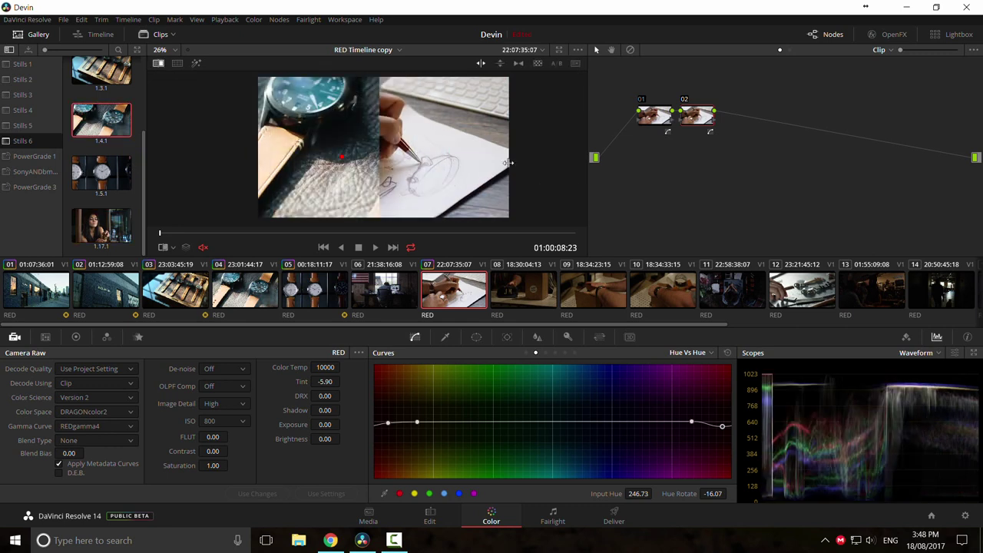
left_click_drag(609, 168, 394, 186)
left_click_drag(393, 138, 404, 160)
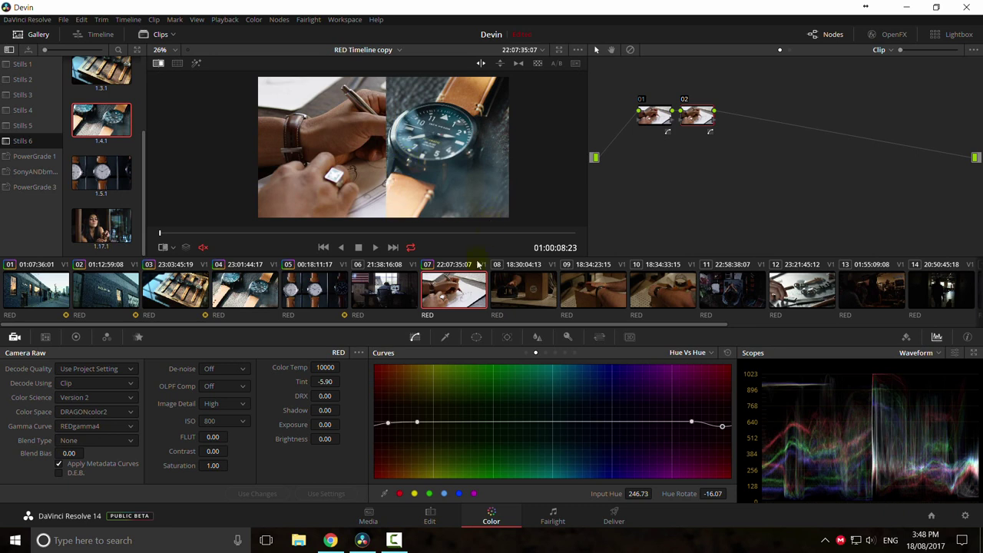
key("ctrl+w")
Step: Switch between clip 07 and the neighbouring clips 06 and 08 to compare their overall look
left_click(390, 301)
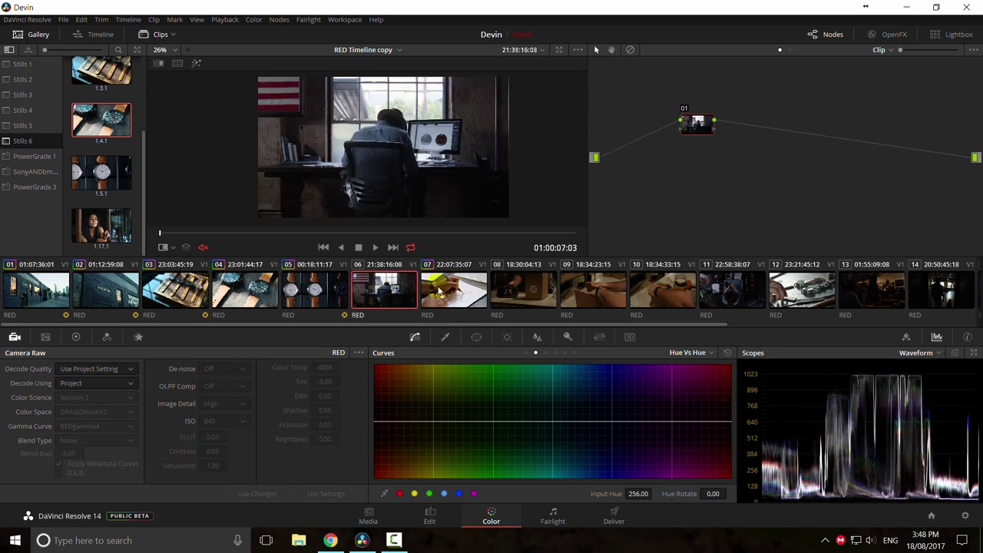
left_click(453, 299)
key("Up")
key("Down")
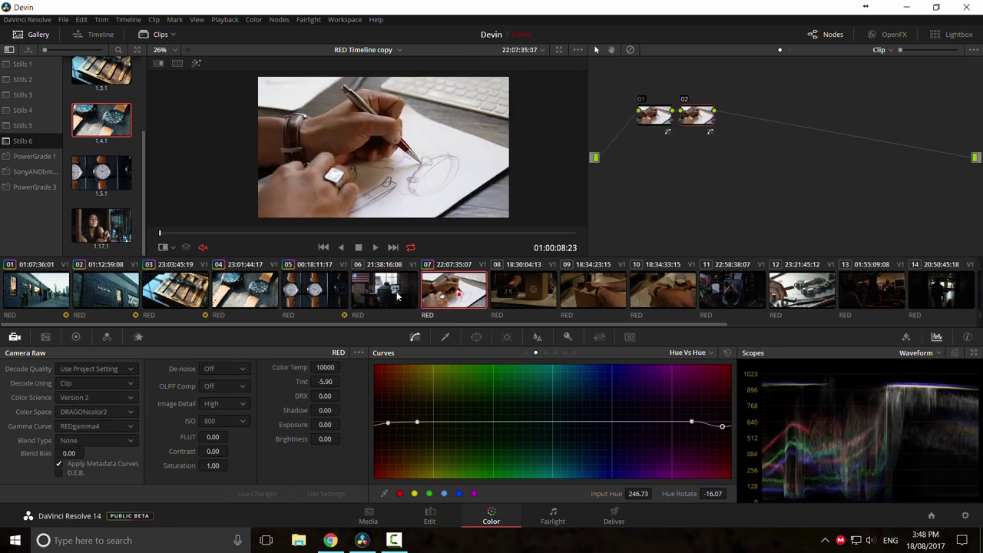
key("Up")
key("Down")
key("Up")
left_click(522, 298)
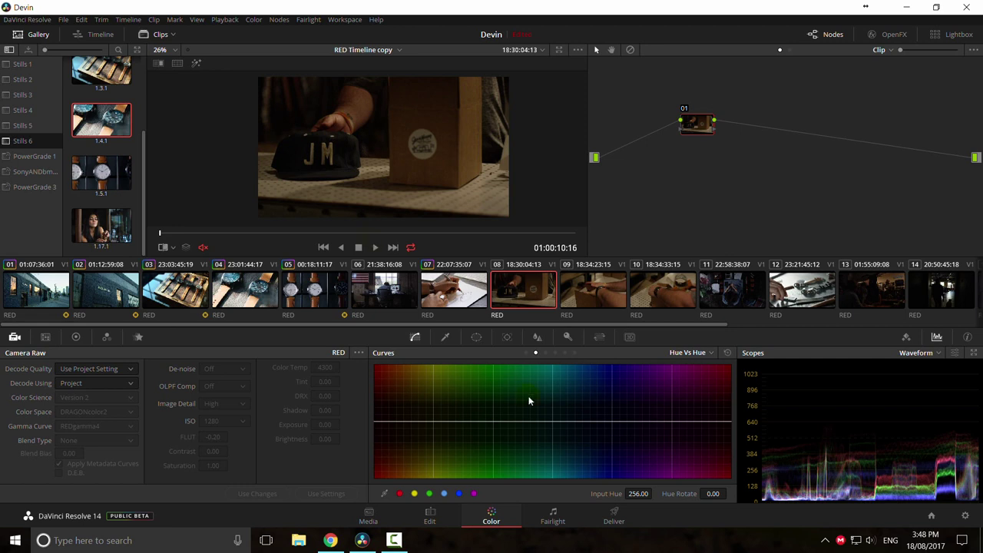
left_click(465, 295)
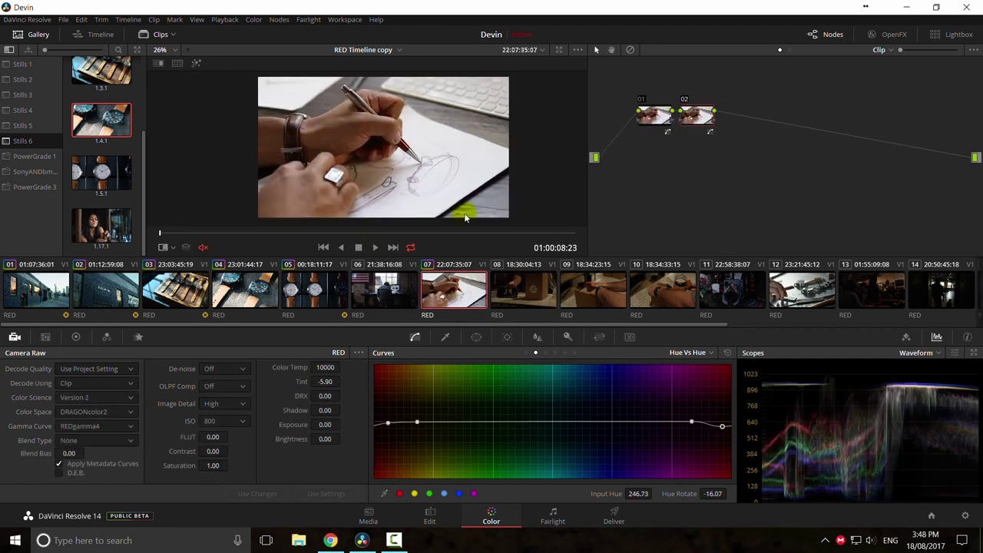
Step: Bring back the wipe against still 1.4.1 and compare the hand with the watch straps at closer zoom
left_click_drag(403, 324, 327, 337)
key("ctrl+w")
left_click_drag(423, 189, 423, 167)
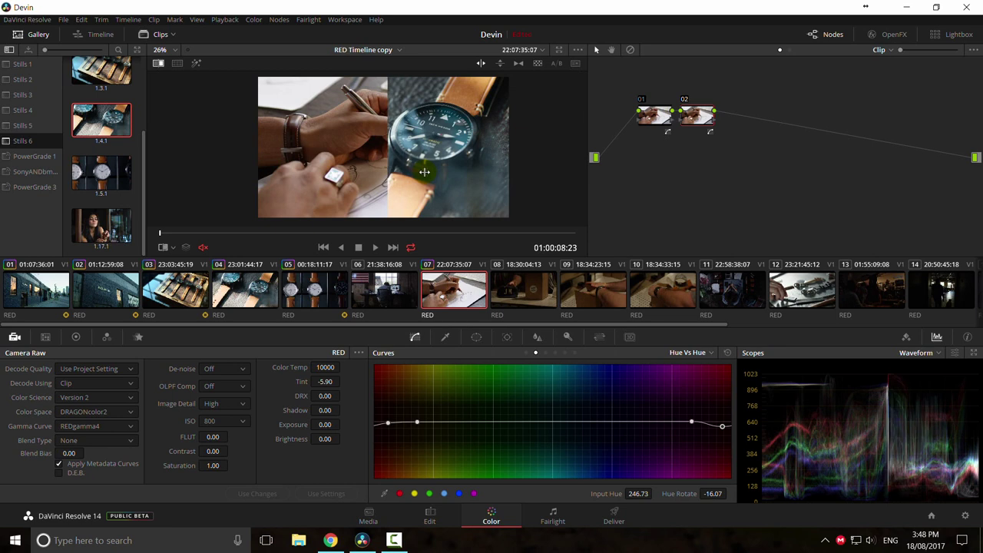
scroll(434, 180, "up", 1)
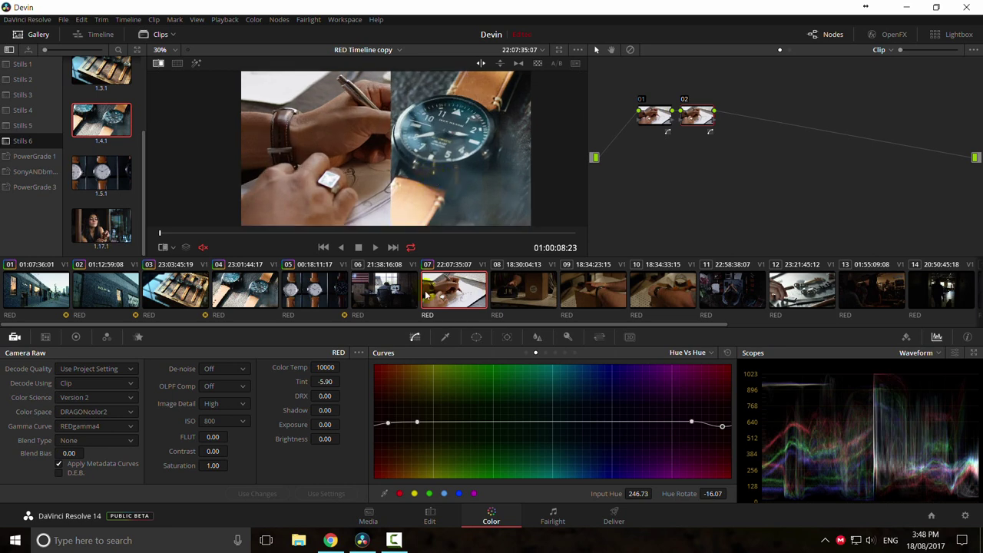
left_click_drag(401, 174, 378, 165)
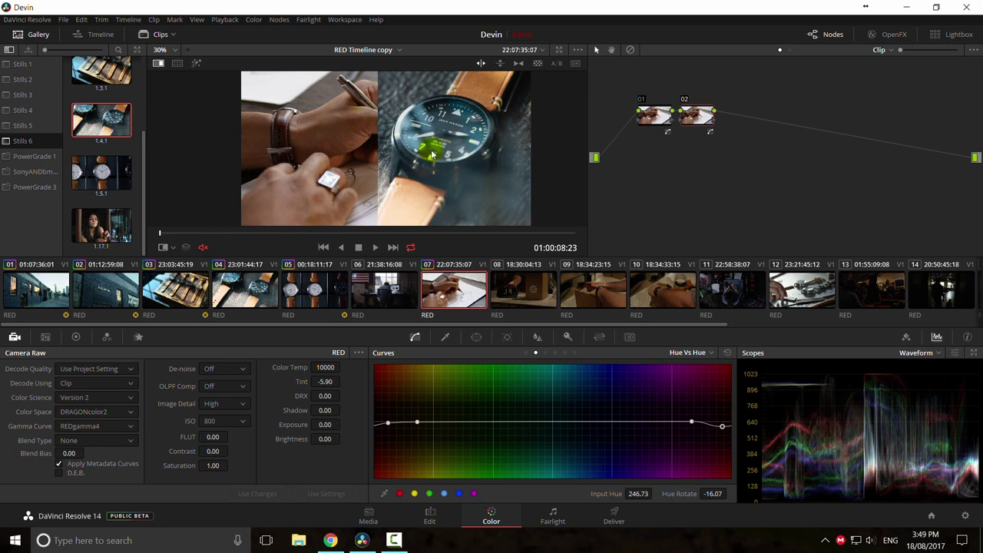
key("ctrl+w")
Step: Alternate repeatedly between clips 06, 07 and 08, and toggle the grade bypass on clip 07
left_click(389, 287)
left_click(516, 295)
left_click(441, 295)
key("Up")
key("Down")
key("Up")
key("Down")
key("Up")
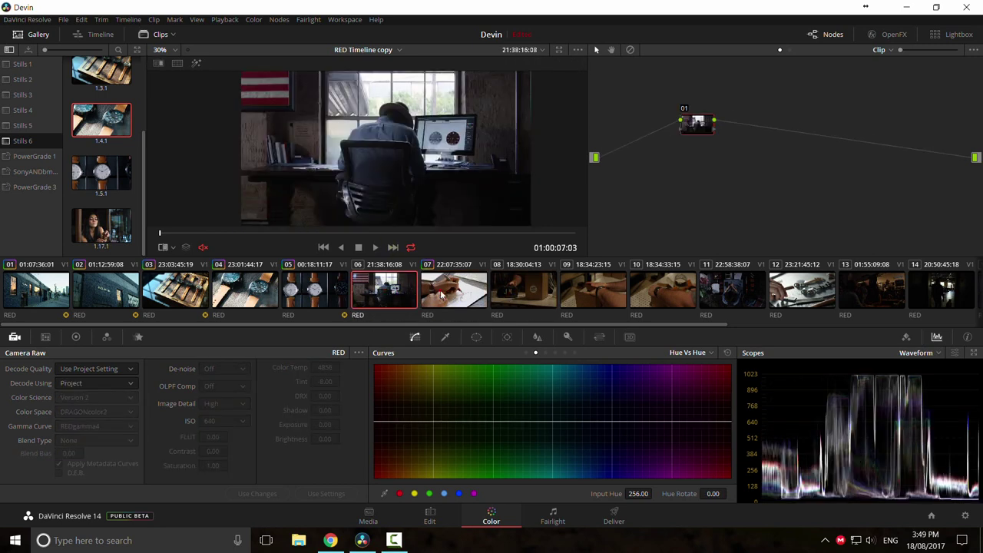
key("Down")
key("shift+d")
key("shift+d")
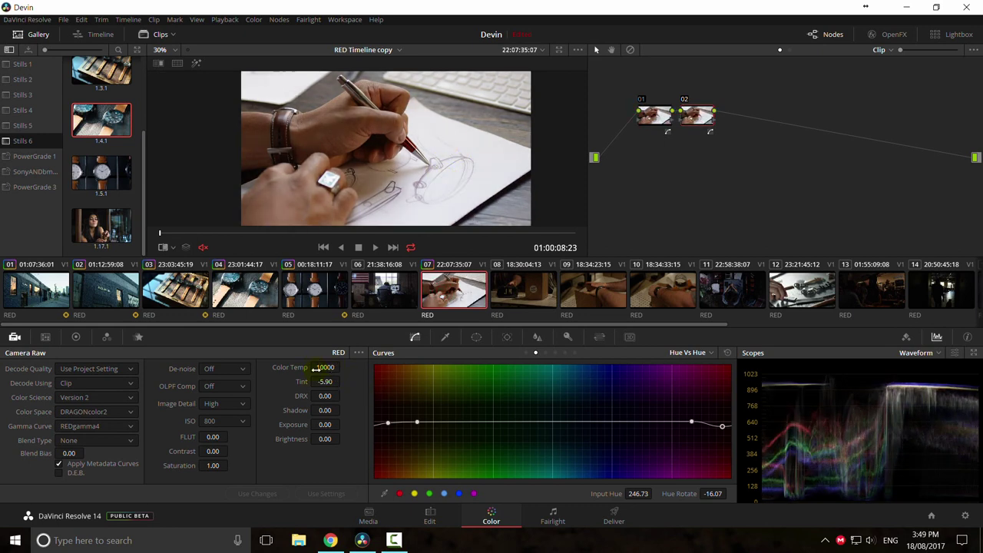
Step: Add serial node 03 after node 02 and compare the hand against still 1.4.1 with the wipe
left_click(704, 112)
key("alt+s")
left_click_drag(739, 122, 792, 123)
key("ctrl+w")
key("ctrl+w")
left_click(386, 169)
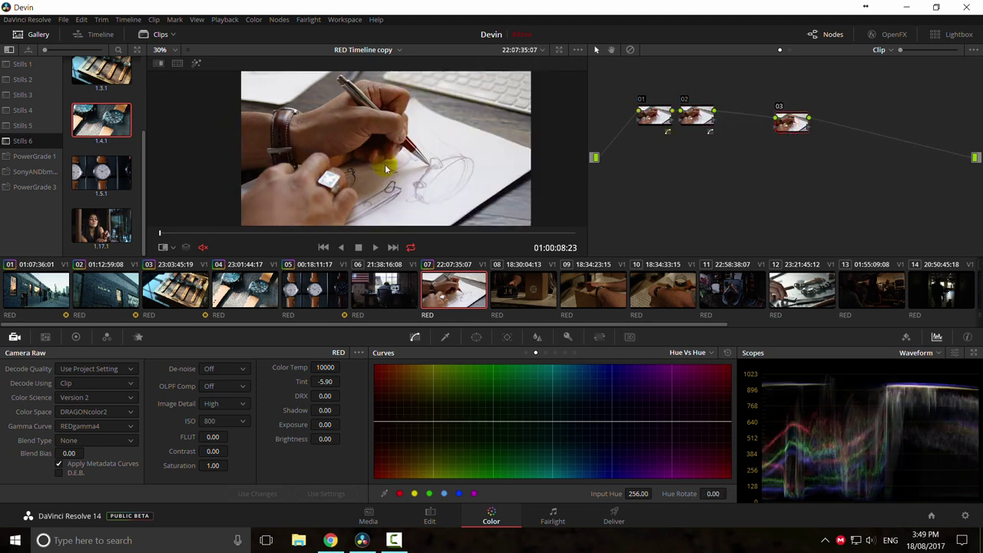
key("ctrl+w")
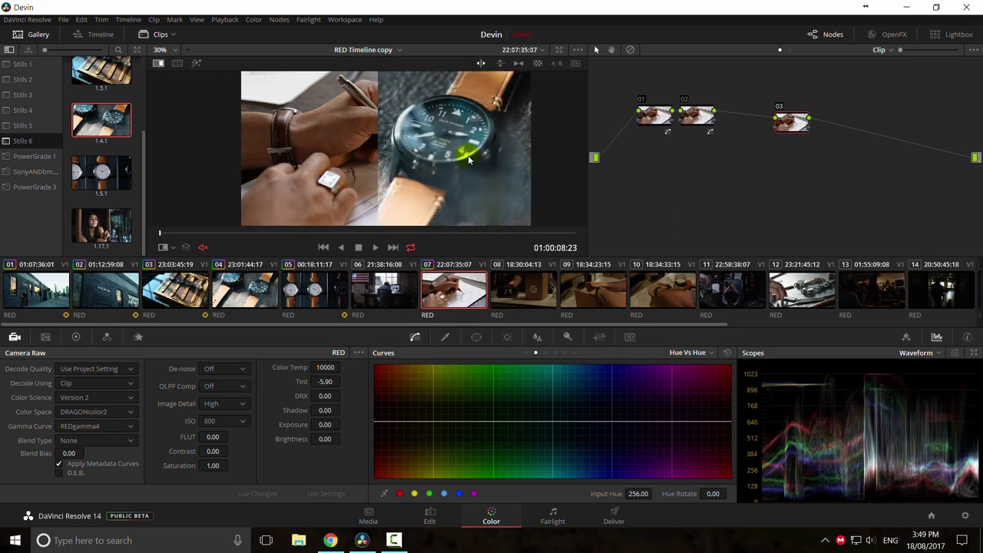
left_click_drag(410, 163, 413, 127)
key("ctrl+w")
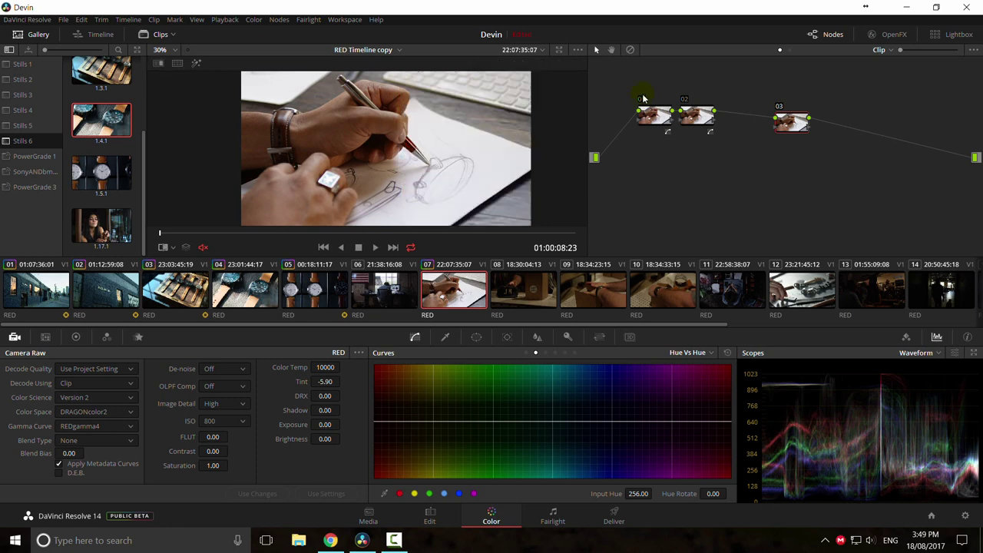
Step: Nudge node 03's red Gamma to -0.01 with the primaries wheels and check it against the watch still with the wipe
left_click_drag(787, 135, 777, 129)
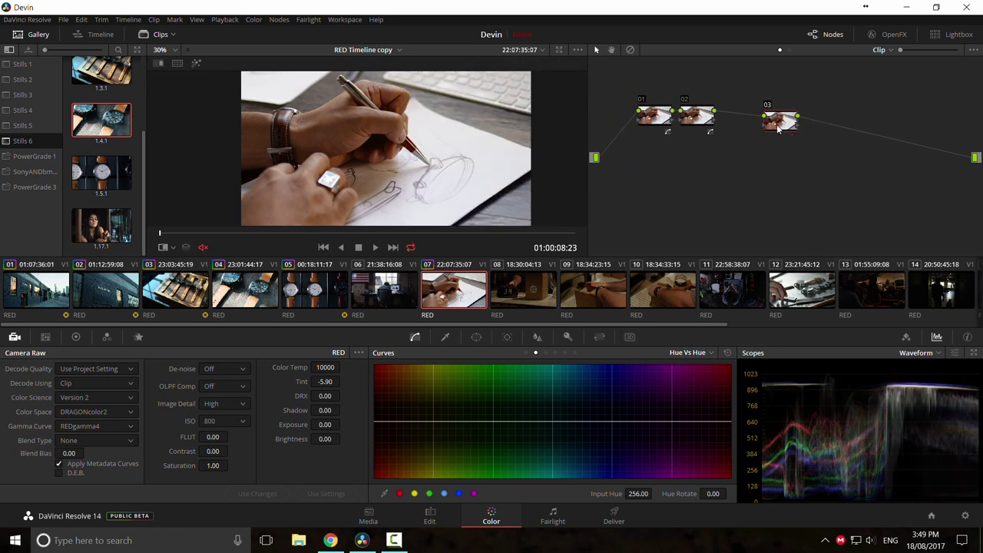
left_click(75, 337)
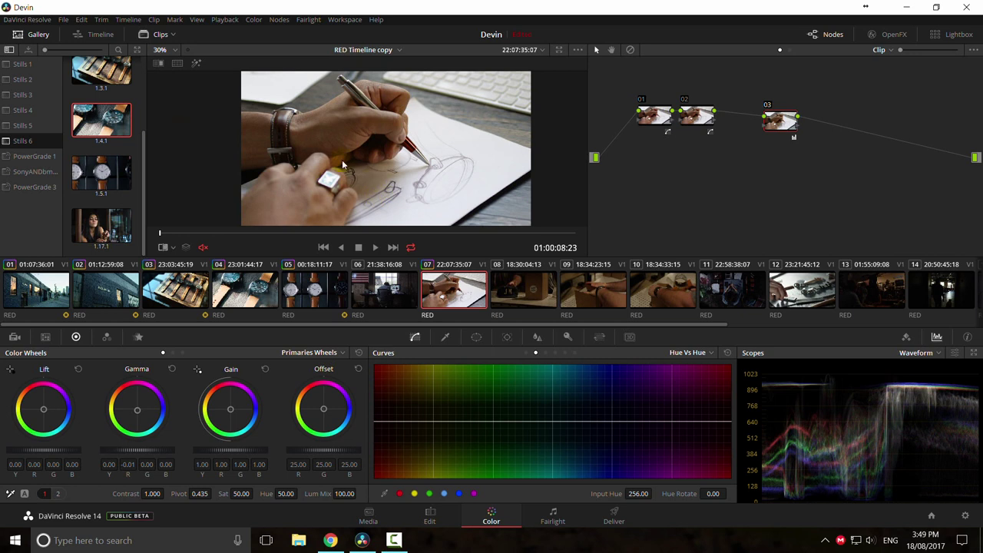
key("ctrl+w")
mouse_move(420, 169)
left_mouse_down()
mouse_move(338, 170)
mouse_move(509, 176)
mouse_move(253, 181)
mouse_move(455, 190)
left_mouse_up()
key("ctrl+w")
Step: Play clip 07 full screen from its start to review the graded skin tones and paper
key("ctrl+f")
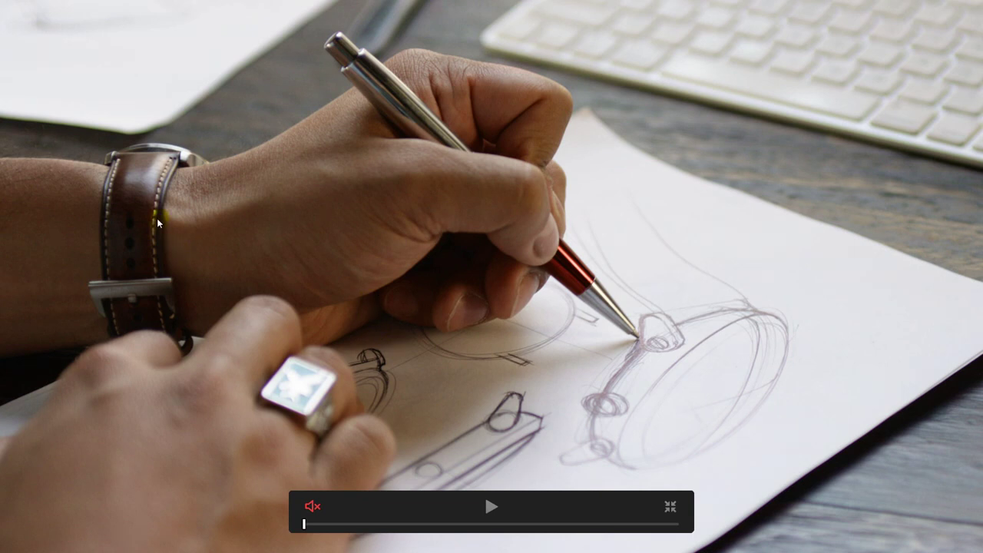
key("Escape")
scroll(402, 175, "down", 2)
scroll(401, 182, "up", 1)
left_click_drag(236, 235, 5, 244)
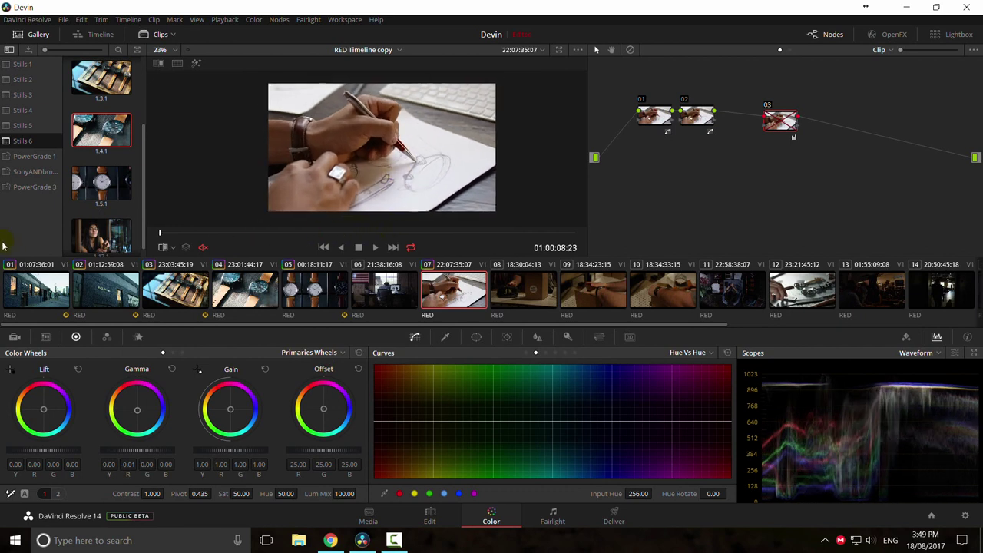
key("ctrl+f")
key("space")
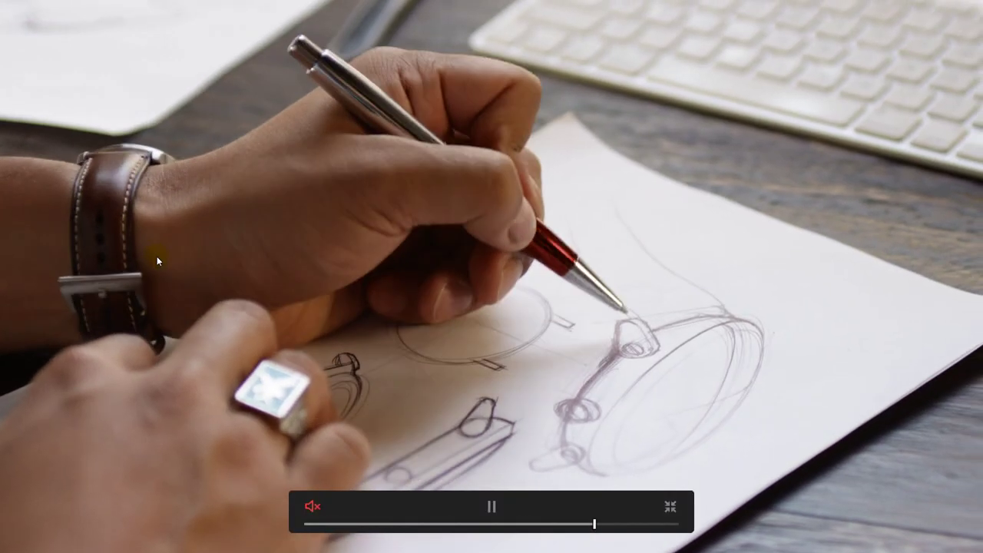
key("space")
key("space")
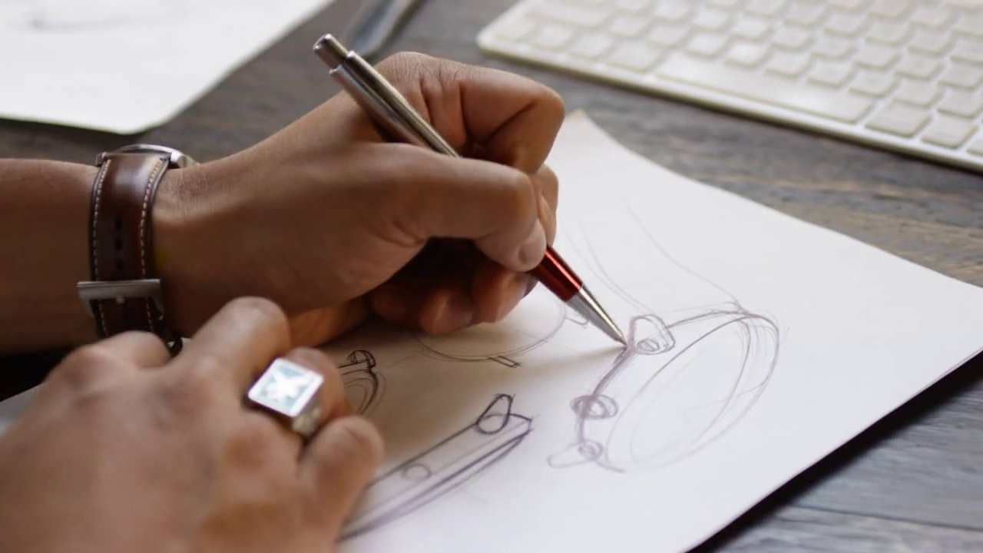
mouse_move(157, 255)
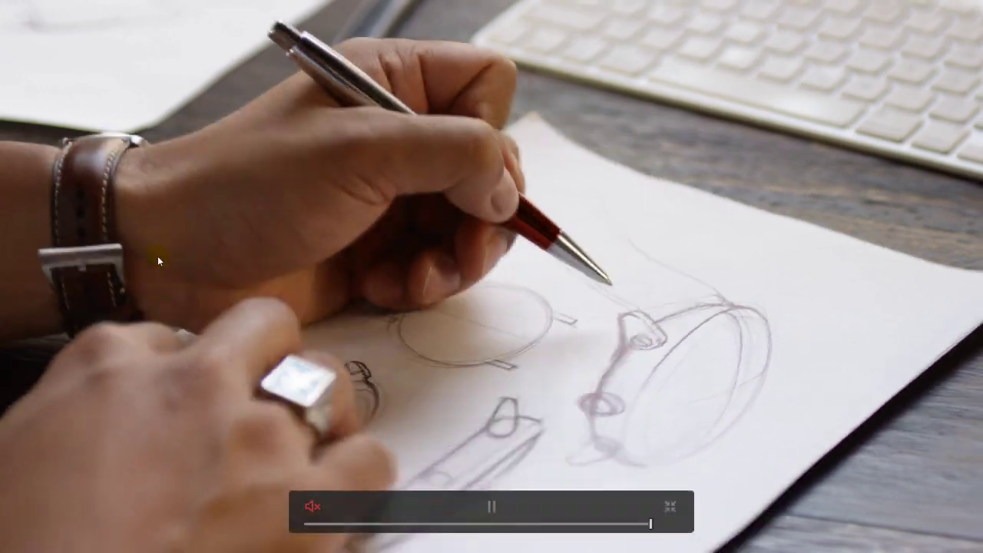
key("Escape")
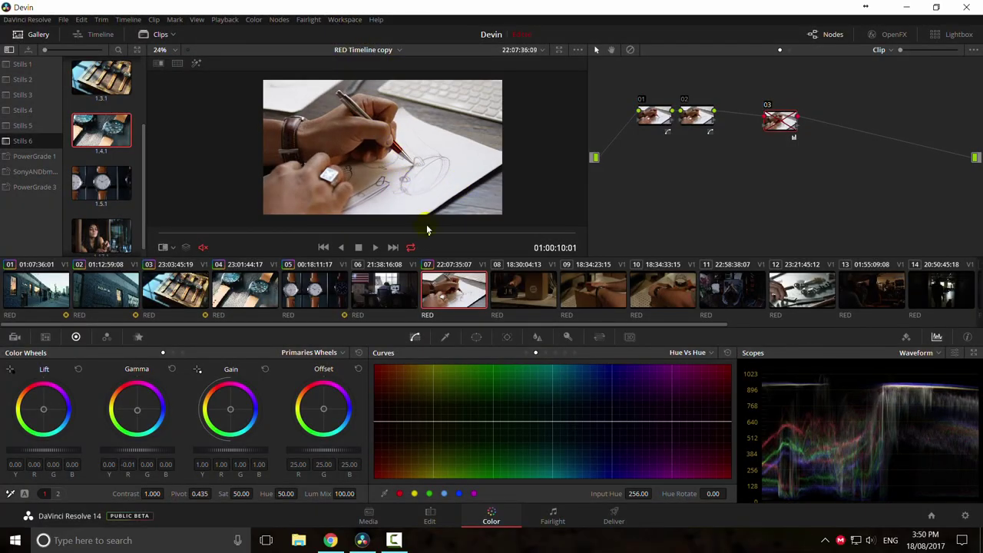
Step: At frame 01:00:09:23, add serial node 04 after node 03 and enable a gradient window on it
mouse_move(426, 235)
left_mouse_down()
mouse_move(376, 235)
mouse_move(408, 234)
left_mouse_up()
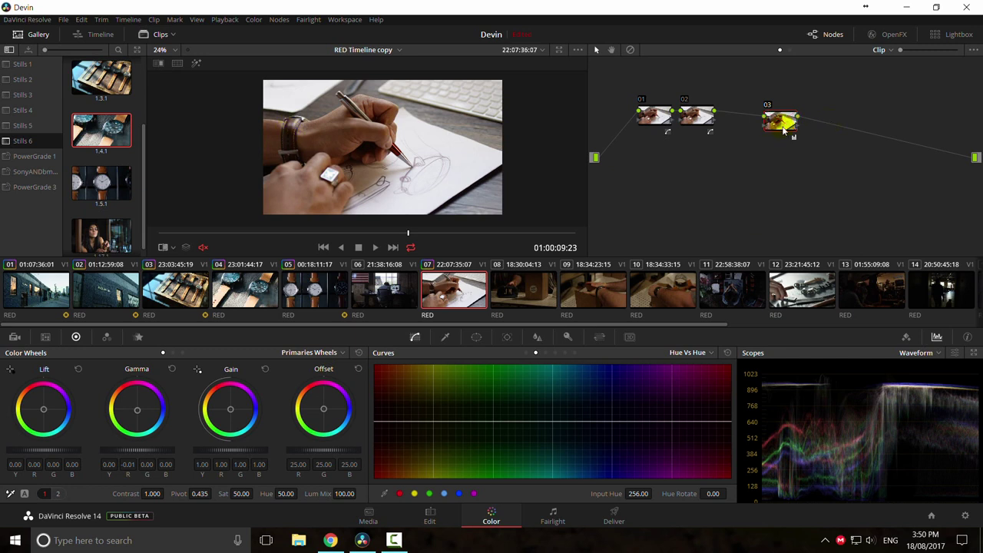
key("alt+s")
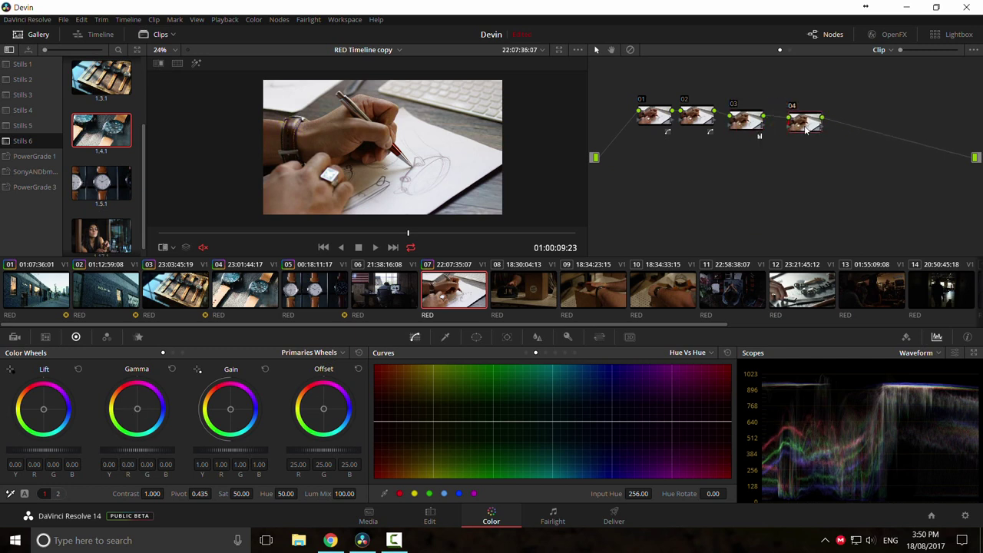
left_click(477, 337)
scroll(394, 430, "down", 1)
left_click(392, 489)
Step: Place the gradient at the picture's upper-left corner with Pan 40.83, Tilt 57.46, Rotate -18.80 and Soft 1 at 5.04
left_click_drag(384, 150, 325, 80)
left_click_drag(329, 105, 349, 137)
left_click_drag(328, 83, 290, 70)
scroll(328, 118, "down", 2)
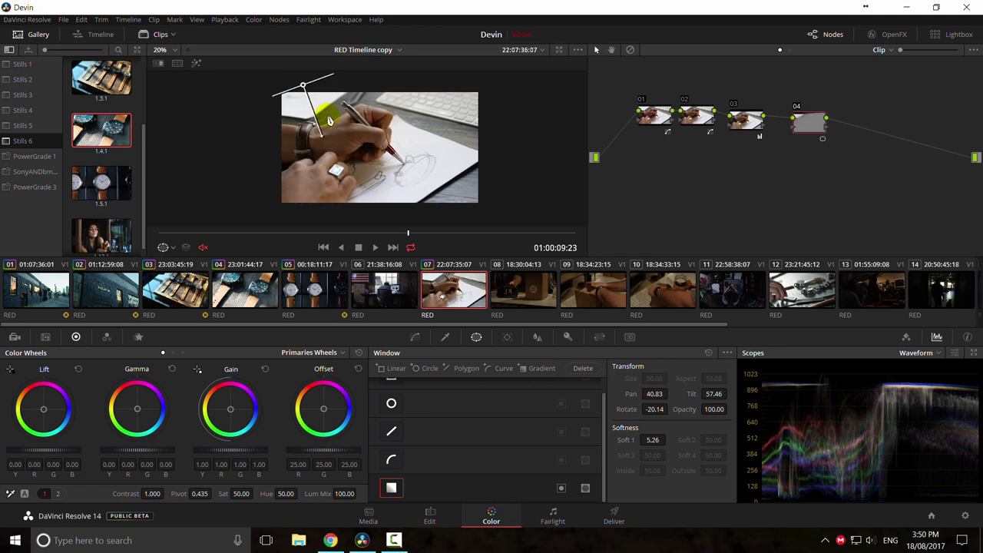
scroll(329, 121, "down", 1)
left_click_drag(328, 138, 328, 141)
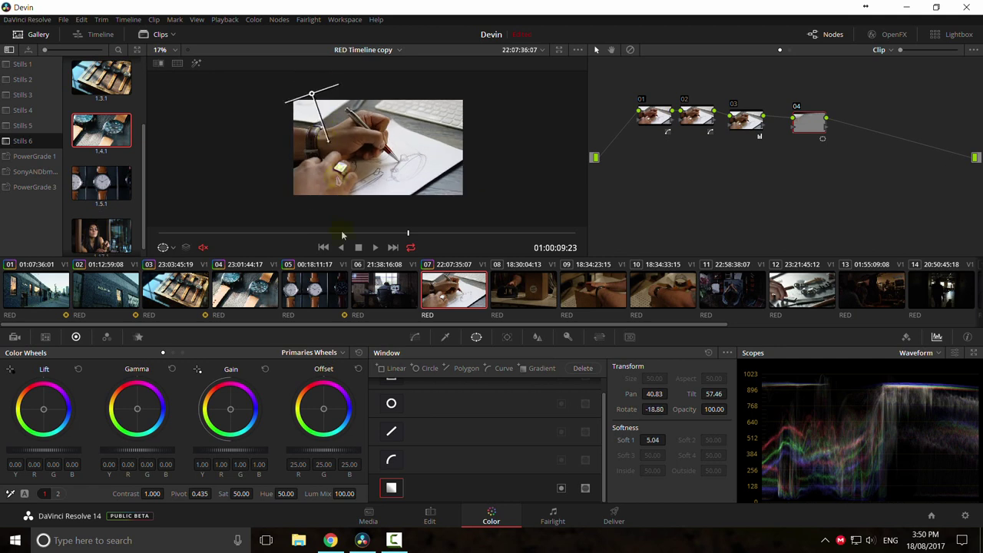
Step: Darken node 04's corner by pulling a midtone point down on its custom curve, and compare with the node off and on
left_click(414, 339)
left_click(698, 352)
left_click(689, 370)
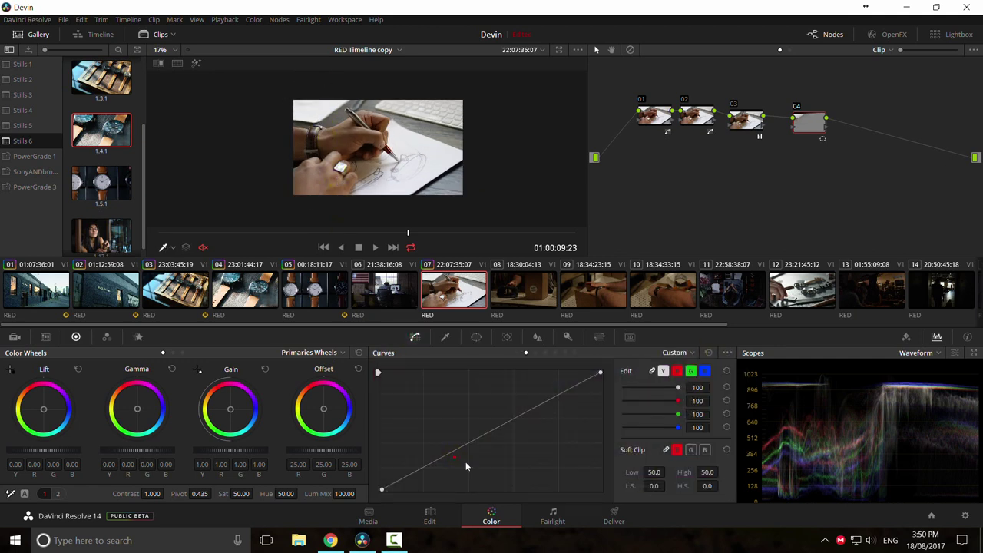
left_click_drag(466, 446, 479, 451)
key("ctrl+d")
key("ctrl+d")
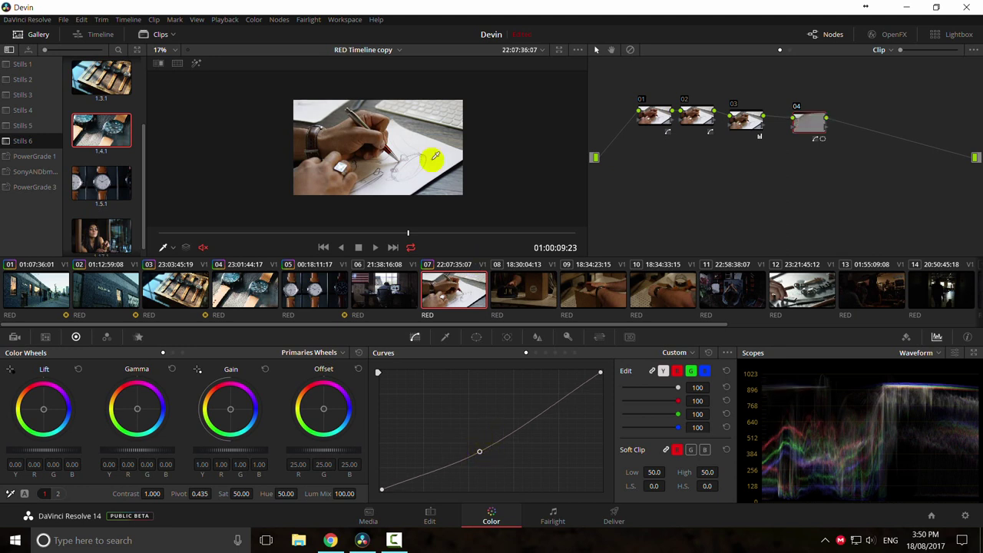
Step: Tighten node 04's gradient window to Rotate -14.69 and Soft 1 3.43, and set the node's blur Radius to 0.53
left_click(476, 336)
left_click_drag(325, 138, 317, 119)
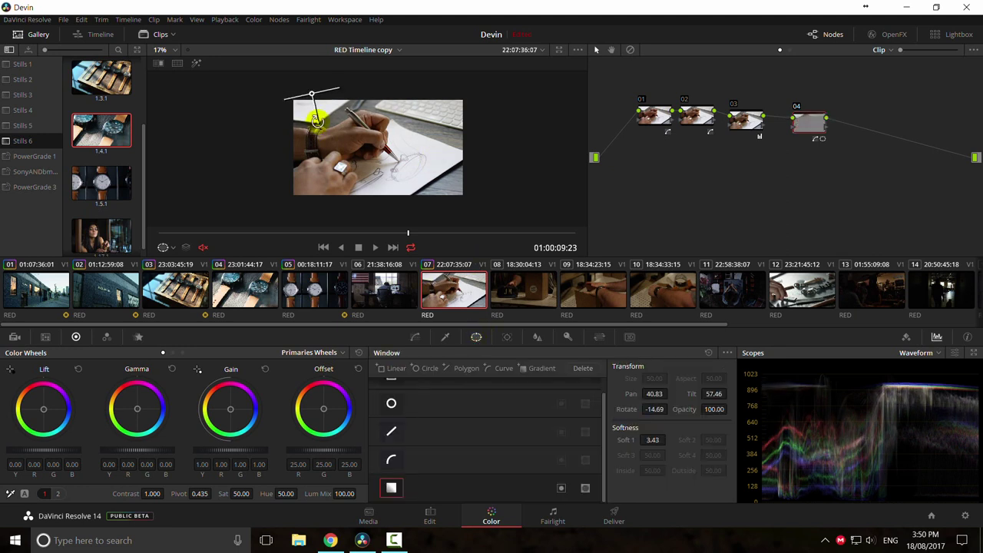
left_click(538, 337)
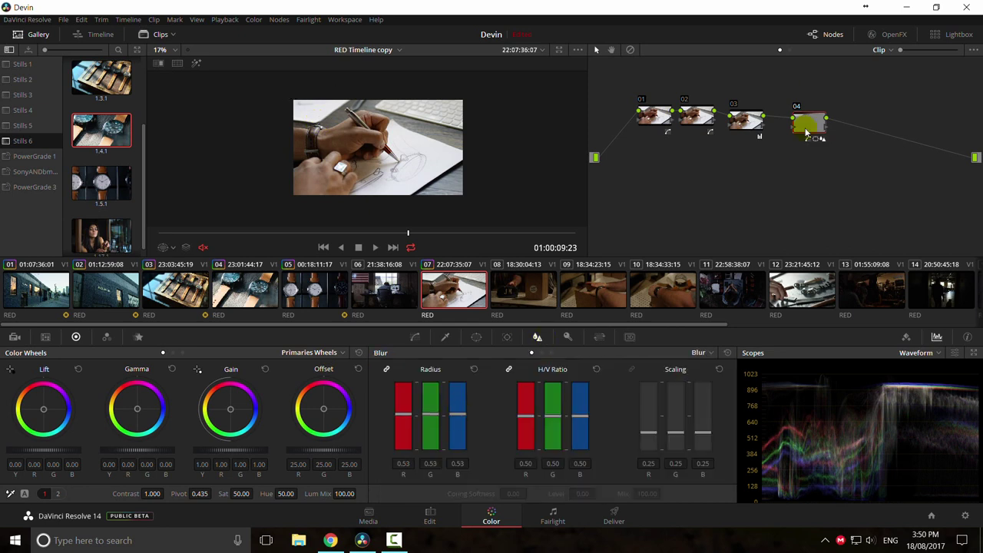
Step: Add serial node 05 after node 04 and place a circle window over the watch sketch at the pen tip
key("alt+s")
left_click(476, 337)
left_click(390, 403)
left_click_drag(386, 157, 457, 161)
Step: Track node 05's circle window forward to the clip's end and in reverse to its start
left_click(506, 336)
left_click(429, 371)
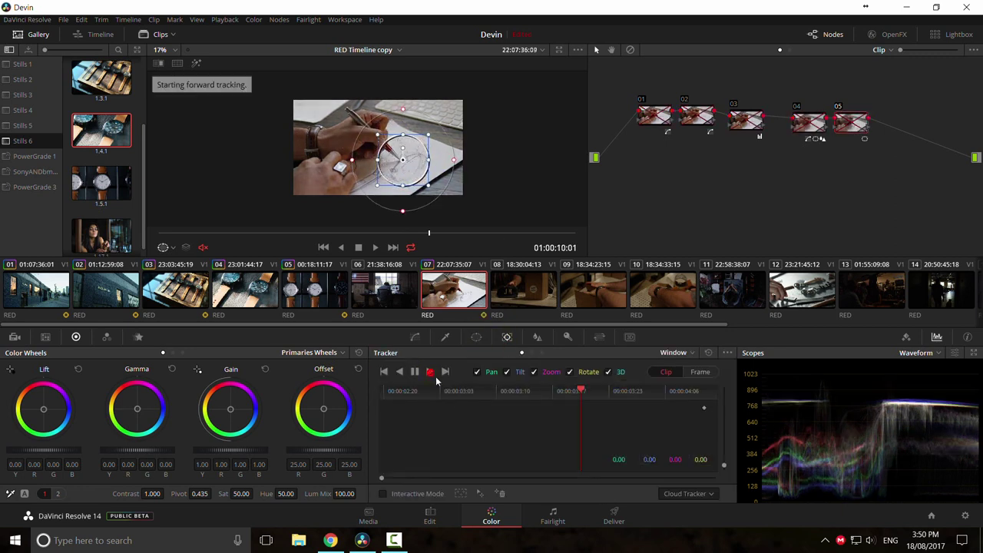
left_click_drag(628, 394, 579, 392)
left_click(399, 371)
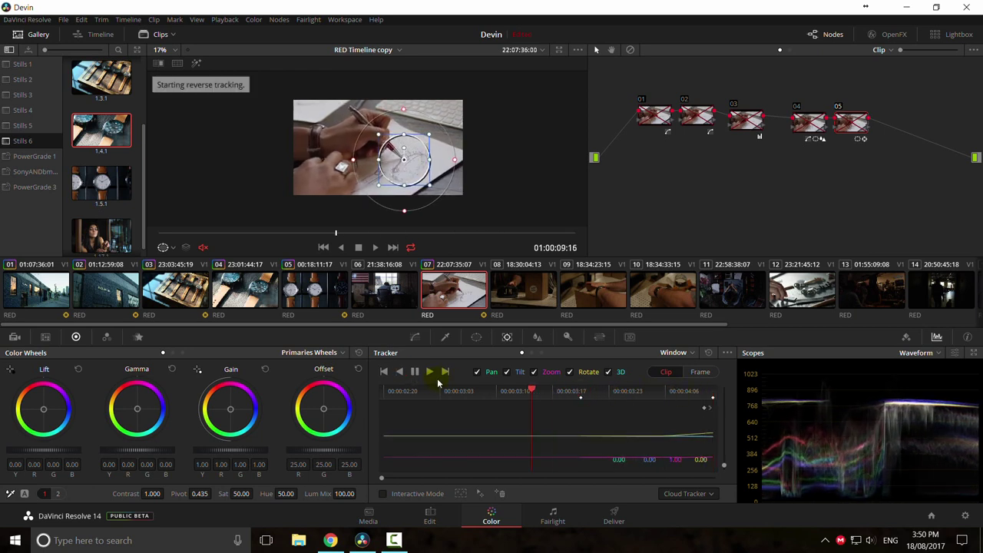
Step: Re-enable the grades and pull a lower-midtone point down on node 05's custom curve to deepen the pencil lines
left_click(415, 338)
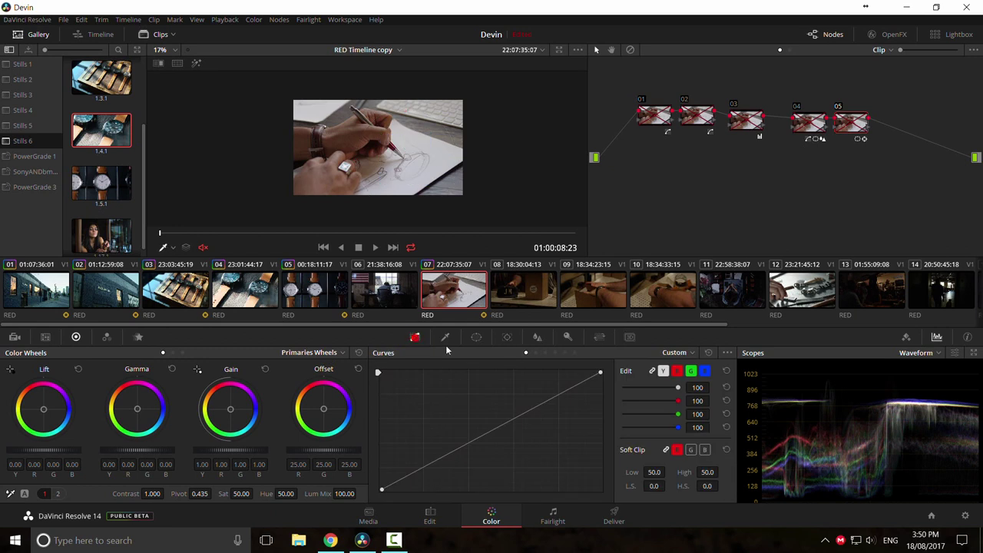
scroll(435, 155, "up", 2)
key("alt+d")
left_click(847, 122)
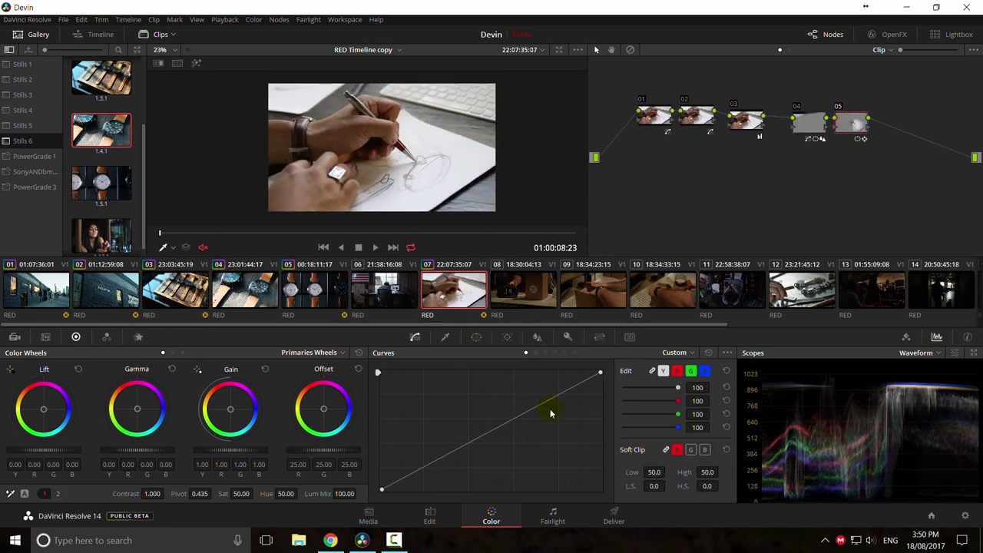
key("alt+d")
key("alt+d")
left_click_drag(451, 453, 487, 468)
Step: Check the sketch full screen and add an upper control point to node 05's curve near the highlights
key("ctrl+f")
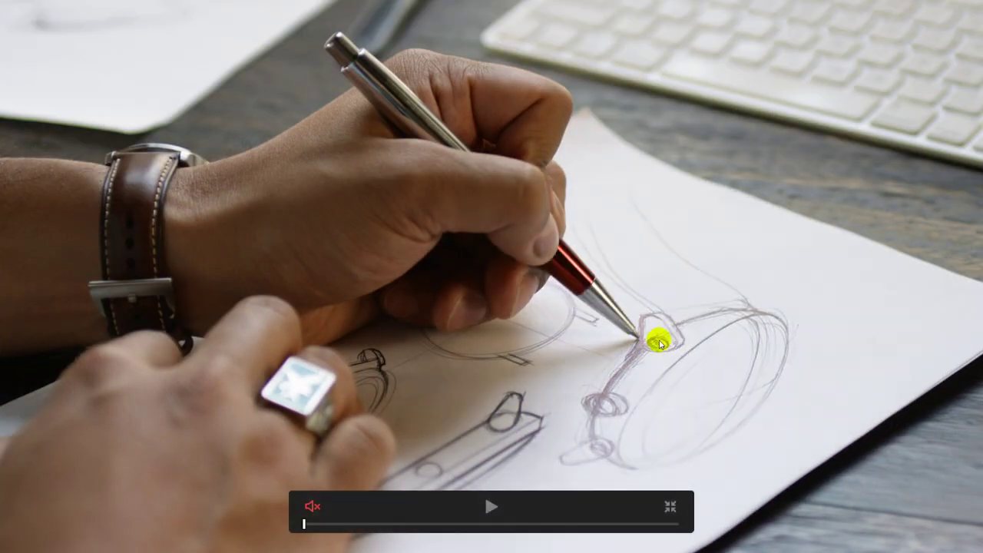
key("ctrl+f")
mouse_move(569, 405)
left_mouse_down()
mouse_move(568, 391)
mouse_move(577, 399)
left_mouse_up()
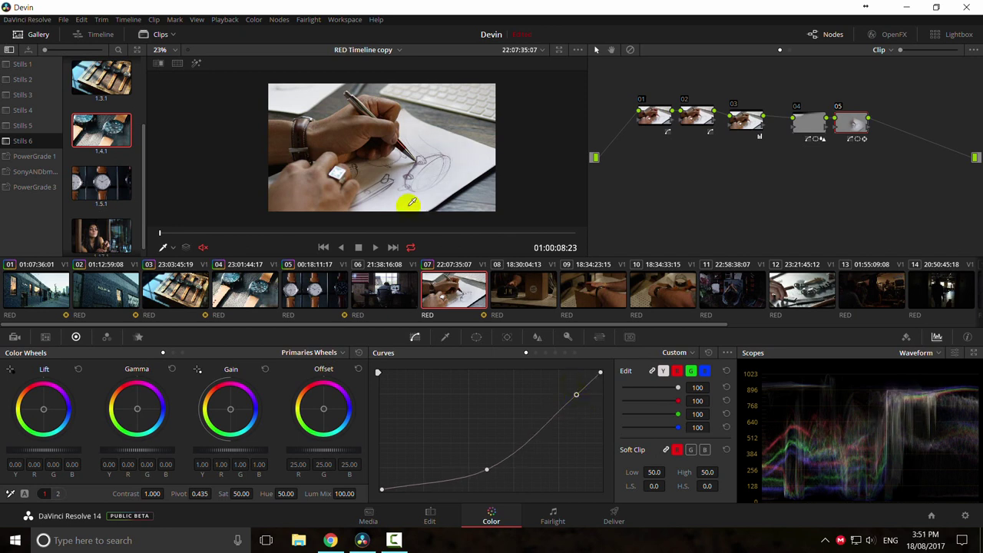
Step: Hide the clip thumbnails and mini timeline to enlarge the viewer, with the pencil sketch shown at 100%
scroll(412, 202, "up", 5)
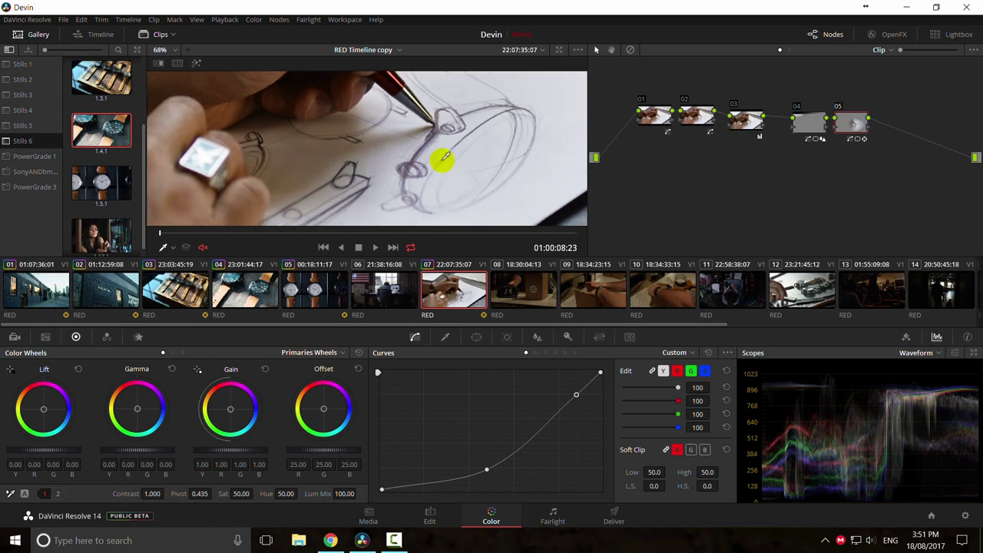
scroll(436, 155, "up", 2)
right_click(396, 150)
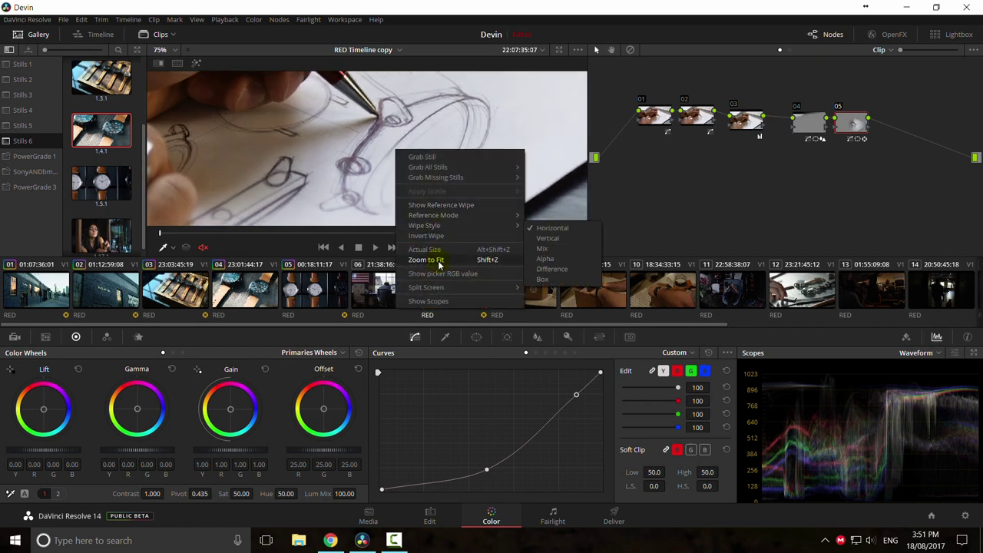
left_click(426, 260)
left_click(105, 36)
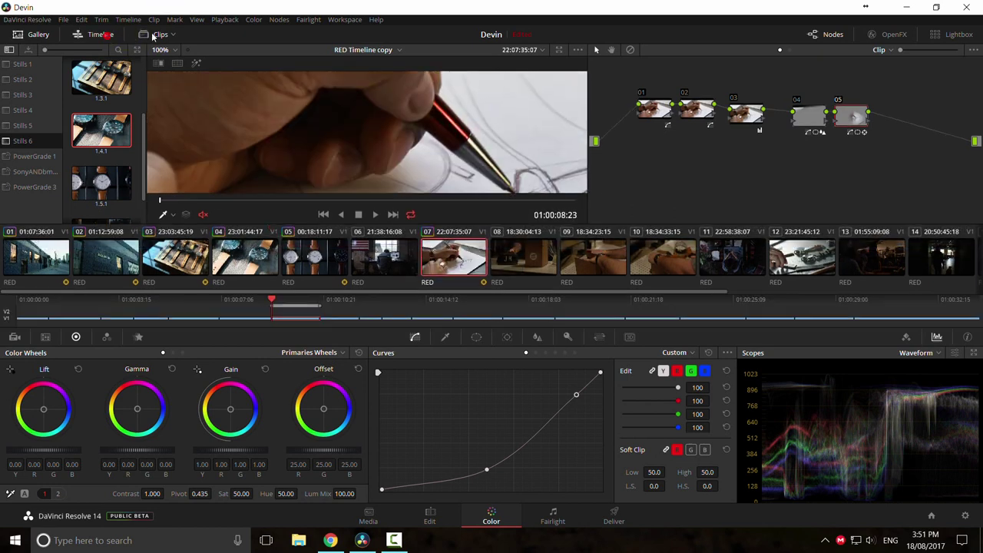
left_click(97, 39)
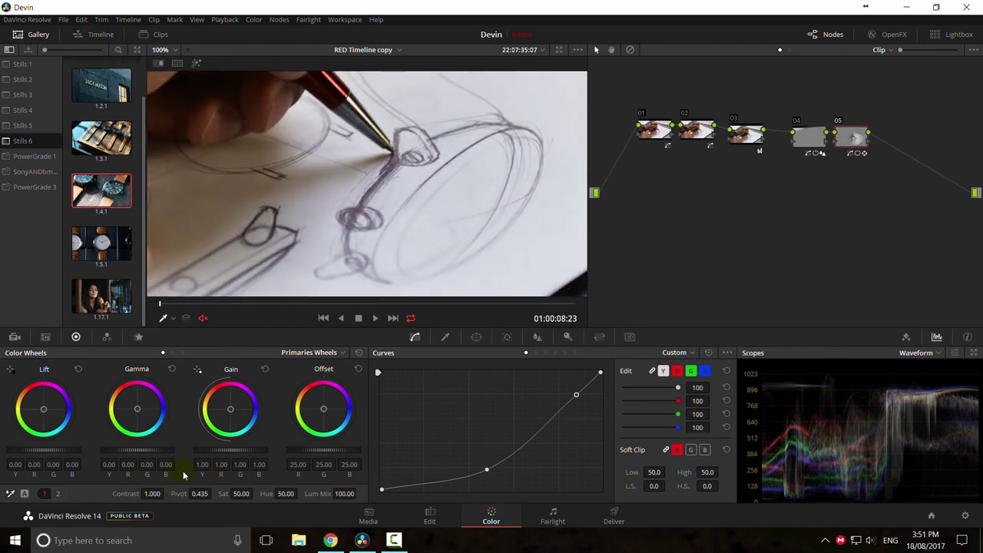
Step: Set node 05's midtone detail (MD) to 41.50 to sharpen the sketch
left_click(58, 493)
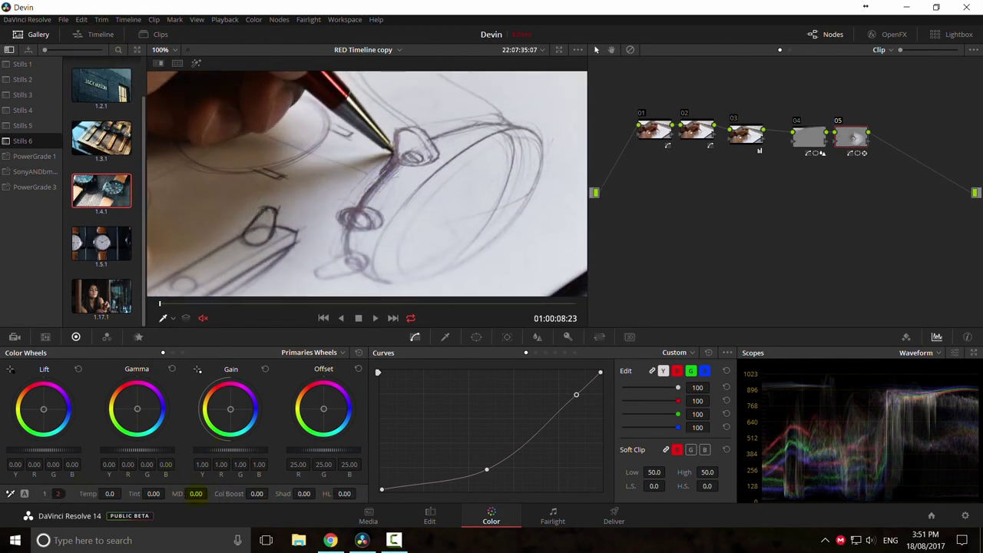
left_click_drag(197, 494, 258, 499)
scroll(377, 257, "down", 5)
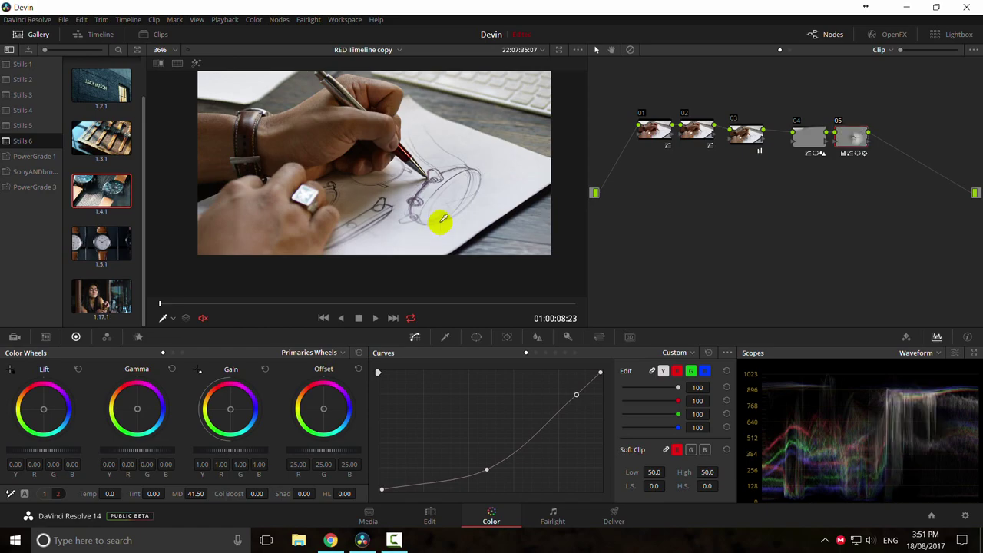
Step: Play clip 07 full screen to review the darkened sketch inside the tracked circle window
key("ctrl+f")
key("space")
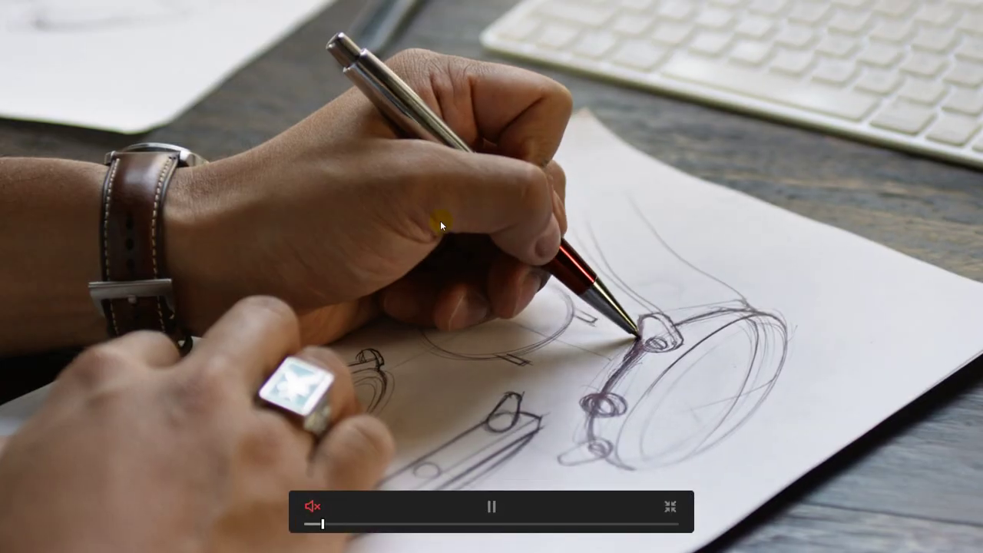
key("space")
key("ctrl+f")
key("space")
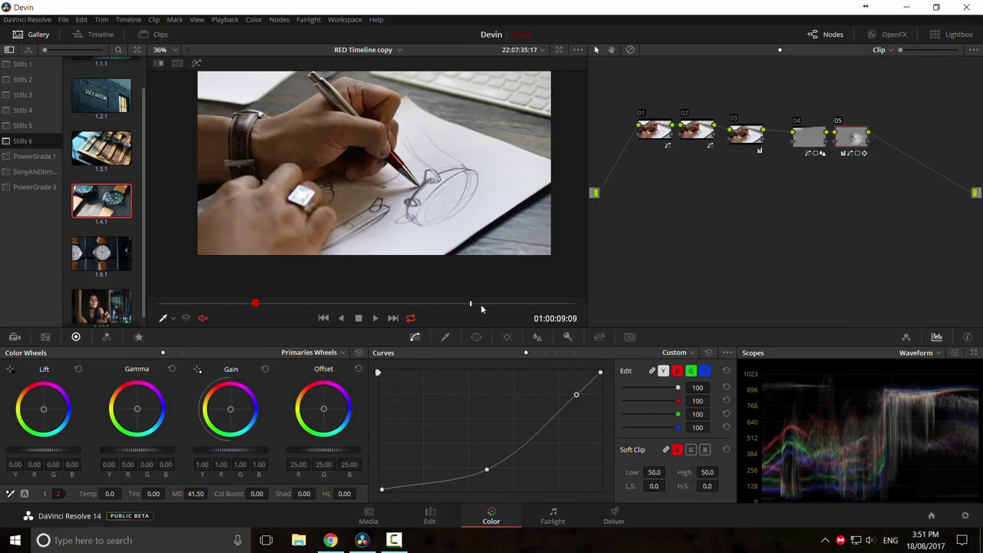
key("ctrl+f")
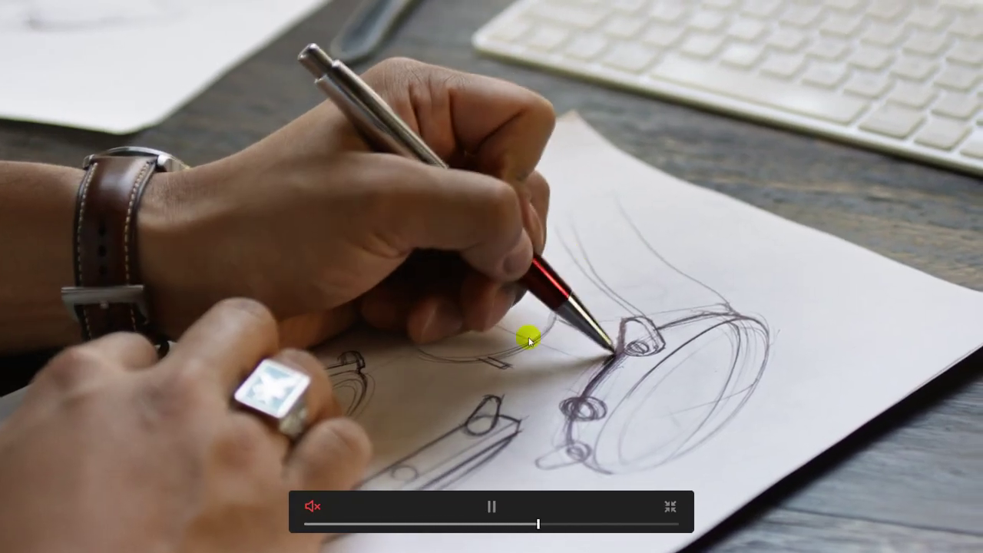
key("space")
key("Escape")
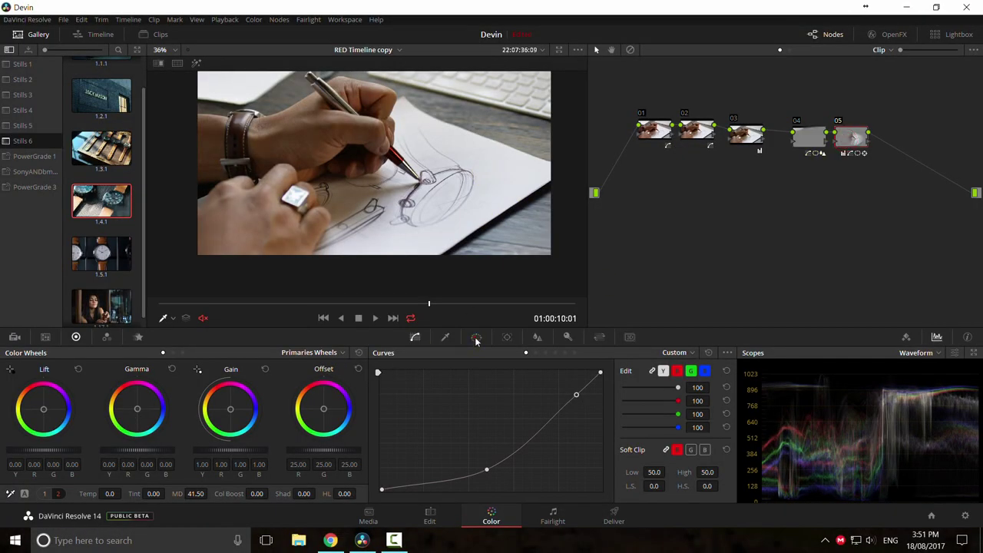
Step: Reshape node 05's circle window around the watch drawing with Size 38.53, Aspect 38.55, Pan 54.49, Tilt 47.45, Rotate 49.92 and Soft 1 28.98
left_click(476, 337)
left_click_drag(651, 439, 630, 435)
left_click_drag(341, 181, 385, 181)
left_click_drag(426, 156, 447, 167)
left_click_drag(435, 191, 441, 194)
left_click_drag(651, 451, 669, 450)
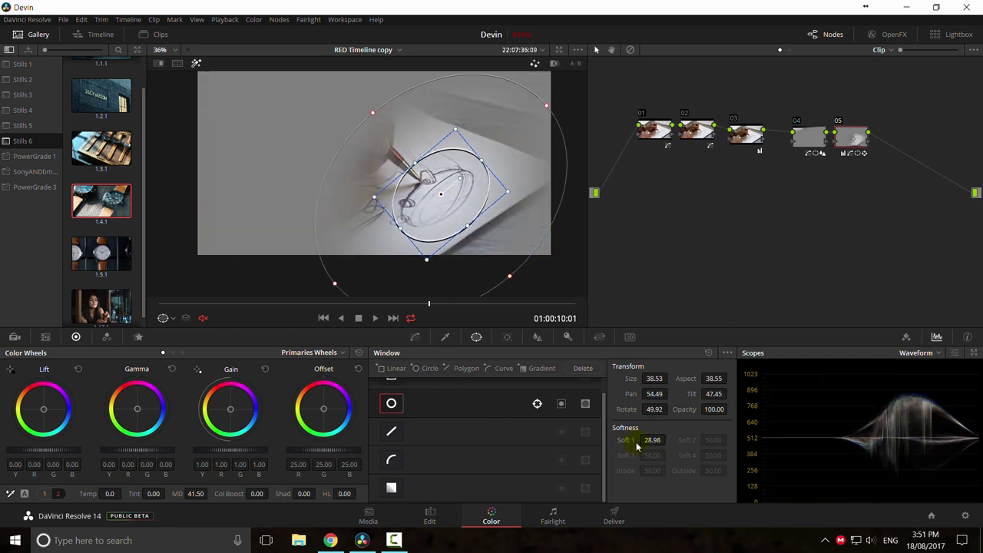
Step: Play clip 07 full screen to review the reshaped sketch window in motion
left_click(416, 338)
key("ctrl+f")
key("space")
key("space")
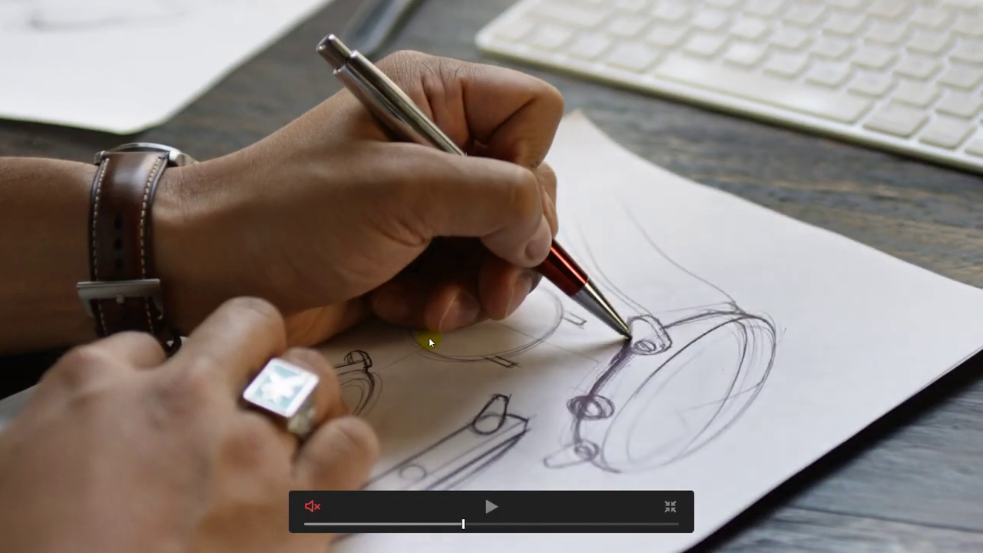
key("space")
key("ctrl+f")
Step: Reduce node 05's key output gain to 0.826 and check the sketch around frame 01:00:09:22
left_click(568, 337)
mouse_move(614, 433)
left_mouse_down()
mouse_move(583, 433)
mouse_move(627, 434)
left_mouse_up()
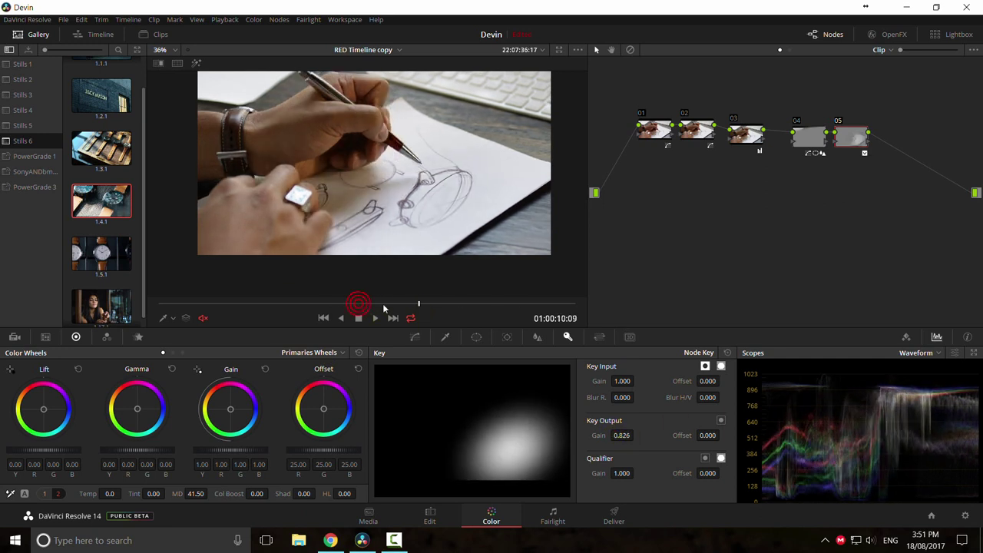
scroll(384, 238, "up", 1)
scroll(384, 238, "down", 3)
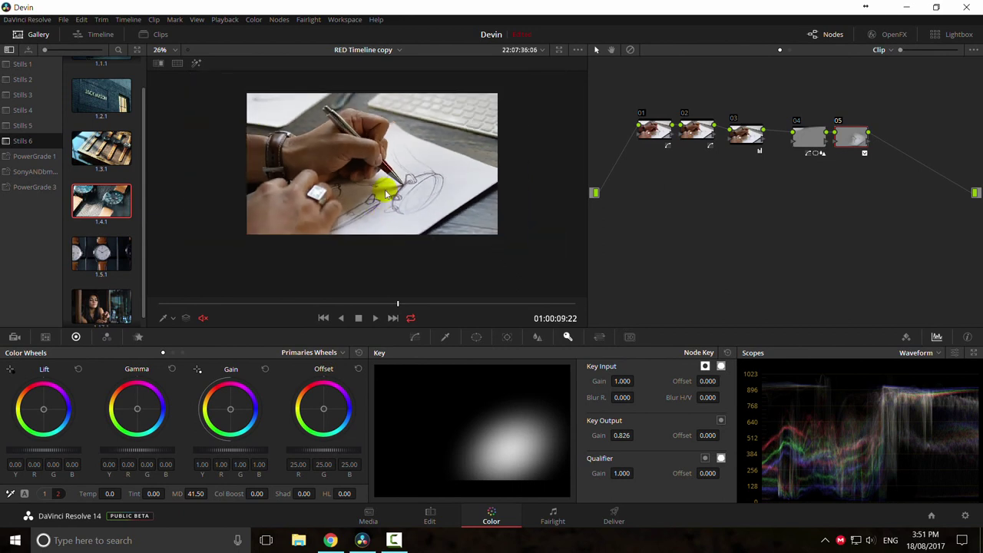
Step: Add node 06 below the chain with a gradient window at the picture's lower-right corner: Pan 61.29, Tilt 42.73, Rotate 138.75, Soft 1 5.53
key("alt+o")
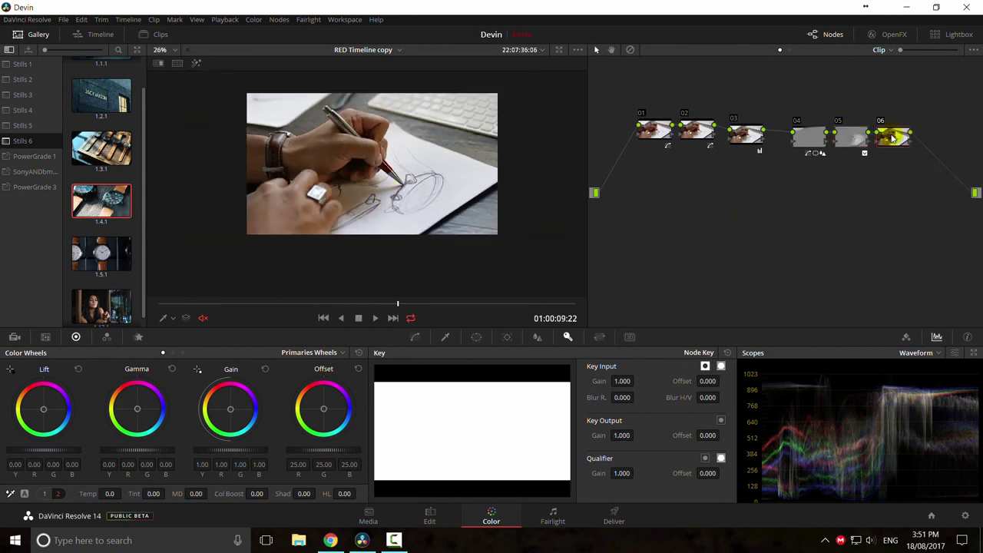
left_click_drag(890, 139, 727, 255)
left_click(476, 336)
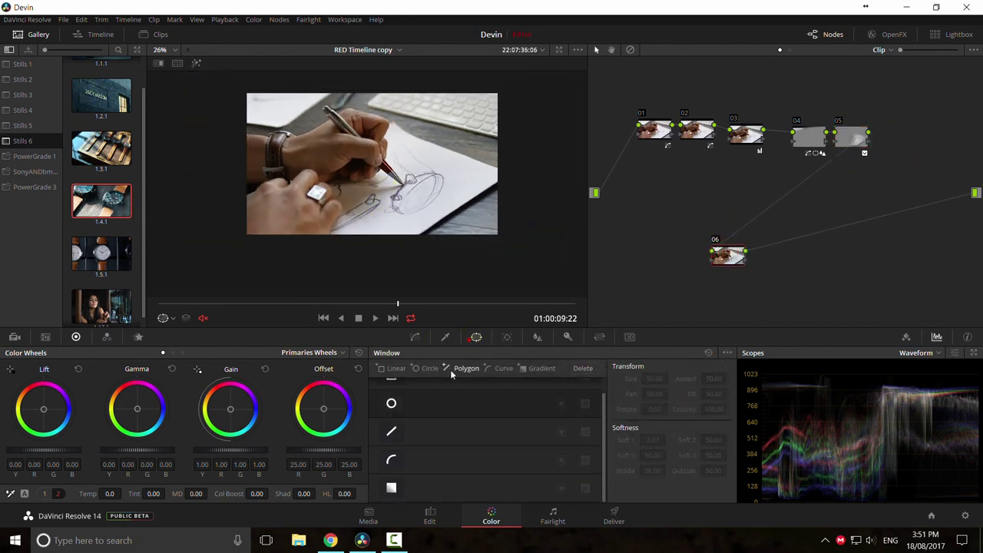
left_click(398, 493)
left_click_drag(372, 192, 323, 109)
left_click_drag(372, 163, 518, 260)
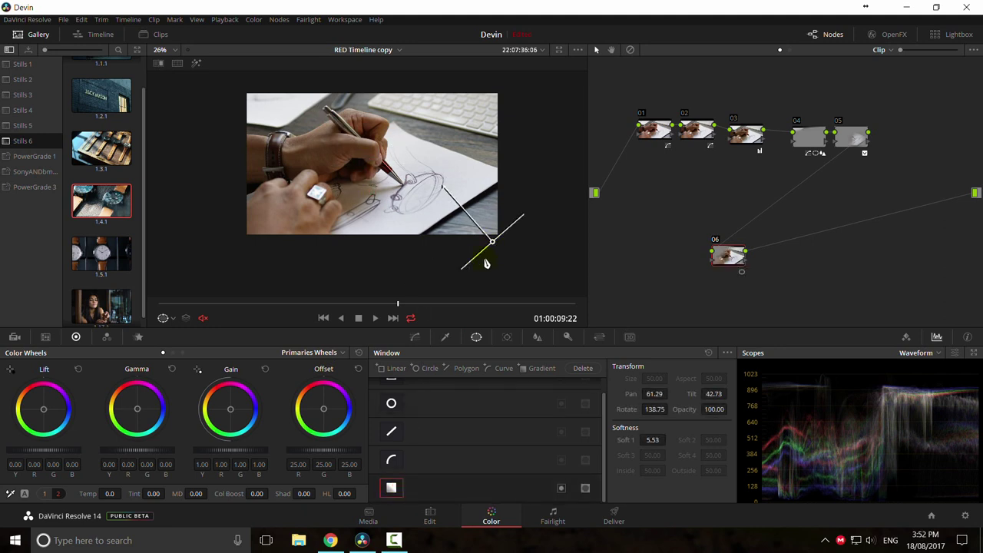
Step: Cool node 06's Gamma to red -0.06, green 0.01 and blue 0.04, checking it full screen and against watch still 1.4.1
left_click(414, 337)
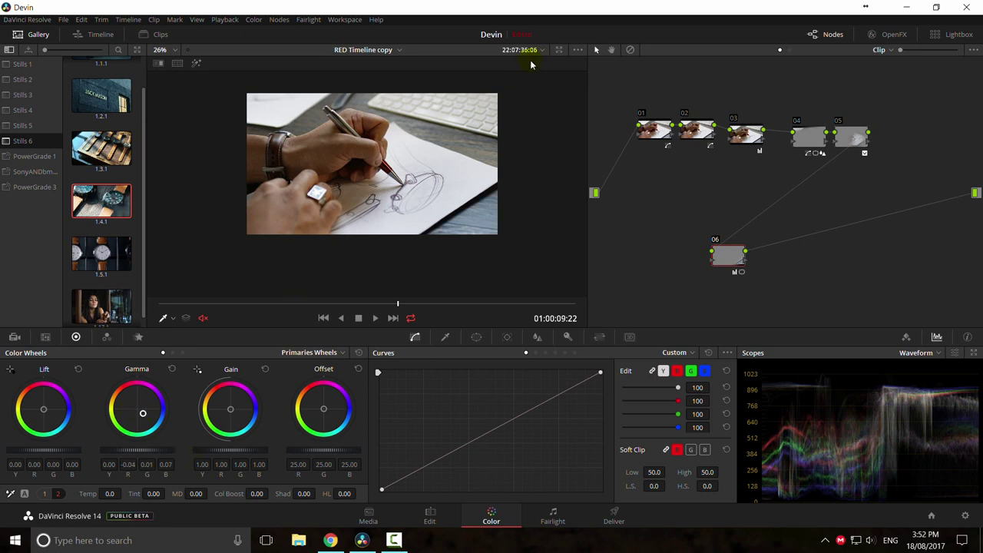
key("ctrl+f")
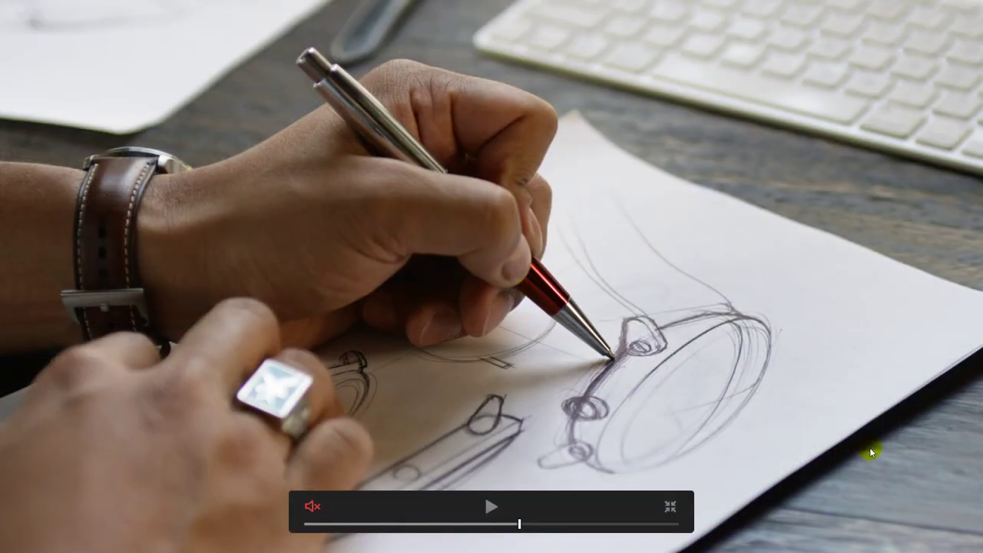
key("ctrl+f")
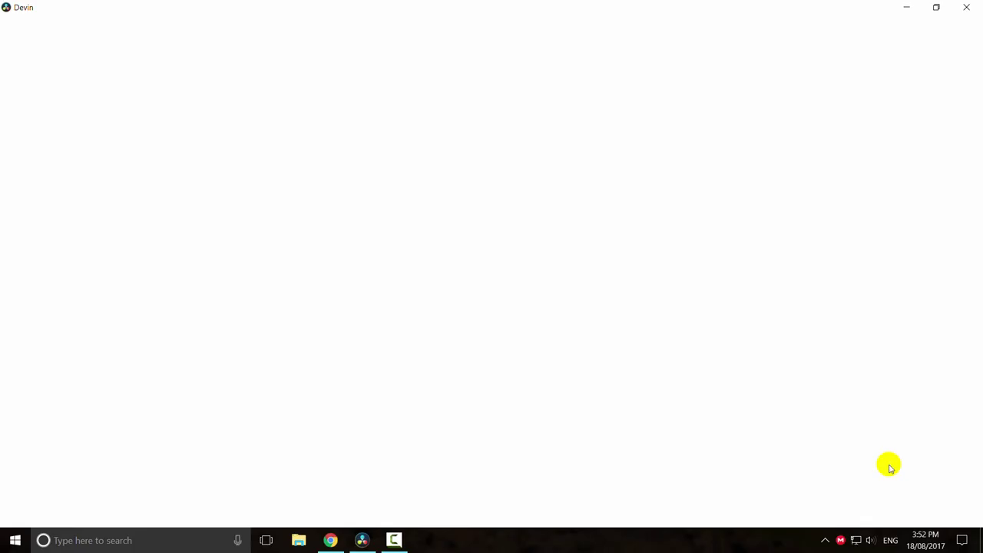
double_click(92, 196)
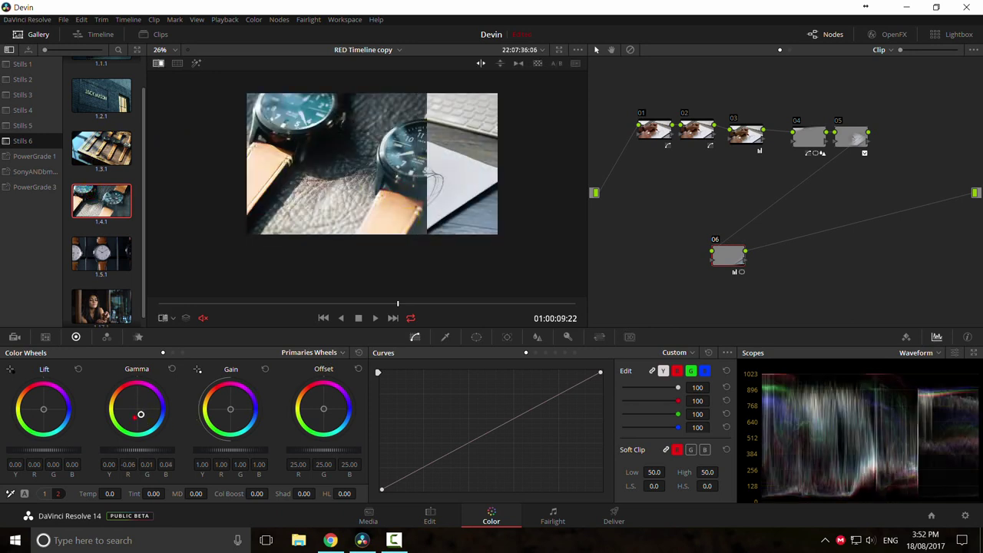
key("ctrl+w")
key("ctrl+d")
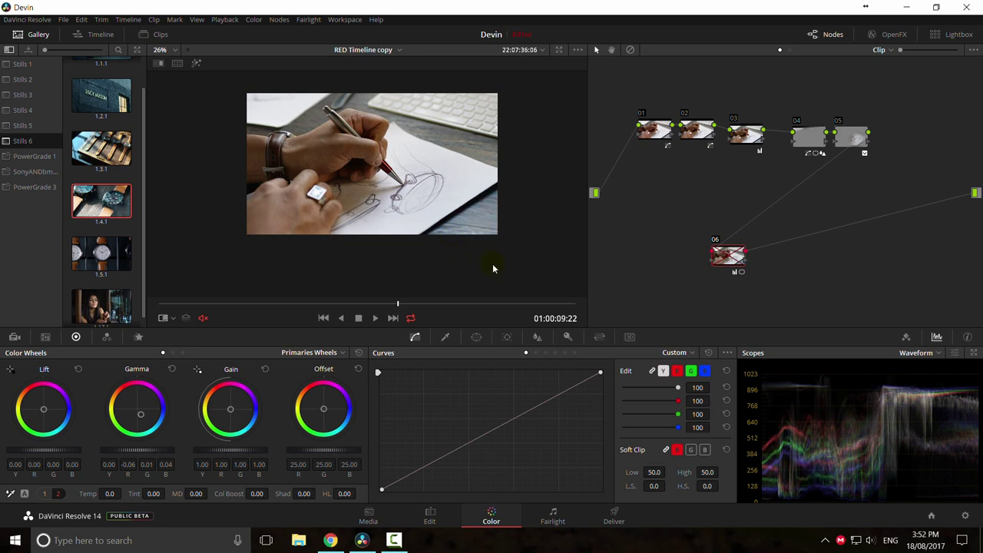
Step: Cool node 04's Gamma to red -0.07, green 0.01 and blue 0.06, and grab a still of the hand sketching clip
left_click(804, 135)
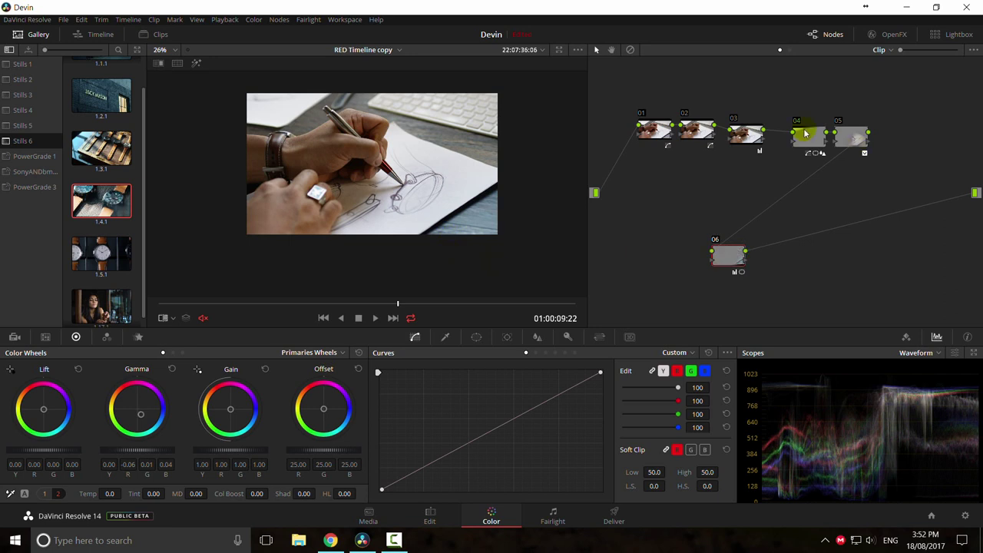
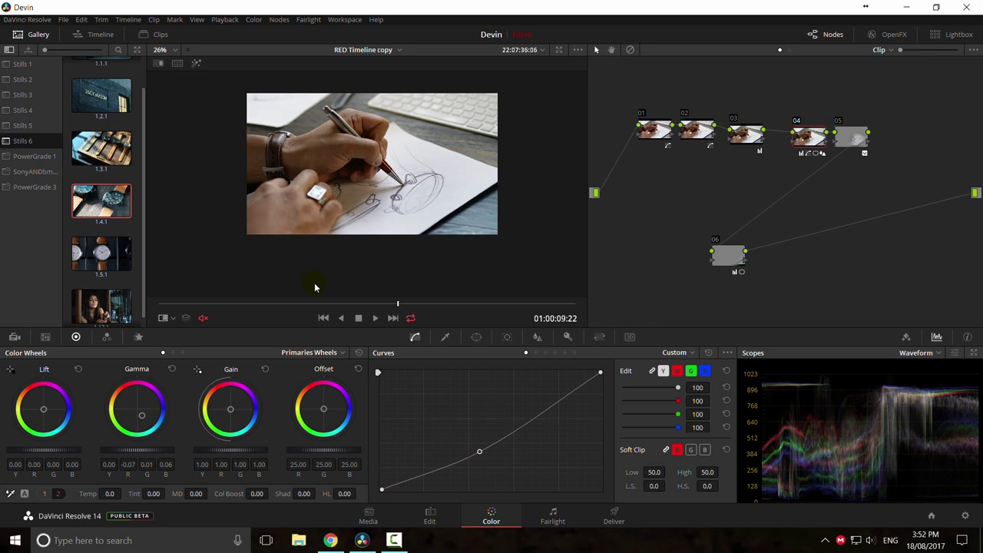
right_click(384, 197)
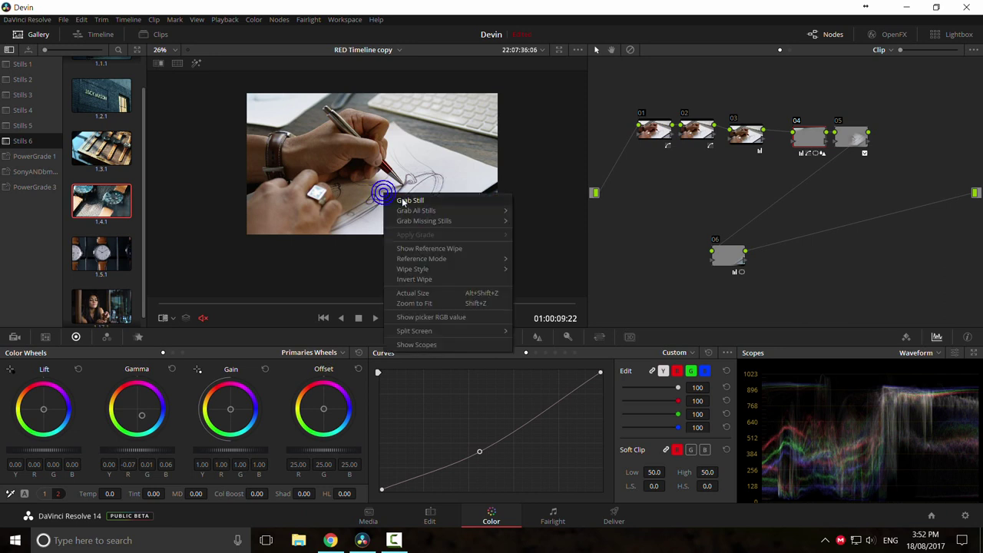
left_click(410, 200)
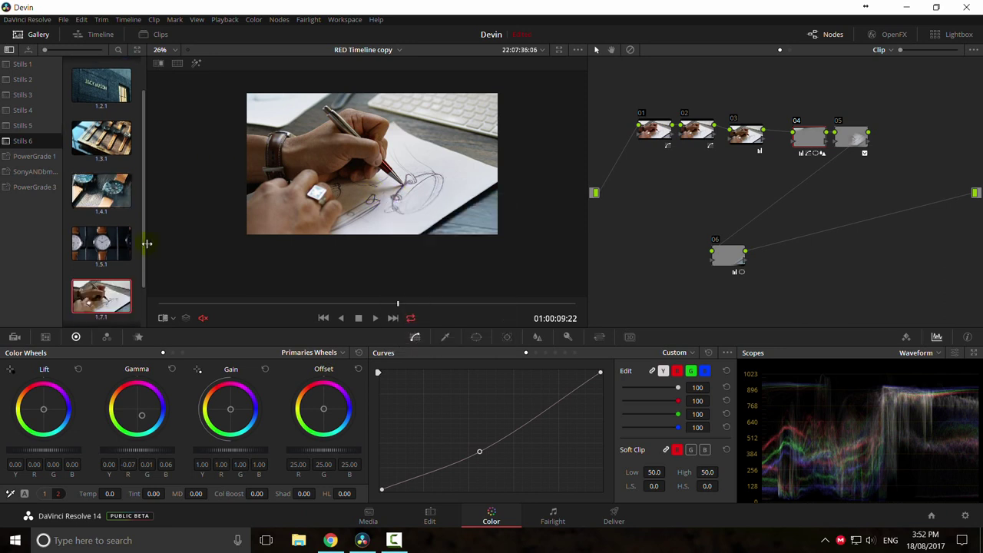
Step: Review only the graded clips in the Lightbox and return to the color grading workspace
key("ctrl+shift+w")
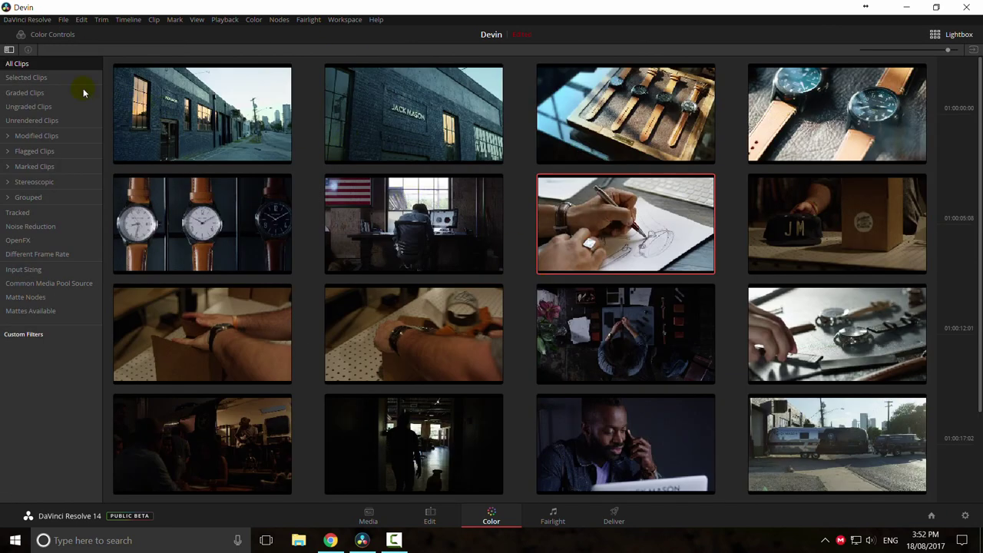
left_click(26, 93)
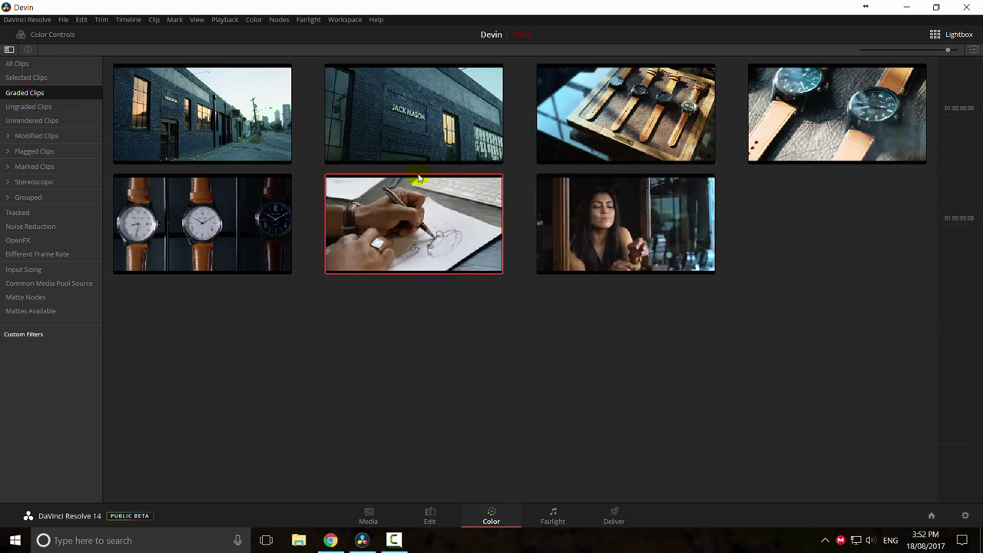
key("ctrl+shift+w")
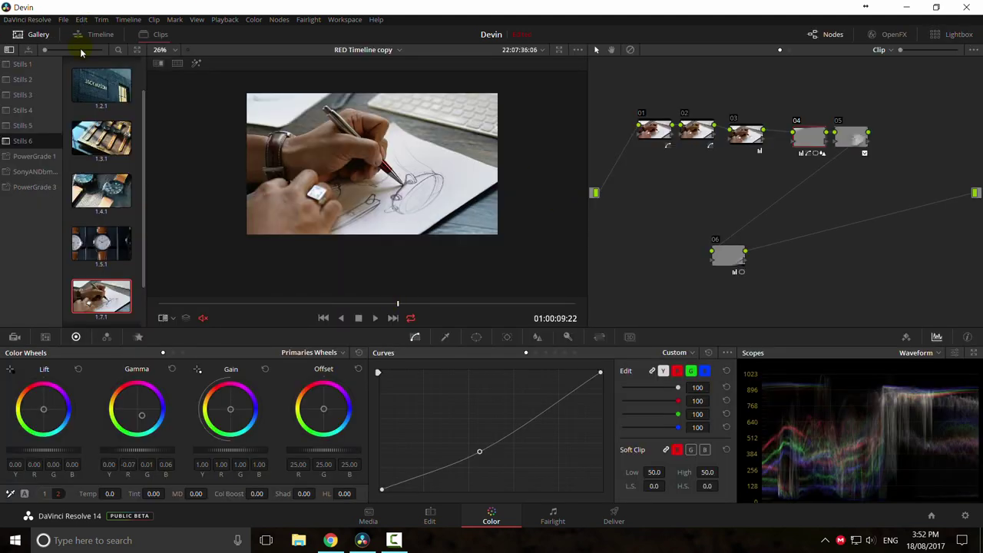
left_click(100, 35)
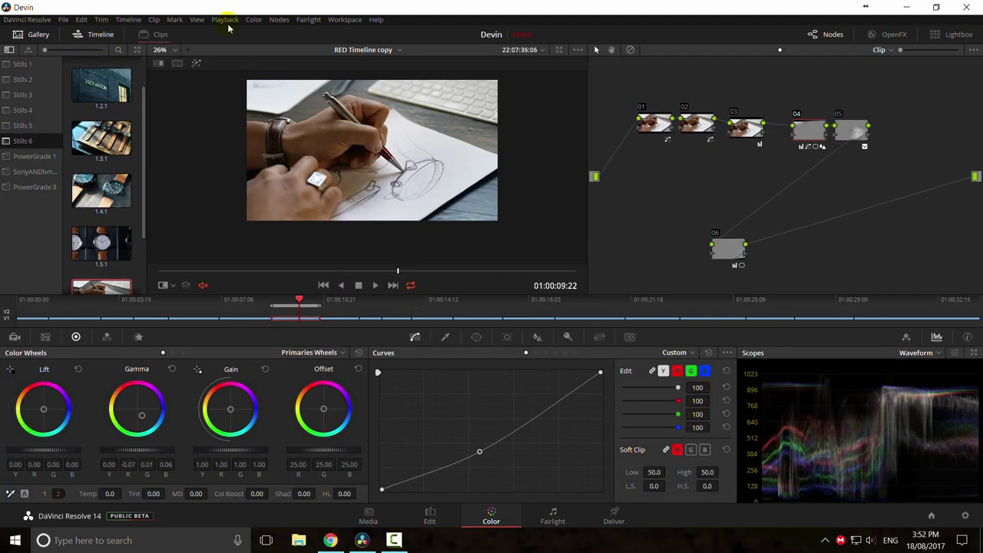
left_click(90, 34)
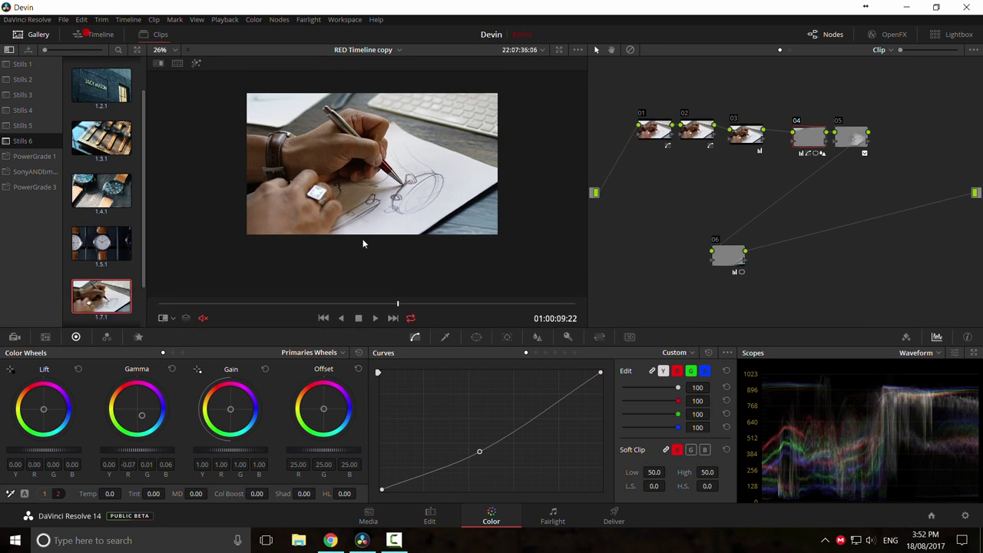
Step: Display the clip thumbnails and set their filter to show all clips of the timeline
left_click(155, 37)
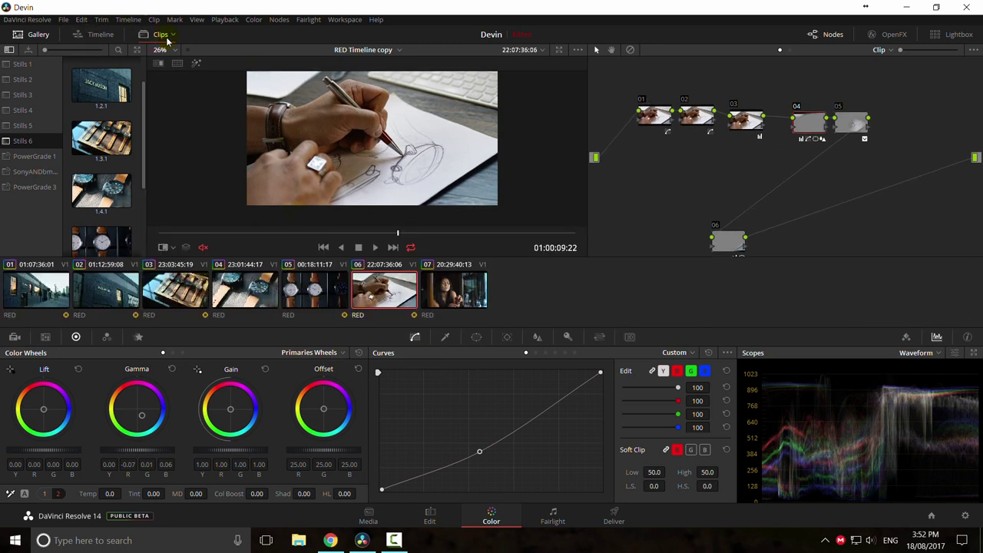
left_click(173, 35)
left_click(207, 62)
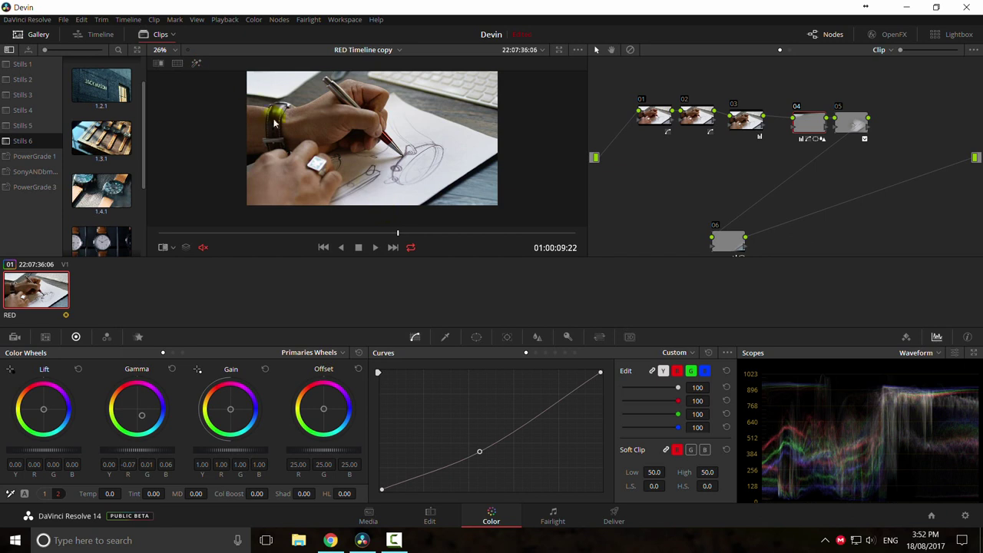
left_click(182, 35)
left_click(196, 49)
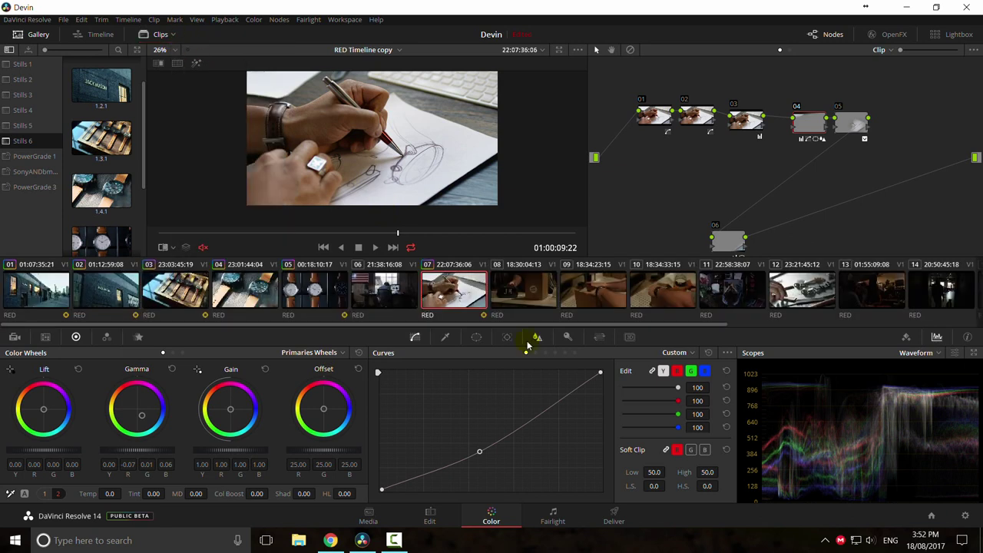
left_click_drag(501, 330, 821, 339)
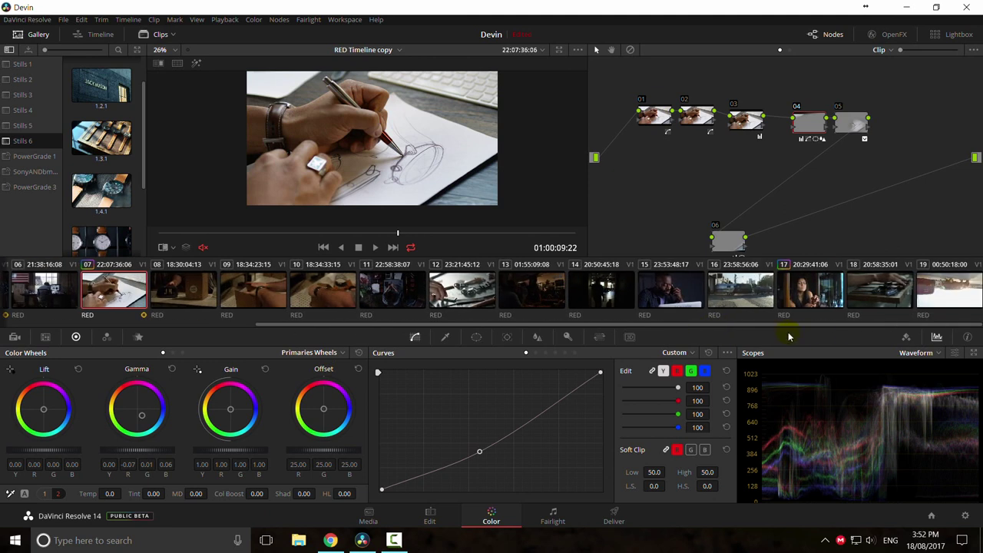
Step: View clip 14, switch to clip 11, the overhead desk shot, and play it up to frame 01:00:14:11
left_click(603, 299)
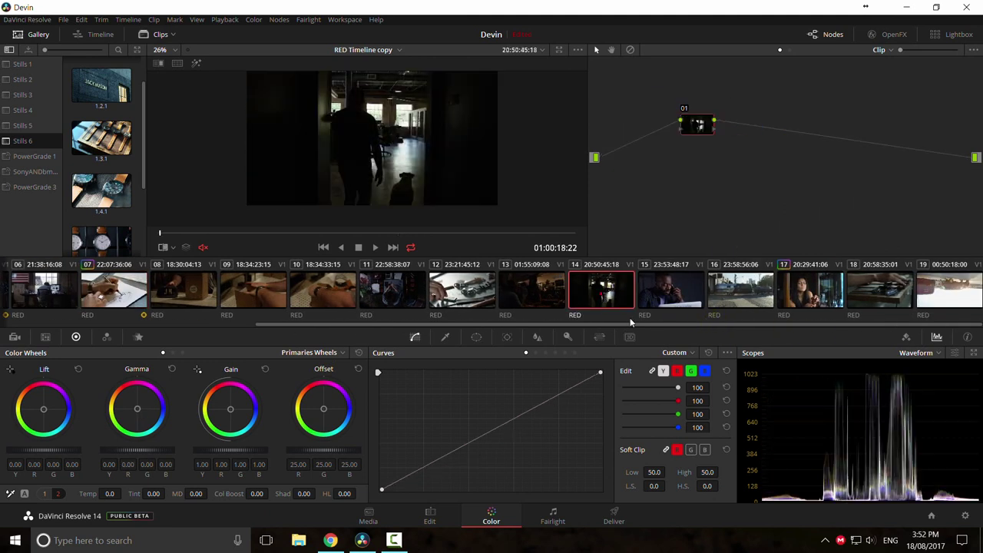
mouse_move(405, 240)
left_mouse_down()
mouse_move(338, 236)
mouse_move(534, 241)
mouse_move(244, 235)
mouse_move(500, 237)
mouse_move(409, 235)
left_mouse_up()
left_click(393, 295)
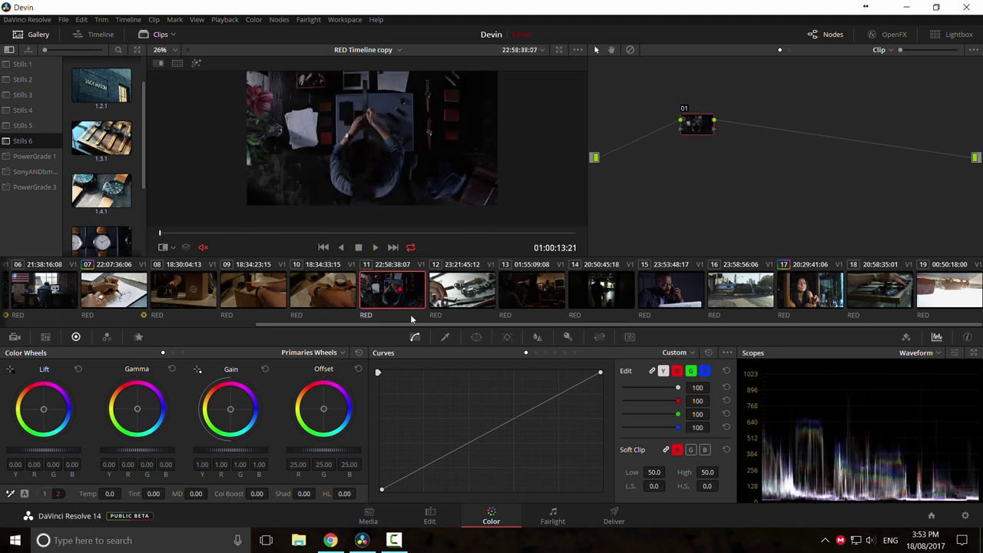
key("space")
key("space")
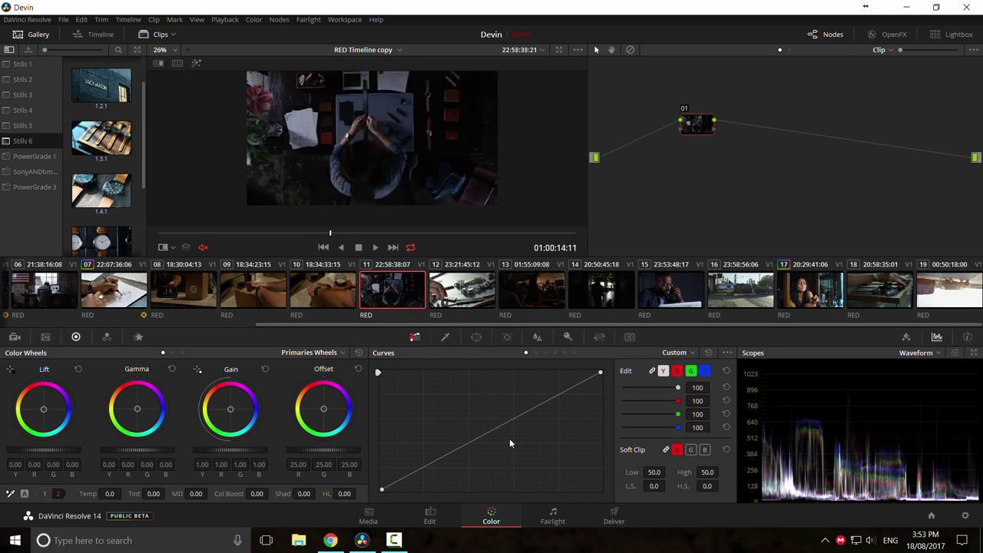
Step: Brighten clip 11 on node 01 by adding raised upper-midtone and shadow points to the custom curve
left_click_drag(525, 414, 507, 401)
left_click(420, 459)
left_click_drag(420, 460, 417, 458)
scroll(396, 132, "down", 2)
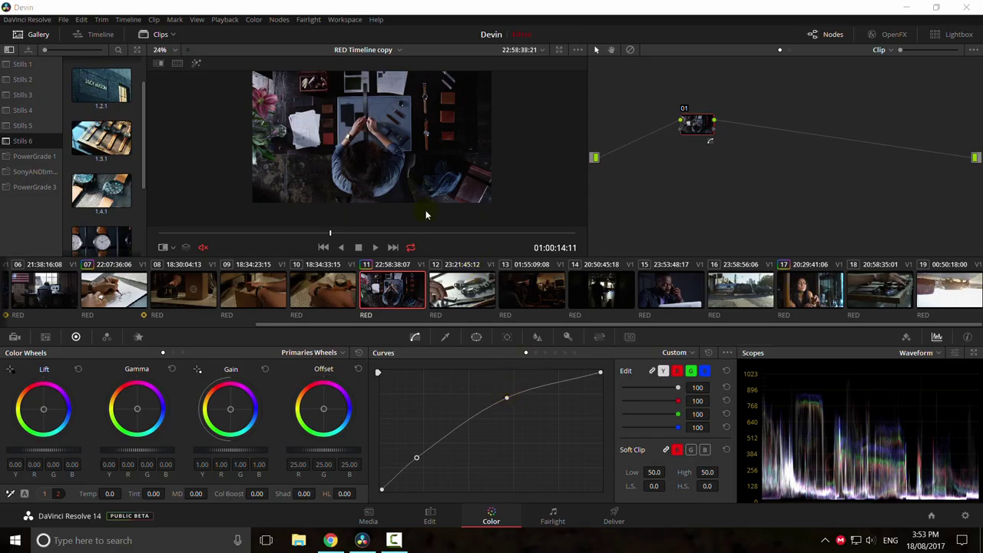
Step: Play clip 11 full screen to review the brightened desk shot, stopping at frame 01:00:15:03
key("ctrl+f")
key("space")
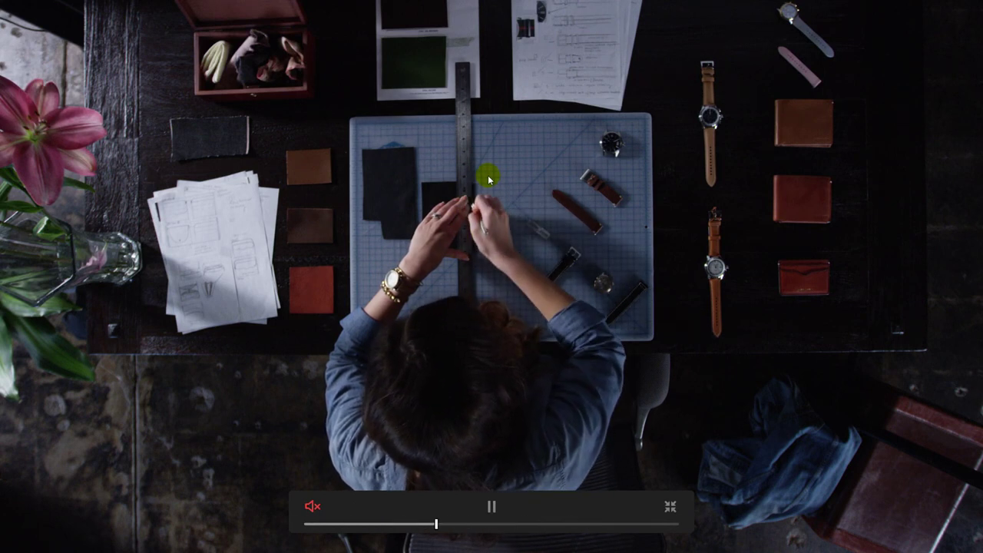
key("space")
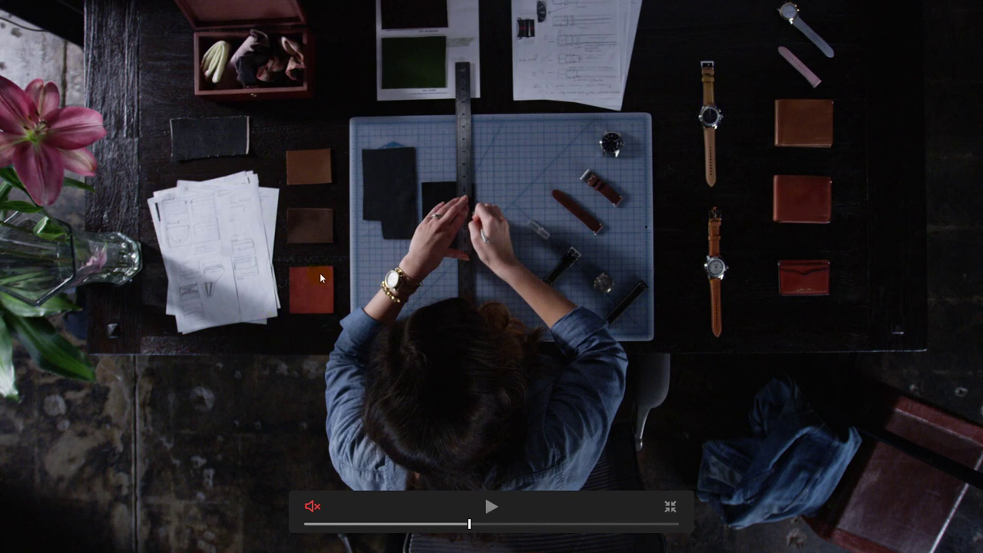
left_click(485, 284)
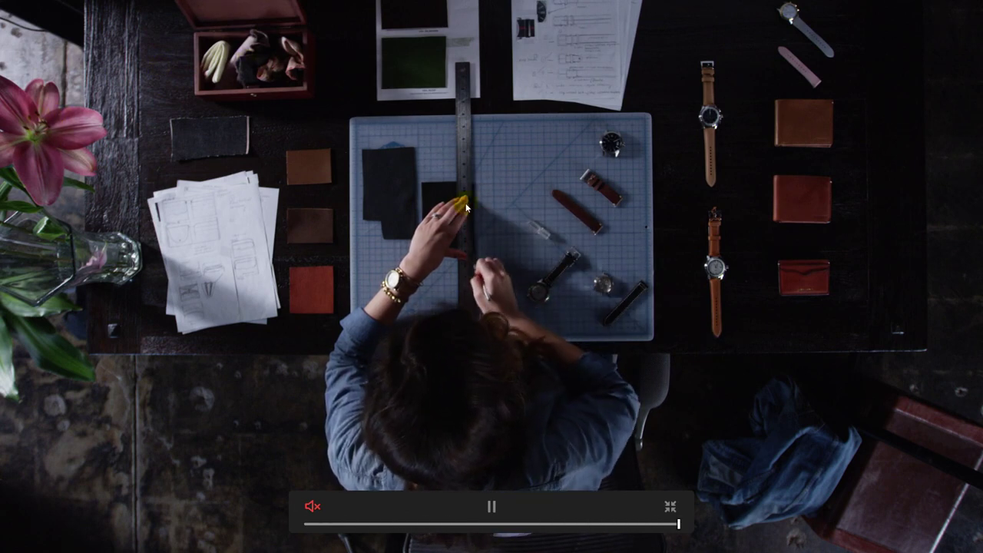
key("space")
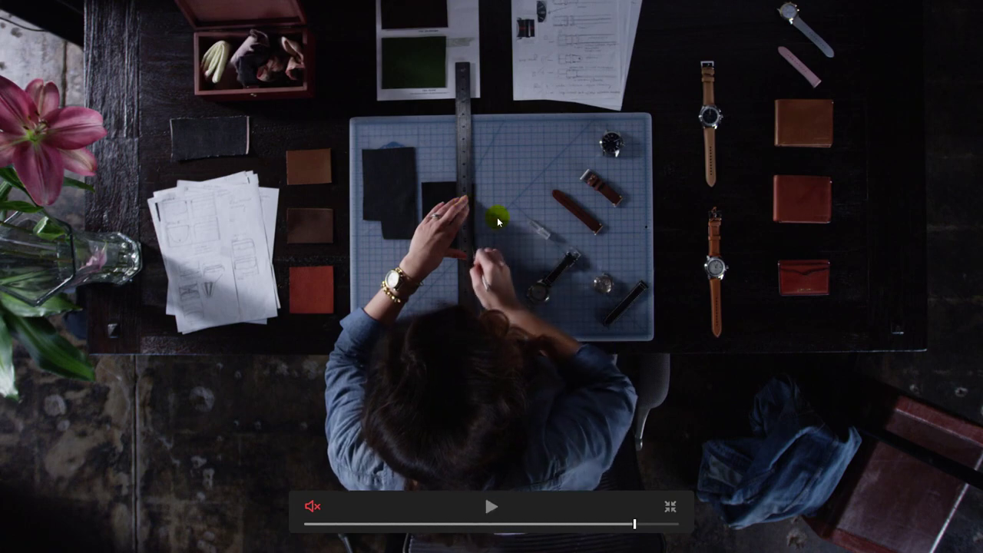
key("Escape")
scroll(388, 165, "down", 2)
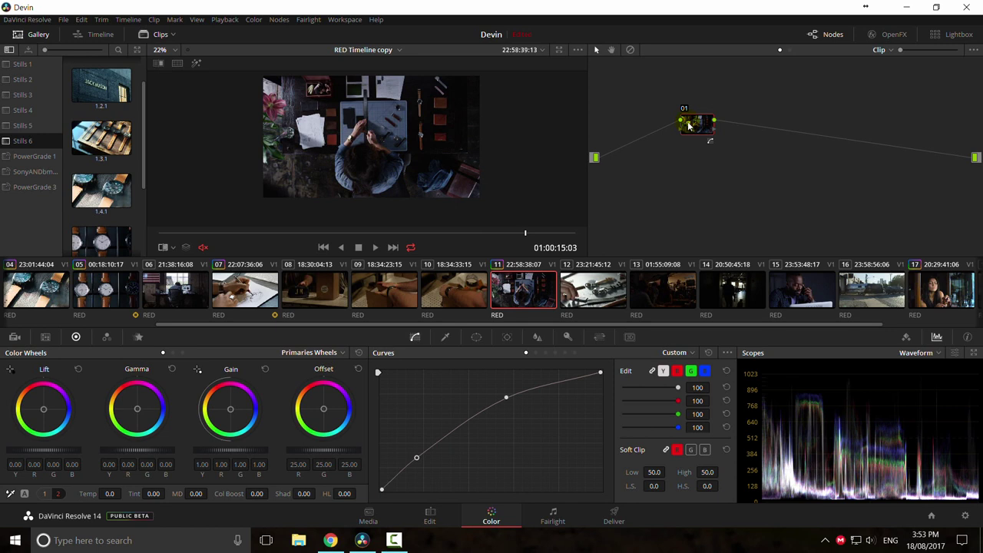
Step: Raise both custom curve points of node 01 slightly further, comparing the picture with the node off and on
key("ctrl+w")
key("ctrl+w")
key("ctrl+d")
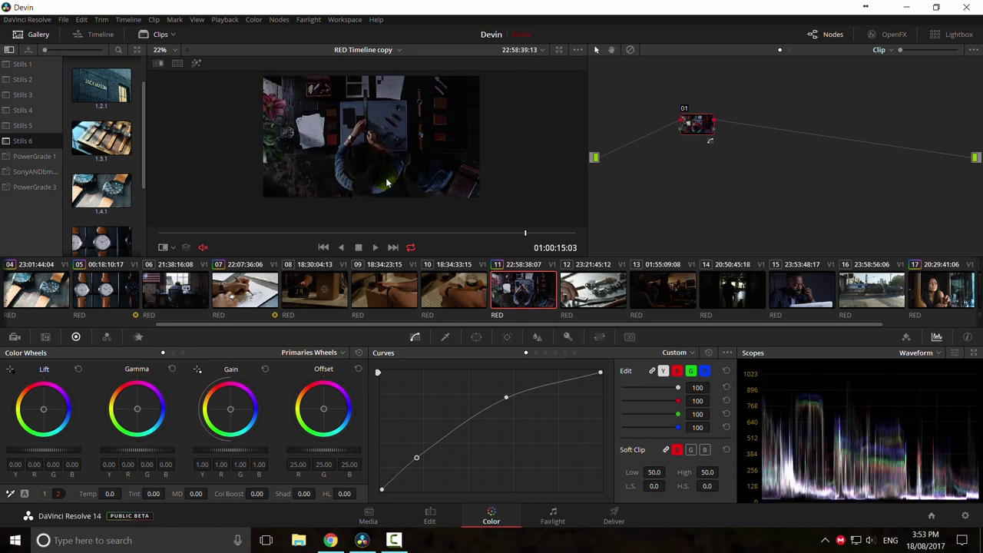
key("ctrl+d")
left_click_drag(508, 400, 502, 397)
left_click_drag(416, 457, 414, 452)
key("ctrl+d")
key("ctrl+d")
key("ctrl+d")
key("ctrl+d")
key("ctrl+d")
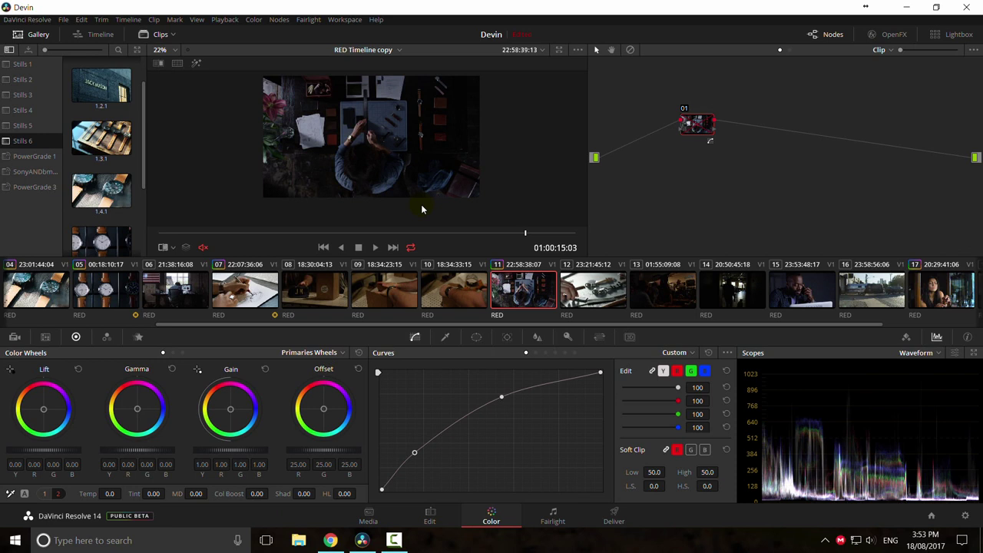
left_click_drag(502, 397, 495, 394)
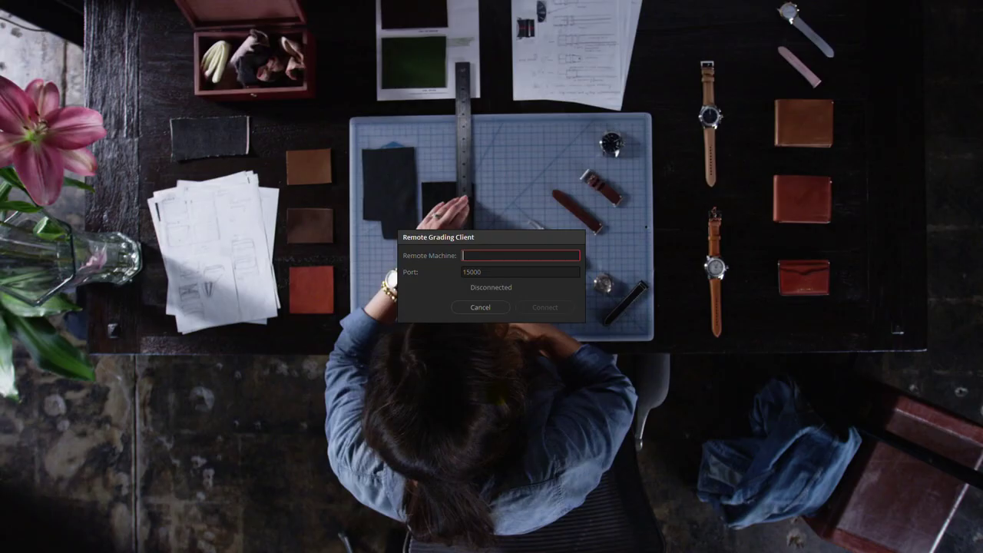
Step: Dismiss the remote grading dialog and compare the ungraded and brightened desk shot full screen
left_click(499, 307)
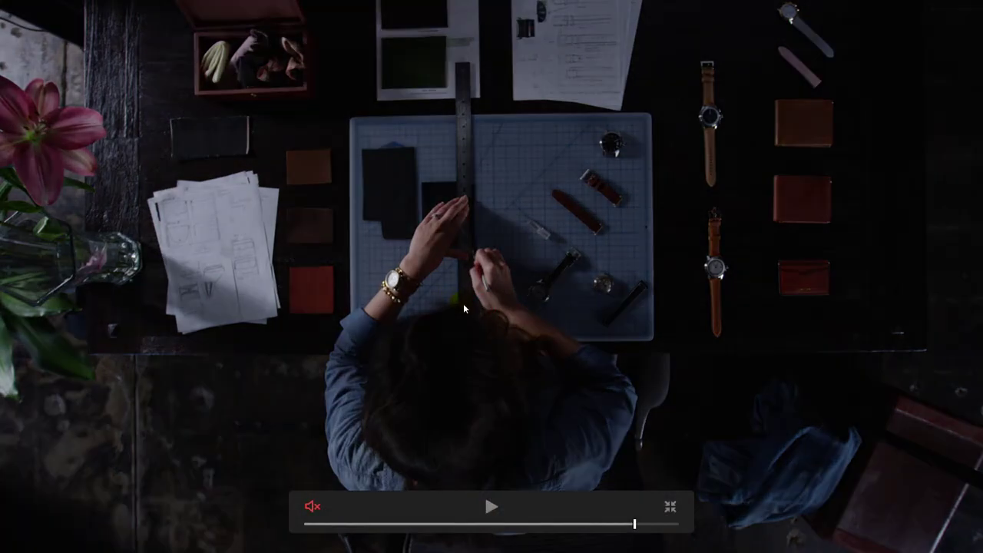
key("Escape")
key("ctrl+f")
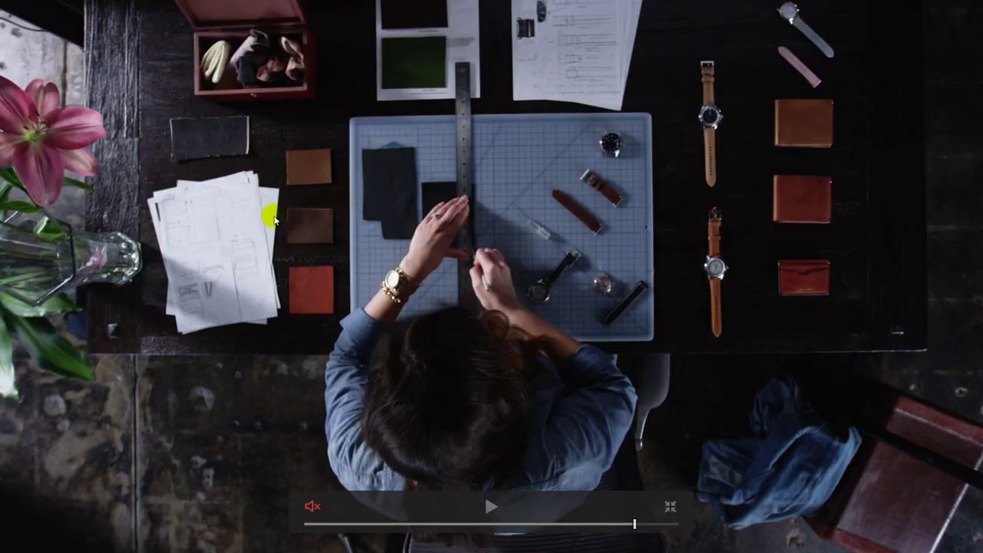
key("Escape")
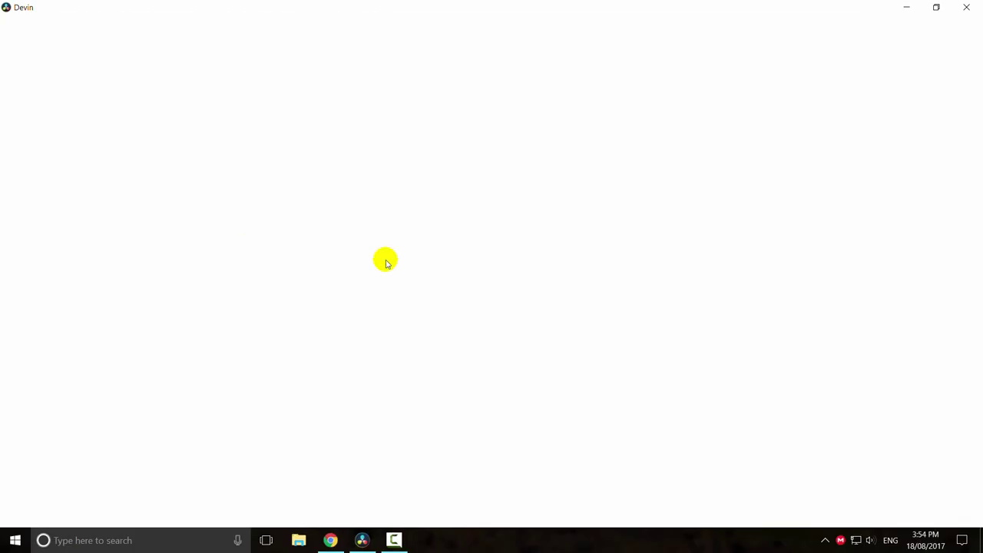
Step: Add a linear window to node 01 and fit it around the white papers at Pan 43.73, Tilt 50.25
left_click(477, 338)
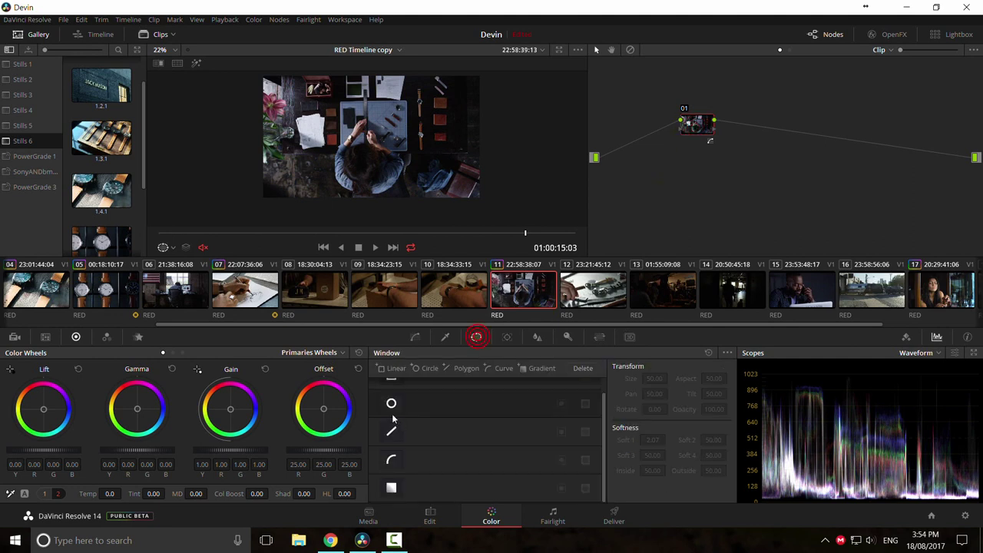
scroll(398, 414, "up", 1)
left_click(391, 391)
left_click_drag(368, 132, 330, 131)
scroll(285, 125, "up", 2)
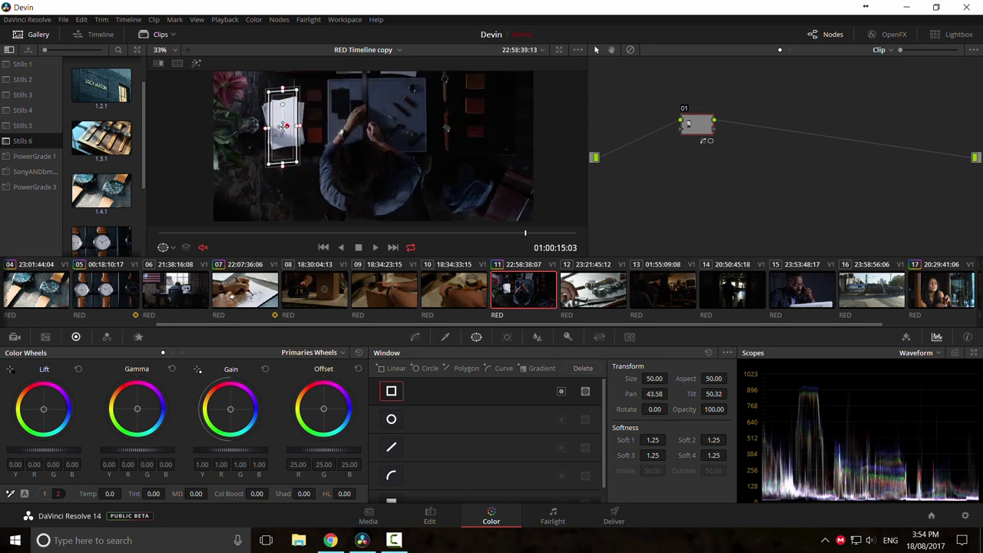
left_click_drag(282, 90, 278, 96)
left_click_drag(284, 165, 284, 124)
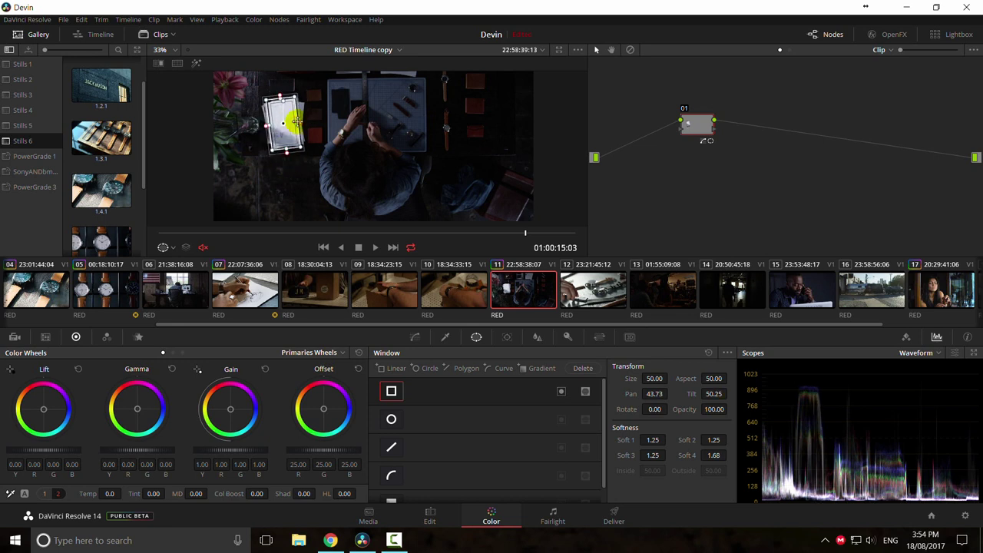
Step: Set all four edge softness values of the papers window, Soft 1 to Soft 4, to 2.00
left_click_drag(653, 439, 668, 440)
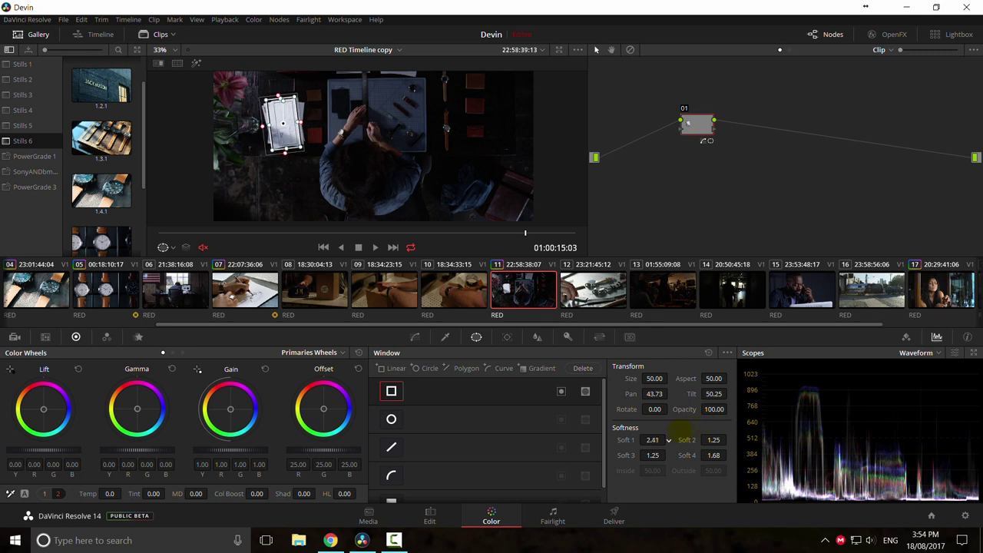
double_click(657, 455)
type("2")
double_click(709, 439)
type("2")
double_click(716, 455)
type("2")
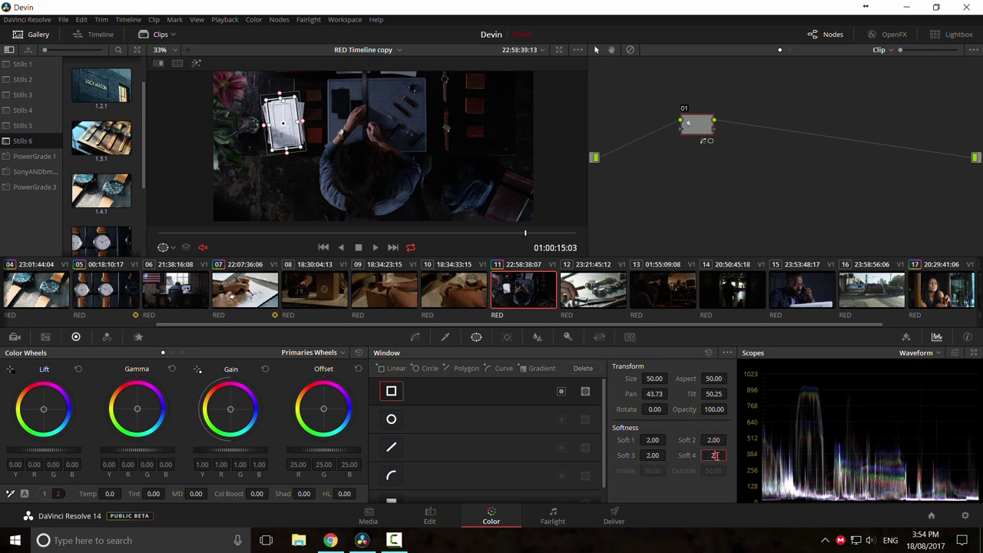
Step: Check node 01's curve and invert the linear window so the brightening affects everything except the white papers
left_click(415, 337)
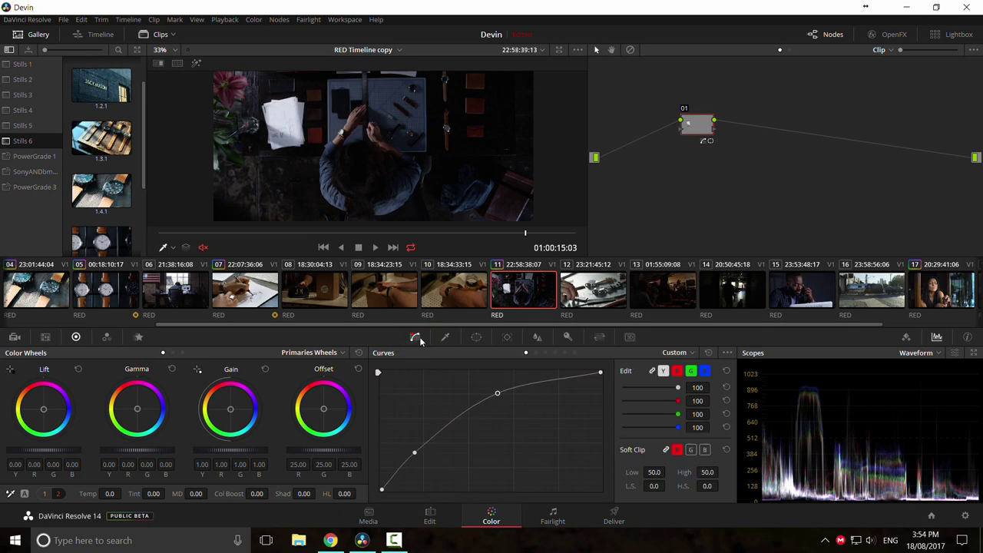
left_click(476, 337)
left_click(585, 392)
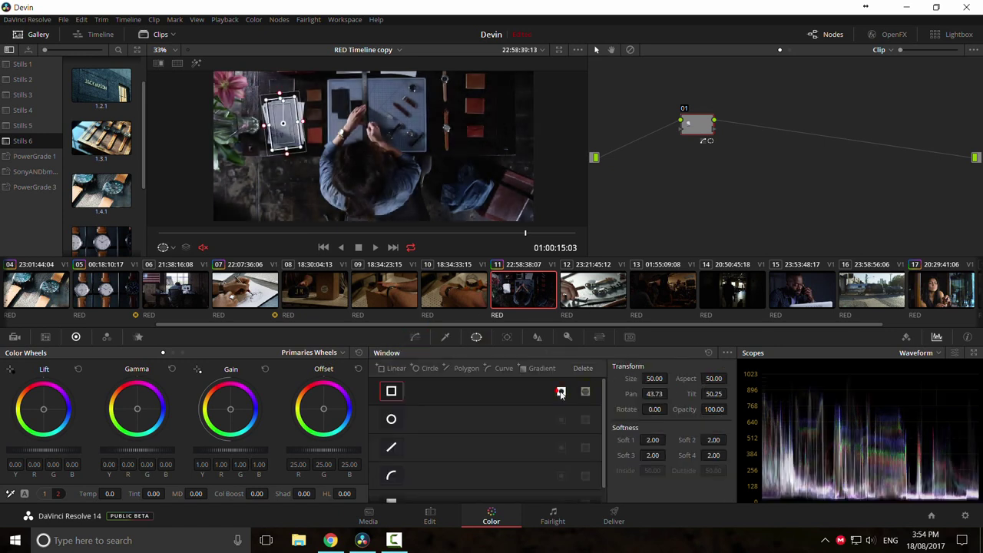
Step: Add an outside node after node 01 for the white papers, raise its upper curve and adjust a shadow point, checking full screen
left_click_drag(296, 122, 268, 126)
left_click(415, 338)
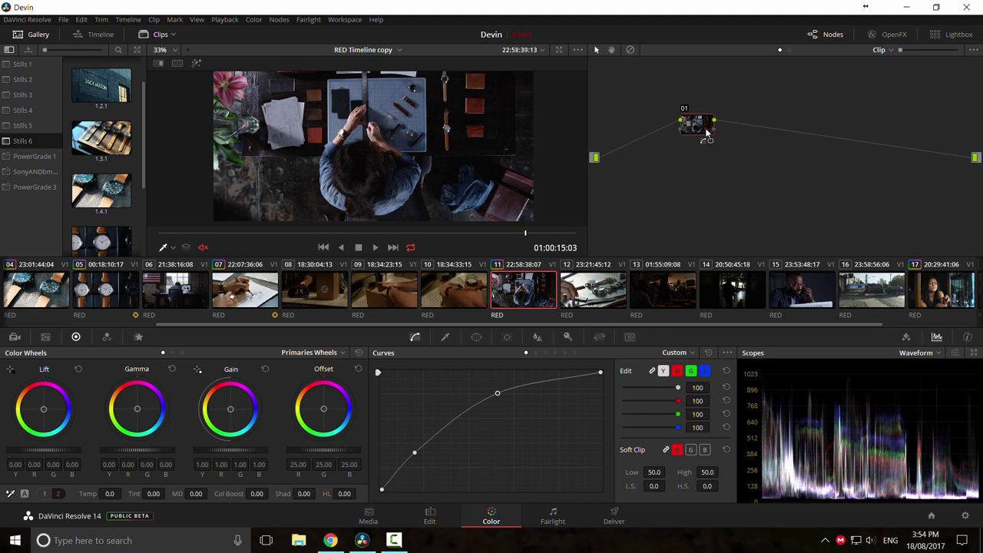
key("alt+s")
left_click_drag(535, 409, 522, 388)
key("ctrl+f")
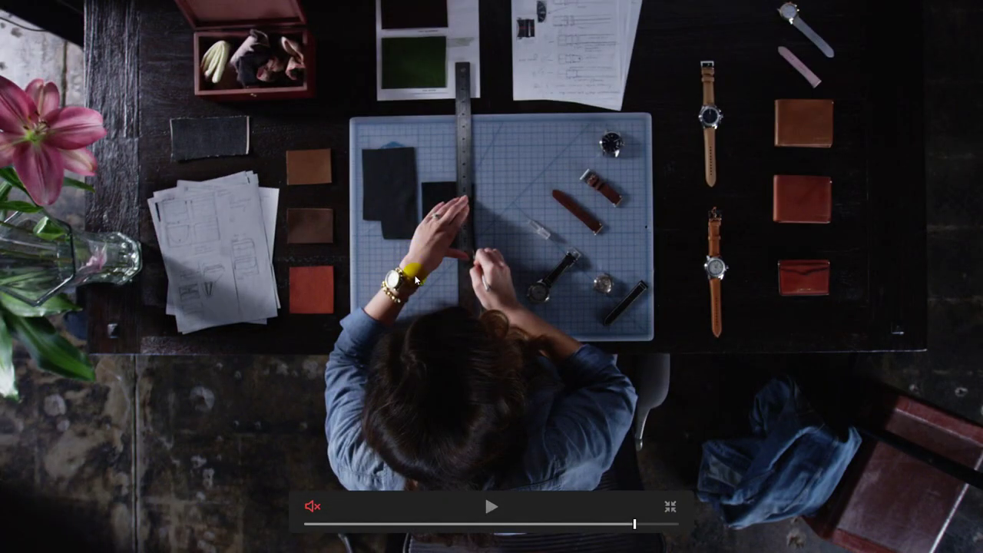
key("ctrl+f")
left_click(414, 469)
left_click_drag(415, 472, 414, 467)
Step: Add serial node 03, place it apart from nodes 01 and 02, and enable a linear window on it
scroll(367, 146, "down", 3)
scroll(366, 146, "up", 1)
scroll(360, 154, "down", 1)
key("alt+s")
left_click_drag(790, 129, 848, 133)
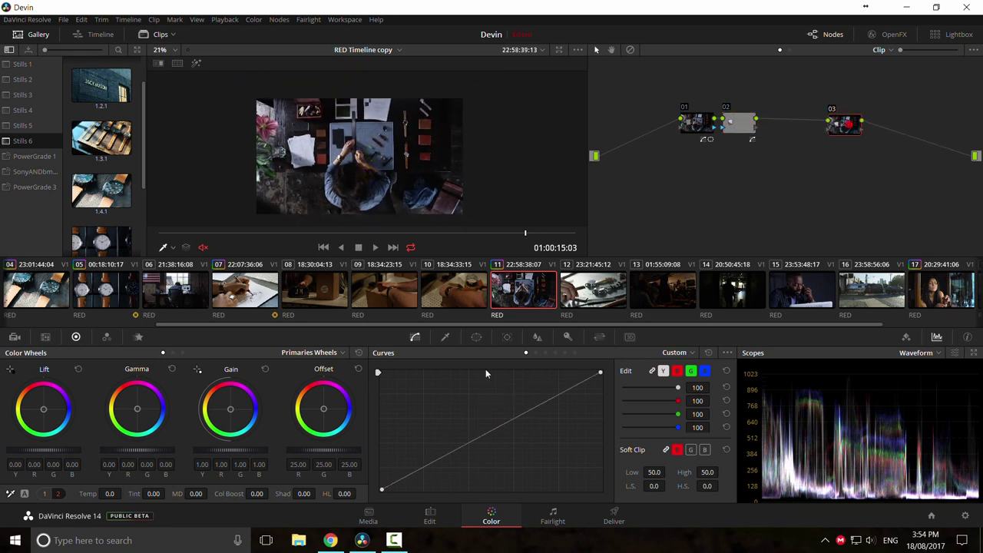
left_click(476, 337)
left_click(391, 394)
Step: Skew node 03's window into a diagonal beam with Soft 2 10.25, Soft 3 36.09 and Soft 4 9.84, and raise its curve midtones
mouse_move(361, 153)
left_mouse_down()
mouse_move(278, 109)
mouse_move(365, 159)
left_mouse_up()
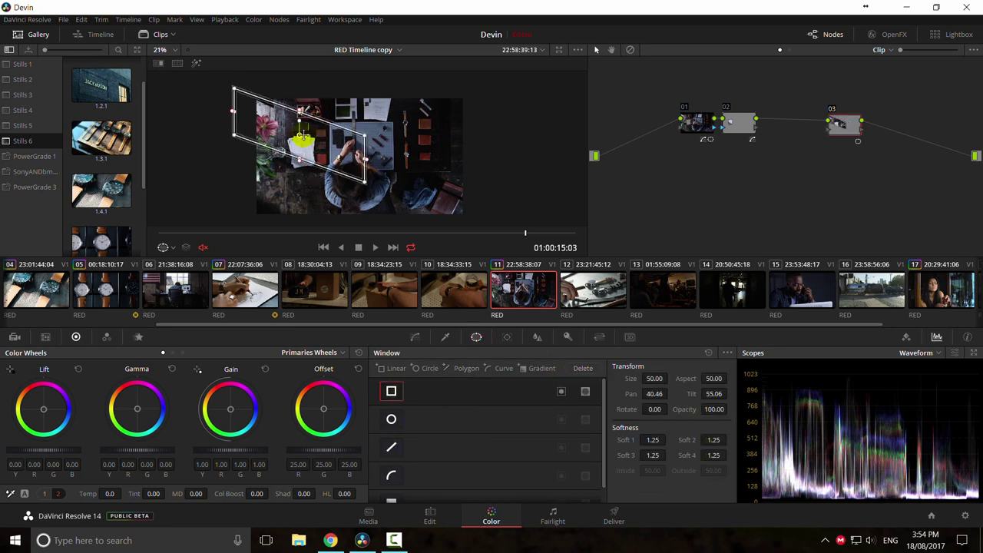
left_click_drag(300, 159, 300, 146)
left_click_drag(234, 108, 231, 90)
left_click_drag(302, 119, 248, 87)
left_click_drag(333, 136, 276, 141)
left_click_drag(274, 84, 290, 115)
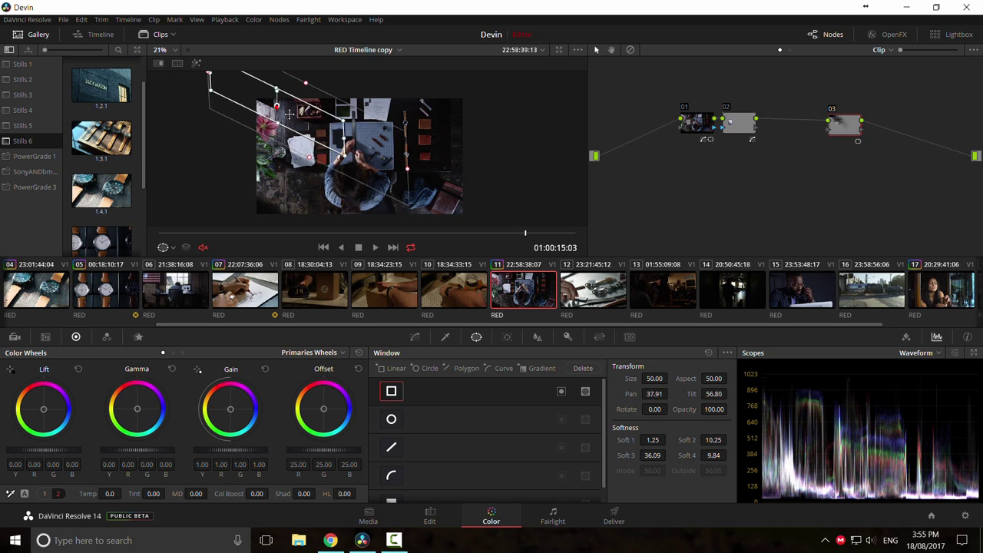
left_click(415, 338)
mouse_move(515, 417)
left_mouse_down()
mouse_move(504, 410)
mouse_move(503, 418)
left_mouse_up()
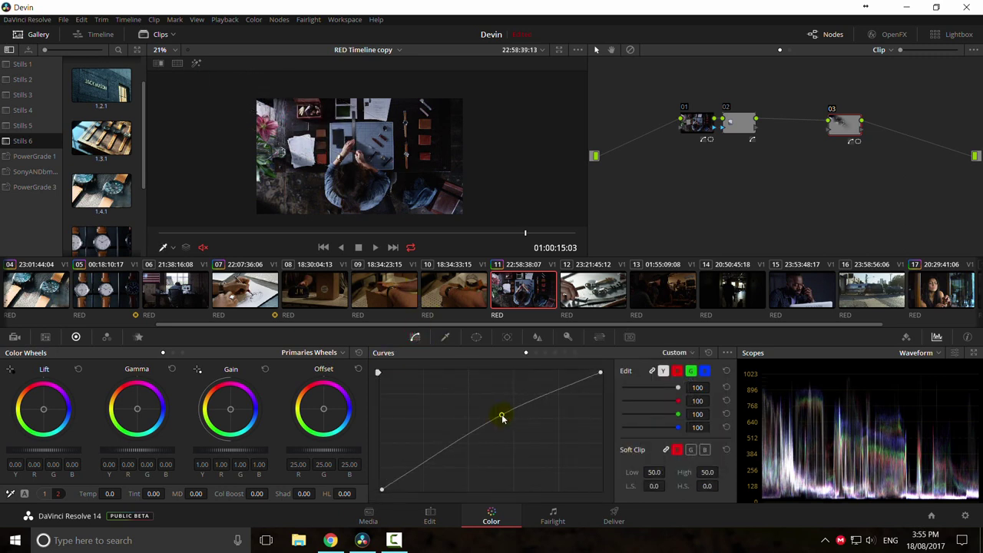
Step: Copy the beam window onto a new linear window in node 03 and place it below the first at Pan 38.11, Tilt 48.07
left_click(476, 337)
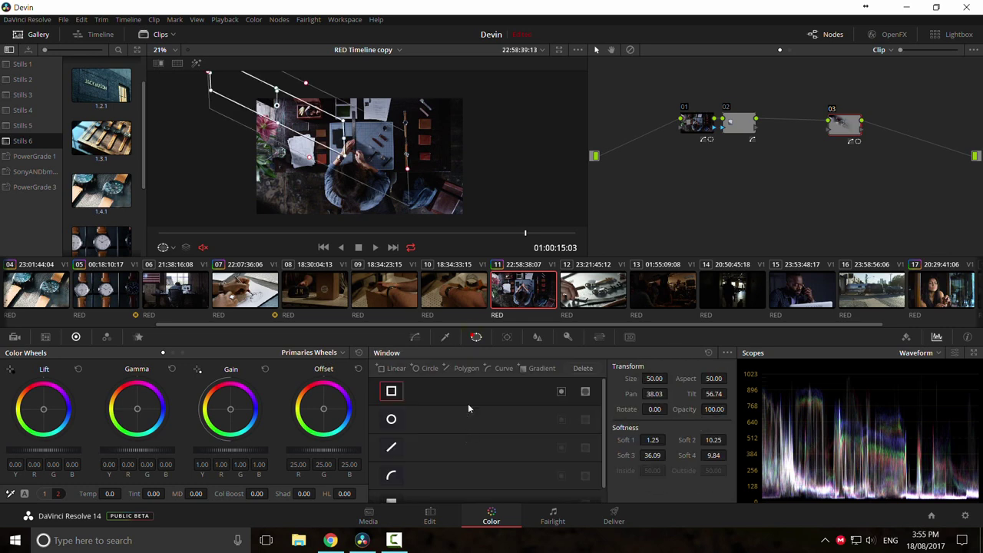
double_click(443, 390)
left_click(726, 352)
left_click(752, 392)
left_click(382, 369)
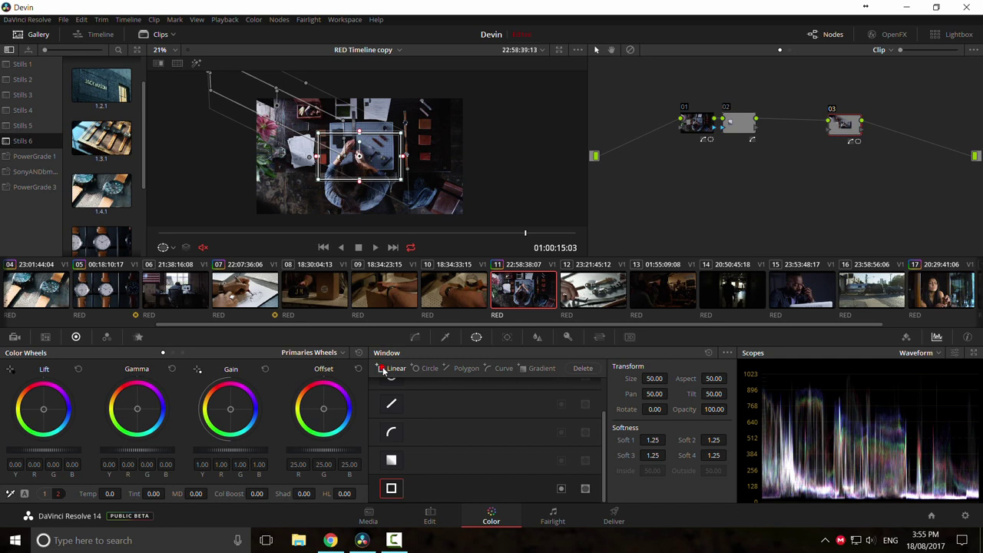
left_click(731, 357)
left_click(751, 403)
left_click_drag(265, 154, 278, 177)
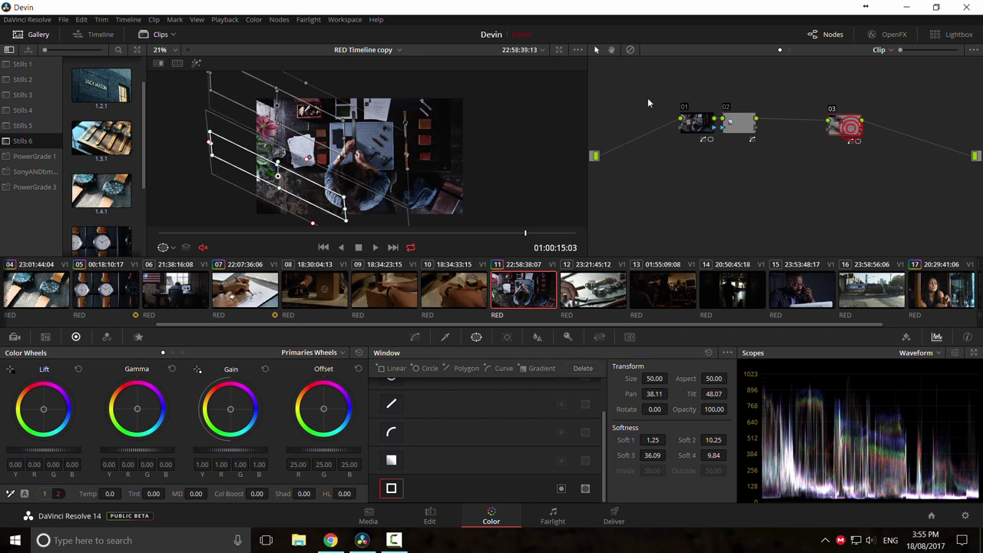
Step: Highlight node 03's masked area and compare the shot with the node switched off and on
key("shift+h")
left_click(415, 336)
key("ctrl+d")
key("ctrl+d")
key("ctrl+d")
key("ctrl+d")
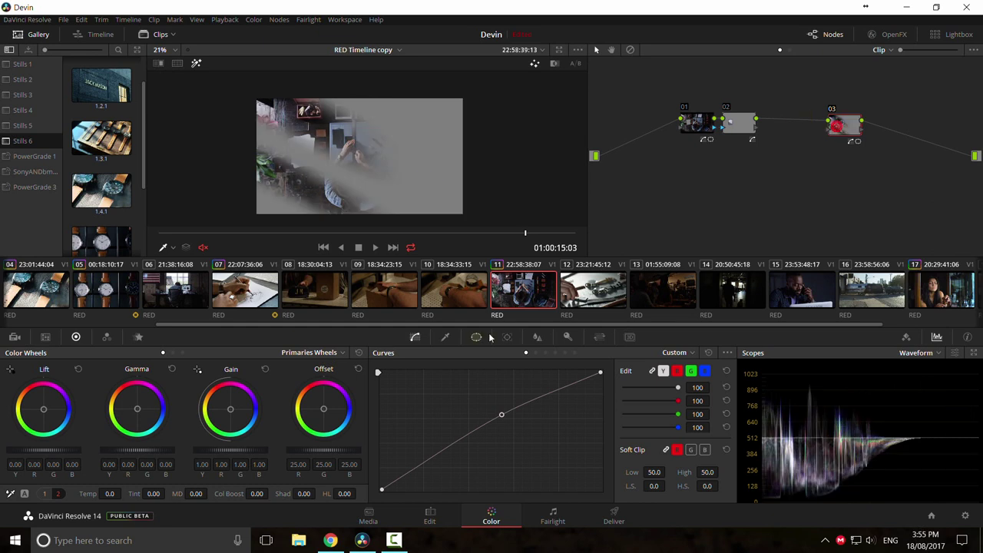
Step: Move the second beam window to Pan 34.62, Tilt 49.12 and widen the first beam's softness to Soft 2 13.27, Soft 3 72.73
left_click(476, 336)
left_click_drag(281, 183, 246, 166)
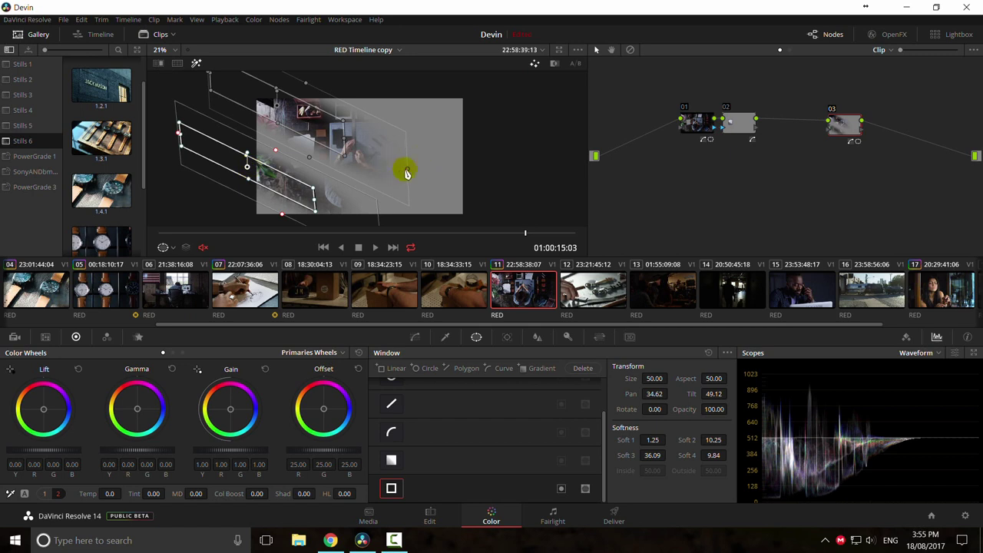
left_click_drag(406, 168, 363, 138)
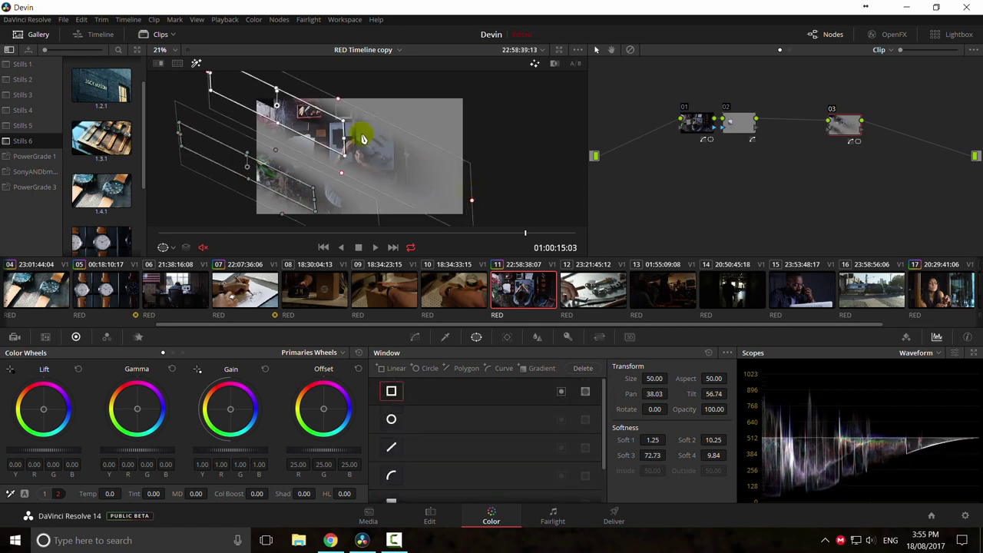
left_click_drag(342, 102, 337, 93)
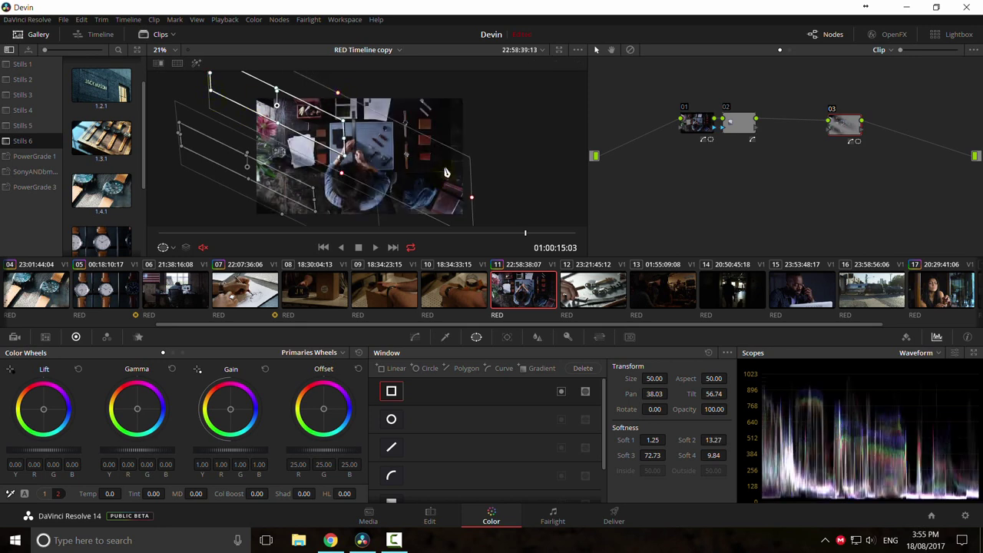
Step: Add an outside node after node 03 and lower its curve midtones slightly to darken the area around the beams
key("alt+s")
left_click(416, 336)
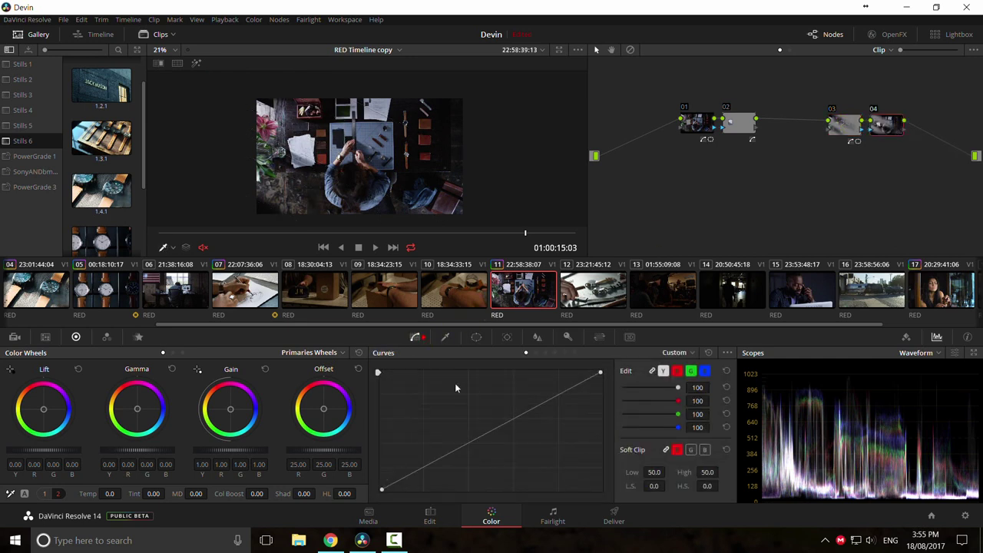
mouse_move(478, 443)
left_mouse_down()
mouse_move(495, 447)
mouse_move(488, 439)
left_mouse_up()
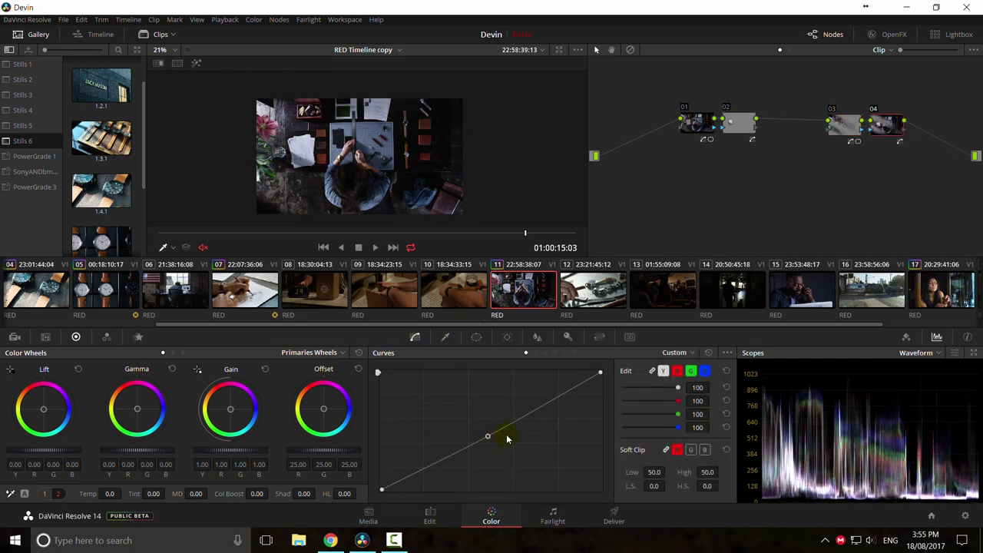
Step: Add a shadow point to node 03's curve, raise its upper point to strengthen the beams, and check the shot full screen
left_click(854, 125)
left_click(438, 453)
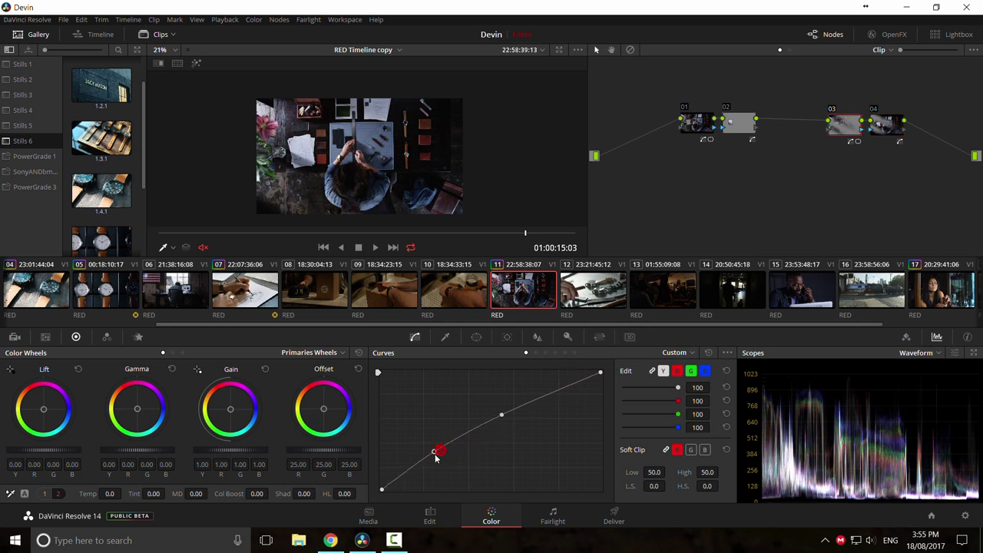
left_click_drag(501, 415, 500, 403)
key("ctrl+f")
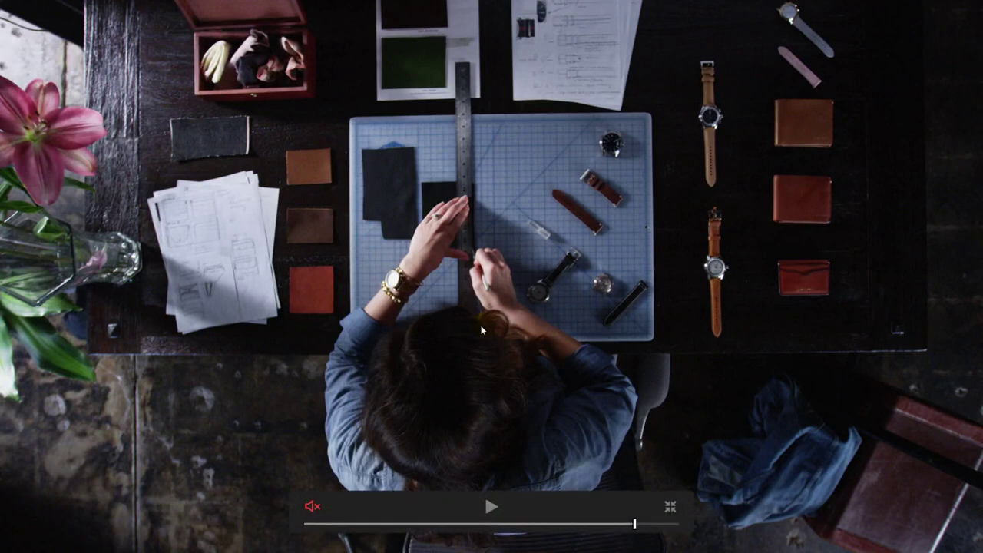
key("ctrl+f")
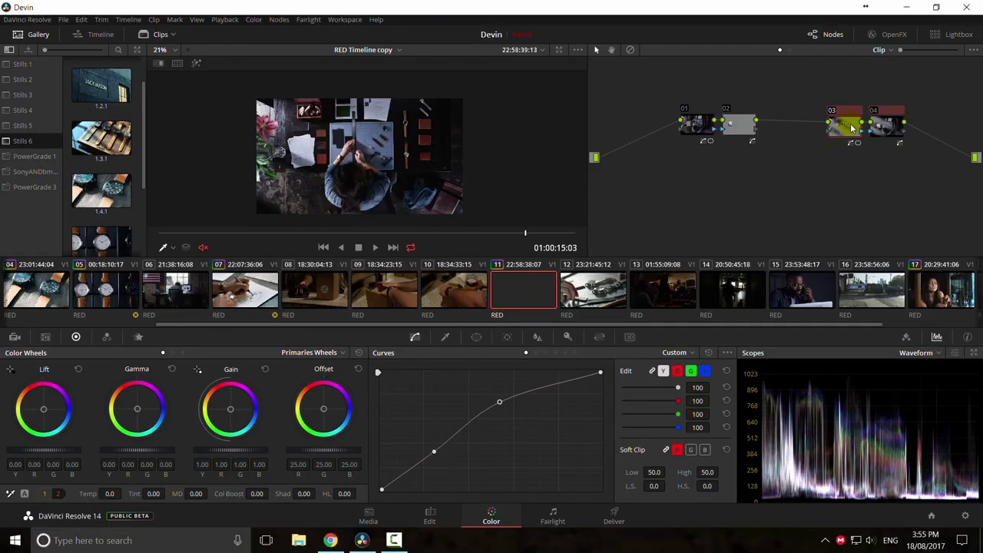
Step: Combine nodes 03 and 04 into a compound node and review the desk shot full screen
right_click(848, 129)
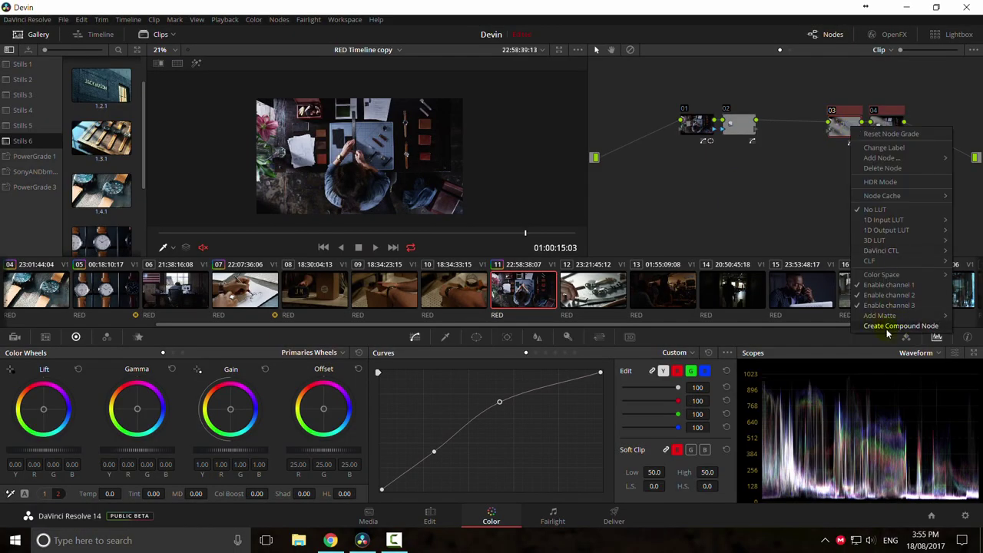
left_click(899, 325)
key("ctrl+f")
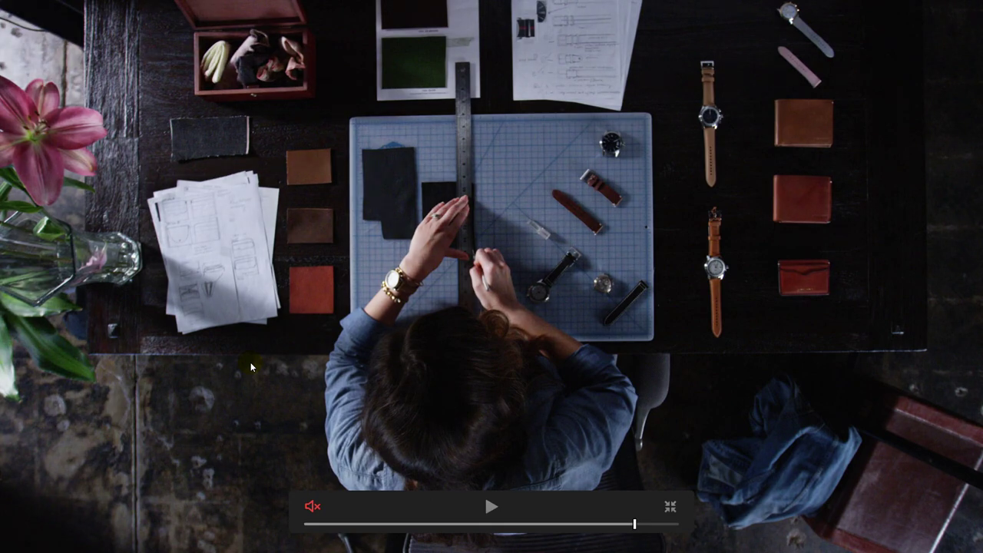
key("Escape")
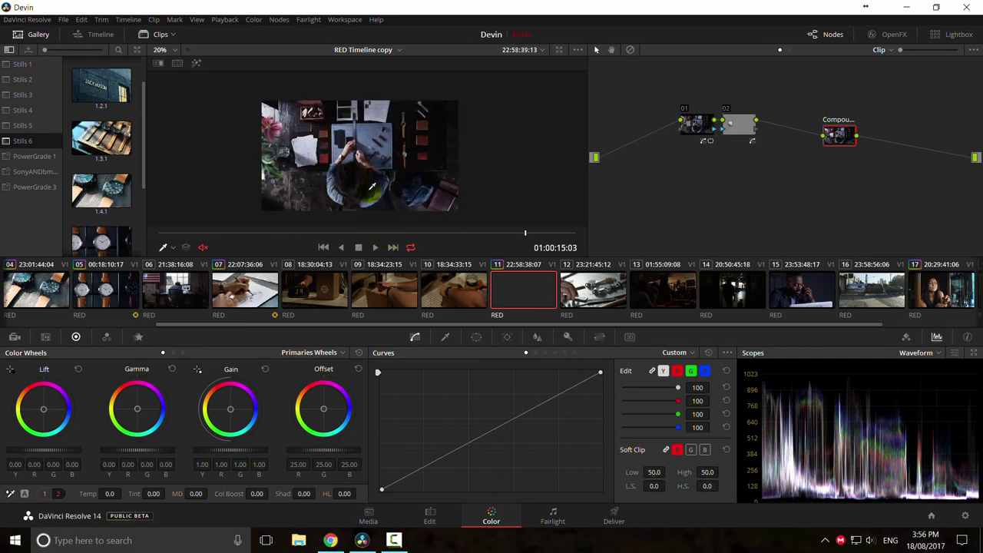
scroll(371, 186, "up", 1)
scroll(369, 178, "down", 1)
scroll(367, 173, "up", 1)
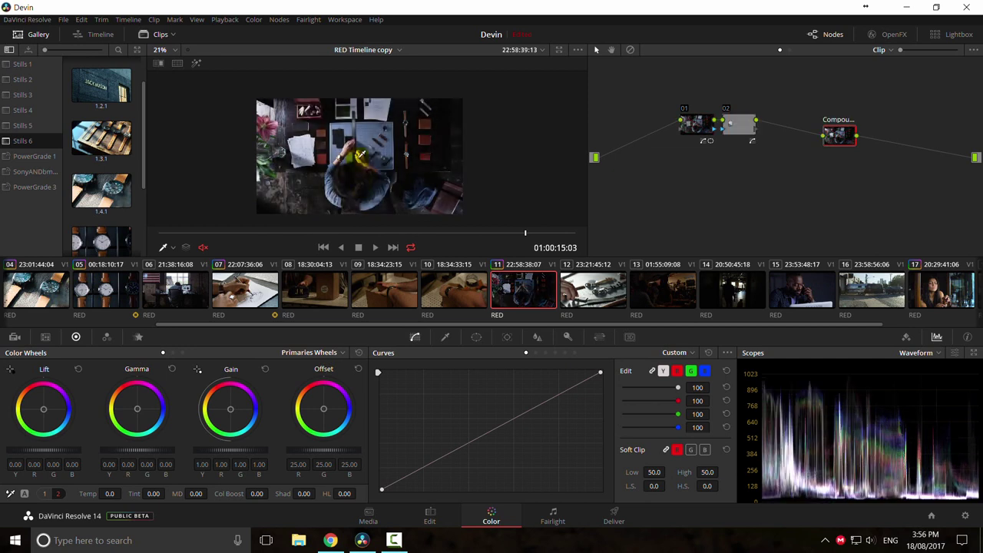
Step: Add a serial node after the compound node and wipe gallery still 1.3.1 against the desk shot
left_click_drag(836, 135, 664, 215)
key("alt+s")
left_click_drag(145, 156, 145, 129)
double_click(101, 172)
left_click_drag(456, 190, 399, 209)
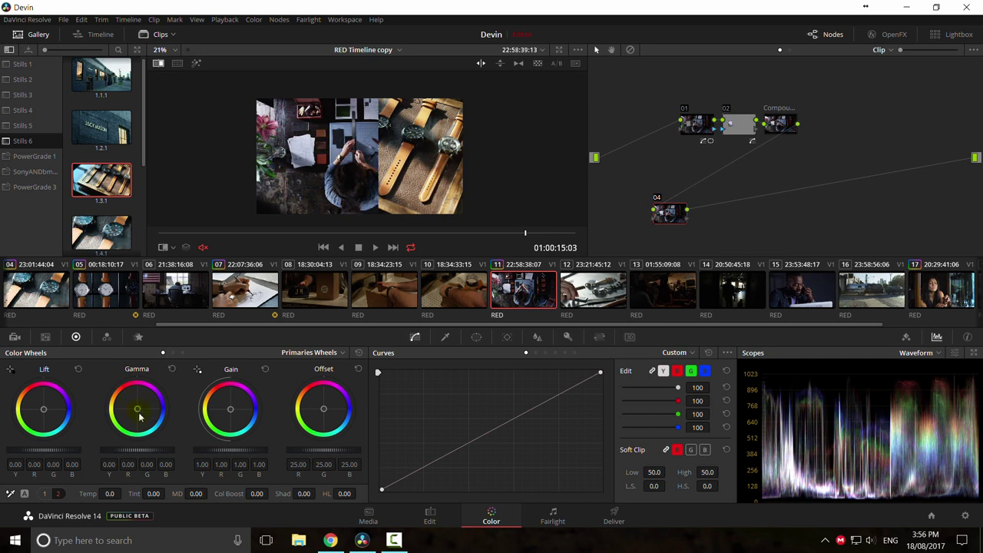
Step: Match the new node to the still with gamma R -0.02, G 0.01, B -0.01 and gain R 1.00, G 1.01, B 0.91
left_click_drag(138, 410, 135, 411)
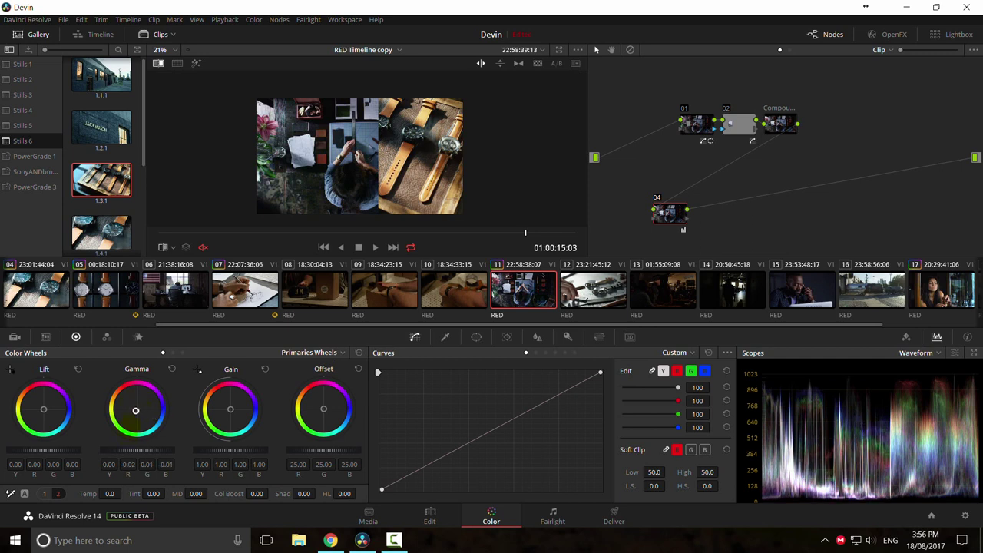
mouse_move(368, 190)
left_mouse_down()
mouse_move(333, 182)
mouse_move(450, 166)
mouse_move(322, 165)
mouse_move(398, 176)
mouse_move(379, 181)
left_mouse_up()
scroll(431, 168, "up", 4)
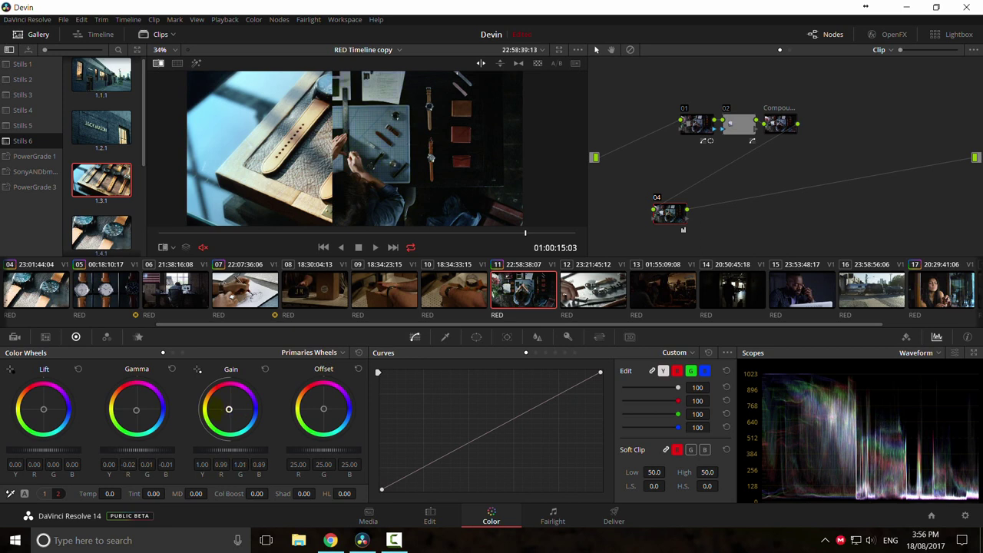
left_click_drag(322, 173, 352, 178)
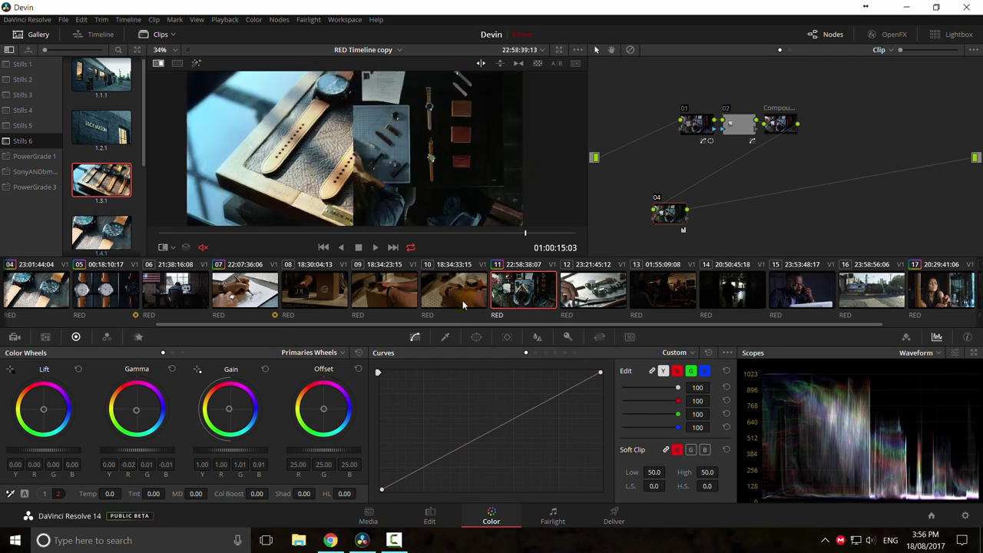
Step: Check neighbouring clips 12 and 10 and return to clip 11
left_click(577, 292)
left_click(454, 290)
left_click(524, 292)
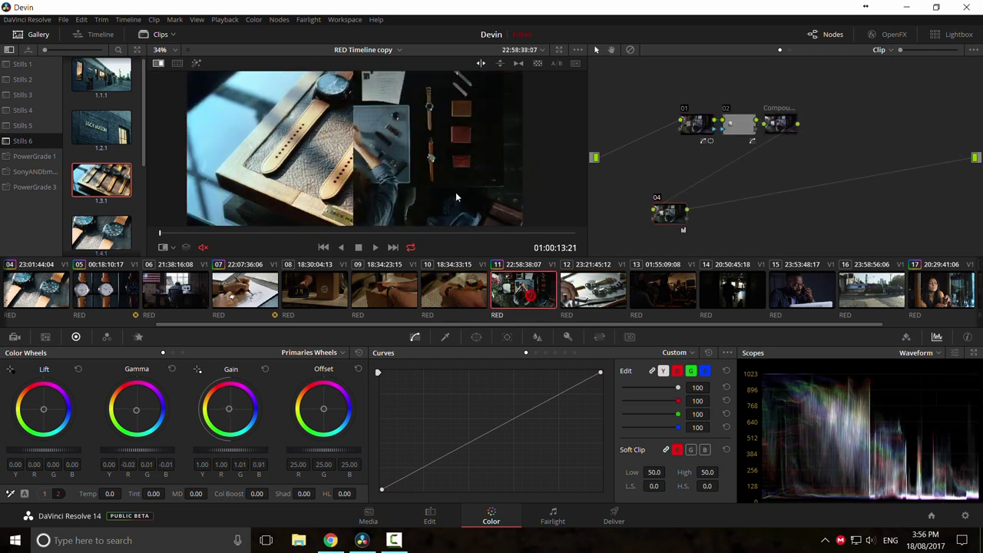
Step: Toggle the wipe and refine node 04 with gamma R 0.01, G 0.00, B -0.04 and lift blue 0.01
key("ctrl+w")
key("ctrl+w")
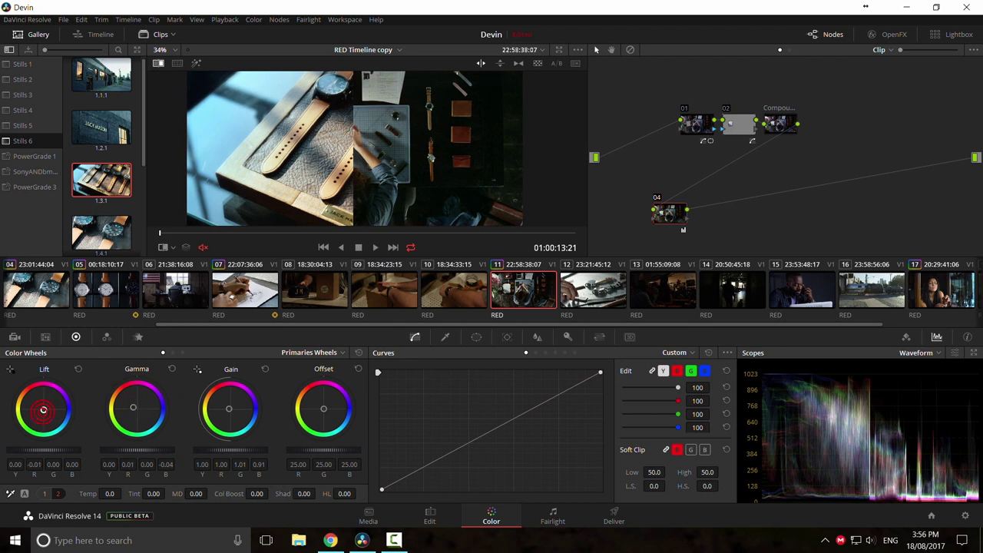
left_click_drag(44, 408, 44, 409)
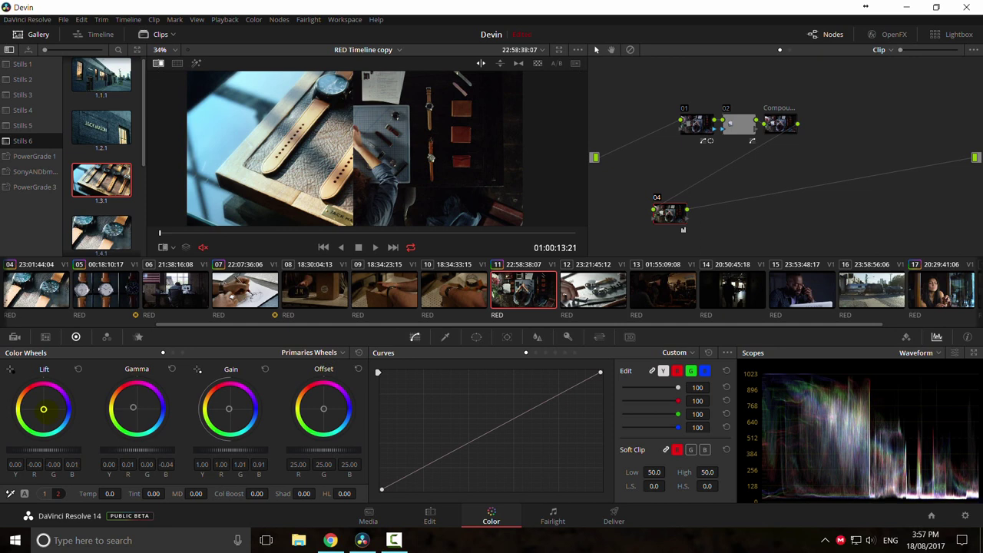
Step: Compare clip 11 with still 1.3.1 by shifting the wipe split across the frame and switching it off and on
scroll(376, 168, "down", 2)
left_click_drag(375, 168, 263, 187)
left_click_drag(352, 196, 379, 195)
scroll(378, 195, "down", 1)
scroll(380, 193, "up", 5)
scroll(386, 193, "down", 4)
key("ctrl+w")
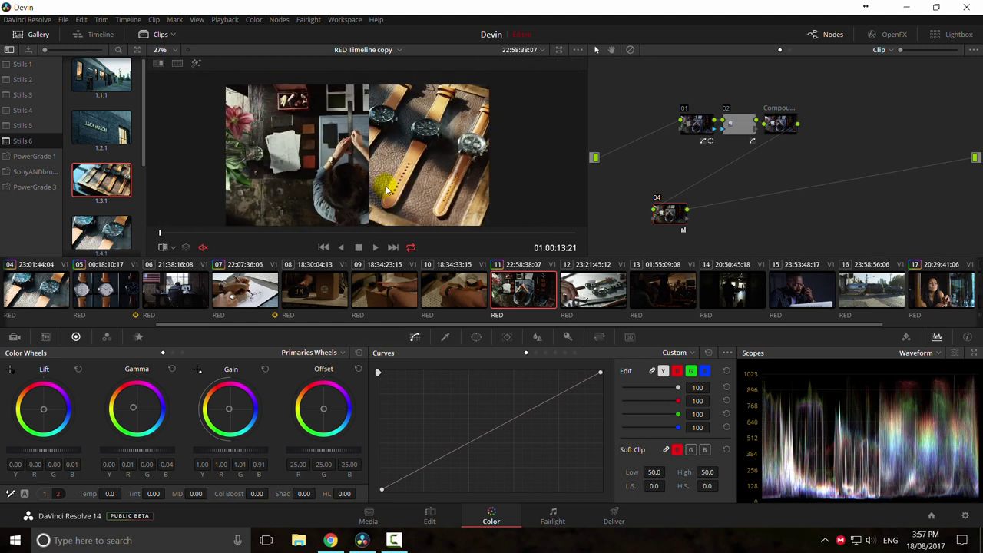
key("ctrl+w")
left_click_drag(330, 180, 278, 173)
key("ctrl+w")
Step: Review clip 11 full screen with and without node 04's colour correction
scroll(411, 157, "down", 1)
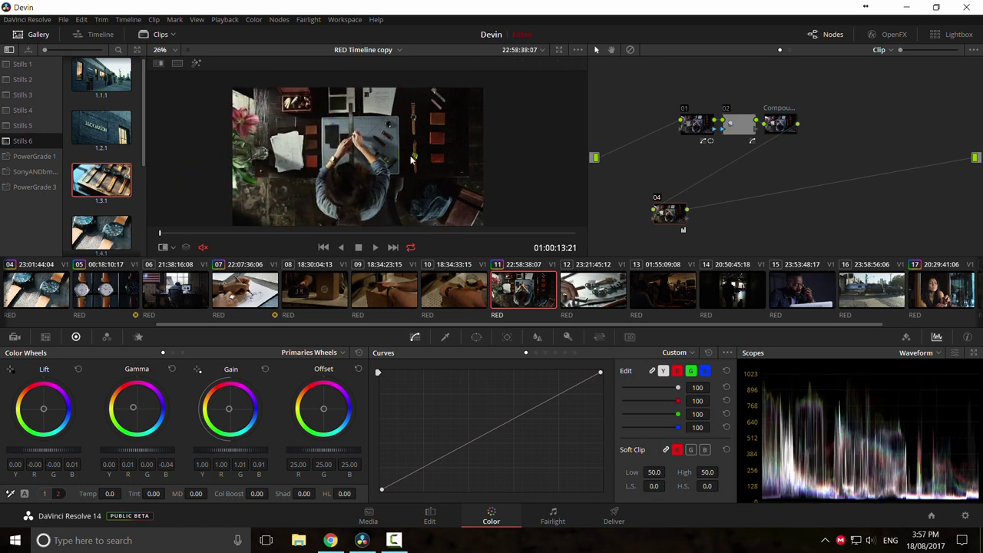
scroll(434, 212, "down", 2)
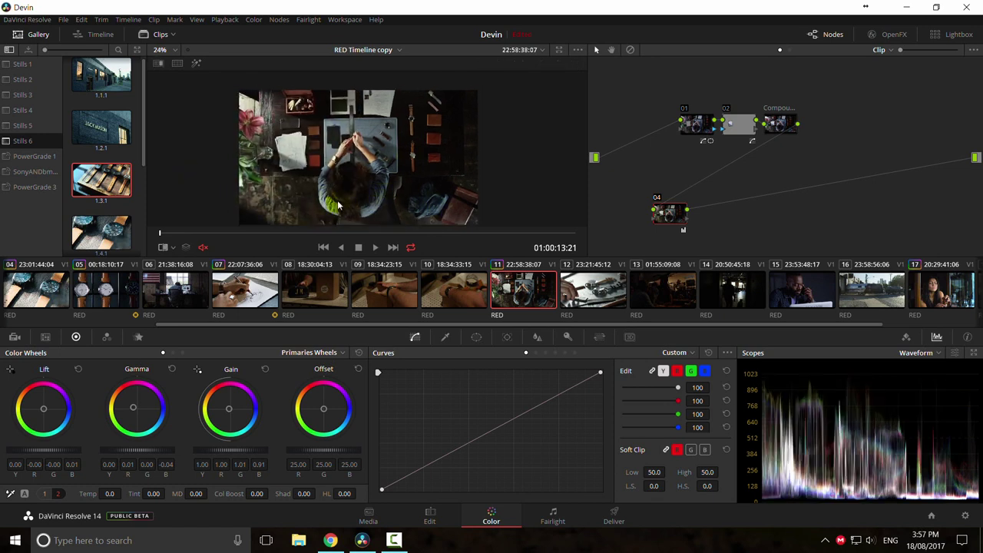
key("ctrl+f")
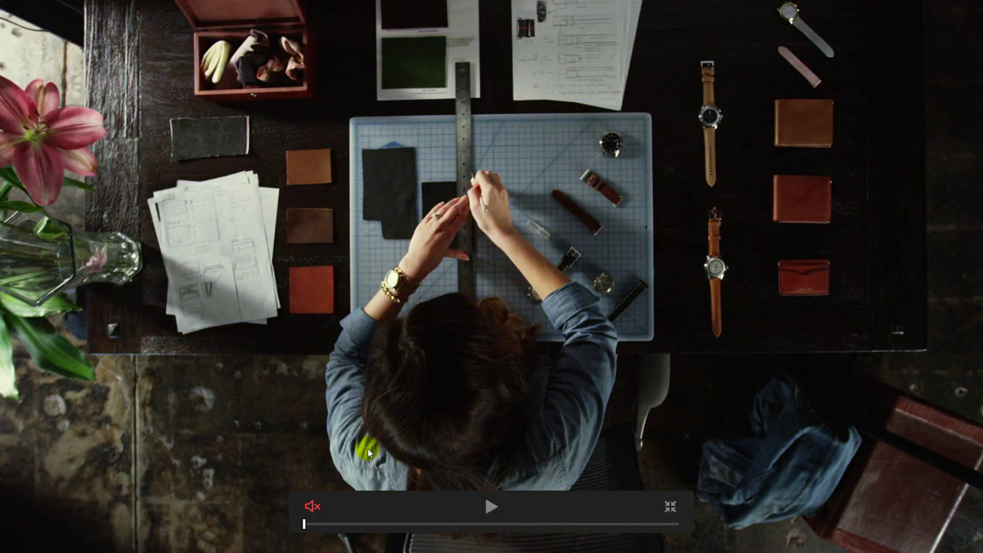
key("ctrl+f")
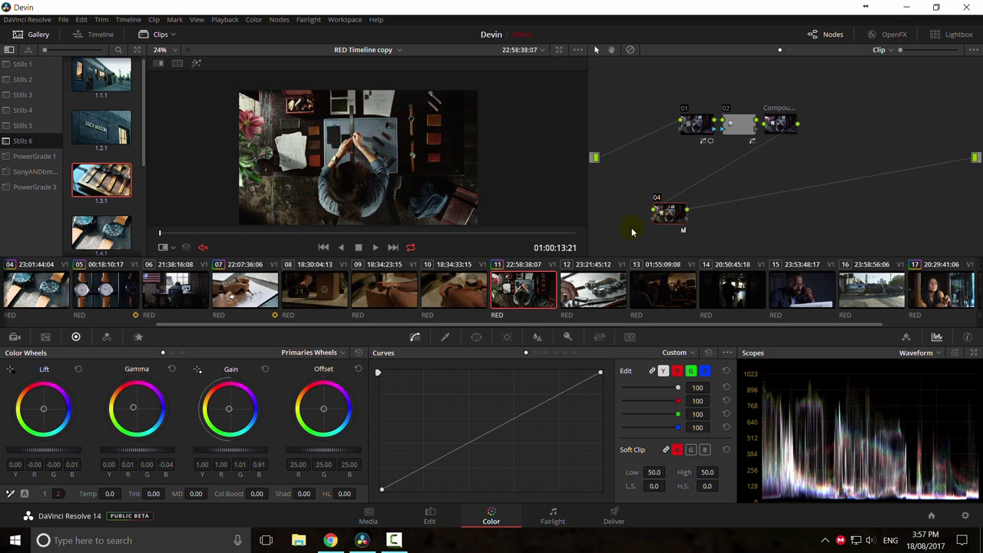
key("ctrl+f")
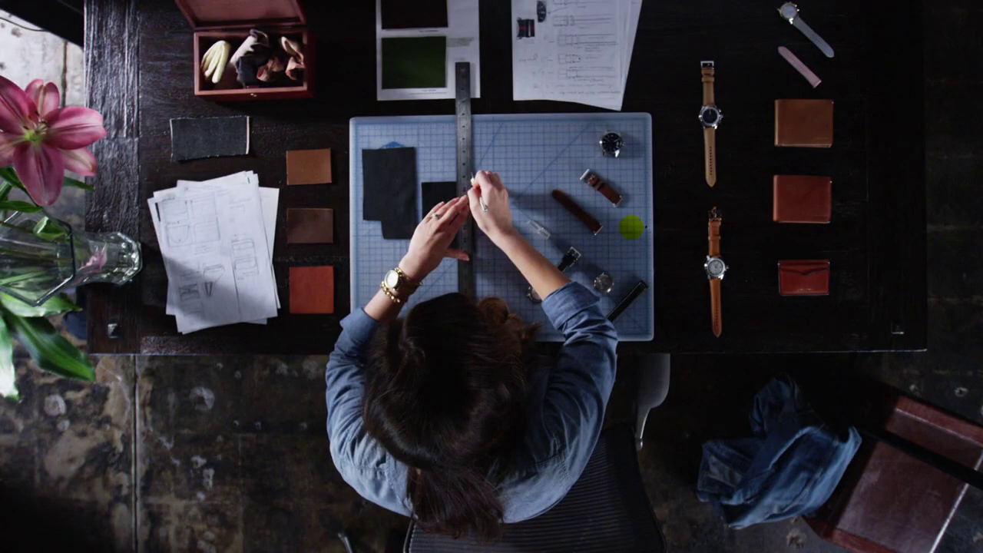
Step: Leave the full-screen view, re-enable node 04's correction, and sample the blue shirt with its HSL qualifier, highlighting the selection
key("ctrl+f")
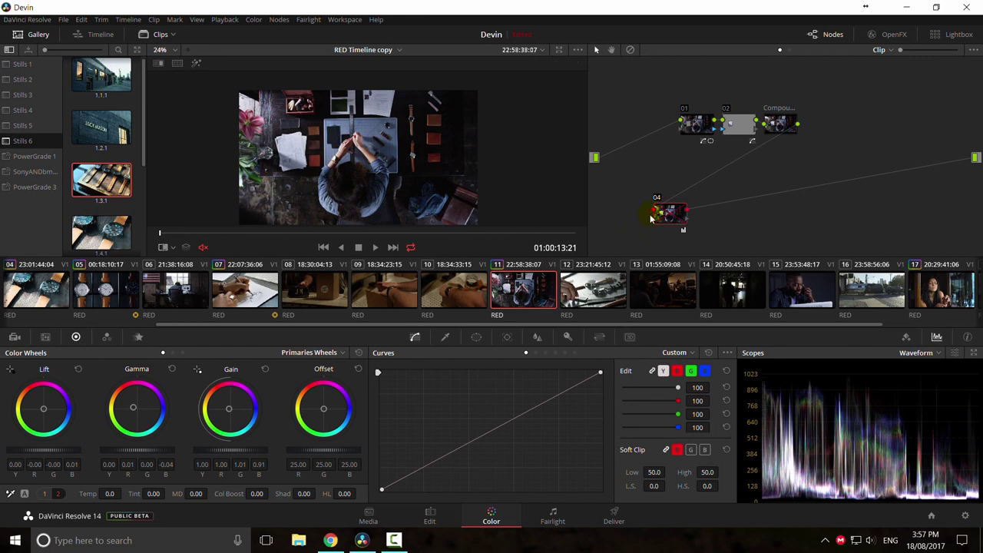
key("ctrl+d")
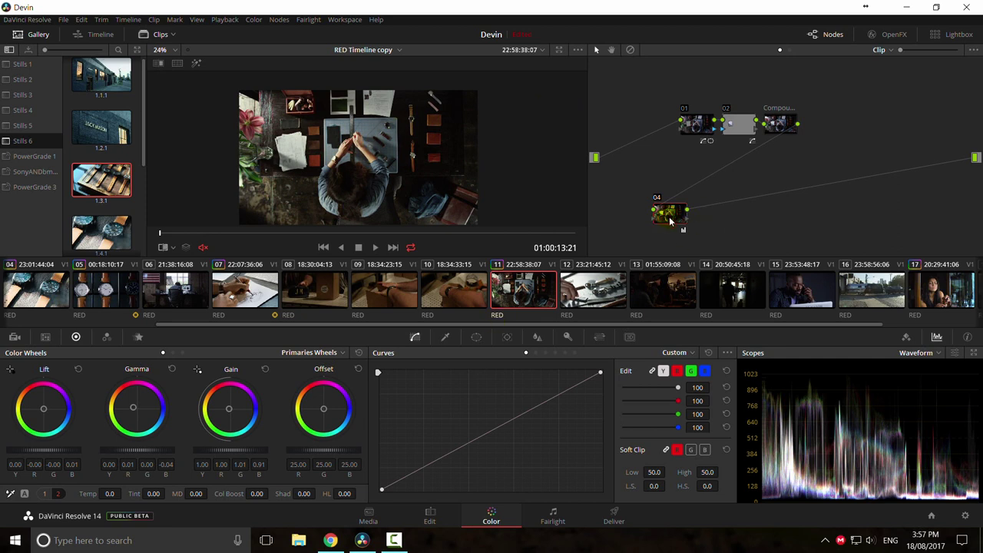
left_click(446, 337)
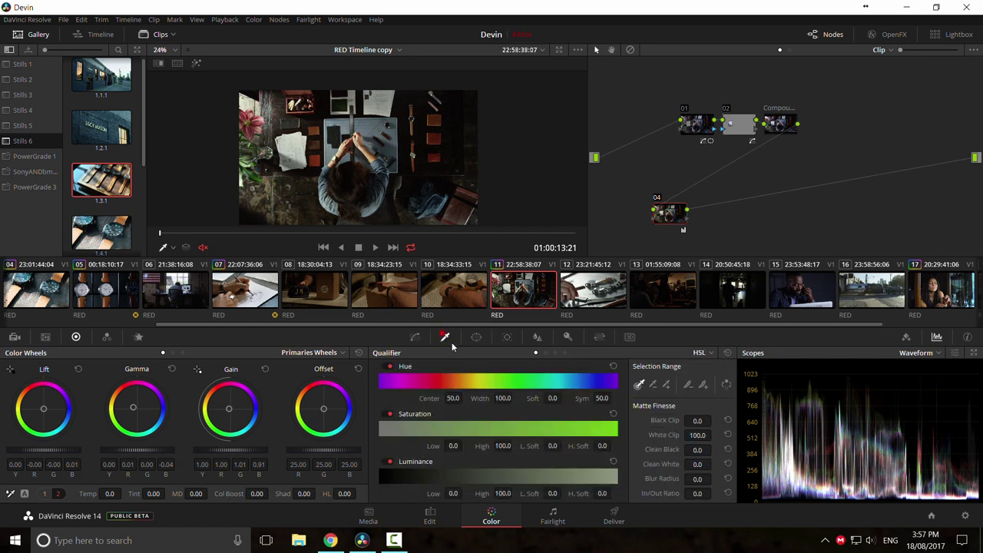
left_click(374, 201)
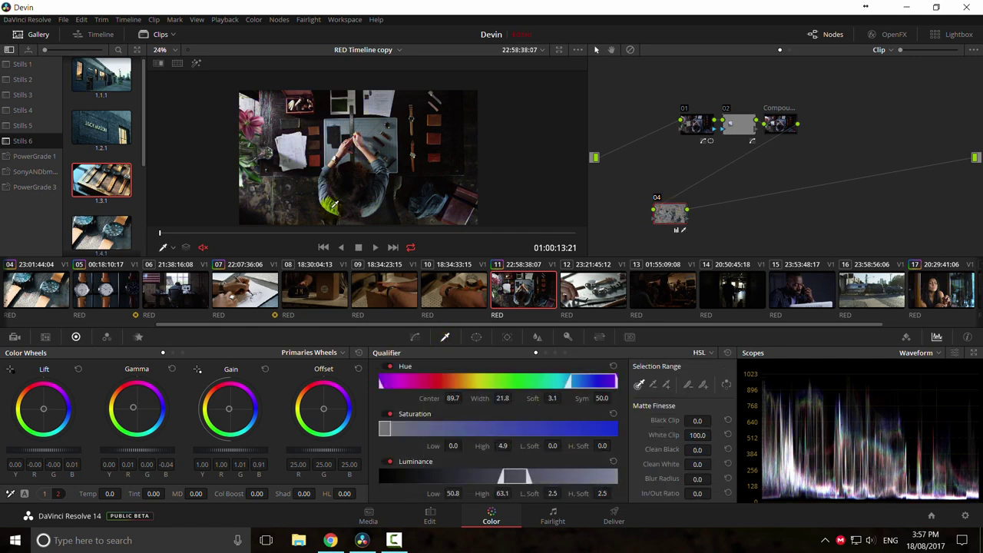
key("shift+h")
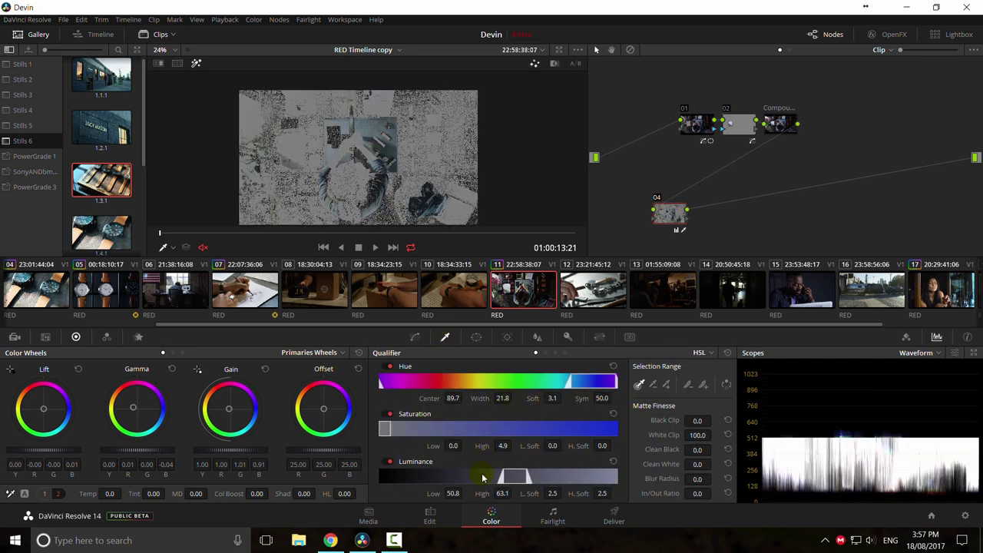
Step: Refine node 04's key with hue width 21.7, saturation high 13.6, luminance low 47.2, clean black 12.1 and clean white 0.3
left_click_drag(460, 493, 456, 493)
left_click_drag(497, 446, 506, 445)
left_click_drag(502, 398, 514, 397)
left_click_drag(694, 450, 631, 451)
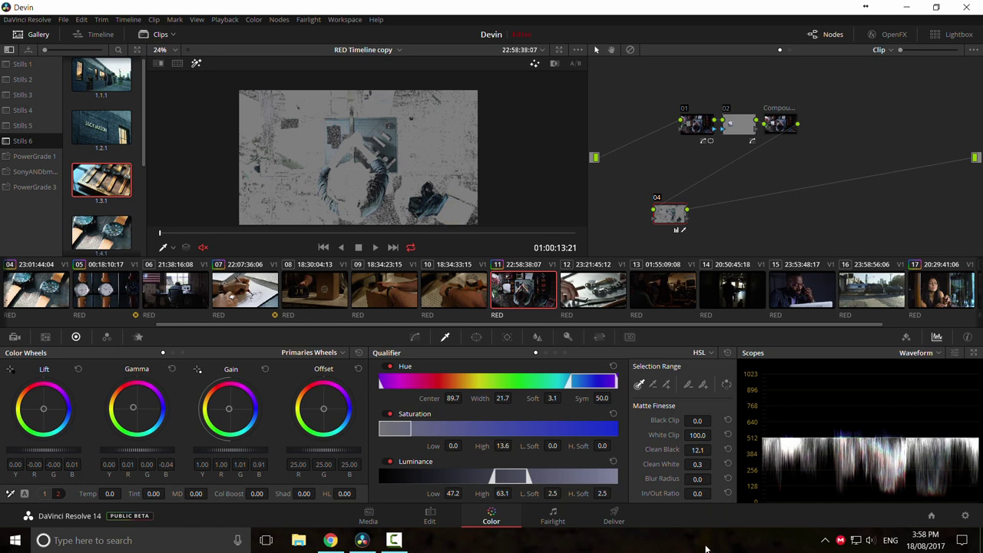
Step: Raise the matte's clean black to 84.7 and clean white to 33.3, and check the key at 01:00:14:13
left_click_drag(700, 478, 488, 461)
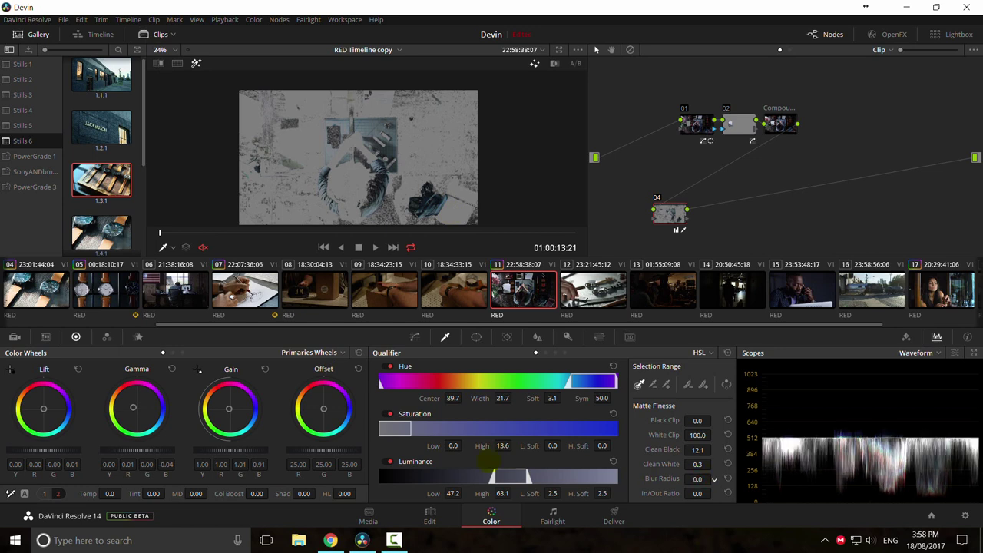
mouse_move(714, 463)
left_mouse_down()
mouse_move(701, 449)
mouse_move(714, 449)
left_mouse_up()
mouse_move(349, 233)
left_mouse_down()
mouse_move(220, 235)
mouse_move(396, 241)
mouse_move(351, 220)
mouse_move(363, 221)
left_mouse_up()
key("shift+h")
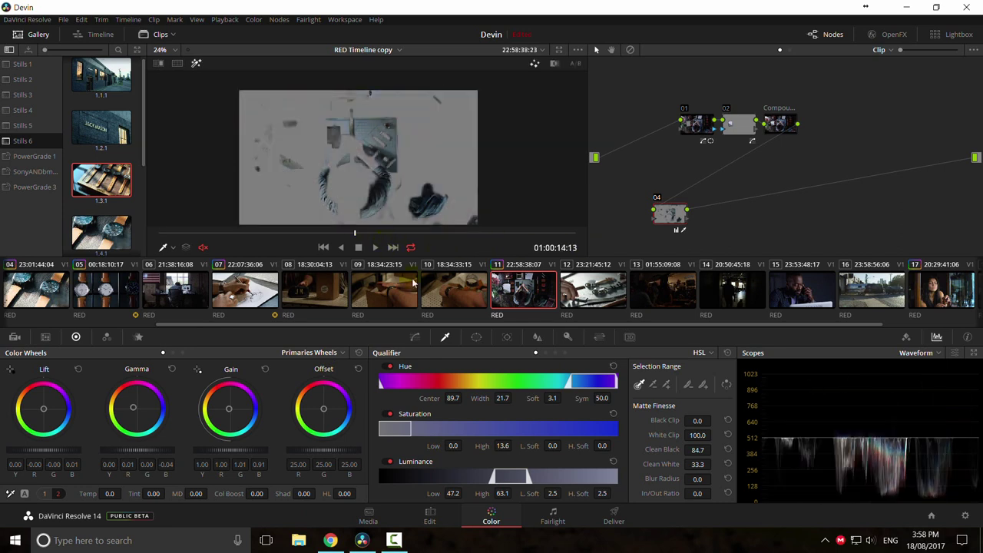
Step: Set the key's saturation low to 0.7 and luminance high to 100.0, and compare with the highlight and node 04 toggled
left_click_drag(453, 445, 457, 445)
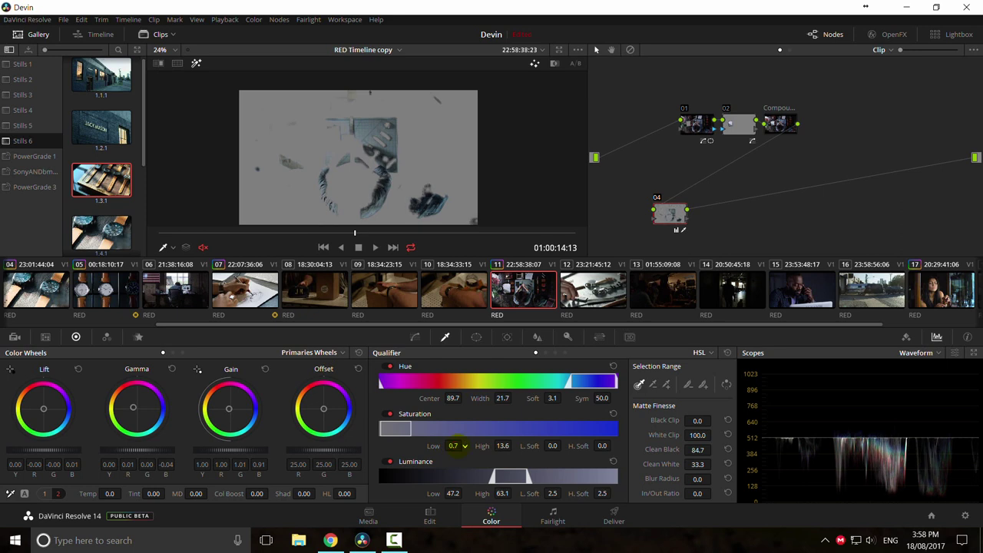
left_click_drag(603, 493, 568, 494)
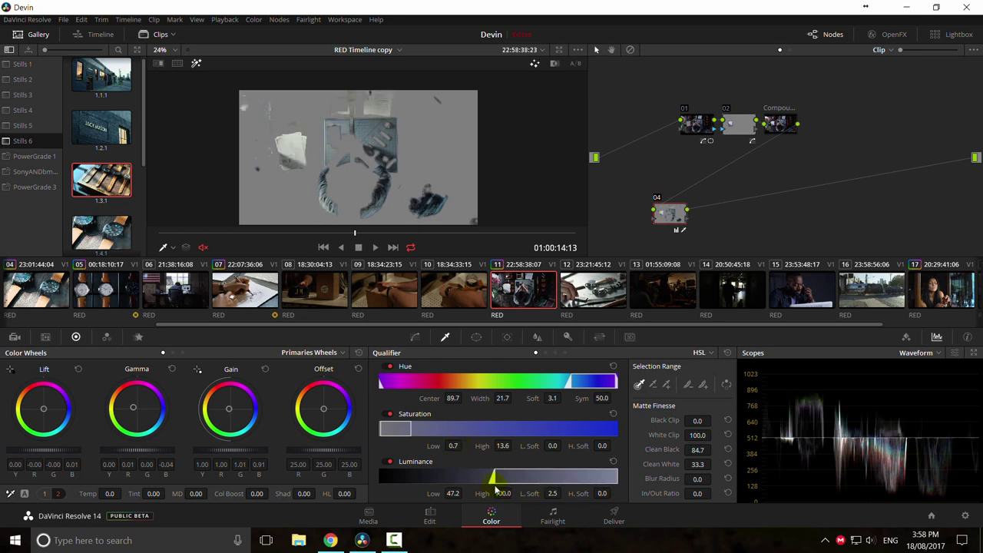
key("shift+h")
key("shift+h")
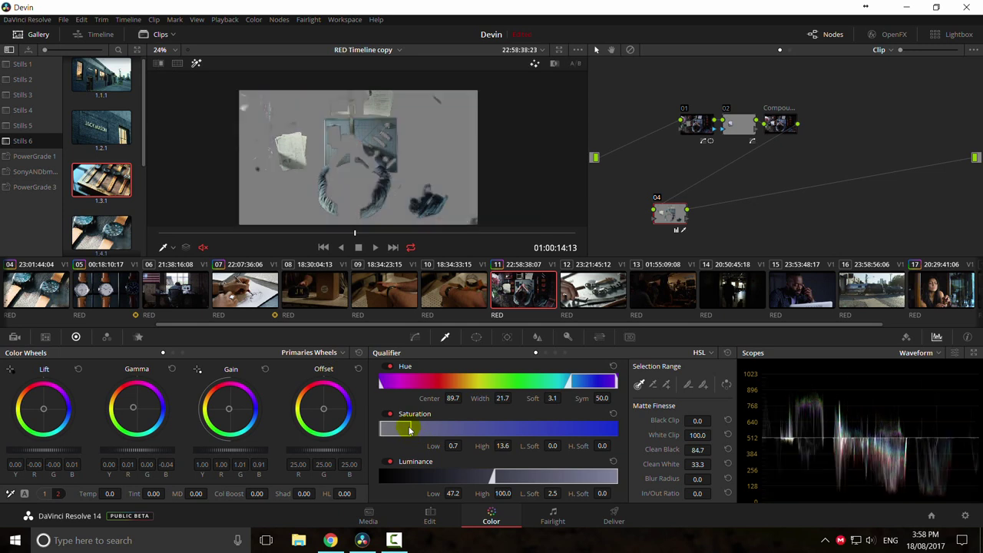
key("shift+h")
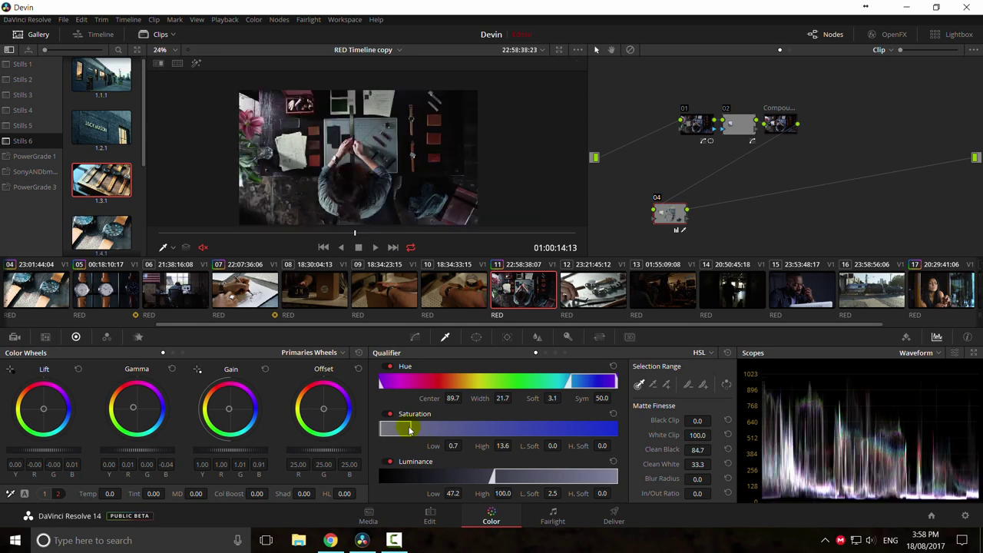
key("ctrl+d")
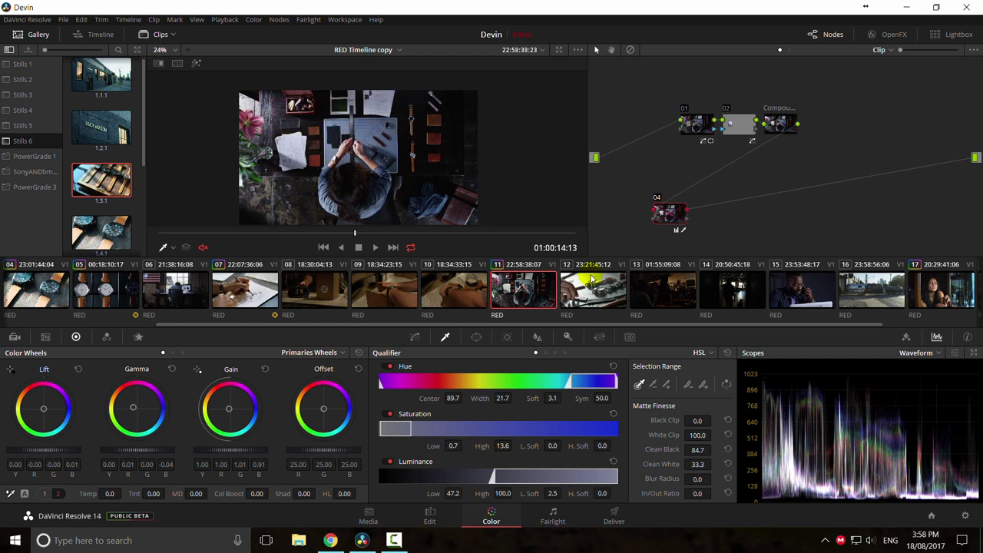
key("ctrl+d")
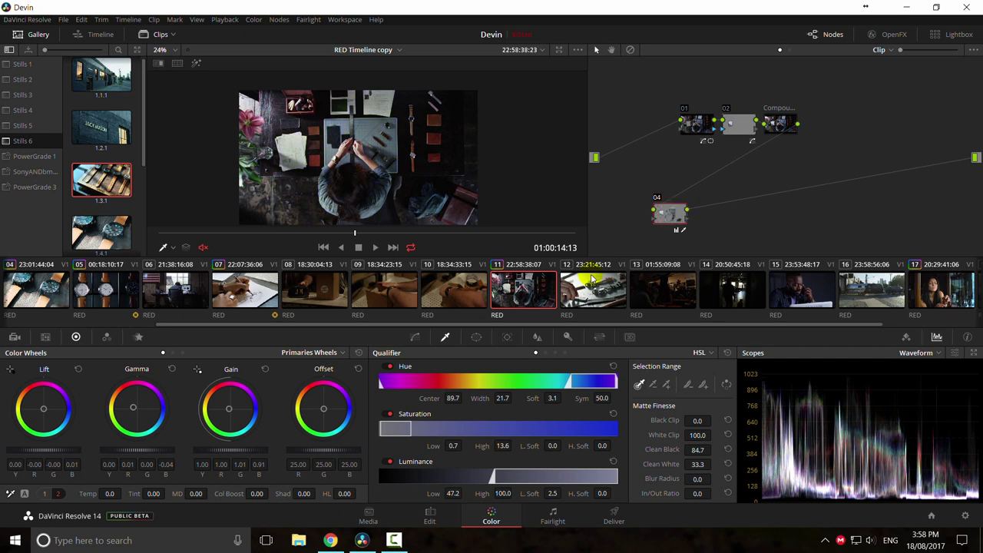
Step: Add serial node 05 after node 04 and wipe clip 11 against still 1.3.1
key("alt+s")
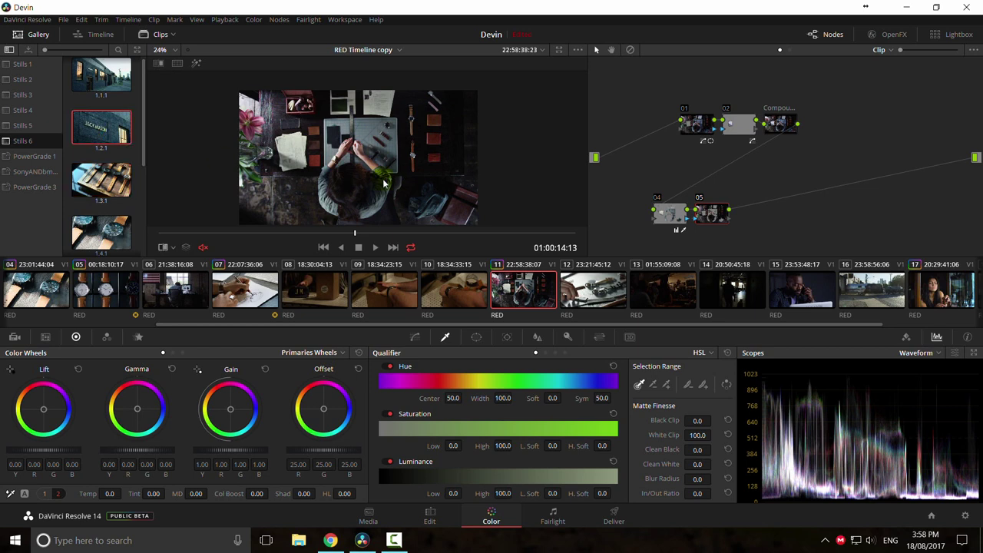
double_click(127, 184)
left_click_drag(459, 190, 386, 191)
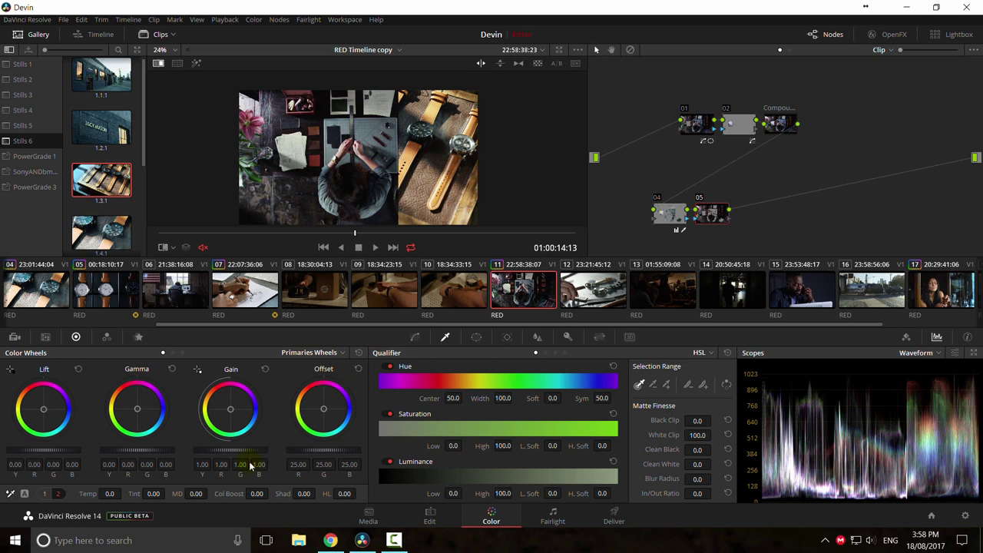
Step: Set node 05's gain to R 0.96, G 1.02, B 0.92 and gamma to R -0.01, G 0.00, B 0.02, and close the wipe
left_click_drag(231, 409, 229, 409)
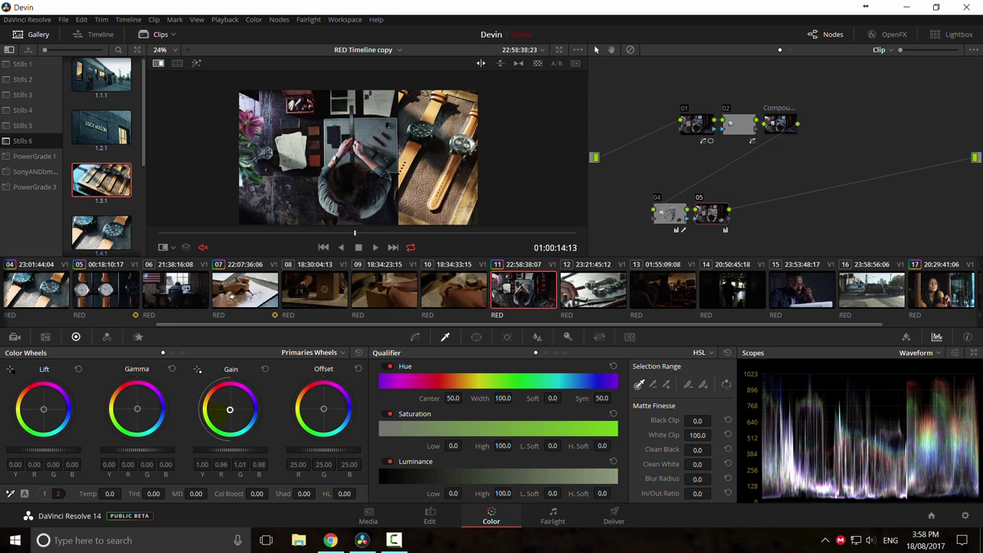
left_click_drag(357, 202, 353, 202)
left_click_drag(137, 409, 139, 410)
mouse_move(354, 187)
left_mouse_down()
mouse_move(268, 201)
mouse_move(342, 186)
mouse_move(211, 188)
mouse_move(235, 188)
left_mouse_up()
key("ctrl+w")
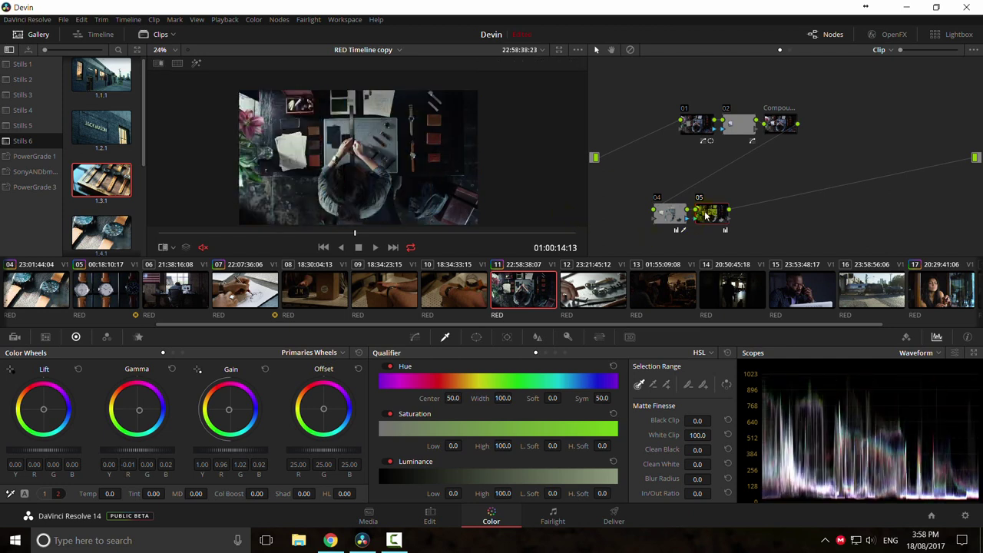
Step: Add serial node 06 after node 05 and position it apart in the node graph
key("alt+s")
left_click_drag(753, 214, 825, 201)
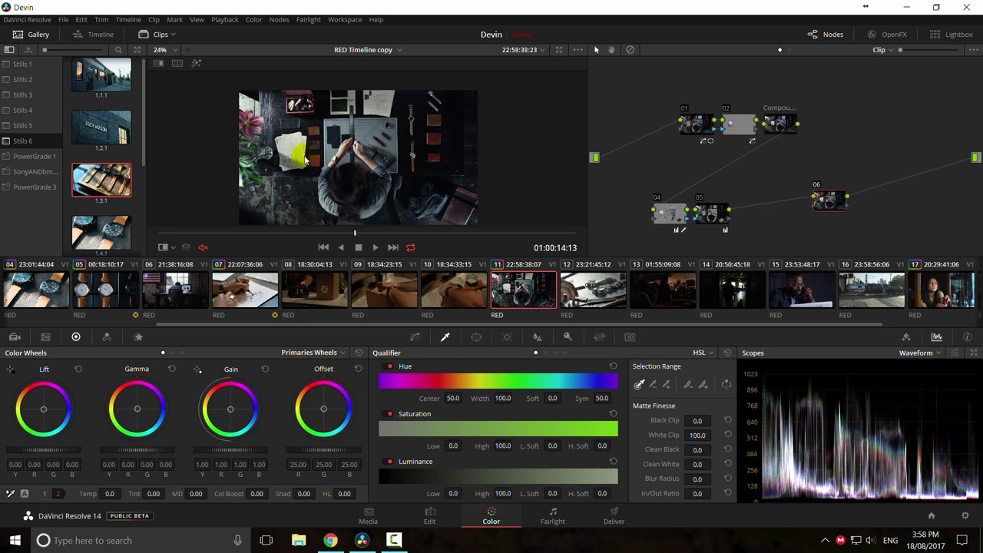
Step: Try adjusting node 04's gamma colour balance and recheck its keyed area with the highlight toggled
left_click(709, 221)
left_click(663, 212)
left_click_drag(131, 406, 132, 406)
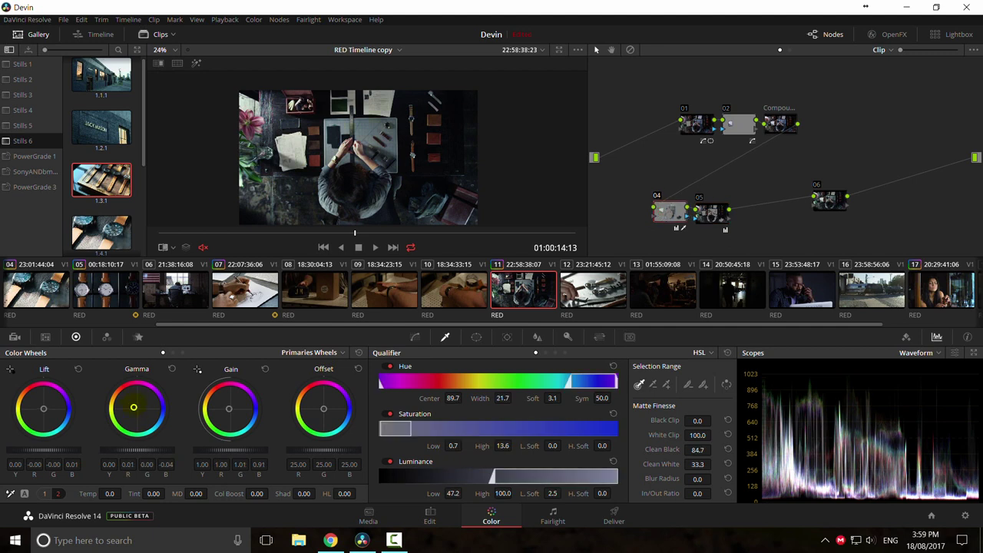
left_click(171, 368)
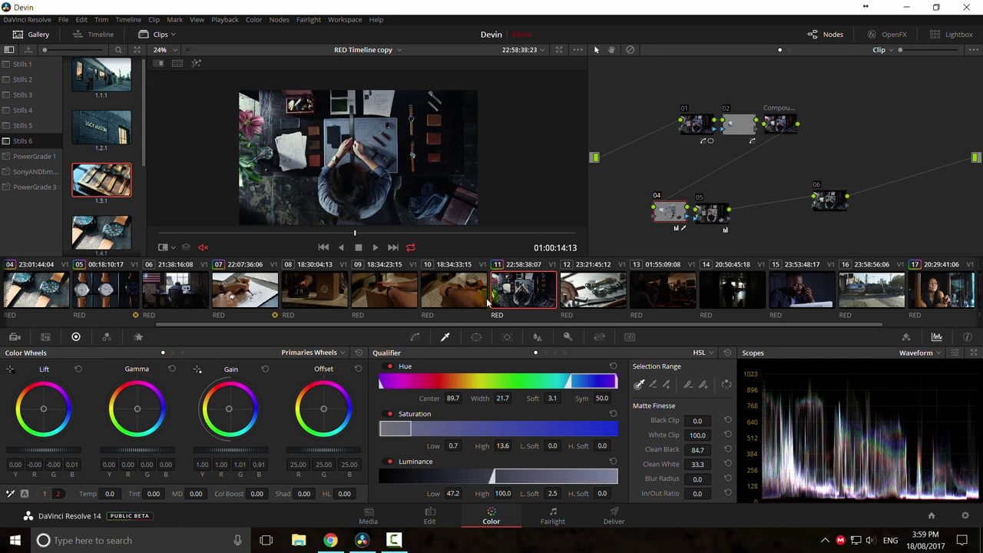
left_click(450, 204)
key("shift+h")
key("shift+h")
key("shift+h")
key("shift+h")
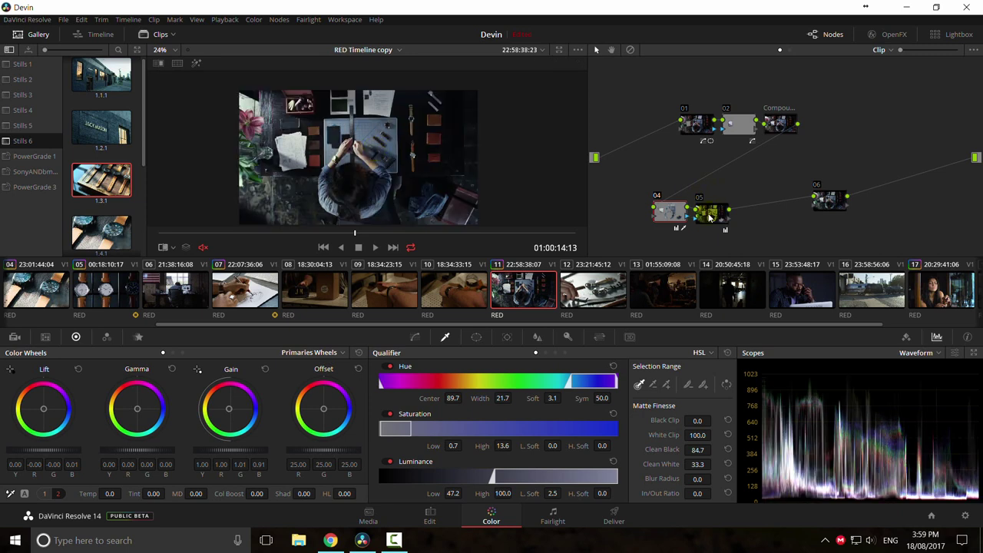
Step: Move node 06 closer to node 05 and switch its colour wheels to Log mode
left_click(828, 204)
left_click_drag(827, 204, 813, 206)
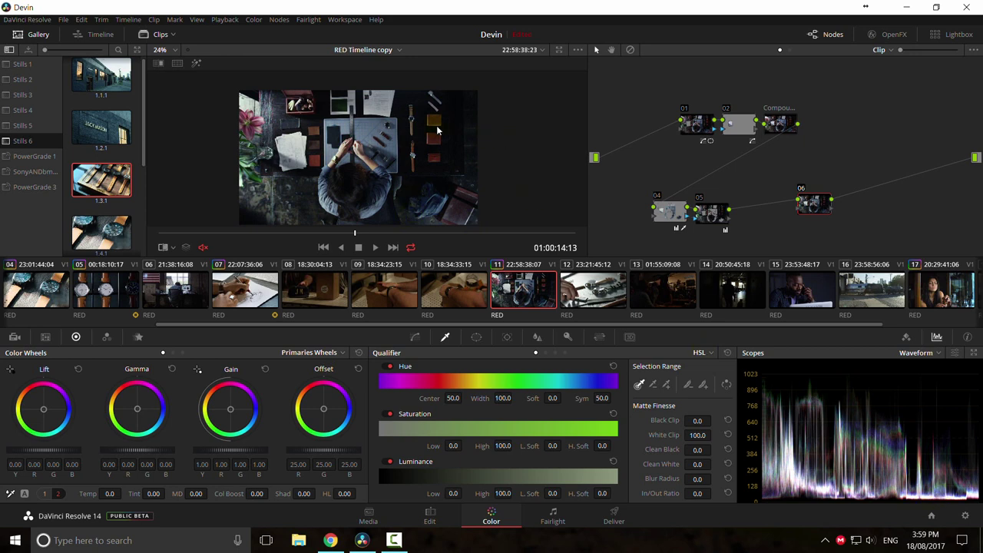
left_click(308, 354)
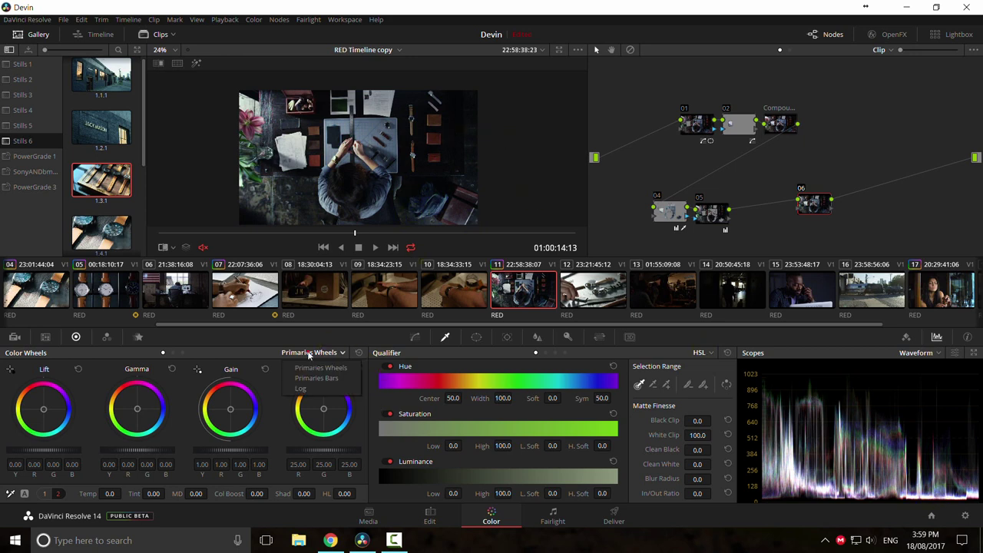
left_click(818, 206)
left_click(320, 353)
left_click(300, 389)
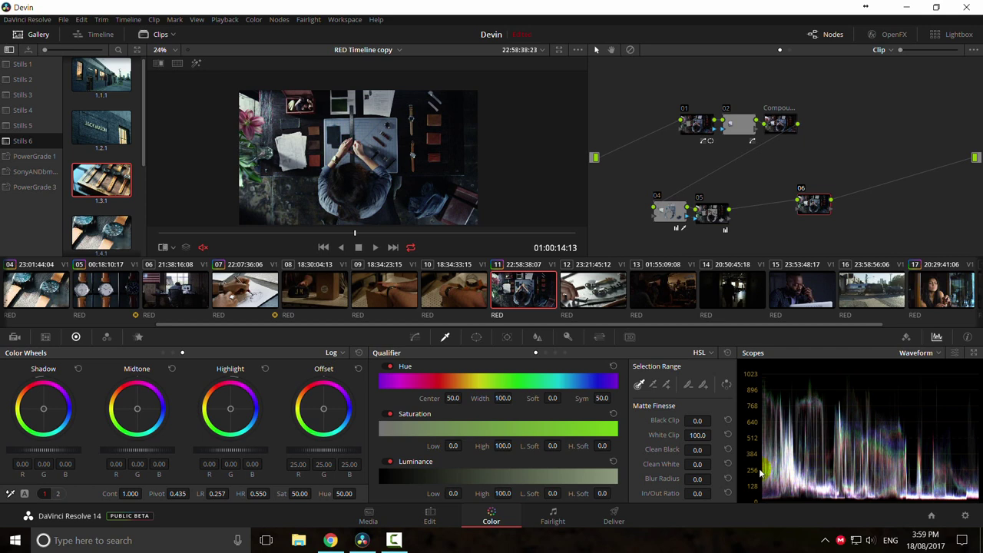
Step: Set node 06's low range to 0.089 and shift the log shadows to R 0.05, G -0.02, B -0.02
left_click_drag(46, 413, 48, 405)
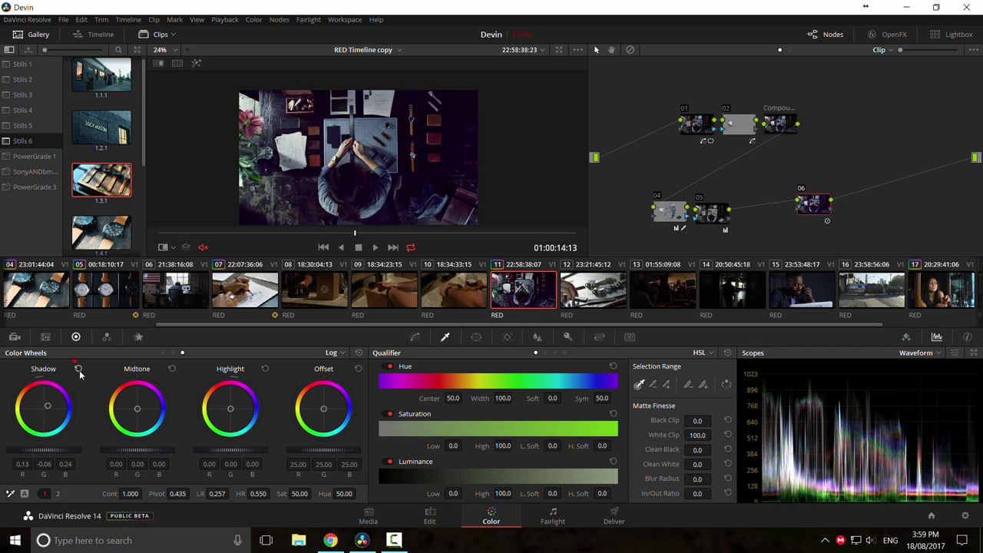
left_click(78, 370)
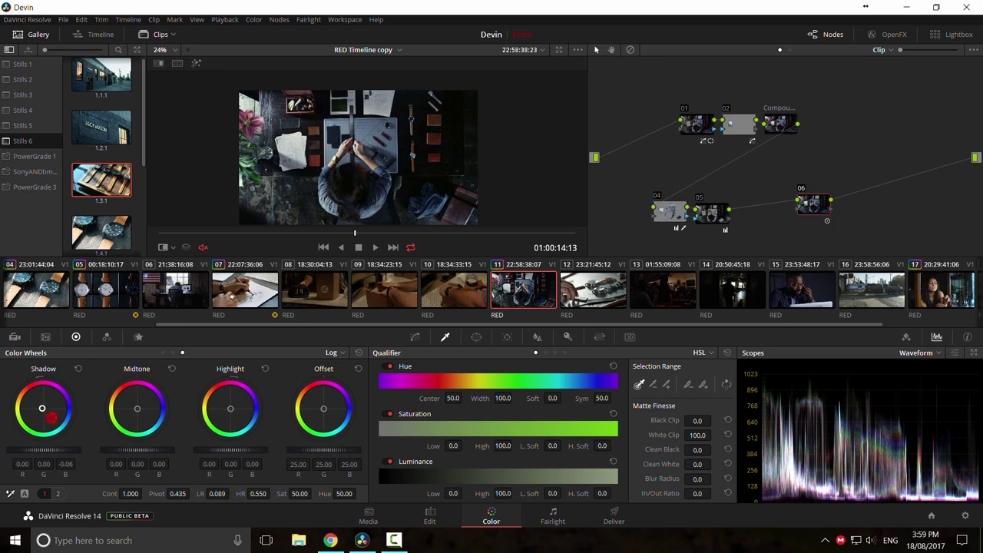
left_click_drag(43, 412, 43, 407)
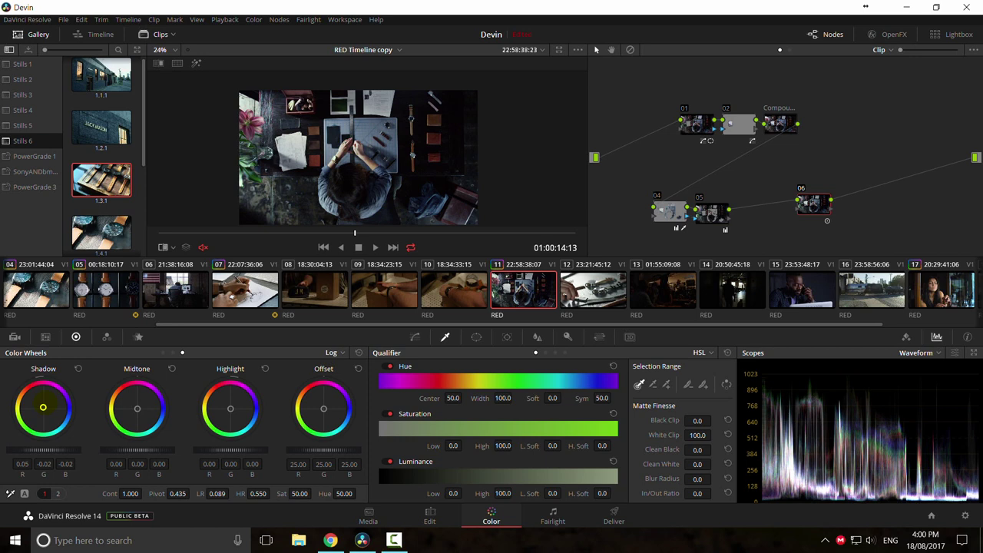
left_click_drag(66, 448, 54, 450)
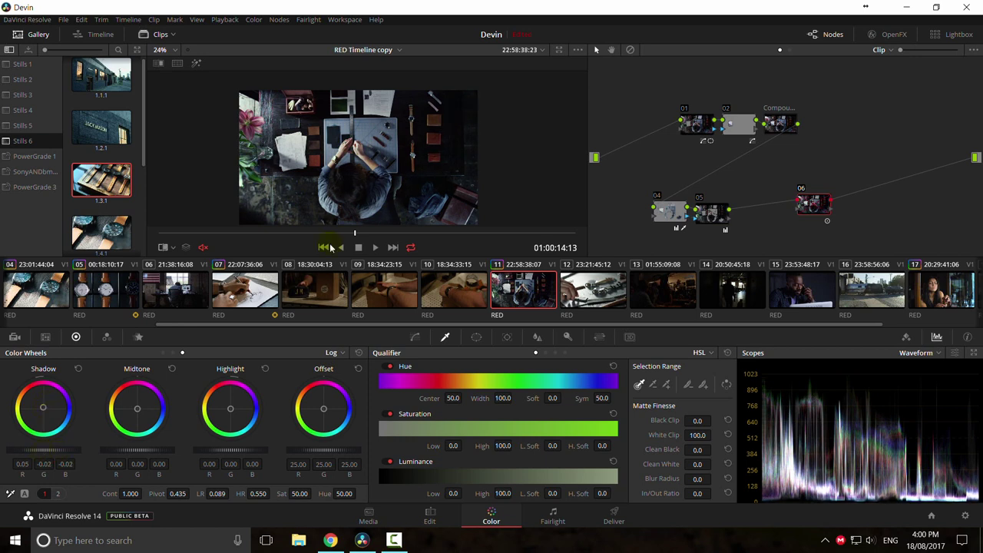
Step: Review the graded clip 11 full screen and enlarged in the viewer
key("ctrl+f")
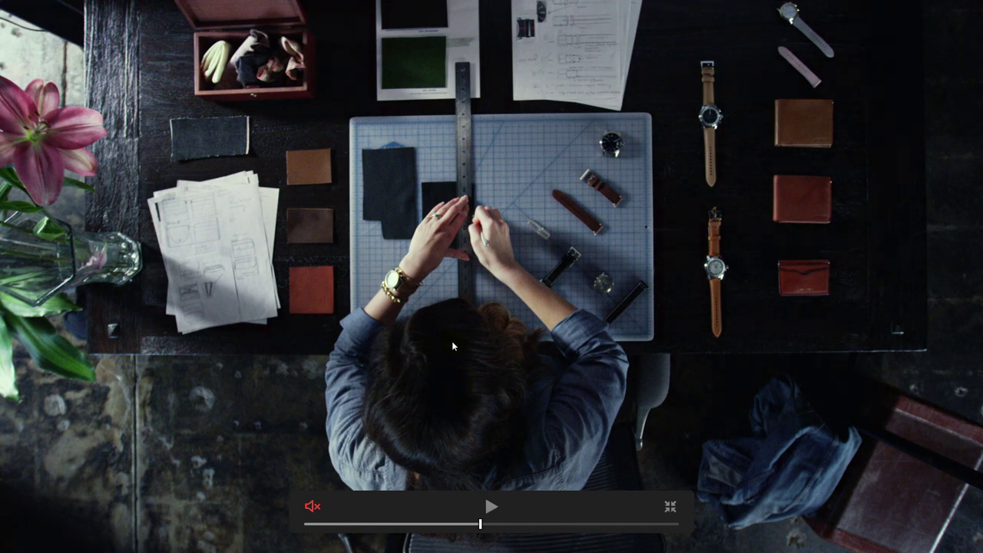
key("Escape")
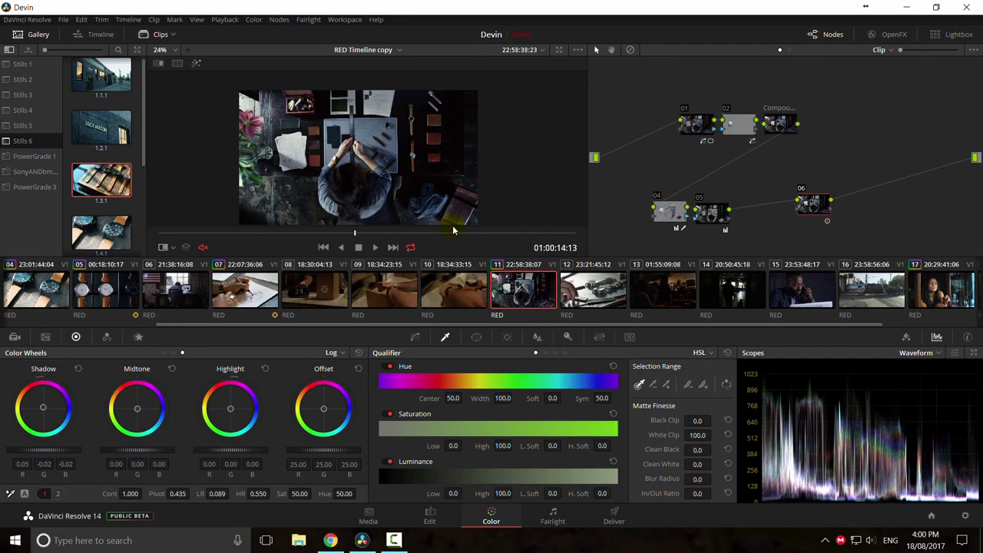
scroll(388, 196, "up", 1)
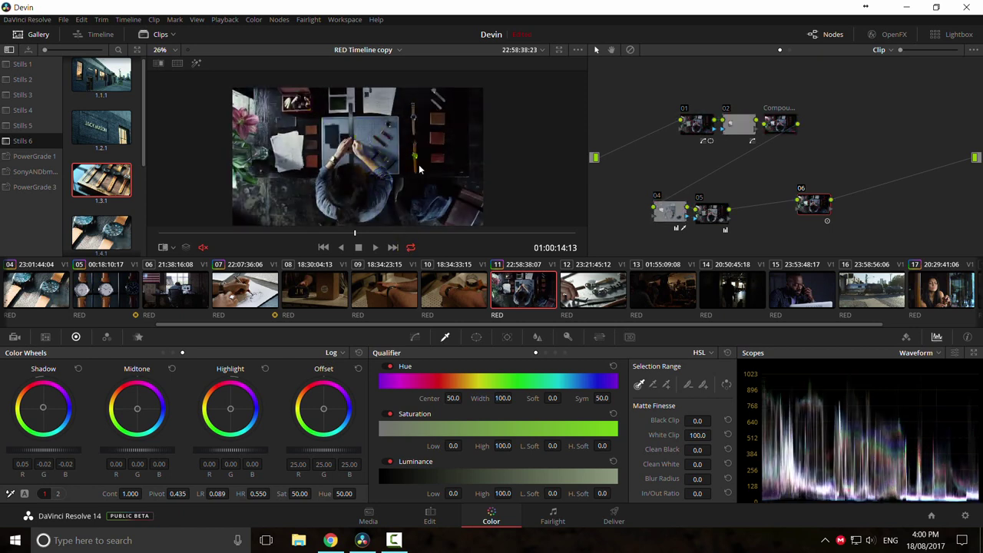
Step: Grab a still of the graded clip 11 into the Stills 6 album and find it in the gallery
right_click(372, 158)
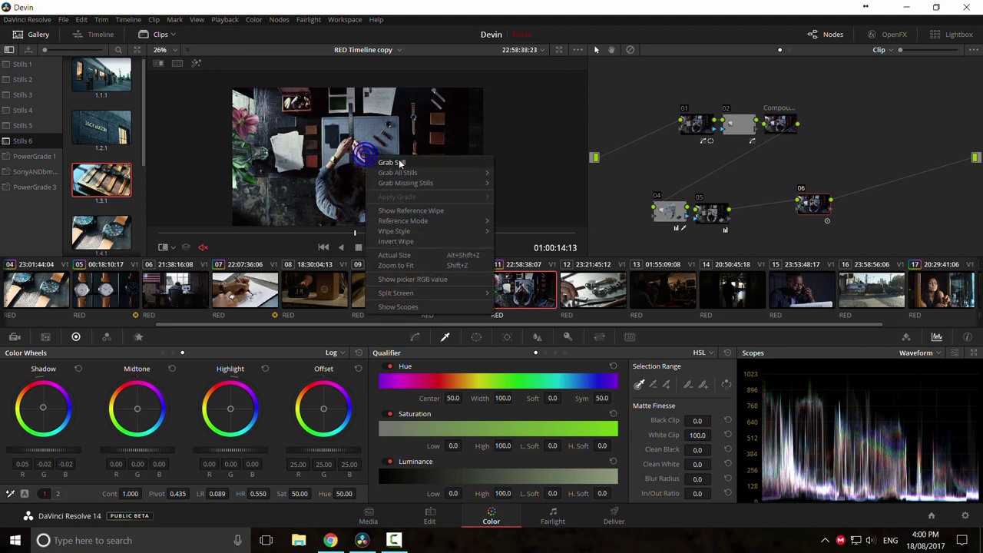
left_click(711, 221)
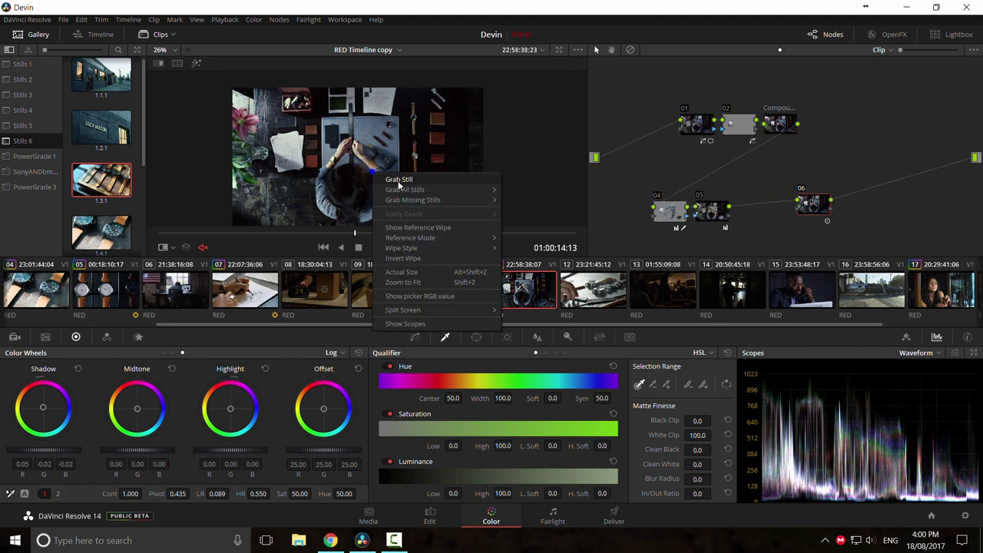
right_click(373, 170)
left_click(390, 175)
scroll(140, 192, "up", 3)
scroll(140, 192, "down", 2)
scroll(162, 211, "up", 1)
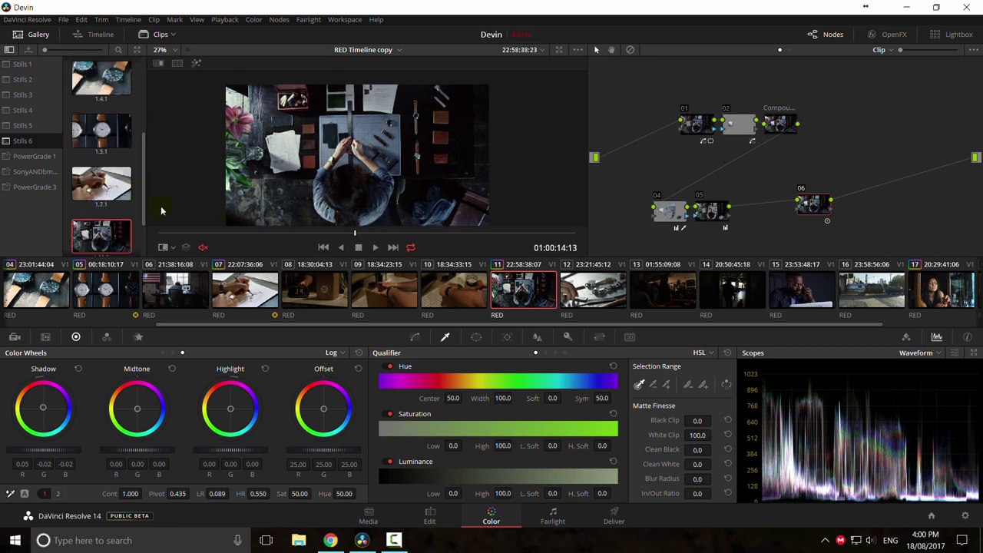
Step: Switch to Chrome, close the open mail inbox, and open the downloads page of the MTS Films website
scroll(451, 328, "down", 2)
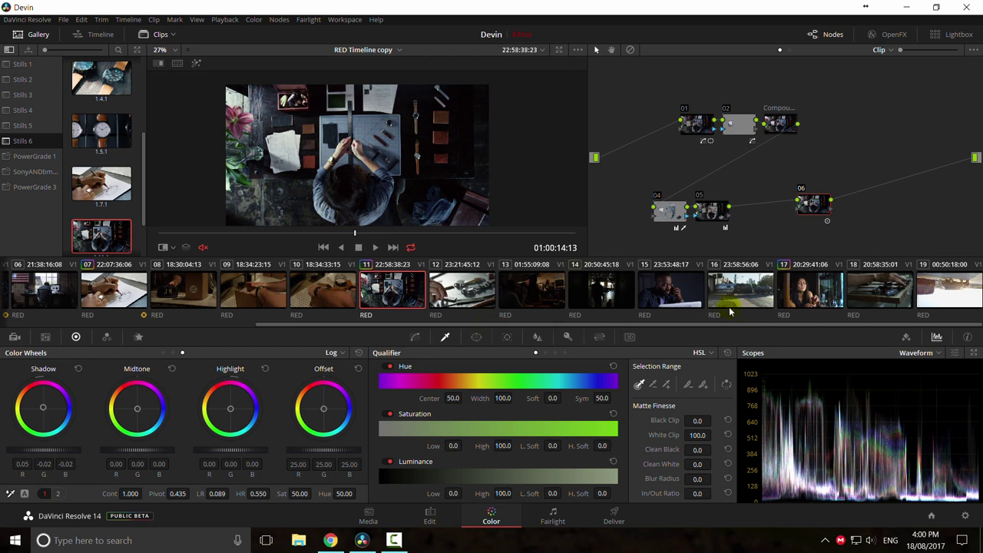
left_click(331, 539)
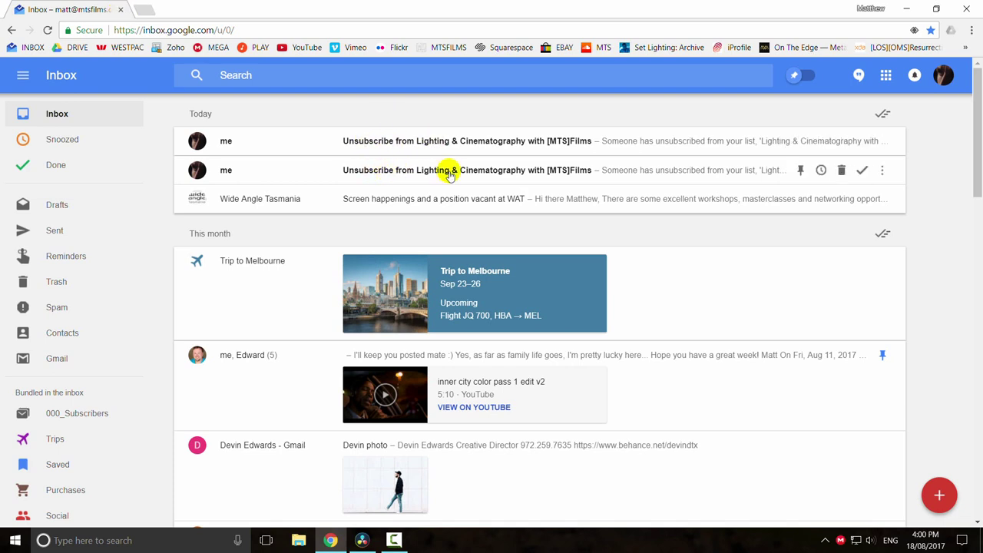
left_click(120, 9)
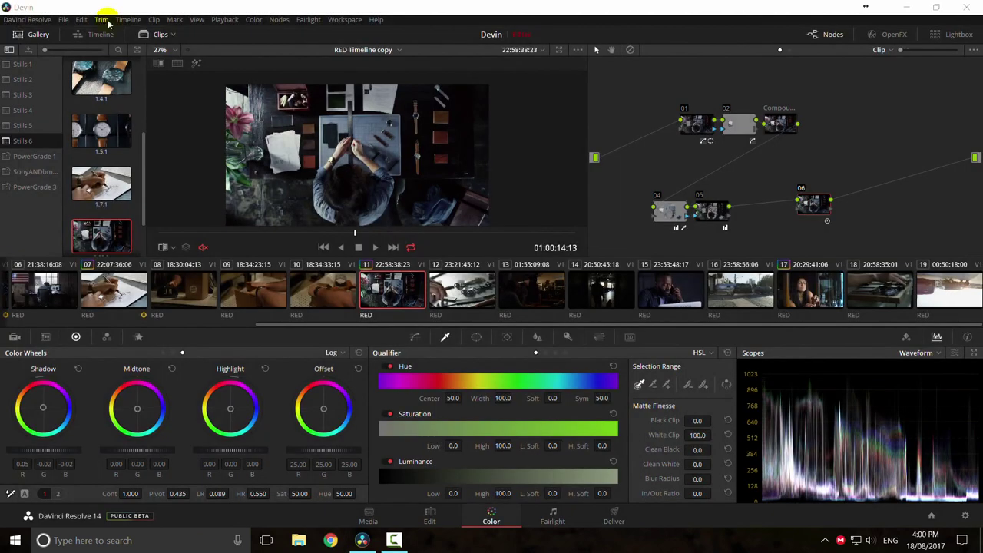
left_click(330, 539)
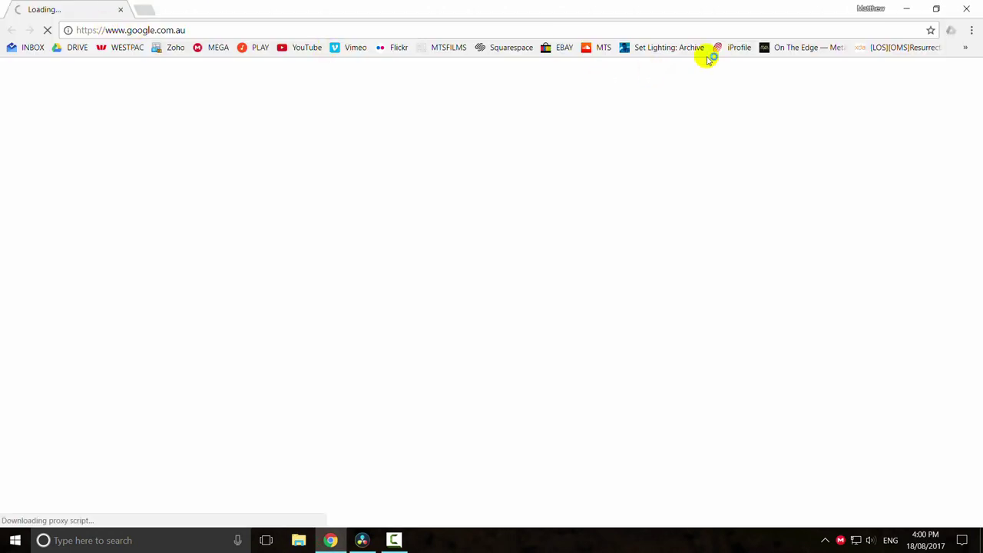
left_click(419, 48)
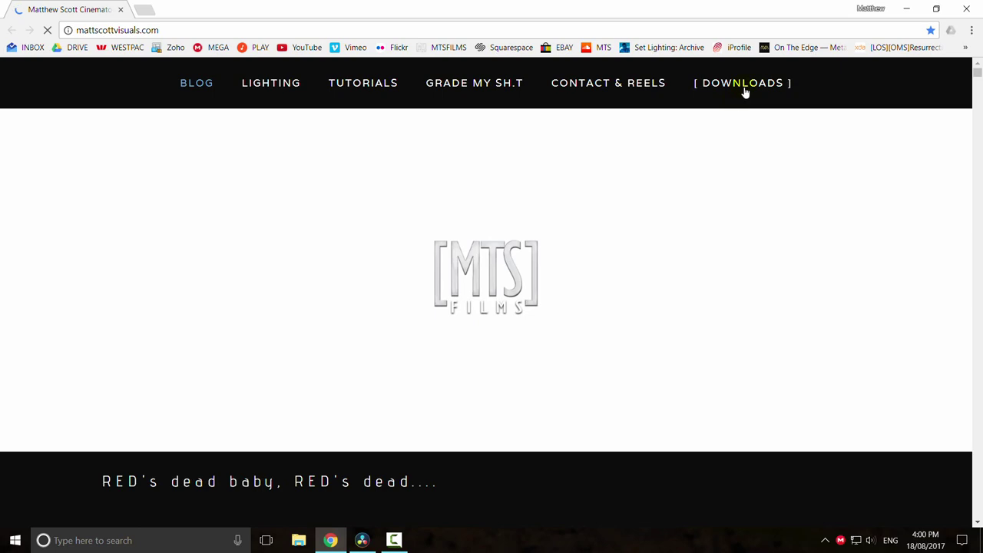
left_click(751, 85)
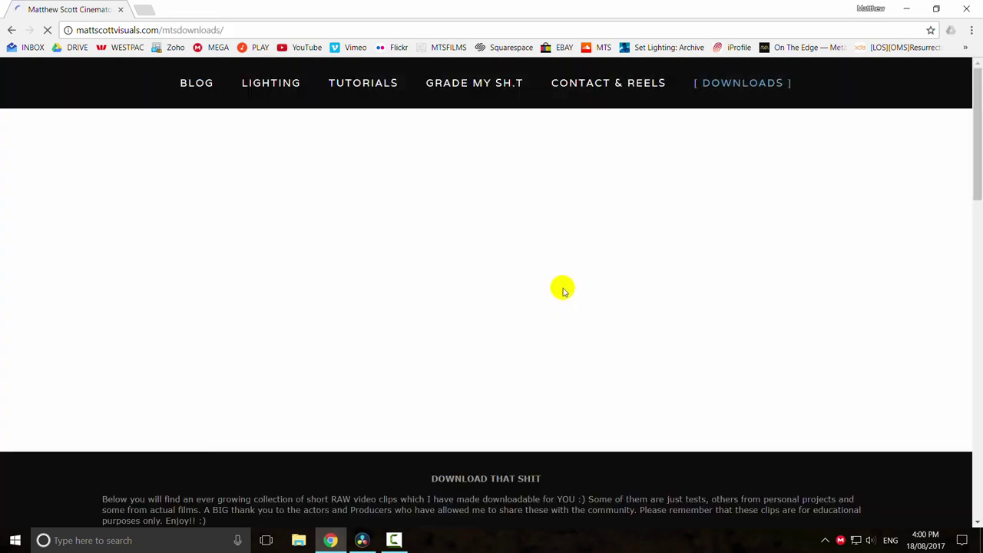
Step: Look through the downloadable RAW clips and presets offered on the MTS Films downloads page
scroll(563, 281, "down", 3)
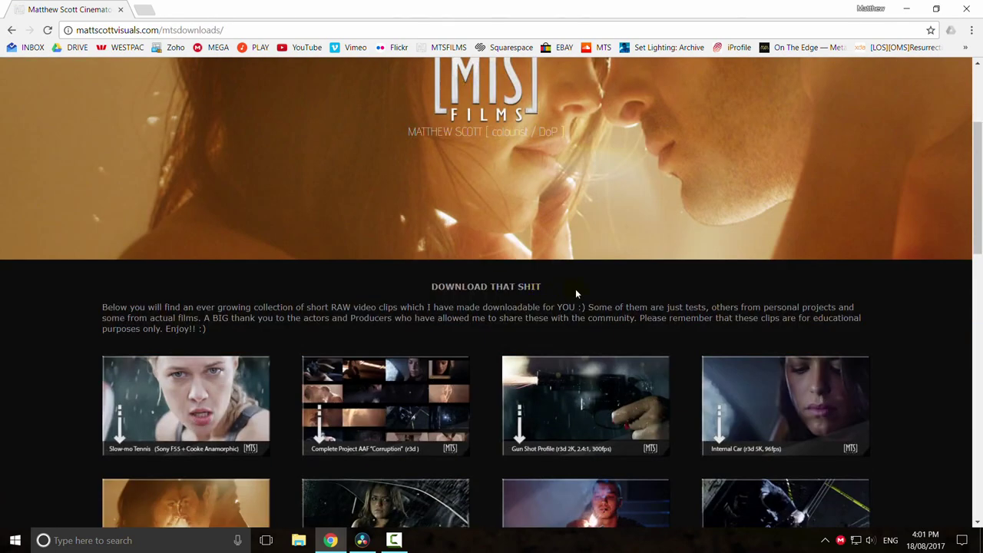
scroll(575, 289, "down", 5)
scroll(585, 315, "down", 5)
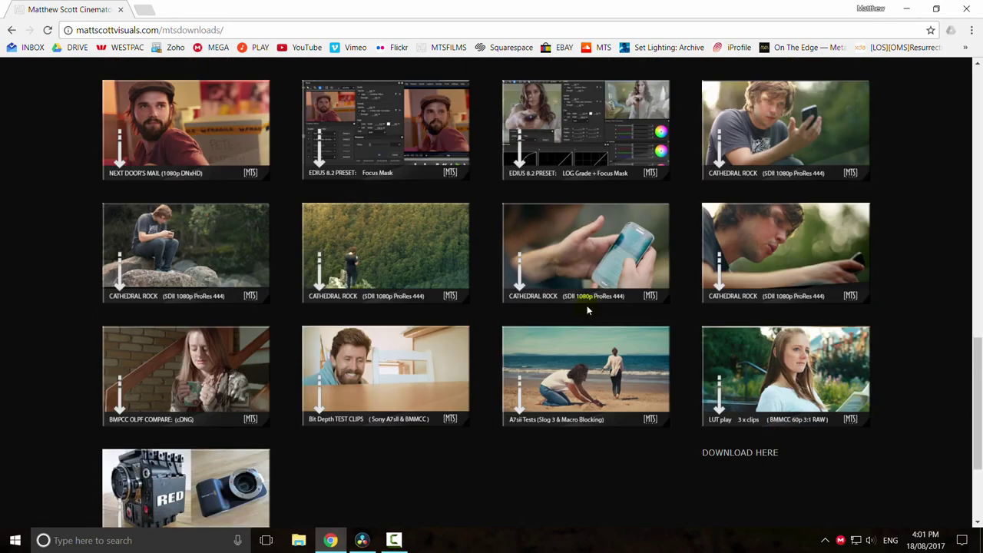
scroll(587, 309, "down", 2)
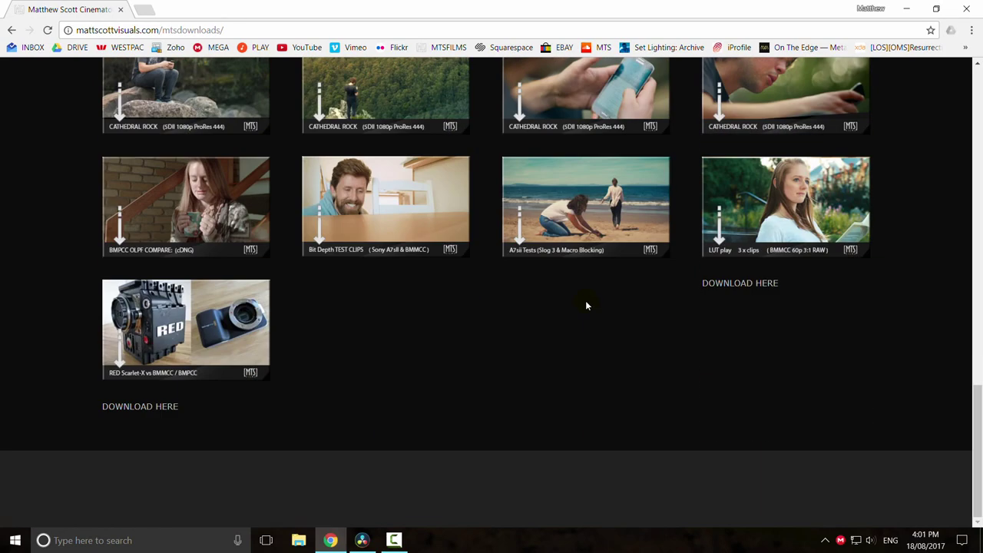
scroll(585, 305, "up", 3)
scroll(584, 309, "down", 3)
scroll(395, 367, "up", 2)
scroll(394, 367, "down", 2)
scroll(562, 357, "up", 3)
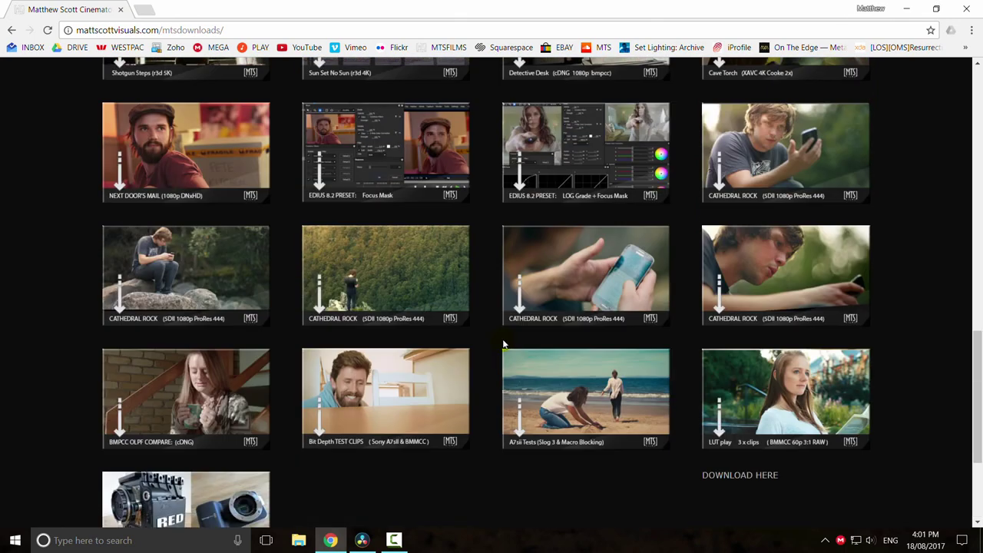
scroll(505, 345, "down", 3)
Step: Return to DaVinci Resolve, load clip 17 of the woman at the window, and compare it with the other timeline clips
left_click(362, 541)
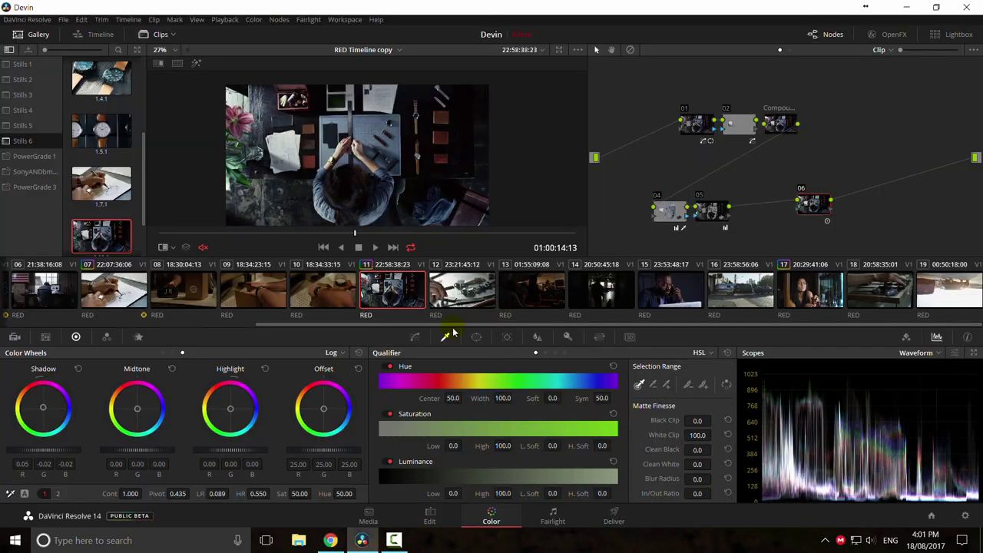
left_click(800, 296)
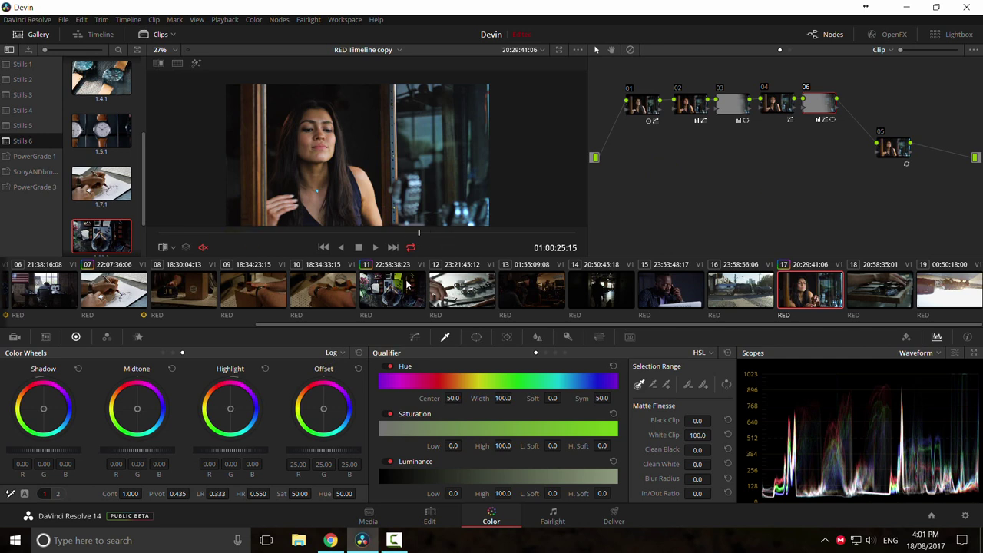
left_click_drag(410, 325, 127, 345)
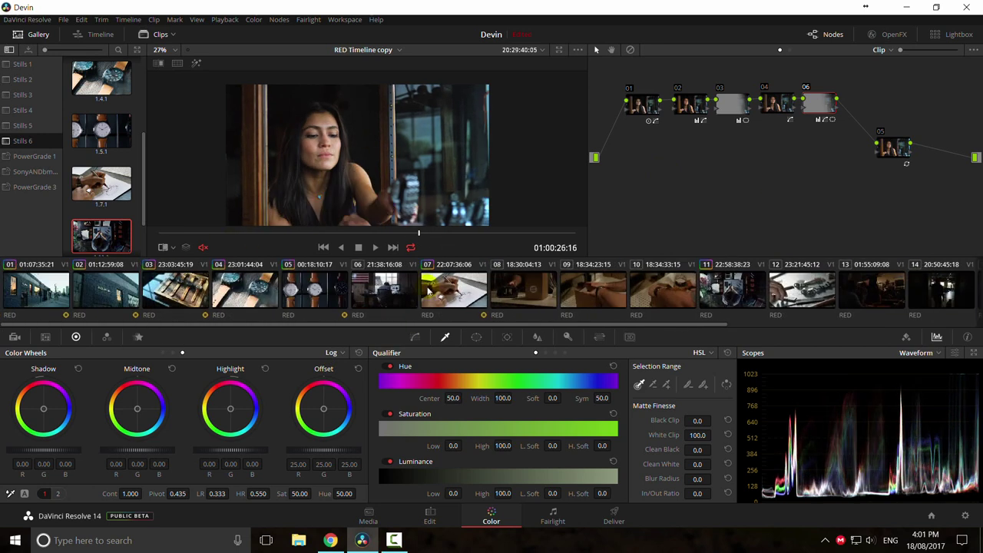
left_click_drag(405, 324, 490, 324)
scroll(433, 178, "down", 2)
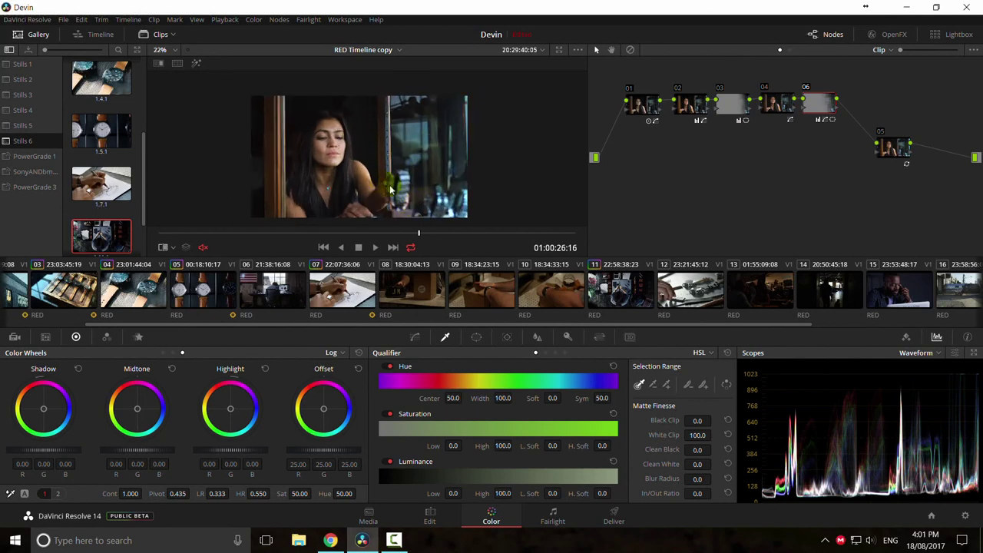
Step: Scrub through clip 17 and check its look against the first stills in the Stills 6 album and neighbouring clips
left_click_drag(398, 235, 440, 240)
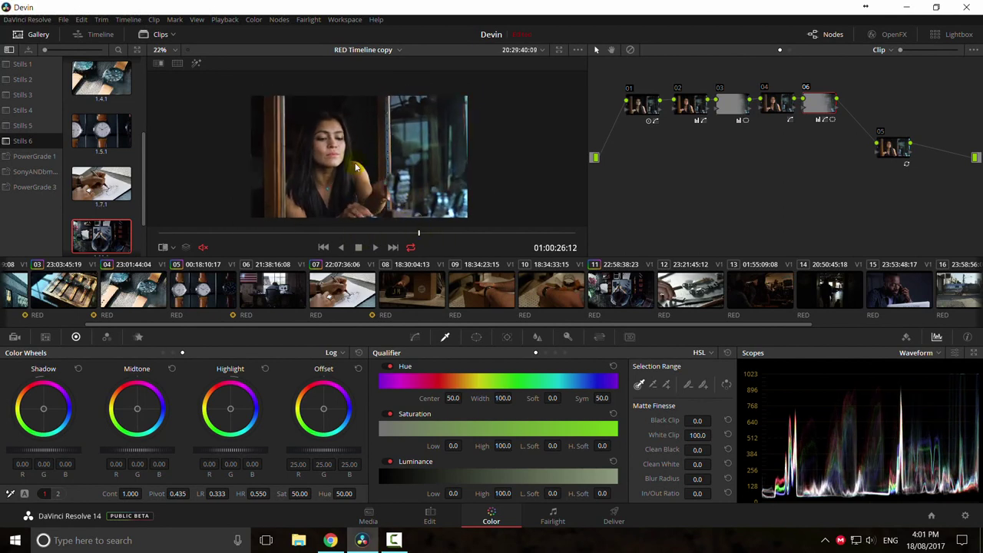
left_click_drag(143, 187, 142, 102)
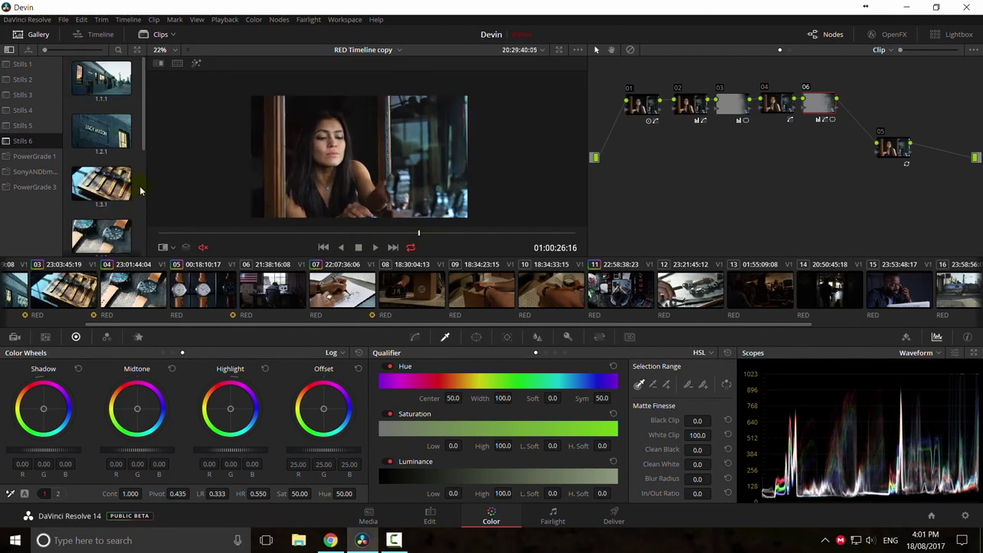
mouse_move(432, 233)
left_mouse_down()
mouse_move(481, 232)
mouse_move(321, 229)
mouse_move(439, 232)
left_mouse_up()
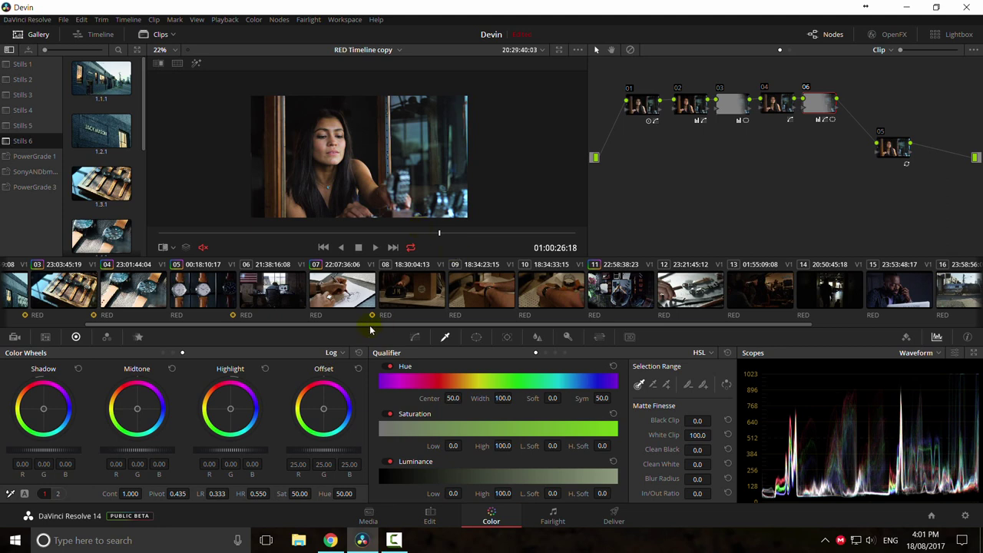
scroll(372, 324, "right", 4)
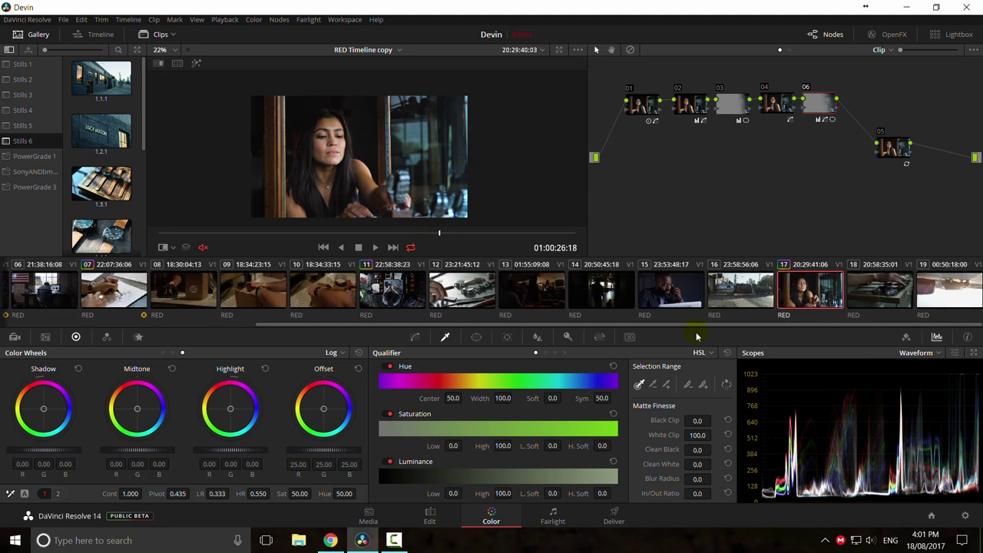